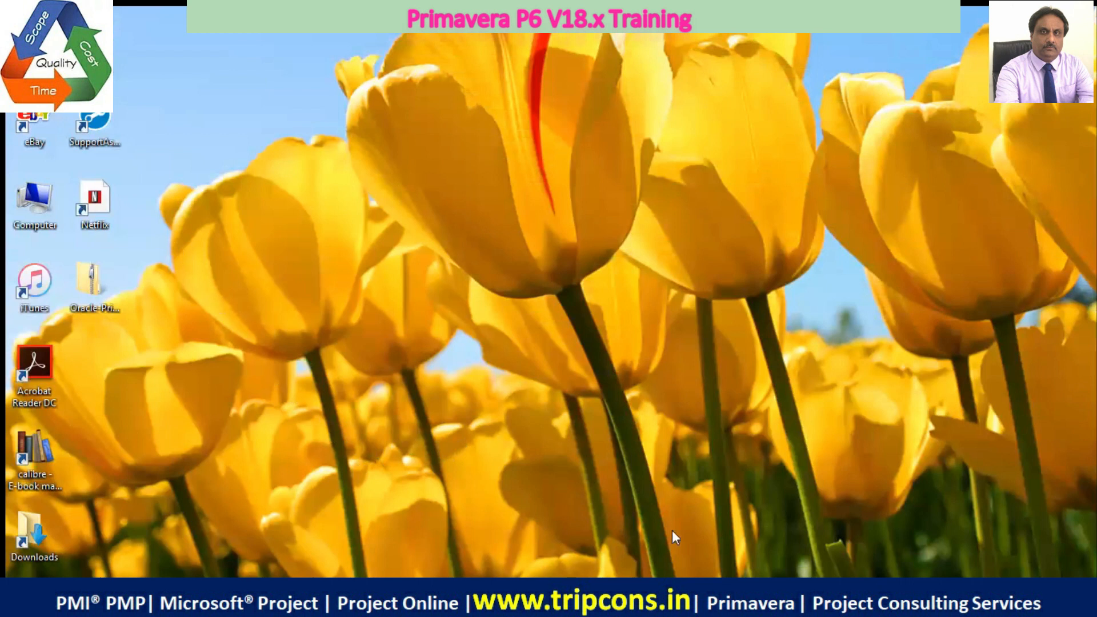
Open the computer's system properties to check the Windows edition and system type, and close the window
{"action": "mouse_move", "coordinate": [73, 599]}
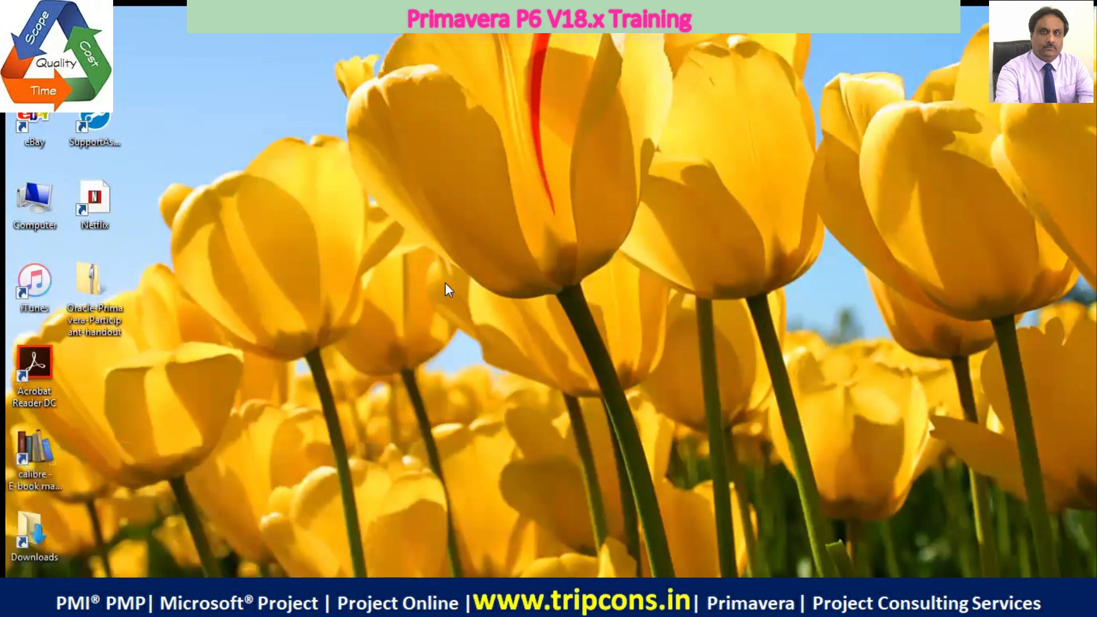
{"action": "right_click", "coordinate": [41, 204]}
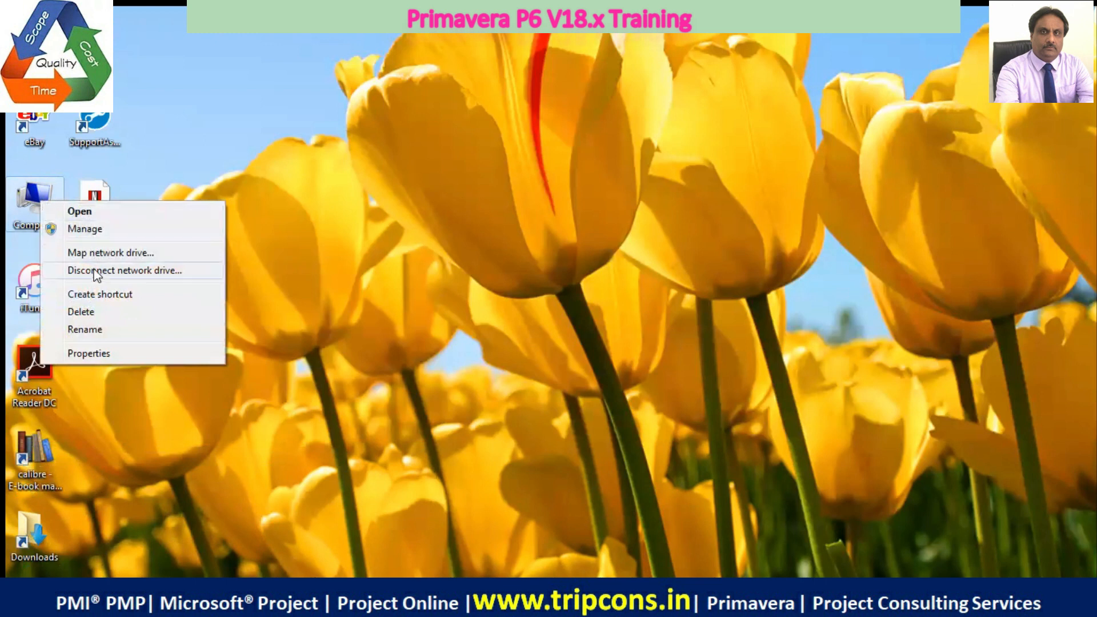
{"action": "left_click", "coordinate": [101, 353]}
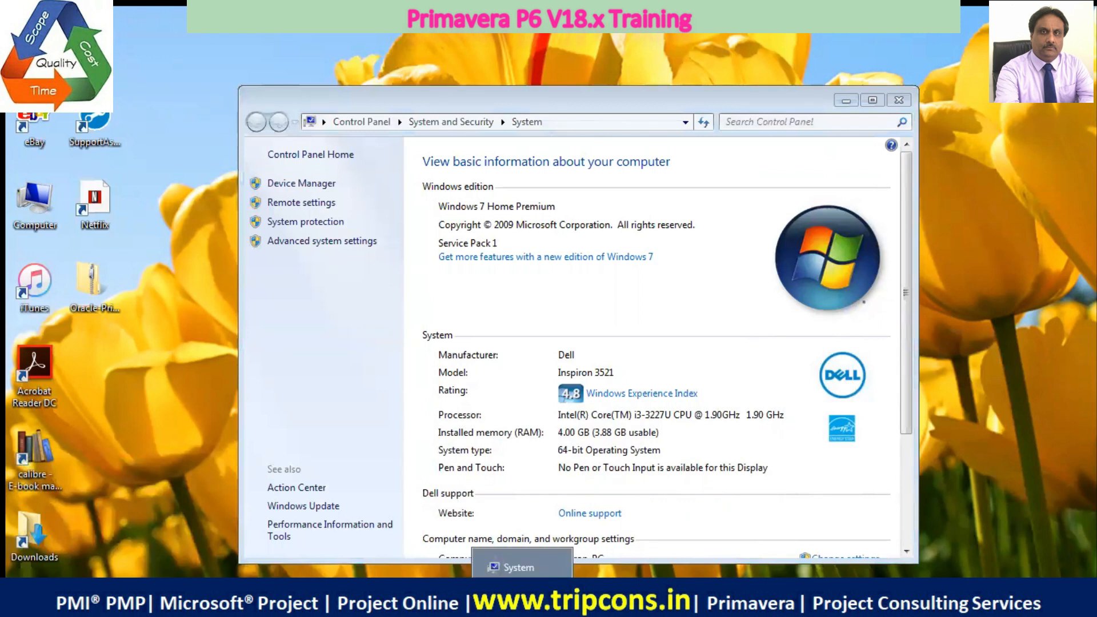
{"action": "left_click", "coordinate": [811, 226]}
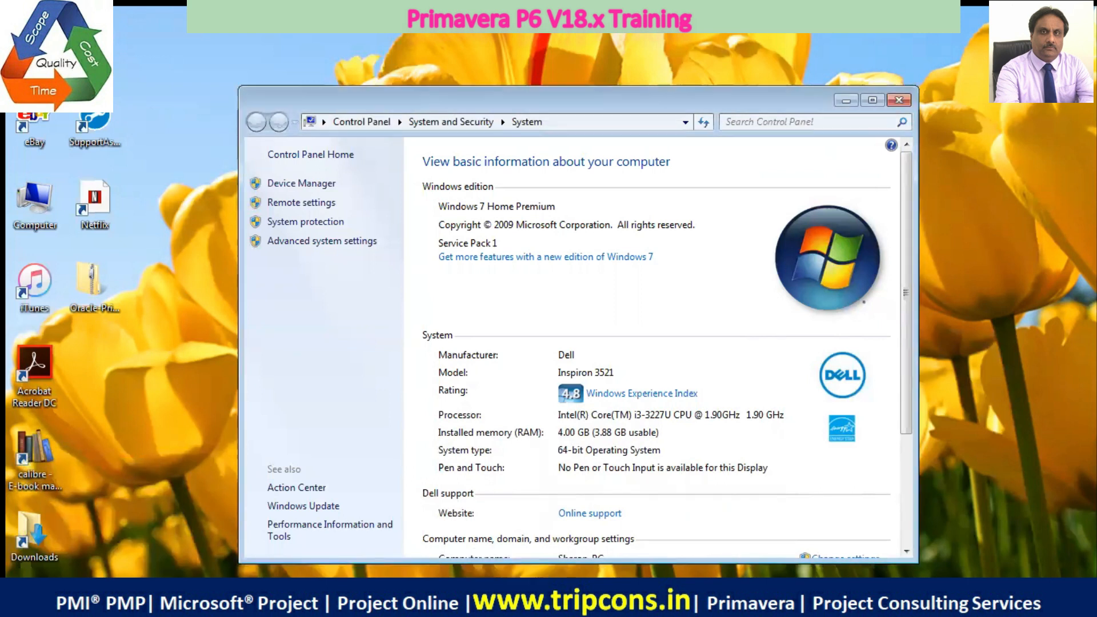
{"action": "left_click", "coordinate": [899, 100]}
{"action": "right_click", "coordinate": [472, 597]}
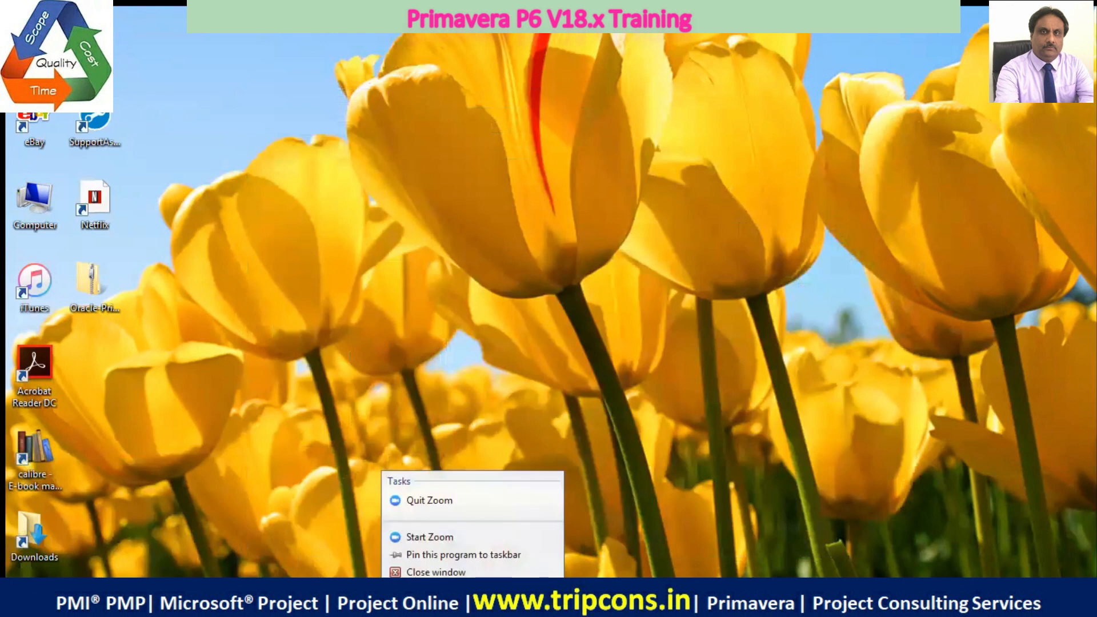
{"action": "left_click", "coordinate": [628, 502]}
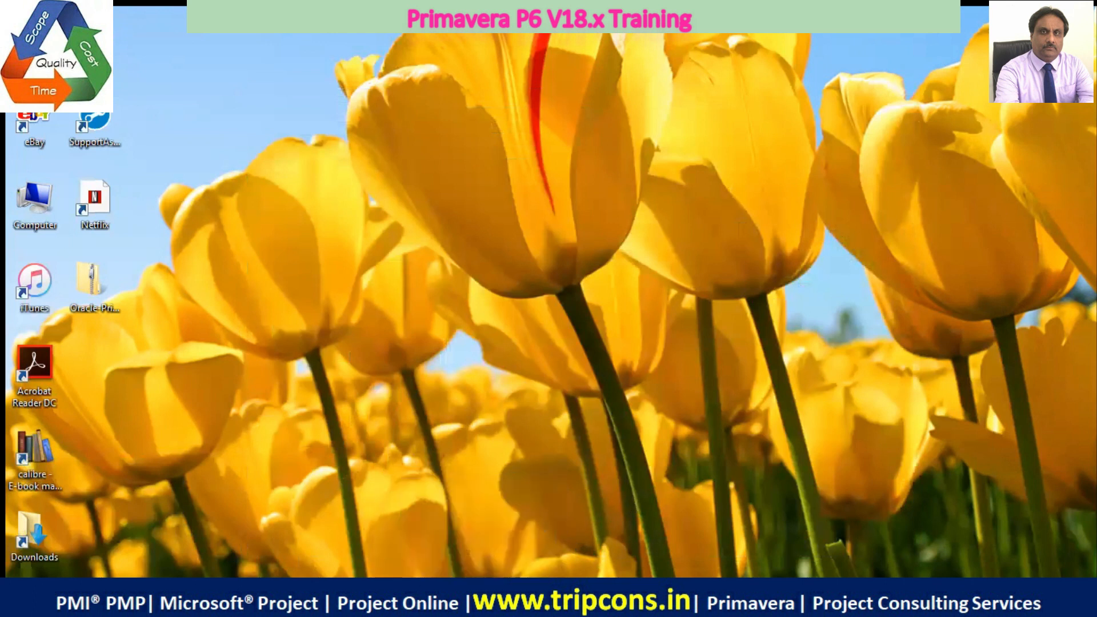
{"action": "left_click", "coordinate": [124, 600]}
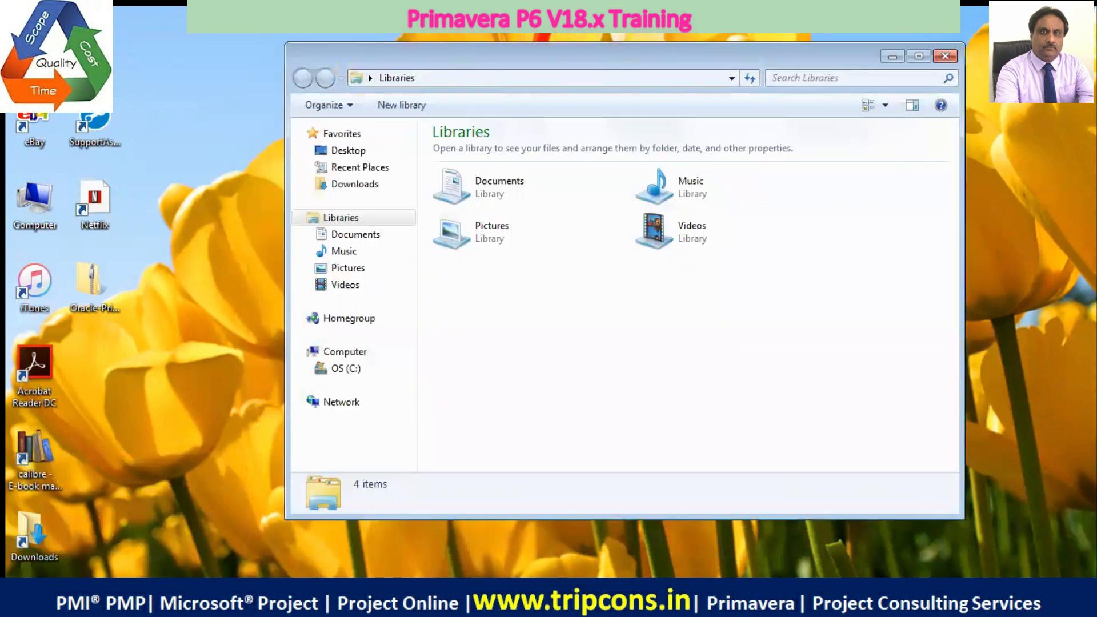
{"action": "left_click", "coordinate": [147, 542]}
{"action": "left_click", "coordinate": [81, 599]}
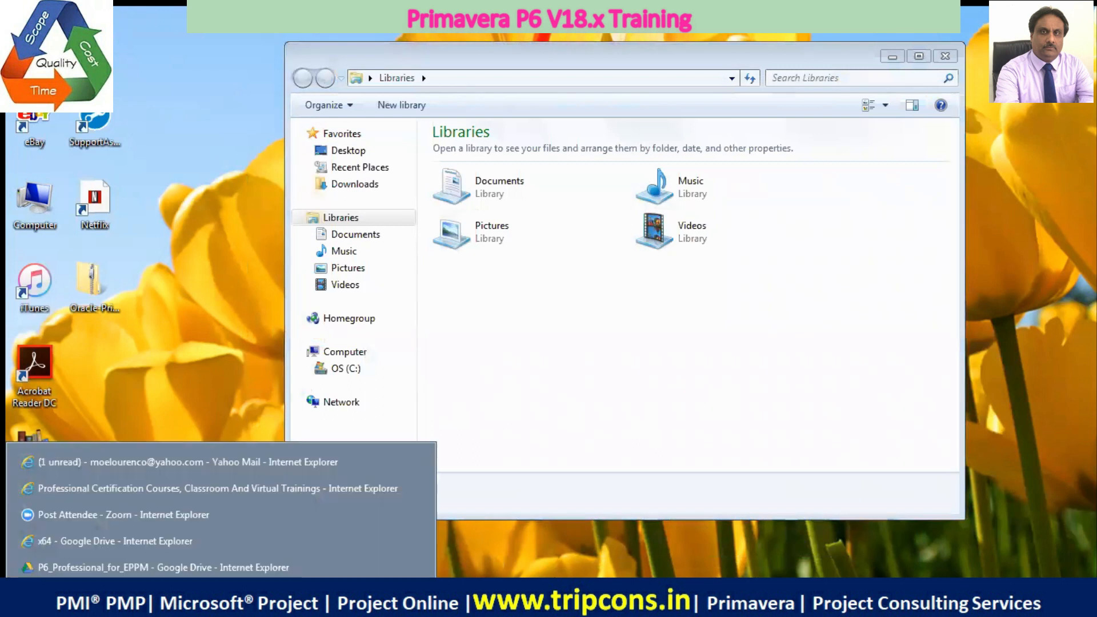
{"action": "left_click", "coordinate": [79, 467]}
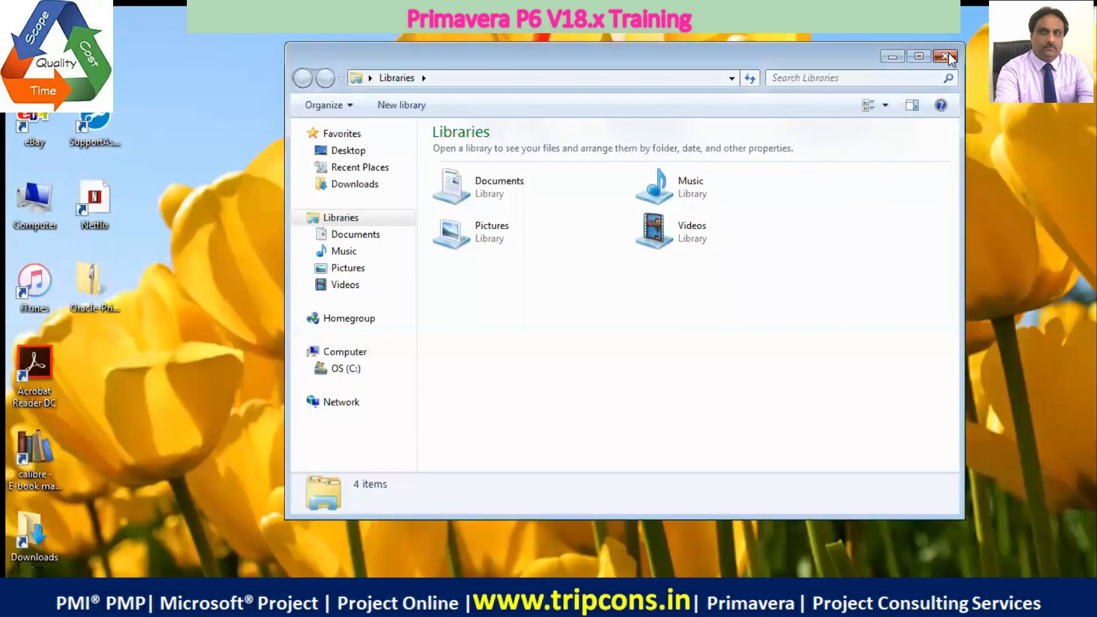
{"action": "left_click", "coordinate": [949, 53]}
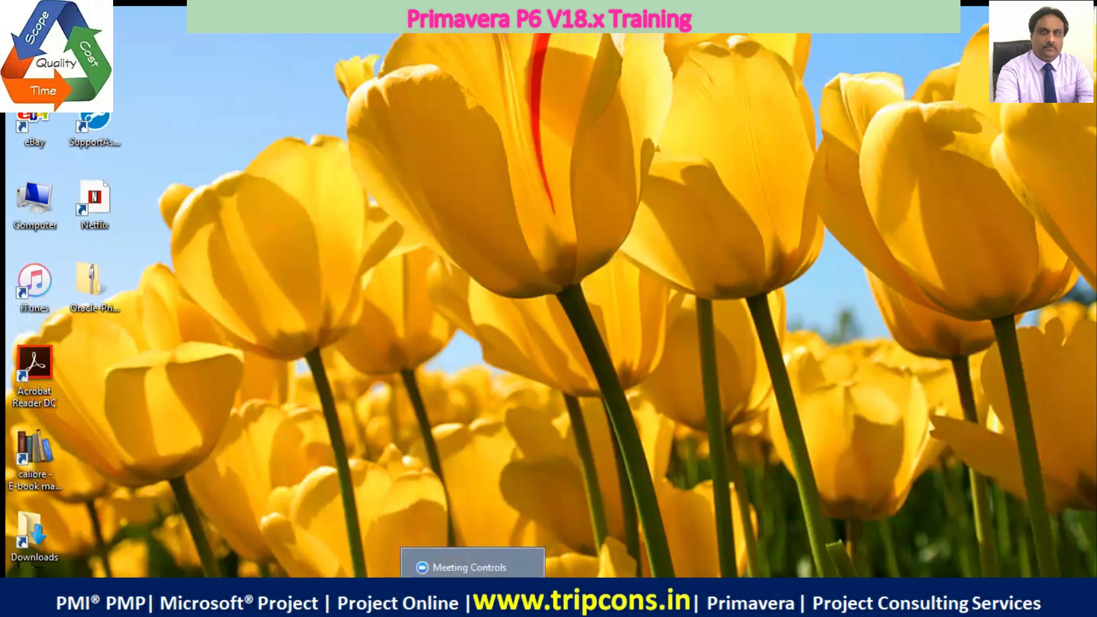
Switch to the x64 Google Drive page in Internet Explorer and look for the downloaded files in the Downloads folder
{"action": "mouse_move", "coordinate": [97, 597]}
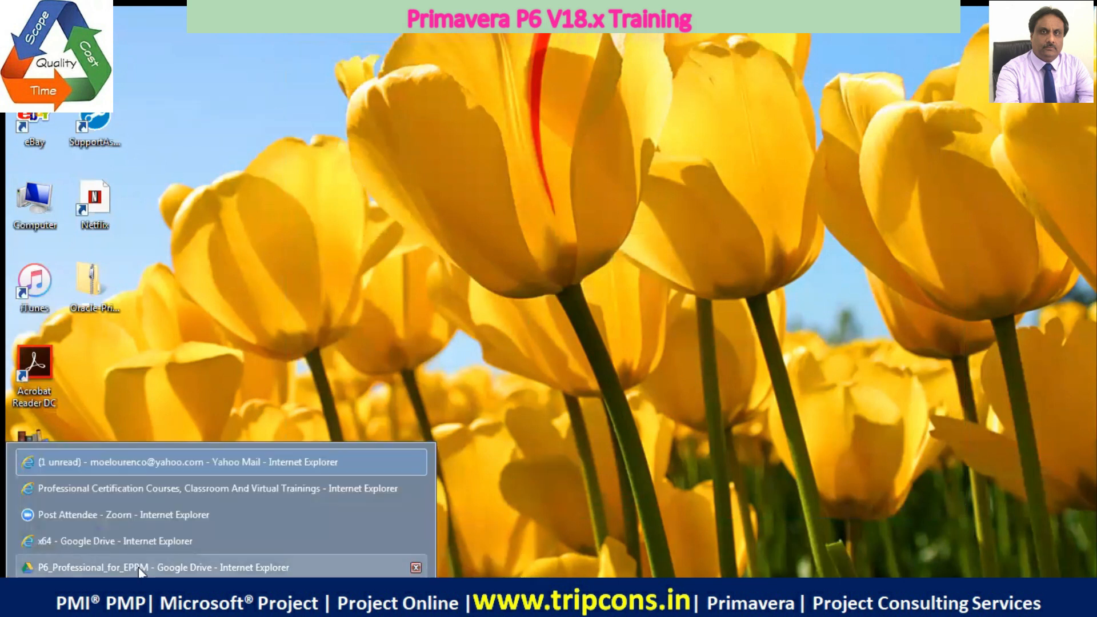
{"action": "left_click", "coordinate": [142, 543]}
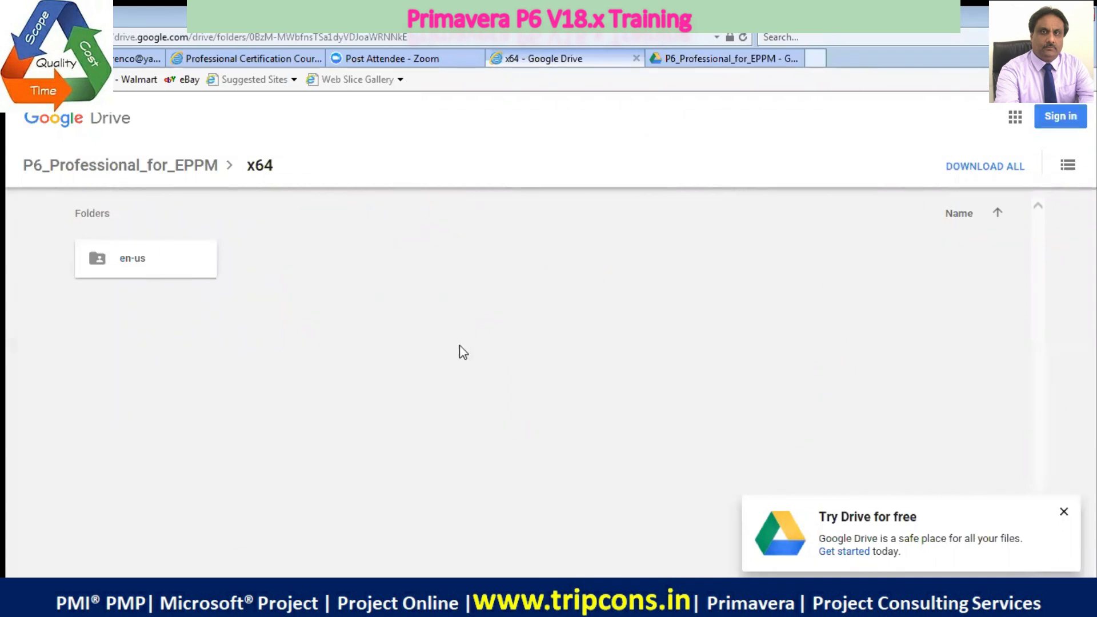
{"action": "key", "text": "ctrl+j"}
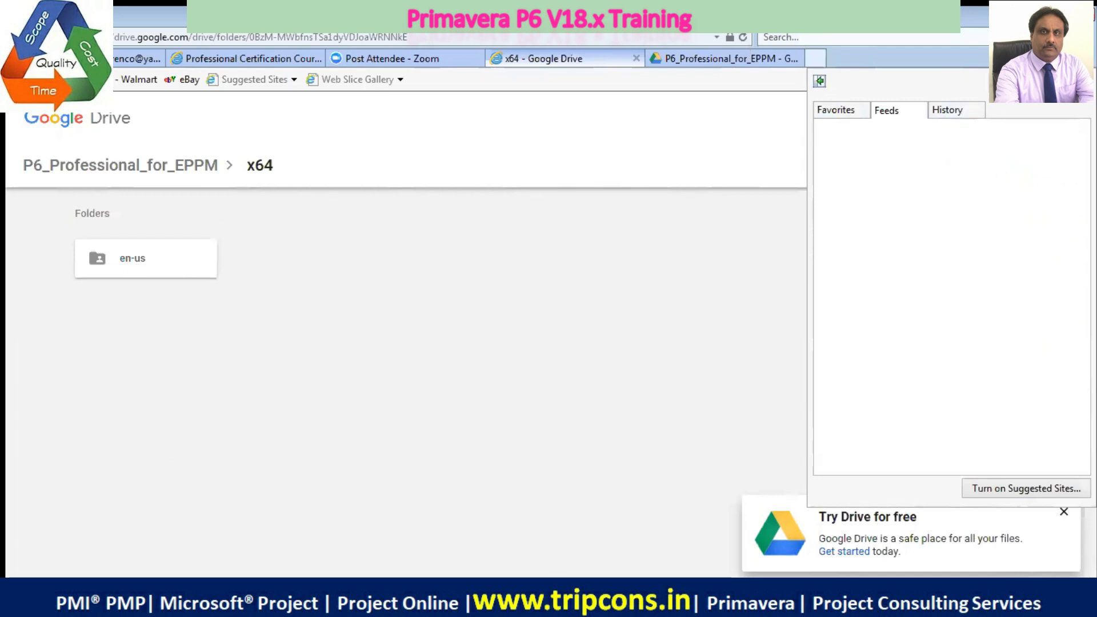
{"action": "key", "text": "super+e"}
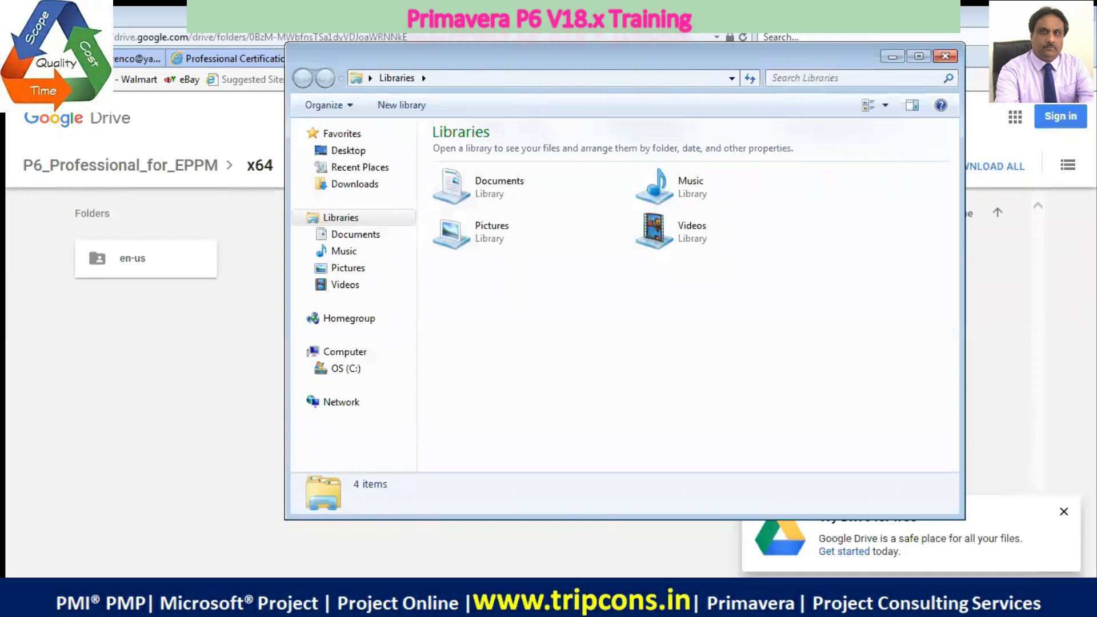
{"action": "left_click", "coordinate": [321, 184]}
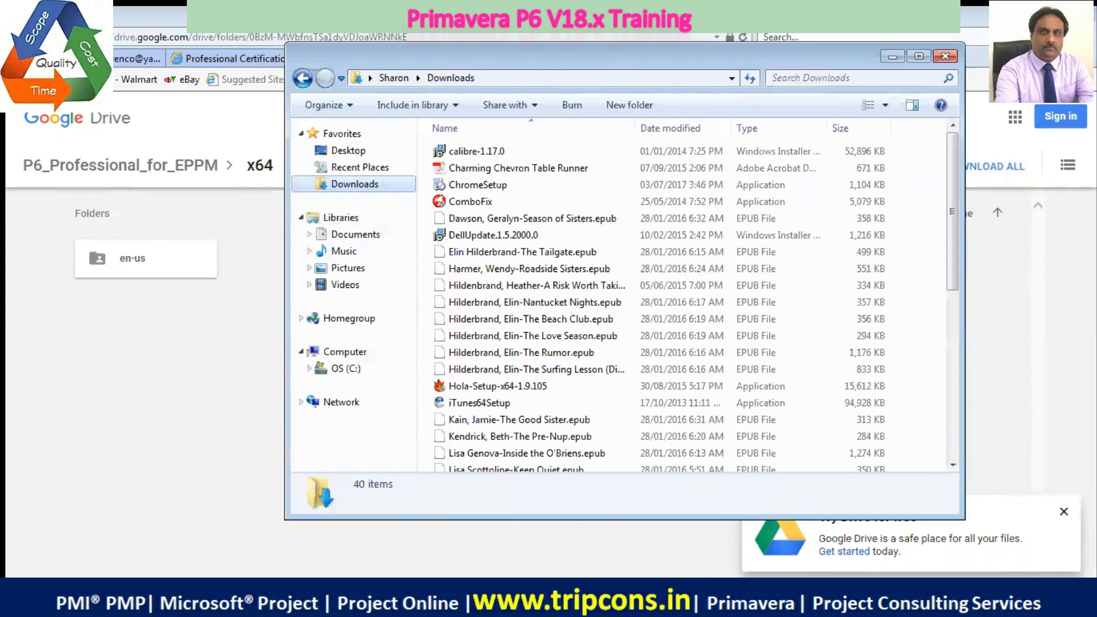
Switch to the P6_Professional_for_EPPM Google Drive page in Internet Explorer and dismiss the Try Drive for free offer
{"action": "right_click", "coordinate": [125, 599]}
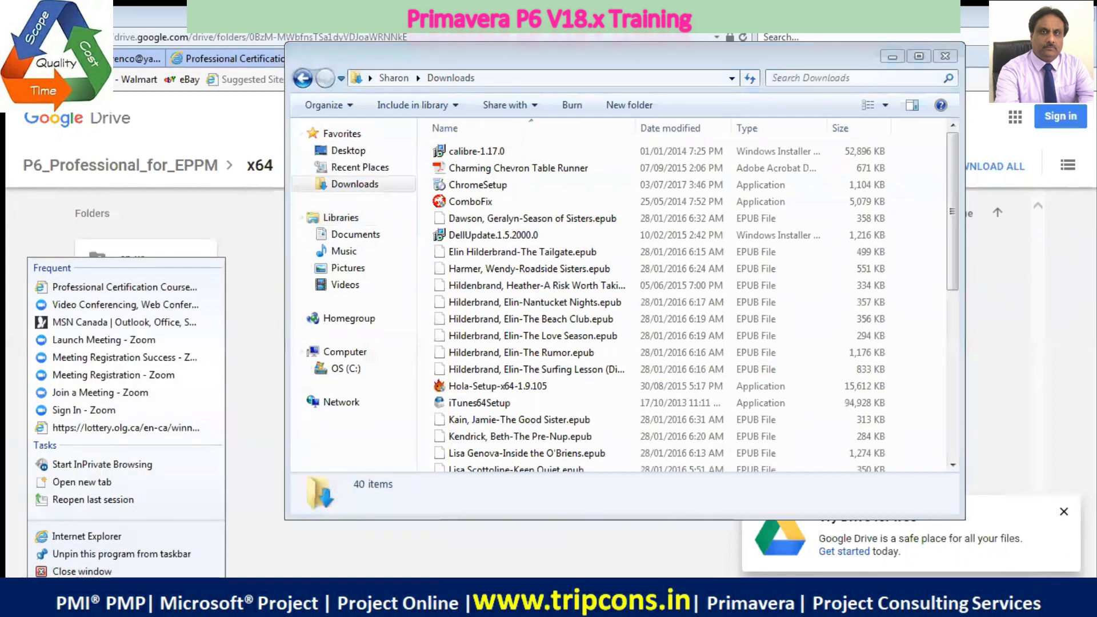
{"action": "left_click", "coordinate": [124, 599]}
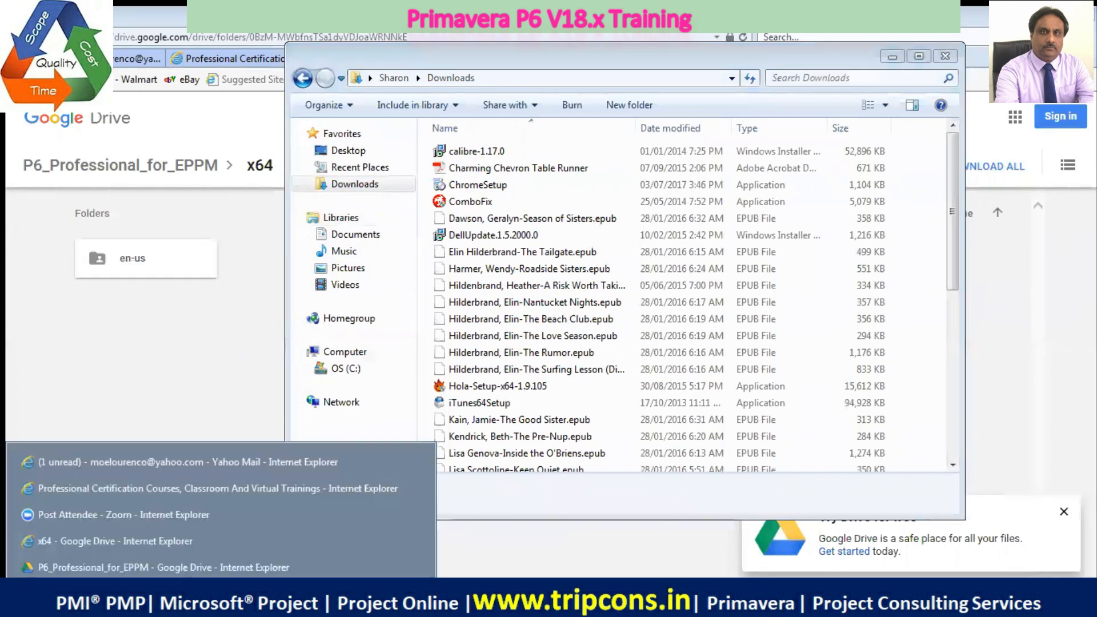
{"action": "left_click", "coordinate": [127, 564]}
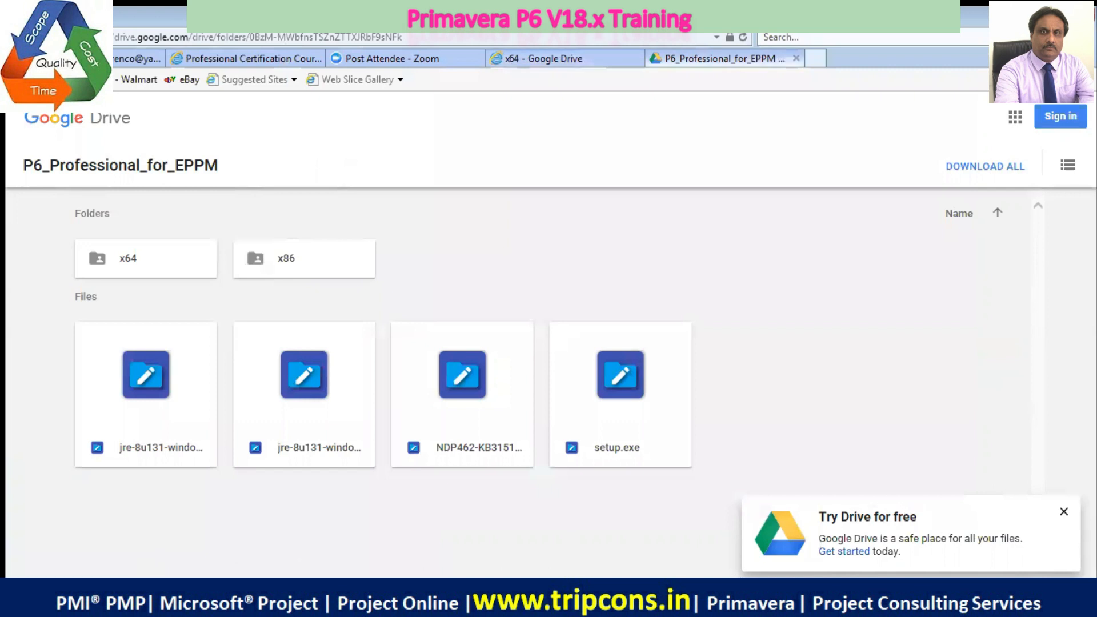
{"action": "left_click", "coordinate": [1064, 516]}
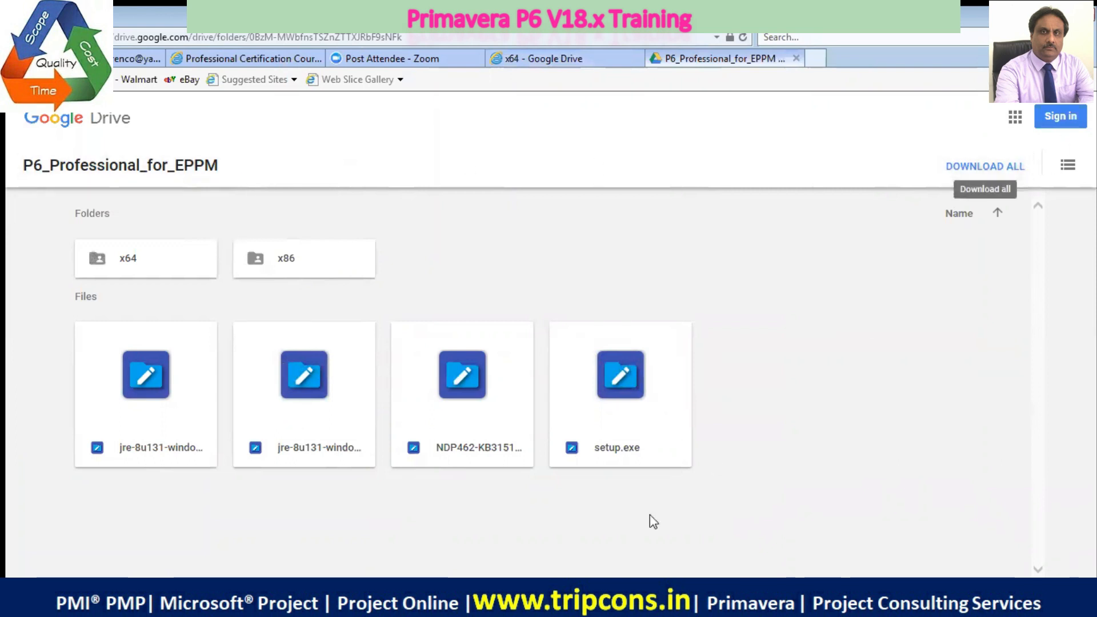
Bring up the Downloads folder in Windows Explorer and sort its files by date modified, newest first
{"action": "right_click", "coordinate": [108, 594]}
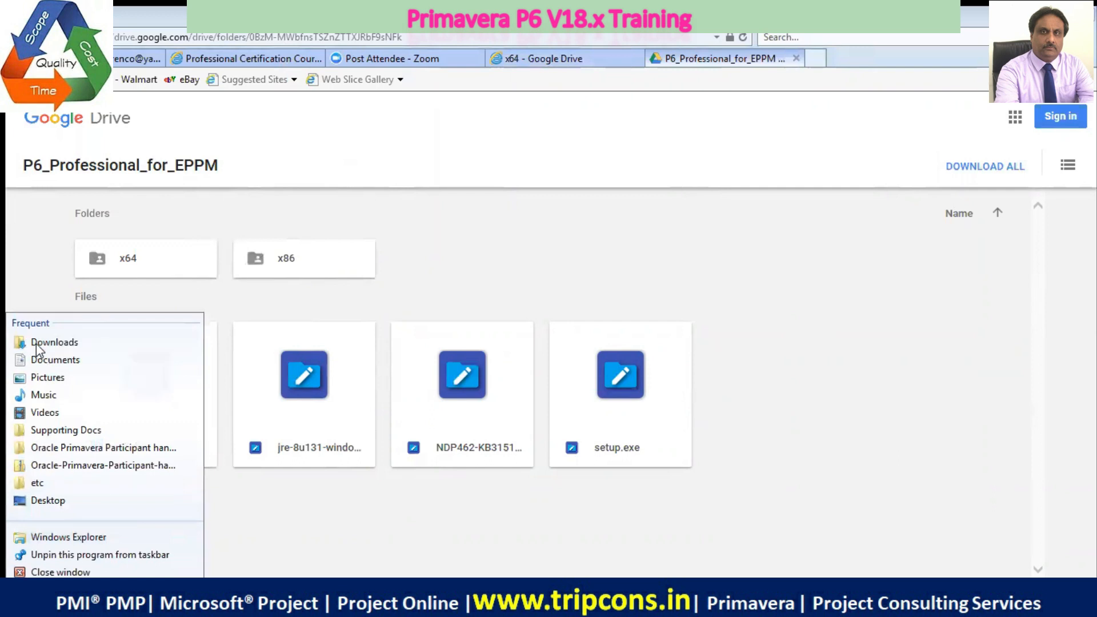
{"action": "left_click", "coordinate": [54, 341]}
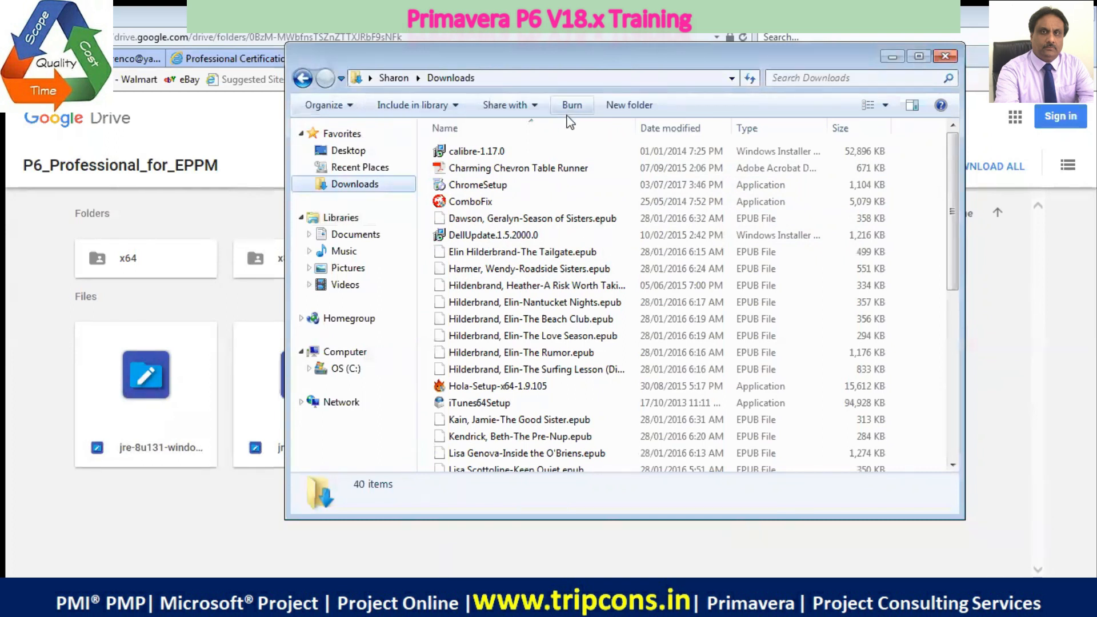
{"action": "left_click", "coordinate": [725, 129]}
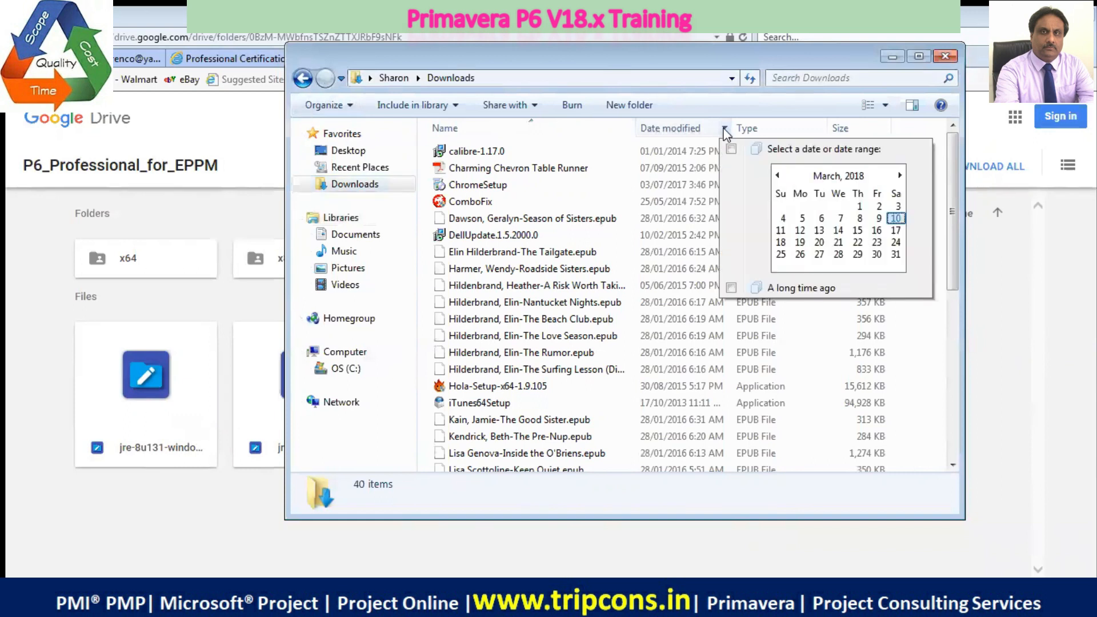
{"action": "left_click", "coordinate": [685, 132]}
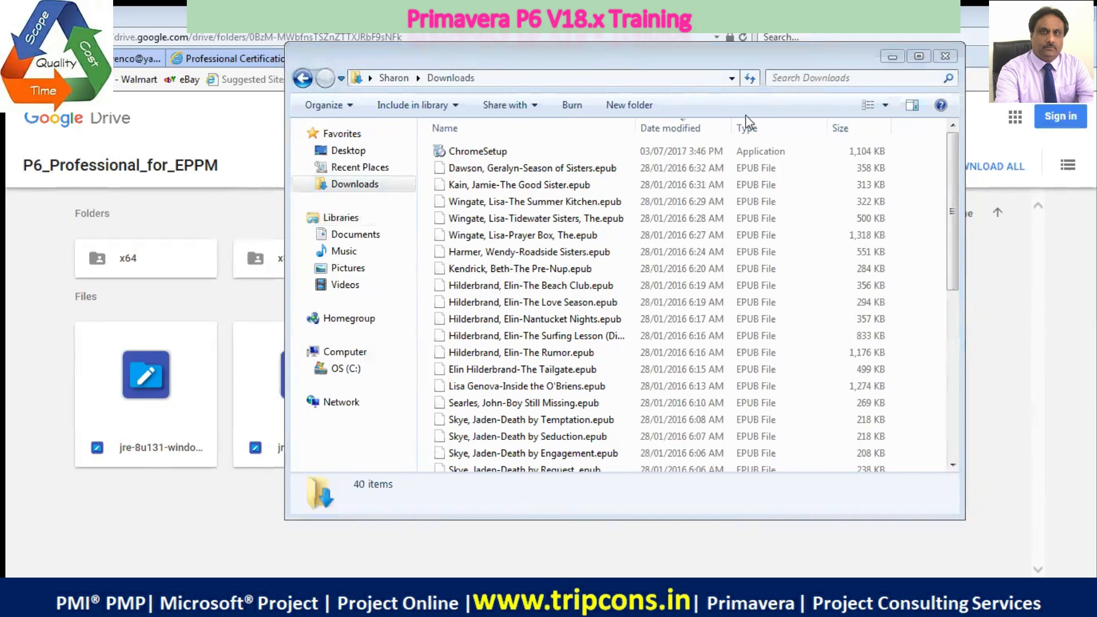
{"action": "left_click", "coordinate": [688, 130]}
{"action": "left_click", "coordinate": [687, 131]}
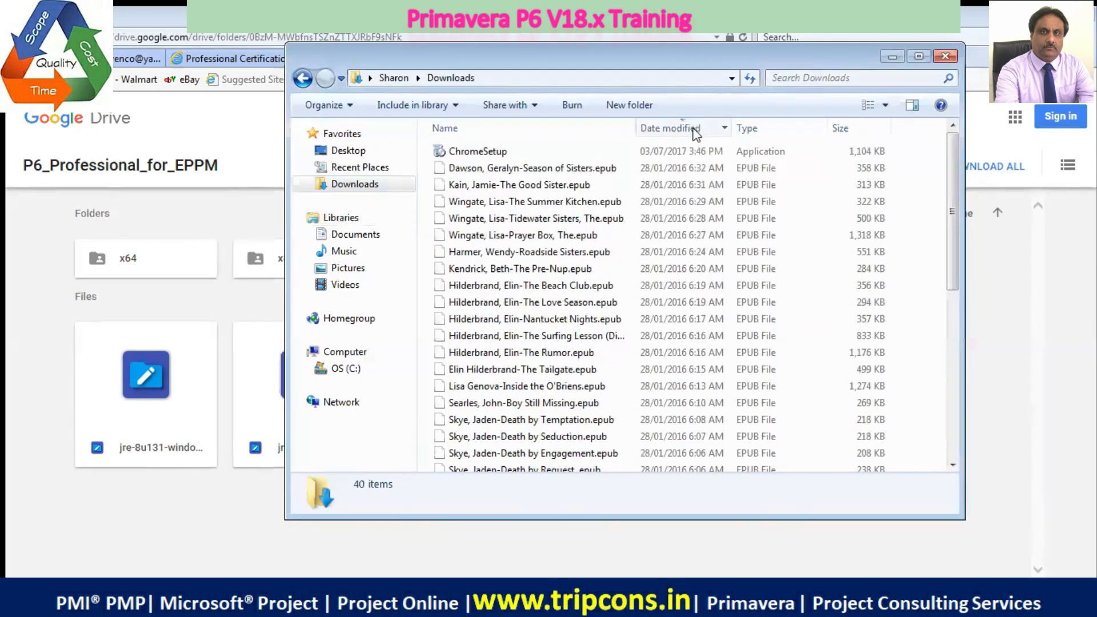
{"action": "left_click", "coordinate": [687, 130]}
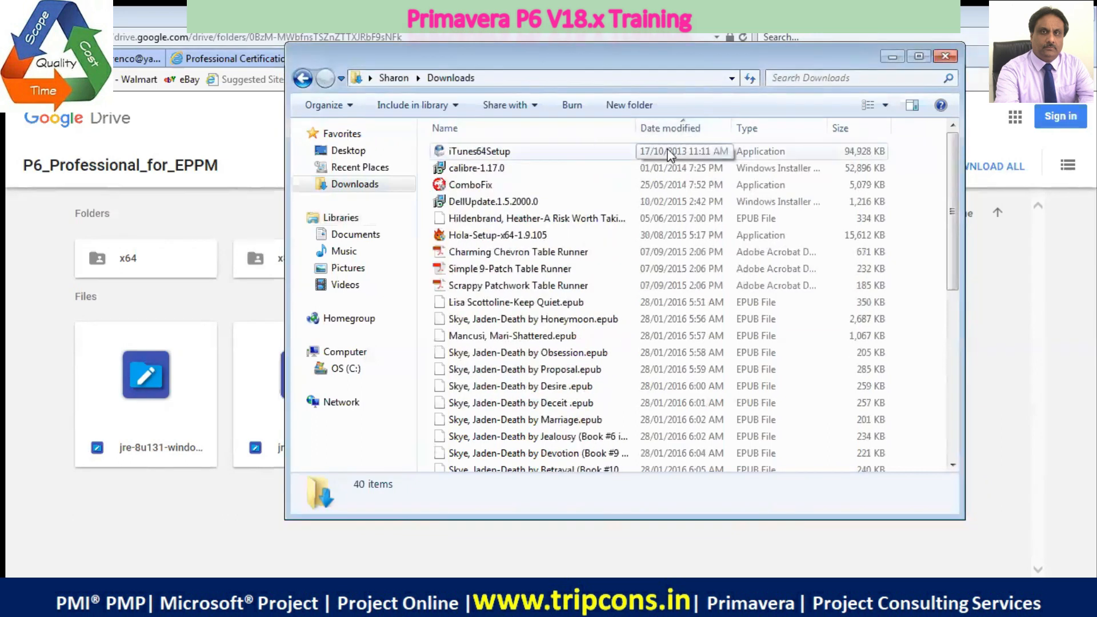
{"action": "left_click", "coordinate": [687, 129]}
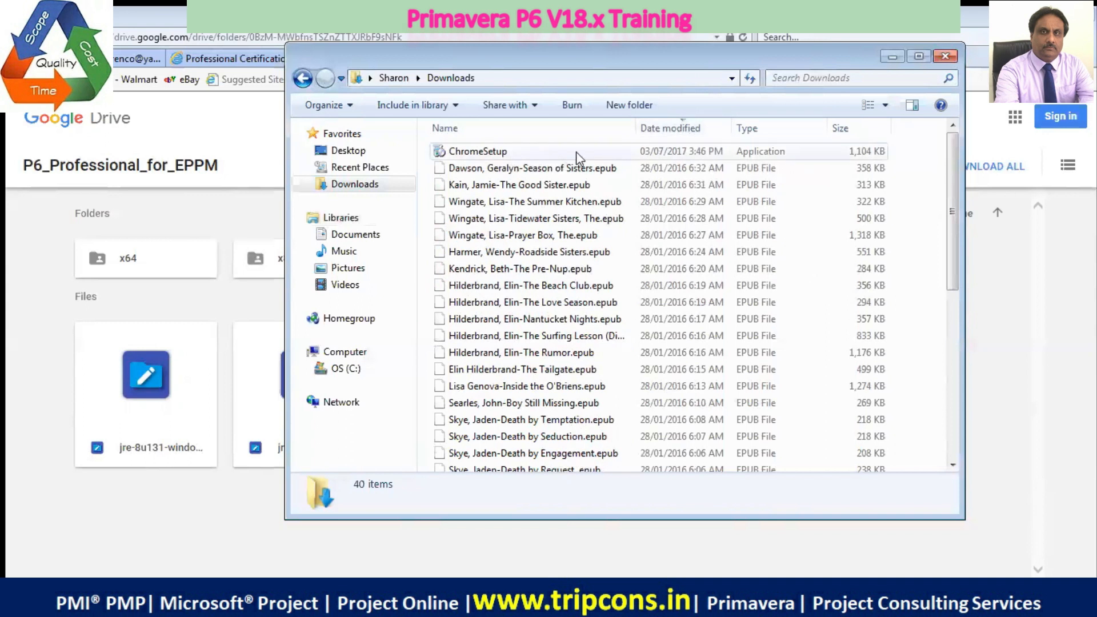
Check the x64 folder page on Google Drive in Internet Explorer and return to the desktop
{"action": "left_click", "coordinate": [891, 56]}
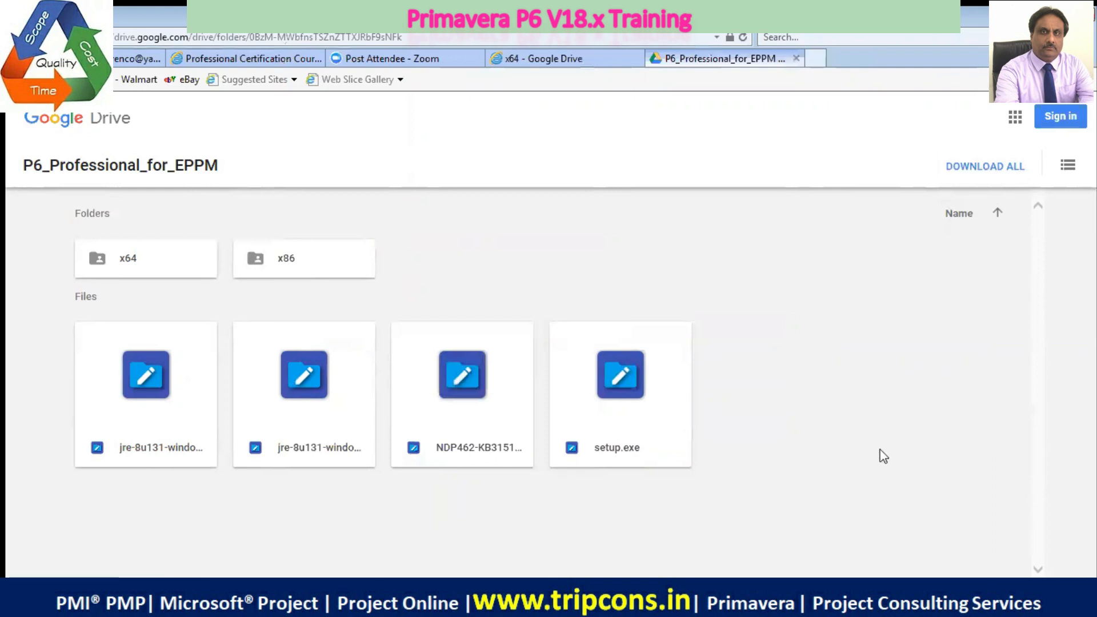
{"action": "left_click", "coordinate": [563, 61]}
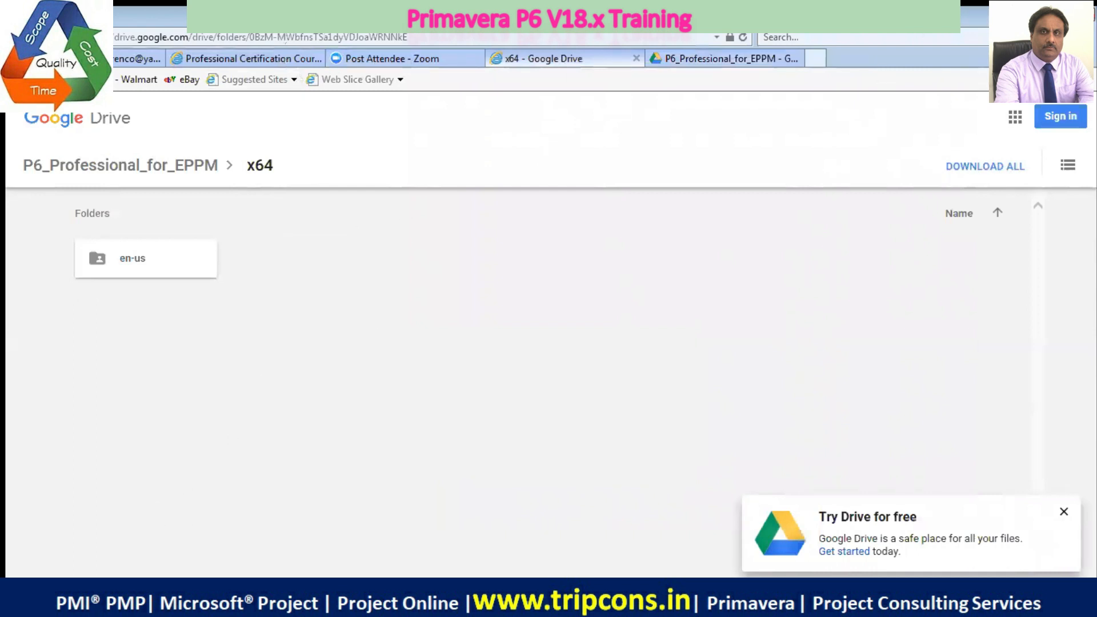
{"action": "key", "text": "super+d"}
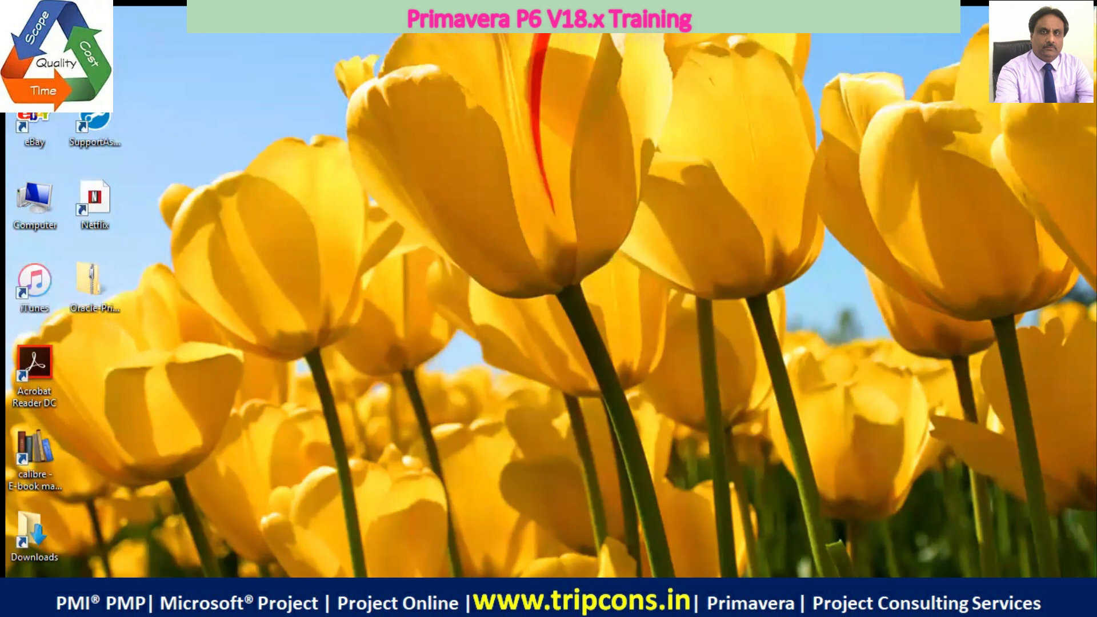
Search the installed programs for "explorer", start Windows Explorer and open the OS (C:) drive
{"action": "key", "text": "super"}
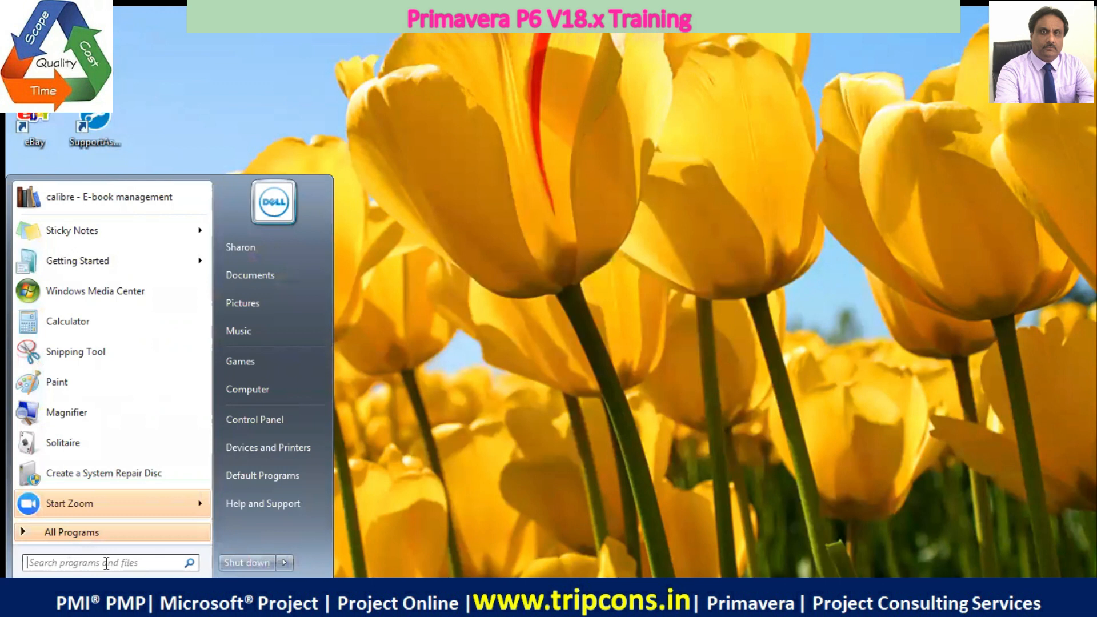
{"action": "type", "text": "e"}
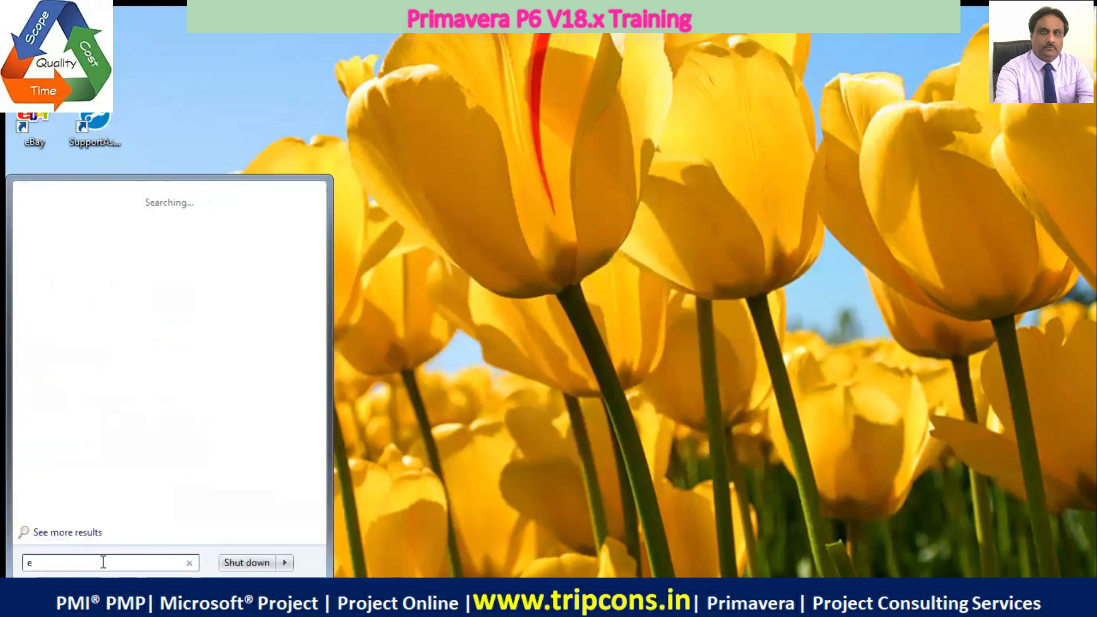
{"action": "type", "text": "xp"}
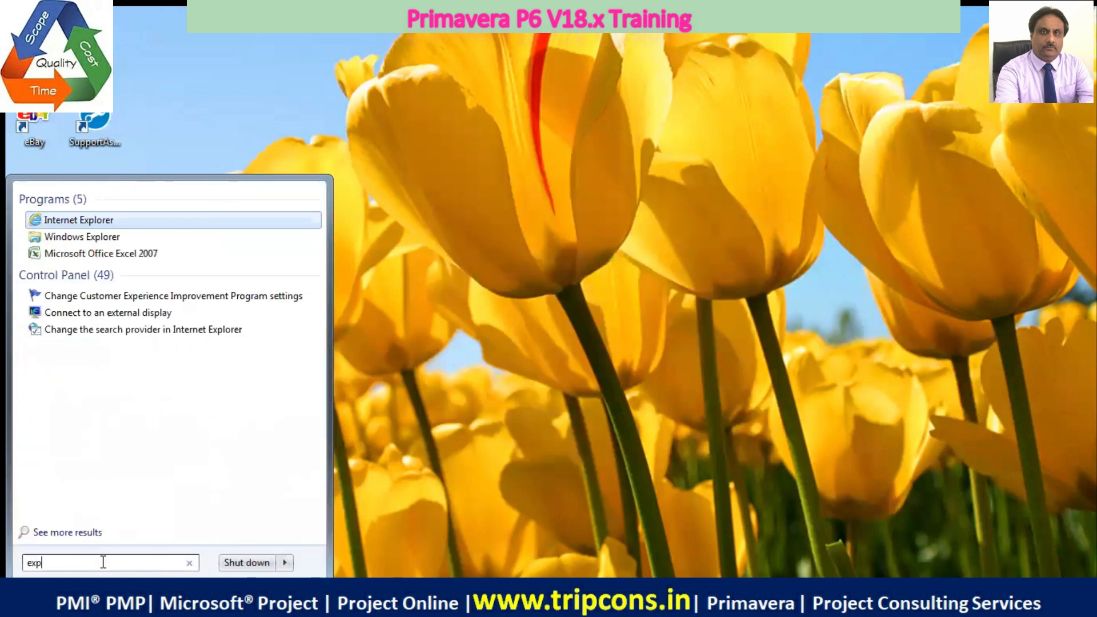
{"action": "type", "text": "lorer"}
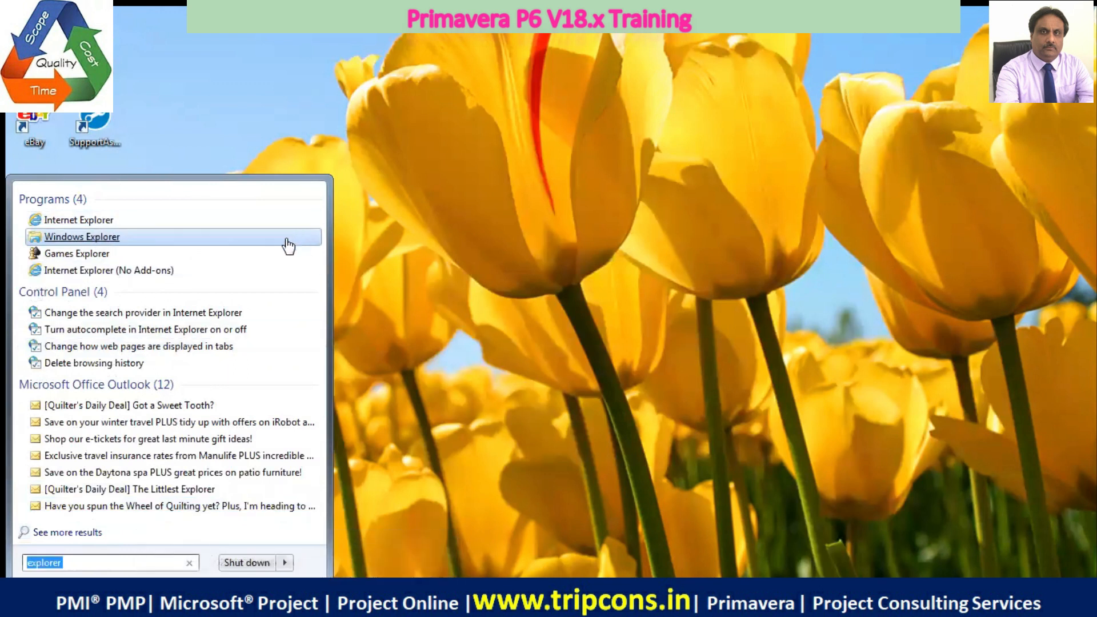
{"action": "left_click", "coordinate": [109, 237]}
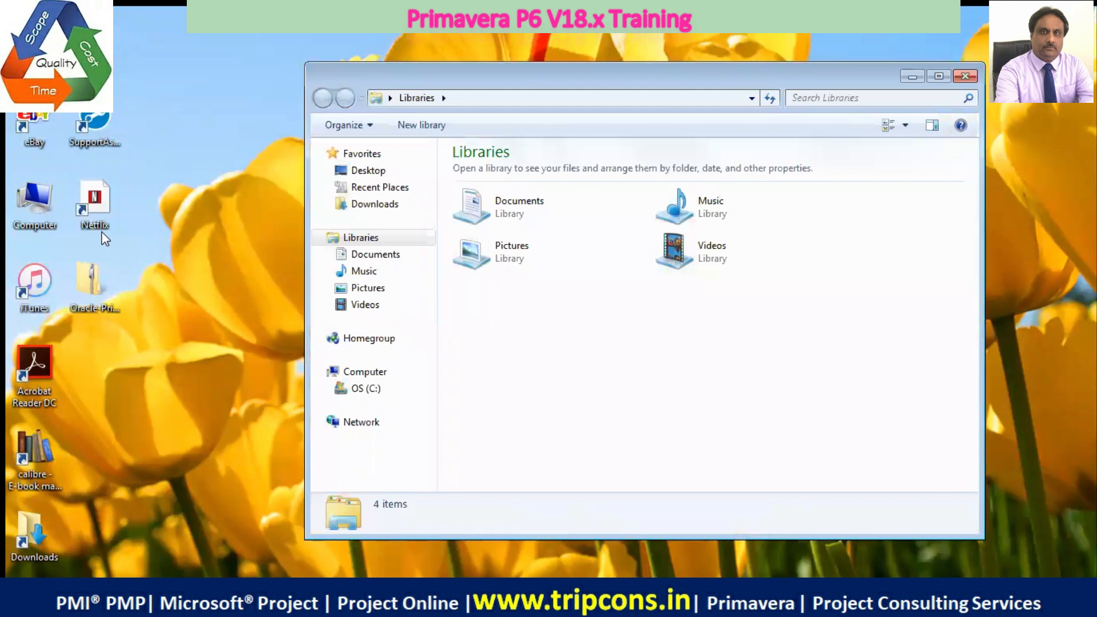
{"action": "left_click", "coordinate": [371, 391]}
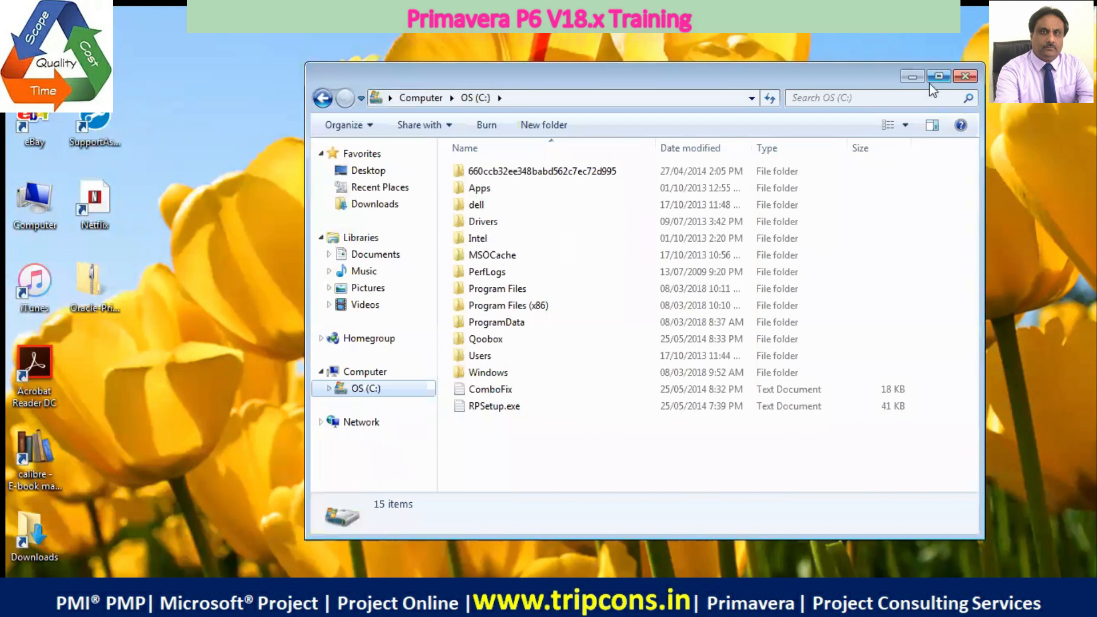
Open the user account's Downloads folder under Users on the C: drive and sort its files by date modified
{"action": "double_click", "coordinate": [480, 356]}
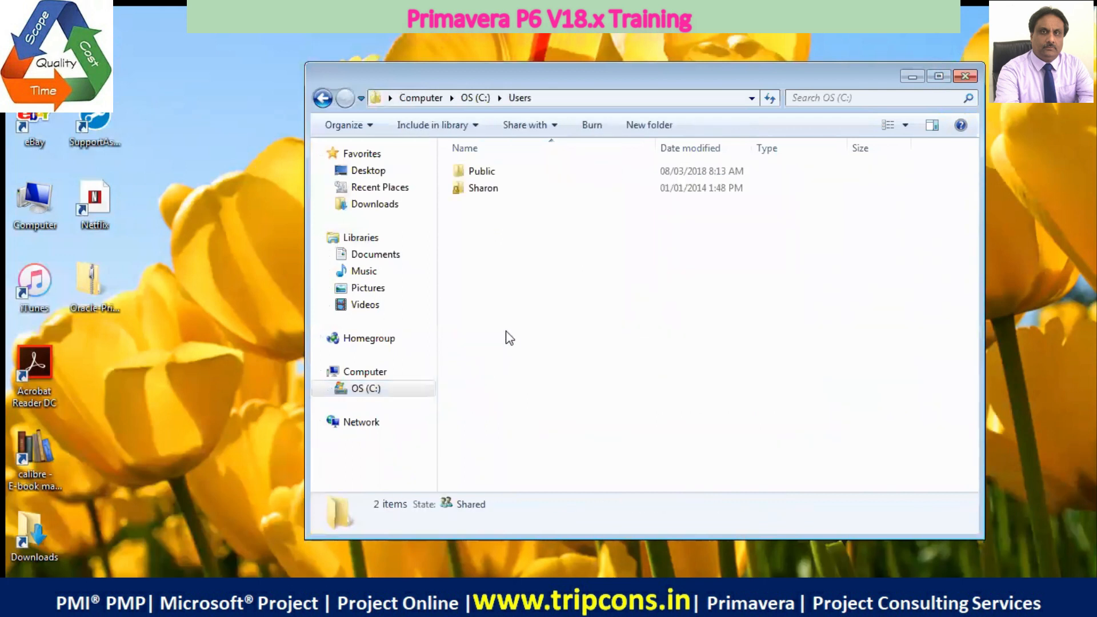
{"action": "double_click", "coordinate": [485, 189]}
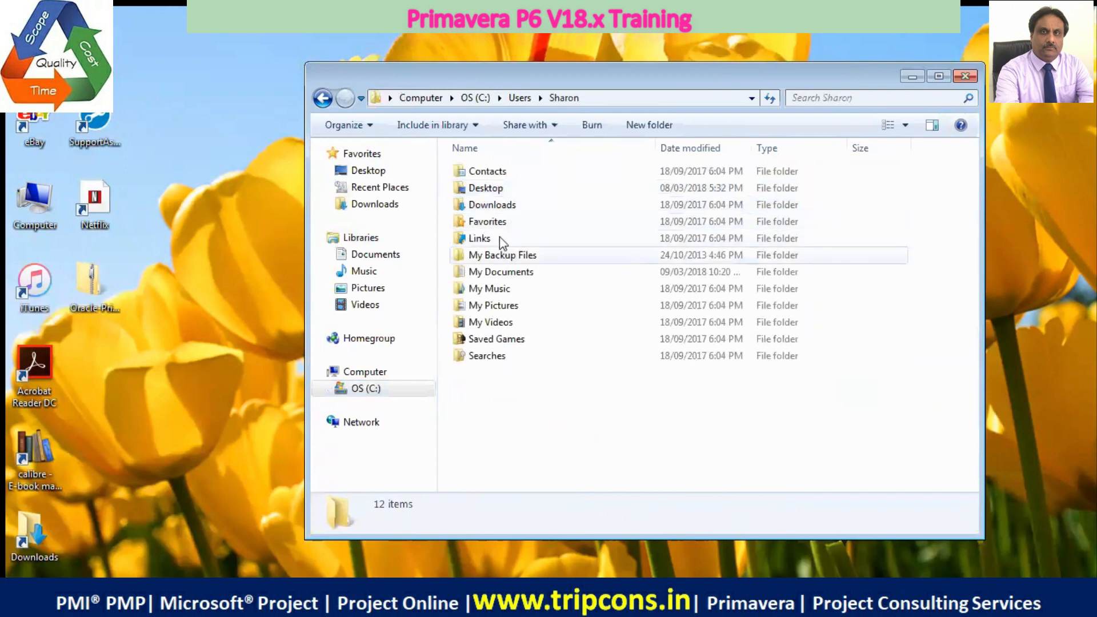
{"action": "double_click", "coordinate": [507, 207]}
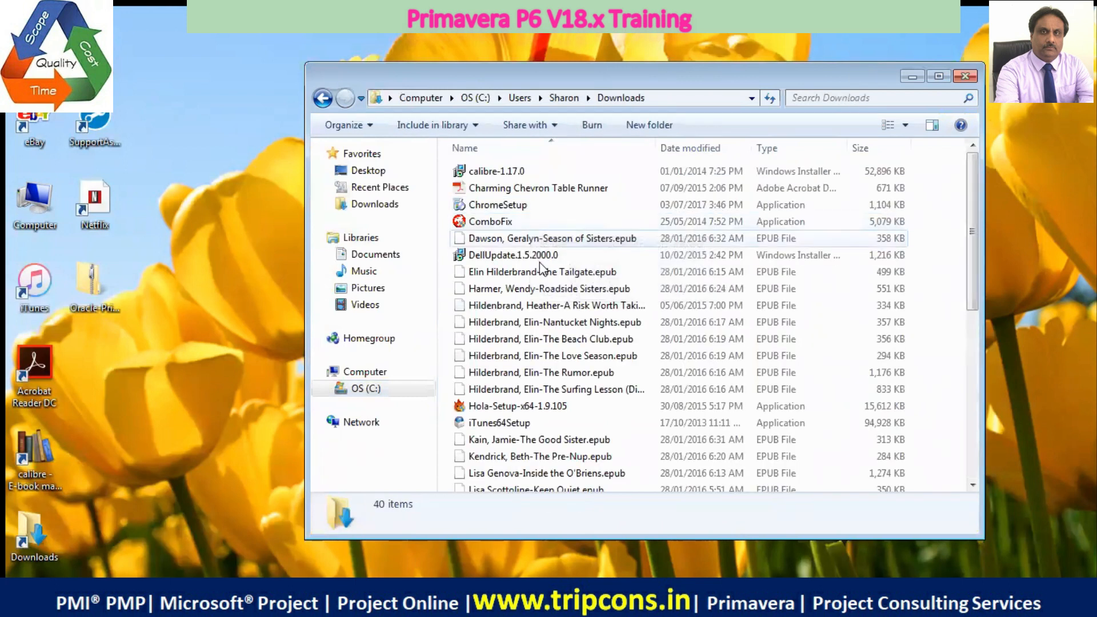
{"action": "left_click", "coordinate": [712, 149]}
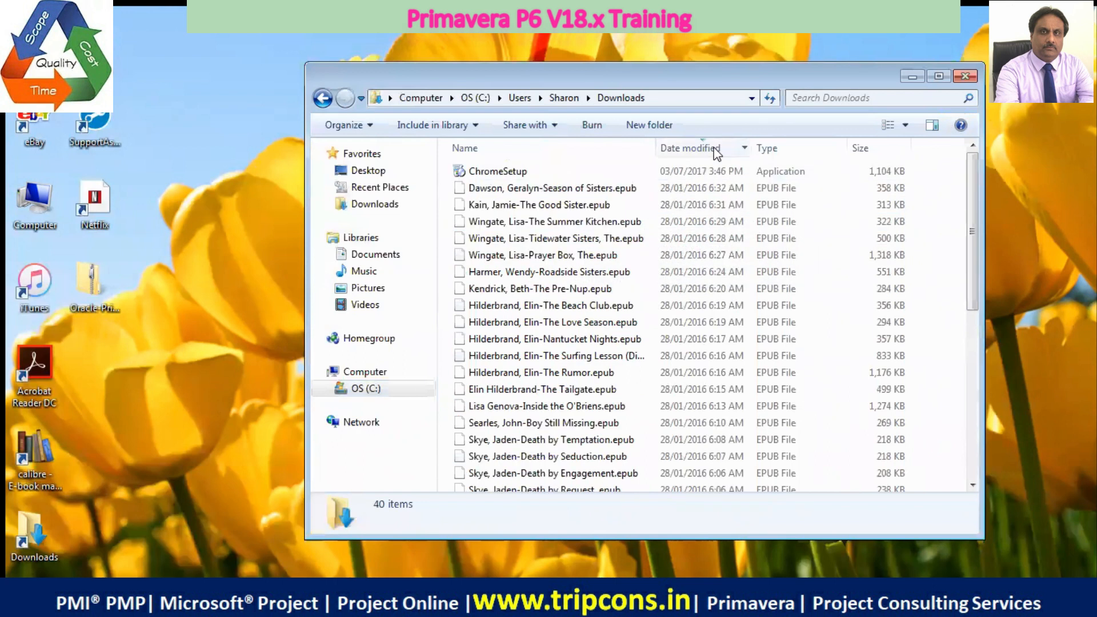
{"action": "left_click", "coordinate": [714, 150]}
{"action": "left_click", "coordinate": [714, 150]}
Switch to the P6_Professional_for_EPPM Google Drive page in Internet Explorer, download the entire folder and check the download preparation details
{"action": "left_click", "coordinate": [77, 597]}
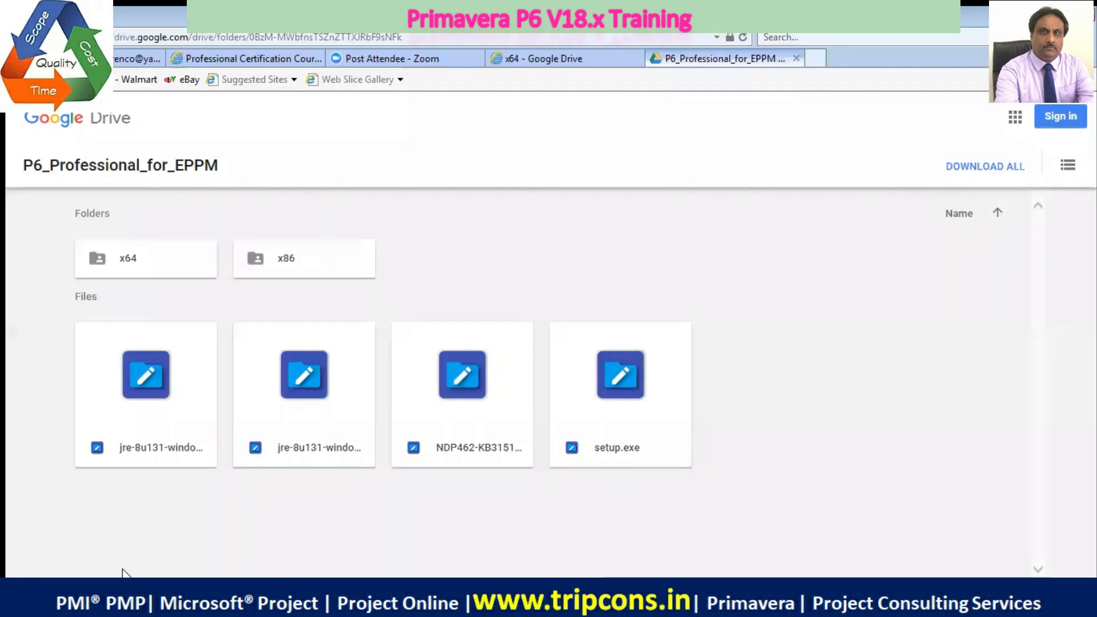
{"action": "left_click", "coordinate": [999, 175]}
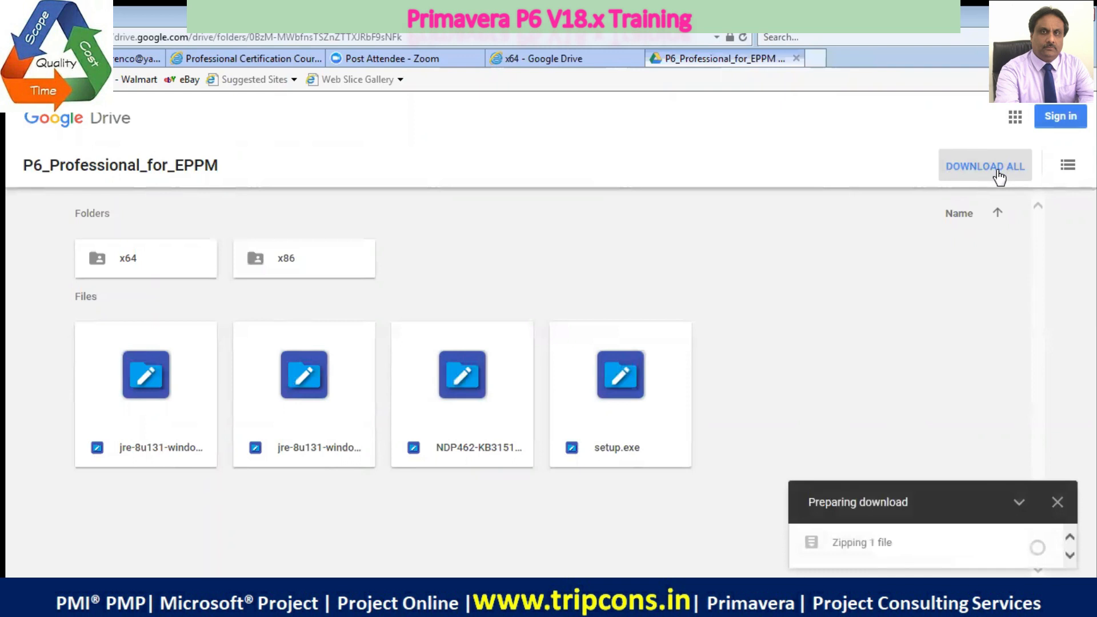
{"action": "left_click", "coordinate": [1019, 502]}
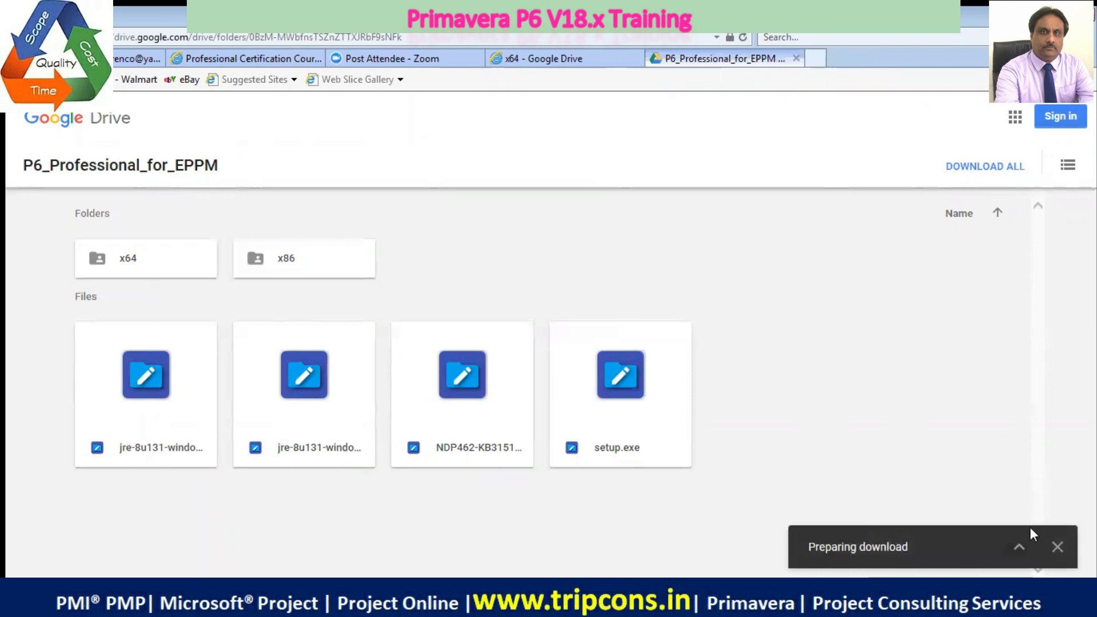
{"action": "left_click", "coordinate": [1020, 547]}
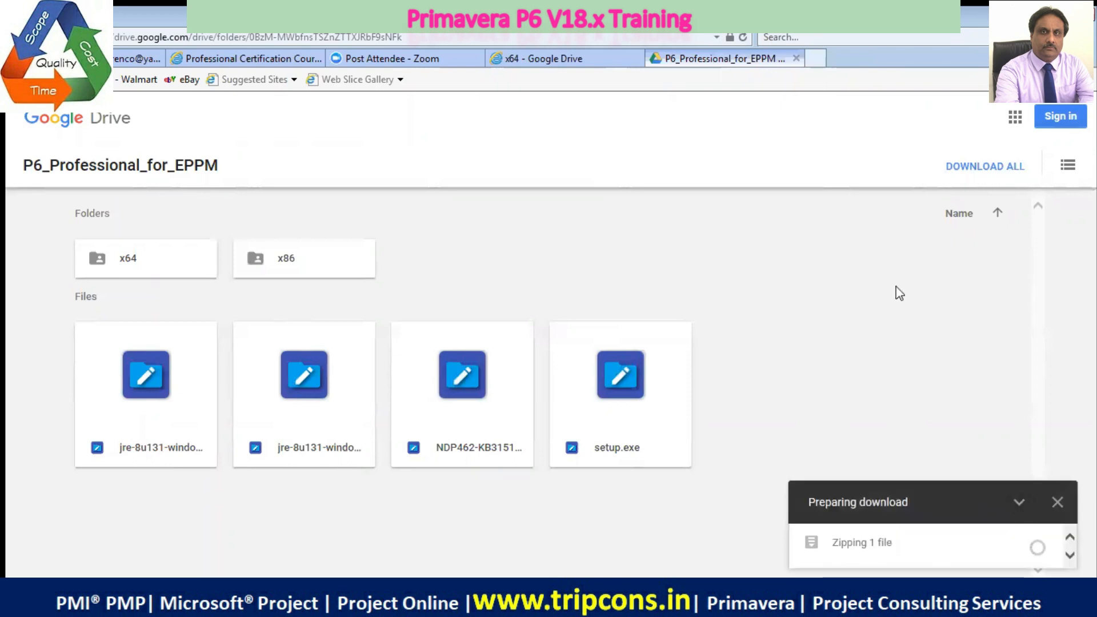
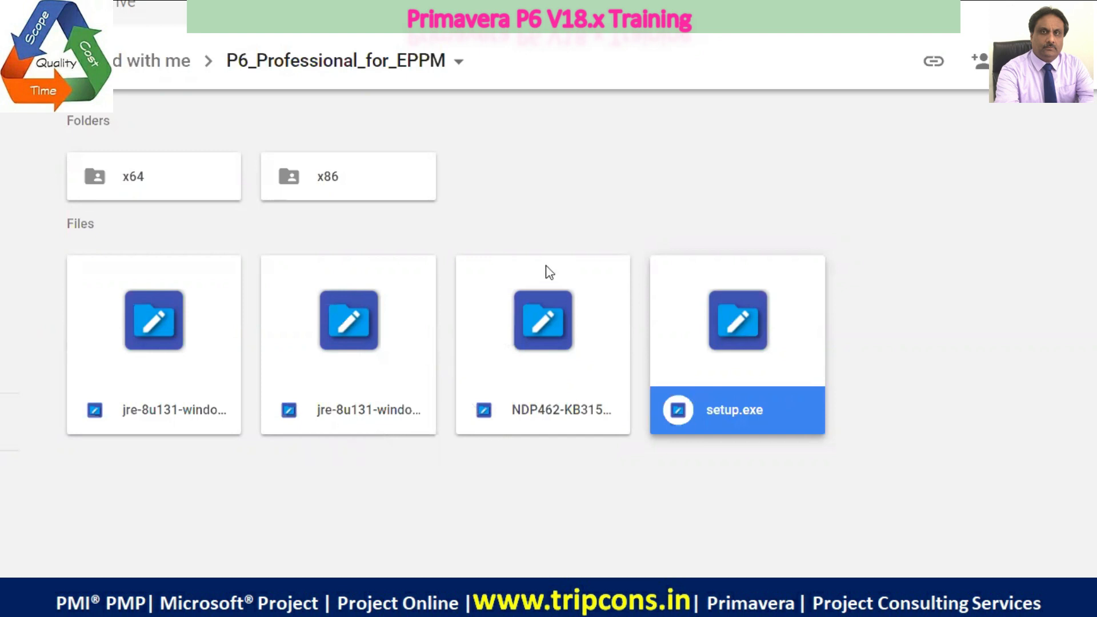
Open the browser's download list and locate the downloaded setup.exe in its folder
{"action": "left_click", "coordinate": [737, 232]}
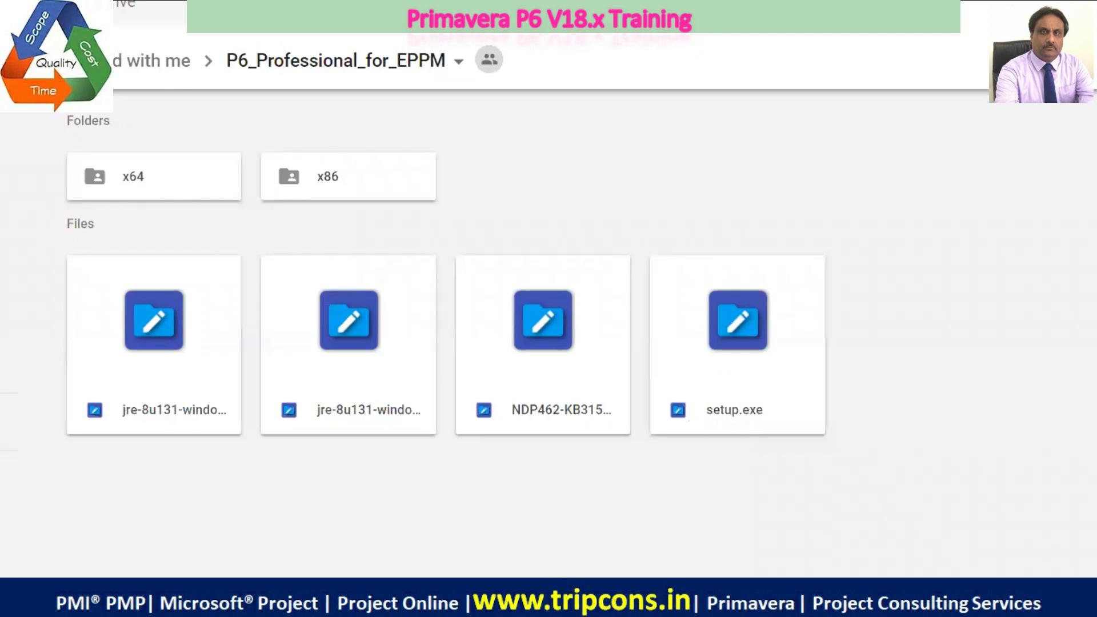
{"action": "key", "text": "ctrl+t"}
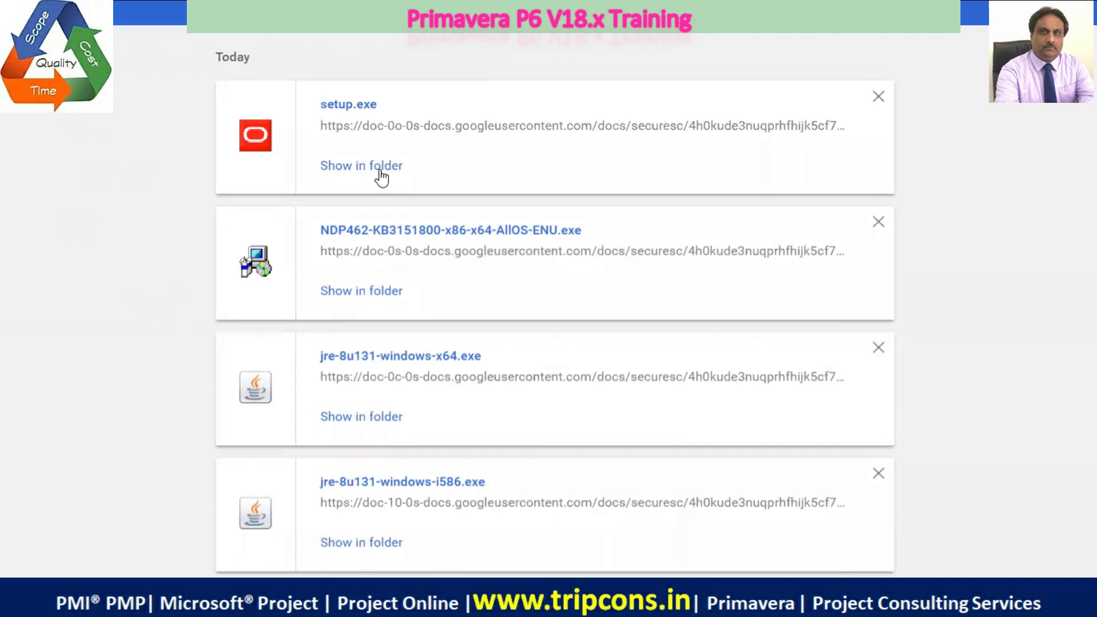
{"action": "left_click", "coordinate": [380, 171]}
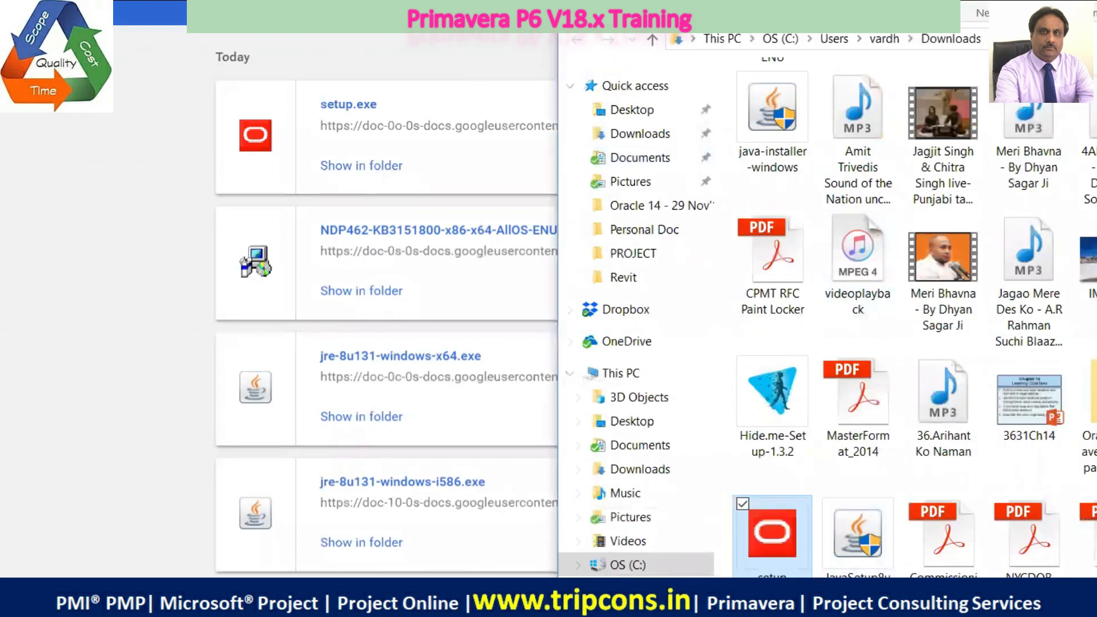
{"action": "right_click", "coordinate": [782, 515]}
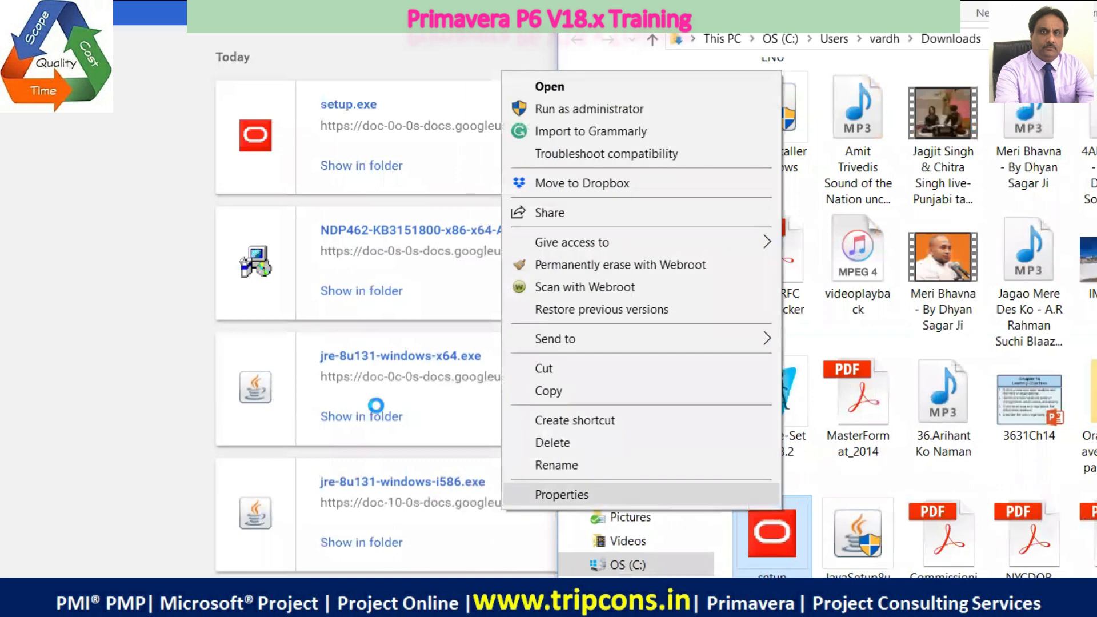
{"action": "left_click", "coordinate": [19, 309]}
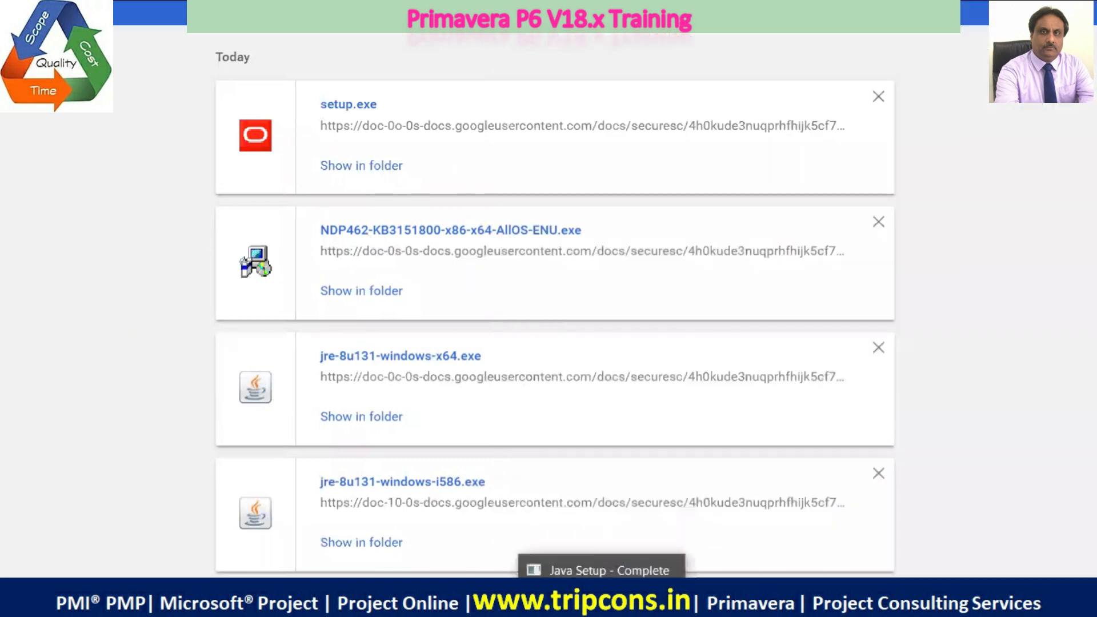
{"action": "left_click", "coordinate": [469, 599]}
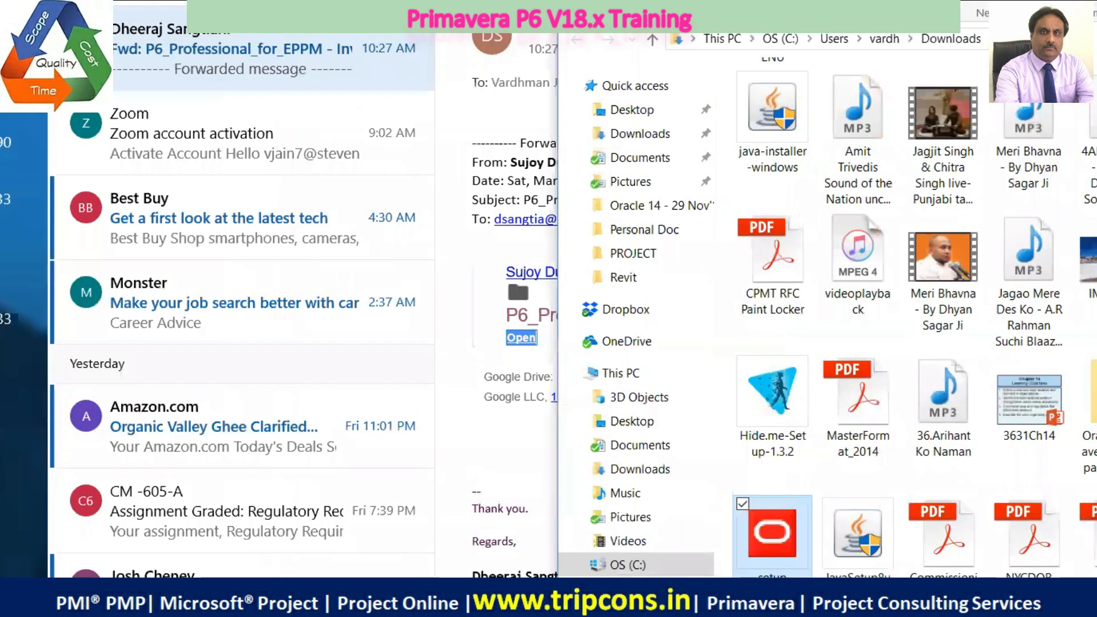
{"action": "left_click", "coordinate": [468, 599]}
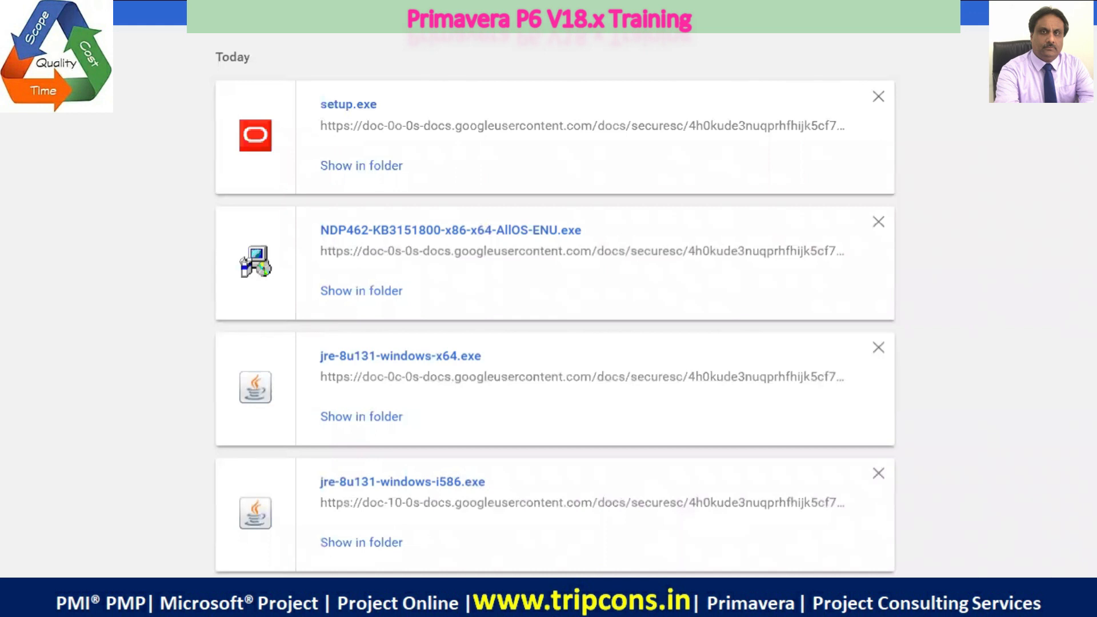
{"action": "left_click", "coordinate": [635, 597]}
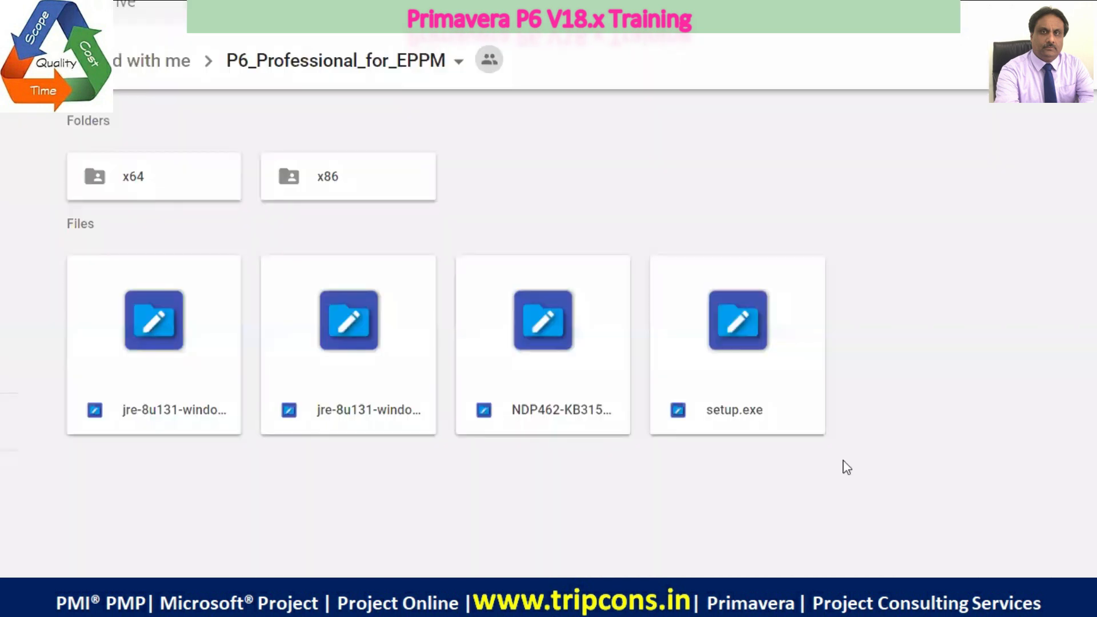
{"action": "left_click", "coordinate": [672, 393]}
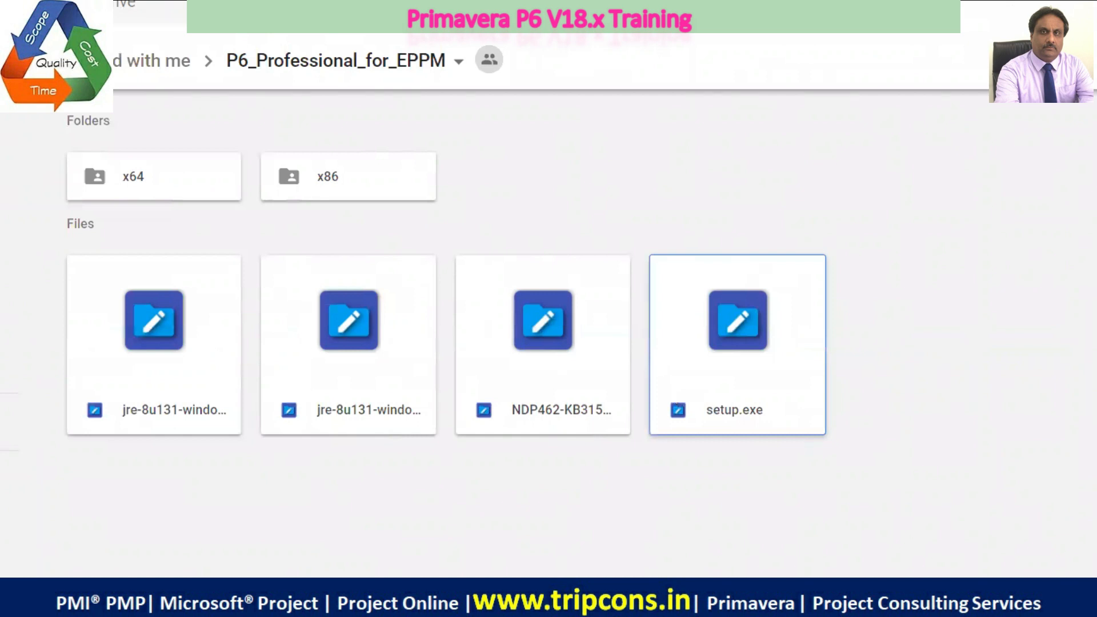
{"action": "left_click", "coordinate": [634, 597]}
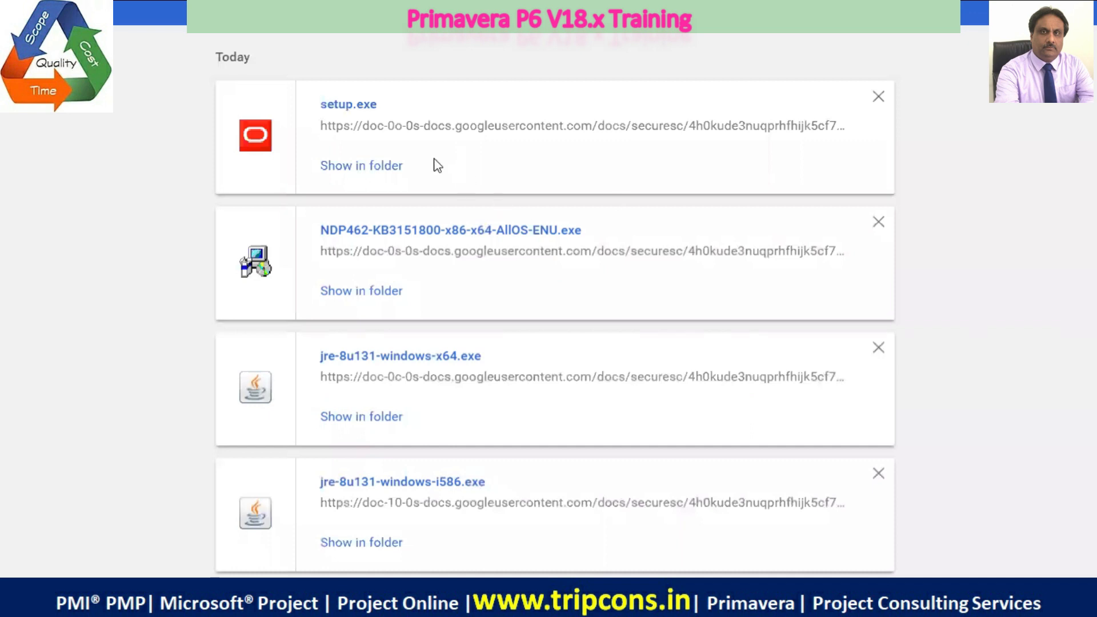
Reveal setup.exe in the Downloads folder again and select it together with JavaSetup8u144 and java-installer-windows
{"action": "left_click", "coordinate": [364, 167]}
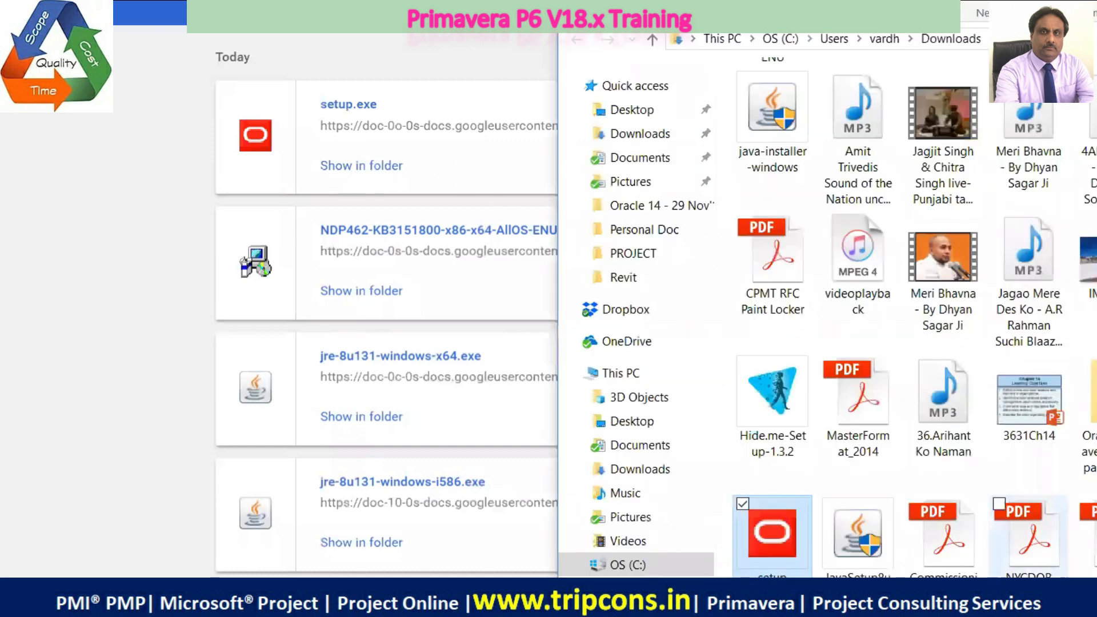
{"action": "scroll", "coordinate": [783, 126], "scroll_direction": "up", "scroll_amount": 5}
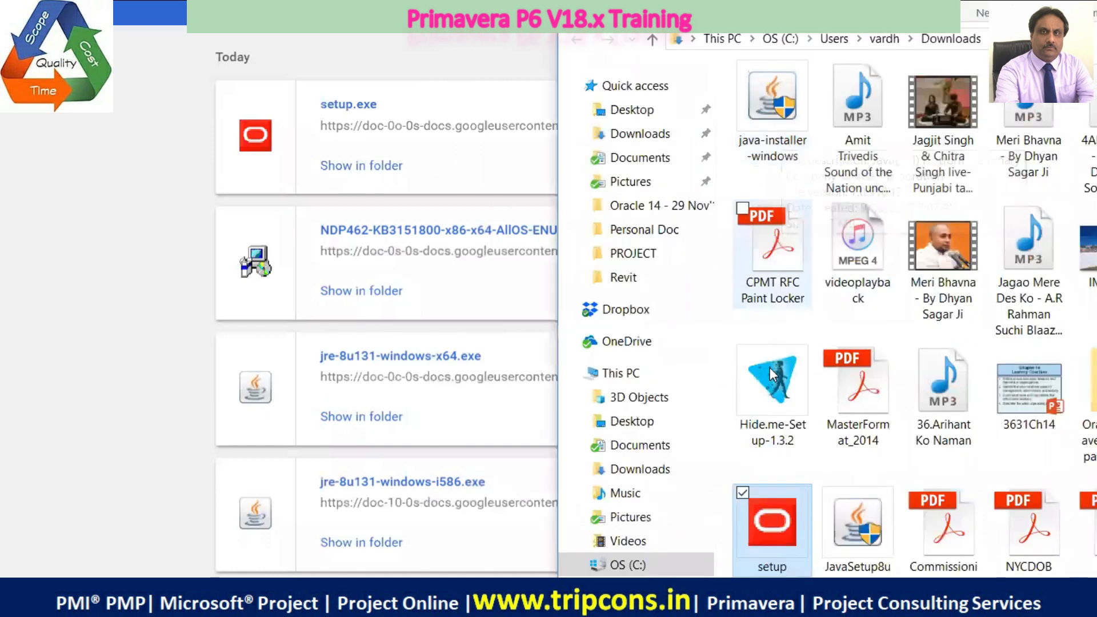
{"action": "left_click", "coordinate": [828, 493]}
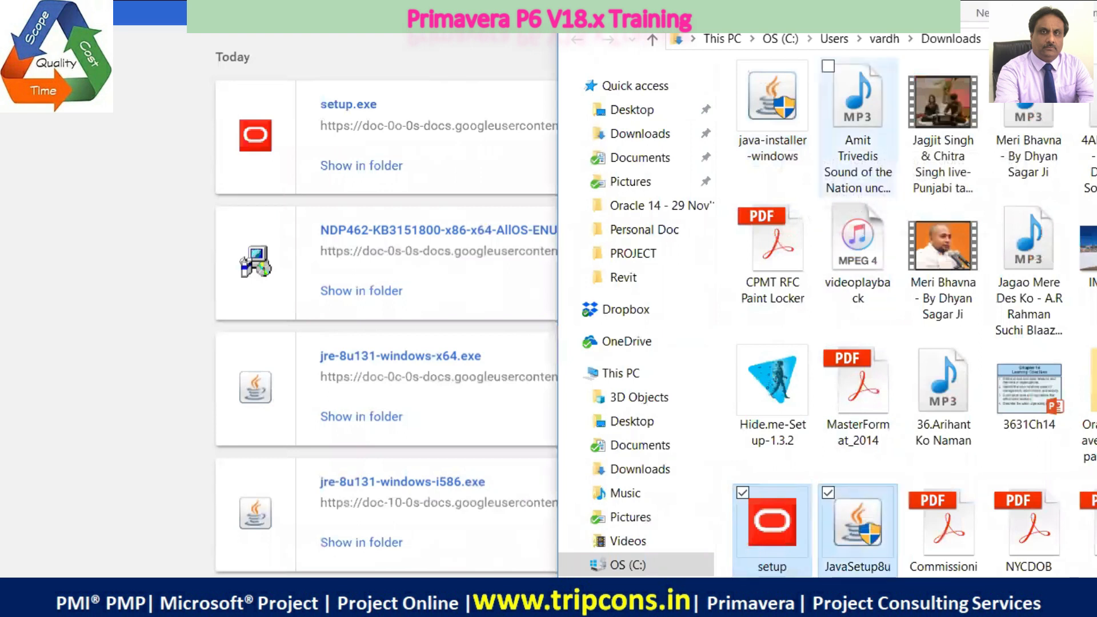
{"action": "left_click", "coordinate": [786, 137], "text": "ctrl"}
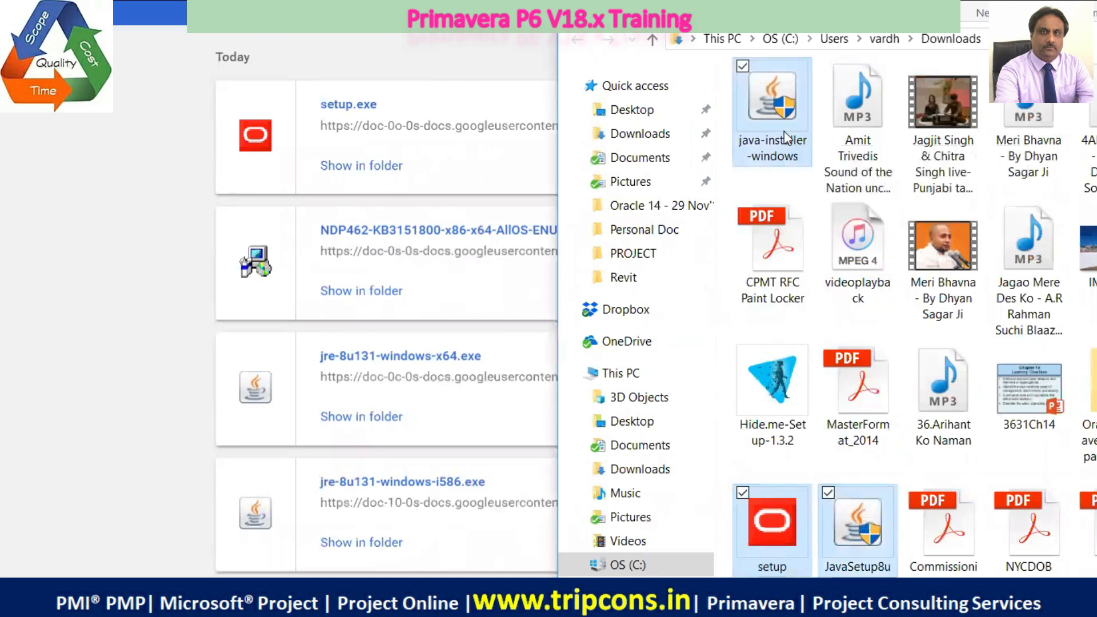
Maximize the Downloads folder window, show its files in Details view and sort them by date modified
{"action": "key", "text": "super+Up"}
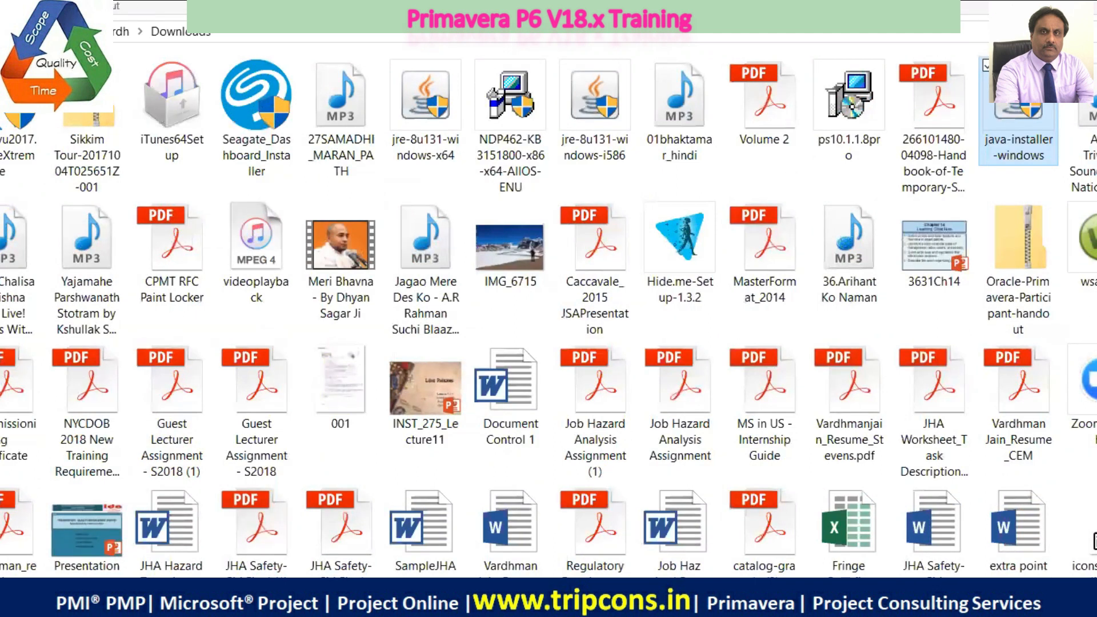
{"action": "key", "text": "ctrl+shift+1"}
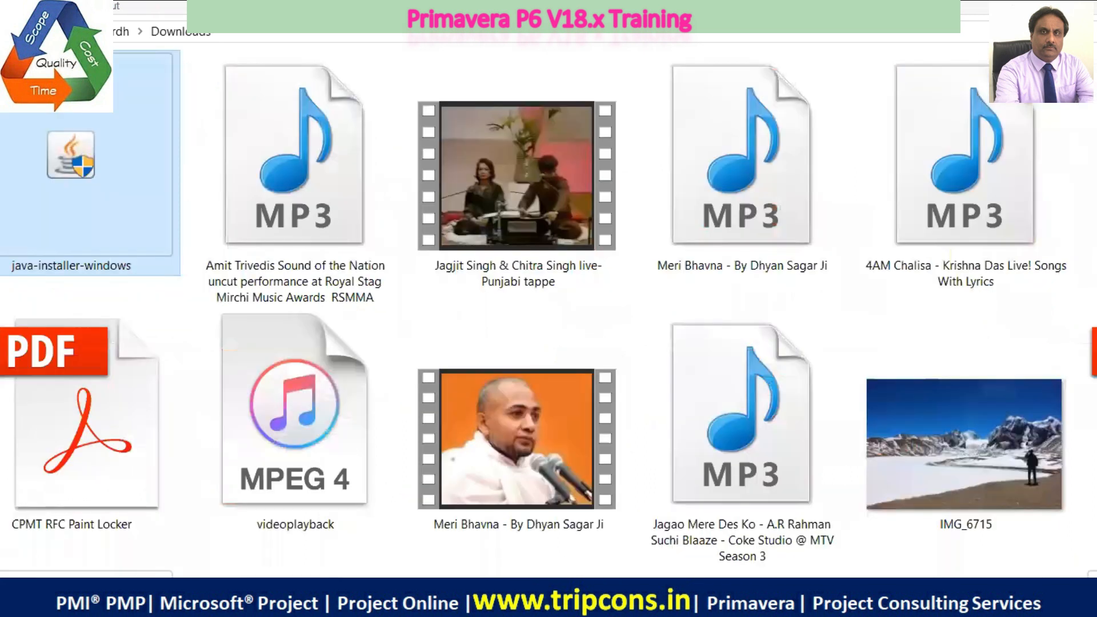
{"action": "key", "text": "ctrl+shift+5"}
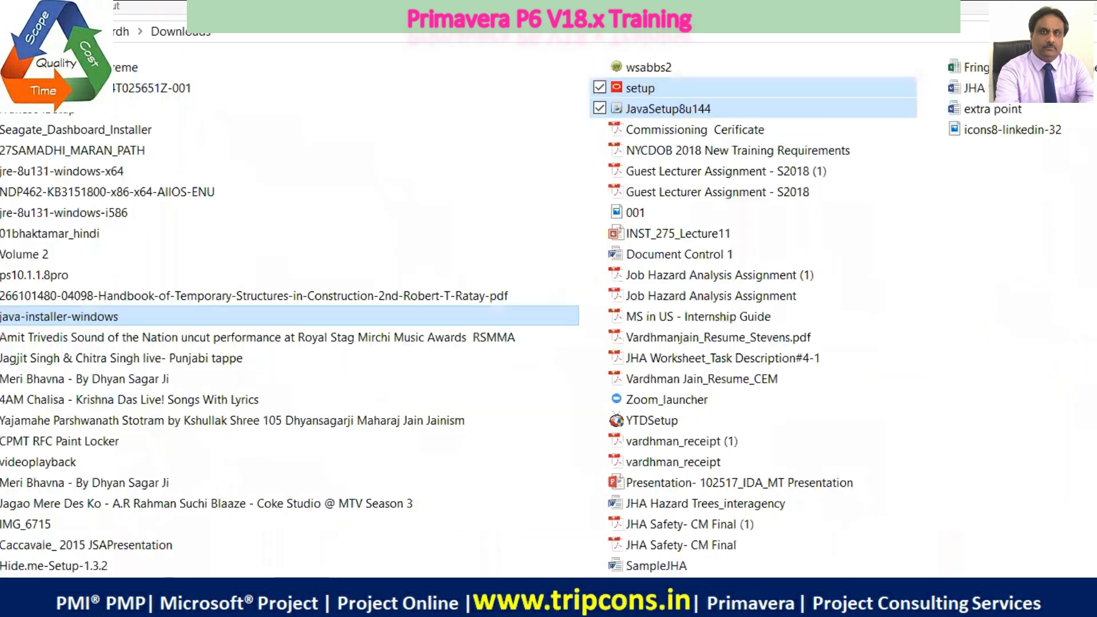
{"action": "key", "text": "ctrl+shift+6"}
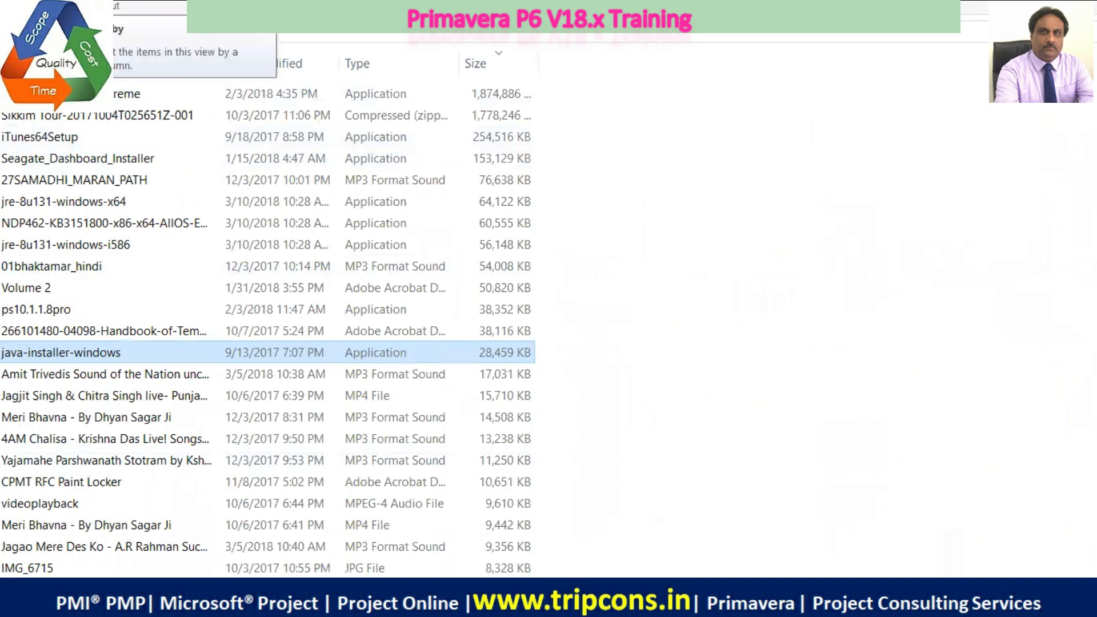
{"action": "left_click", "coordinate": [194, 2]}
{"action": "left_click", "coordinate": [258, 29]}
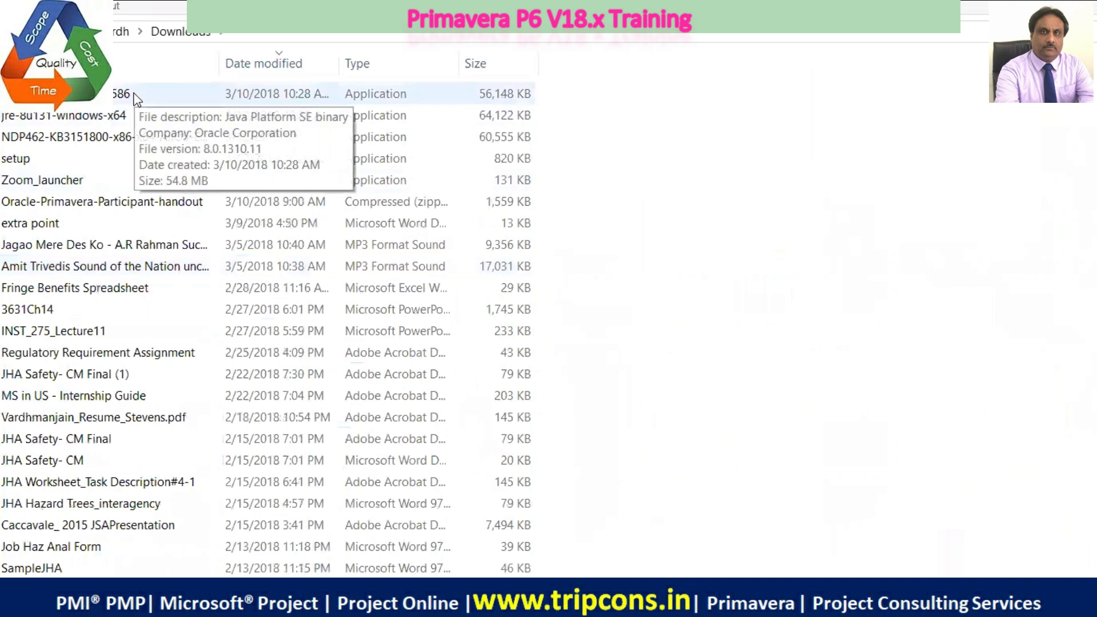
Place the jre-8u131-windows-i586, jre-8u131-windows-x64, NDP462-KB3151800 and setup files from Downloads on the clipboard
{"action": "left_click_drag", "start_coordinate": [136, 98], "coordinate": [131, 160]}
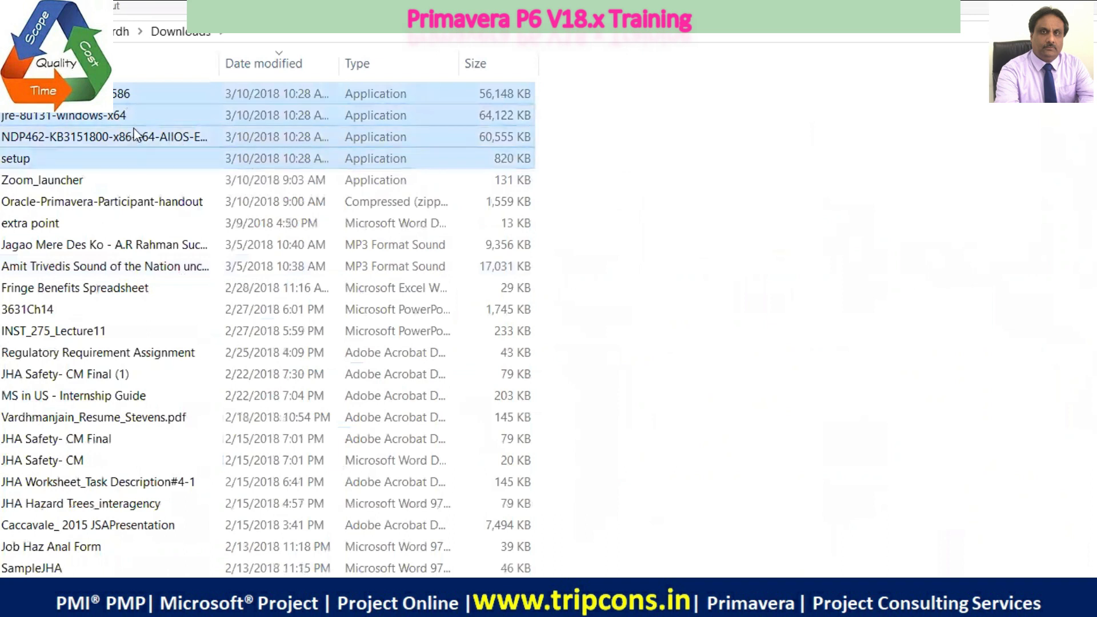
{"action": "right_click", "coordinate": [136, 134]}
{"action": "left_click", "coordinate": [11, 405]}
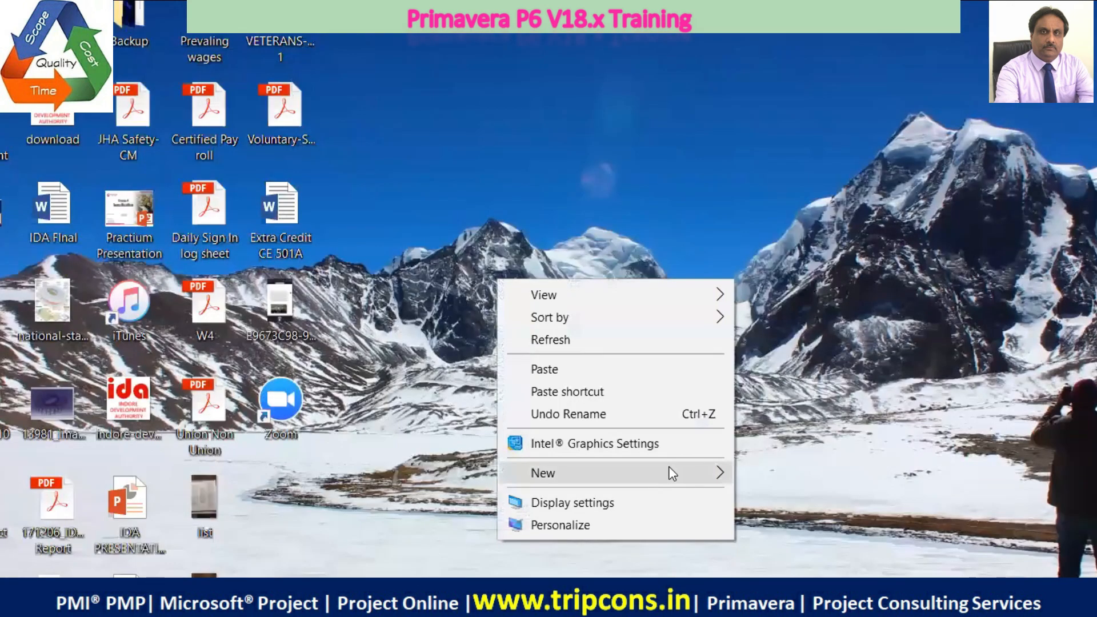
Create a new folder on the desktop beside the list file, open it and paste the four installation files into it
{"action": "mouse_move", "coordinate": [674, 467]}
{"action": "left_click", "coordinate": [412, 173]}
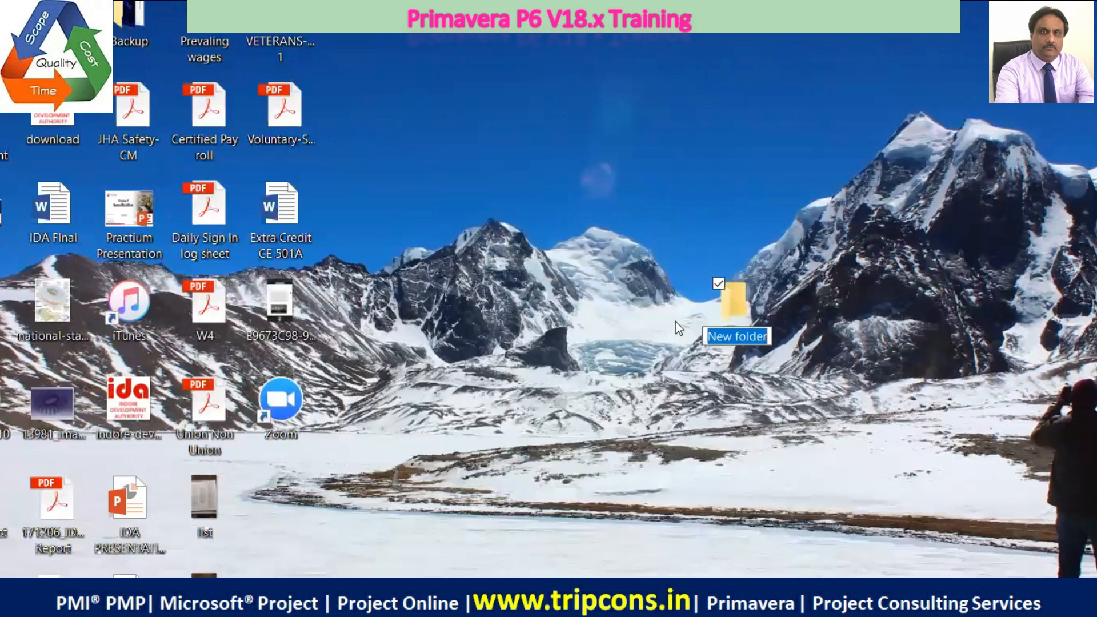
{"action": "left_click_drag", "start_coordinate": [742, 307], "coordinate": [249, 505]}
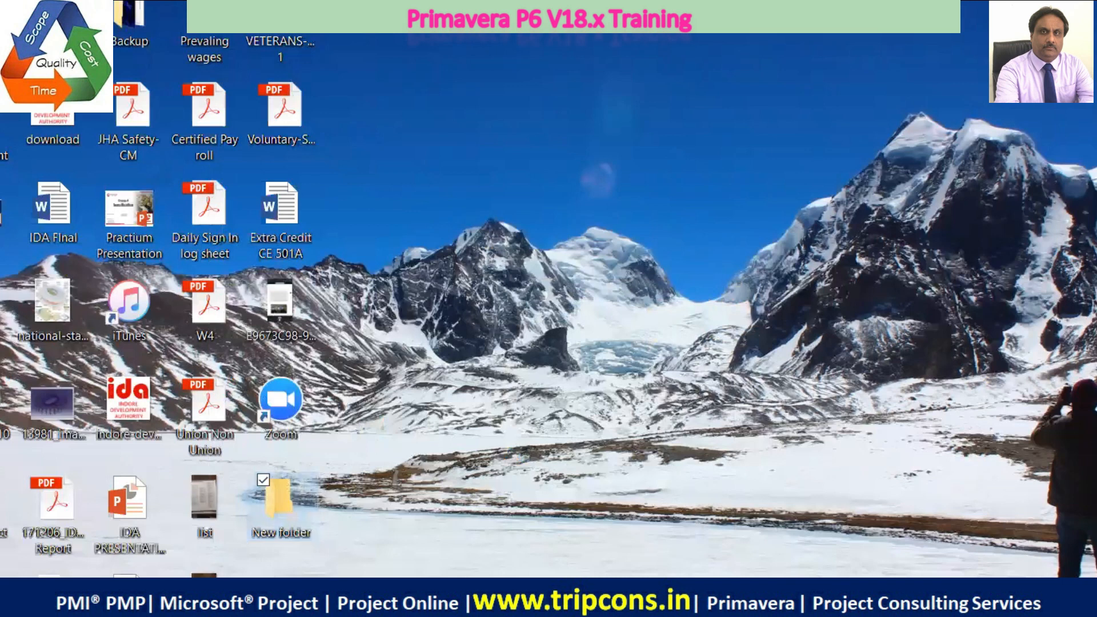
{"action": "key", "text": "Return"}
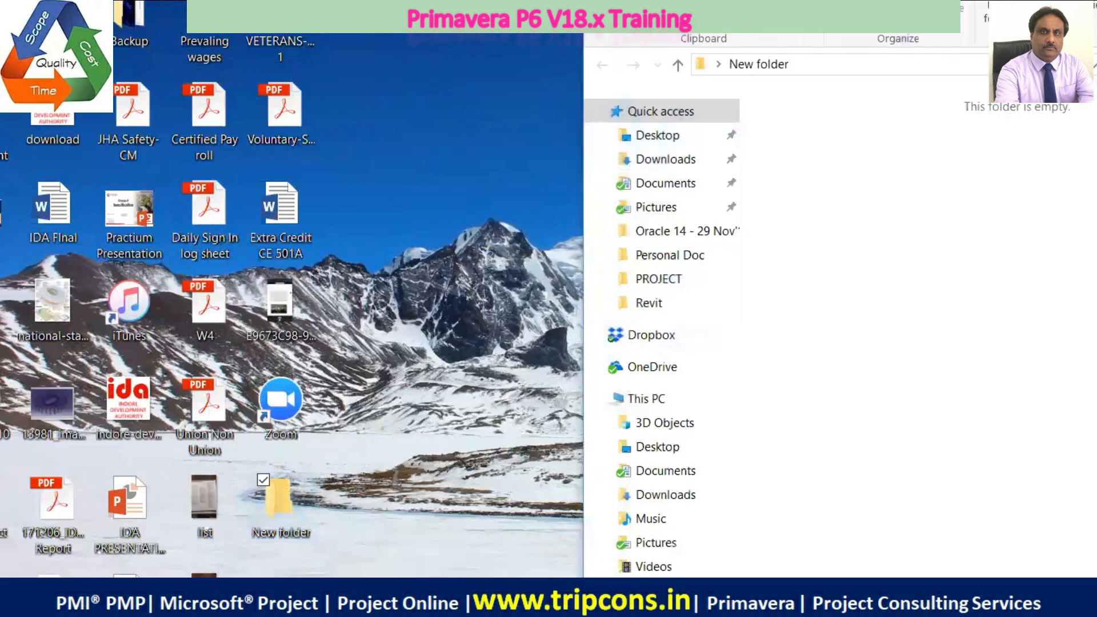
{"action": "key", "text": "ctrl+v"}
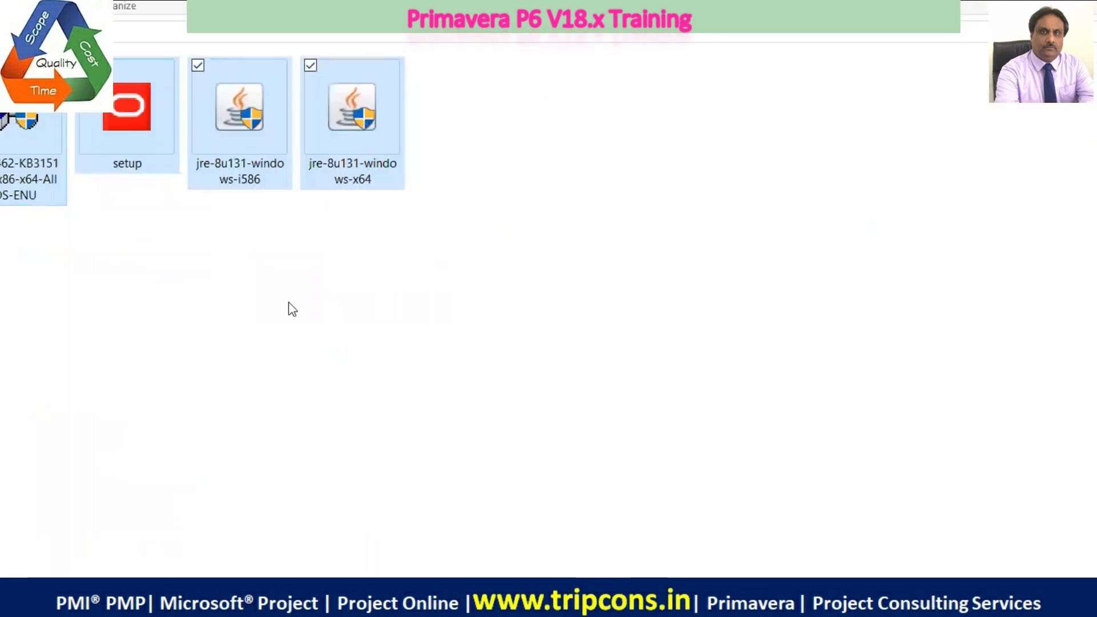
{"action": "left_click", "coordinate": [1078, 336]}
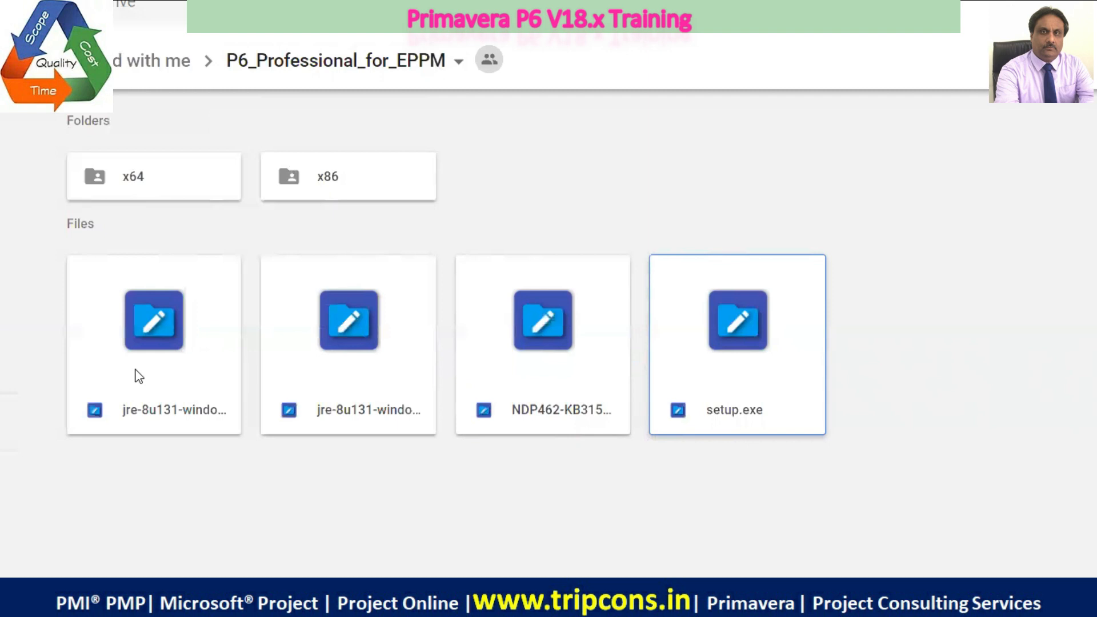
Check the contents of the x64 folder and its en-us subfolder on Google Drive, and return to P6_Professional_for_EPPM
{"action": "left_click", "coordinate": [186, 177]}
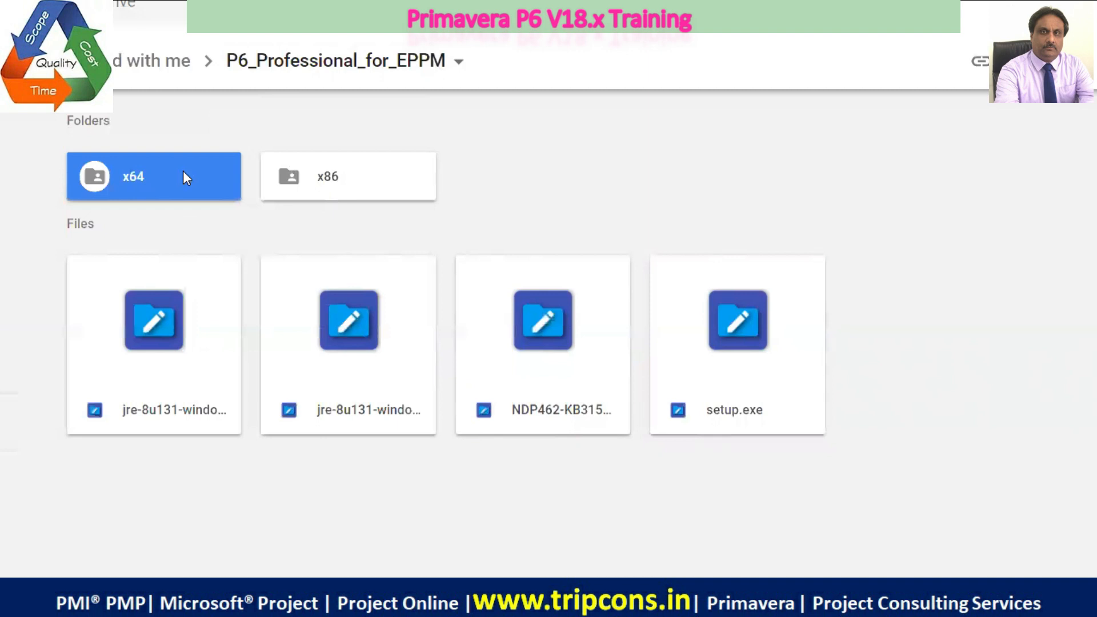
{"action": "double_click", "coordinate": [184, 172]}
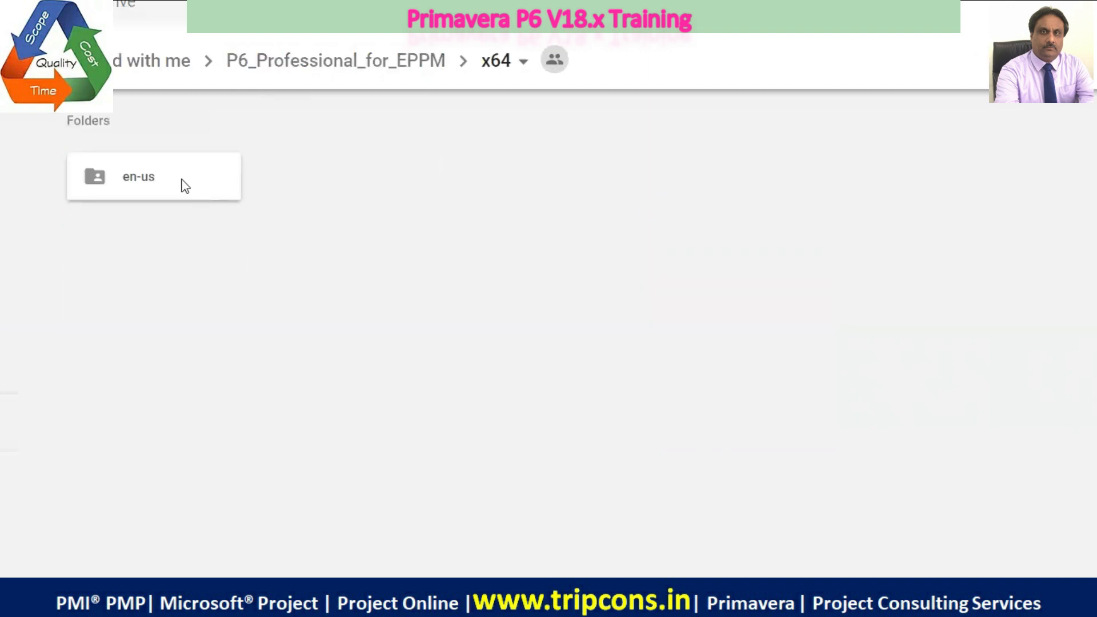
{"action": "double_click", "coordinate": [181, 175]}
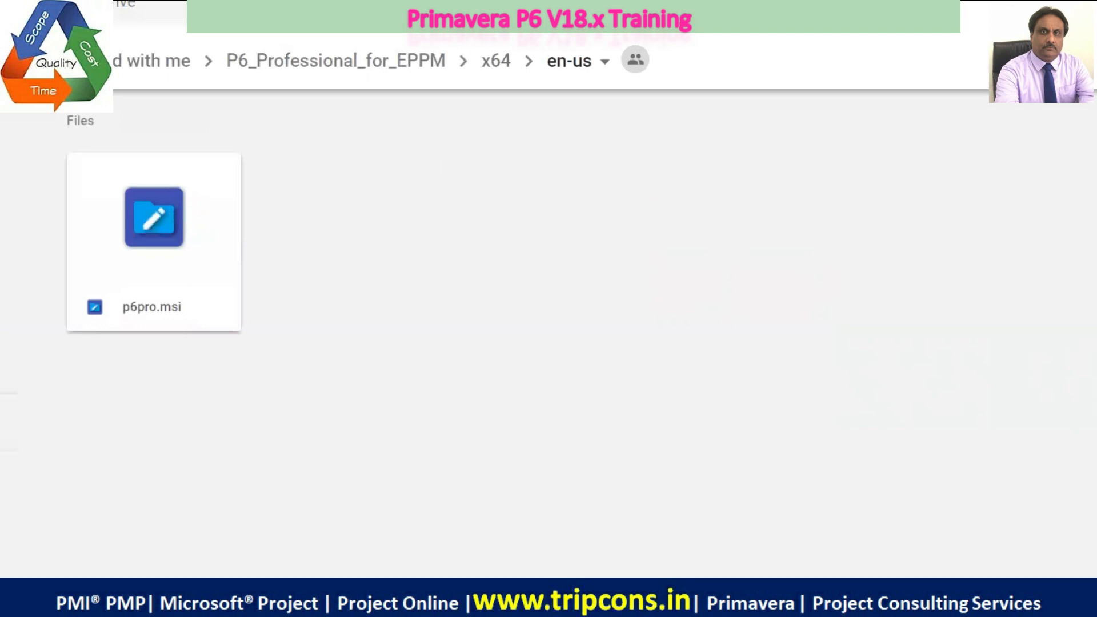
{"action": "key", "text": "alt+Left"}
{"action": "key", "text": "alt+Left"}
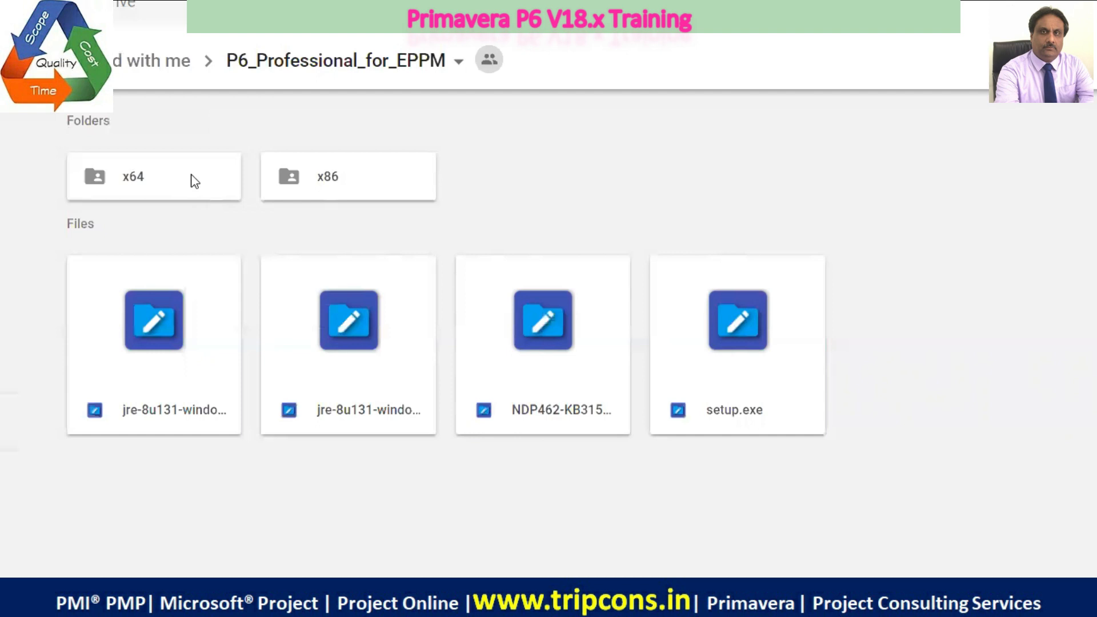
{"action": "left_click", "coordinate": [207, 340]}
{"action": "left_click", "coordinate": [404, 355], "text": "ctrl"}
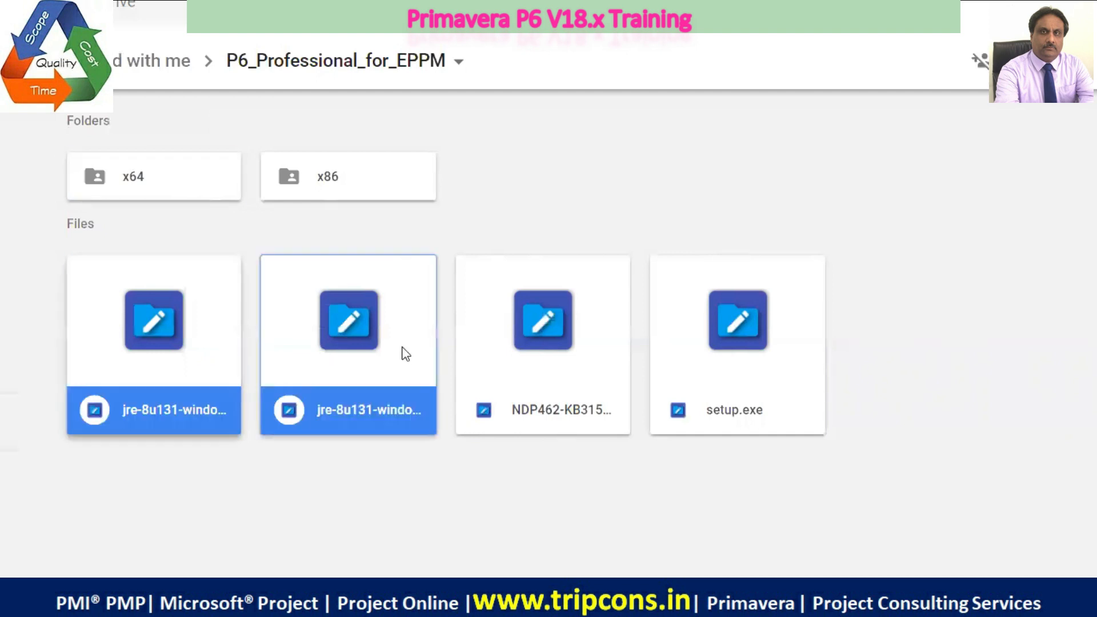
{"action": "left_click", "coordinate": [510, 341], "text": "ctrl"}
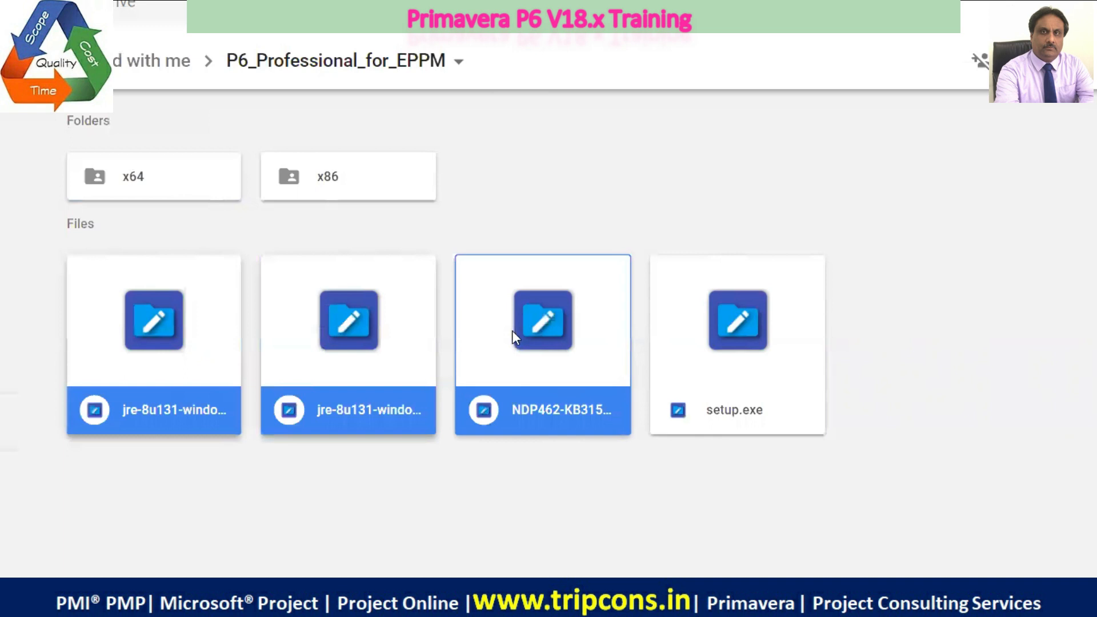
{"action": "left_click", "coordinate": [492, 358], "text": "ctrl"}
{"action": "left_click", "coordinate": [394, 336], "text": "ctrl"}
{"action": "left_click", "coordinate": [222, 330], "text": "ctrl"}
Select the x64 and x86 folders in P6_Professional_for_EPPM on Google Drive and download them
{"action": "left_click", "coordinate": [157, 182]}
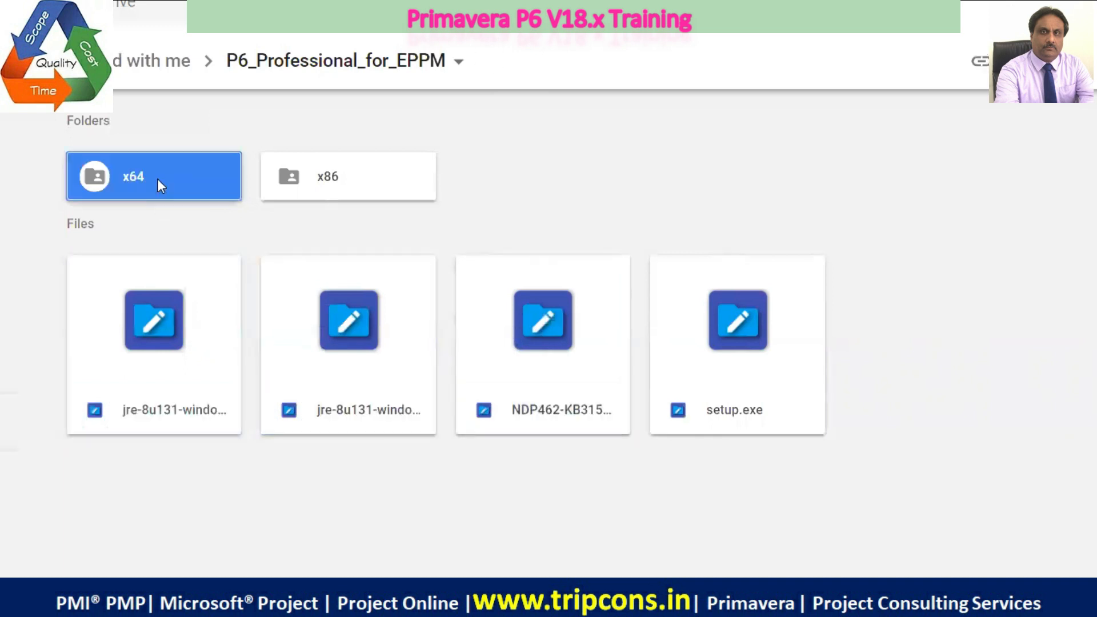
{"action": "left_click", "coordinate": [297, 182], "text": "ctrl"}
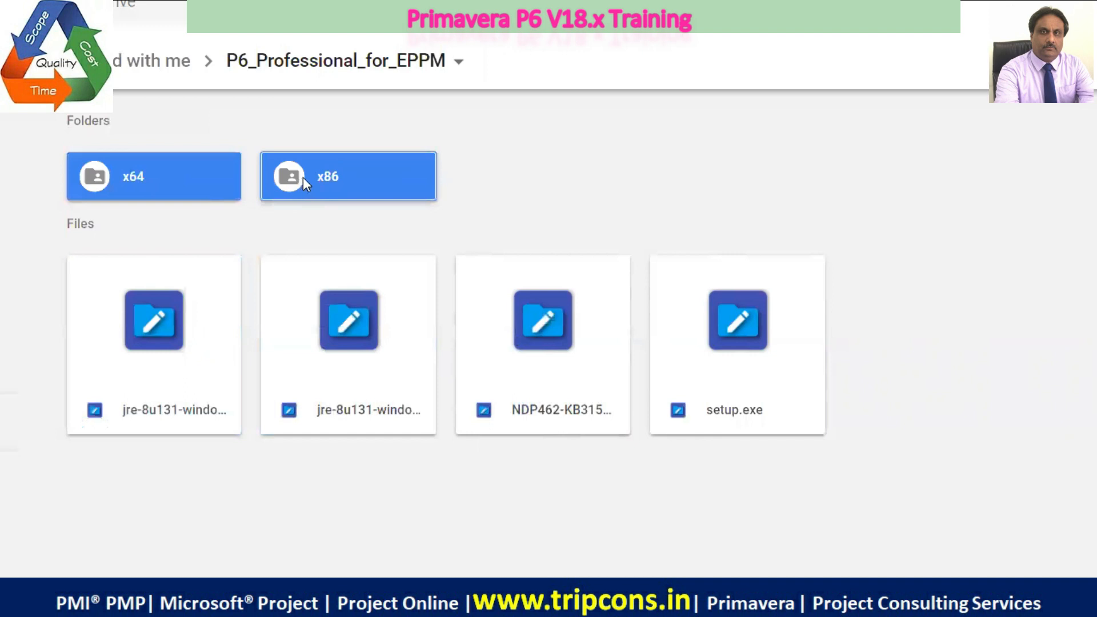
{"action": "right_click", "coordinate": [315, 190]}
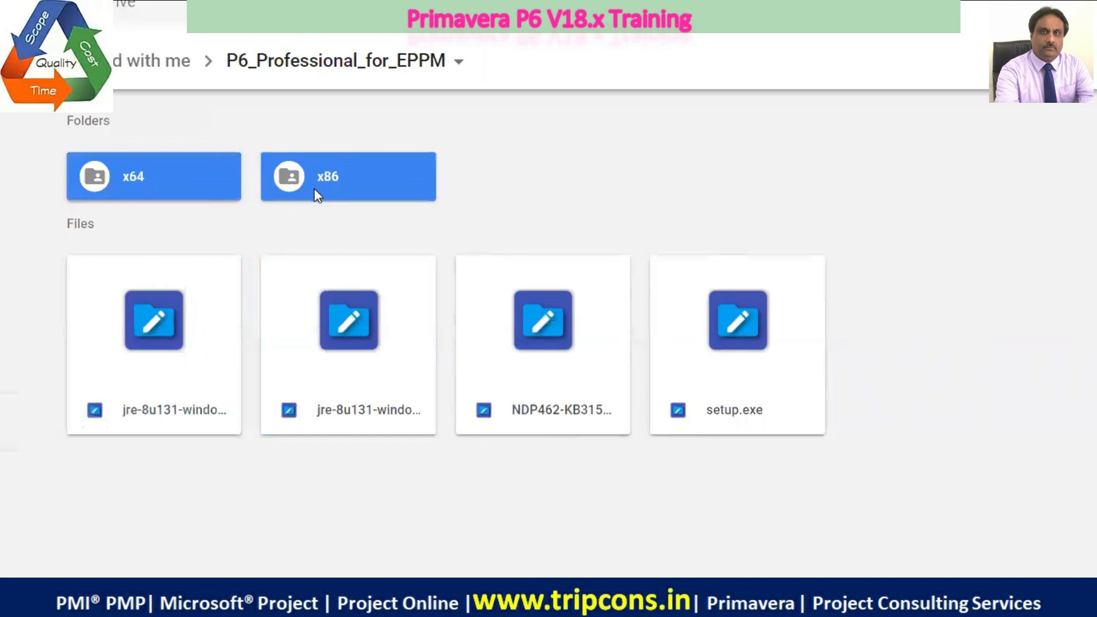
{"action": "left_click", "coordinate": [448, 422]}
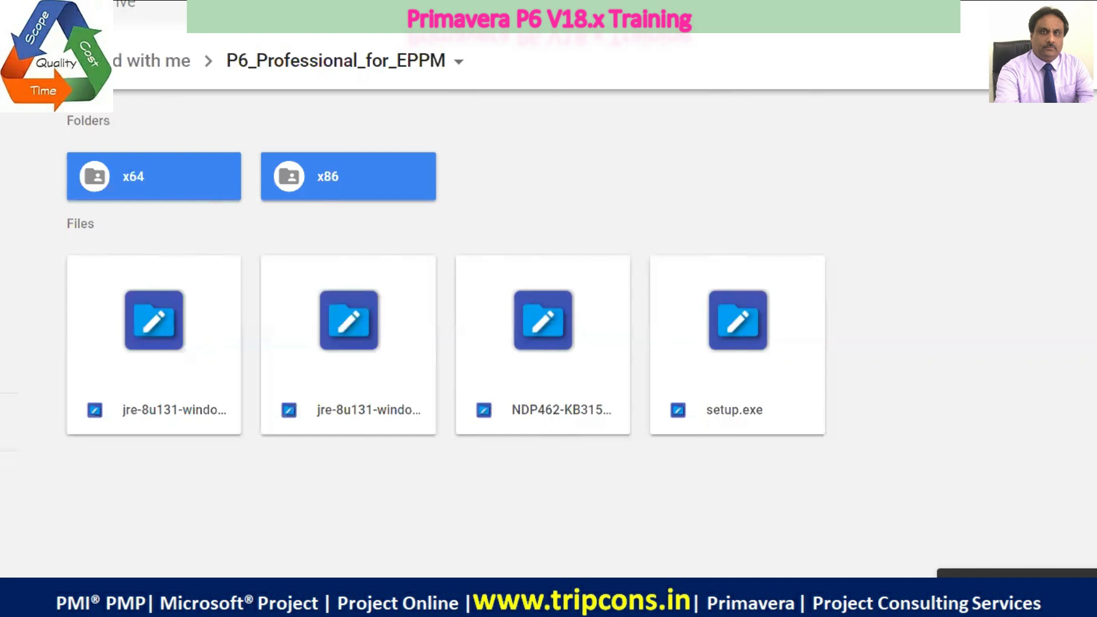
Reload the P6_Professional_for_EPPM page on Google Drive and check the browser's list of downloads
{"action": "key", "text": "F5"}
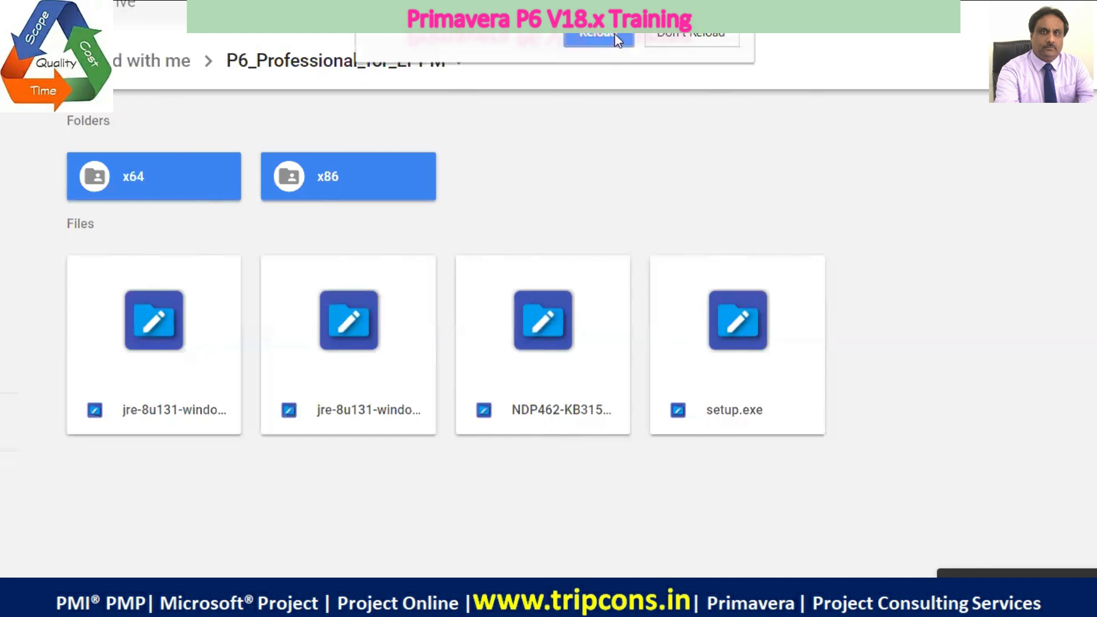
{"action": "left_click", "coordinate": [599, 35]}
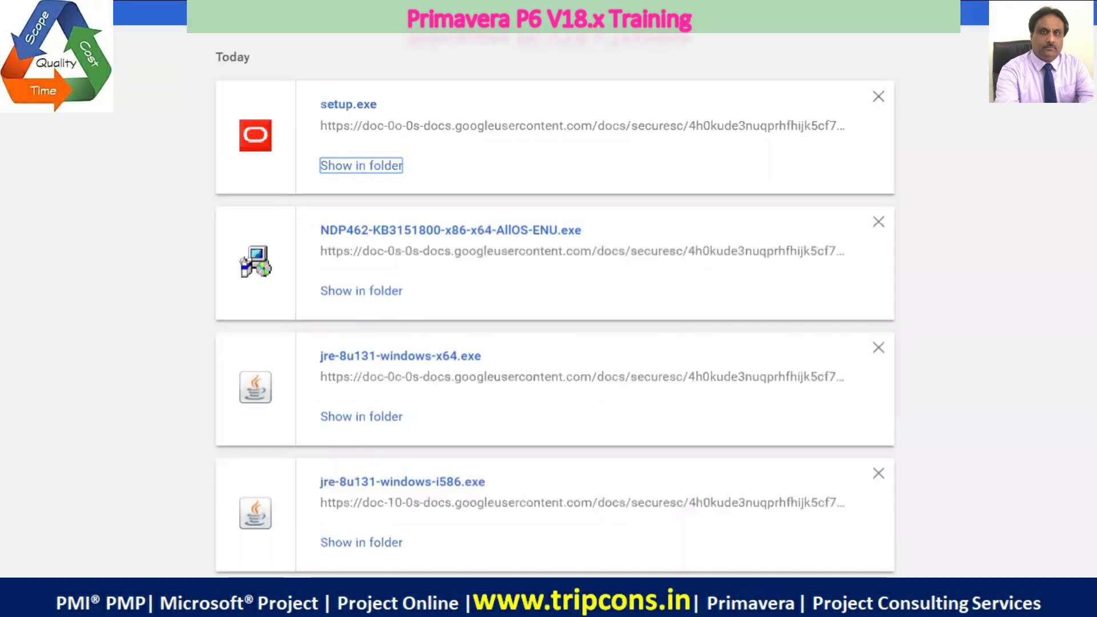
{"action": "key", "text": "F5"}
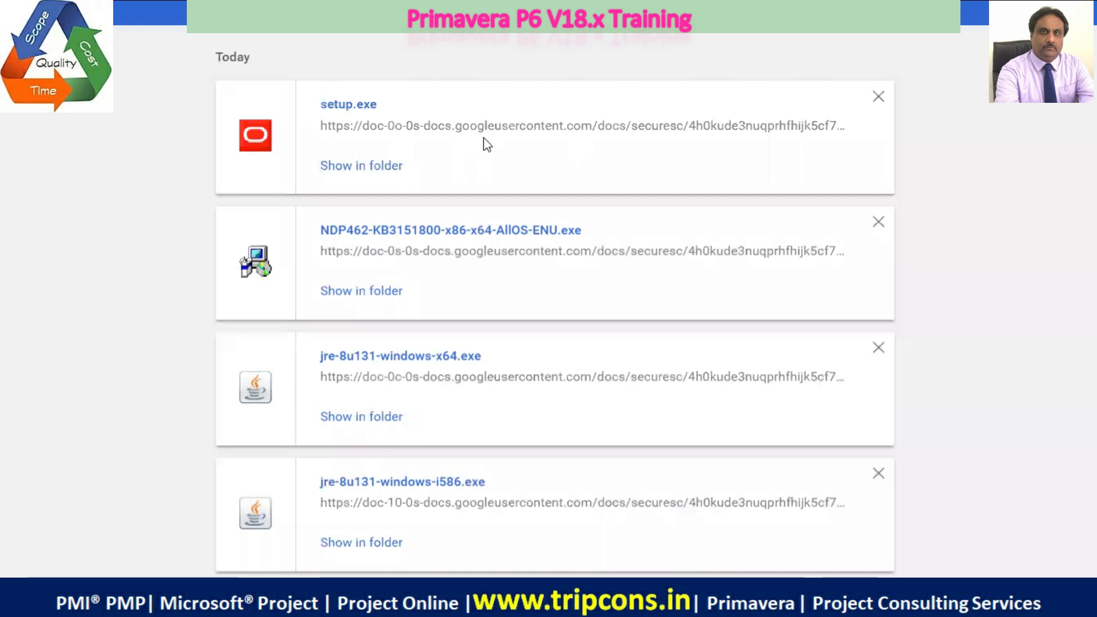
{"action": "key", "text": "F5"}
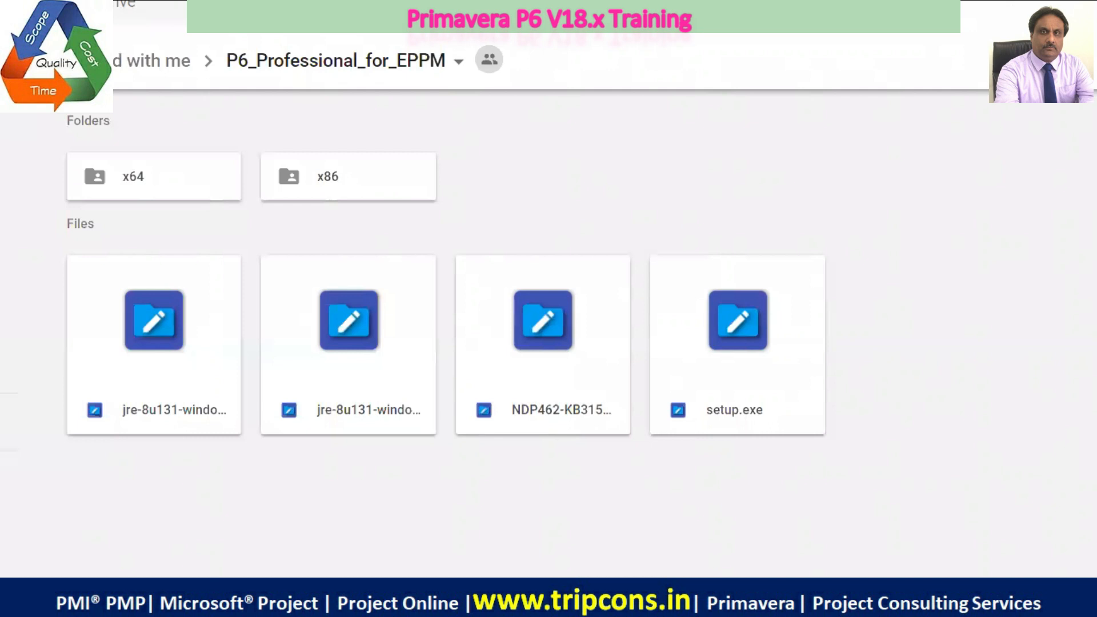
{"action": "left_click", "coordinate": [984, 599]}
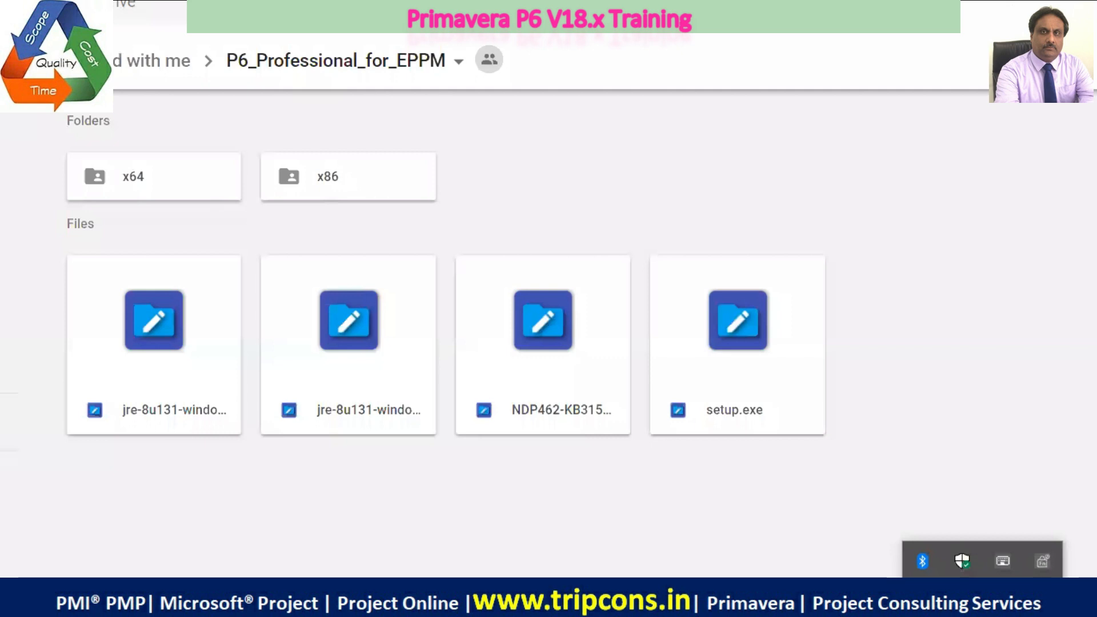
{"action": "left_click", "coordinate": [983, 599]}
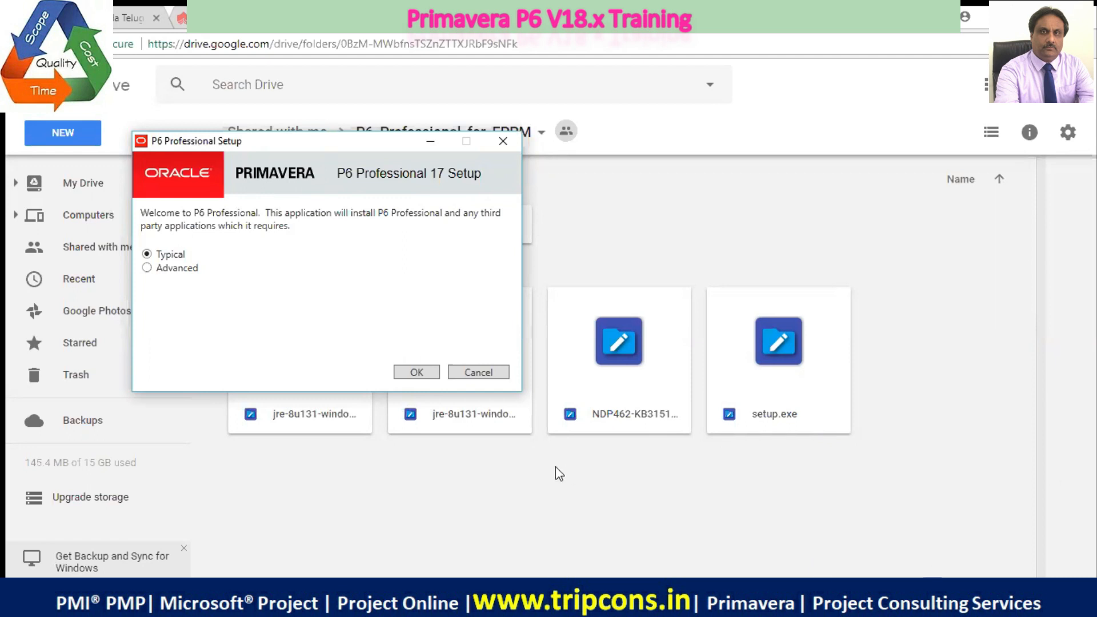
Cancel the P6 Professional 17 installation and exit its setup wizard
{"action": "left_click", "coordinate": [491, 373]}
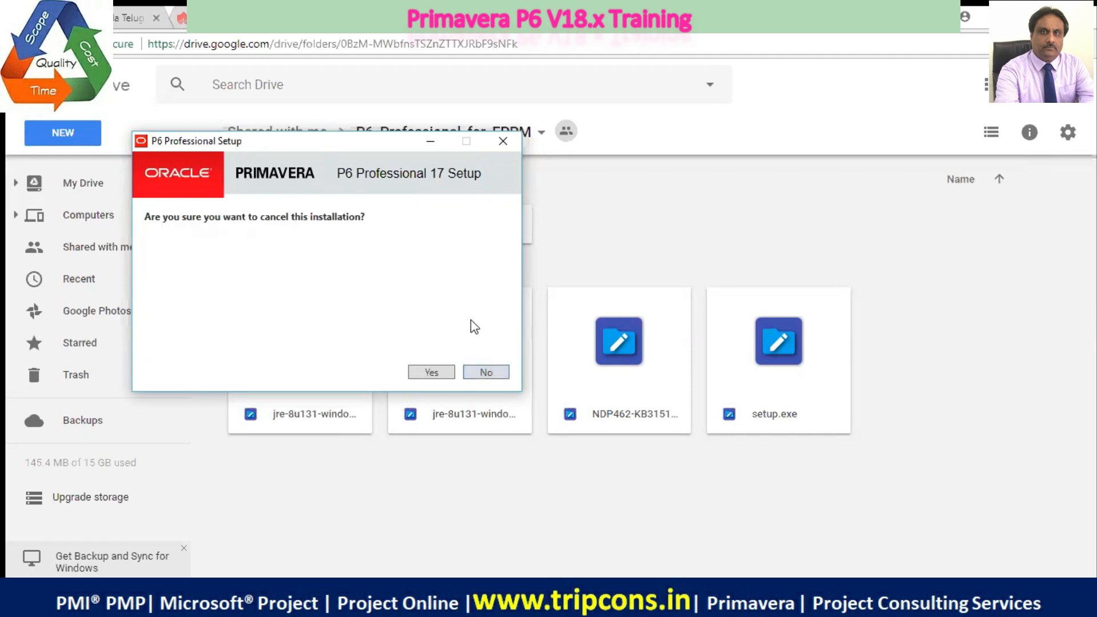
{"action": "left_click", "coordinate": [432, 373]}
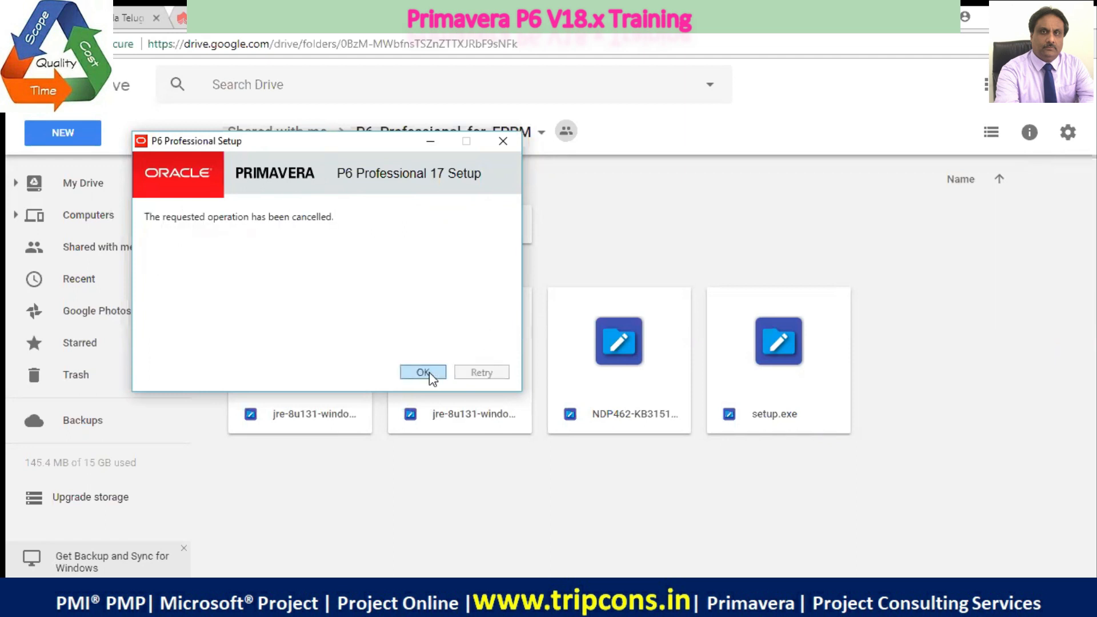
{"action": "left_click", "coordinate": [423, 373]}
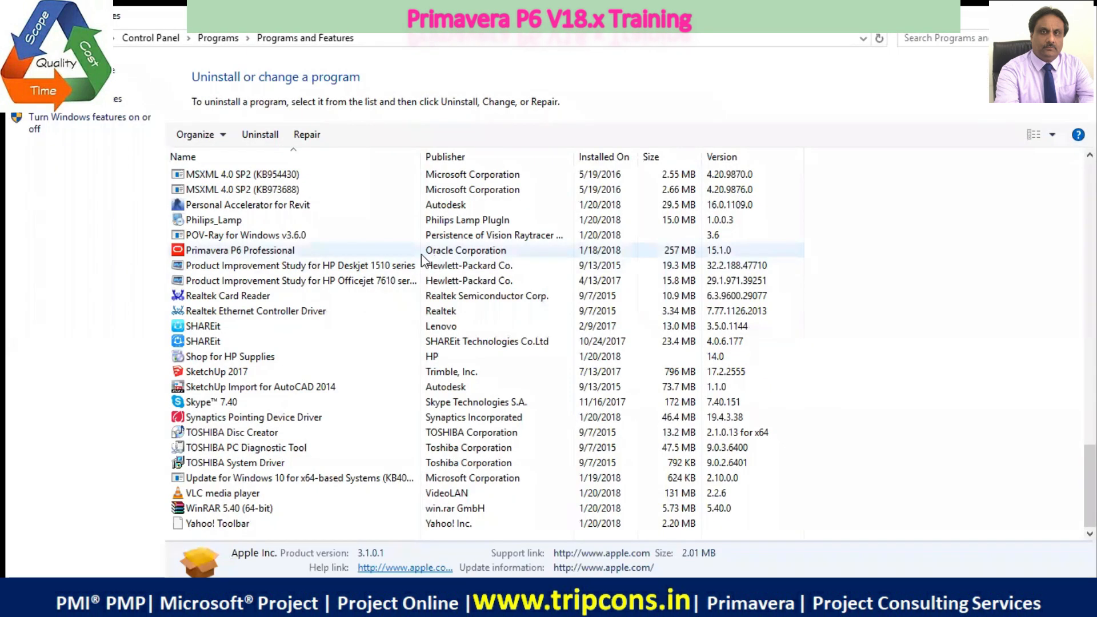
Uninstall the existing Primavera P6 Professional from Programs and Features
{"action": "left_click", "coordinate": [293, 254]}
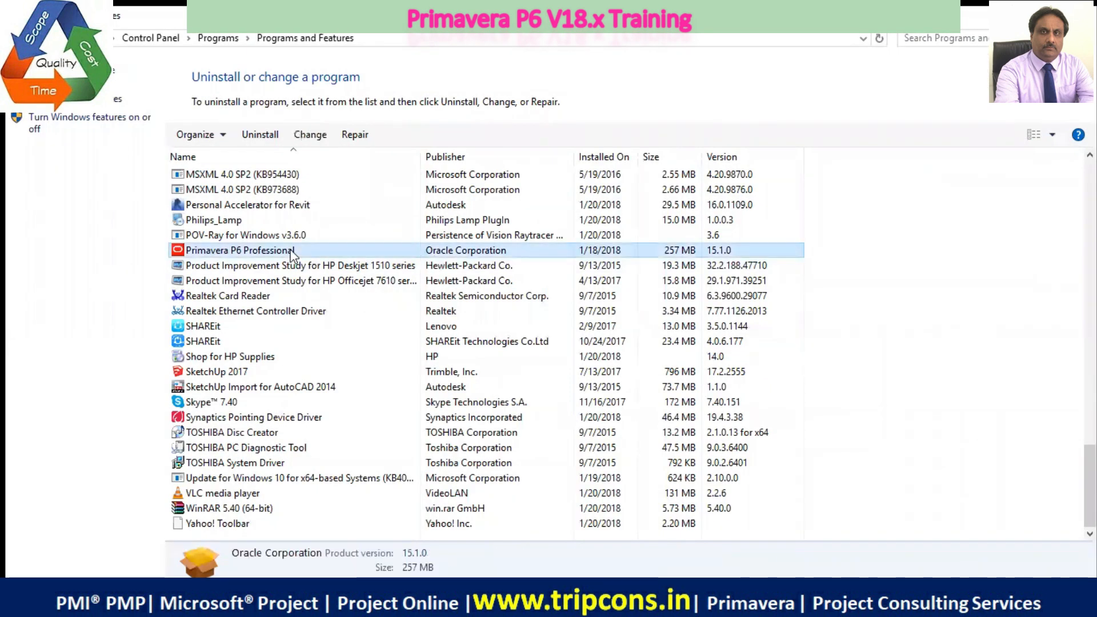
{"action": "left_click", "coordinate": [263, 138]}
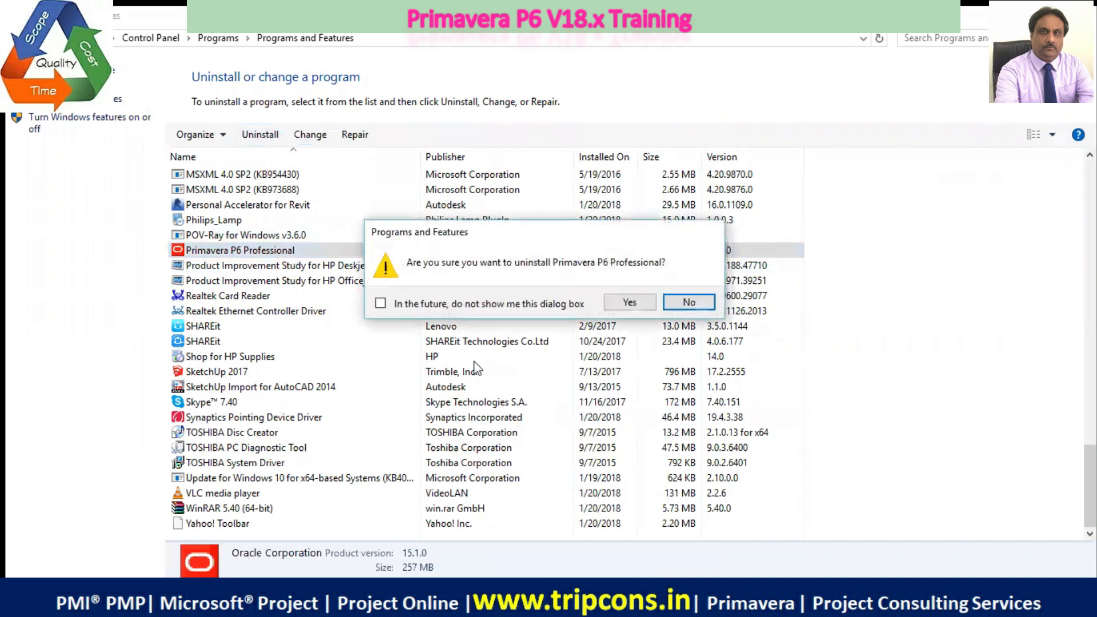
{"action": "left_click", "coordinate": [626, 302]}
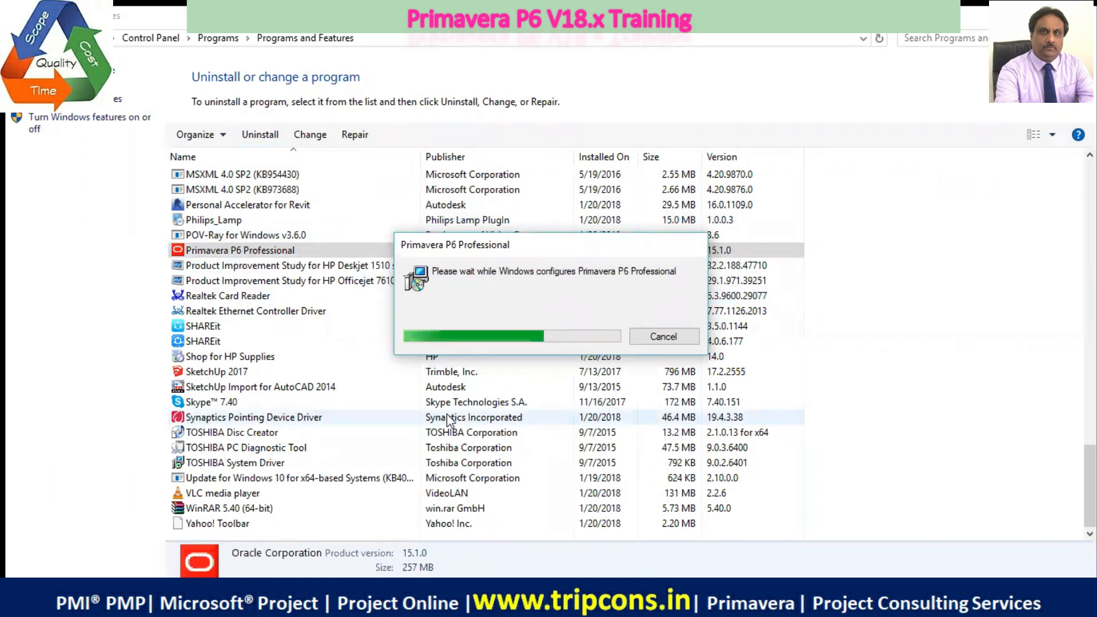
{"action": "left_click", "coordinate": [459, 245]}
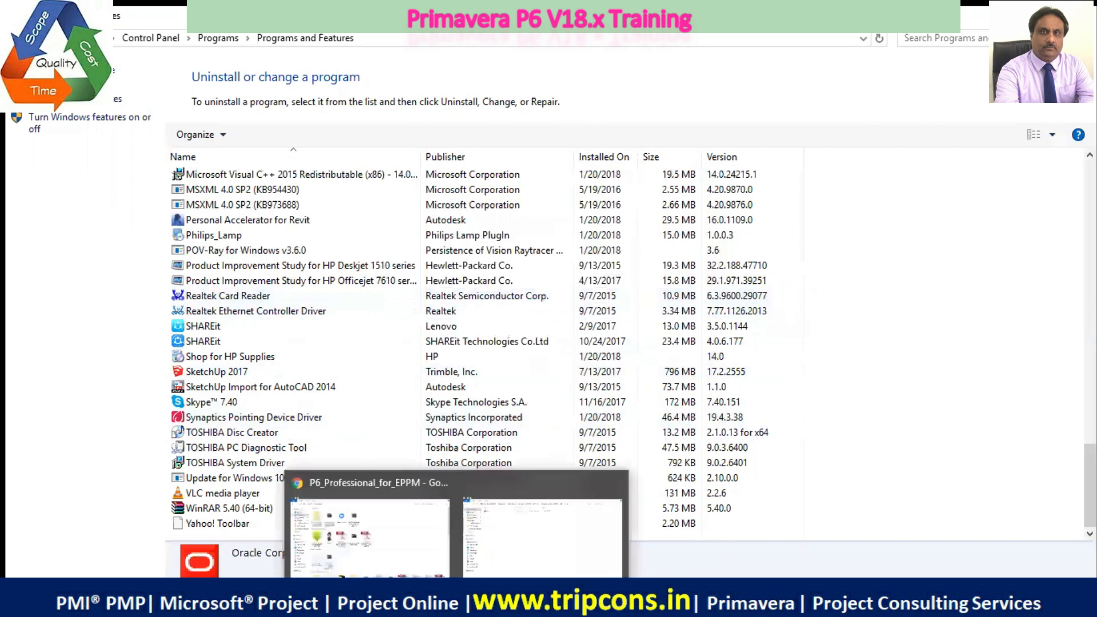
In Downloads, open the extracted P6_Professional_for_EPPM-20180310T152921Z-001 folder and its P6_Professional_for_EPPM subfolder
{"action": "left_click", "coordinate": [456, 603]}
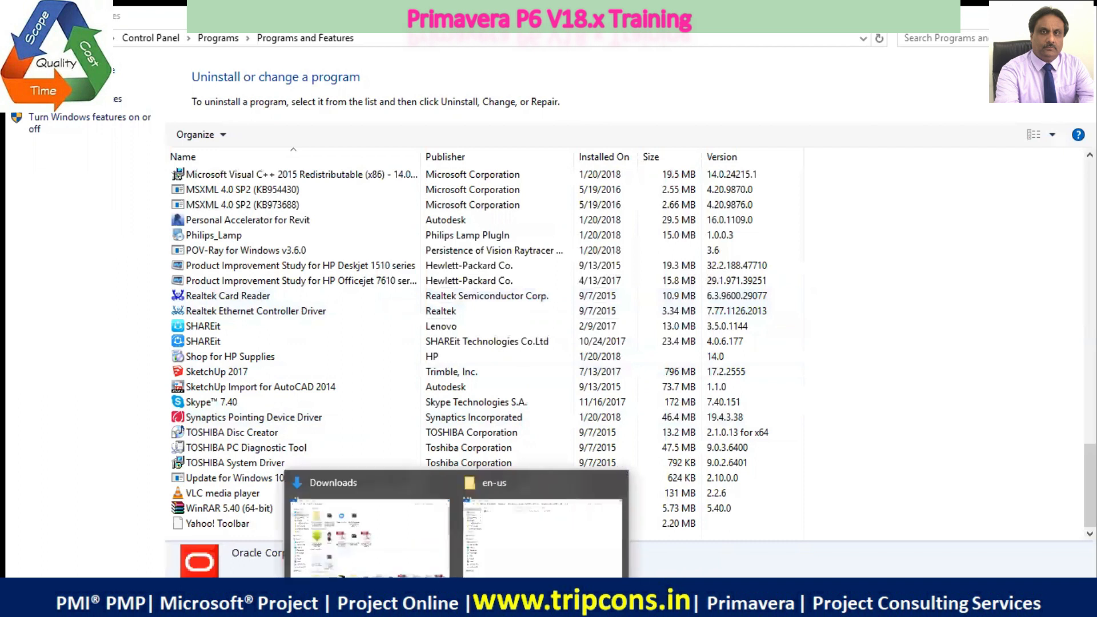
{"action": "left_click", "coordinate": [438, 547]}
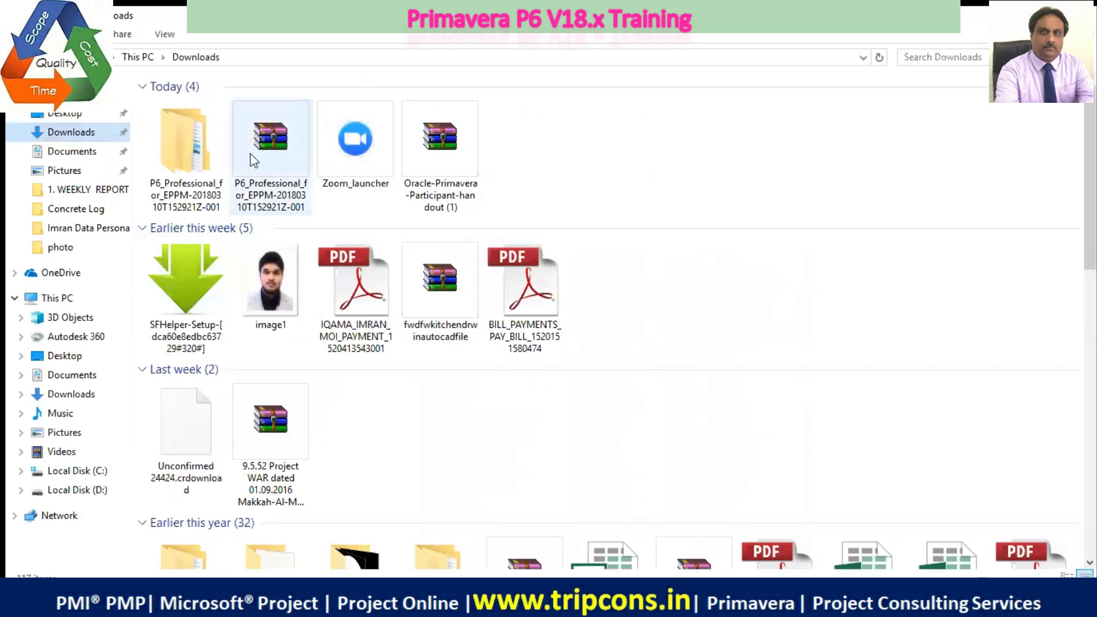
{"action": "mouse_move", "coordinate": [284, 180]}
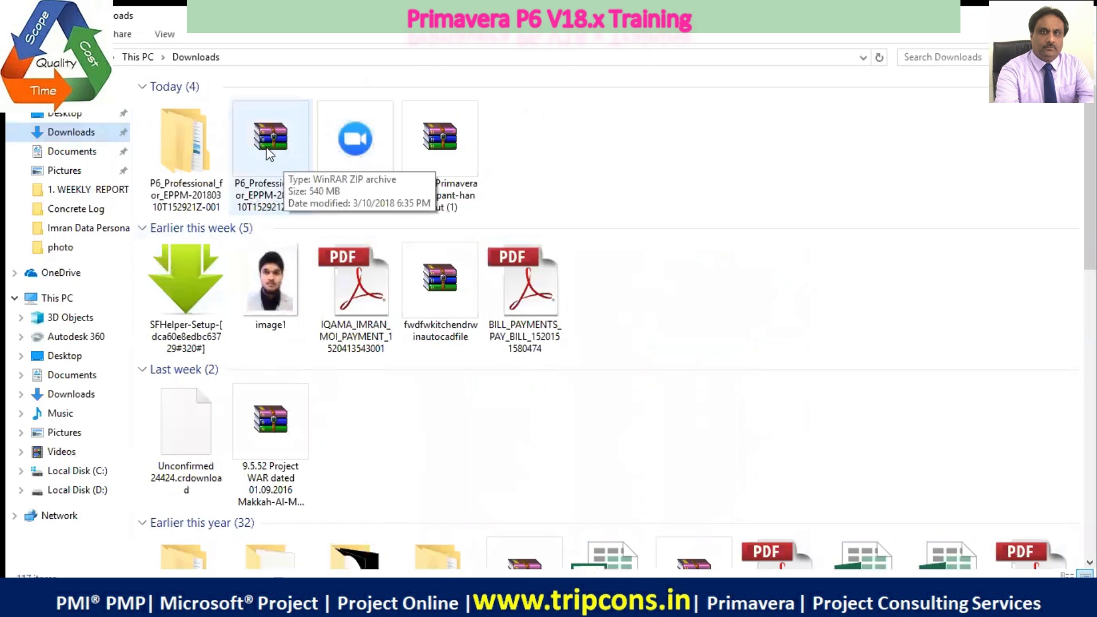
{"action": "mouse_move", "coordinate": [192, 156]}
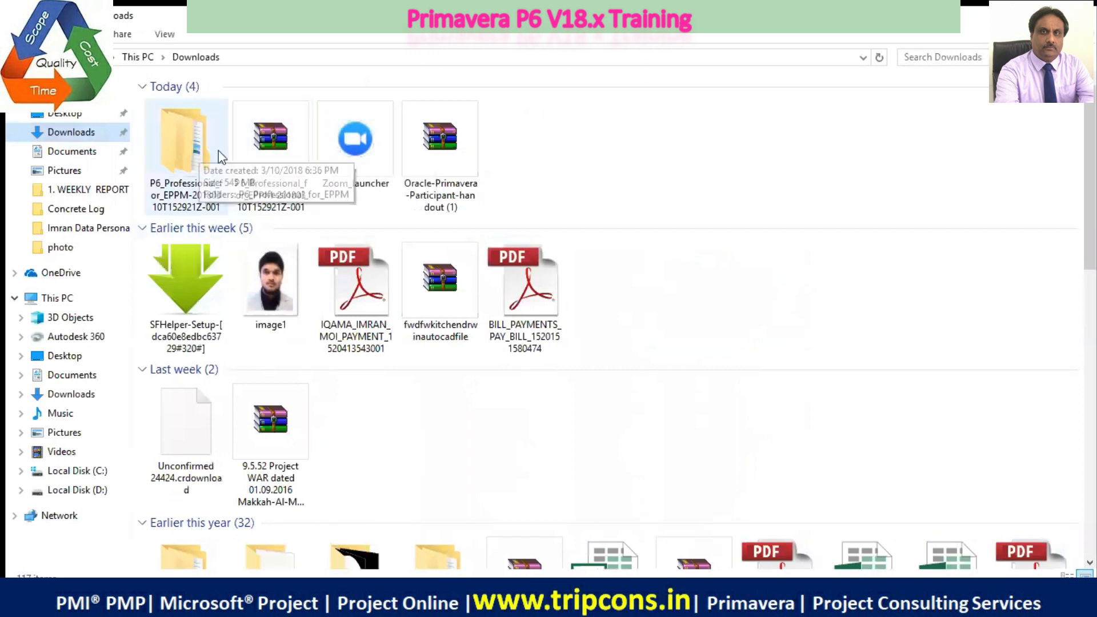
{"action": "double_click", "coordinate": [192, 157]}
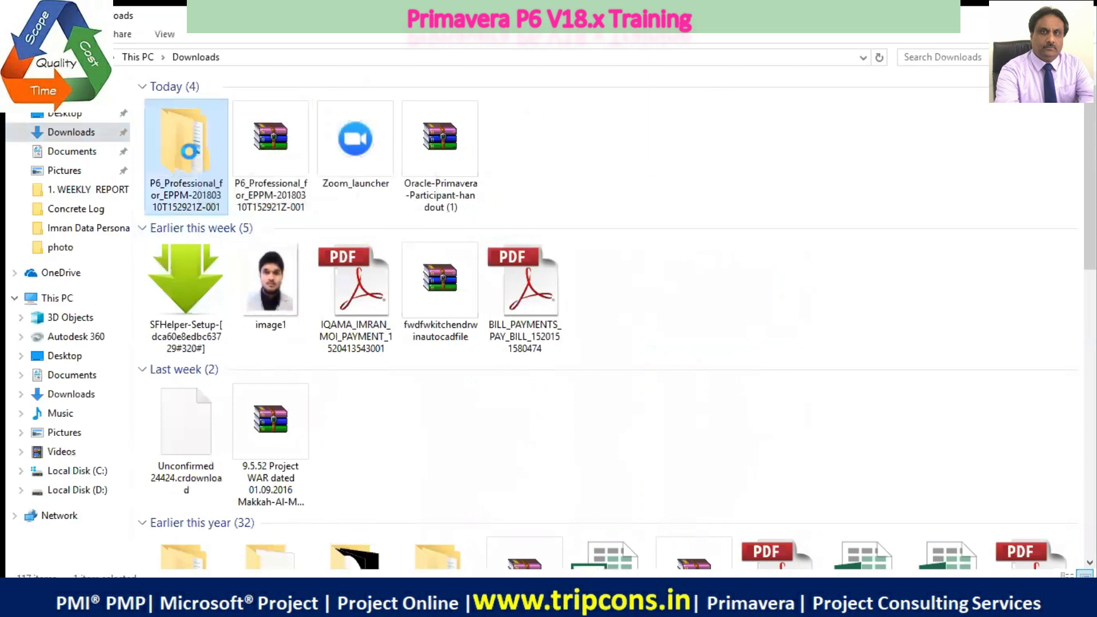
{"action": "double_click", "coordinate": [189, 108]}
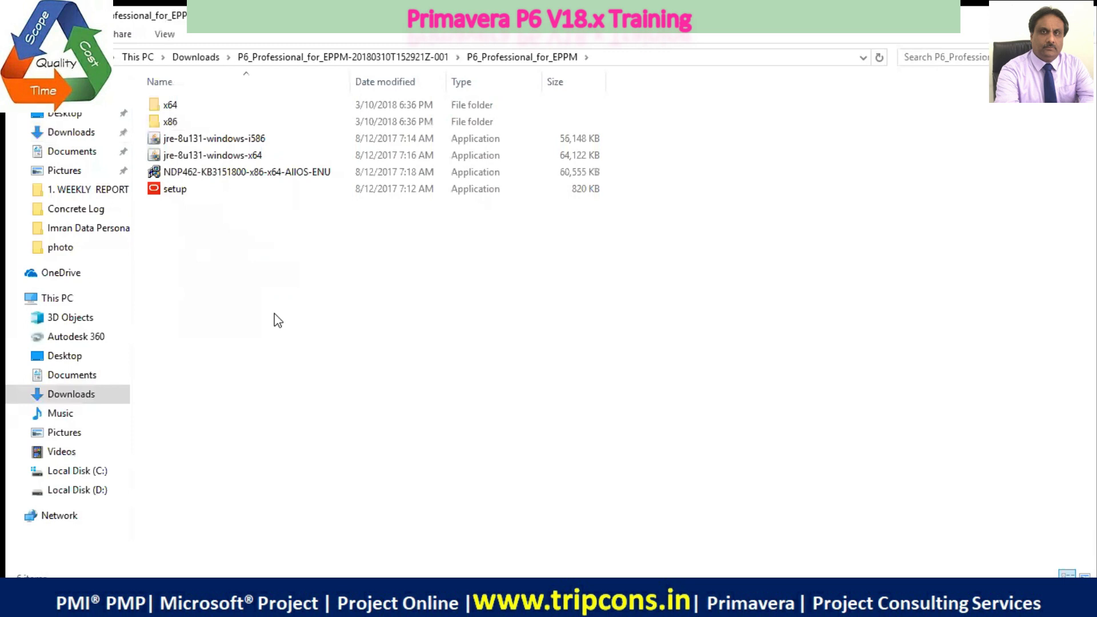
Run setup from the P6_Professional_for_EPPM folder and install P6 Professional 17 with the Typical option
{"action": "double_click", "coordinate": [161, 193]}
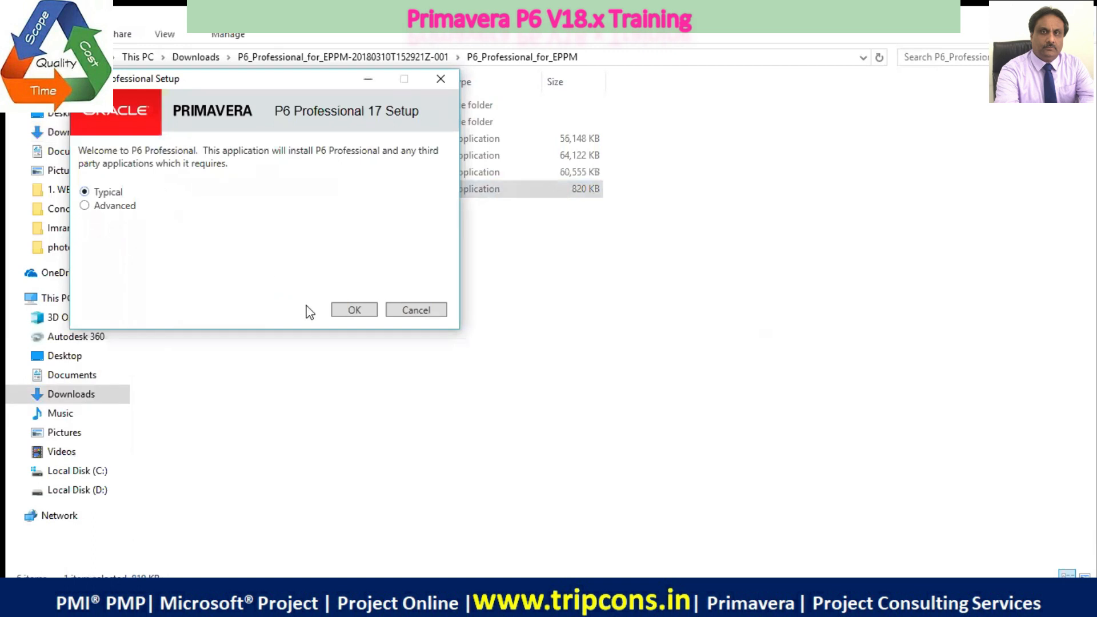
{"action": "left_click", "coordinate": [349, 311]}
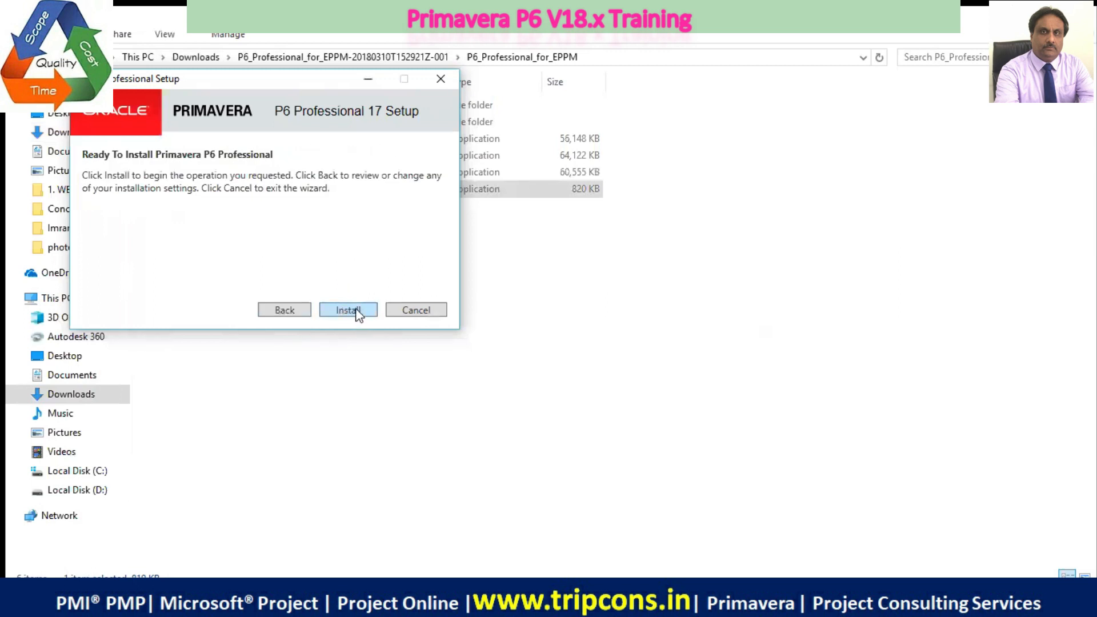
{"action": "left_click", "coordinate": [356, 312]}
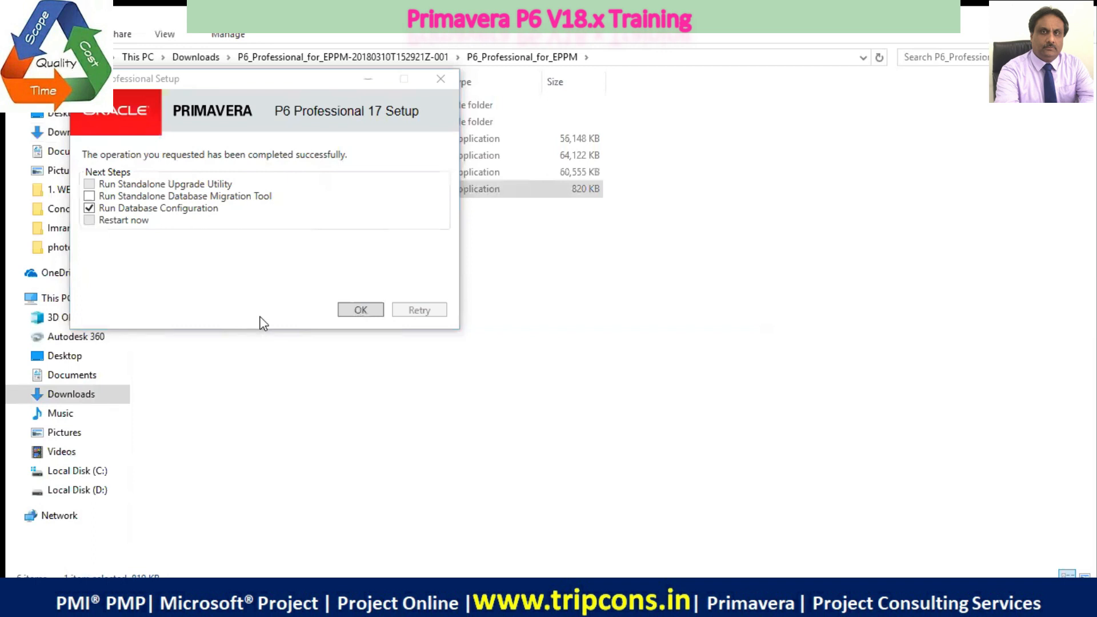
Finish the setup with Run Database Configuration enabled and choose P6 Pro Standalone (SQLite) as the driver type
{"action": "left_click", "coordinate": [348, 310]}
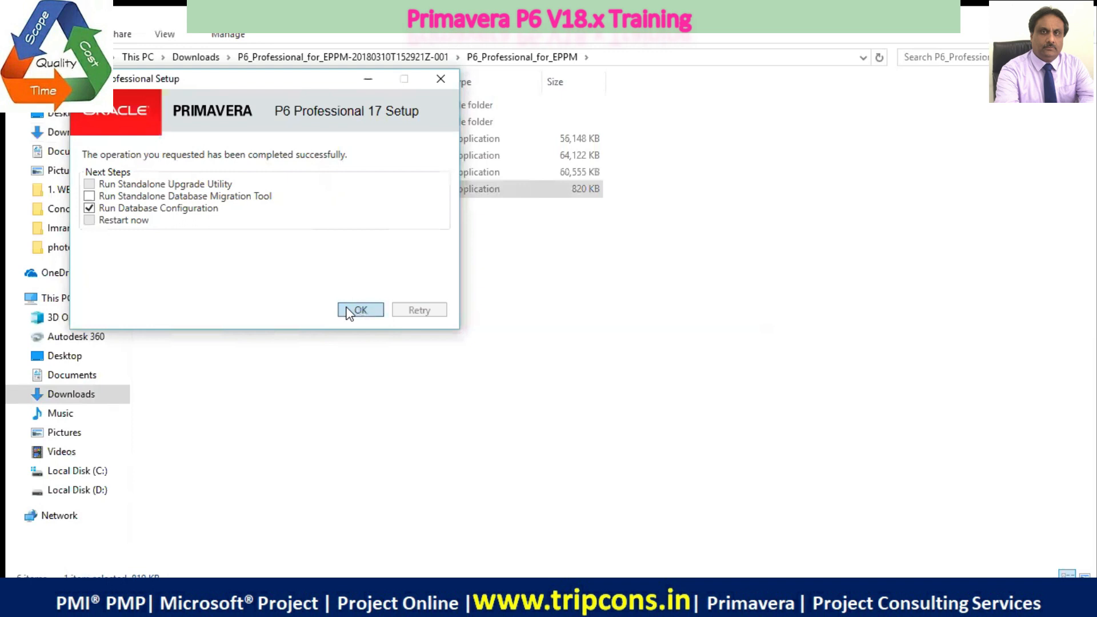
{"action": "left_click", "coordinate": [350, 312]}
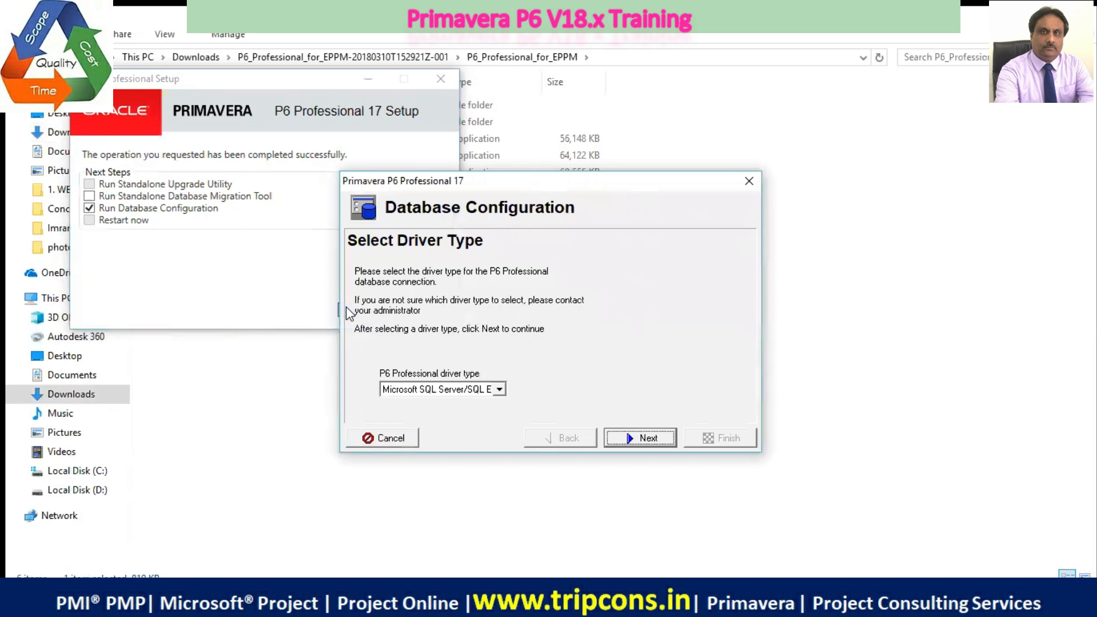
{"action": "left_click", "coordinate": [499, 390]}
{"action": "left_click", "coordinate": [499, 390]}
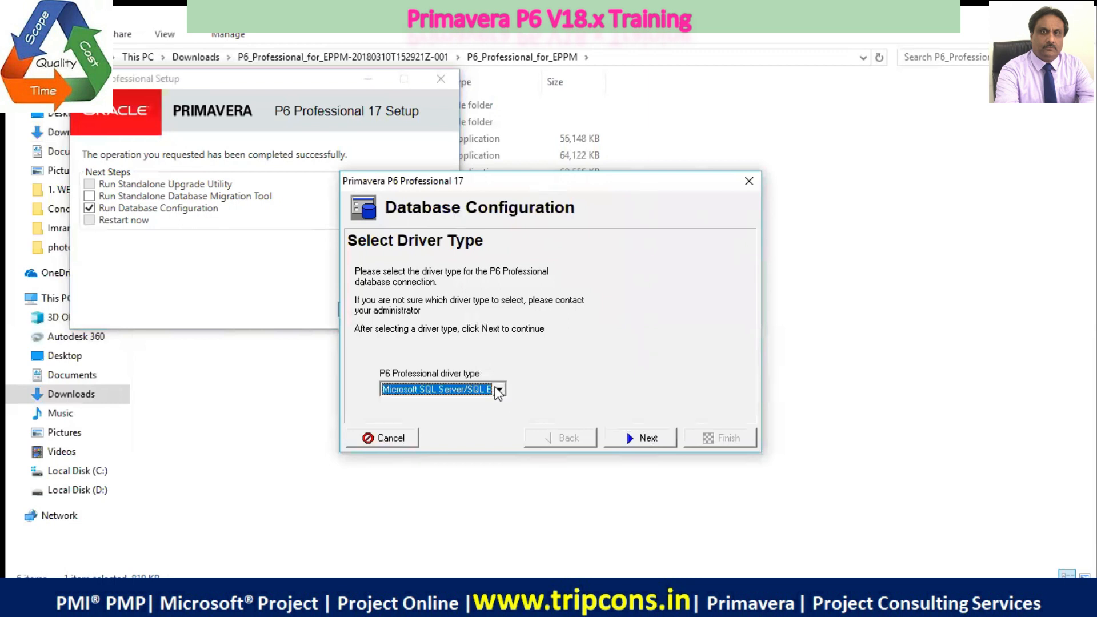
{"action": "left_click", "coordinate": [499, 390]}
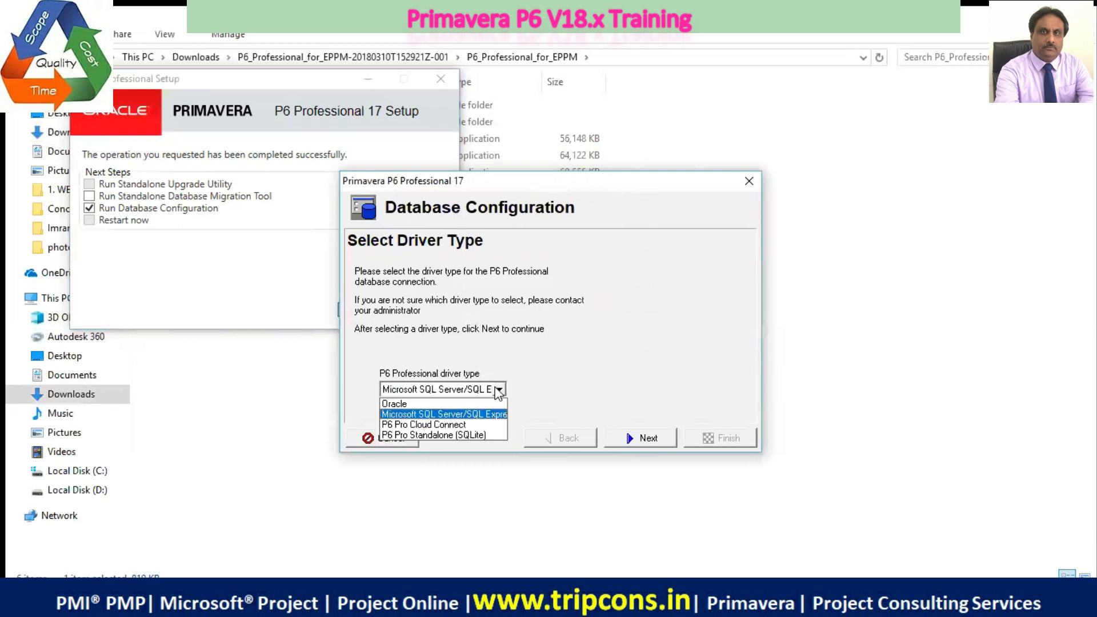
{"action": "left_click", "coordinate": [482, 435]}
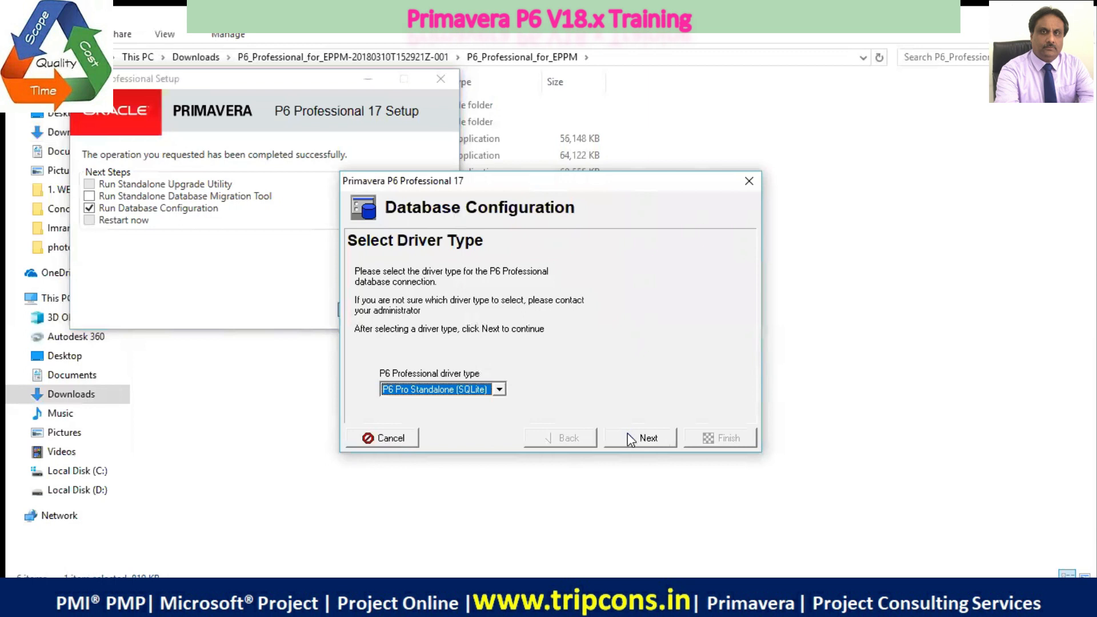
{"action": "left_click", "coordinate": [631, 438]}
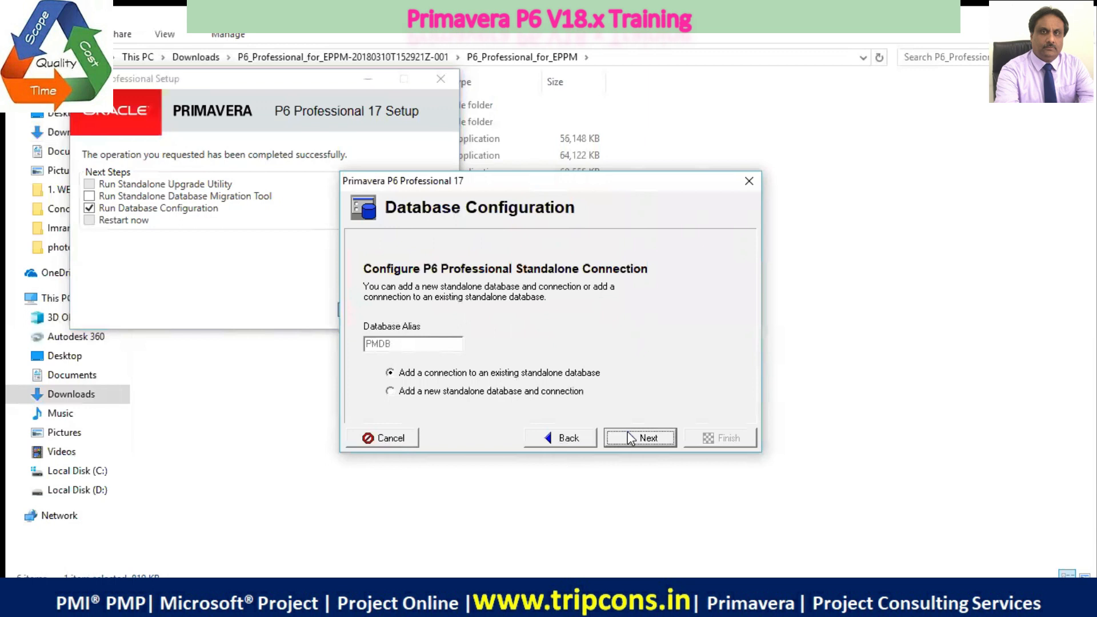
Choose to add a new standalone database and connection, and continue to the admin username and password page
{"action": "left_click", "coordinate": [391, 392]}
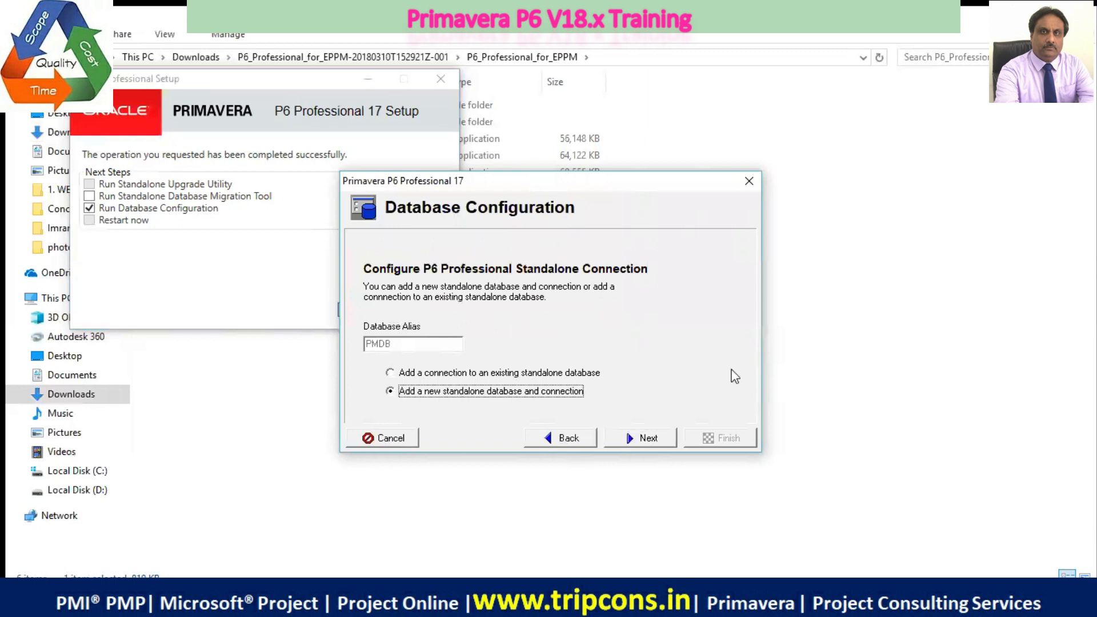
{"action": "left_click", "coordinate": [647, 443]}
{"action": "left_click", "coordinate": [647, 444]}
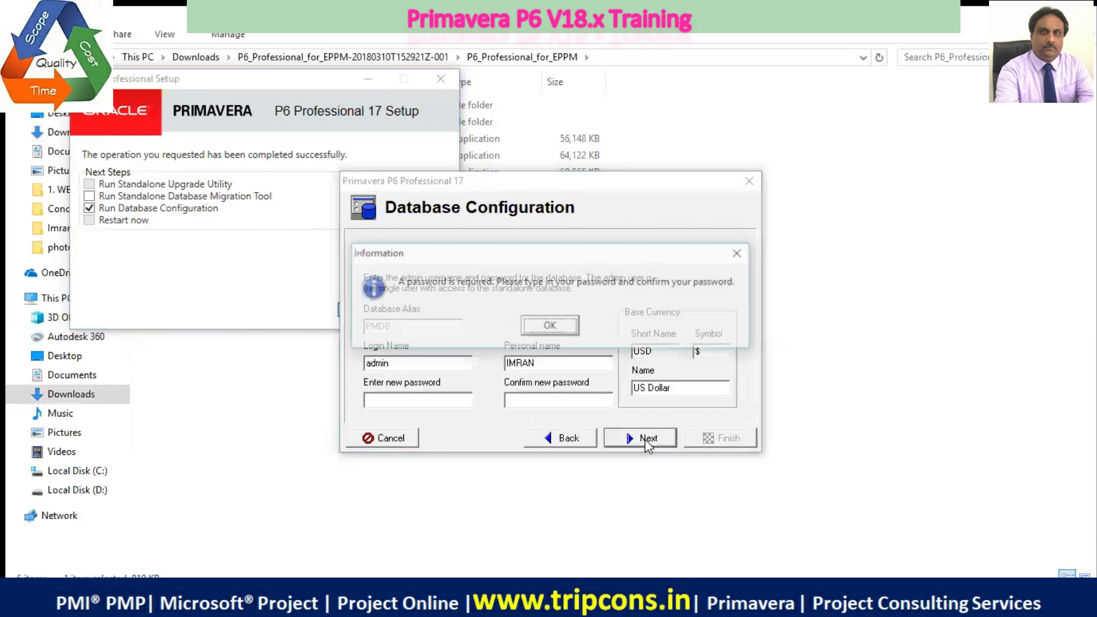
{"action": "left_click", "coordinate": [741, 255]}
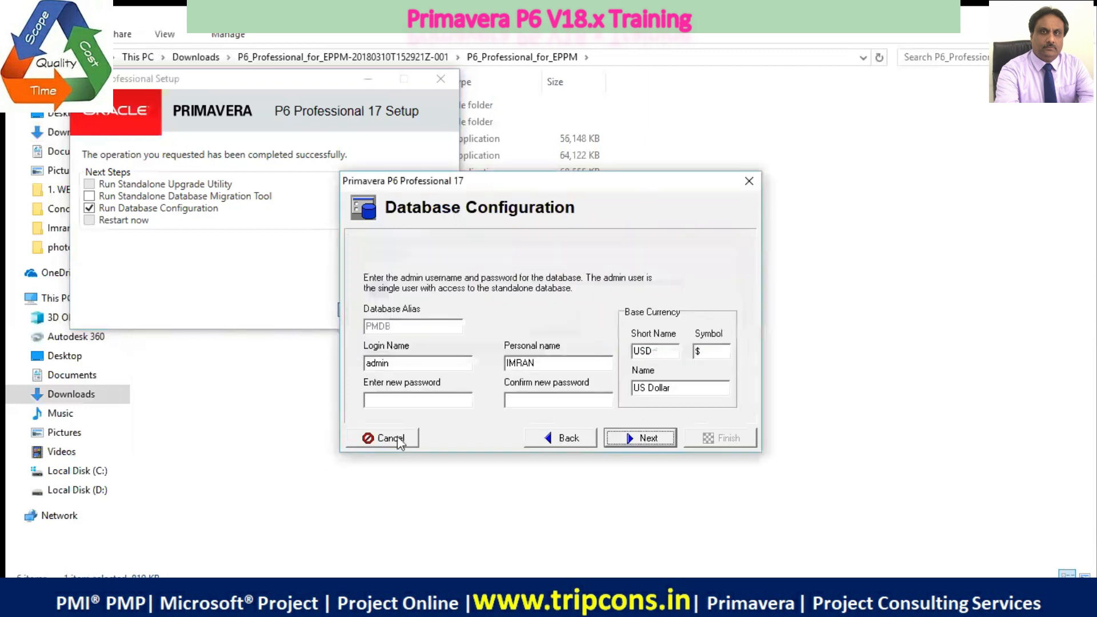
{"action": "left_click", "coordinate": [560, 440]}
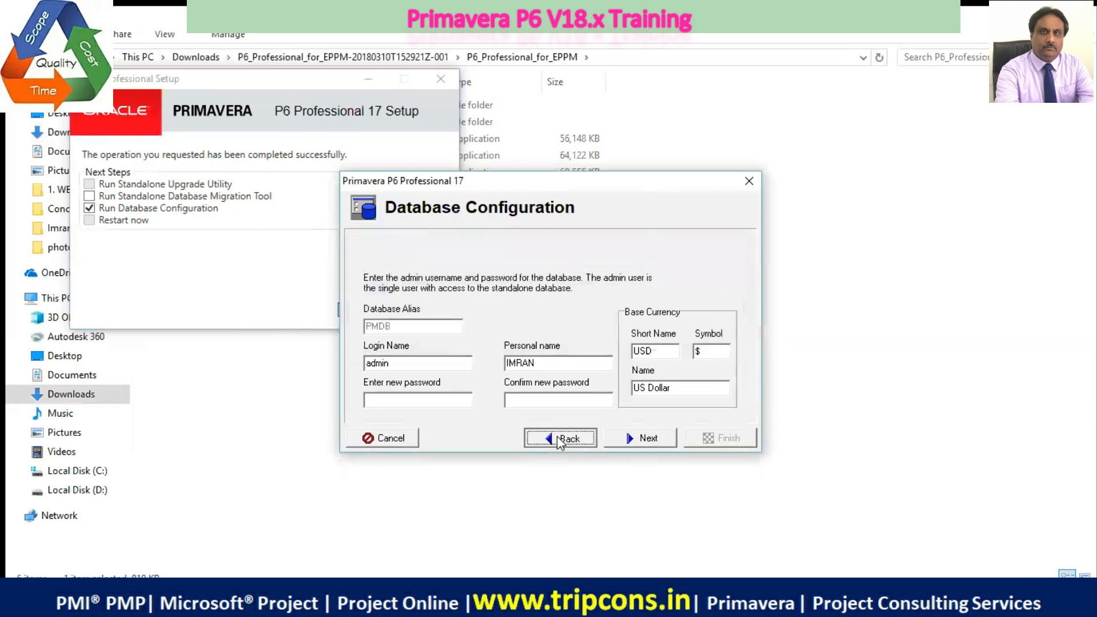
{"action": "left_click", "coordinate": [629, 440]}
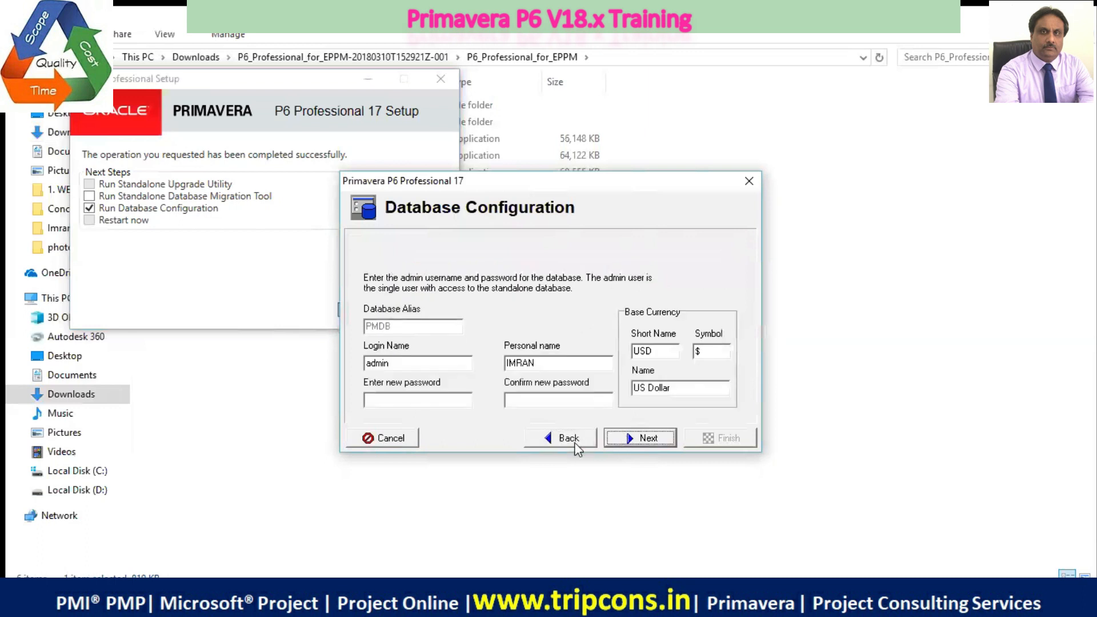
{"action": "left_click", "coordinate": [549, 437]}
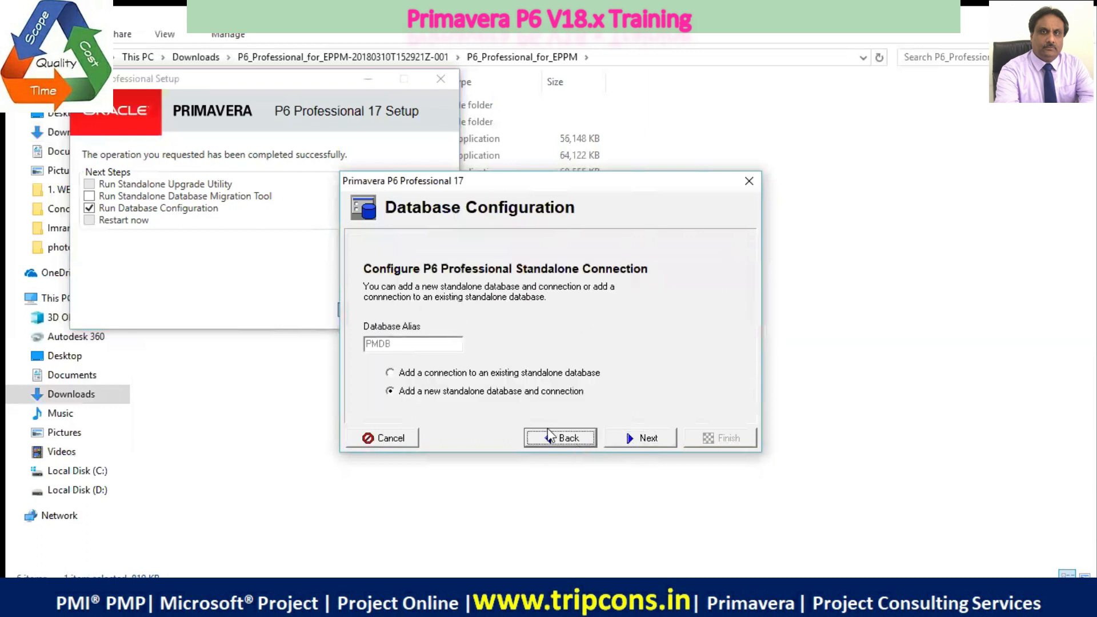
{"action": "left_click", "coordinate": [634, 439]}
Enter and confirm the new admin account password for the standalone database, and continue to the database file page
{"action": "left_click", "coordinate": [385, 402]}
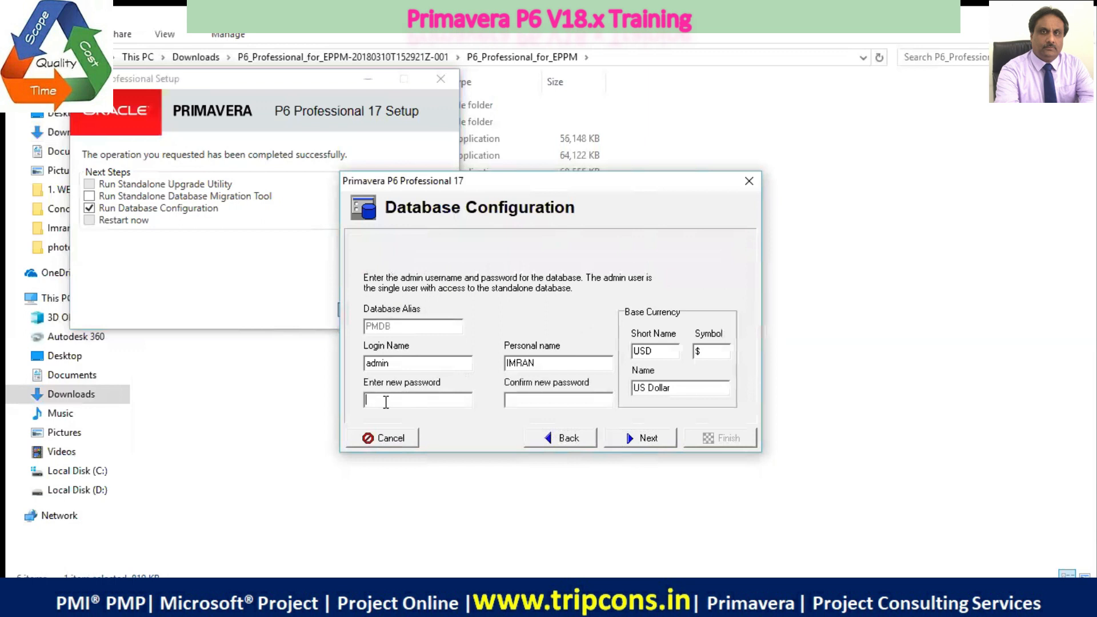
{"action": "type", "text": "admin"}
{"action": "left_click", "coordinate": [527, 403]}
{"action": "type", "text": "*****"}
{"action": "double_click", "coordinate": [369, 399]}
{"action": "type", "text": "*****"}
{"action": "left_click", "coordinate": [642, 439]}
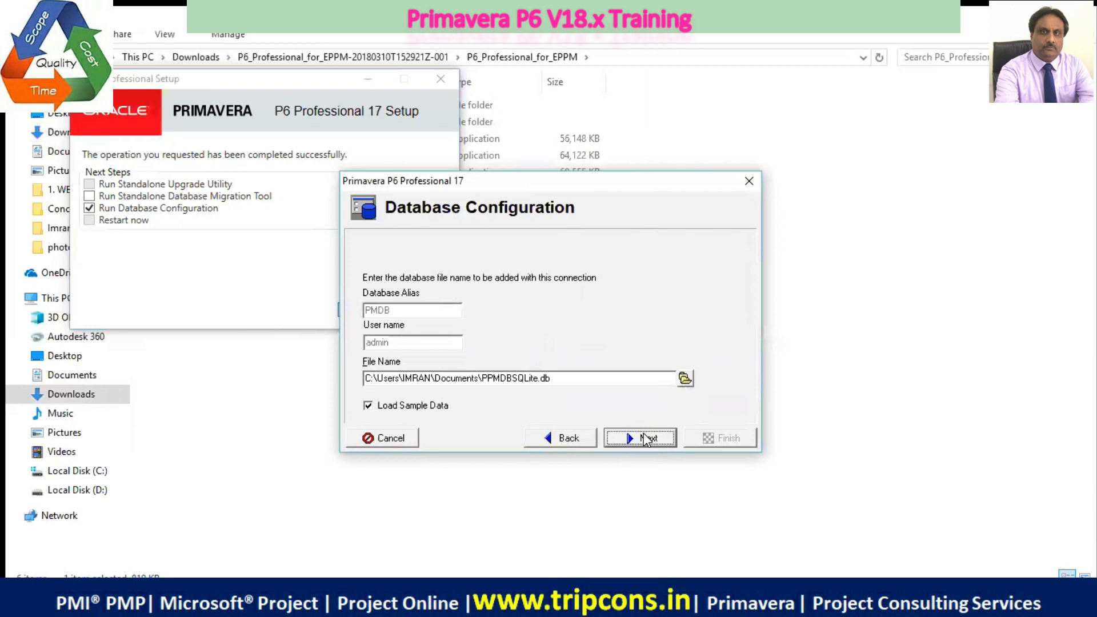
Browse for the database file's save location and go to Local Disk (D:) under This PC
{"action": "left_click", "coordinate": [685, 379]}
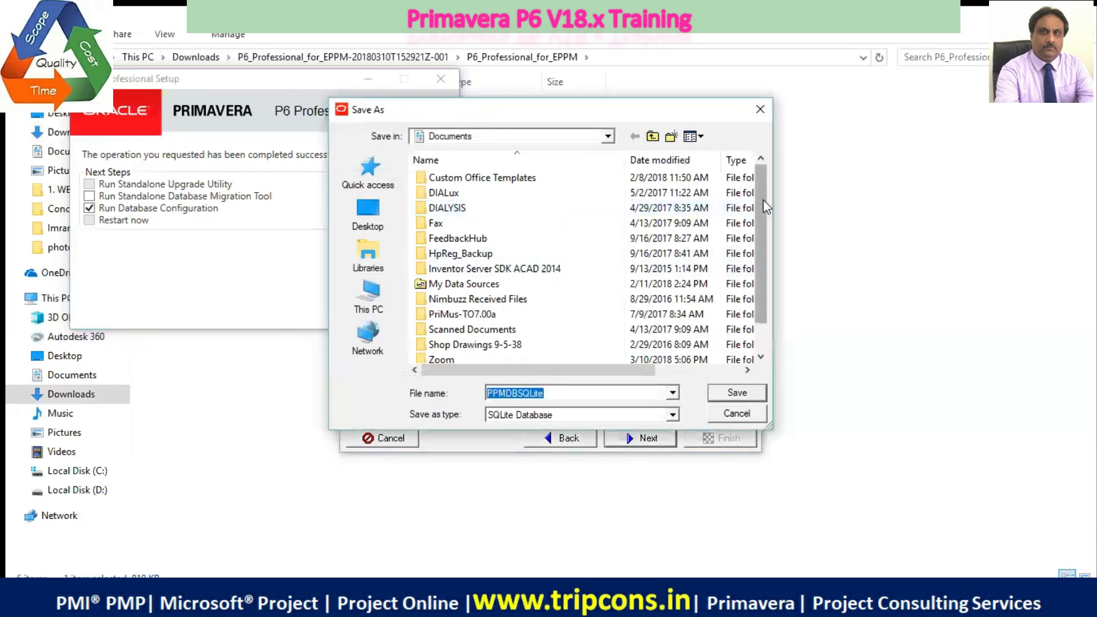
{"action": "left_click", "coordinate": [369, 296]}
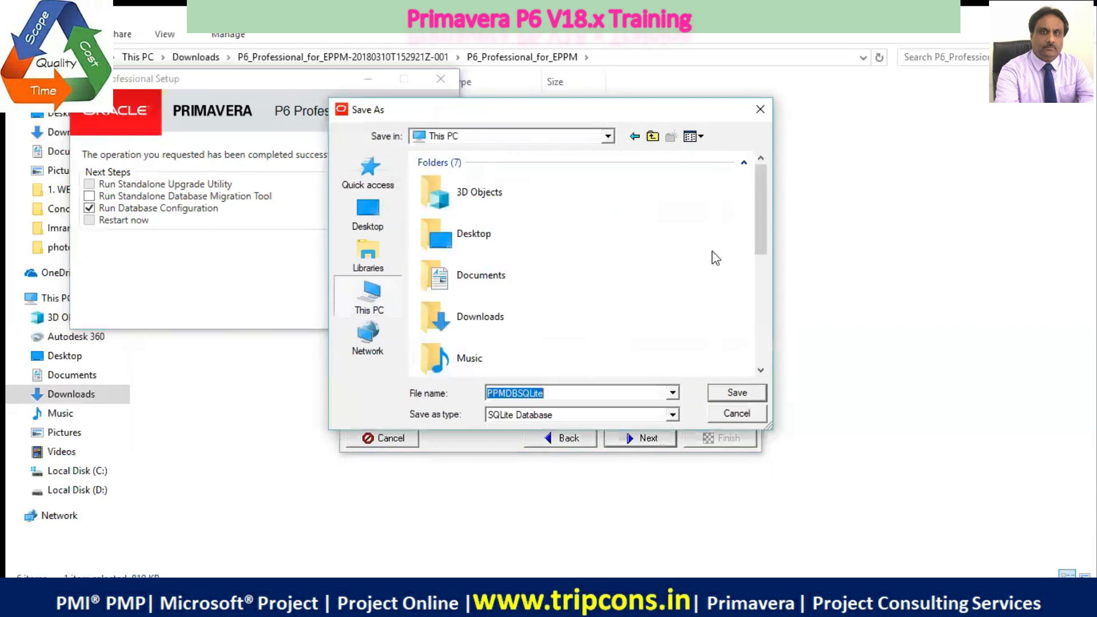
{"action": "left_click_drag", "start_coordinate": [759, 196], "coordinate": [764, 297]}
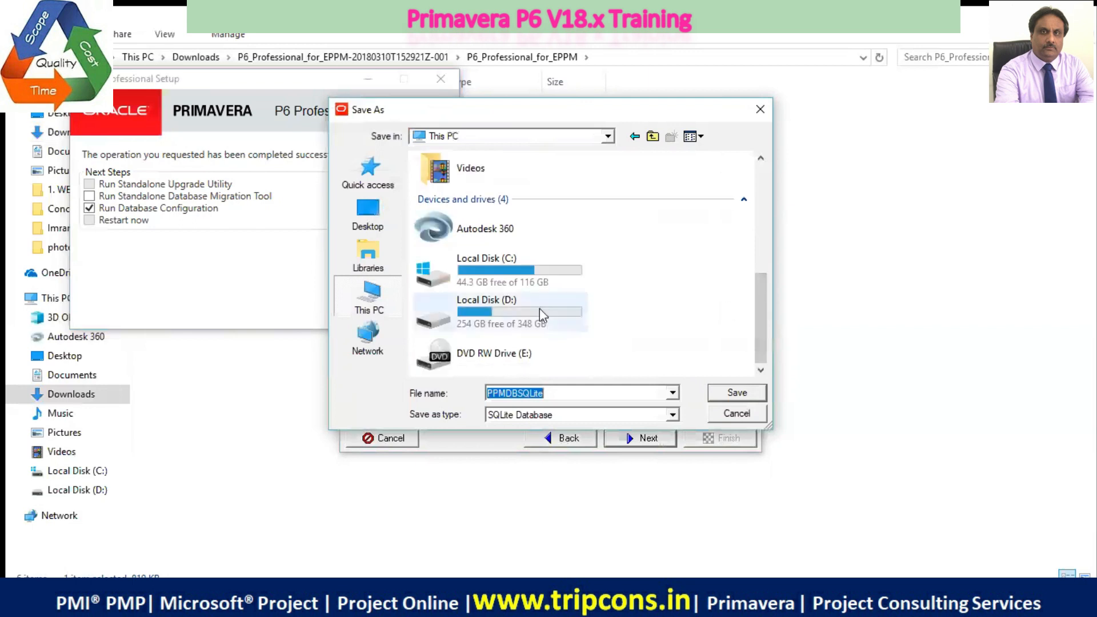
{"action": "double_click", "coordinate": [539, 308]}
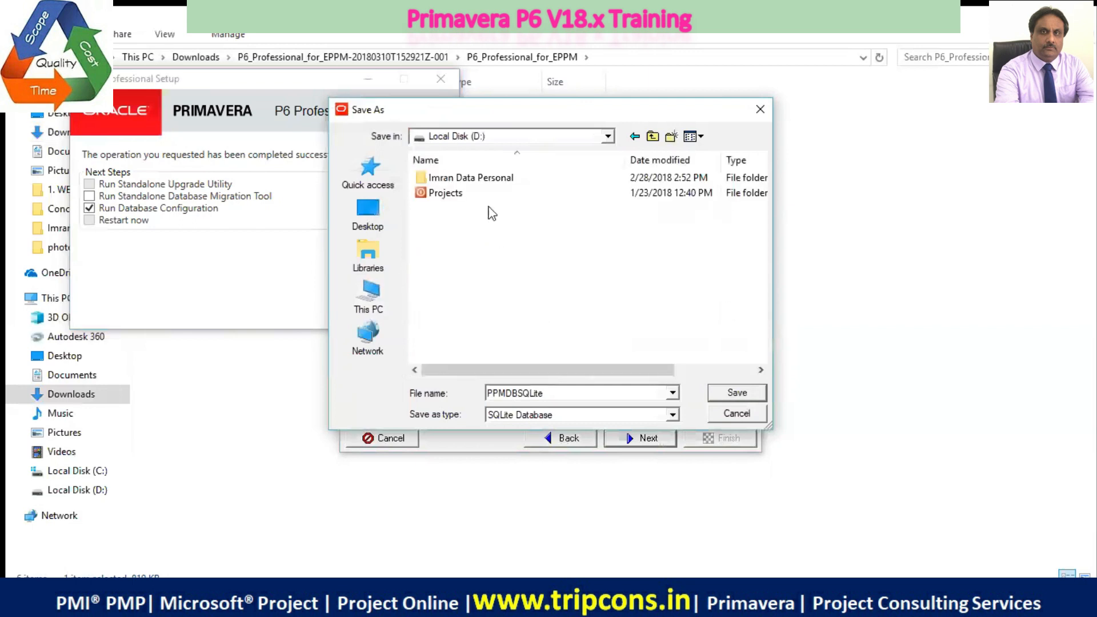
{"action": "double_click", "coordinate": [480, 182]}
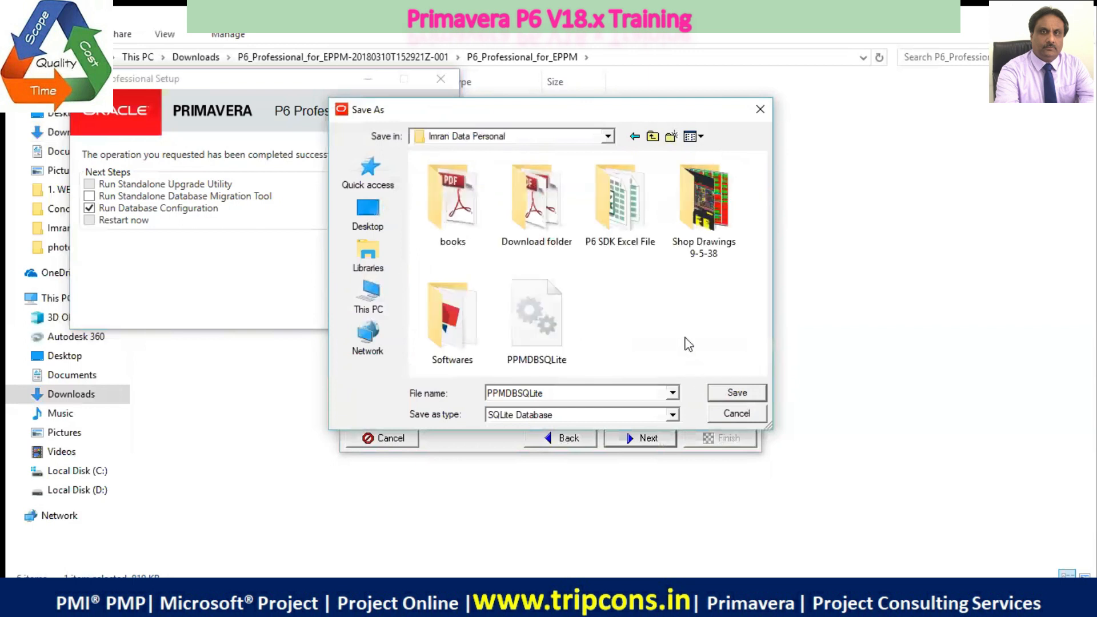
{"action": "left_click", "coordinate": [635, 139]}
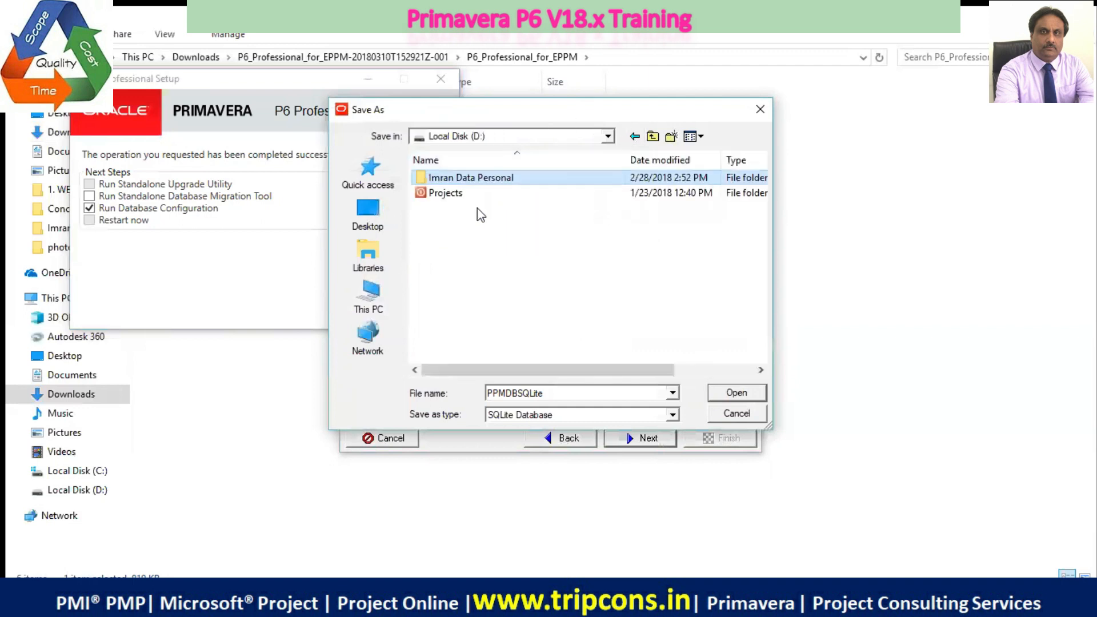
Create a new folder named P6 Database on Local Disk (D:)
{"action": "left_click", "coordinate": [433, 241]}
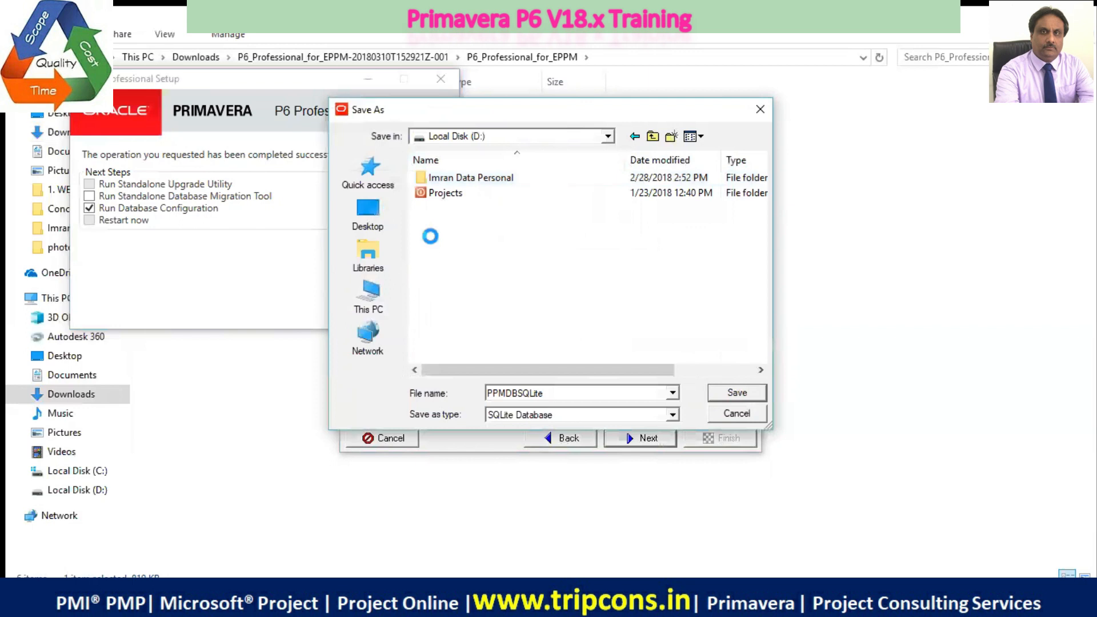
{"action": "right_click", "coordinate": [433, 239]}
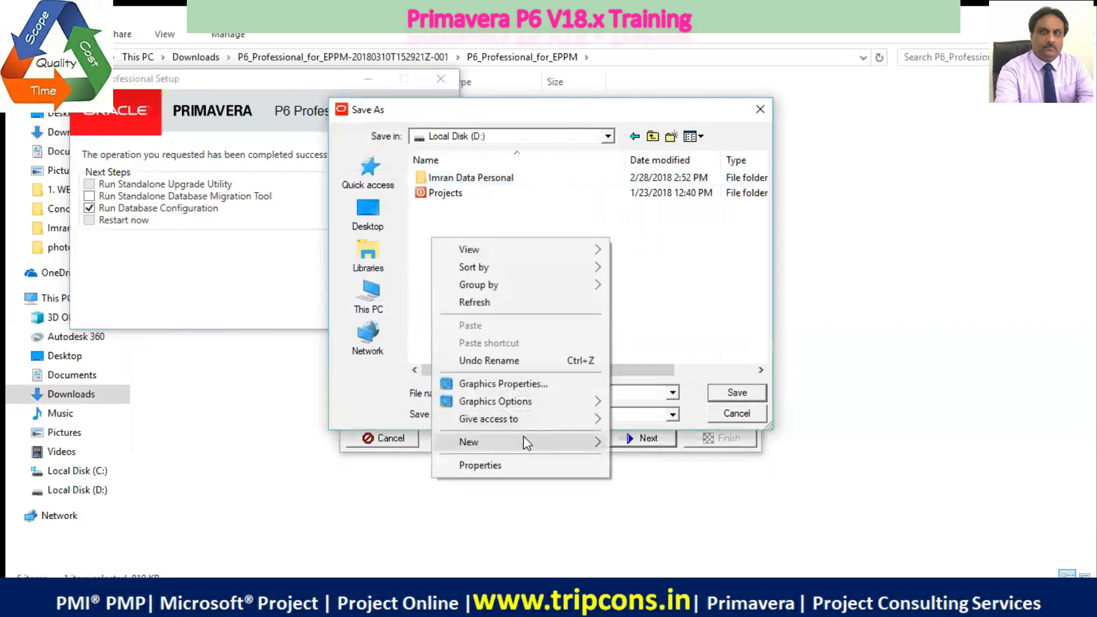
{"action": "mouse_move", "coordinate": [524, 436]}
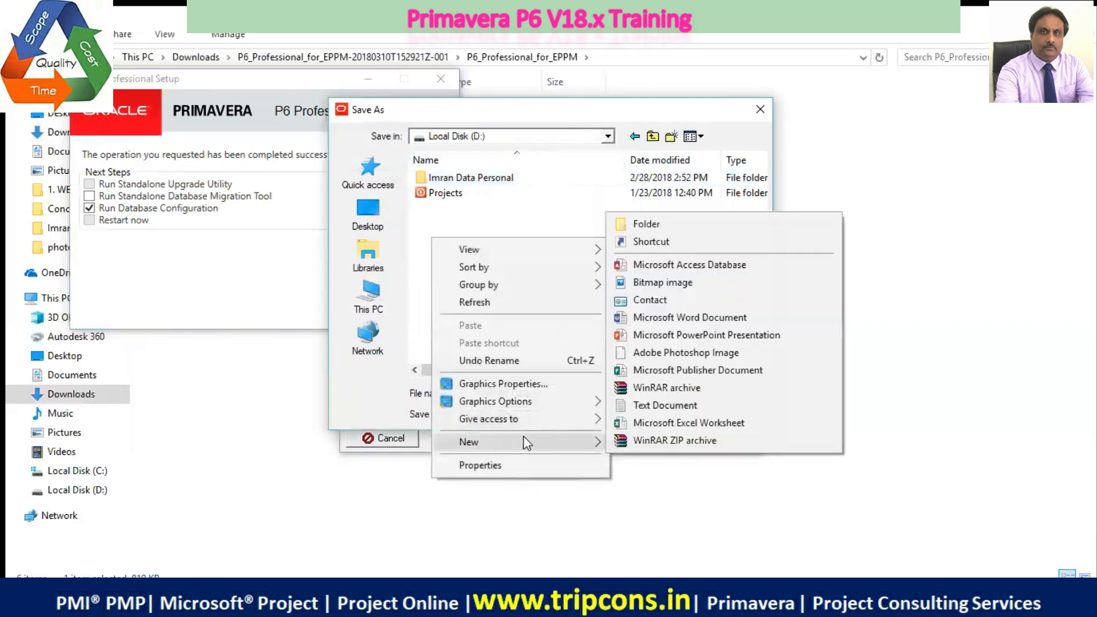
{"action": "left_click", "coordinate": [644, 224]}
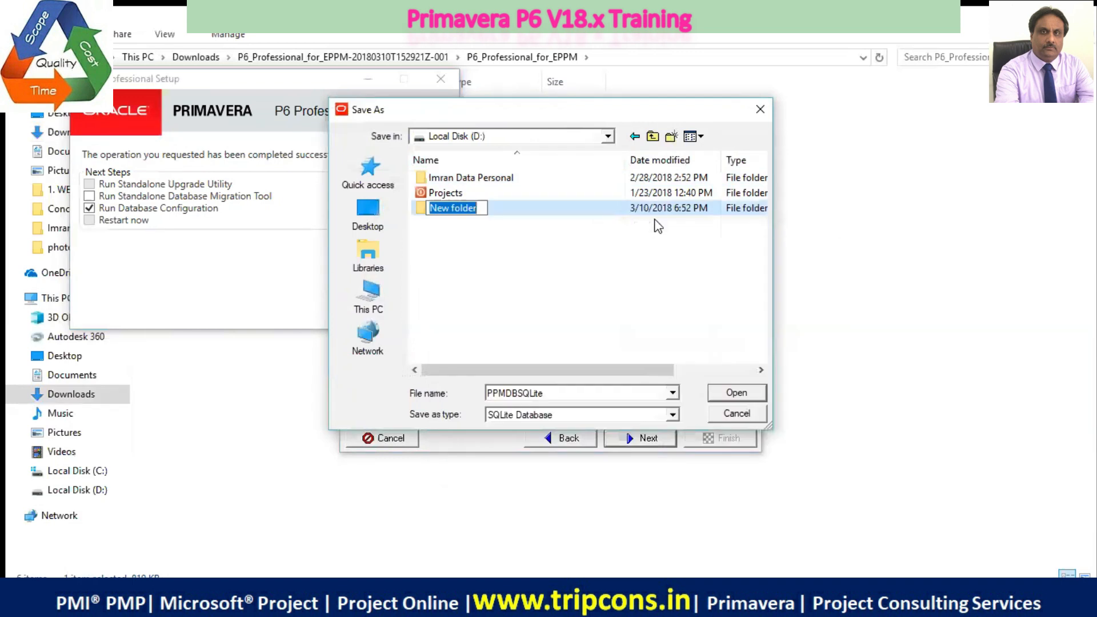
{"action": "type", "text": "P6 "}
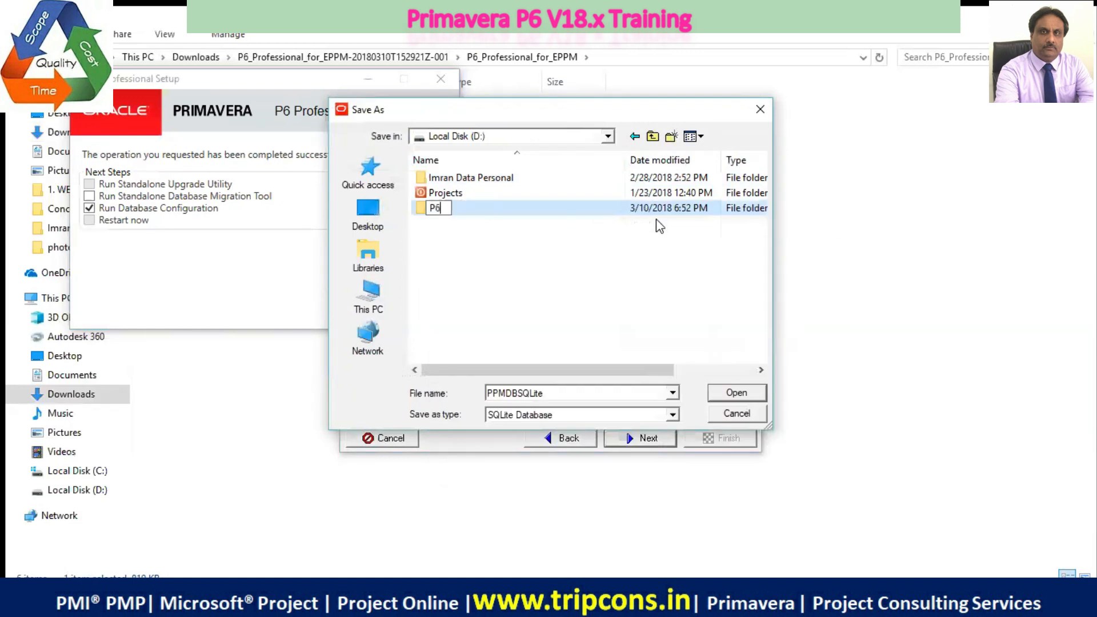
{"action": "type", "text": "Database"}
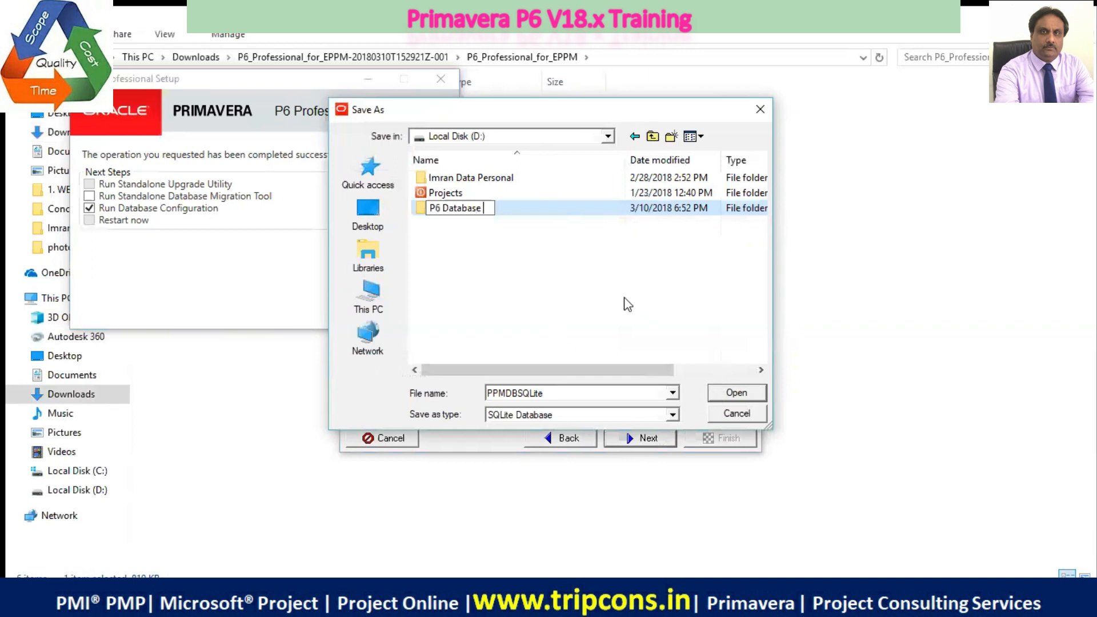
{"action": "key", "text": "BackSpace"}
Save the database file as PPMDBSQLite in the P6 Database folder, keep Load Sample Data enabled, and finish the database configuration
{"action": "left_click", "coordinate": [736, 396]}
{"action": "left_click", "coordinate": [736, 393]}
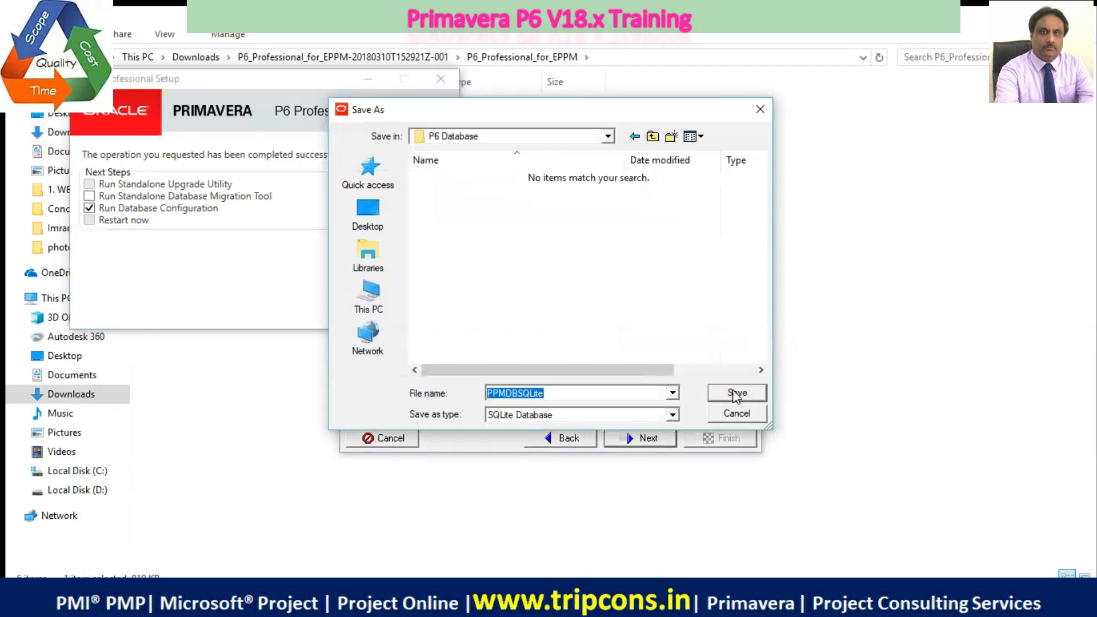
{"action": "left_click", "coordinate": [737, 394]}
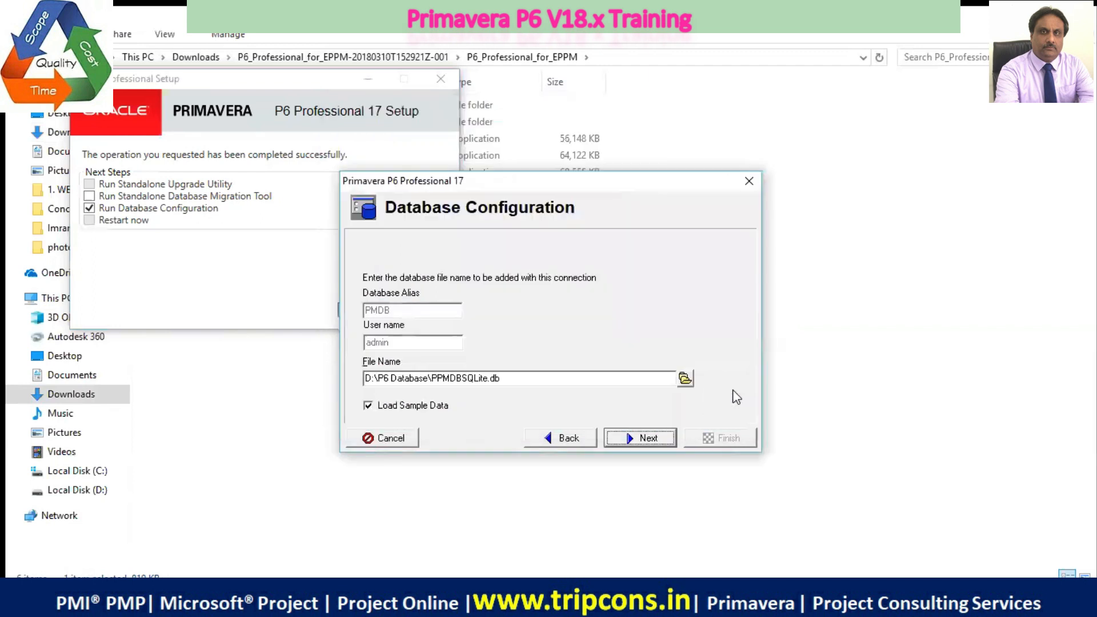
{"action": "left_click", "coordinate": [656, 438]}
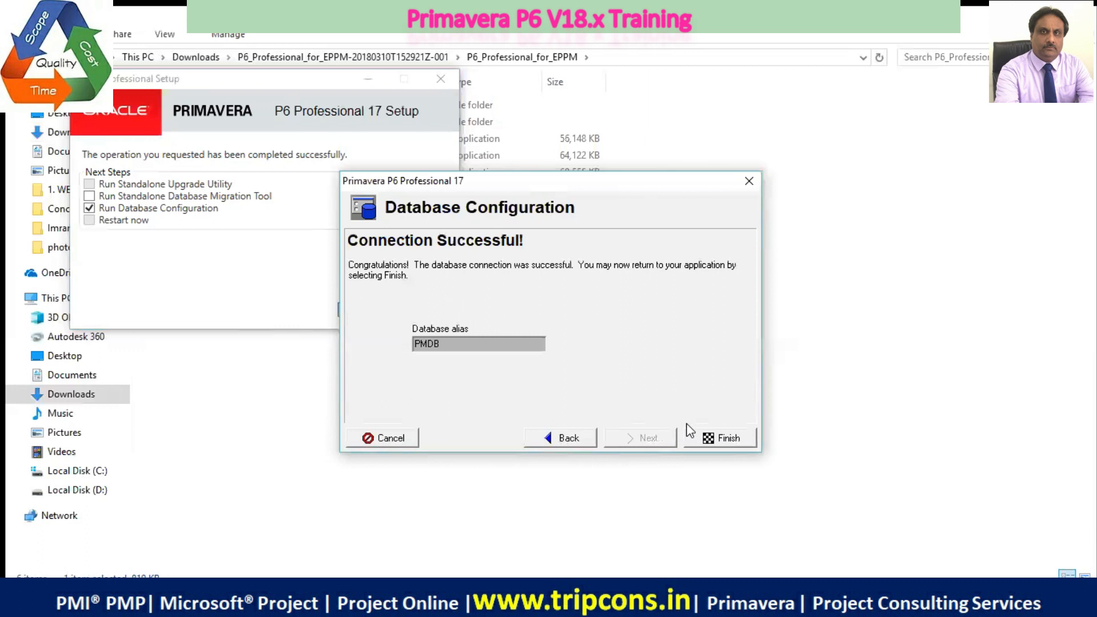
{"action": "left_click", "coordinate": [713, 438]}
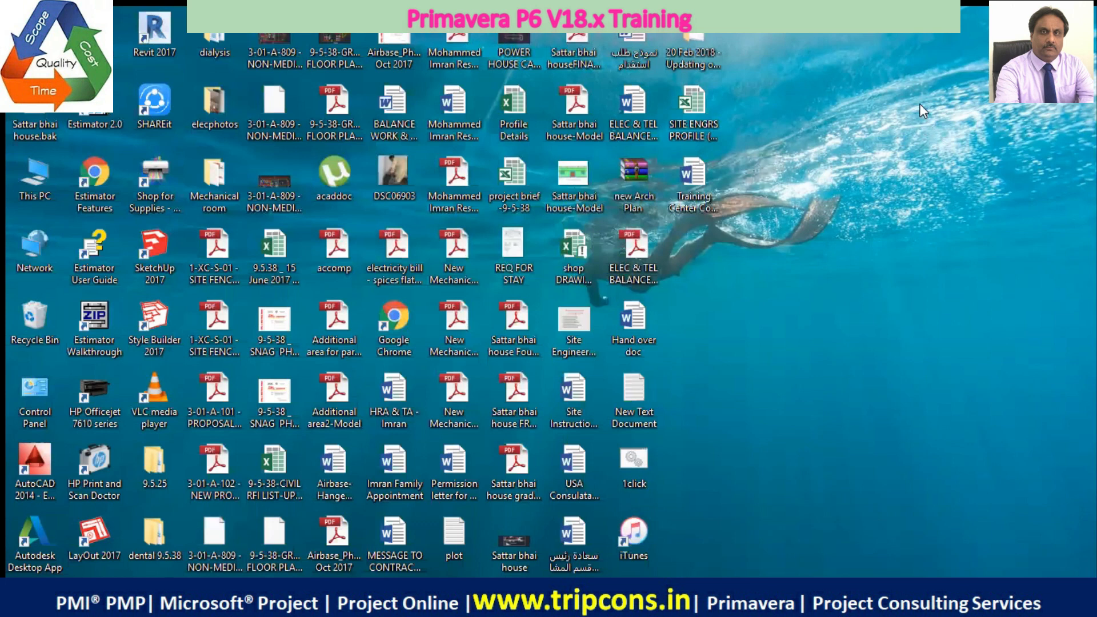
Refresh the desktop and open the P6 Database folder on Local Disk (D:) to check the new database file
{"action": "right_click", "coordinate": [921, 105]}
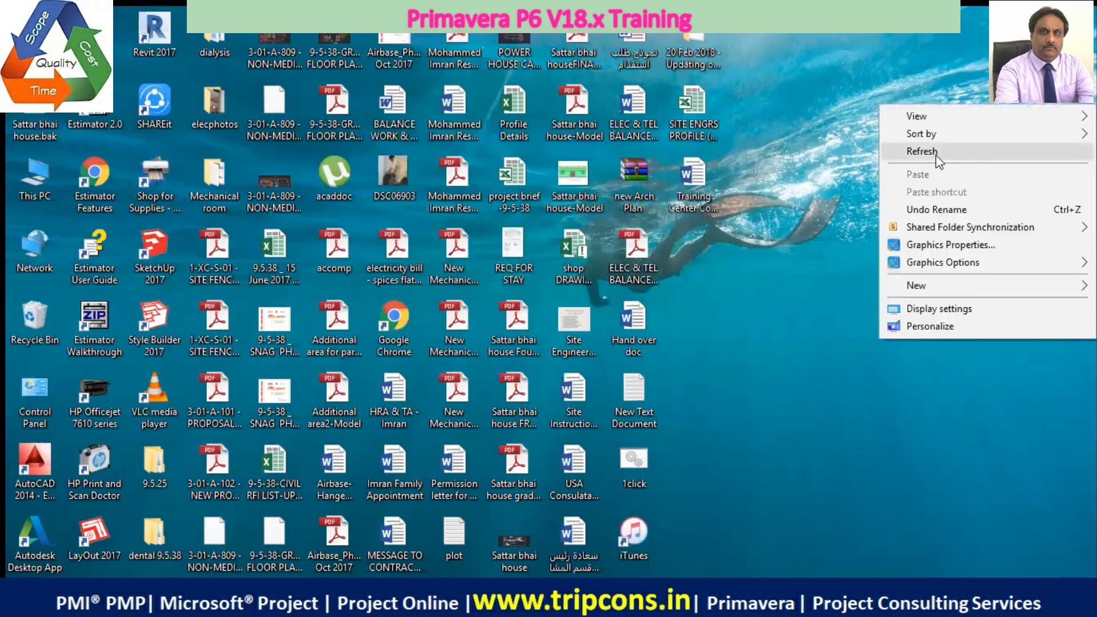
{"action": "left_click", "coordinate": [938, 162]}
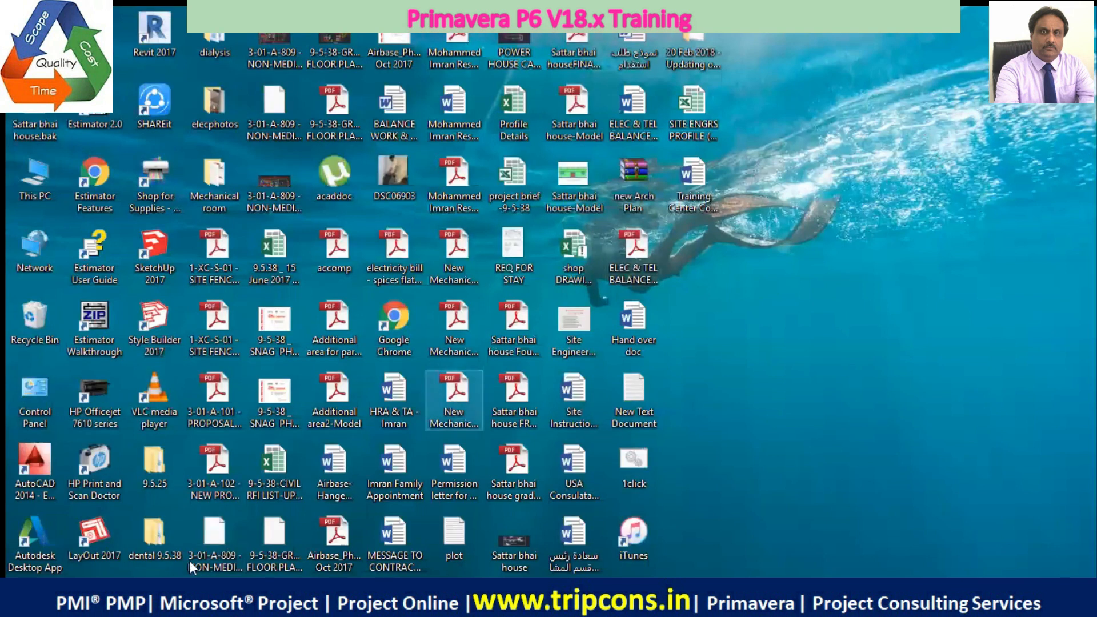
{"action": "double_click", "coordinate": [25, 182]}
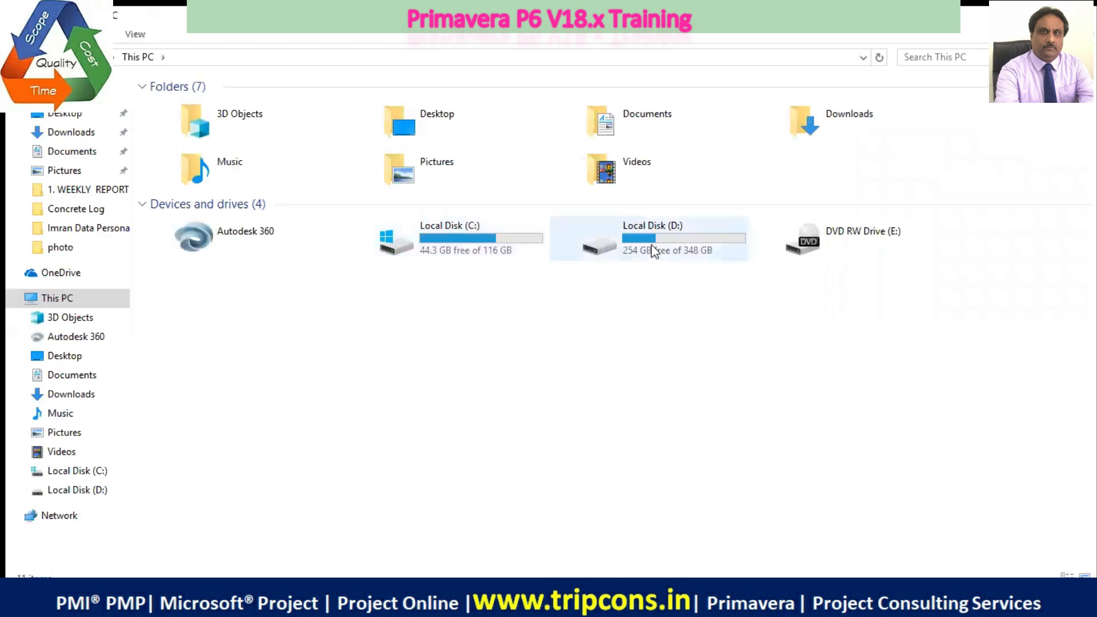
{"action": "left_click", "coordinate": [654, 250]}
{"action": "double_click", "coordinate": [655, 250]}
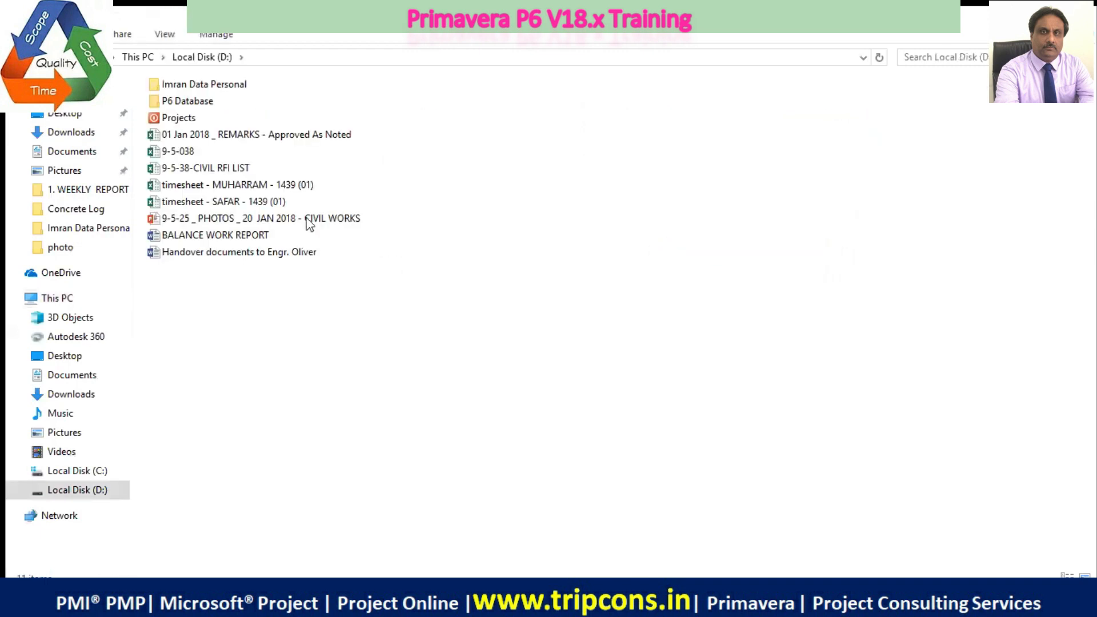
{"action": "double_click", "coordinate": [204, 108]}
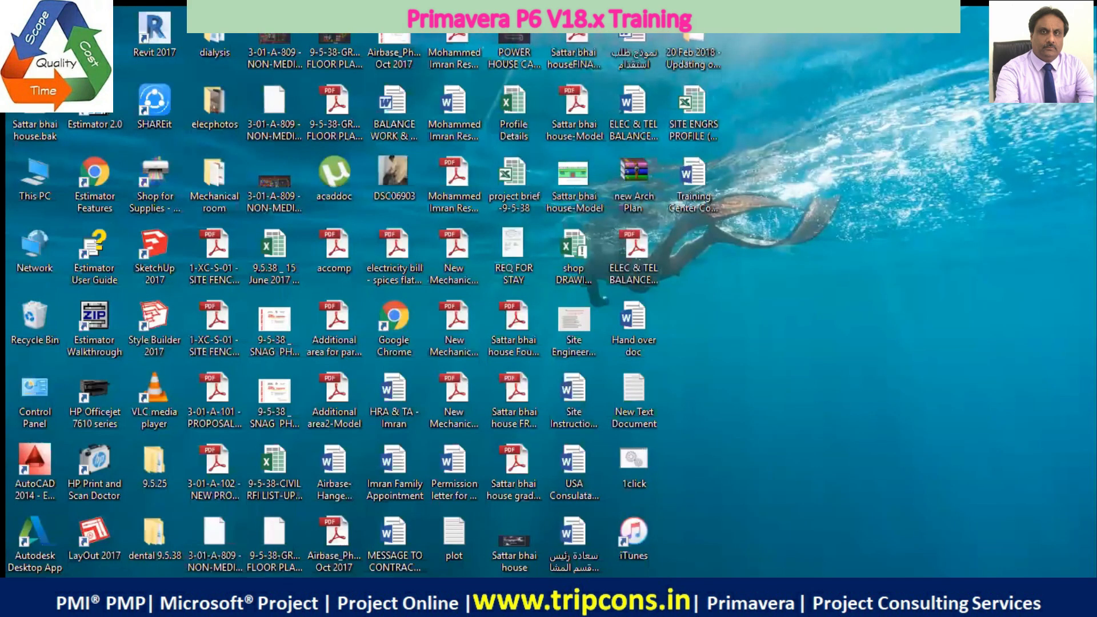
Search Windows for p6 and pin P6 Professional 17 (x64) to the taskbar
{"action": "key", "text": "super"}
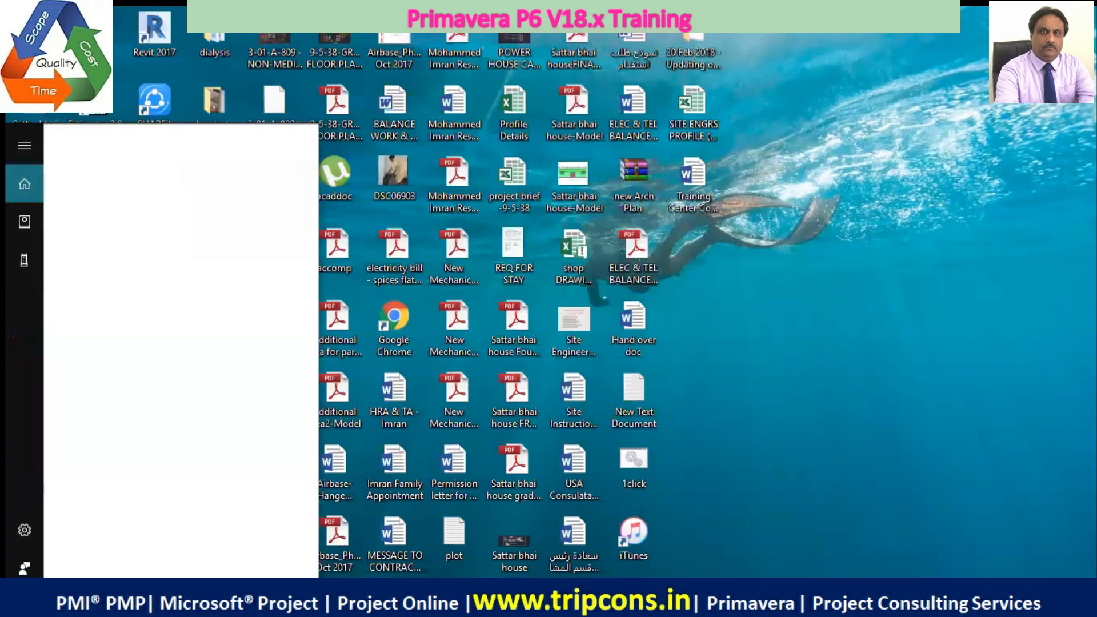
{"action": "type", "text": "p6"}
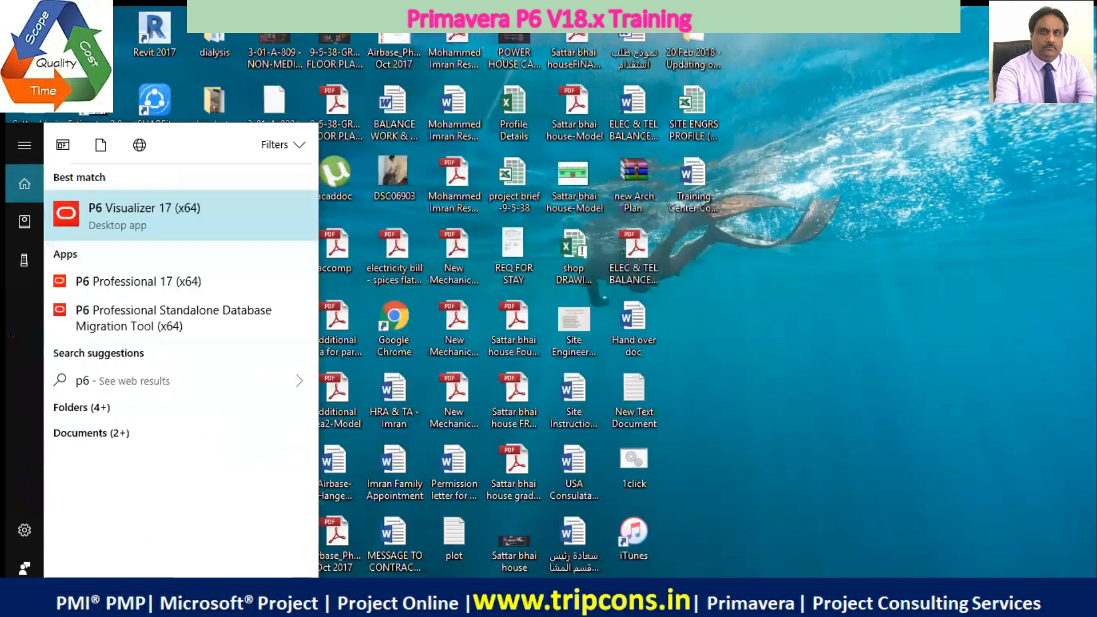
{"action": "key", "text": "Down"}
{"action": "key", "text": "Down"}
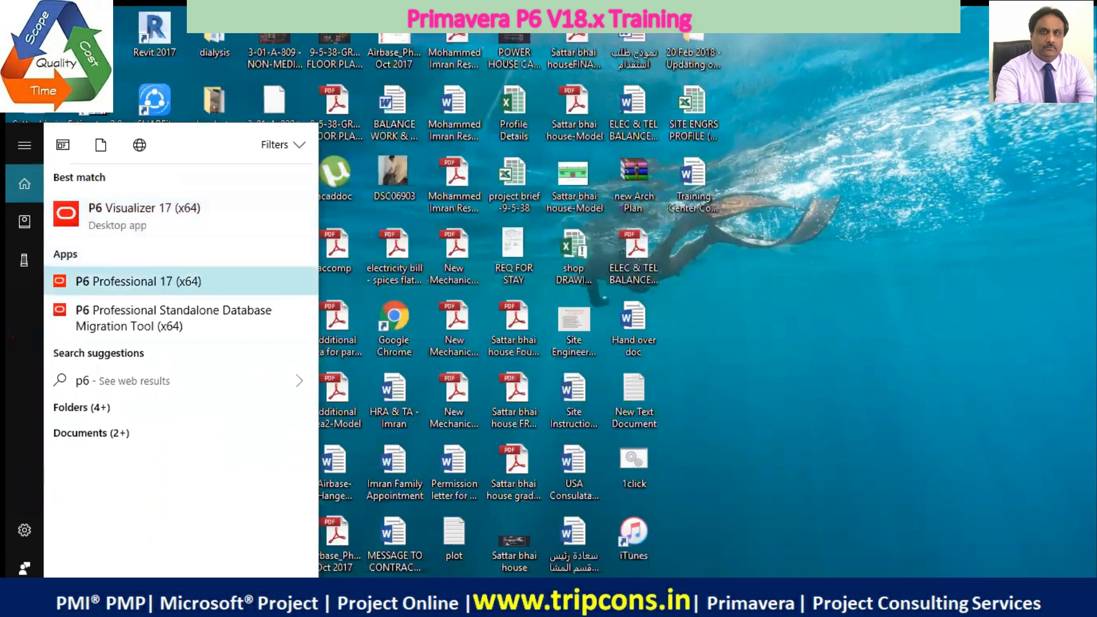
{"action": "key", "text": "Down"}
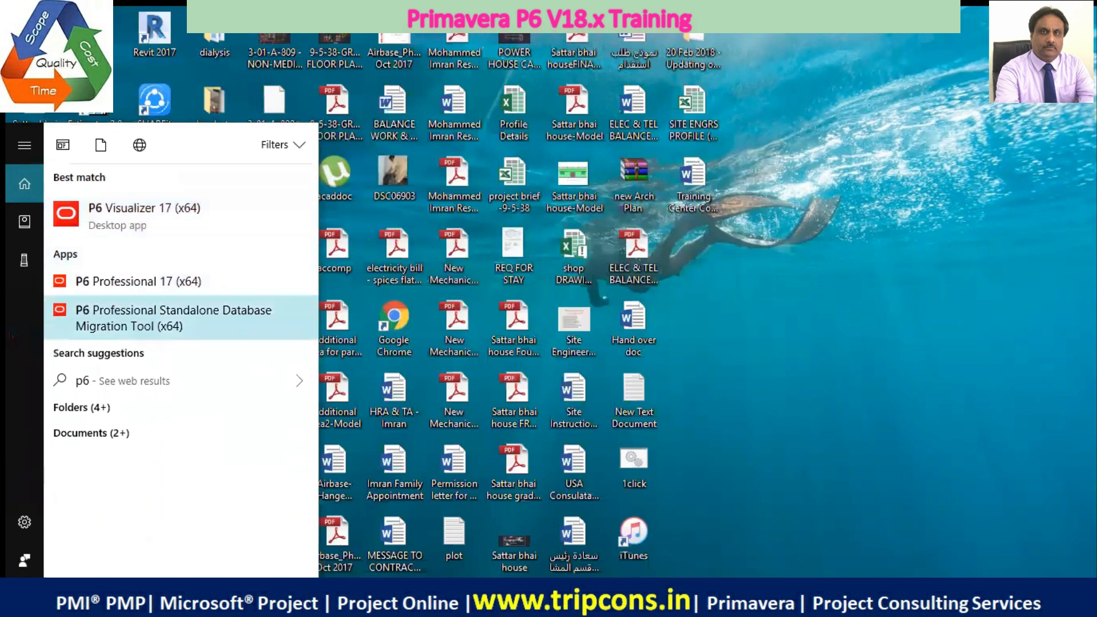
{"action": "key", "text": "Up"}
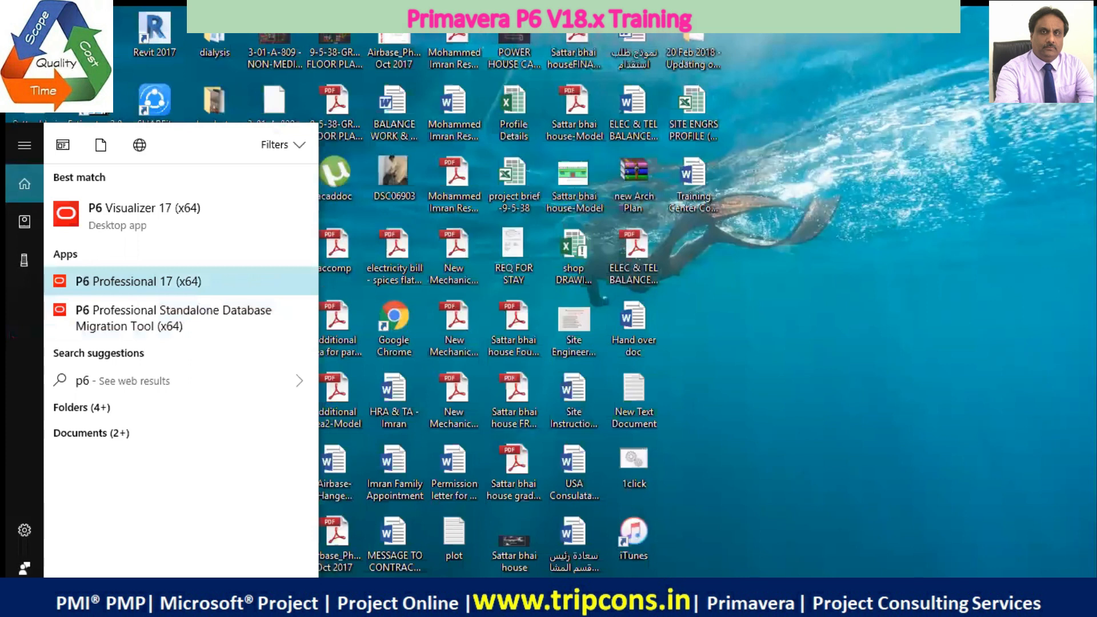
{"action": "right_click", "coordinate": [112, 294]}
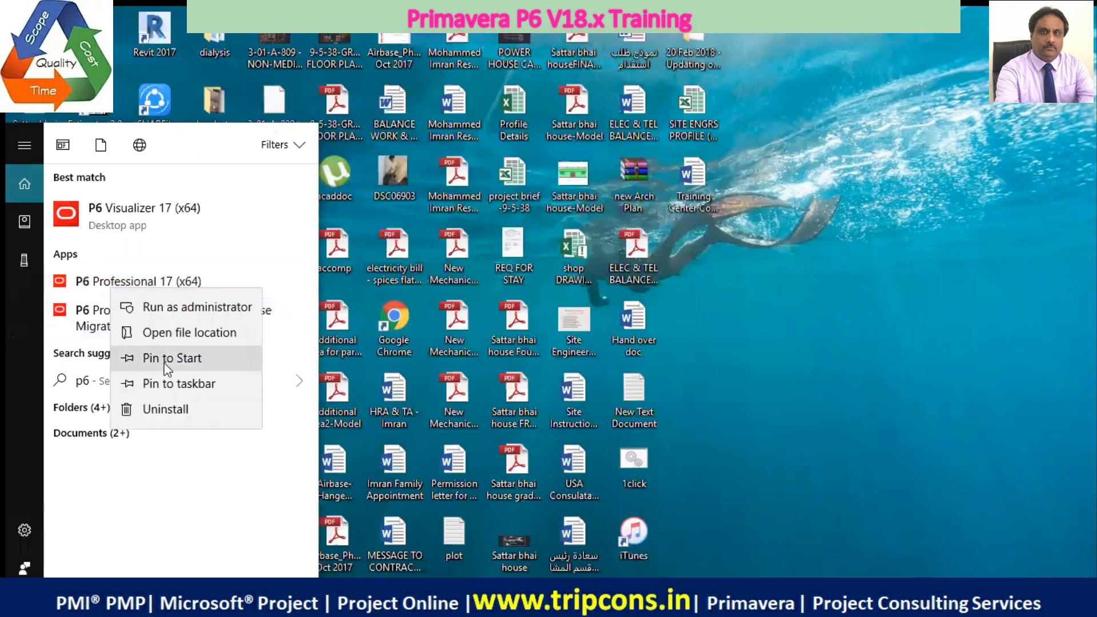
{"action": "left_click", "coordinate": [172, 383]}
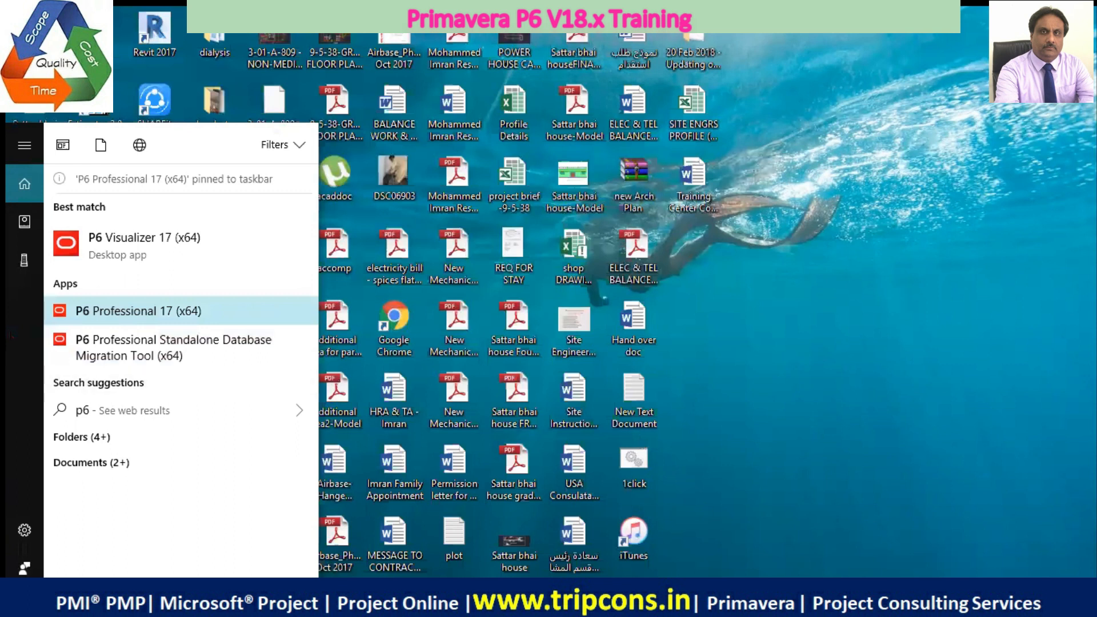
{"action": "key", "text": "Escape"}
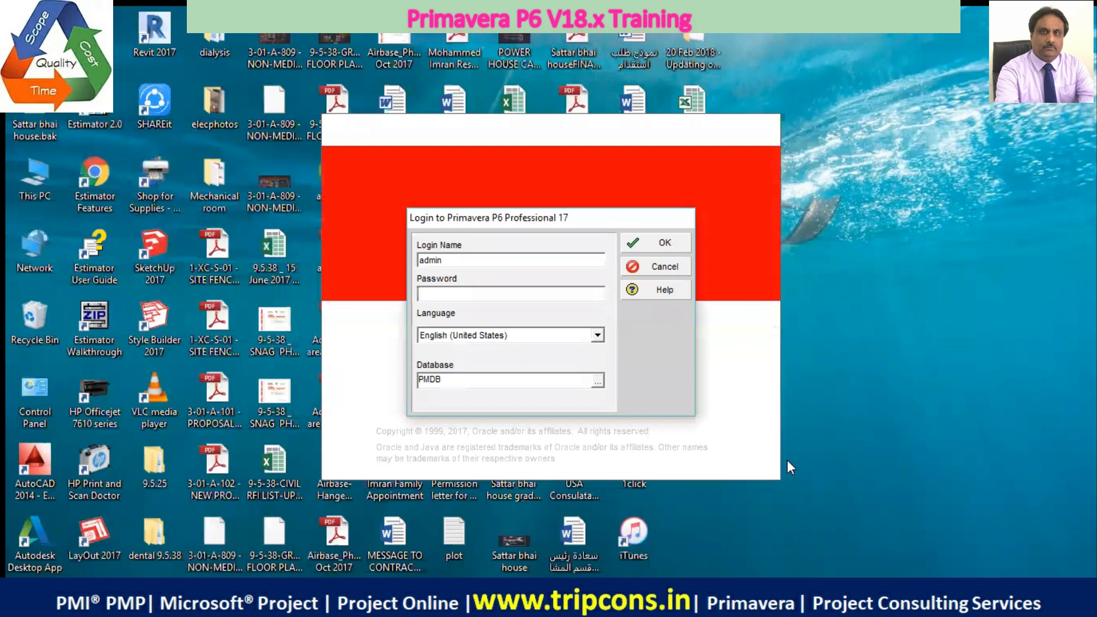
In the P6 Professional 17 login window, enter the account password and log in to the PMDB database
{"action": "type", "text": "admin"}
{"action": "left_click", "coordinate": [673, 236]}
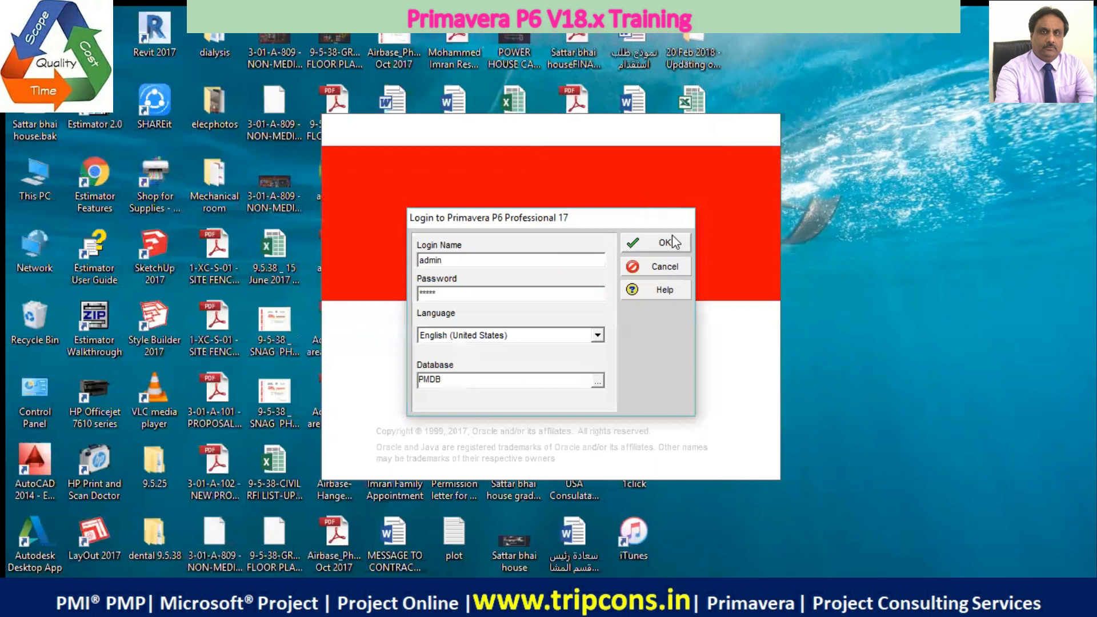
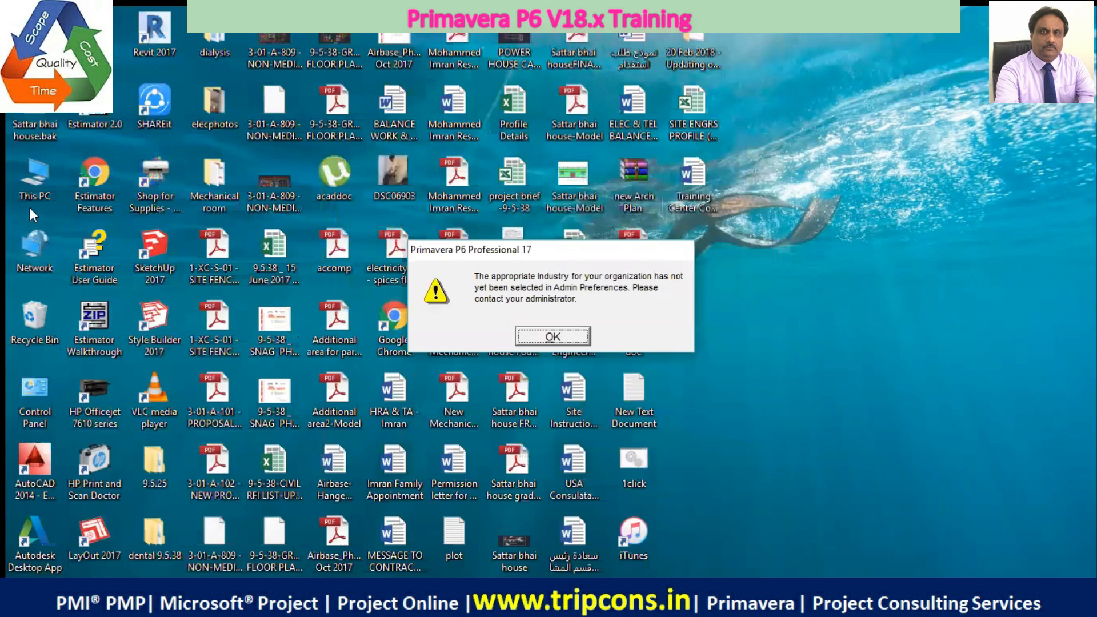
Open the system properties of This PC and dismiss the Primavera P6 Professional 17 industry warning
{"action": "right_click", "coordinate": [35, 196]}
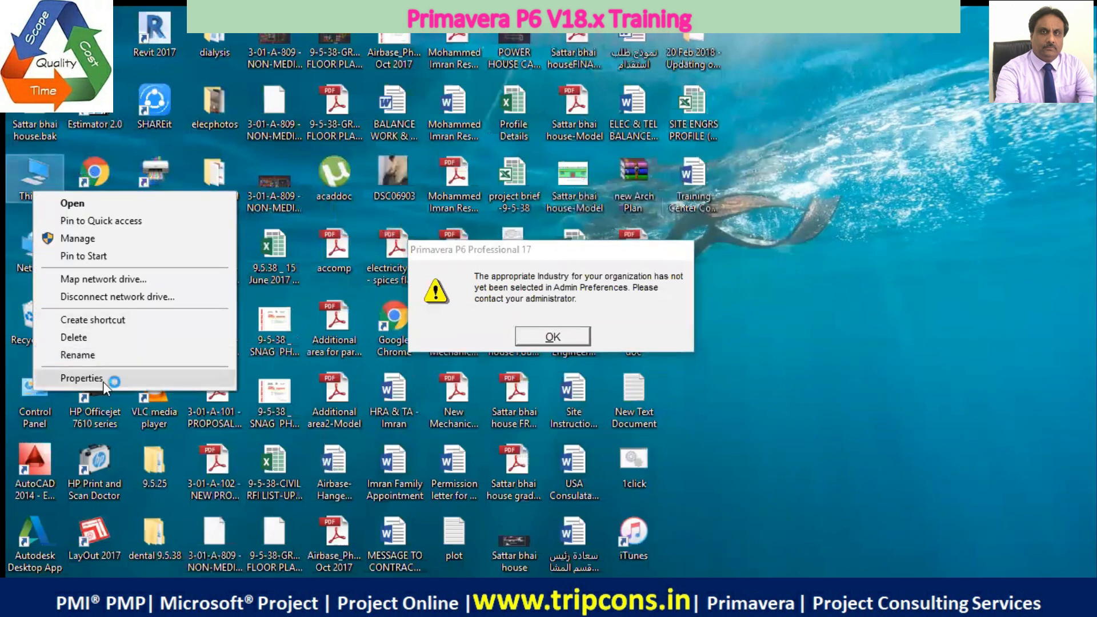
{"action": "left_click", "coordinate": [103, 382]}
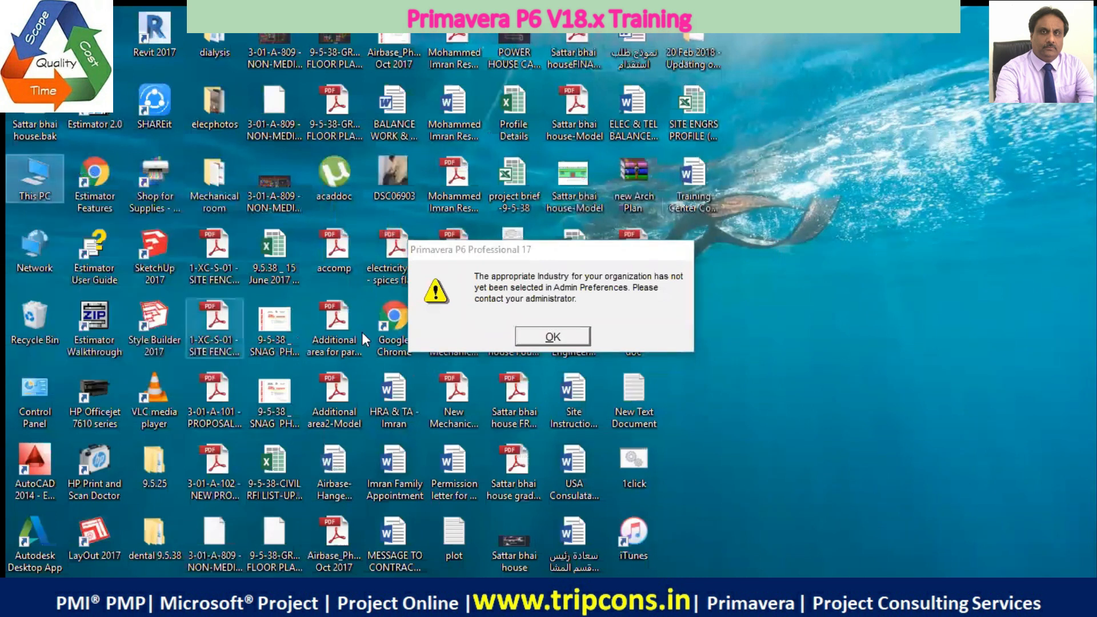
{"action": "left_click", "coordinate": [530, 336]}
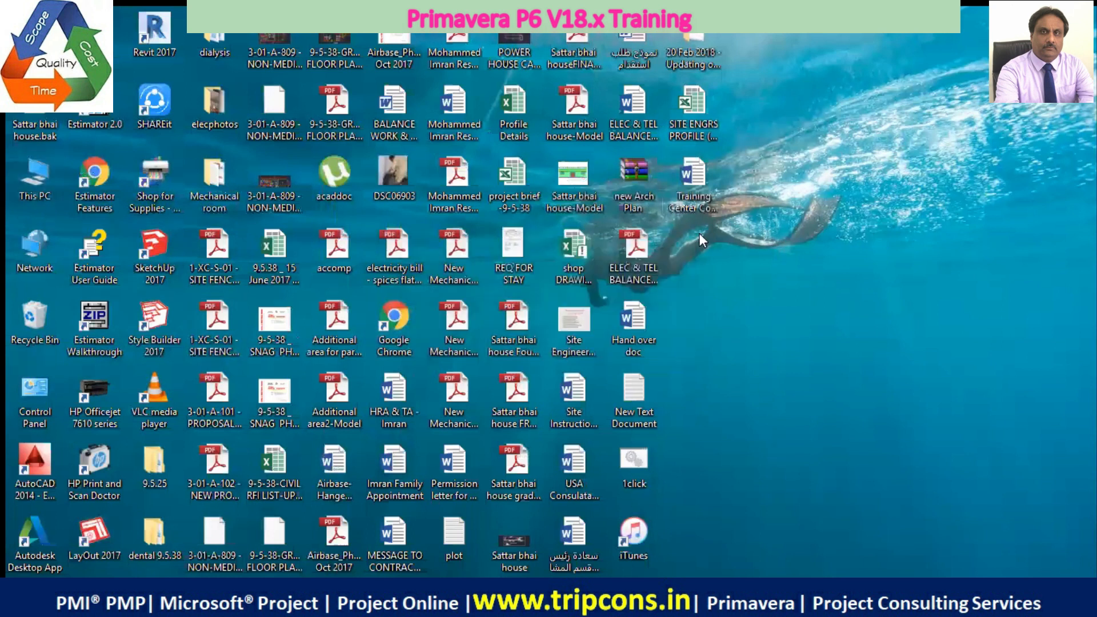
{"action": "key", "text": "super+Pause"}
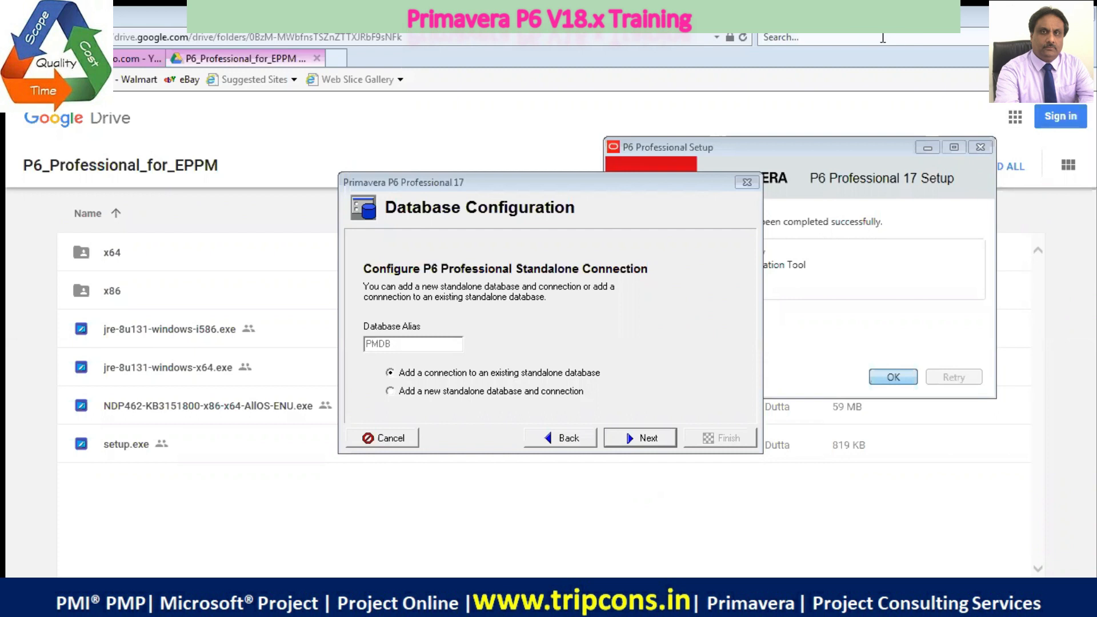
Return to the start of the Database Configuration wizard and choose to create a new database alias
{"action": "left_click", "coordinate": [549, 594]}
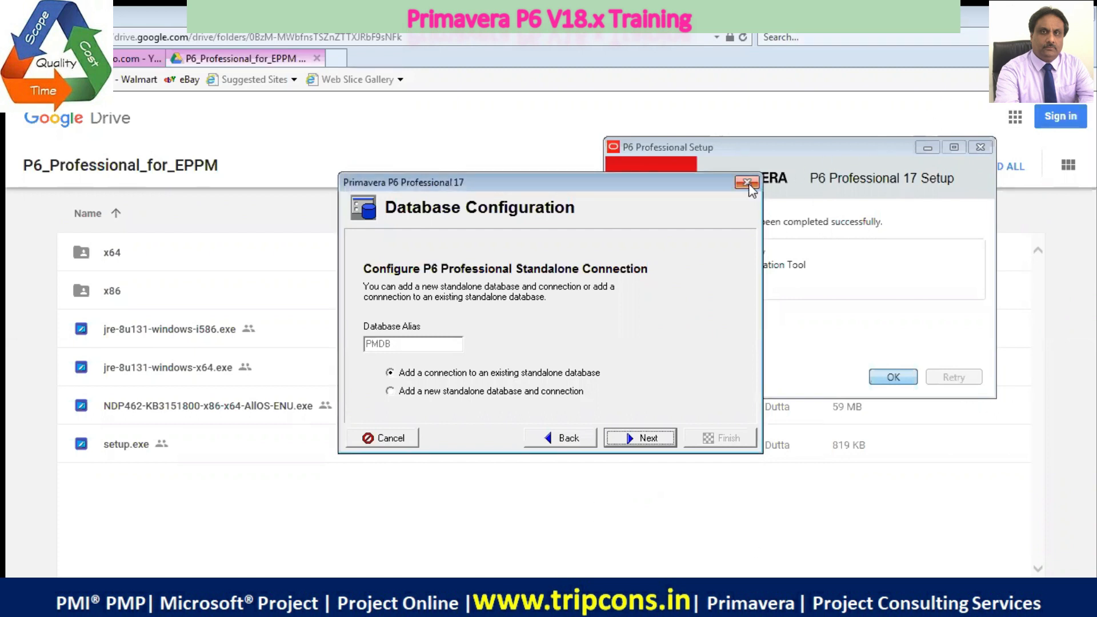
{"action": "left_click", "coordinate": [565, 440]}
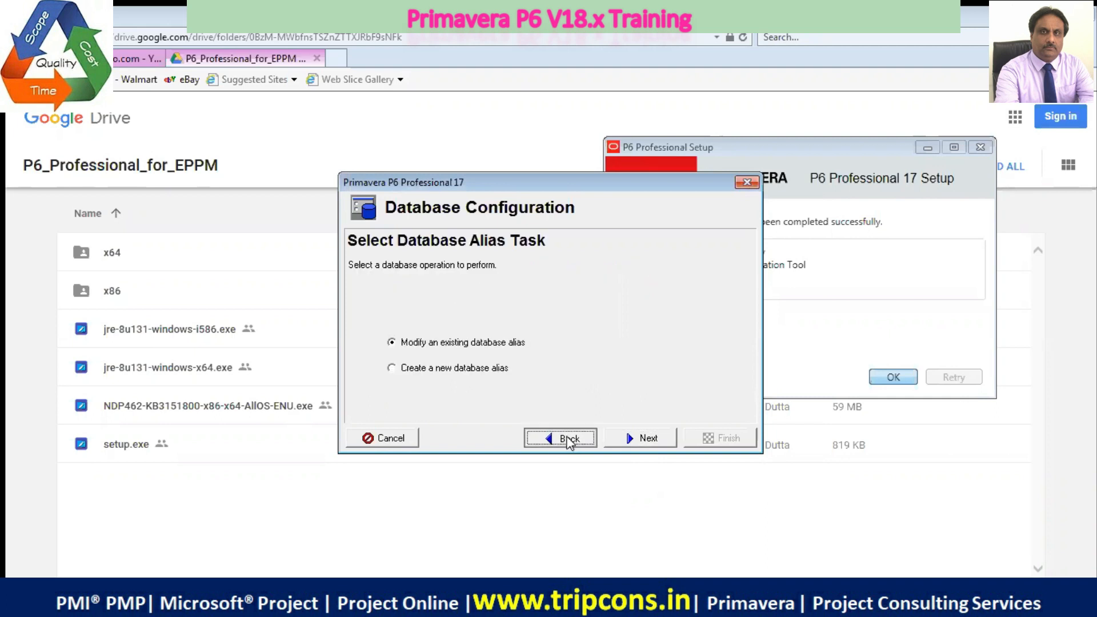
{"action": "left_click", "coordinate": [569, 441]}
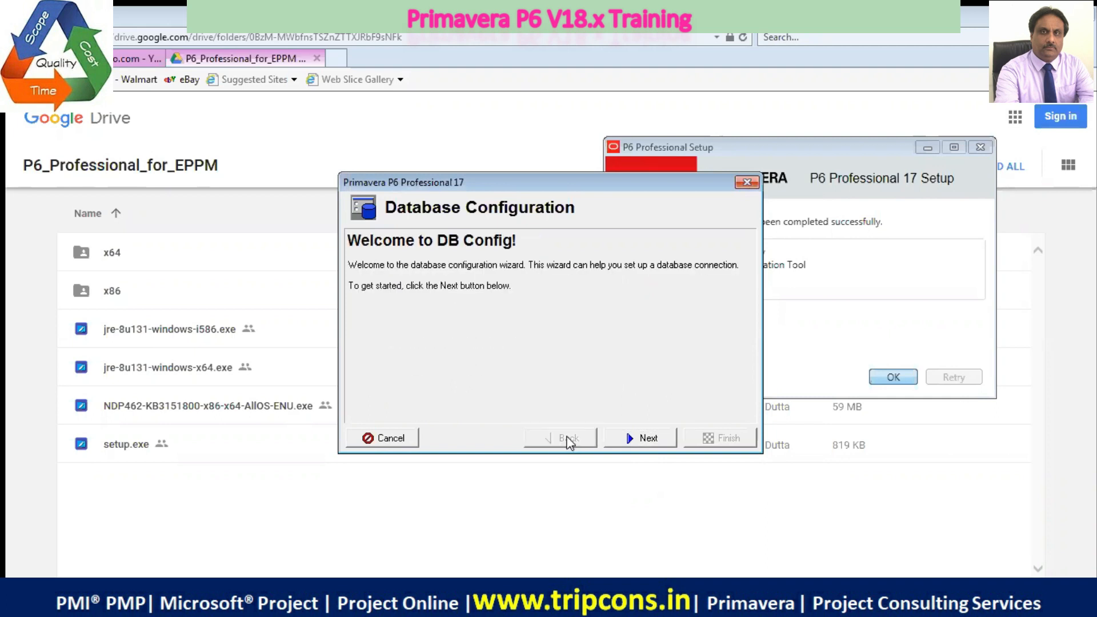
{"action": "left_click", "coordinate": [642, 438]}
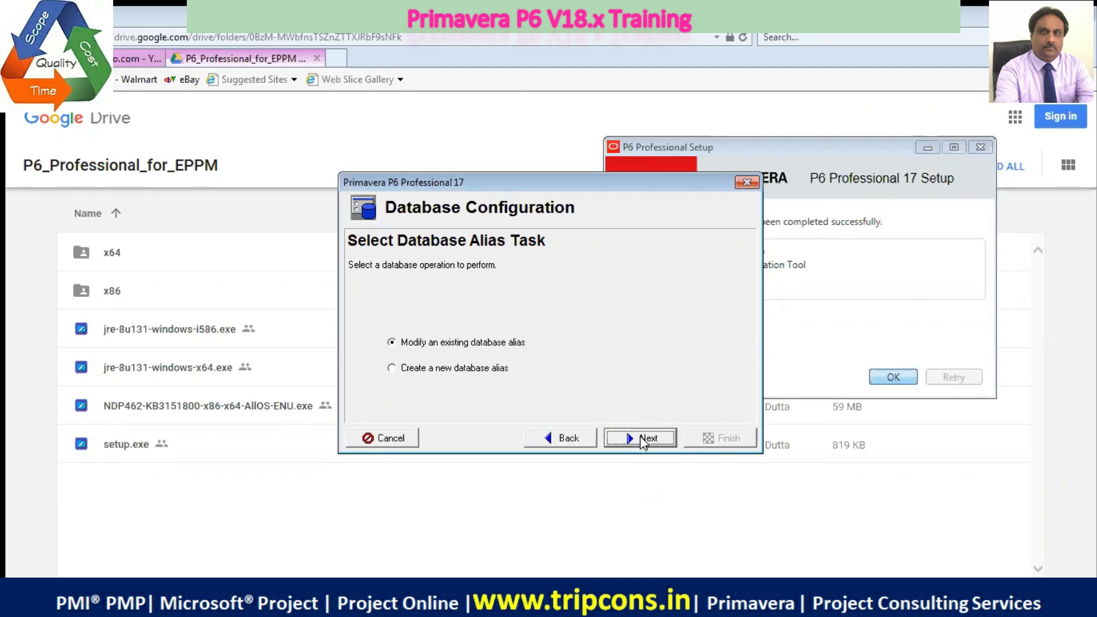
{"action": "left_click", "coordinate": [392, 370]}
{"action": "left_click", "coordinate": [629, 439]}
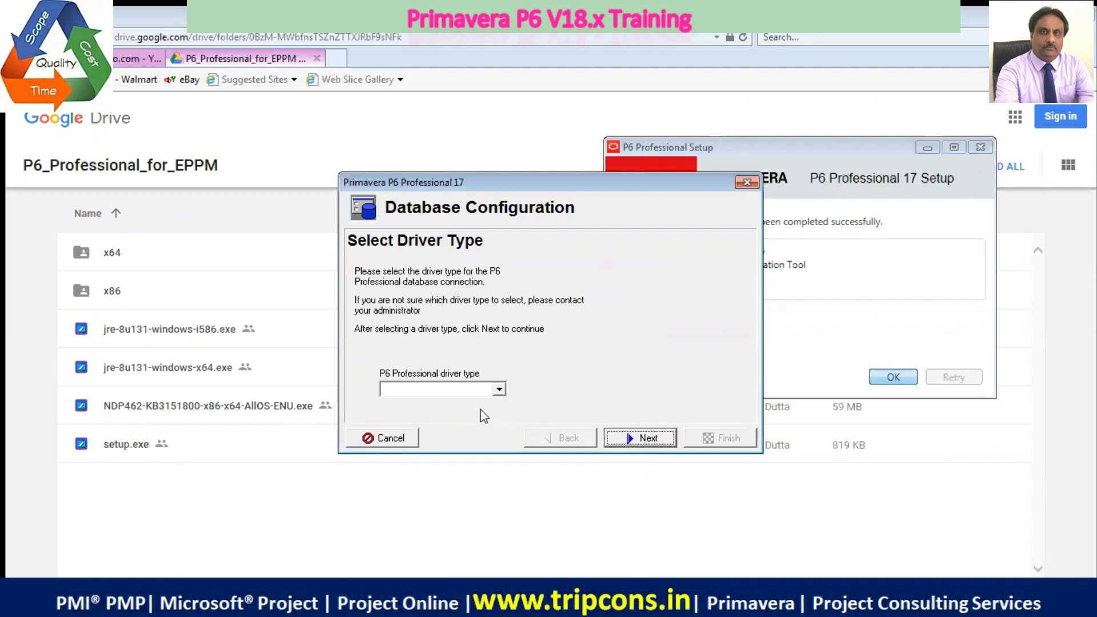
Set the driver type to P6 Pro Standalone (SQLite) and choose to add a new standalone database and connection
{"action": "left_click", "coordinate": [499, 391]}
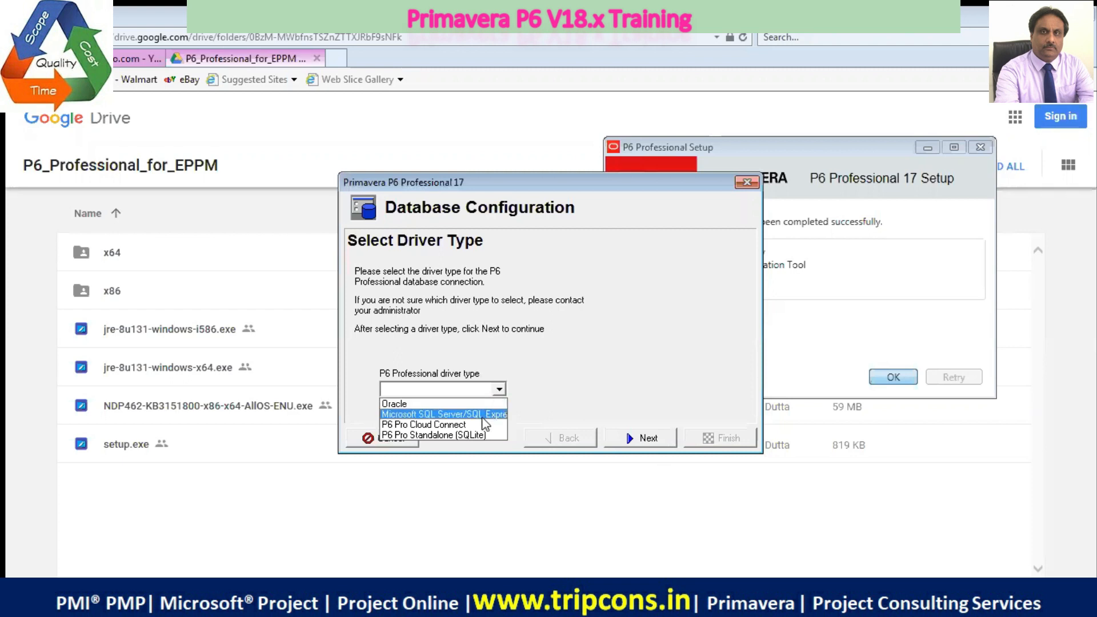
{"action": "left_click", "coordinate": [472, 434]}
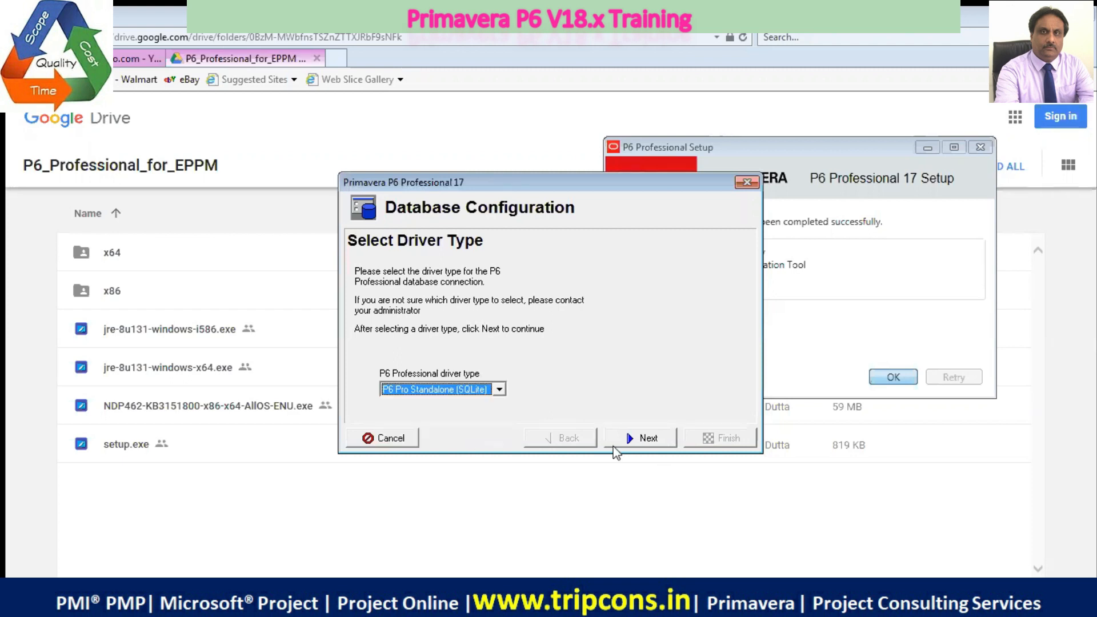
{"action": "left_click", "coordinate": [634, 439]}
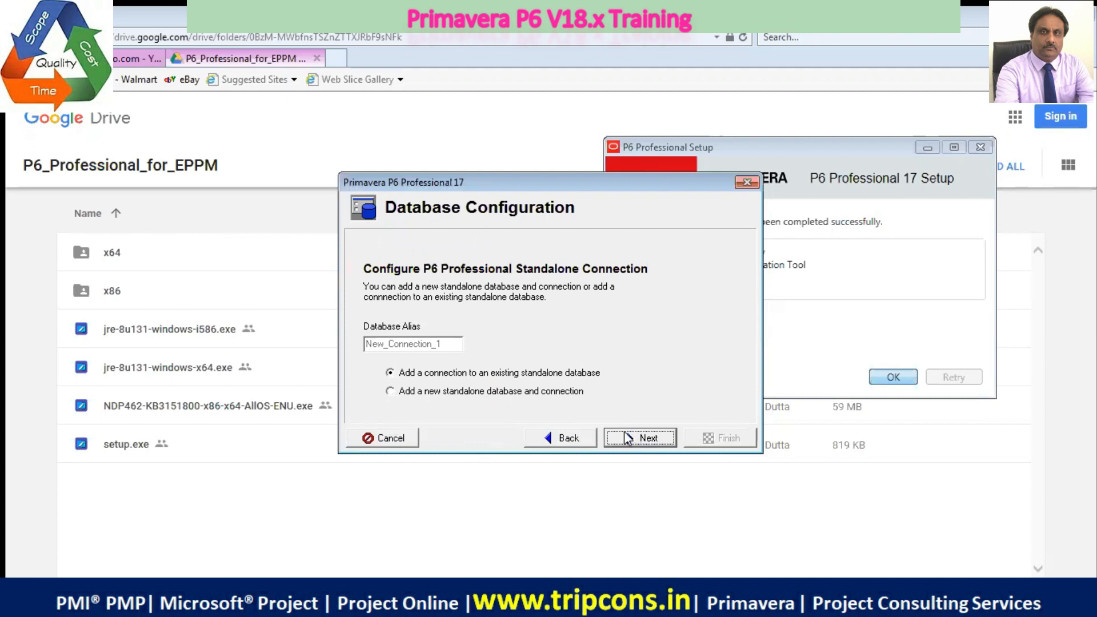
{"action": "left_click", "coordinate": [391, 392]}
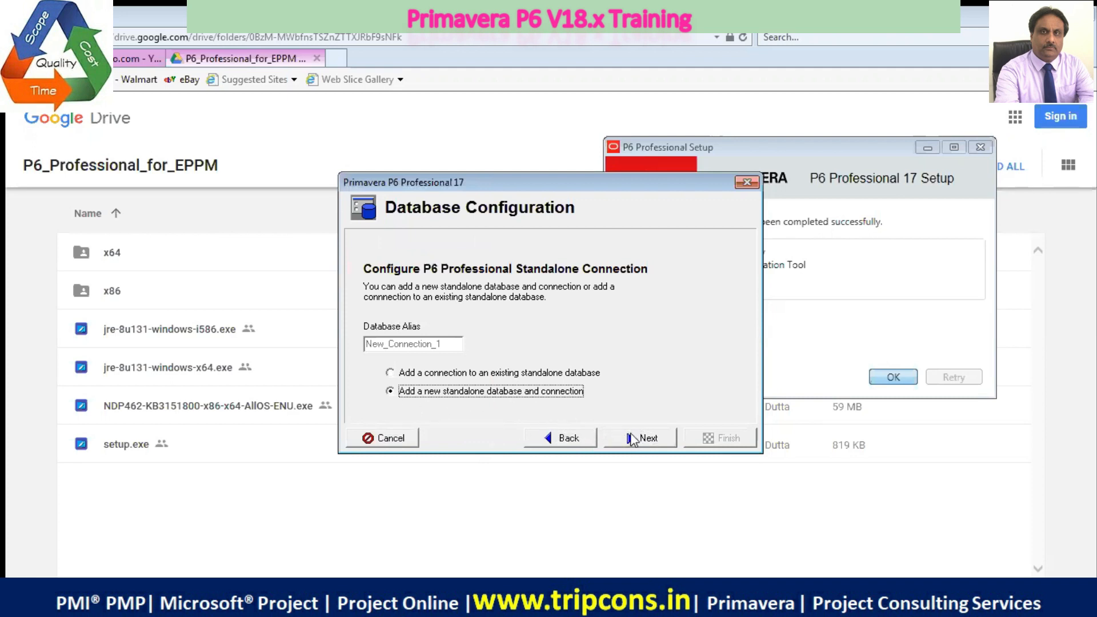
{"action": "left_click", "coordinate": [635, 438]}
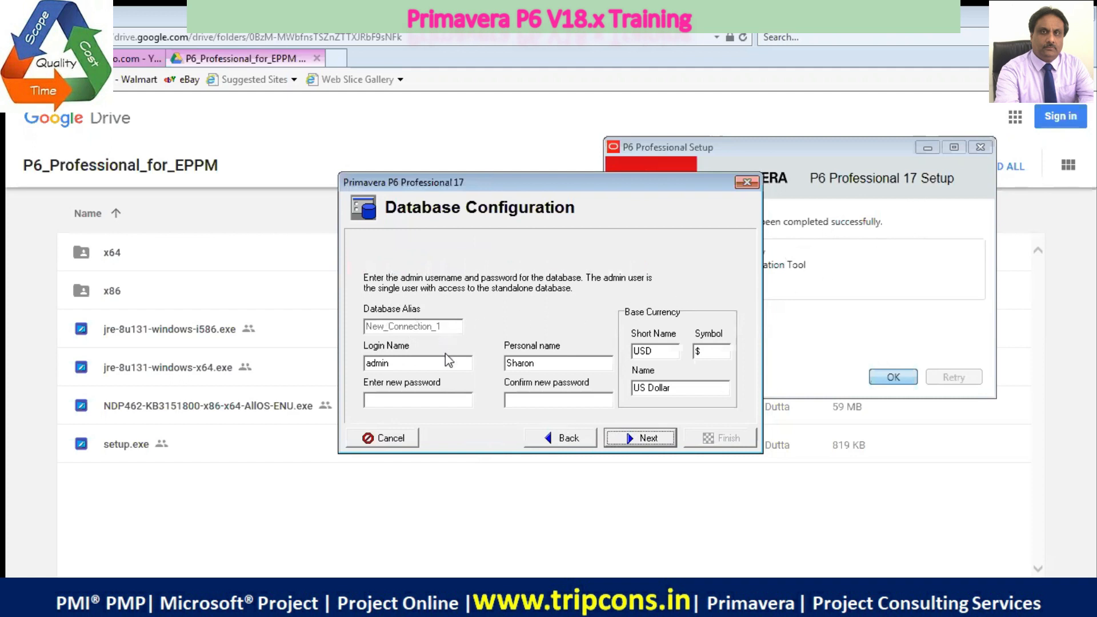
Enter the new password for the admin user of the standalone database
{"action": "left_click", "coordinate": [435, 402]}
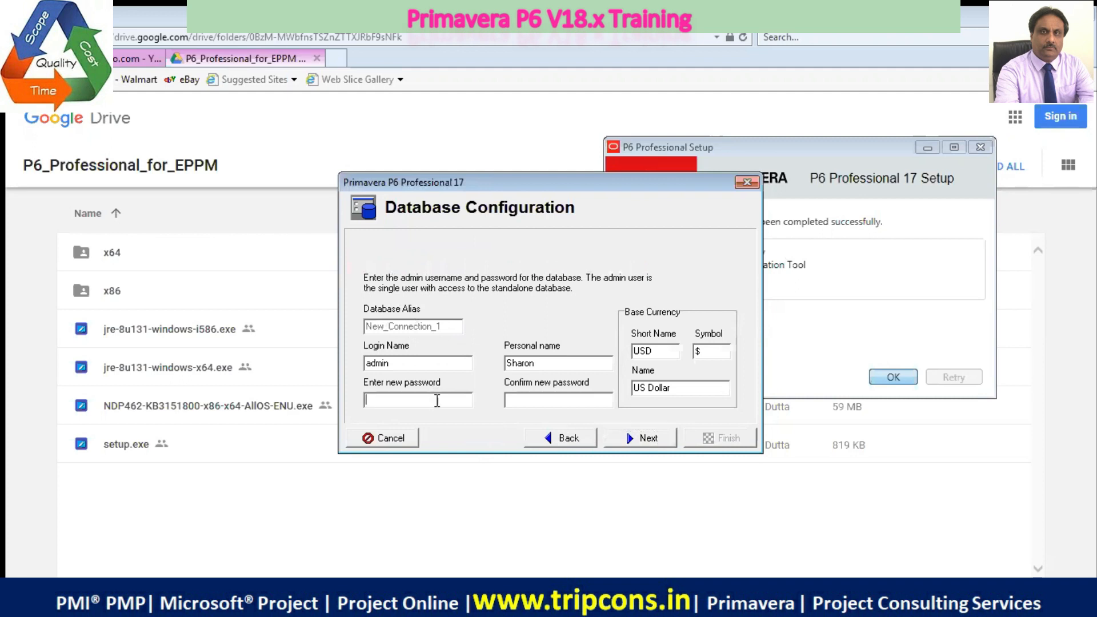
{"action": "type", "text": "admin1****"}
{"action": "left_click_drag", "start_coordinate": [401, 361], "coordinate": [348, 361]}
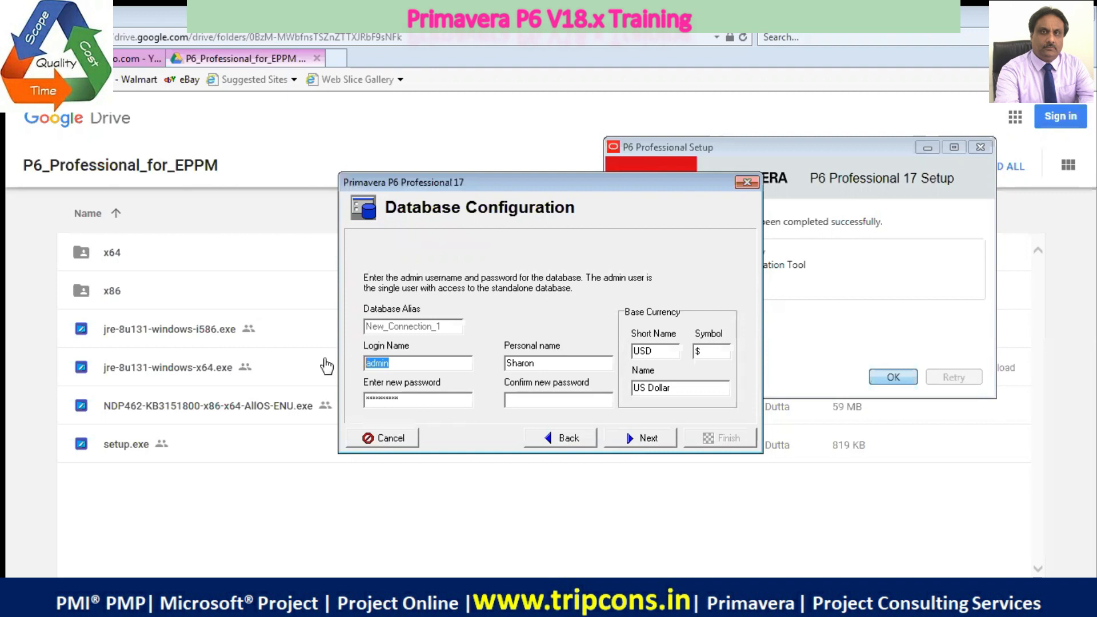
{"action": "type", "text": "mozart"}
{"action": "key", "text": "BackSpace"}
{"action": "key", "text": "BackSpace"}
{"action": "key", "text": "BackSpace"}
{"action": "key", "text": "BackSpace"}
{"action": "key", "text": "BackSpace"}
{"action": "key", "text": "BackSpace"}
{"action": "type", "text": "admin"}
Replace the personal name with the user's own name, confirm the new password, and continue to the database file page
{"action": "left_click_drag", "start_coordinate": [542, 364], "coordinate": [469, 374]}
{"action": "type", "text": "Mozart"}
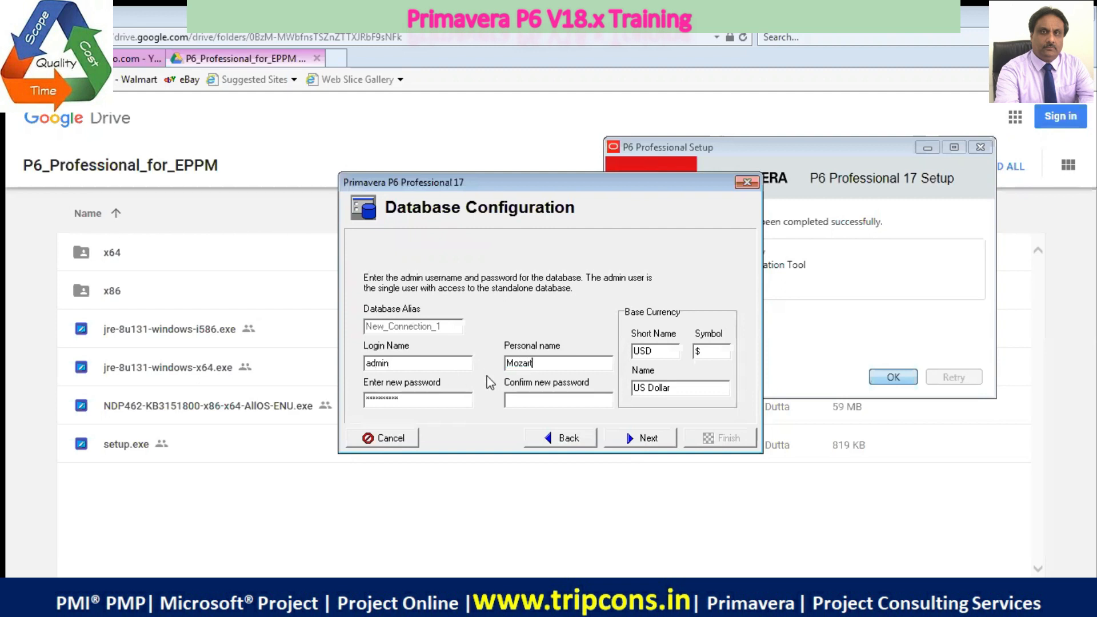
{"action": "left_click", "coordinate": [525, 398]}
{"action": "type", "text": "**********"}
{"action": "left_click", "coordinate": [648, 443]}
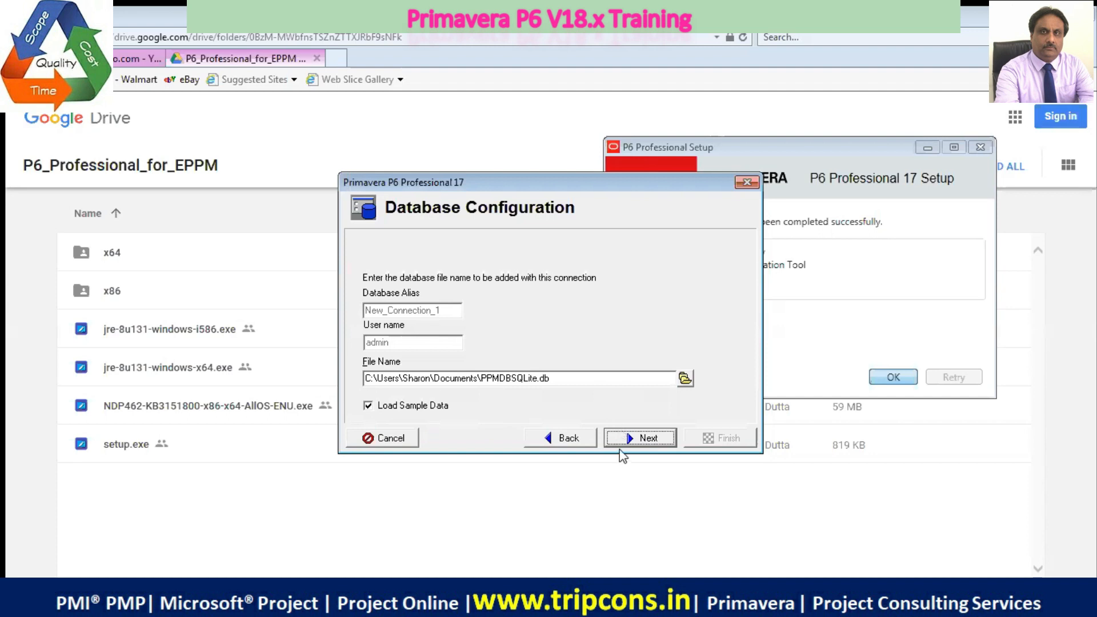
Browse for the database file's save location and open the OS (C:) drive
{"action": "left_click", "coordinate": [685, 380]}
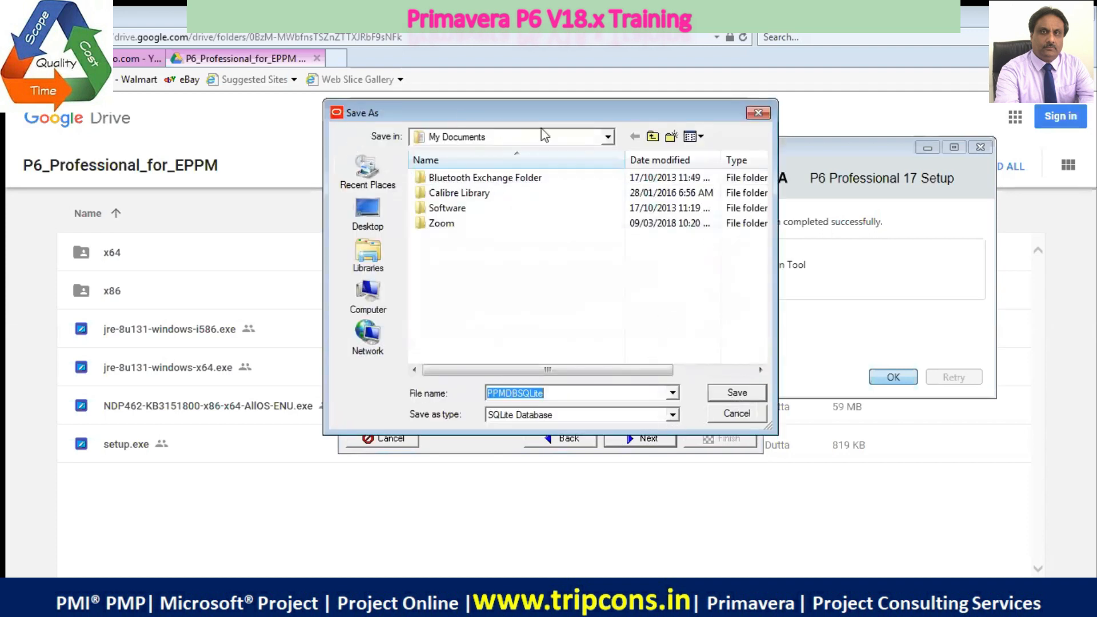
{"action": "left_click", "coordinate": [757, 114]}
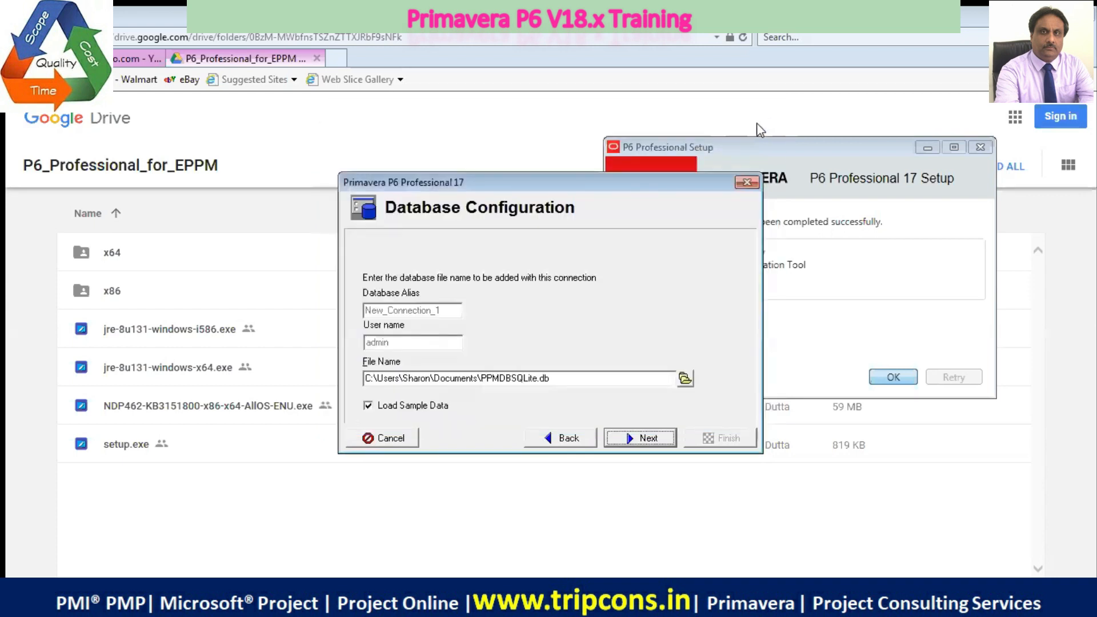
{"action": "left_click", "coordinate": [685, 380]}
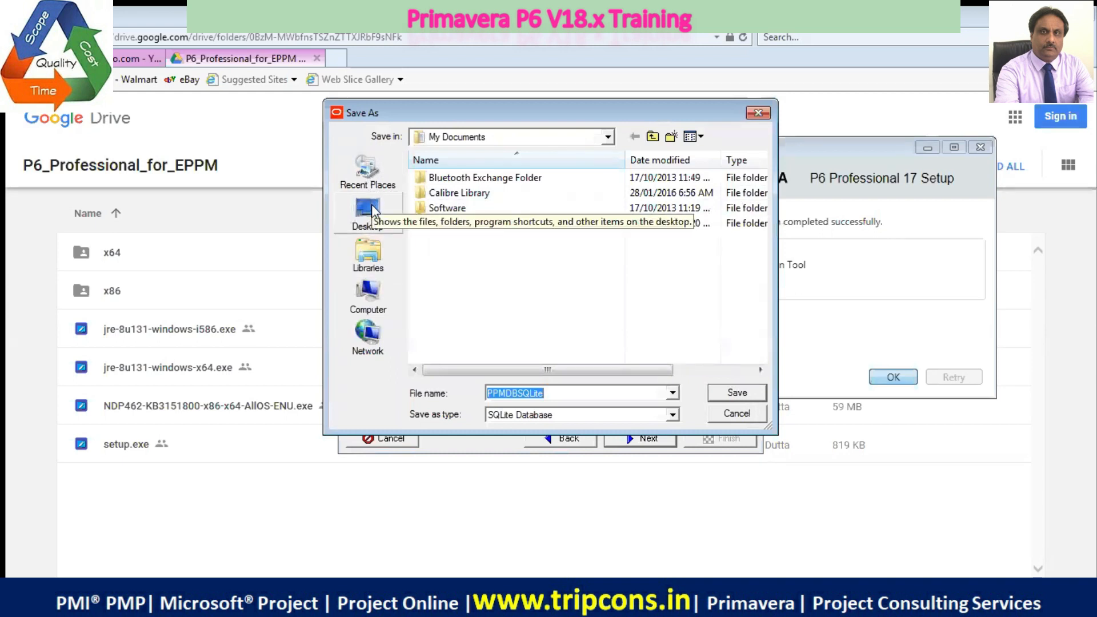
{"action": "left_click", "coordinate": [367, 288]}
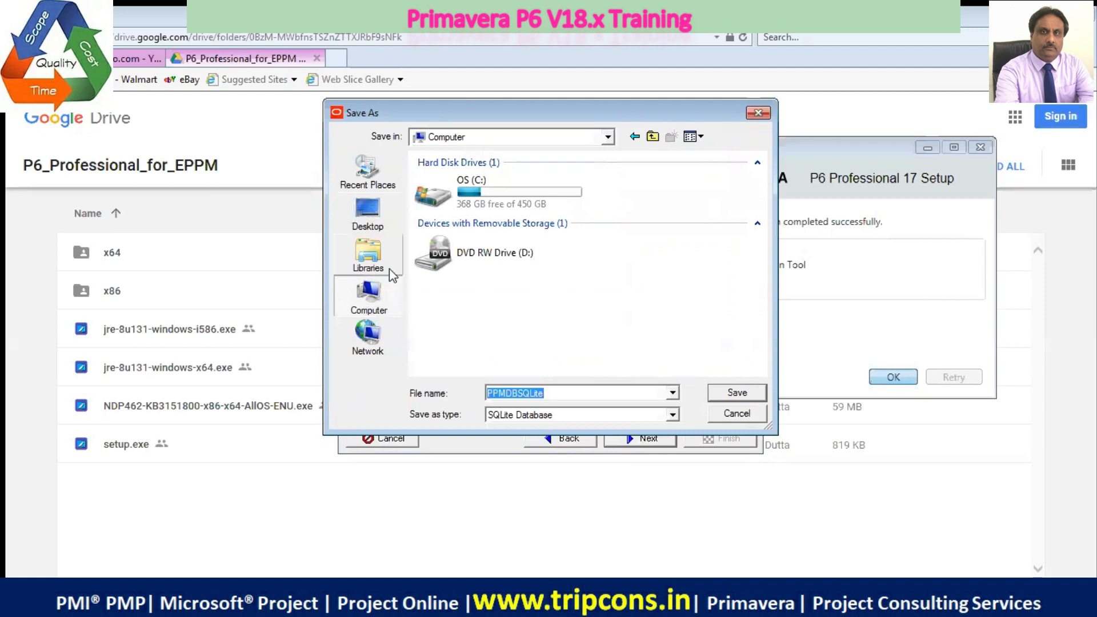
{"action": "left_click", "coordinate": [439, 206]}
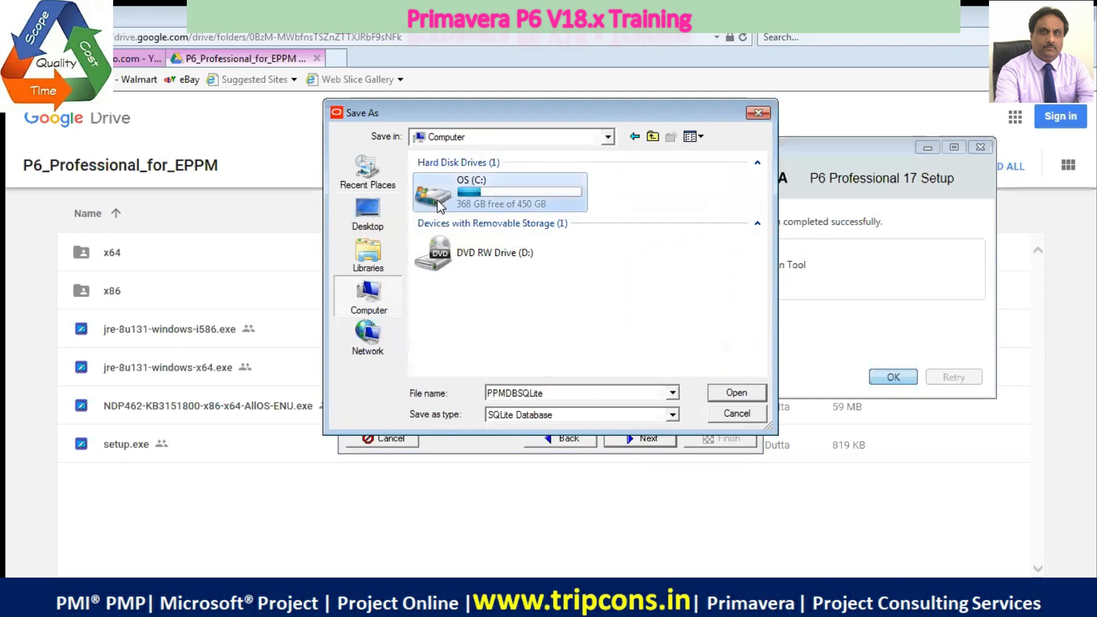
{"action": "double_click", "coordinate": [440, 204]}
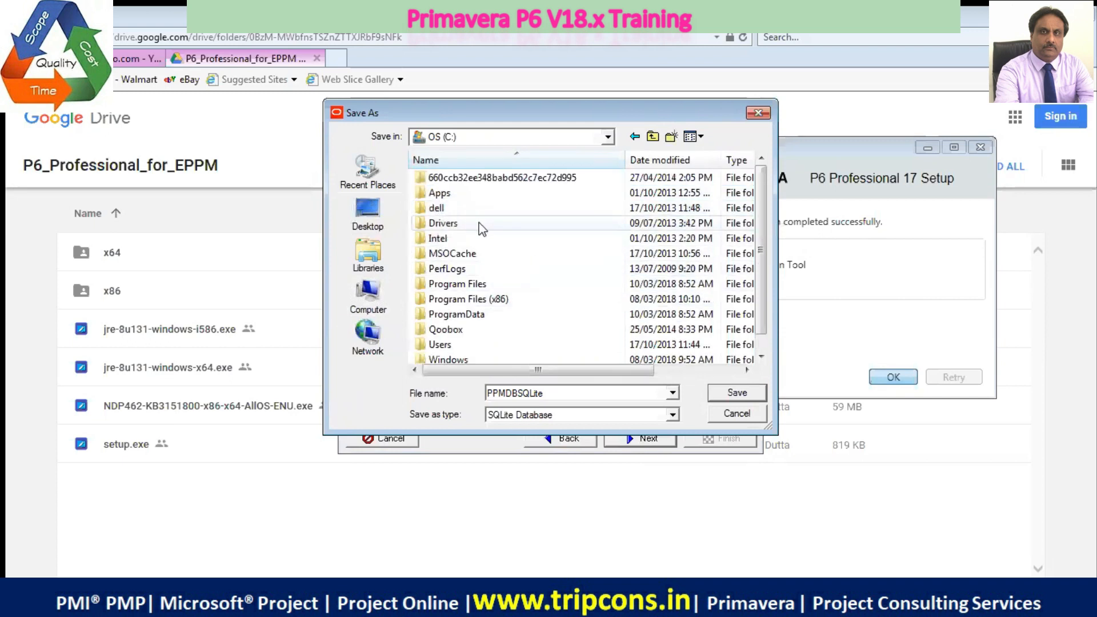
Create a folder named WORK AREA on the OS (C:) drive and open it
{"action": "scroll", "coordinate": [482, 229], "scroll_direction": "down", "scroll_amount": 1}
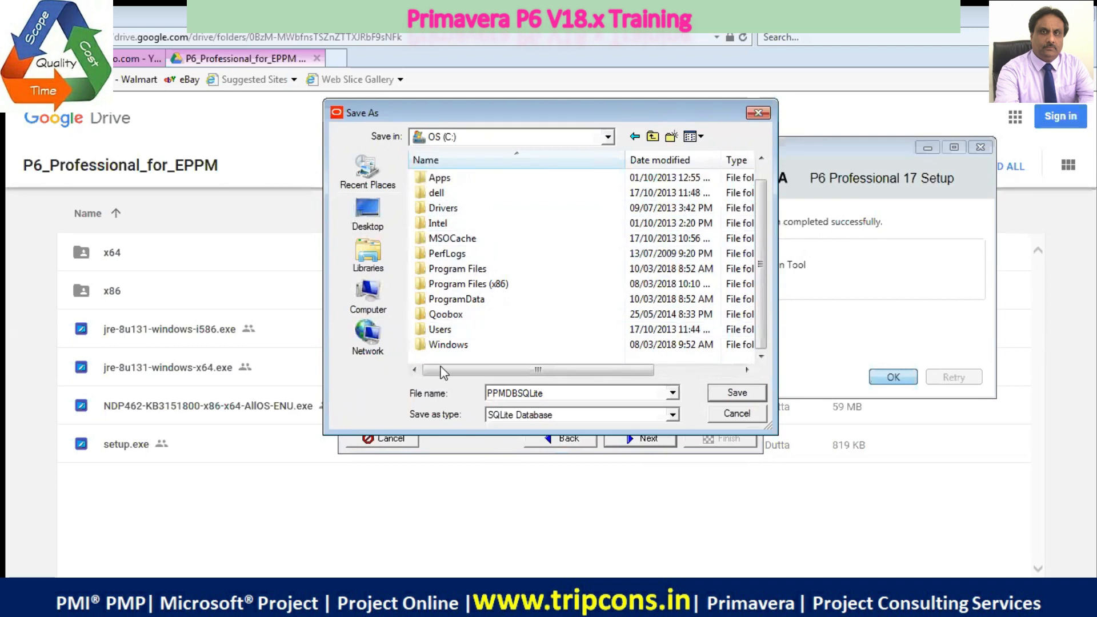
{"action": "scroll", "coordinate": [439, 350], "scroll_direction": "up", "scroll_amount": 1}
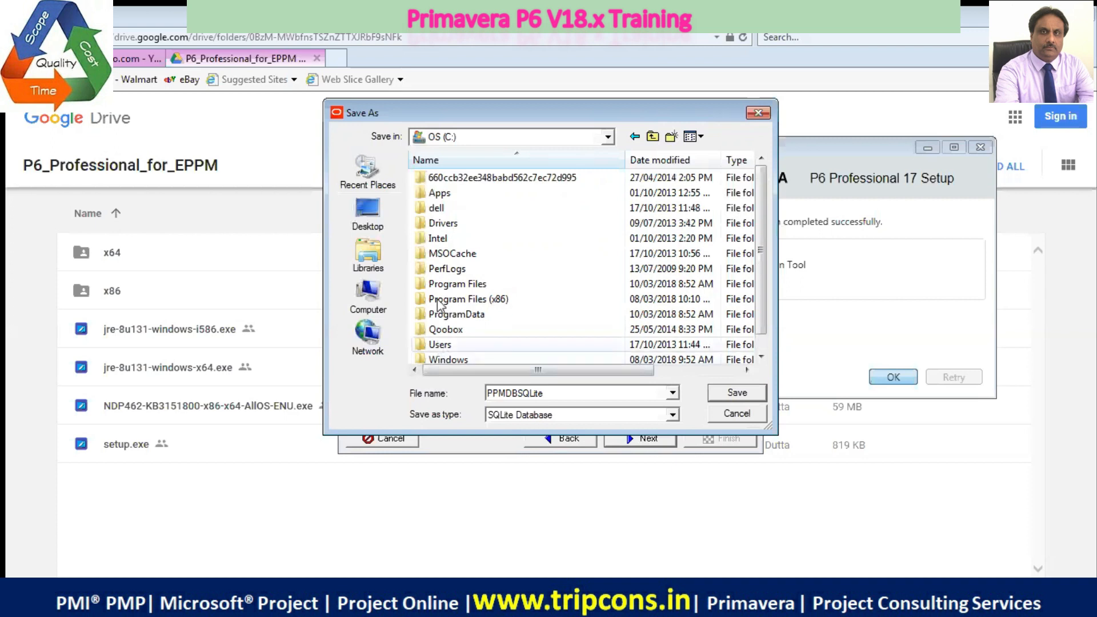
{"action": "scroll", "coordinate": [565, 303], "scroll_direction": "down", "scroll_amount": 1}
{"action": "scroll", "coordinate": [559, 295], "scroll_direction": "up", "scroll_amount": 1}
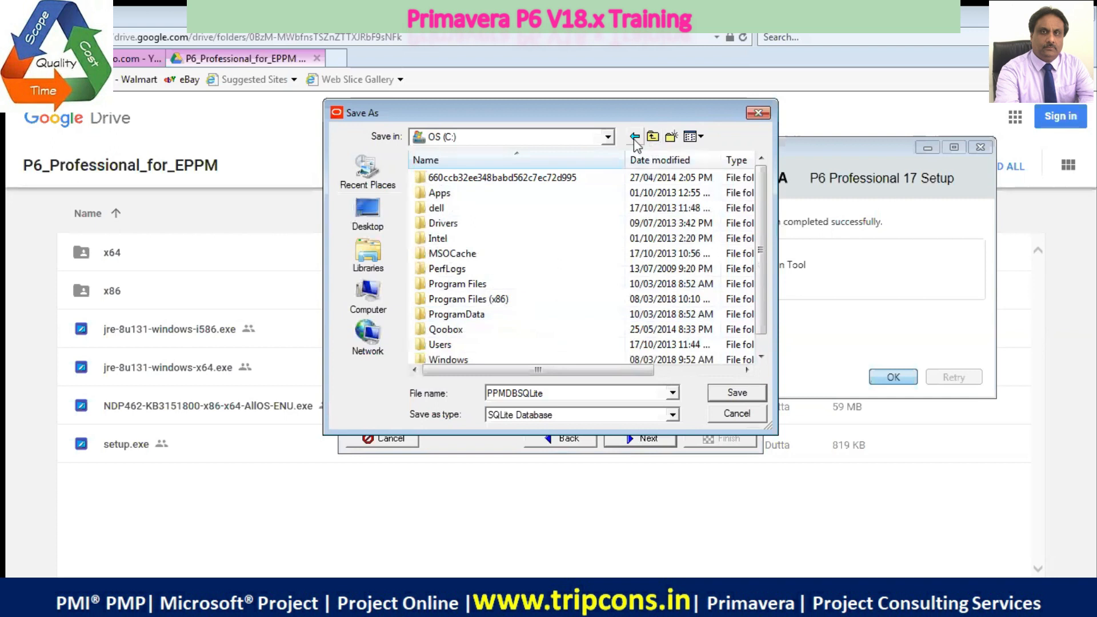
{"action": "left_click", "coordinate": [672, 138]}
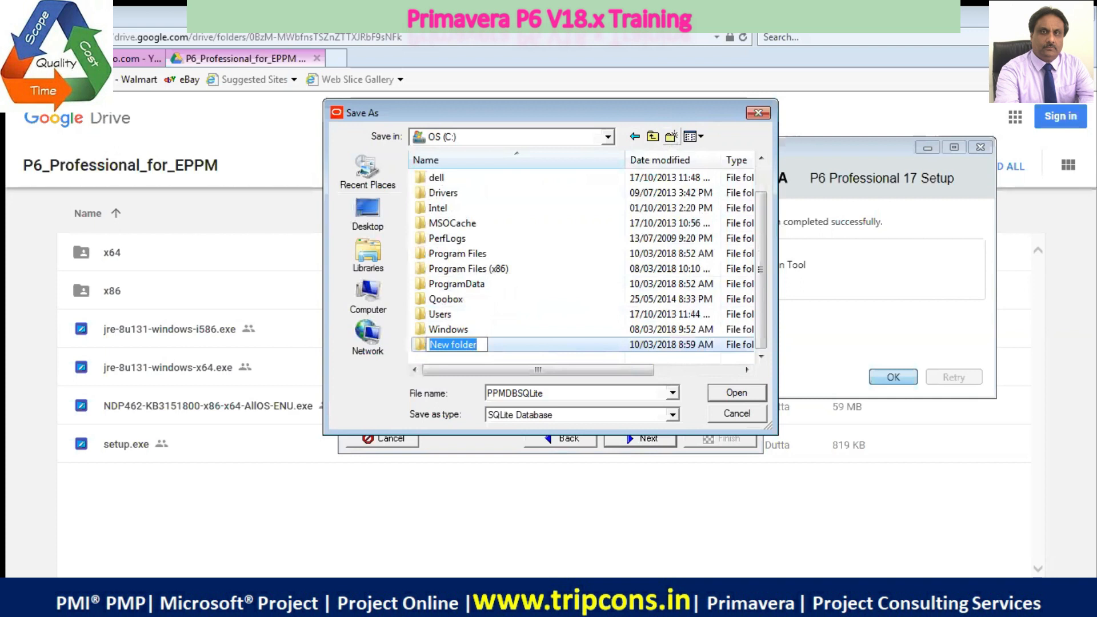
{"action": "key", "text": "BackSpace"}
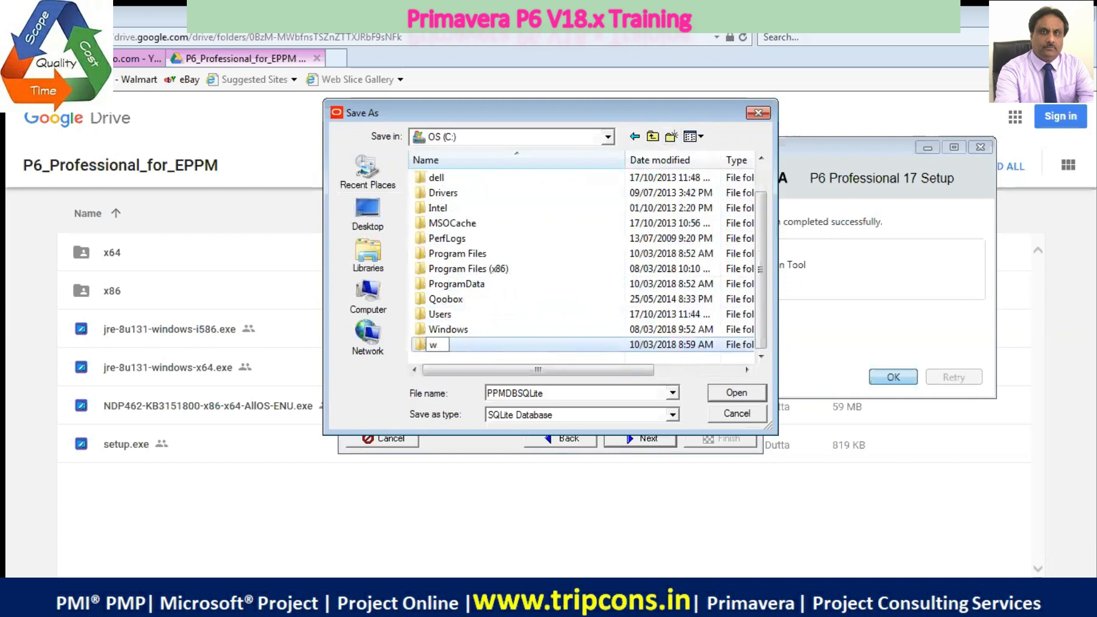
{"action": "key", "text": "Caps_Lock"}
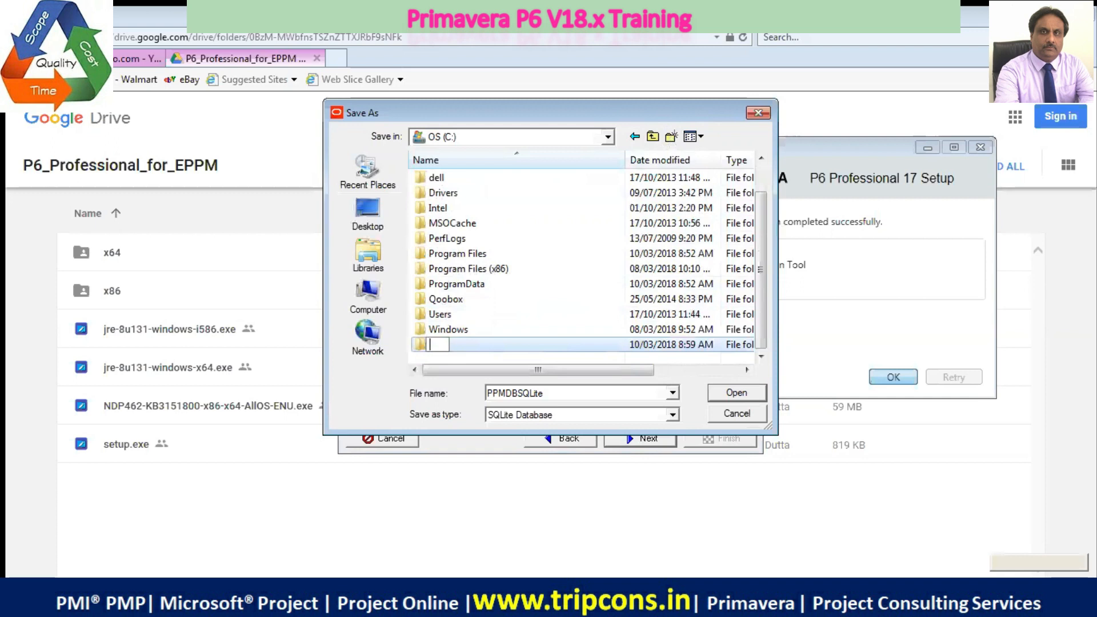
{"action": "type", "text": "WORK AREA"}
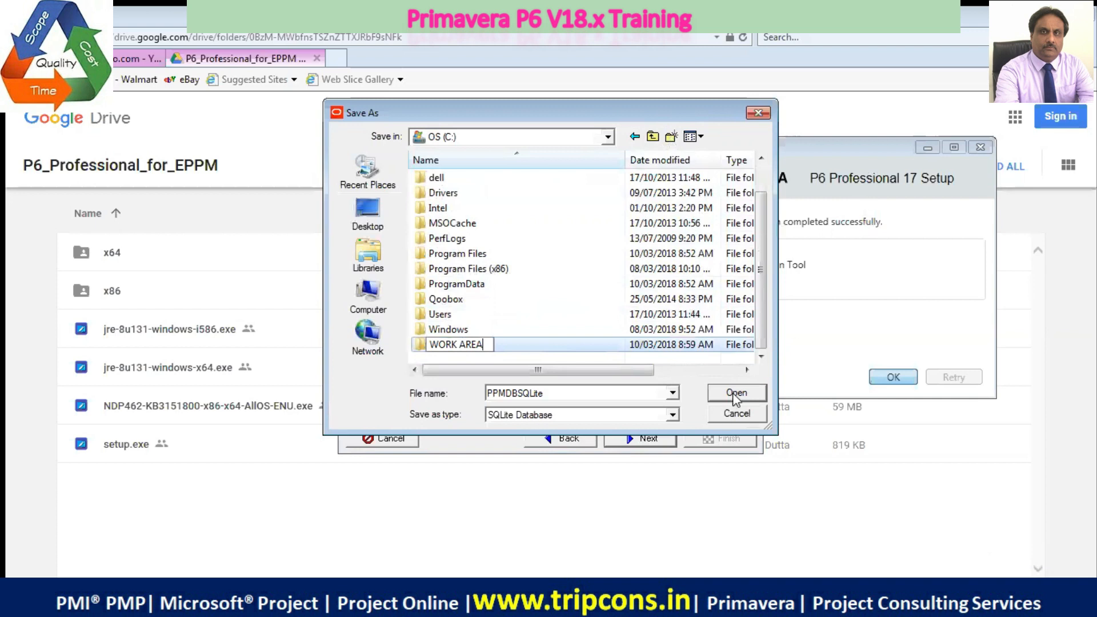
{"action": "key", "text": "Return"}
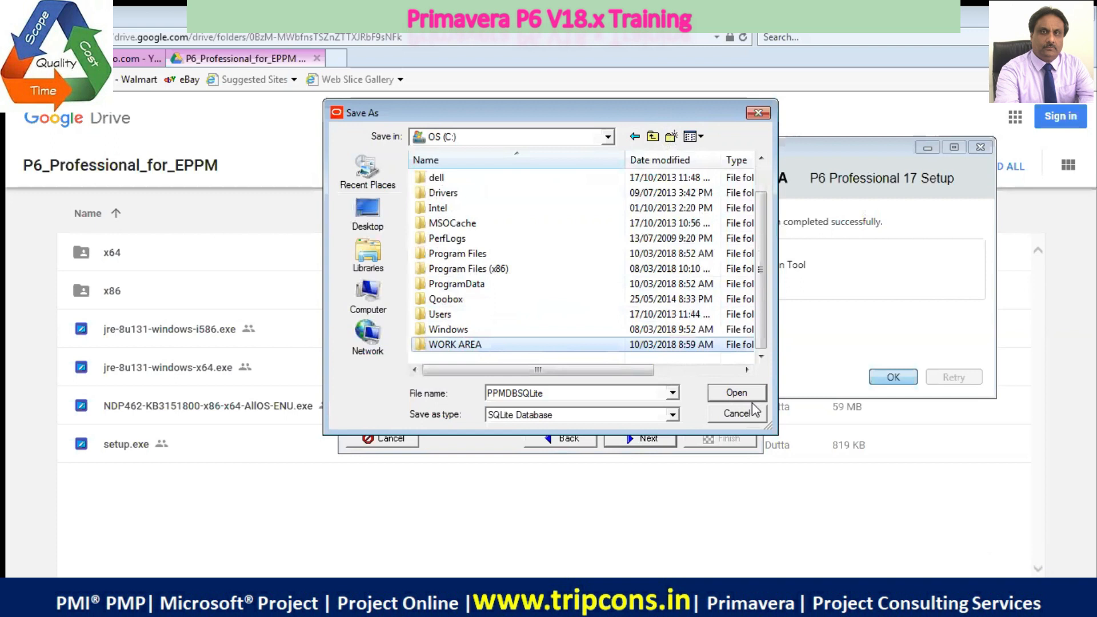
{"action": "key", "text": "Return"}
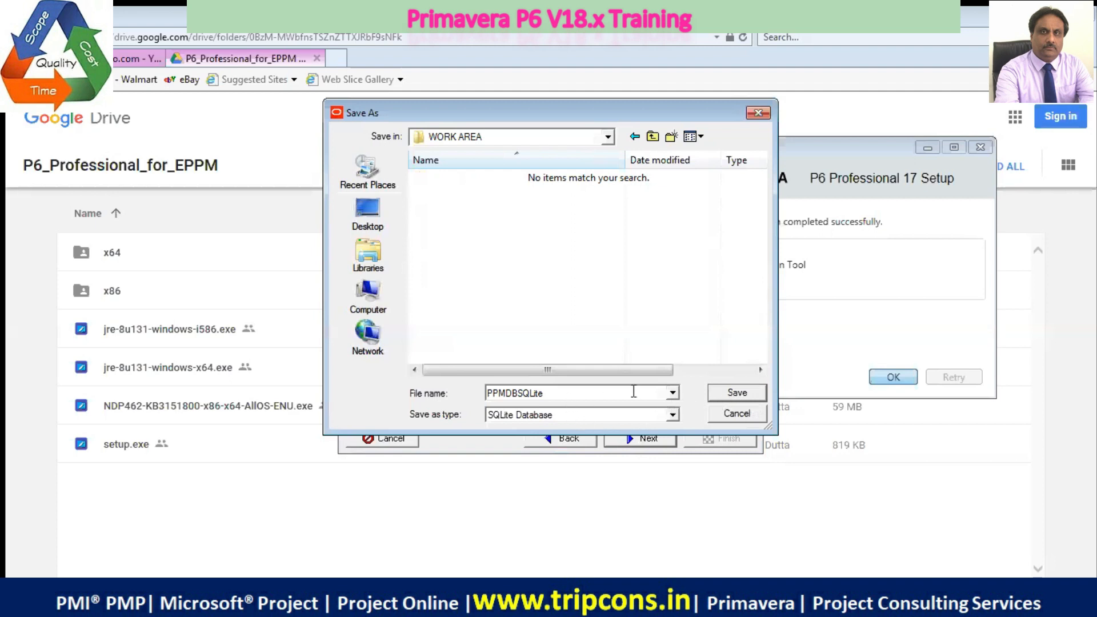
Create a folder named P6 DATABASE inside WORK AREA and open it as the database file's save location
{"action": "left_click", "coordinate": [671, 139]}
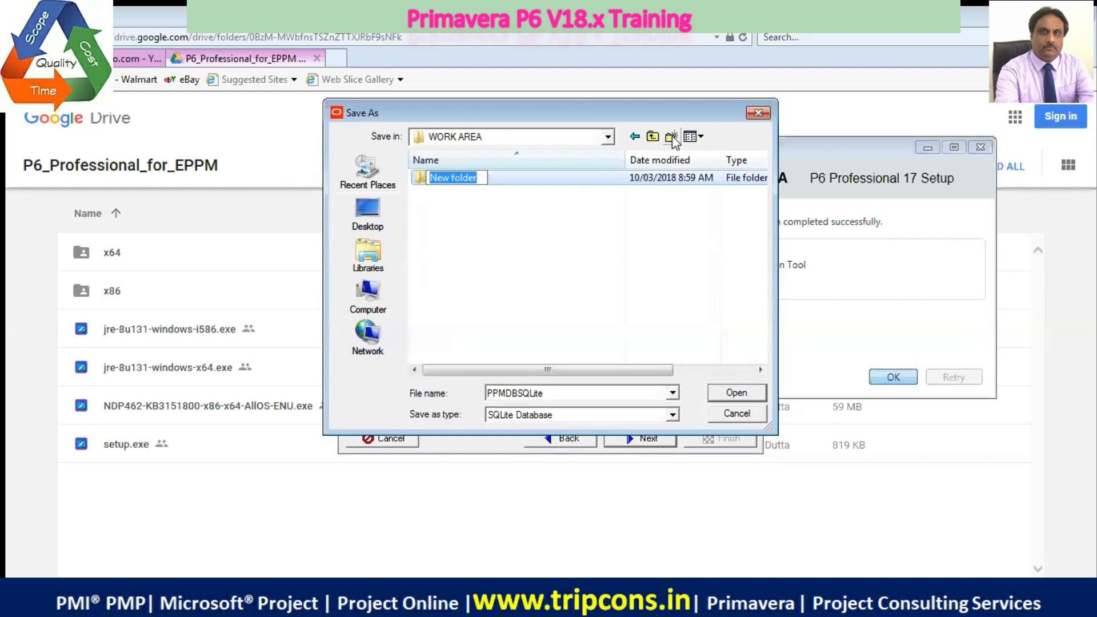
{"action": "type", "text": "P6 "}
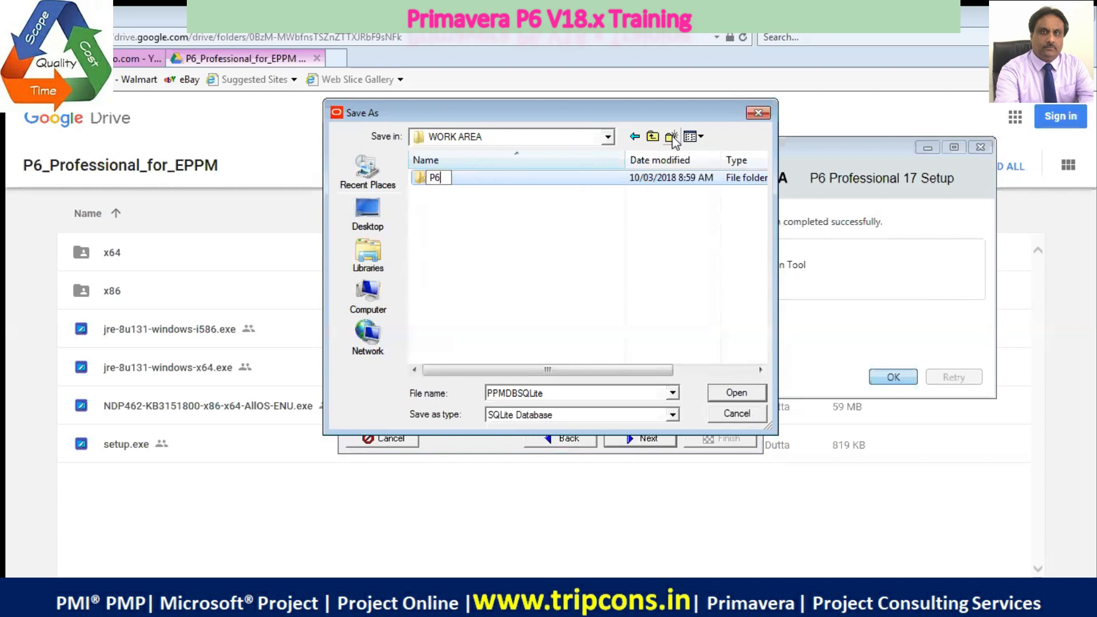
{"action": "type", "text": "DATA"}
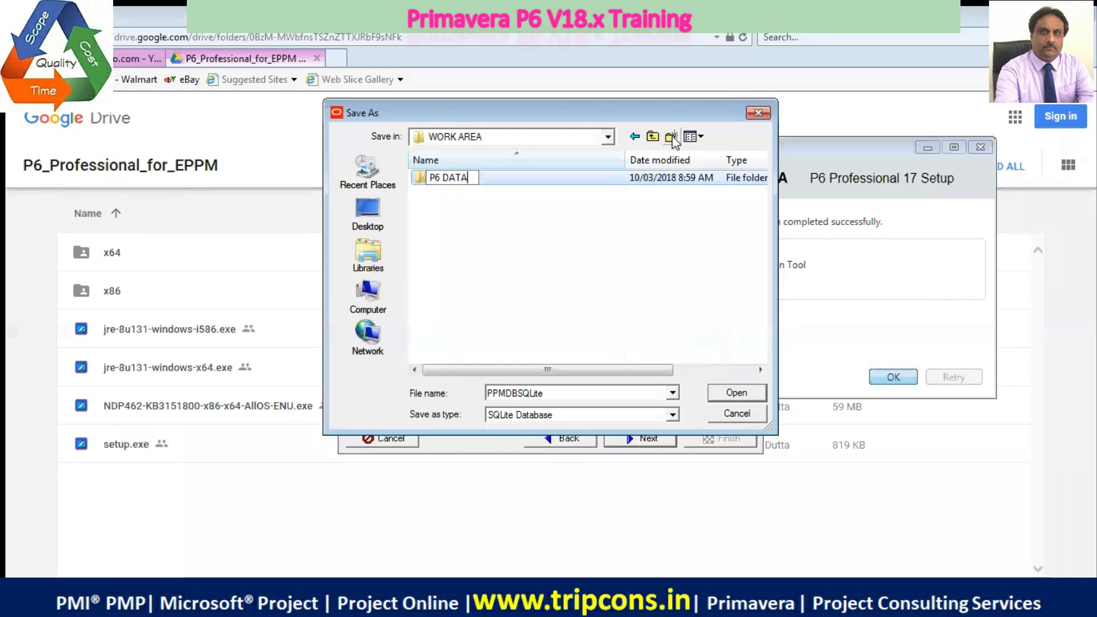
{"action": "type", "text": "BASE"}
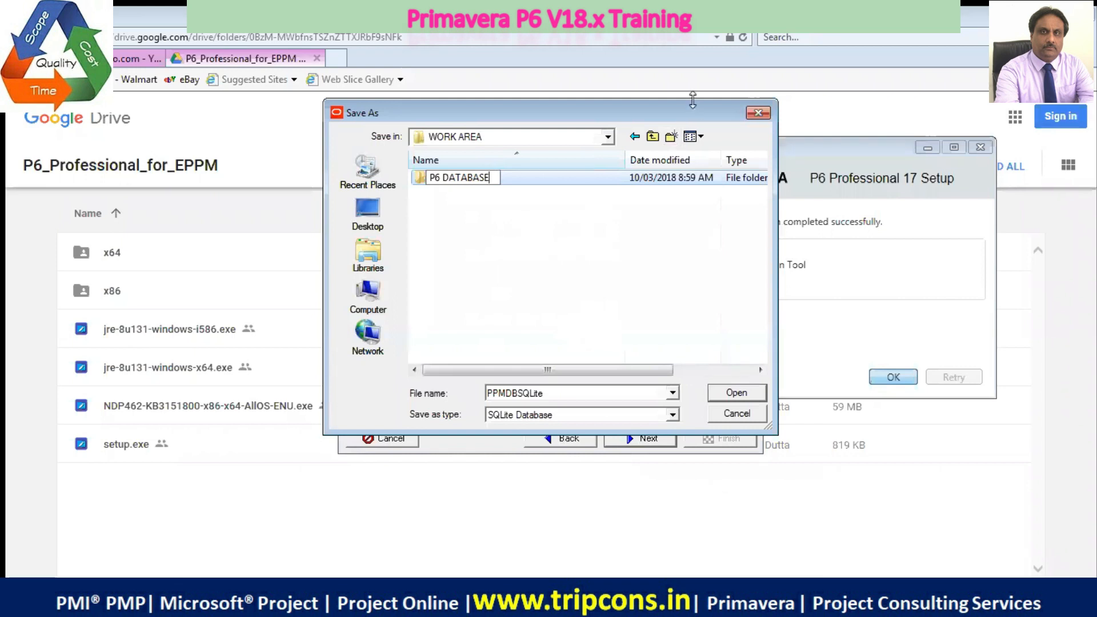
{"action": "key", "text": "Return"}
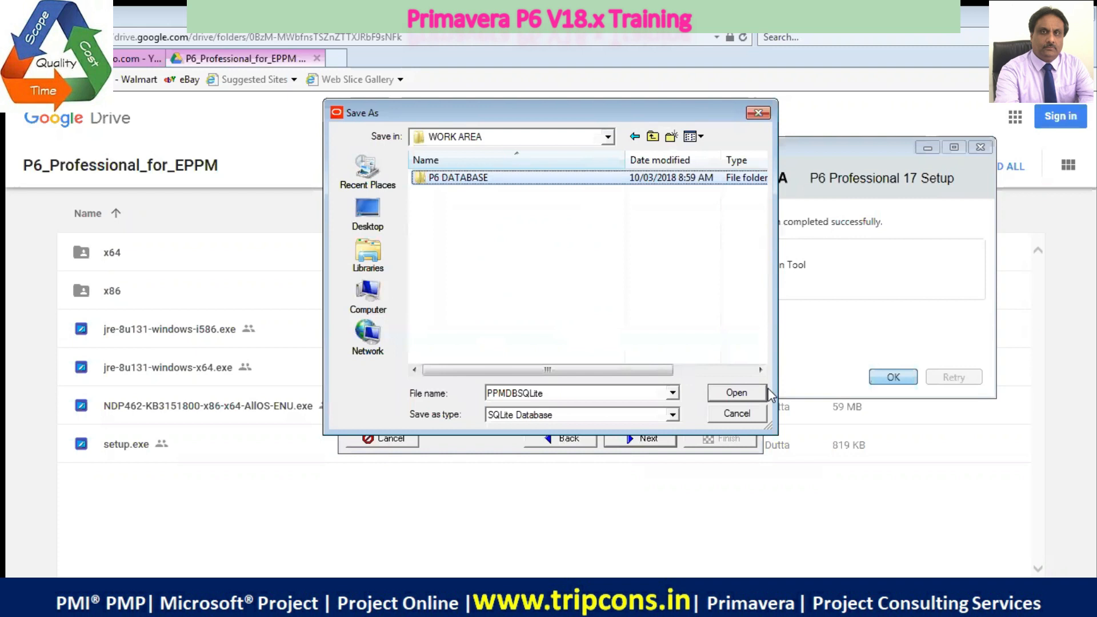
{"action": "left_click", "coordinate": [768, 392]}
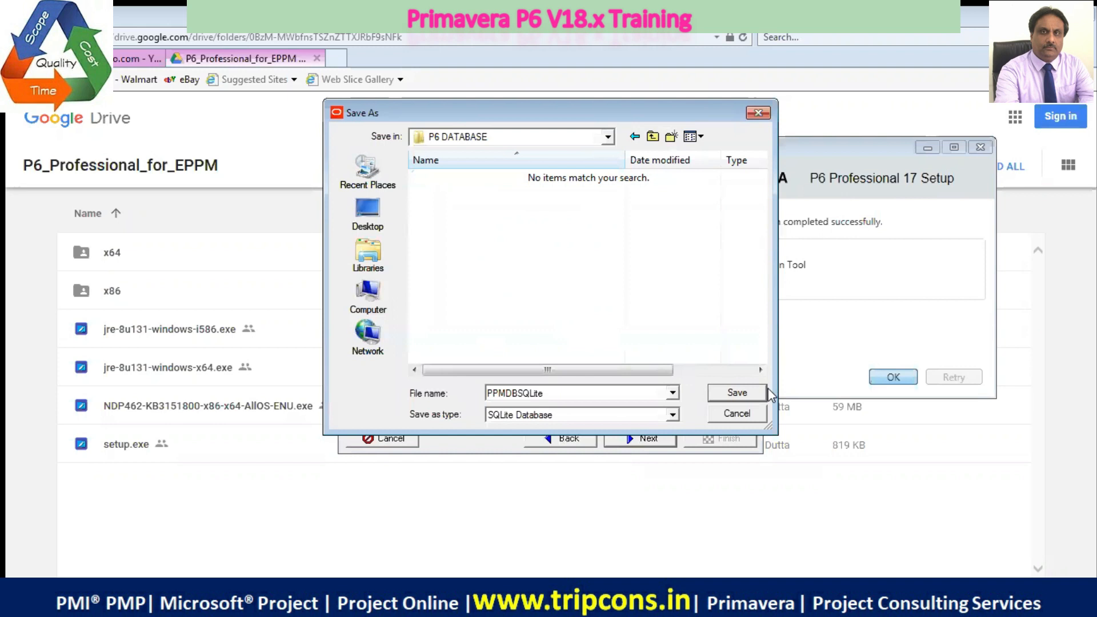
Save the database file as PPMDBSQLite in the P6 DATABASE folder and complete the database configuration with sample data
{"action": "left_click", "coordinate": [736, 393]}
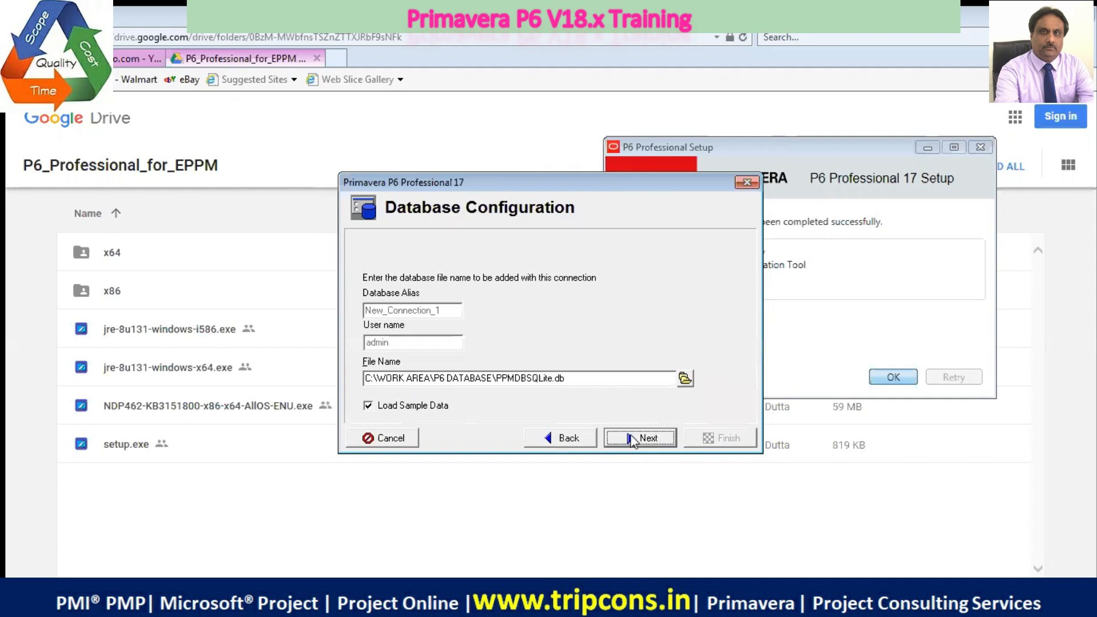
{"action": "left_click", "coordinate": [634, 439]}
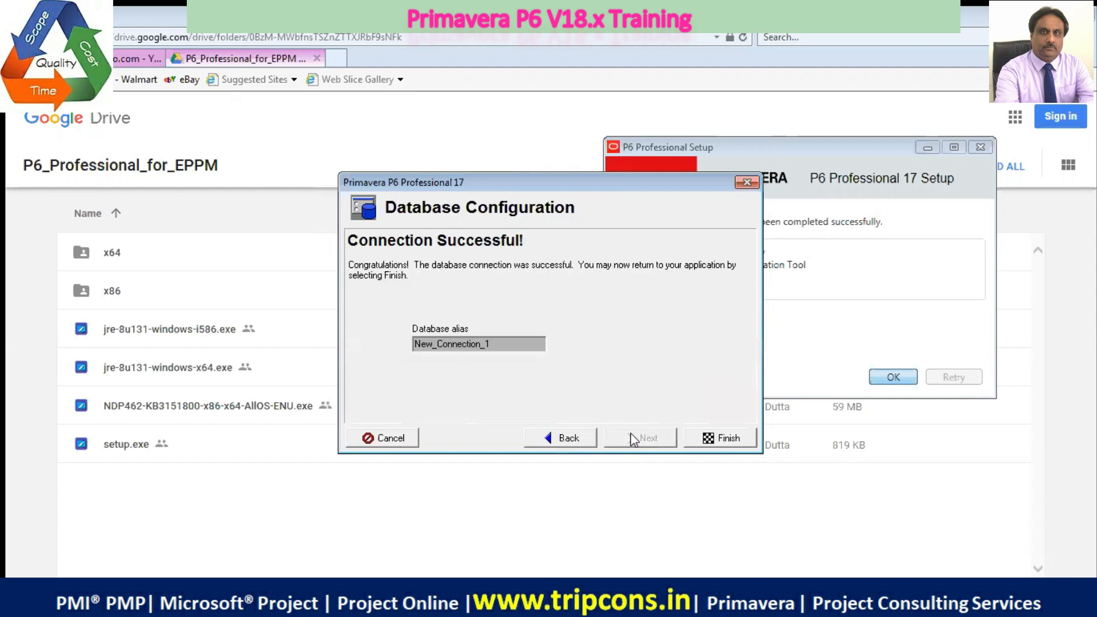
{"action": "left_click", "coordinate": [720, 441]}
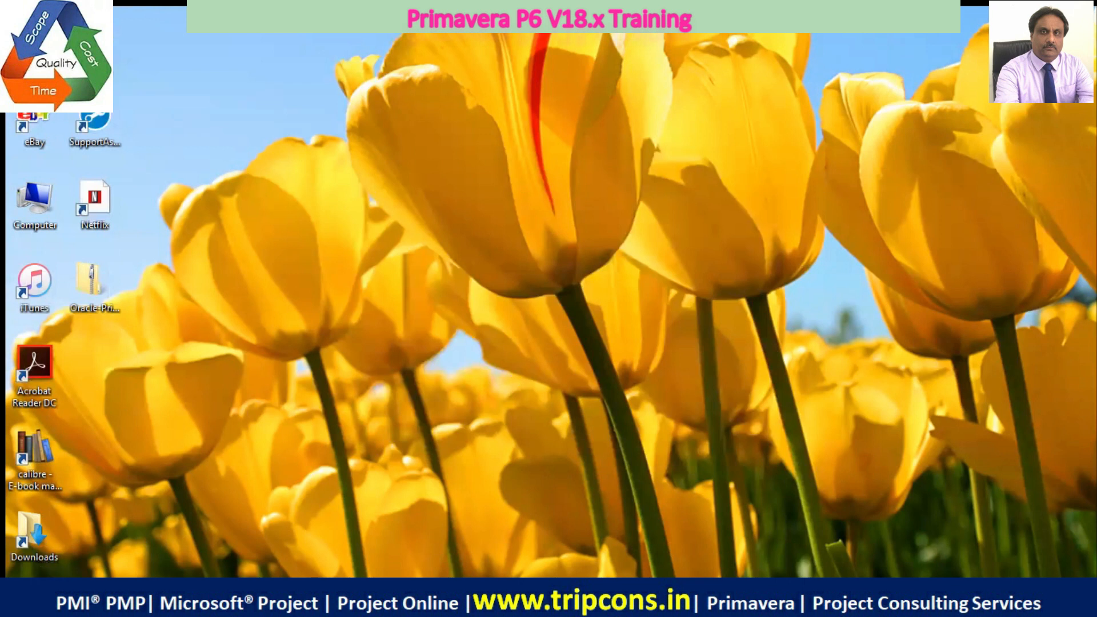
{"action": "double_click", "coordinate": [29, 535]}
{"action": "left_click", "coordinate": [939, 49]}
Pin P6 Professional 17 (x64) to the taskbar
{"action": "left_click", "coordinate": [28, 572]}
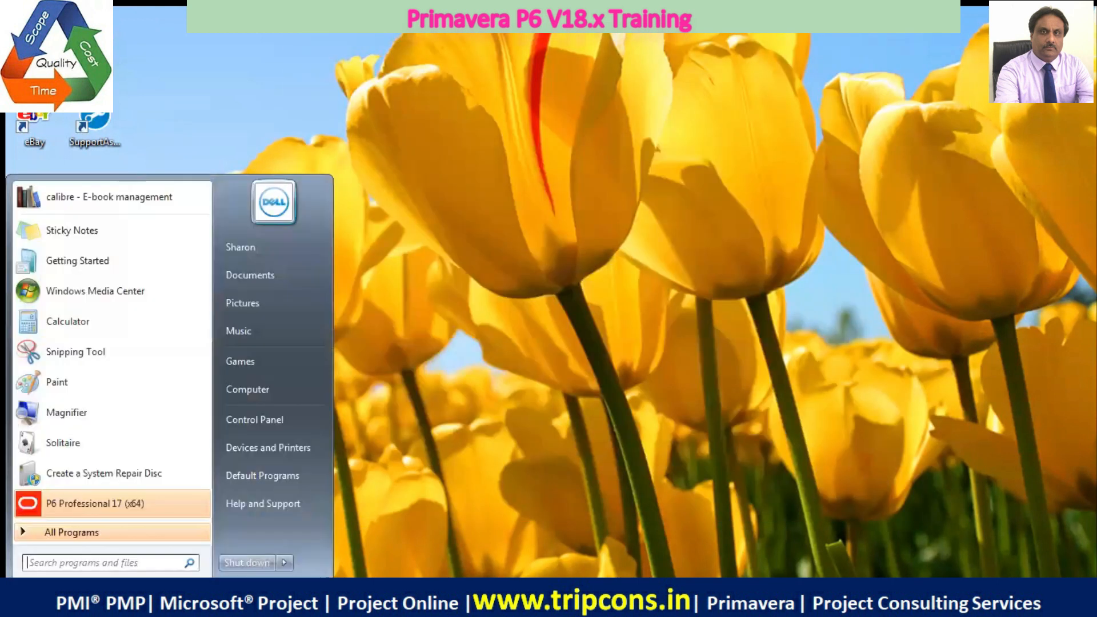
{"action": "right_click", "coordinate": [79, 505]}
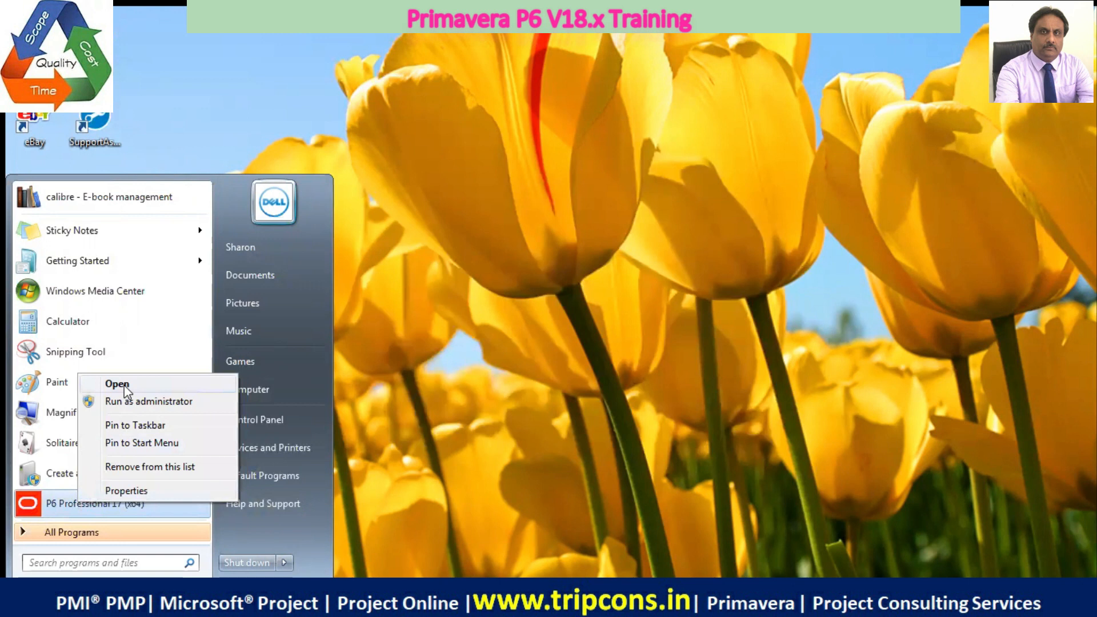
{"action": "left_click", "coordinate": [140, 426]}
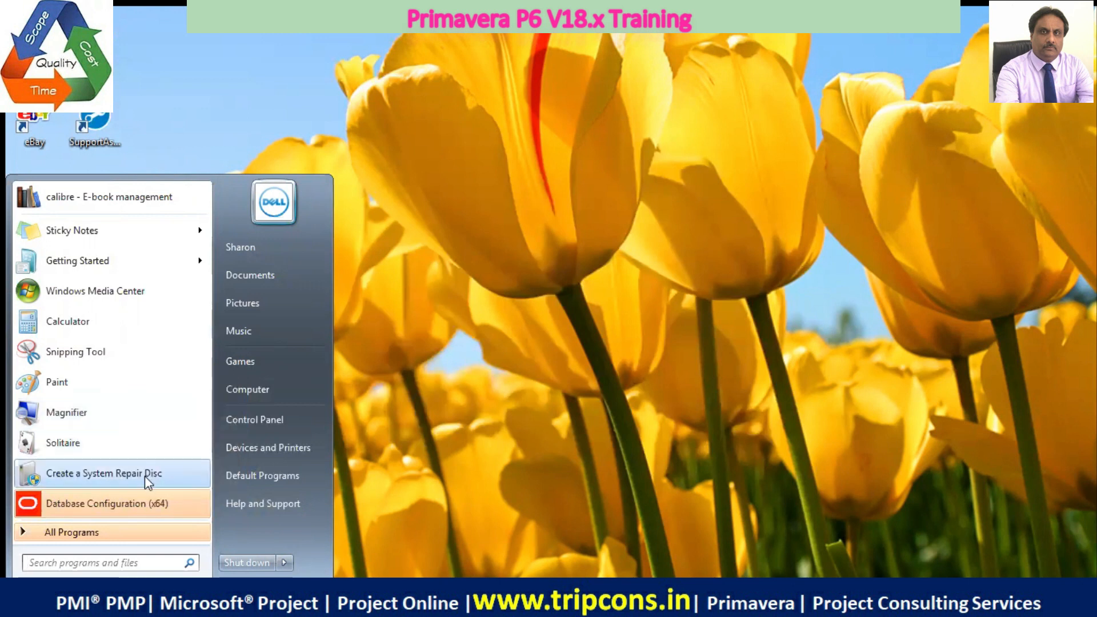
{"action": "left_click", "coordinate": [551, 531]}
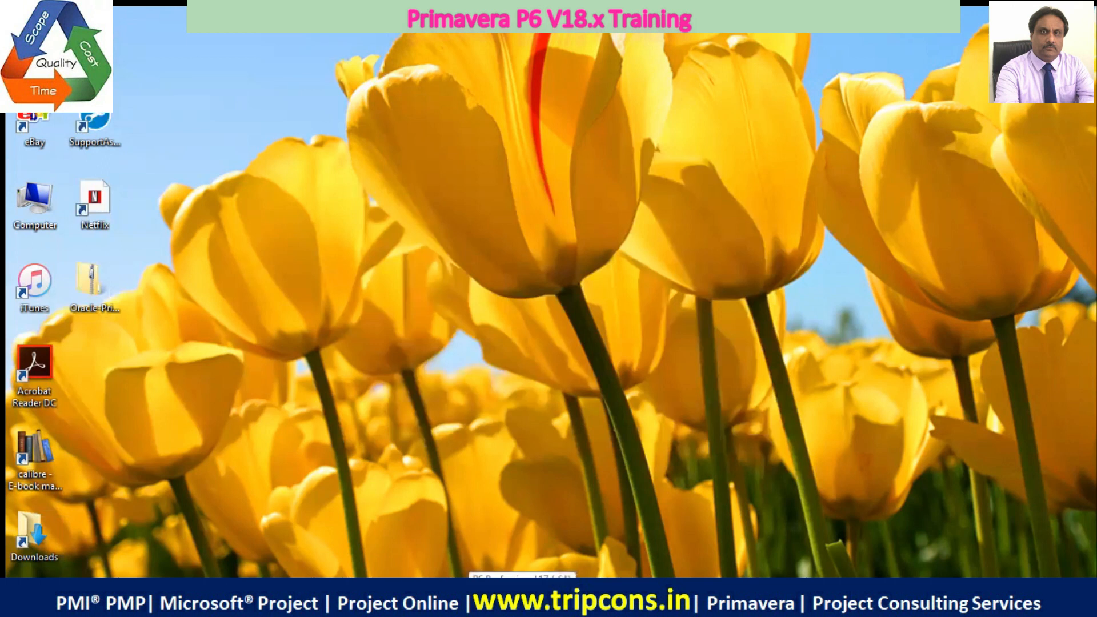
Launch P6 Professional 17 and try to log in to New_Connection_1 as admin with the account password
{"action": "left_click", "coordinate": [523, 596]}
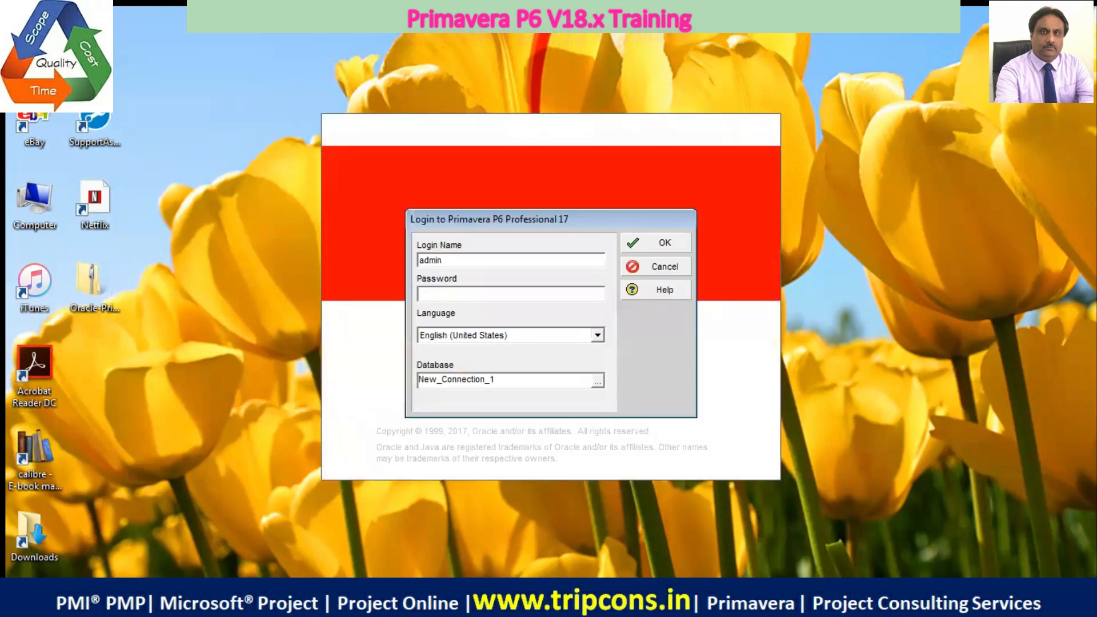
{"action": "type", "text": "a"}
{"action": "type", "text": "********"}
{"action": "type", "text": "*"}
{"action": "left_click", "coordinate": [673, 244]}
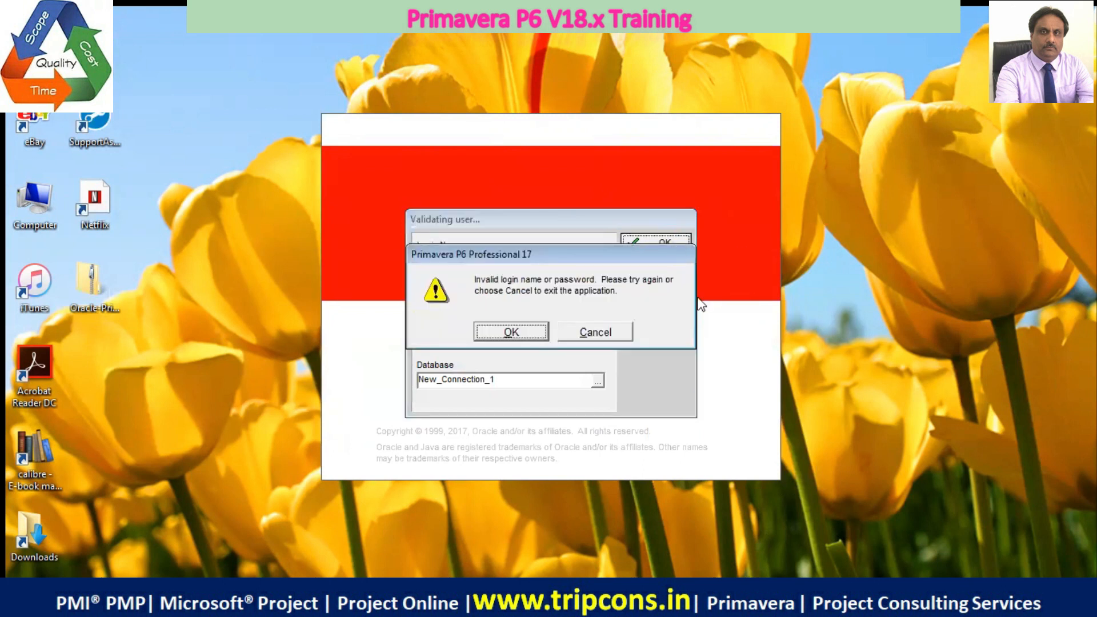
{"action": "left_click", "coordinate": [496, 342]}
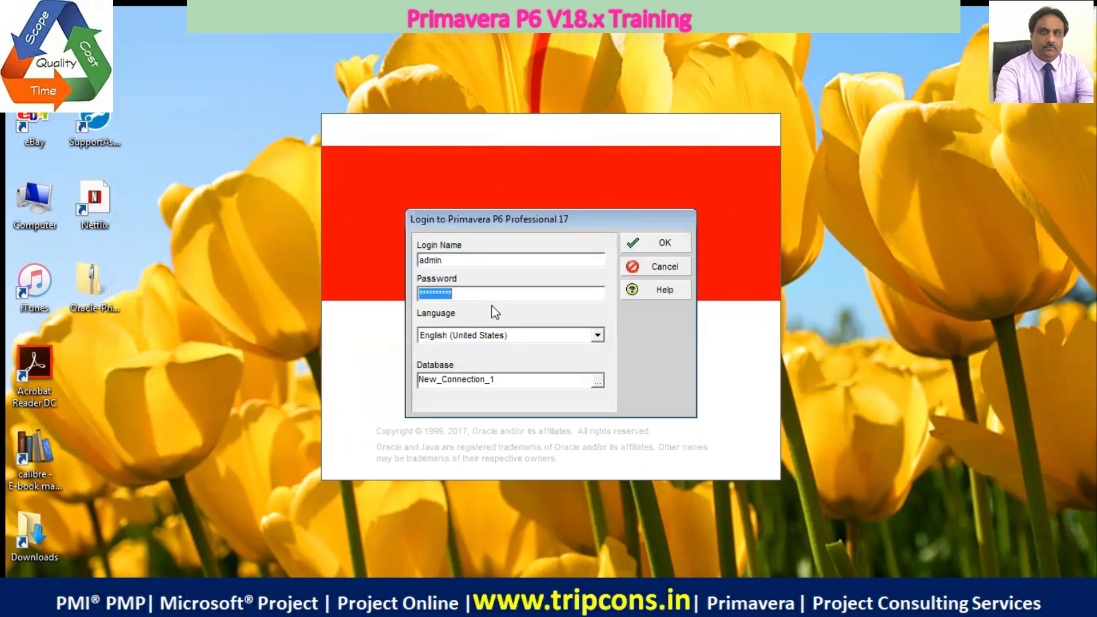
Re-enter the admin account's password with caps lock off and log in to the New_Connection_1 database
{"action": "key", "text": "BackSpace"}
{"action": "type", "text": "a"}
{"action": "key", "text": "Caps_Lock"}
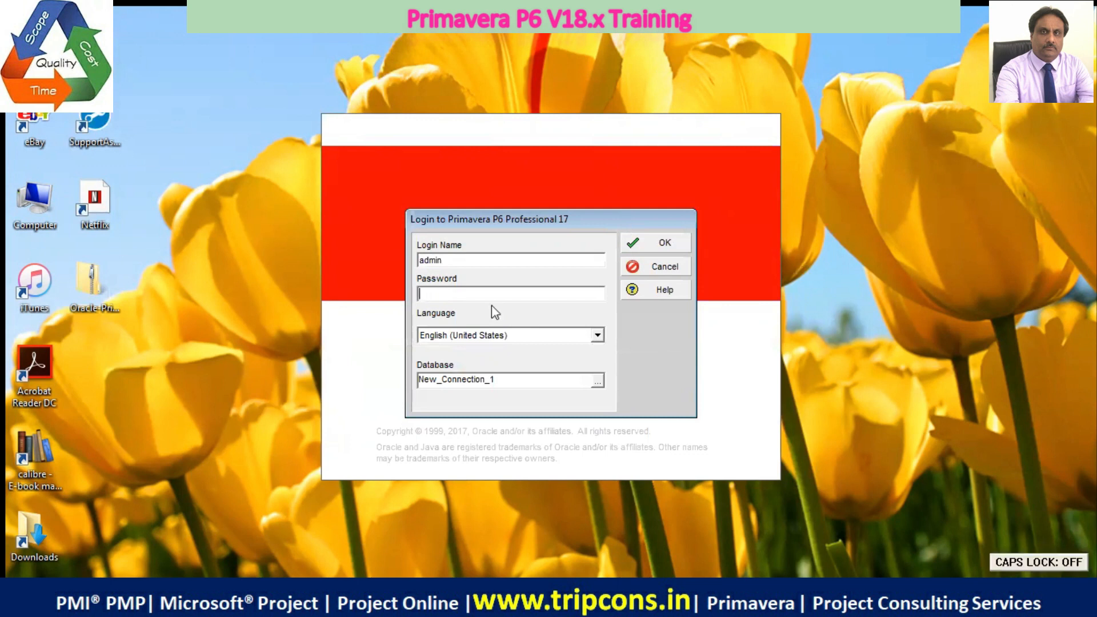
{"action": "type", "text": "*********"}
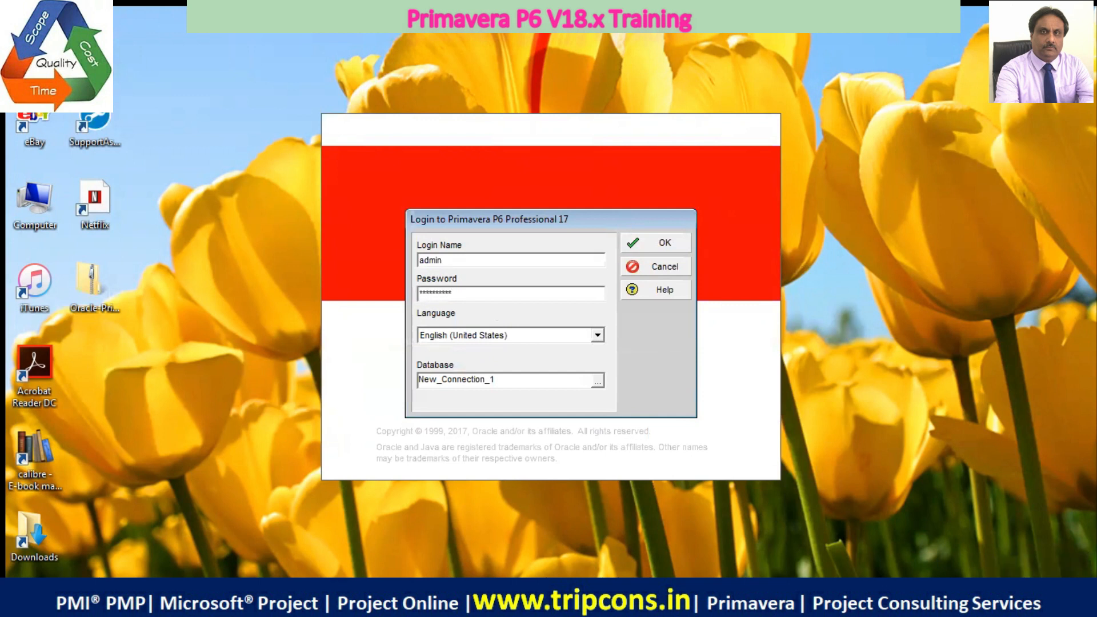
{"action": "left_click", "coordinate": [643, 242]}
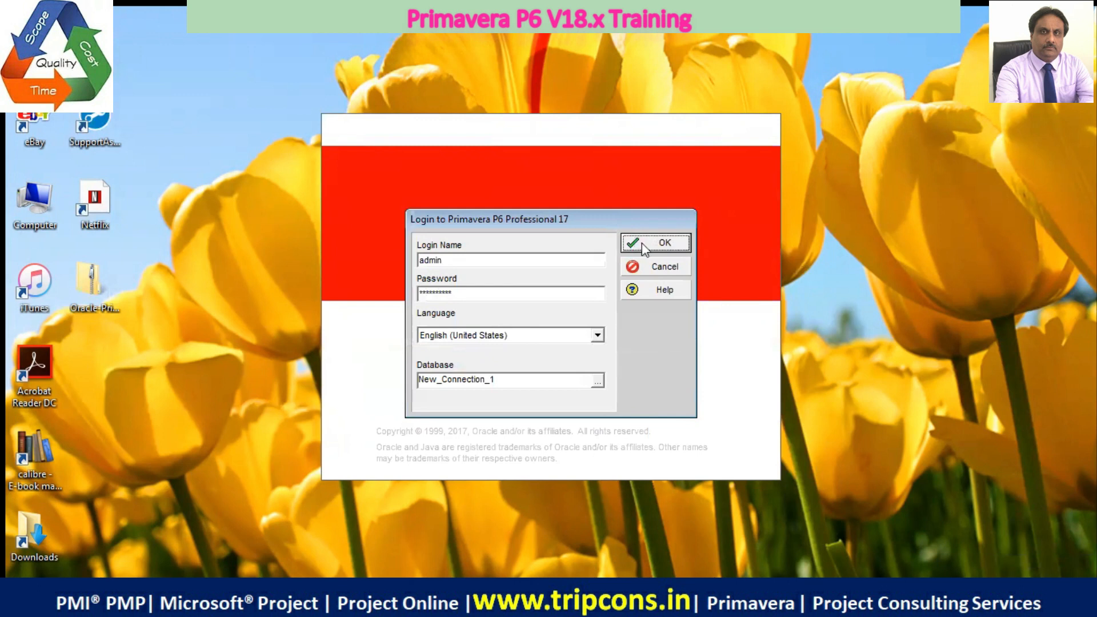
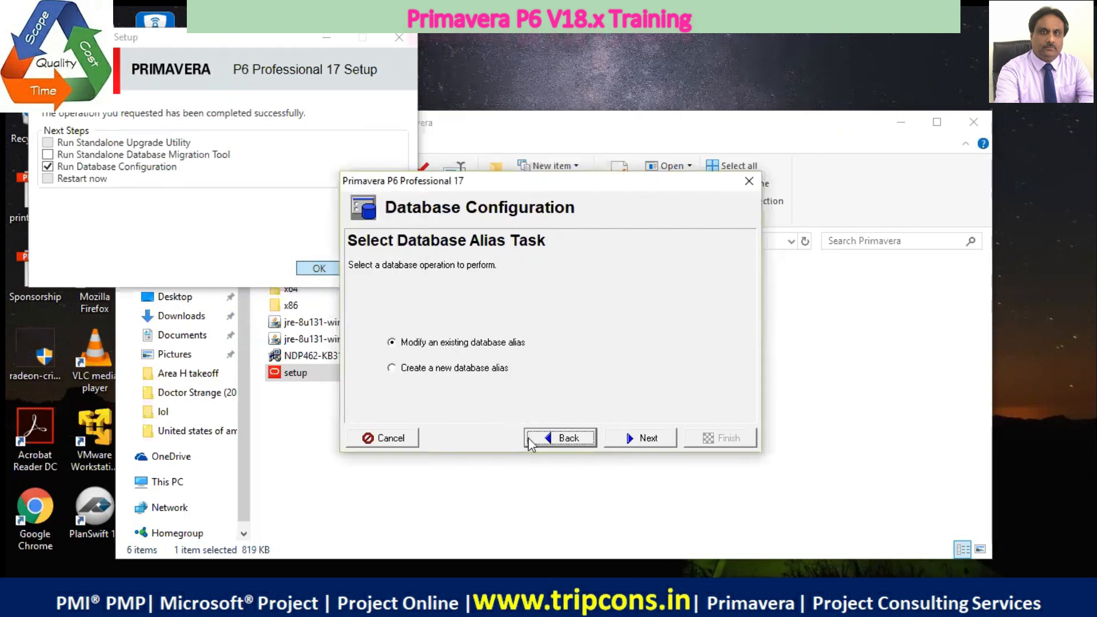
Create a new database alias using the P6 Pro Standalone (SQLite) driver type
{"action": "left_click", "coordinate": [537, 437]}
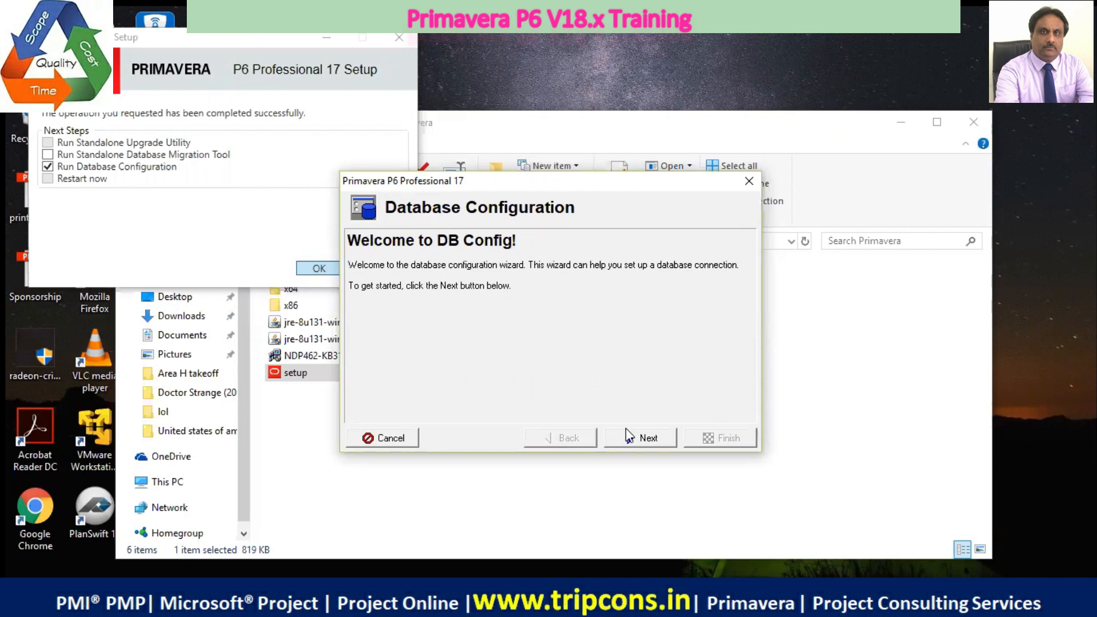
{"action": "left_click", "coordinate": [641, 438]}
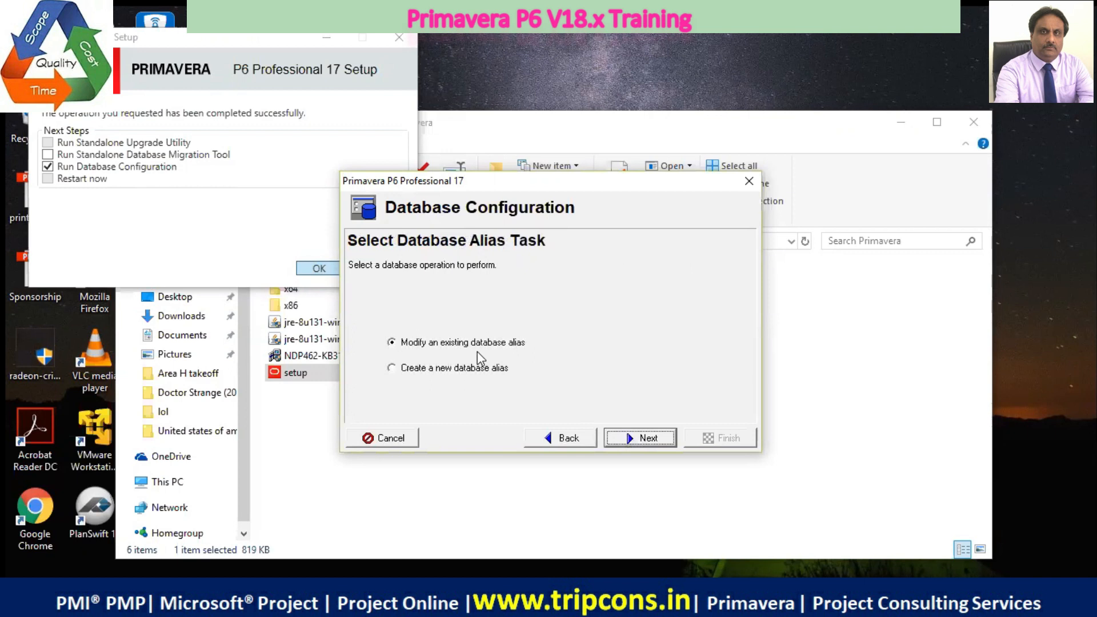
{"action": "left_click", "coordinate": [479, 369]}
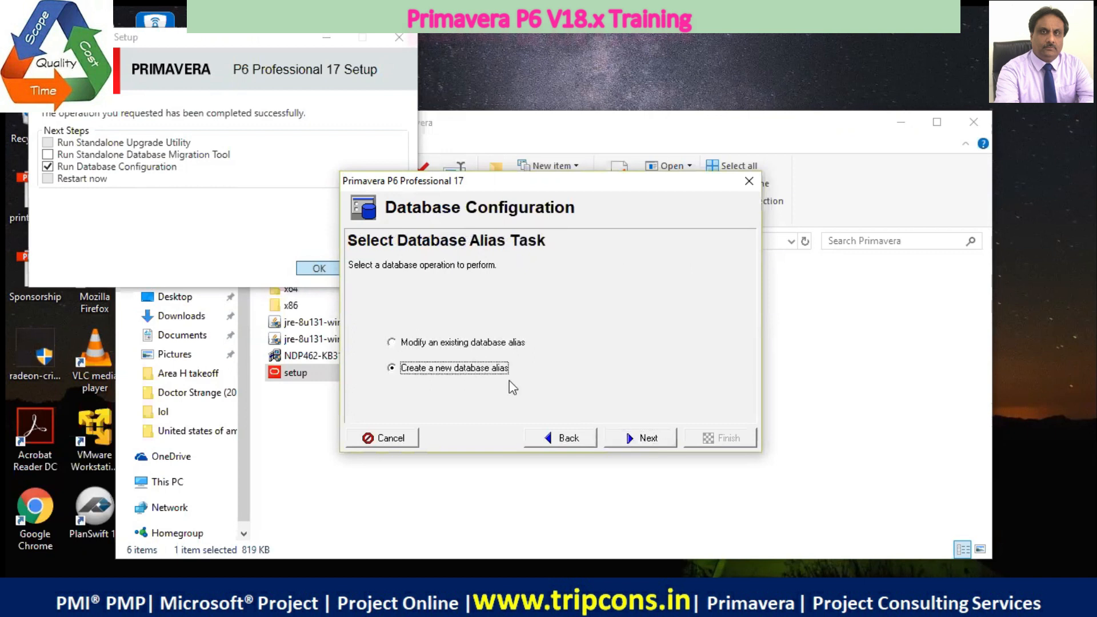
{"action": "left_click", "coordinate": [613, 440]}
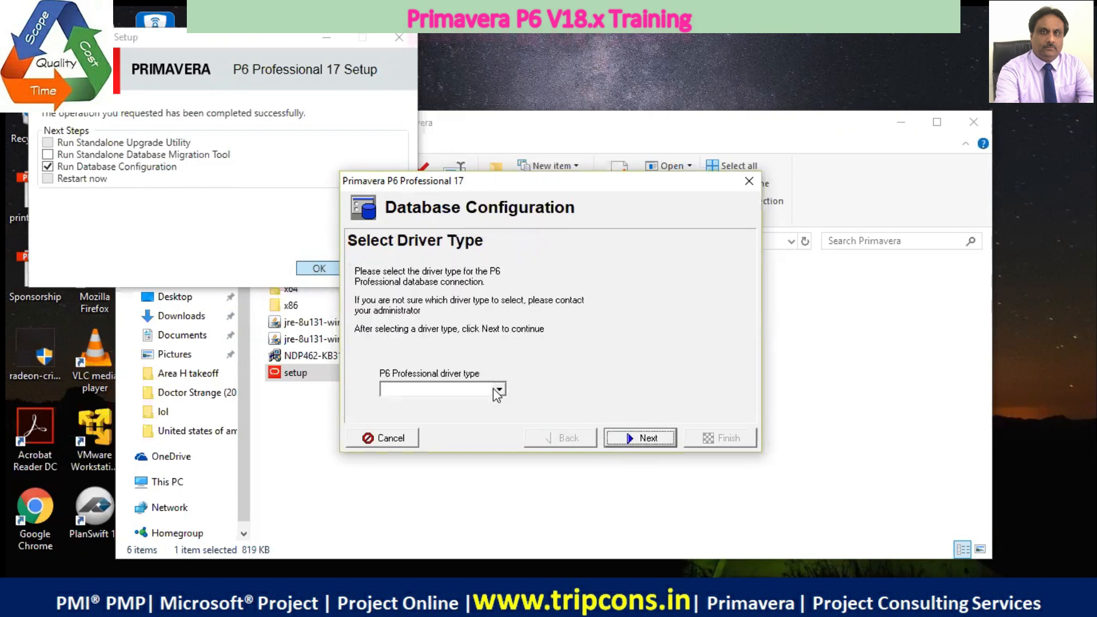
{"action": "left_click", "coordinate": [498, 391]}
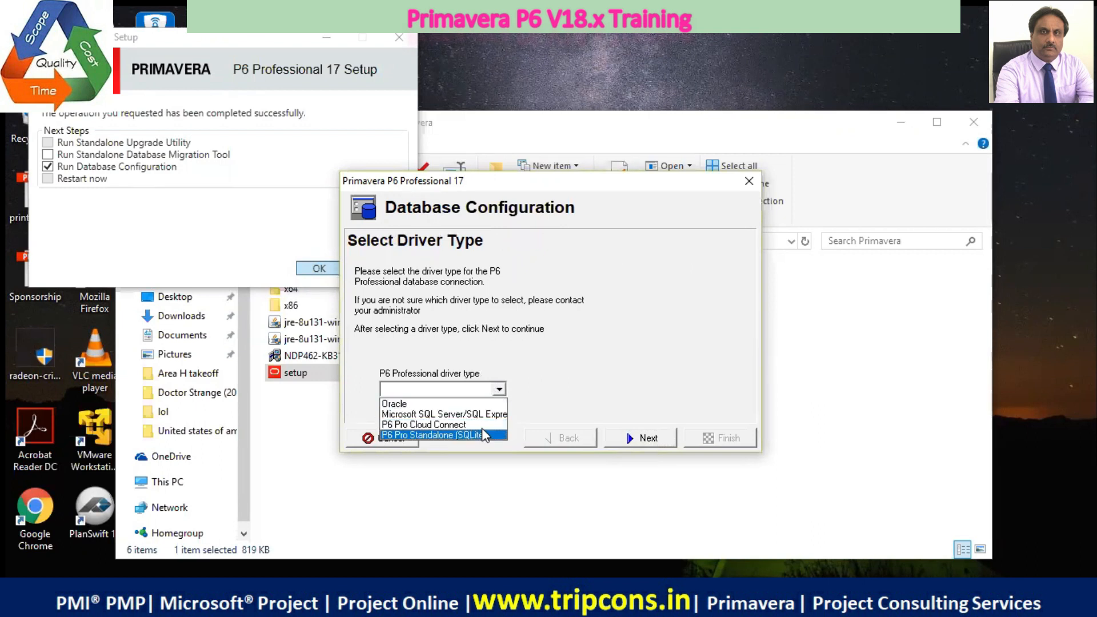
{"action": "left_click", "coordinate": [485, 434]}
{"action": "left_click", "coordinate": [620, 438]}
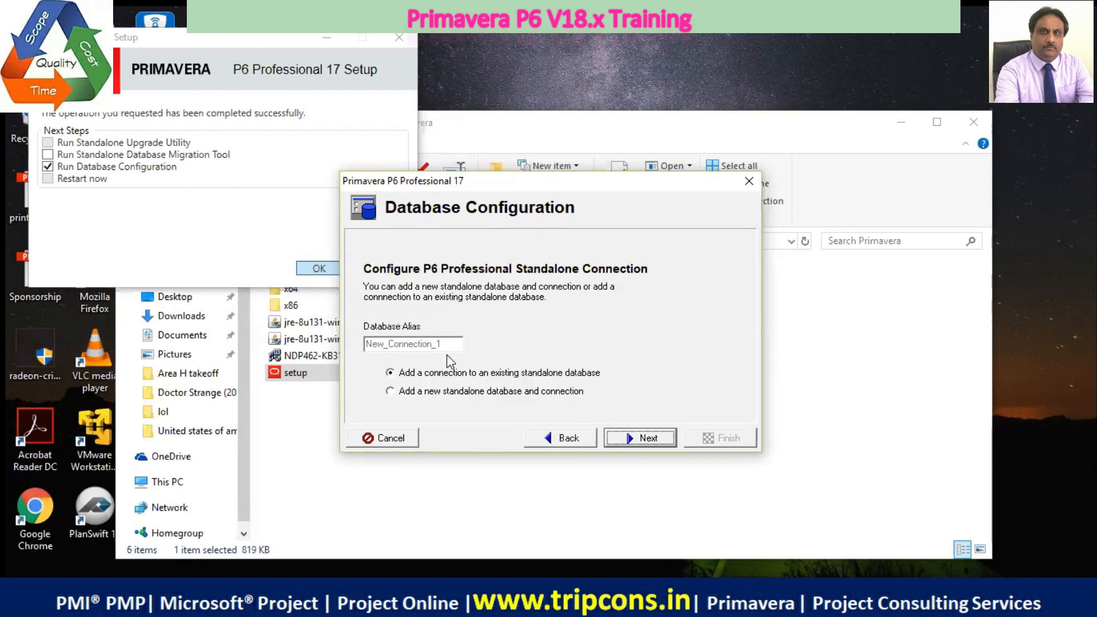
Add a new standalone database and connection, entering and confirming the new password for the admin login
{"action": "left_click", "coordinate": [391, 391]}
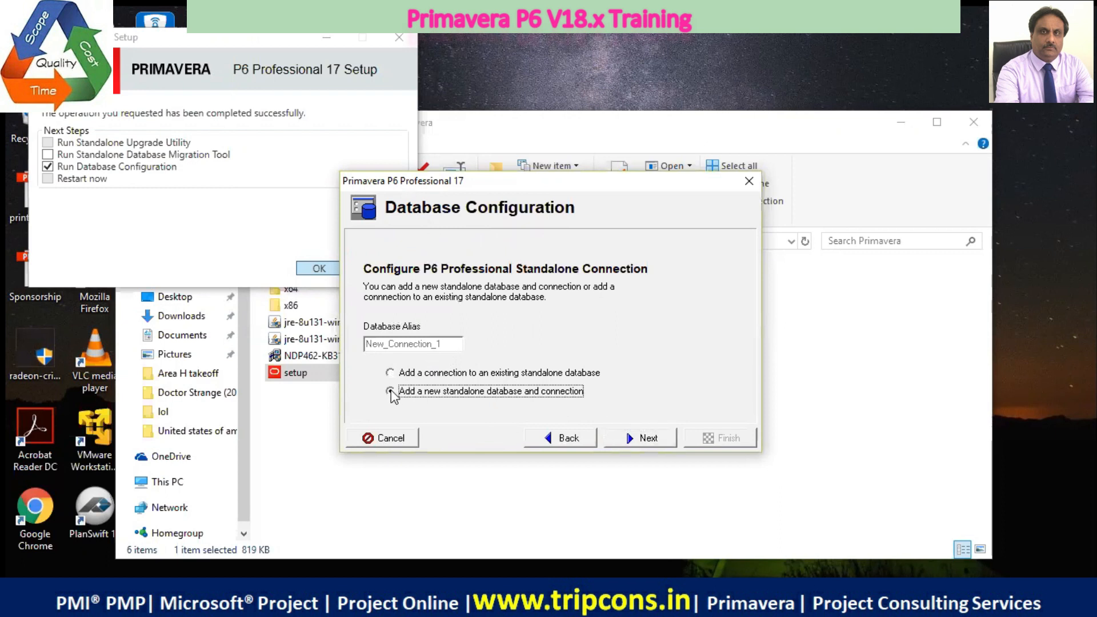
{"action": "left_click", "coordinate": [628, 439]}
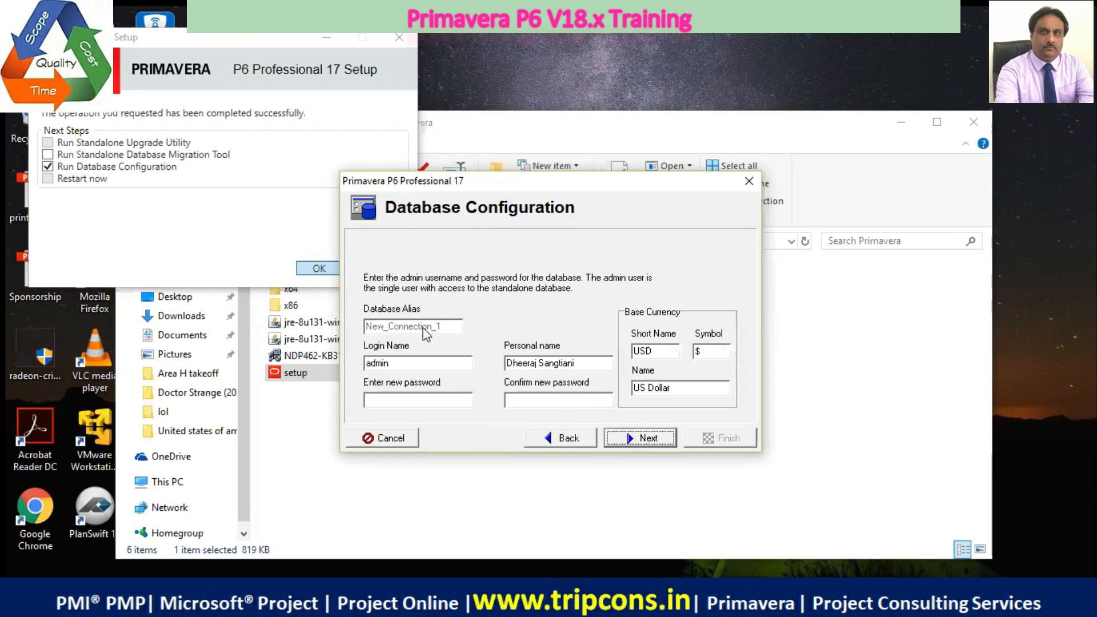
{"action": "left_click", "coordinate": [411, 404]}
{"action": "type", "text": "admin"}
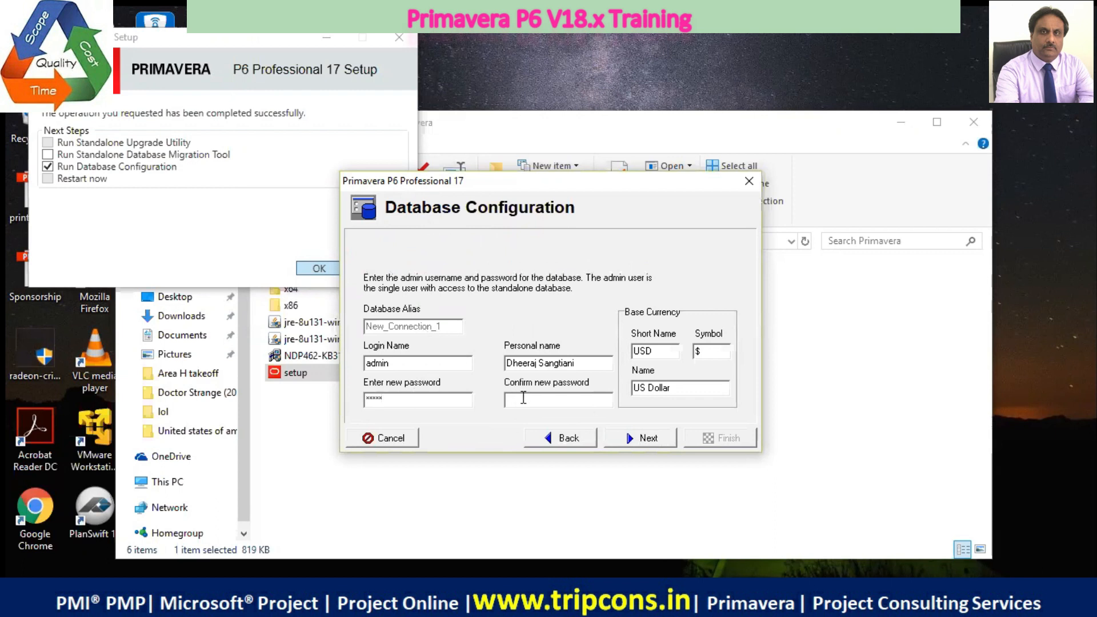
{"action": "type", "text": "admin"}
{"action": "left_click", "coordinate": [653, 438]}
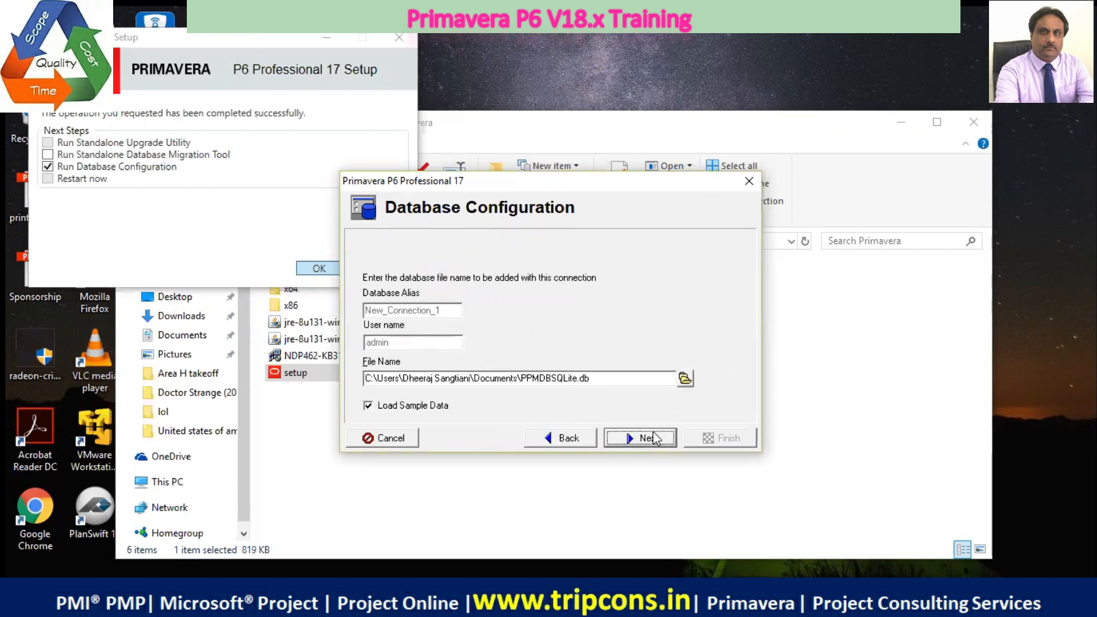
Browse for the database file location and create a folder named P6 DATABASE on the Games & softwares (E:) drive
{"action": "left_click", "coordinate": [685, 379]}
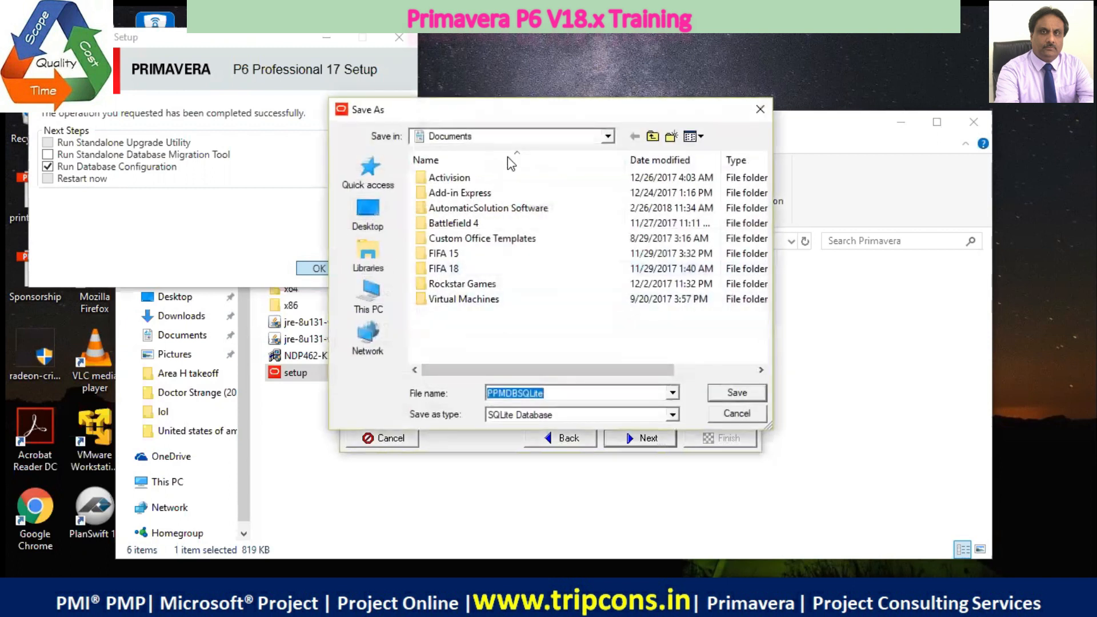
{"action": "left_click", "coordinate": [608, 136]}
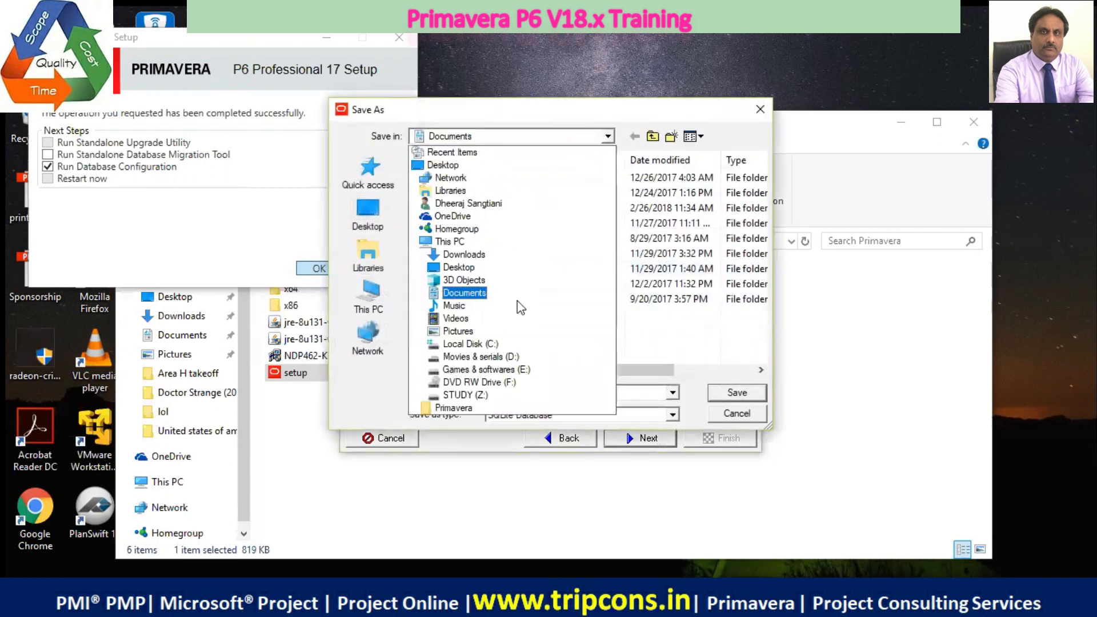
{"action": "left_click", "coordinate": [487, 369]}
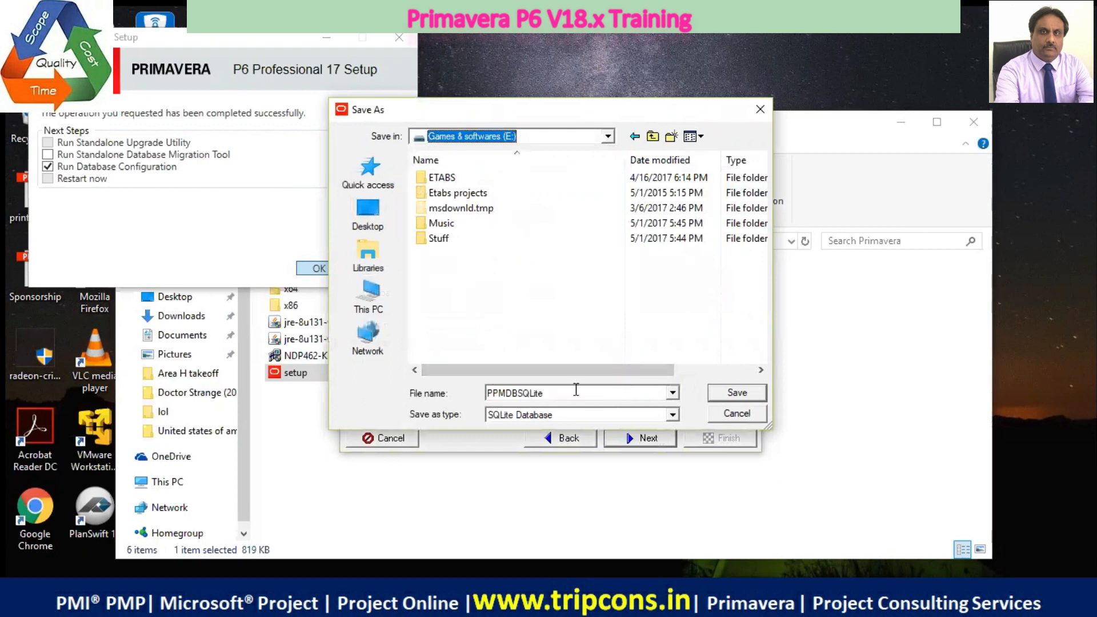
{"action": "left_click", "coordinate": [624, 388]}
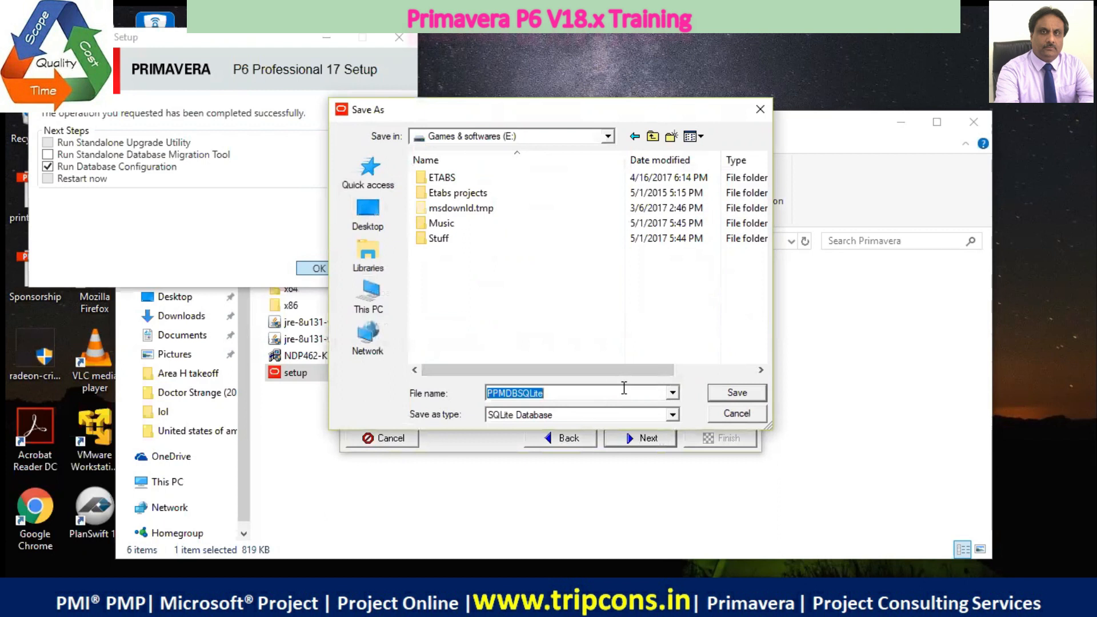
{"action": "right_click", "coordinate": [570, 284]}
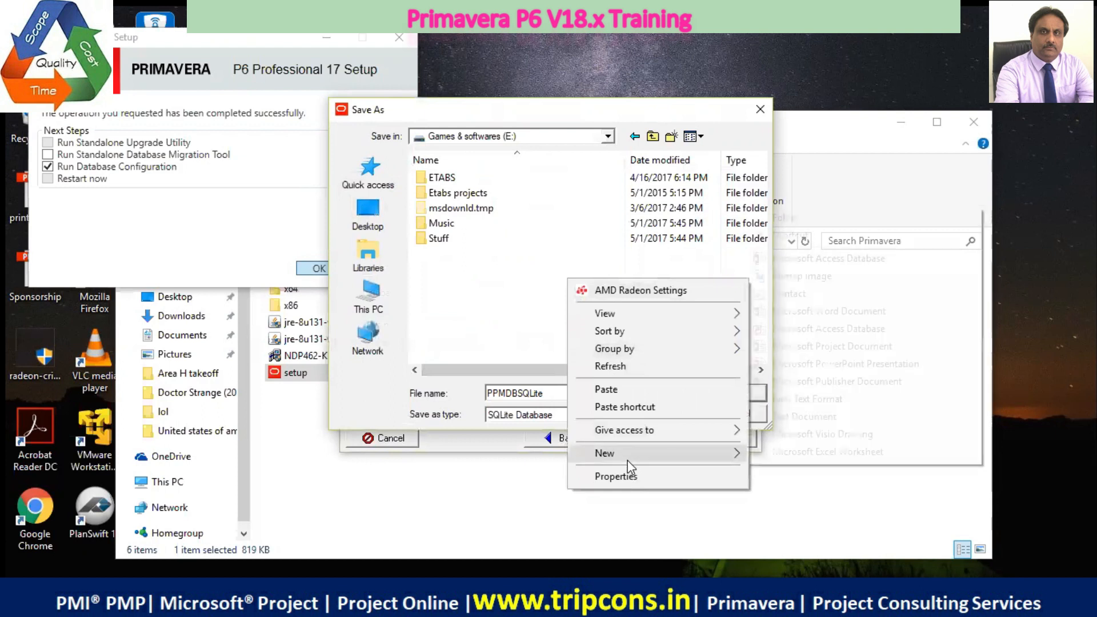
{"action": "mouse_move", "coordinate": [628, 461]}
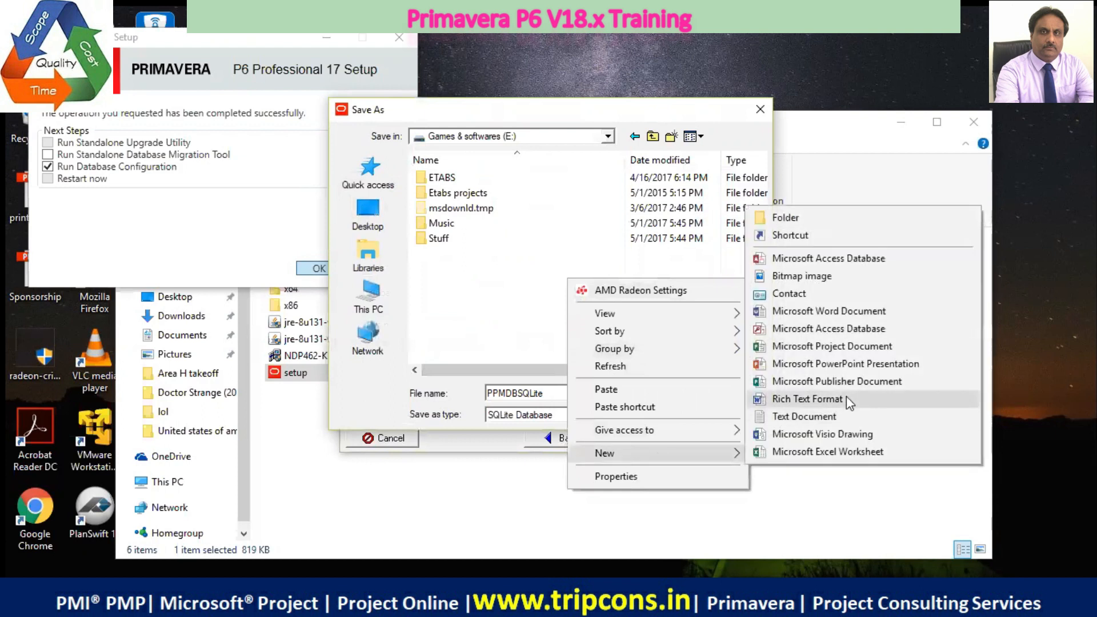
{"action": "left_click", "coordinate": [828, 216]}
{"action": "key", "text": "BackSpace"}
{"action": "type", "text": "P6"}
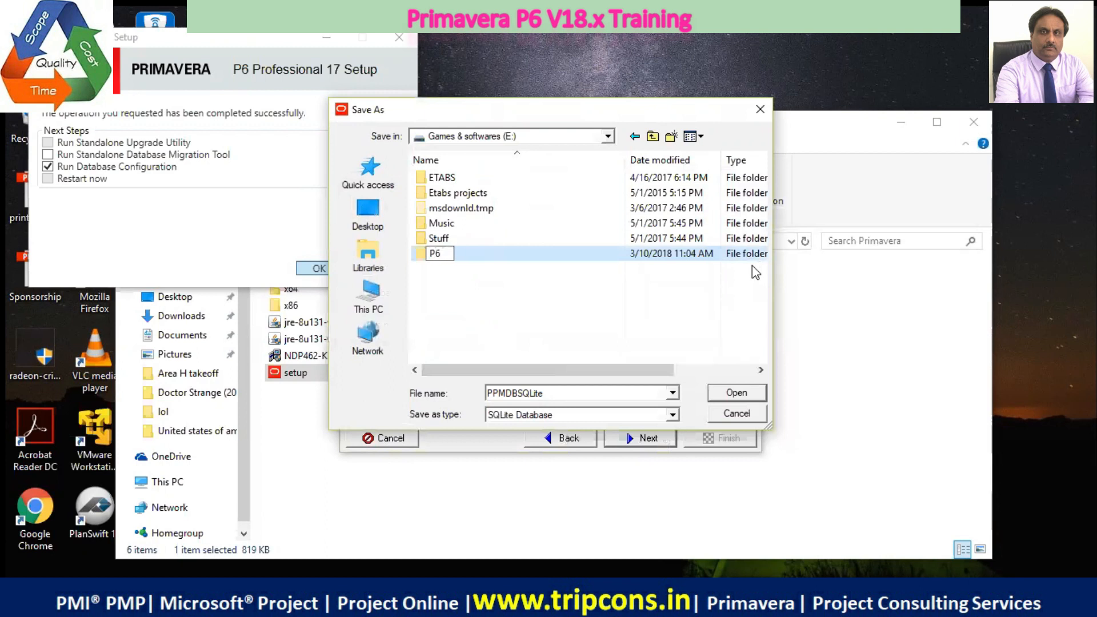
{"action": "type", "text": " DATABASE"}
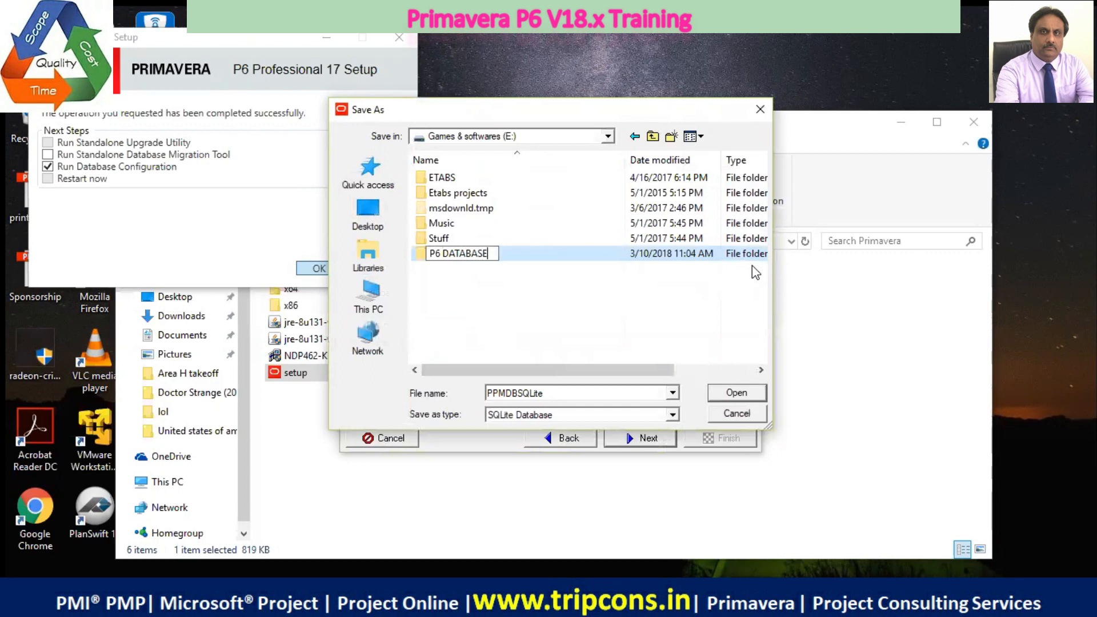
{"action": "key", "text": "Return"}
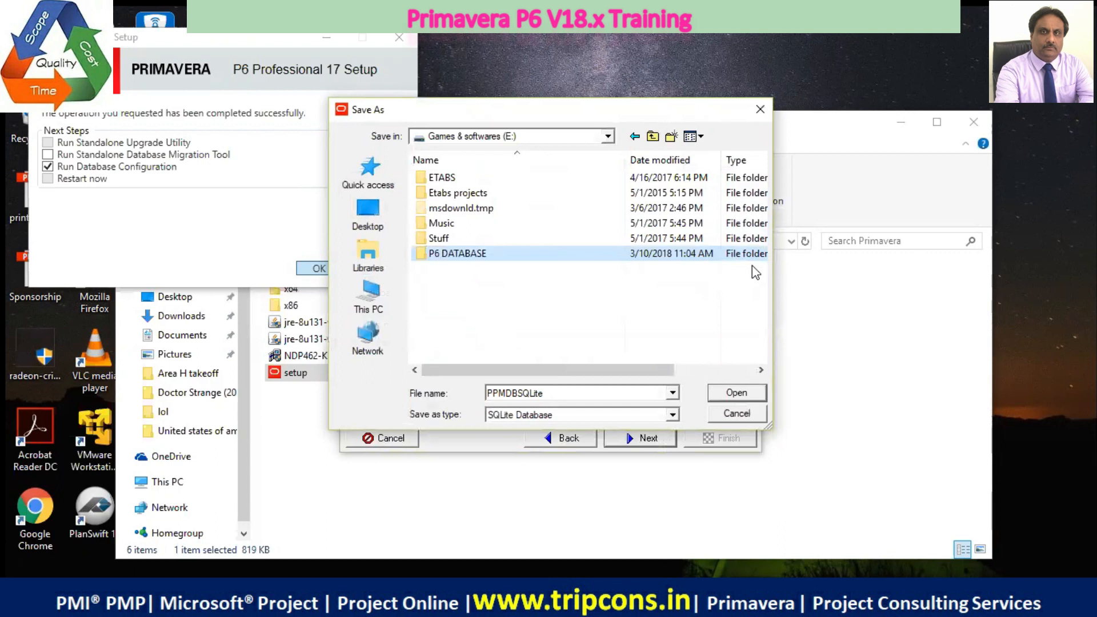
Save the database file as PPMDBSQLite in the new P6 DATABASE folder and finish the configuration with sample data loaded
{"action": "double_click", "coordinate": [560, 254]}
{"action": "left_click", "coordinate": [736, 393]}
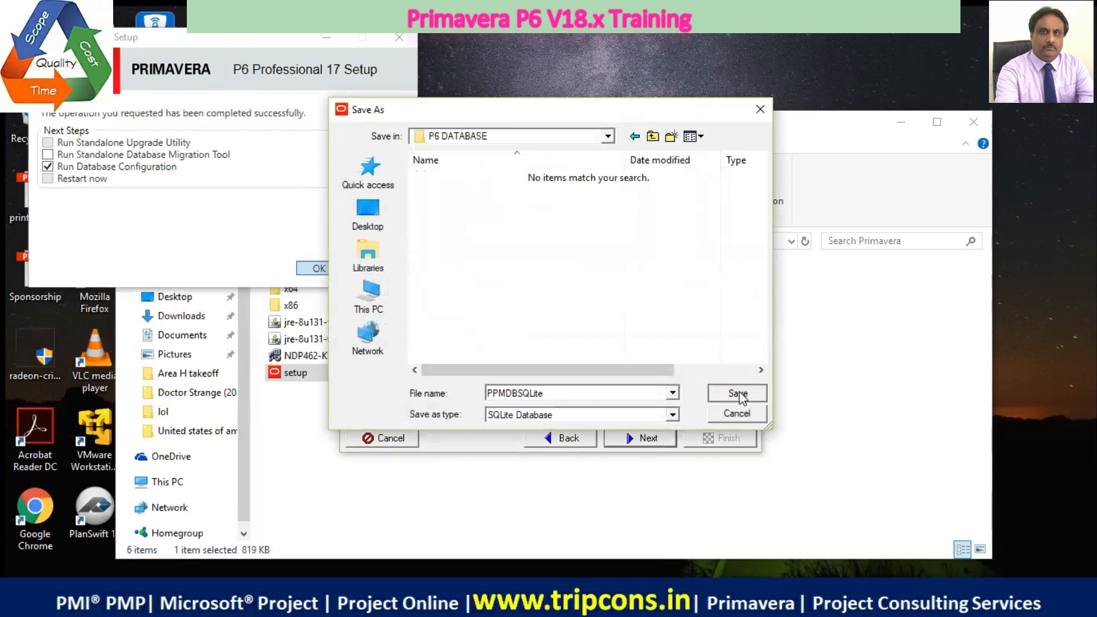
{"action": "left_click", "coordinate": [655, 439]}
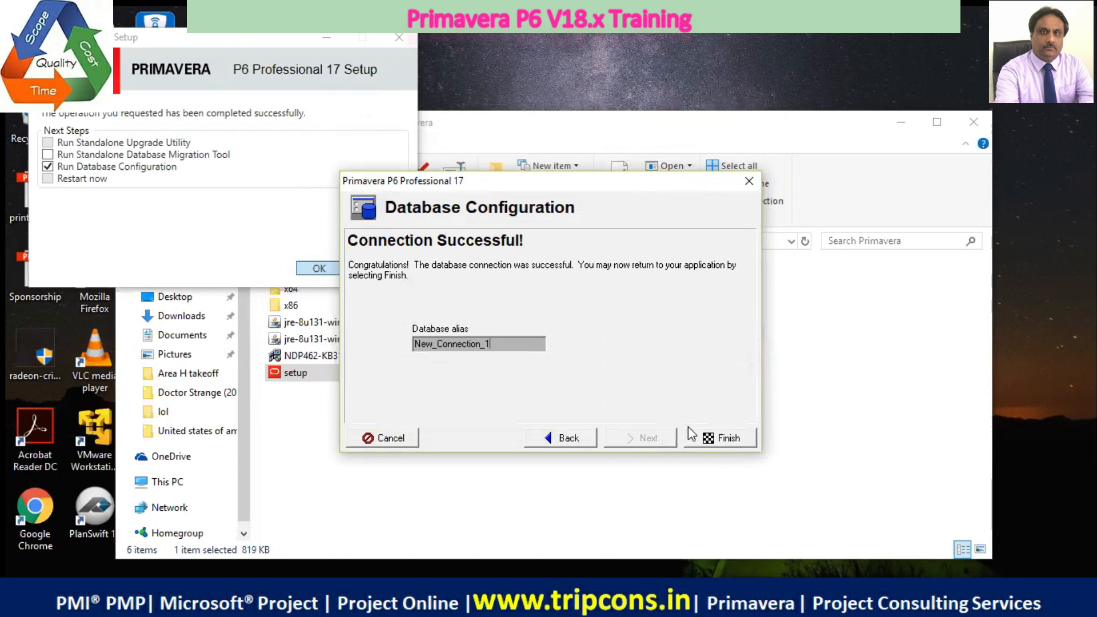
{"action": "left_click", "coordinate": [704, 441]}
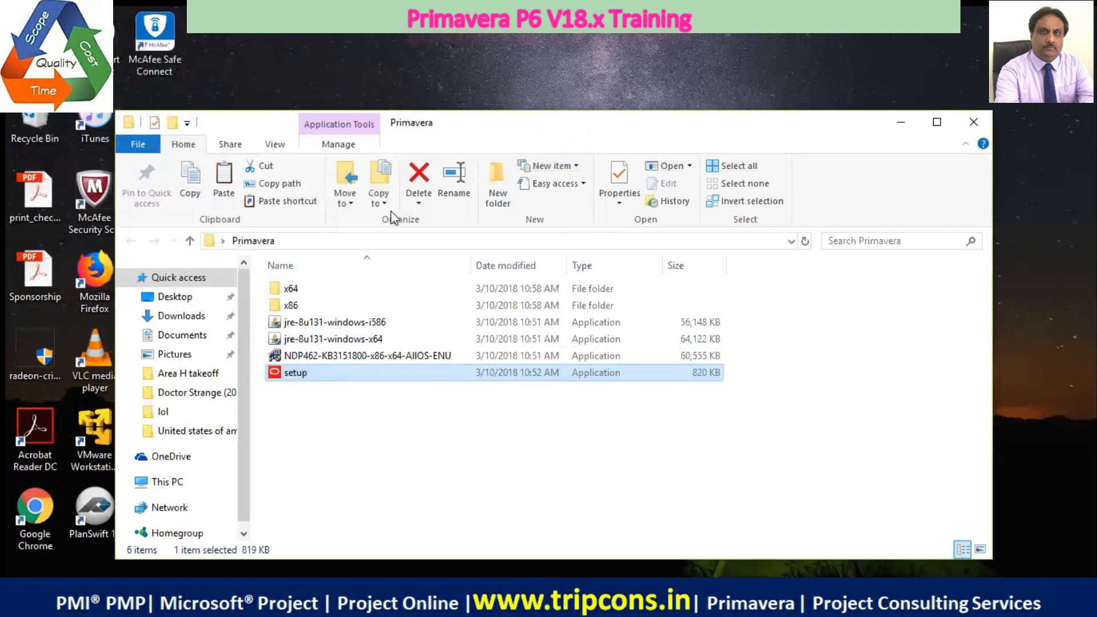
{"action": "mouse_move", "coordinate": [430, 357]}
{"action": "key", "text": "super"}
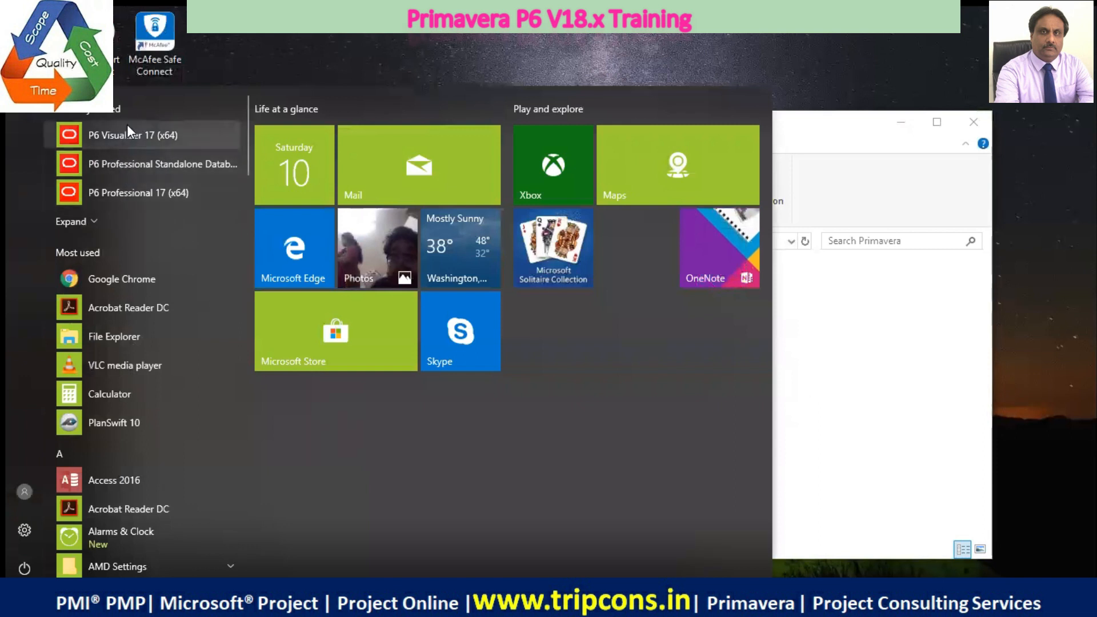
{"action": "left_click", "coordinate": [178, 200]}
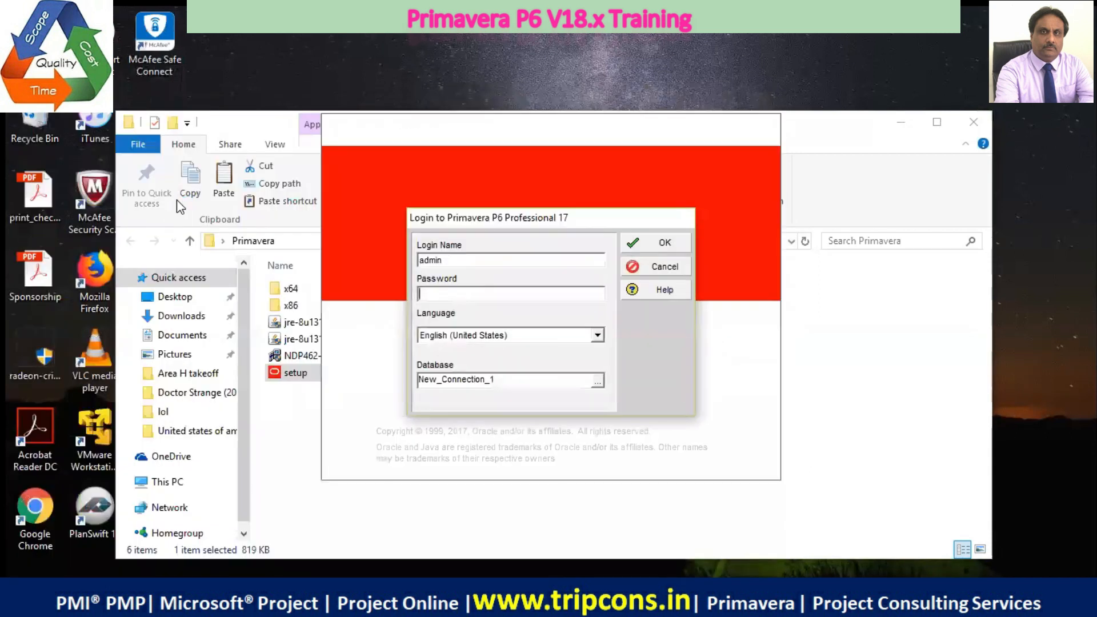
{"action": "type", "text": "**"}
{"action": "left_click", "coordinate": [669, 266]}
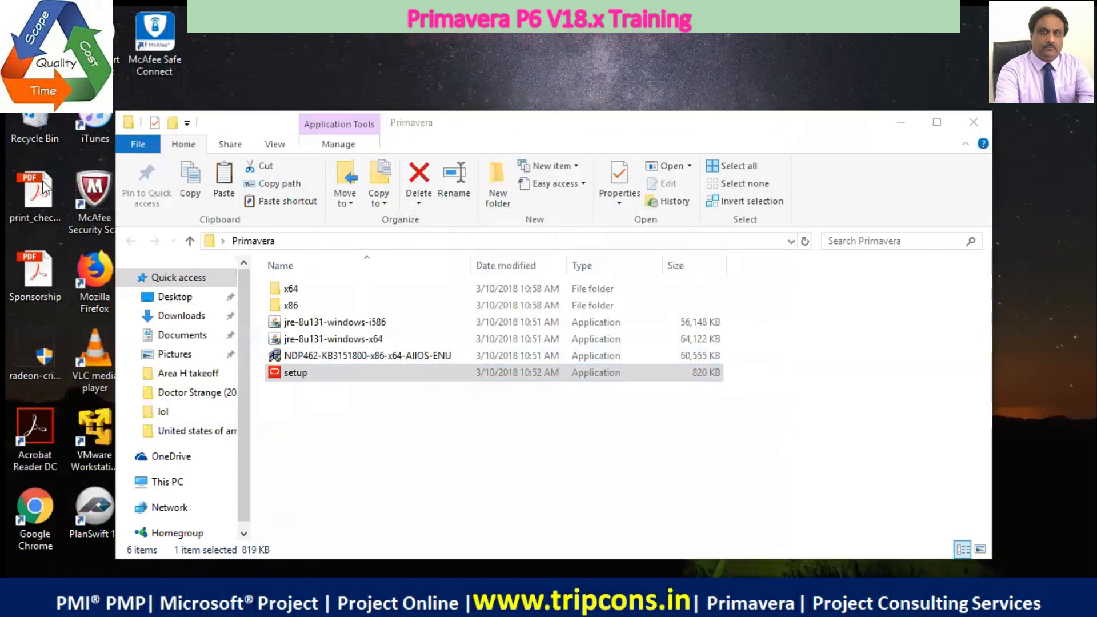
Pin P6 Professional 17 (x64) to both Start and the taskbar
{"action": "key", "text": "super"}
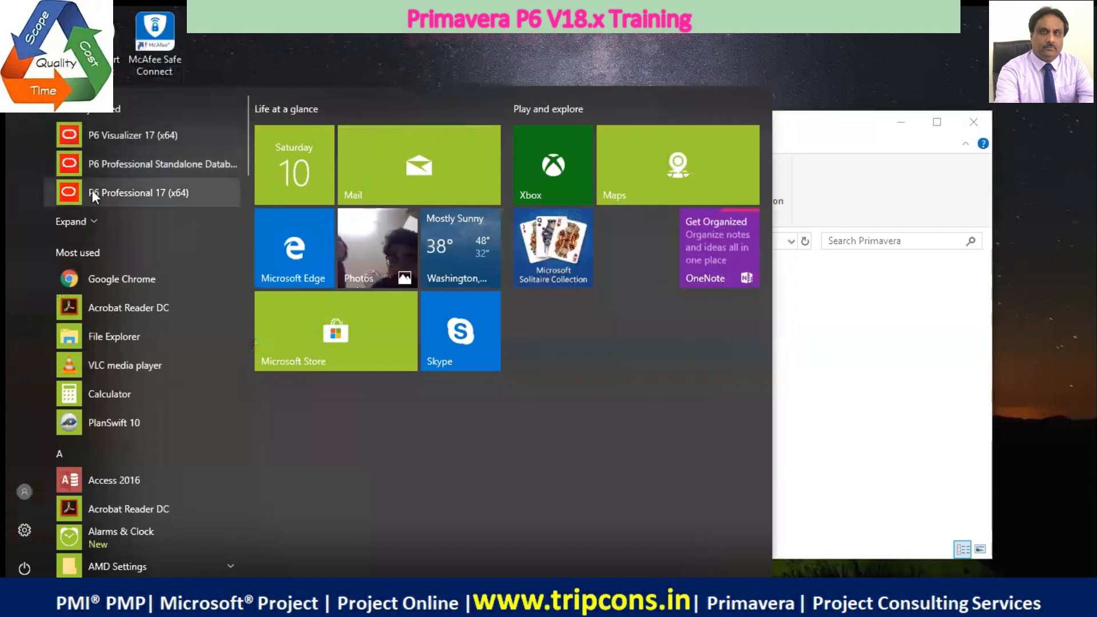
{"action": "right_click", "coordinate": [92, 191]}
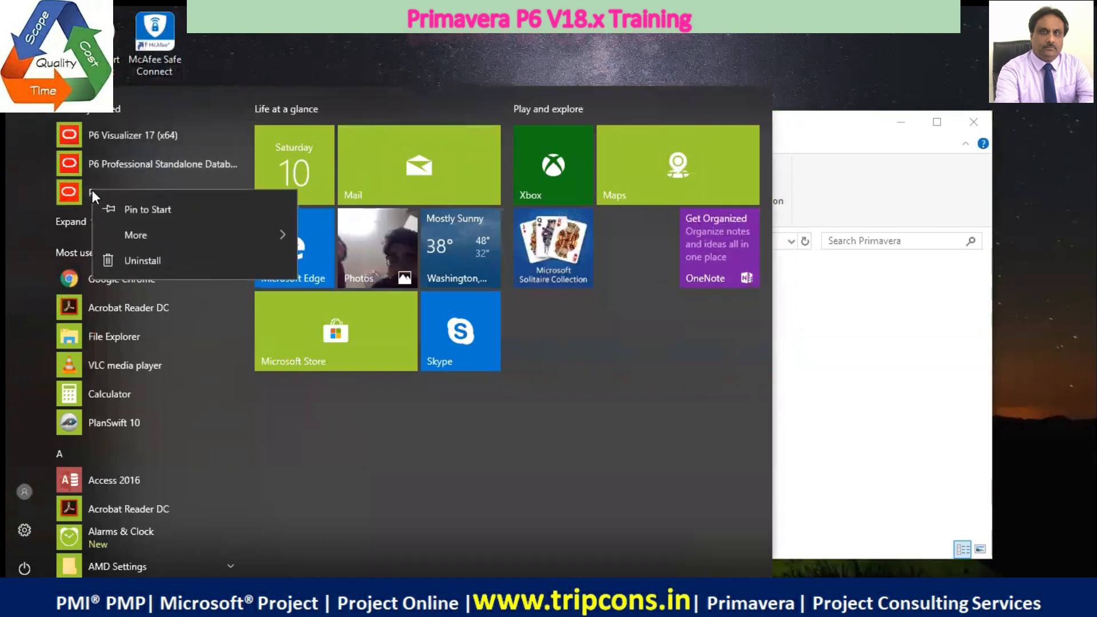
{"action": "left_click", "coordinate": [141, 217]}
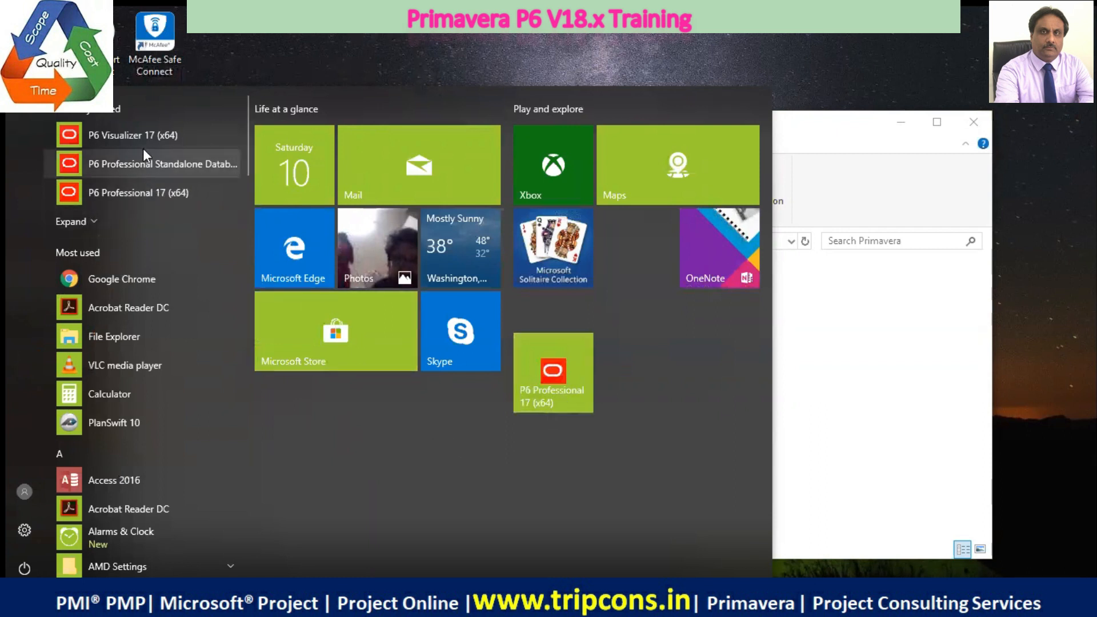
{"action": "right_click", "coordinate": [142, 193]}
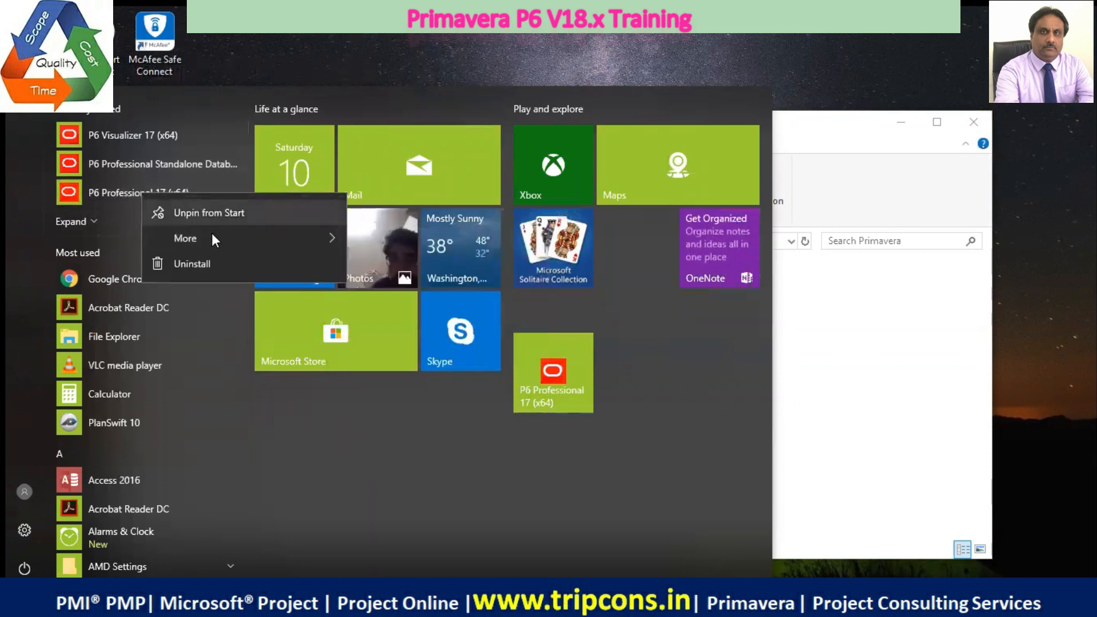
{"action": "mouse_move", "coordinate": [211, 234]}
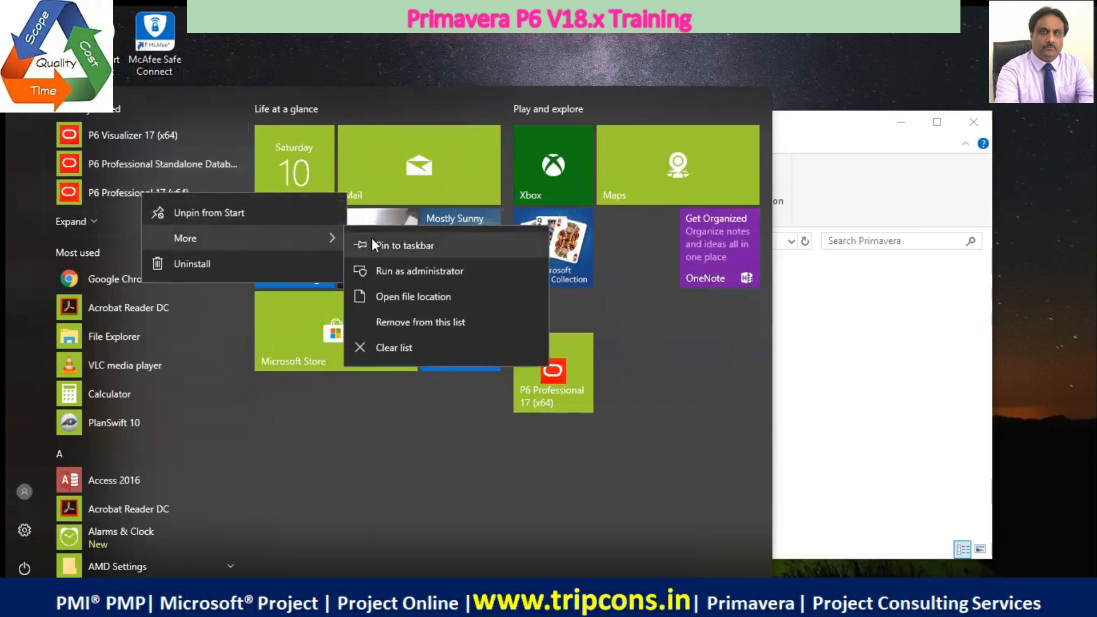
{"action": "left_click", "coordinate": [373, 240]}
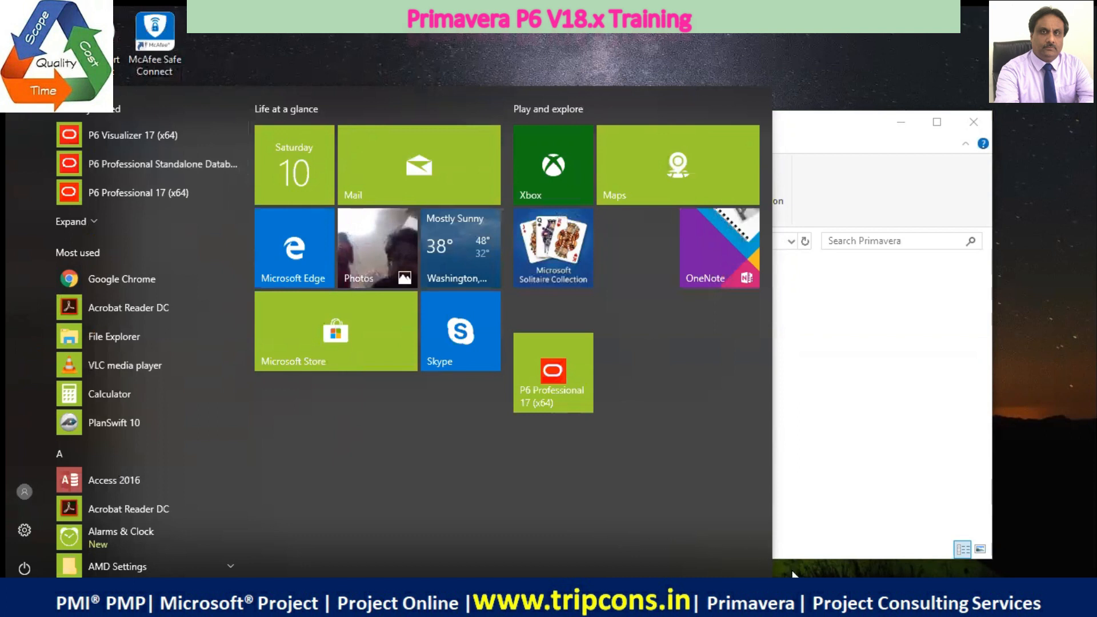
{"action": "key", "text": "Escape"}
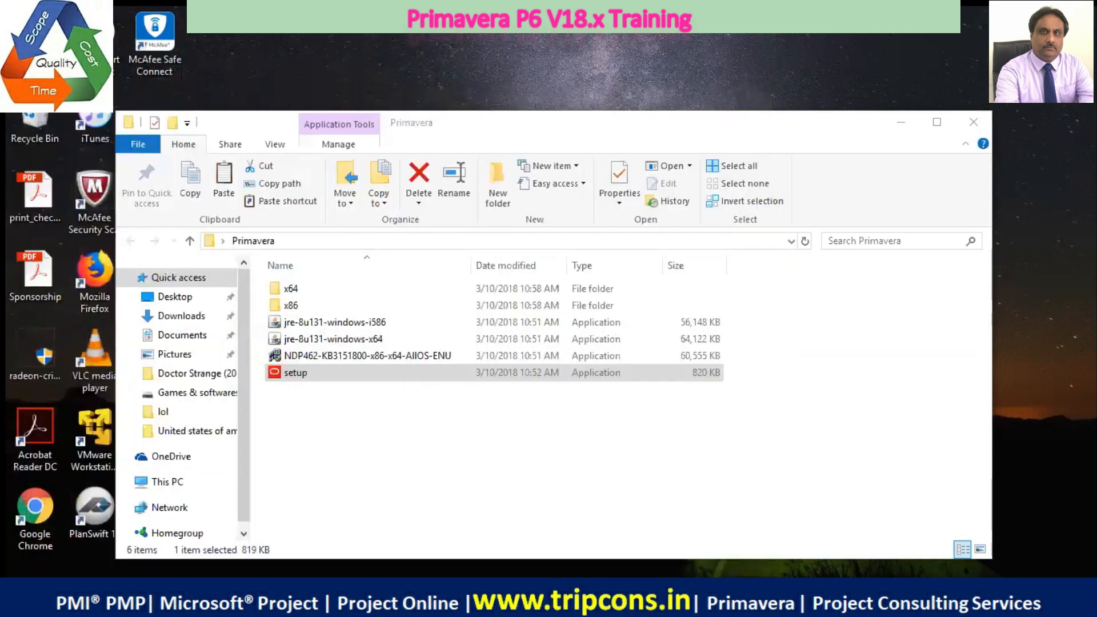
Launch P6 Professional 17 and log in to the New_Connection_1 database as admin with the account password
{"action": "type", "text": "admin"}
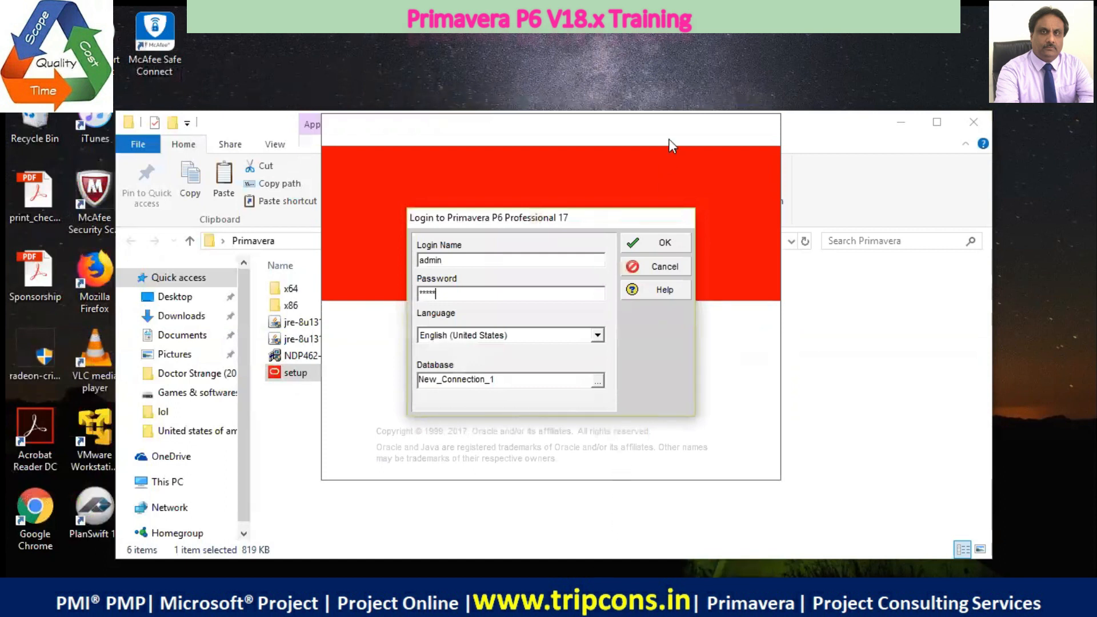
{"action": "left_click", "coordinate": [661, 247]}
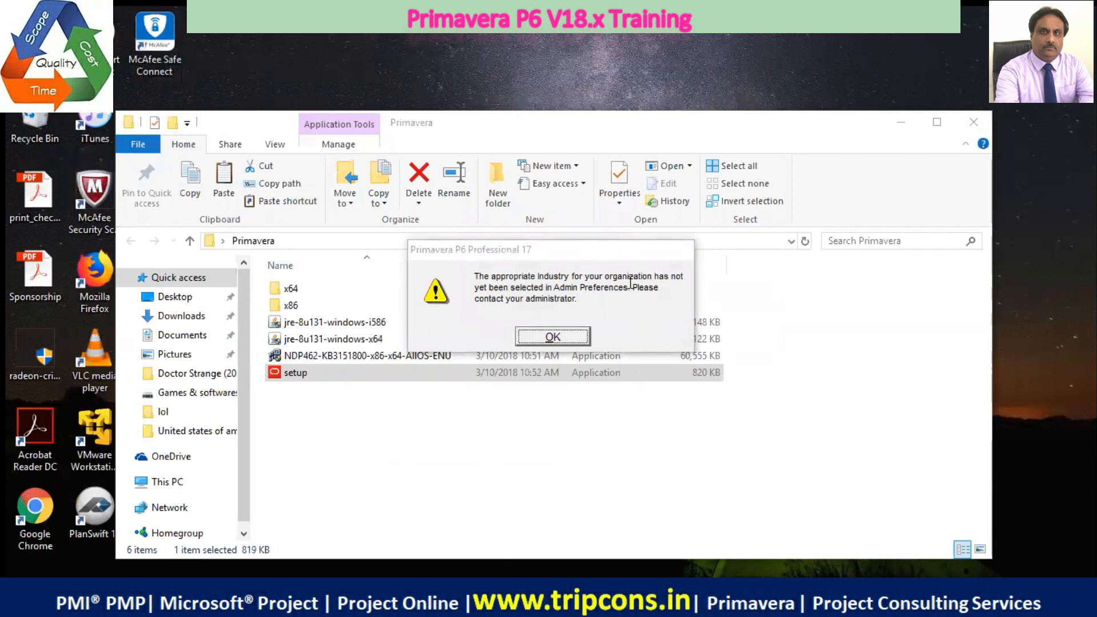
{"action": "left_click", "coordinate": [553, 337]}
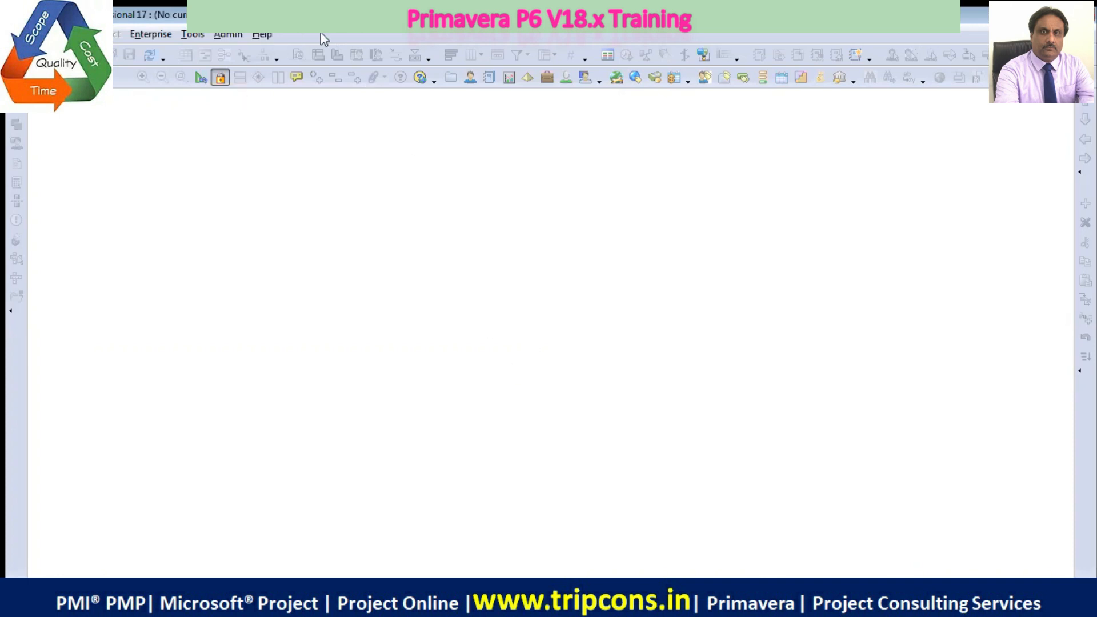
Open the Software Development - Master Copy project (SOFTDEV_01 - B2) from the LEARN group
{"action": "left_click", "coordinate": [19, 34]}
{"action": "left_click", "coordinate": [47, 70]}
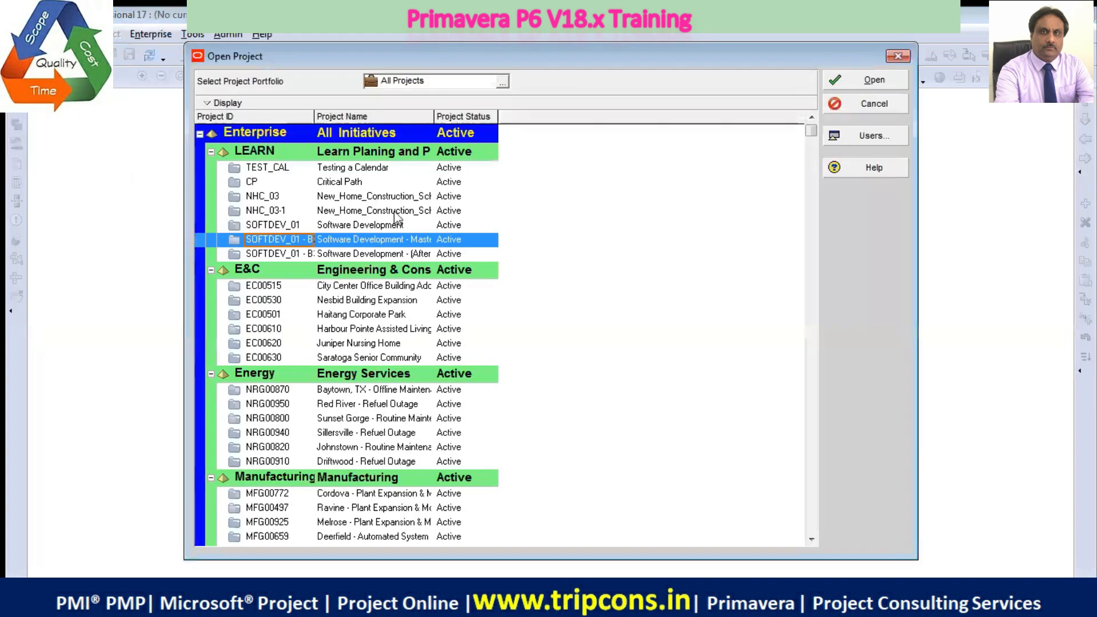
{"action": "left_click", "coordinate": [864, 81]}
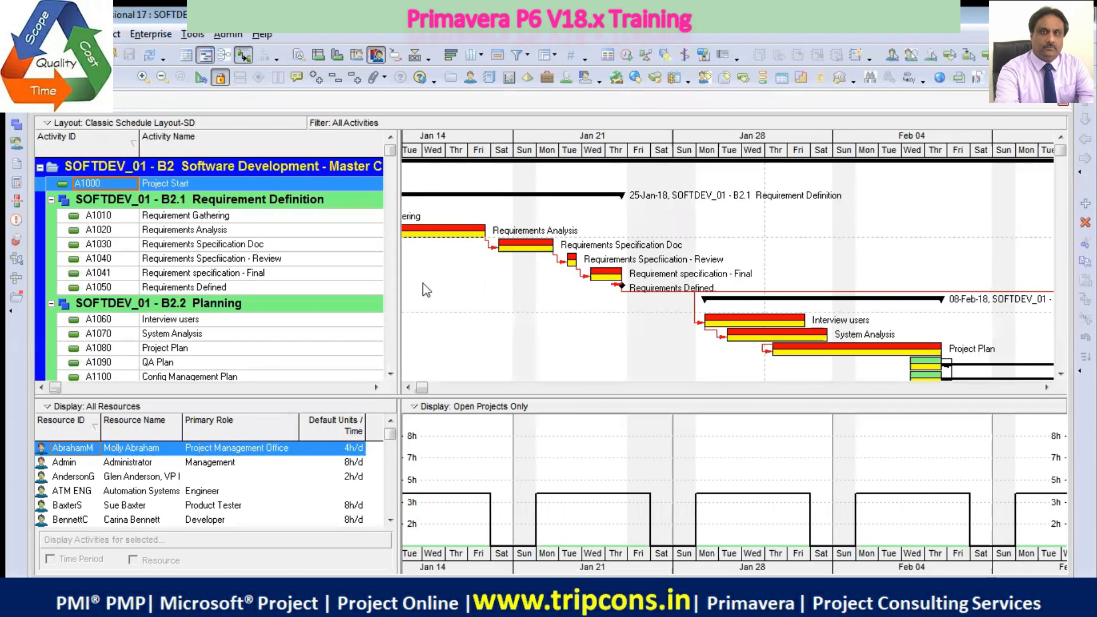
Widen the activity table to show the duration, start, finish and predecessor columns, and remove the bottom layout
{"action": "left_click_drag", "start_coordinate": [400, 276], "coordinate": [598, 343]}
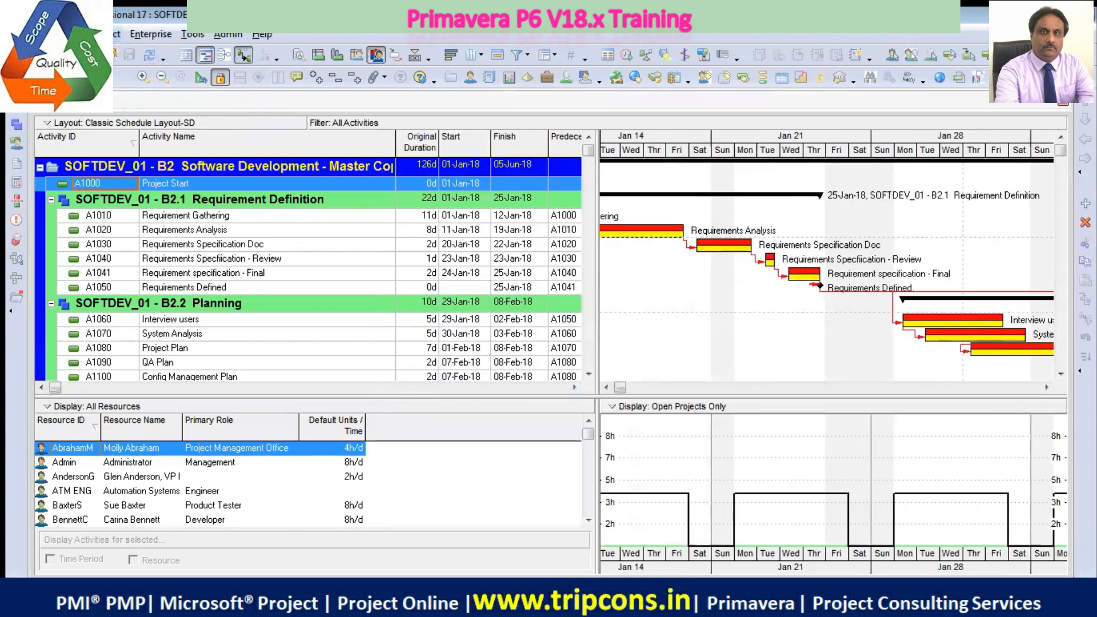
{"action": "left_click", "coordinate": [69, 35]}
{"action": "mouse_move", "coordinate": [171, 97]}
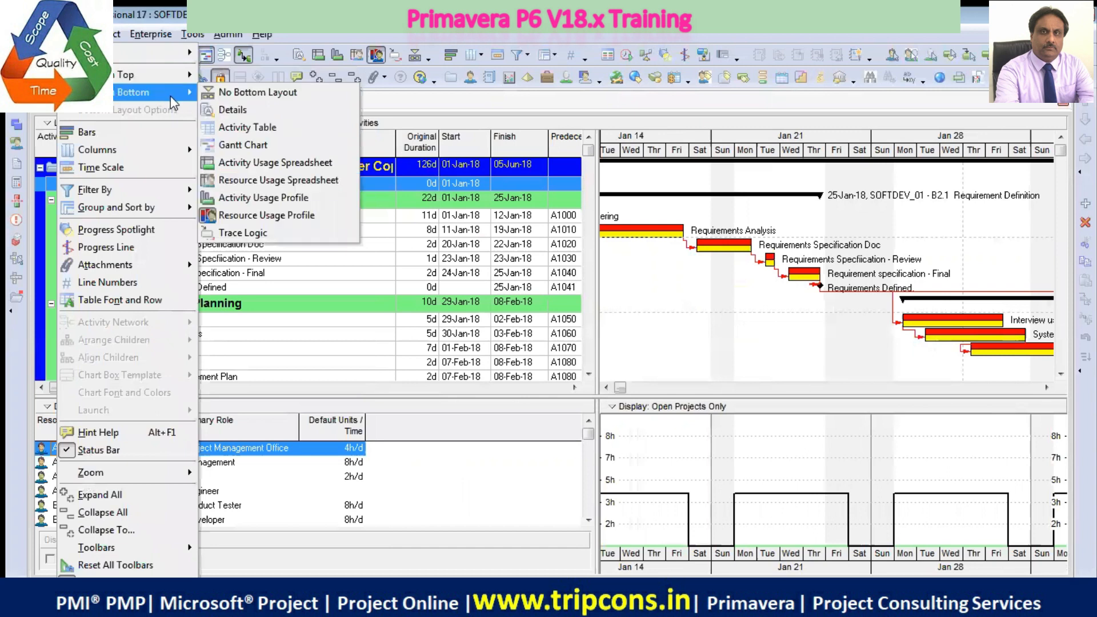
{"action": "left_click", "coordinate": [232, 93]}
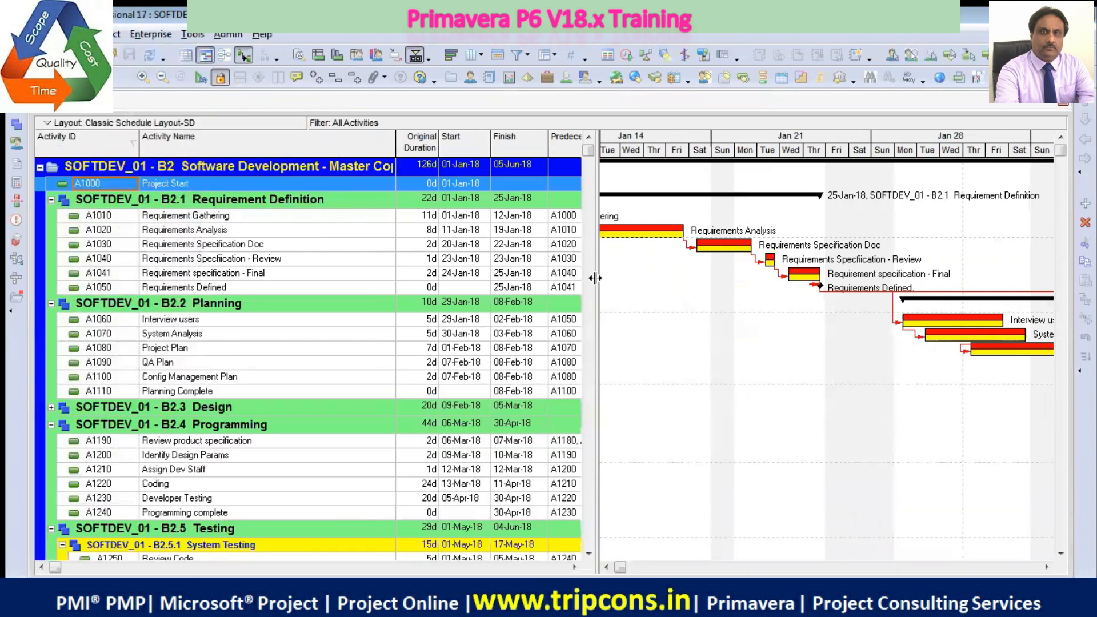
Sort the activities by Activity Name and restore the order by Activity ID
{"action": "left_click", "coordinate": [261, 146]}
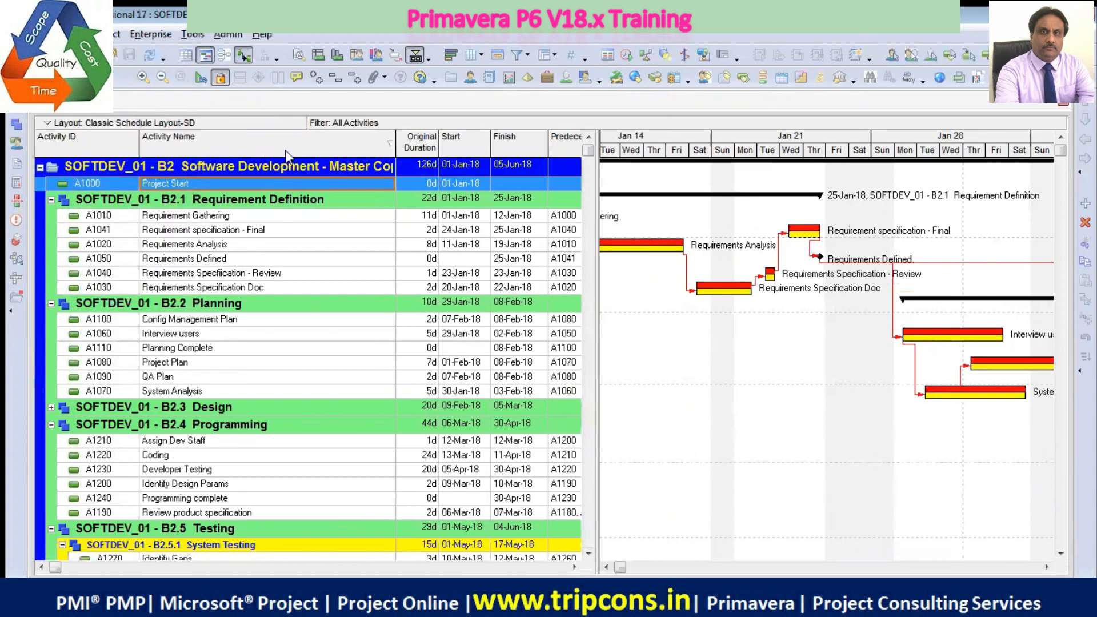
{"action": "left_click", "coordinate": [287, 150]}
{"action": "left_click", "coordinate": [97, 143]}
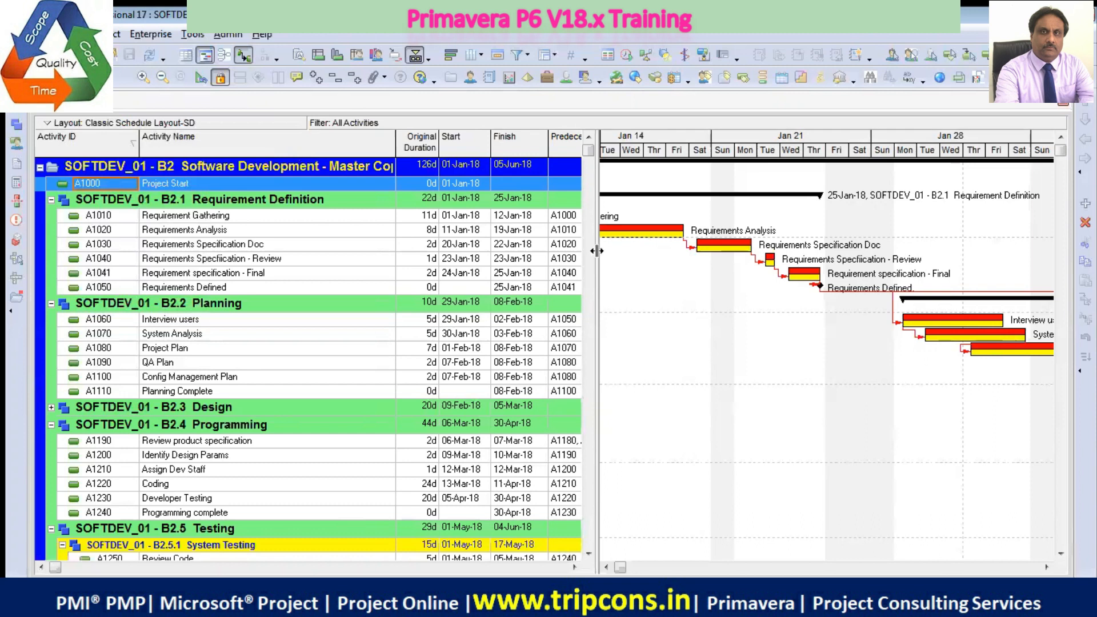
Widen the activity table further to reveal the cost and calendar columns, and expand the Design WBS group
{"action": "left_click_drag", "start_coordinate": [596, 252], "coordinate": [836, 252]}
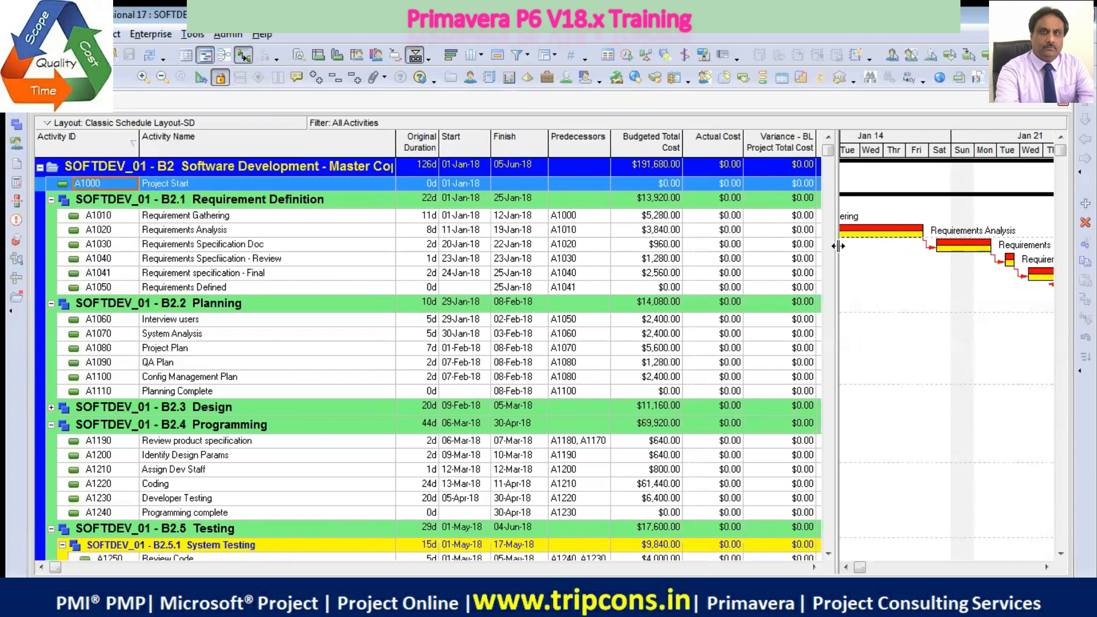
{"action": "left_click_drag", "start_coordinate": [838, 246], "coordinate": [965, 246]}
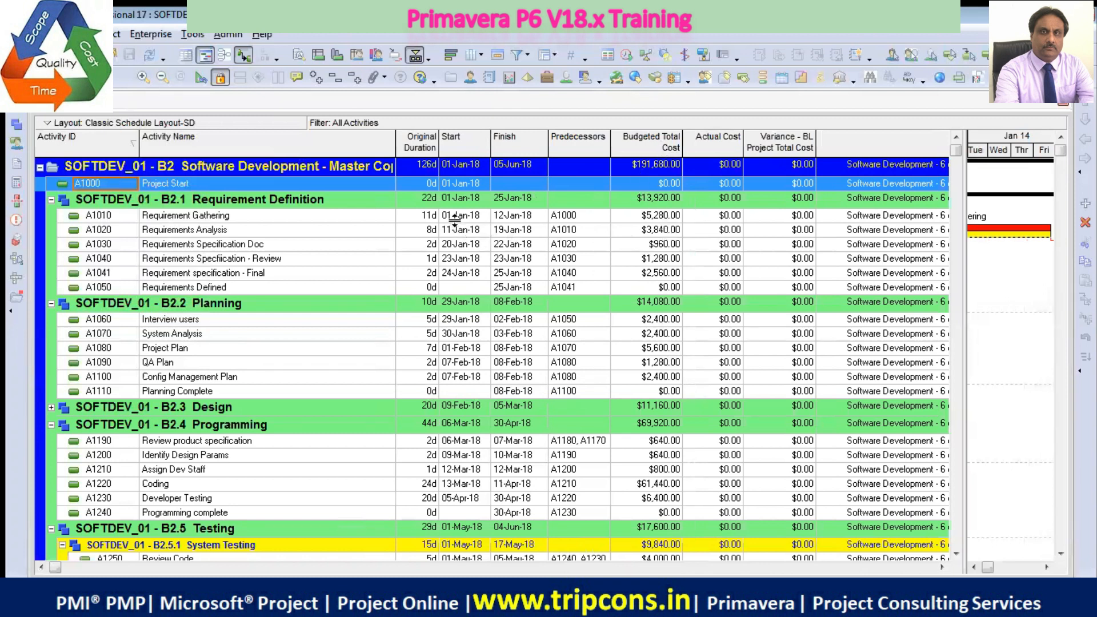
{"action": "left_click", "coordinate": [355, 219]}
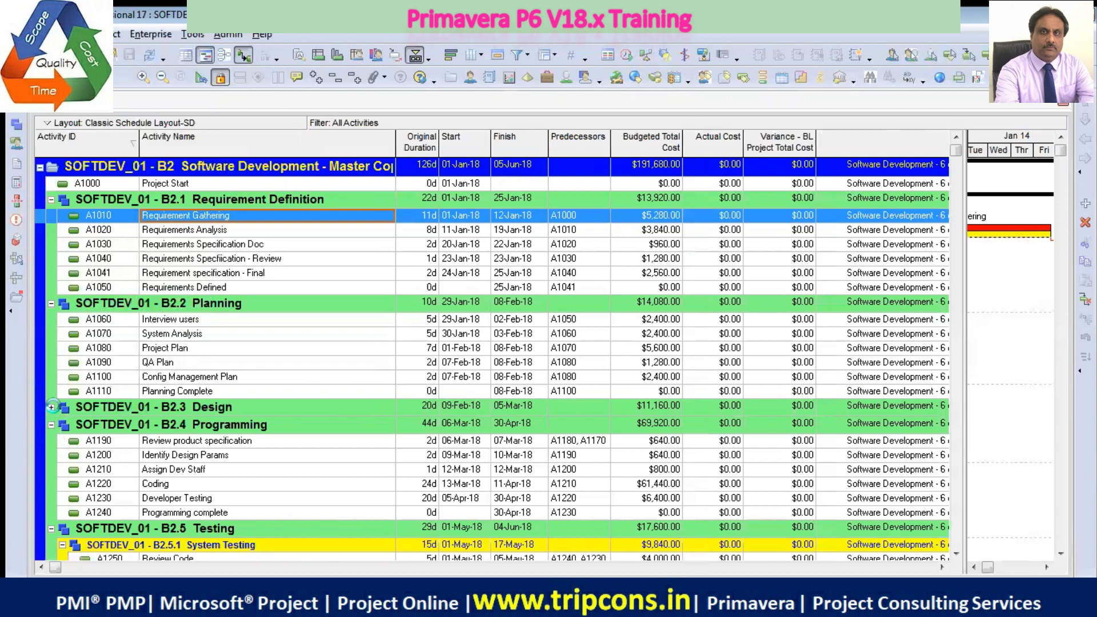
{"action": "left_click", "coordinate": [52, 407]}
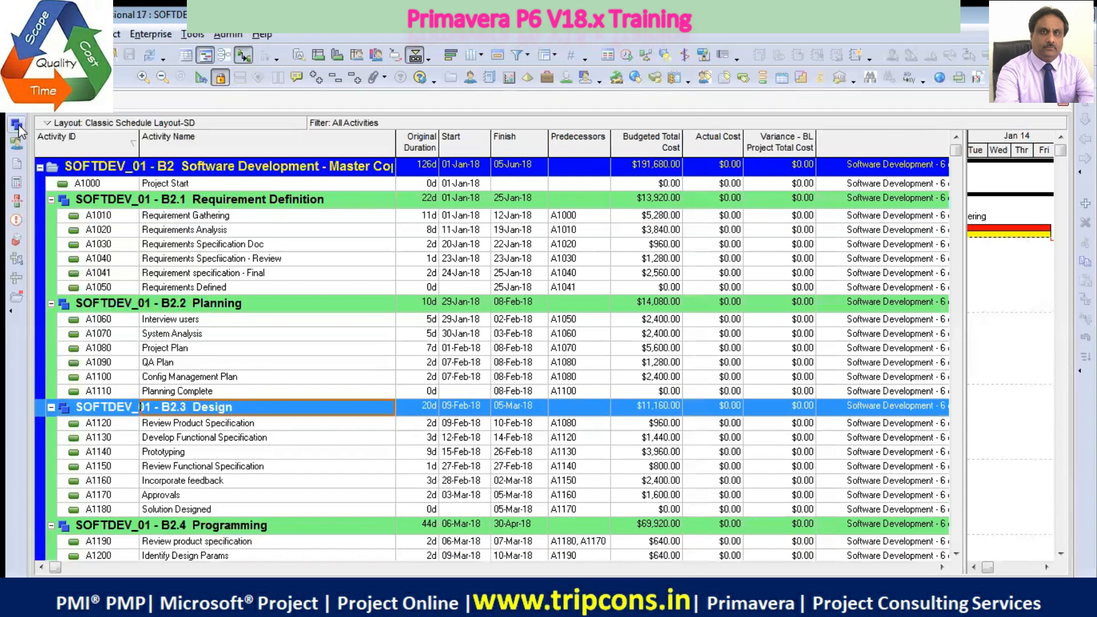
Show the project's WBS as a Gantt chart with a wider Total Activities column and the bars in view from January 2018
{"action": "left_click", "coordinate": [17, 124]}
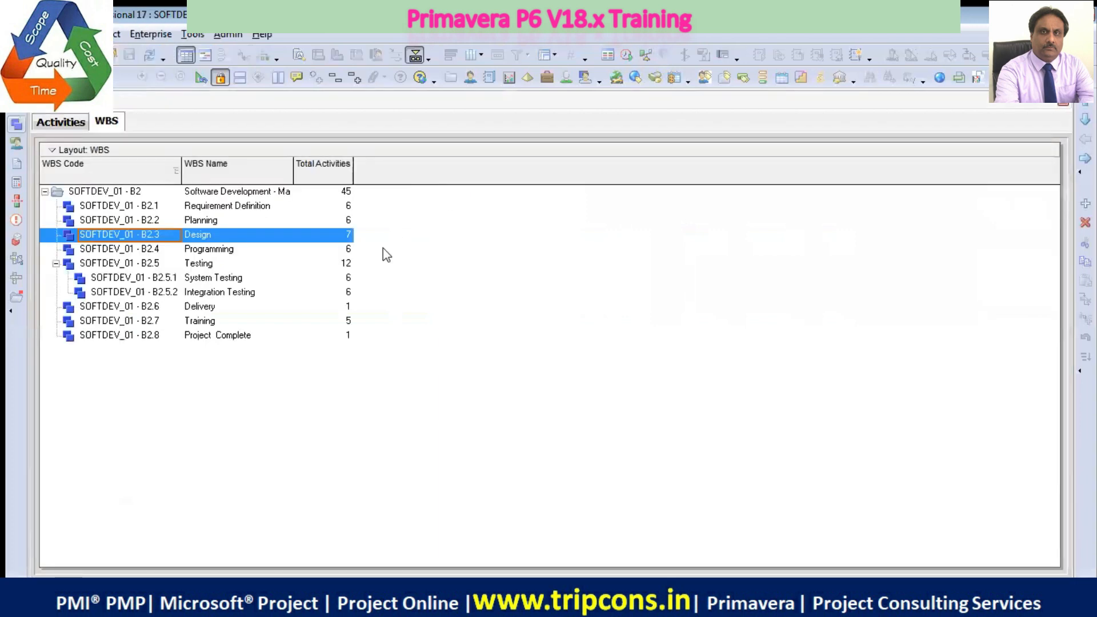
{"action": "left_click_drag", "start_coordinate": [354, 172], "coordinate": [389, 171]}
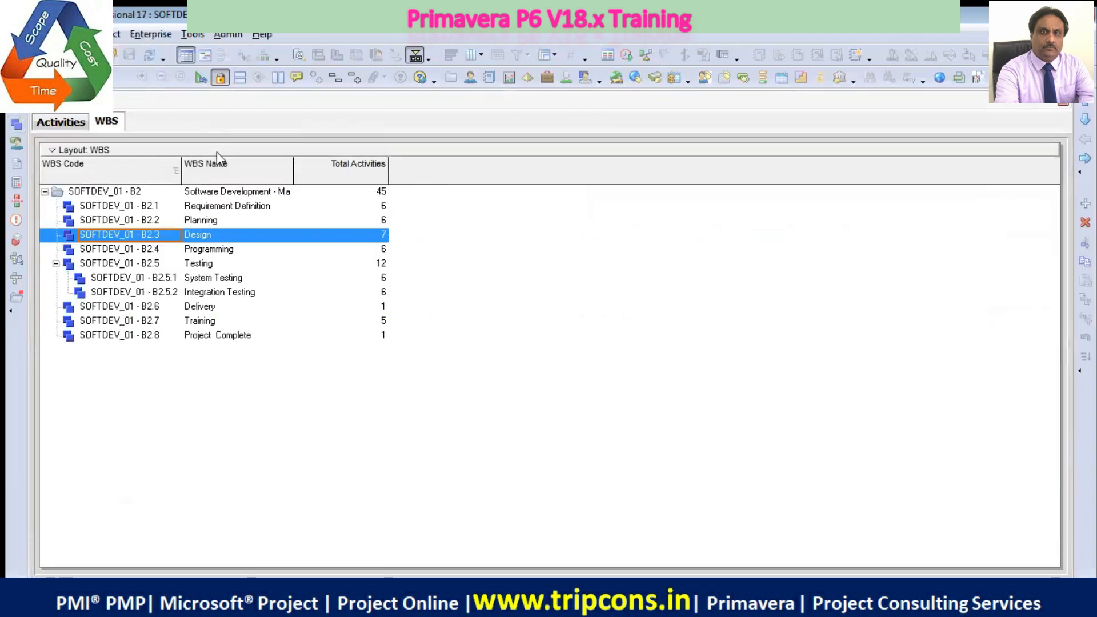
{"action": "left_click", "coordinate": [204, 55]}
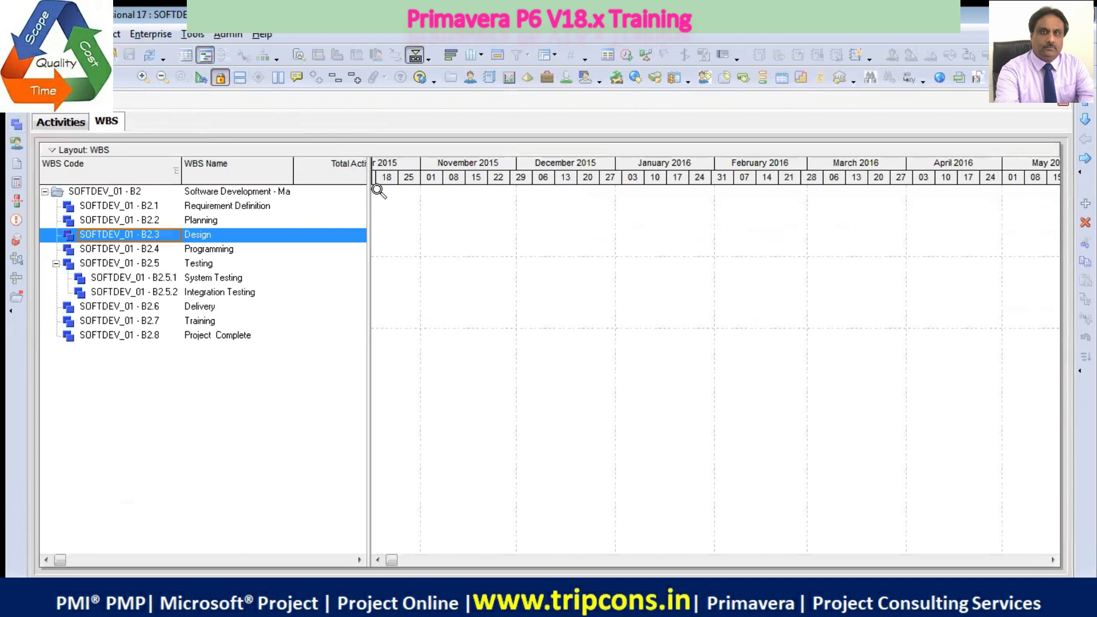
{"action": "double_click", "coordinate": [460, 241]}
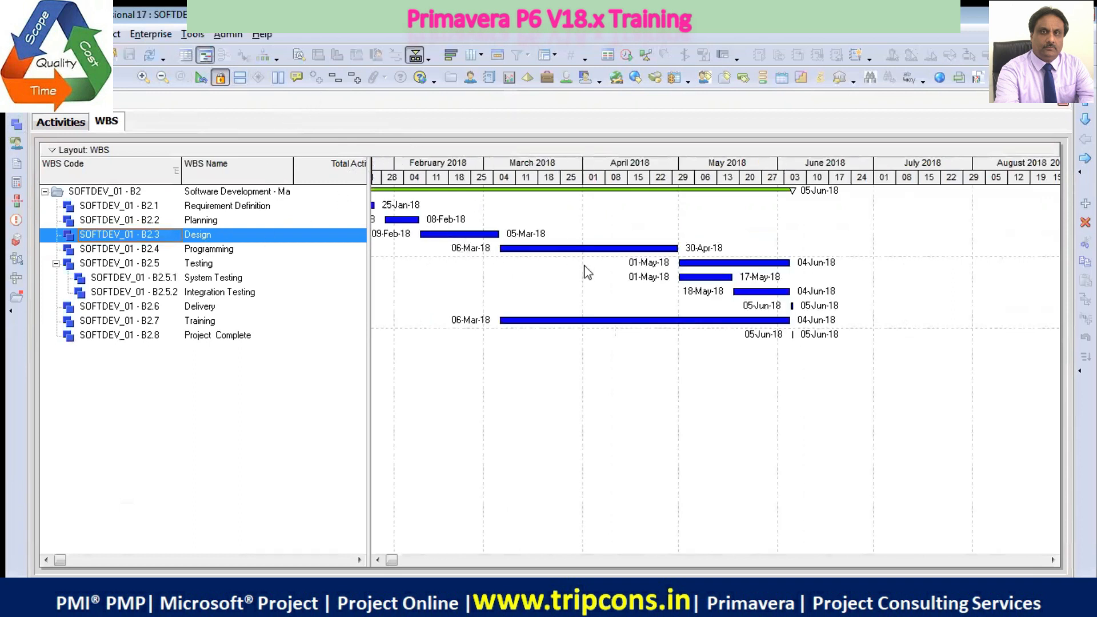
{"action": "left_click", "coordinate": [379, 561]}
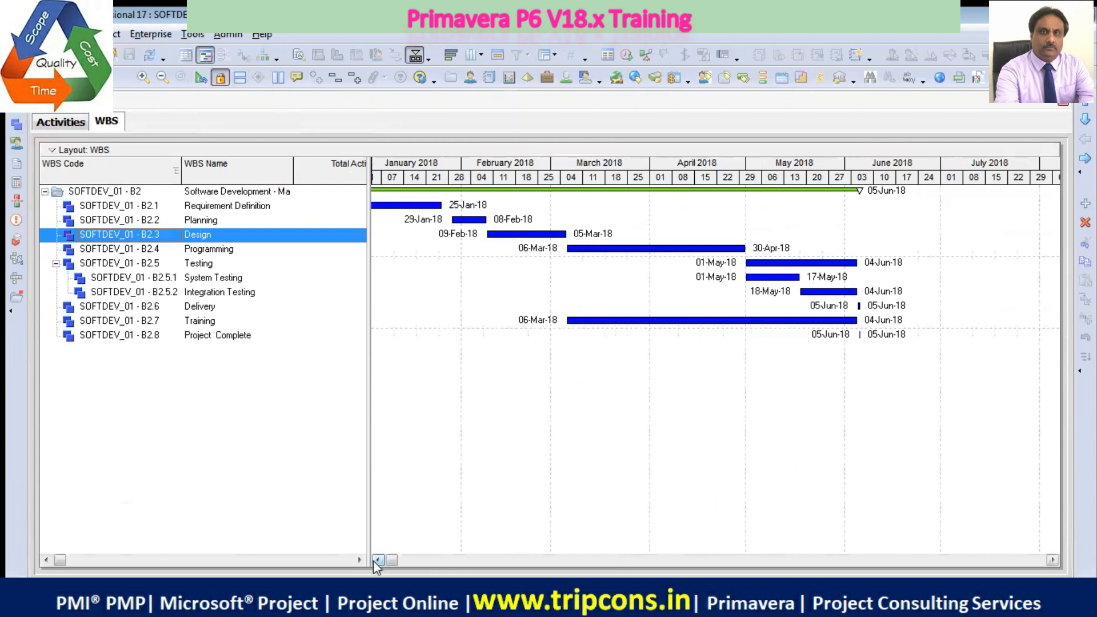
{"action": "left_click", "coordinate": [376, 561]}
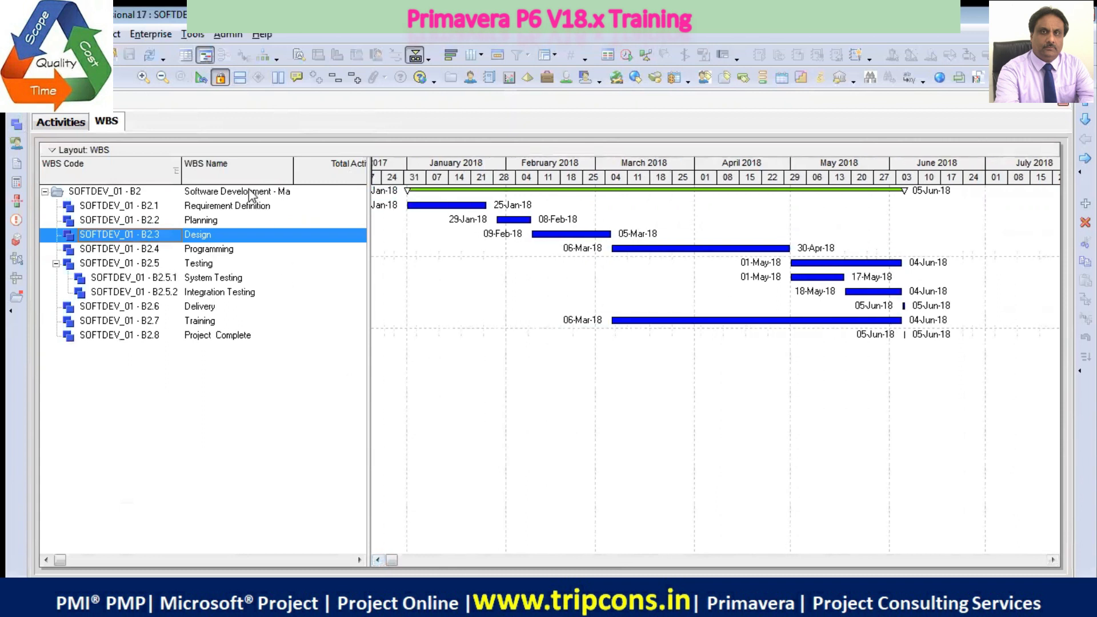
Display the WBS as a box chart, collapse and re-expand its top-level box, and select the System Testing box
{"action": "left_click", "coordinate": [263, 55]}
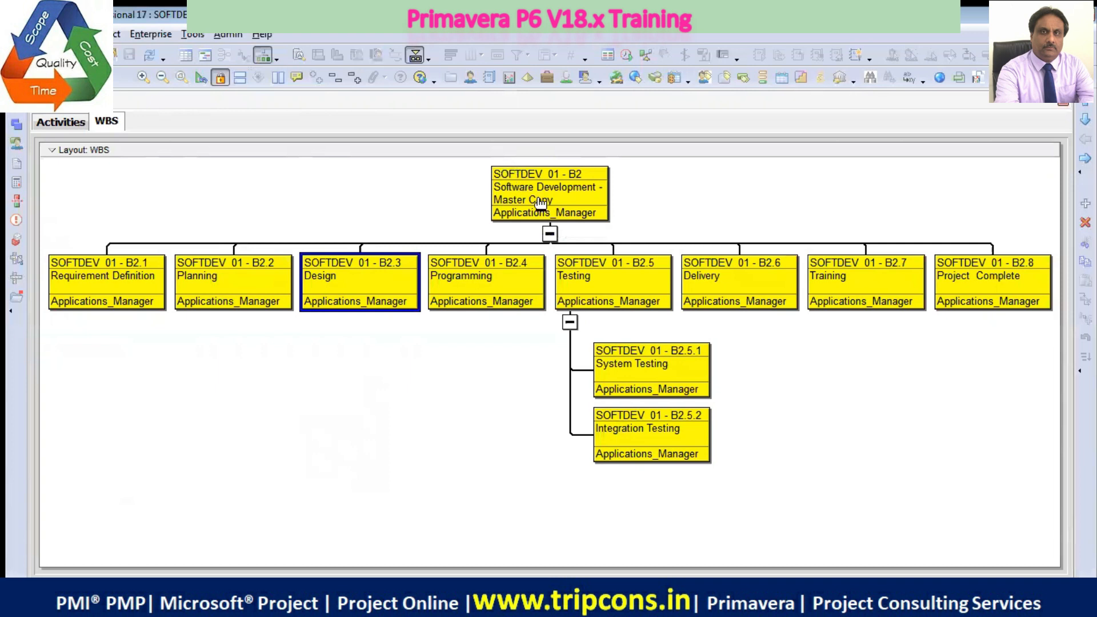
{"action": "left_click", "coordinate": [550, 233]}
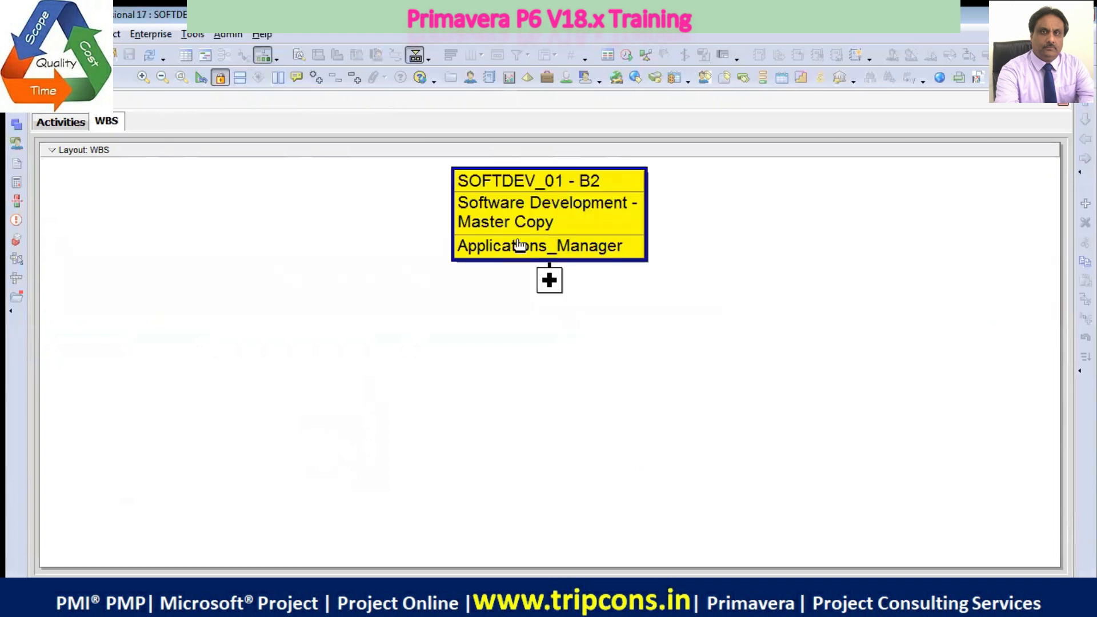
{"action": "left_click", "coordinate": [548, 281]}
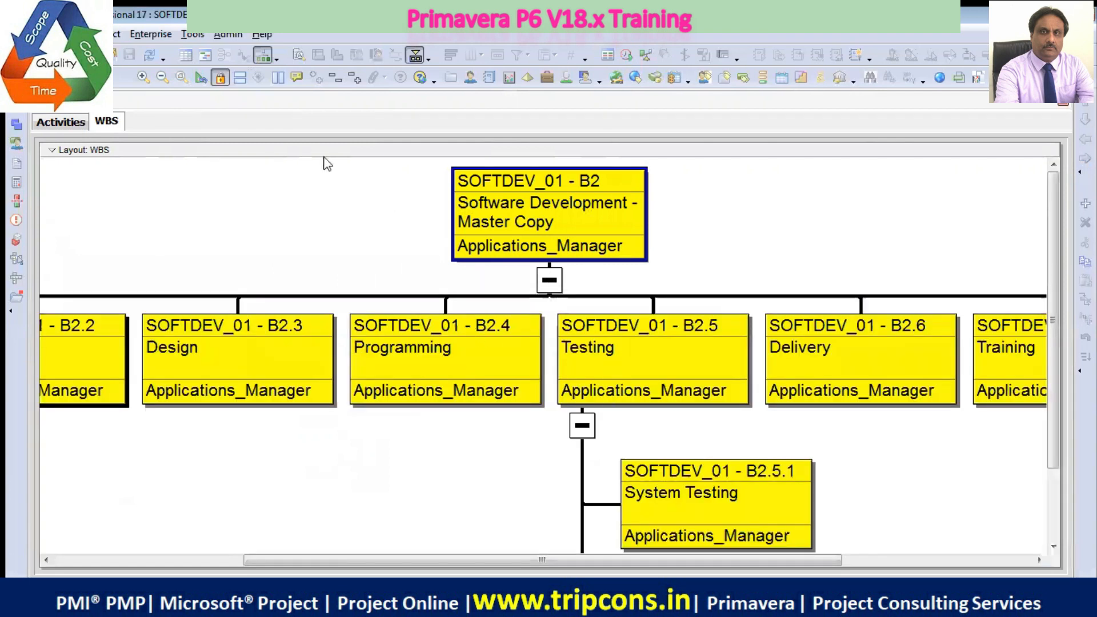
{"action": "left_click", "coordinate": [162, 78]}
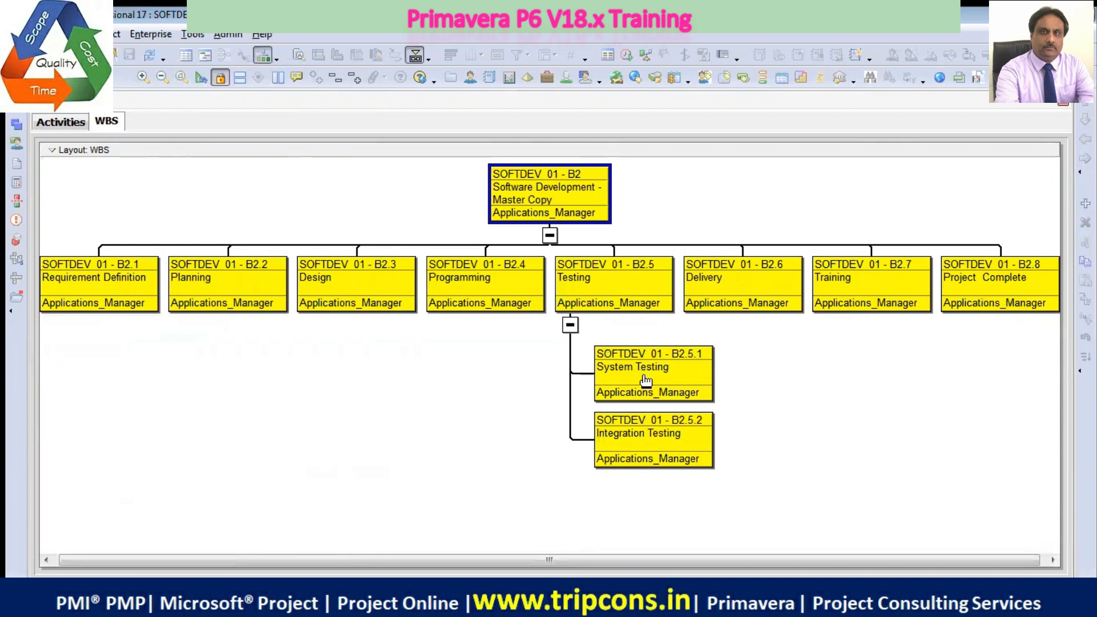
{"action": "left_click", "coordinate": [642, 398]}
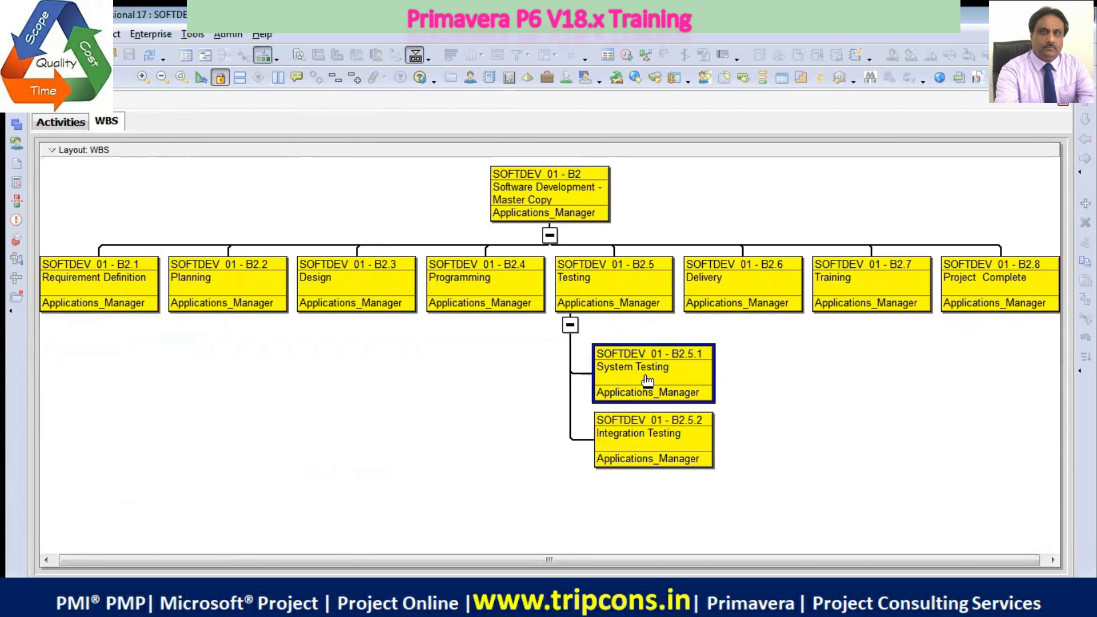
Return to the activity list, select Review Code under System Testing, and narrow Activity Name while slightly widening Original Duration
{"action": "left_click", "coordinate": [54, 123]}
{"action": "scroll", "coordinate": [197, 440], "scroll_direction": "down", "scroll_amount": 5}
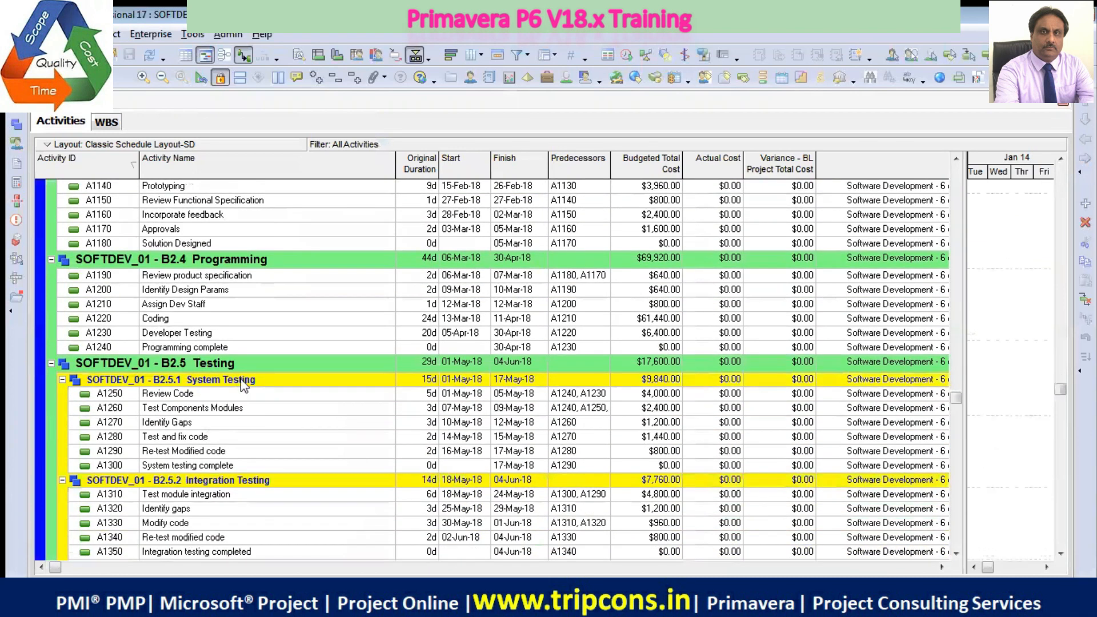
{"action": "left_click", "coordinate": [223, 394]}
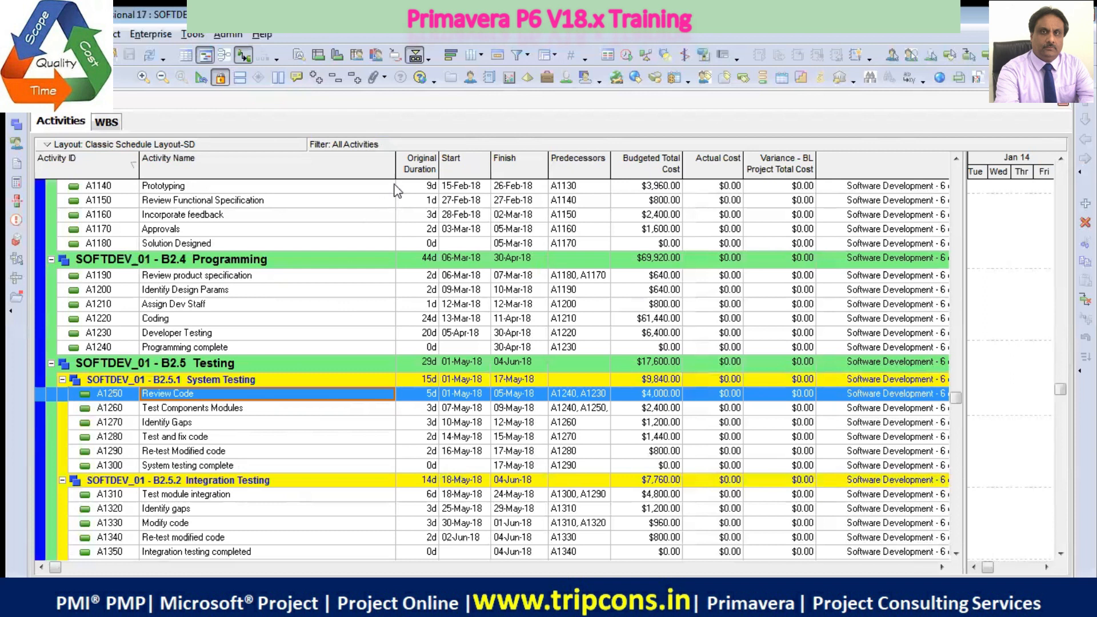
{"action": "left_click_drag", "start_coordinate": [396, 172], "coordinate": [357, 173]}
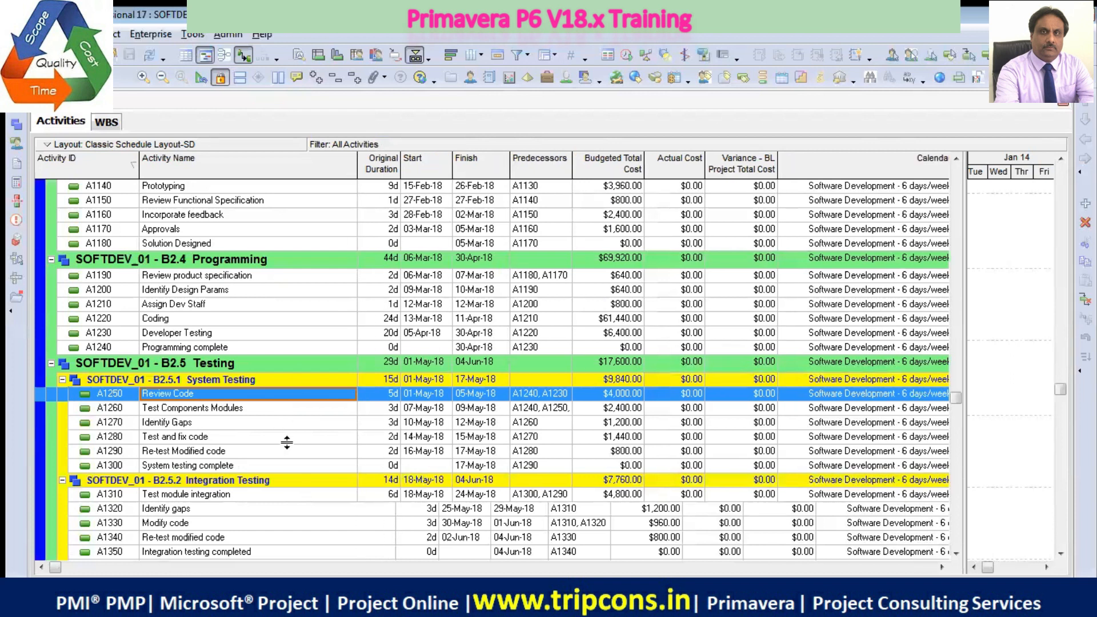
{"action": "scroll", "coordinate": [268, 443], "scroll_direction": "down", "scroll_amount": 1}
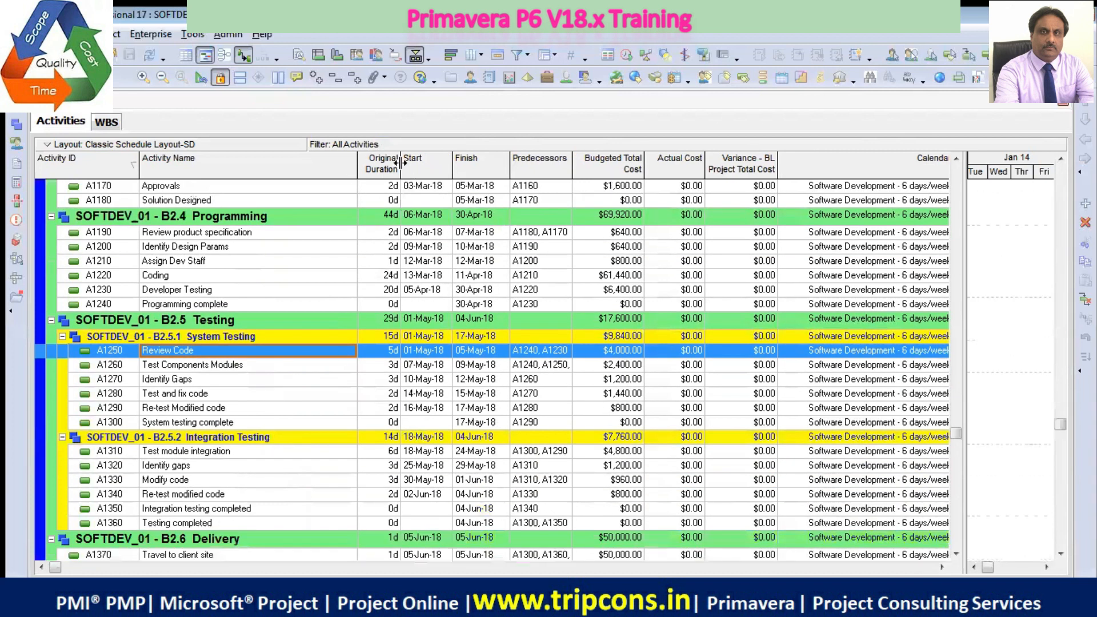
{"action": "left_click_drag", "start_coordinate": [400, 163], "coordinate": [407, 163]}
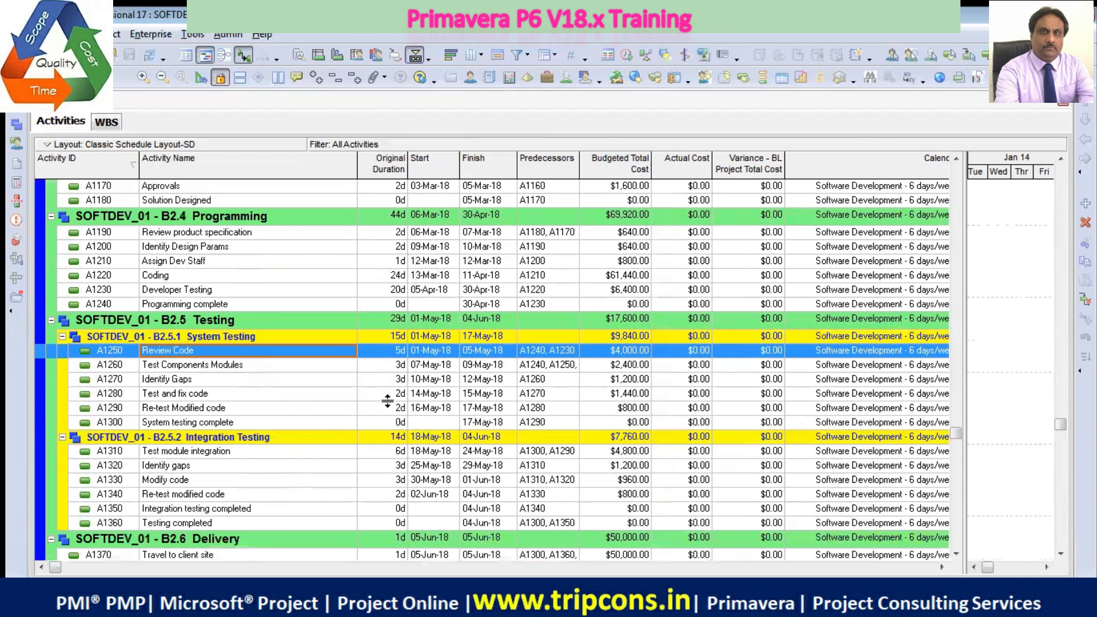
Show the resource details of the Review Code activity with the Resource ID Name column wide enough to read
{"action": "right_click", "coordinate": [256, 351]}
{"action": "left_click", "coordinate": [309, 217]}
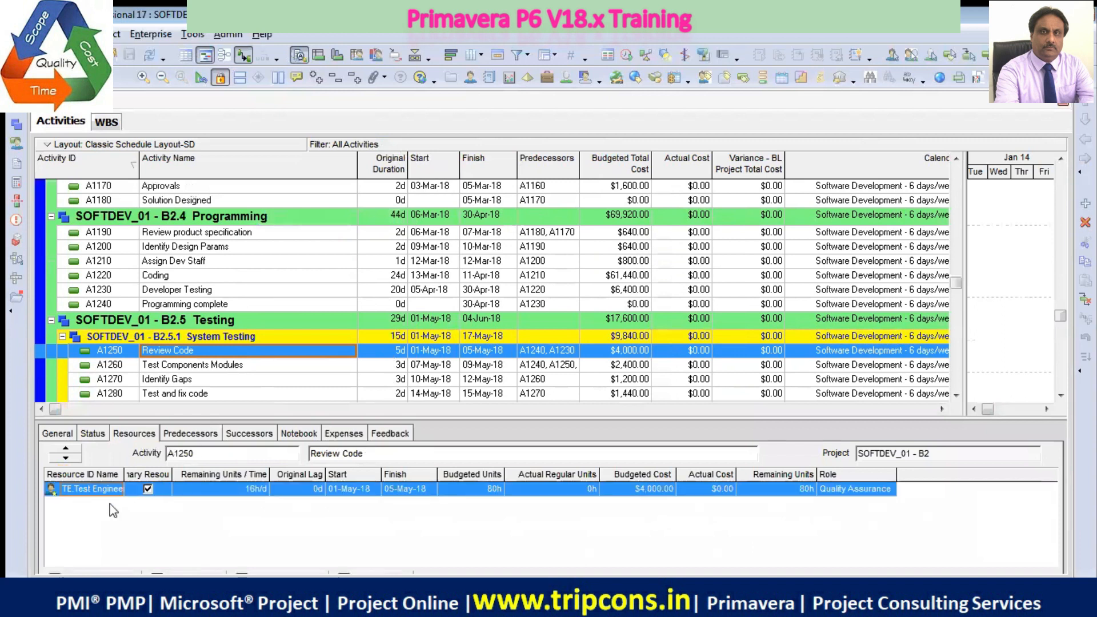
{"action": "left_click_drag", "start_coordinate": [125, 478], "coordinate": [150, 478]}
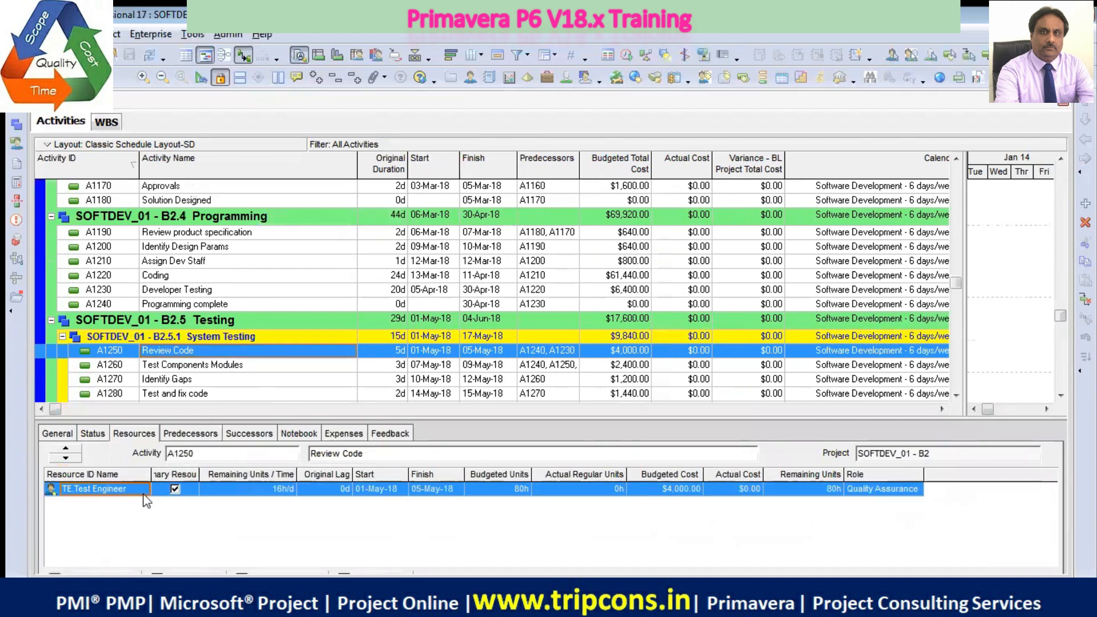
Check the resources assigned to other System Testing activities and to Test module integration, and hide the activity details
{"action": "left_click", "coordinate": [205, 366]}
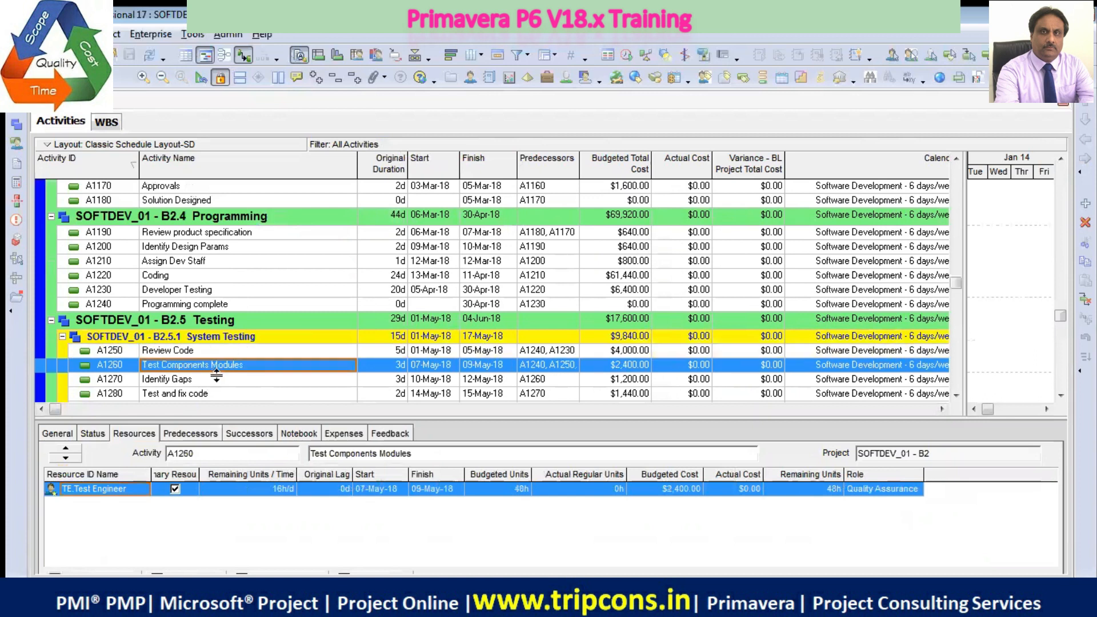
{"action": "left_click", "coordinate": [215, 379]}
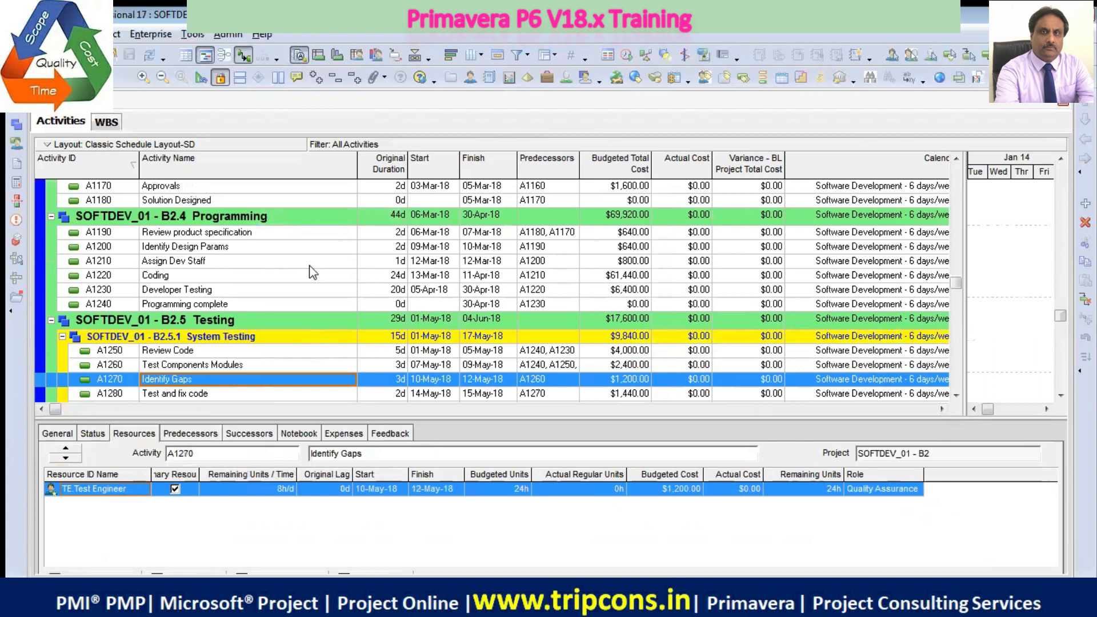
{"action": "scroll", "coordinate": [237, 337], "scroll_direction": "down", "scroll_amount": 4}
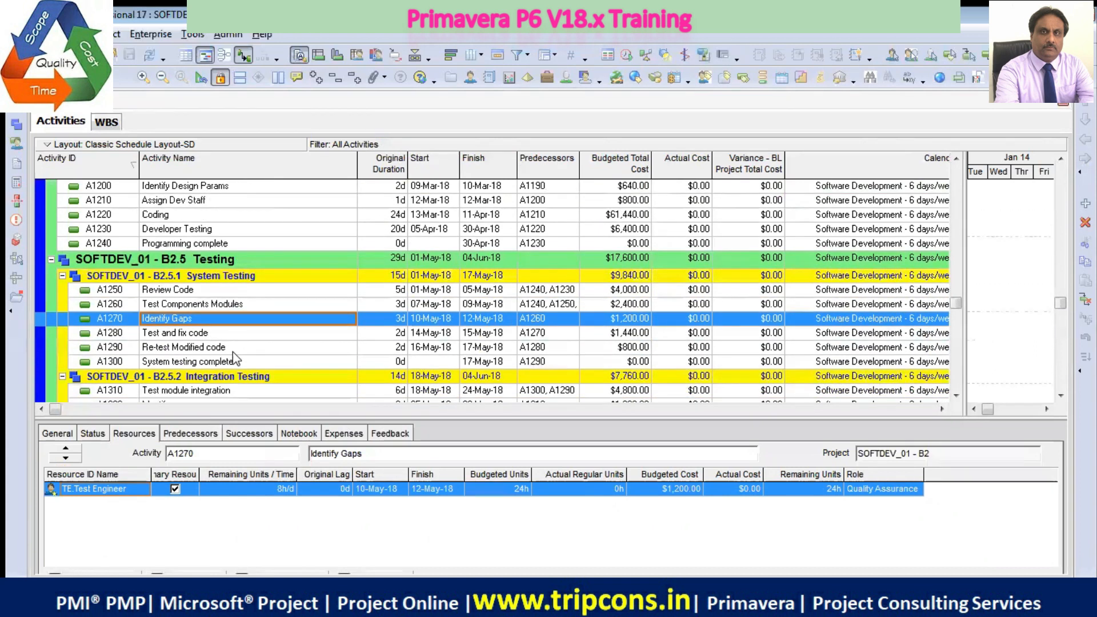
{"action": "left_click", "coordinate": [237, 350]}
{"action": "left_click", "coordinate": [248, 363]}
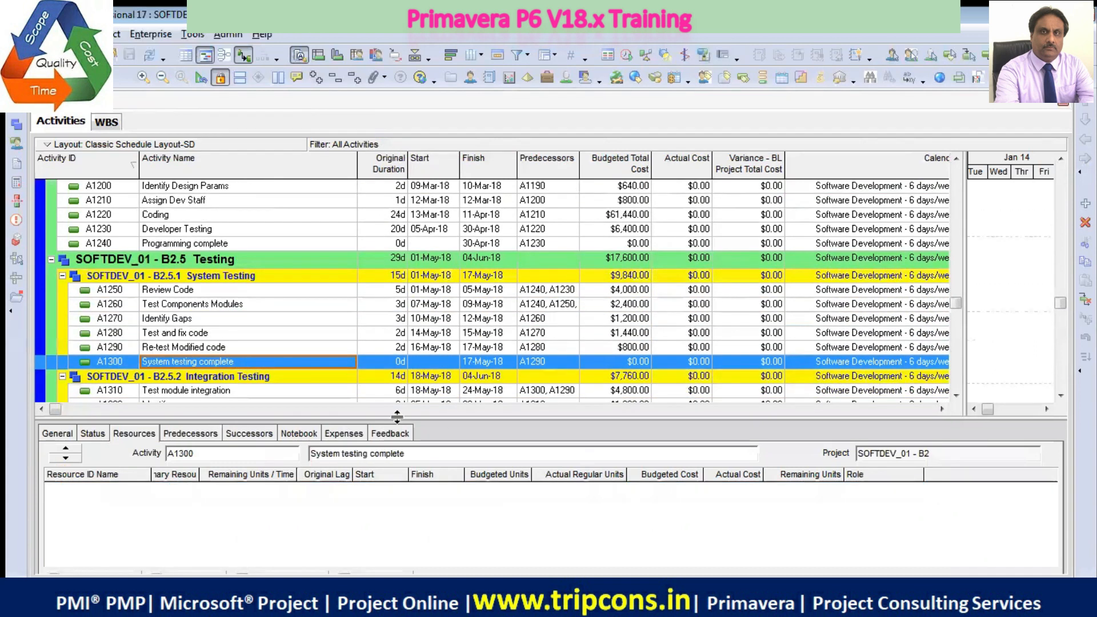
{"action": "left_click", "coordinate": [240, 393]}
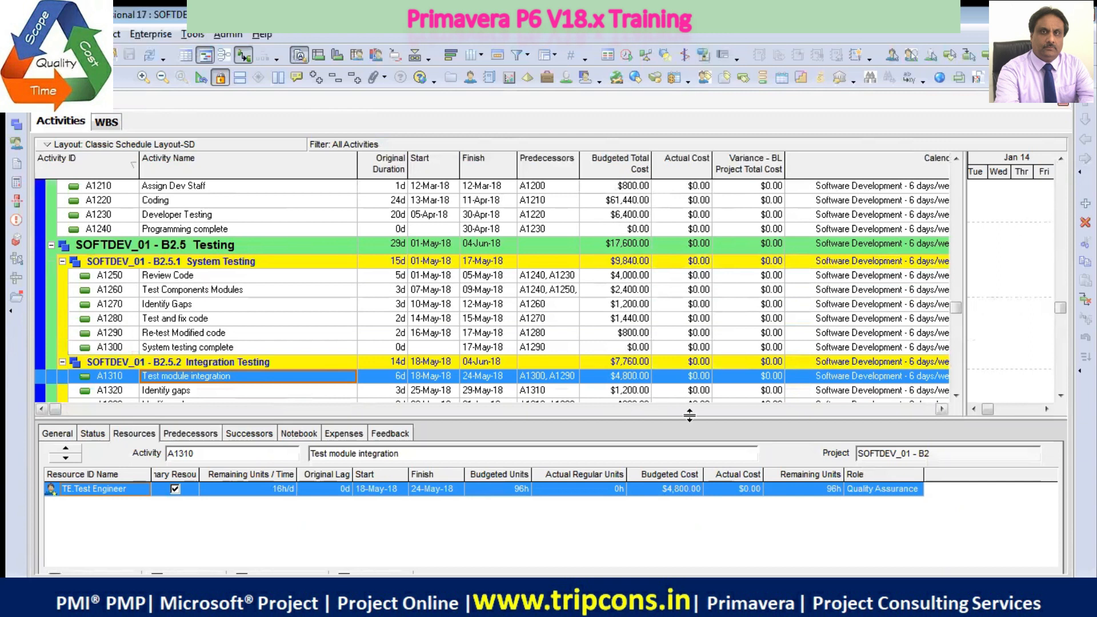
{"action": "right_click", "coordinate": [670, 433]}
{"action": "left_click", "coordinate": [719, 446]}
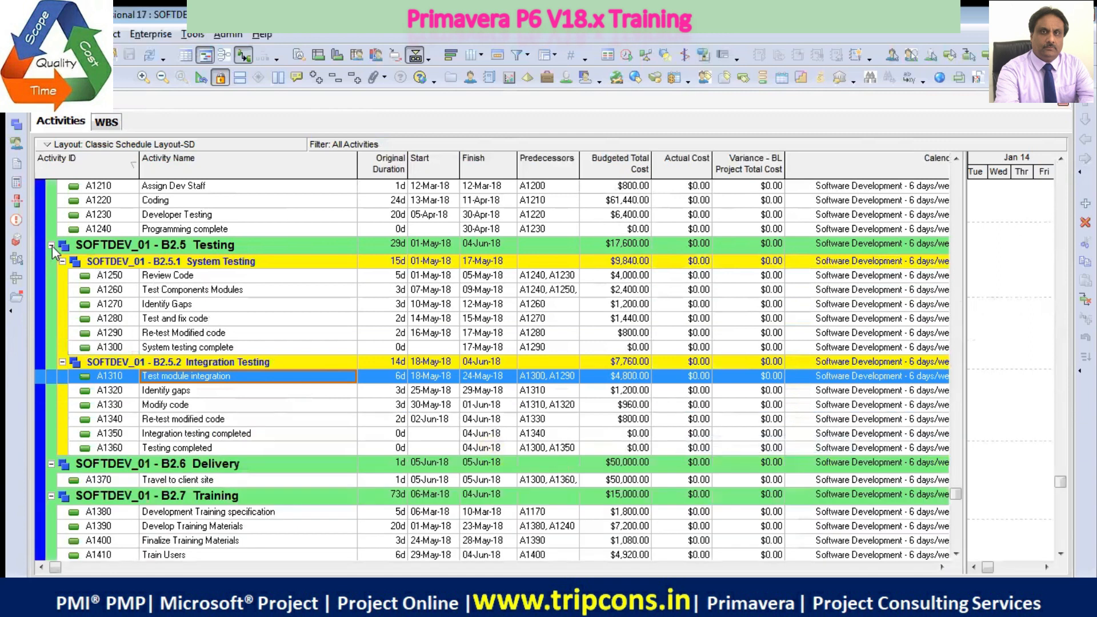
Collapse the activity list's grouping bands to WBS Level 2
{"action": "left_click", "coordinate": [72, 34]}
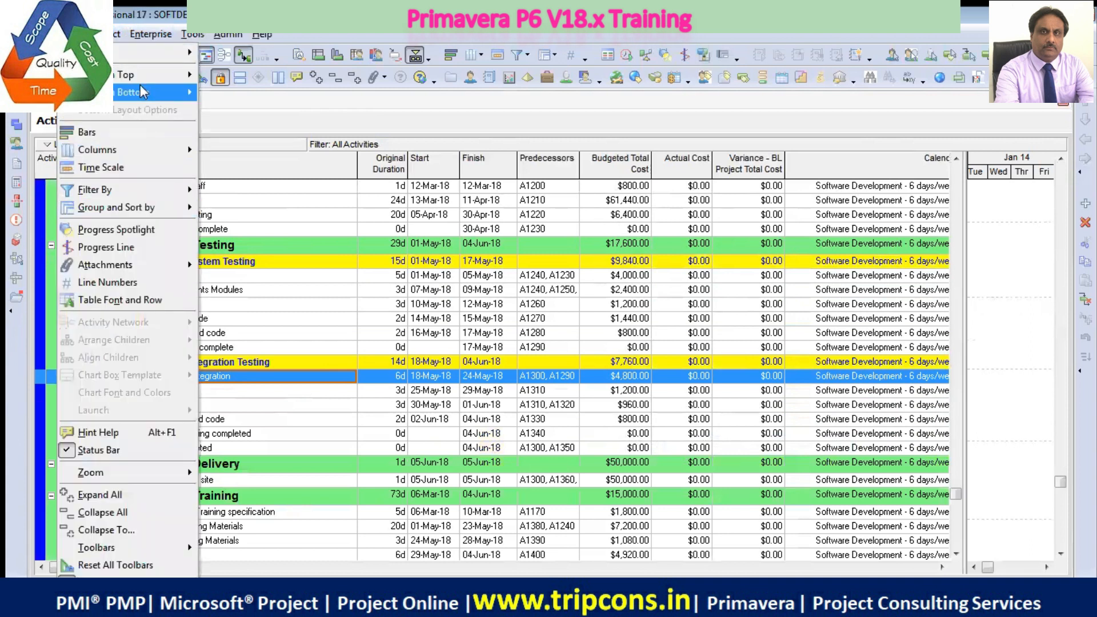
{"action": "mouse_move", "coordinate": [146, 96]}
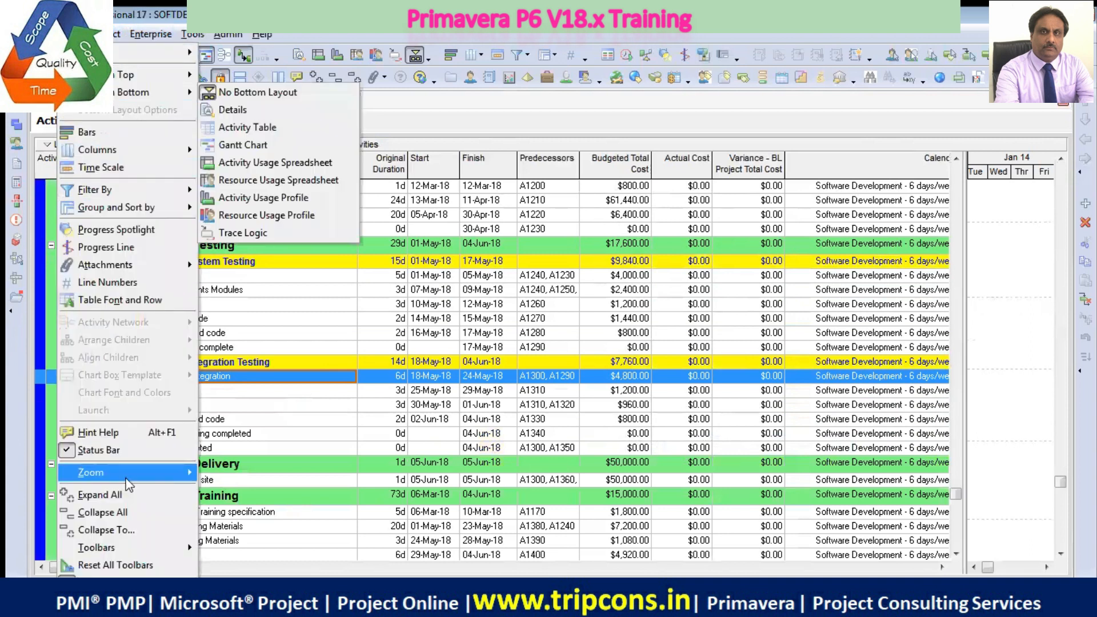
{"action": "left_click", "coordinate": [106, 530]}
{"action": "left_click", "coordinate": [571, 293]}
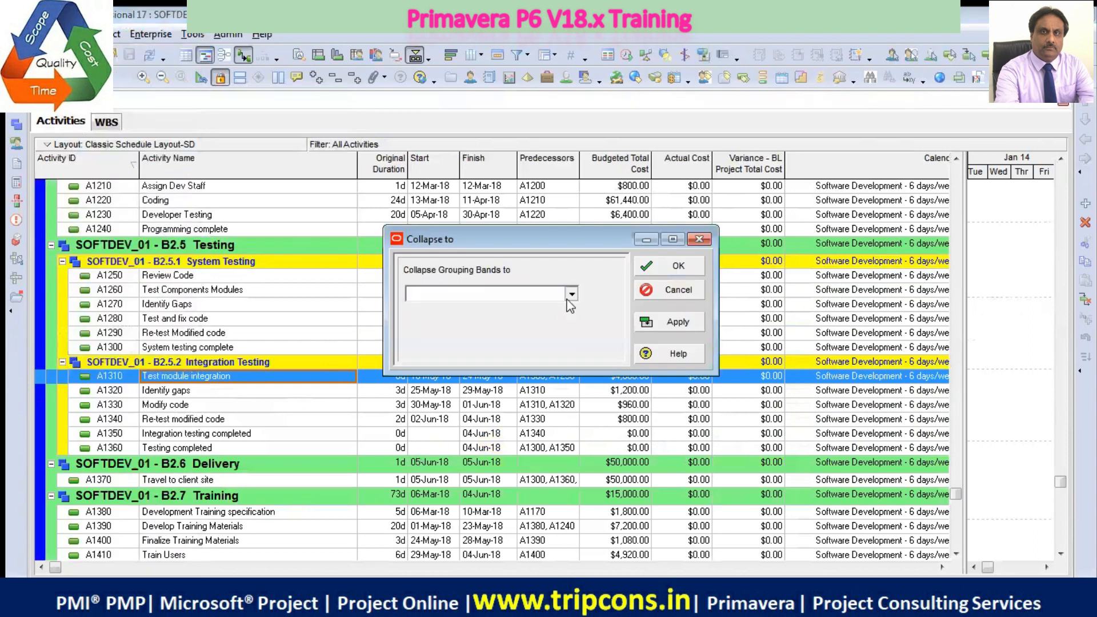
{"action": "left_click", "coordinate": [507, 318]}
{"action": "left_click", "coordinate": [676, 324]}
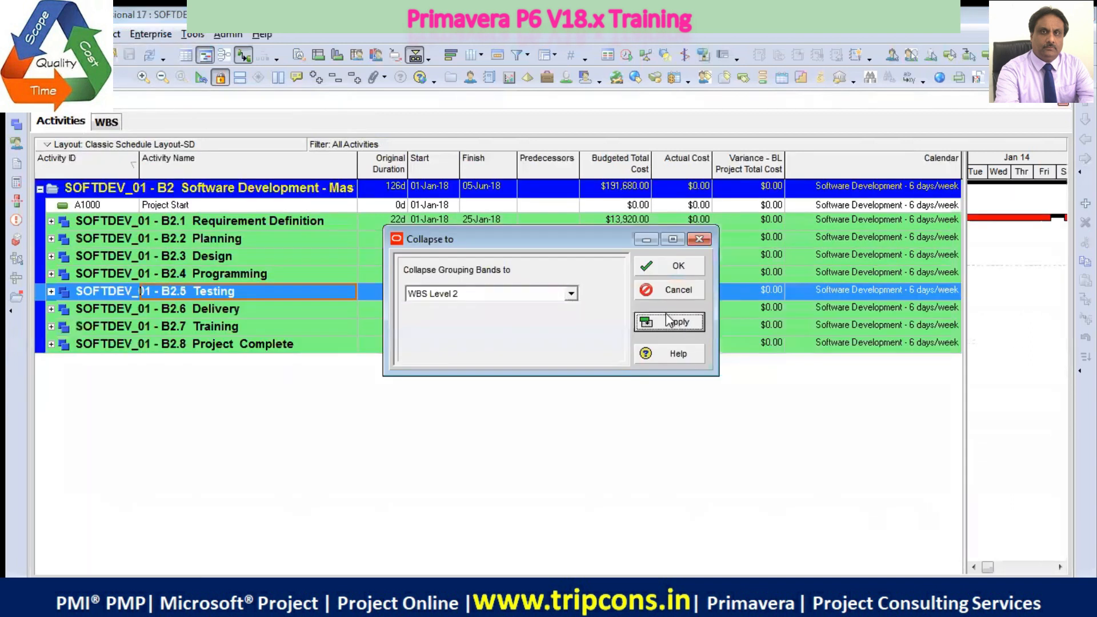
Collapse the grouping bands further to WBS Level 1 and leave the Collapse to settings
{"action": "left_click", "coordinate": [571, 293]}
{"action": "left_click", "coordinate": [503, 313]}
{"action": "left_click", "coordinate": [667, 324]}
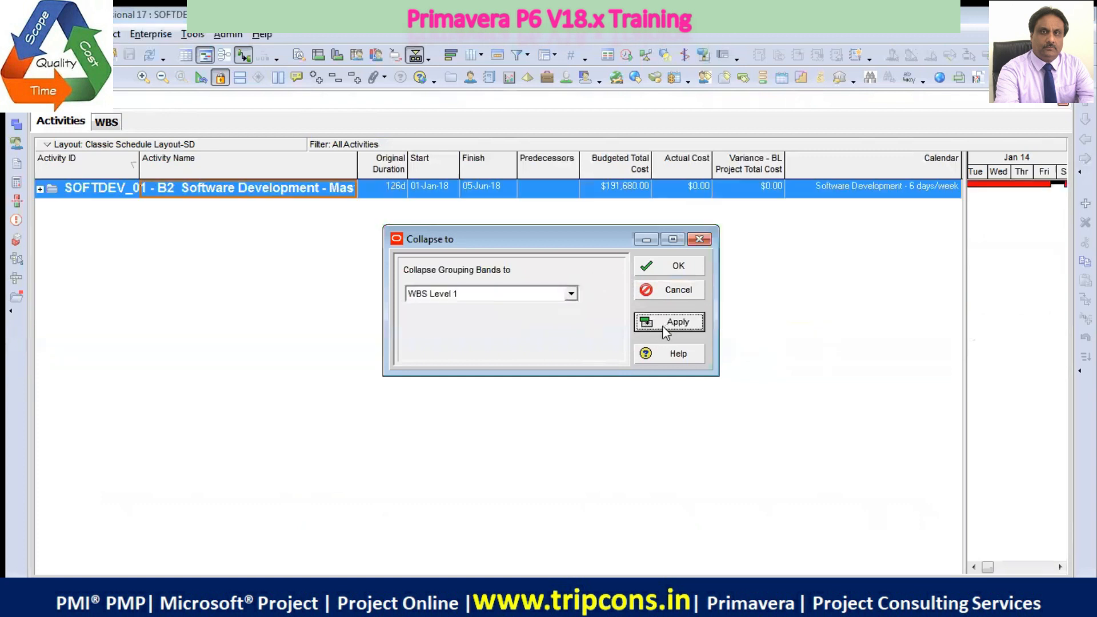
{"action": "left_click", "coordinate": [684, 291]}
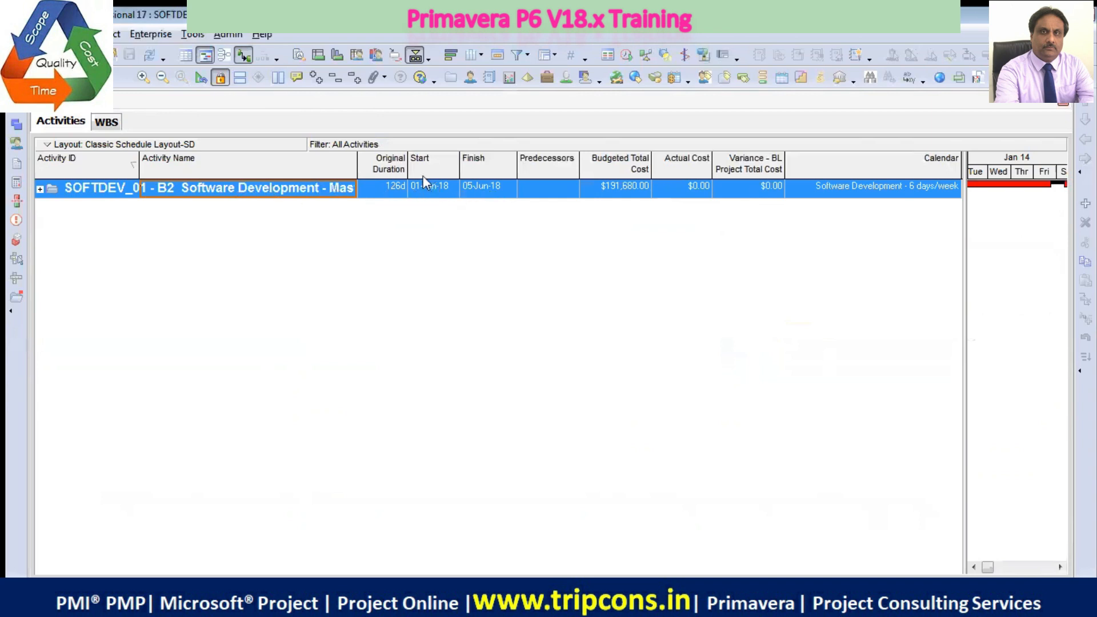
Slightly widen the Original Duration column and enlarge the Gantt chart area until the table ends after the Start column
{"action": "mouse_move", "coordinate": [408, 167]}
{"action": "left_mouse_down"}
{"action": "mouse_move", "coordinate": [463, 167]}
{"action": "mouse_move", "coordinate": [409, 167]}
{"action": "left_mouse_up"}
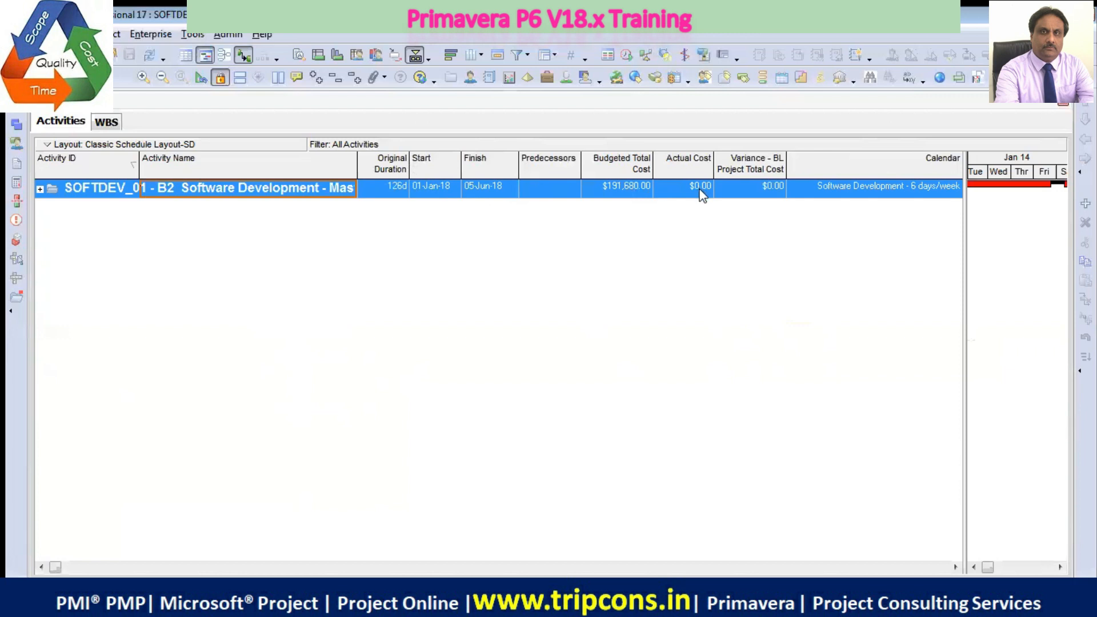
{"action": "left_click_drag", "start_coordinate": [963, 318], "coordinate": [452, 324]}
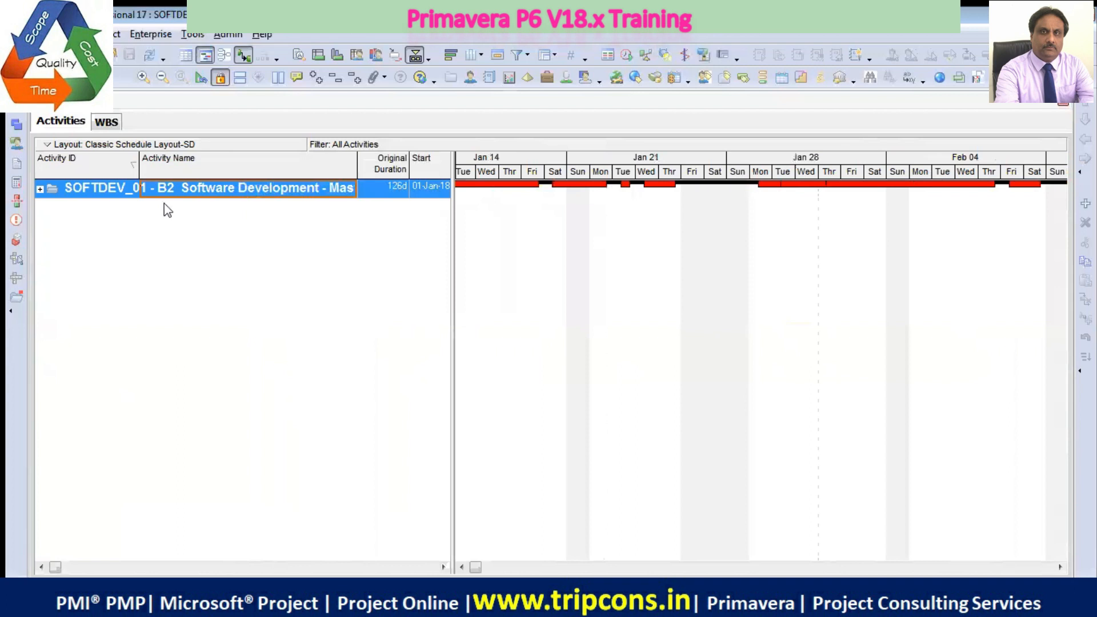
View the project's WBS as a Gantt chart and as a plain table, switch back to the Gantt chart, and return to the activities
{"action": "left_click", "coordinate": [107, 122]}
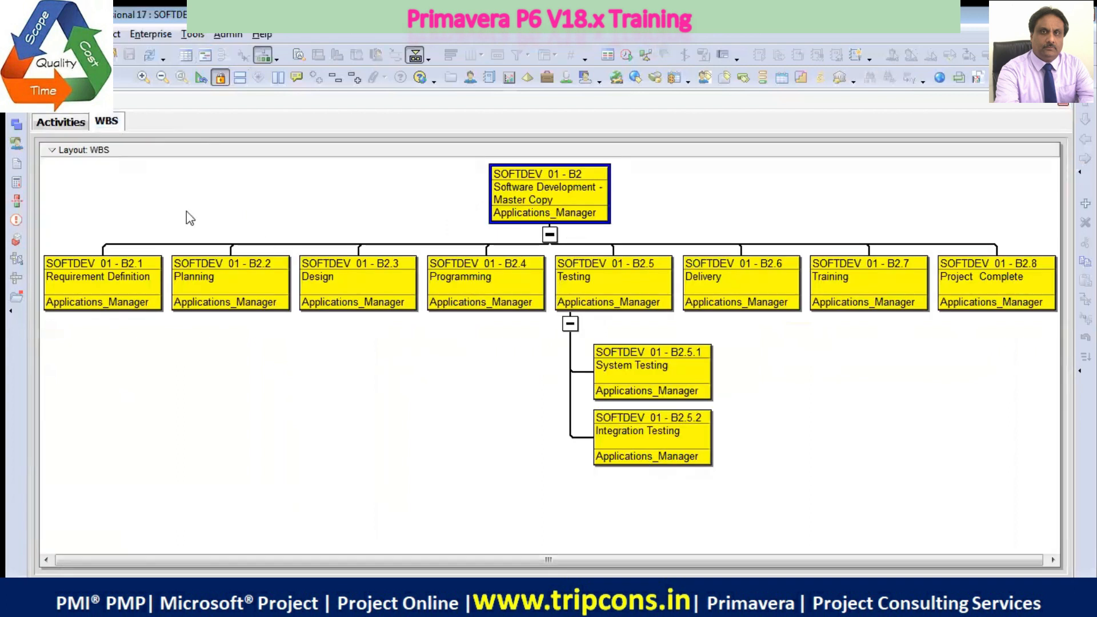
{"action": "left_click", "coordinate": [205, 56]}
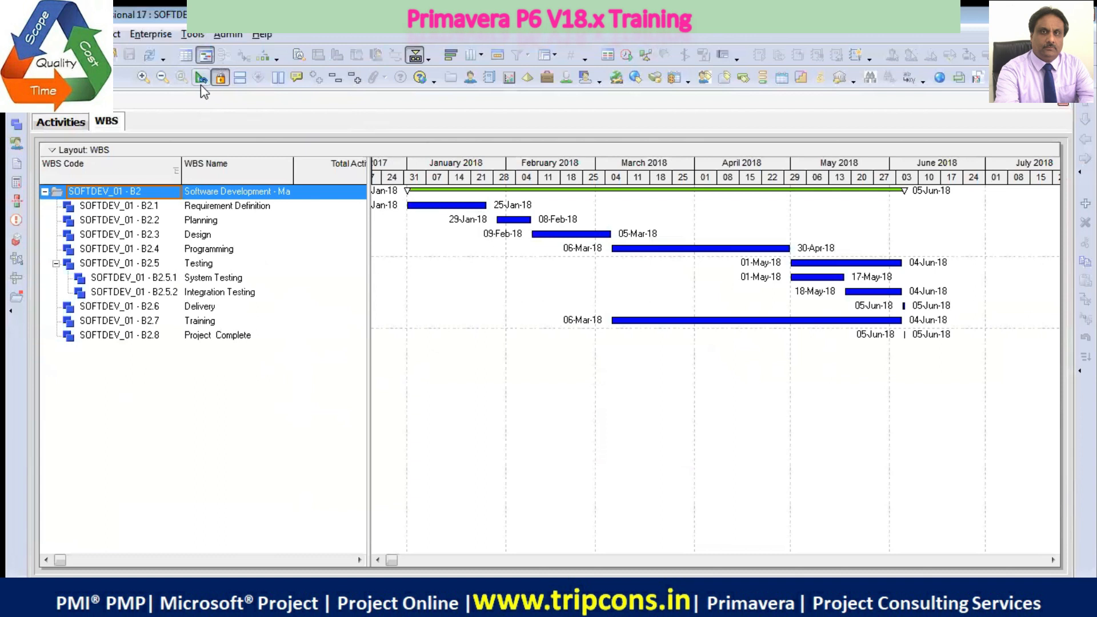
{"action": "left_click", "coordinate": [185, 56]}
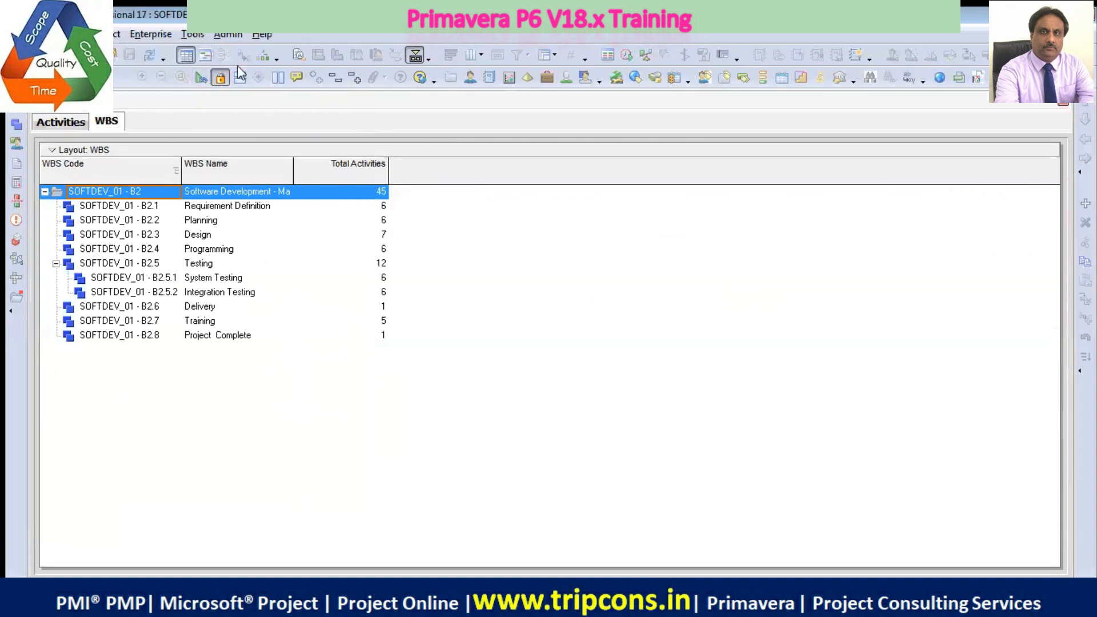
{"action": "left_click", "coordinate": [205, 56]}
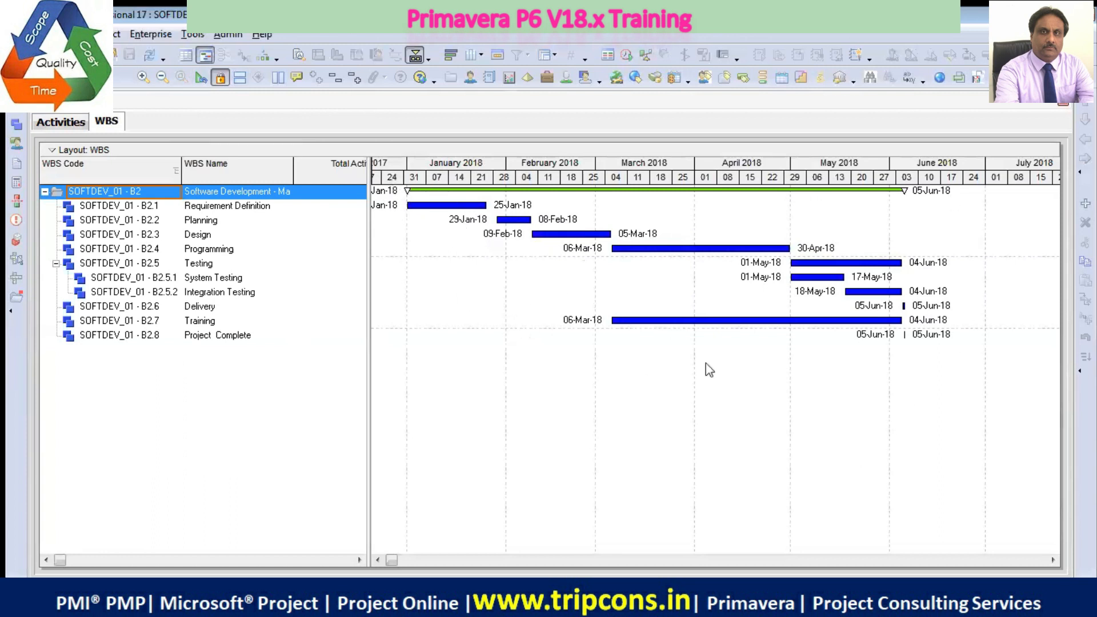
{"action": "left_click", "coordinate": [59, 122]}
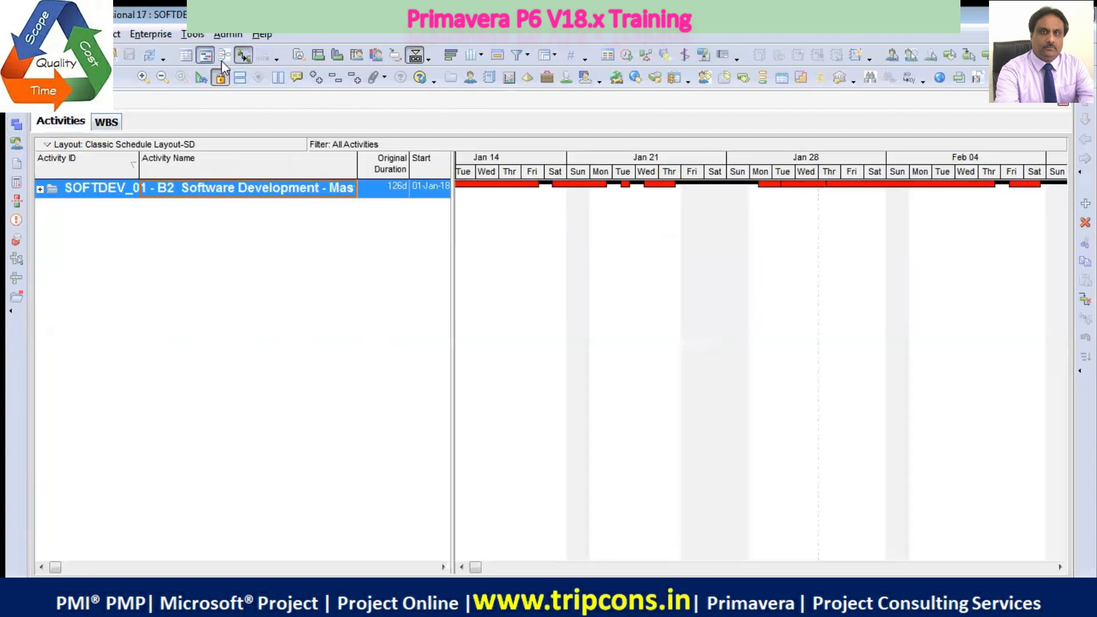
Expand all WBS bands in the activity list and go back to the start of the project
{"action": "left_click", "coordinate": [85, 34]}
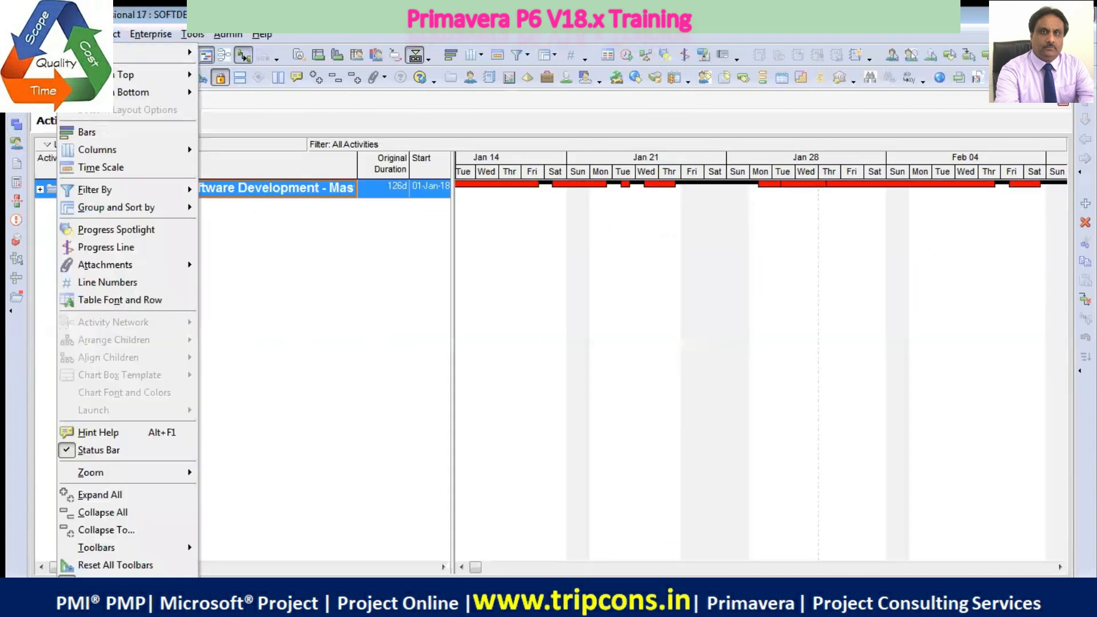
{"action": "left_click", "coordinate": [95, 495]}
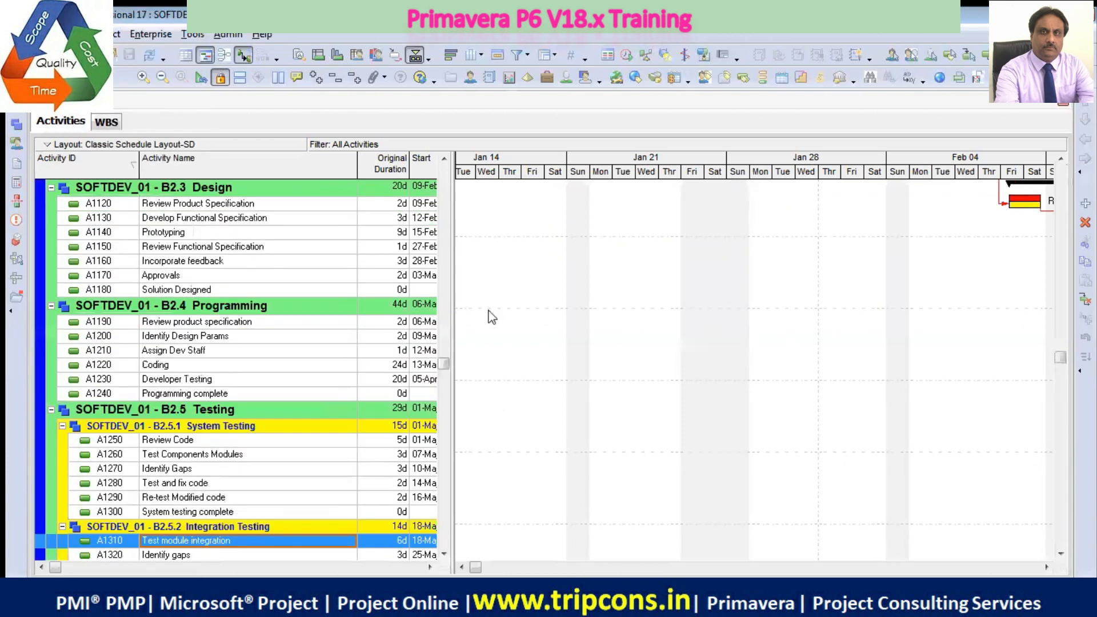
{"action": "scroll", "coordinate": [519, 380], "scroll_direction": "up", "scroll_amount": 6}
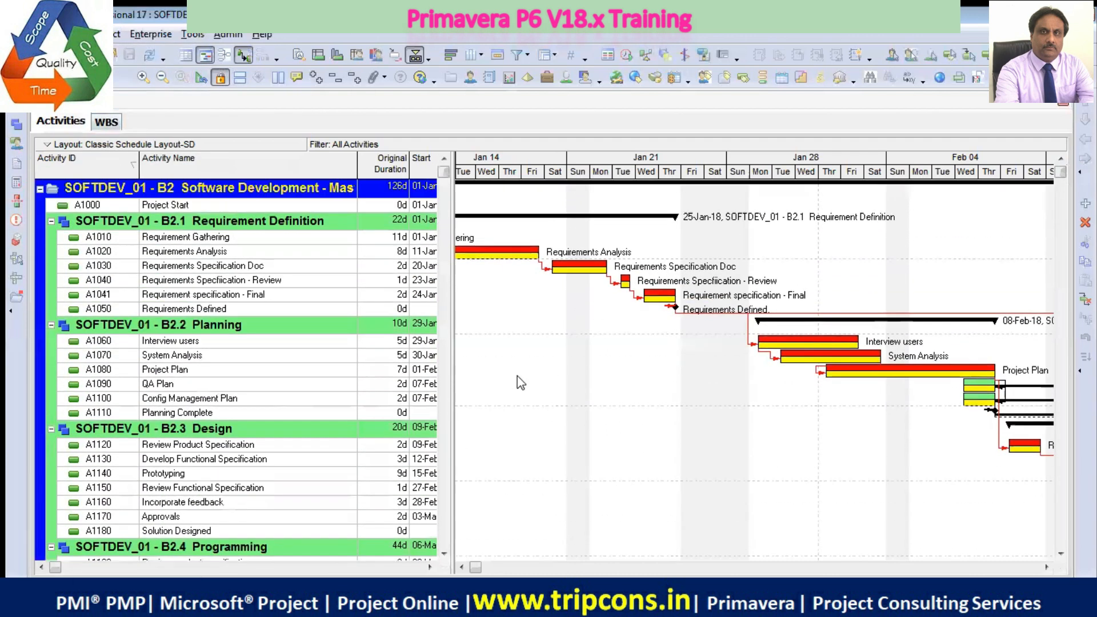
Select Requirement Gathering, locate its bar in the Gantt chart, and follow the linked bars through to the Planning activities
{"action": "left_click", "coordinate": [248, 238]}
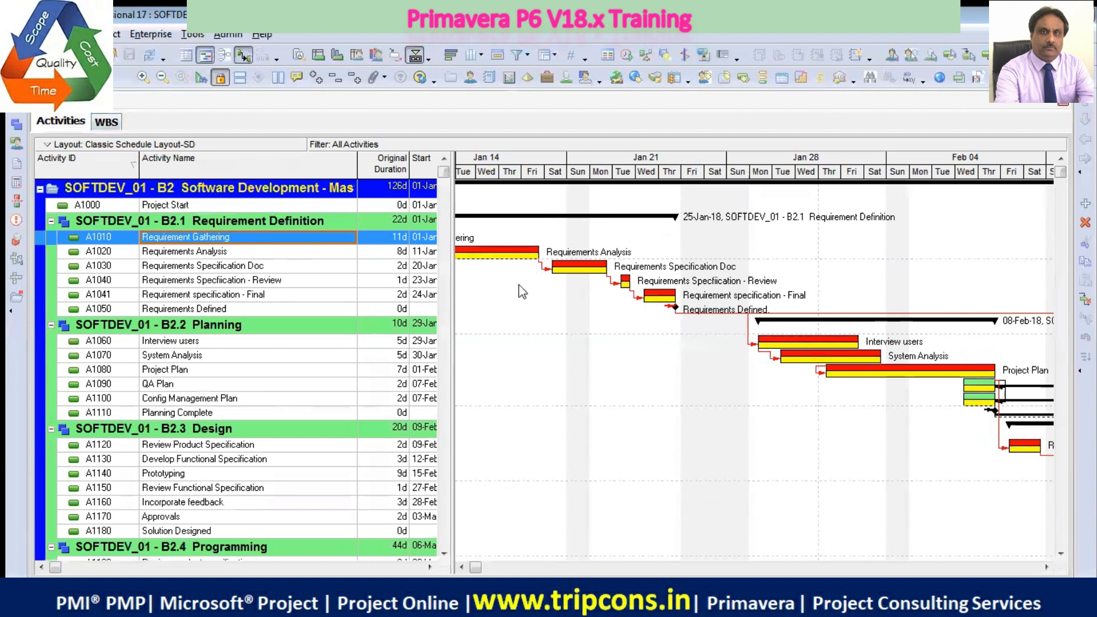
{"action": "double_click", "coordinate": [527, 234]}
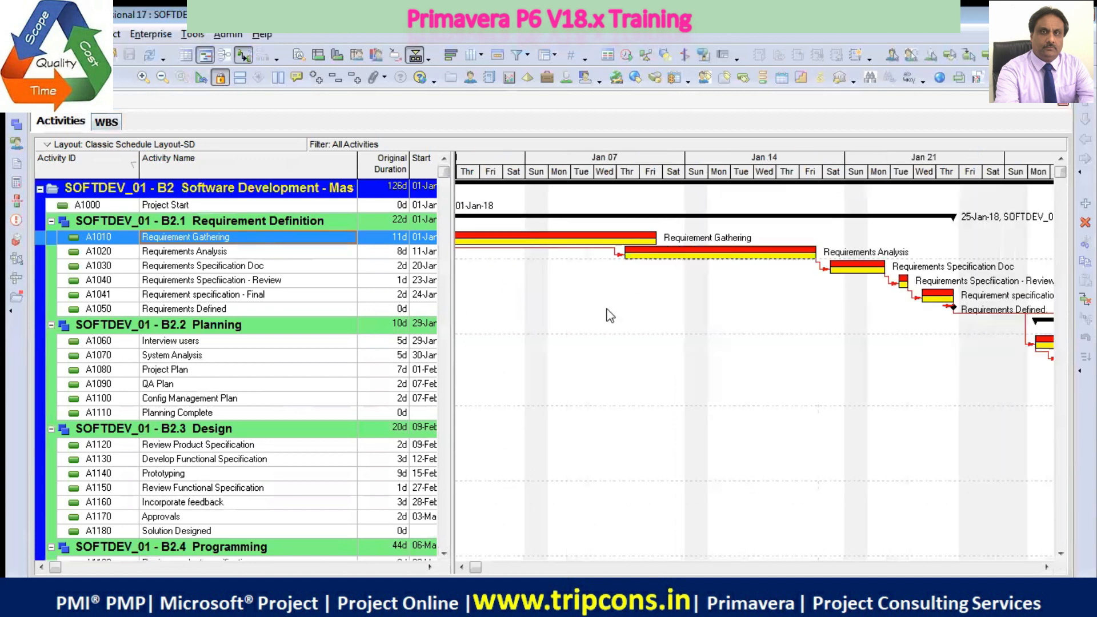
{"action": "left_click", "coordinate": [462, 567]}
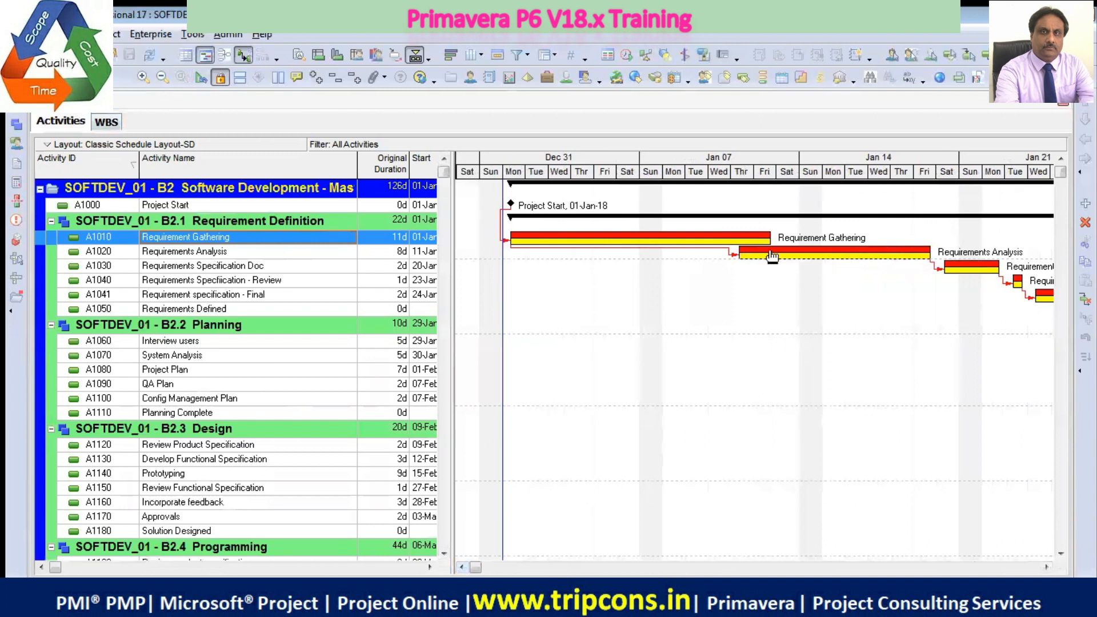
{"action": "left_click", "coordinate": [1046, 568]}
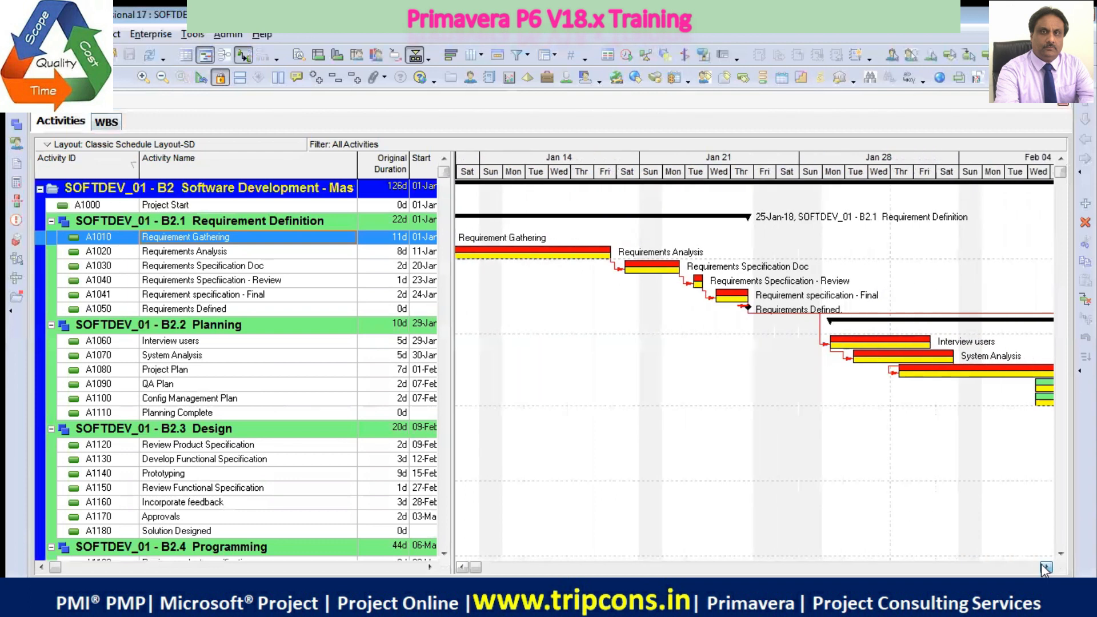
{"action": "left_click", "coordinate": [1046, 568]}
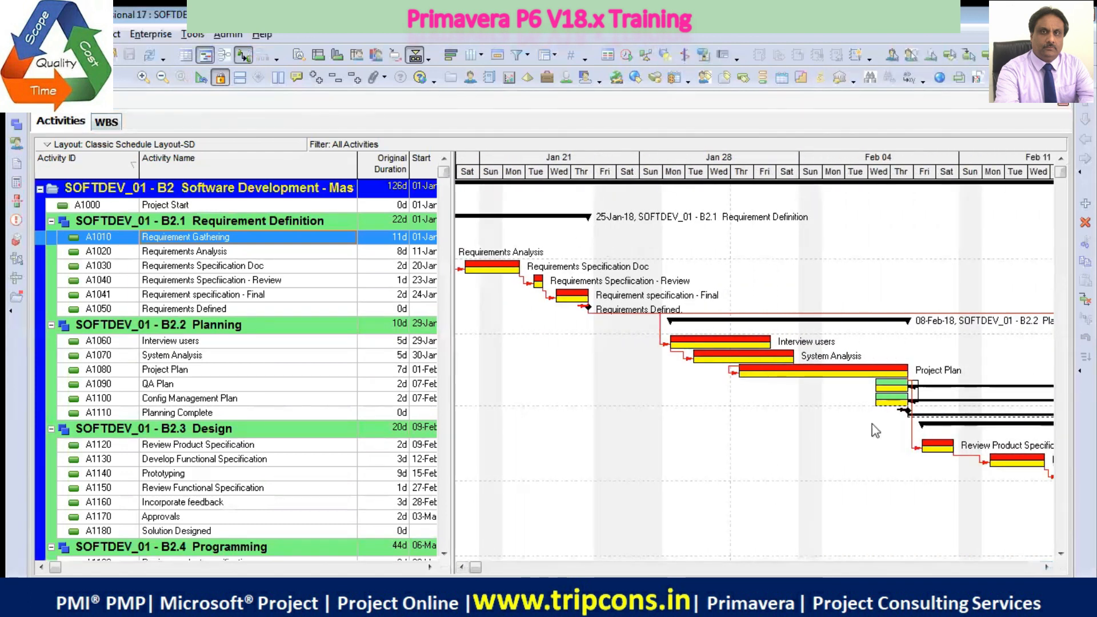
{"action": "left_click", "coordinate": [828, 595]}
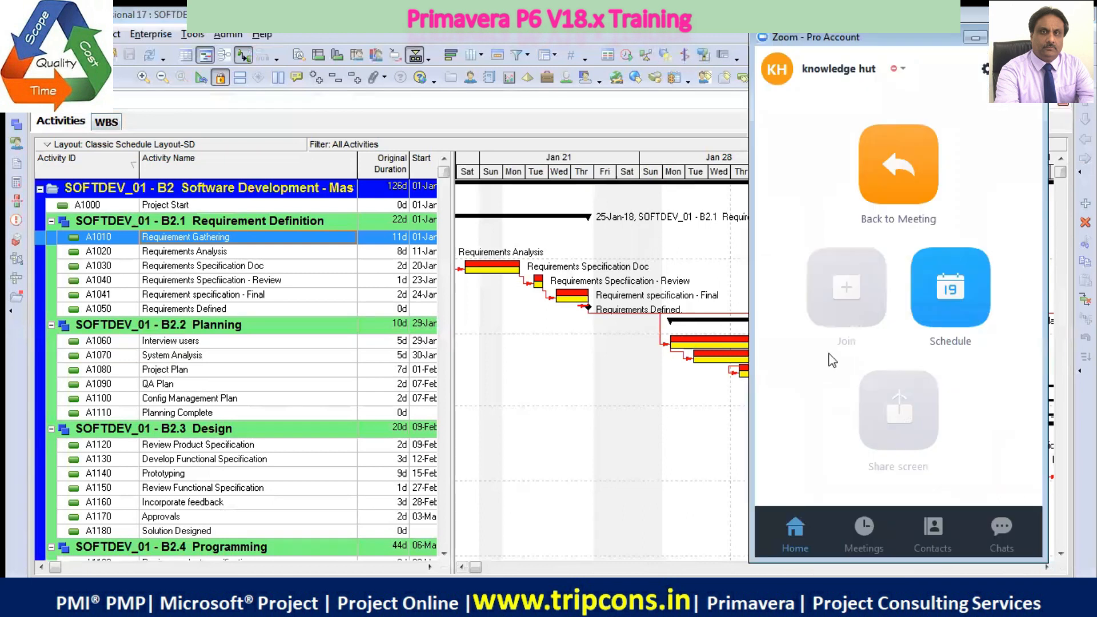
{"action": "left_click", "coordinate": [975, 40]}
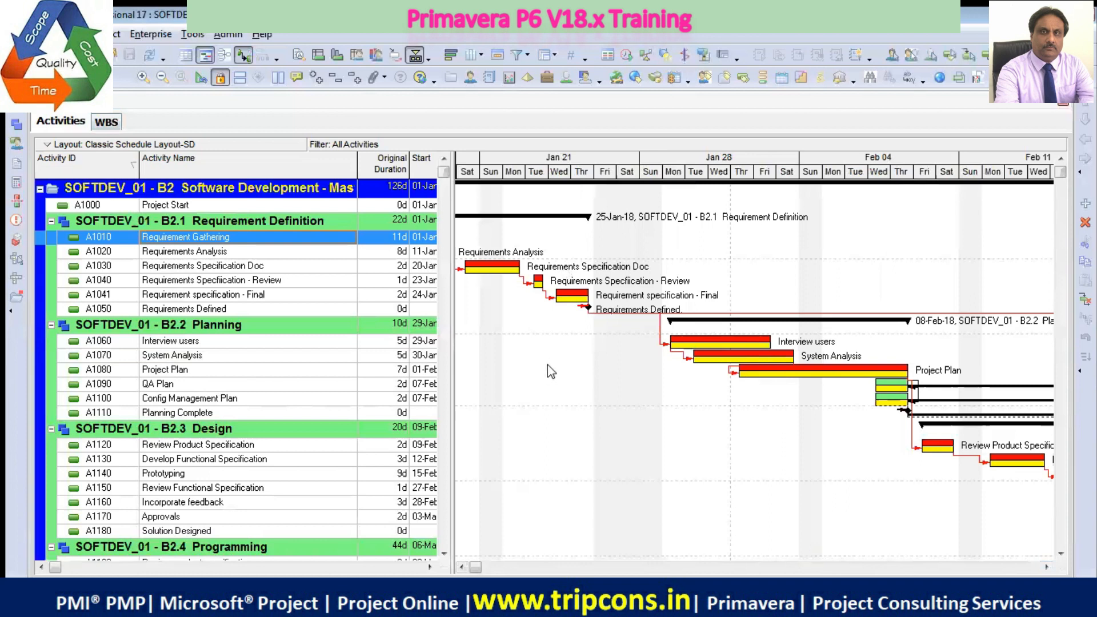
Check the installed Primavera P6 Professional release and build information, and close it
{"action": "left_click", "coordinate": [262, 35]}
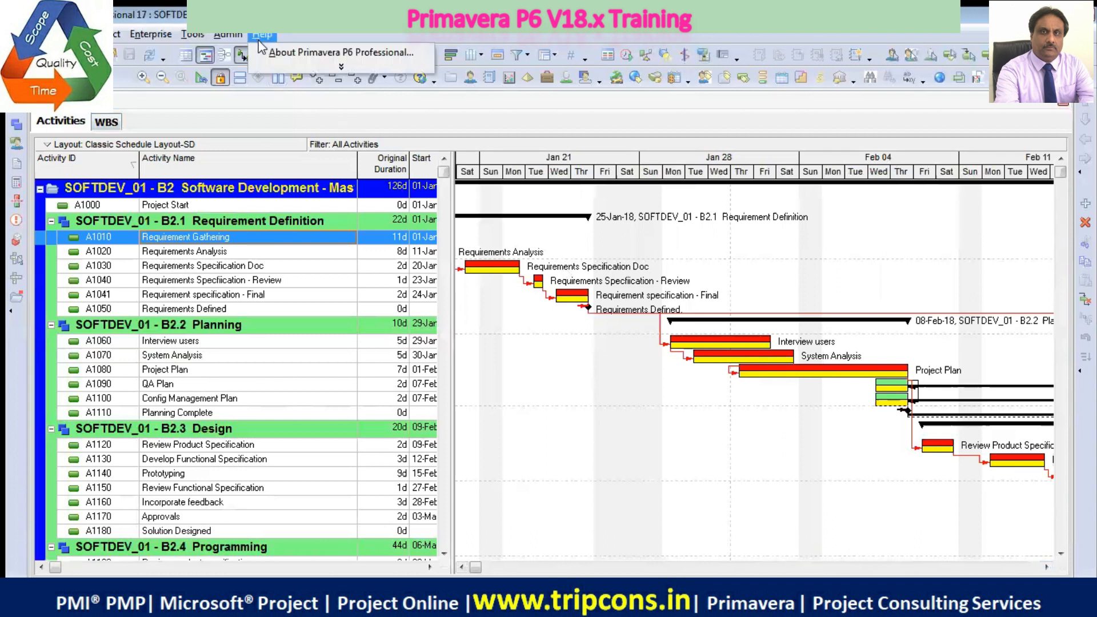
{"action": "left_click", "coordinate": [338, 52]}
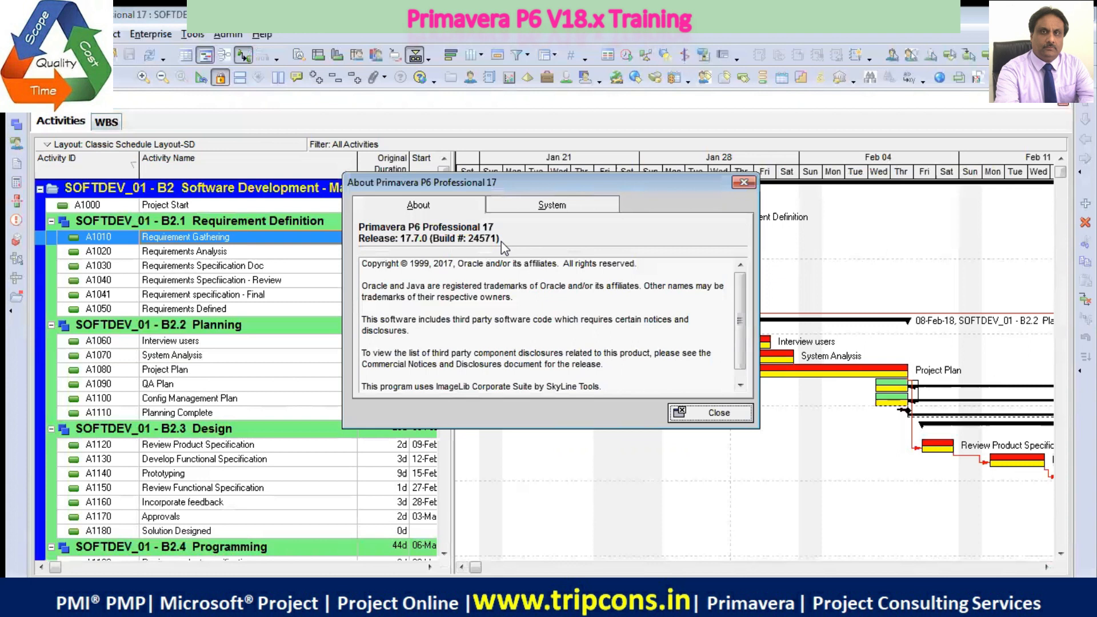
{"action": "left_click", "coordinate": [697, 414]}
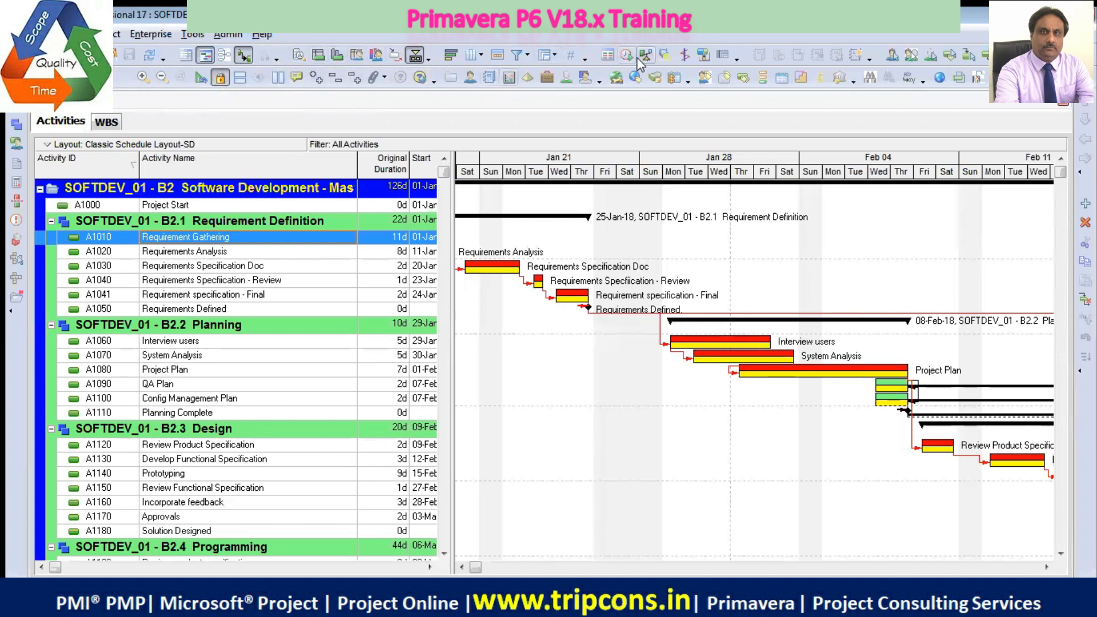
{"action": "left_click", "coordinate": [153, 32]}
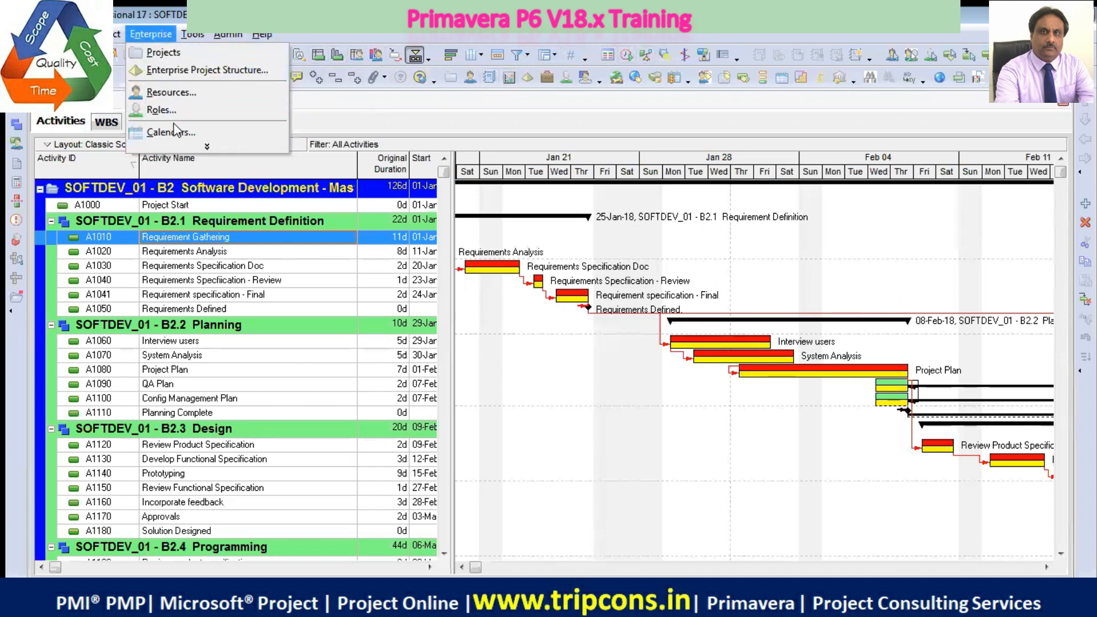
{"action": "mouse_move", "coordinate": [193, 35]}
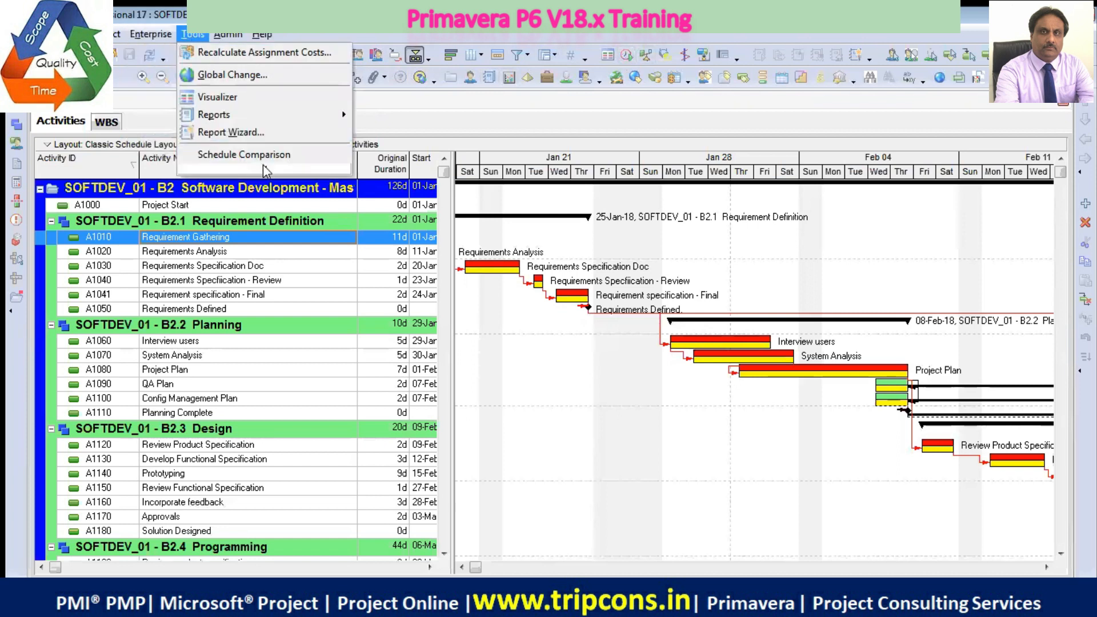
{"action": "left_click", "coordinate": [264, 170]}
{"action": "left_click", "coordinate": [427, 33]}
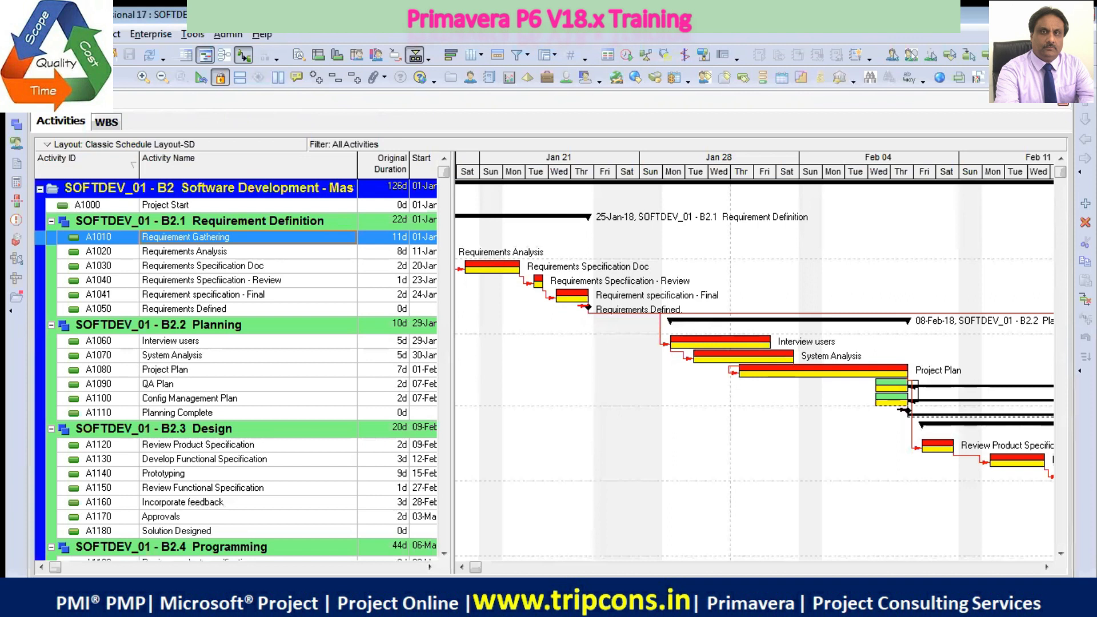
{"action": "left_click", "coordinate": [71, 34]}
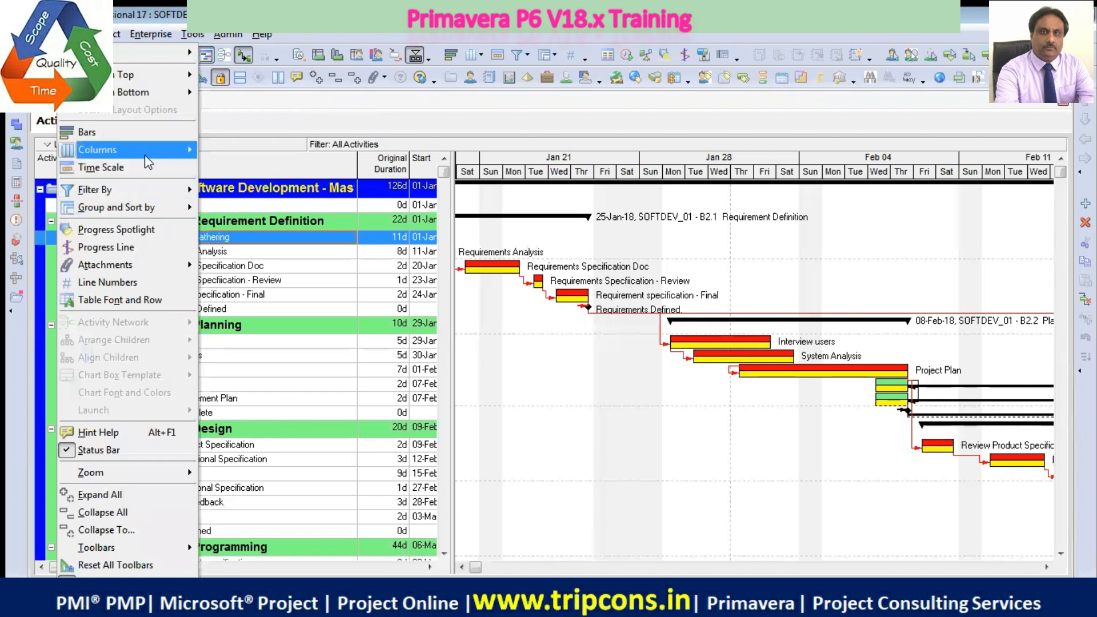
{"action": "mouse_move", "coordinate": [45, 34]}
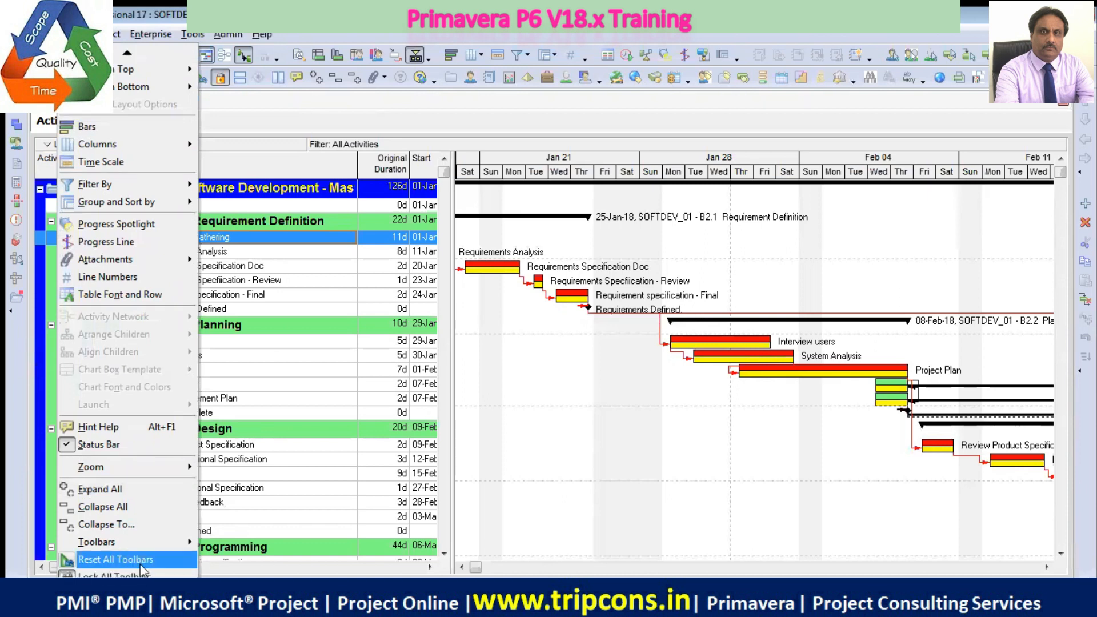
{"action": "mouse_move", "coordinate": [127, 582]}
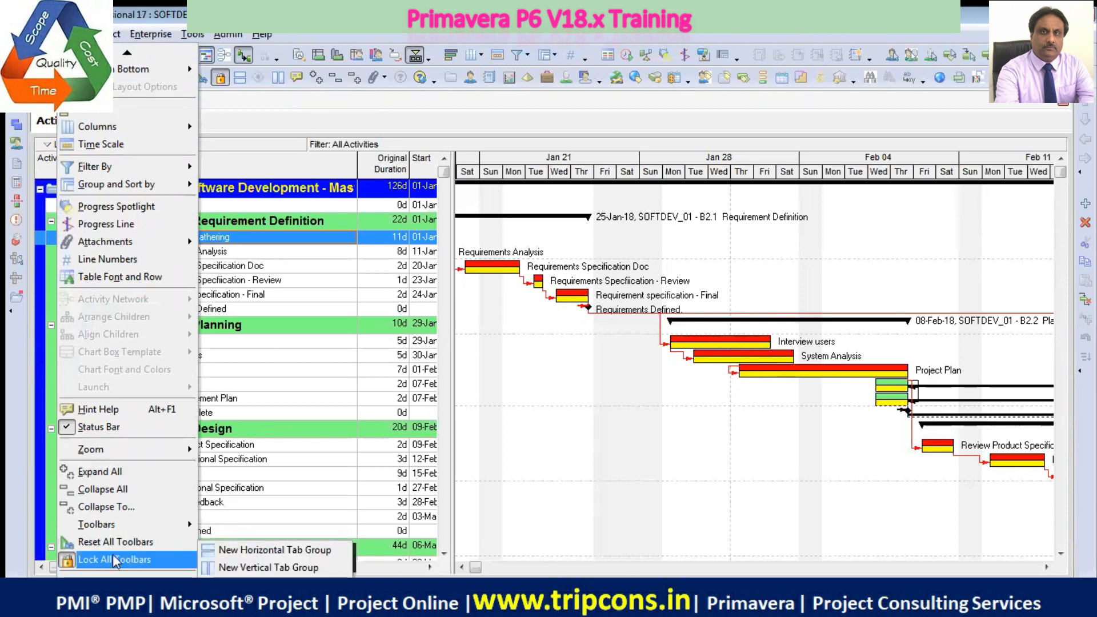
{"action": "mouse_move", "coordinate": [112, 529]}
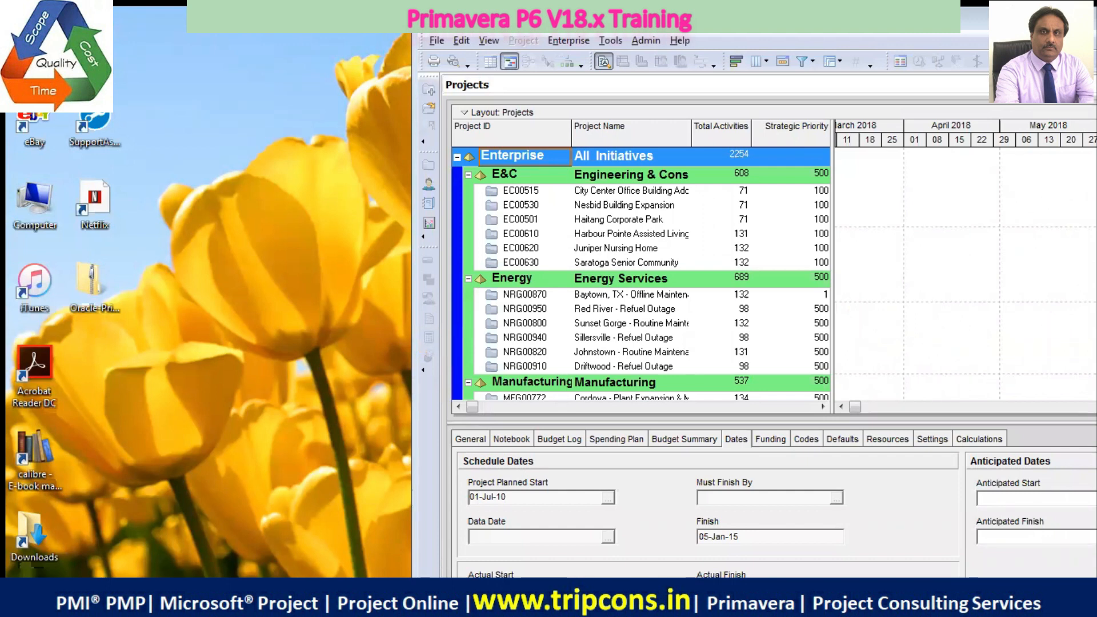
Maximize the Primavera P6 window and show the Action toolbar
{"action": "left_click_drag", "start_coordinate": [943, 21], "coordinate": [803, 21]}
{"action": "key", "text": "super+Up"}
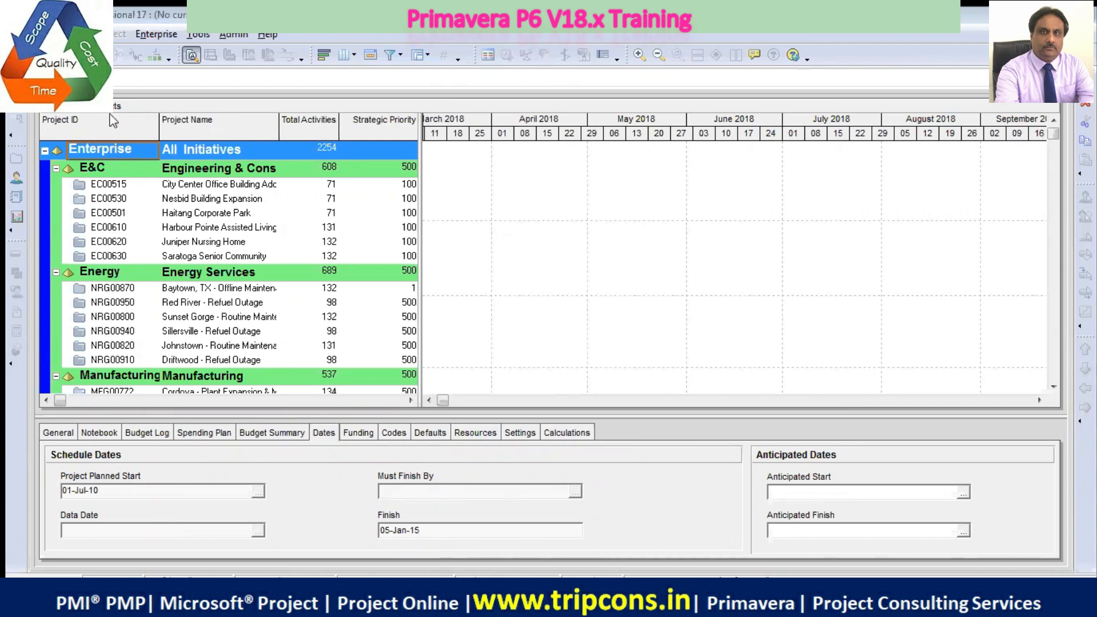
{"action": "left_click", "coordinate": [48, 35]}
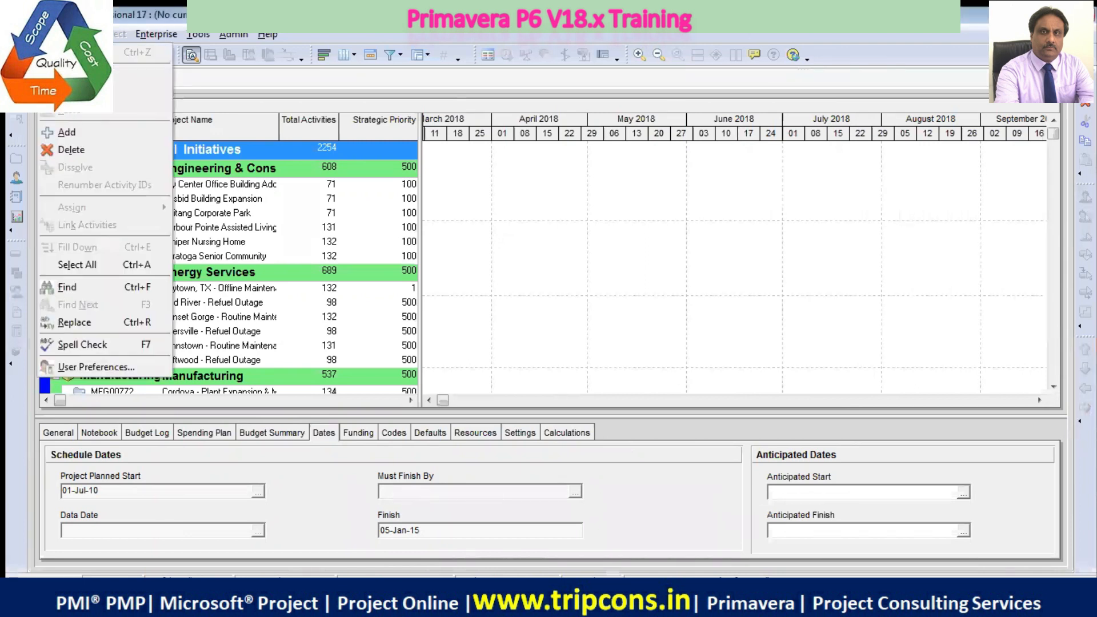
{"action": "left_click", "coordinate": [73, 34]}
{"action": "left_click", "coordinate": [73, 34]}
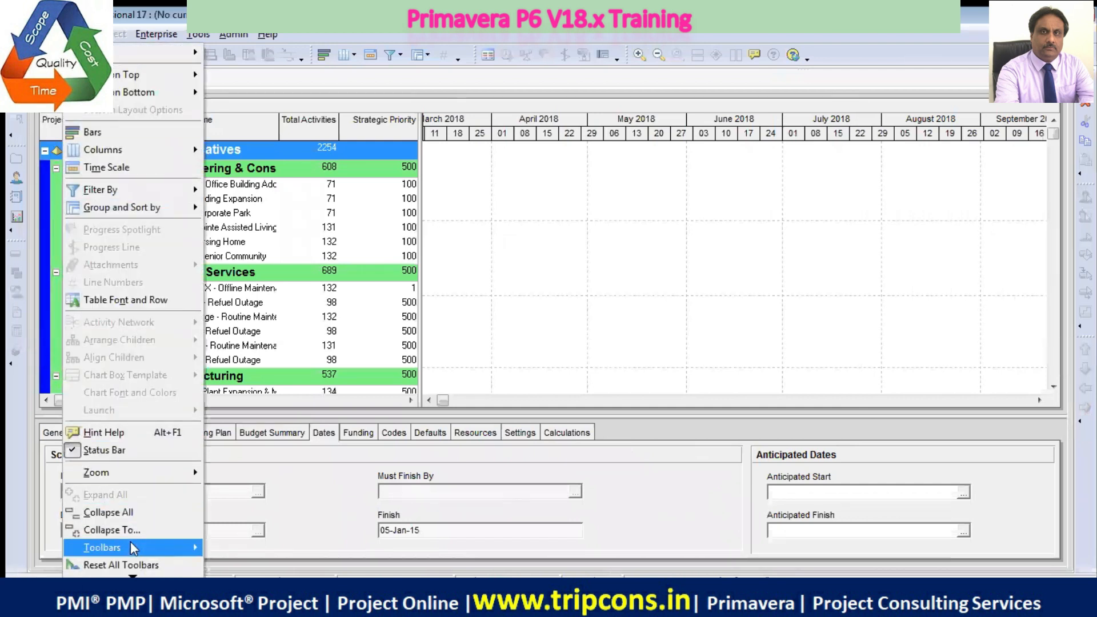
{"action": "mouse_move", "coordinate": [149, 555]}
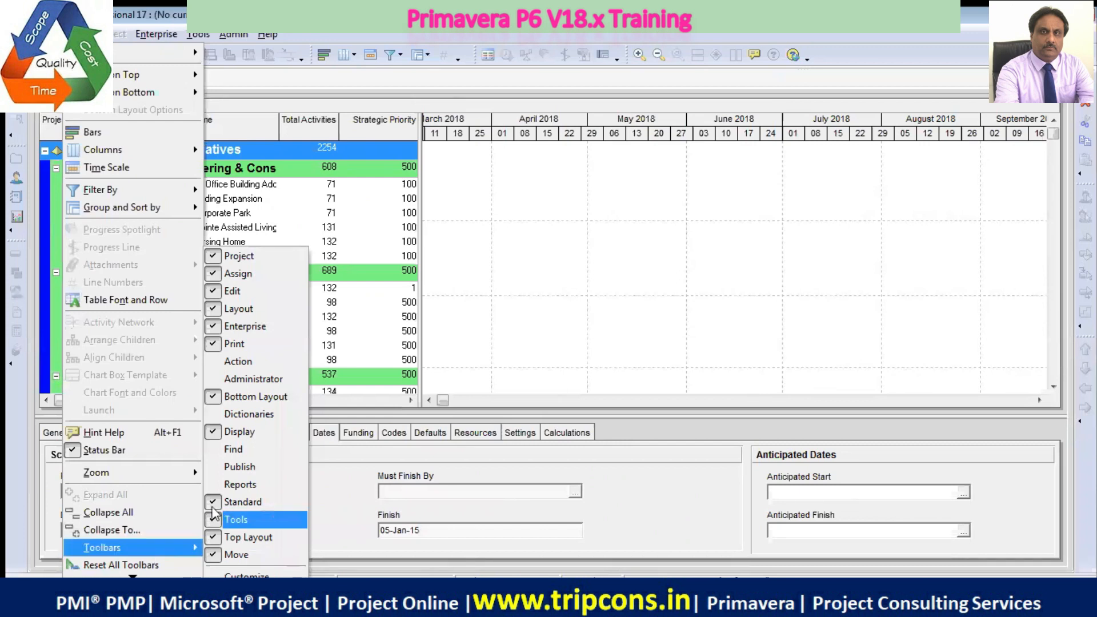
{"action": "left_click", "coordinate": [220, 361]}
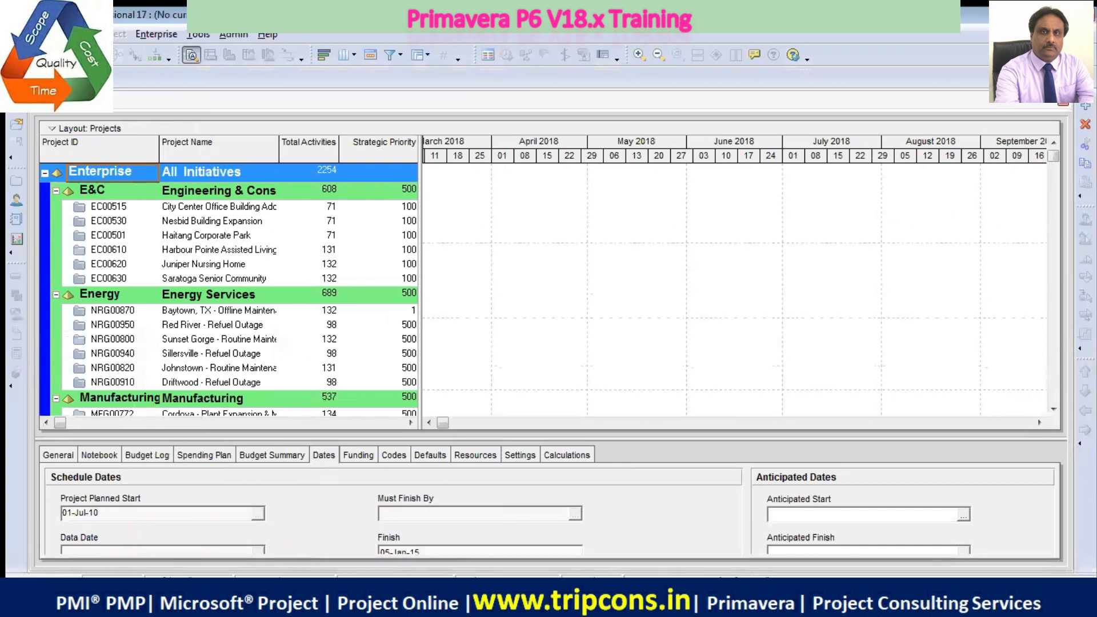
Show the Administrator and Dictionaries toolbars as well
{"action": "left_click", "coordinate": [75, 34]}
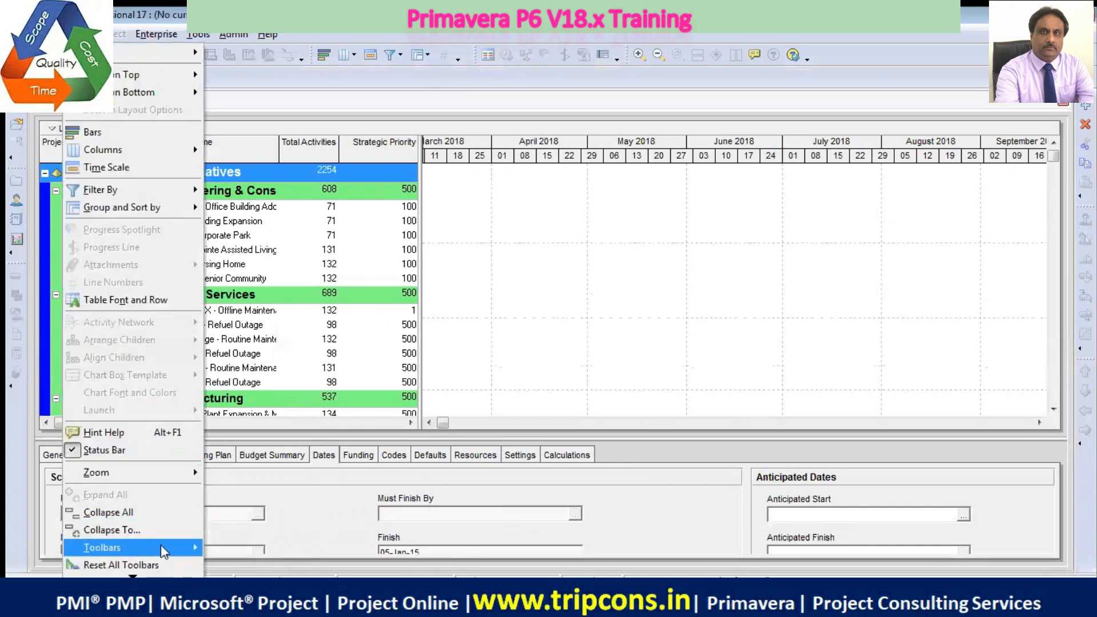
{"action": "mouse_move", "coordinate": [180, 550]}
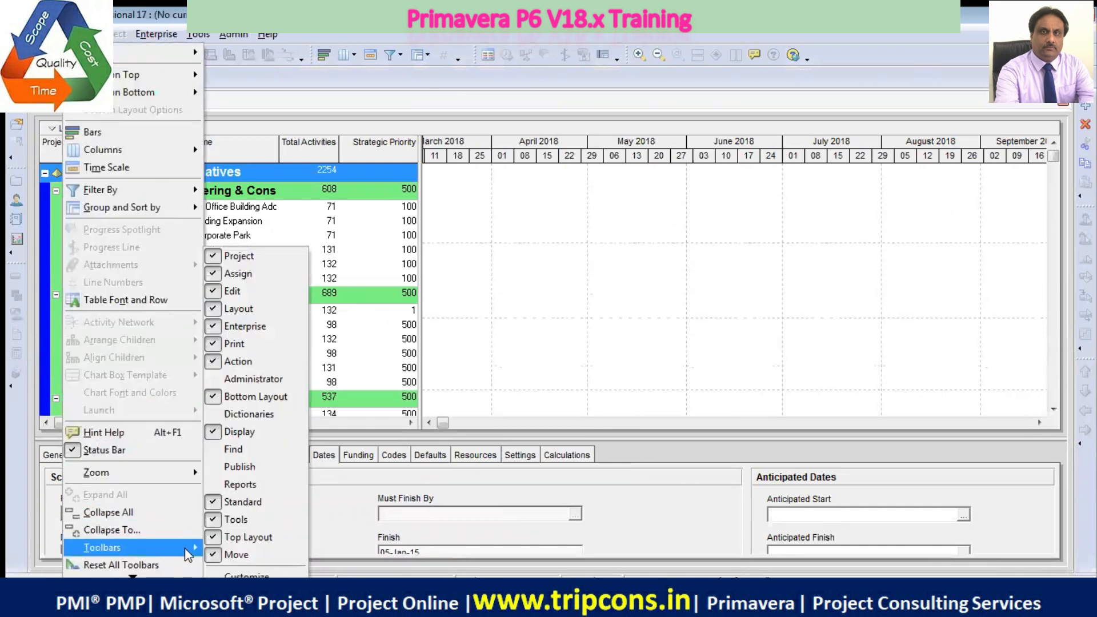
{"action": "left_click", "coordinate": [216, 378]}
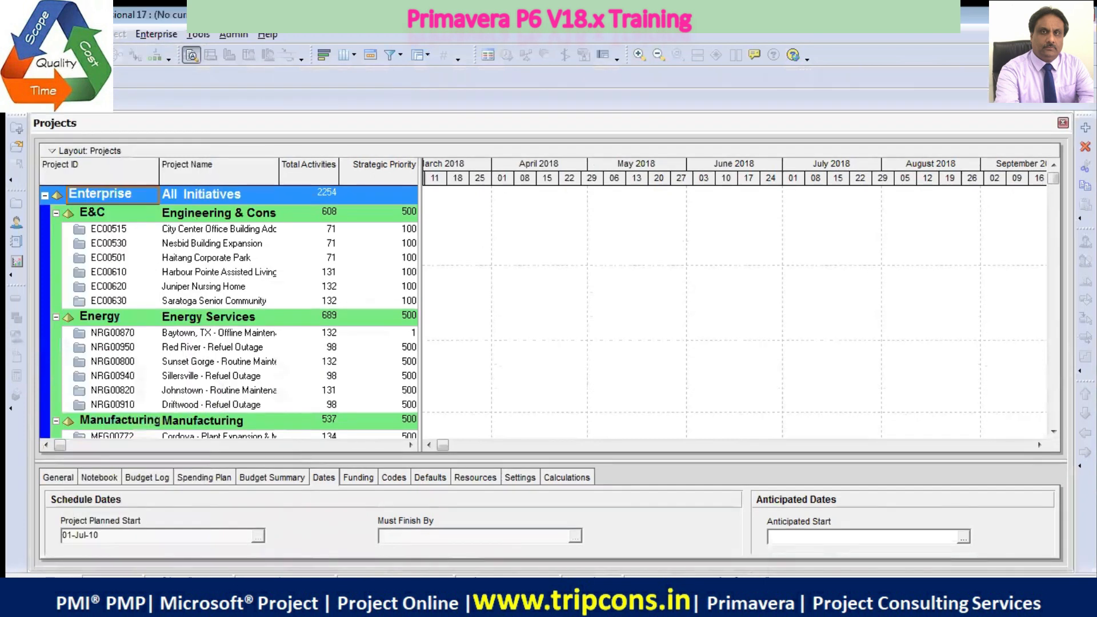
{"action": "left_click", "coordinate": [75, 35]}
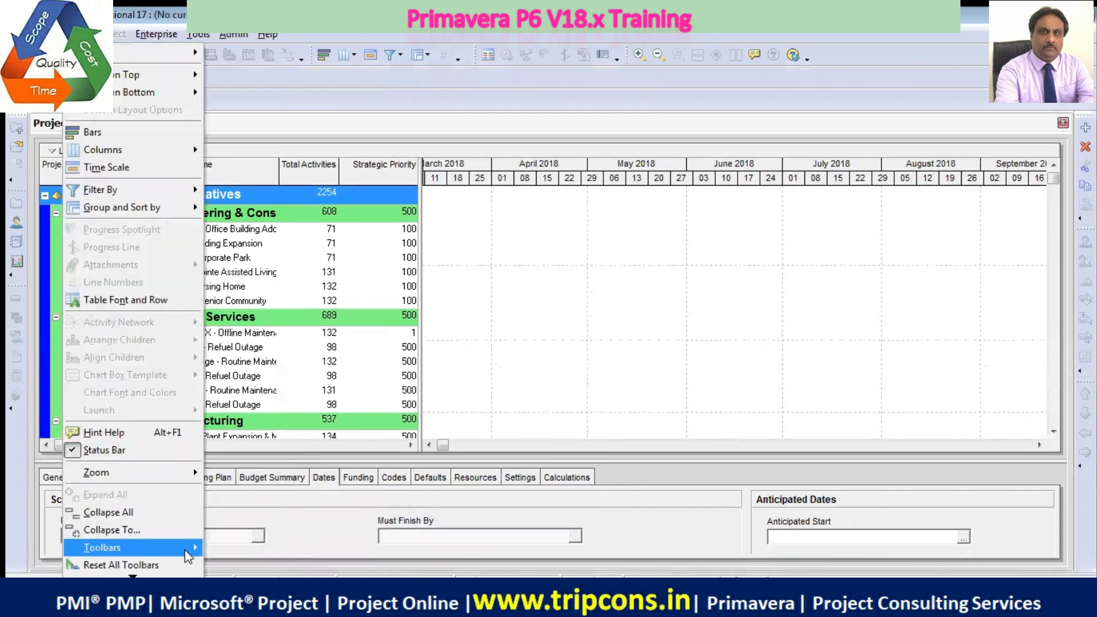
{"action": "mouse_move", "coordinate": [189, 551]}
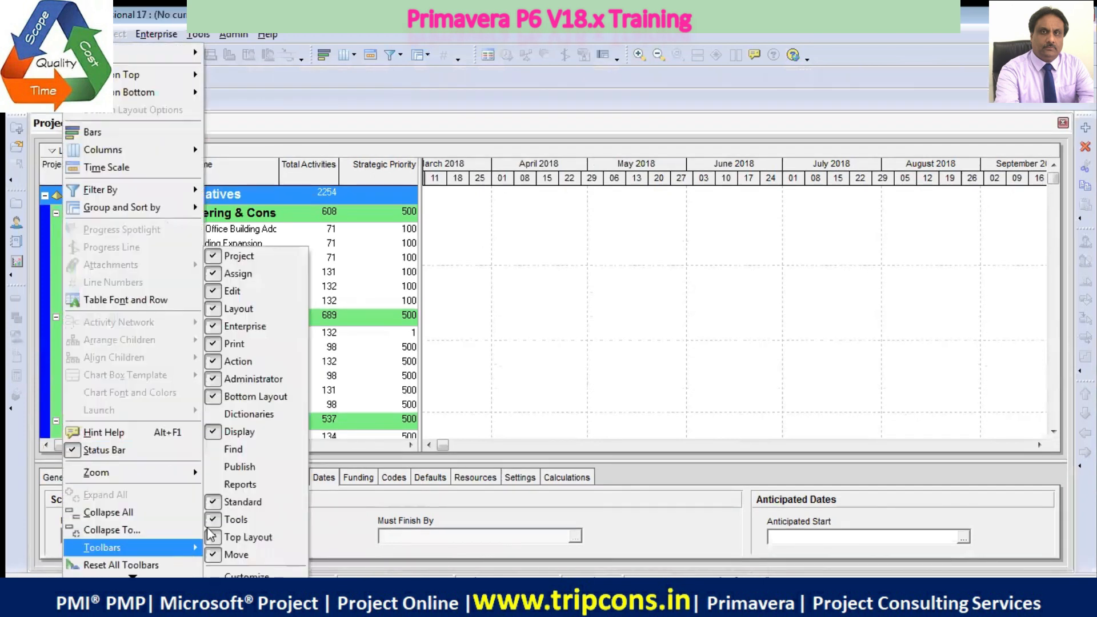
{"action": "left_click", "coordinate": [211, 412]}
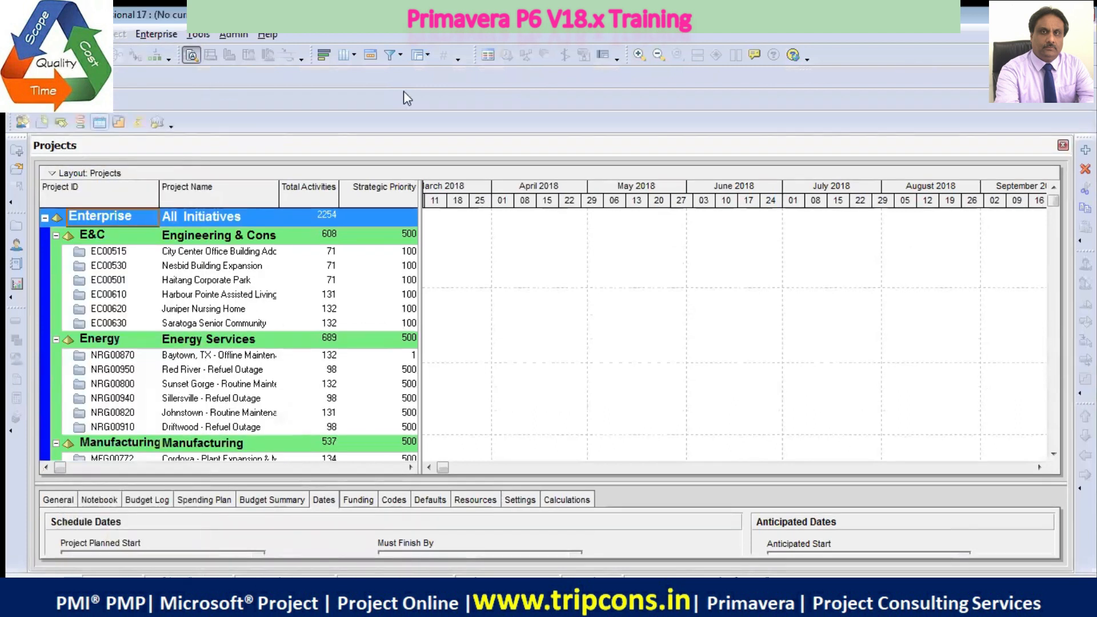
Add the Find, Publish and Reports toolbars to the window
{"action": "left_click", "coordinate": [77, 34]}
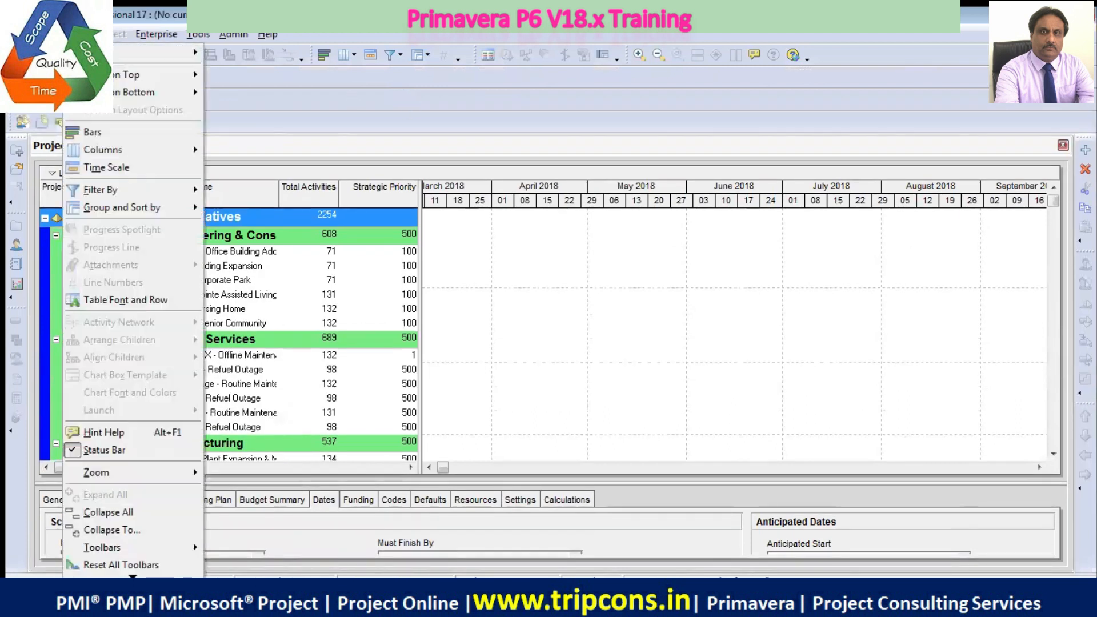
{"action": "mouse_move", "coordinate": [169, 551]}
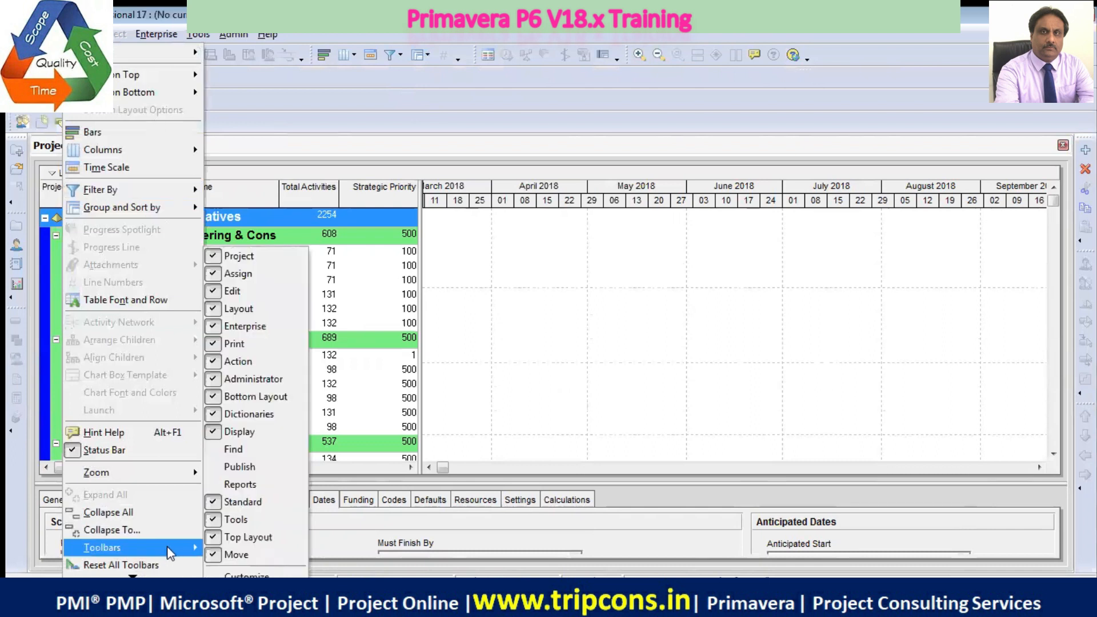
{"action": "left_click", "coordinate": [215, 450]}
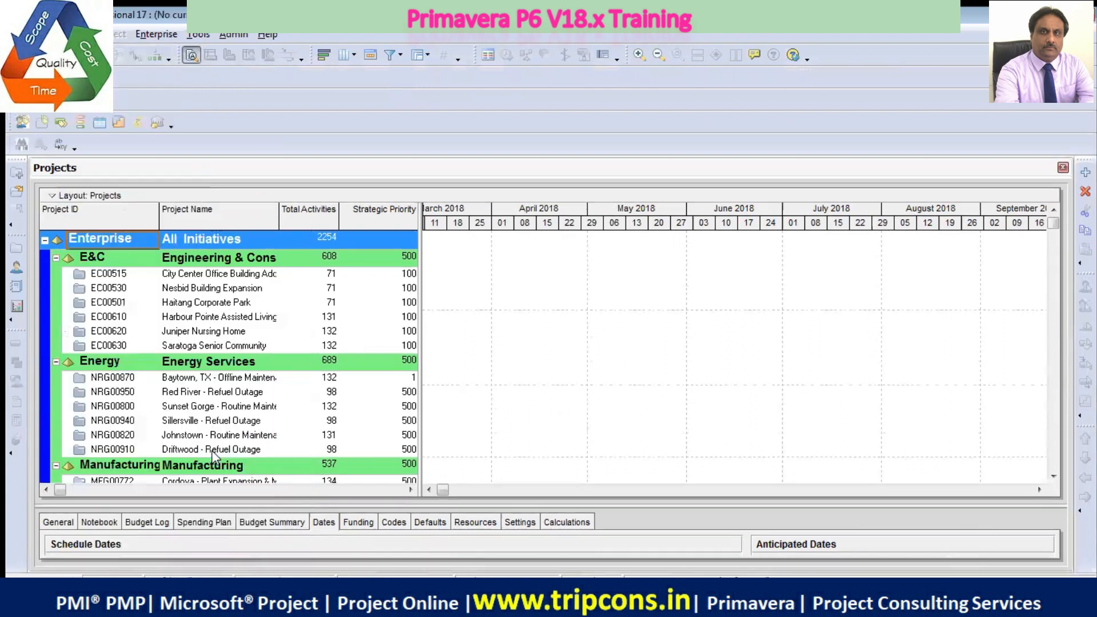
{"action": "left_click", "coordinate": [77, 34]}
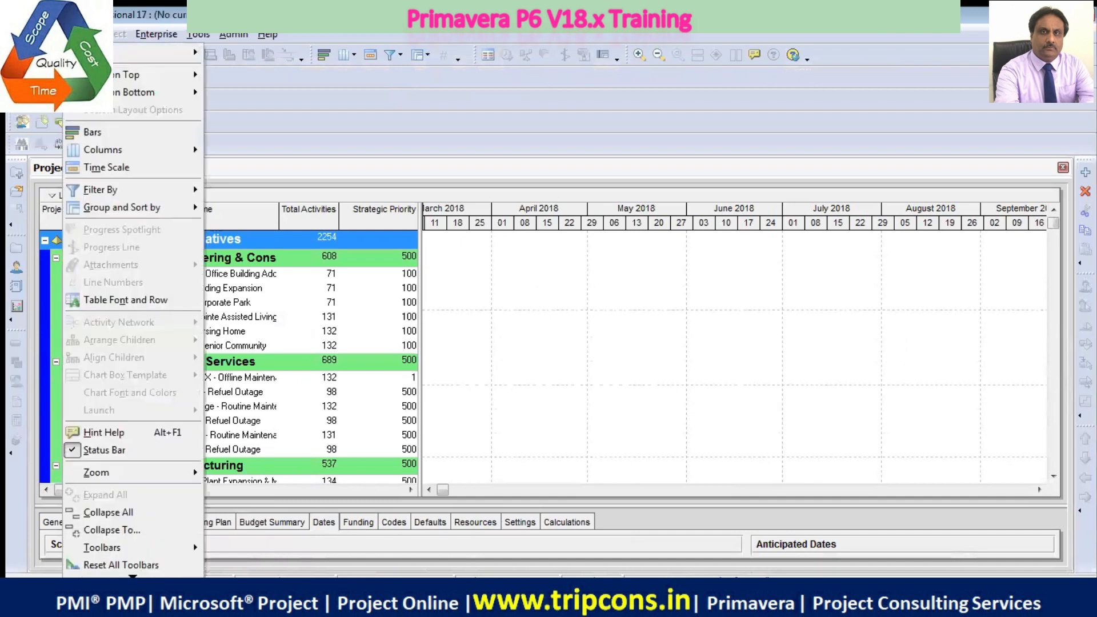
{"action": "mouse_move", "coordinate": [156, 550]}
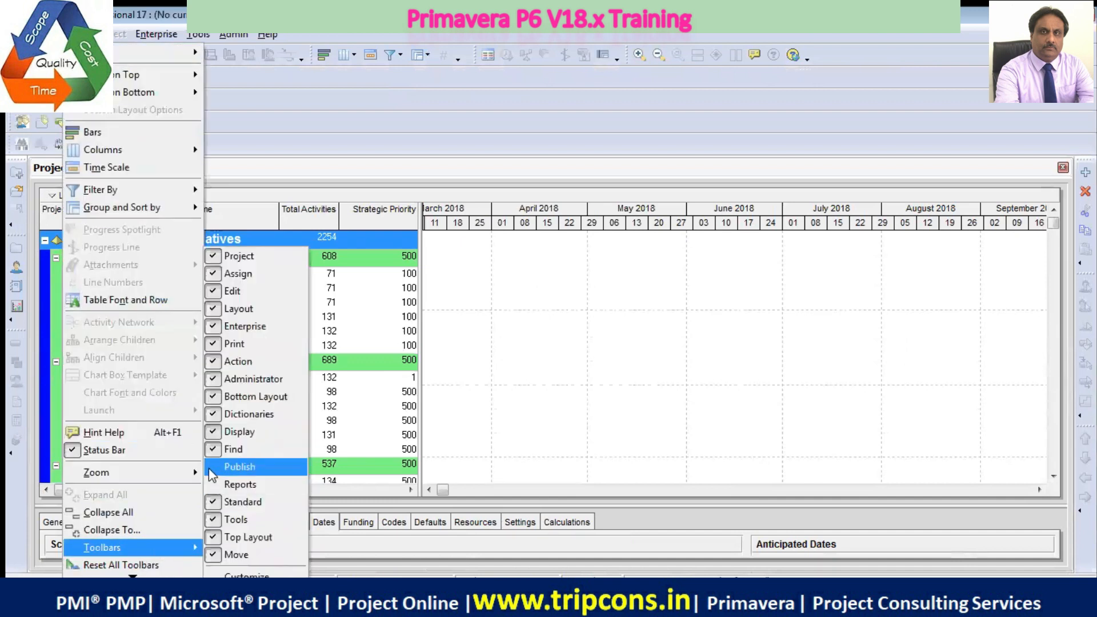
{"action": "left_click", "coordinate": [211, 472]}
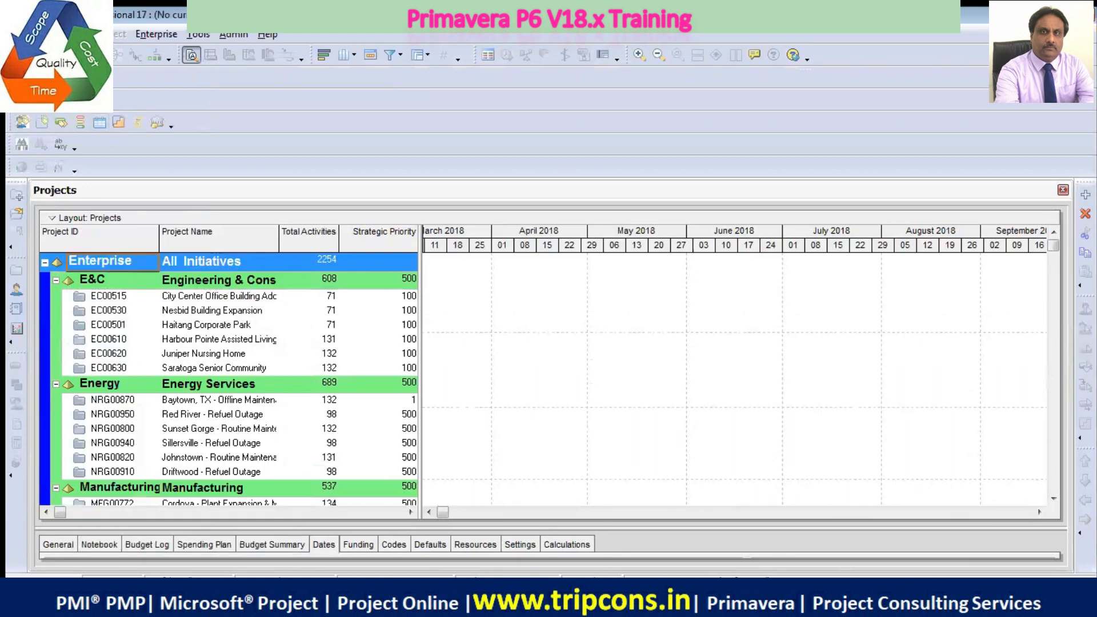
{"action": "left_click", "coordinate": [75, 35]}
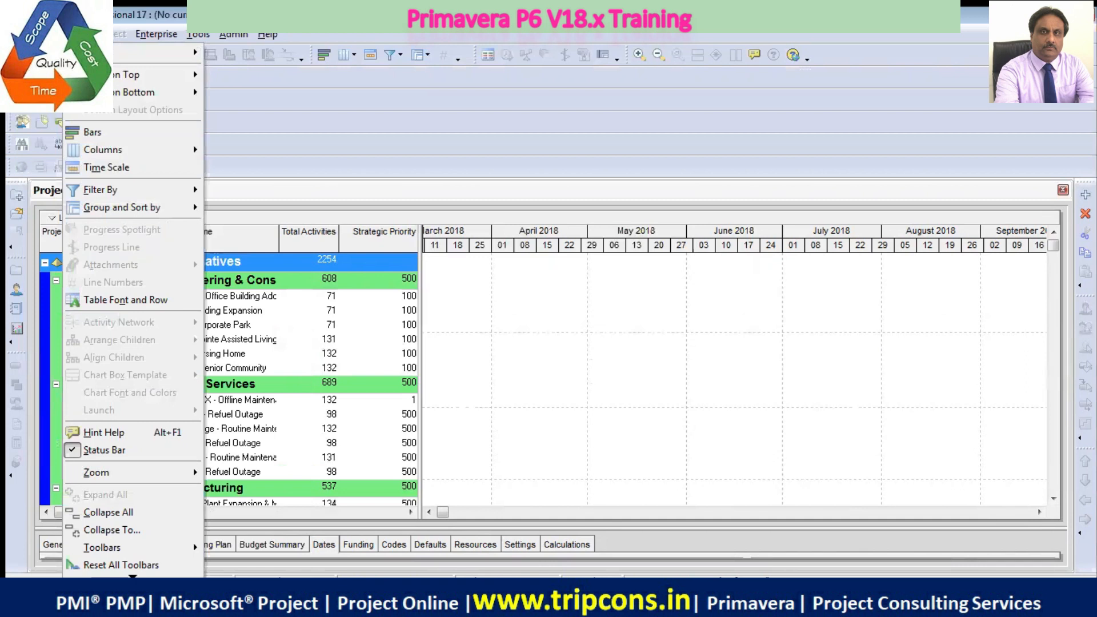
{"action": "mouse_move", "coordinate": [187, 554]}
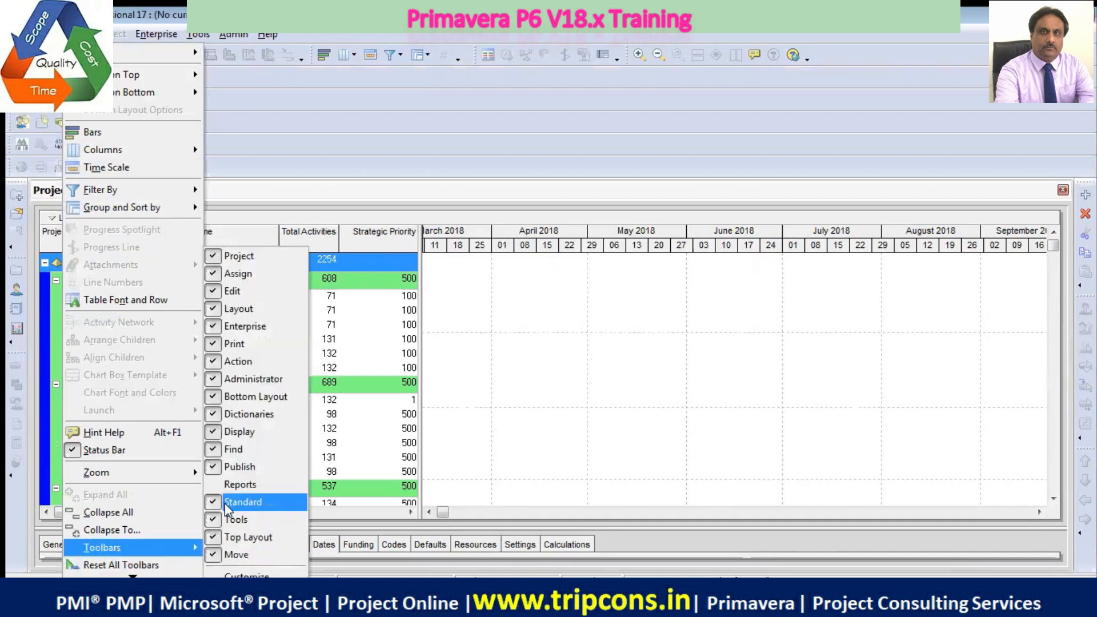
{"action": "left_click", "coordinate": [241, 485]}
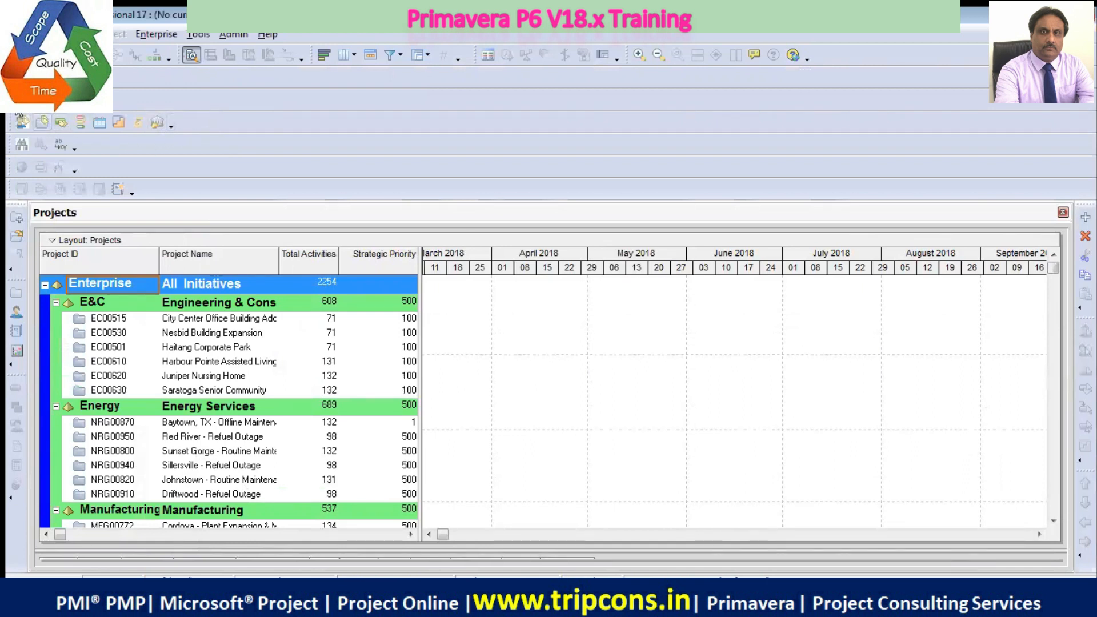
Rearrange the added toolbars into fewer rows, placing Find, Publish and Reports side by side after Dictionaries
{"action": "left_click_drag", "start_coordinate": [13, 99], "coordinate": [116, 69]}
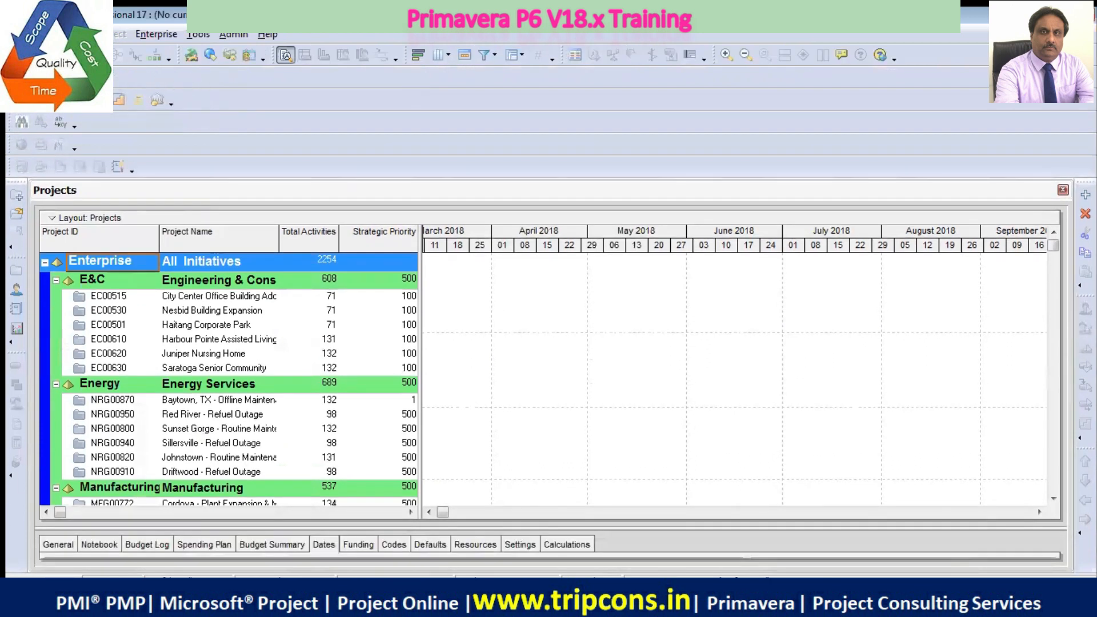
{"action": "left_click_drag", "start_coordinate": [27, 99], "coordinate": [140, 80]}
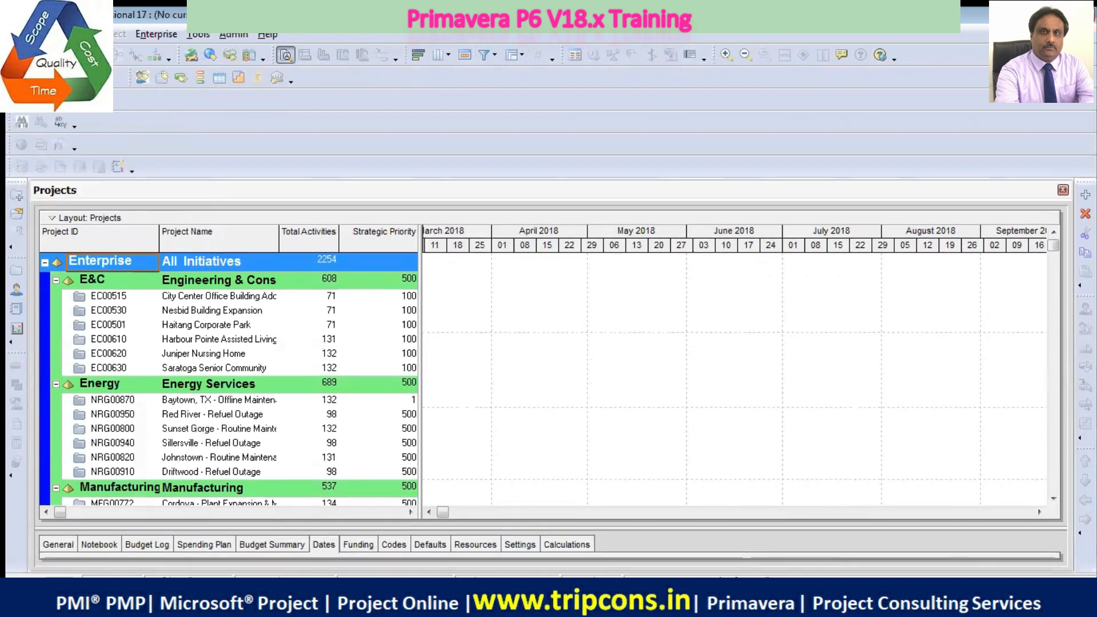
{"action": "left_click_drag", "start_coordinate": [13, 100], "coordinate": [34, 83]}
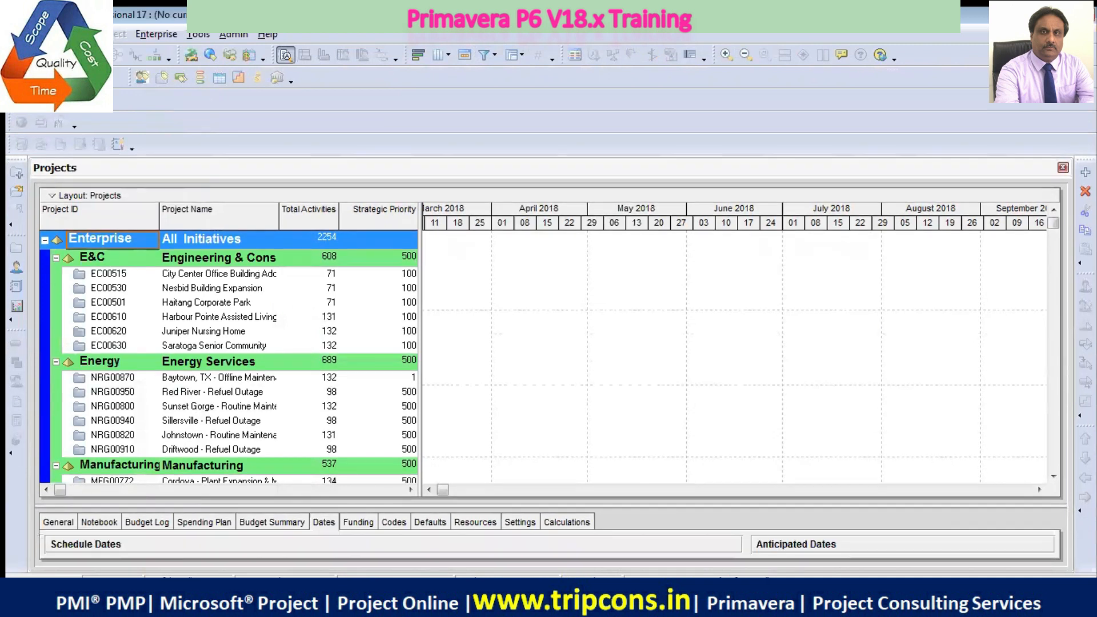
{"action": "left_click_drag", "start_coordinate": [14, 100], "coordinate": [303, 87]}
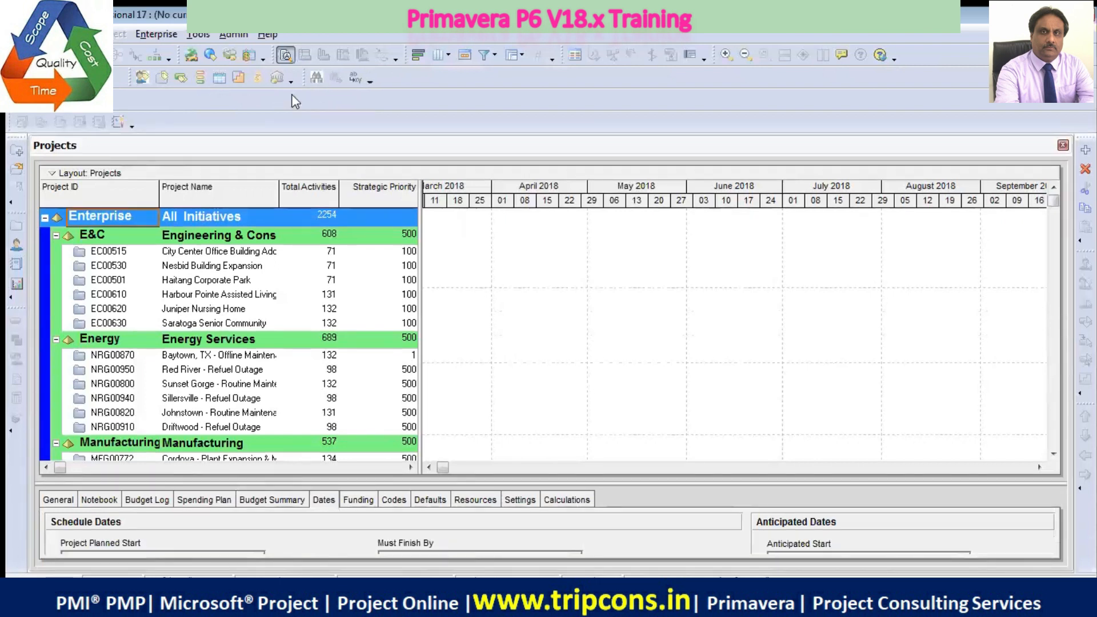
{"action": "left_click_drag", "start_coordinate": [13, 121], "coordinate": [416, 90]}
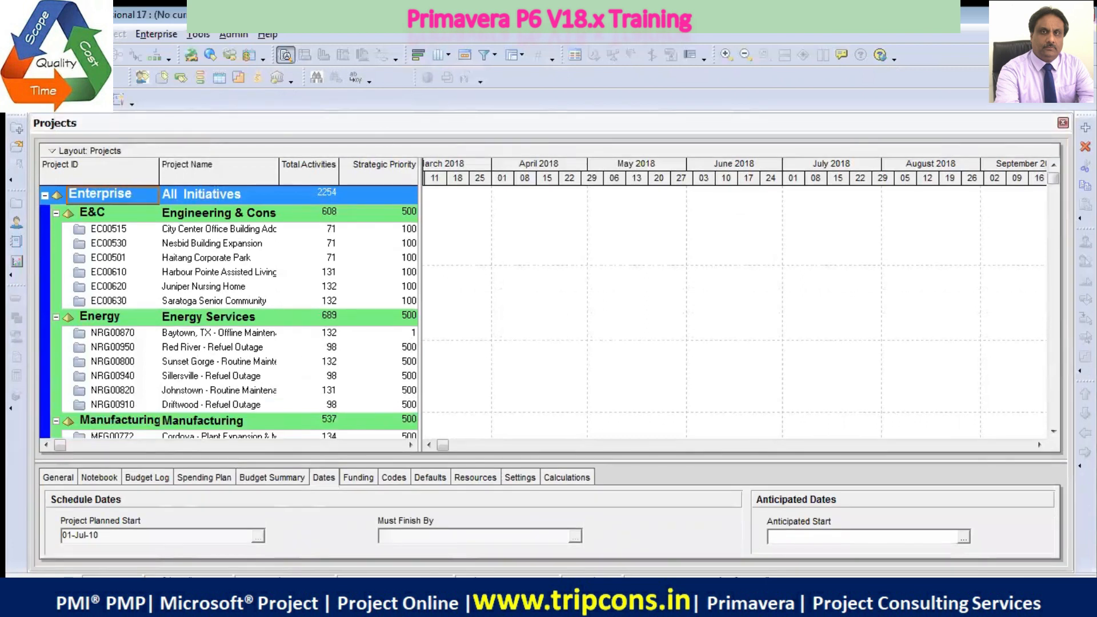
{"action": "left_click_drag", "start_coordinate": [119, 100], "coordinate": [523, 79]}
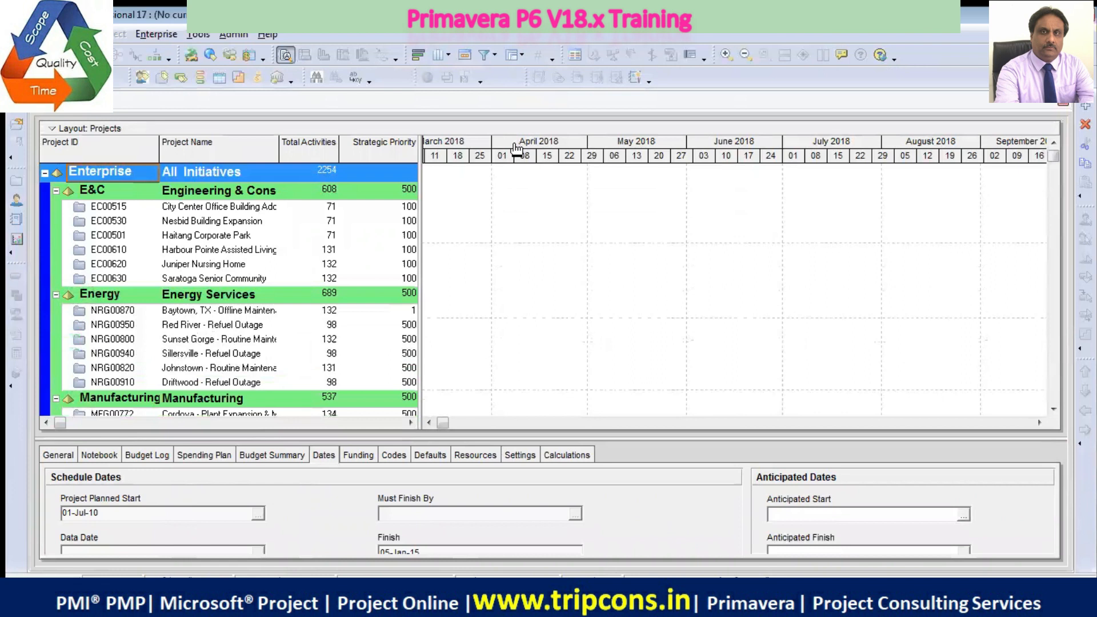
Add the Commit Changes and Refresh Data buttons to the toolbar holding New, Open and Close All
{"action": "left_click", "coordinate": [9, 158]}
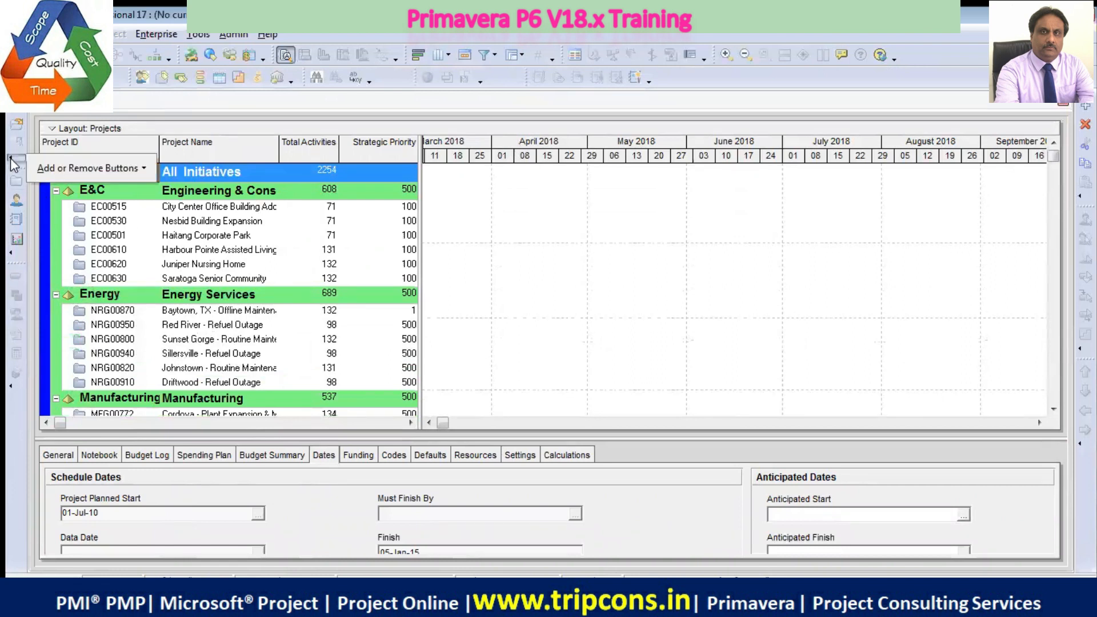
{"action": "left_click", "coordinate": [137, 171]}
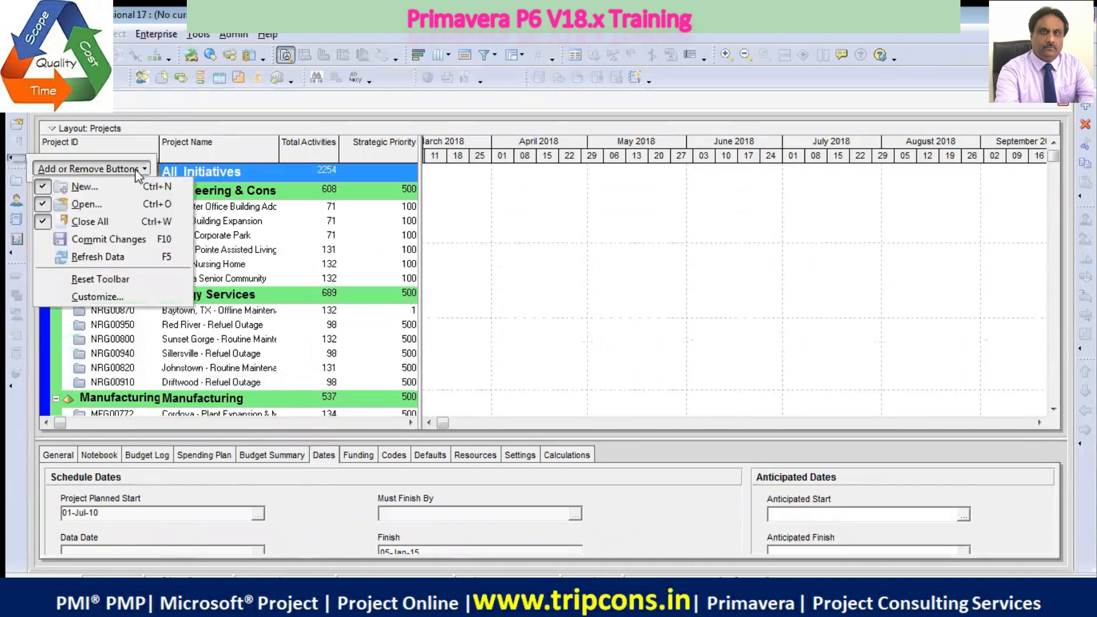
{"action": "left_click", "coordinate": [45, 239]}
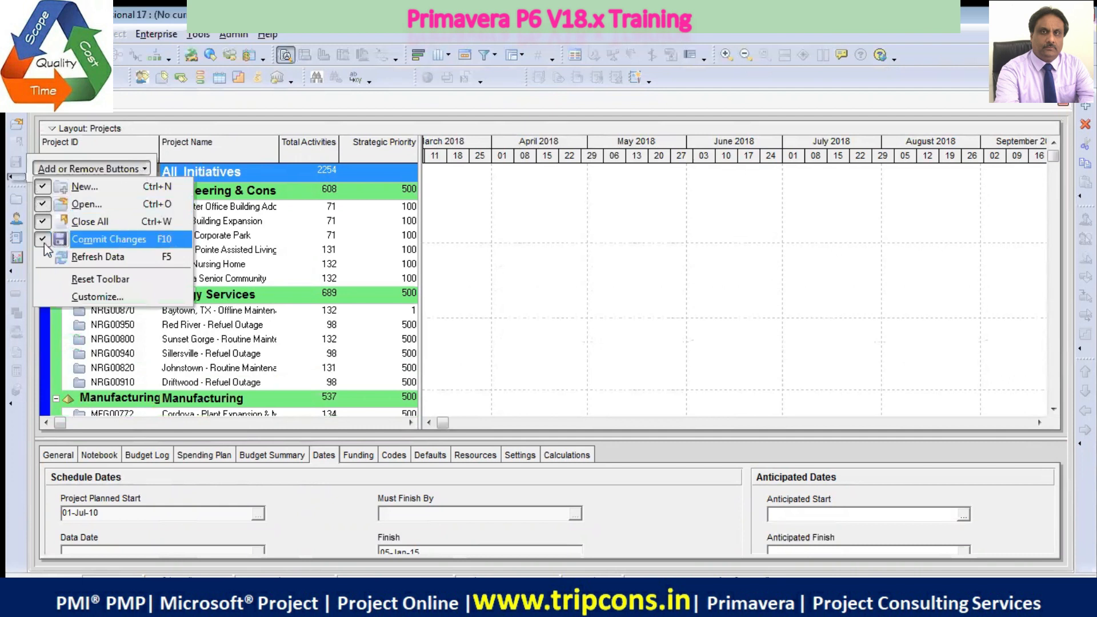
{"action": "left_click", "coordinate": [43, 256]}
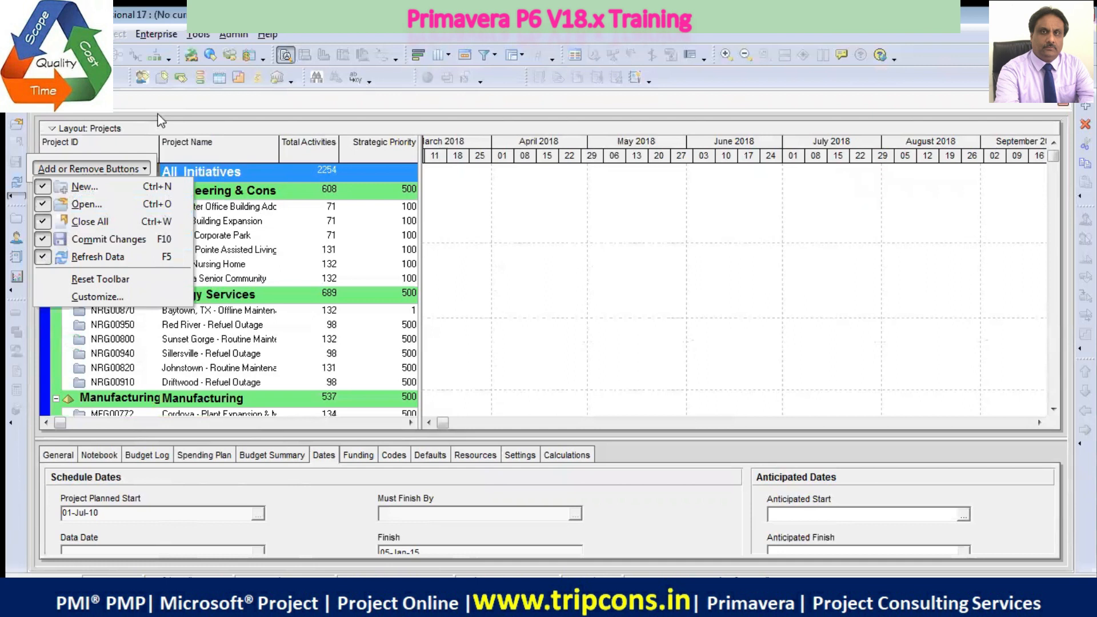
{"action": "left_click", "coordinate": [591, 222]}
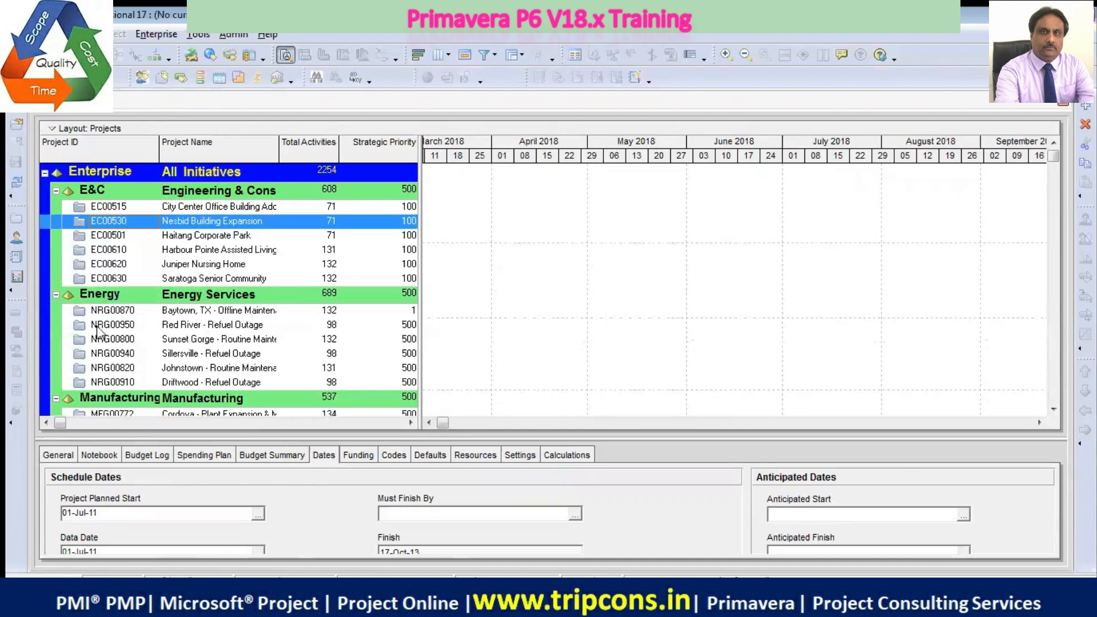
Add the Issues, Assign Baselines and Maintain Baselines buttons to the toolbar holding Activities, WBS and Resource Assignments
{"action": "left_click", "coordinate": [10, 423]}
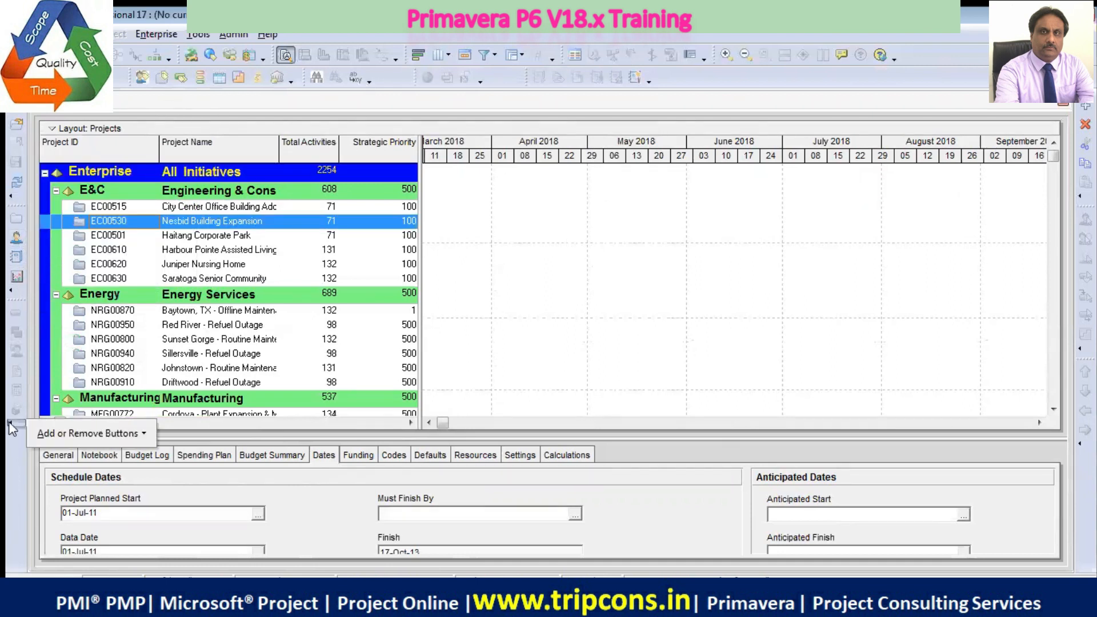
{"action": "mouse_move", "coordinate": [61, 436]}
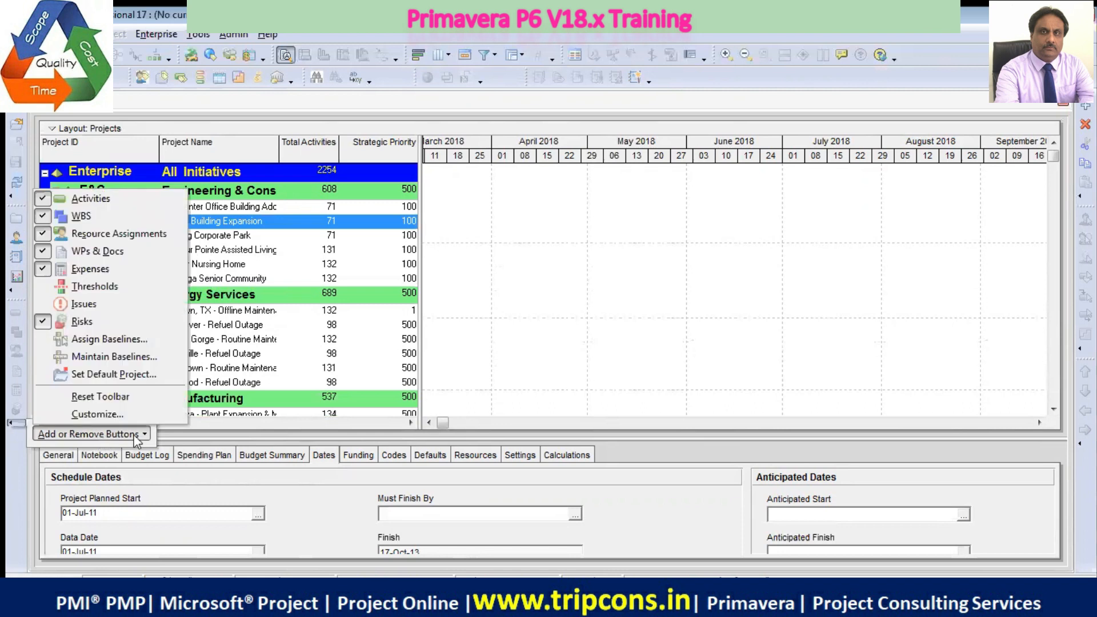
{"action": "left_click", "coordinate": [46, 306]}
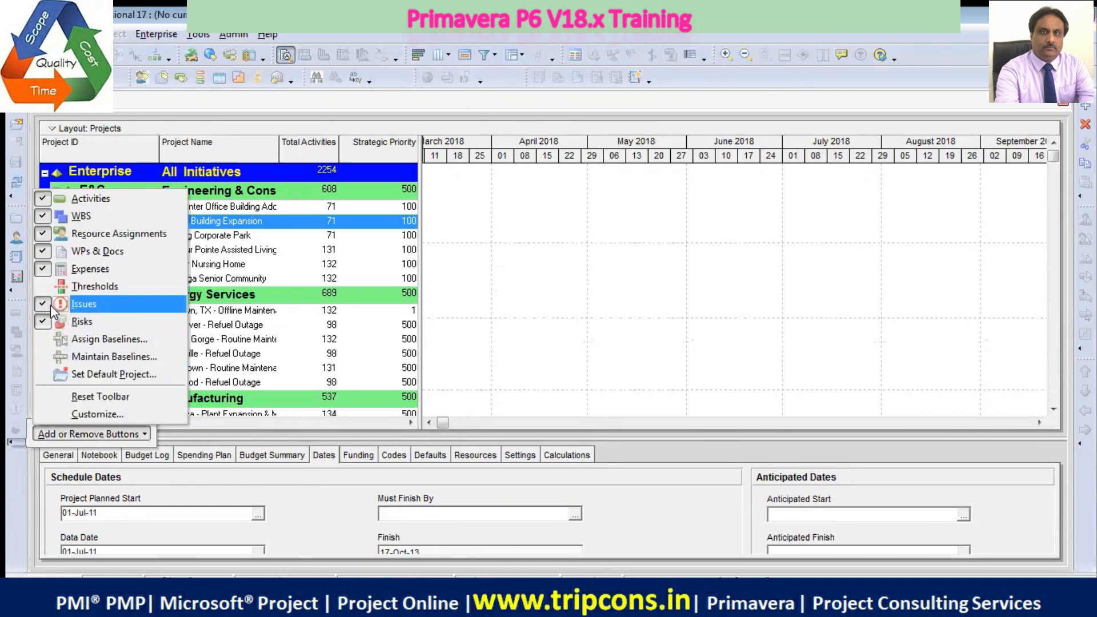
{"action": "left_click", "coordinate": [44, 340]}
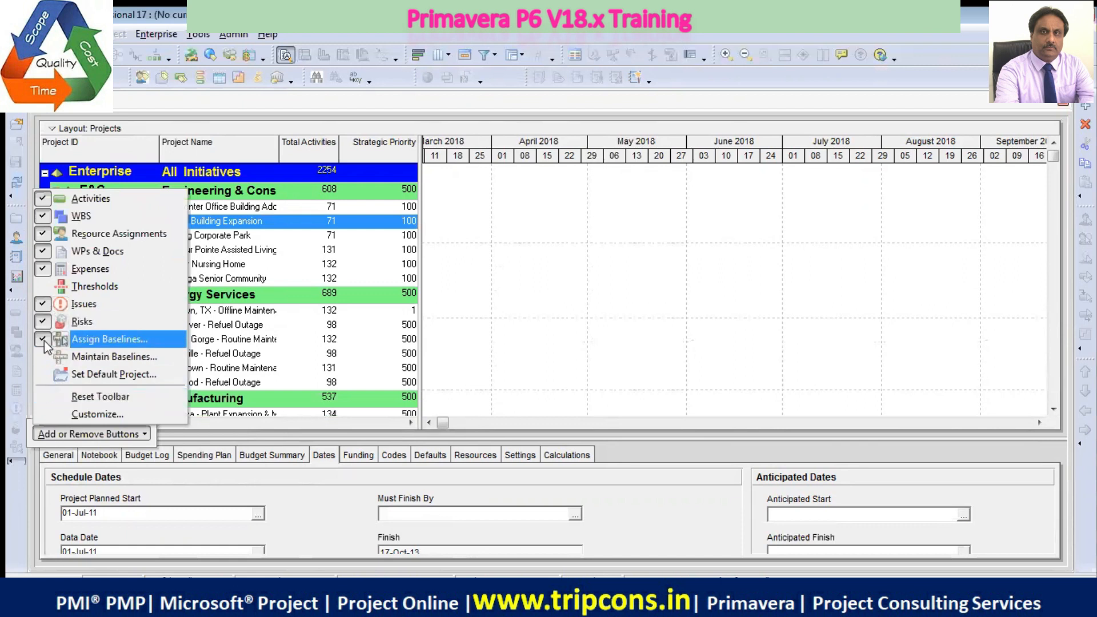
{"action": "left_click", "coordinate": [46, 358]}
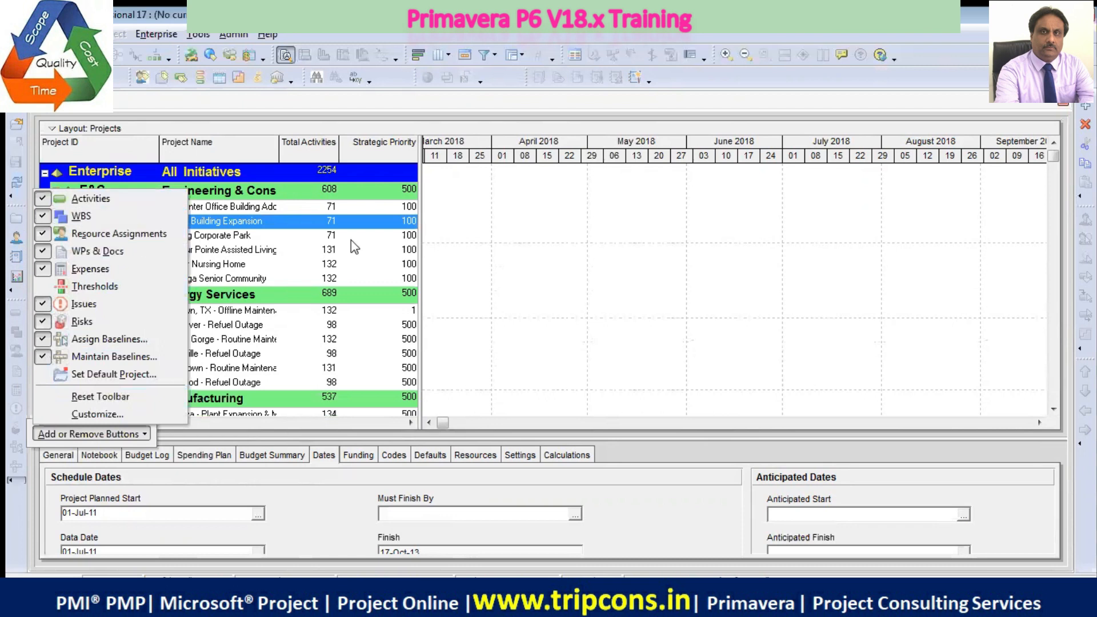
{"action": "left_click", "coordinate": [534, 233]}
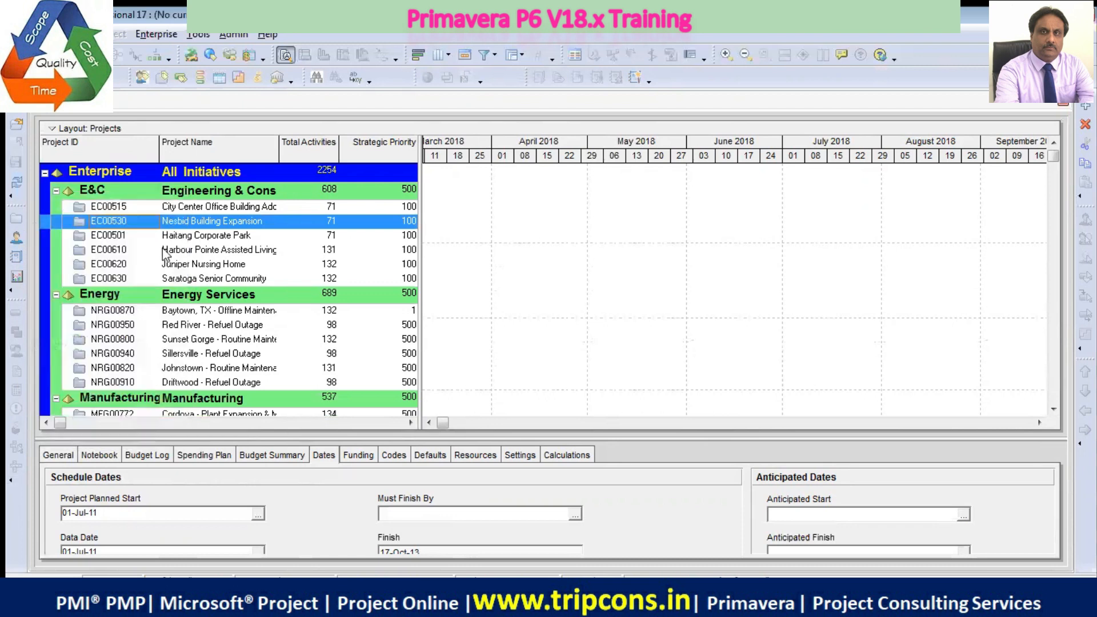
{"action": "left_click", "coordinate": [11, 197]}
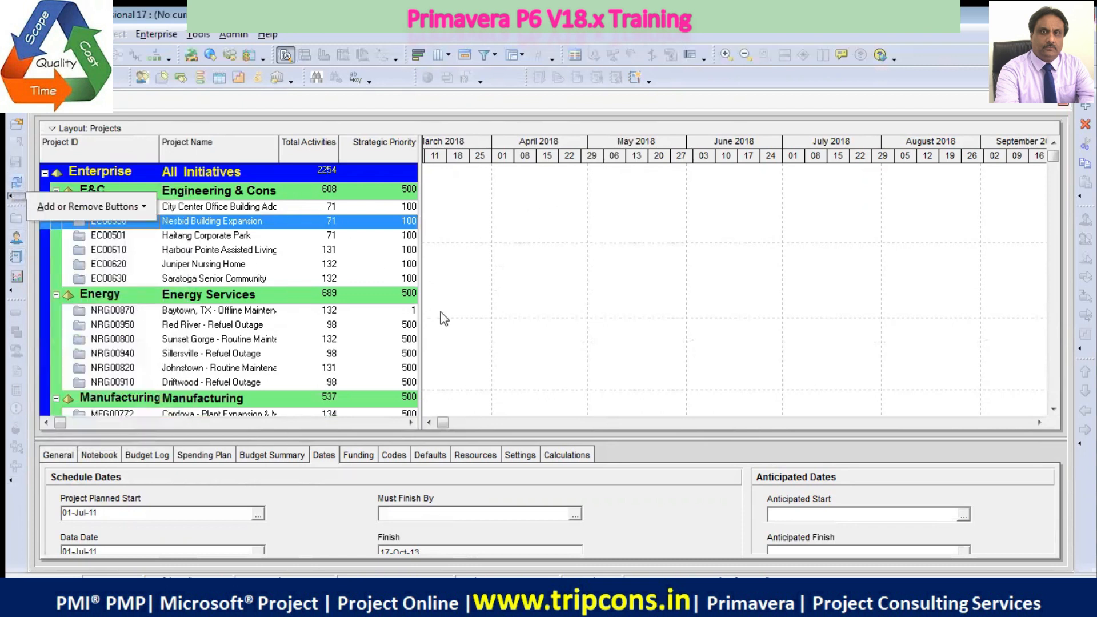
{"action": "left_click", "coordinate": [480, 295]}
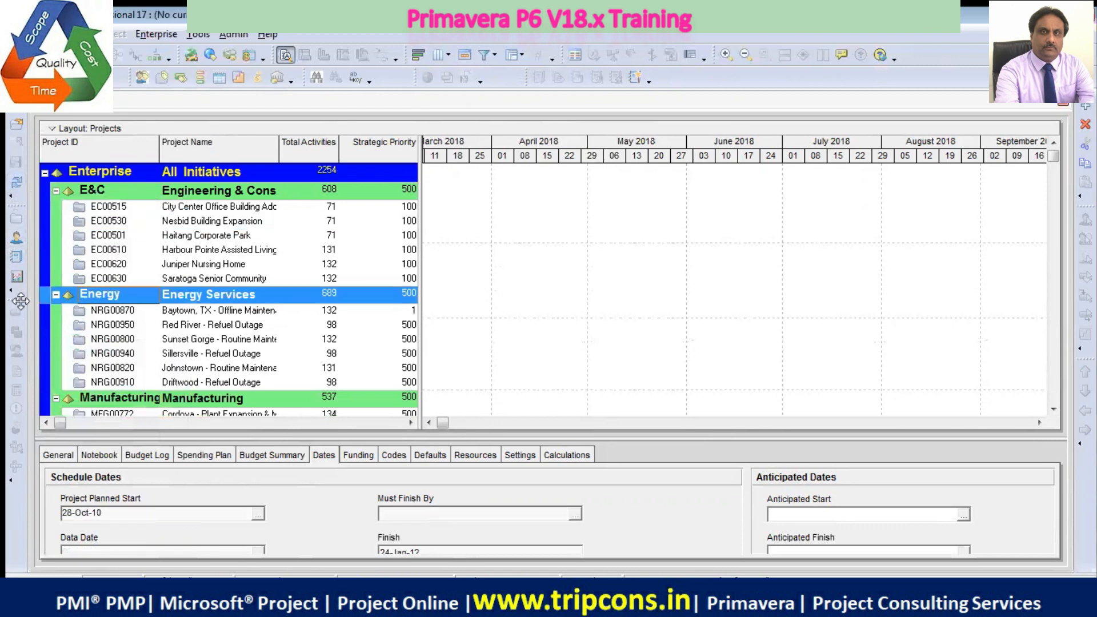
Move the toolbar holding Activities, WBS and Expenses above the one holding Projects and Resources, shifting both up the vertical dock
{"action": "left_click_drag", "start_coordinate": [20, 302], "coordinate": [19, 119]}
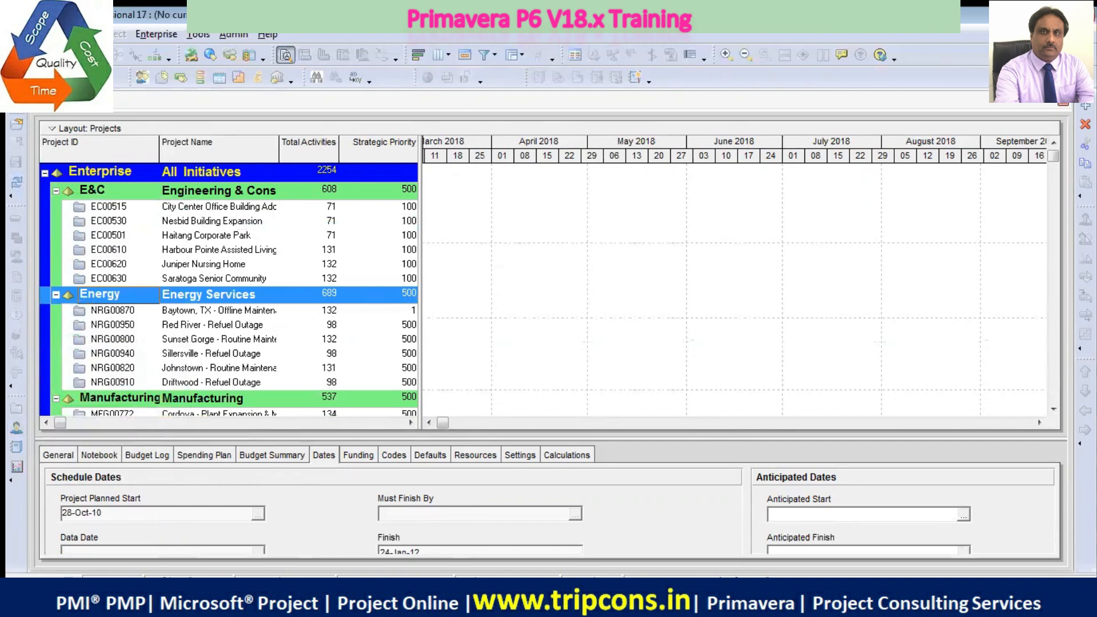
{"action": "left_click_drag", "start_coordinate": [17, 93], "coordinate": [15, 510]}
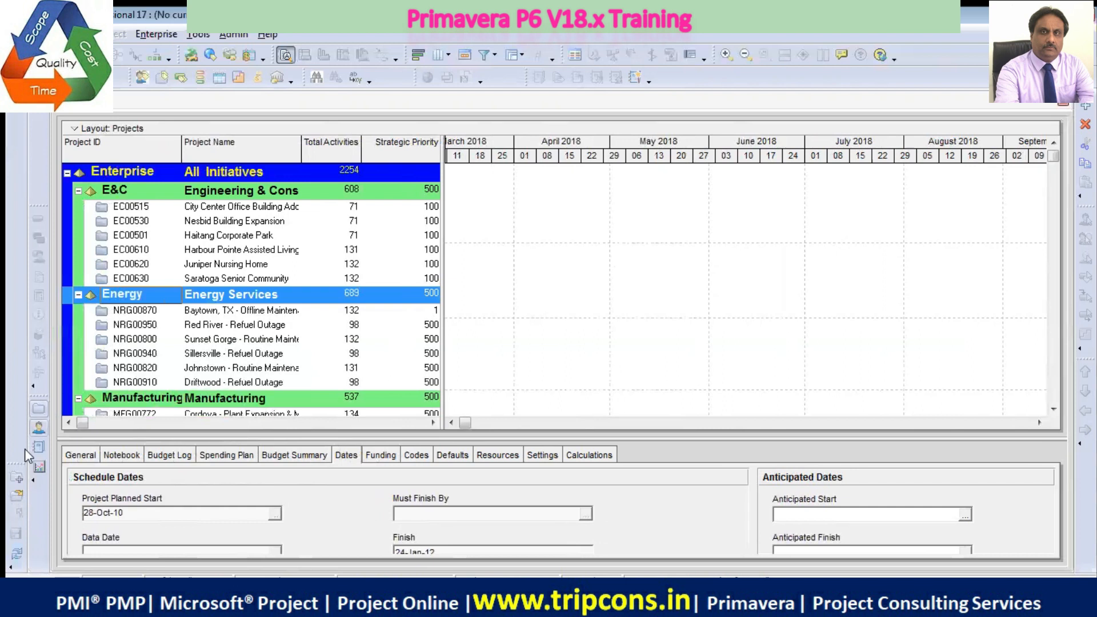
{"action": "left_click_drag", "start_coordinate": [40, 397], "coordinate": [36, 232]}
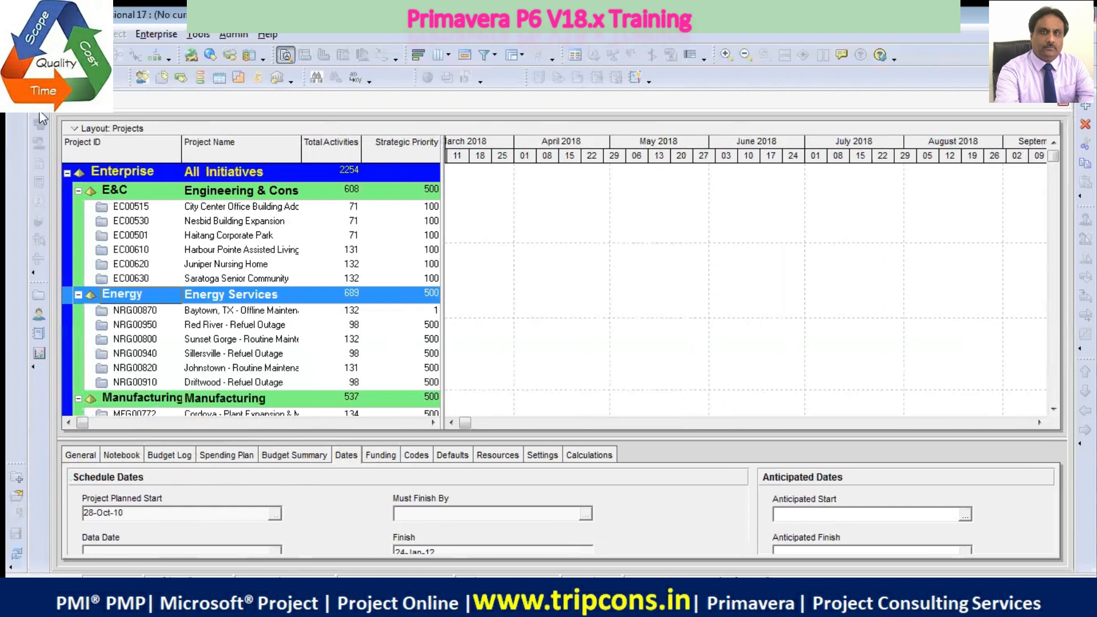
Dock the toolbar holding New, Open and Close All horizontally at the end of the second toolbar row, after Reports
{"action": "left_click_drag", "start_coordinate": [14, 464], "coordinate": [17, 426]}
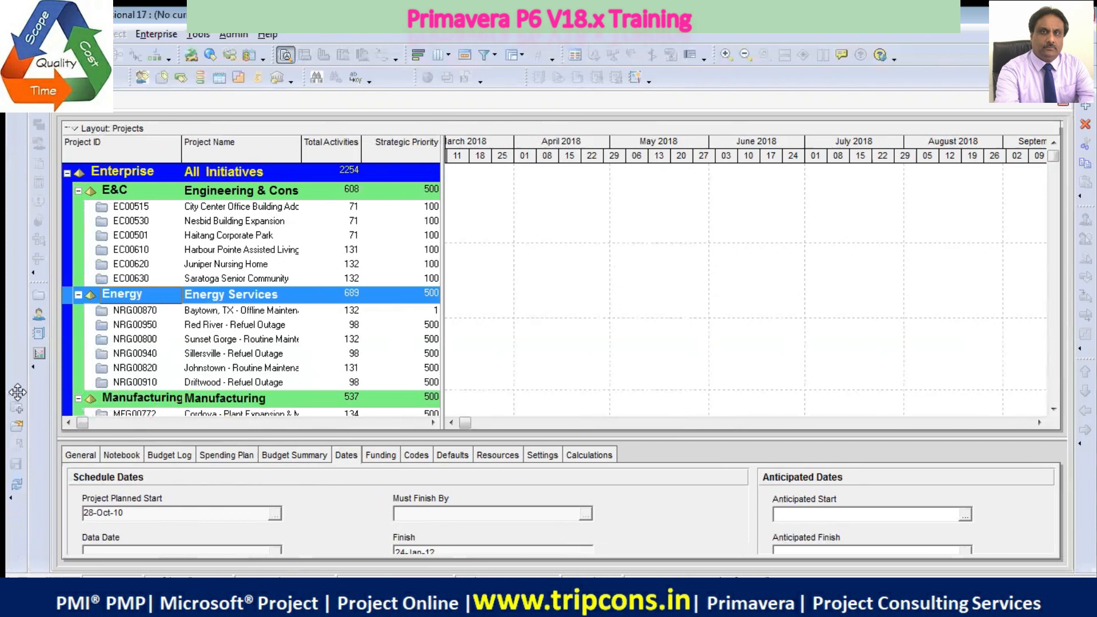
{"action": "mouse_move", "coordinate": [18, 393]}
{"action": "left_mouse_down"}
{"action": "mouse_move", "coordinate": [43, 393]}
{"action": "mouse_move", "coordinate": [19, 400]}
{"action": "left_mouse_up"}
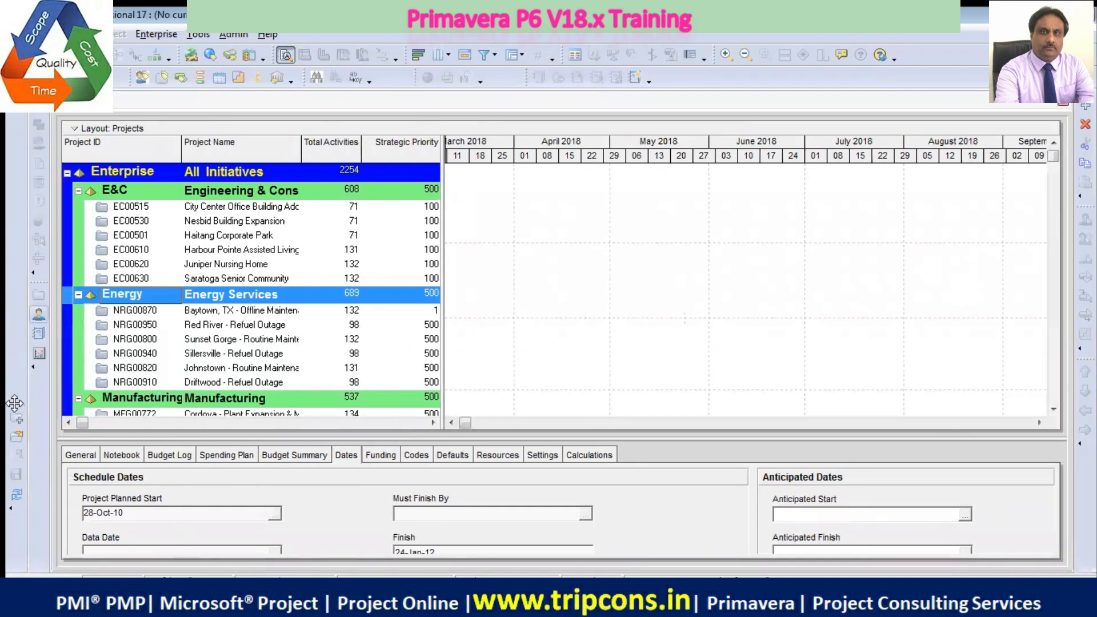
{"action": "left_click_drag", "start_coordinate": [24, 407], "coordinate": [16, 464]}
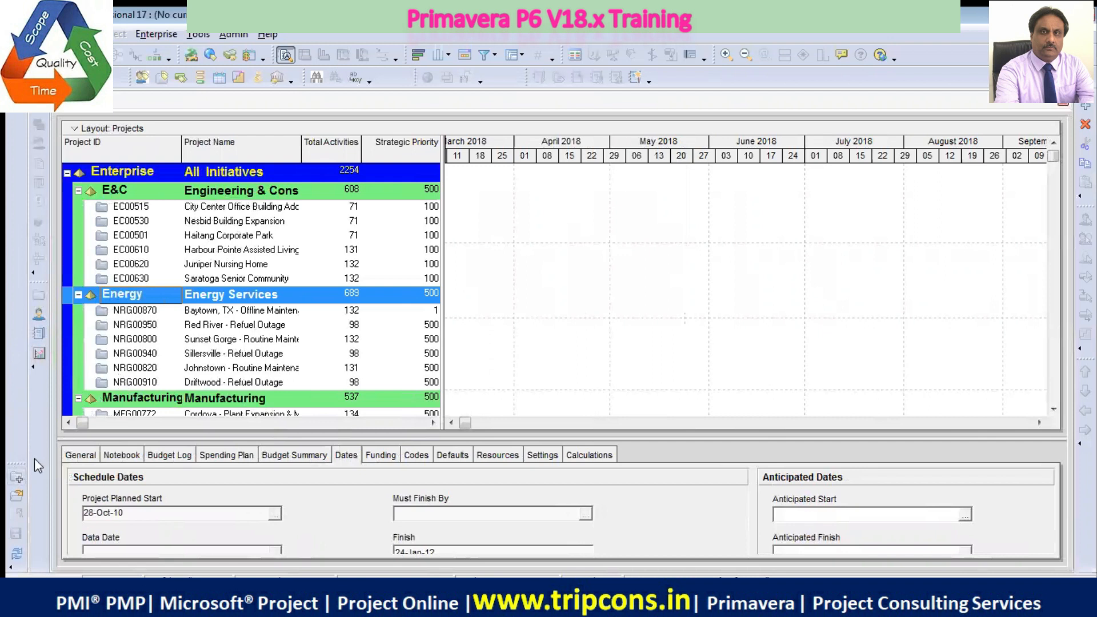
{"action": "left_click", "coordinate": [18, 568]}
{"action": "left_click", "coordinate": [17, 466]}
{"action": "left_click_drag", "start_coordinate": [18, 466], "coordinate": [737, 67]}
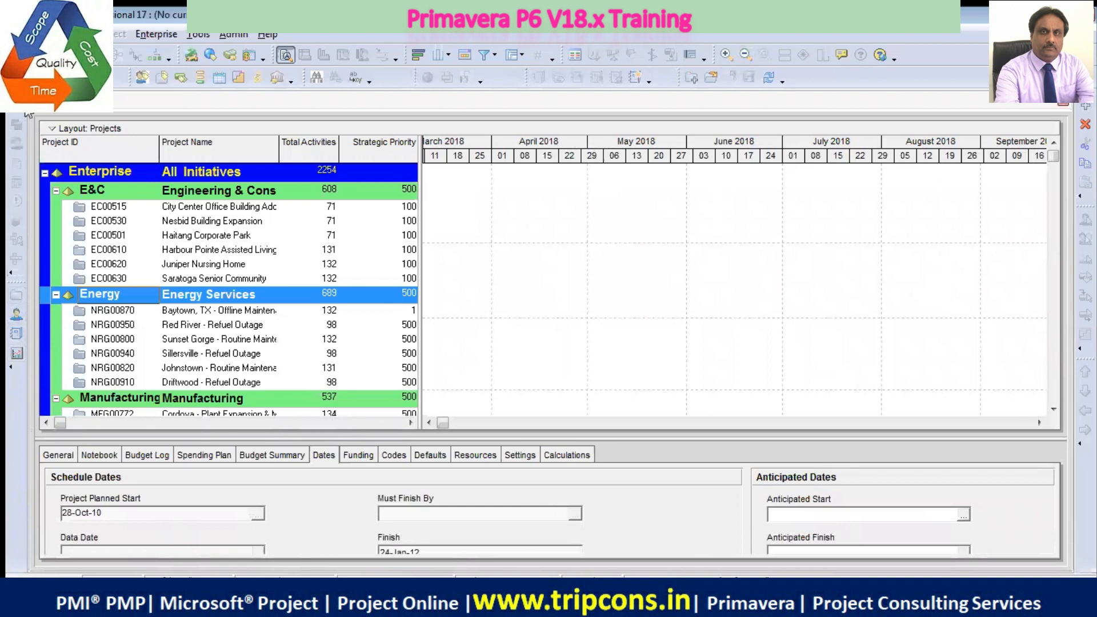
Open the City Center Office Building Addition project, EC00515, from the E&C group
{"action": "left_click", "coordinate": [191, 207]}
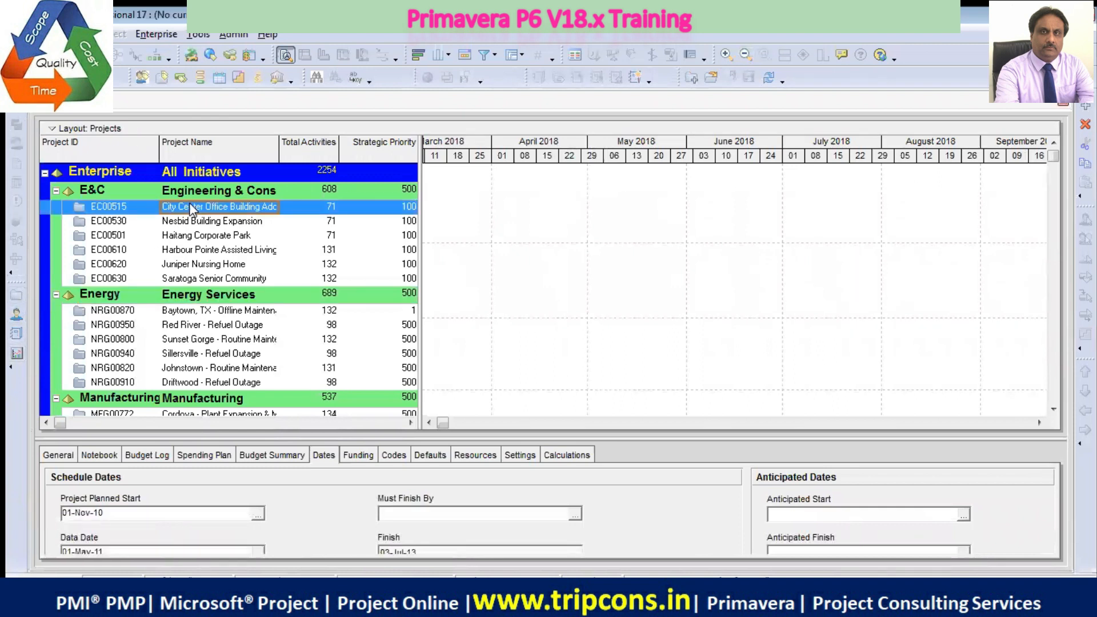
{"action": "right_click", "coordinate": [189, 206]}
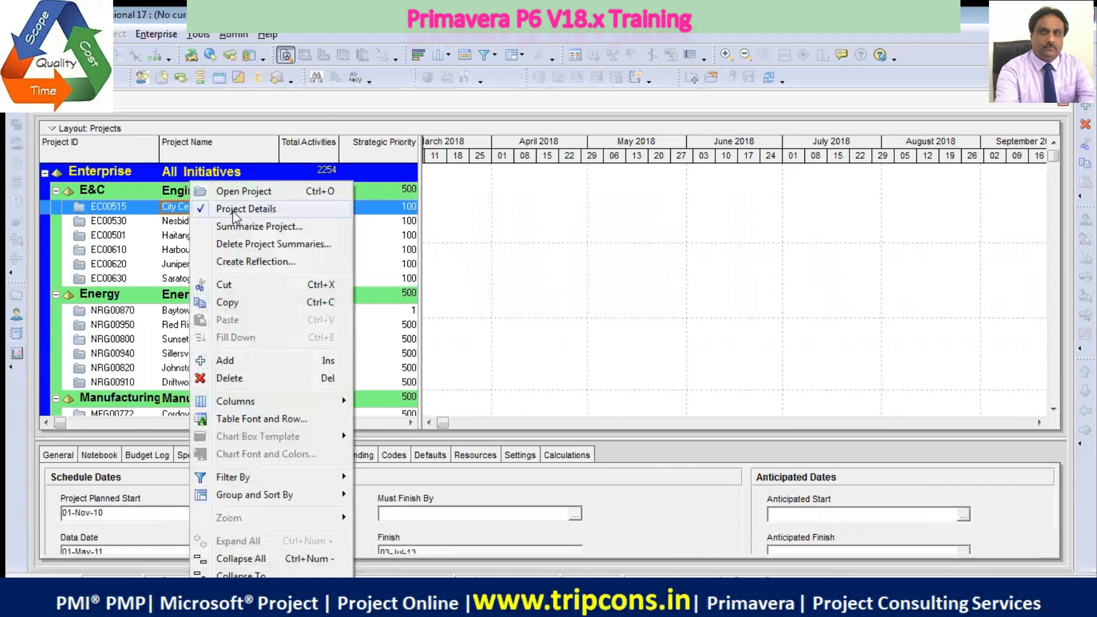
{"action": "left_click", "coordinate": [255, 195]}
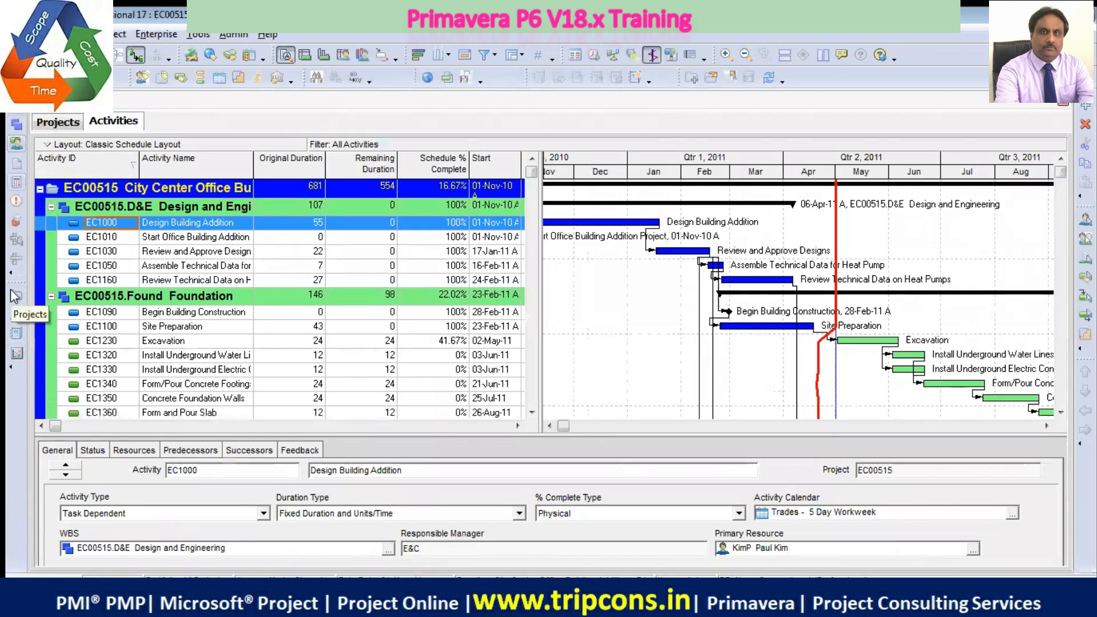
View the open project's WBS, Resource Assignments, Resources, Project Issues and Risks windows one after another
{"action": "left_click", "coordinate": [17, 125]}
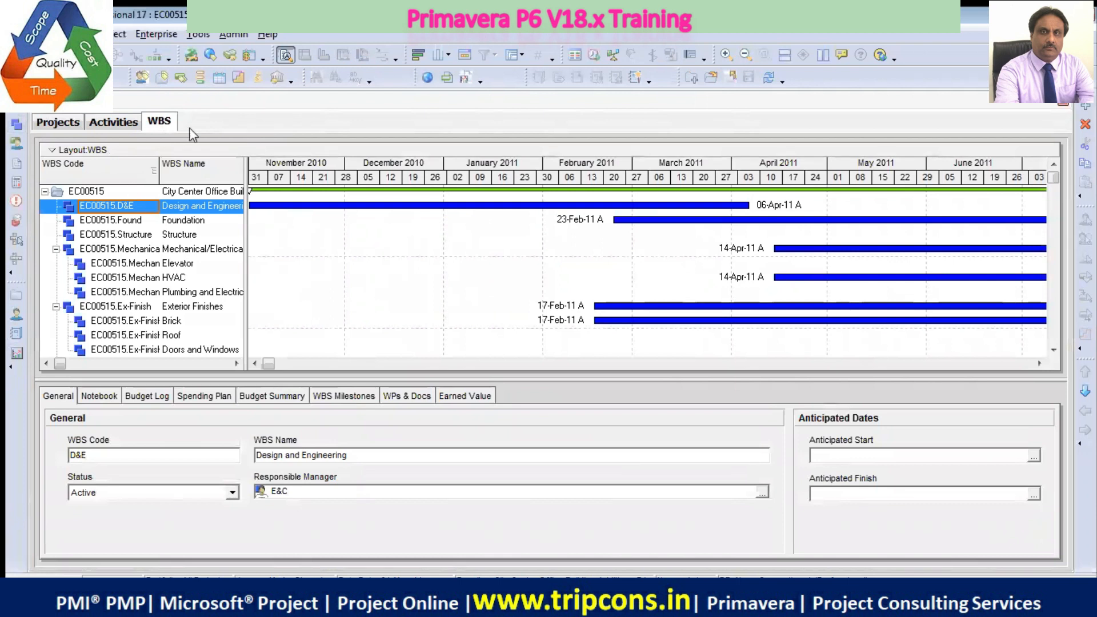
{"action": "left_click", "coordinate": [17, 143]}
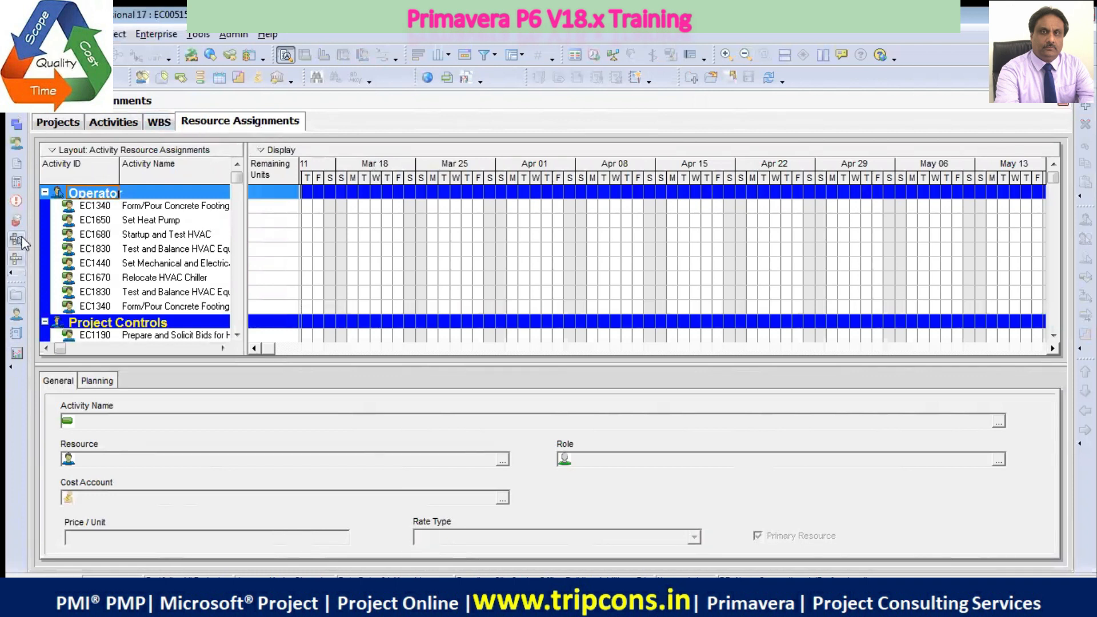
{"action": "left_click", "coordinate": [16, 315]}
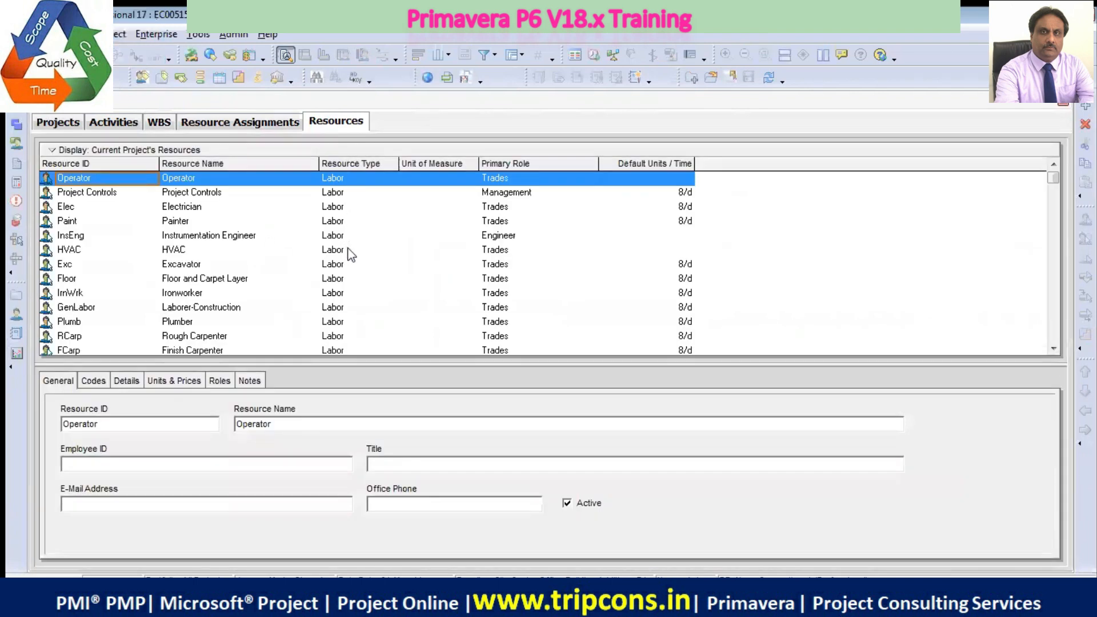
{"action": "left_click", "coordinate": [16, 200]}
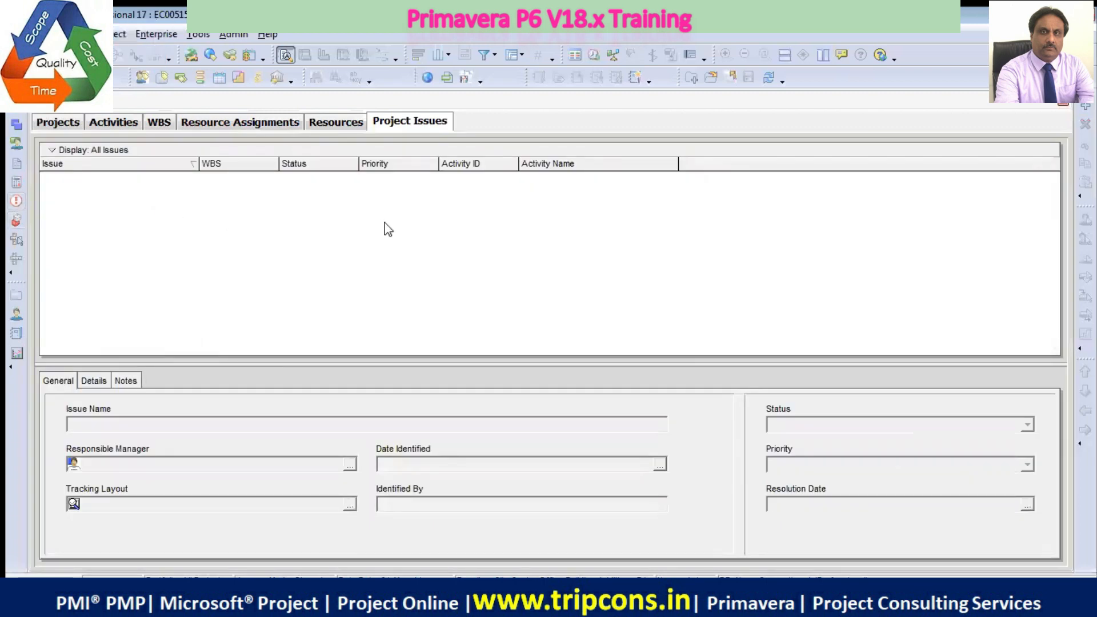
{"action": "left_click", "coordinate": [17, 222]}
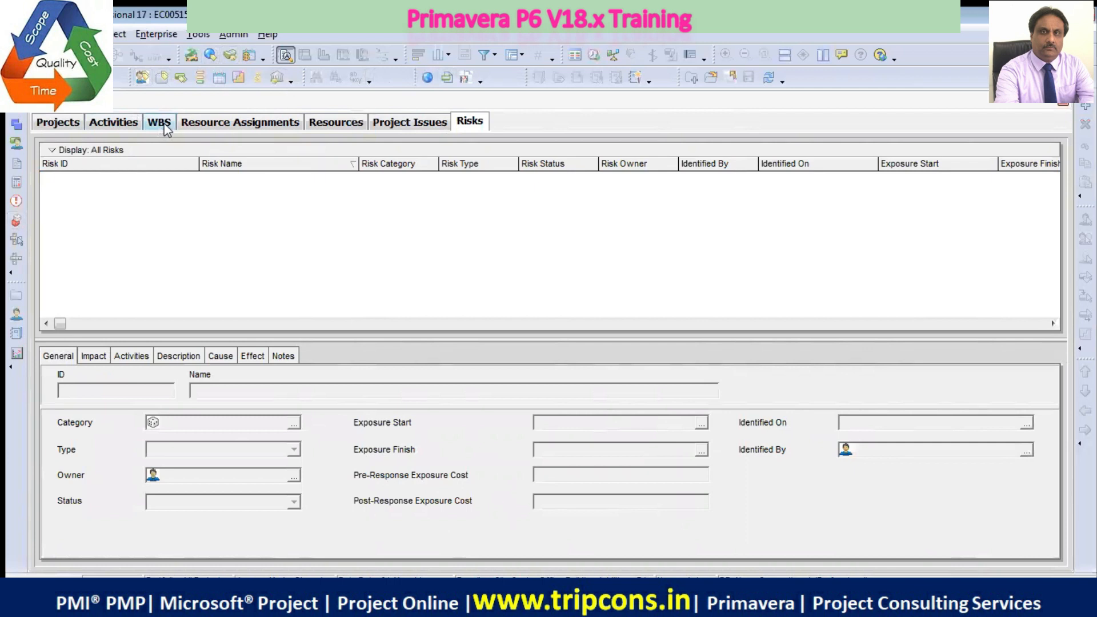
Return to the project's activities, view them as an activity network, and switch back to the Gantt chart
{"action": "left_click", "coordinate": [121, 121]}
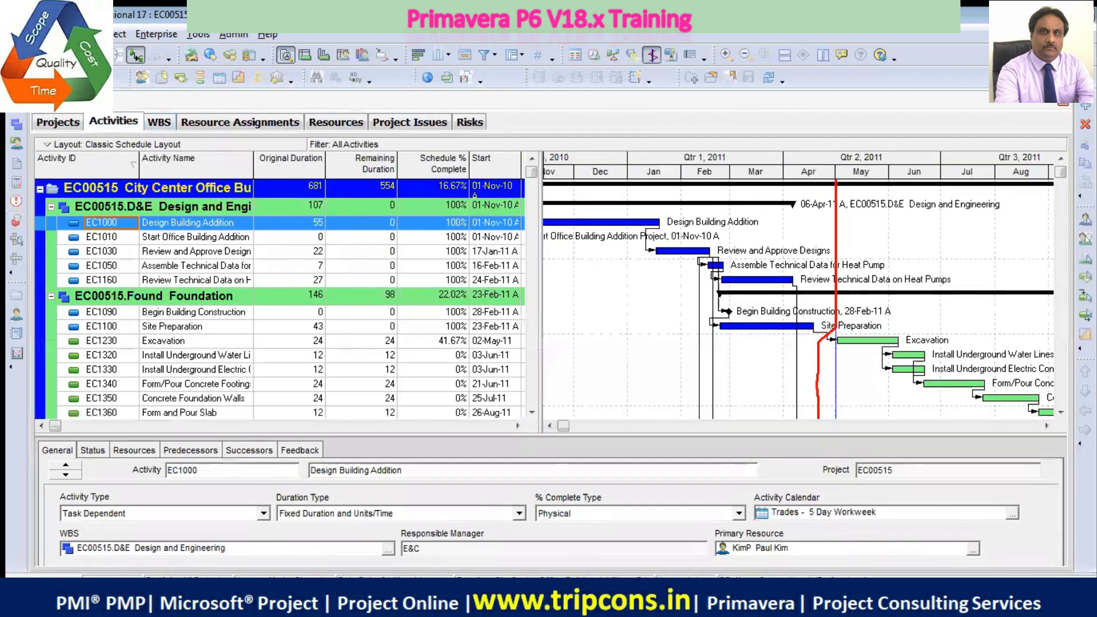
{"action": "left_click", "coordinate": [120, 56]}
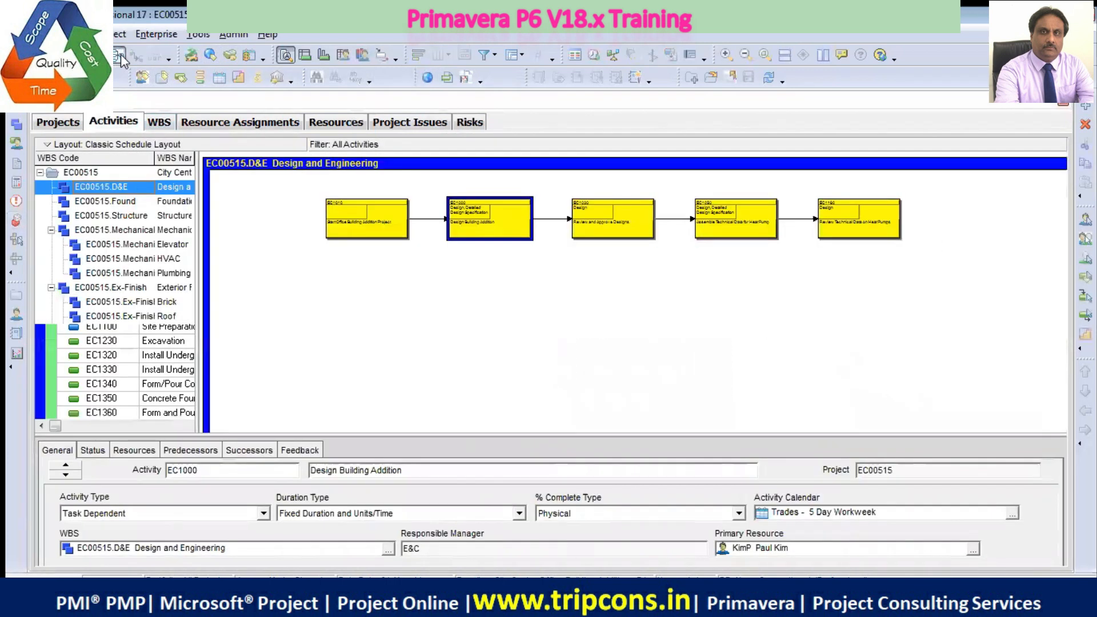
{"action": "left_click", "coordinate": [121, 54]}
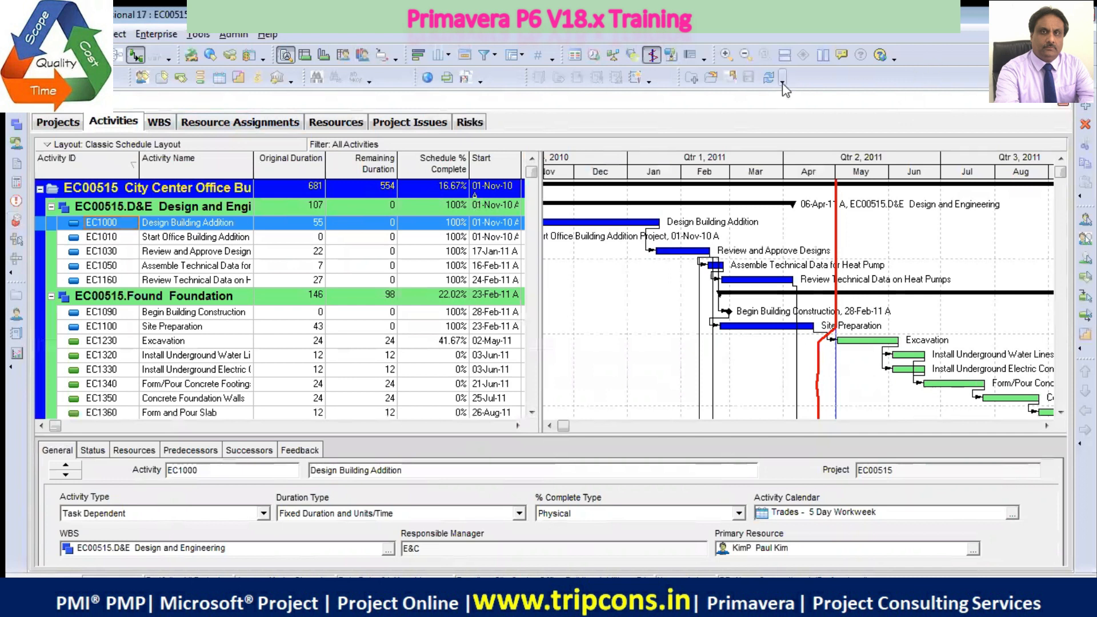
Zoom the Gantt chart timescale in to weeks and days, trying zooming out and back in as well
{"action": "left_click", "coordinate": [725, 55]}
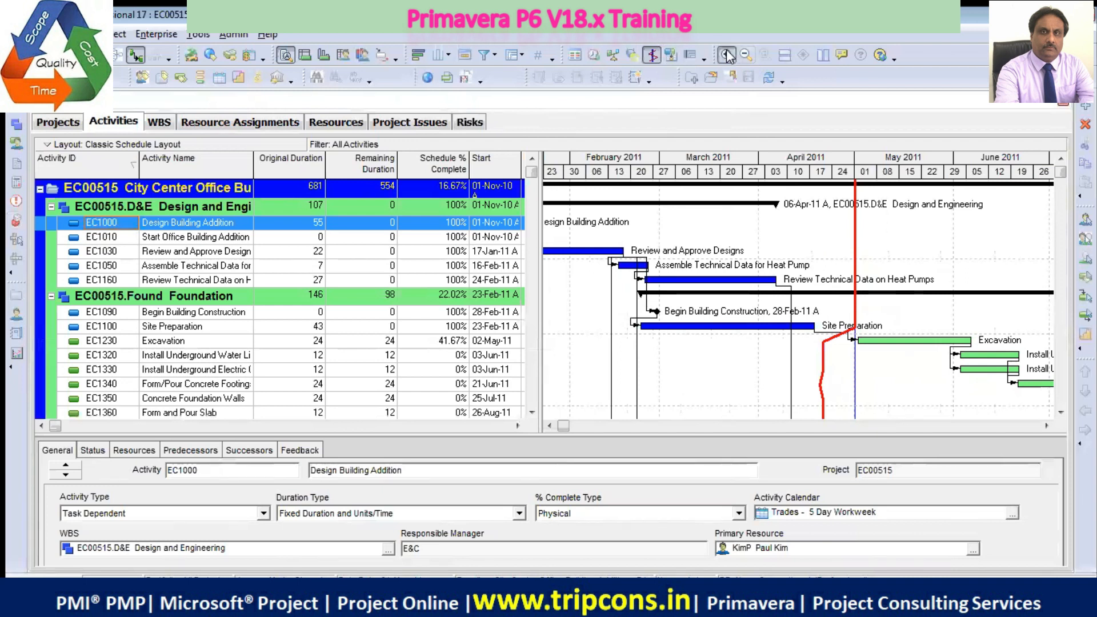
{"action": "left_click", "coordinate": [726, 55]}
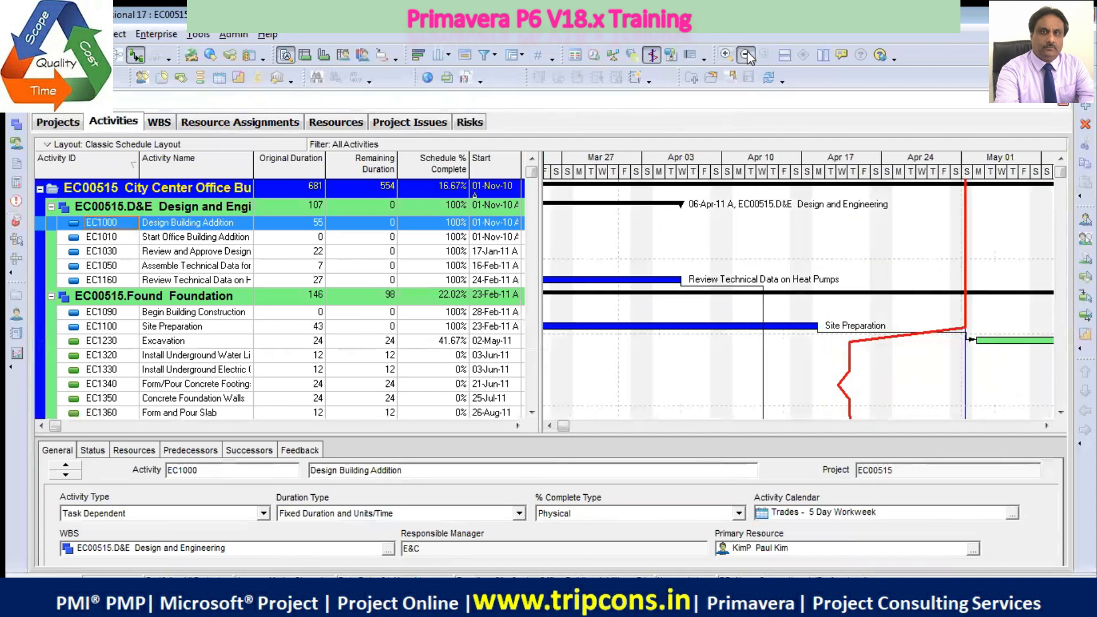
{"action": "left_click", "coordinate": [745, 55]}
{"action": "left_click", "coordinate": [726, 54]}
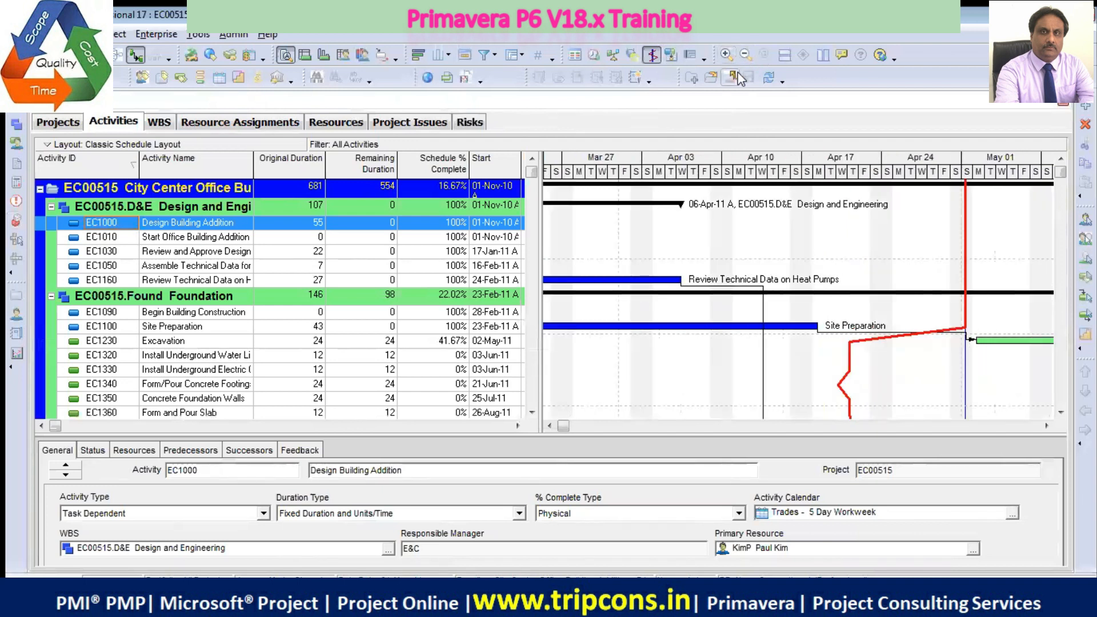
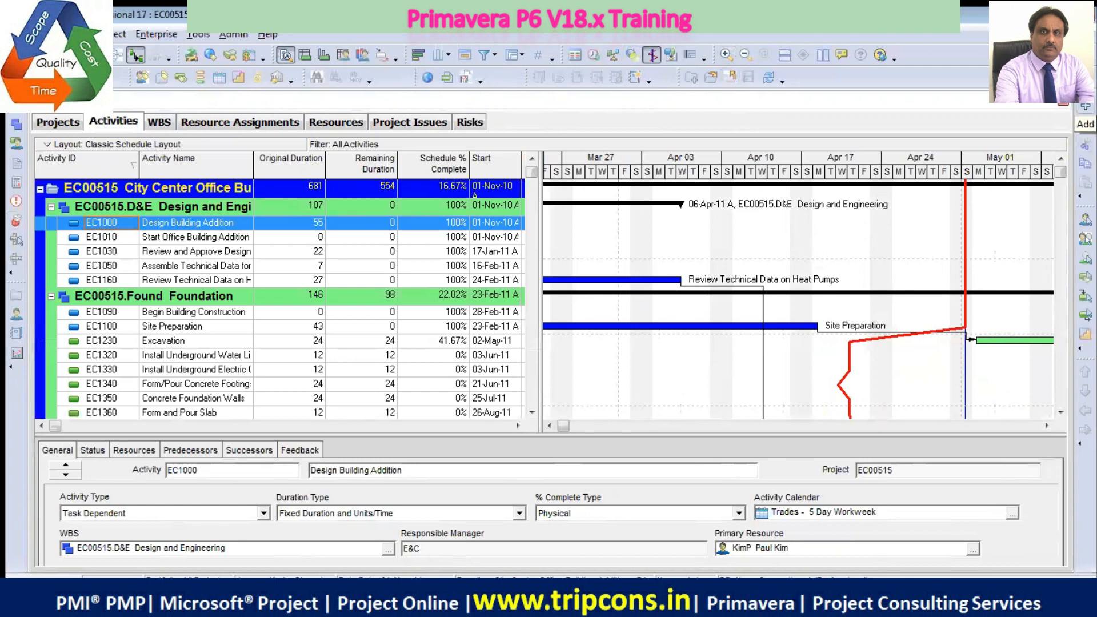
Move the Edit toolbar out of the vertical side dock to the beginning of the second horizontal toolbar row
{"action": "left_click_drag", "start_coordinate": [1084, 106], "coordinate": [868, 62]}
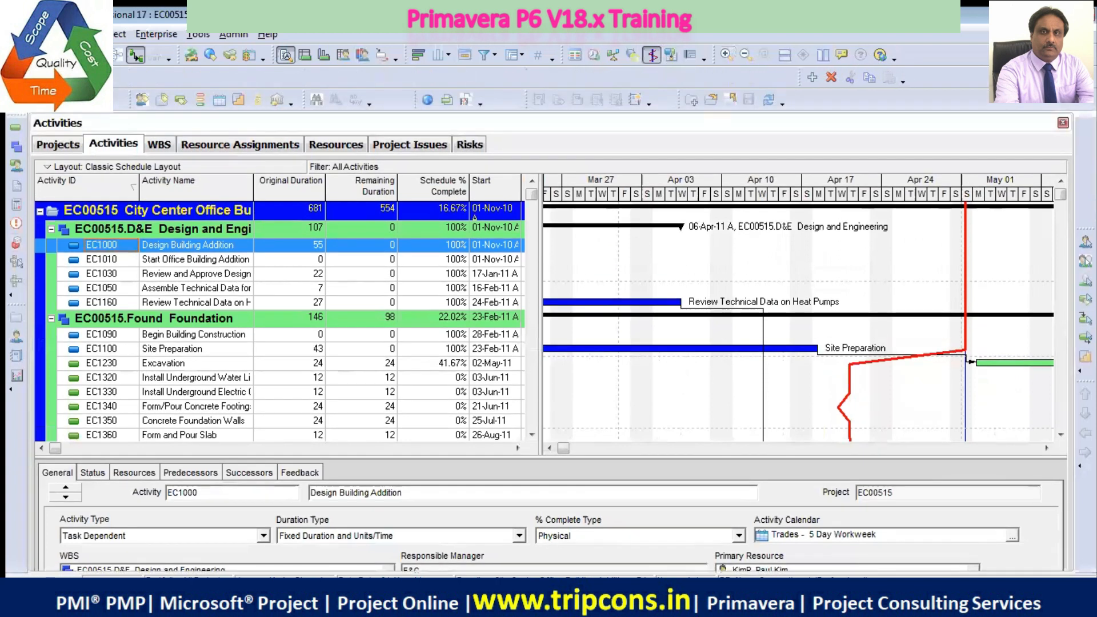
{"action": "mouse_move", "coordinate": [801, 73]}
{"action": "left_mouse_down"}
{"action": "mouse_move", "coordinate": [806, 103]}
{"action": "mouse_move", "coordinate": [806, 84]}
{"action": "left_mouse_up"}
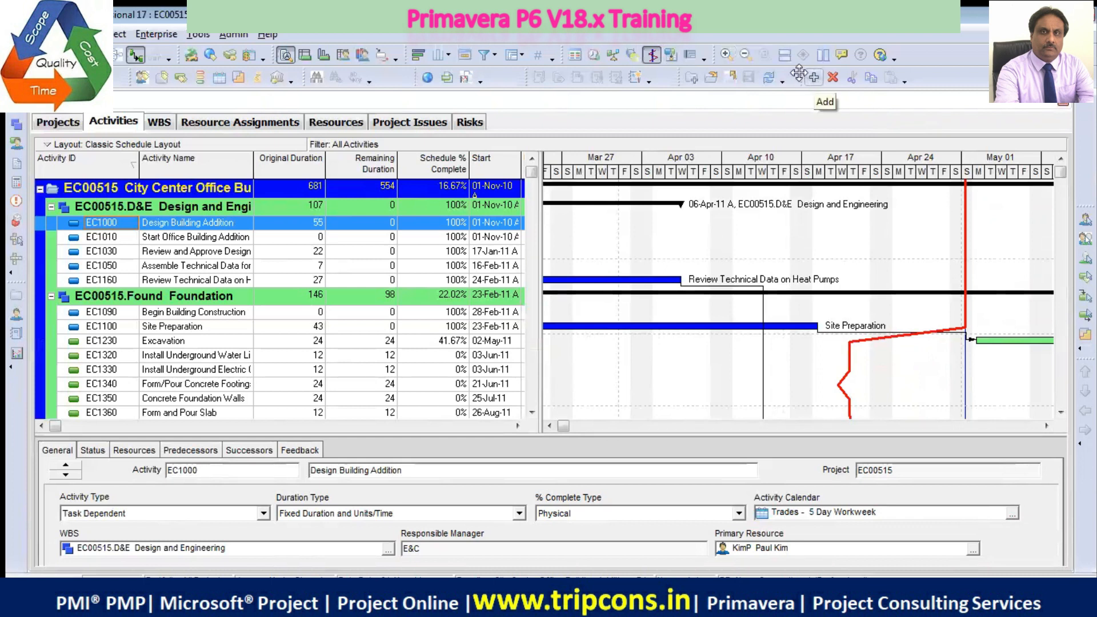
{"action": "left_click_drag", "start_coordinate": [804, 75], "coordinate": [118, 72]}
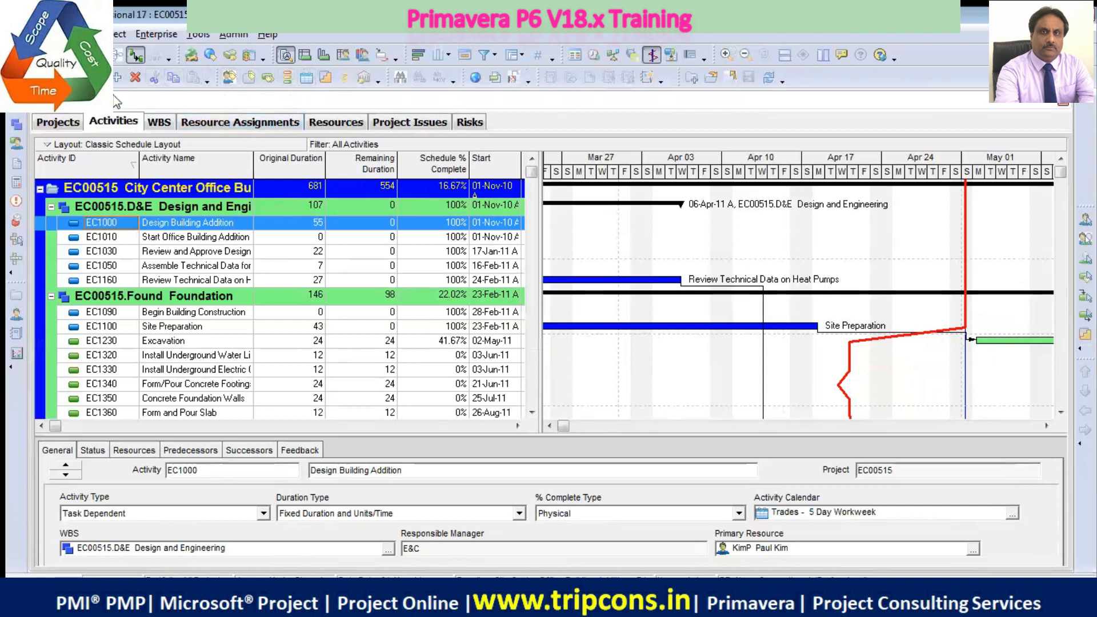
{"action": "left_click_drag", "start_coordinate": [108, 77], "coordinate": [117, 100]}
Reposition the Move toolbar above the Assign toolbar in the vertical side dock
{"action": "left_click_drag", "start_coordinate": [1086, 207], "coordinate": [1086, 93]}
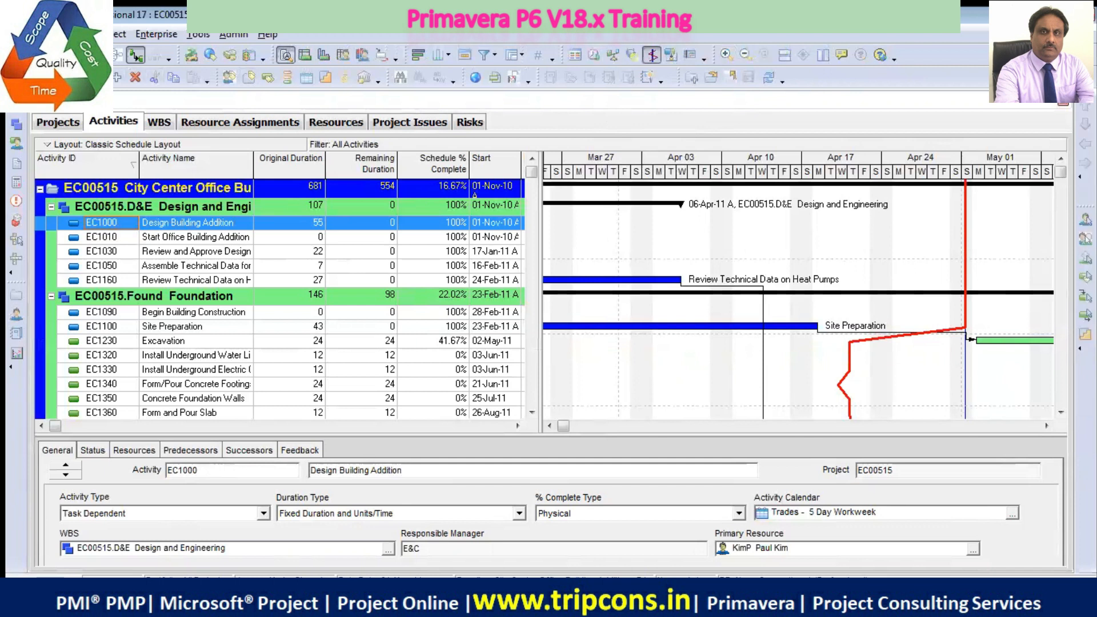
{"action": "left_click_drag", "start_coordinate": [1086, 243], "coordinate": [1077, 98]}
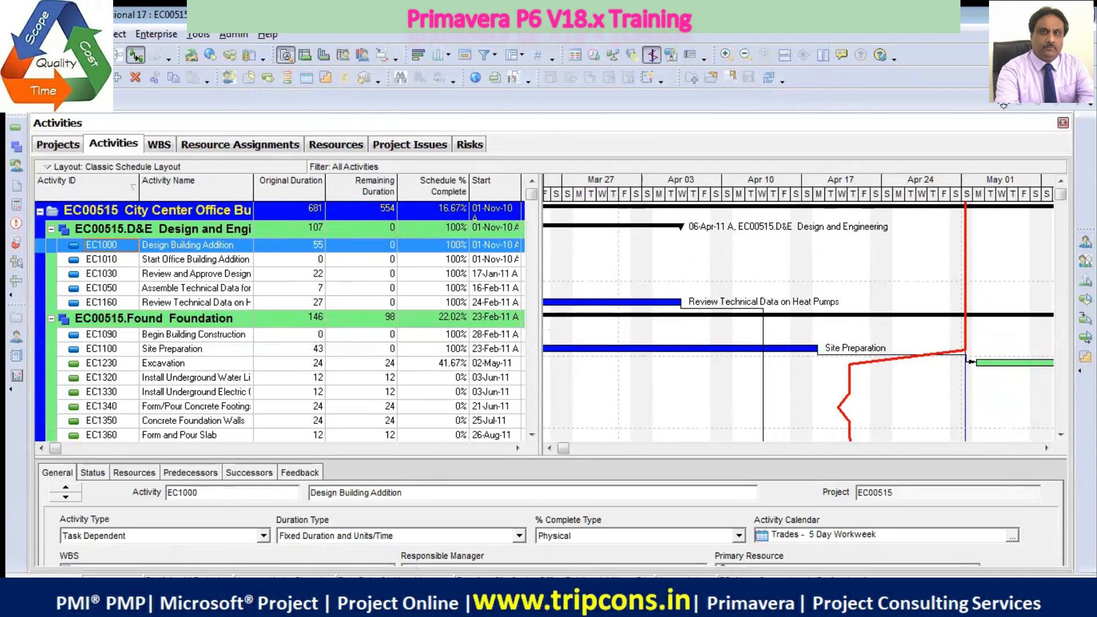
{"action": "left_click_drag", "start_coordinate": [1009, 99], "coordinate": [1063, 101]}
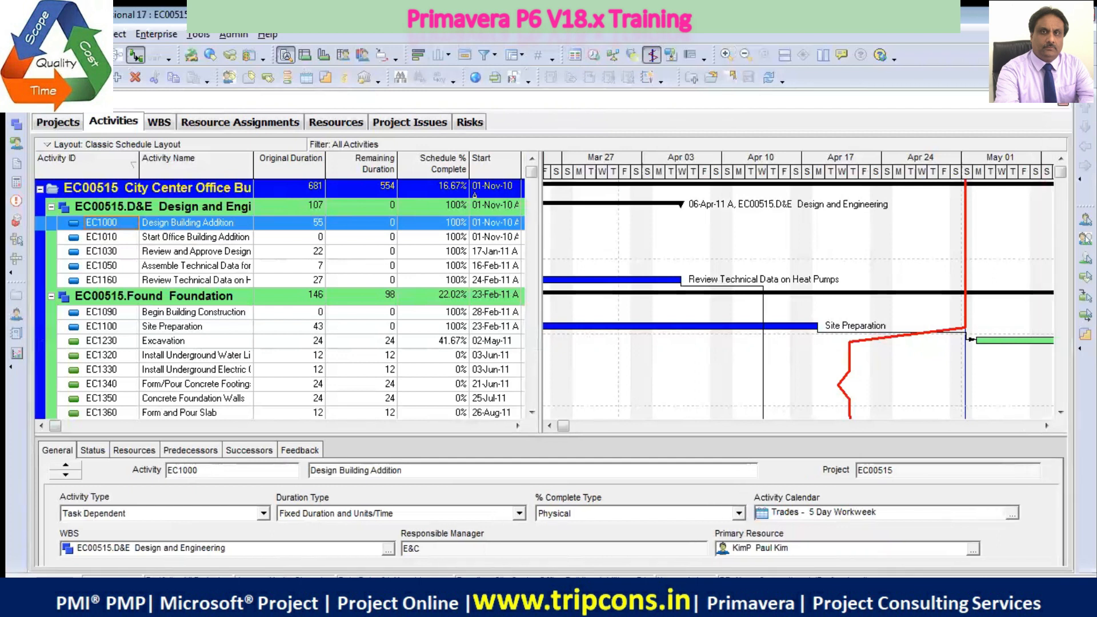
Add the Enterprise Project Structure, Project Portfolios, Roles and OBS buttons to the Enterprise toolbar
{"action": "left_click", "coordinate": [10, 368]}
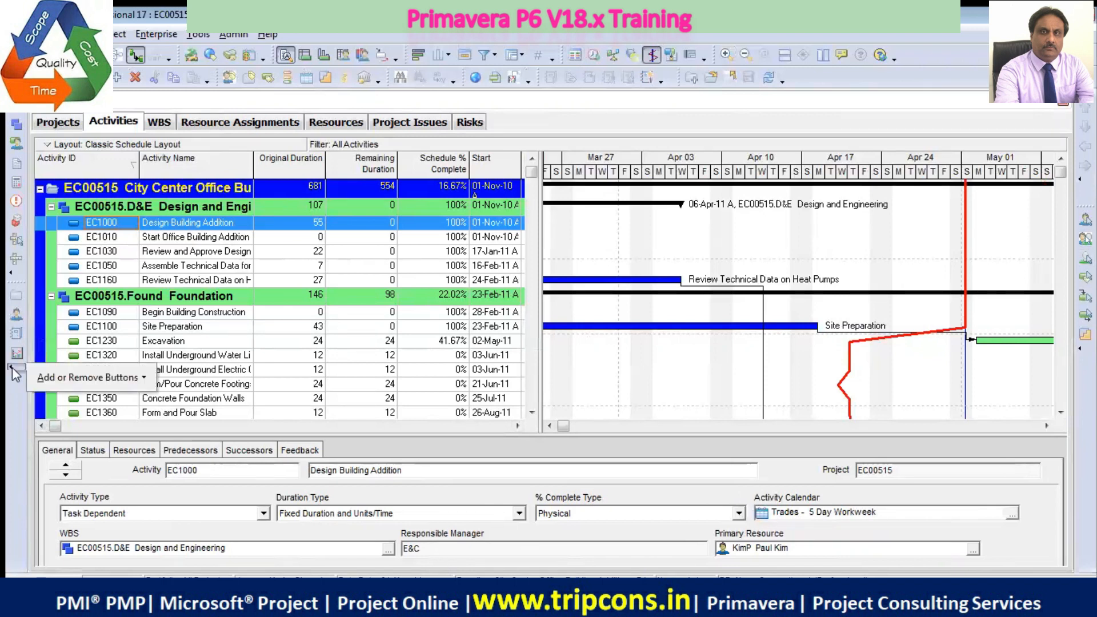
{"action": "left_click", "coordinate": [143, 379]}
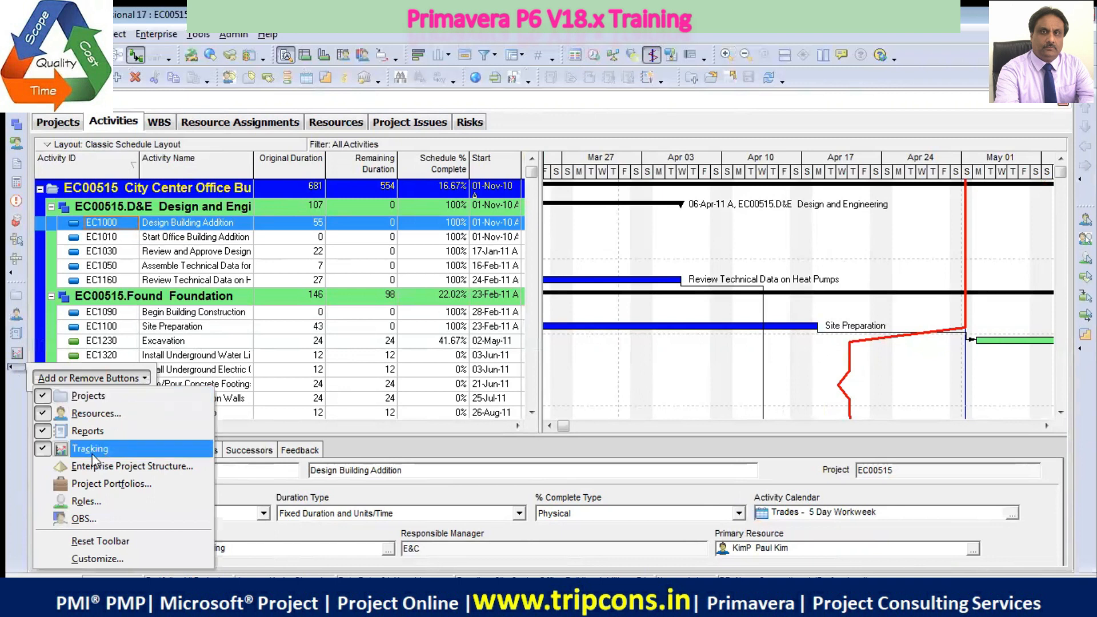
{"action": "left_click", "coordinate": [83, 467]}
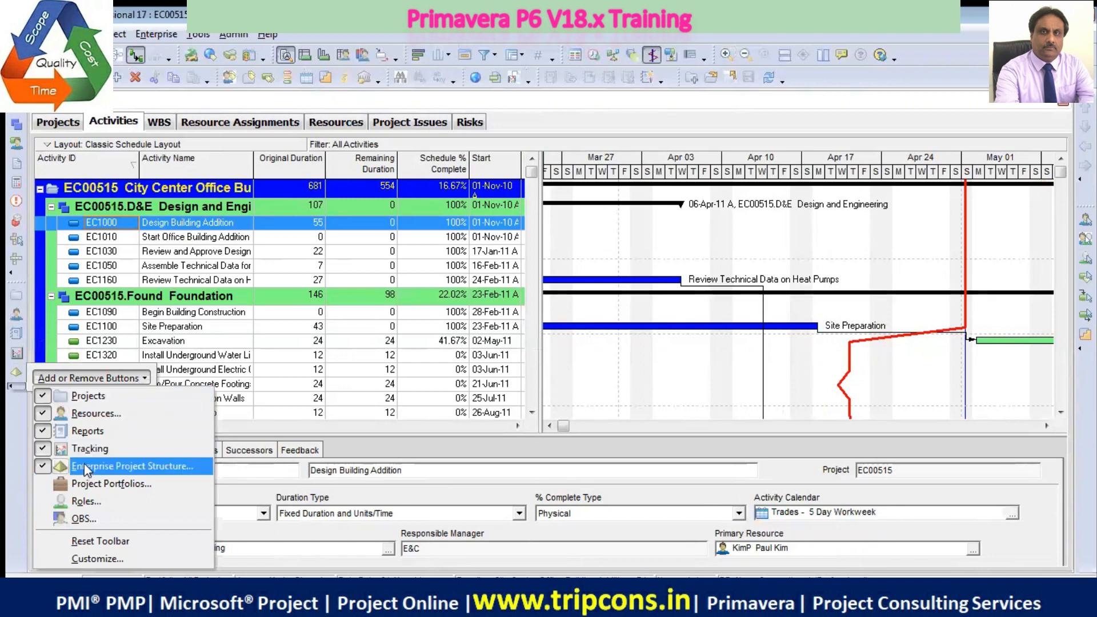
{"action": "left_click", "coordinate": [94, 484]}
{"action": "left_click", "coordinate": [88, 503]}
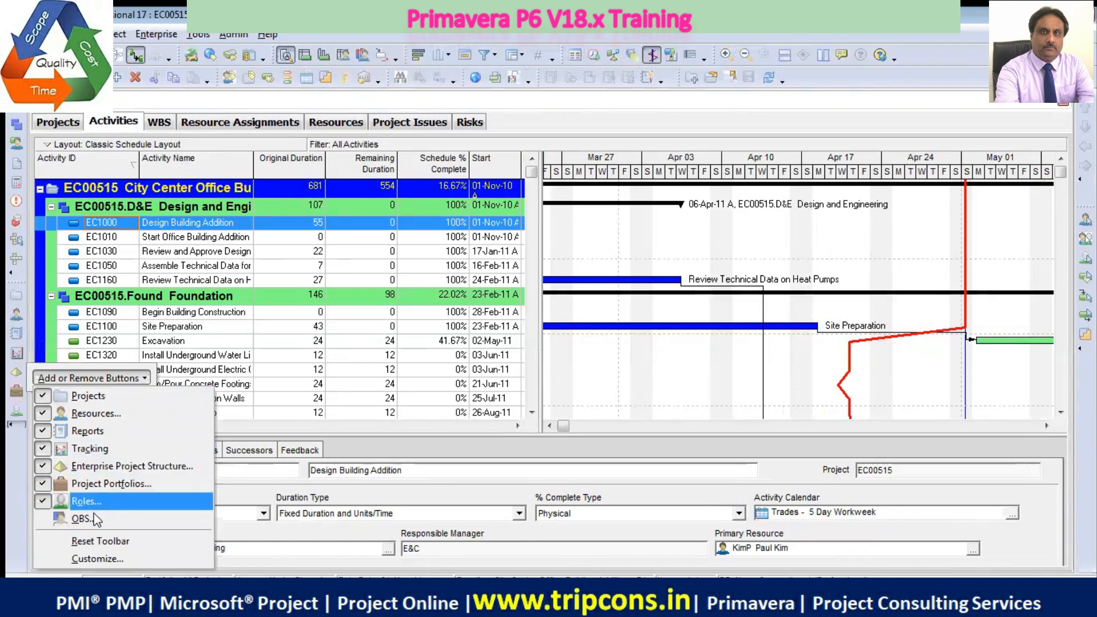
{"action": "left_click", "coordinate": [90, 518]}
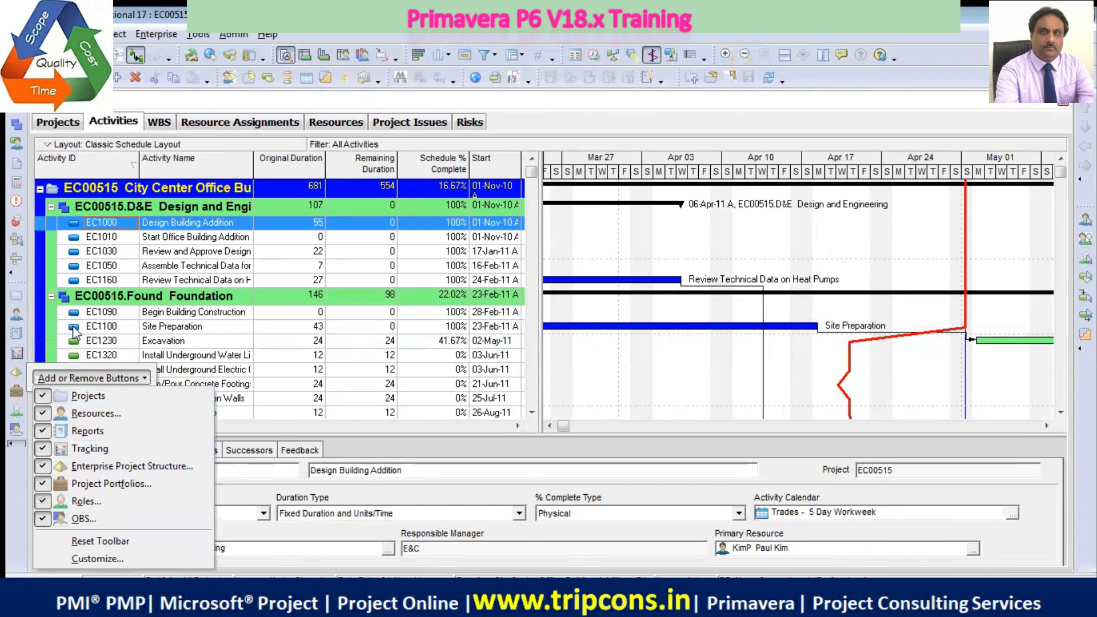
{"action": "left_click", "coordinate": [839, 25]}
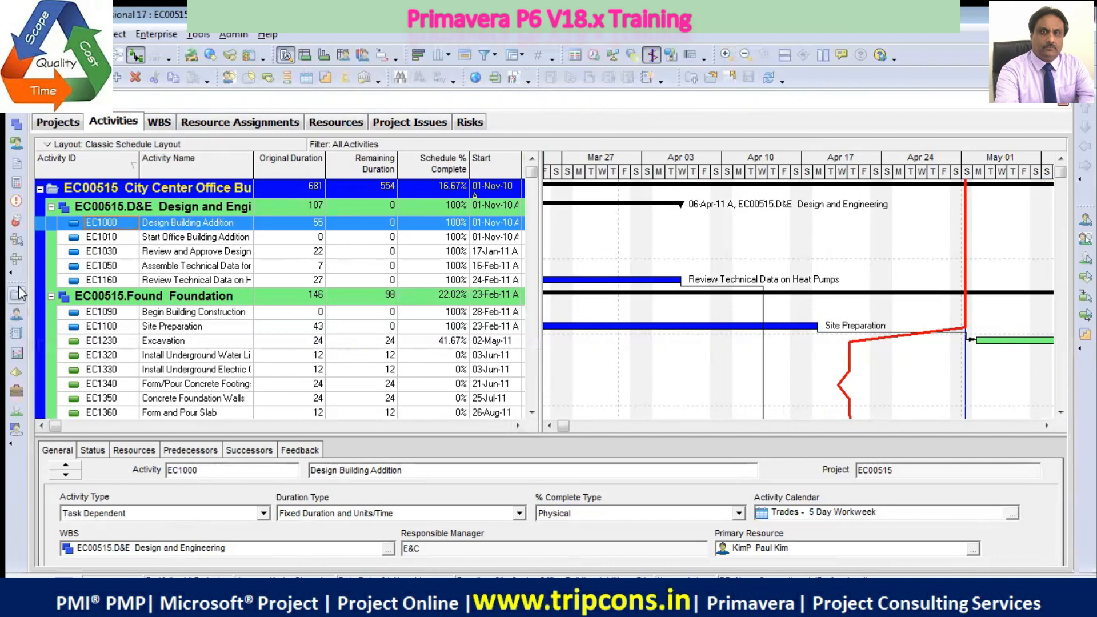
Dock the Enterprise toolbar ahead of the Edit toolbar in the second horizontal row and use it to view the Enterprise Project Structure
{"action": "left_click_drag", "start_coordinate": [24, 282], "coordinate": [120, 79]}
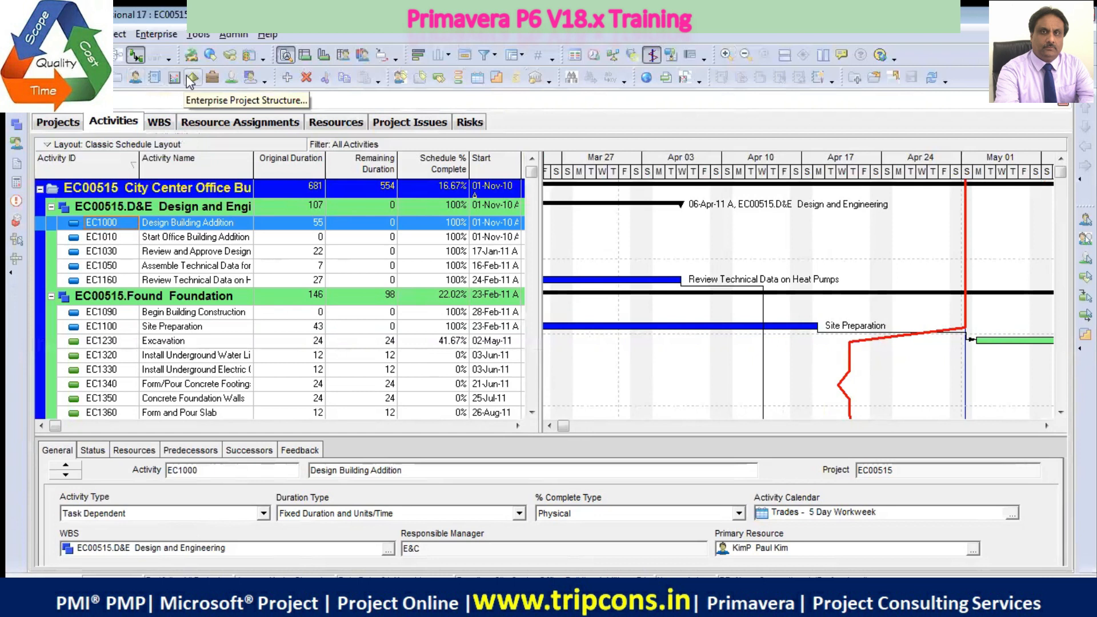
{"action": "left_click", "coordinate": [192, 77]}
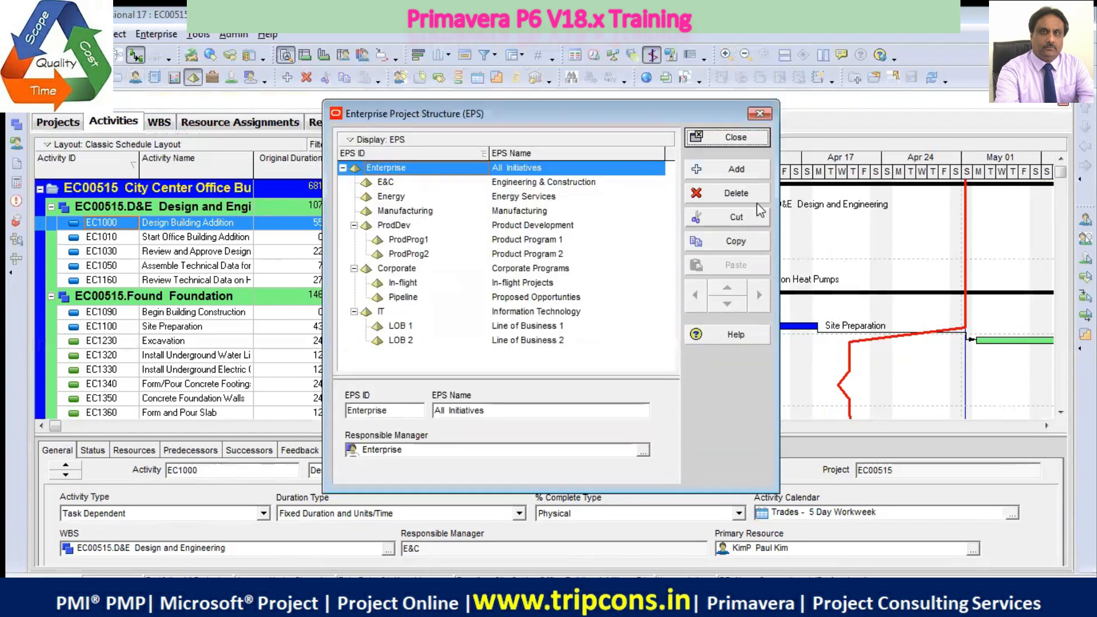
{"action": "left_click", "coordinate": [761, 114]}
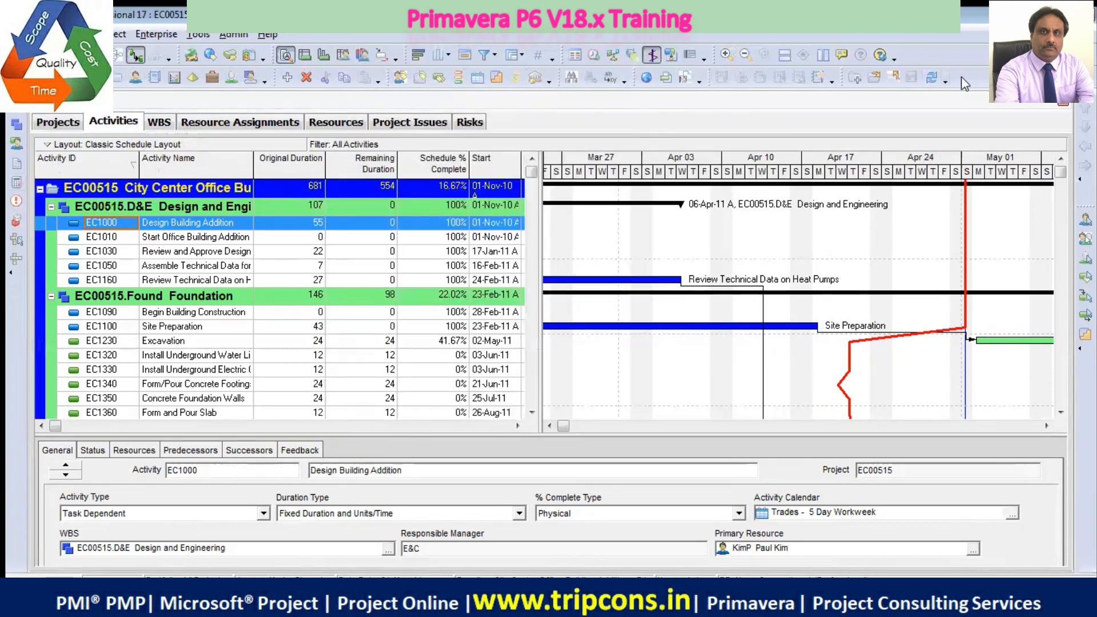
Review the toolbar customization settings for toolbars, commands and options, leaving them unmodified
{"action": "right_click", "coordinate": [984, 86]}
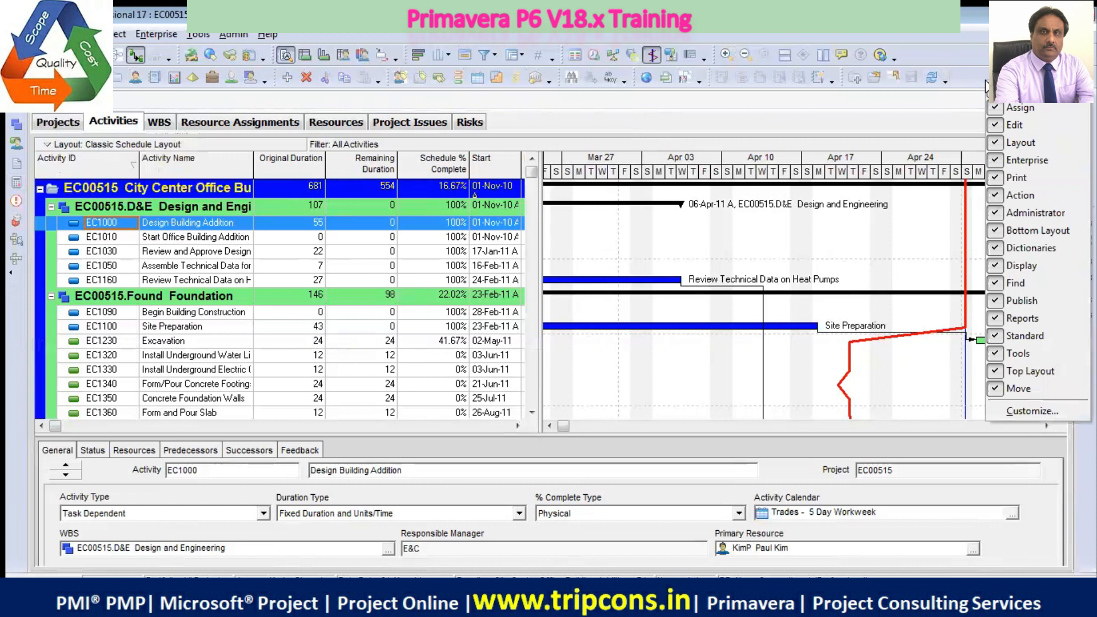
{"action": "left_click", "coordinate": [1033, 412]}
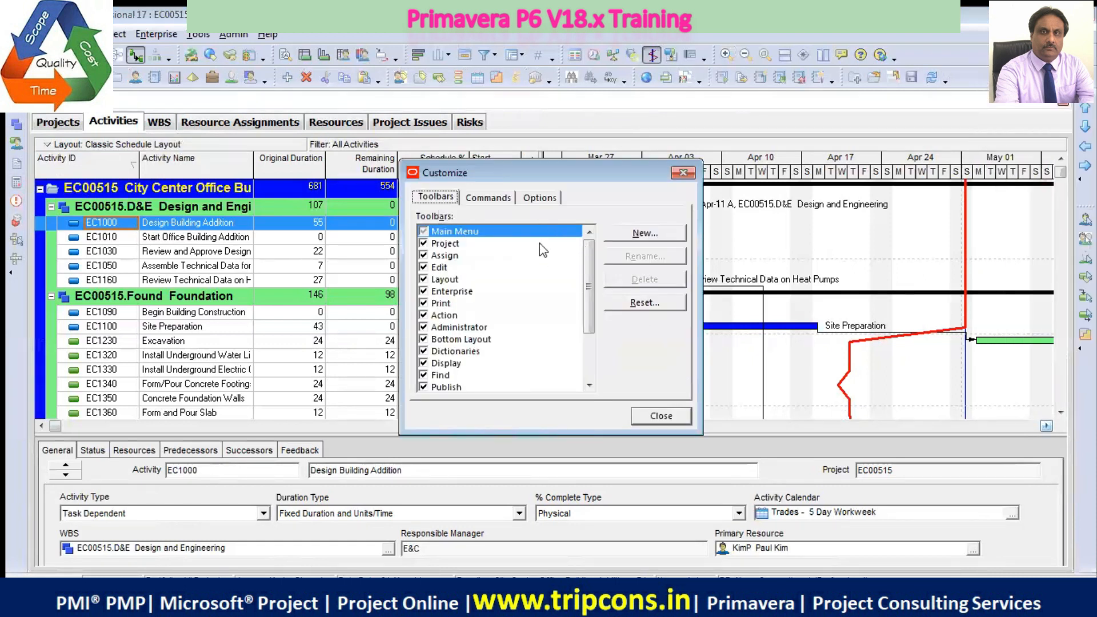
{"action": "left_click", "coordinate": [495, 197]}
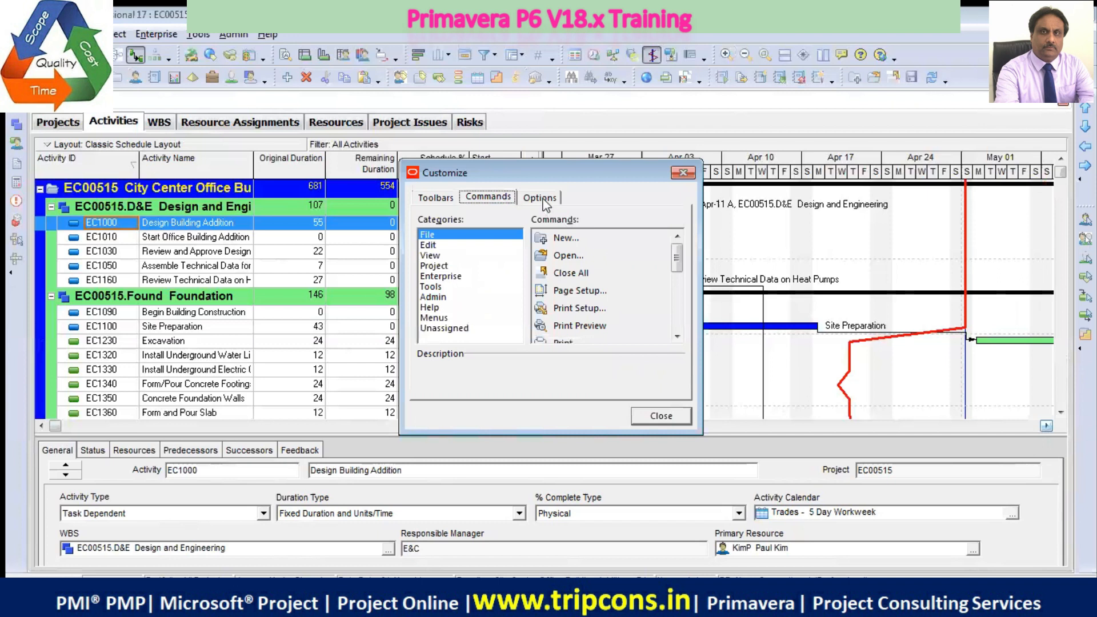
{"action": "left_click", "coordinate": [549, 197]}
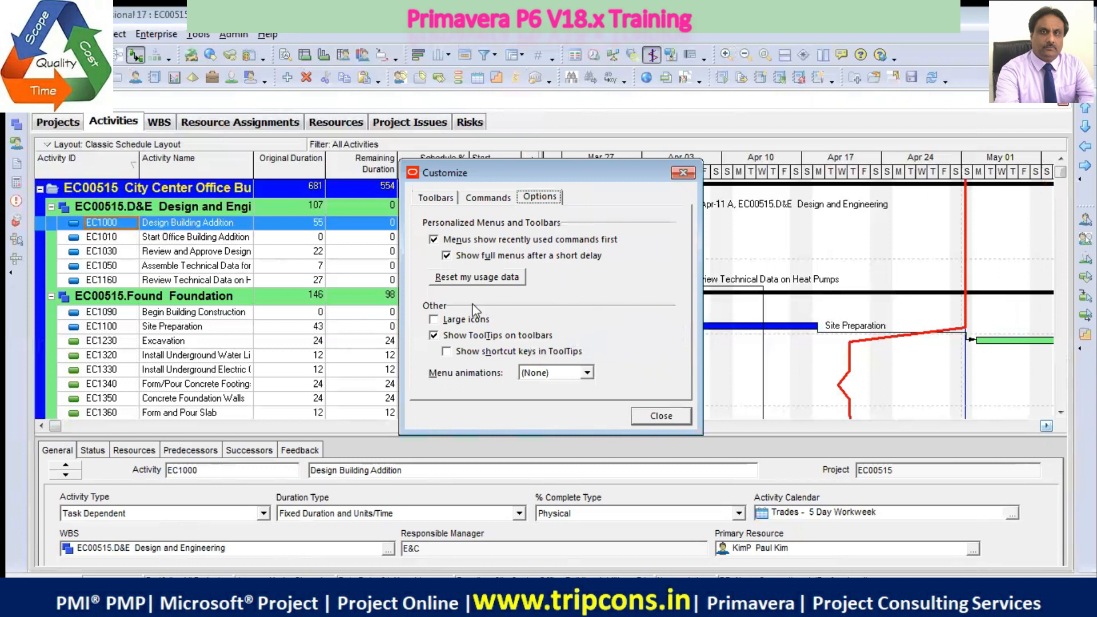
{"action": "left_click", "coordinate": [672, 415]}
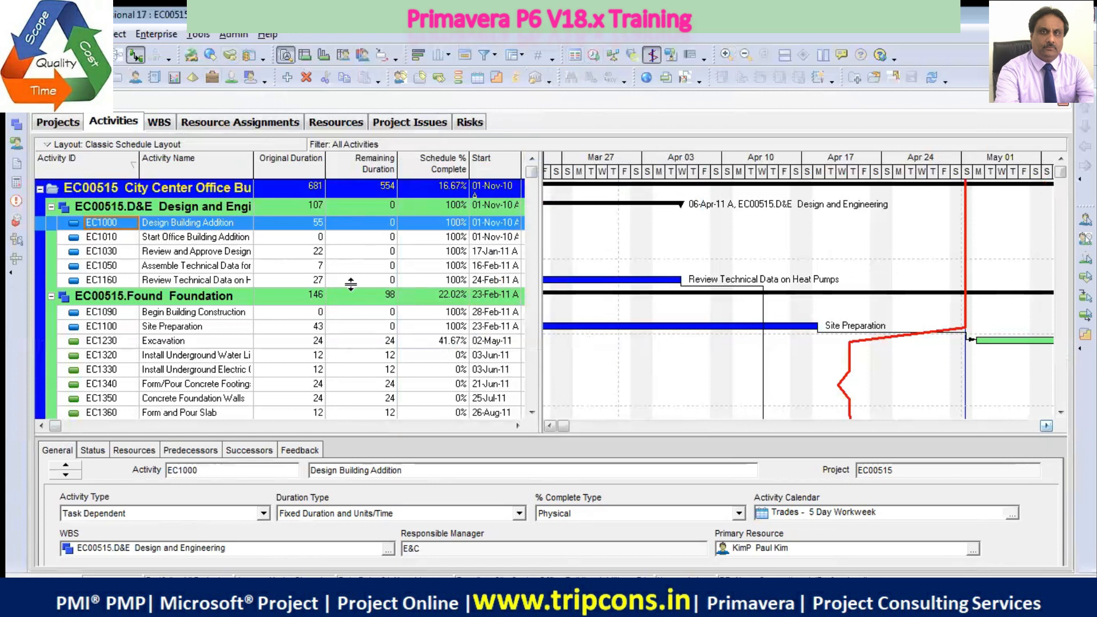
Review which buttons can be added to or removed from the Project toolbar
{"action": "left_click", "coordinate": [11, 275]}
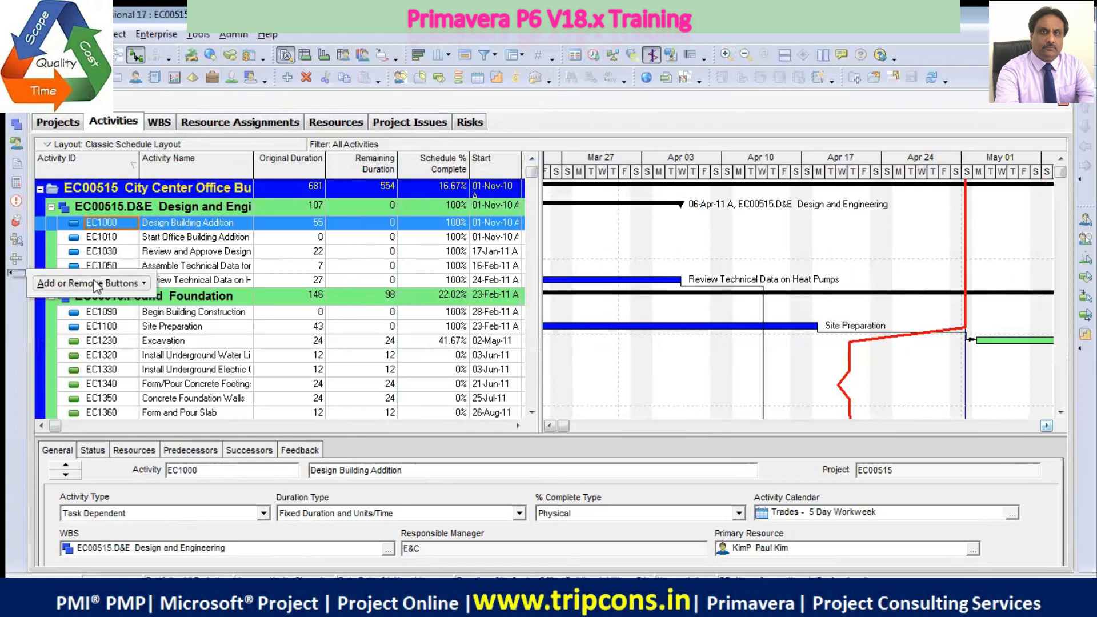
{"action": "mouse_move", "coordinate": [127, 284]}
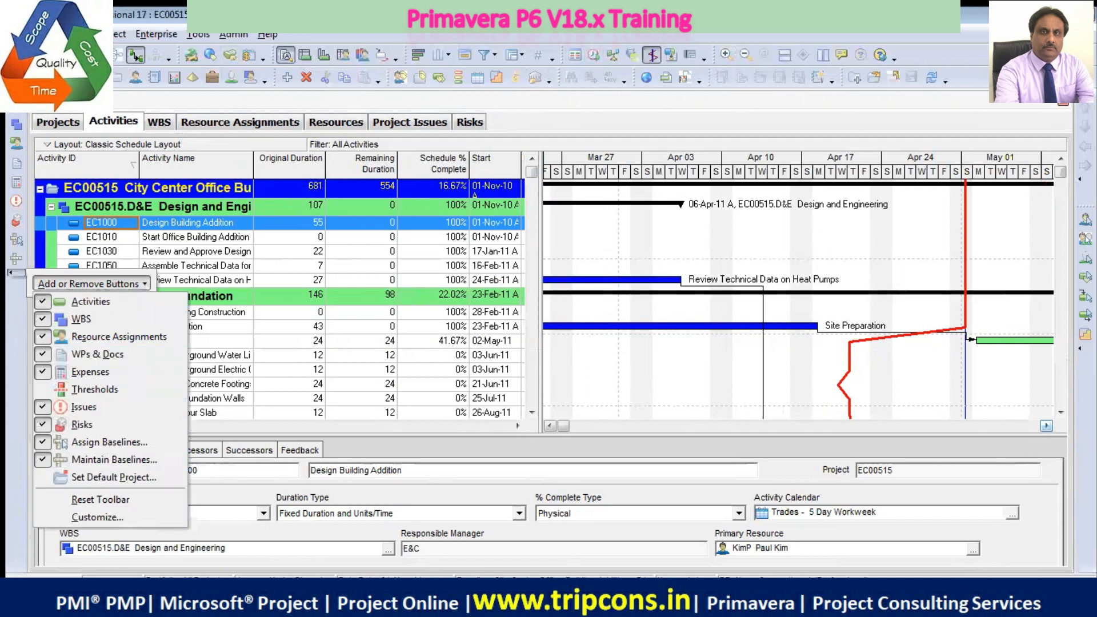
{"action": "left_click", "coordinate": [862, 28]}
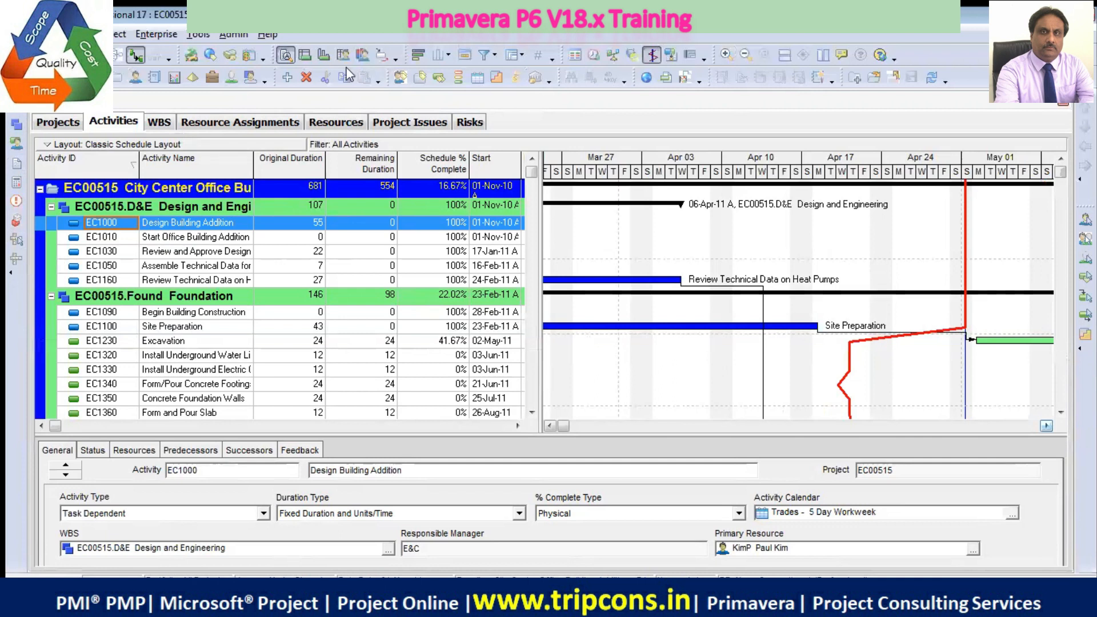
Close the Risks, Project Issues, Resources, Resource Assignments, WBS, Activities and Projects windows one after another
{"action": "left_click", "coordinate": [472, 125]}
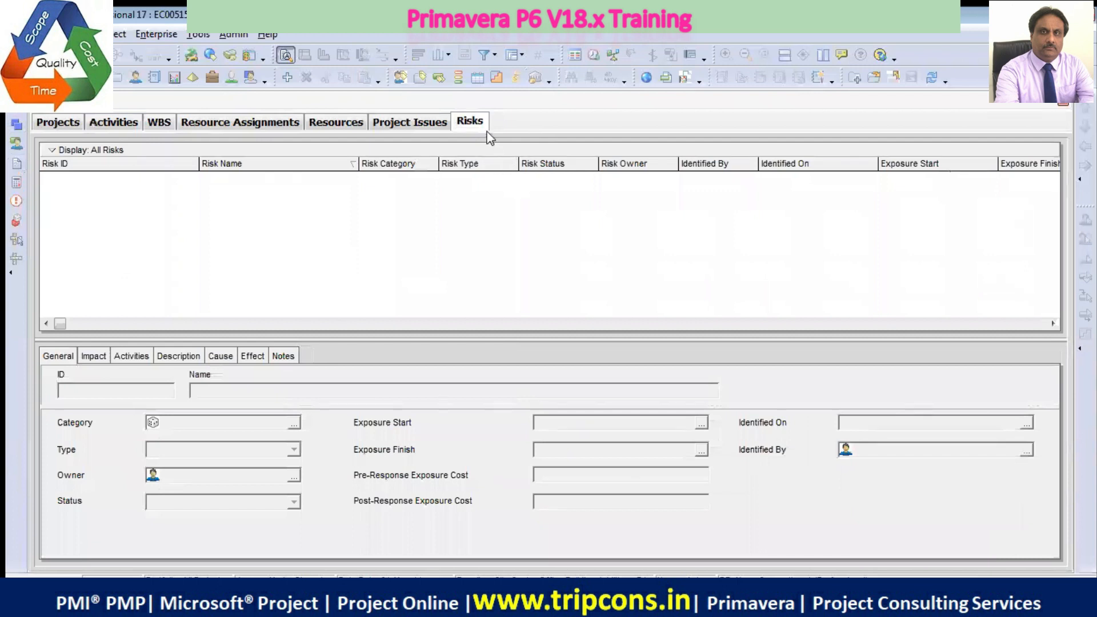
{"action": "left_click", "coordinate": [1064, 105]}
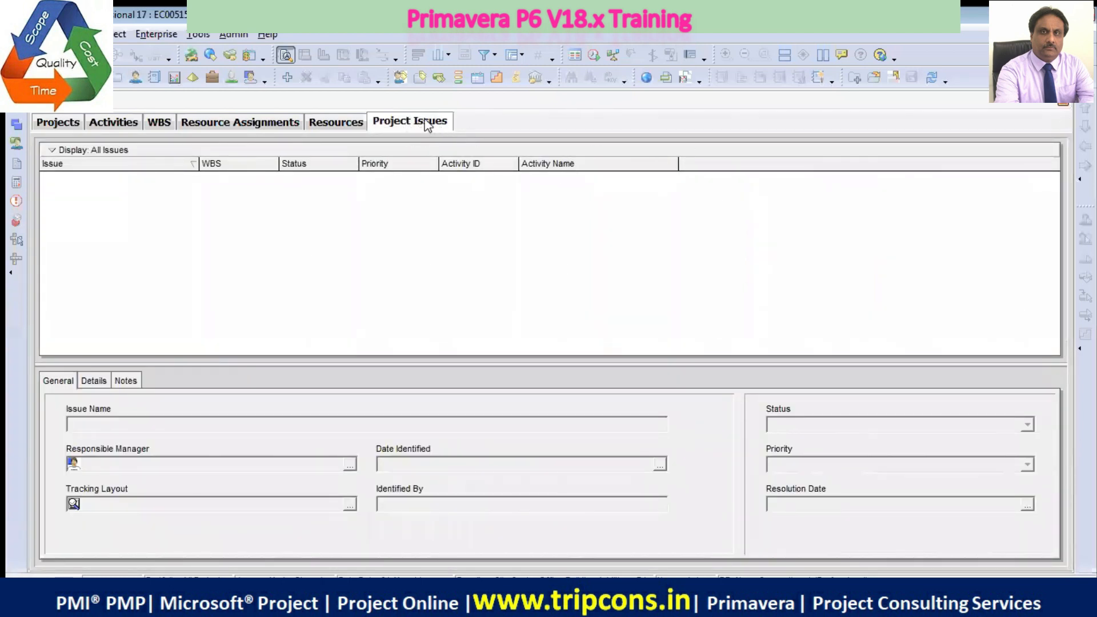
{"action": "left_click", "coordinate": [1065, 105]}
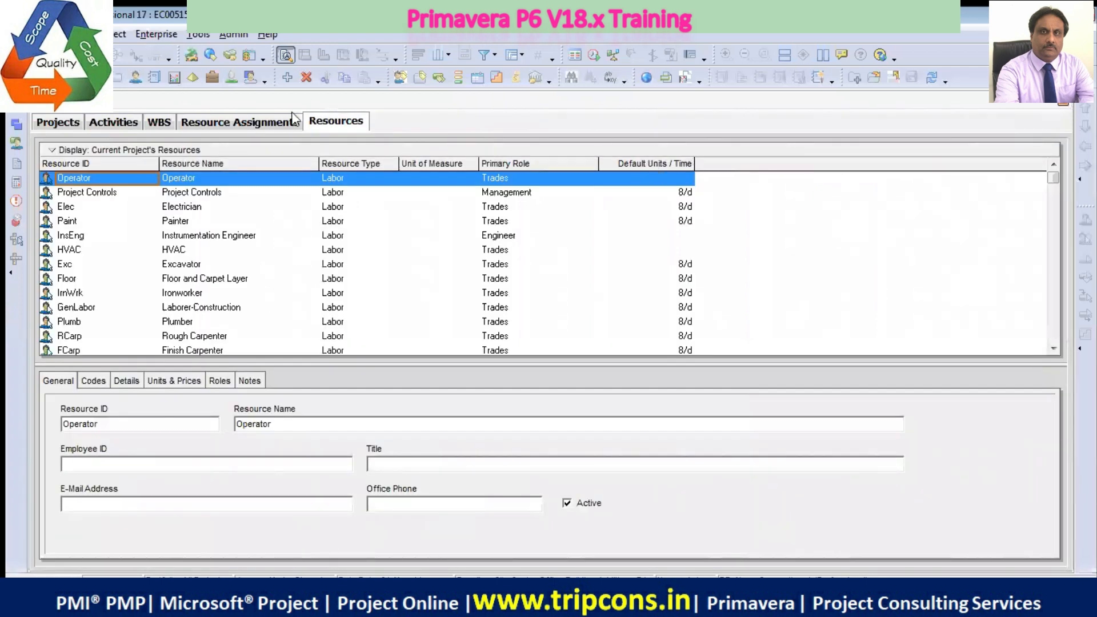
{"action": "left_click", "coordinate": [1062, 105]}
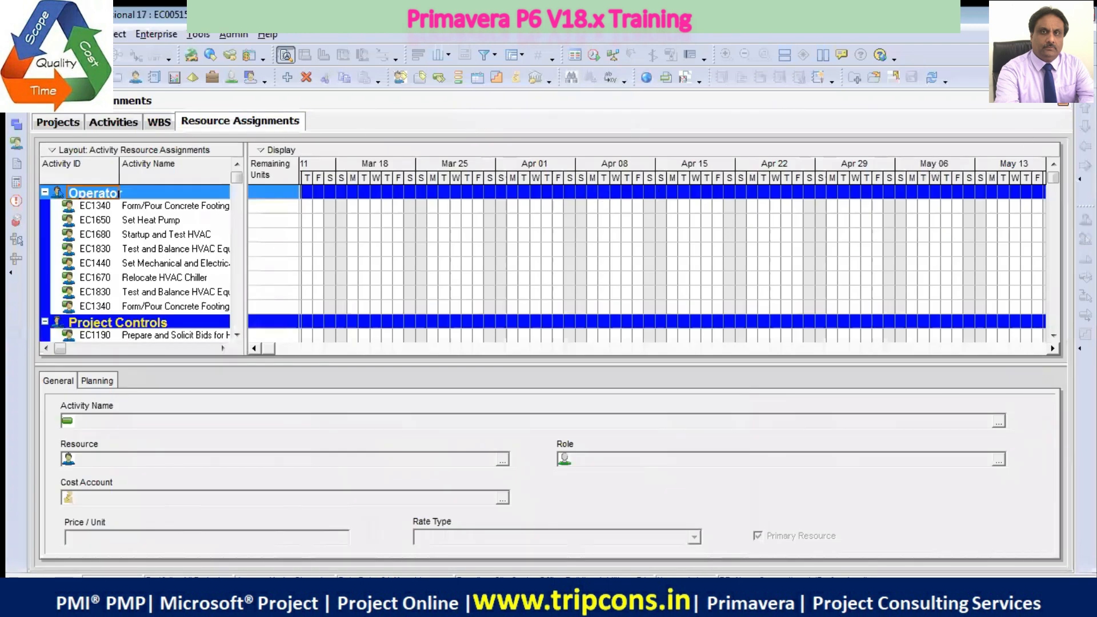
{"action": "left_click", "coordinate": [1064, 105]}
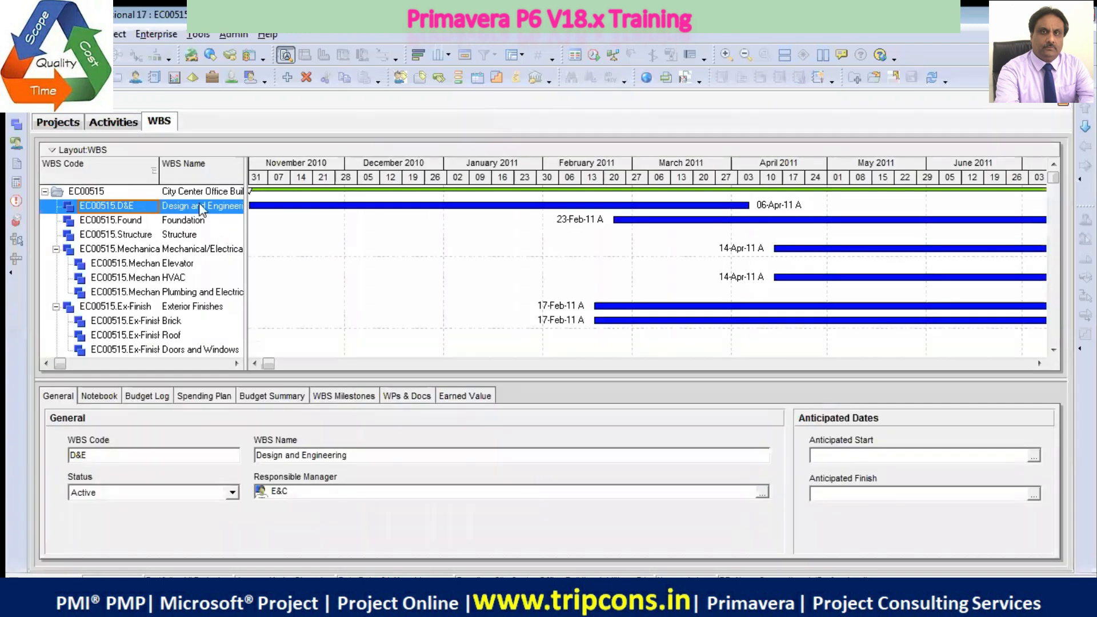
{"action": "left_click", "coordinate": [1060, 105]}
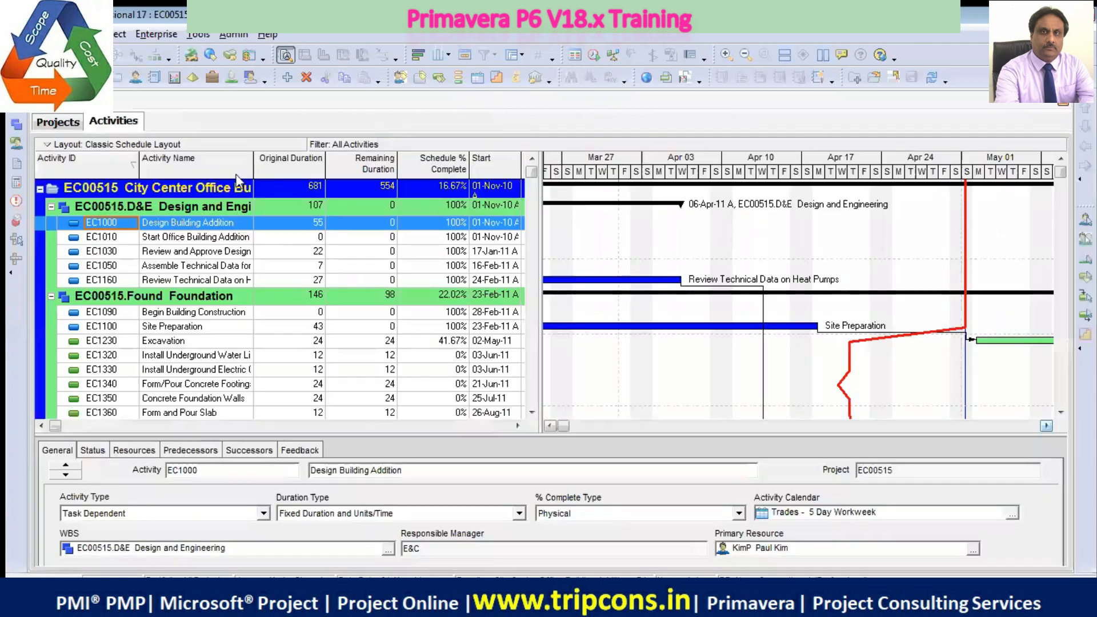
{"action": "left_click", "coordinate": [1063, 106]}
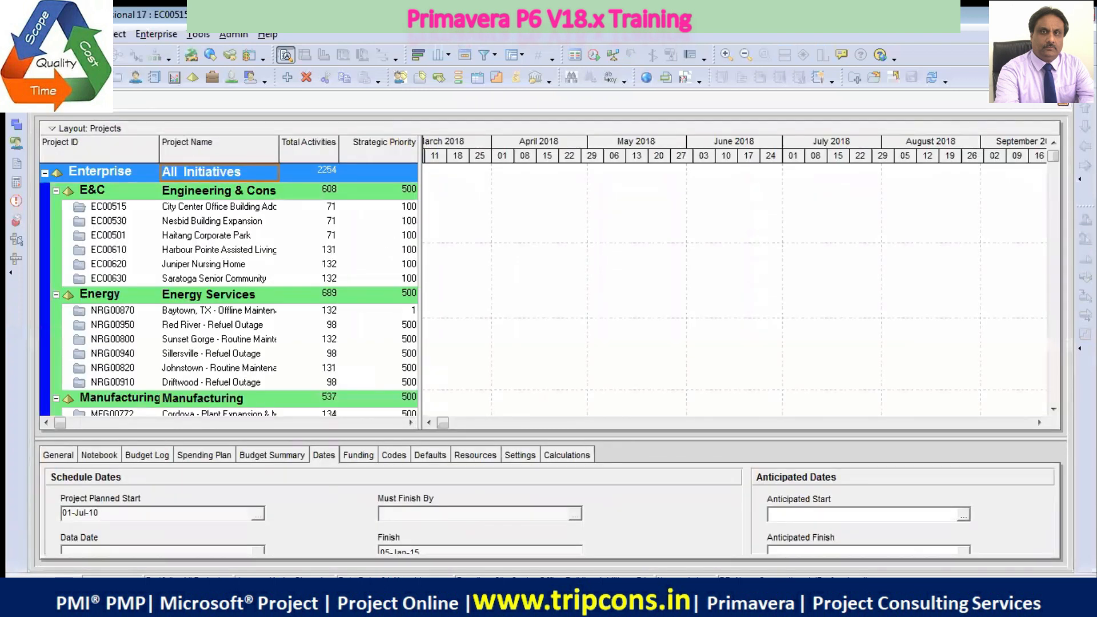
{"action": "left_click", "coordinate": [1063, 105]}
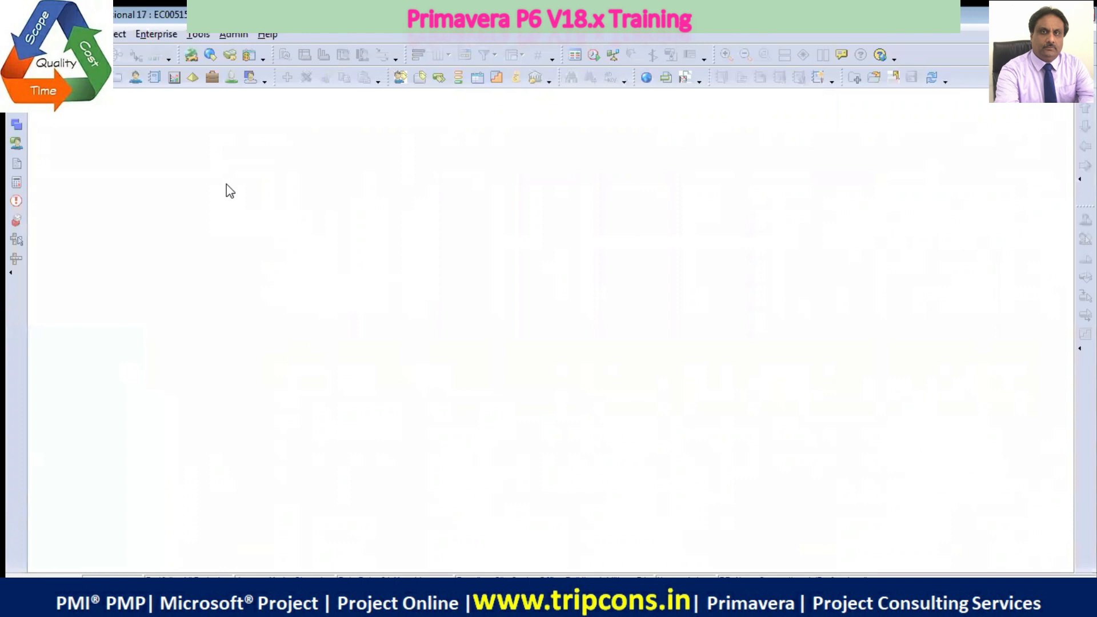
Reopen the enterprise's Projects window, close it, and open it once more
{"action": "left_click", "coordinate": [145, 34]}
{"action": "left_click", "coordinate": [167, 52]}
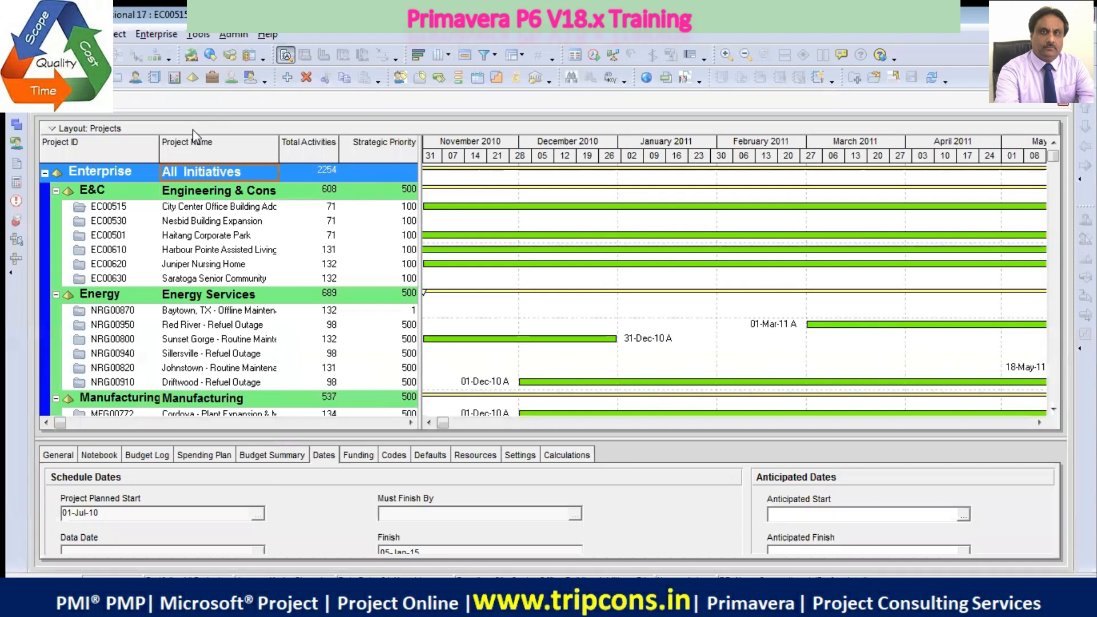
{"action": "left_click", "coordinate": [1063, 105]}
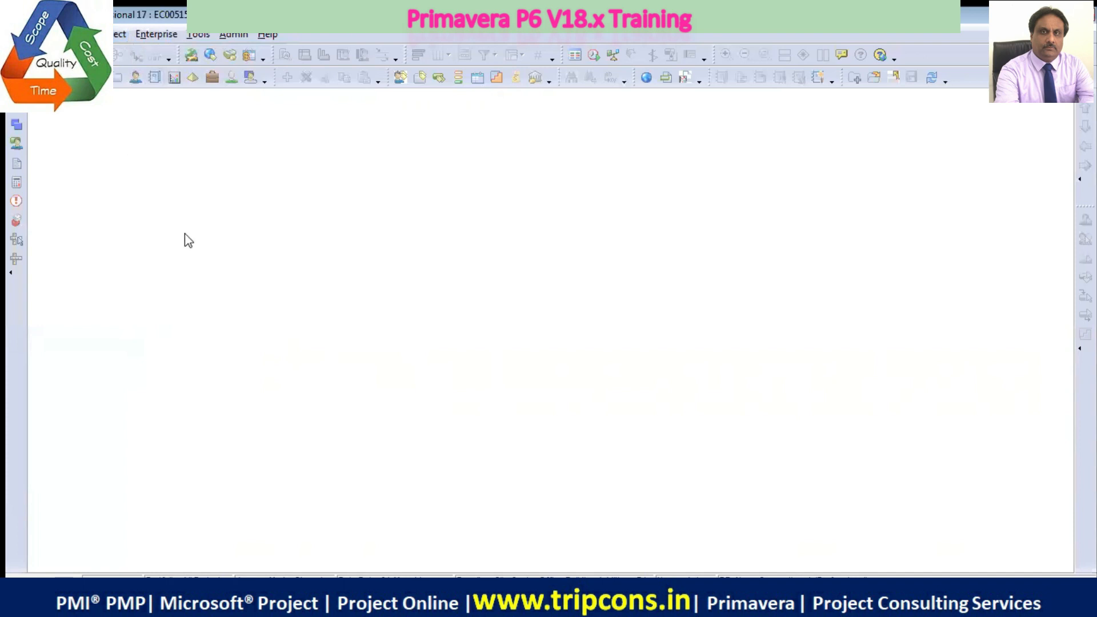
{"action": "left_click", "coordinate": [147, 36]}
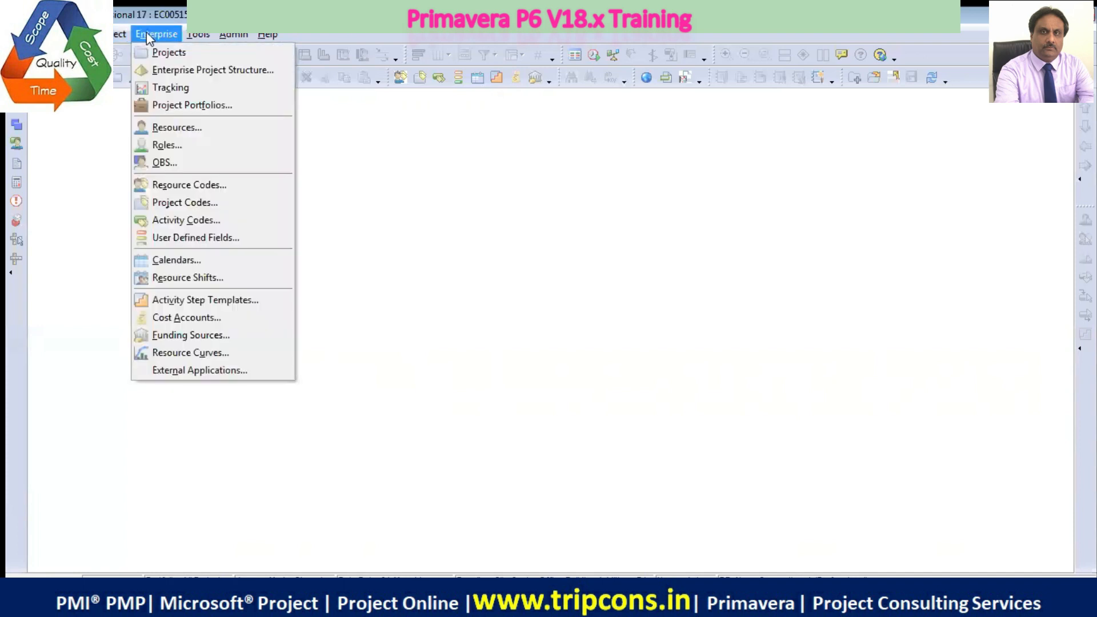
{"action": "left_click", "coordinate": [170, 53]}
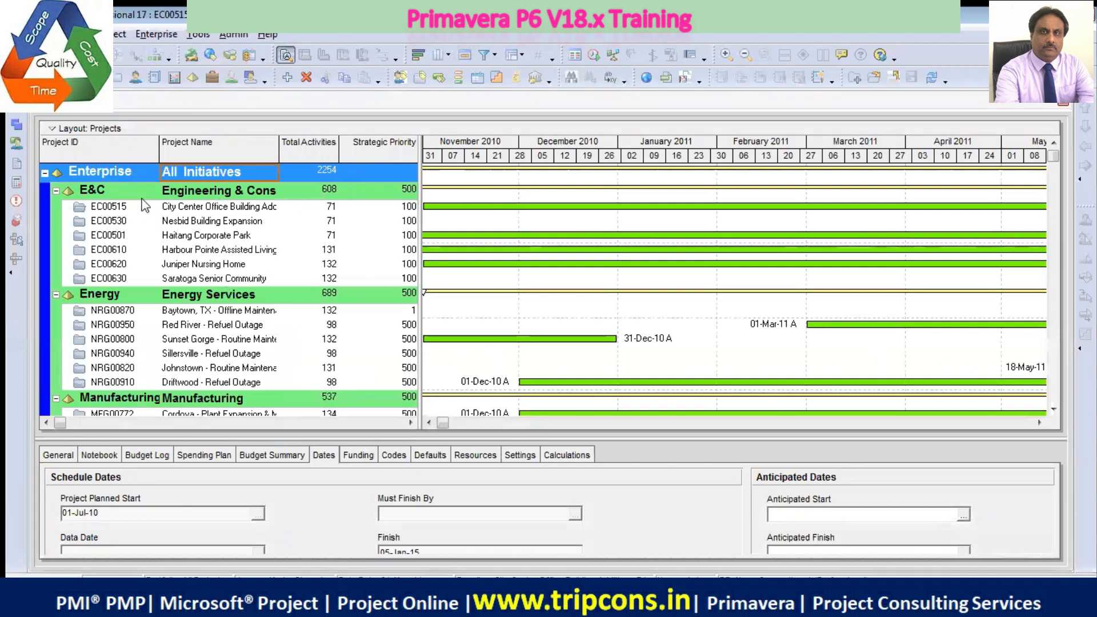
Review the file commands and the shortcut commands available for the City Center Office Building Addition project (EC00515), without applying any
{"action": "left_click", "coordinate": [190, 207]}
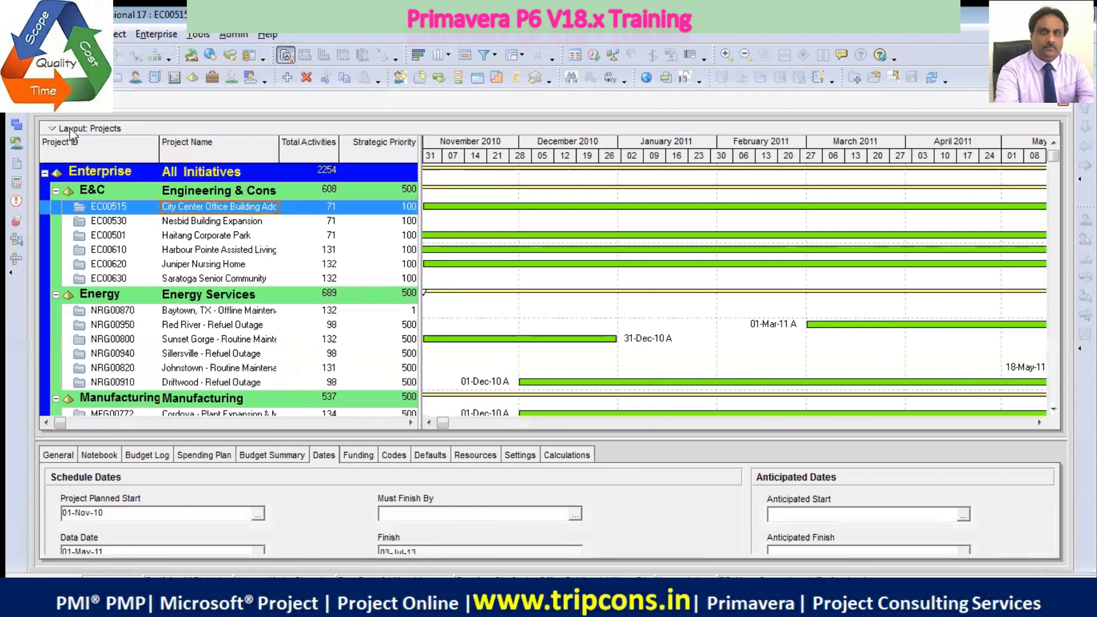
{"action": "left_click", "coordinate": [24, 35]}
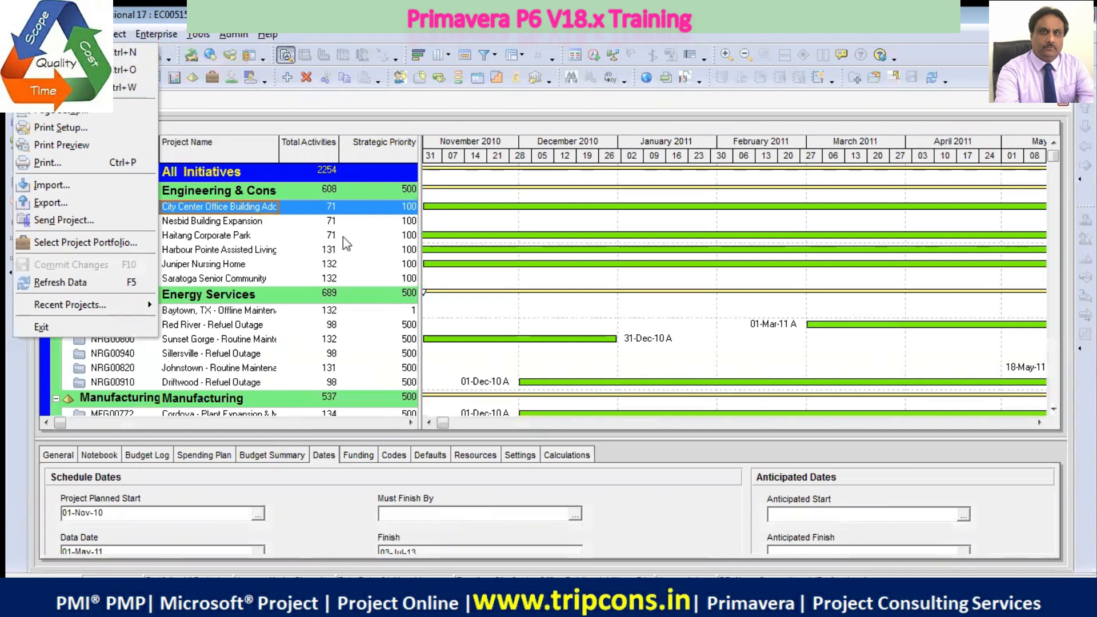
{"action": "left_click", "coordinate": [246, 225]}
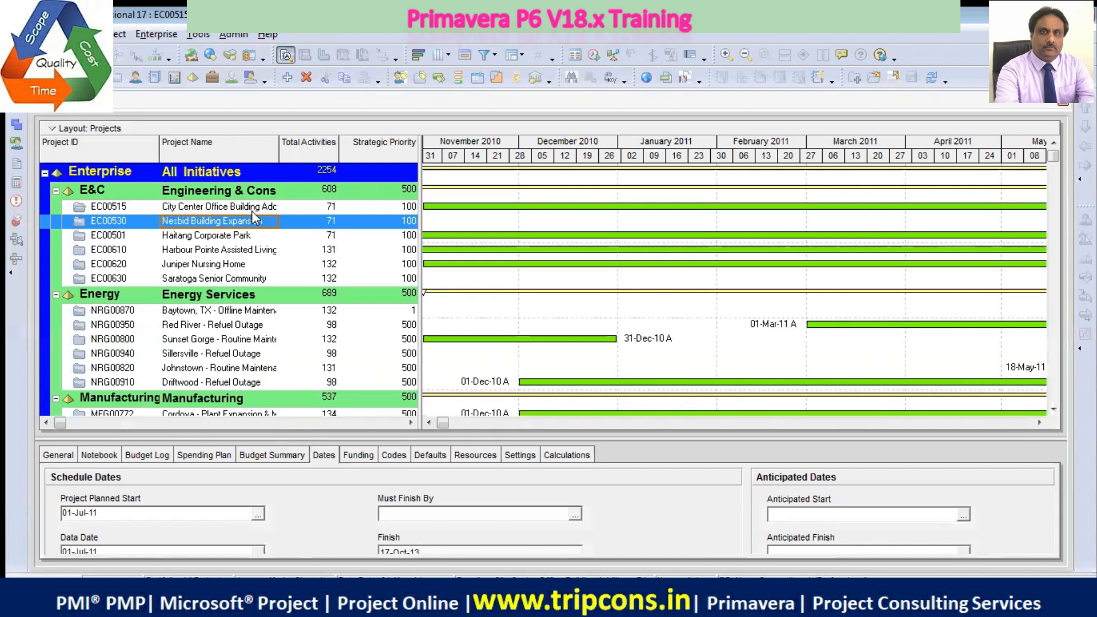
{"action": "right_click", "coordinate": [253, 207]}
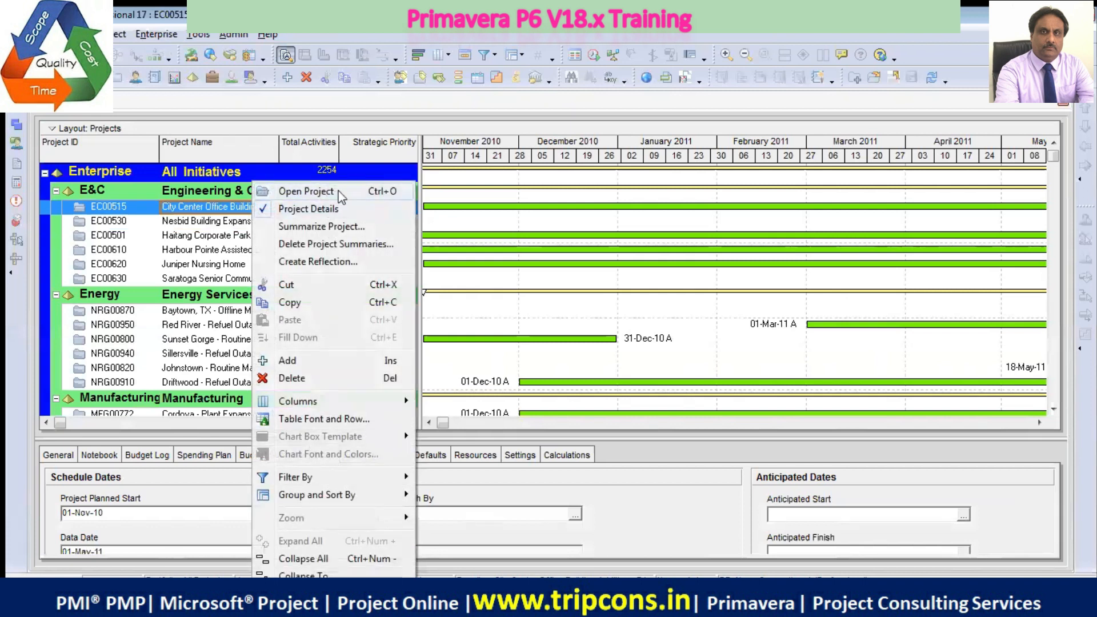
{"action": "left_click", "coordinate": [182, 224]}
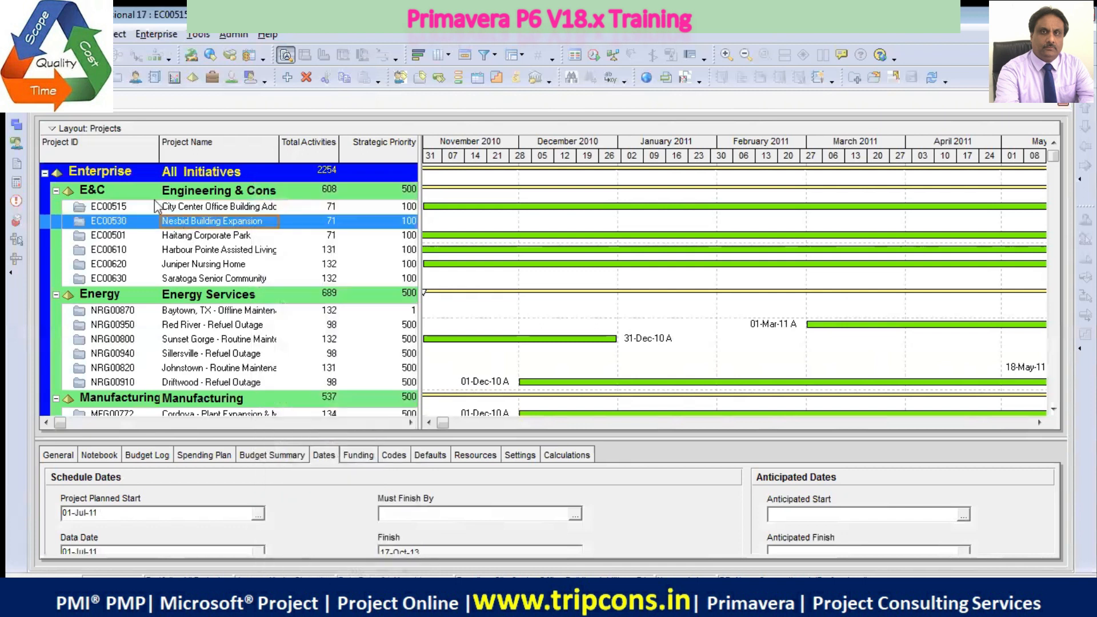
Start a new project, review the EPS levels it can be added into, and abandon the wizard without creating the project
{"action": "left_click", "coordinate": [25, 34]}
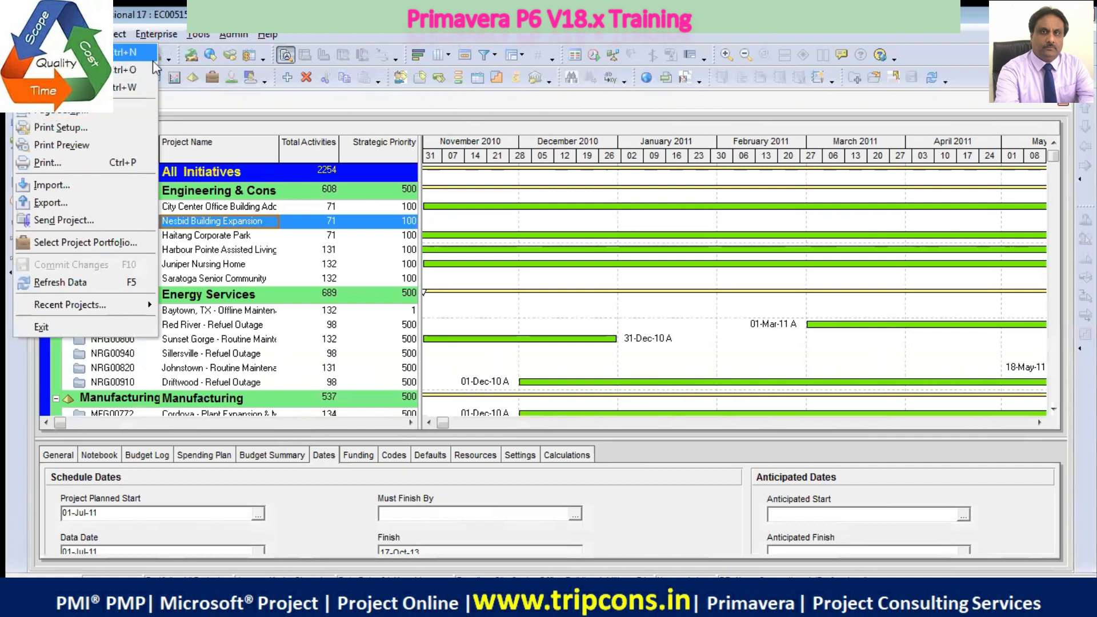
{"action": "left_click", "coordinate": [126, 62]}
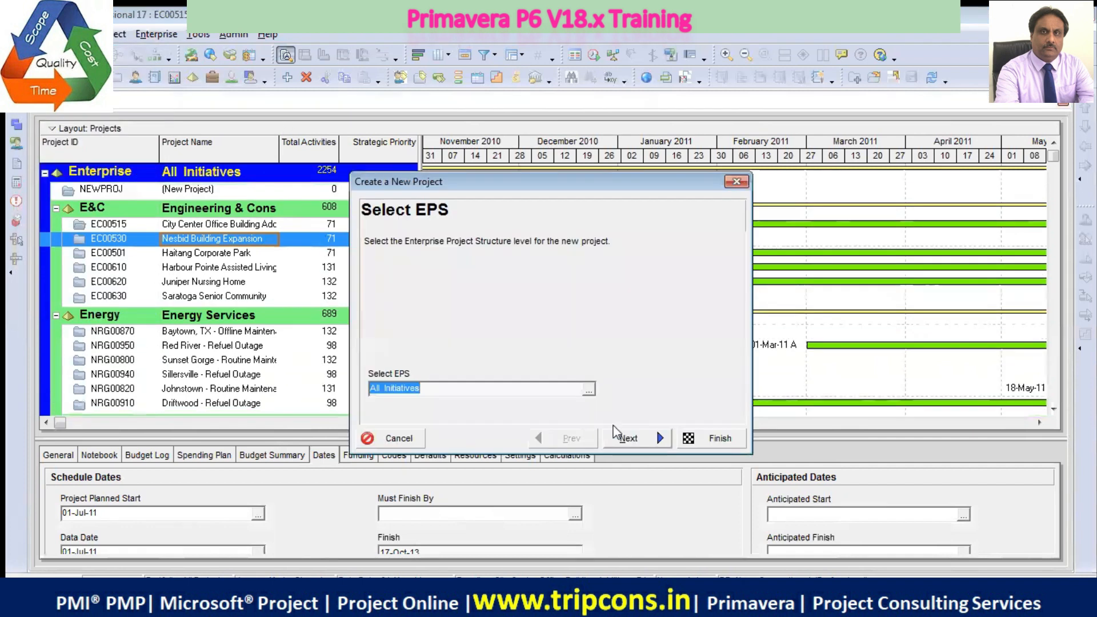
{"action": "left_click", "coordinate": [589, 391]}
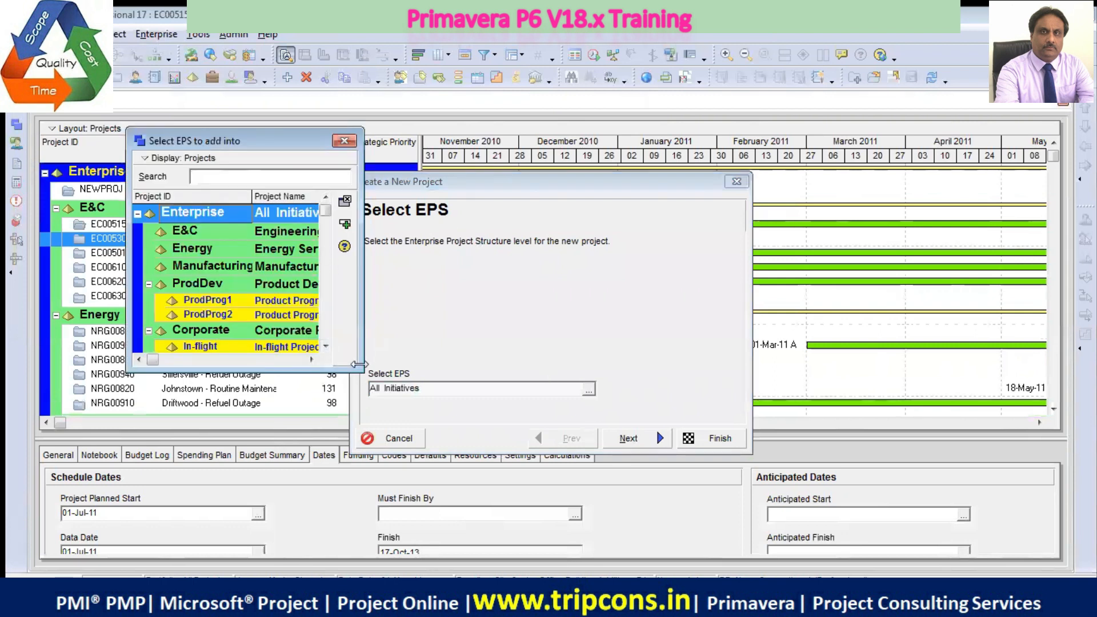
{"action": "left_click_drag", "start_coordinate": [361, 370], "coordinate": [525, 487]}
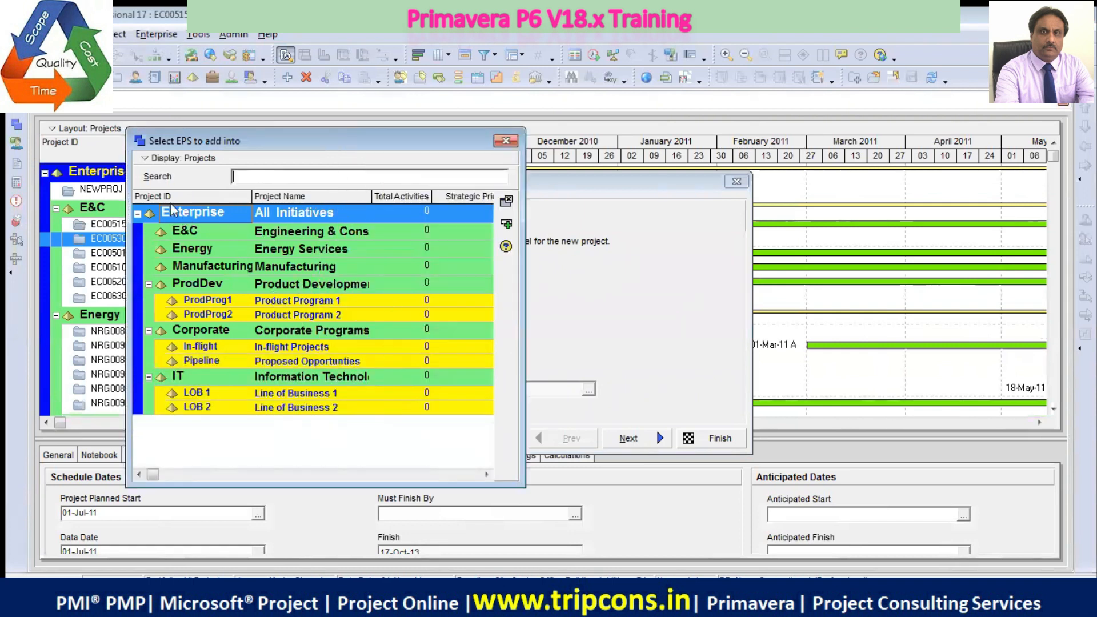
{"action": "left_click", "coordinate": [506, 141]}
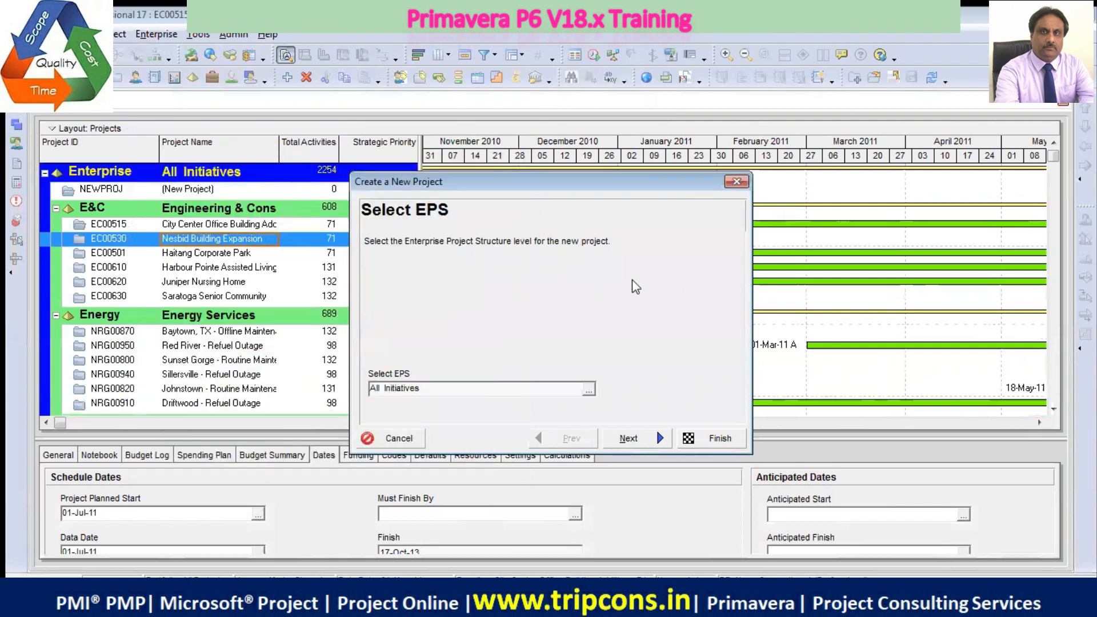
{"action": "left_click", "coordinate": [737, 183]}
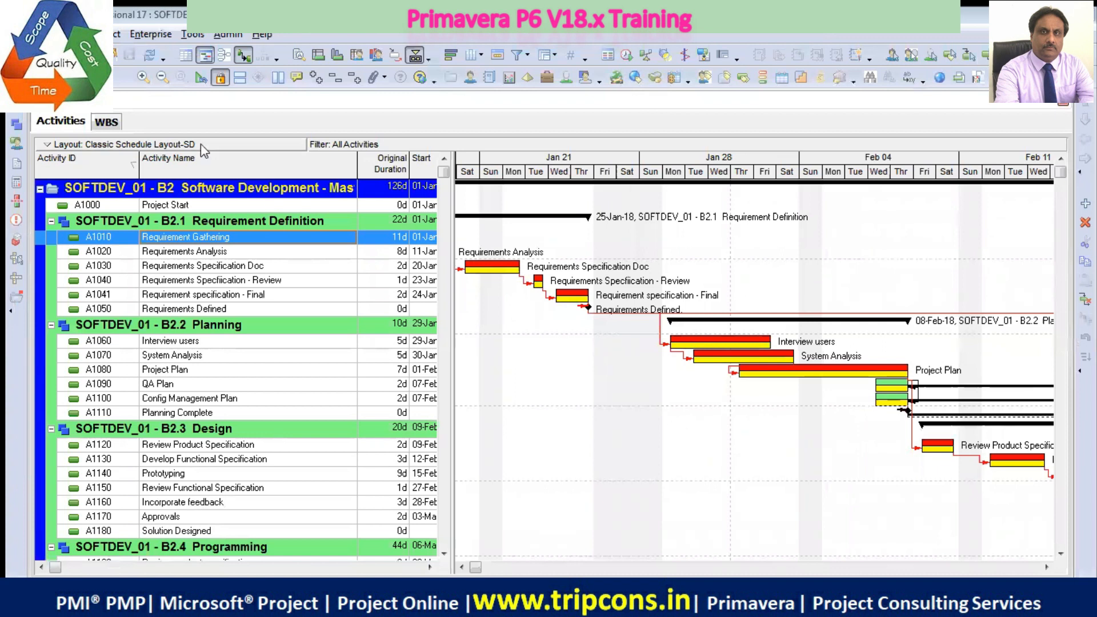
View the WBS of the Software Development project and close the open WBS and Activities windows
{"action": "left_click", "coordinate": [101, 123]}
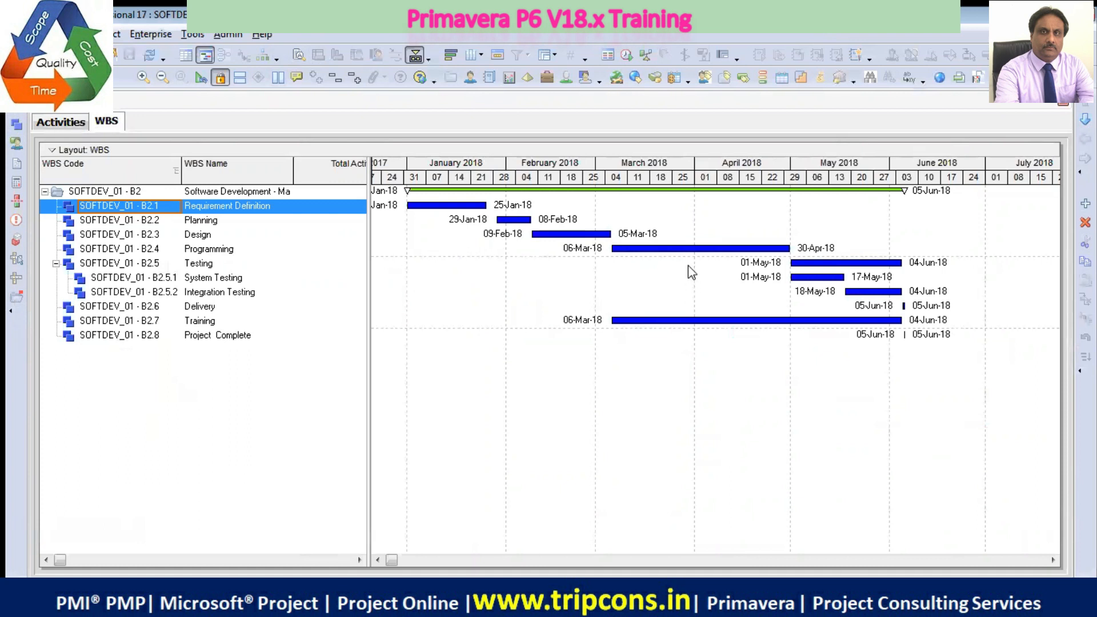
{"action": "left_click", "coordinate": [1060, 105]}
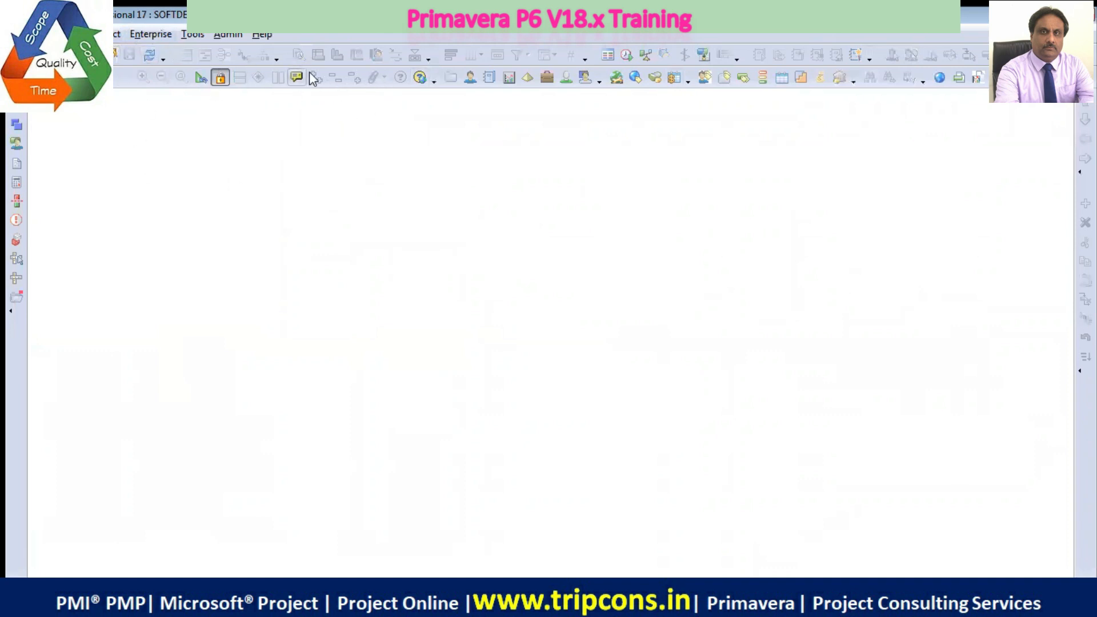
Open the enterprise's Projects window and hide its detail window so that the project list fills the view
{"action": "left_click", "coordinate": [150, 35]}
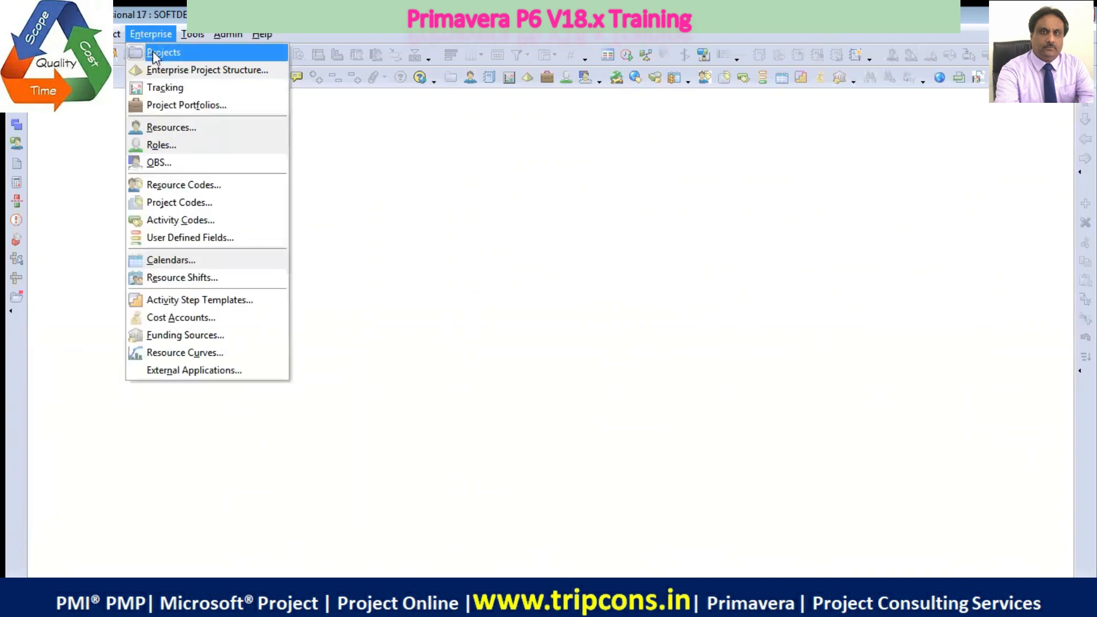
{"action": "left_click", "coordinate": [152, 53]}
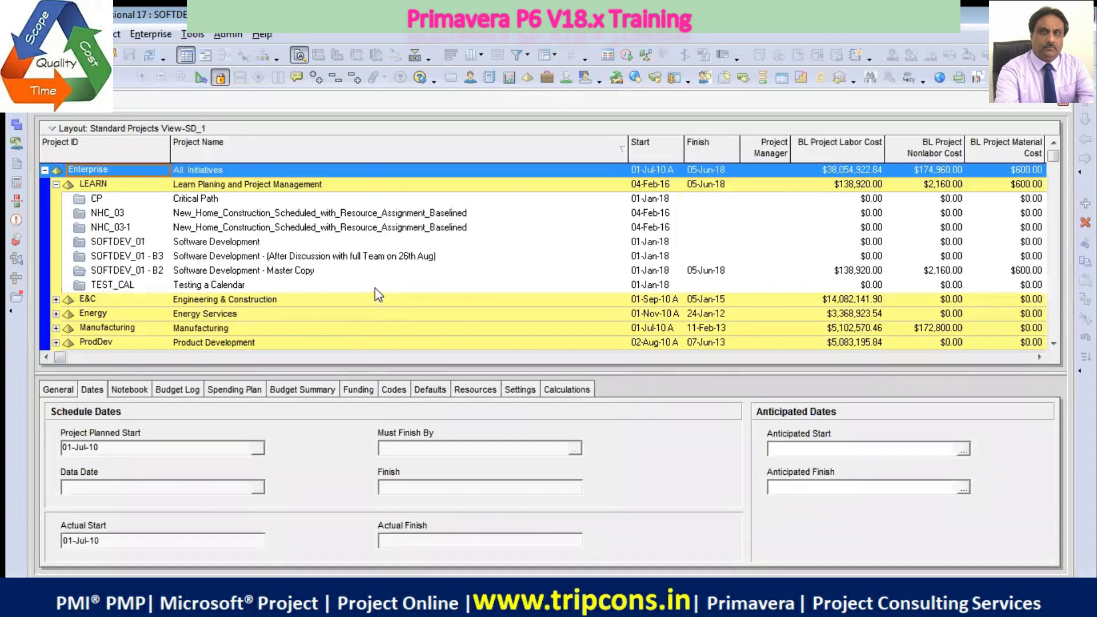
{"action": "left_click_drag", "start_coordinate": [434, 372], "coordinate": [434, 416]}
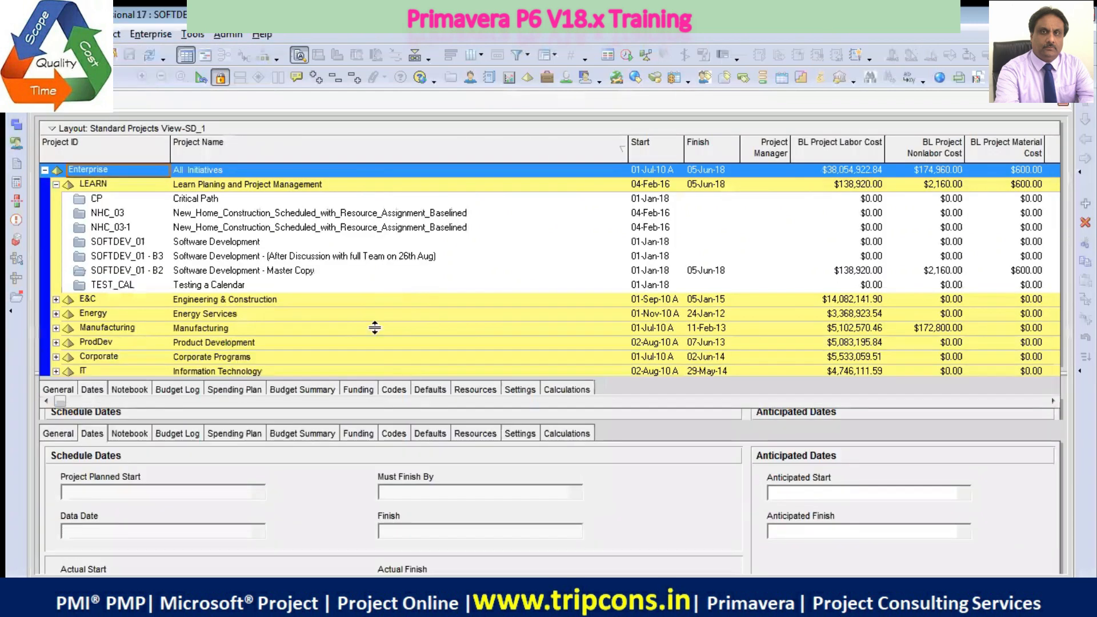
{"action": "right_click", "coordinate": [642, 432]}
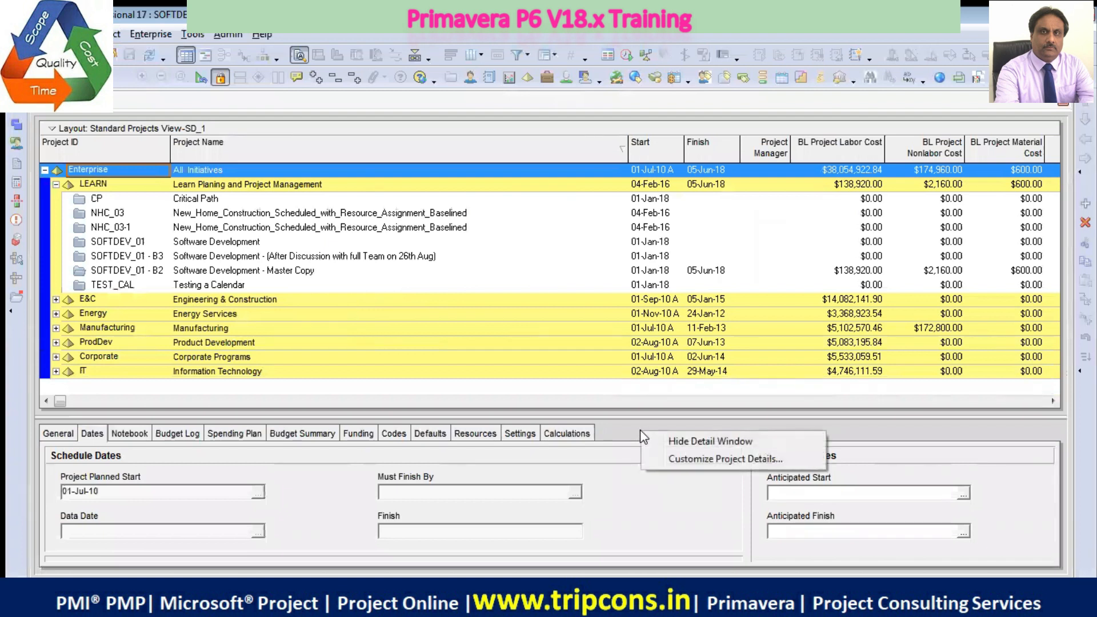
{"action": "left_click", "coordinate": [681, 441]}
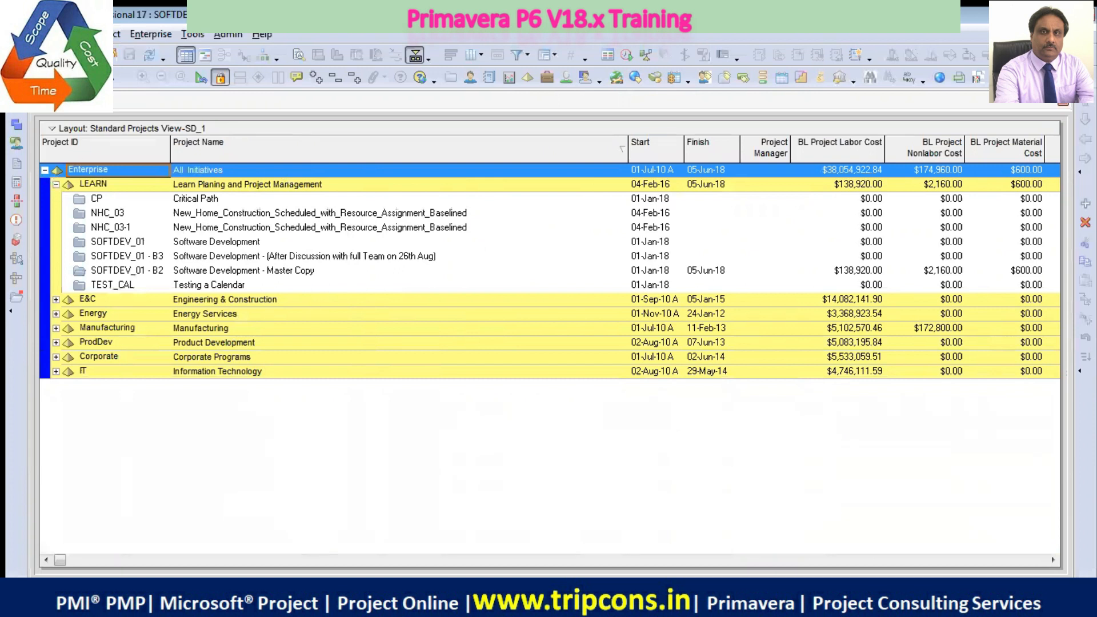
{"action": "left_click", "coordinate": [146, 39]}
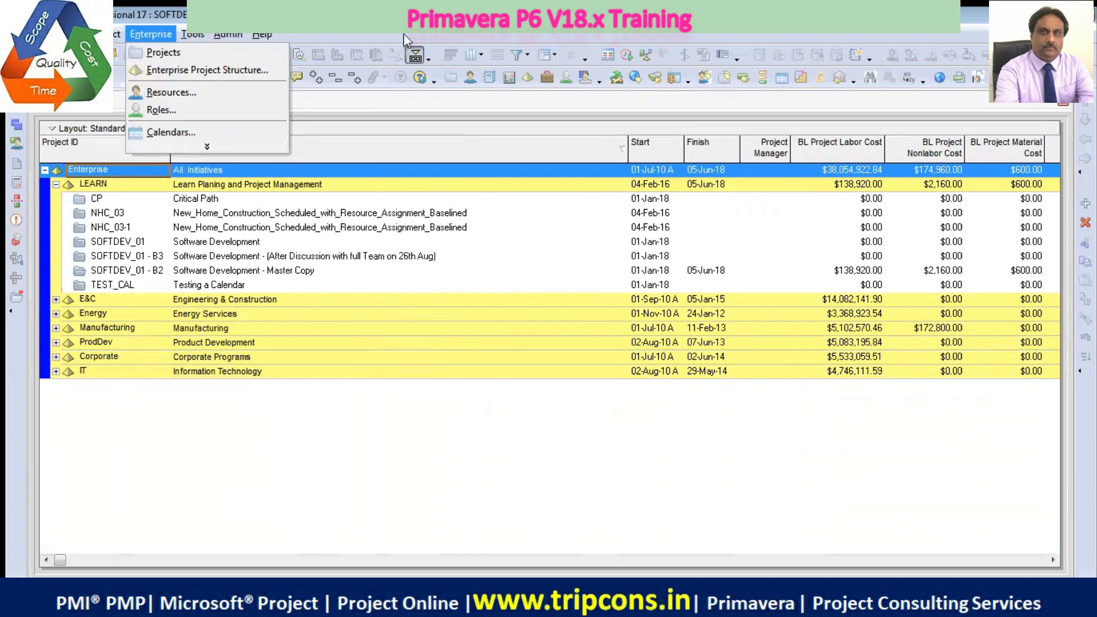
{"action": "left_click", "coordinate": [164, 54]}
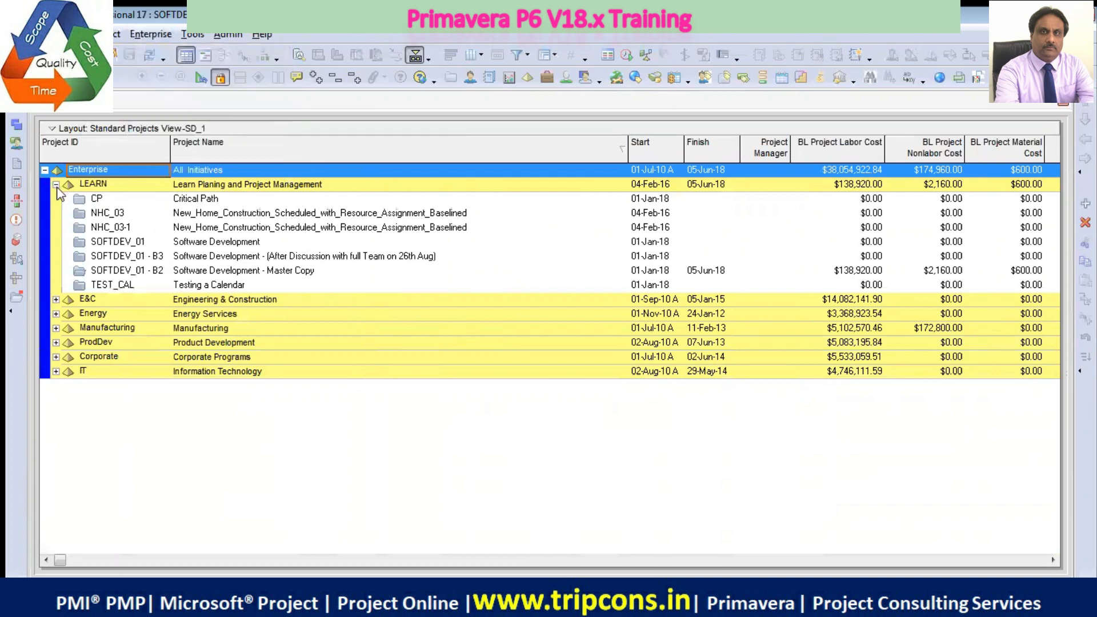
Expand the E&C, Energy, Manufacturing and ProdDev nodes to view the projects they contain
{"action": "left_click", "coordinate": [56, 299]}
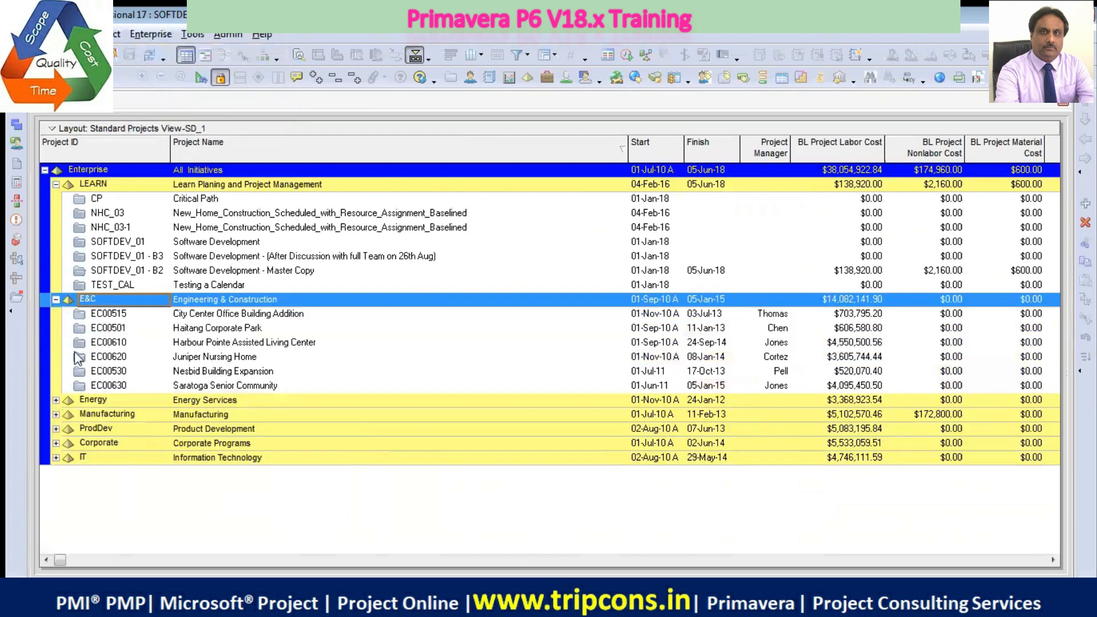
{"action": "left_click", "coordinate": [67, 401]}
{"action": "left_click", "coordinate": [56, 400]}
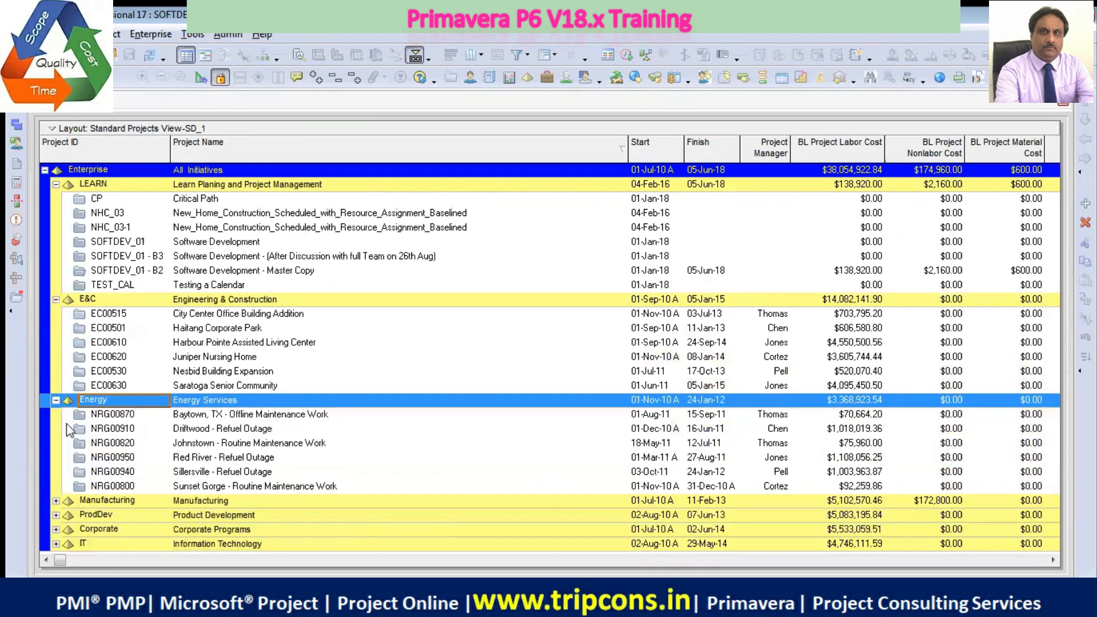
{"action": "left_click", "coordinate": [56, 502]}
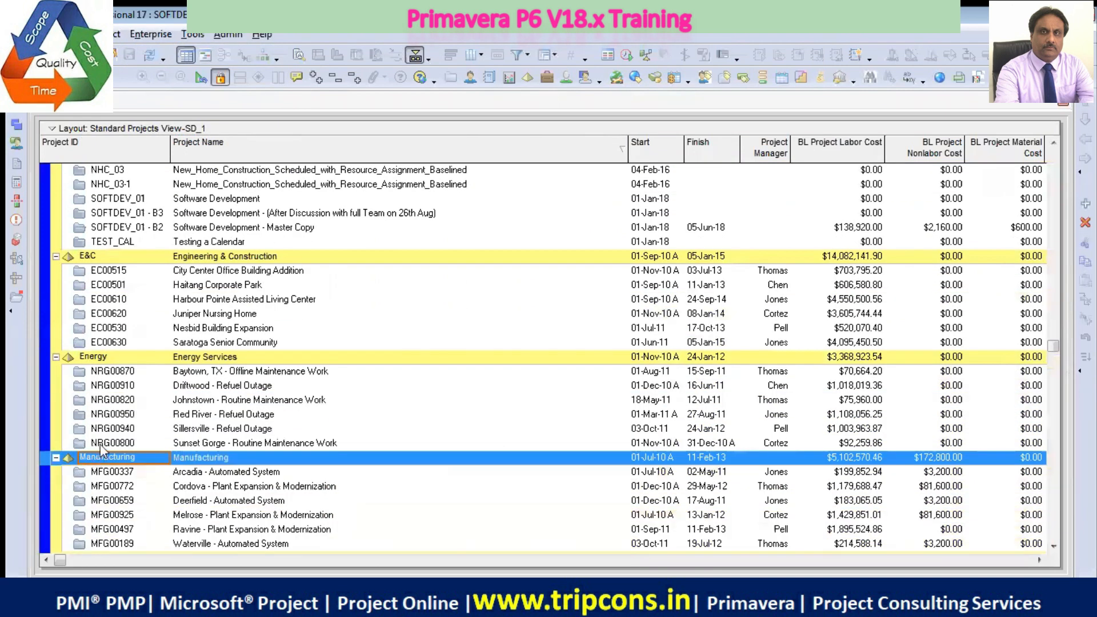
{"action": "scroll", "coordinate": [102, 452], "scroll_direction": "down", "scroll_amount": 1}
{"action": "left_click", "coordinate": [56, 515]}
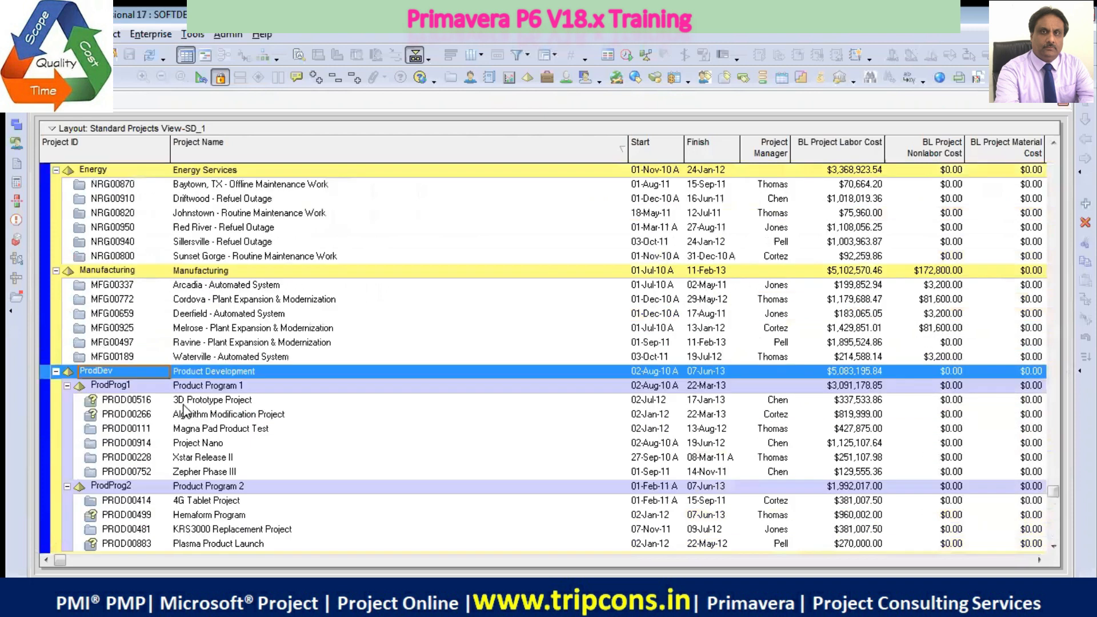
Collapse the ProdDev, E&C, Energy and Manufacturing nodes, keeping only the LEARN node expanded
{"action": "scroll", "coordinate": [146, 428], "scroll_direction": "up", "scroll_amount": 1}
{"action": "left_click", "coordinate": [56, 415]}
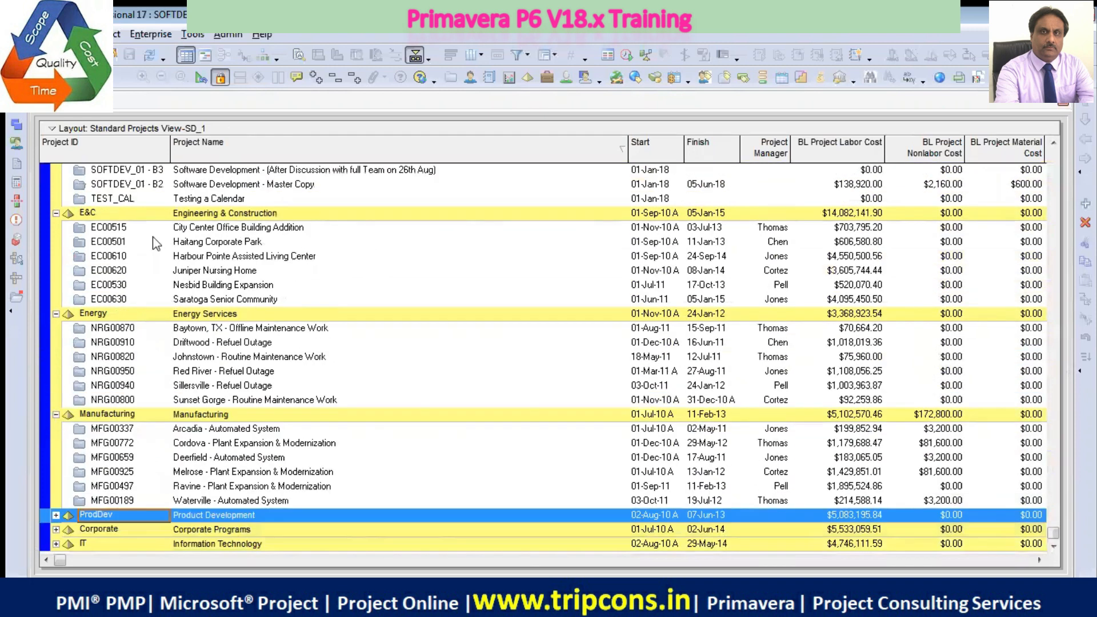
{"action": "scroll", "coordinate": [159, 289], "scroll_direction": "up", "scroll_amount": 1}
{"action": "scroll", "coordinate": [159, 288], "scroll_direction": "up", "scroll_amount": 2}
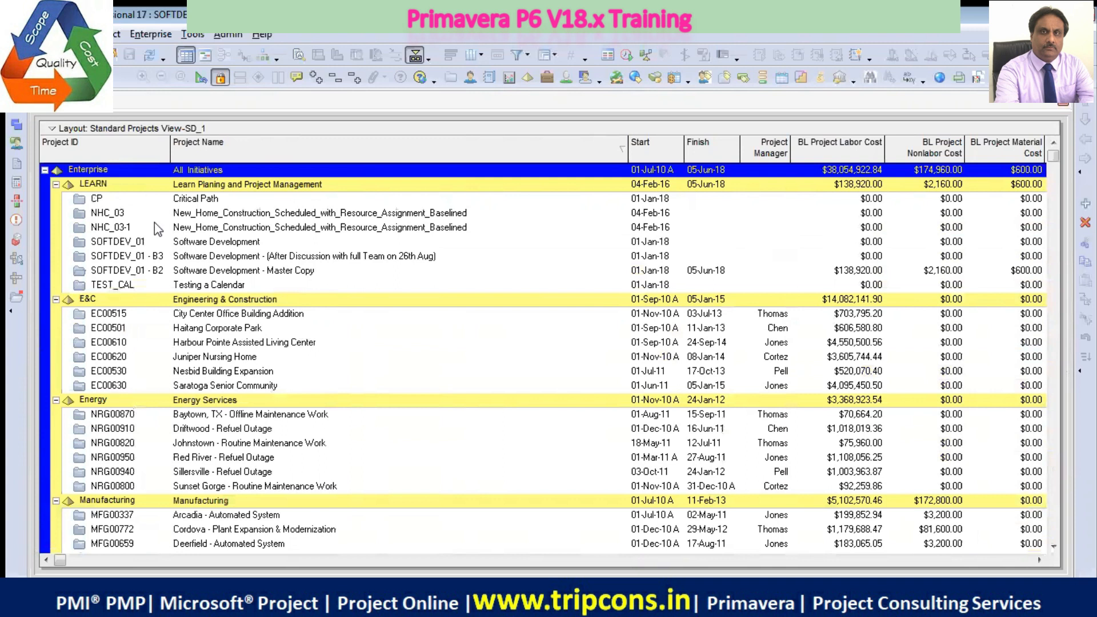
{"action": "left_click", "coordinate": [56, 299]}
{"action": "left_click", "coordinate": [56, 313]}
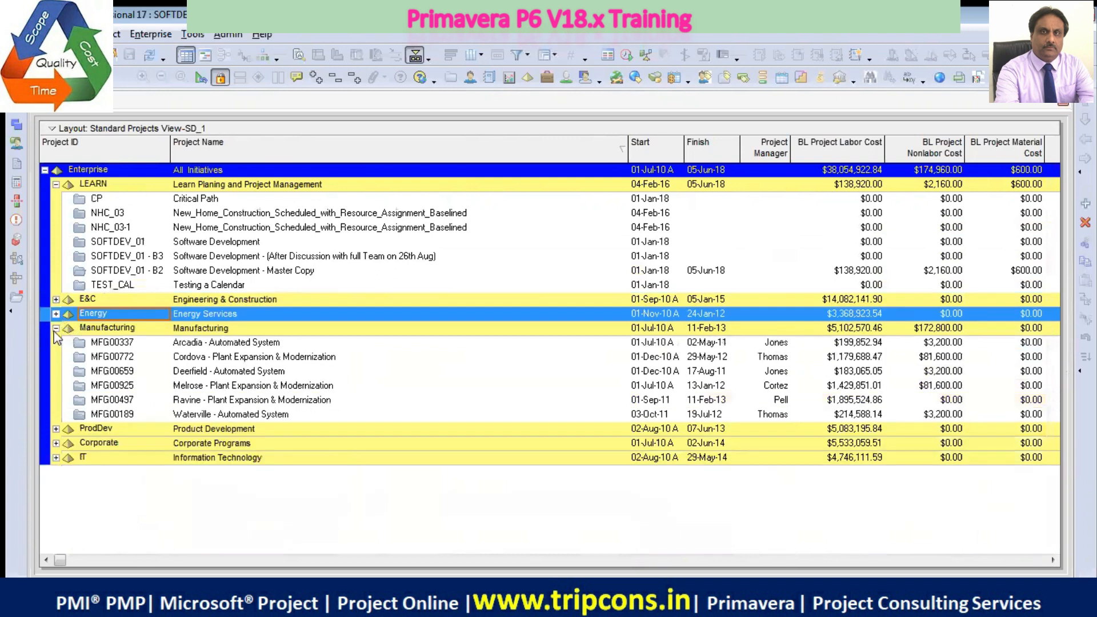
{"action": "left_click", "coordinate": [56, 328]}
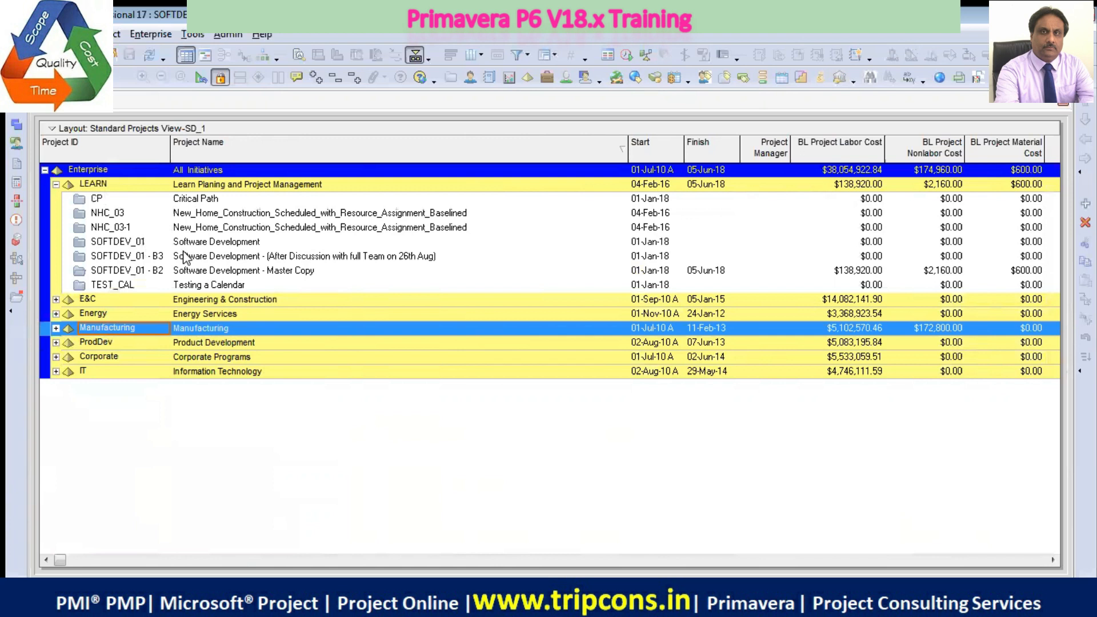
Narrow the Project Name column so that the BL Project Expense Cost and Total Cost columns fit, and select the E&C node
{"action": "left_click_drag", "start_coordinate": [628, 150], "coordinate": [451, 148]}
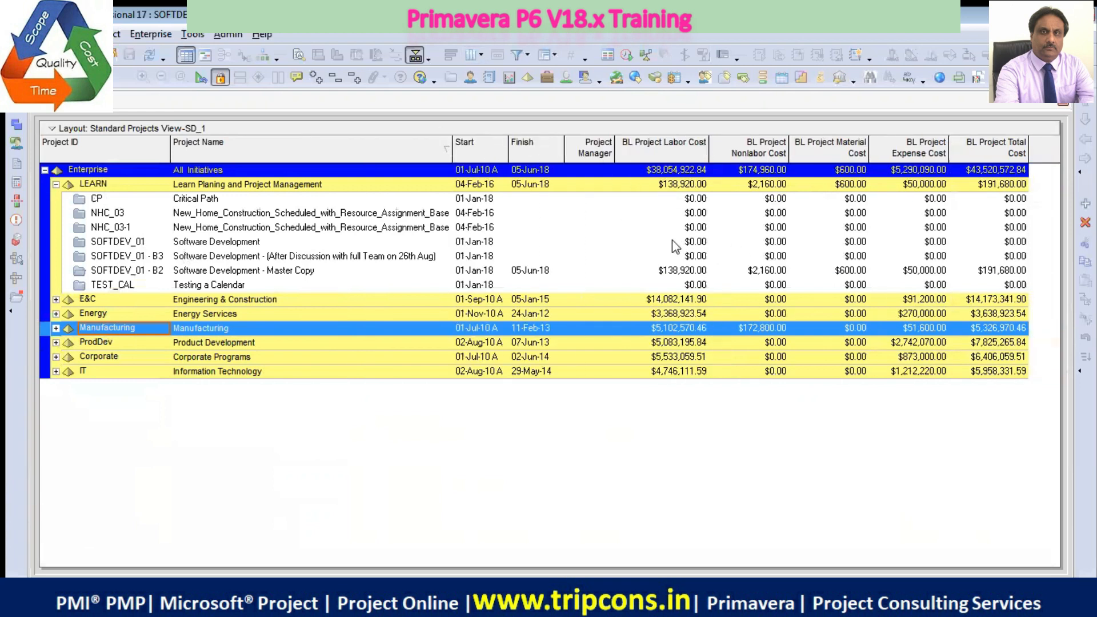
{"action": "left_click", "coordinate": [314, 302]}
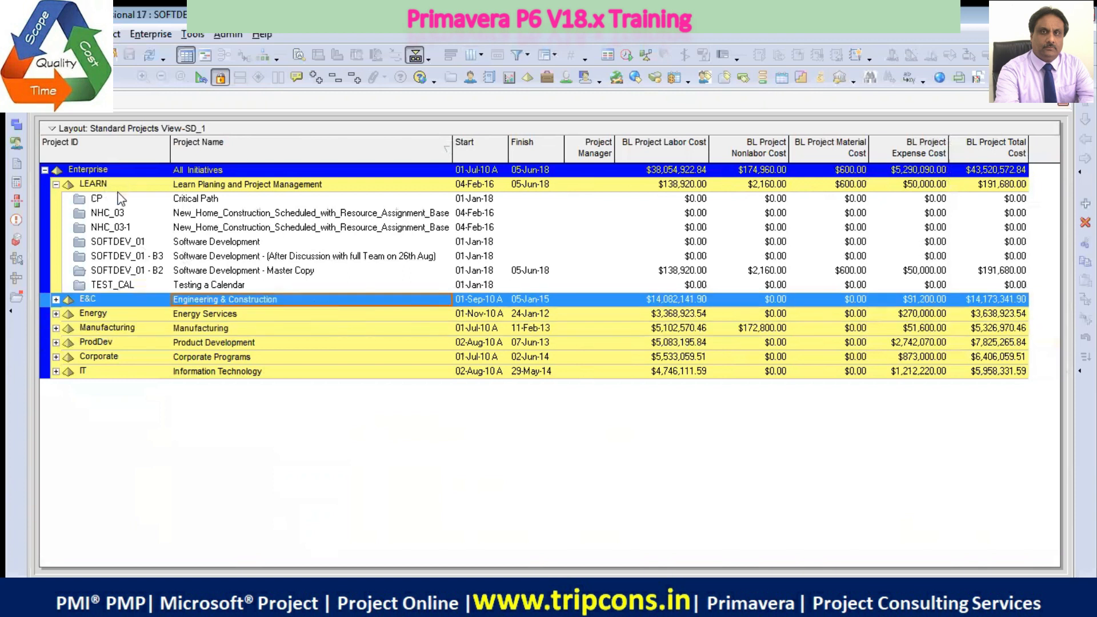
Collapse and re-expand the LEARN node to compare the EPS levels with their projects, and select the Critical Path project
{"action": "left_click", "coordinate": [56, 184]}
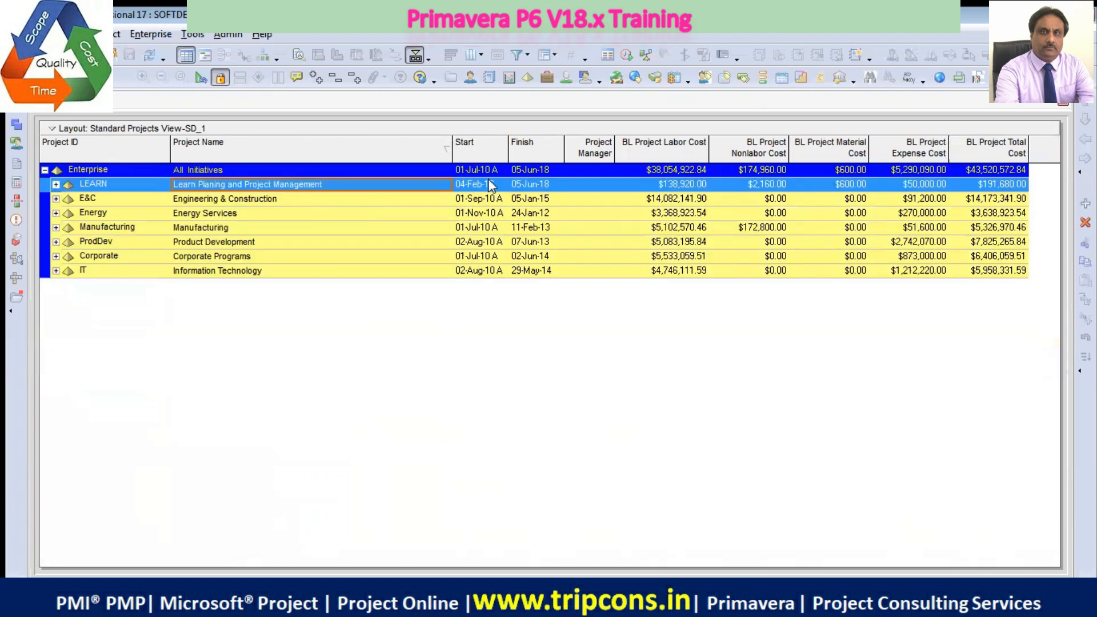
{"action": "left_click", "coordinate": [55, 184]}
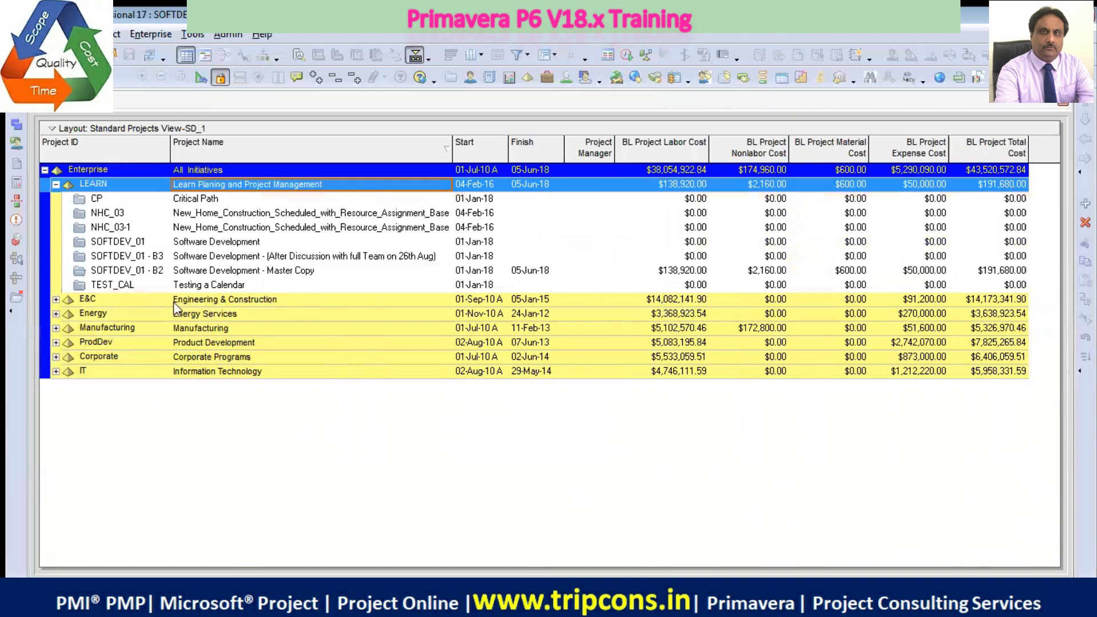
{"action": "left_click", "coordinate": [265, 301]}
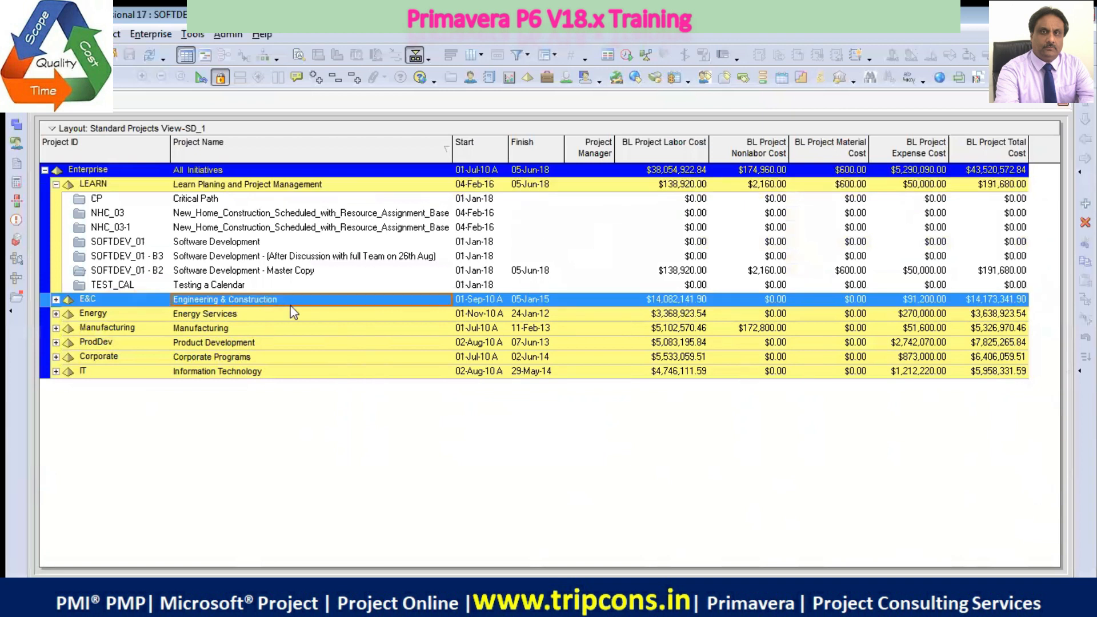
{"action": "left_click", "coordinate": [195, 200]}
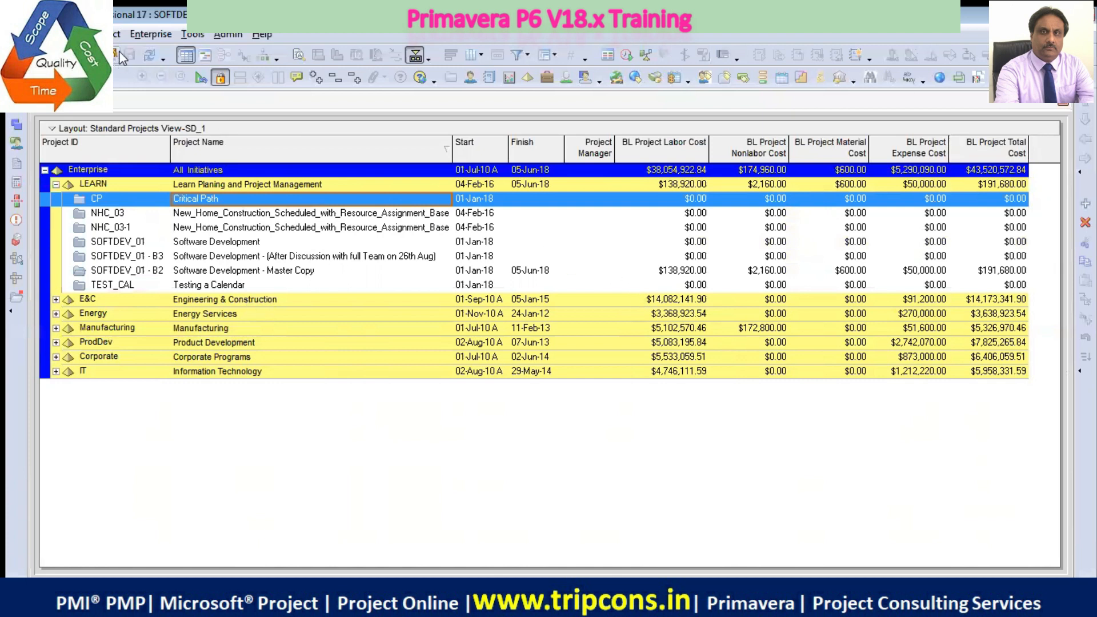
Open the Enterprise Project Structure dialog, enlarge it and reposition it so the whole EPS hierarchy fits
{"action": "left_click", "coordinate": [152, 35]}
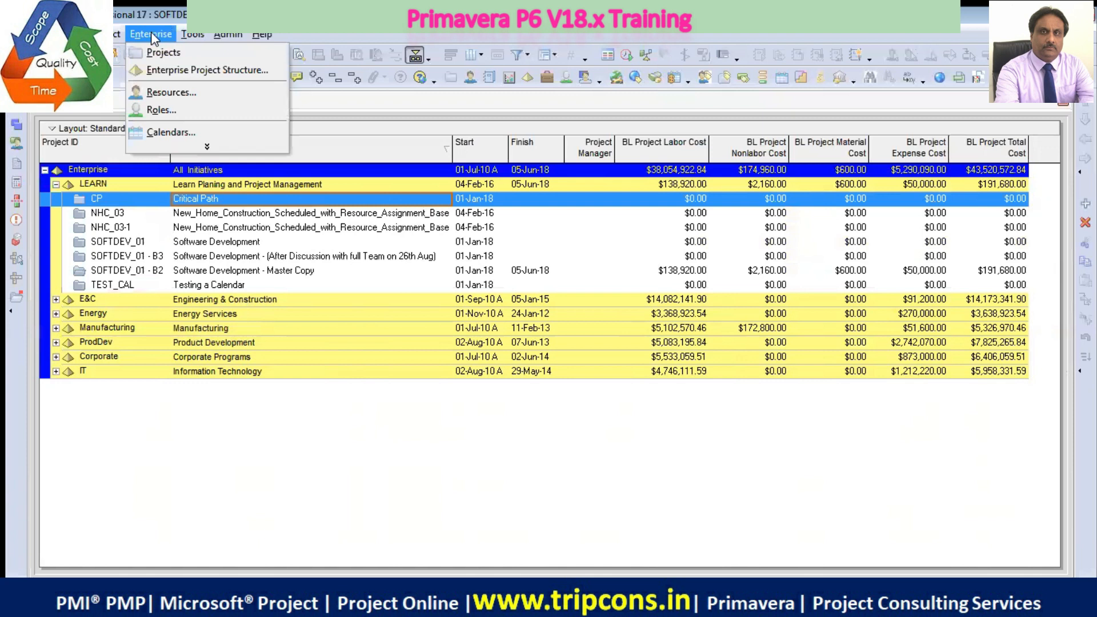
{"action": "left_click", "coordinate": [193, 71]}
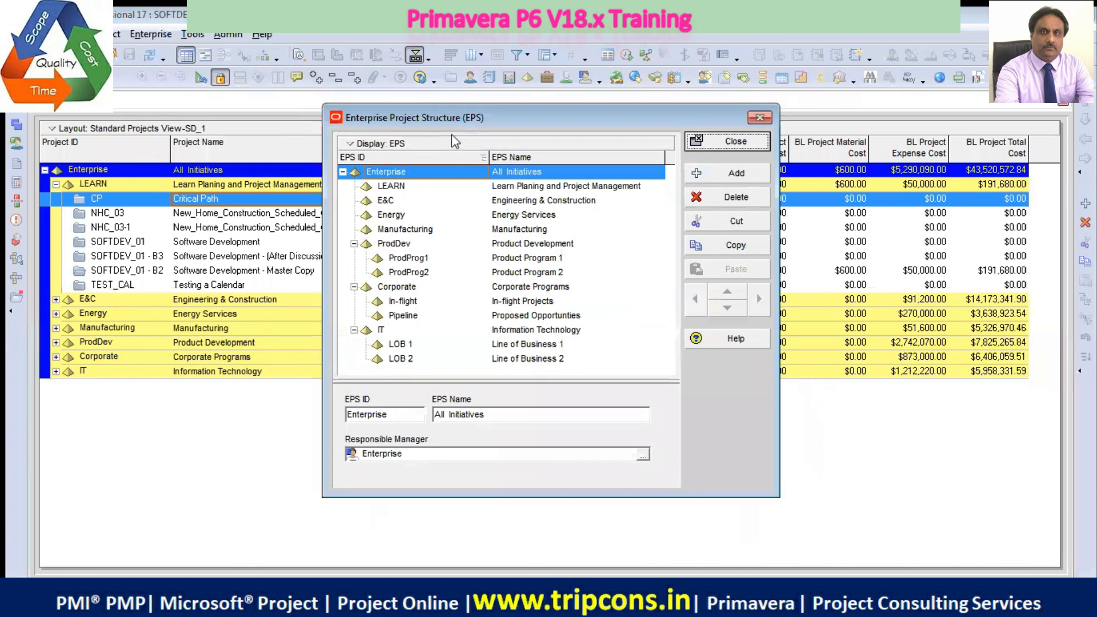
{"action": "left_click_drag", "start_coordinate": [444, 119], "coordinate": [309, 94]}
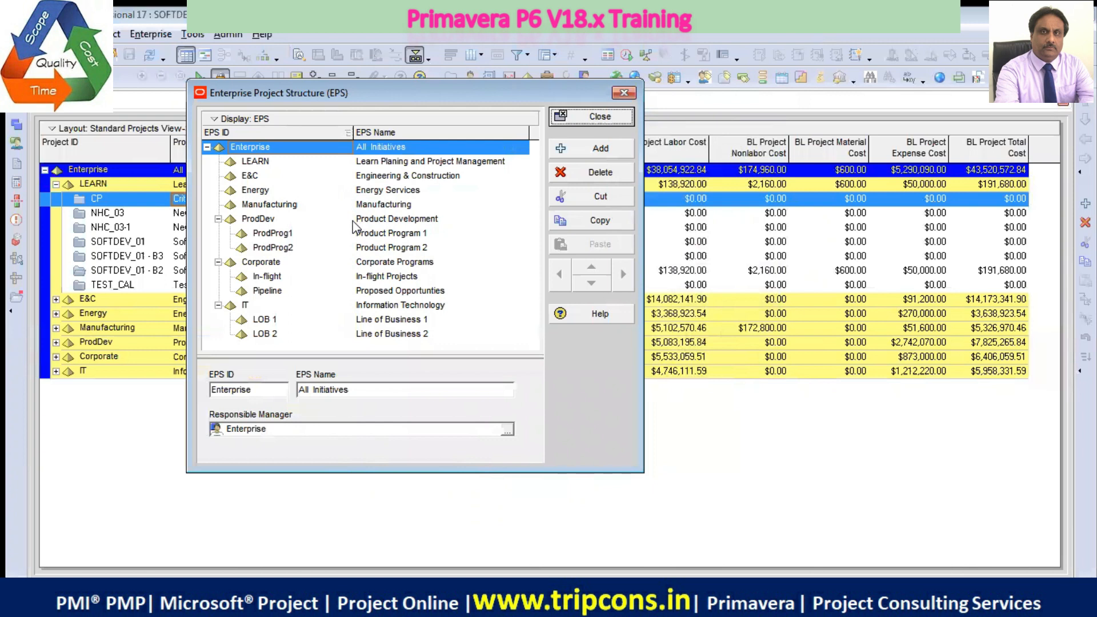
{"action": "left_click_drag", "start_coordinate": [326, 100], "coordinate": [312, 80]}
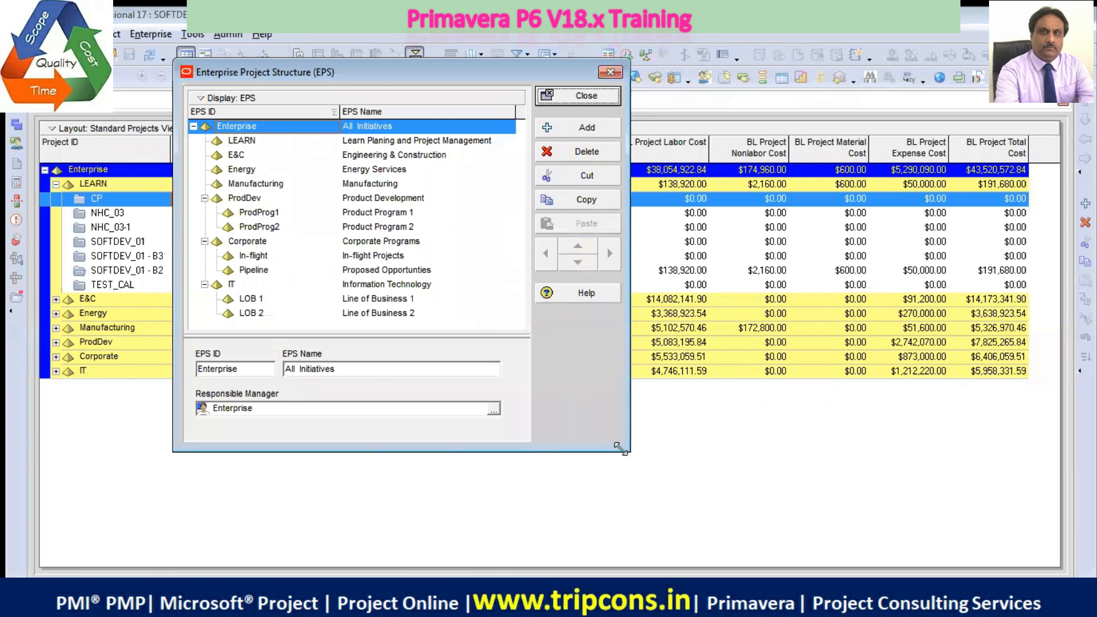
{"action": "left_click_drag", "start_coordinate": [621, 447], "coordinate": [716, 530]}
{"action": "left_click_drag", "start_coordinate": [461, 73], "coordinate": [424, 51]}
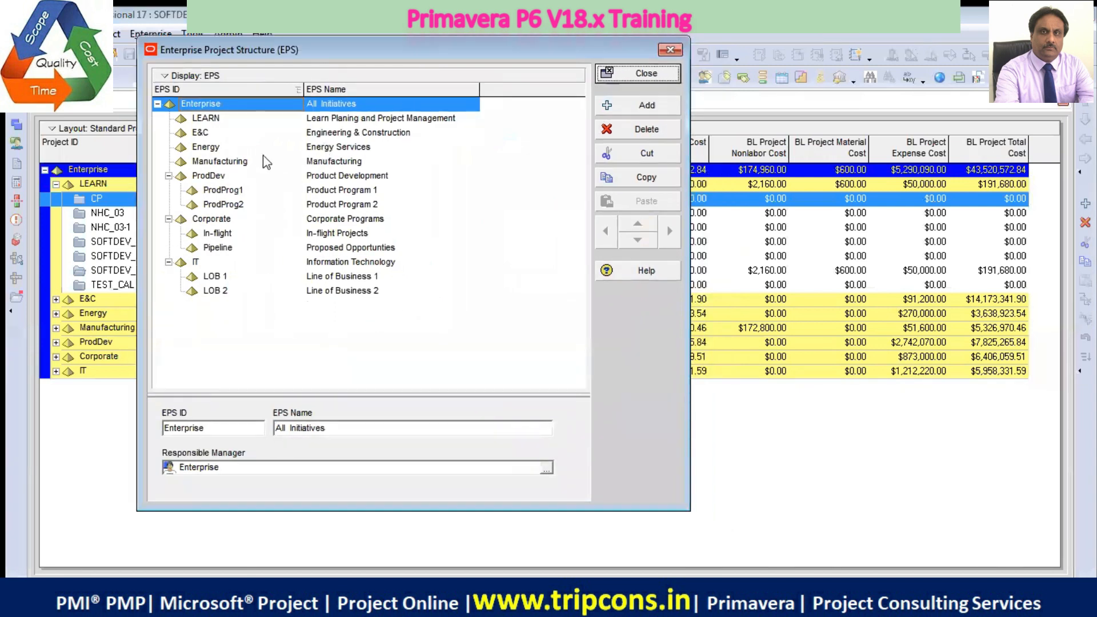
Add a new EPS element directly below the Enterprise root and set its EPS ID to LEARN1
{"action": "left_click", "coordinate": [213, 121]}
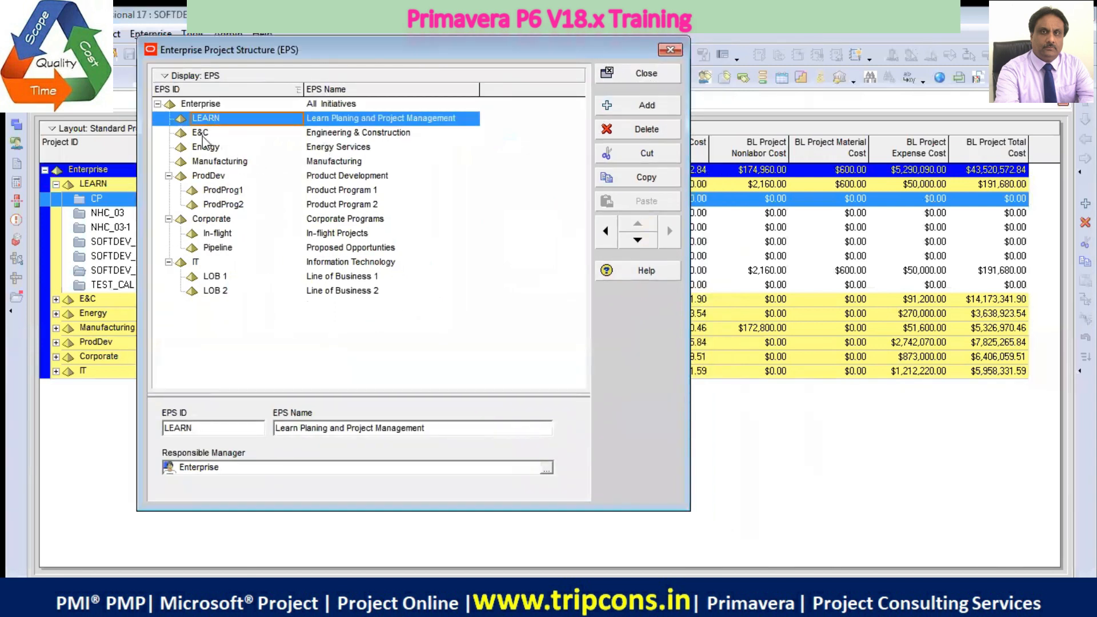
{"action": "left_click", "coordinate": [208, 104]}
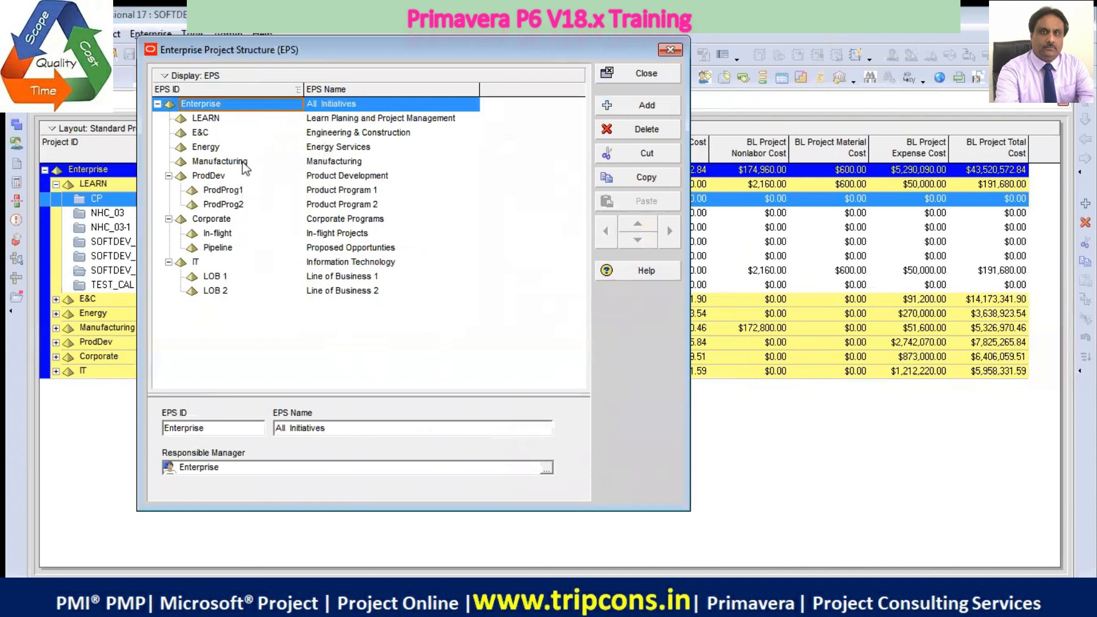
{"action": "left_click", "coordinate": [645, 107]}
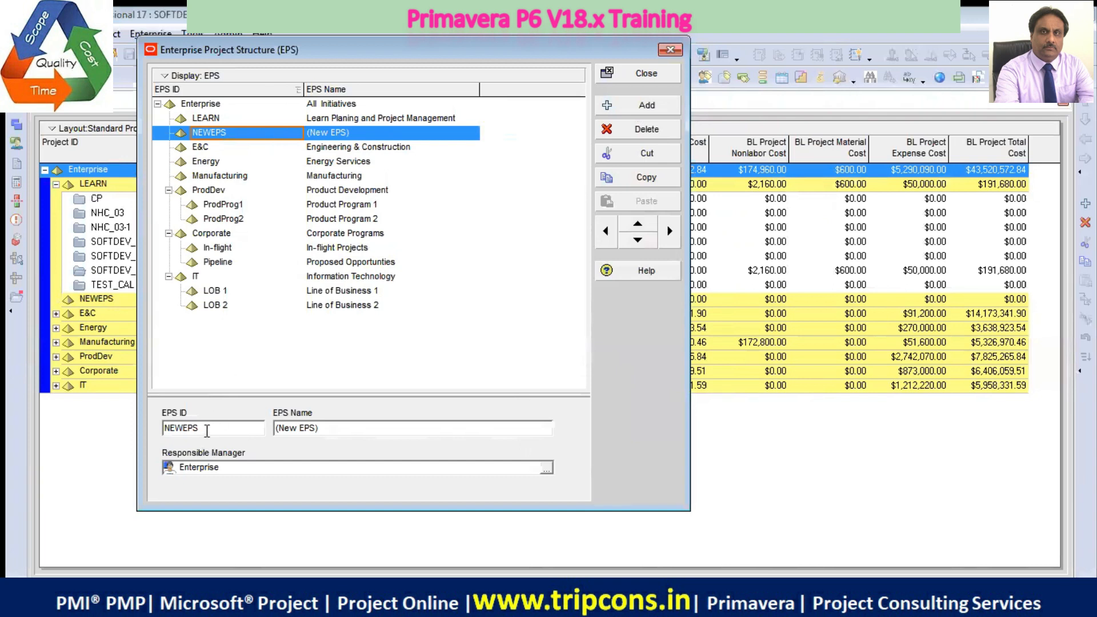
{"action": "double_click", "coordinate": [207, 427]}
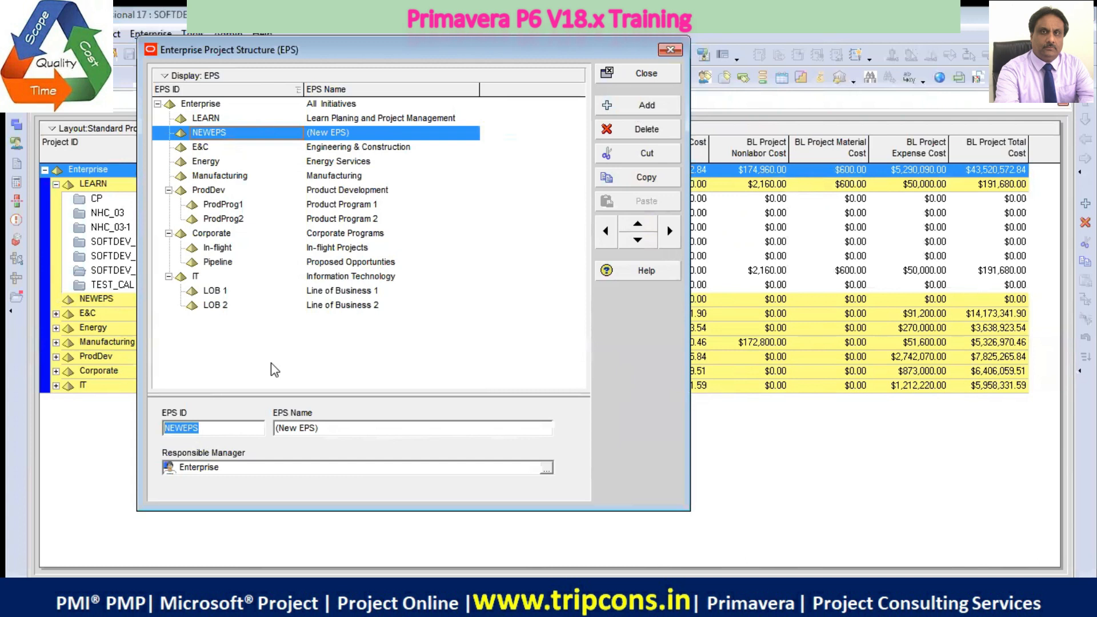
{"action": "key", "text": "Caps_Lock"}
{"action": "type", "text": "L"}
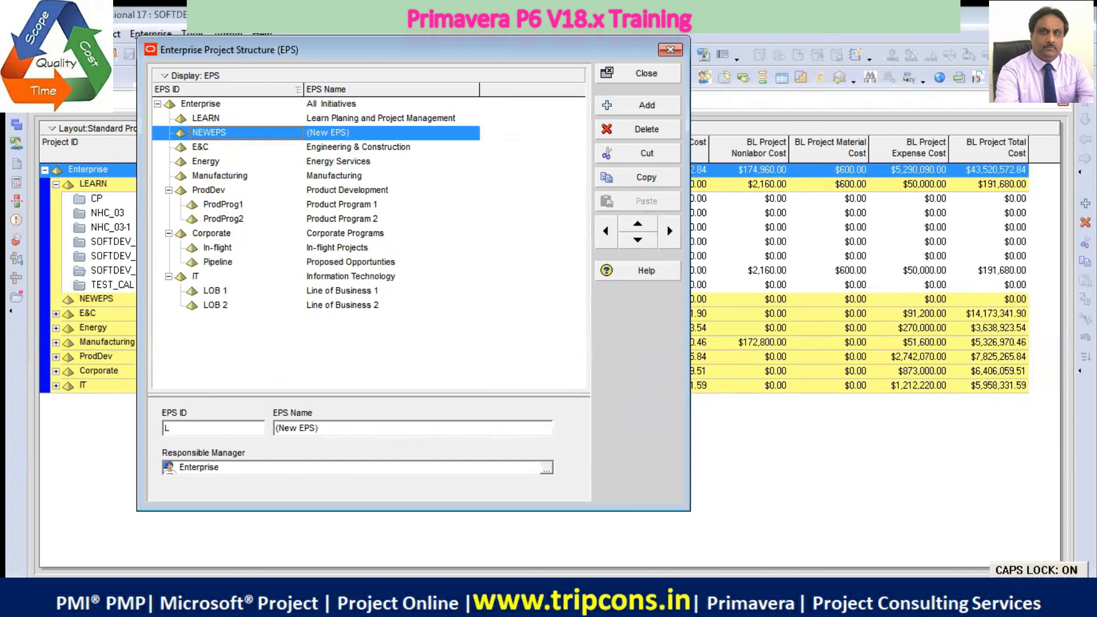
{"action": "type", "text": "EARN"}
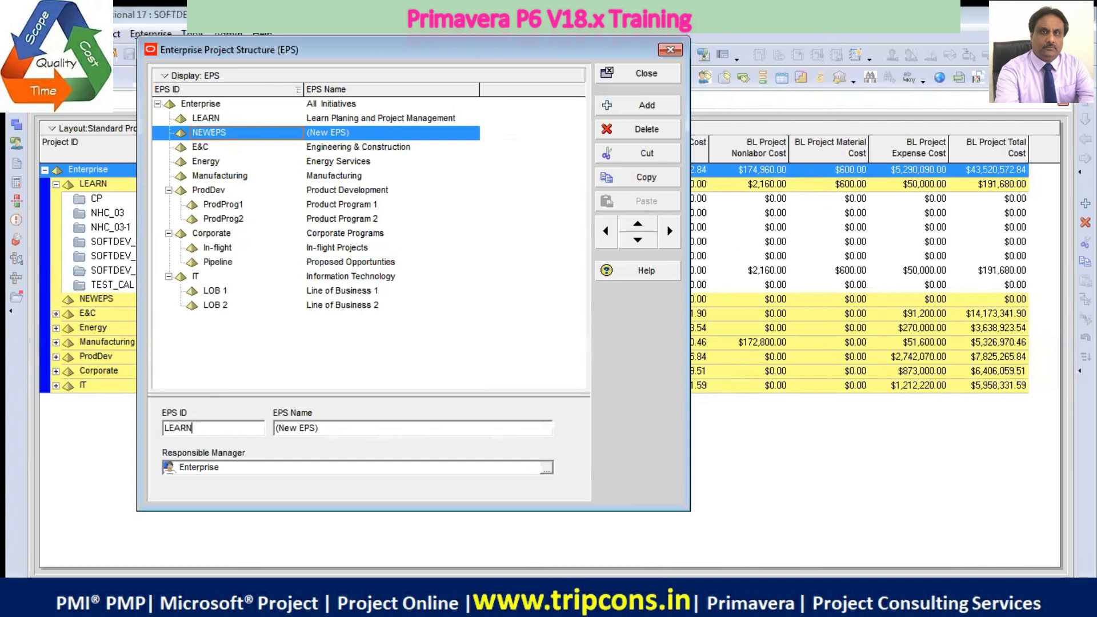
{"action": "type", "text": "1"}
Copy the new element's ID into its EPS Name so that it is named LEARN1
{"action": "left_click_drag", "start_coordinate": [218, 426], "coordinate": [110, 423]}
{"action": "right_click", "coordinate": [190, 428]}
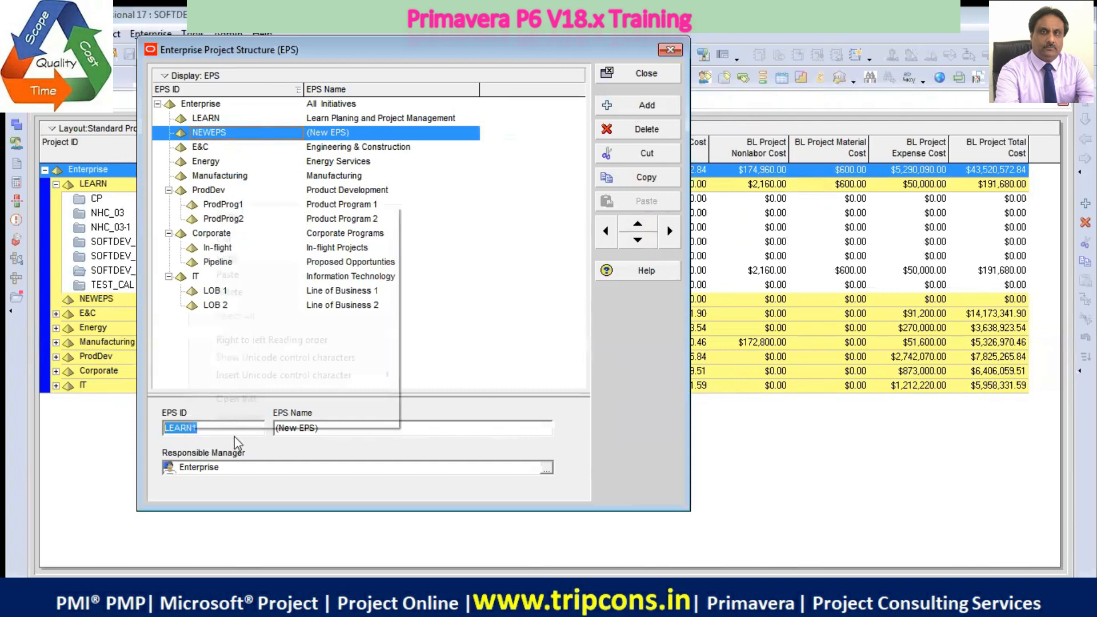
{"action": "left_click", "coordinate": [245, 257]}
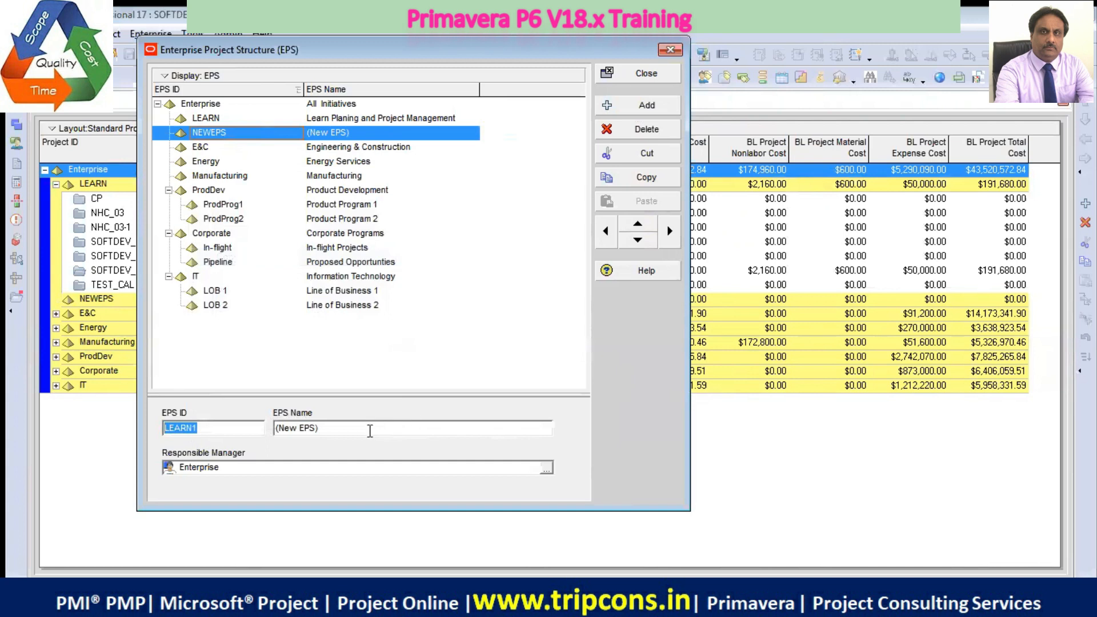
{"action": "key", "text": "Tab"}
{"action": "key", "text": "ctrl+v"}
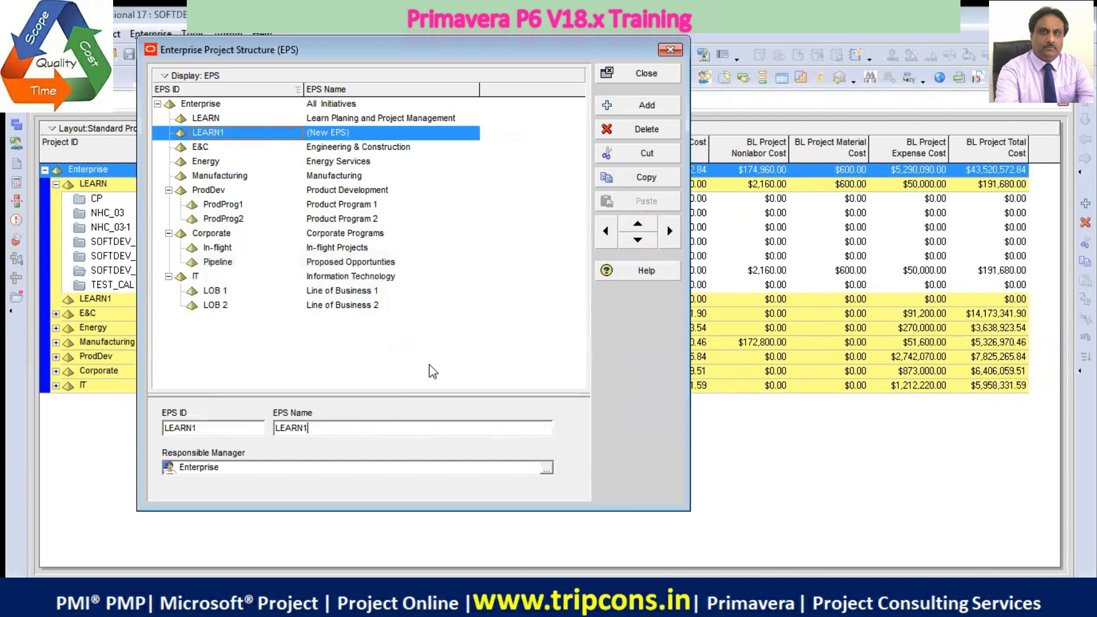
{"action": "key", "text": "Return"}
{"action": "left_click", "coordinate": [366, 236]}
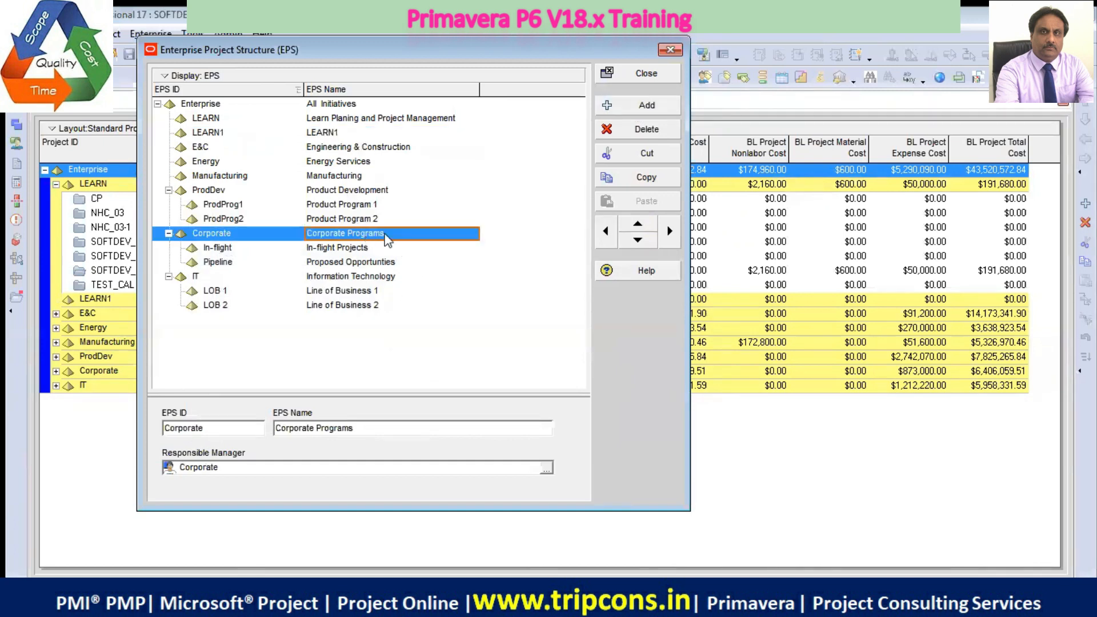
Indent LEARN1 to make it a child of LEARN, and outdent it back to the same level as LEARN
{"action": "left_click", "coordinate": [339, 135]}
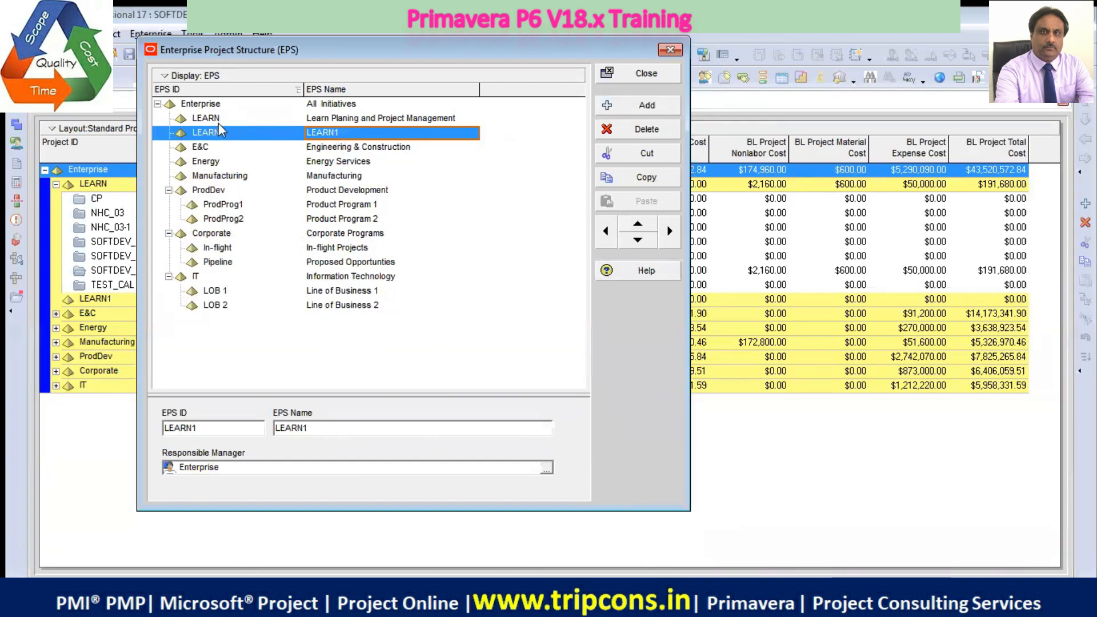
{"action": "left_click", "coordinate": [670, 234]}
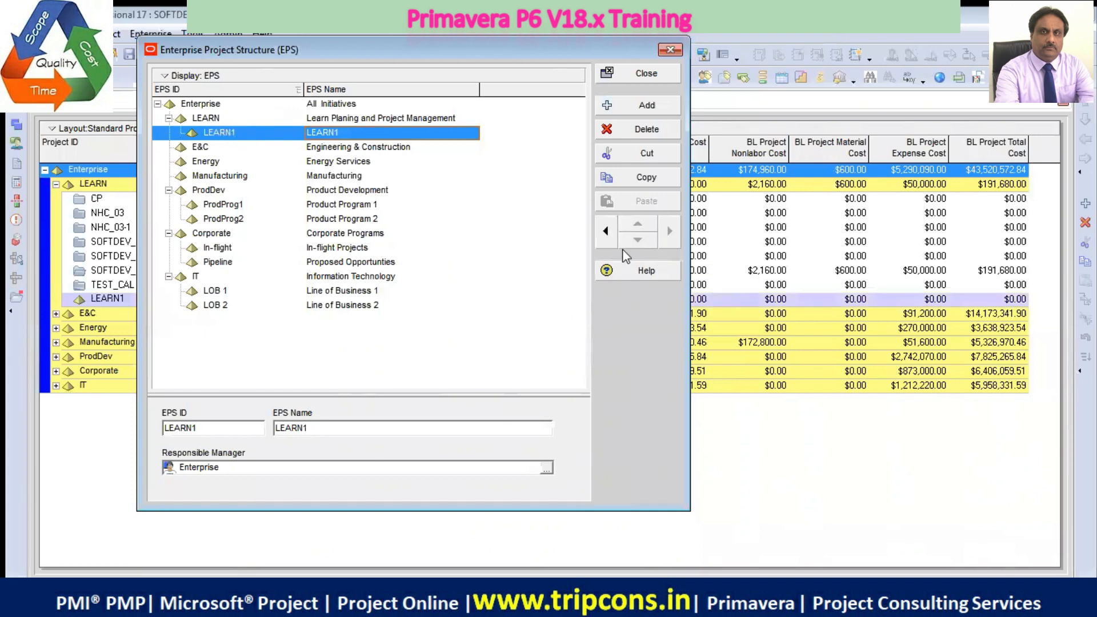
{"action": "left_click", "coordinate": [606, 232]}
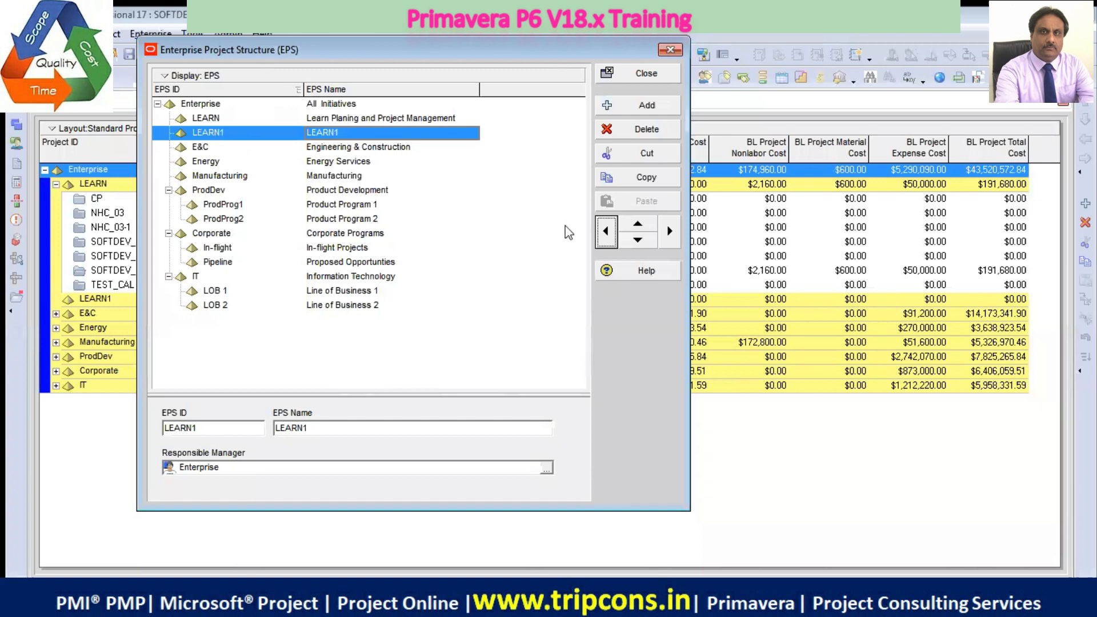
Move the LEARN1 element down the hierarchy to the end of the list, below IT
{"action": "left_click", "coordinate": [637, 239]}
{"action": "left_click", "coordinate": [637, 240]}
{"action": "left_click", "coordinate": [638, 240]}
{"action": "left_click", "coordinate": [632, 238]}
{"action": "left_click", "coordinate": [632, 237]}
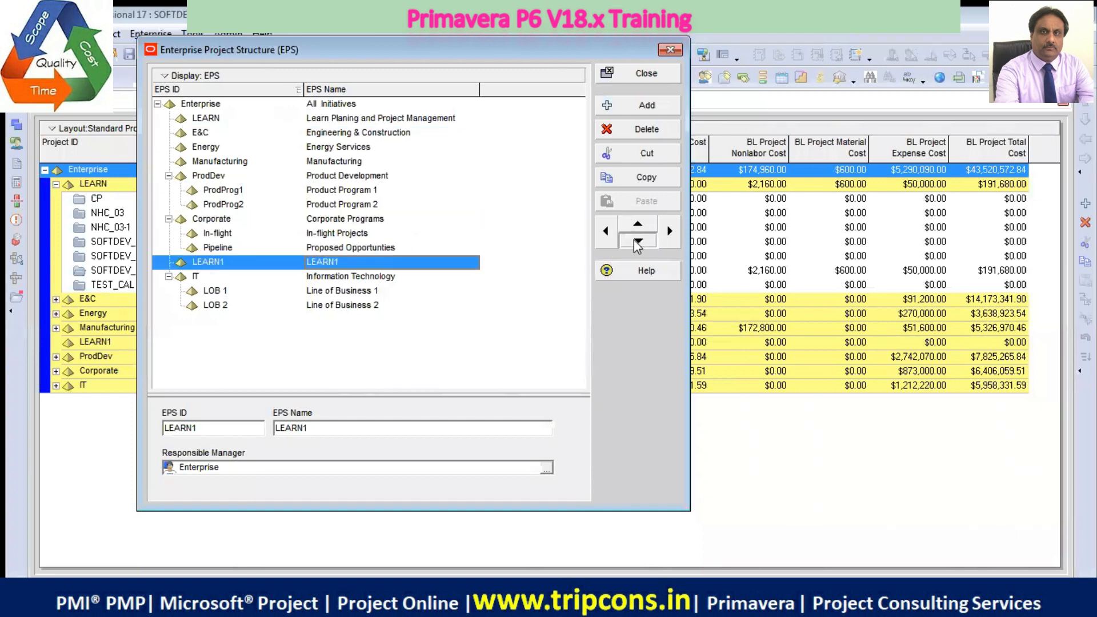
{"action": "left_click", "coordinate": [632, 237]}
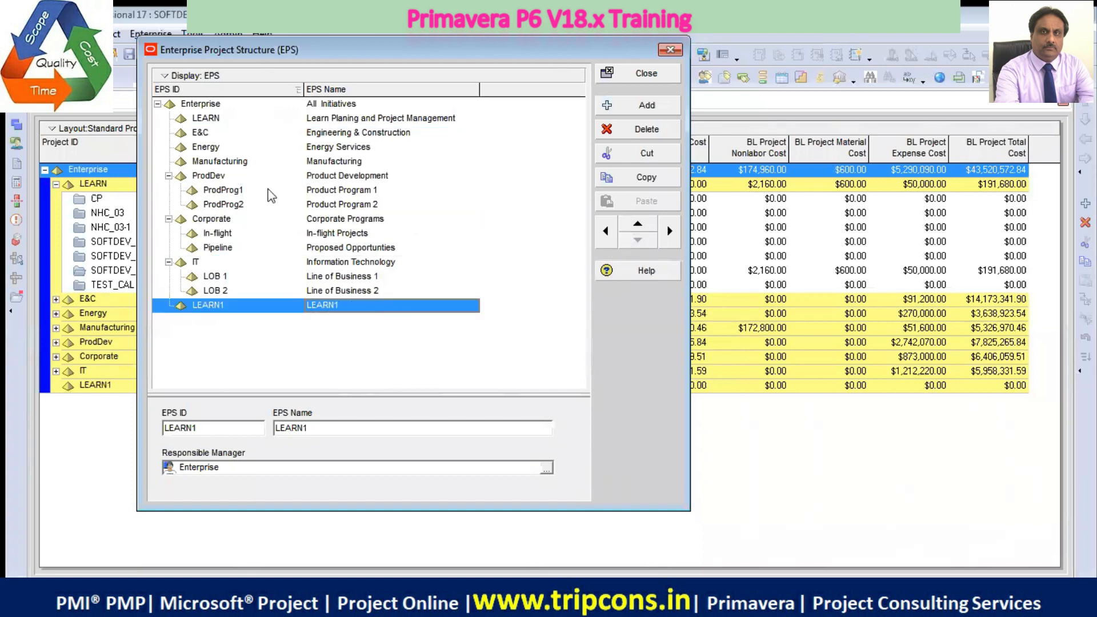
Move LEARN1 up to just below LEARN, trying it as a child of LEARN before returning it to the same level
{"action": "left_click", "coordinate": [223, 307]}
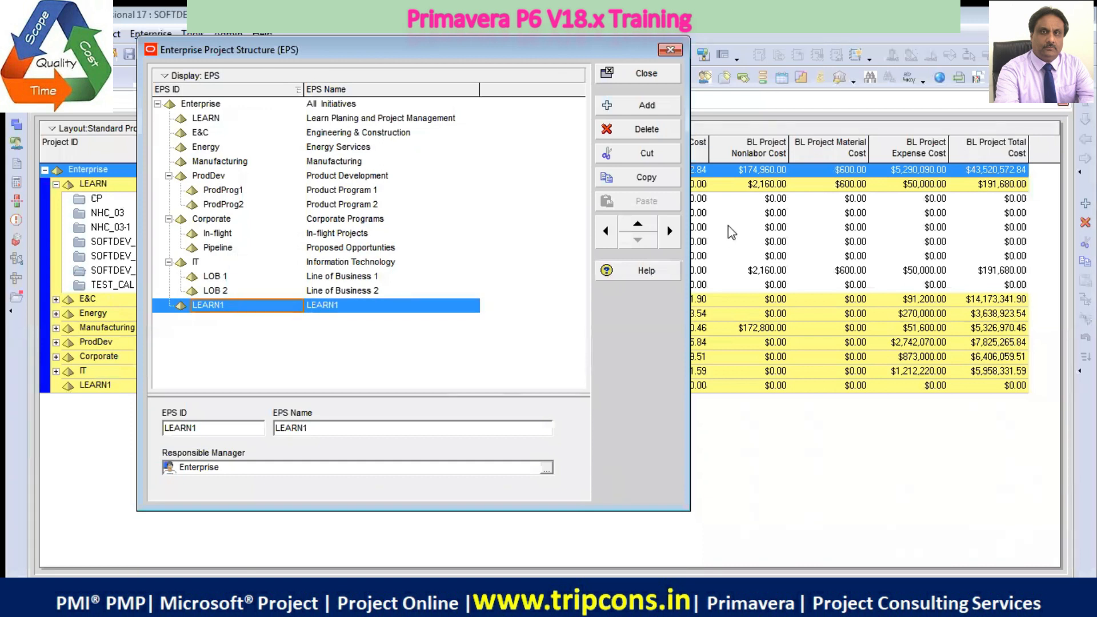
{"action": "left_click", "coordinate": [640, 227]}
{"action": "left_click", "coordinate": [641, 228]}
{"action": "left_click", "coordinate": [642, 229]}
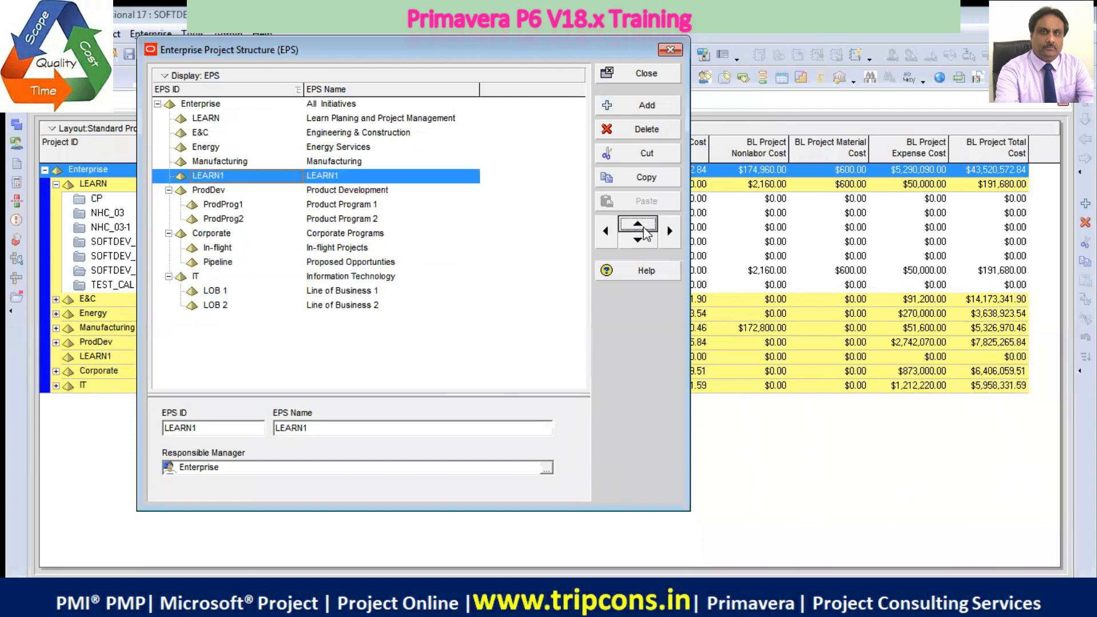
{"action": "left_click", "coordinate": [643, 228]}
{"action": "left_click", "coordinate": [644, 228]}
{"action": "left_click", "coordinate": [644, 228]}
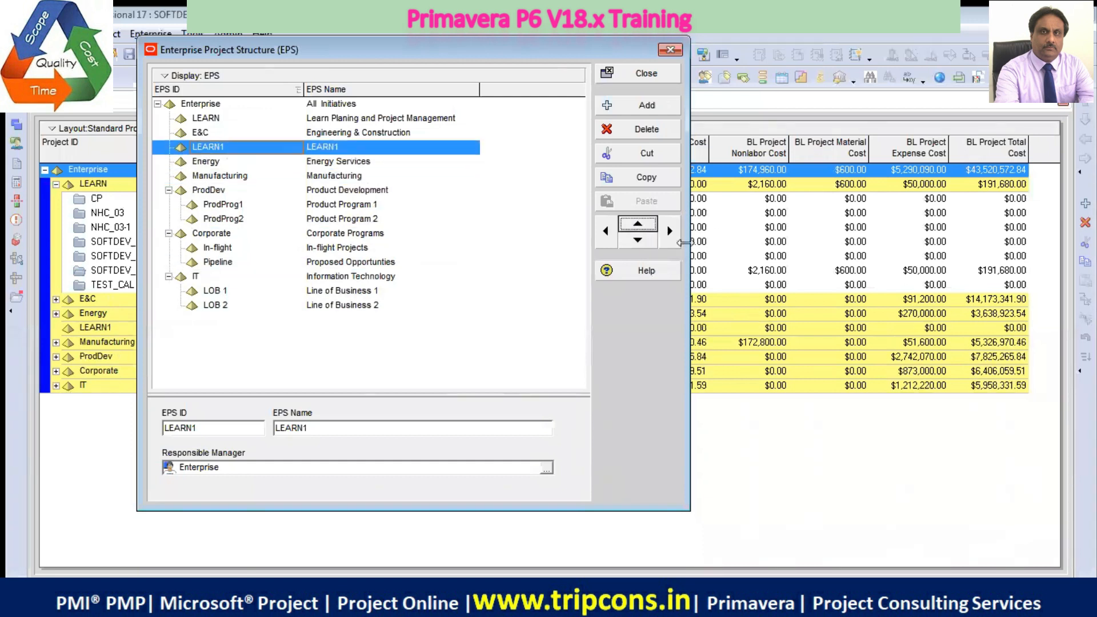
{"action": "left_click", "coordinate": [675, 239]}
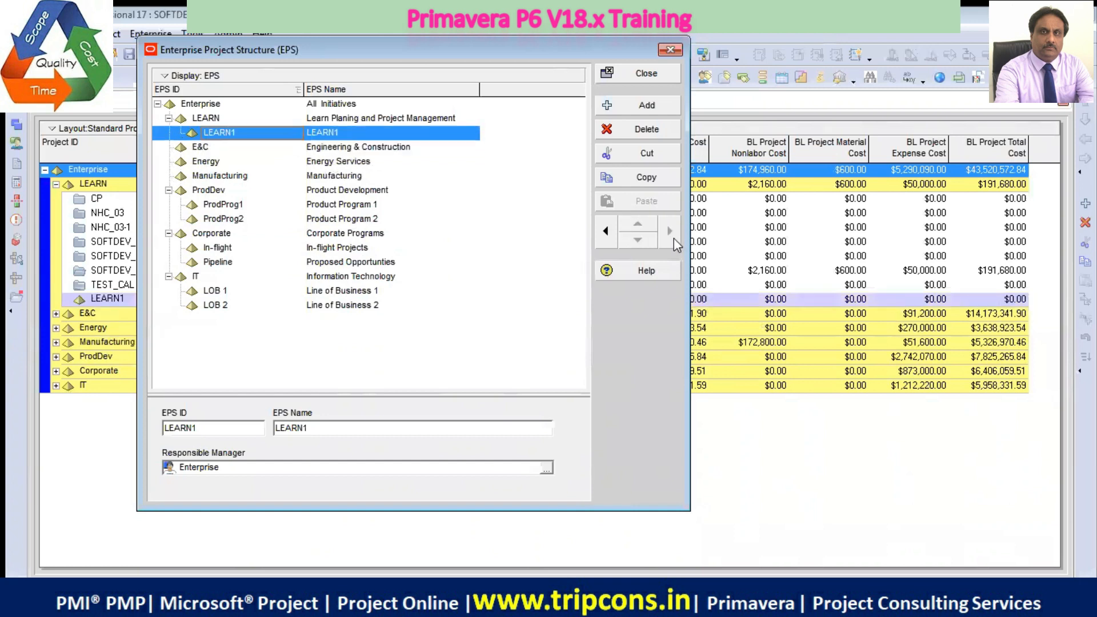
{"action": "left_click", "coordinate": [606, 231]}
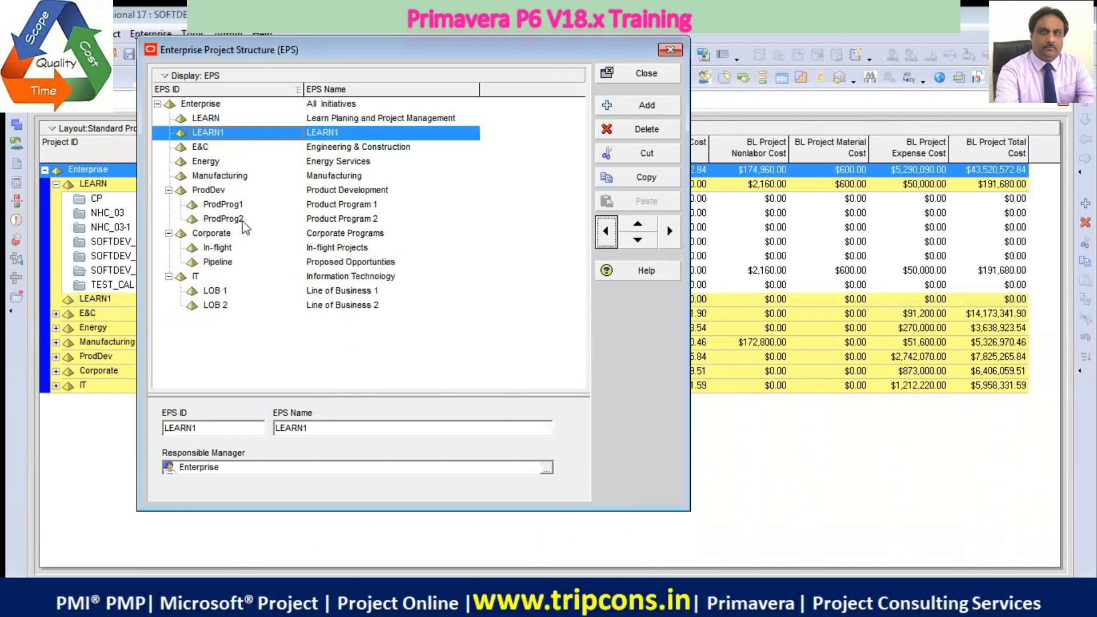
Delete the LEARN1 element from the Enterprise Project Structure
{"action": "left_click", "coordinate": [196, 278]}
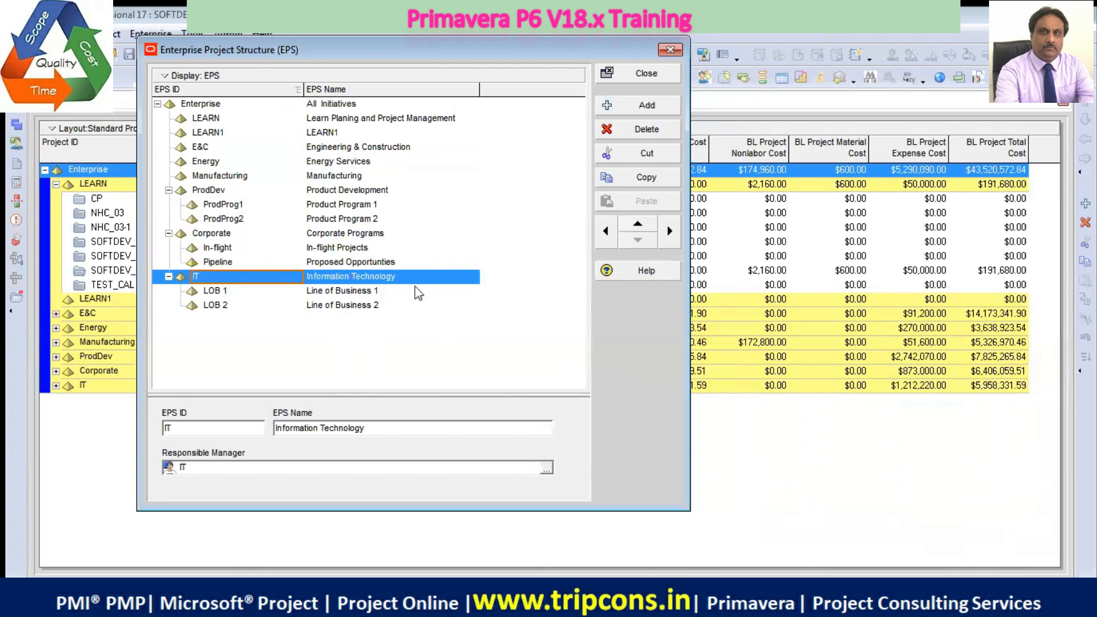
{"action": "left_click", "coordinate": [309, 163]}
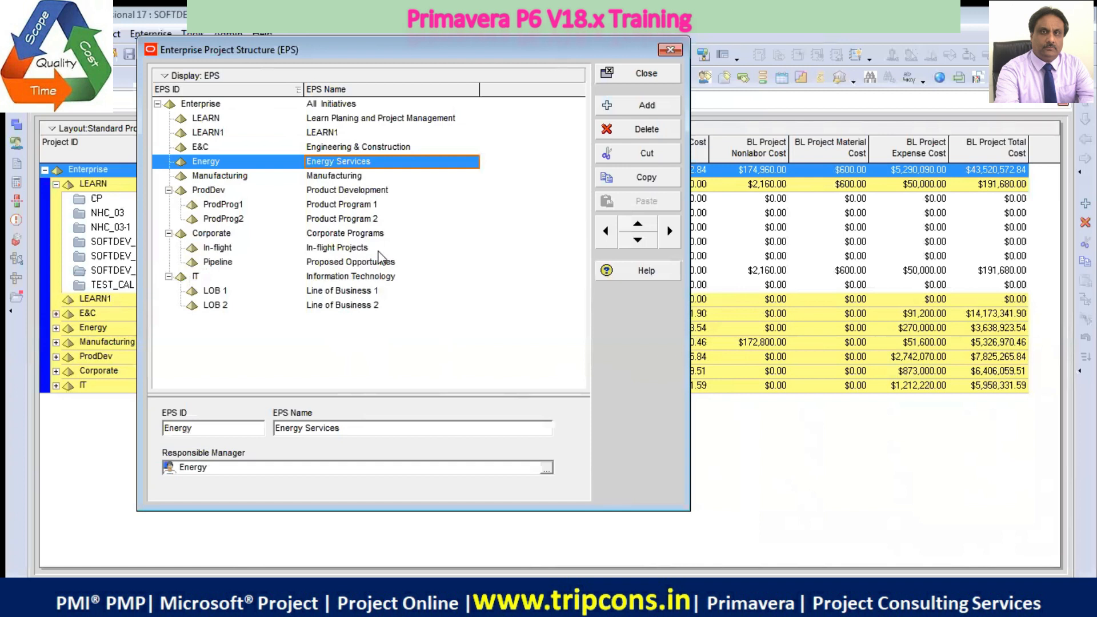
{"action": "left_click", "coordinate": [333, 135]}
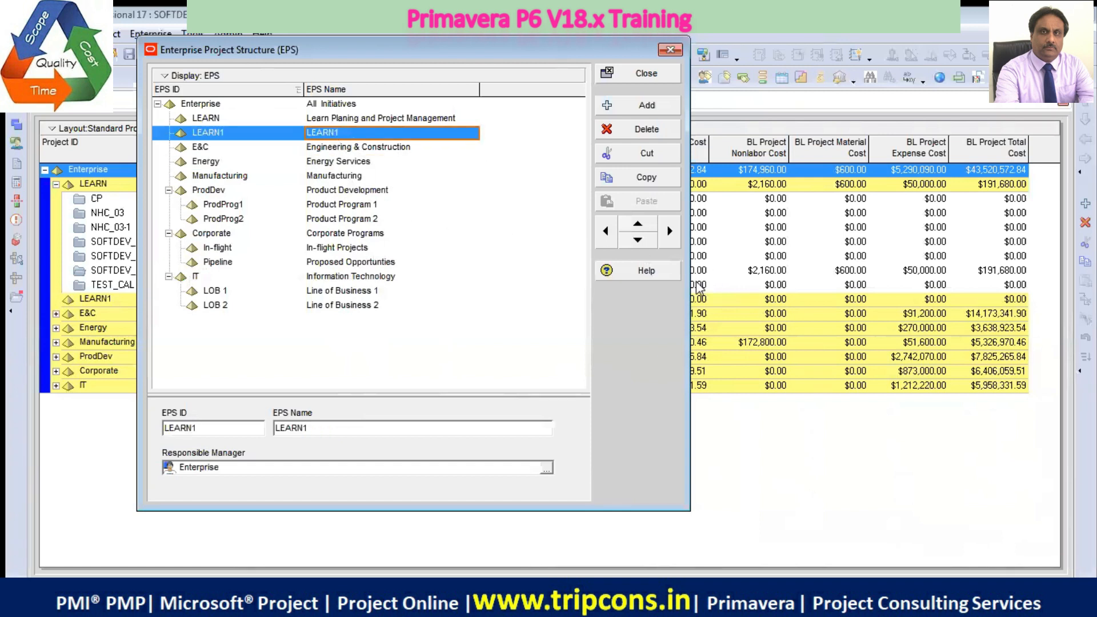
{"action": "left_click", "coordinate": [650, 135]}
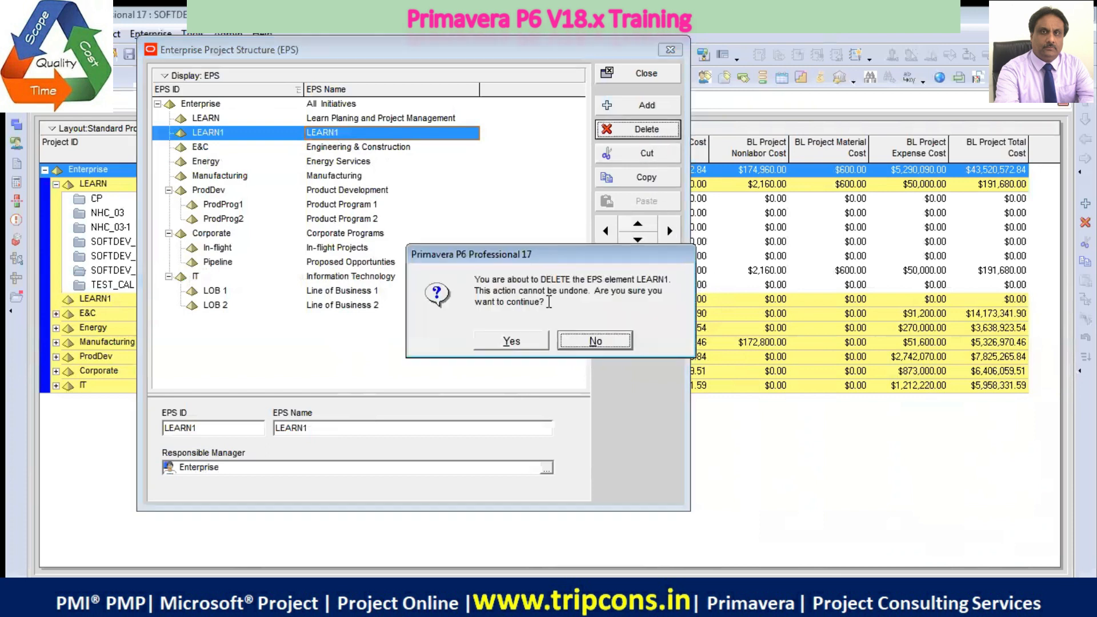
{"action": "left_click", "coordinate": [517, 341]}
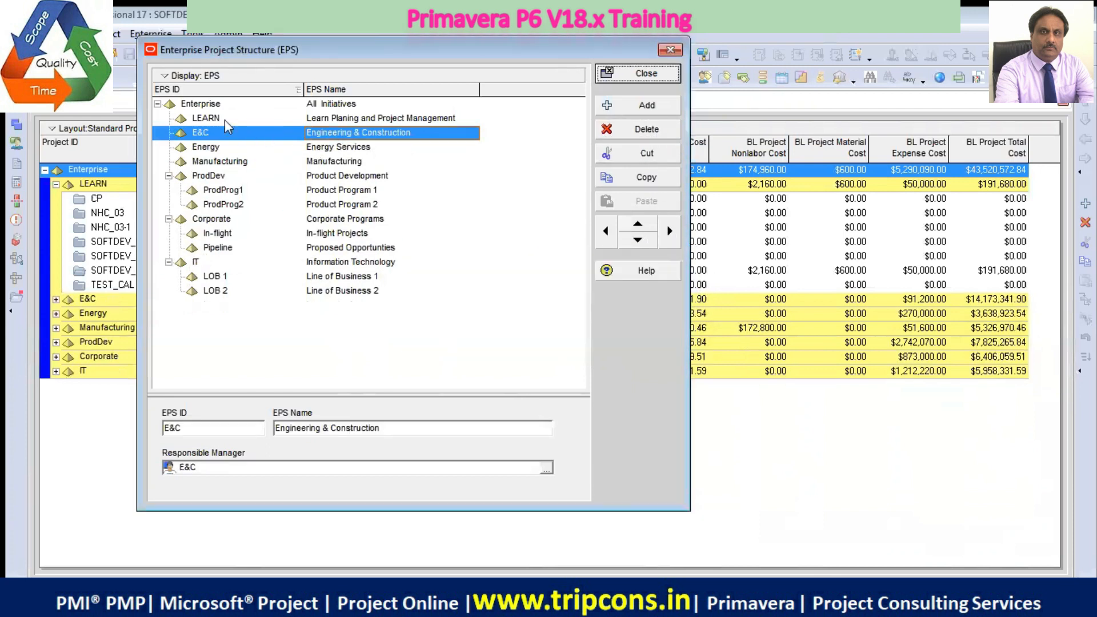
Add a new EPS element directly below Energy and set its EPS ID to RENEW
{"action": "left_click", "coordinate": [224, 119]}
{"action": "left_click", "coordinate": [220, 148]}
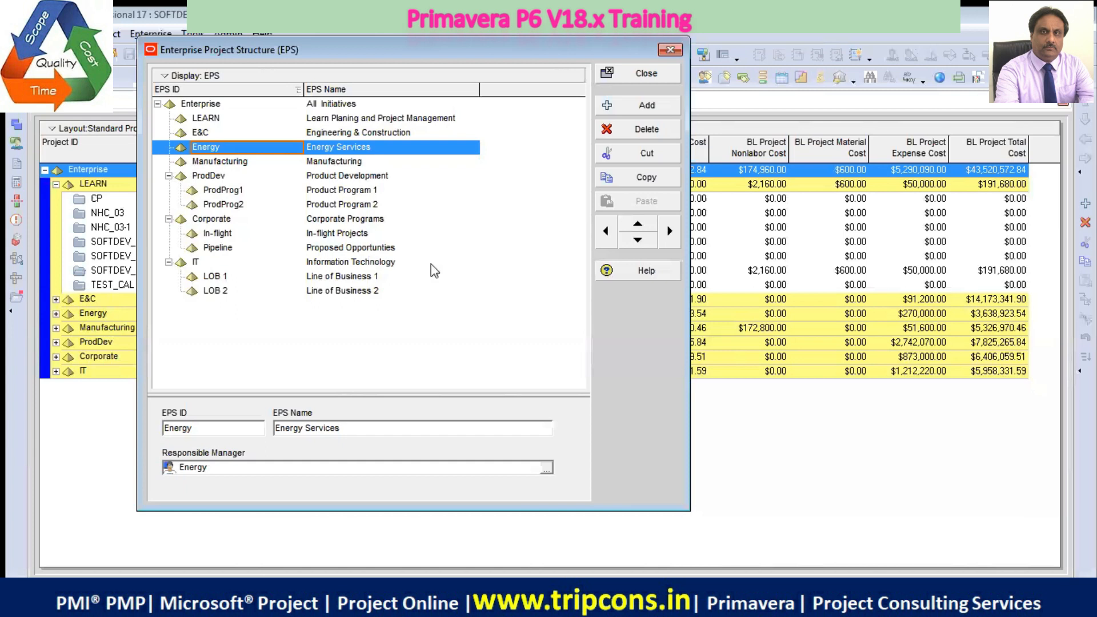
{"action": "left_click", "coordinate": [657, 111]}
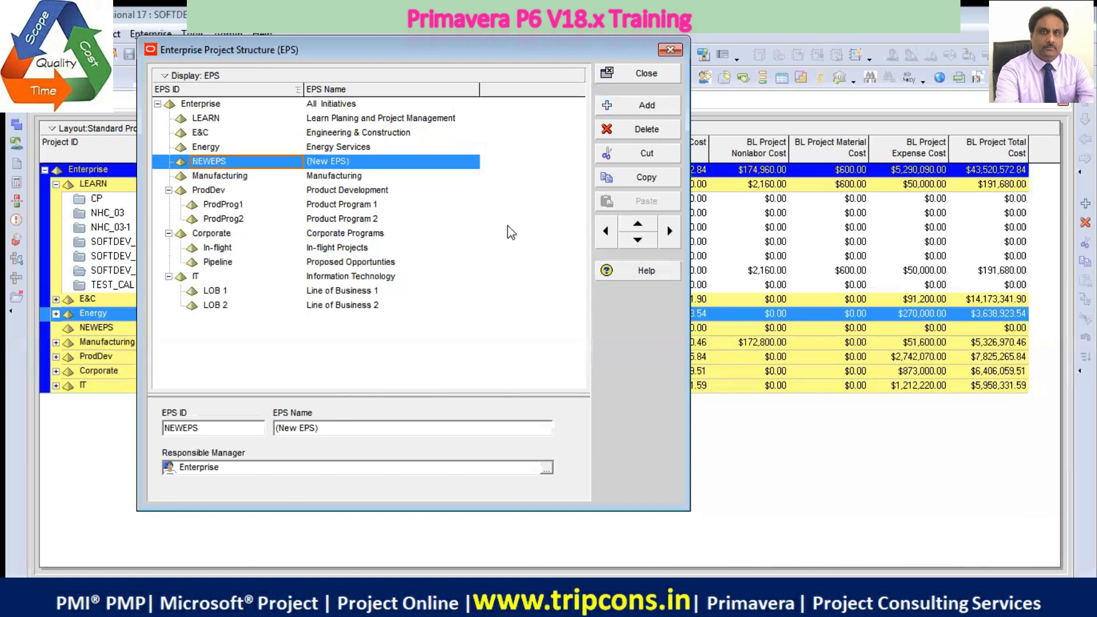
{"action": "double_click", "coordinate": [227, 431]}
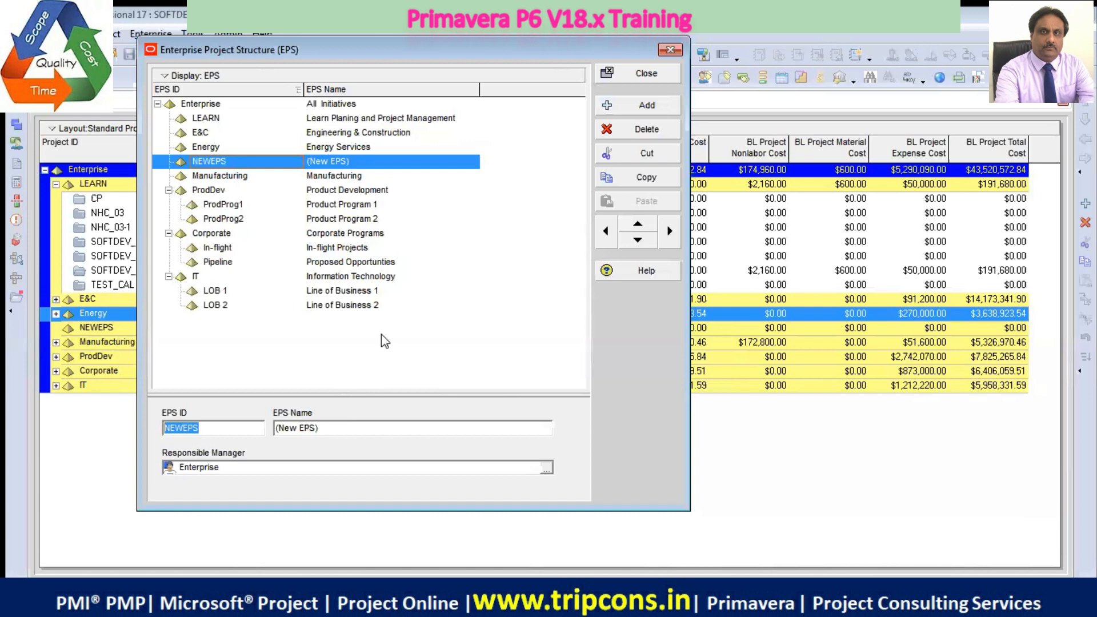
{"action": "type", "text": "RENEW"}
Copy the ID into the EPS Name as RENEW and indent the element to make it a child of Energy
{"action": "left_click_drag", "start_coordinate": [207, 427], "coordinate": [130, 424]}
{"action": "right_click", "coordinate": [174, 434]}
{"action": "left_click", "coordinate": [226, 260]}
{"action": "left_click", "coordinate": [348, 429]}
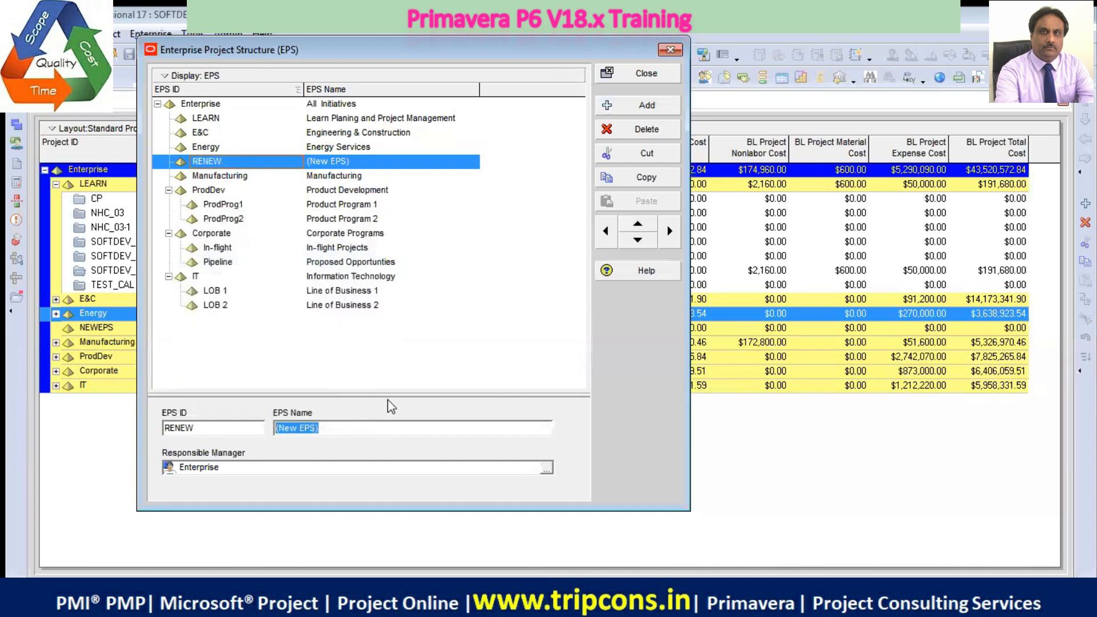
{"action": "key", "text": "ctrl+v"}
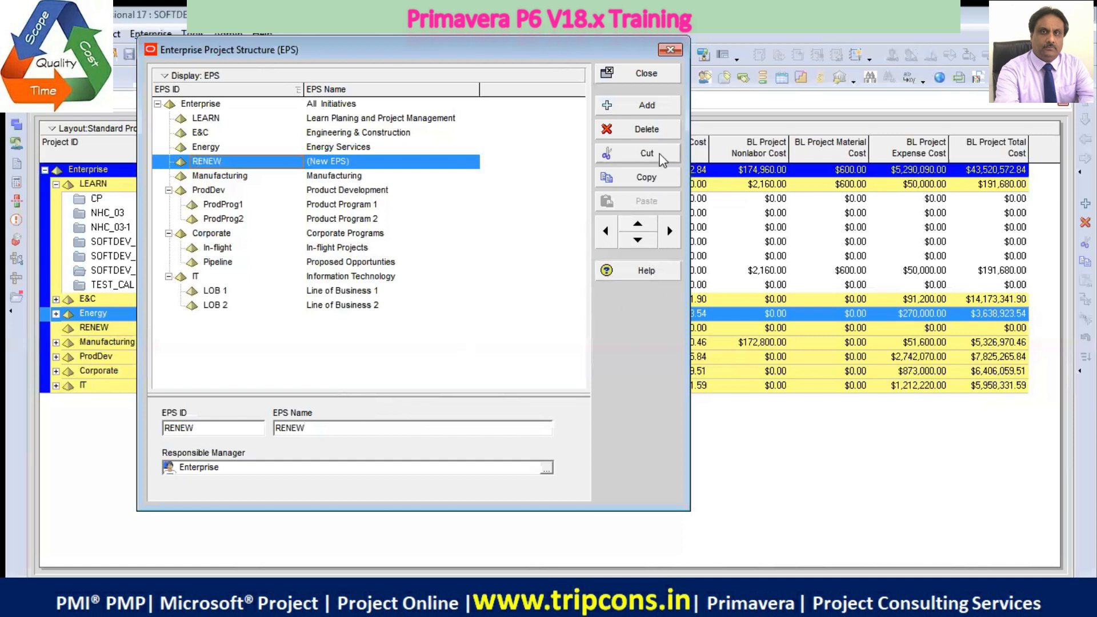
{"action": "left_click", "coordinate": [522, 246]}
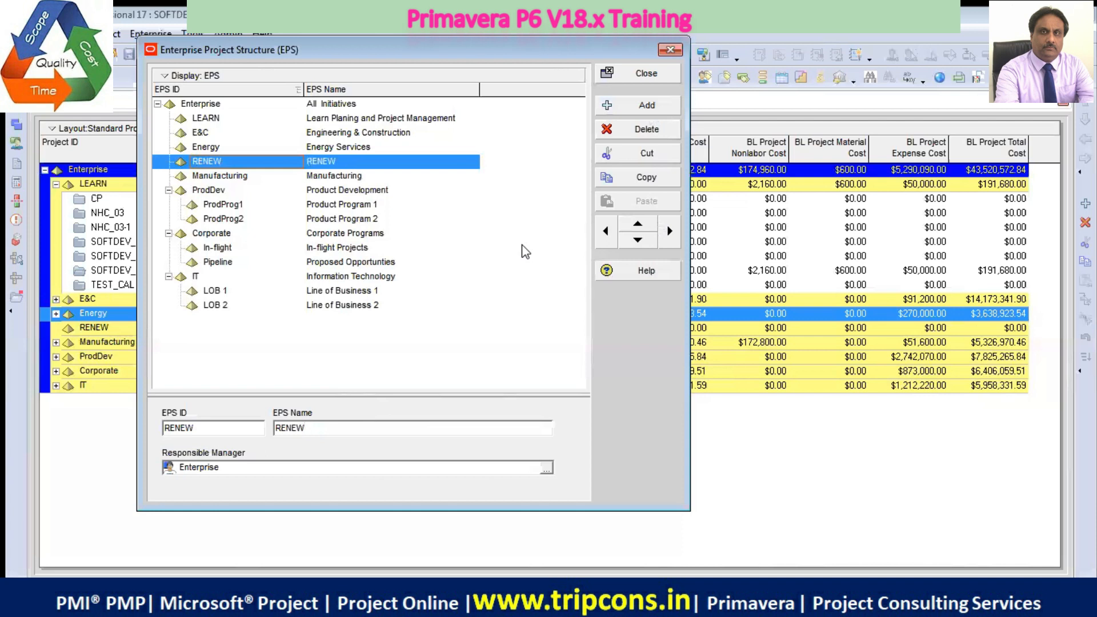
{"action": "left_click", "coordinate": [672, 232]}
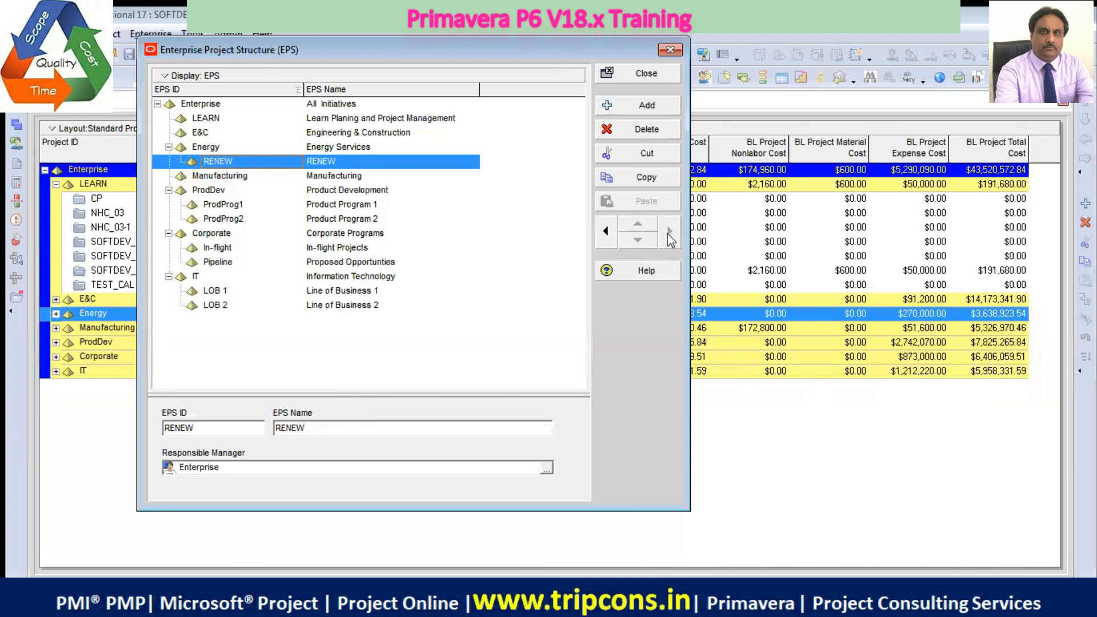
Add a new EPS element after the Energy branch and set its EPS ID to NONRENEW
{"action": "left_click", "coordinate": [208, 149]}
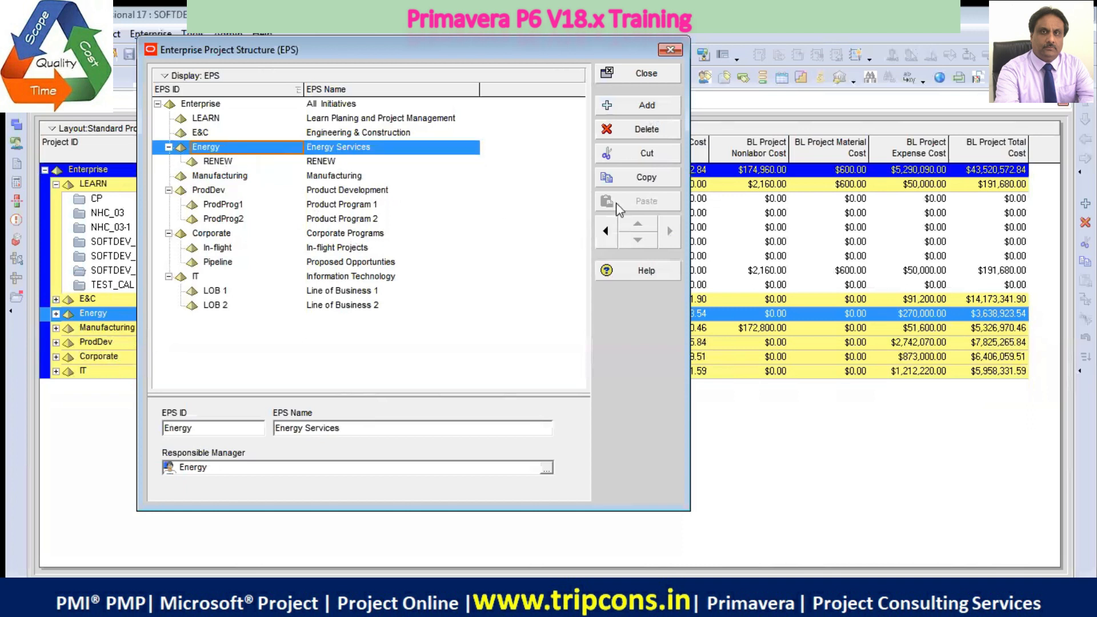
{"action": "left_click", "coordinate": [646, 111]}
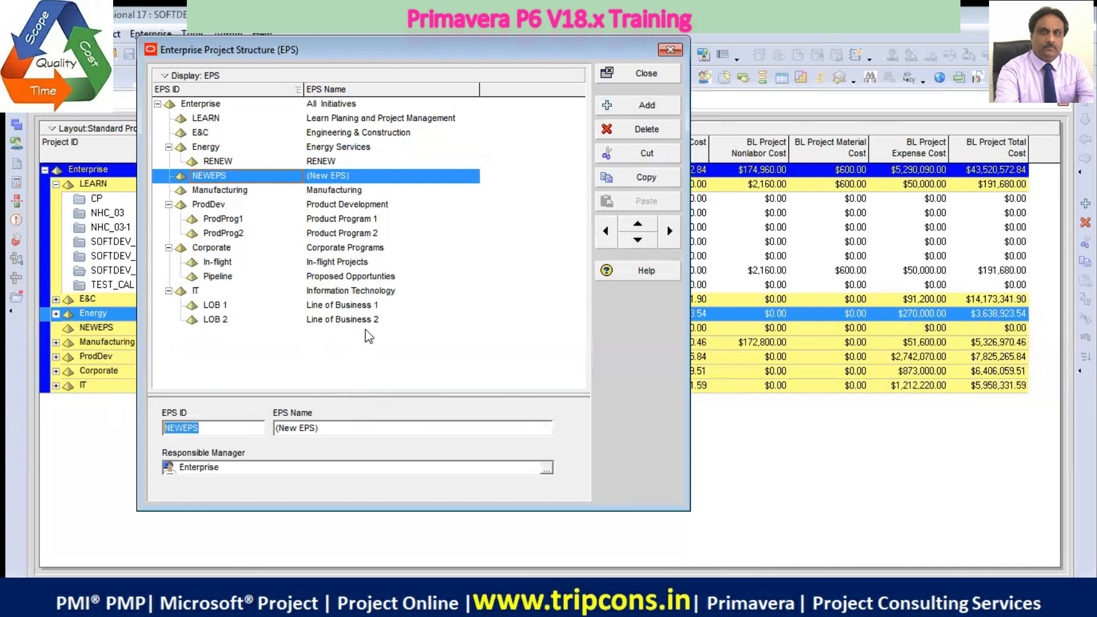
{"action": "type", "text": "NONR"}
{"action": "type", "text": "NEW"}
Copy the ID into the EPS Name as NONRENEW and nest the element under Energy, positioned below RENEW
{"action": "left_click_drag", "start_coordinate": [233, 426], "coordinate": [126, 425]}
{"action": "key", "text": "ctrl+c"}
{"action": "right_click", "coordinate": [201, 427]}
{"action": "left_click", "coordinate": [266, 272]}
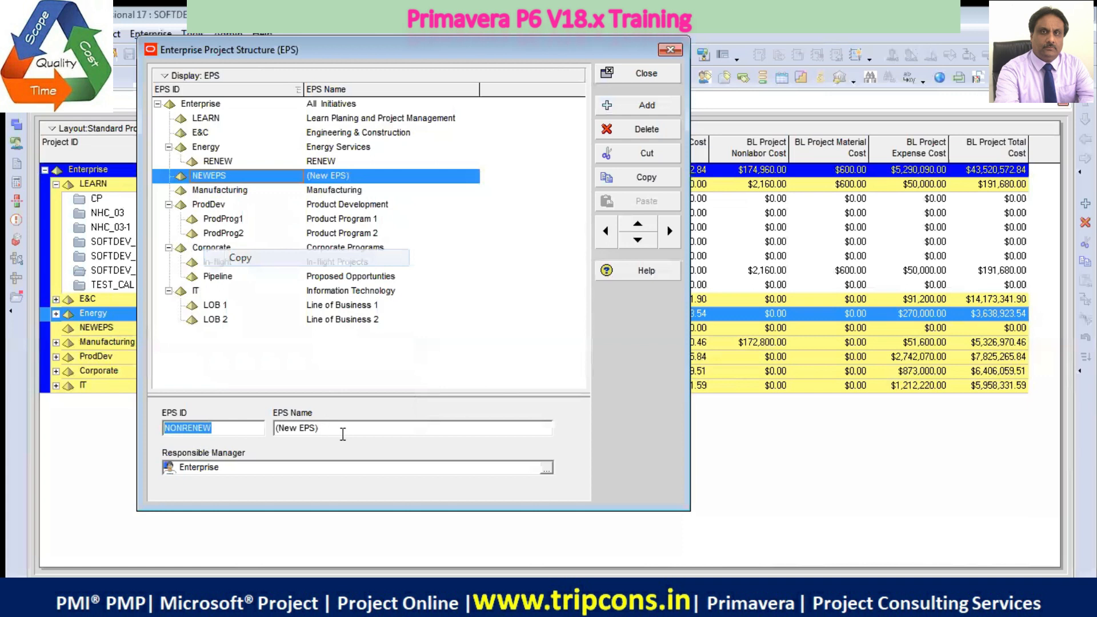
{"action": "left_click", "coordinate": [437, 426]}
{"action": "key", "text": "ctrl+v"}
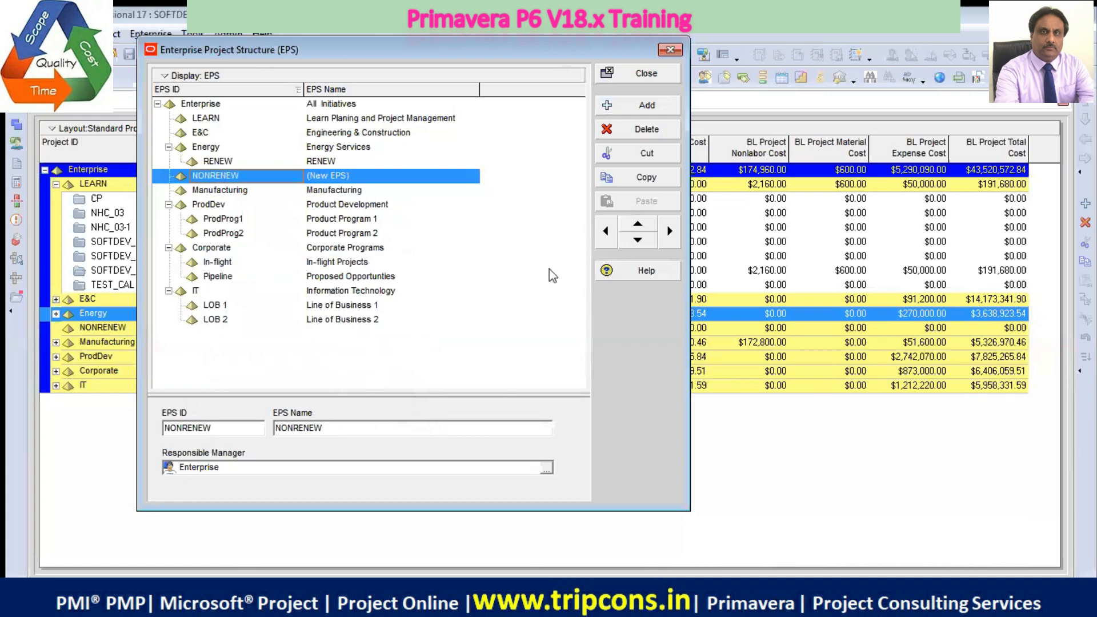
{"action": "left_click", "coordinate": [484, 260]}
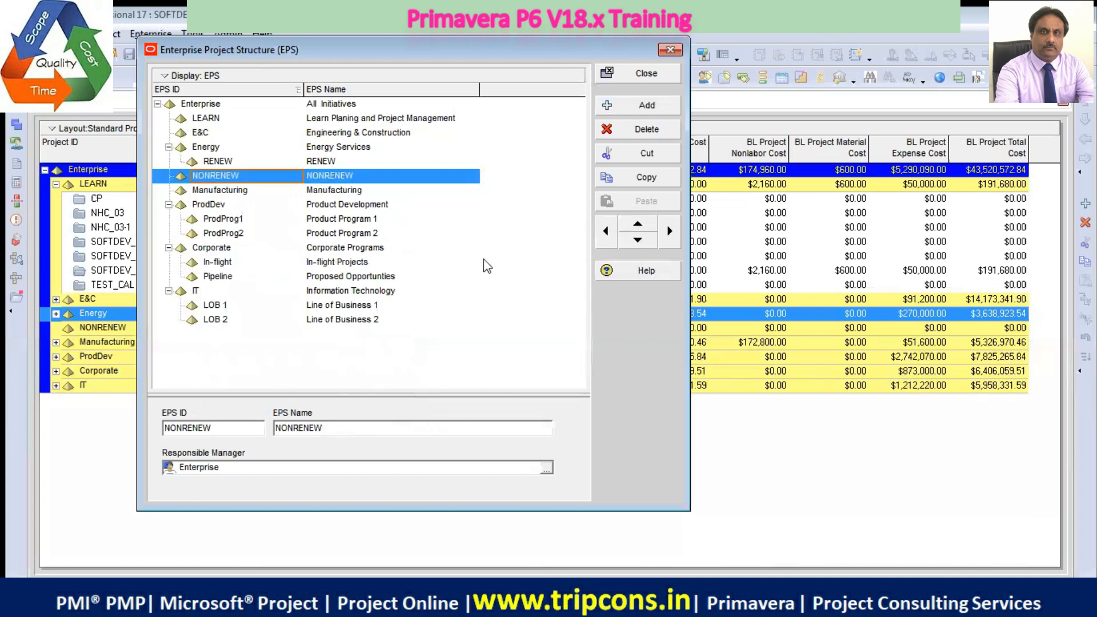
{"action": "left_click", "coordinate": [670, 231]}
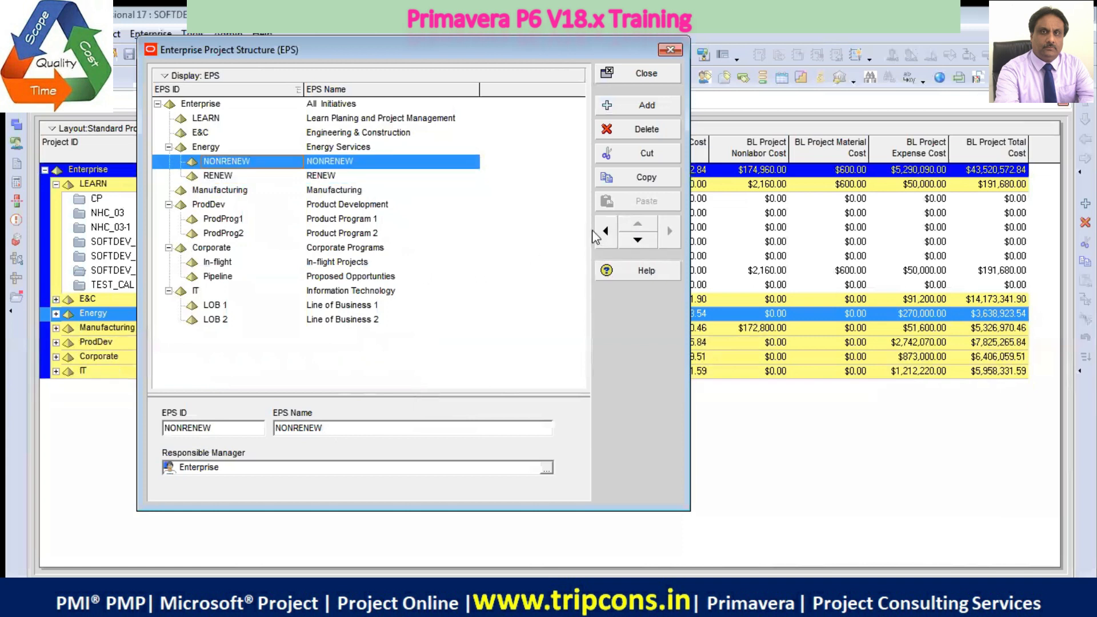
{"action": "left_click", "coordinate": [638, 240]}
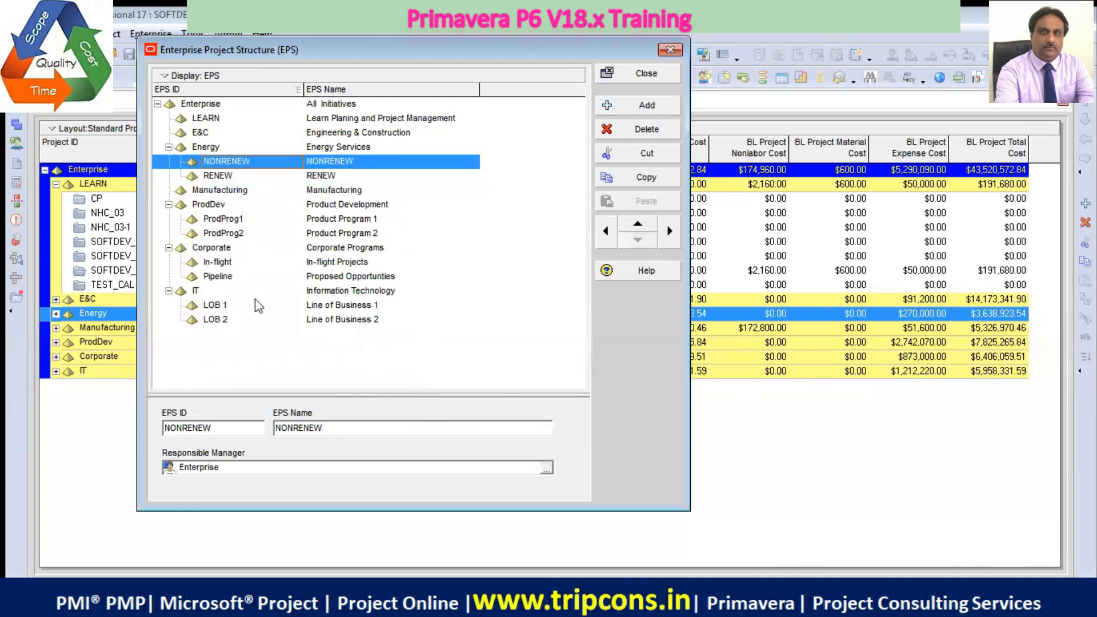
Add another EPS element after the Energy branch and set its EPS ID to NUCLEAR
{"action": "left_click", "coordinate": [210, 147]}
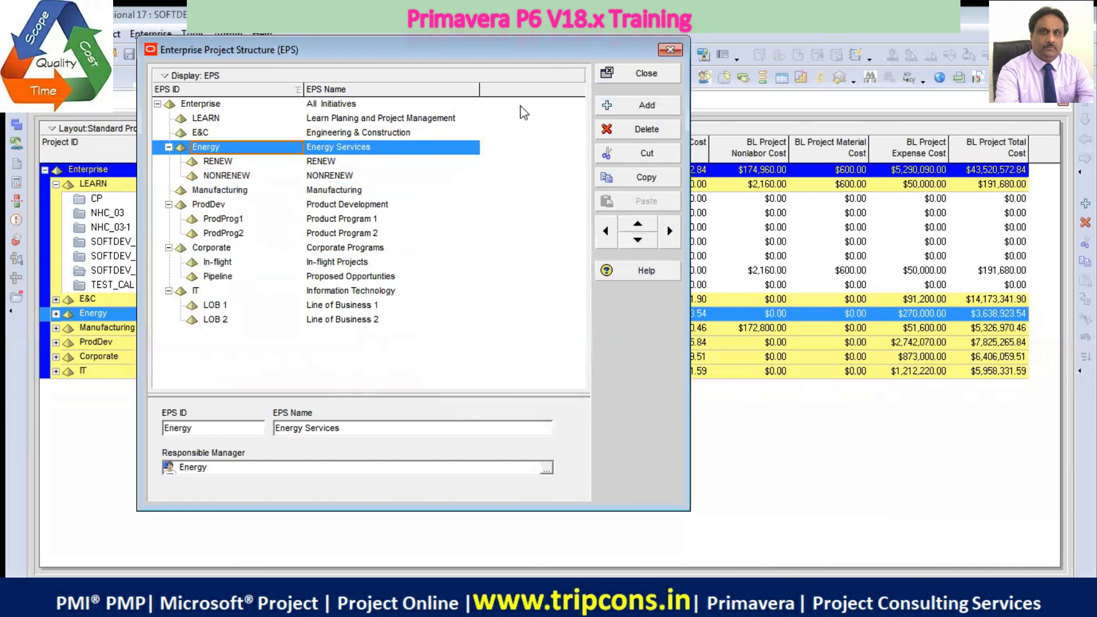
{"action": "left_click", "coordinate": [626, 108]}
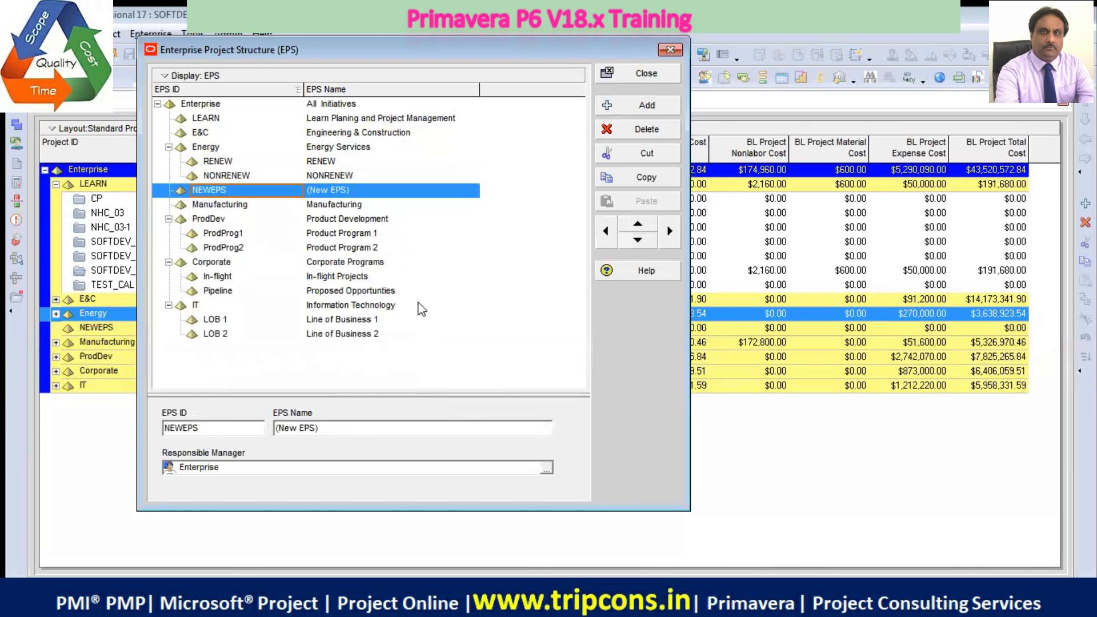
{"action": "double_click", "coordinate": [250, 427]}
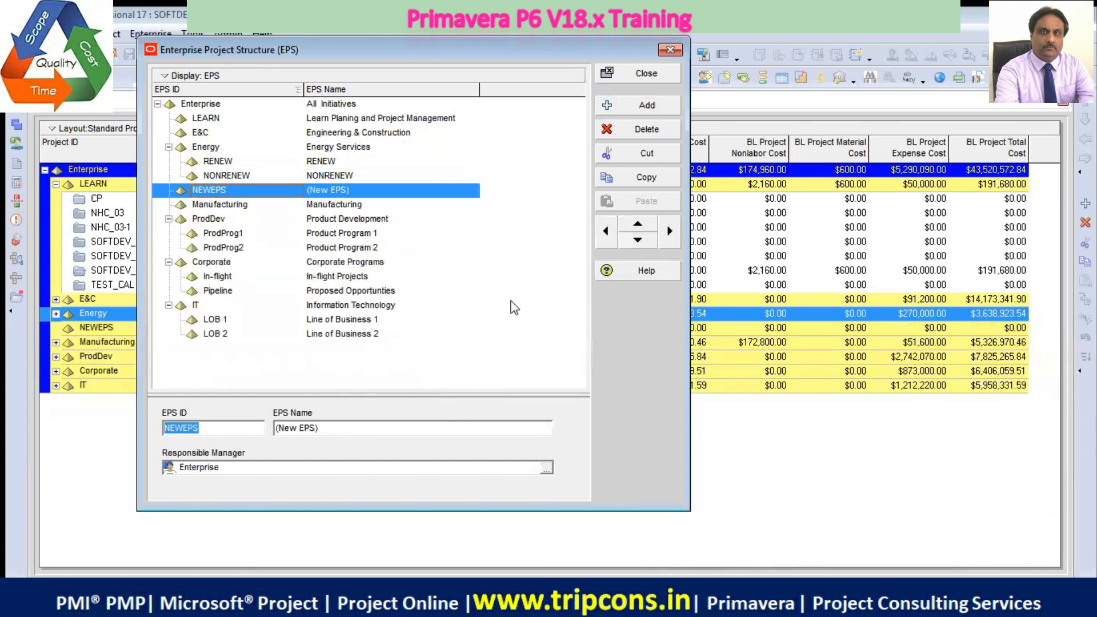
{"action": "type", "text": "NUCLEAR"}
Copy the ID into the EPS Name as NUCLEAR and indent the element to make it a child of Energy
{"action": "left_click_drag", "start_coordinate": [219, 428], "coordinate": [123, 423]}
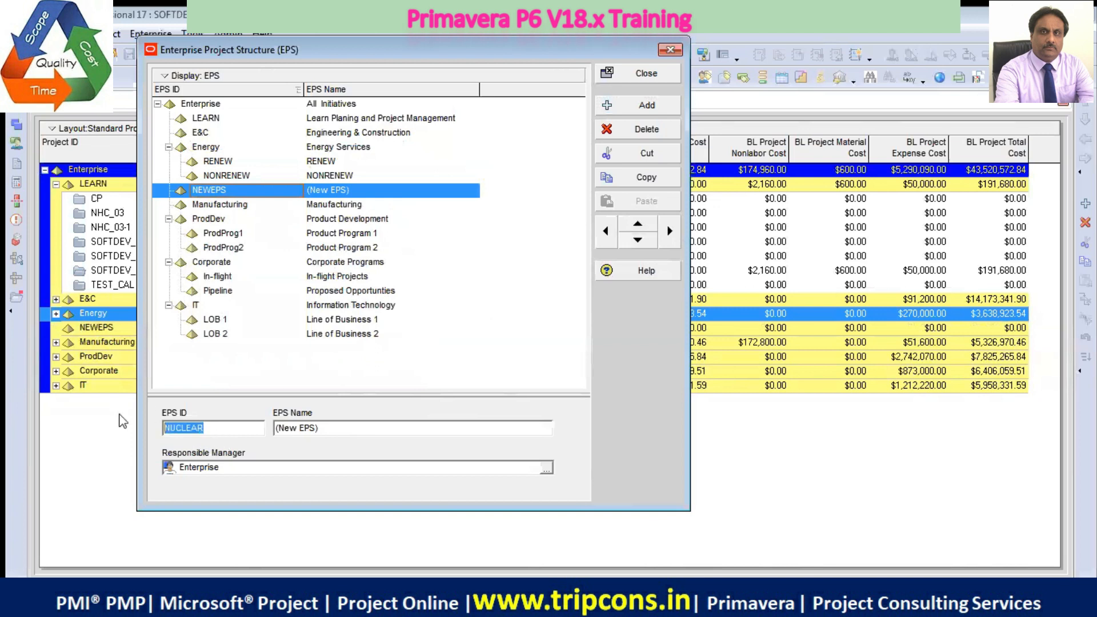
{"action": "right_click", "coordinate": [191, 427]}
{"action": "left_click", "coordinate": [229, 255]}
{"action": "key", "text": "Tab"}
{"action": "key", "text": "ctrl+v"}
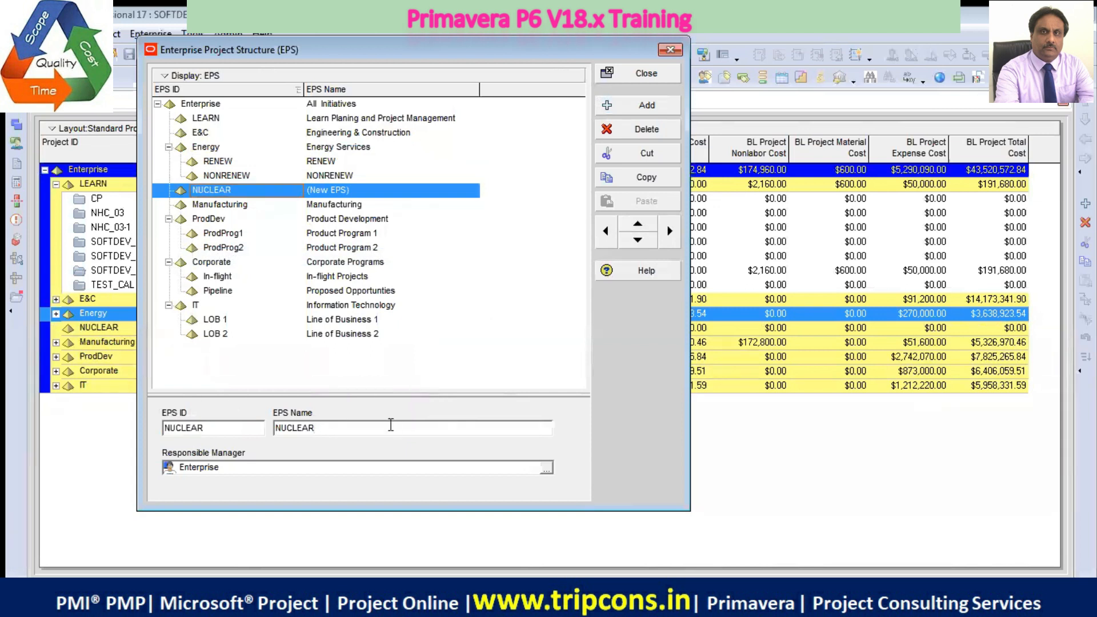
{"action": "left_click", "coordinate": [356, 204]}
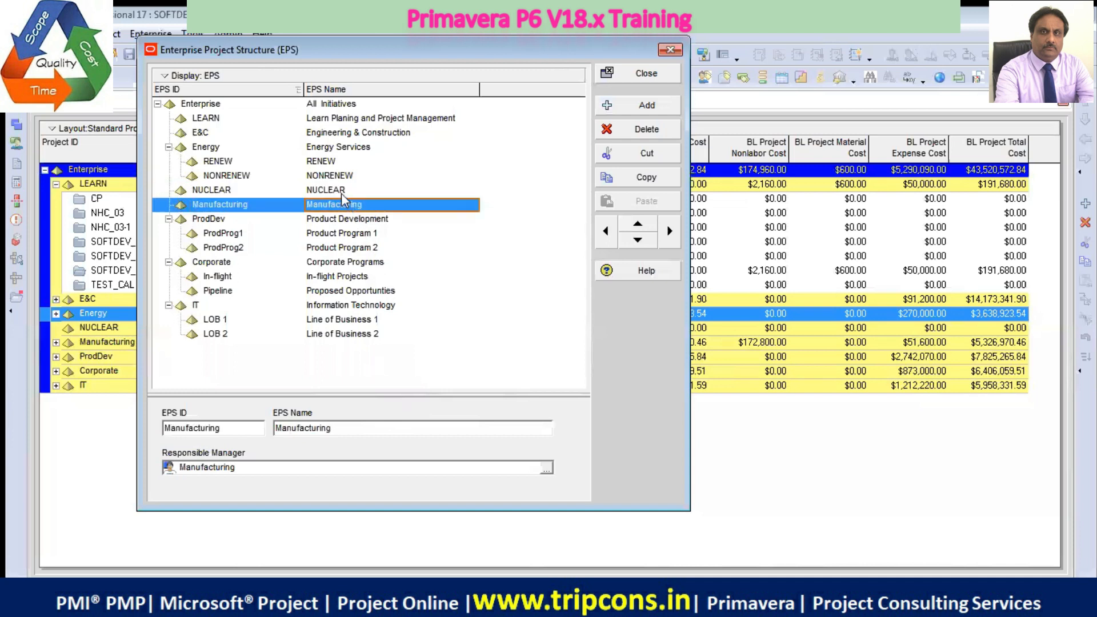
{"action": "left_click", "coordinate": [341, 189]}
{"action": "left_click", "coordinate": [670, 231]}
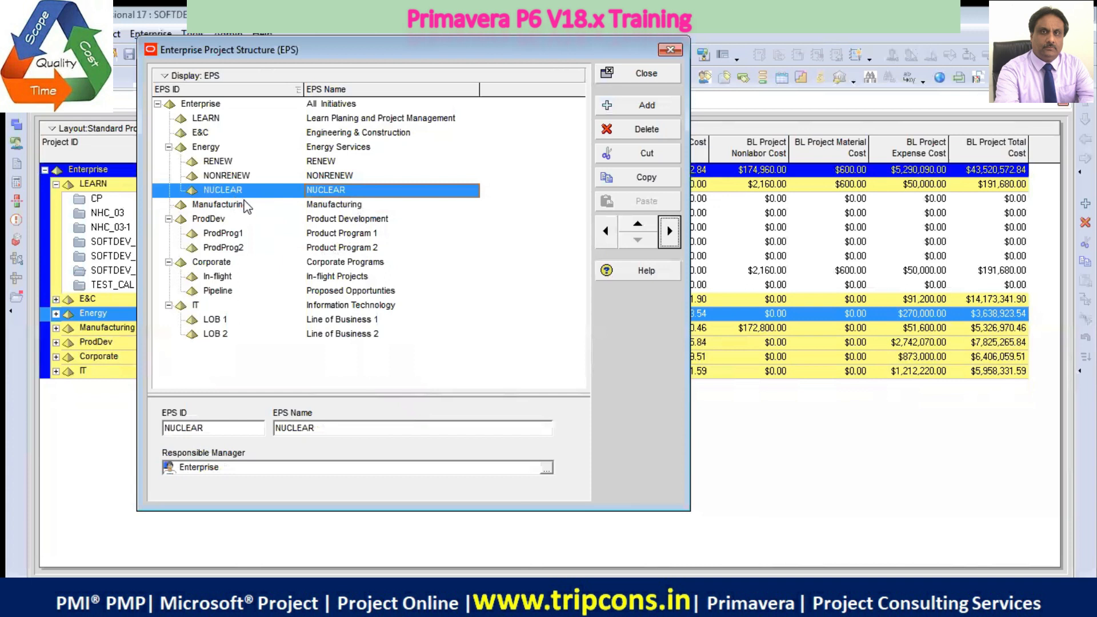
Add a new EPS element as a child of RENEW and set its EPS ID to SOLAR
{"action": "left_click", "coordinate": [232, 158]}
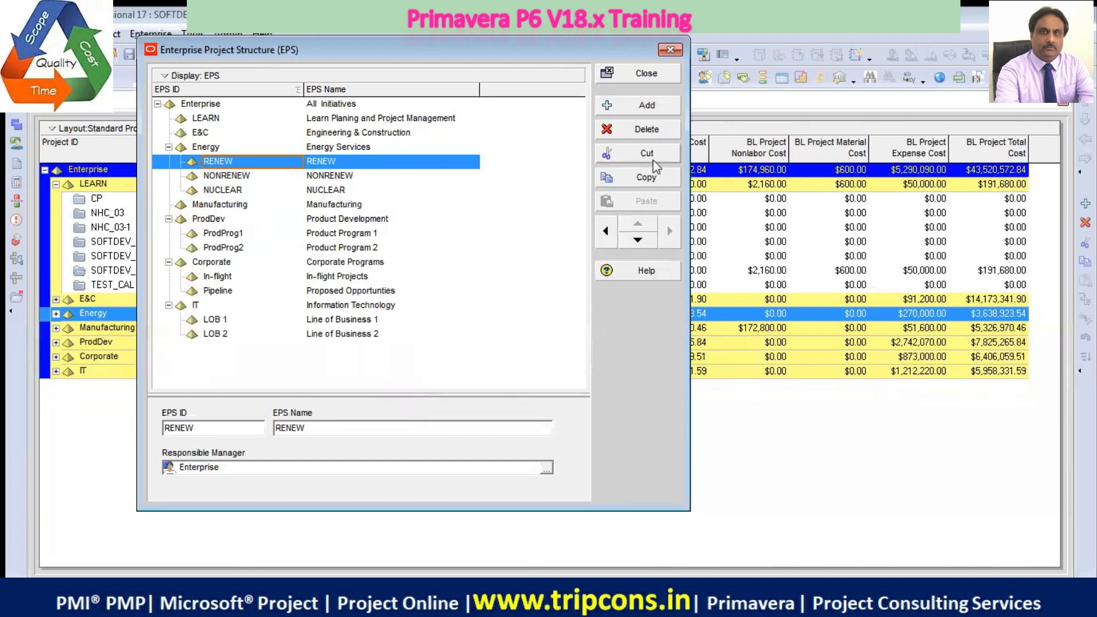
{"action": "left_click", "coordinate": [647, 105]}
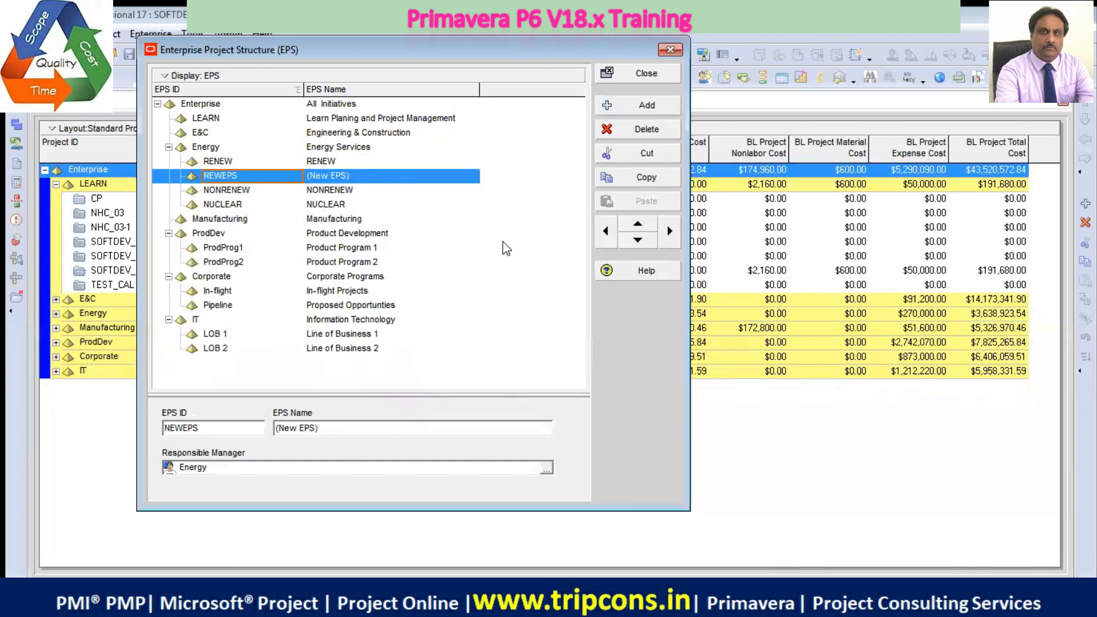
{"action": "left_click", "coordinate": [671, 234]}
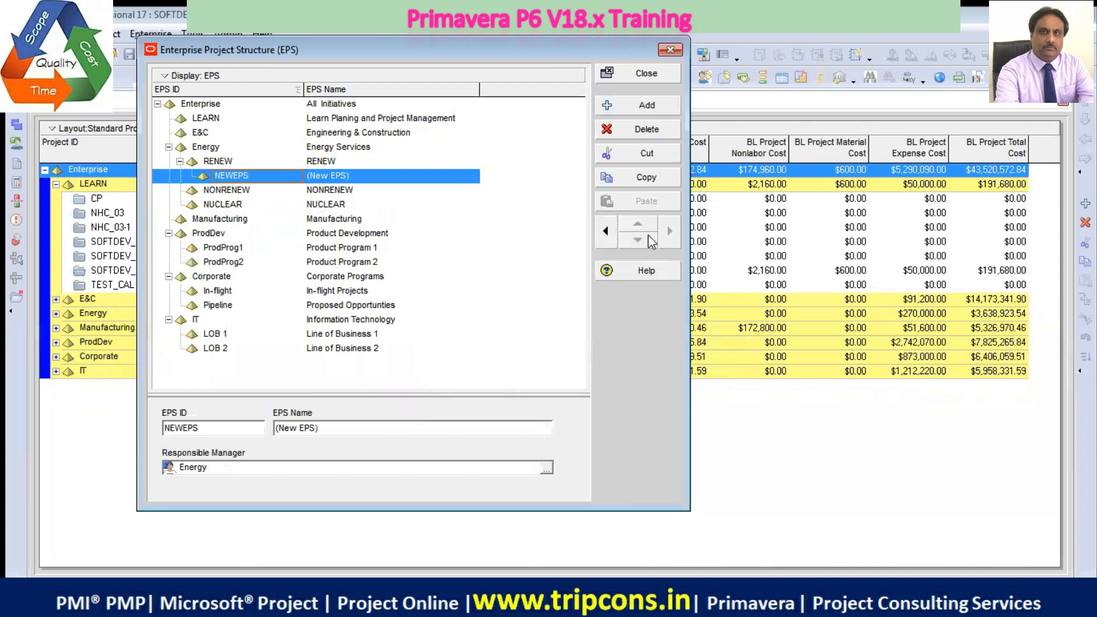
{"action": "double_click", "coordinate": [236, 429]}
{"action": "type", "text": "SOLAR"}
Copy the SOLAR element's ID into its EPS Name
{"action": "double_click", "coordinate": [192, 427]}
{"action": "right_click", "coordinate": [184, 424]}
{"action": "left_click", "coordinate": [248, 256]}
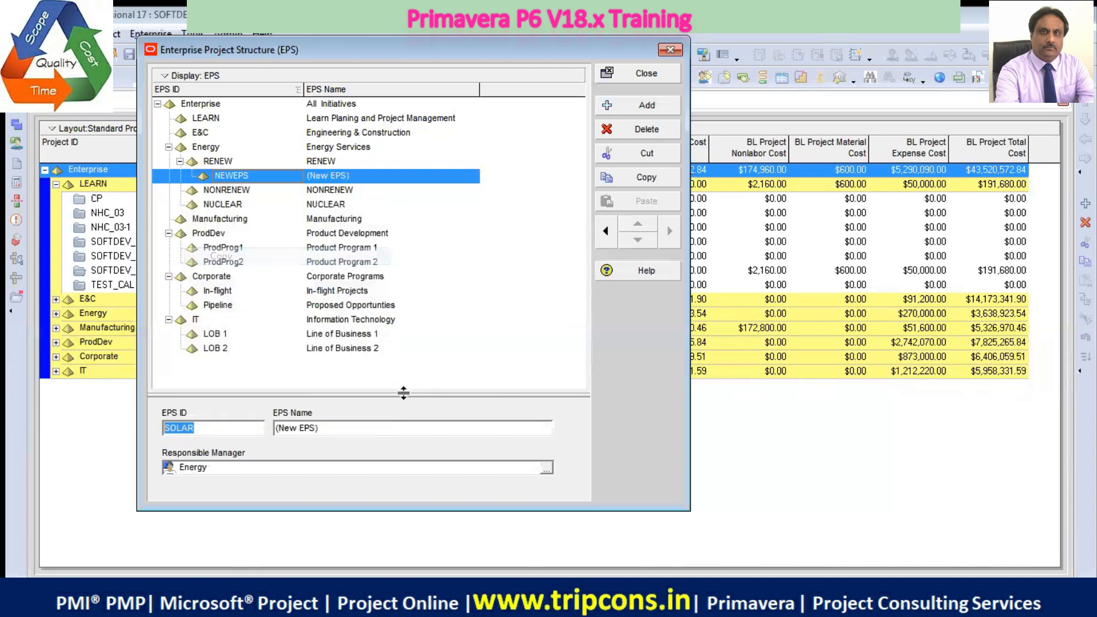
{"action": "left_click", "coordinate": [375, 429]}
{"action": "key", "text": "ctrl+v"}
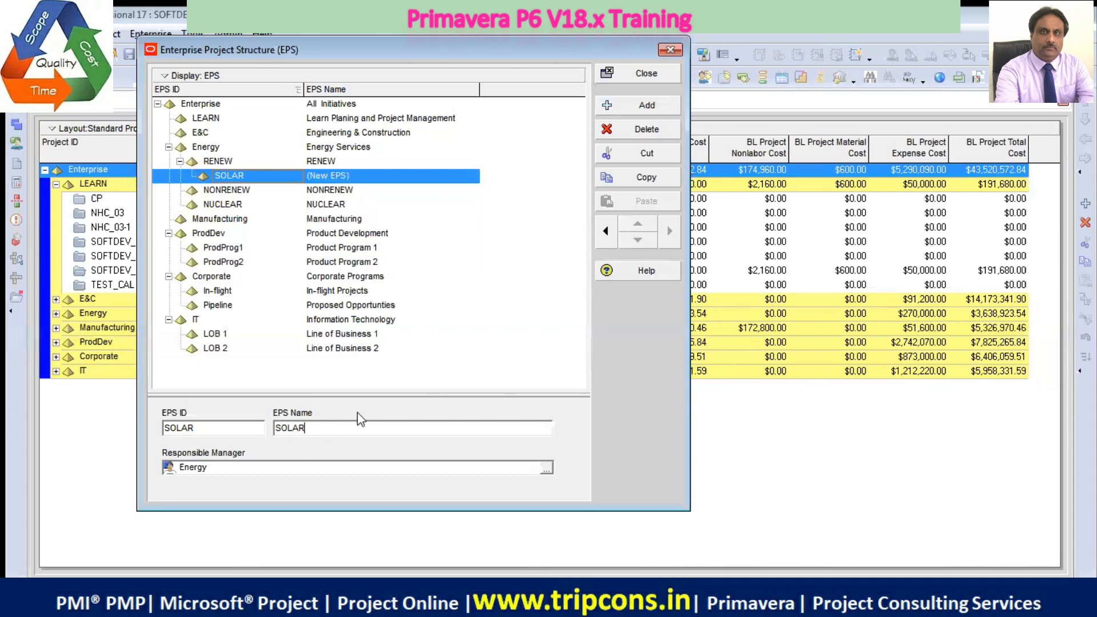
{"action": "left_click", "coordinate": [352, 192]}
{"action": "left_click", "coordinate": [335, 175]}
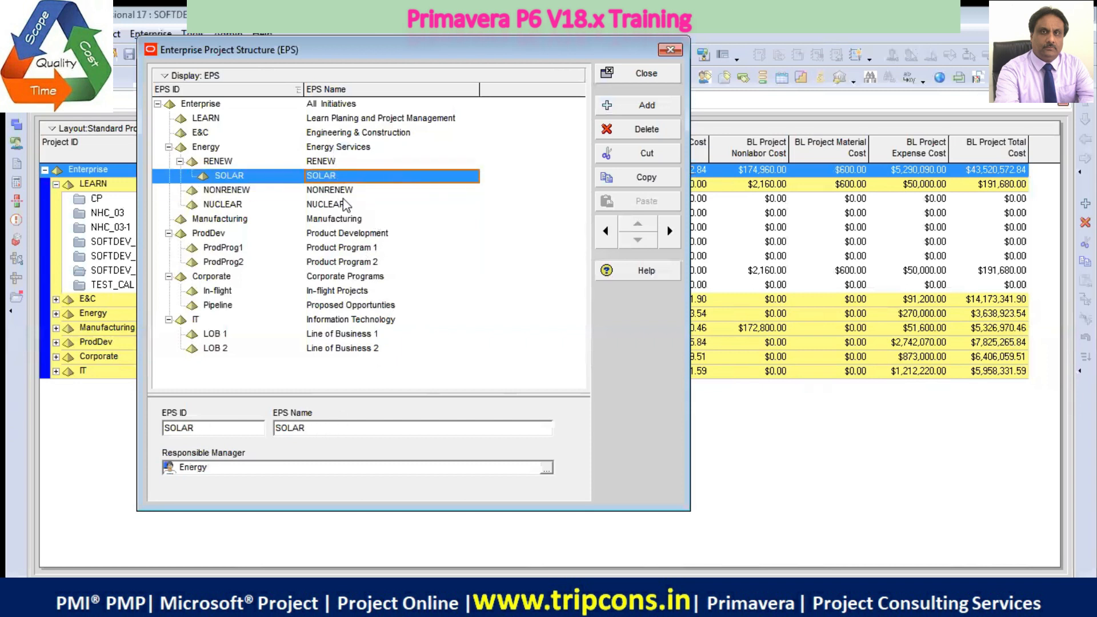
Add a new EPS element after the RENEW branch and set its EPS ID to WIND
{"action": "left_click", "coordinate": [318, 162]}
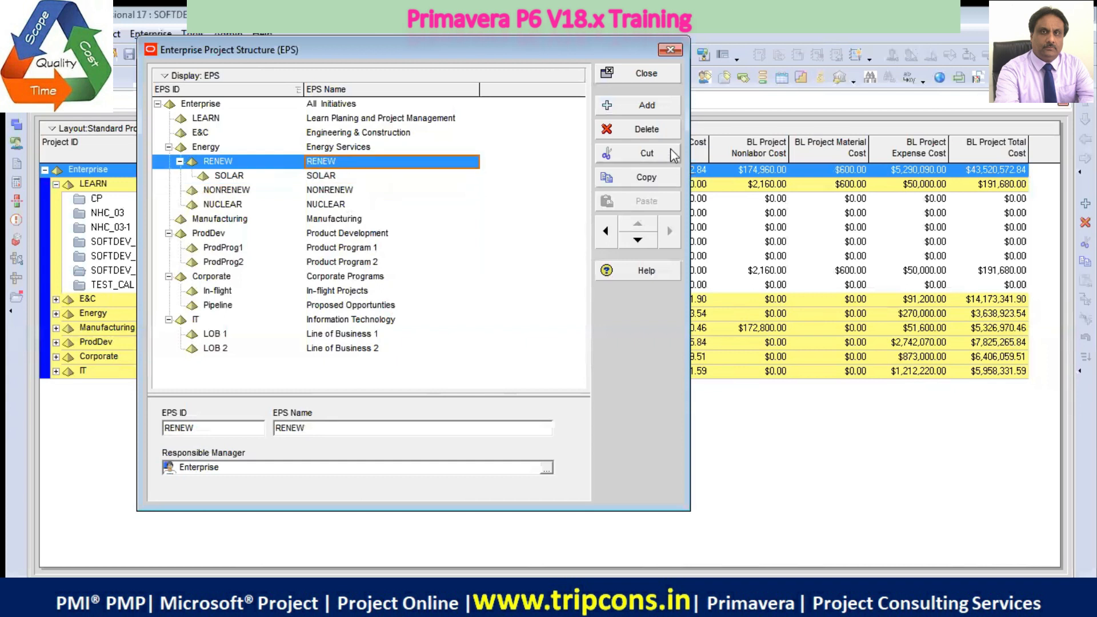
{"action": "left_click", "coordinate": [652, 115]}
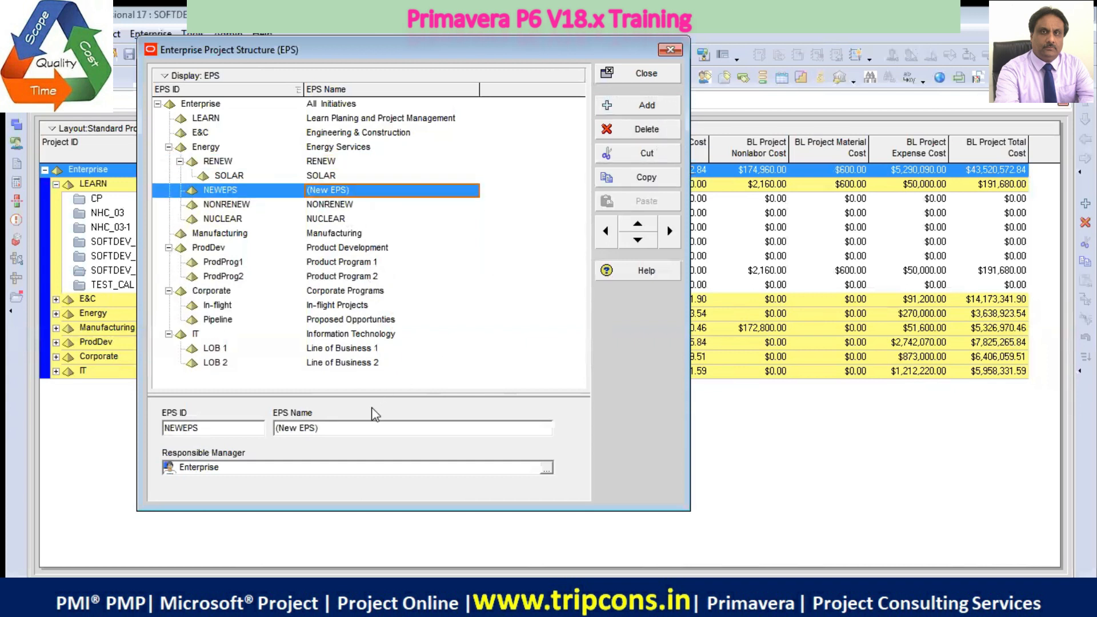
{"action": "double_click", "coordinate": [231, 430]}
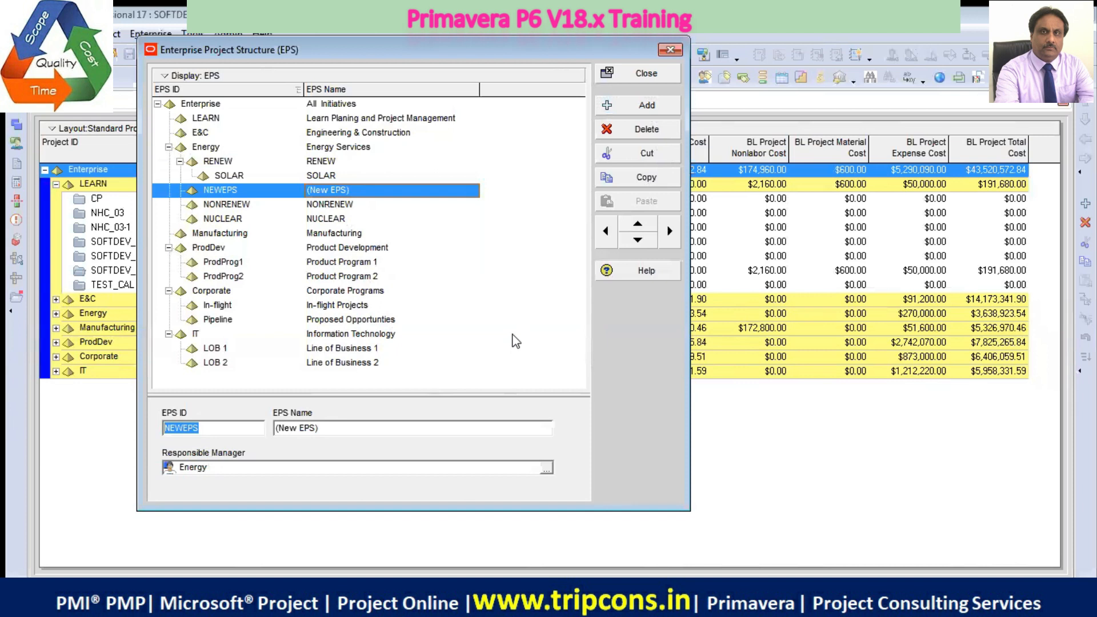
{"action": "type", "text": "WIND"}
Copy the ID into the EPS Name as WIND and indent the element to make it a child of RENEW
{"action": "double_click", "coordinate": [183, 427]}
{"action": "right_click", "coordinate": [183, 428]}
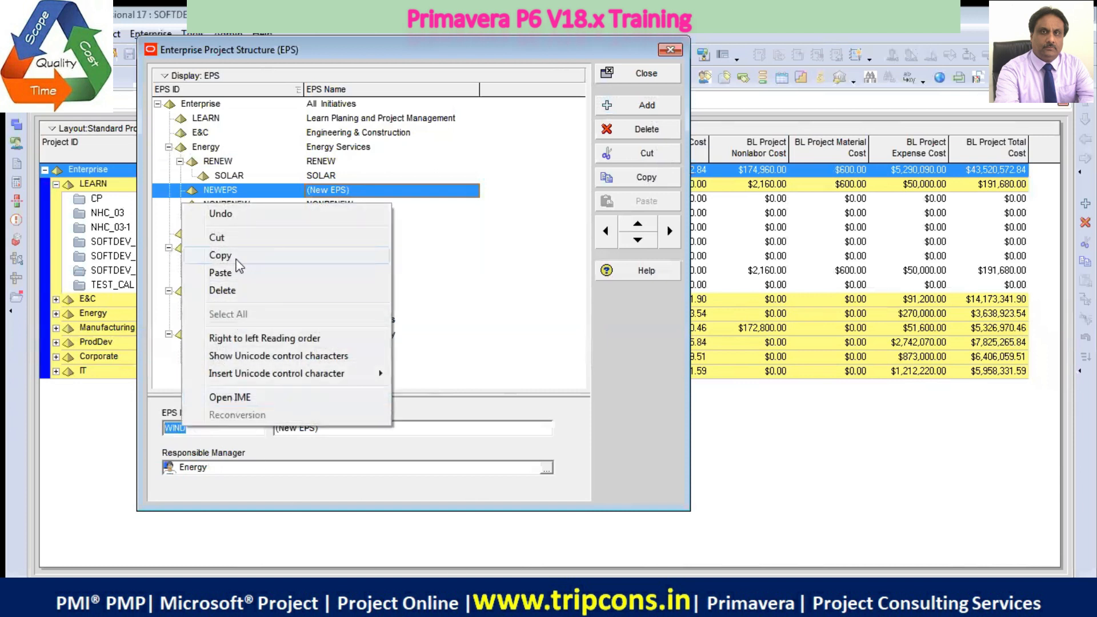
{"action": "left_click", "coordinate": [221, 254]}
{"action": "double_click", "coordinate": [367, 429]}
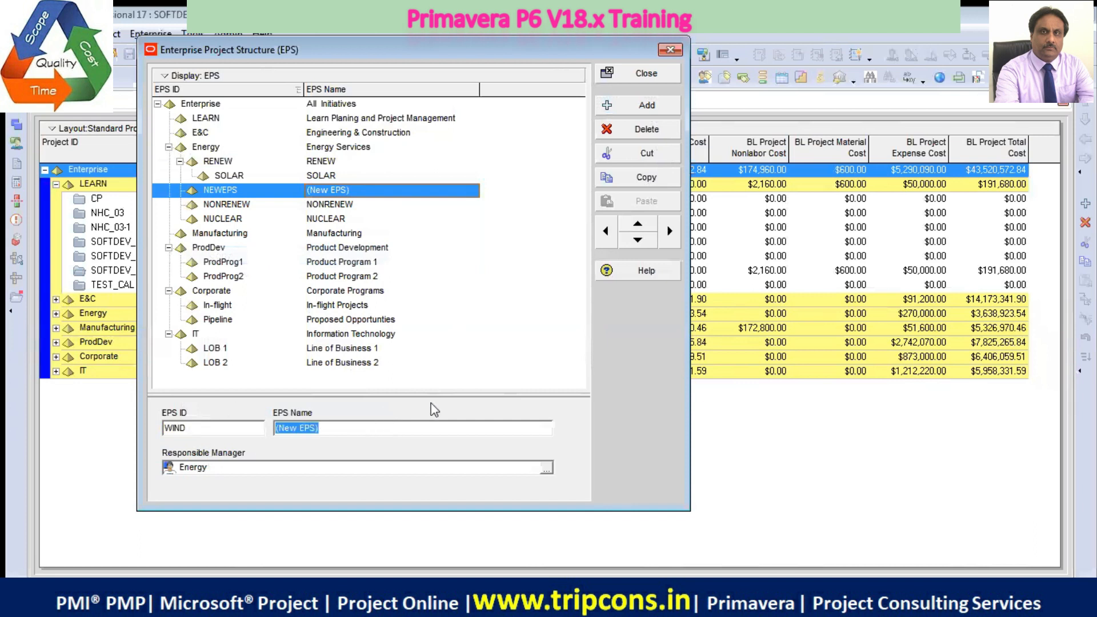
{"action": "key", "text": "ctrl+v"}
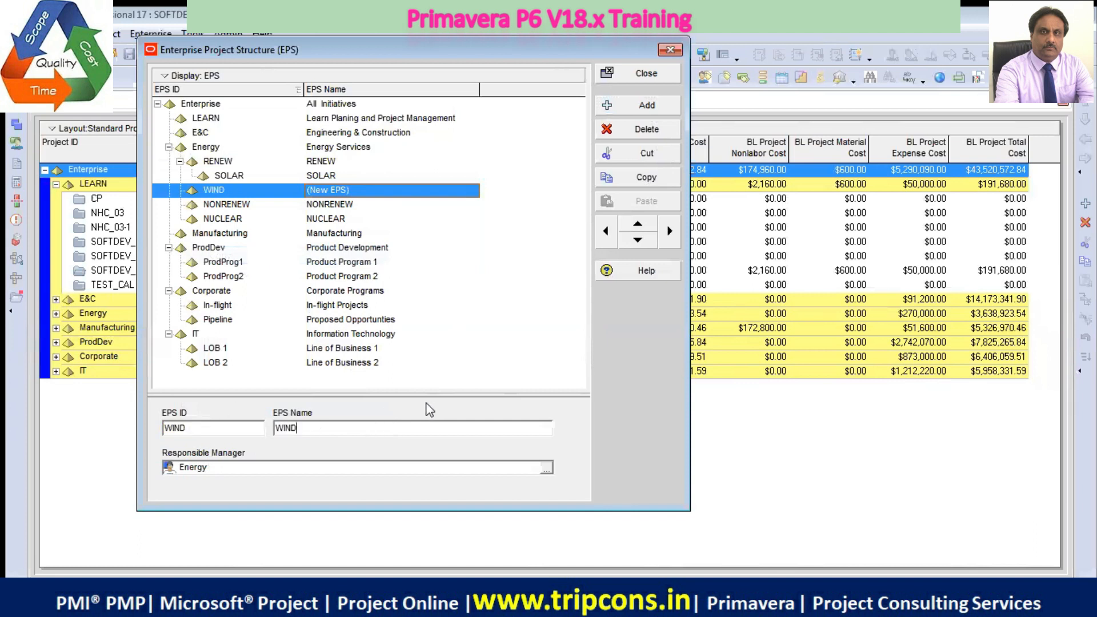
{"action": "left_click", "coordinate": [352, 206]}
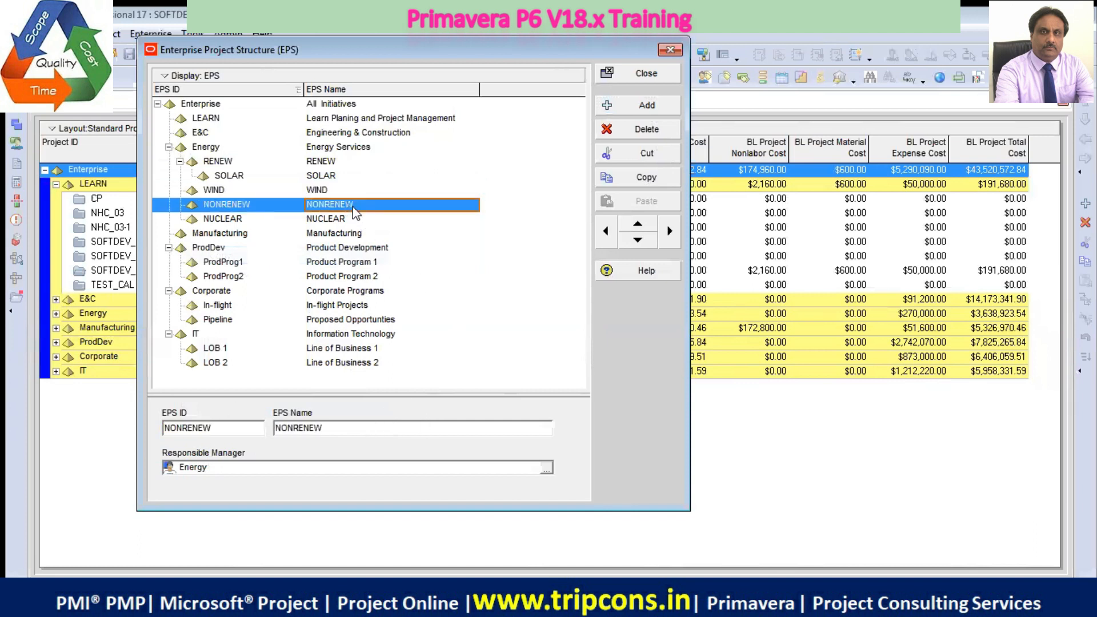
{"action": "left_click", "coordinate": [327, 190]}
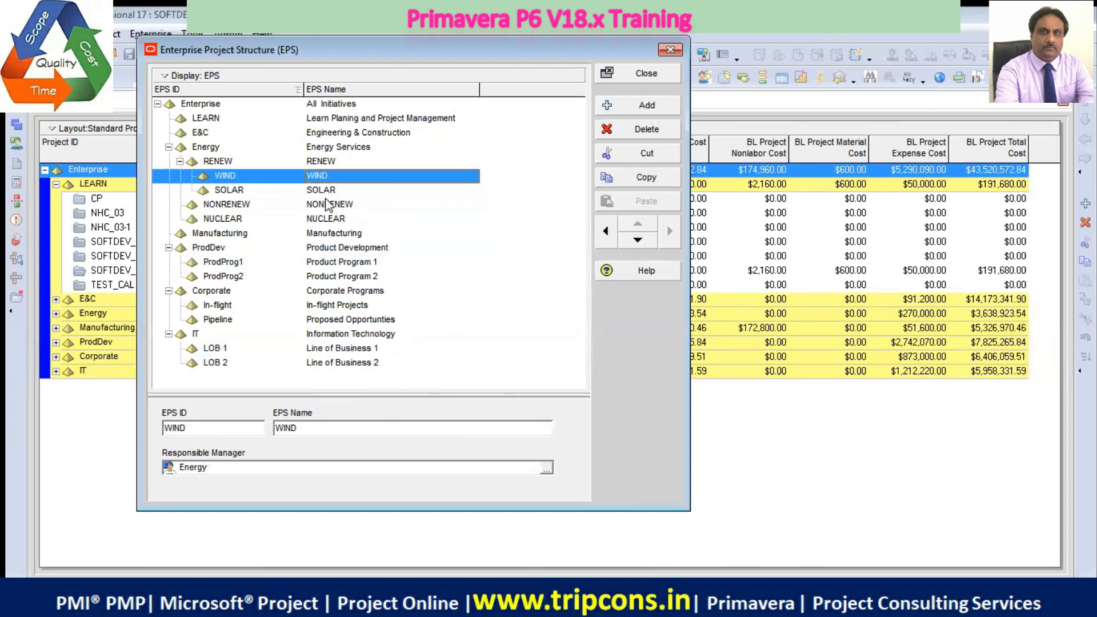
Add another EPS element after the RENEW branch and set its EPS ID to HYDRO
{"action": "left_click", "coordinate": [332, 160]}
{"action": "left_click", "coordinate": [647, 105]}
{"action": "left_click_drag", "start_coordinate": [225, 432], "coordinate": [128, 439]}
{"action": "type", "text": "HY"}
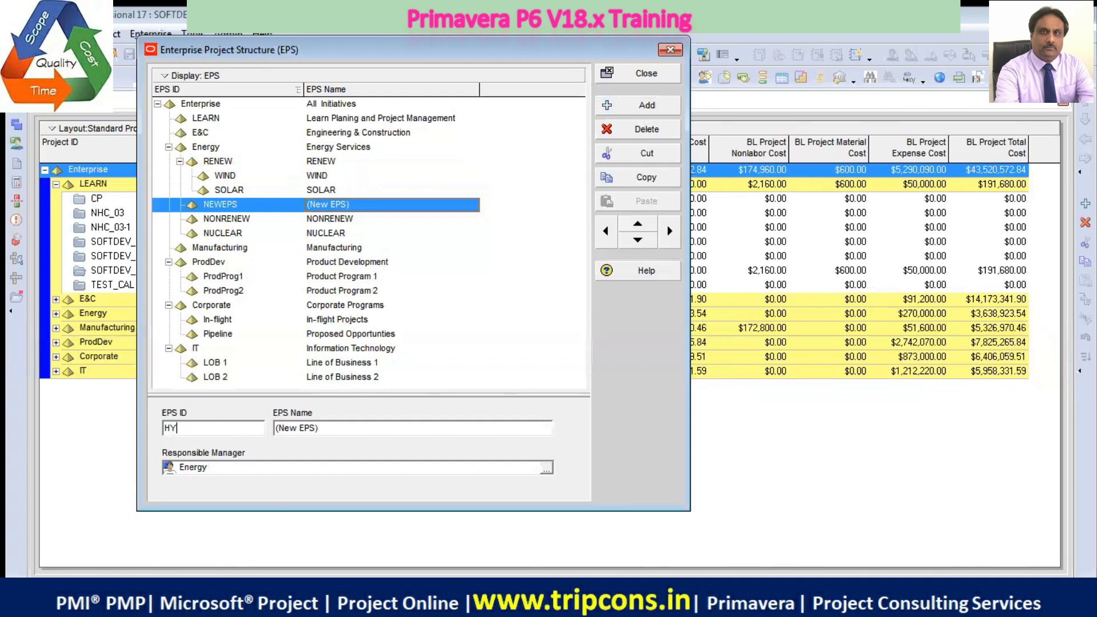
{"action": "type", "text": "DRO"}
Copy the ID into the EPS Name as HYDRO and nest the element under RENEW, positioned below SOLAR
{"action": "left_click_drag", "start_coordinate": [200, 428], "coordinate": [159, 428]}
{"action": "right_click", "coordinate": [177, 425]}
{"action": "left_click", "coordinate": [265, 255]}
{"action": "key", "text": "Tab"}
{"action": "key", "text": "ctrl+v"}
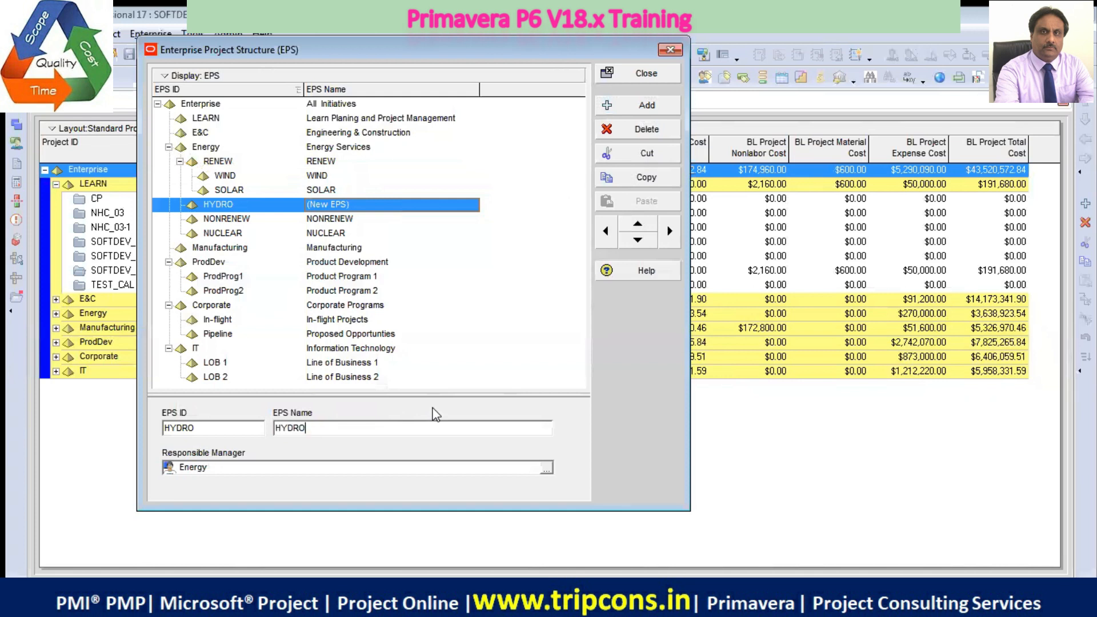
{"action": "left_click", "coordinate": [356, 218]}
{"action": "left_click", "coordinate": [358, 206]}
{"action": "left_click", "coordinate": [669, 231]}
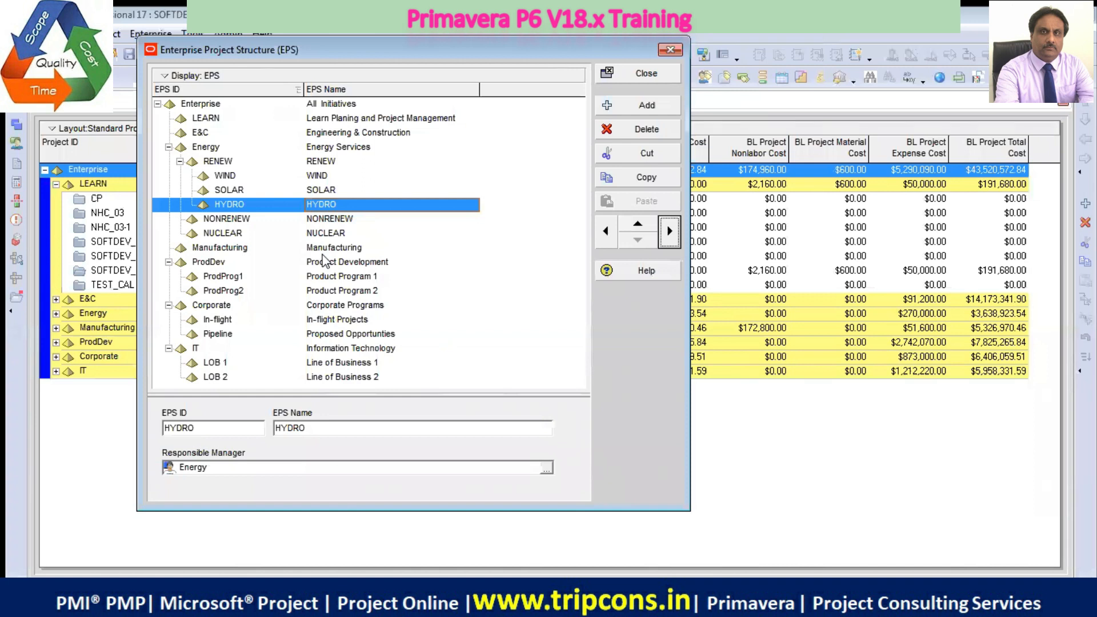
Add a new EPS element as a child of NONRENEW and set its EPS ID to THERMAL
{"action": "left_click", "coordinate": [228, 220]}
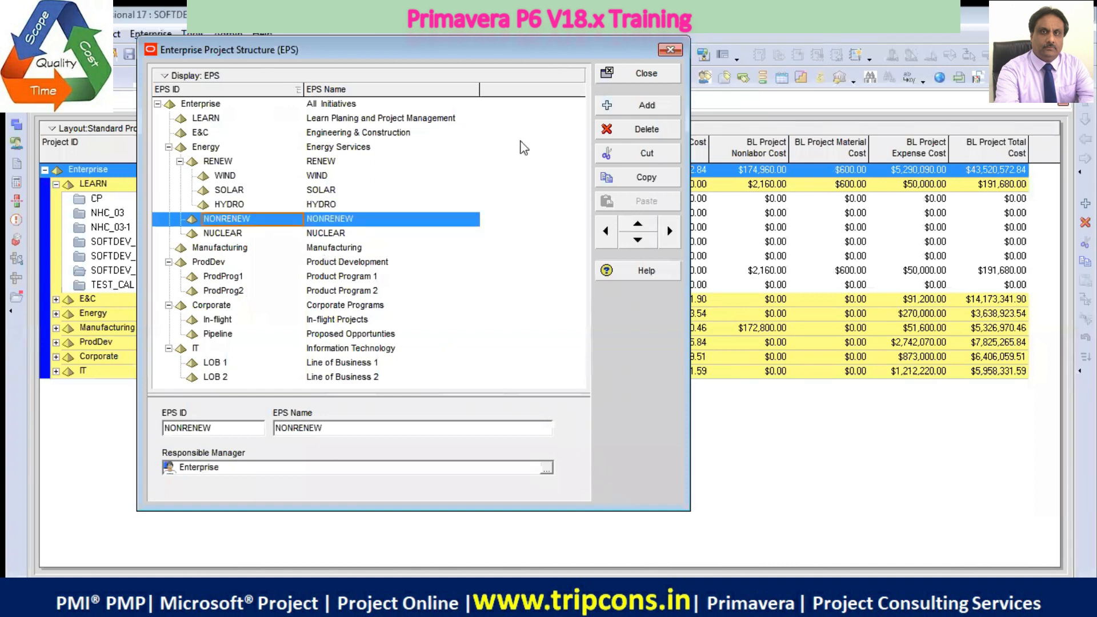
{"action": "left_click", "coordinate": [652, 112]}
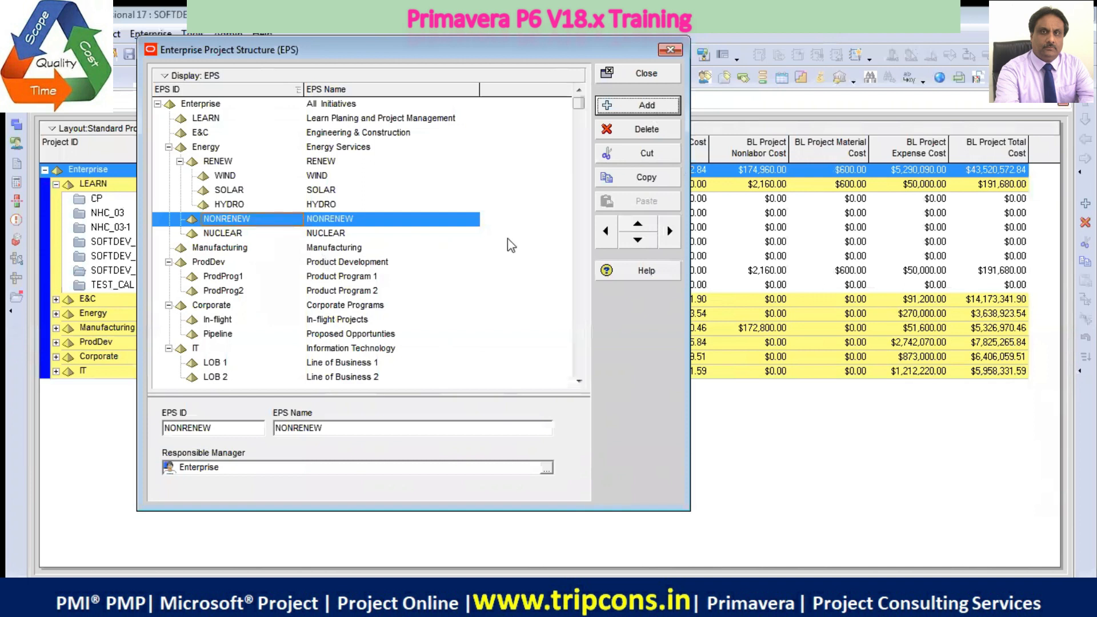
{"action": "left_click", "coordinate": [670, 231]}
{"action": "double_click", "coordinate": [229, 430]}
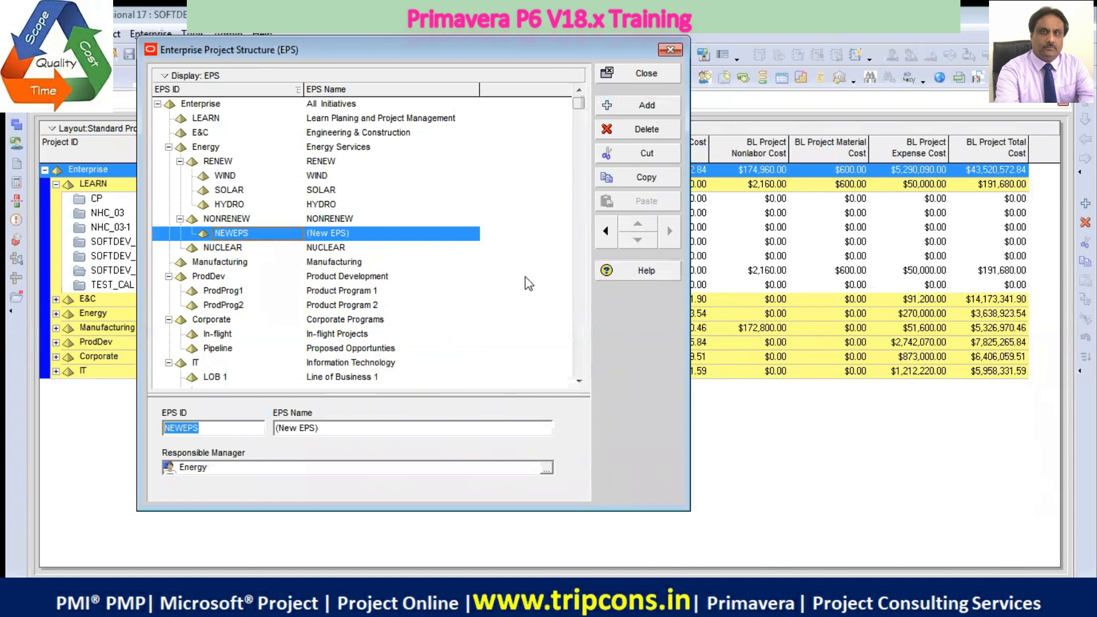
{"action": "type", "text": "GAS"}
{"action": "left_click_drag", "start_coordinate": [212, 430], "coordinate": [24, 420]}
{"action": "type", "text": "THERMAL"}
Copy the THERMAL element's ID into its EPS Name
{"action": "left_click_drag", "start_coordinate": [216, 427], "coordinate": [140, 423]}
{"action": "right_click", "coordinate": [183, 426]}
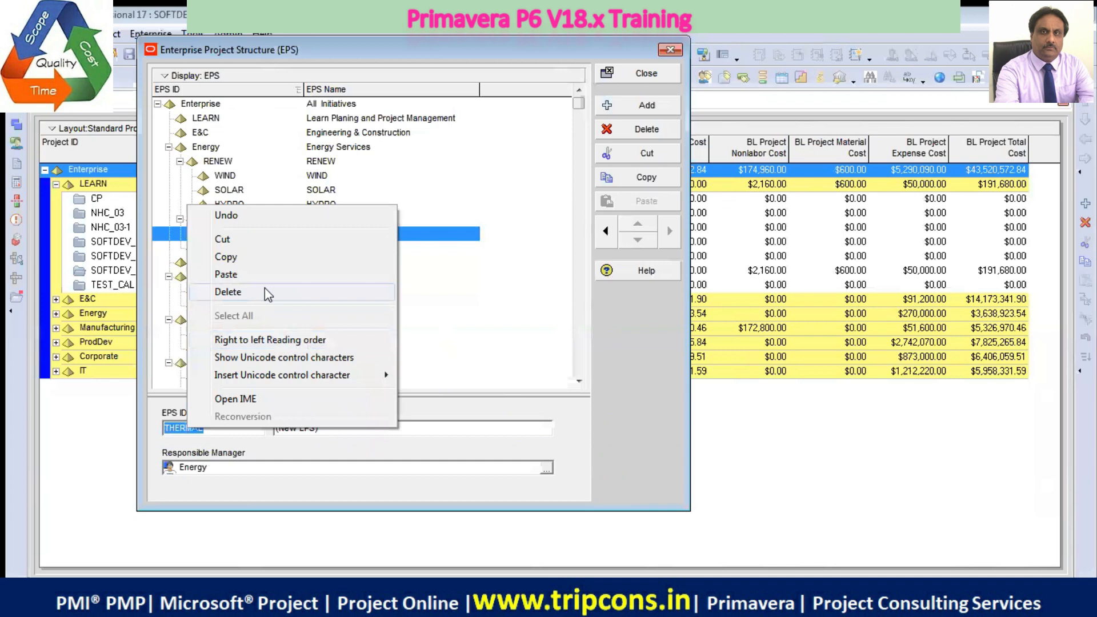
{"action": "left_click", "coordinate": [249, 259]}
{"action": "key", "text": "Tab"}
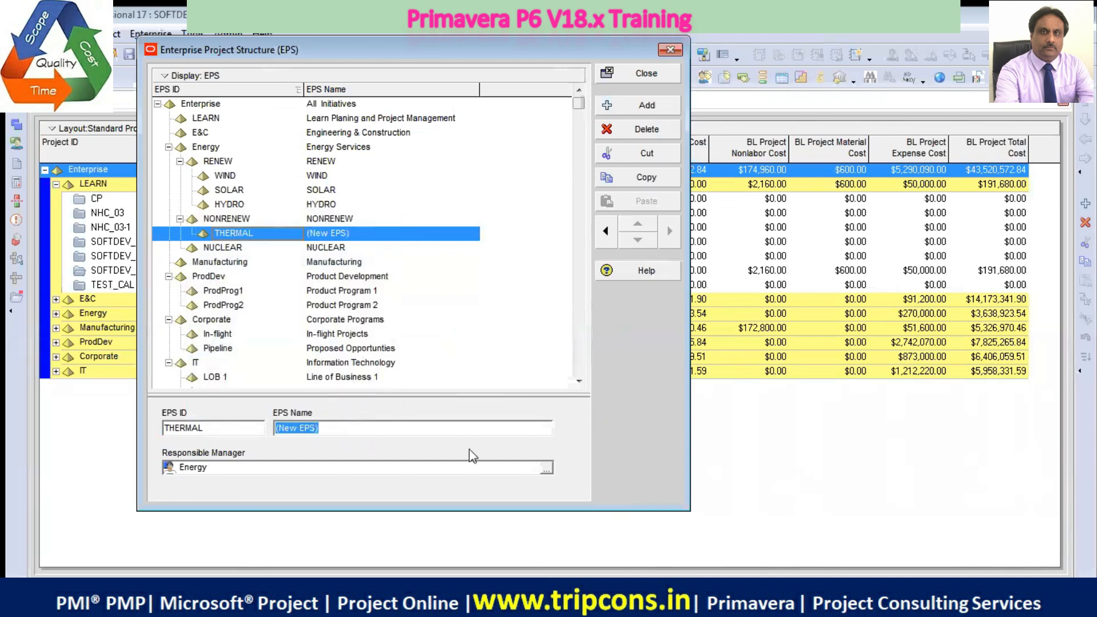
{"action": "key", "text": "ctrl+v"}
{"action": "left_click", "coordinate": [350, 264]}
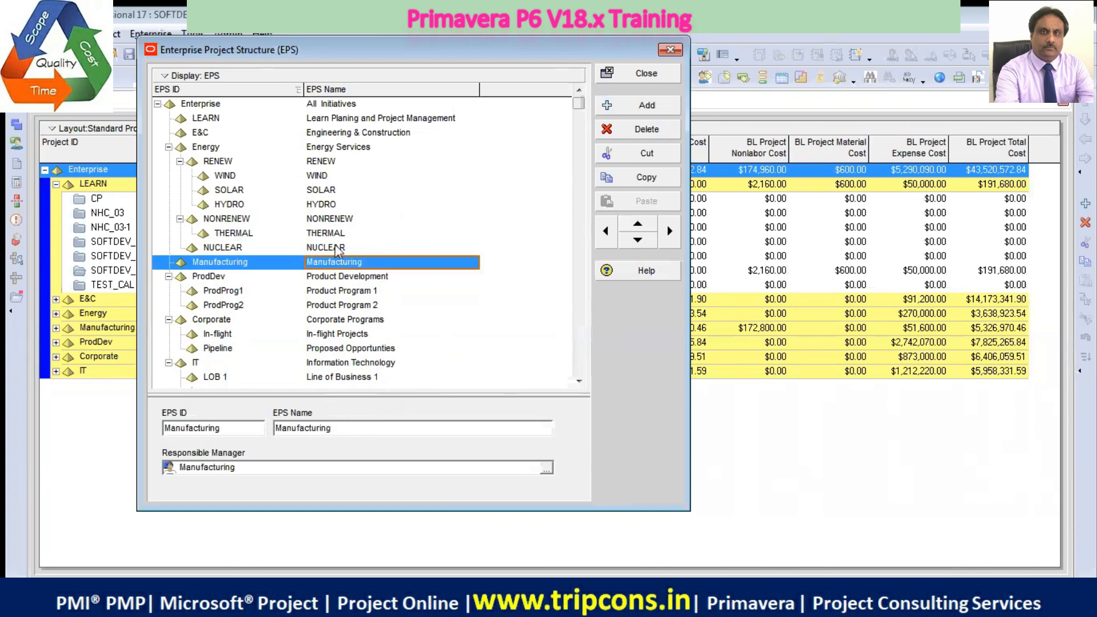
{"action": "left_click", "coordinate": [335, 219]}
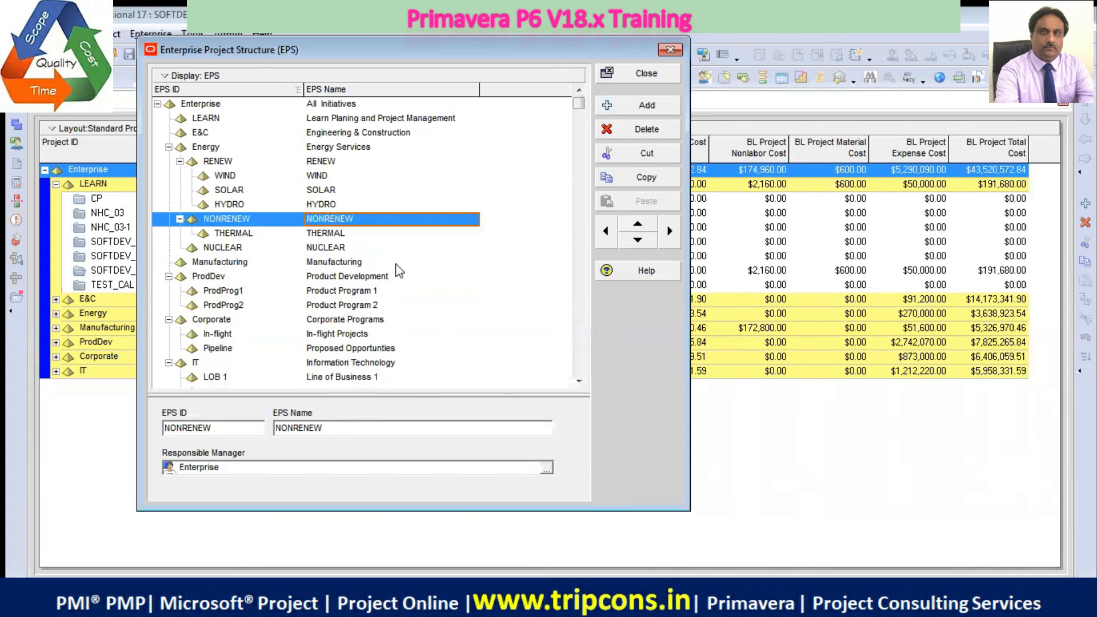
{"action": "left_click", "coordinate": [336, 237]}
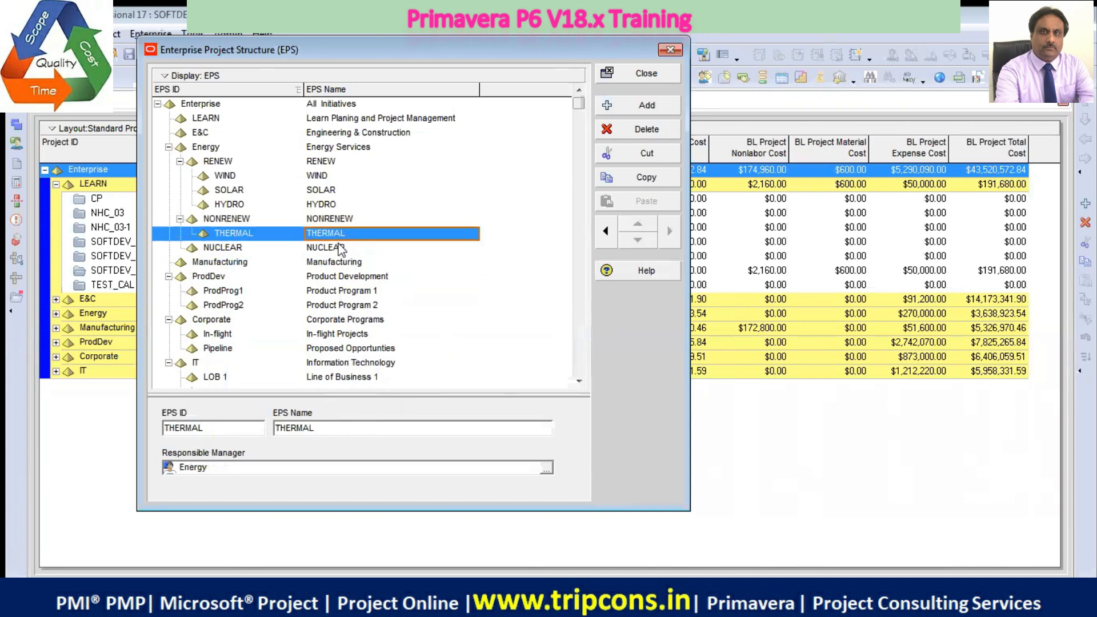
Add a new EPS element below THERMAL under NONRENEW and set its EPS ID to GAS
{"action": "left_click", "coordinate": [319, 222]}
{"action": "left_click", "coordinate": [649, 109]}
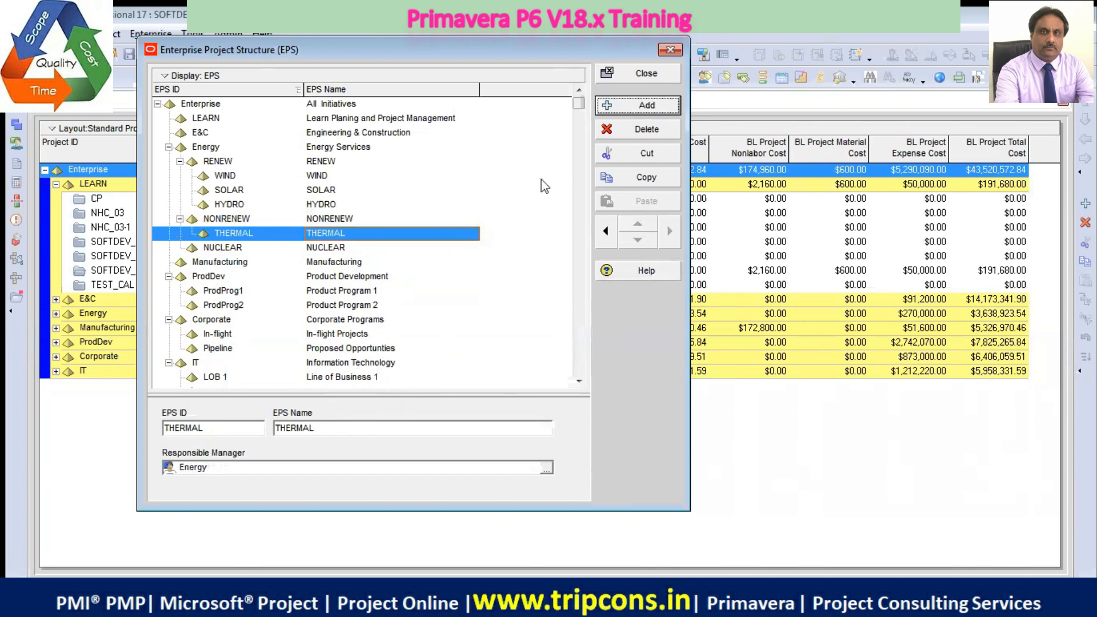
{"action": "left_click", "coordinate": [311, 433]}
{"action": "left_click_drag", "start_coordinate": [253, 434], "coordinate": [50, 404]}
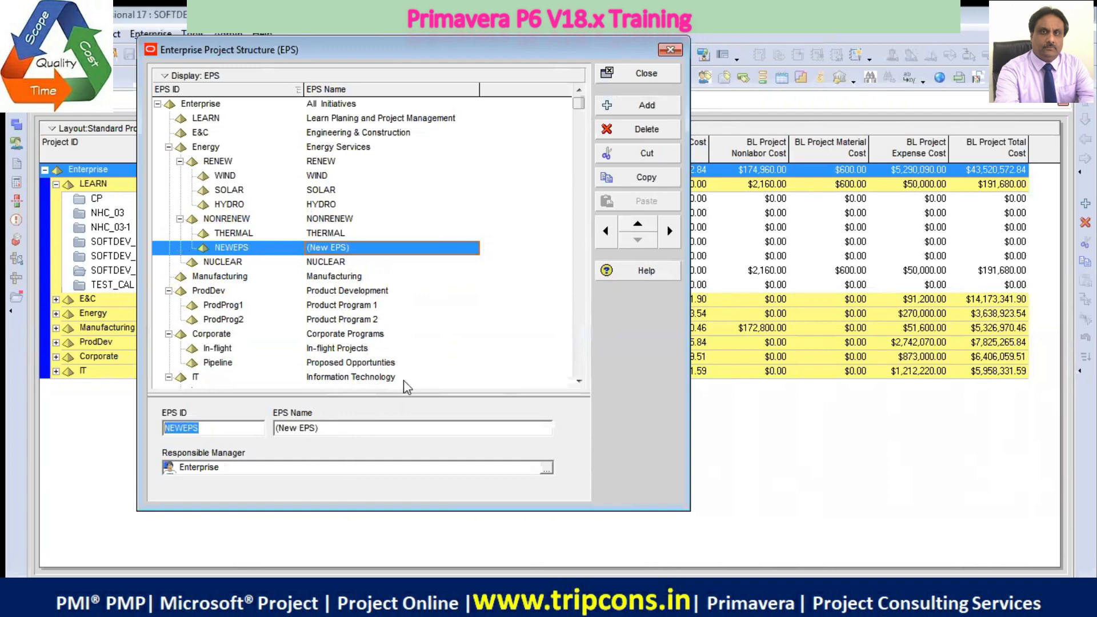
{"action": "type", "text": "GAS"}
{"action": "left_click_drag", "start_coordinate": [210, 428], "coordinate": [132, 428]}
{"action": "right_click", "coordinate": [174, 430]}
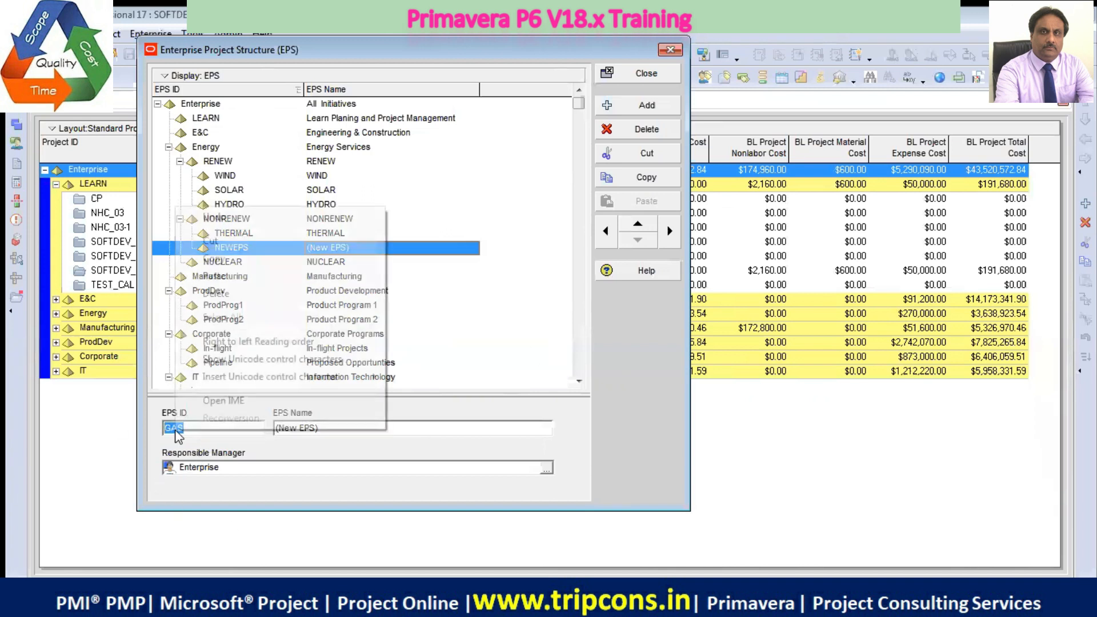
{"action": "left_click", "coordinate": [246, 261]}
{"action": "left_click", "coordinate": [396, 429]}
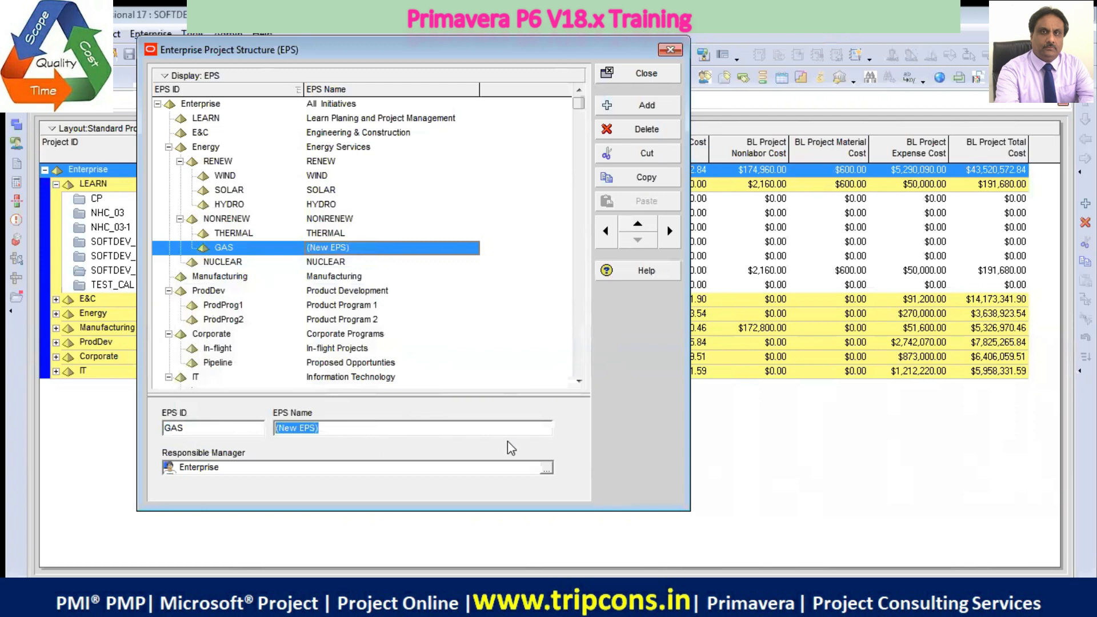
{"action": "left_click", "coordinate": [350, 426]}
{"action": "double_click", "coordinate": [363, 426]}
Extend the GAS element's EPS ID to GAS & OIL
{"action": "left_click", "coordinate": [225, 429]}
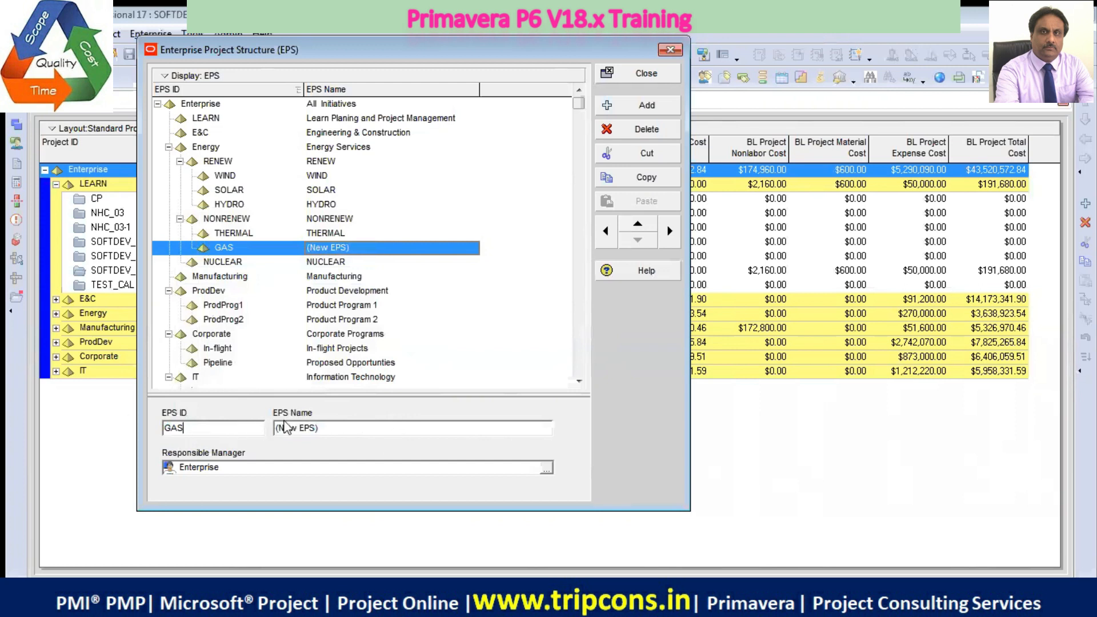
{"action": "type", "text": "& oil"}
{"action": "key", "text": "BackSpace"}
{"action": "key", "text": "BackSpace"}
{"action": "key", "text": "BackSpace"}
{"action": "type", "text": "OIL"}
{"action": "key", "text": "BackSpace"}
{"action": "type", "text": "L"}
Copy the ID into the EPS Name as GAS & OIL and close the Enterprise Project Structure dialog
{"action": "key", "text": "shift+Home"}
{"action": "left_click", "coordinate": [286, 429]}
{"action": "key", "text": "ctrl+v"}
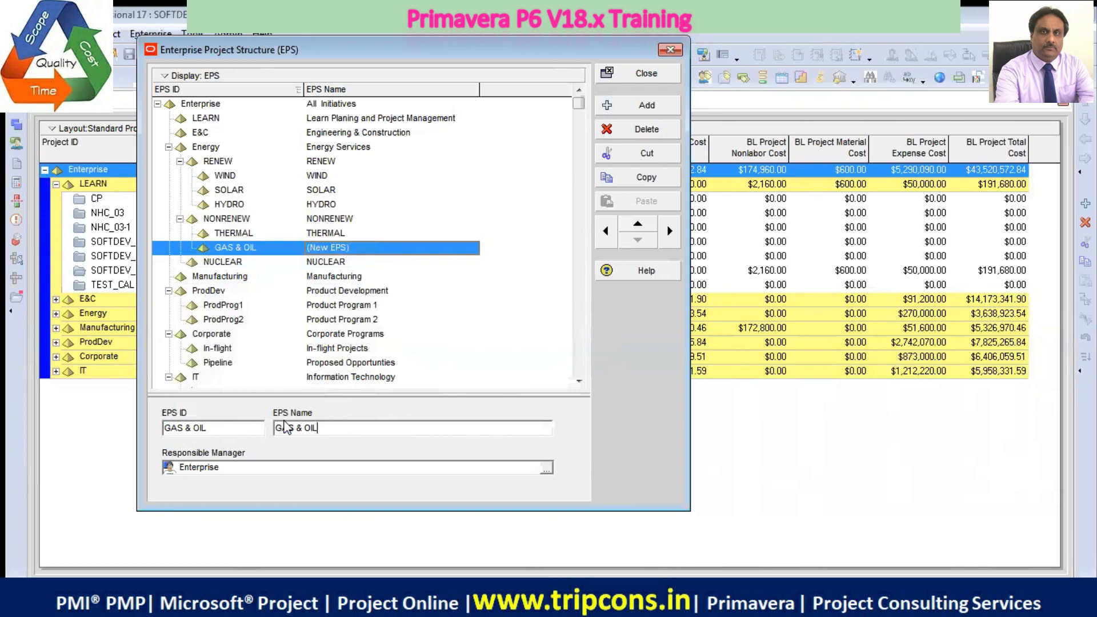
{"action": "left_click", "coordinate": [356, 277]}
{"action": "left_click", "coordinate": [342, 249]}
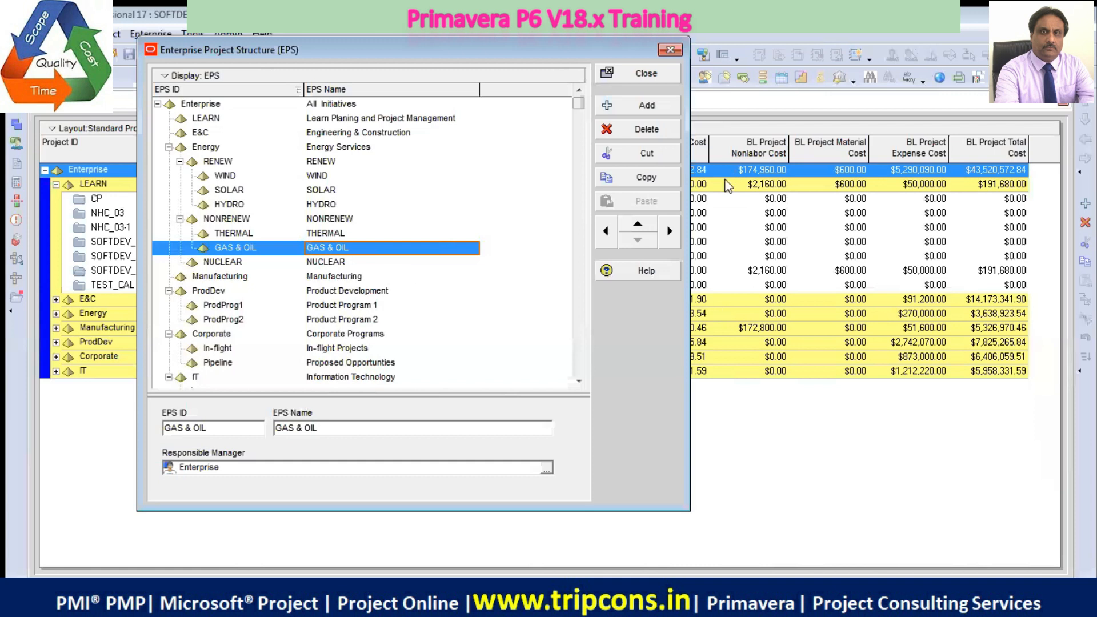
{"action": "left_click", "coordinate": [657, 85]}
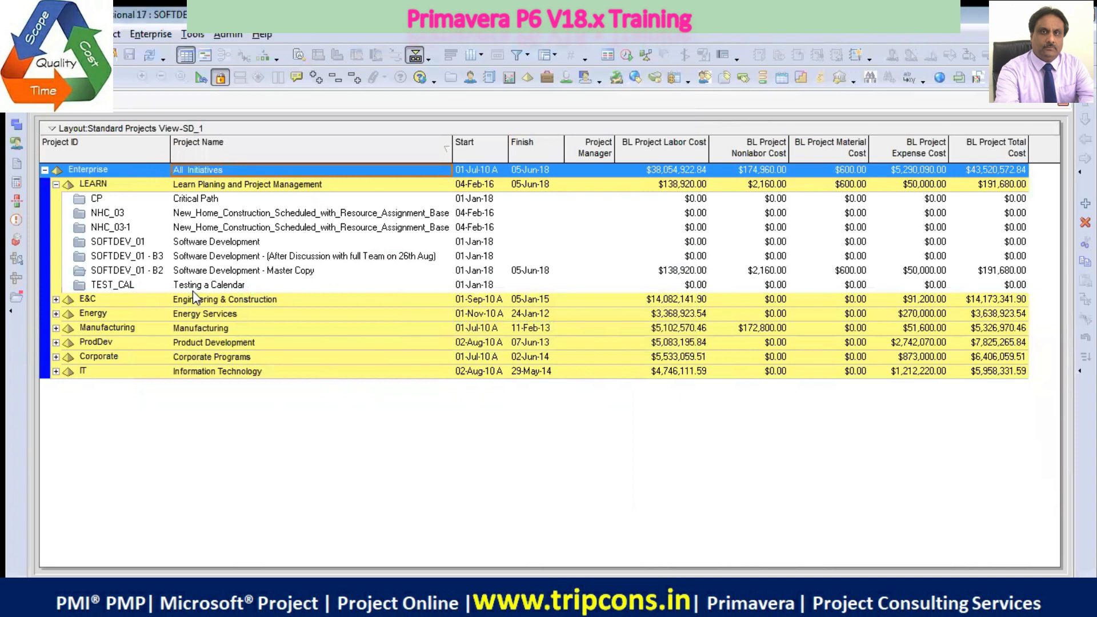
Expand the Energy branch and move the project Baytown, TX - Offline Maintenance Work into the WIND element
{"action": "left_click", "coordinate": [56, 314]}
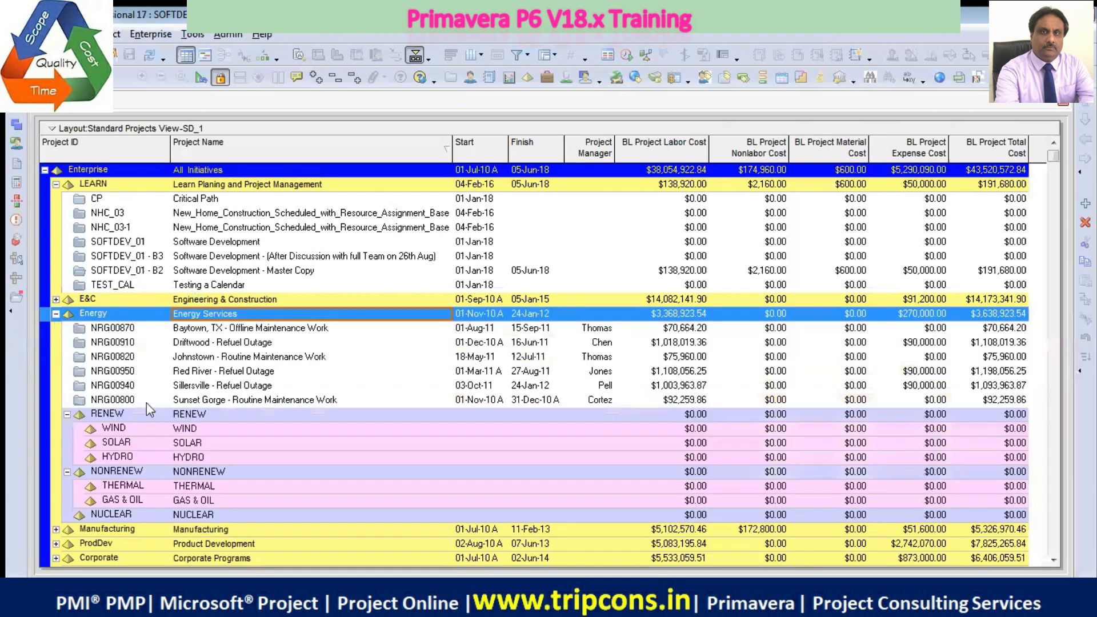
{"action": "left_click", "coordinate": [163, 429]}
{"action": "scroll", "coordinate": [232, 450], "scroll_direction": "down", "scroll_amount": 1}
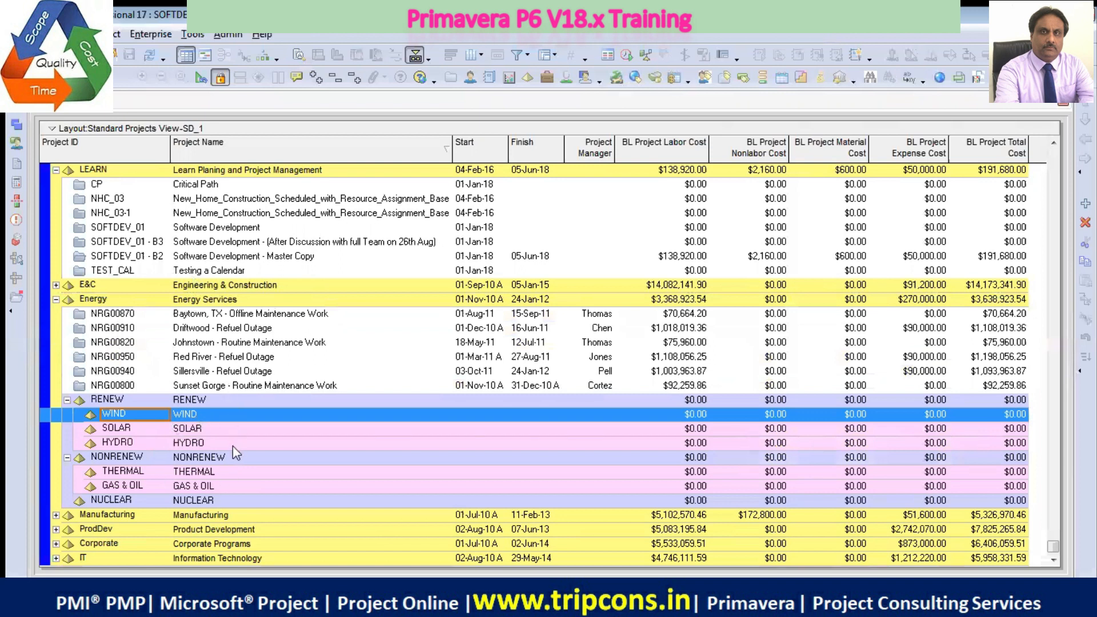
{"action": "left_click", "coordinate": [264, 314]}
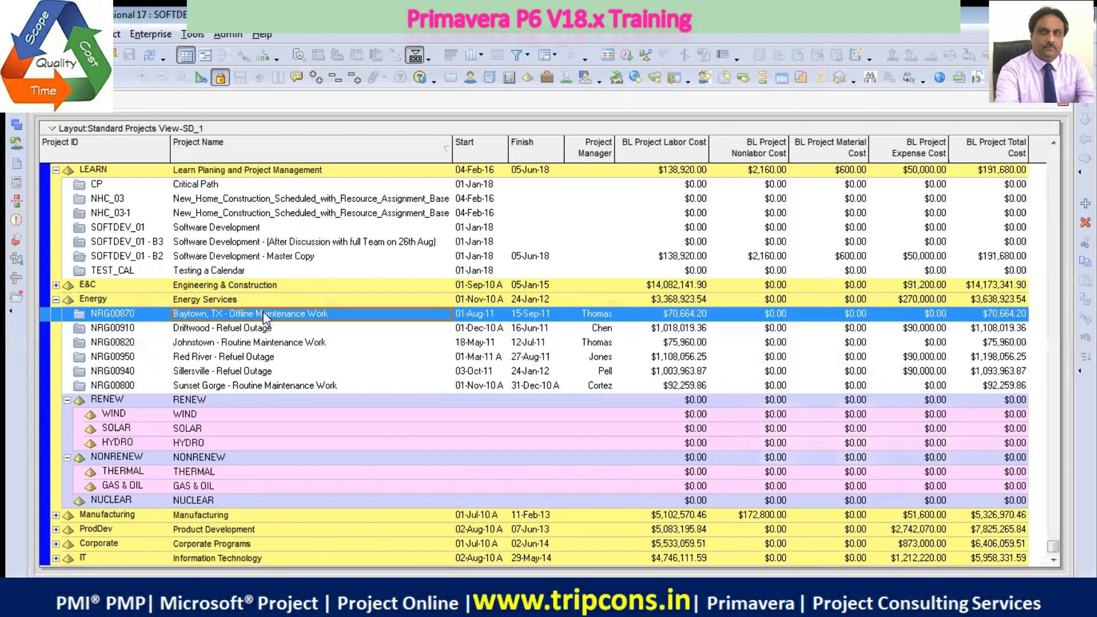
{"action": "right_click", "coordinate": [56, 314]}
{"action": "left_click", "coordinate": [115, 293]}
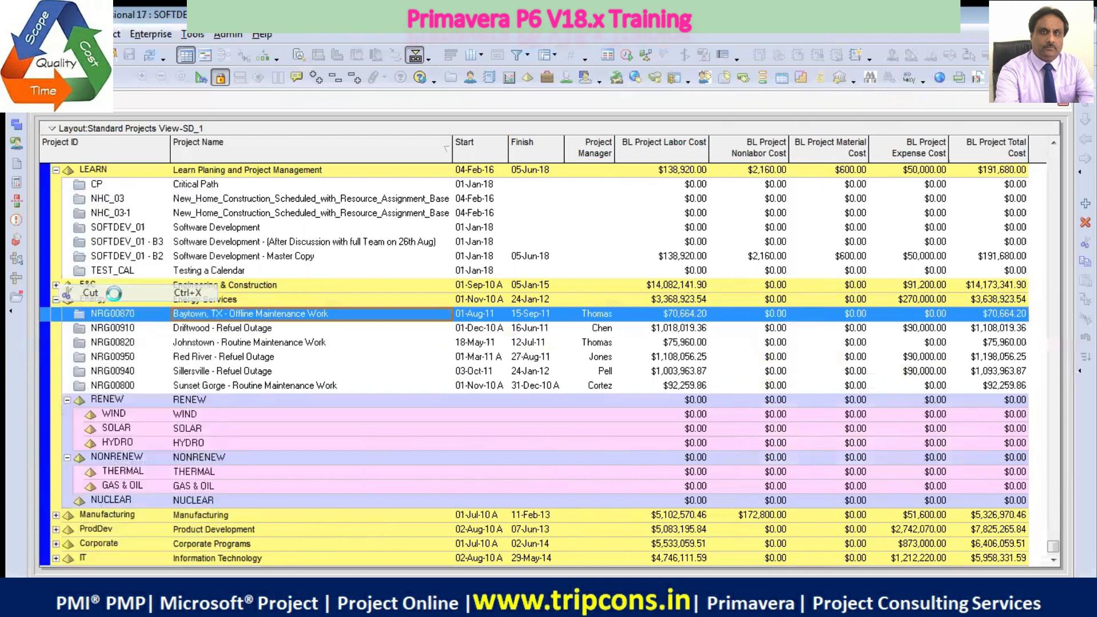
{"action": "left_click", "coordinate": [197, 417]}
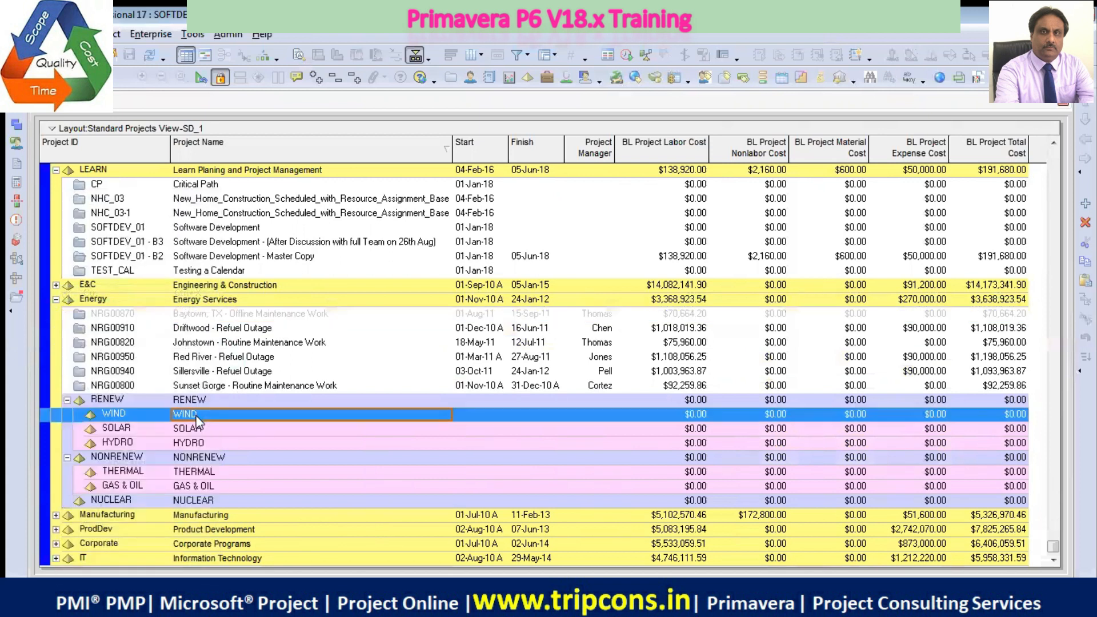
{"action": "right_click", "coordinate": [197, 420]}
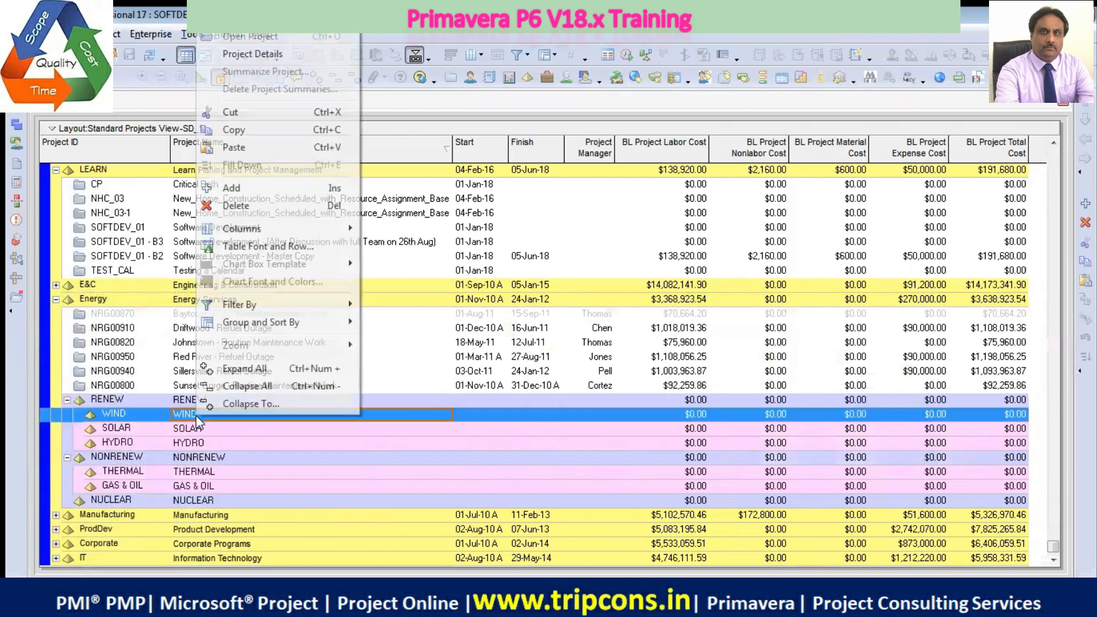
{"action": "left_click", "coordinate": [258, 148]}
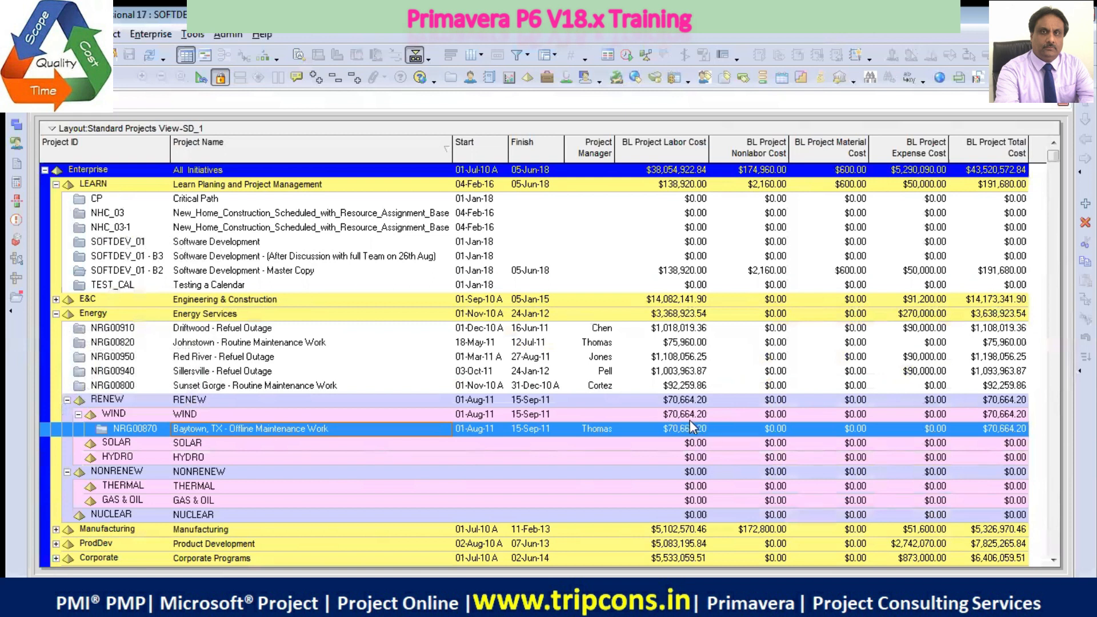
Move the Driftwood - Refuel Outage project from Energy into the SOLAR element
{"action": "left_click", "coordinate": [240, 330]}
{"action": "right_click", "coordinate": [240, 330]}
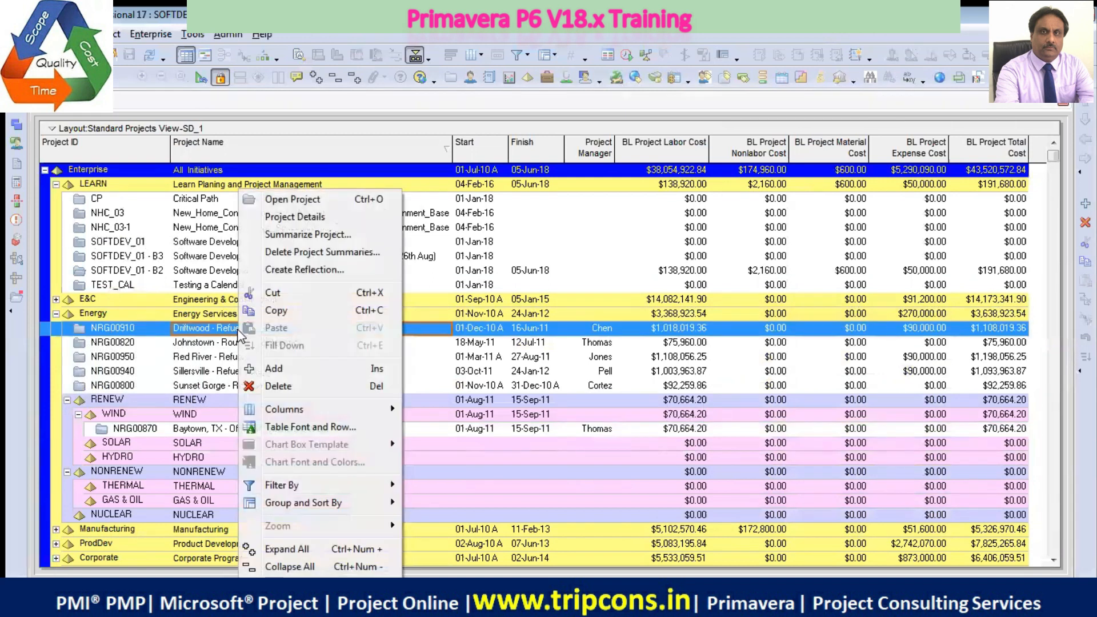
{"action": "left_click", "coordinate": [274, 293]}
{"action": "left_click", "coordinate": [205, 441]}
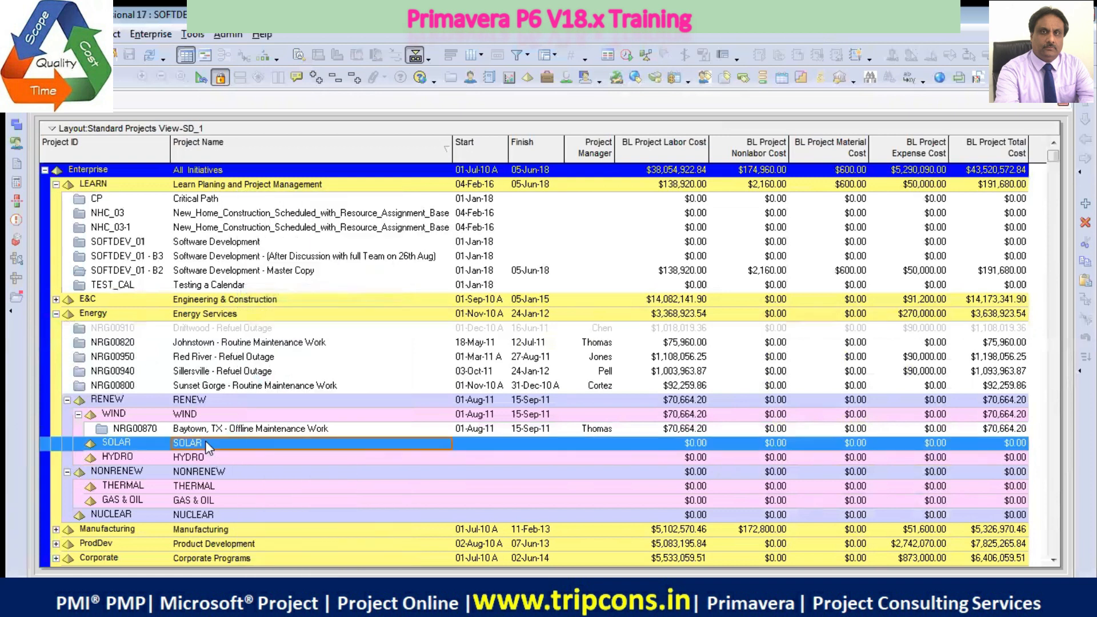
{"action": "right_click", "coordinate": [205, 441]}
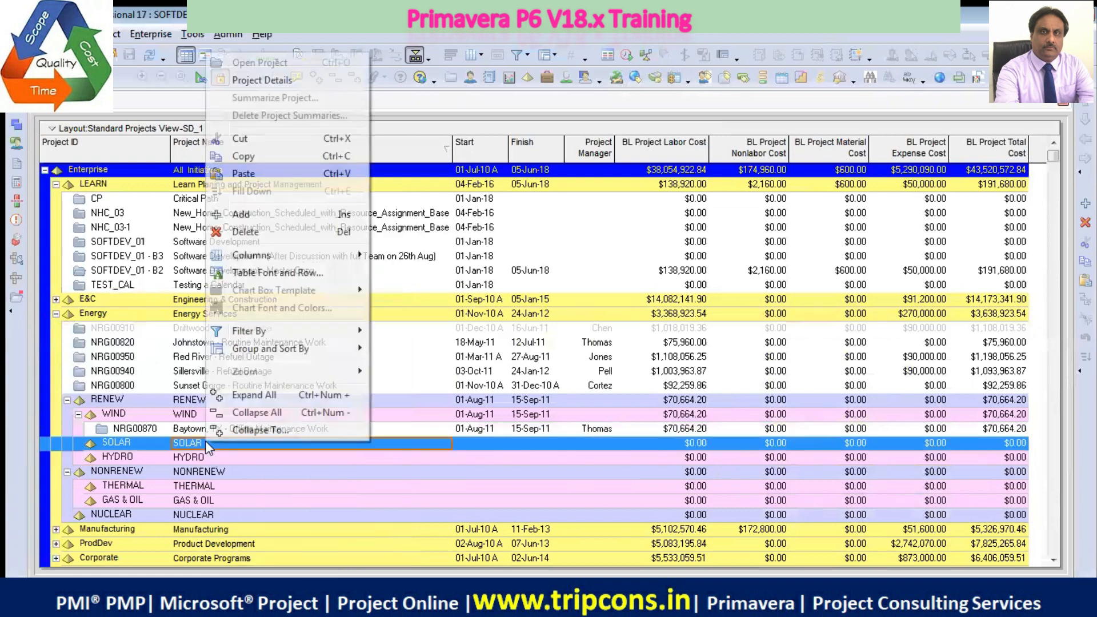
{"action": "left_click", "coordinate": [257, 173]}
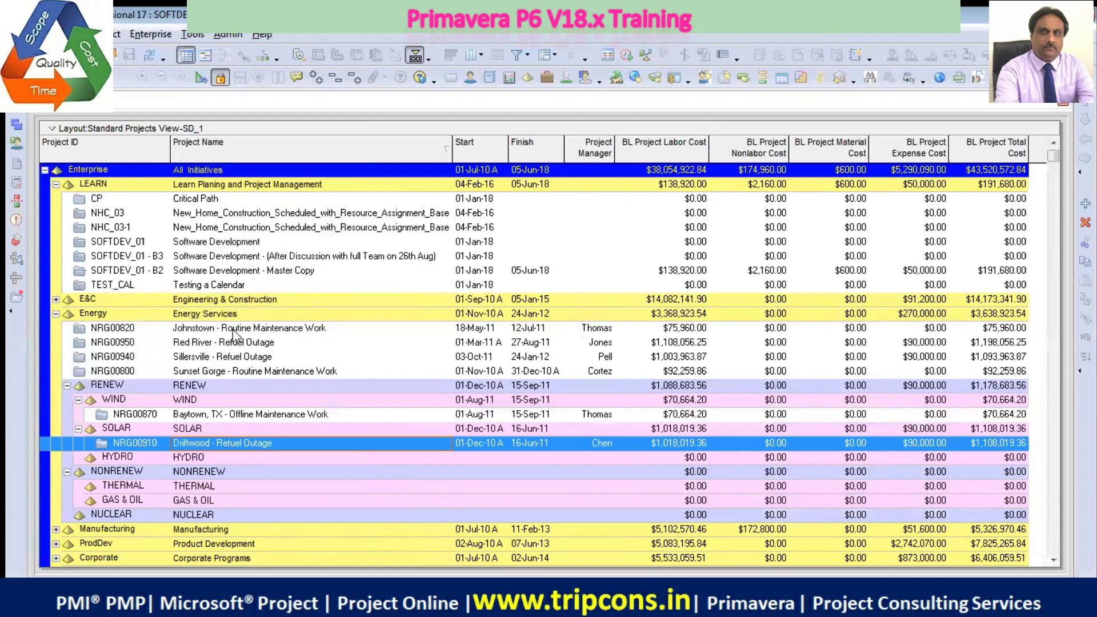
Move the Johnstown - Routine Maintenance Work project from Energy into the HYDRO element
{"action": "left_click", "coordinate": [223, 330]}
{"action": "right_click", "coordinate": [224, 330]}
{"action": "left_click", "coordinate": [268, 295]}
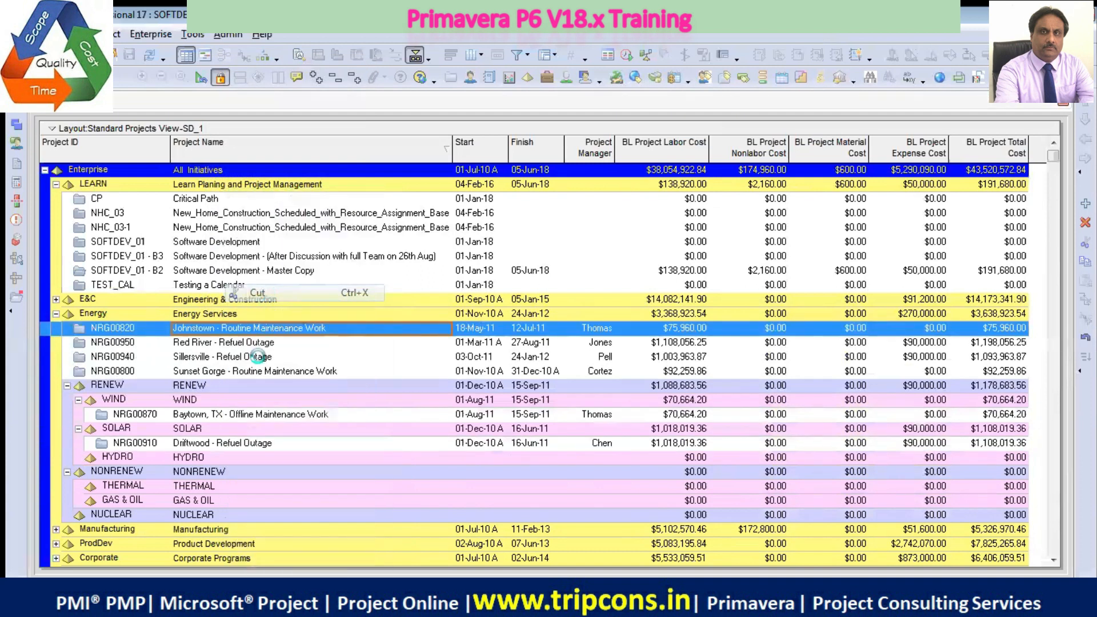
{"action": "left_click", "coordinate": [199, 458]}
{"action": "right_click", "coordinate": [198, 459]}
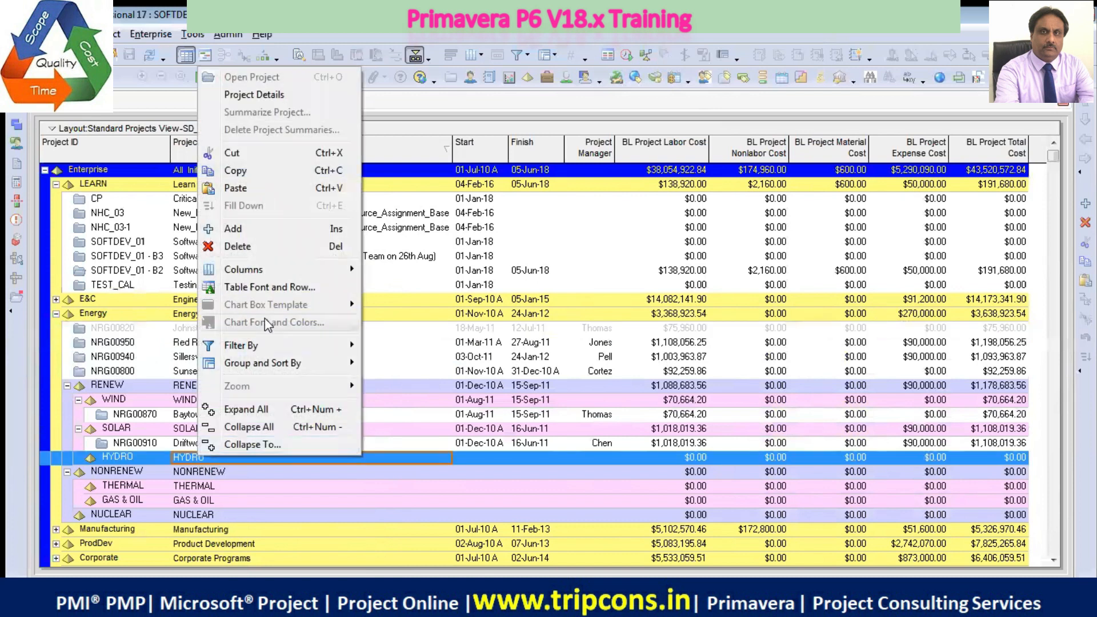
{"action": "left_click", "coordinate": [246, 191]}
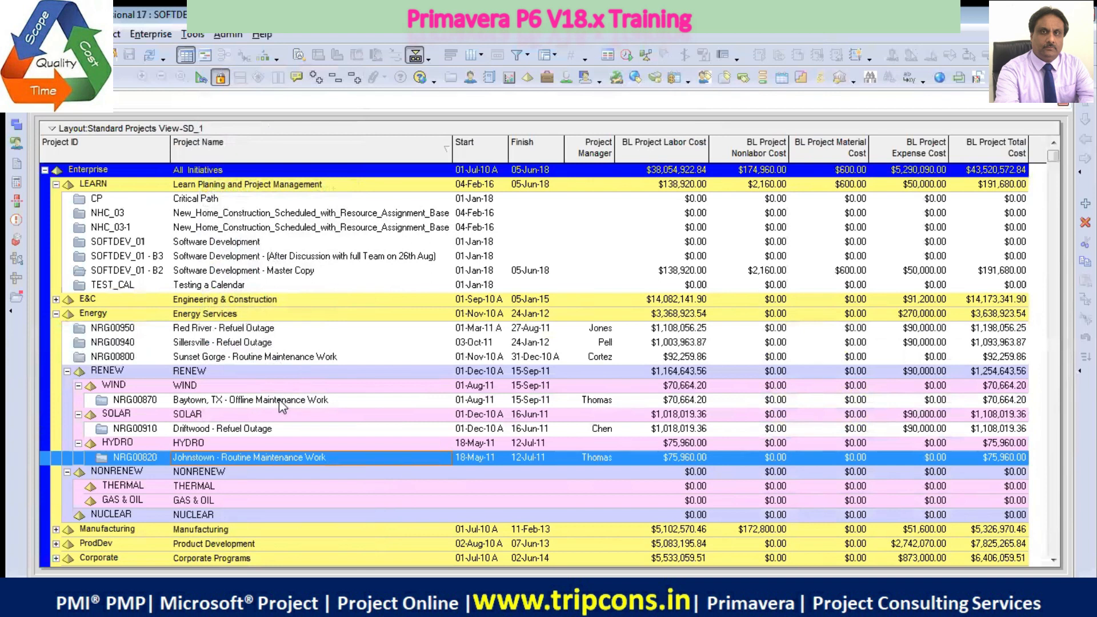
Move the Red River - Refuel Outage project from Energy into the THERMAL element under NONRENEW
{"action": "left_click", "coordinate": [252, 332]}
{"action": "right_click", "coordinate": [253, 336]}
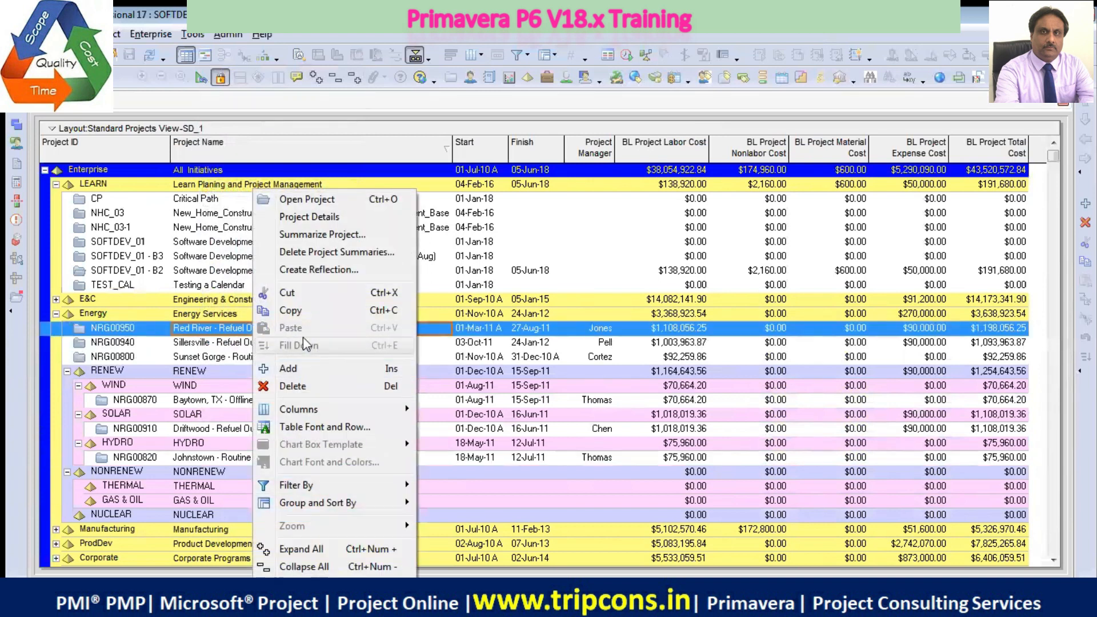
{"action": "left_click", "coordinate": [291, 293]}
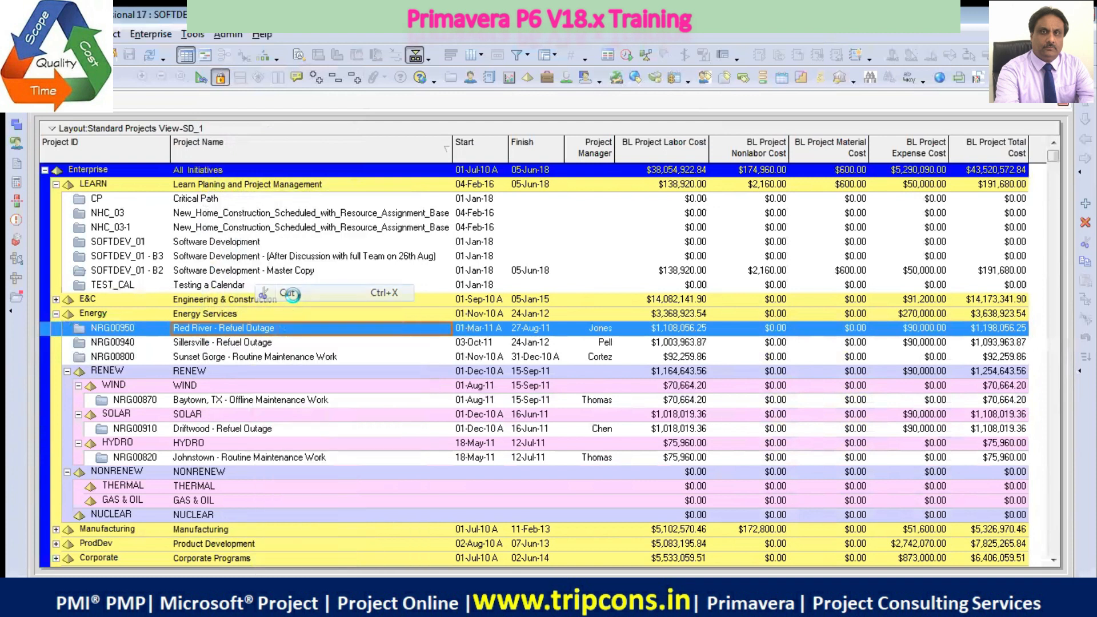
{"action": "left_click", "coordinate": [208, 483]}
{"action": "right_click", "coordinate": [211, 483]}
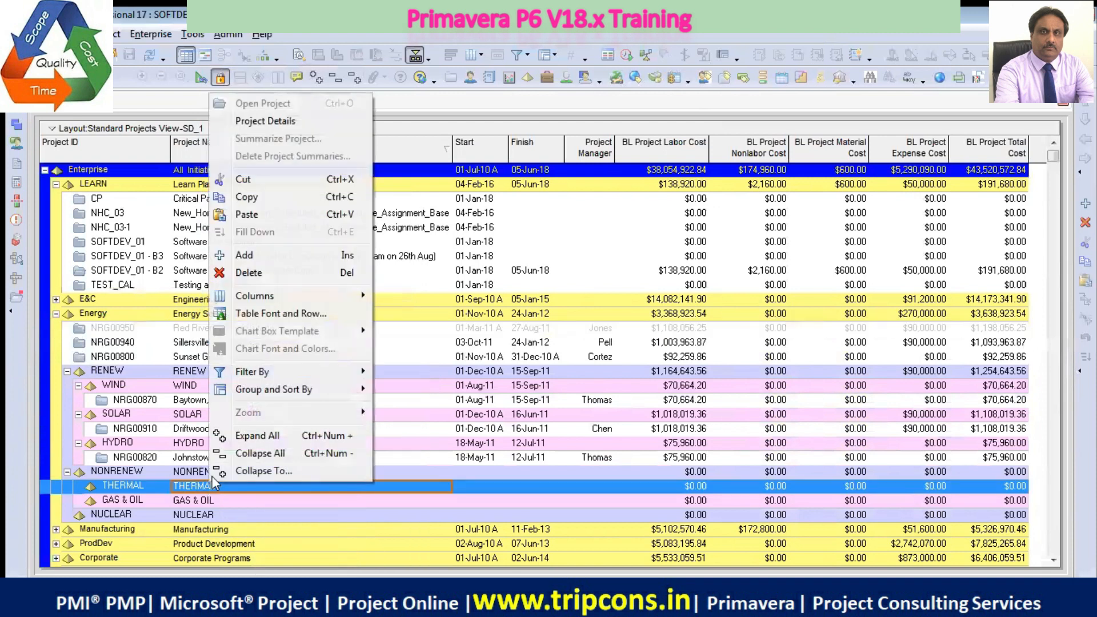
{"action": "left_click", "coordinate": [255, 215]}
Move the Sillersville - Refuel Outage project from Energy into the GAS & OIL element under NONRENEW
{"action": "left_click", "coordinate": [225, 331]}
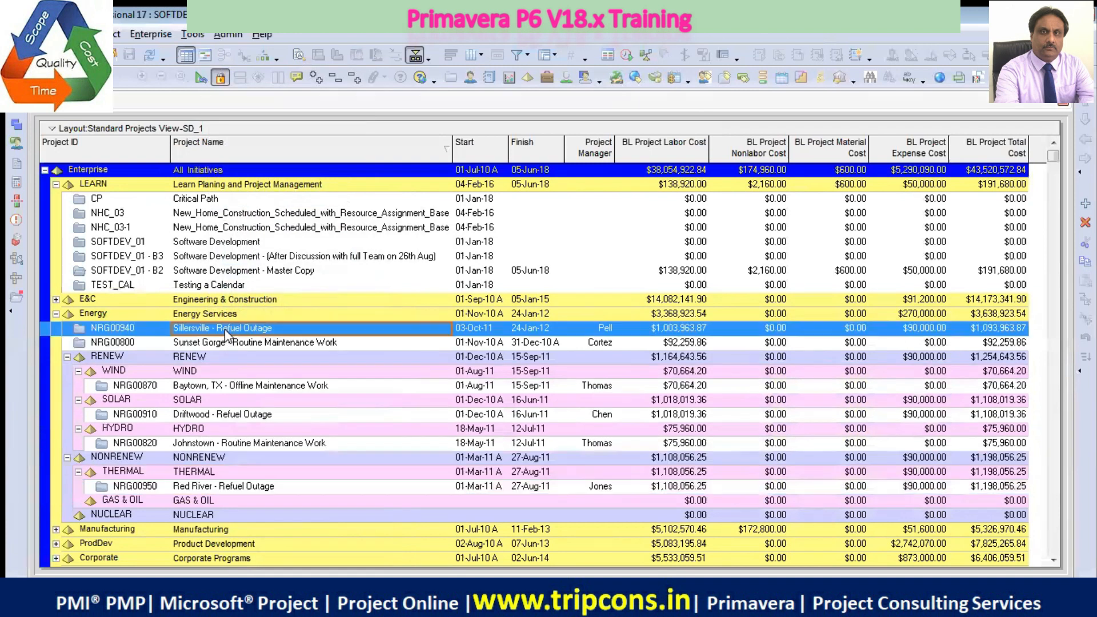
{"action": "right_click", "coordinate": [226, 335]}
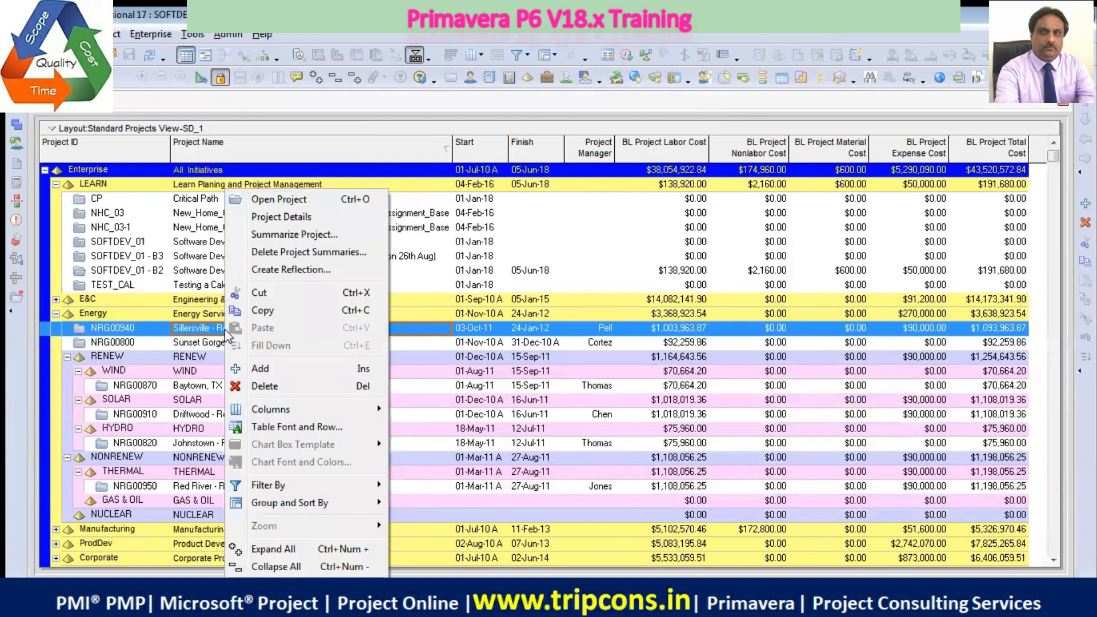
{"action": "left_click", "coordinate": [274, 294]}
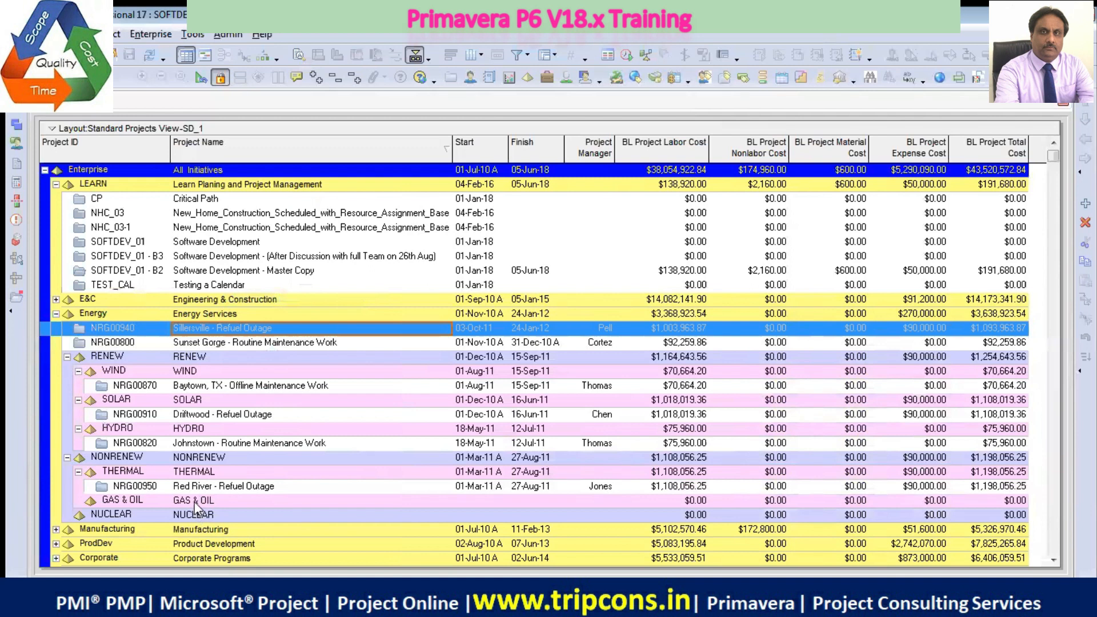
{"action": "left_click", "coordinate": [194, 502]}
{"action": "right_click", "coordinate": [195, 502]}
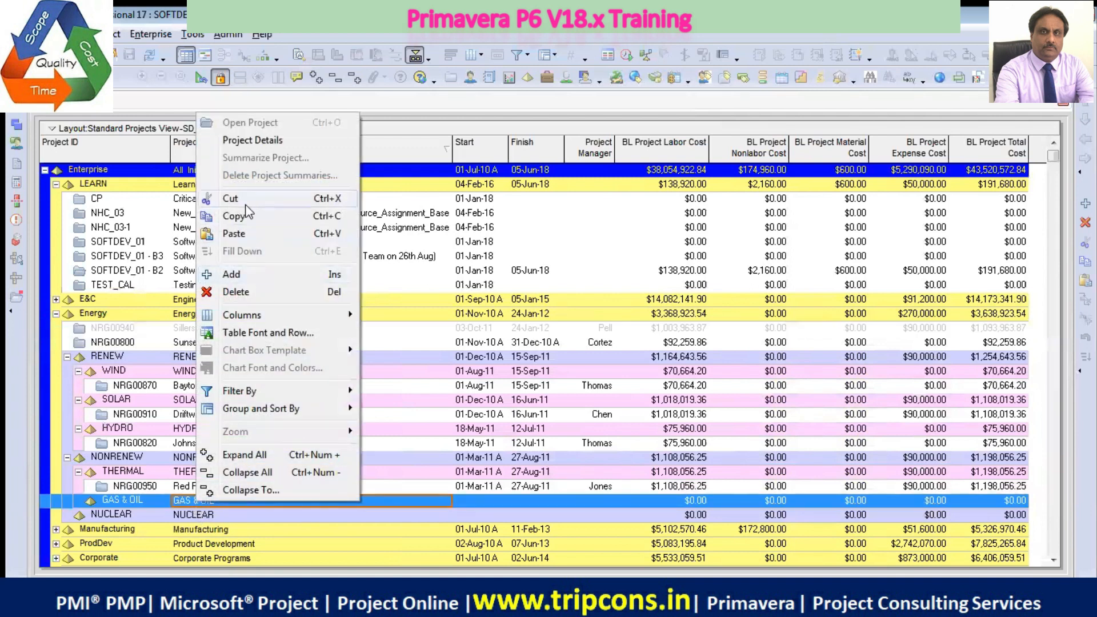
{"action": "left_click", "coordinate": [234, 235]}
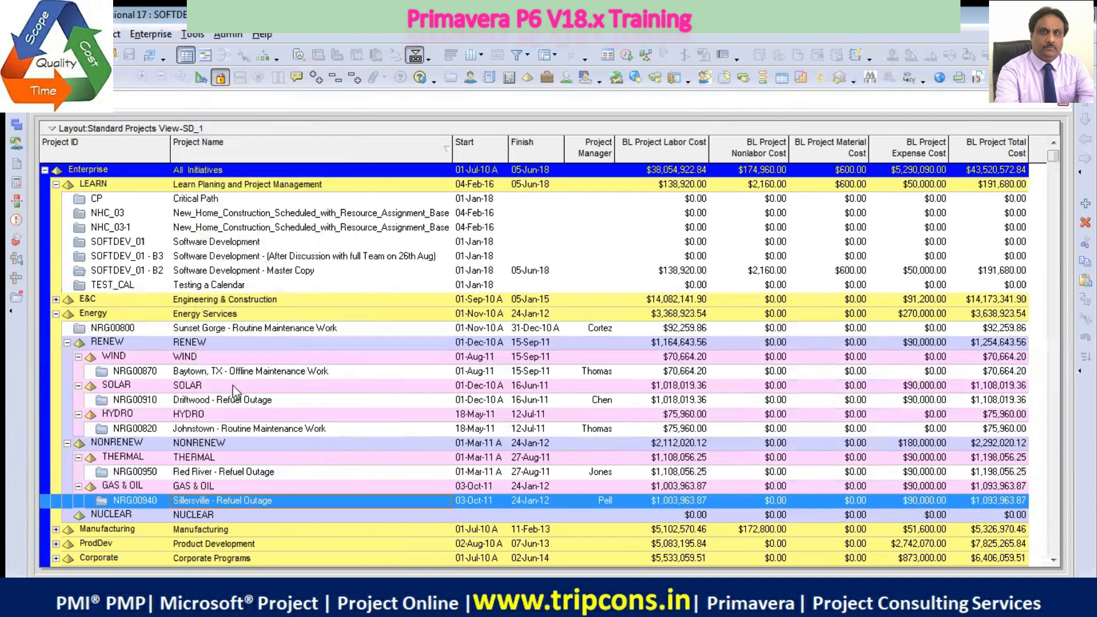
Move the Sunset Gorge - Routine Maintenance Work project from Energy into the NUCLEAR element
{"action": "left_click", "coordinate": [193, 328]}
{"action": "right_click", "coordinate": [193, 327]}
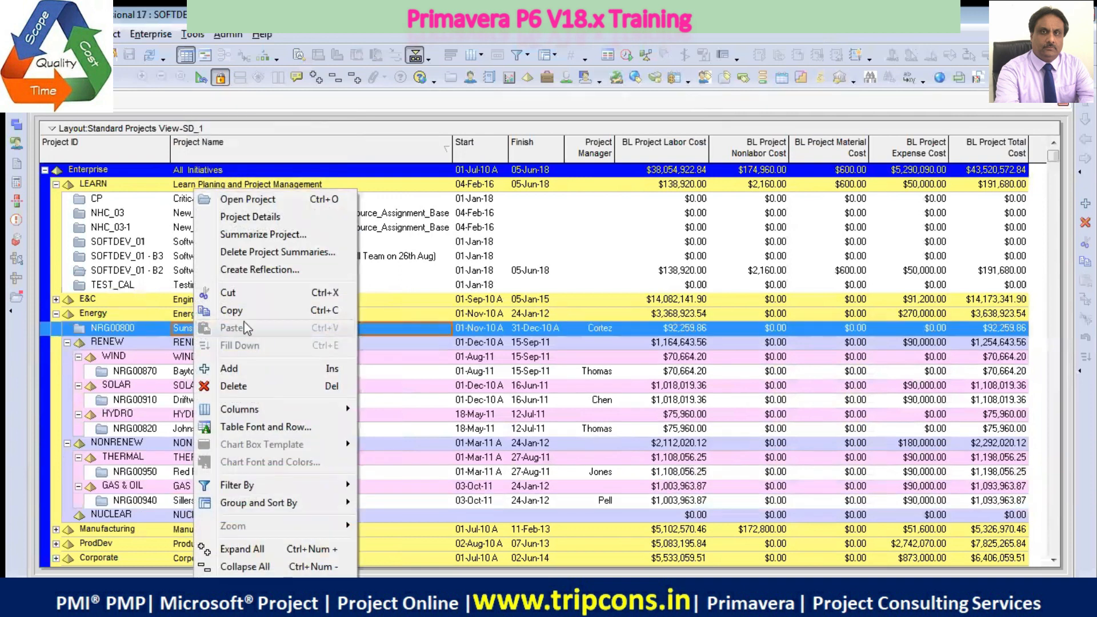
{"action": "left_click", "coordinate": [252, 293]}
{"action": "left_click", "coordinate": [202, 514]}
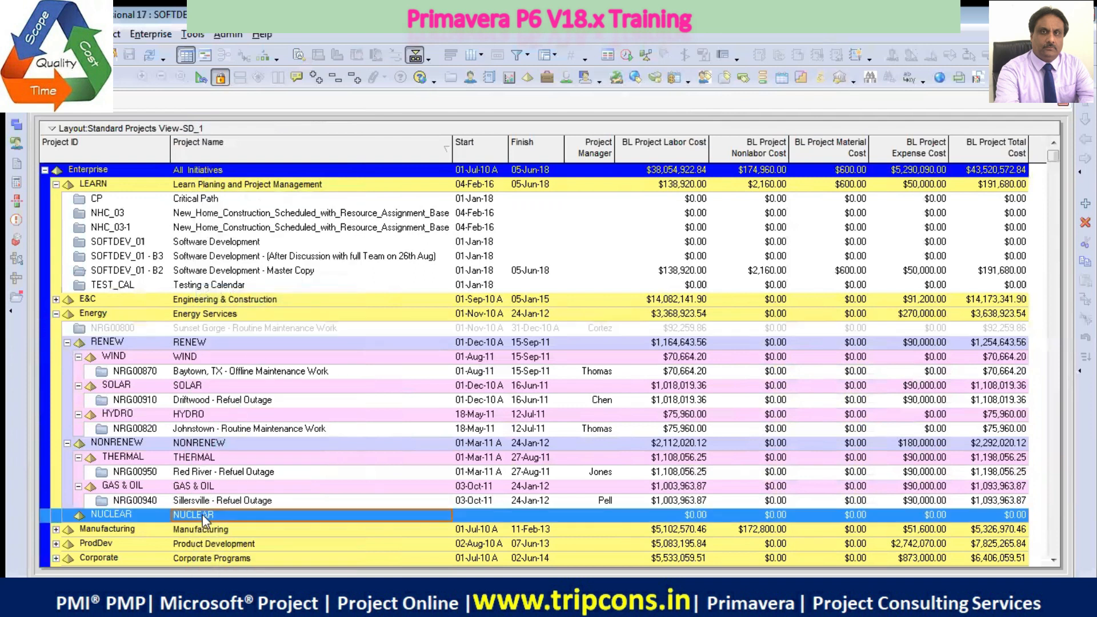
{"action": "right_click", "coordinate": [202, 515]}
{"action": "left_click", "coordinate": [246, 254]}
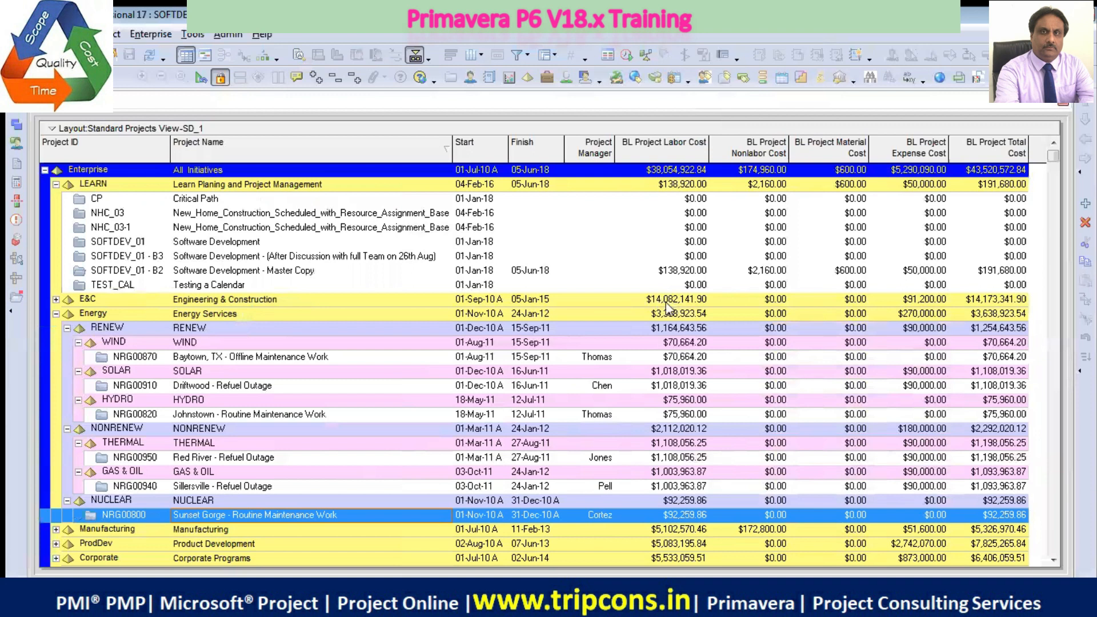
Collapse the RENEW, NONRENEW and NUCLEAR elements under Energy to review their rolled-up dates and costs
{"action": "left_click", "coordinate": [56, 313]}
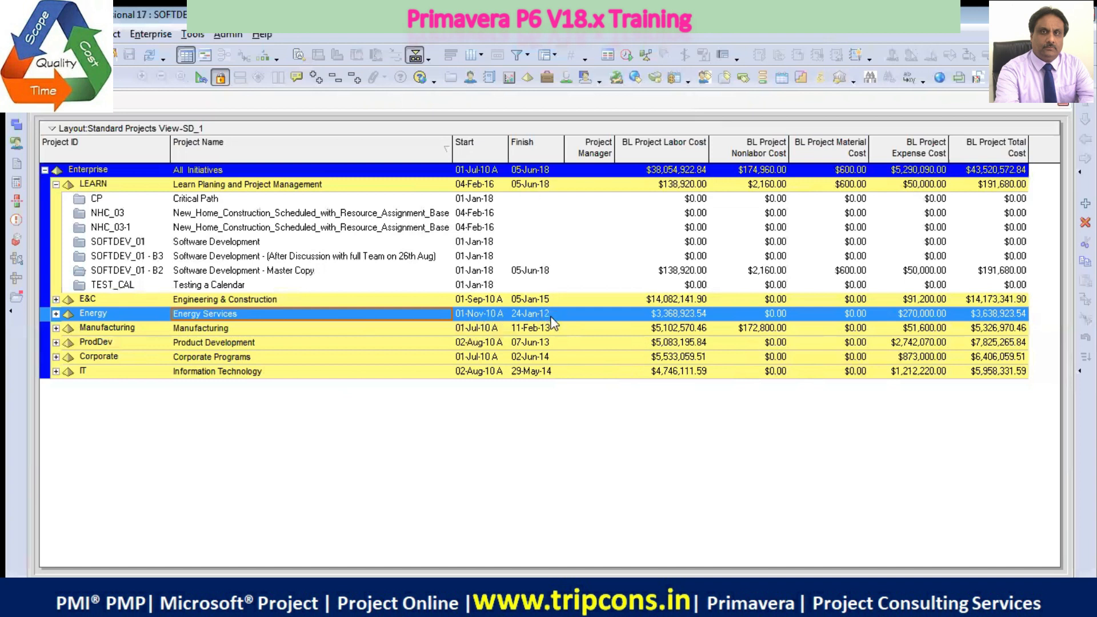
{"action": "left_click", "coordinate": [55, 314]}
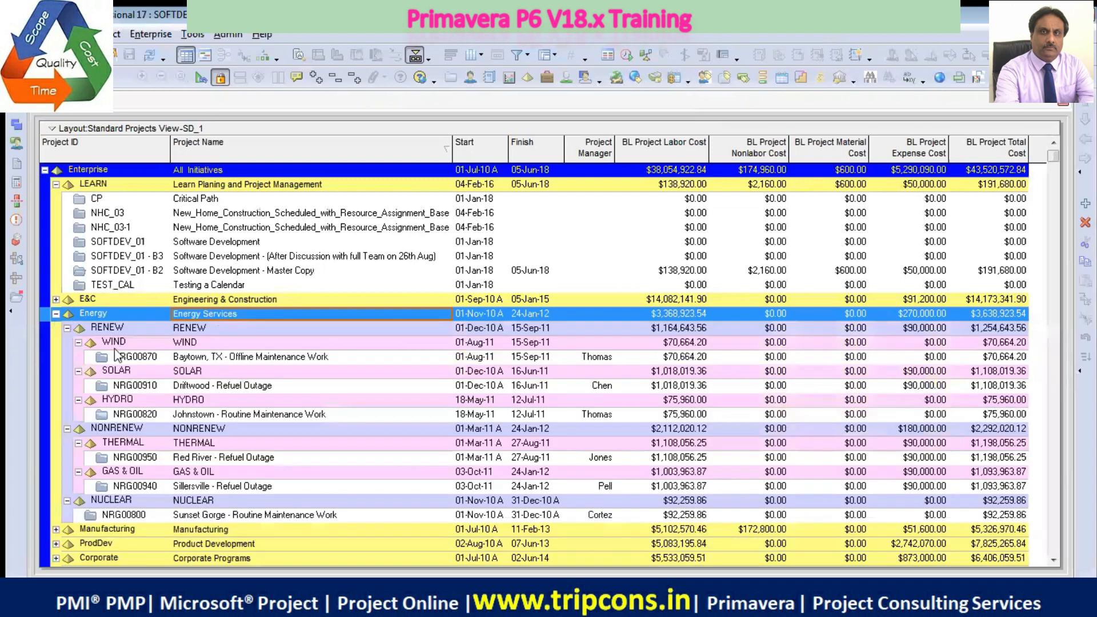
{"action": "left_click", "coordinate": [67, 328]}
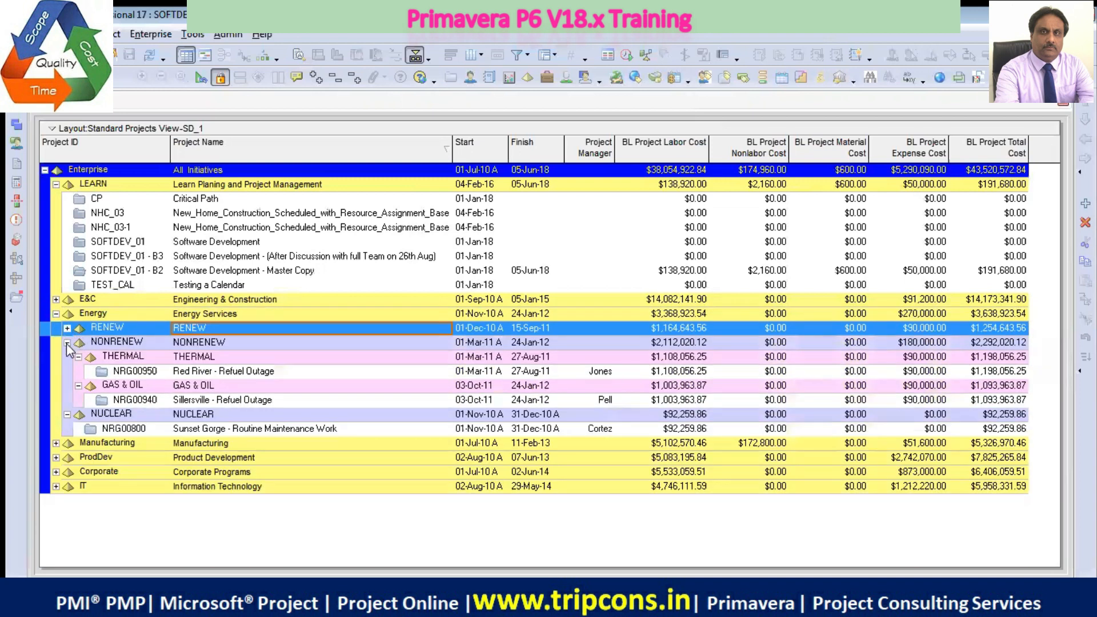
{"action": "left_click", "coordinate": [67, 343]}
{"action": "left_click", "coordinate": [67, 356]}
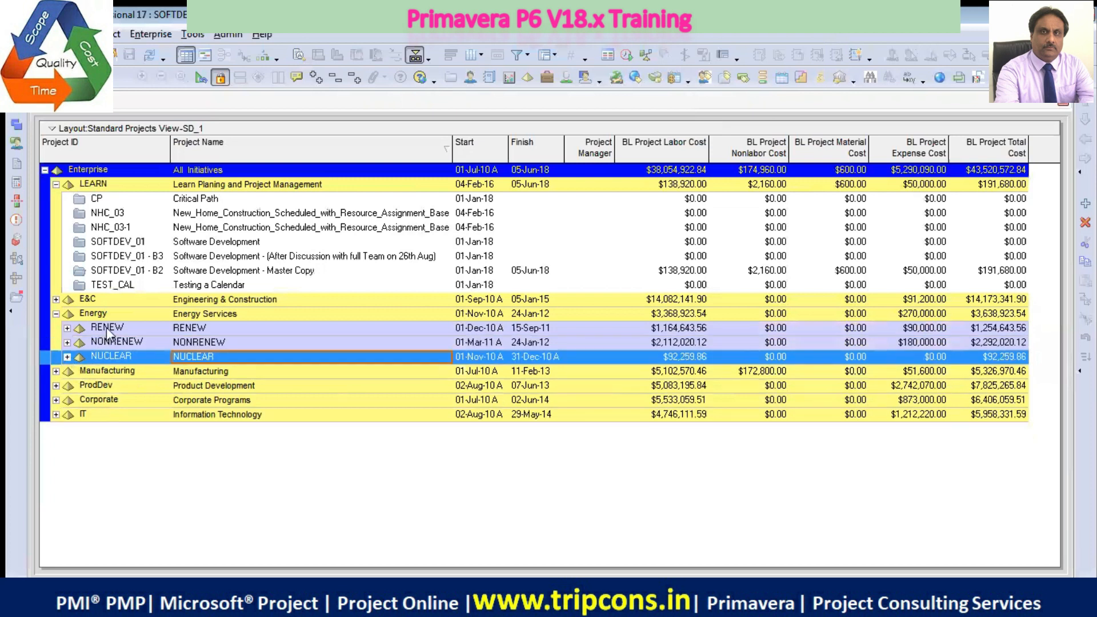
Expand RENEW and collapse its WIND, SOLAR and HYDRO elements to review their summary rows
{"action": "left_click", "coordinate": [514, 328]}
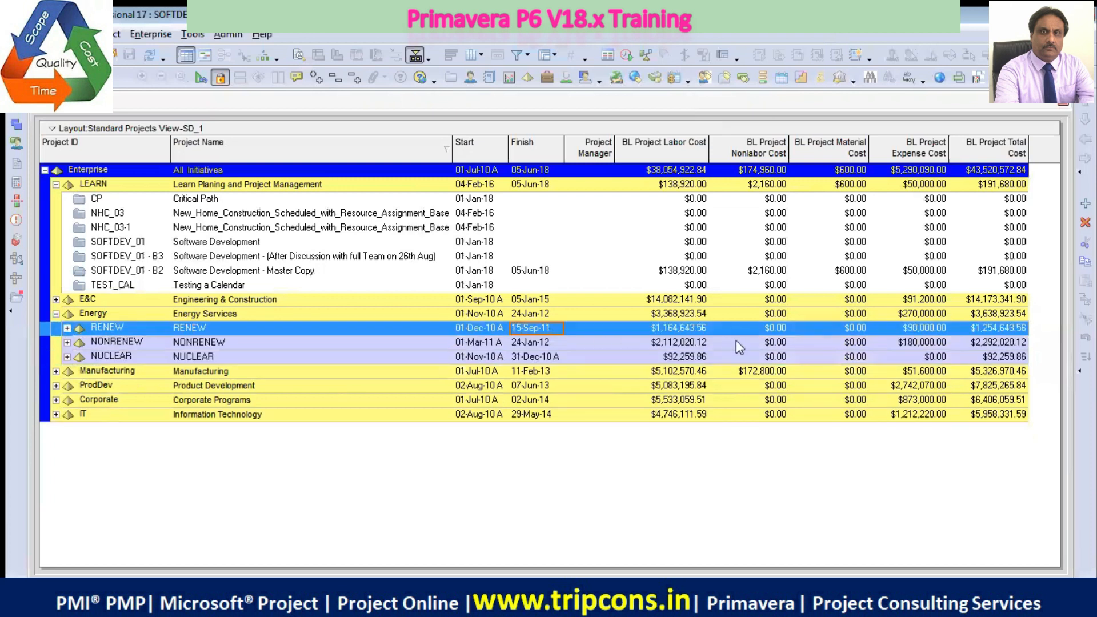
{"action": "left_click", "coordinate": [67, 329]}
{"action": "left_click", "coordinate": [78, 342]}
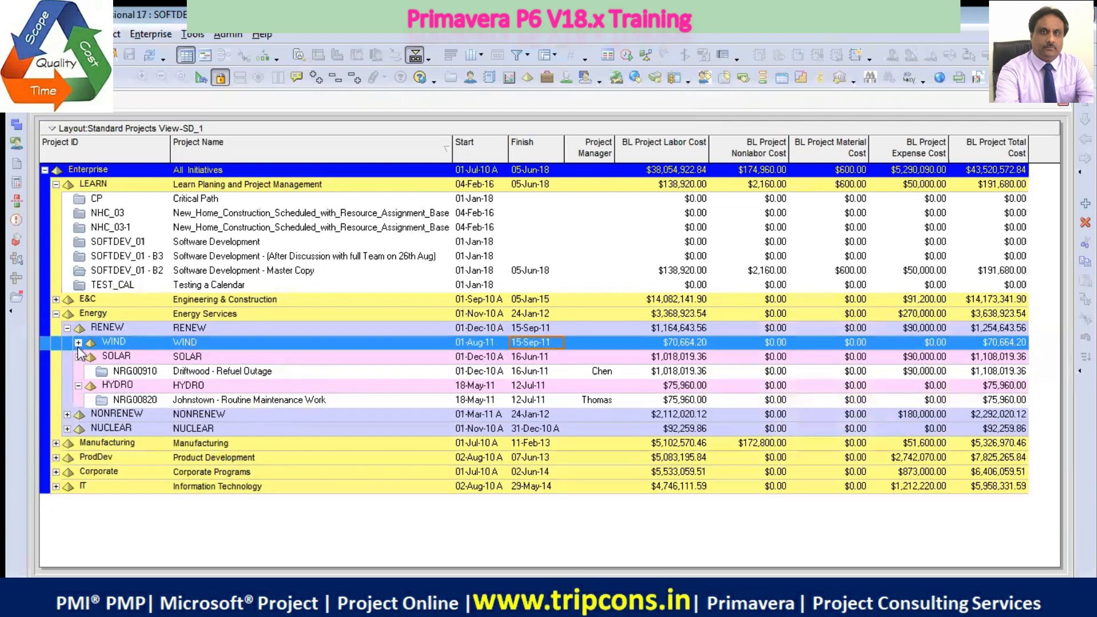
{"action": "left_click", "coordinate": [78, 357]}
{"action": "left_click", "coordinate": [78, 371]}
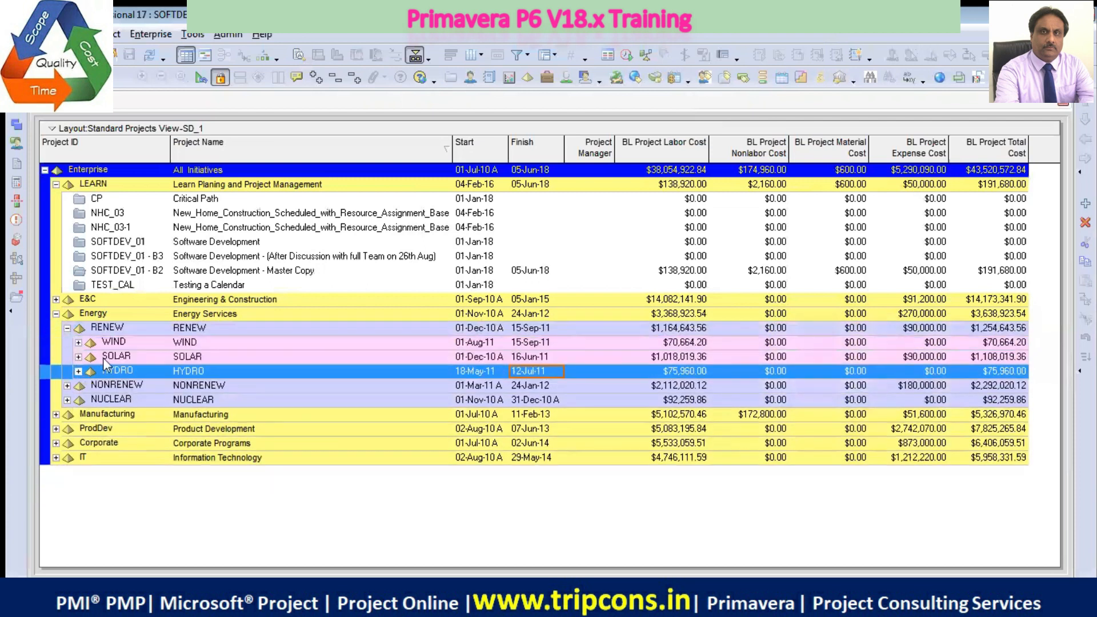
Expand WIND, SOLAR and HYDRO under RENEW to examine the projects and project managers in each
{"action": "left_click", "coordinate": [78, 342]}
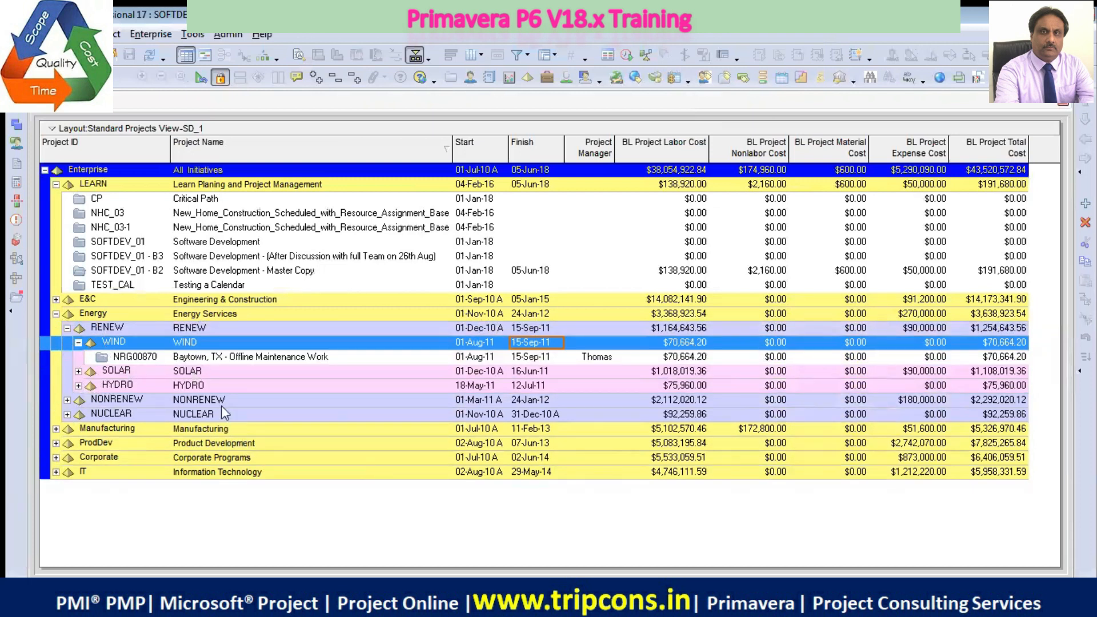
{"action": "left_click", "coordinate": [78, 343]}
{"action": "left_click", "coordinate": [79, 343]}
{"action": "left_click", "coordinate": [79, 372]}
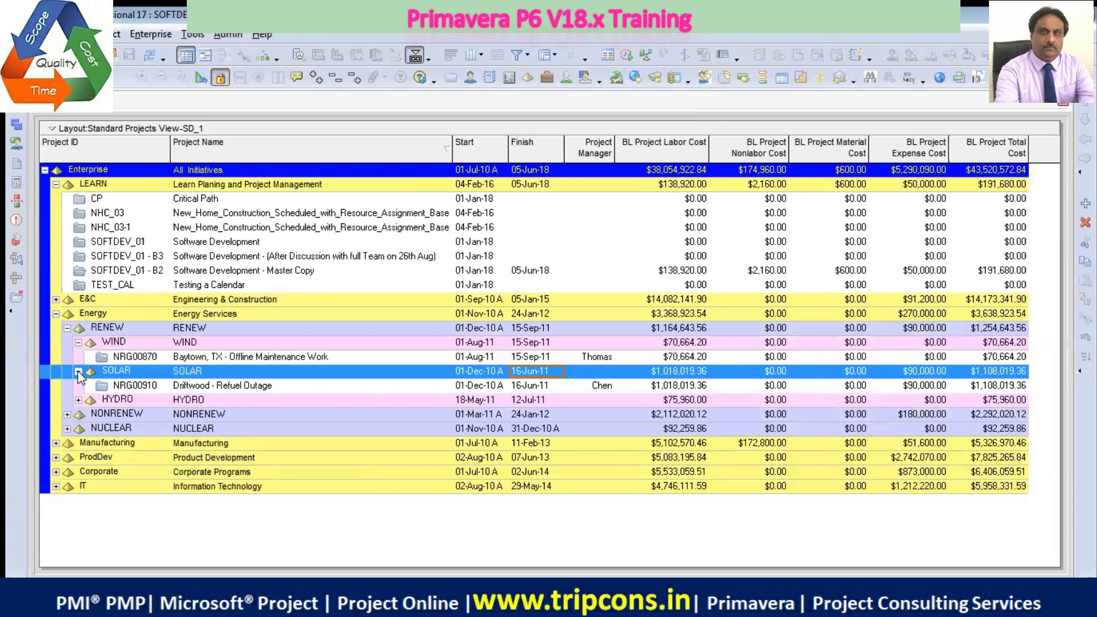
{"action": "left_click", "coordinate": [79, 400]}
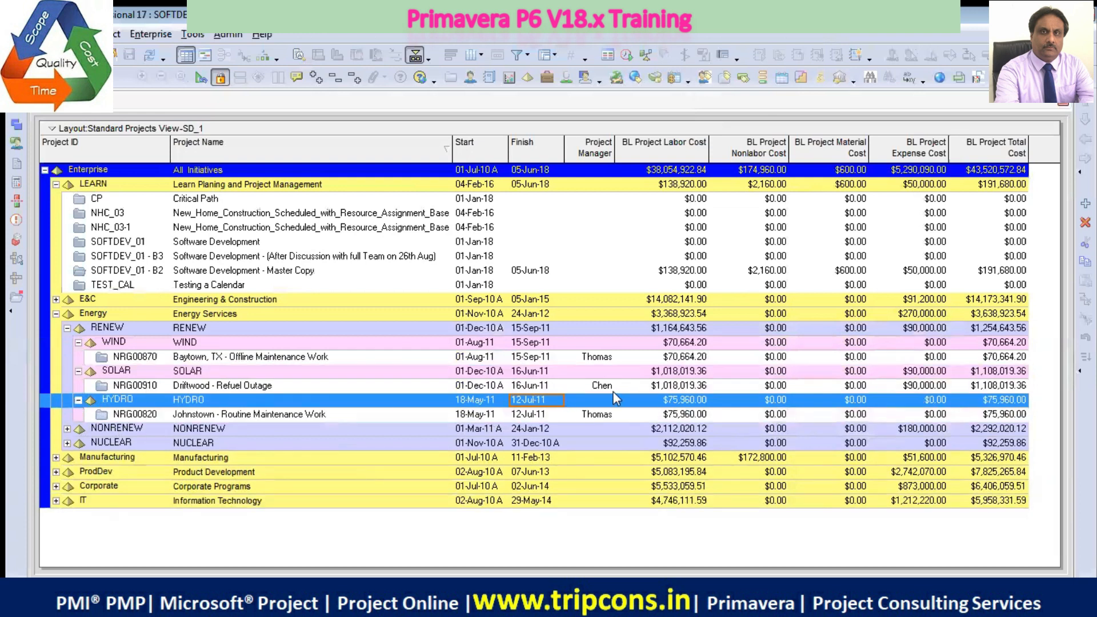
{"action": "left_click", "coordinate": [605, 414]}
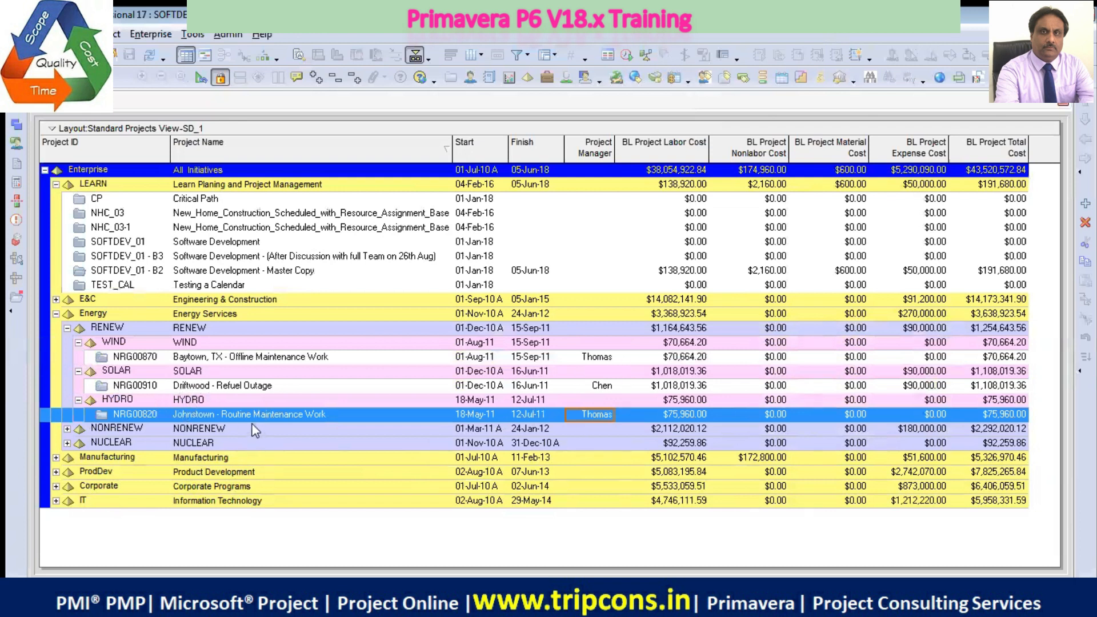
{"action": "right_click", "coordinate": [277, 422]}
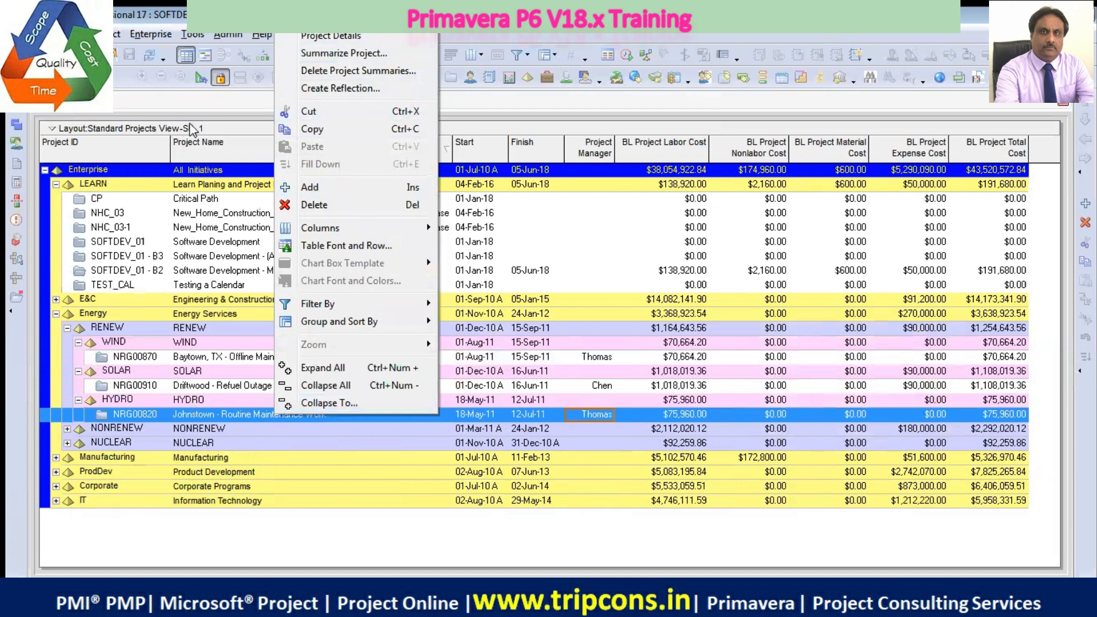
{"action": "left_click", "coordinate": [160, 103]}
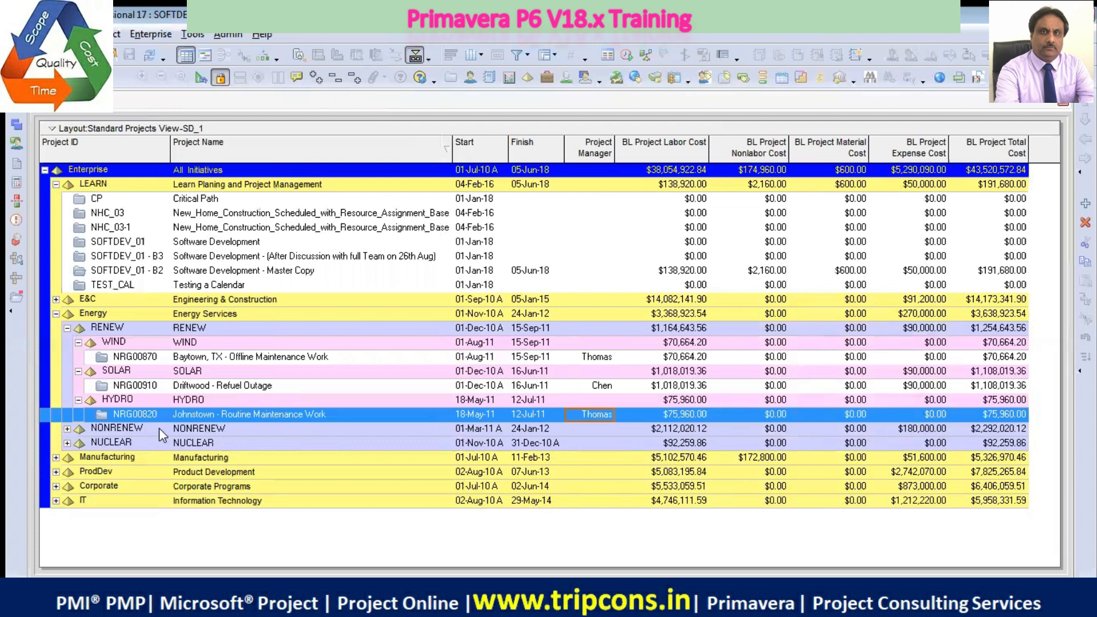
{"action": "left_click", "coordinate": [146, 35]}
{"action": "left_click", "coordinate": [176, 69]}
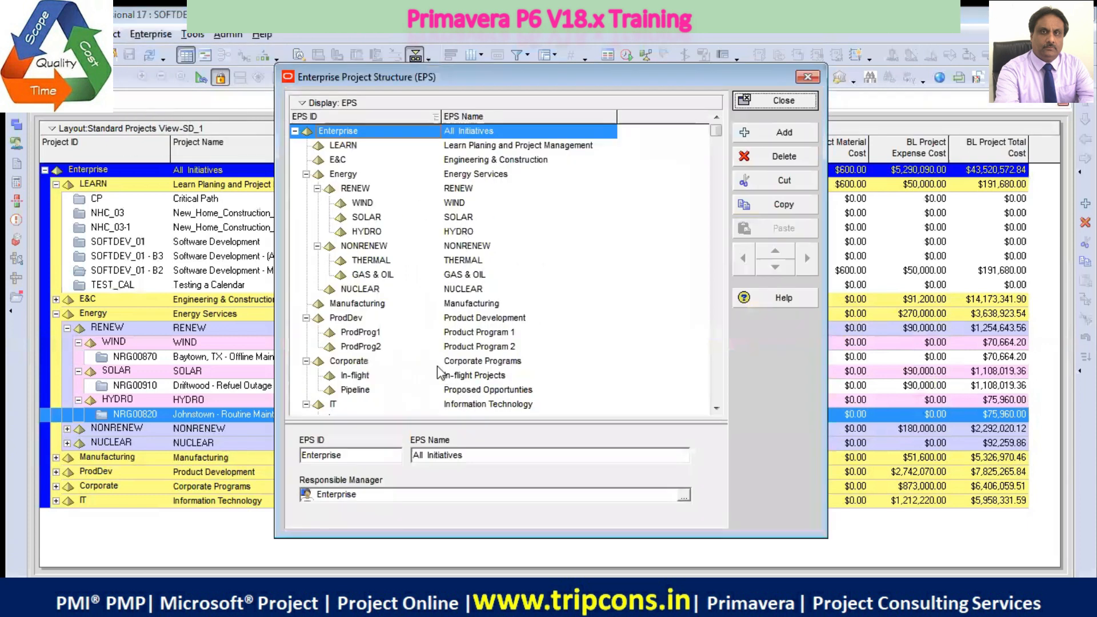
{"action": "left_click", "coordinate": [807, 79]}
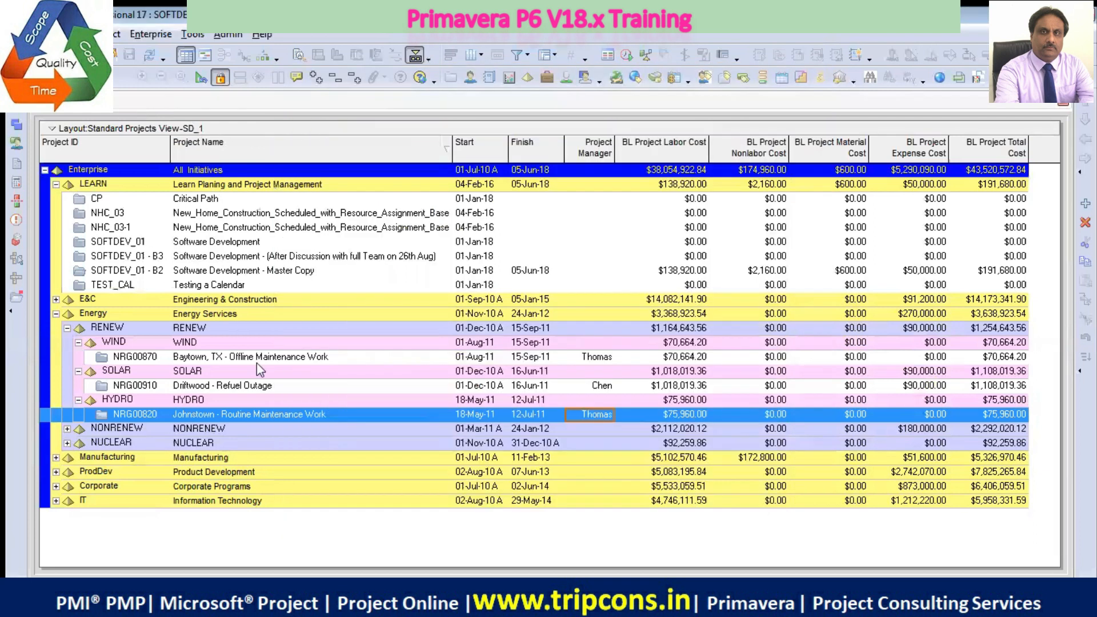
Open the Enterprise Project Structure and collapse the Energy, ProdDev, Corporate and IT branches
{"action": "left_click", "coordinate": [151, 35]}
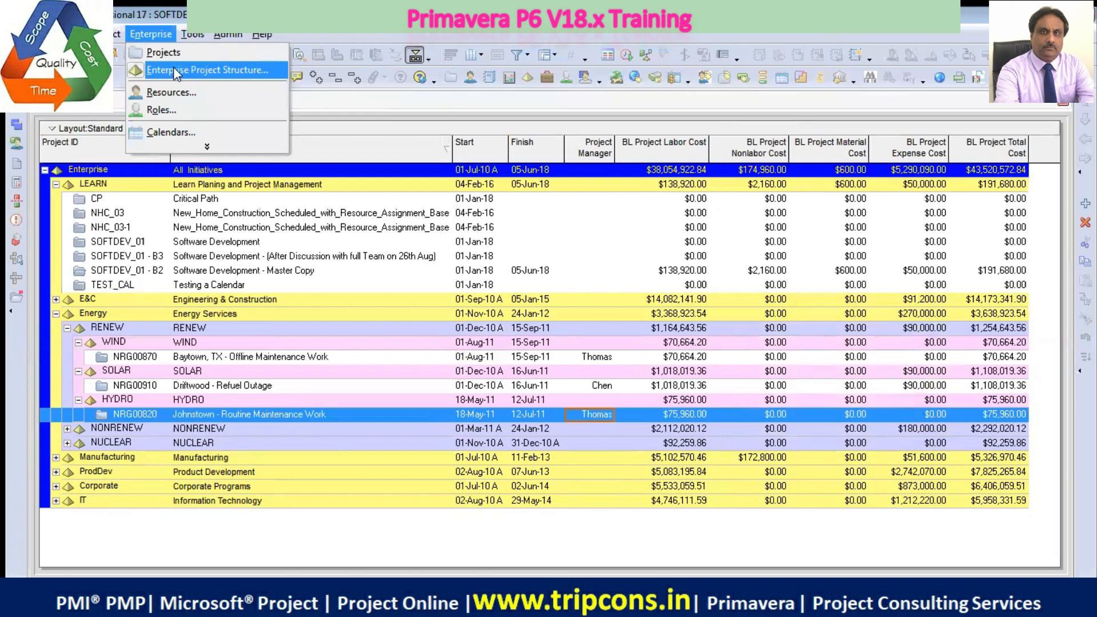
{"action": "left_click", "coordinate": [206, 70]}
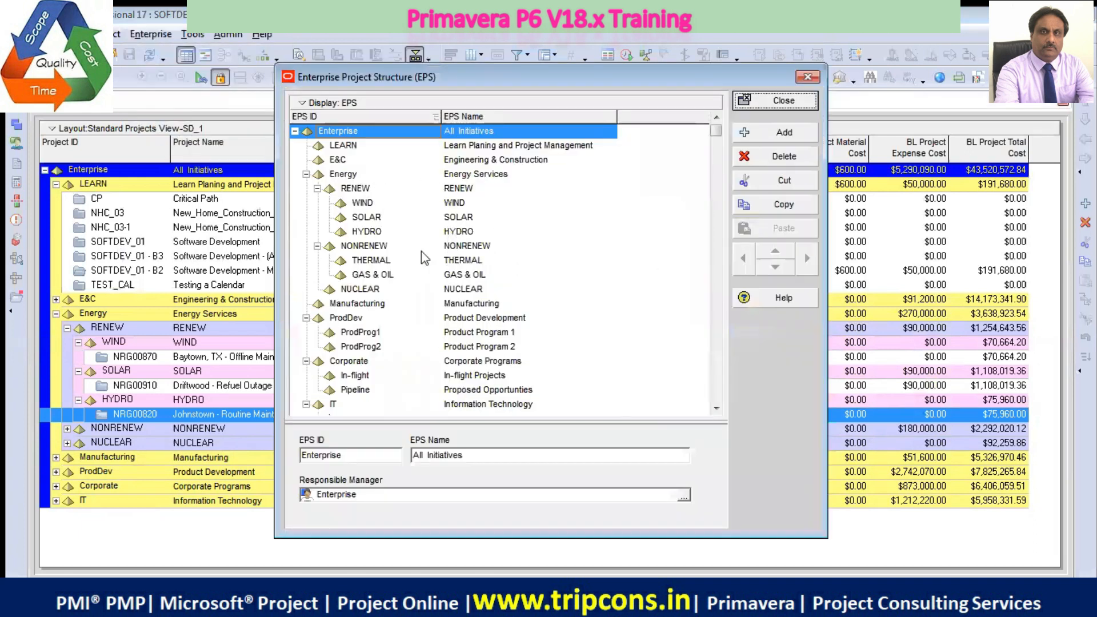
{"action": "left_click", "coordinate": [307, 175]}
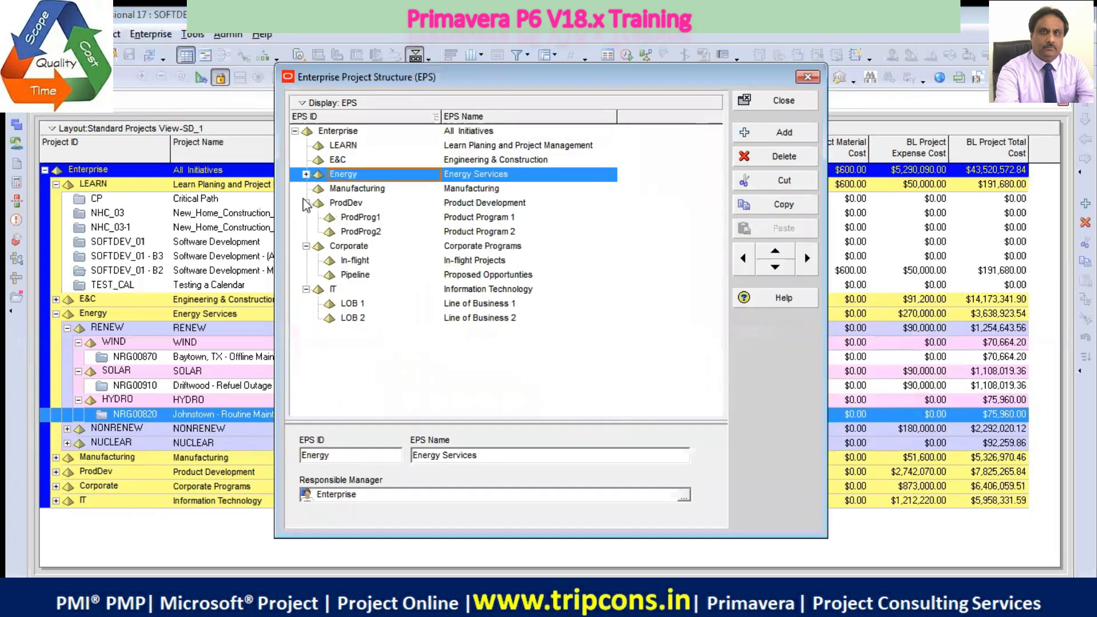
{"action": "left_click", "coordinate": [308, 206]}
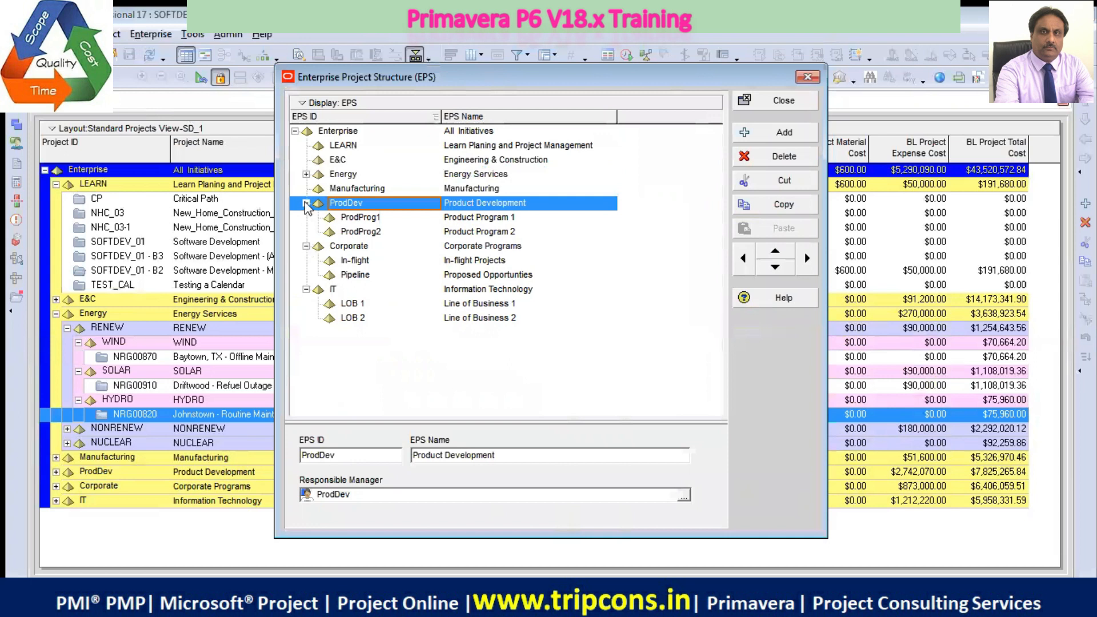
{"action": "left_click", "coordinate": [307, 203]}
{"action": "left_click", "coordinate": [307, 217]}
{"action": "left_click", "coordinate": [313, 233]}
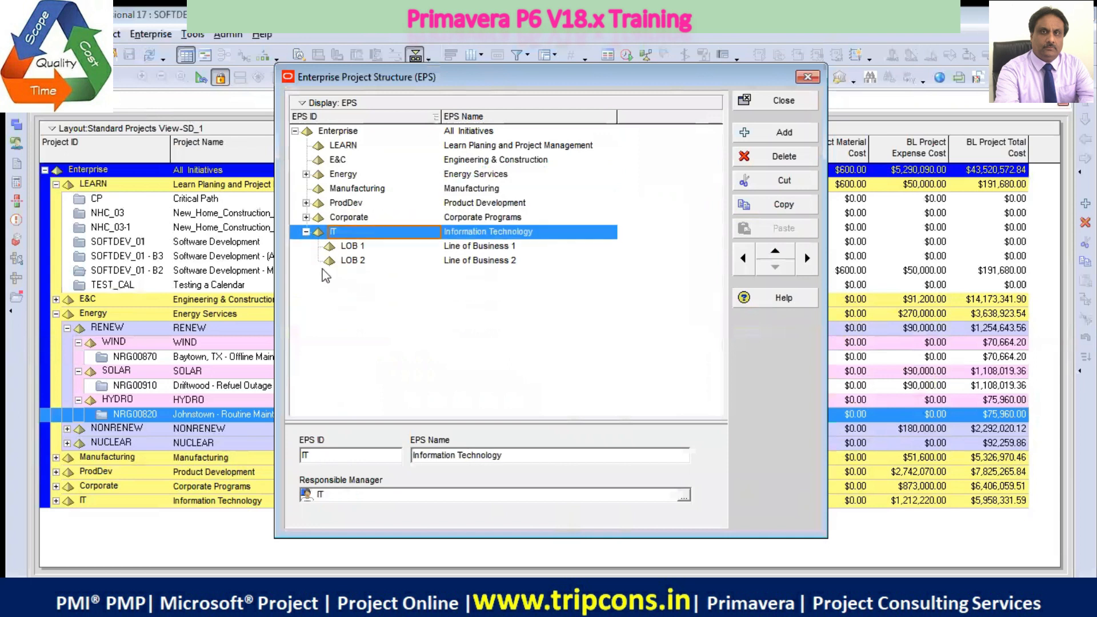
{"action": "left_click", "coordinate": [306, 232]}
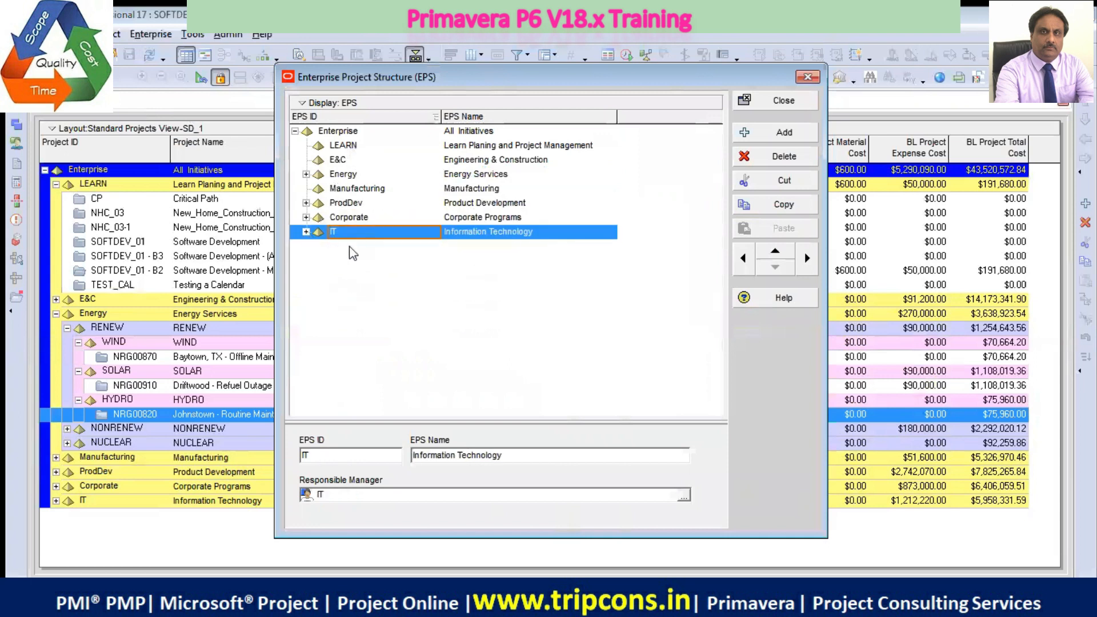
Move the IT element up to the first position under Enterprise, and expand it in the projects table
{"action": "left_click", "coordinate": [774, 252]}
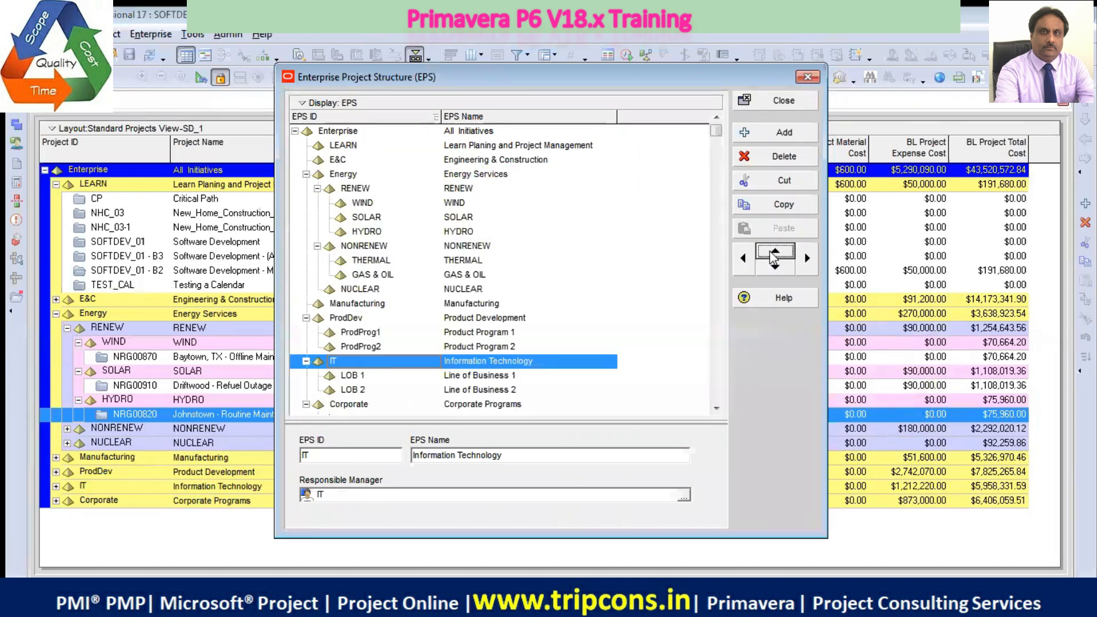
{"action": "left_click", "coordinate": [774, 252]}
{"action": "left_click", "coordinate": [774, 252]}
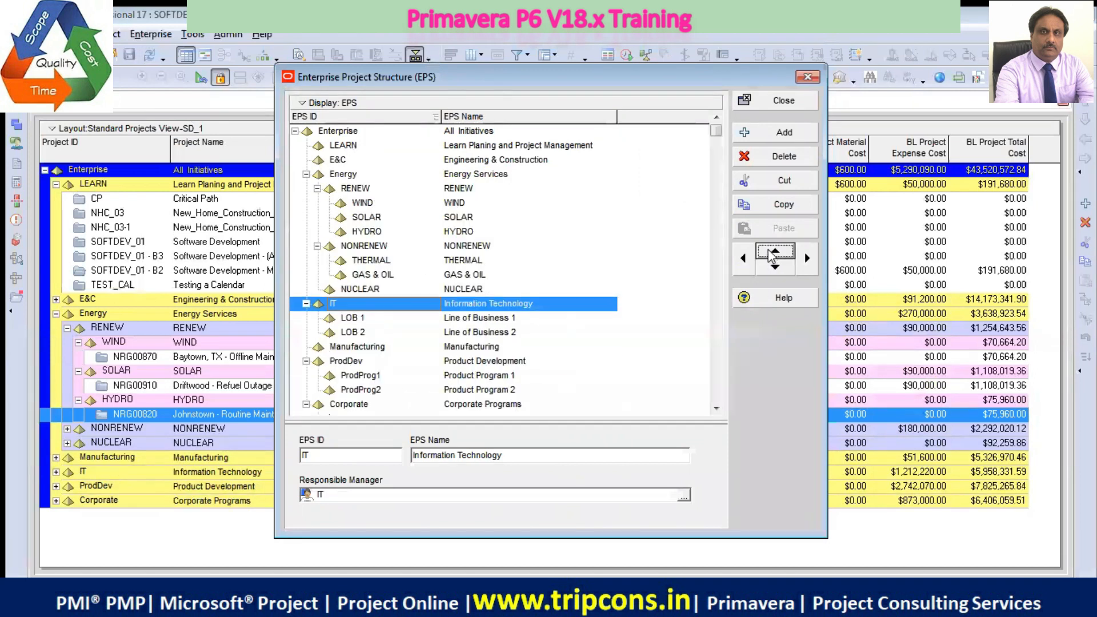
{"action": "left_click", "coordinate": [774, 252]}
{"action": "left_click", "coordinate": [774, 252]}
{"action": "left_click", "coordinate": [774, 252]}
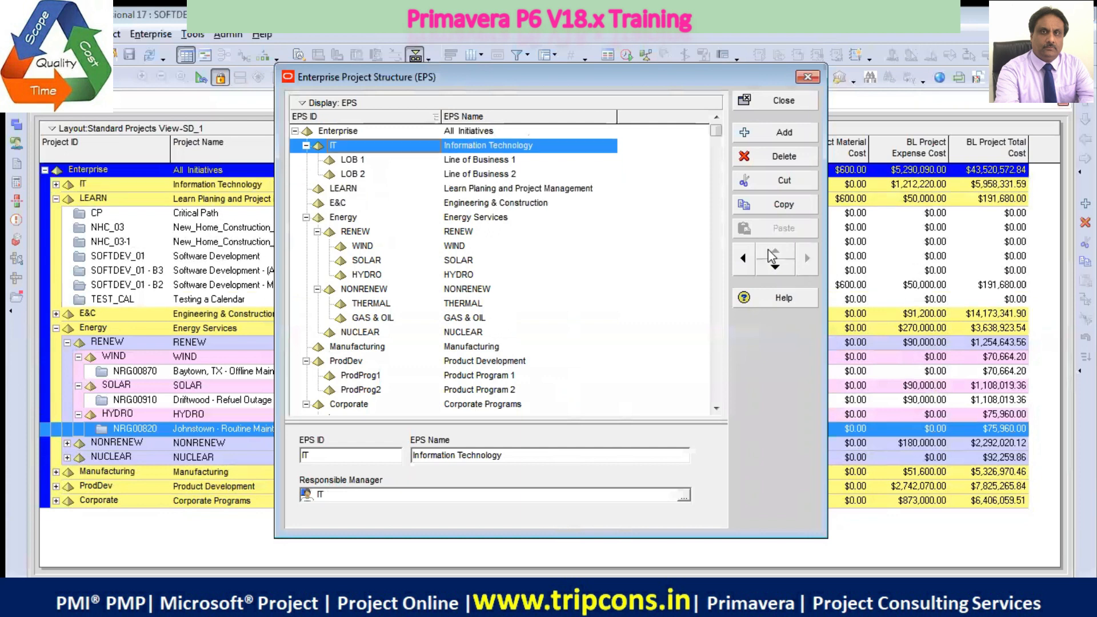
{"action": "left_click", "coordinate": [791, 106]}
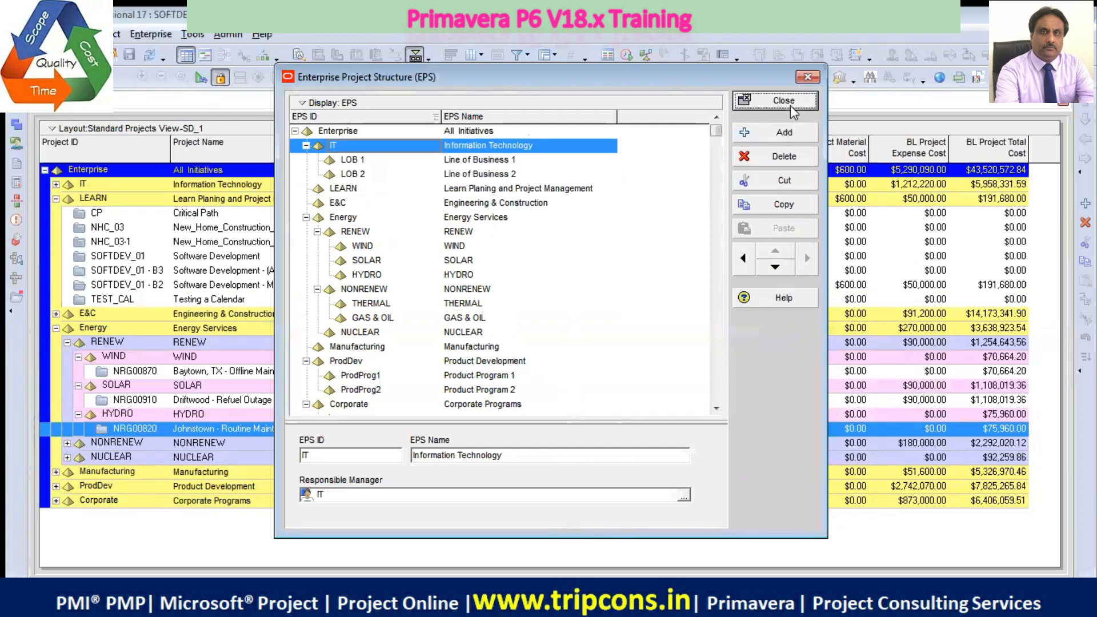
{"action": "left_click", "coordinate": [56, 184]}
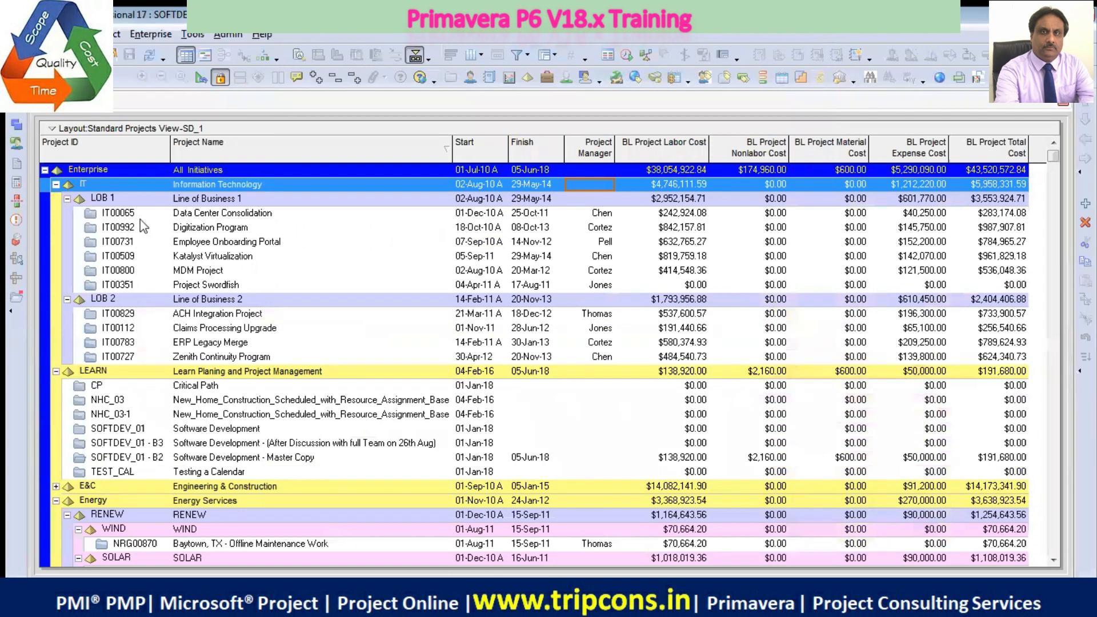
Move the LEARN element above IT in the Enterprise Project Structure
{"action": "left_click", "coordinate": [151, 36]}
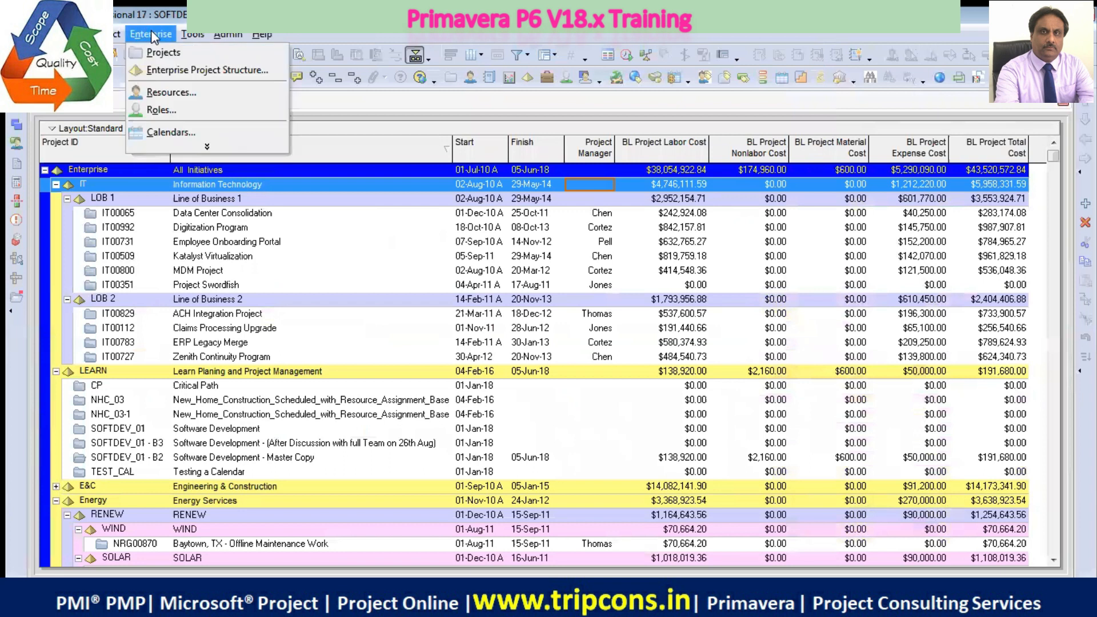
{"action": "left_click", "coordinate": [175, 63]}
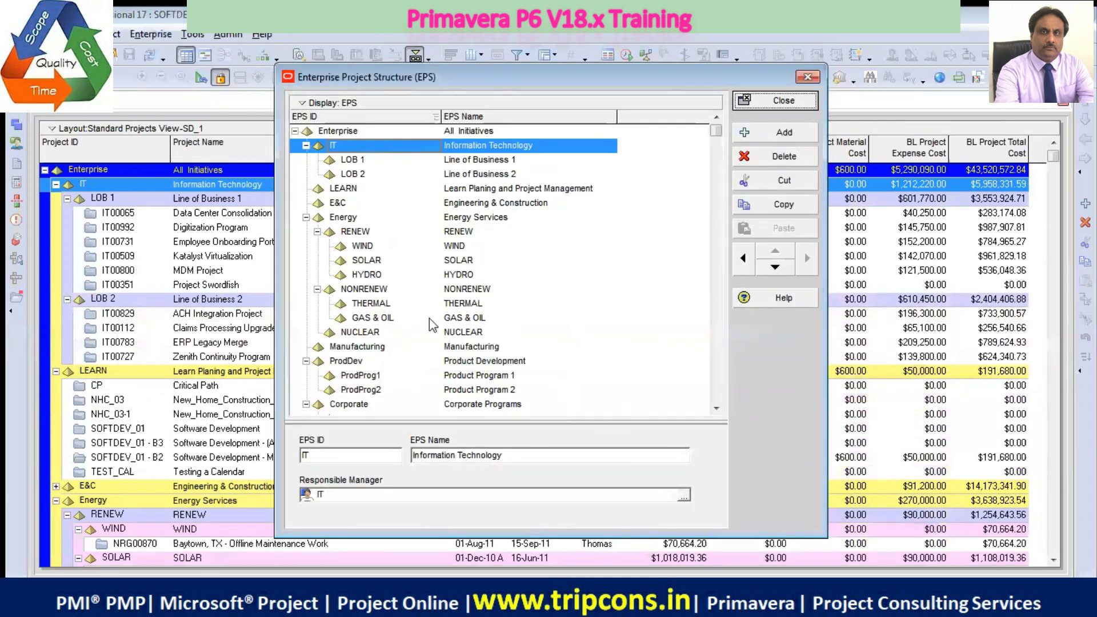
{"action": "left_click", "coordinate": [353, 191]}
{"action": "left_click", "coordinate": [776, 252]}
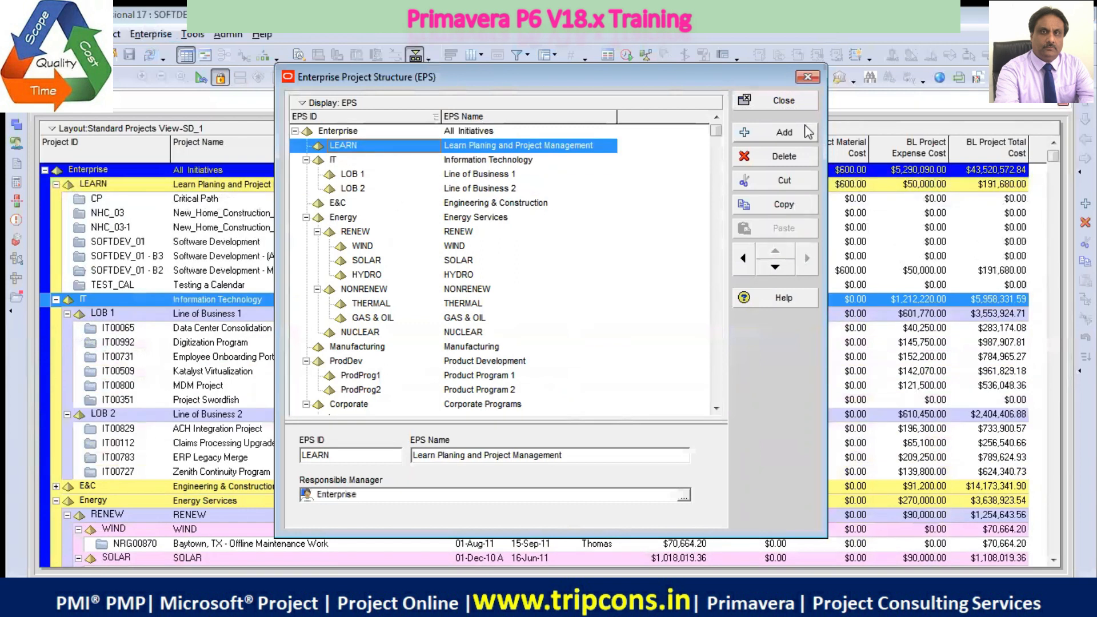
{"action": "left_click", "coordinate": [783, 101]}
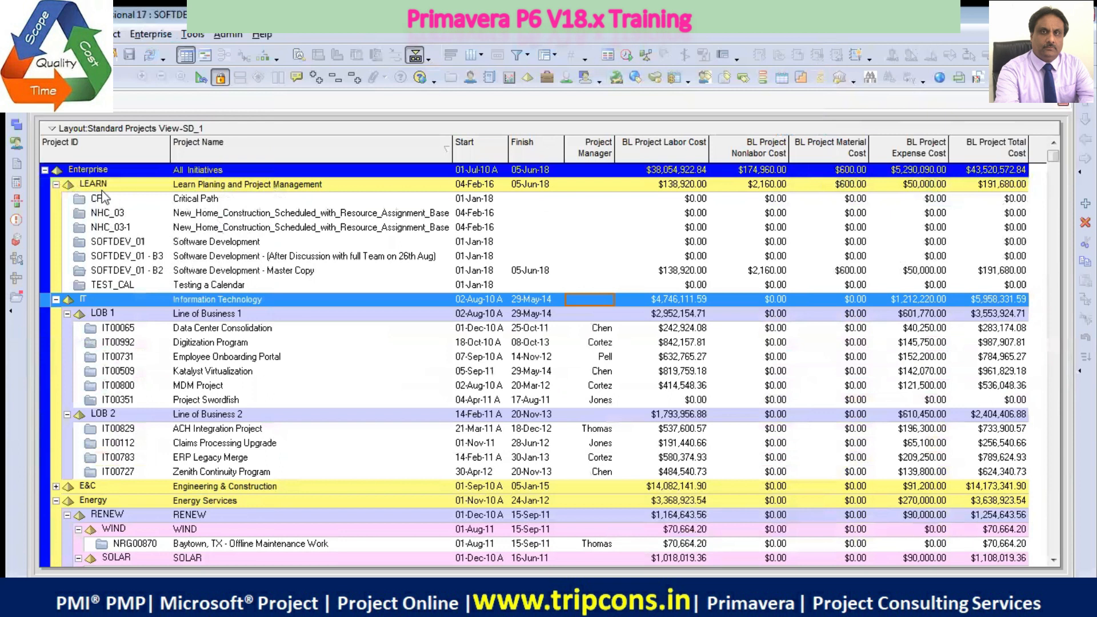
Review the reordered EPS hierarchy in the Enterprise Project Structure, and close it
{"action": "left_click", "coordinate": [206, 187]}
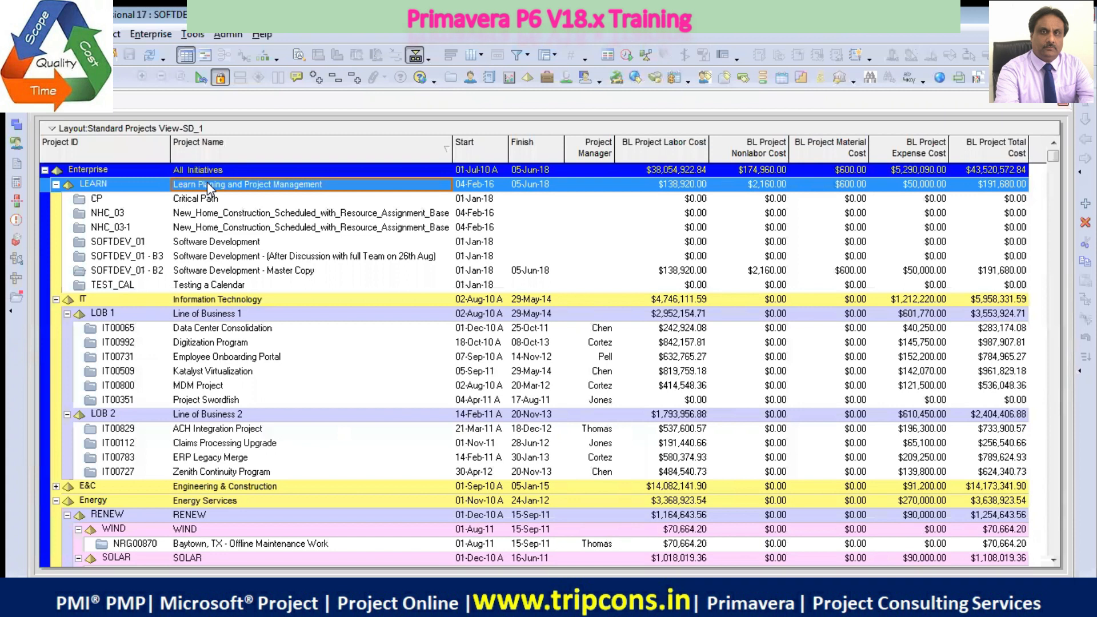
{"action": "left_click", "coordinate": [150, 35]}
{"action": "left_click", "coordinate": [201, 71]}
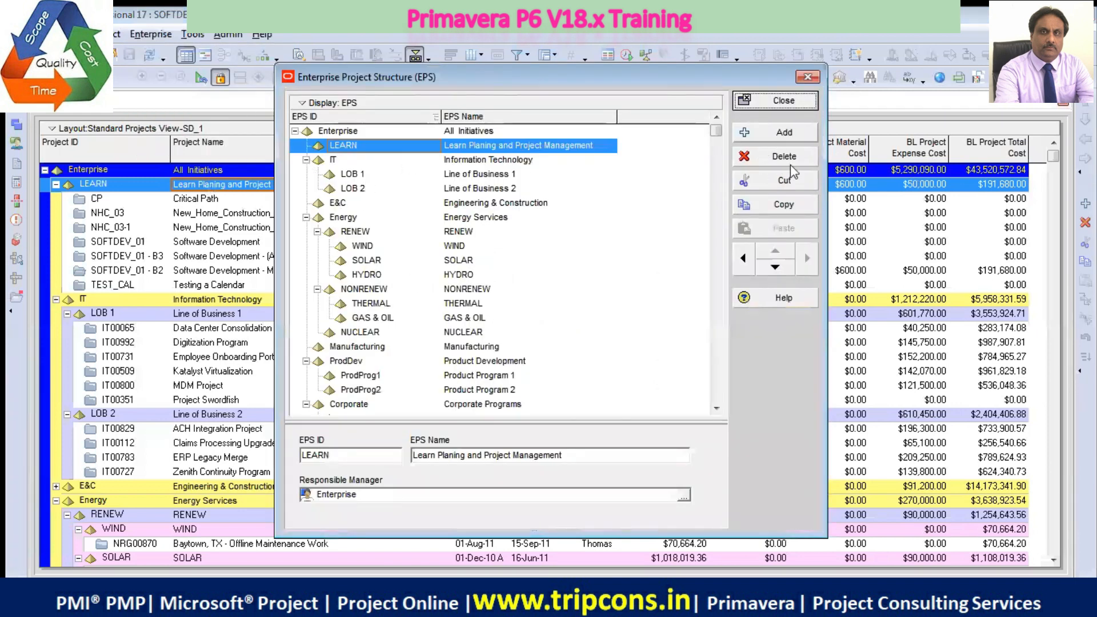
{"action": "left_click", "coordinate": [807, 76]}
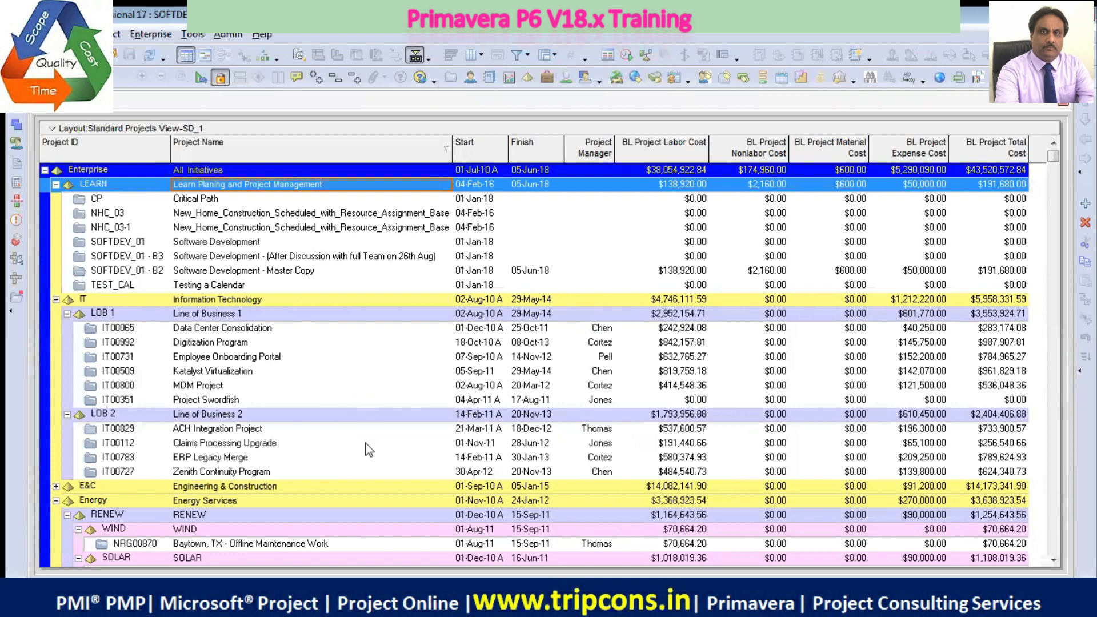
Open the list of layouts without saving changes to the current one, and apply the global Standard Projects View
{"action": "right_click", "coordinate": [486, 128]}
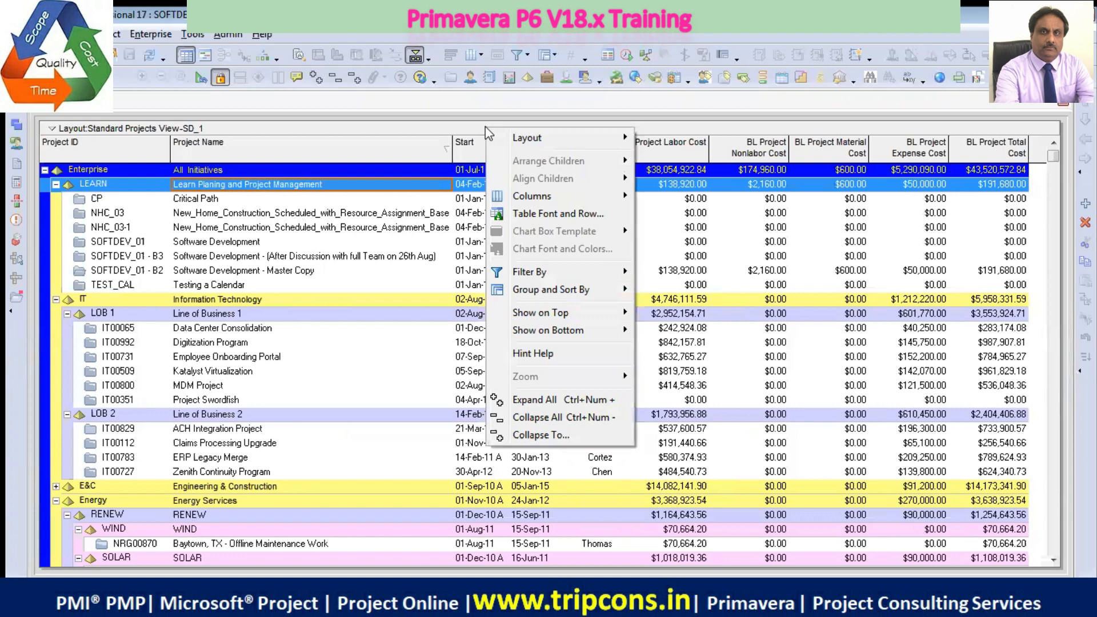
{"action": "mouse_move", "coordinate": [581, 139]}
{"action": "mouse_move", "coordinate": [625, 143]}
{"action": "left_click", "coordinate": [668, 138]}
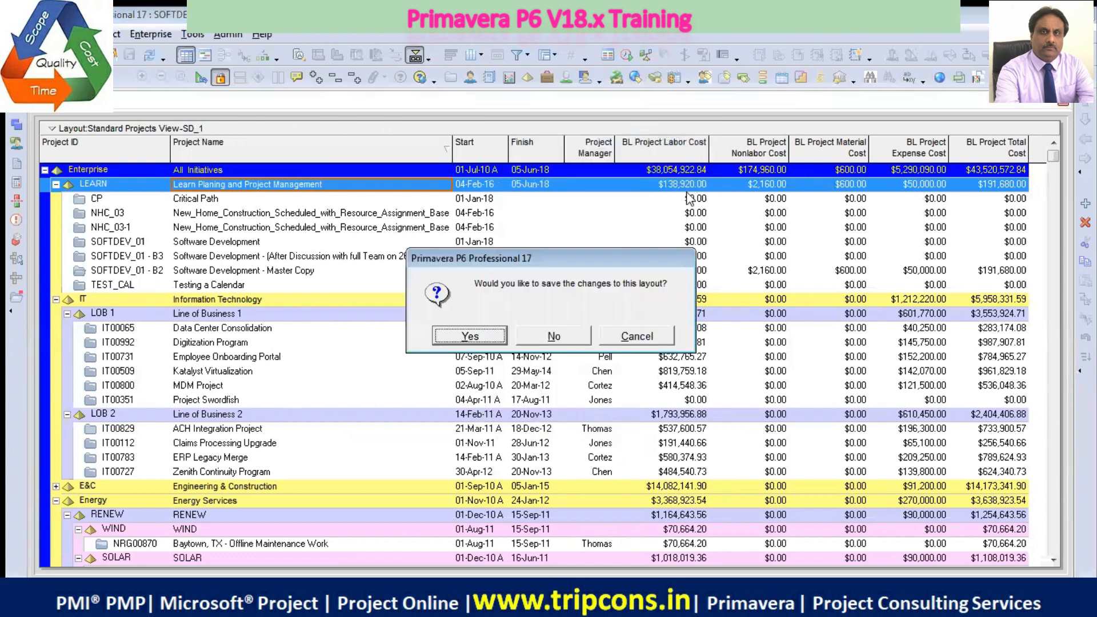
{"action": "left_click", "coordinate": [549, 338]}
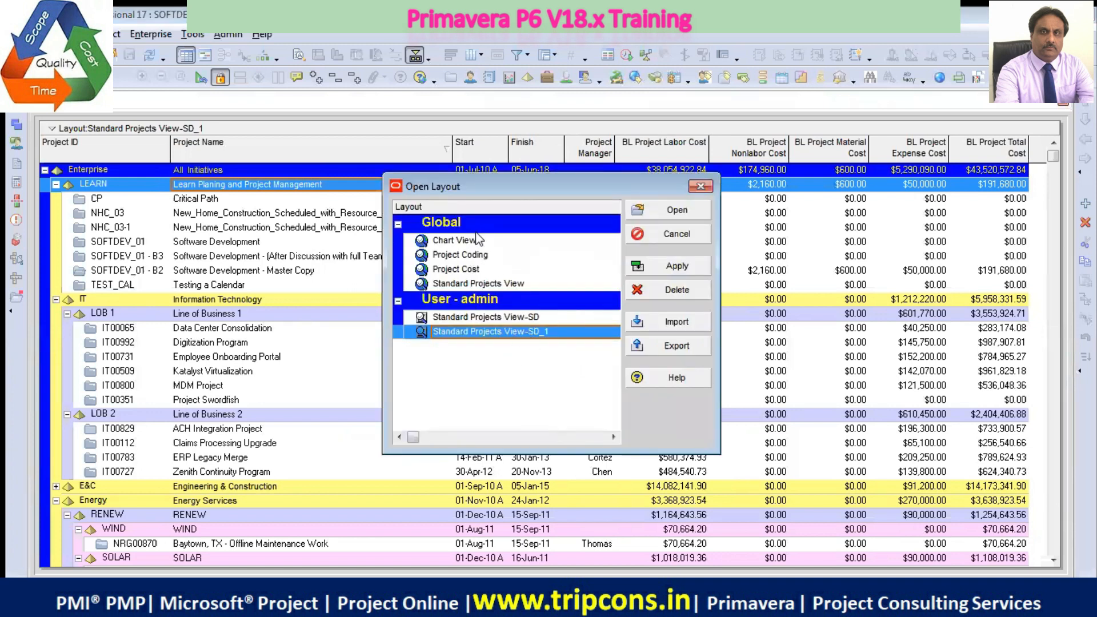
{"action": "left_click", "coordinate": [471, 284]}
{"action": "left_click", "coordinate": [681, 268]}
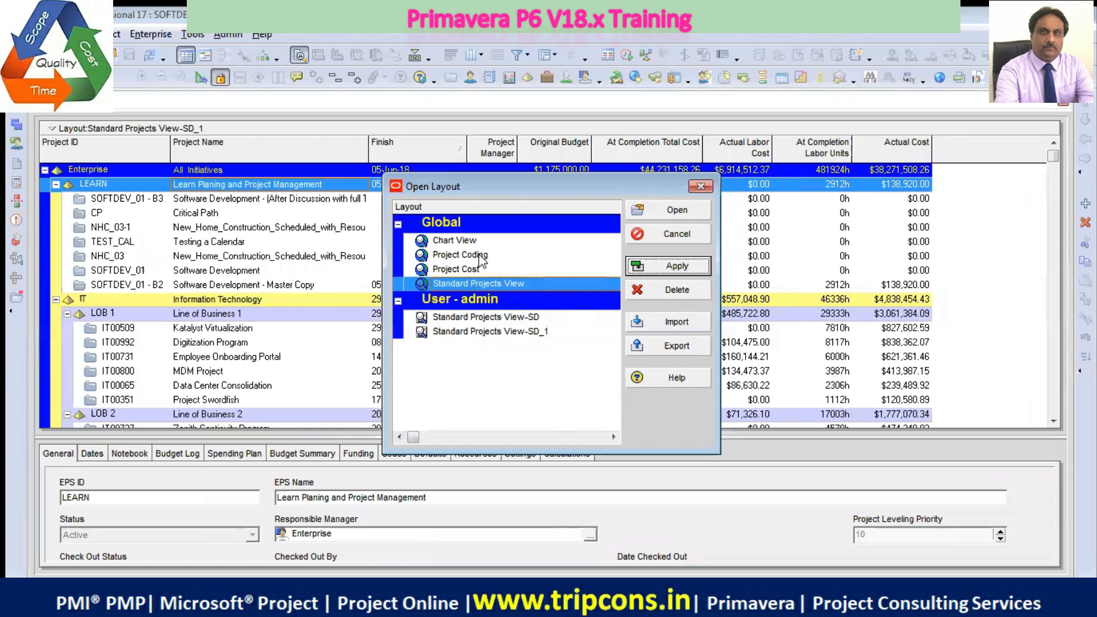
Preview the global layouts in turn: Chart View, Project Coding, Project Cost and Standard Projects View
{"action": "left_click", "coordinate": [474, 241]}
{"action": "left_click", "coordinate": [680, 267]}
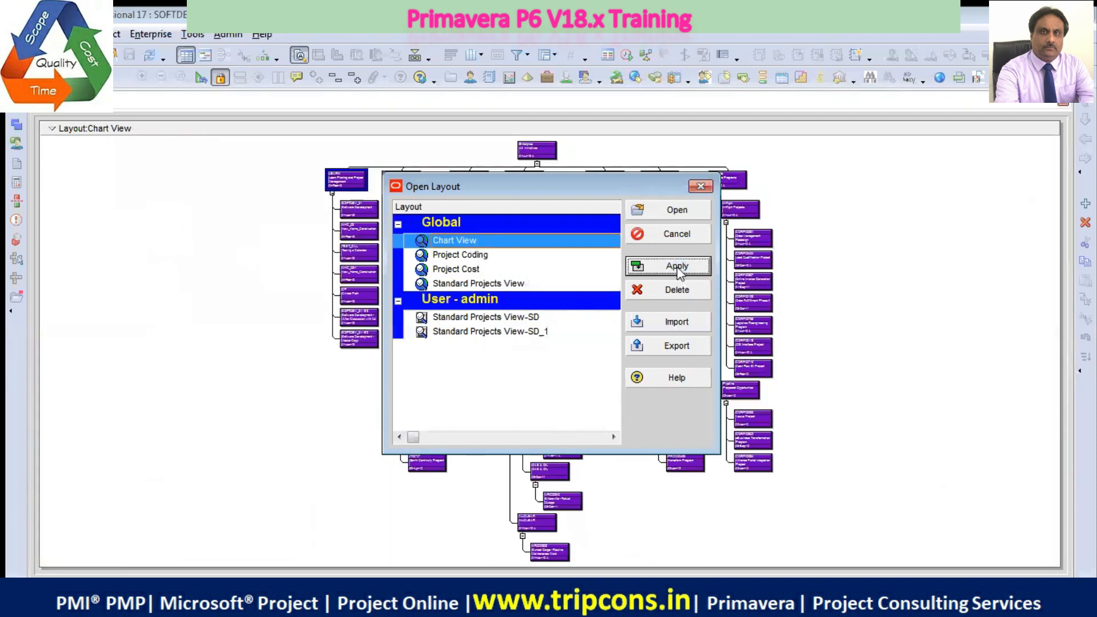
{"action": "left_click", "coordinate": [463, 255]}
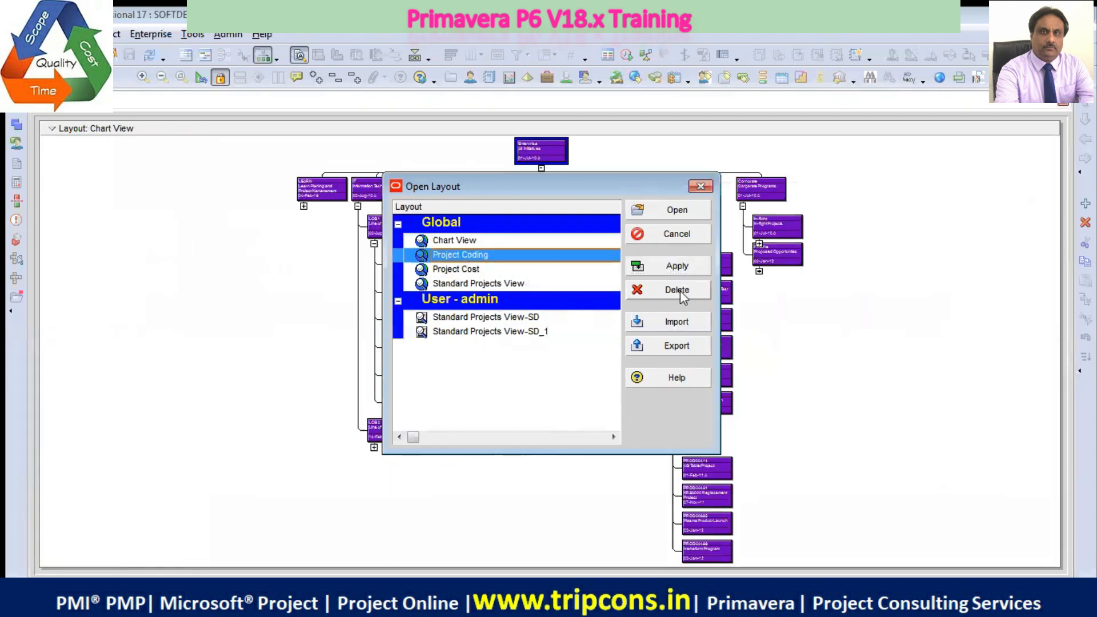
{"action": "left_click", "coordinate": [677, 266]}
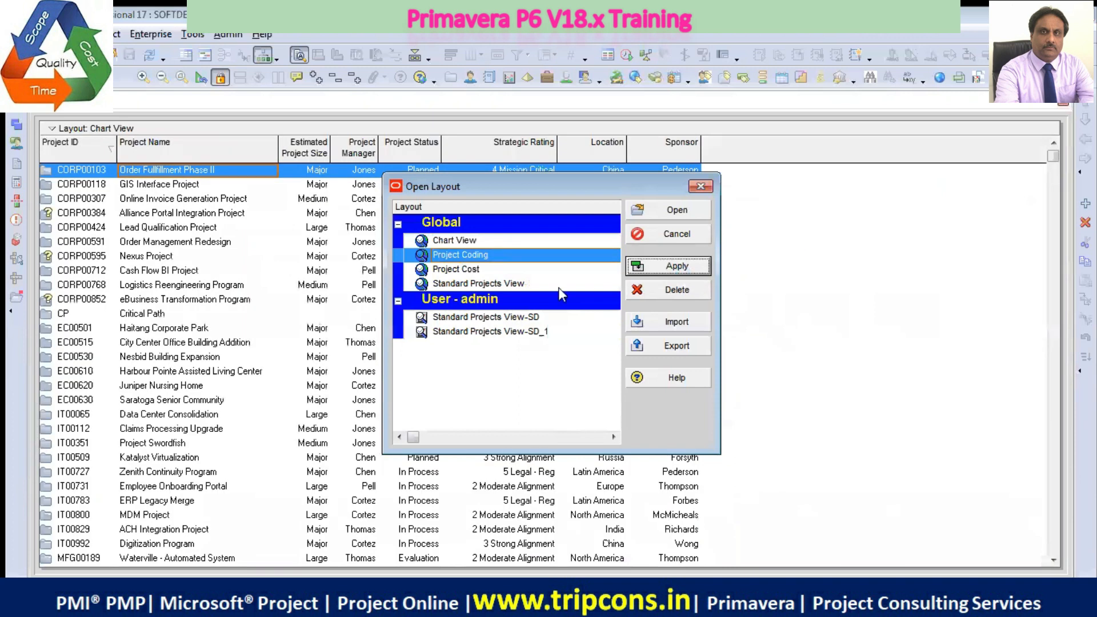
{"action": "left_click", "coordinate": [464, 269]}
{"action": "left_click", "coordinate": [680, 267]}
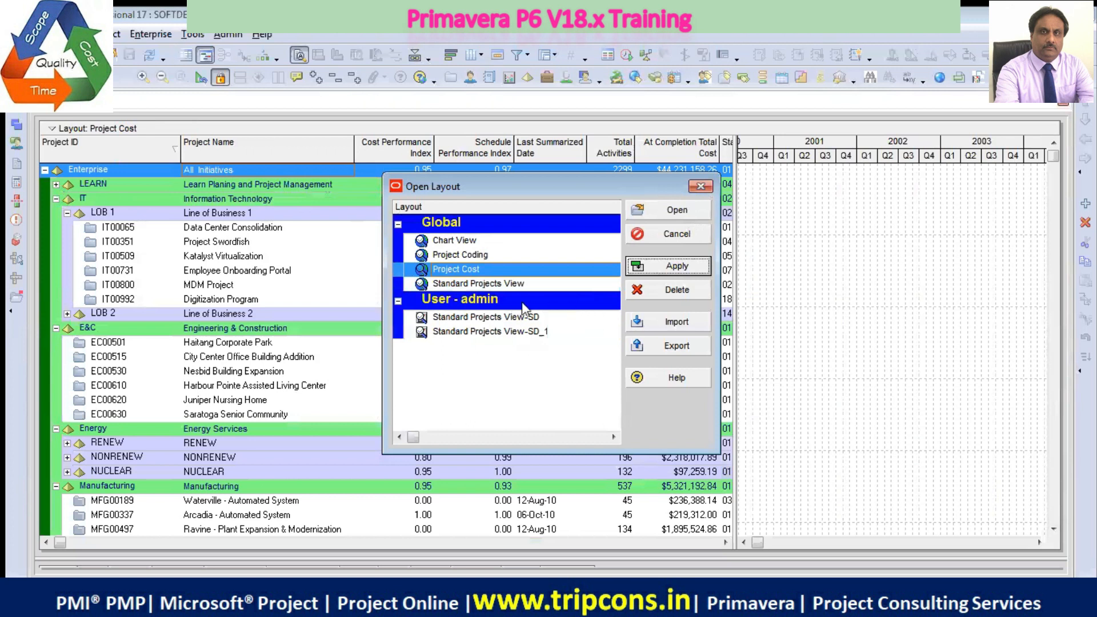
{"action": "left_click", "coordinate": [507, 283]}
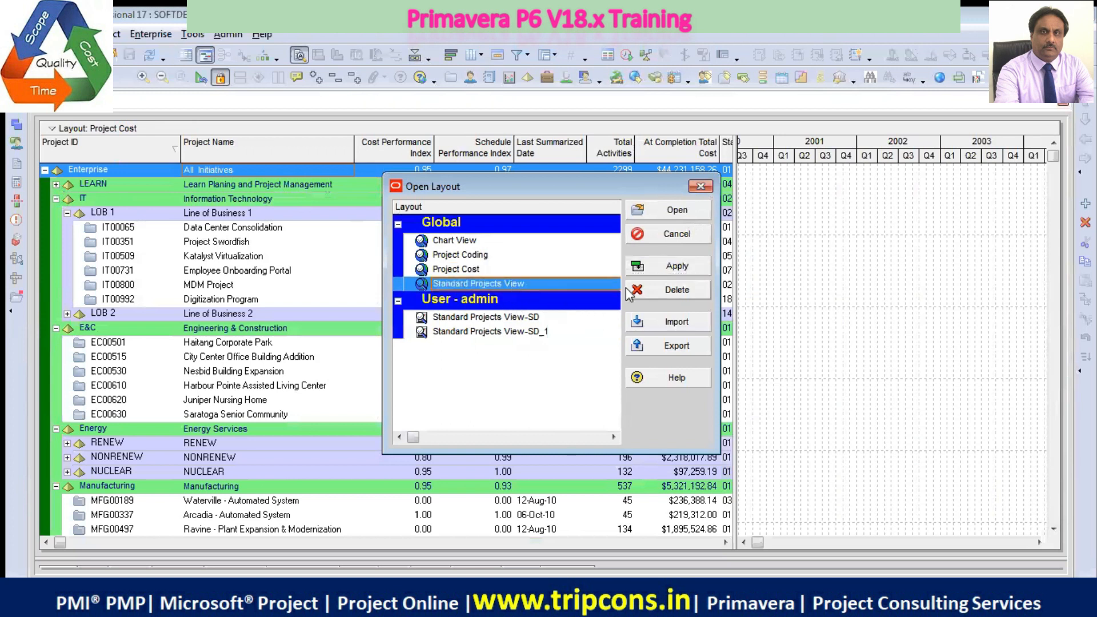
{"action": "left_click", "coordinate": [680, 266]}
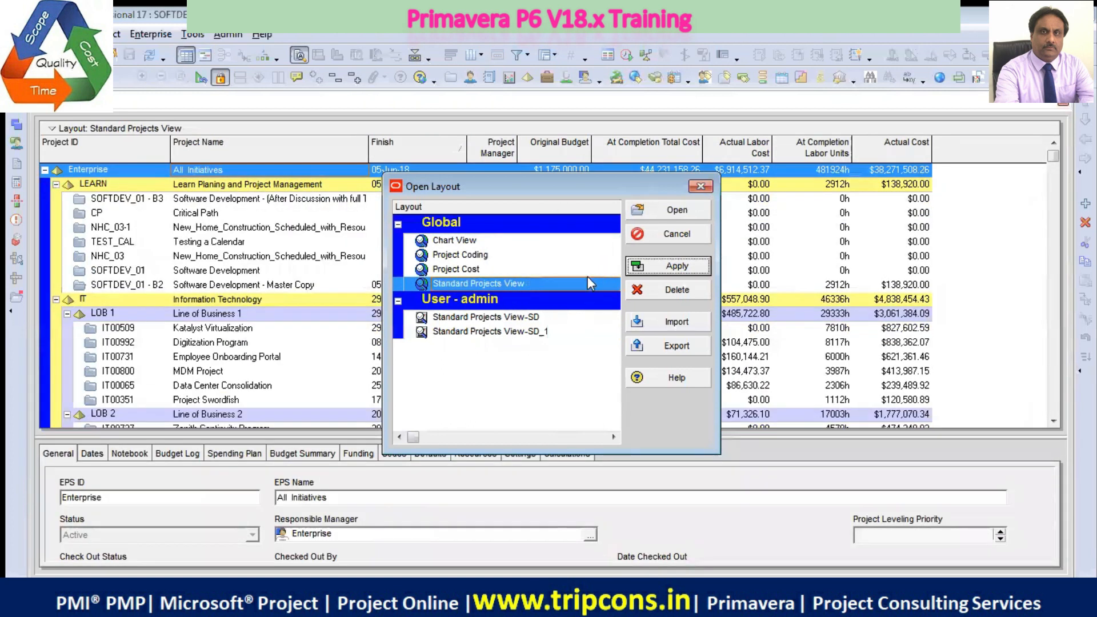
Preview the user layouts Standard Projects View-SD and Standard Projects View-SD_1, and open the global Standard Projects View
{"action": "left_click", "coordinate": [528, 318]}
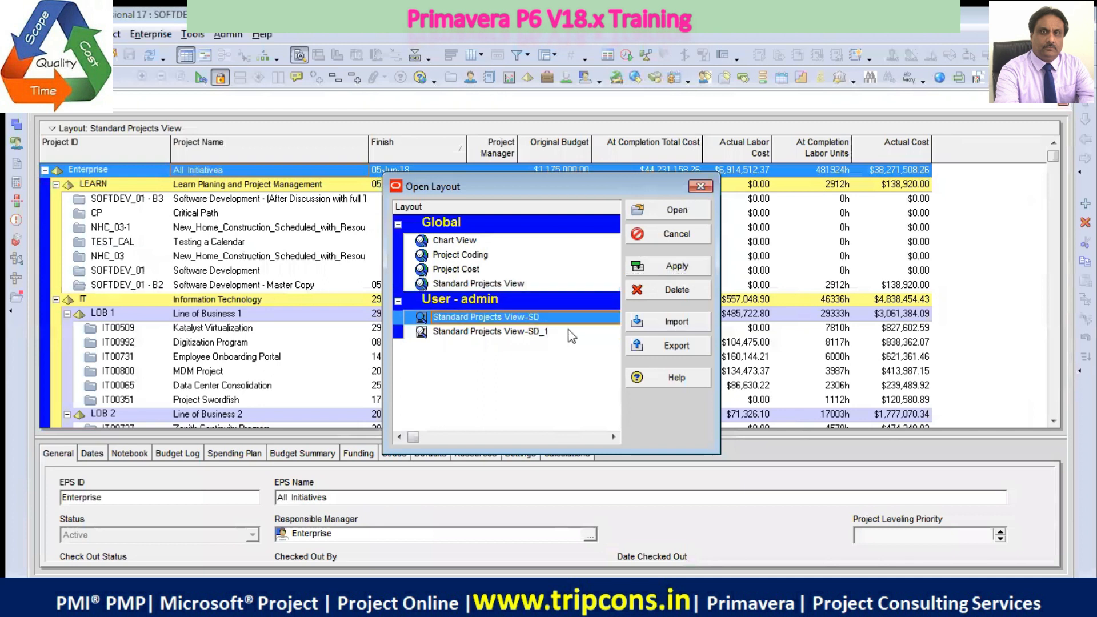
{"action": "left_click", "coordinate": [695, 266]}
{"action": "left_click", "coordinate": [503, 333]}
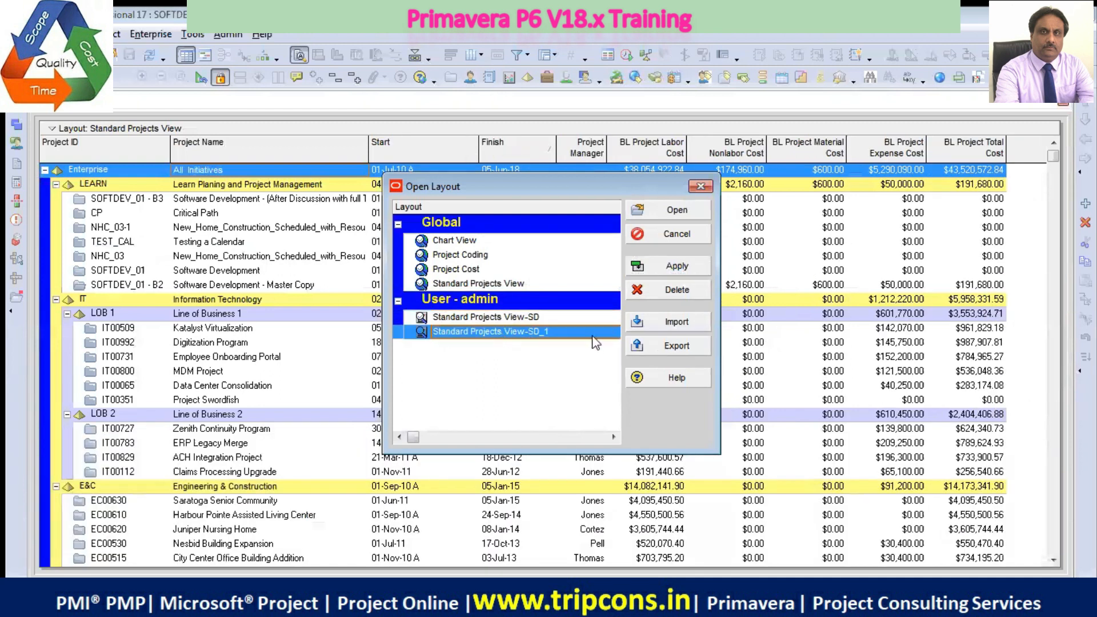
{"action": "left_click", "coordinate": [675, 266]}
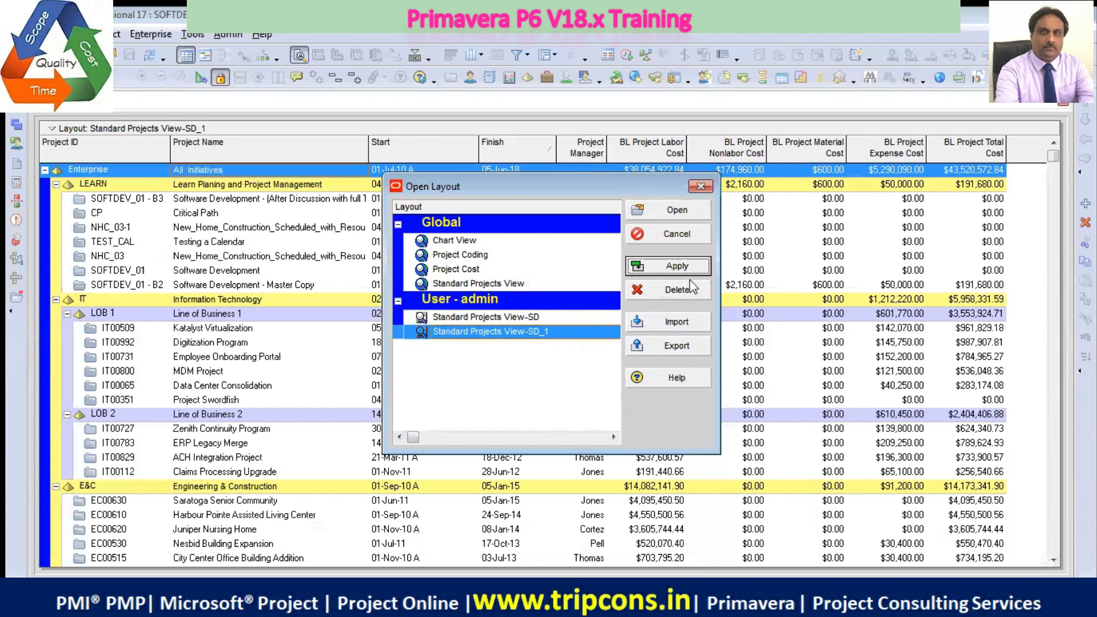
{"action": "left_click", "coordinate": [495, 285]}
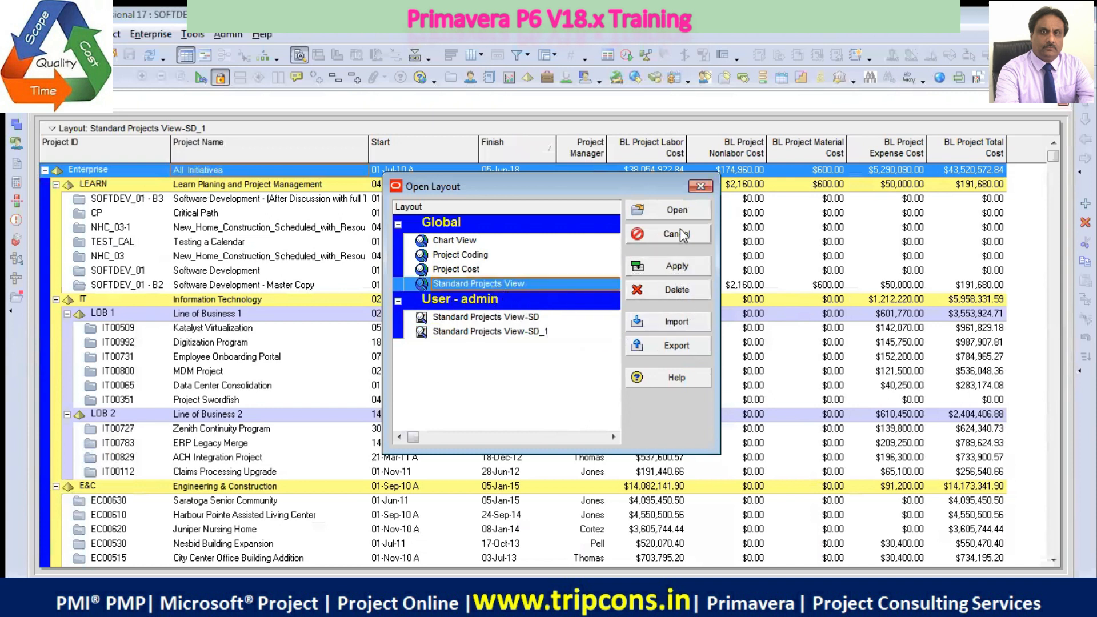
{"action": "left_click", "coordinate": [678, 212]}
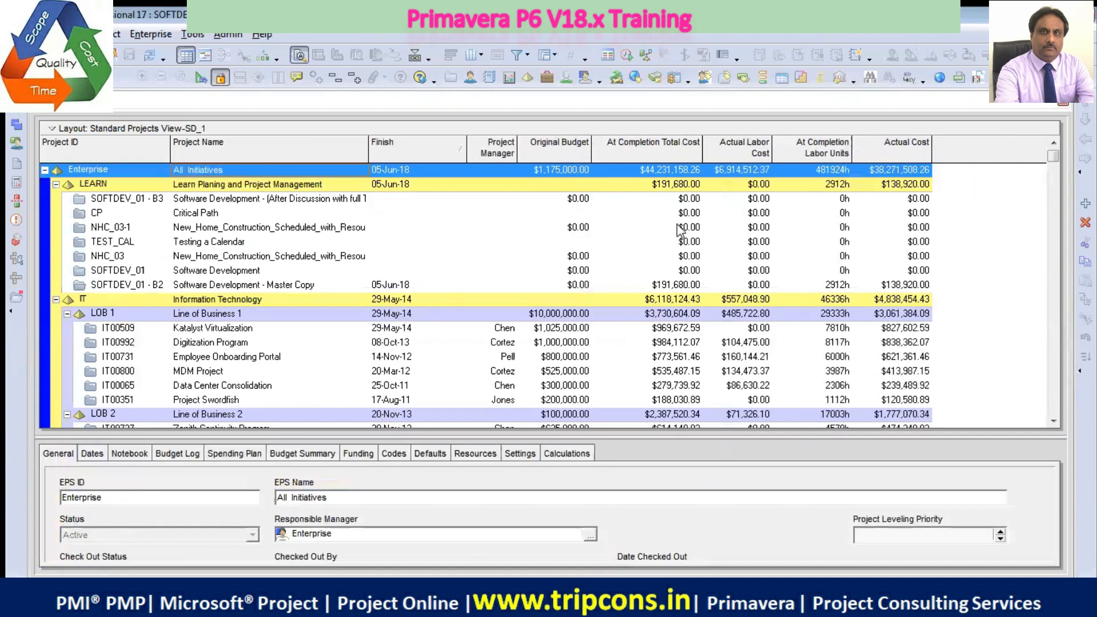
Review the available global and user layouts again without saving layout changes, and close the list without opening one
{"action": "right_click", "coordinate": [415, 125]}
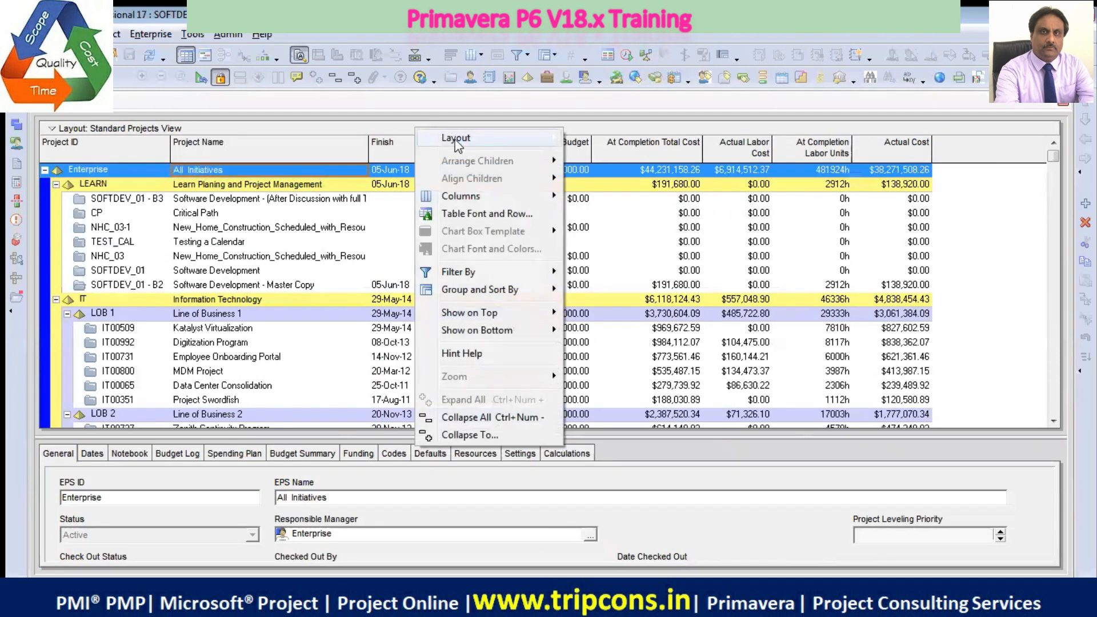
{"action": "mouse_move", "coordinate": [463, 138]}
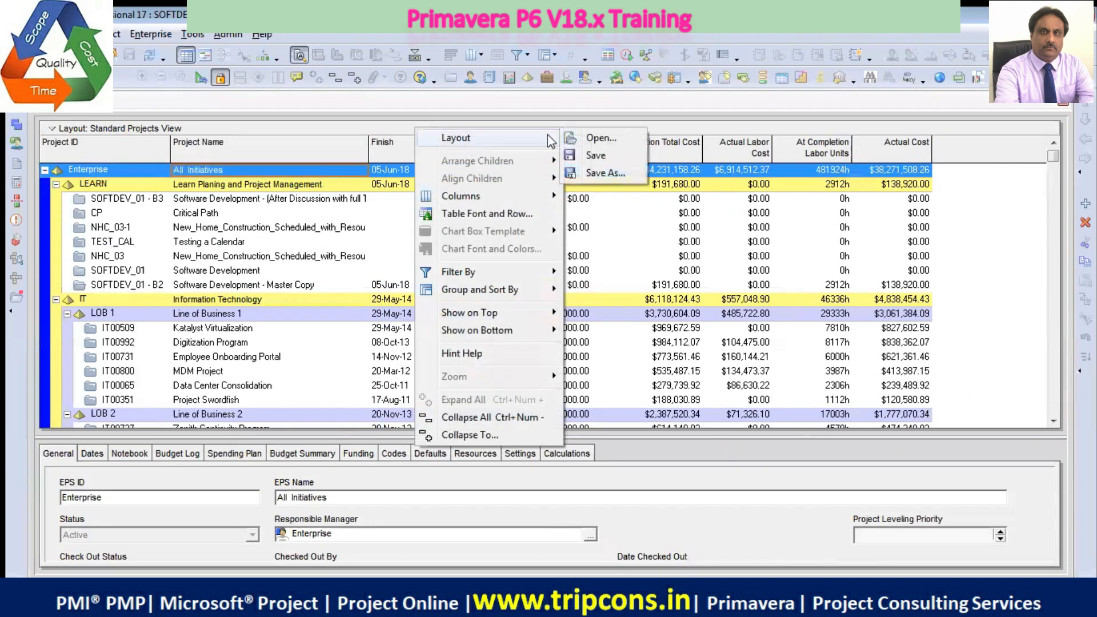
{"action": "left_click", "coordinate": [598, 139]}
{"action": "left_click", "coordinate": [553, 339]}
{"action": "left_click", "coordinate": [522, 285]}
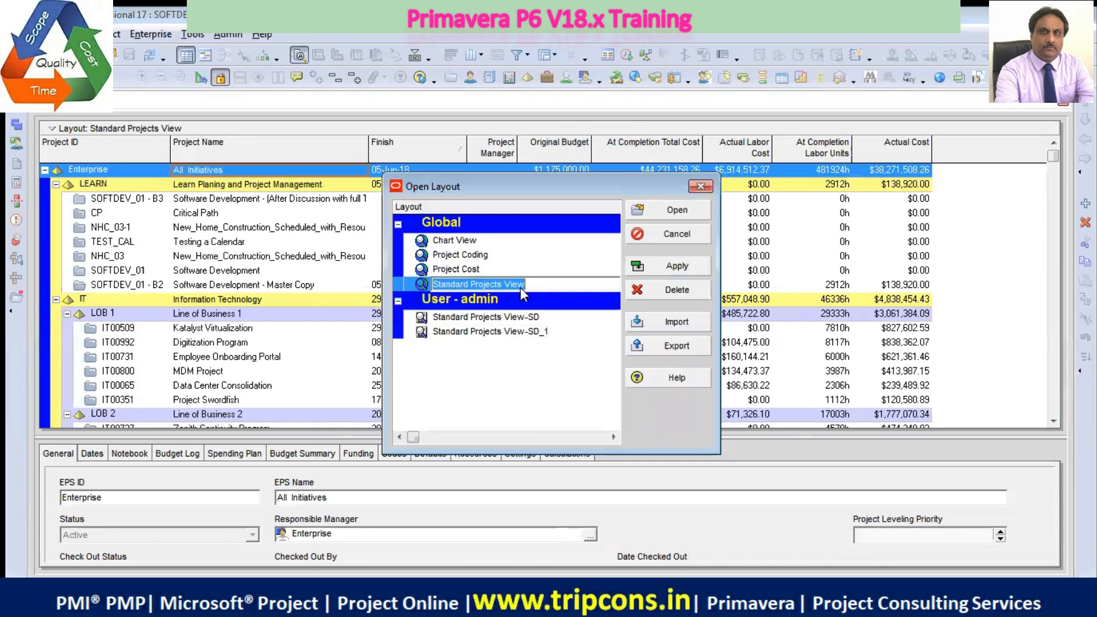
{"action": "left_click", "coordinate": [540, 368]}
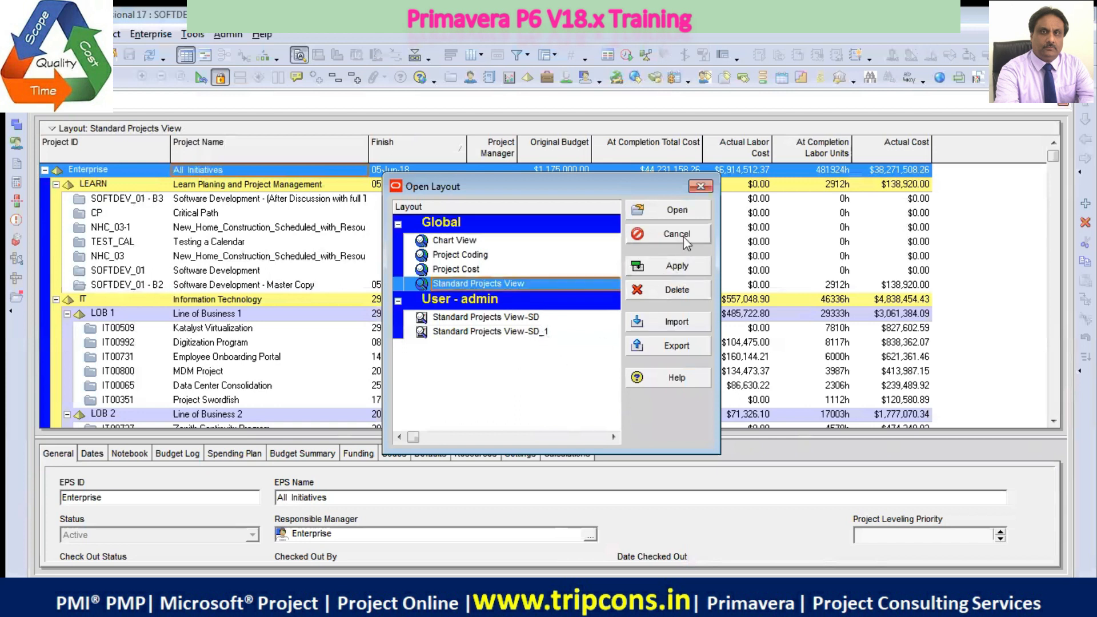
{"action": "left_click", "coordinate": [702, 234]}
Examine the name and availability options for saving the current layout as a copy, and close them without saving
{"action": "left_click", "coordinate": [474, 129]}
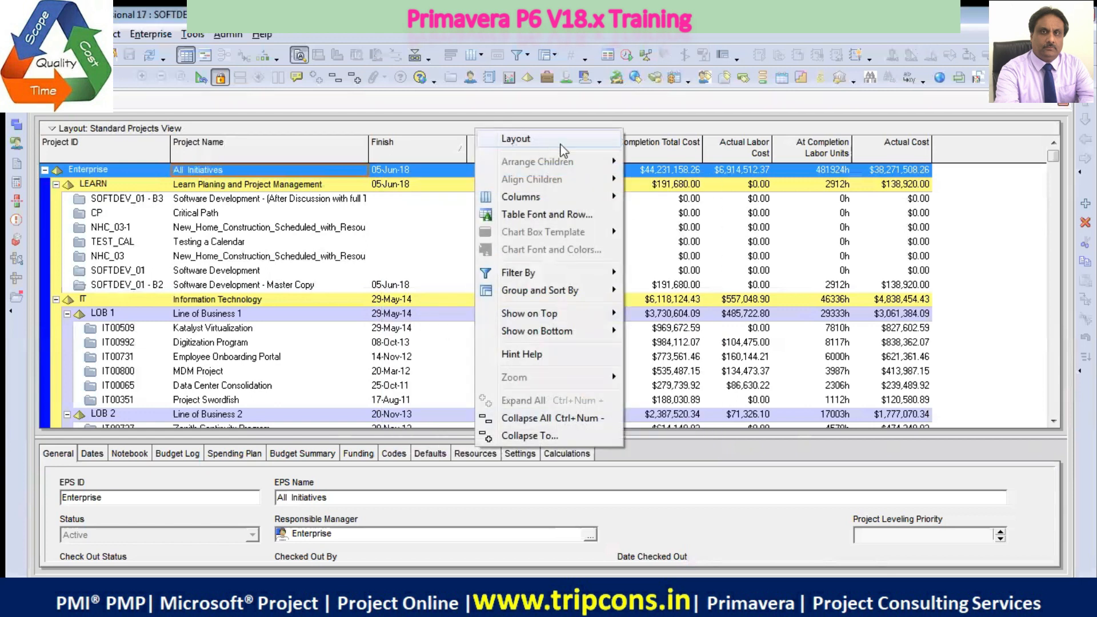
{"action": "mouse_move", "coordinate": [595, 139]}
{"action": "left_click", "coordinate": [664, 174]}
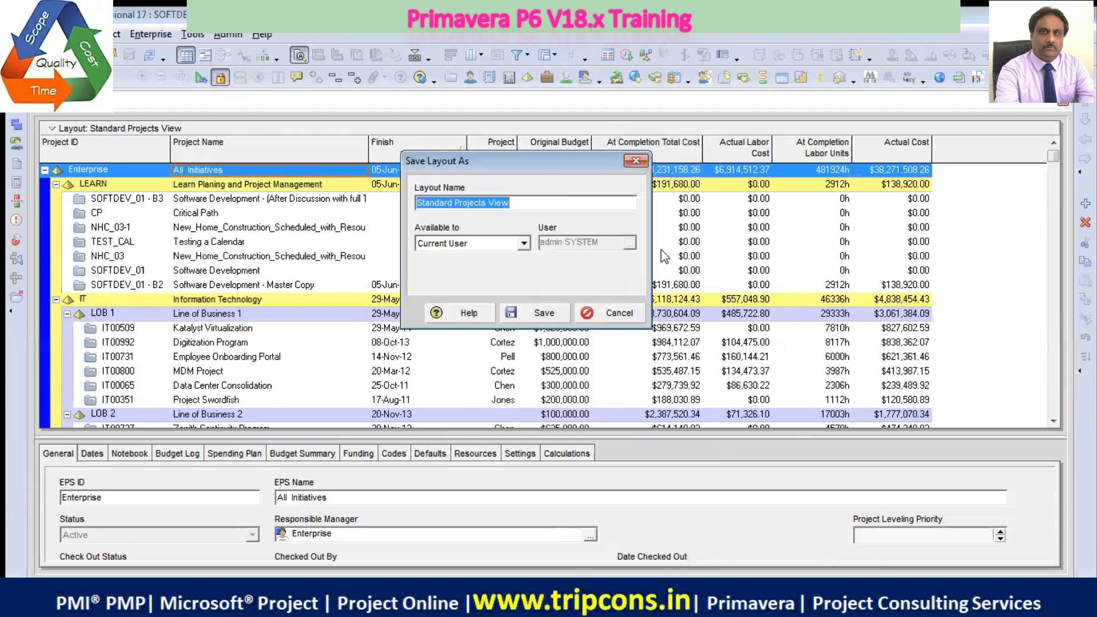
{"action": "left_click", "coordinate": [532, 204]}
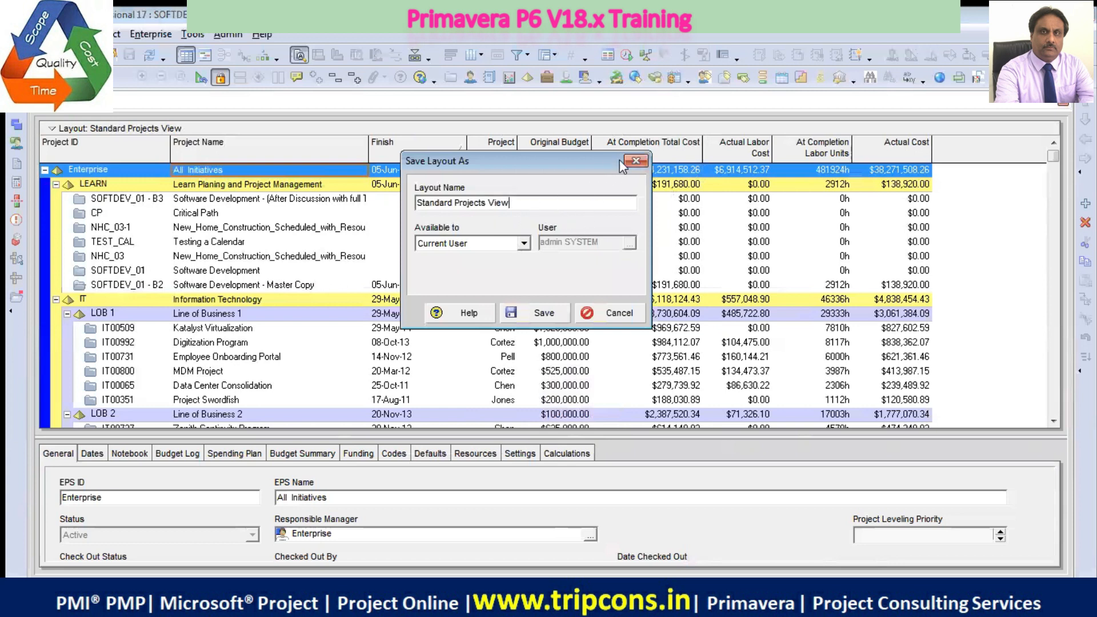
{"action": "left_click", "coordinate": [636, 161]}
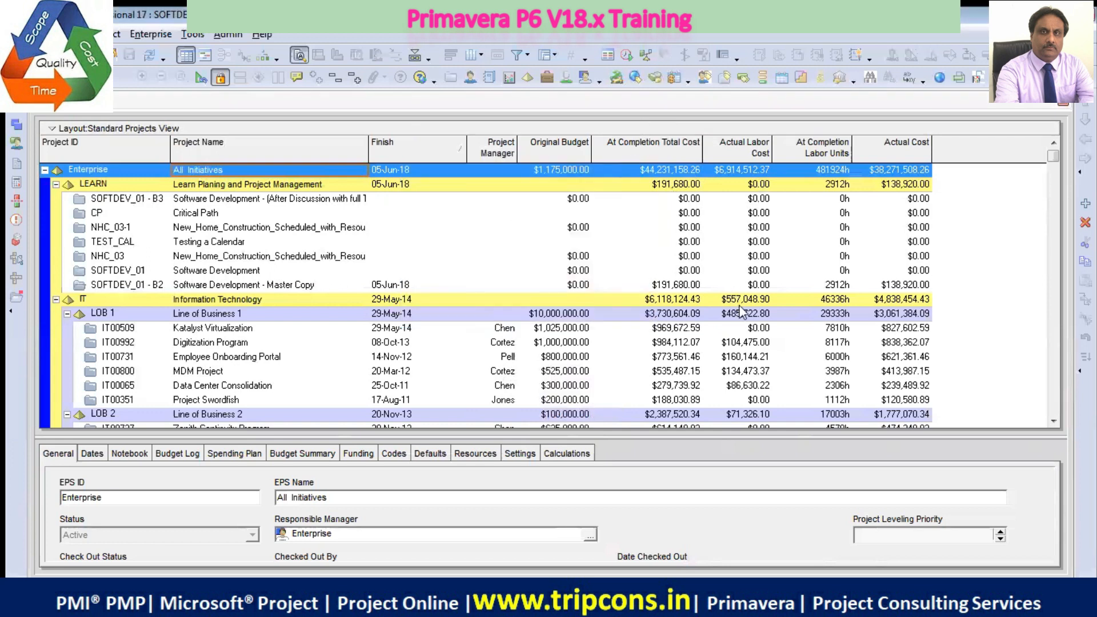
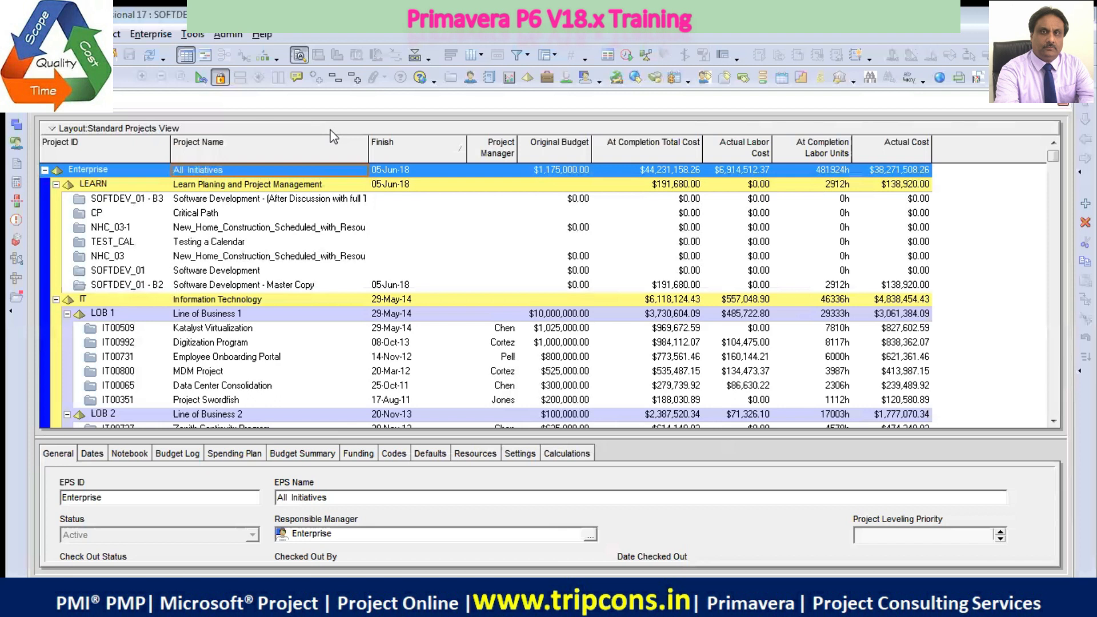
Save the current layout as a copy named Standard Projects View_SD_10_Mar_18, available to the current user
{"action": "right_click", "coordinate": [331, 131]}
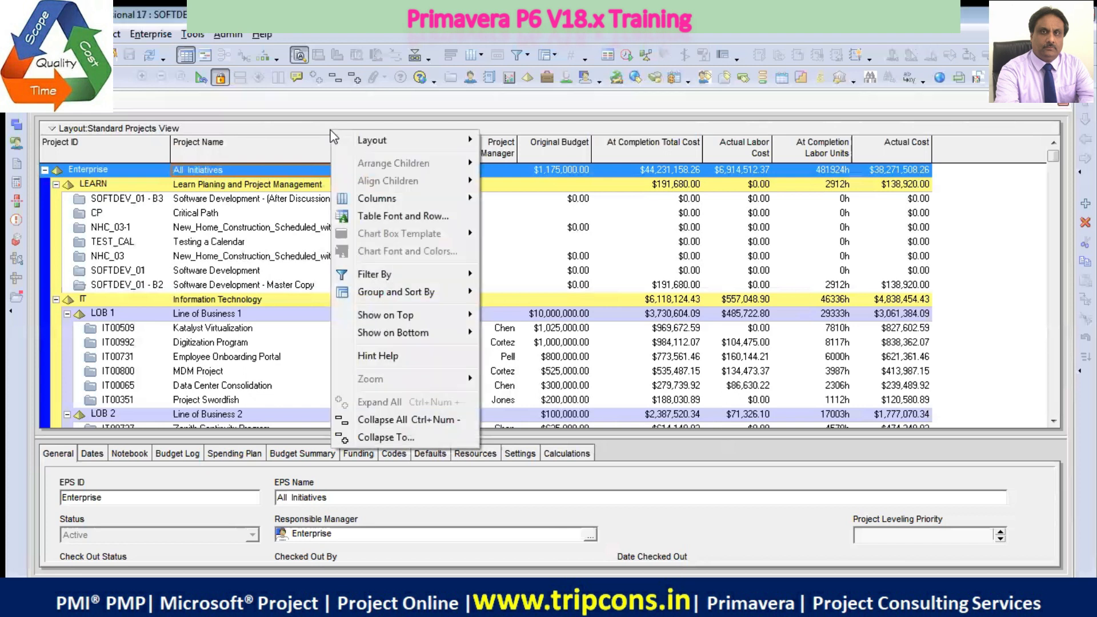
{"action": "mouse_move", "coordinate": [448, 137]}
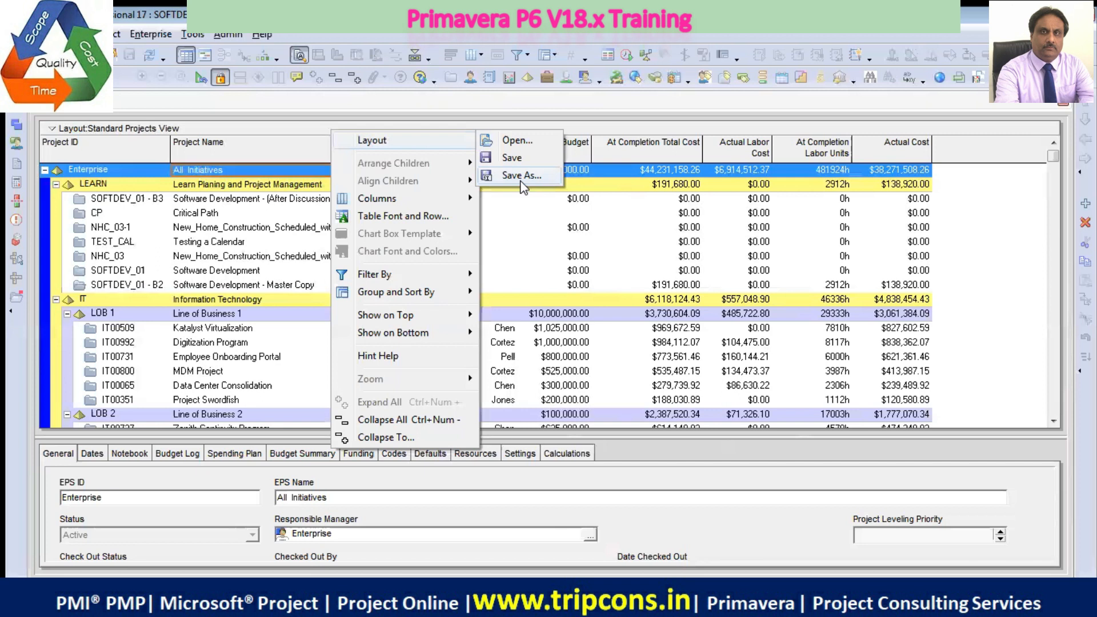
{"action": "left_click", "coordinate": [521, 175]}
{"action": "left_click", "coordinate": [538, 202]}
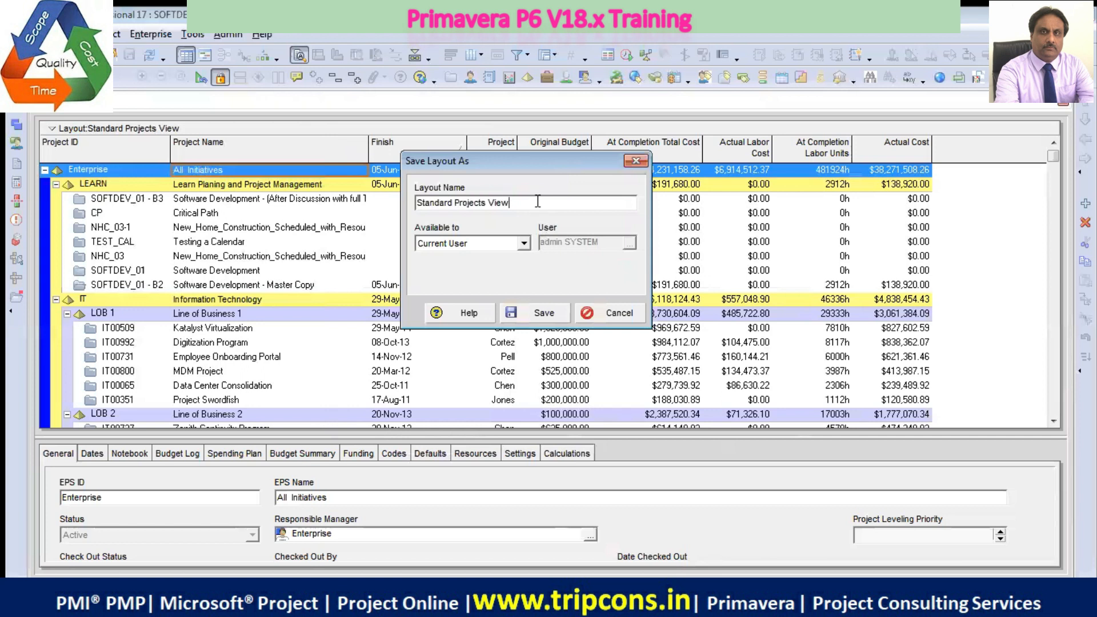
{"action": "type", "text": "_sd"}
{"action": "key", "text": "BackSpace"}
{"action": "type", "text": "d"}
{"action": "key", "text": "BackSpace"}
{"action": "key", "text": "BackSpace"}
{"action": "key", "text": "Caps_Lock"}
{"action": "type", "text": "s"}
{"action": "key", "text": "BackSpace"}
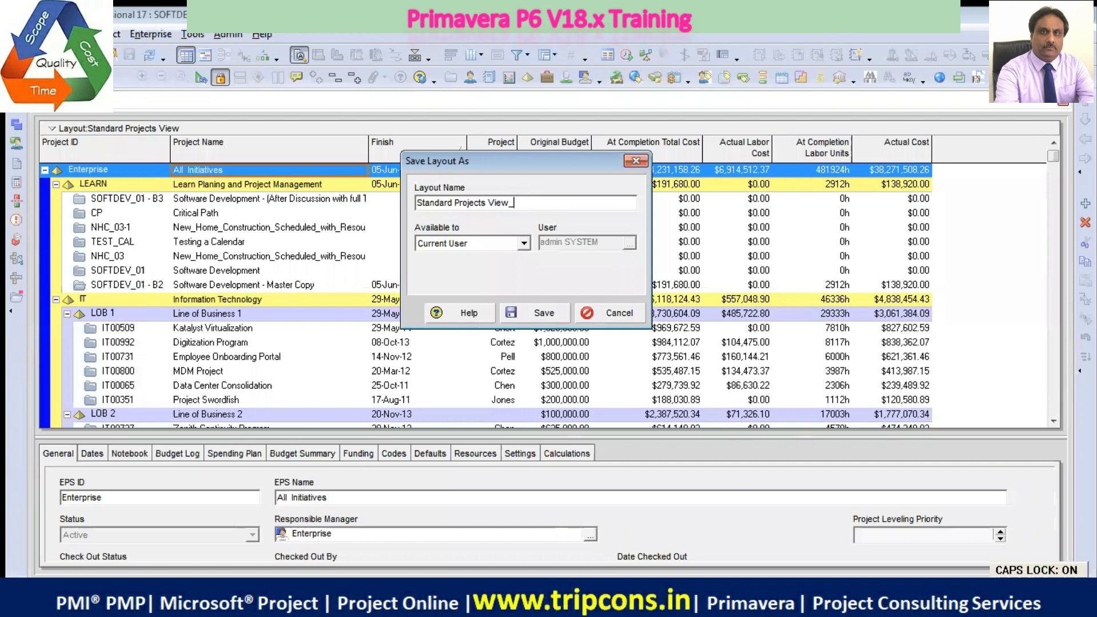
{"action": "key", "text": "Caps_Lock"}
{"action": "type", "text": "SD_"}
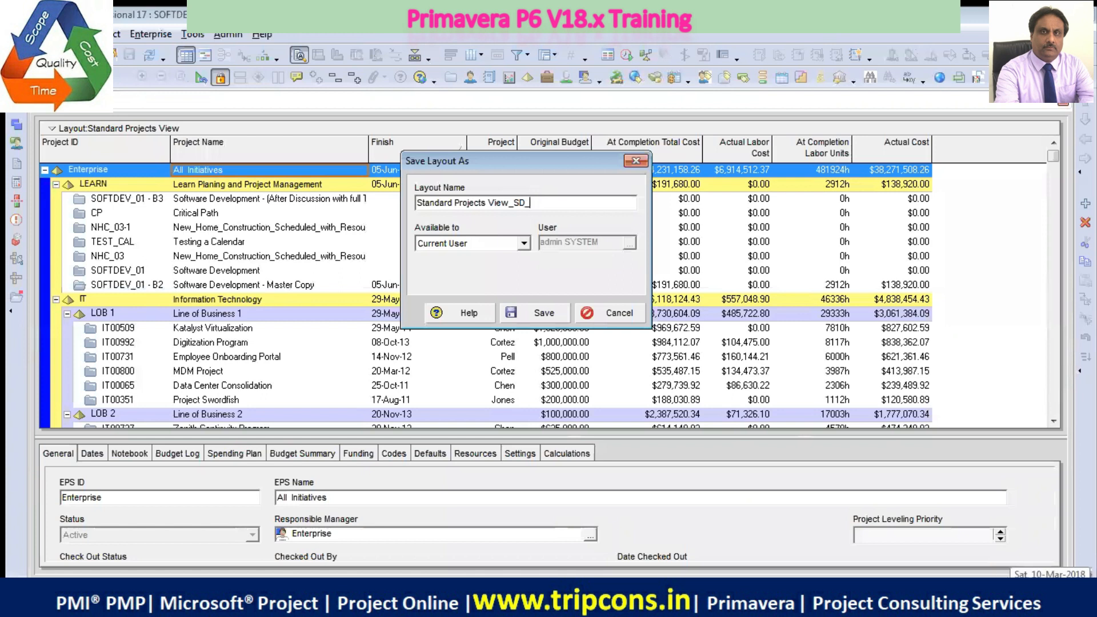
{"action": "type", "text": "10_Ma"}
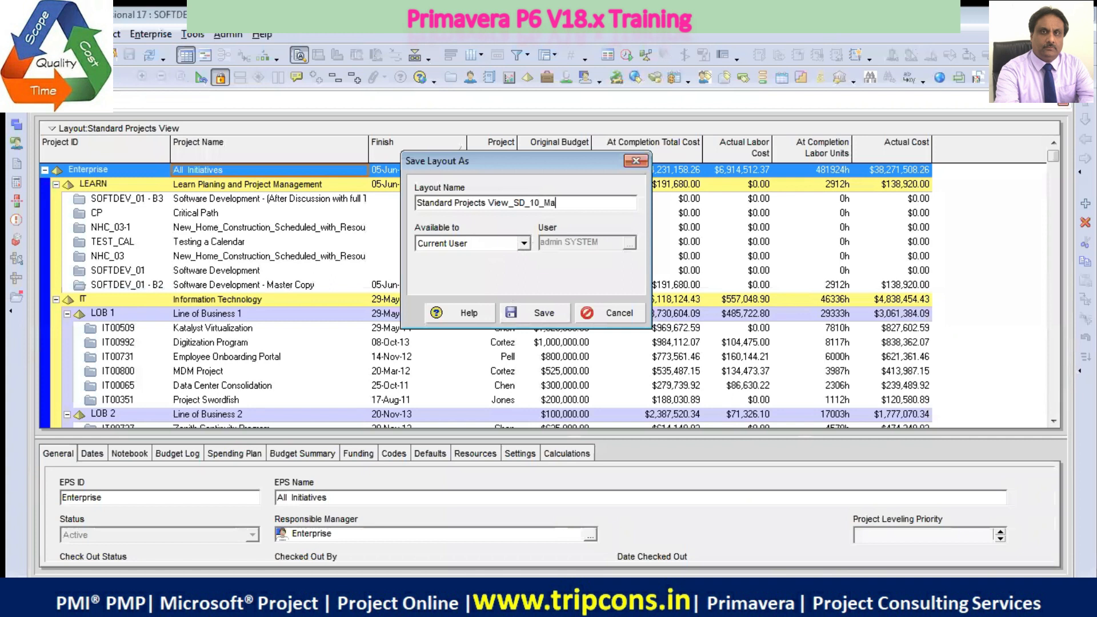
{"action": "type", "text": "r_18"}
{"action": "left_click", "coordinate": [532, 313]}
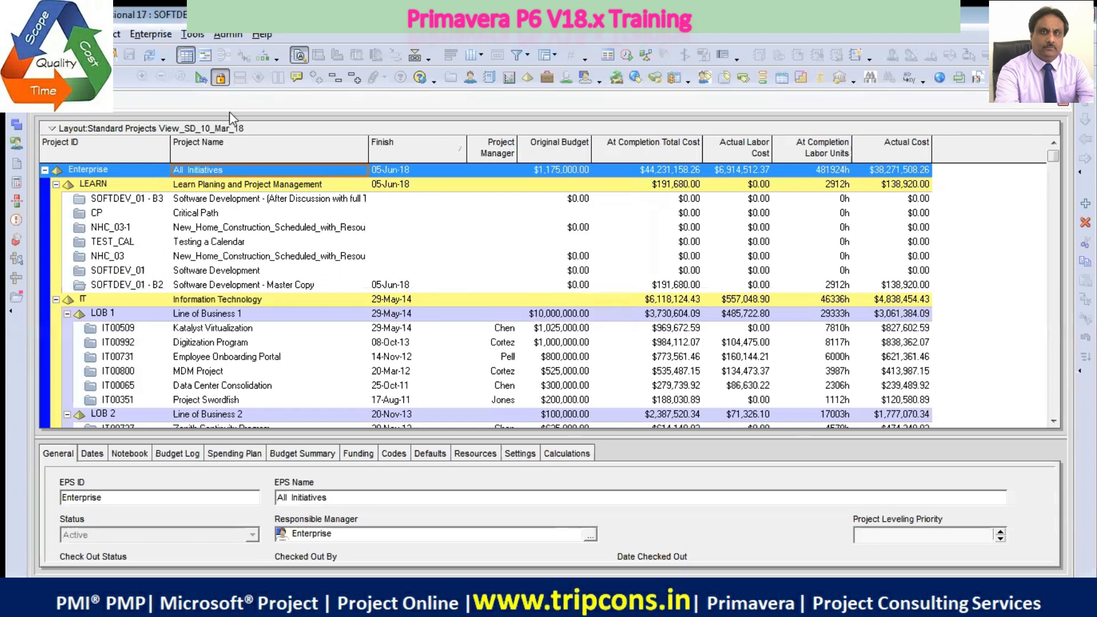
Check the list of global and user layouts for the newly saved copy, and close it without opening one
{"action": "left_click", "coordinate": [247, 131]}
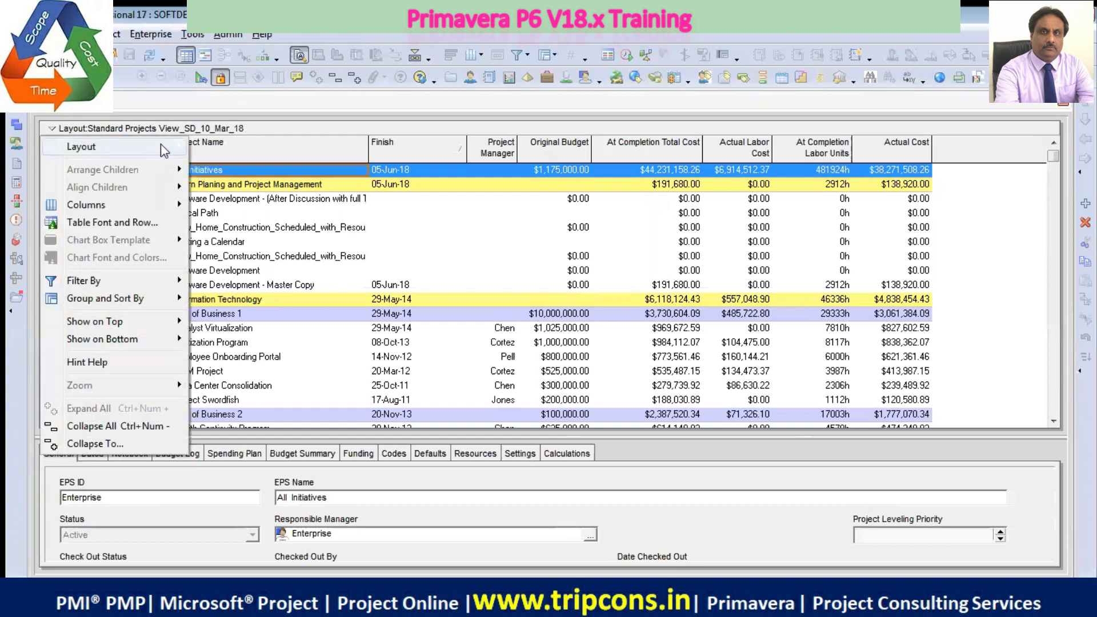
{"action": "mouse_move", "coordinate": [172, 147]}
{"action": "left_click", "coordinate": [227, 147]}
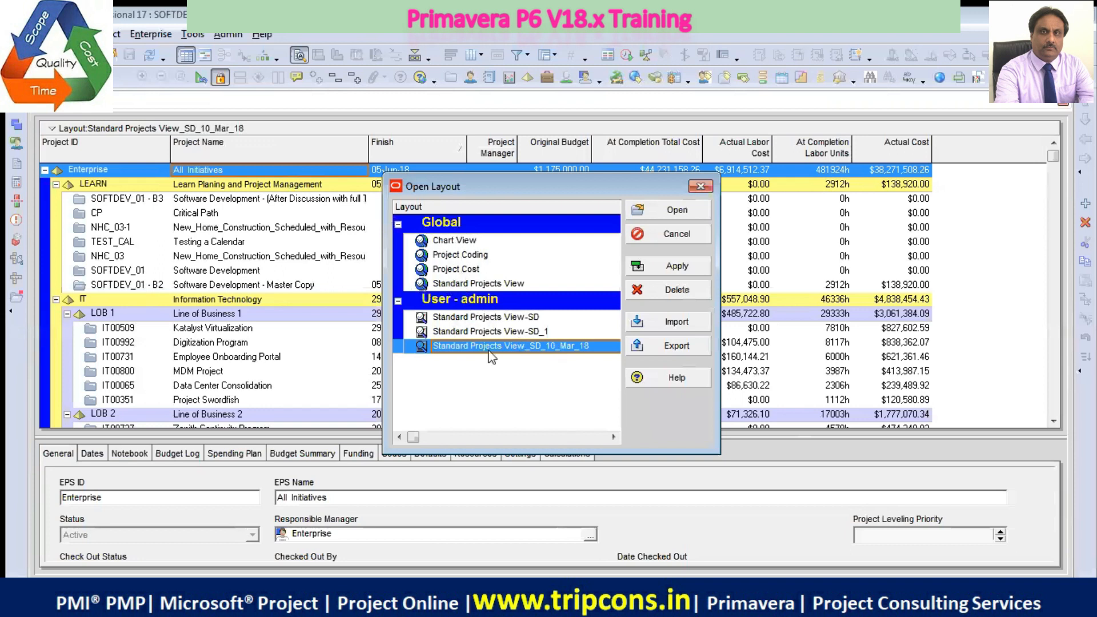
{"action": "left_click_drag", "start_coordinate": [499, 192], "coordinate": [389, 160]}
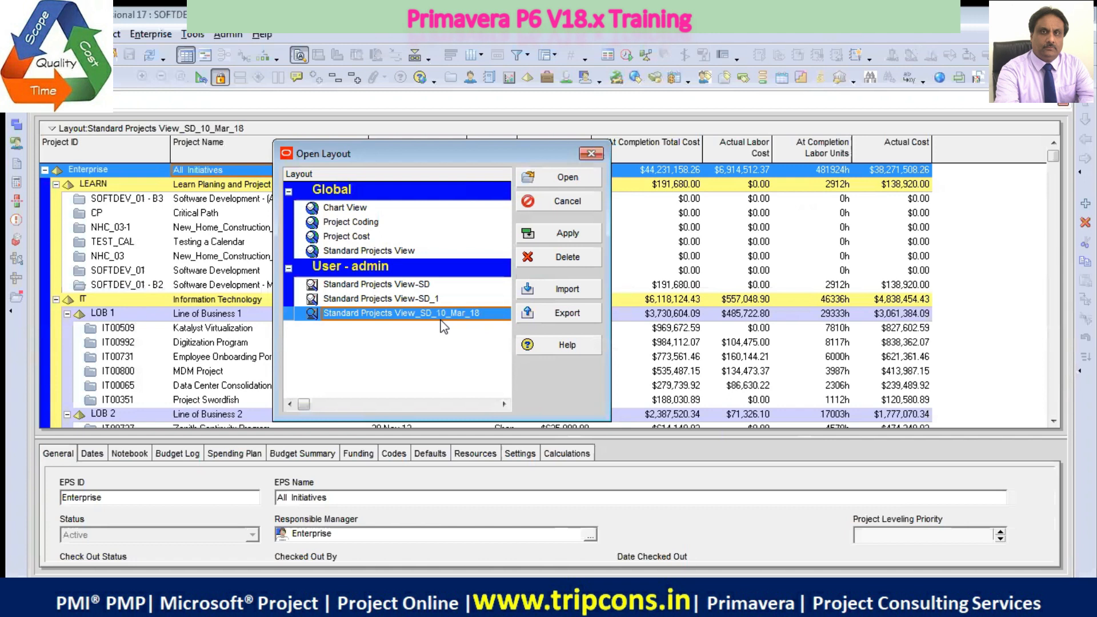
{"action": "left_click", "coordinate": [584, 204]}
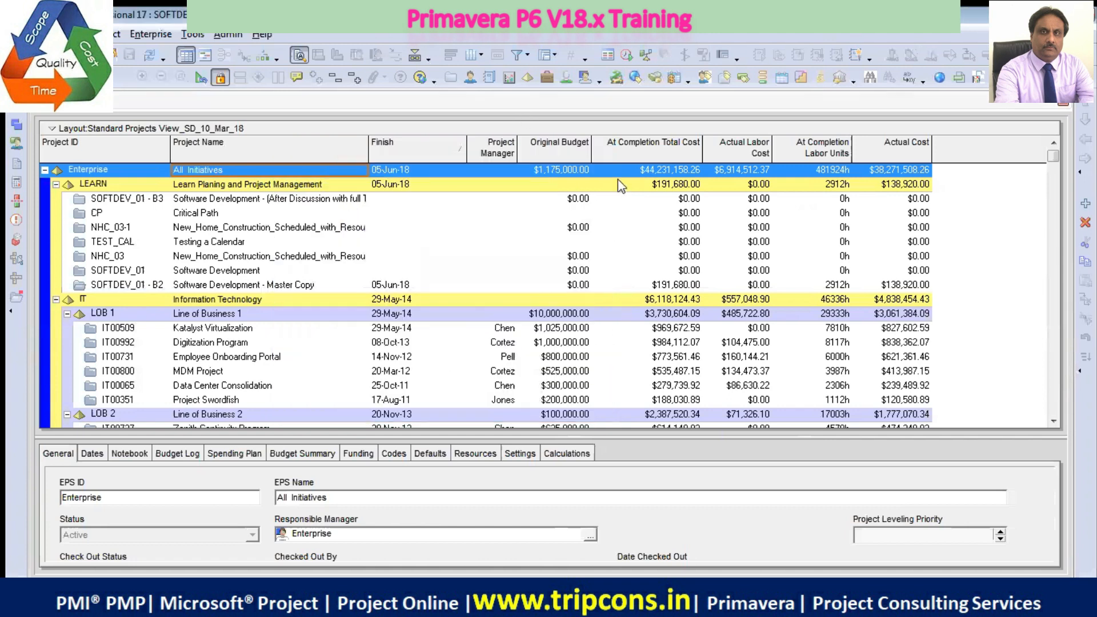
{"action": "right_click", "coordinate": [327, 129]}
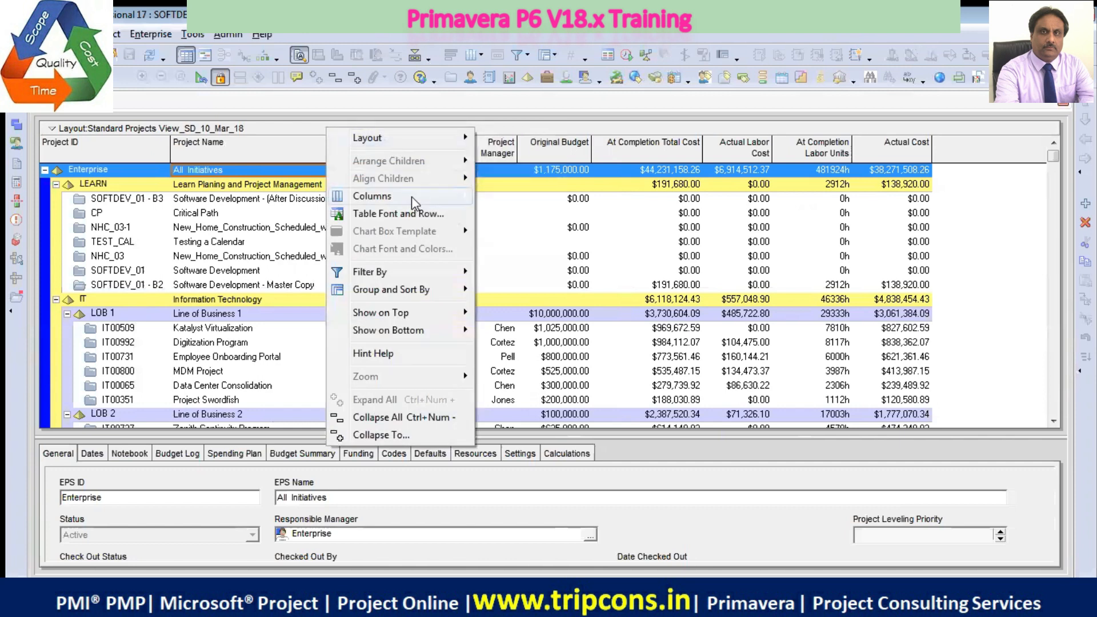
{"action": "mouse_move", "coordinate": [412, 197]}
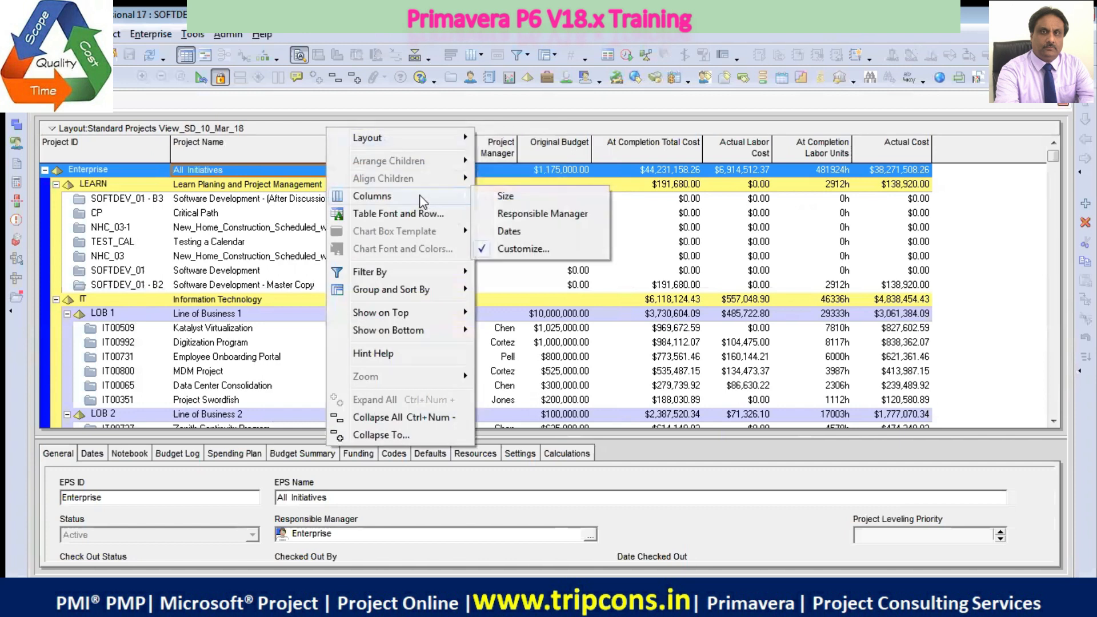
{"action": "left_click", "coordinate": [523, 249]}
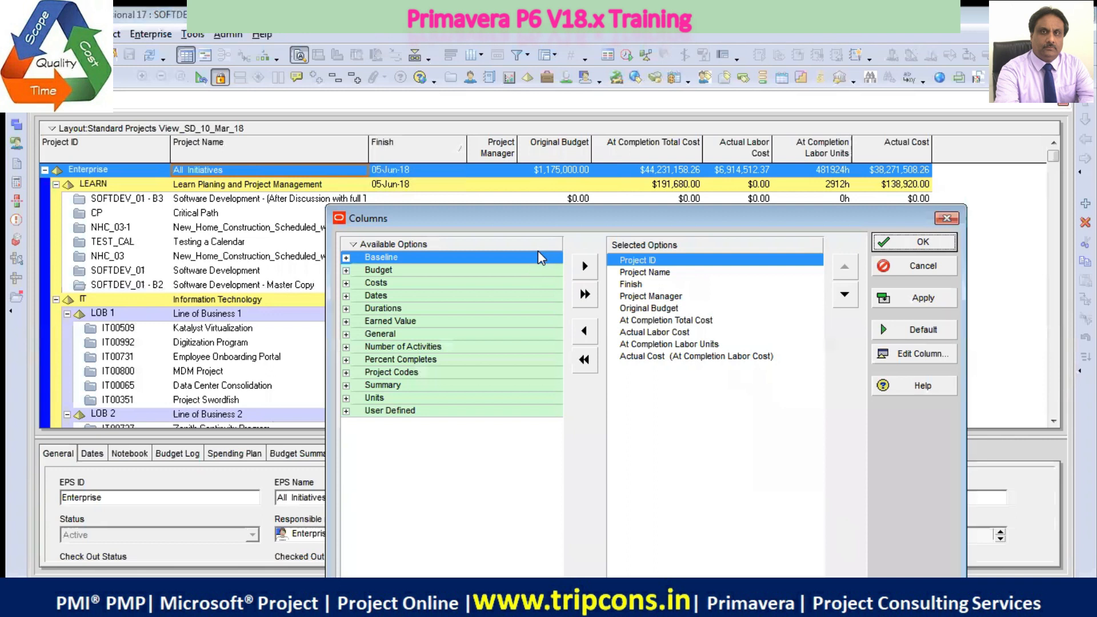
{"action": "left_click_drag", "start_coordinate": [657, 218], "coordinate": [529, 187]}
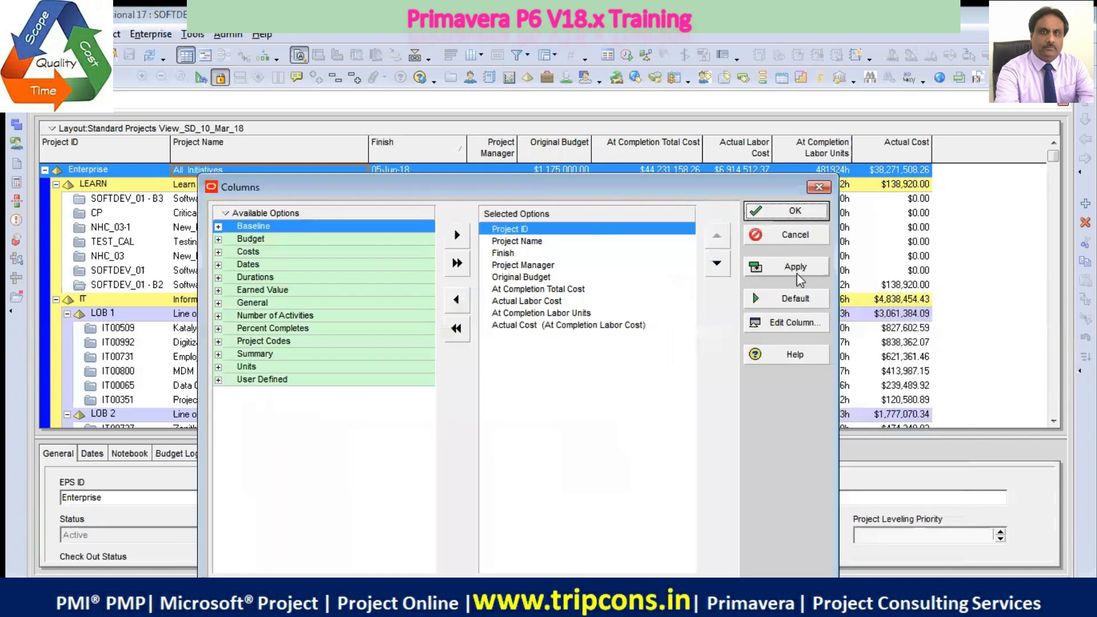
{"action": "left_click", "coordinate": [792, 235]}
Customize the layout's columns to keep only Project ID and Project Name, removing Finish, Project Manager and all budget, cost and labor unit columns
{"action": "right_click", "coordinate": [361, 129]}
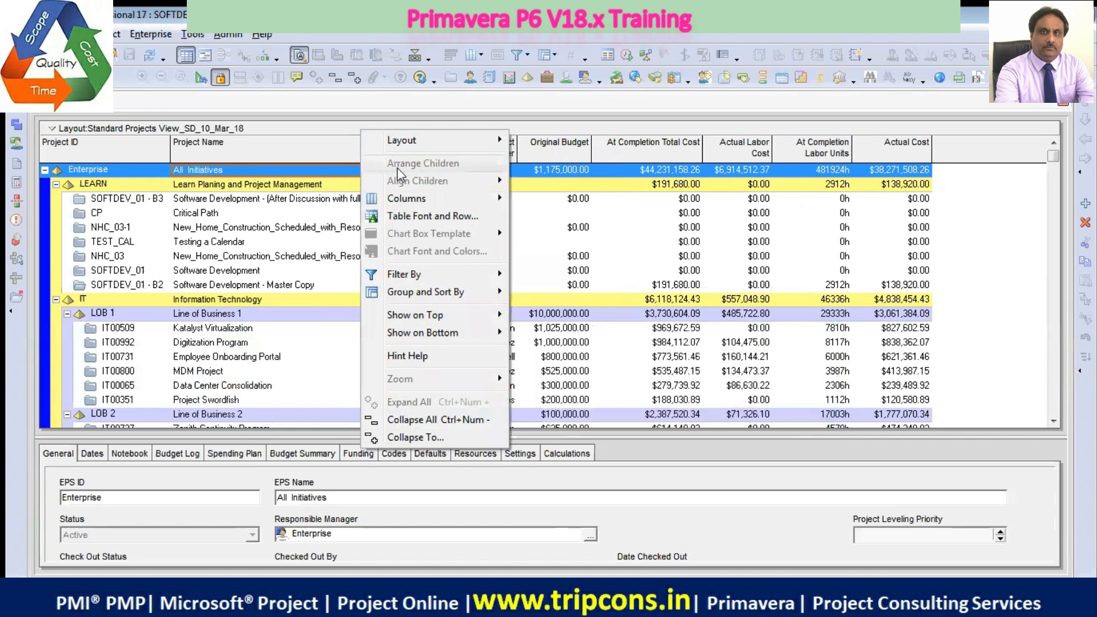
{"action": "mouse_move", "coordinate": [407, 201]}
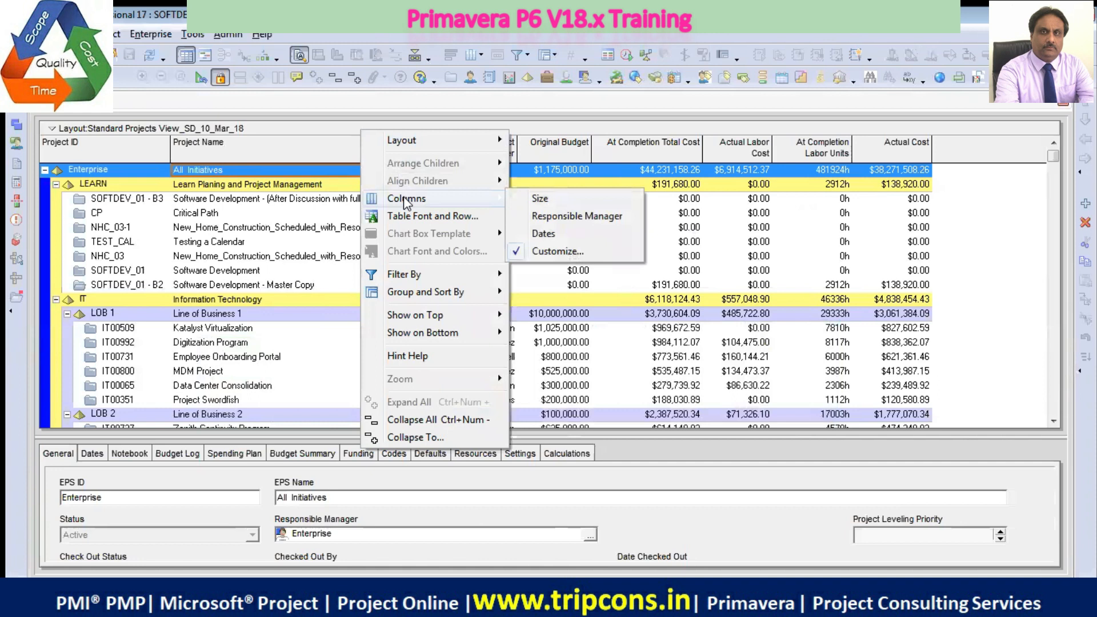
{"action": "left_click", "coordinate": [582, 254]}
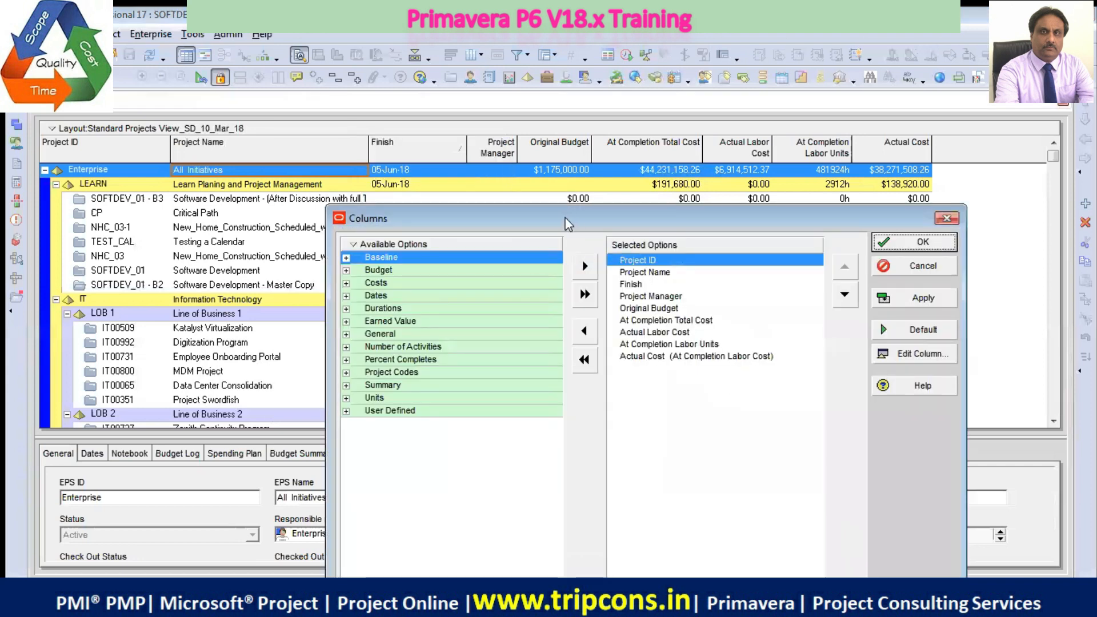
{"action": "left_click_drag", "start_coordinate": [568, 223], "coordinate": [359, 218]}
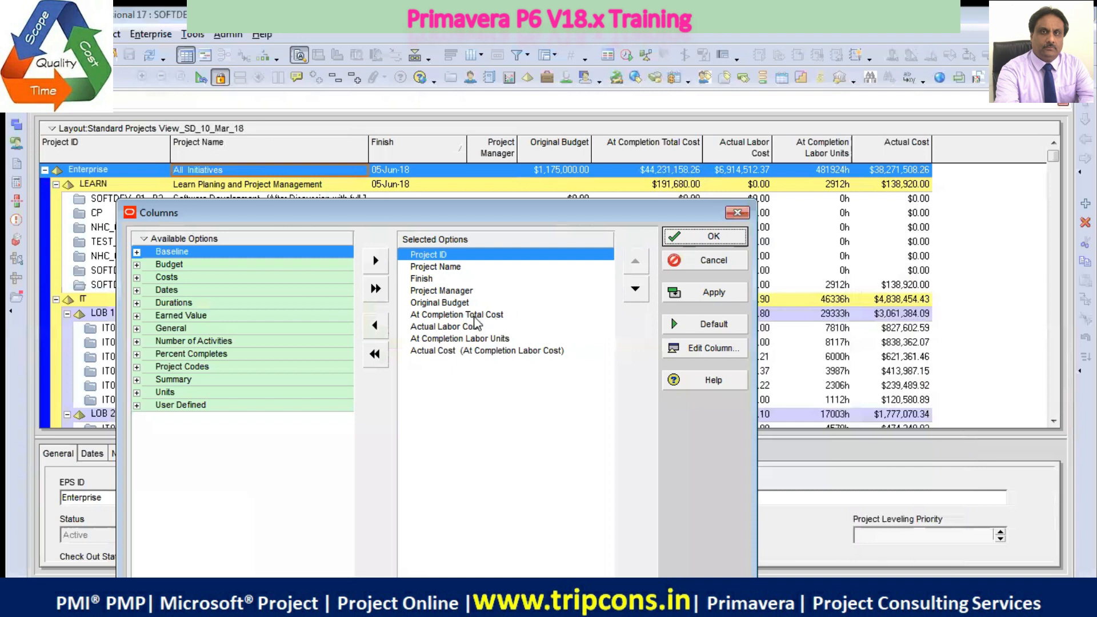
{"action": "left_click", "coordinate": [474, 292]}
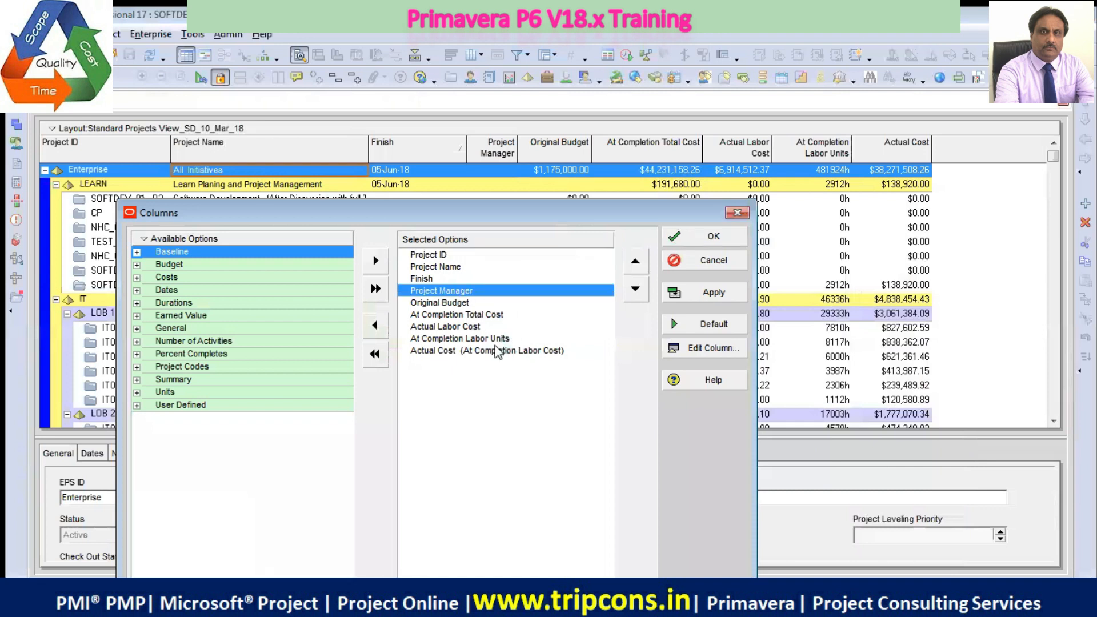
{"action": "left_click", "coordinate": [497, 351], "text": "shift"}
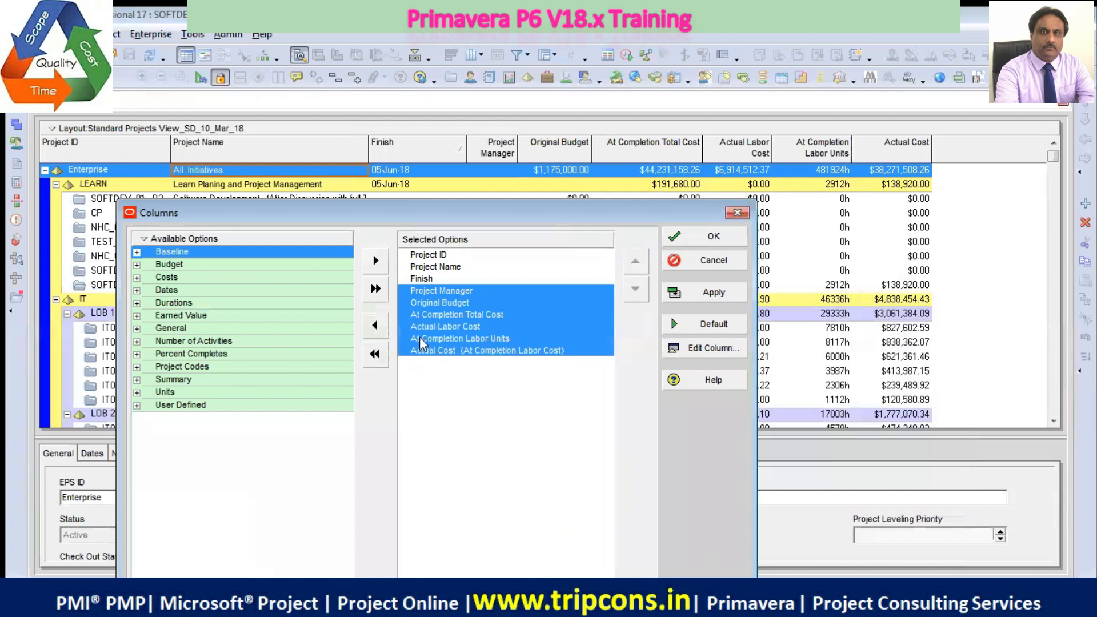
{"action": "left_click", "coordinate": [375, 326]}
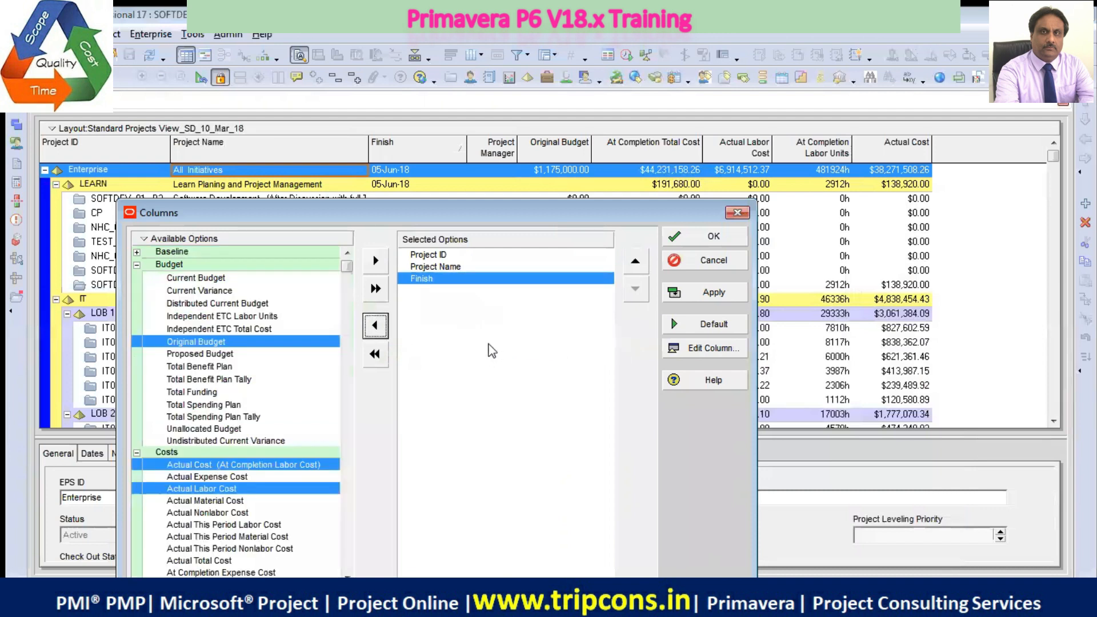
{"action": "left_click", "coordinate": [375, 326]}
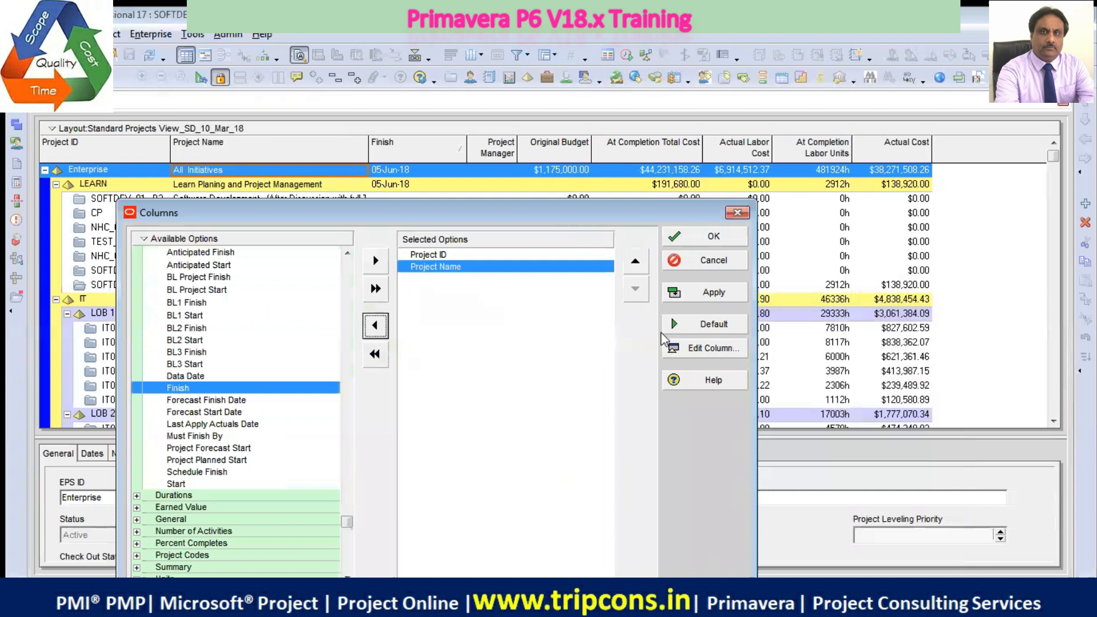
{"action": "left_click", "coordinate": [707, 296]}
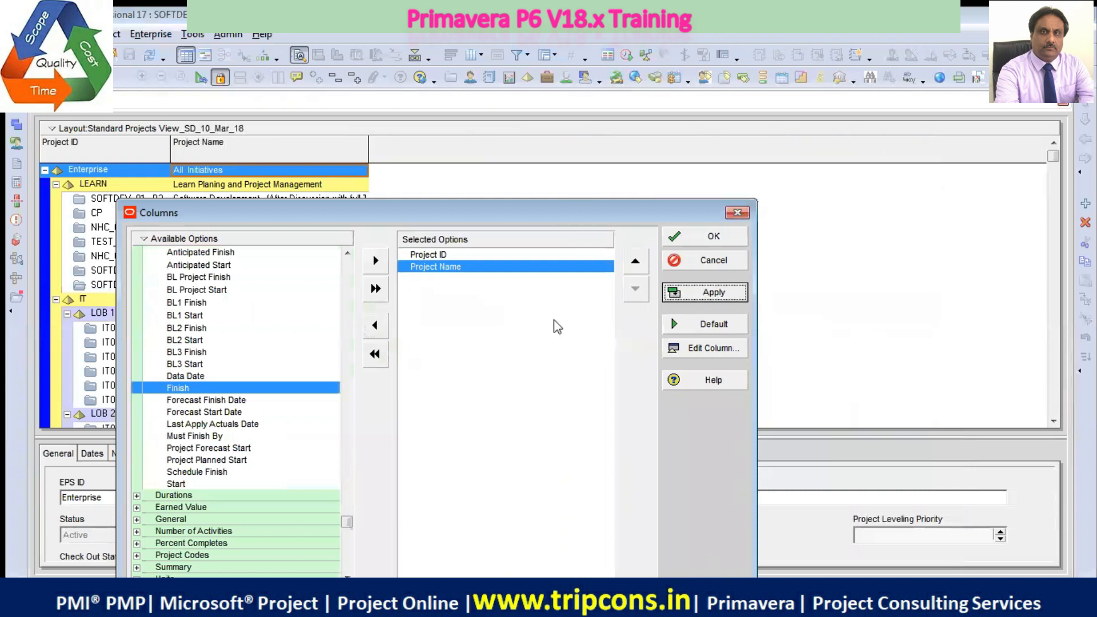
{"action": "left_click", "coordinate": [709, 237]}
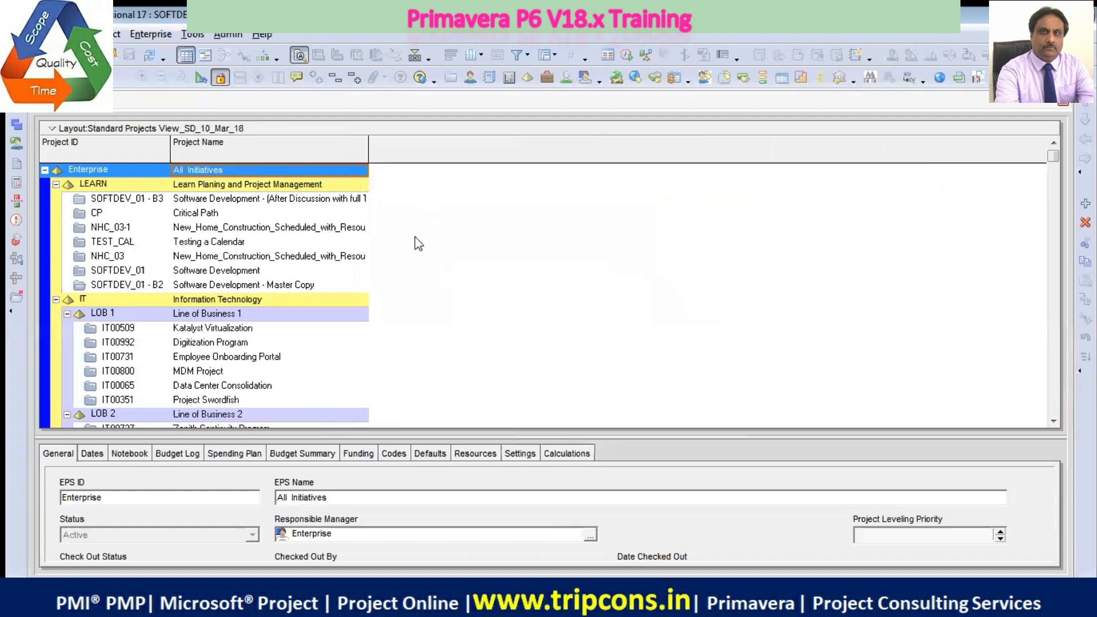
Bring up the list of layouts to open, saving the column changes to the current layout
{"action": "left_click", "coordinate": [182, 130]}
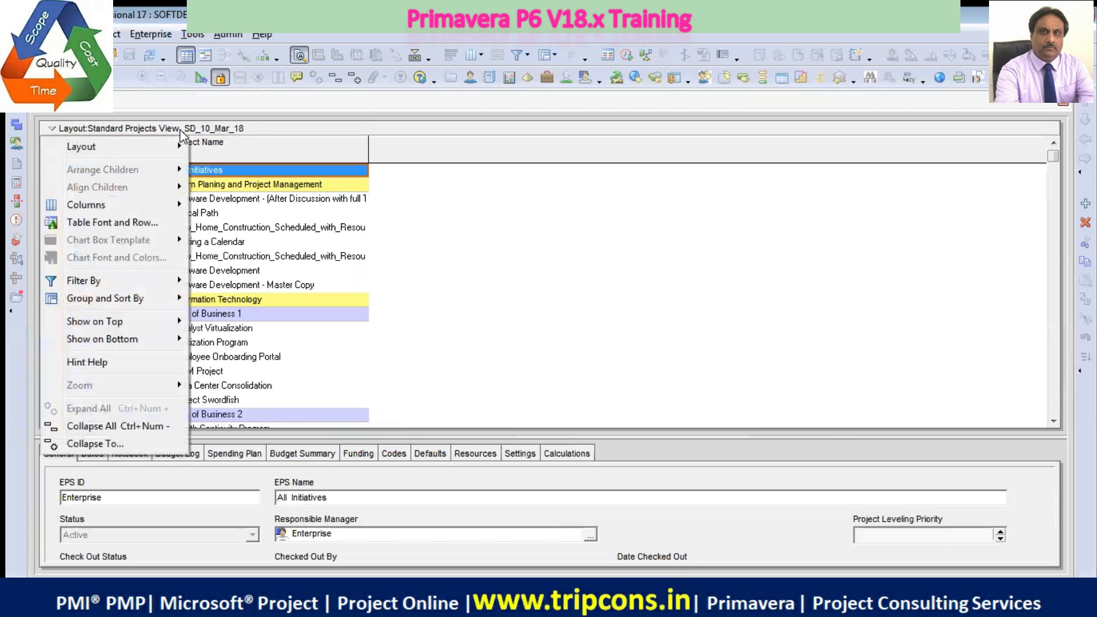
{"action": "mouse_move", "coordinate": [186, 144]}
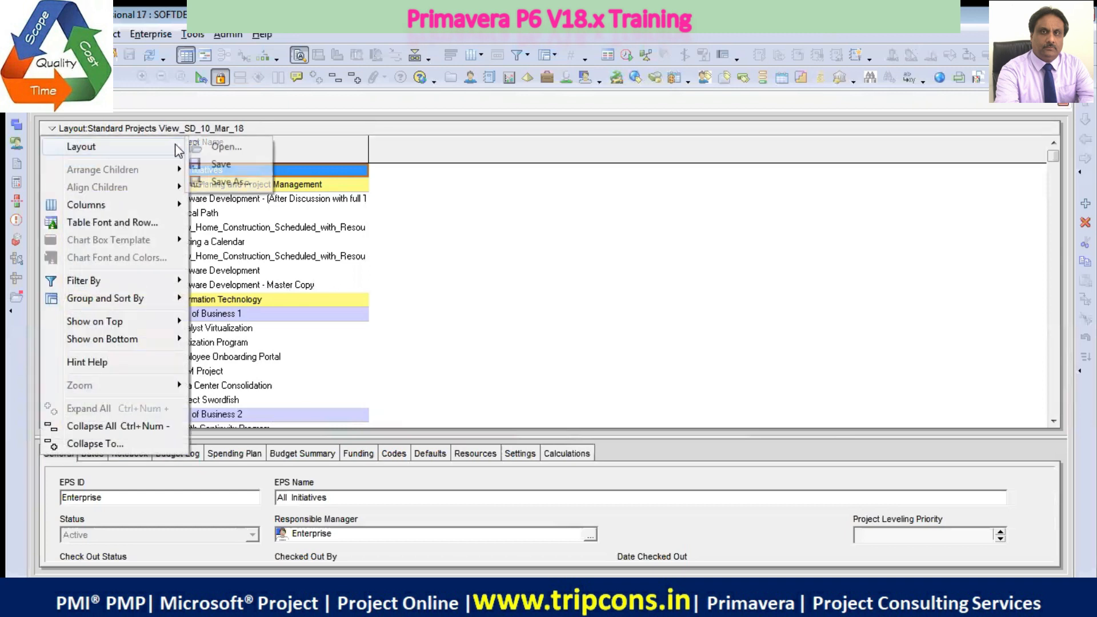
{"action": "left_click", "coordinate": [224, 149]}
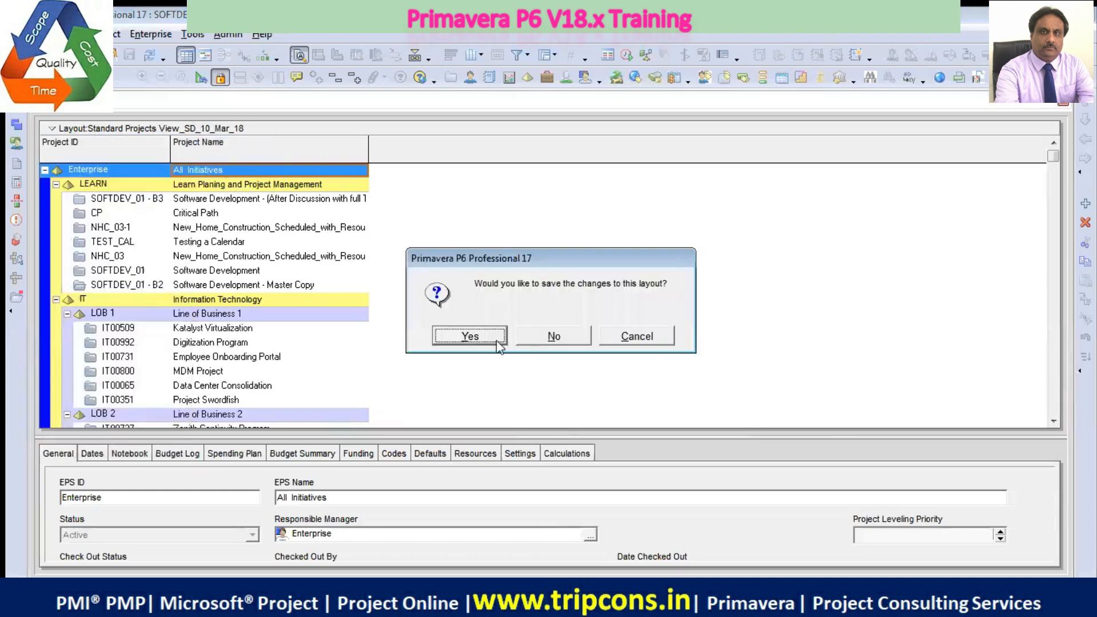
{"action": "left_click", "coordinate": [482, 339]}
Preview the global Standard Projects View, and open the user layout Standard Projects View_SD_10_Mar_18
{"action": "left_click", "coordinate": [481, 284]}
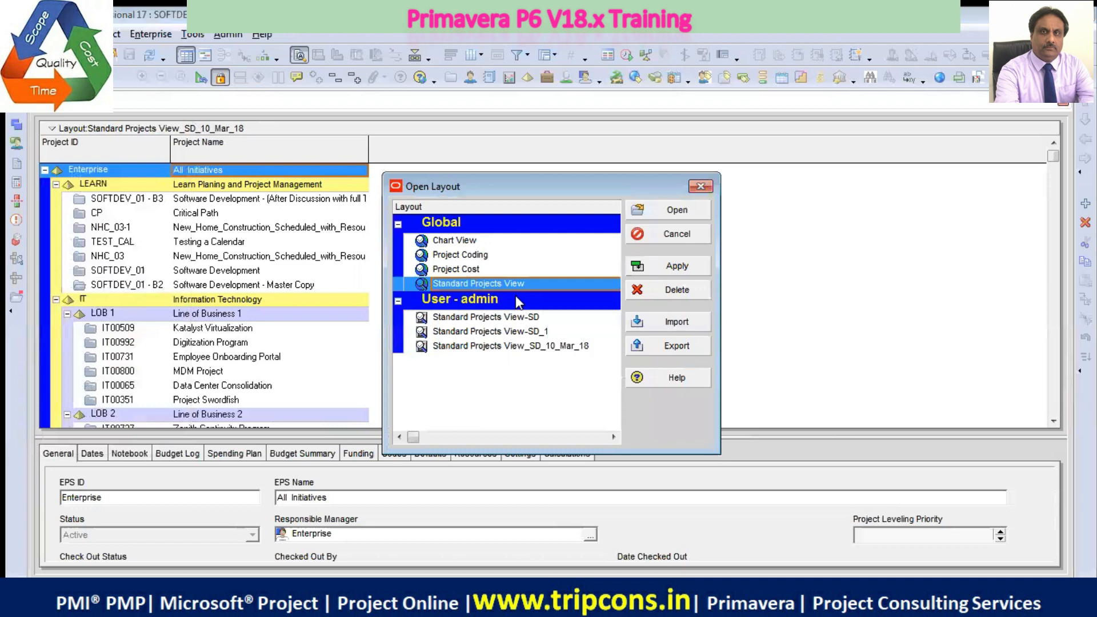
{"action": "left_click", "coordinate": [679, 269]}
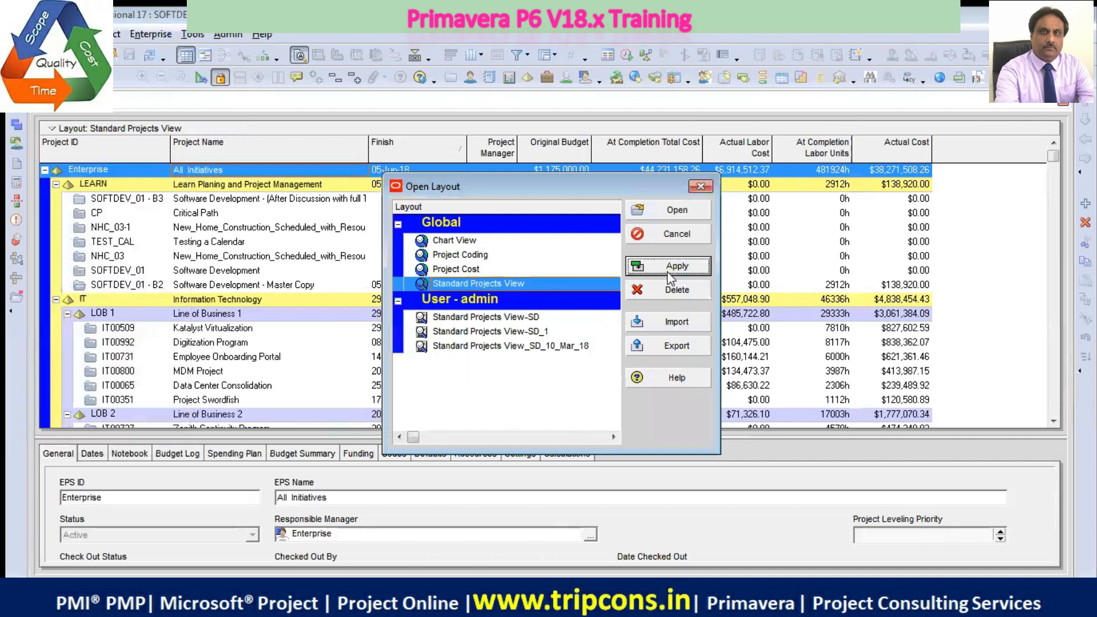
{"action": "left_click", "coordinate": [561, 346]}
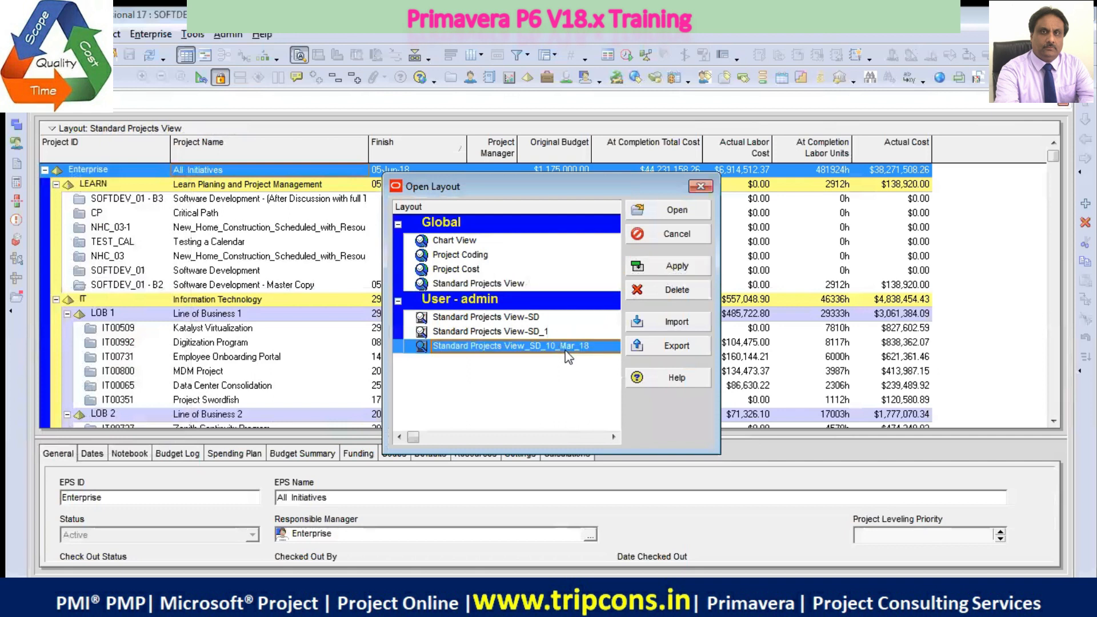
{"action": "left_click", "coordinate": [672, 267]}
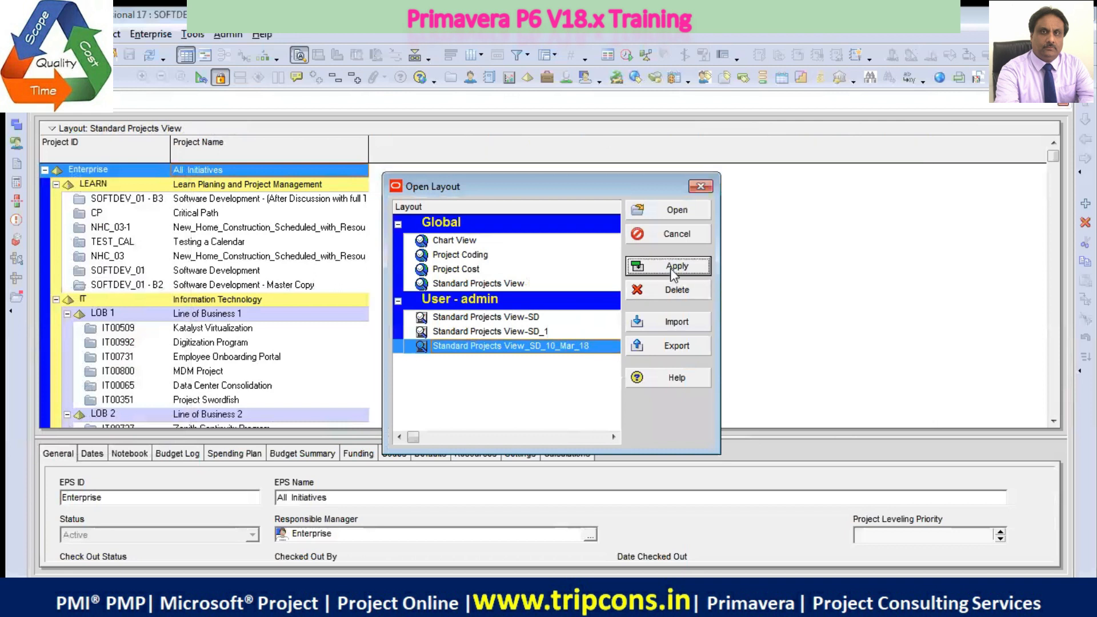
{"action": "left_click", "coordinate": [670, 217]}
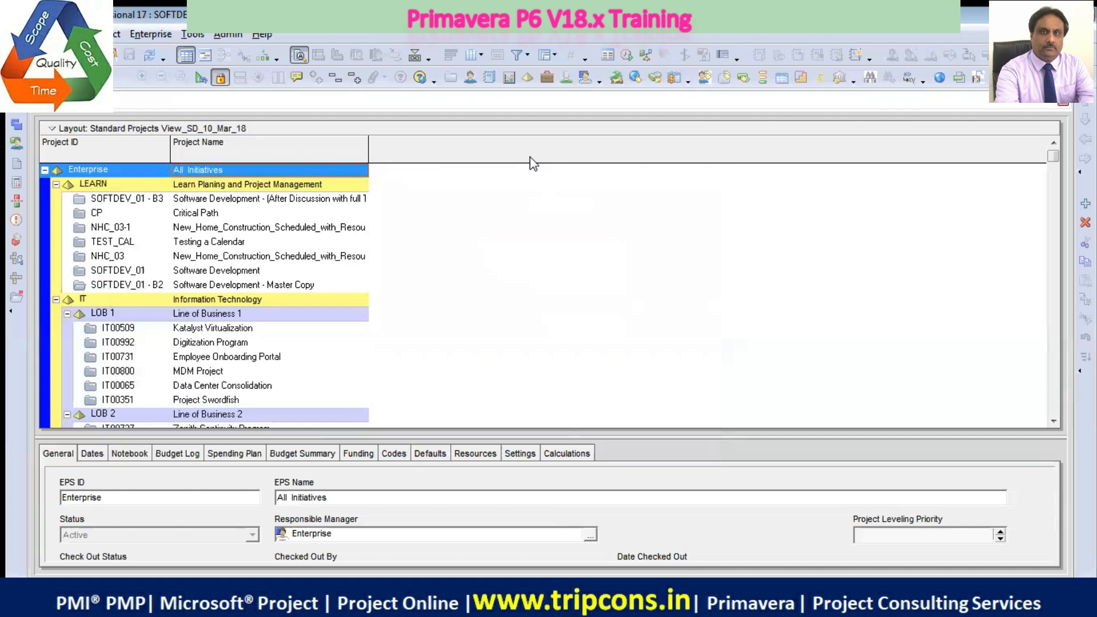
Add the Start and Finish date columns to the projects layout through column customization
{"action": "right_click", "coordinate": [442, 153]}
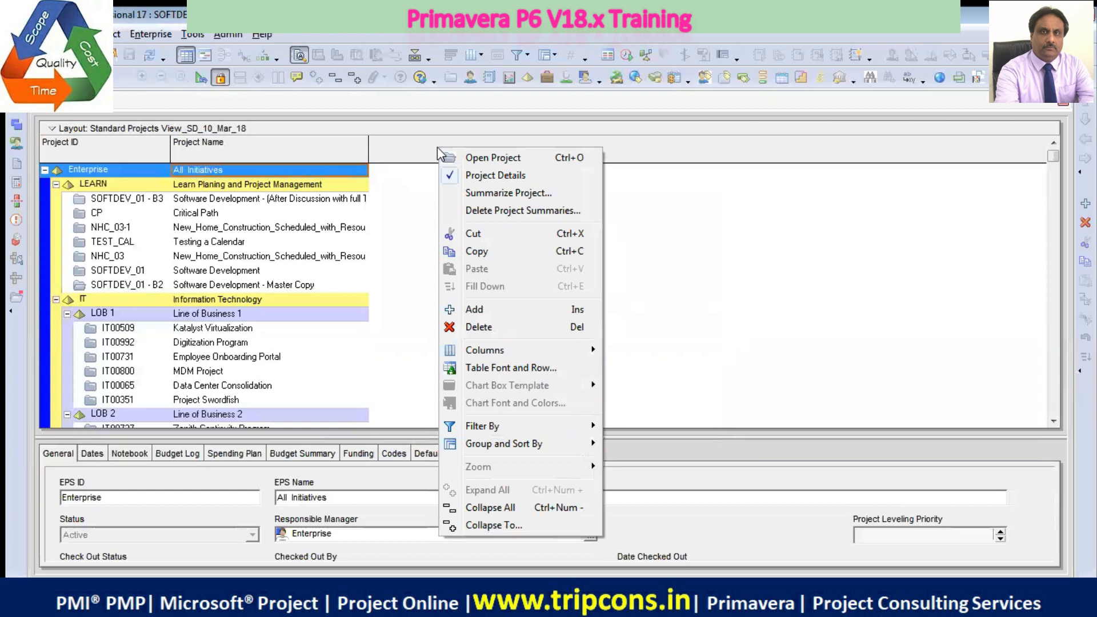
{"action": "mouse_move", "coordinate": [529, 349]}
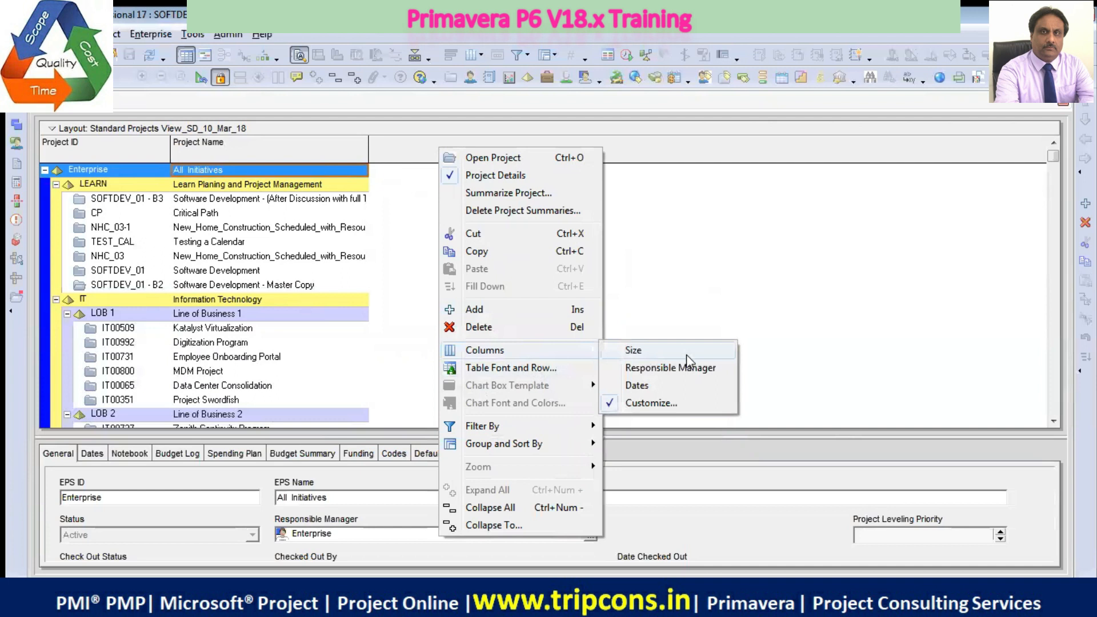
{"action": "left_click", "coordinate": [665, 406]}
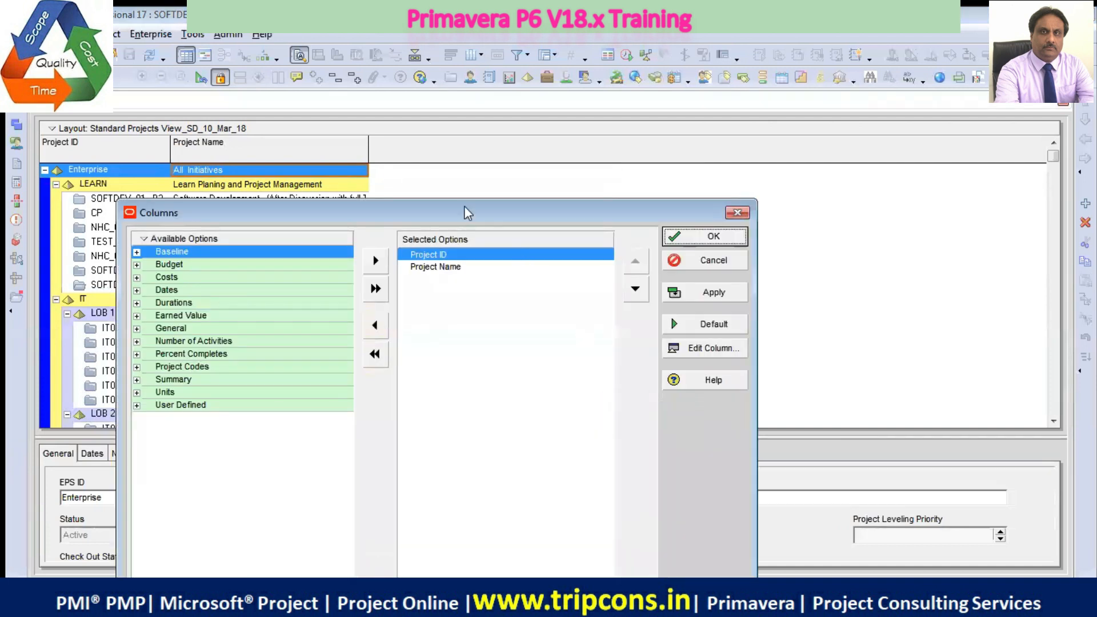
{"action": "left_click_drag", "start_coordinate": [468, 214], "coordinate": [403, 200]}
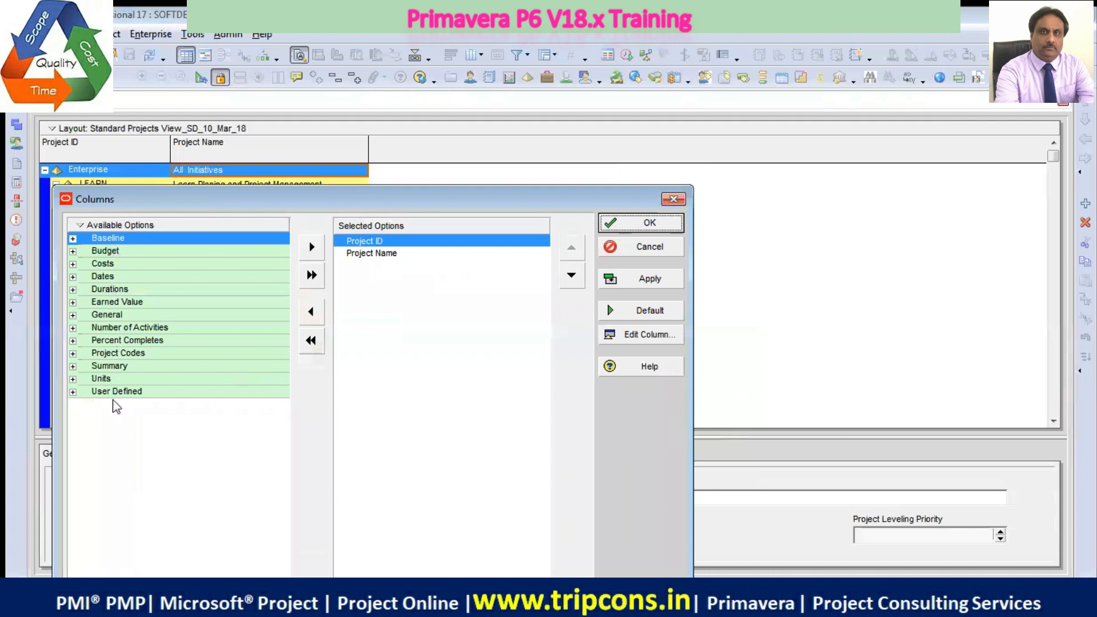
{"action": "left_click", "coordinate": [73, 277]}
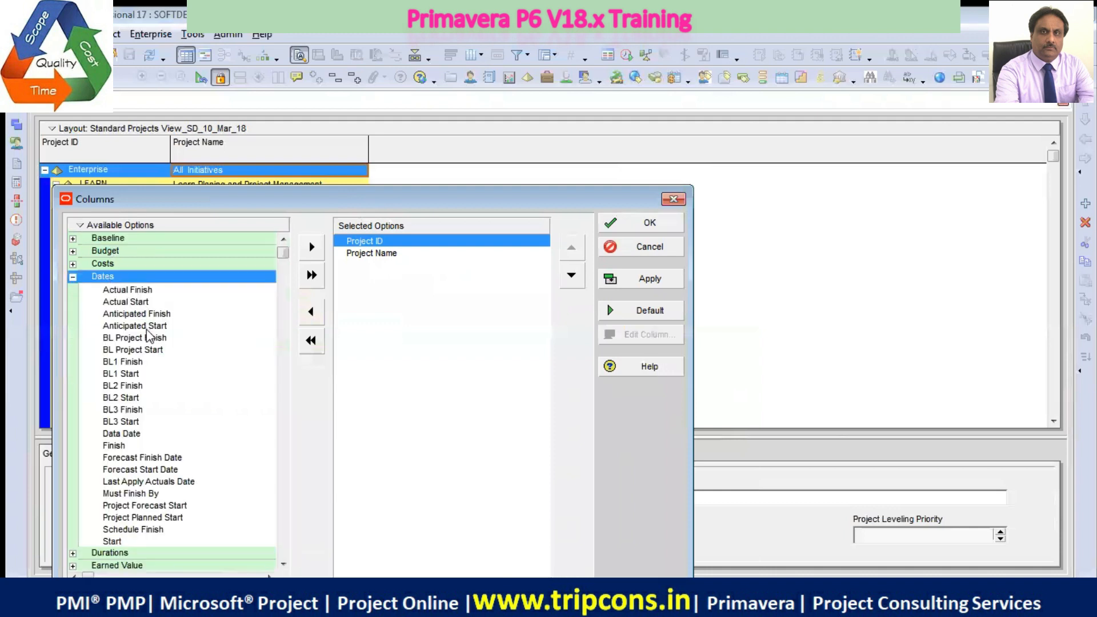
{"action": "left_click", "coordinate": [129, 543]}
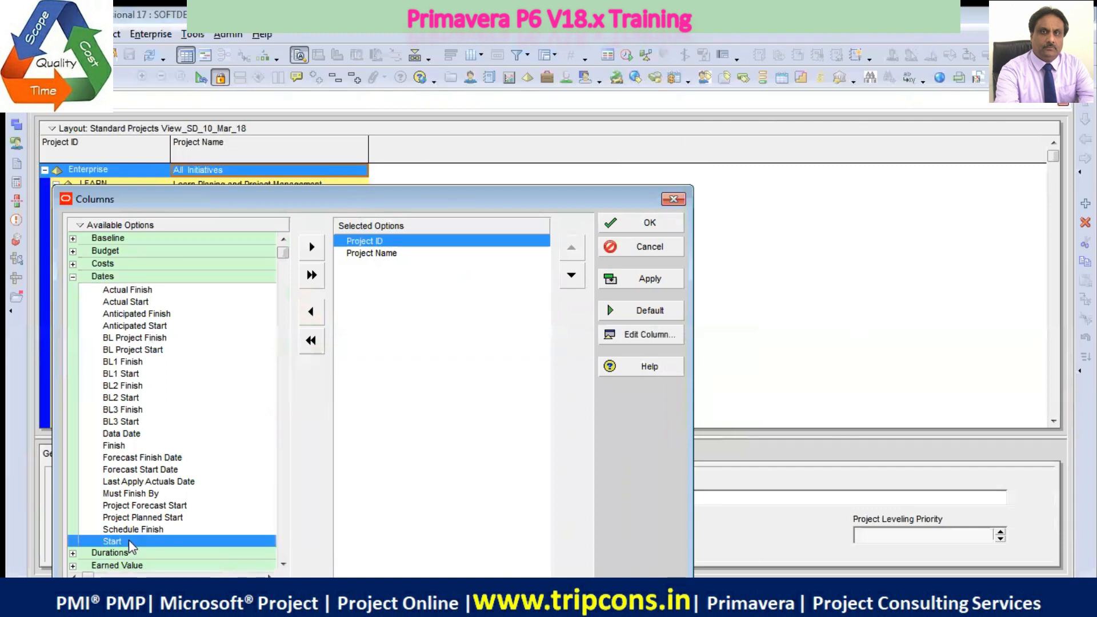
{"action": "left_click", "coordinate": [312, 247]}
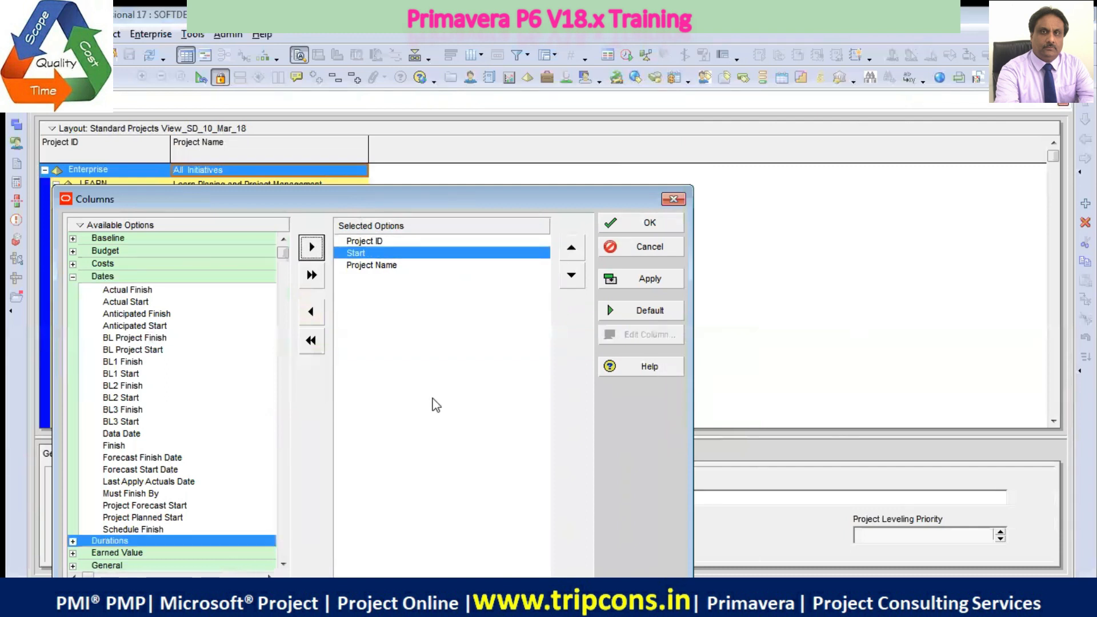
{"action": "left_click", "coordinate": [133, 446]}
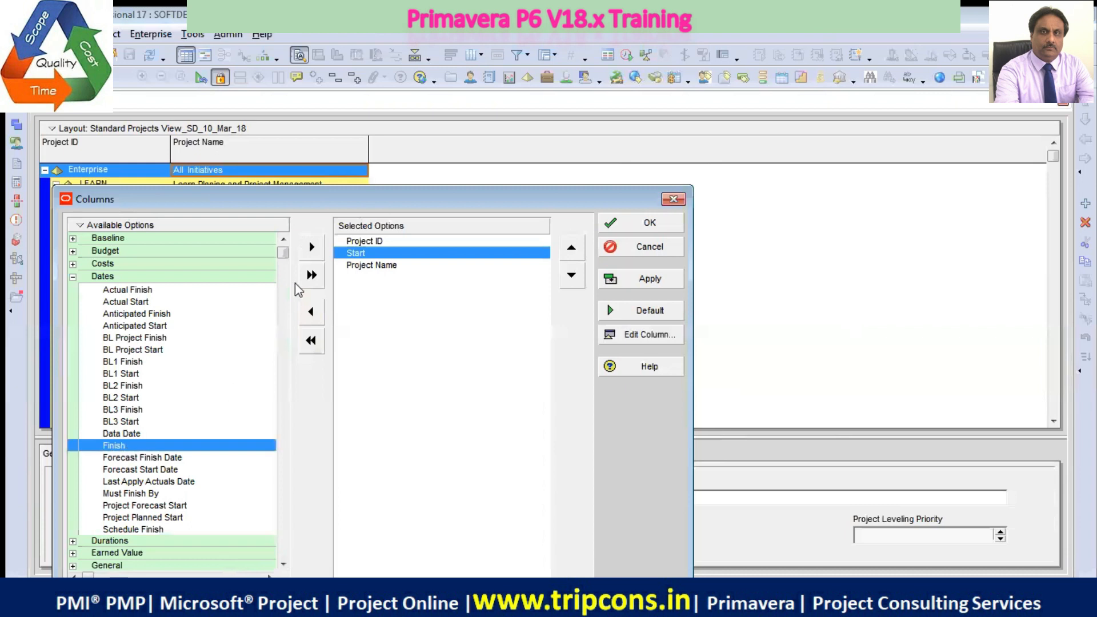
{"action": "left_click", "coordinate": [313, 248]}
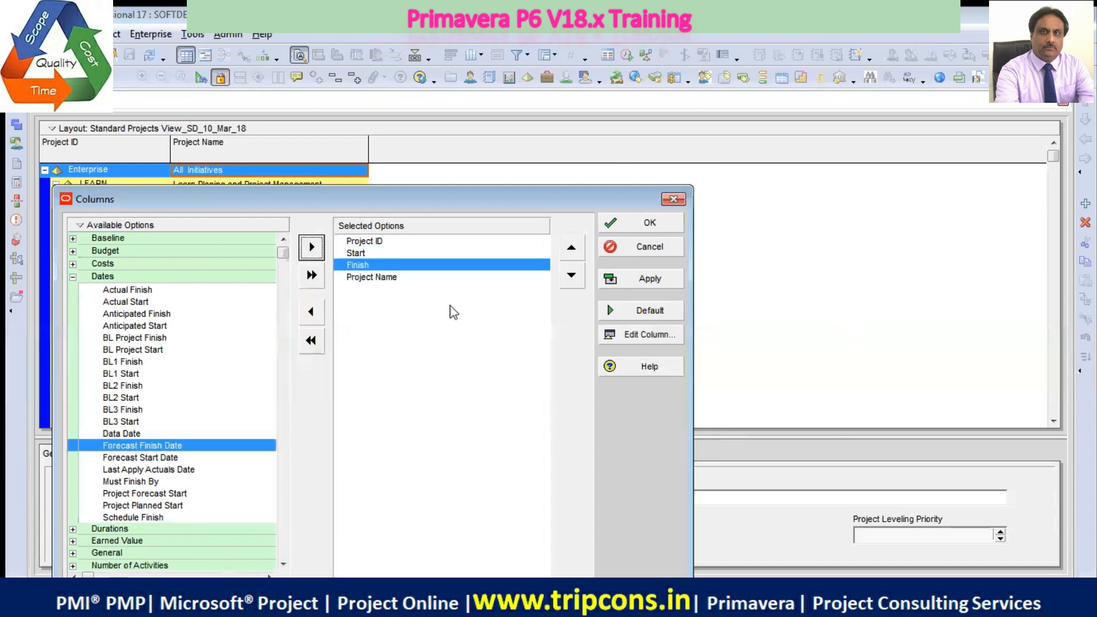
Move Project Name directly after Project ID in the column order, ahead of Start and Finish, and apply it to the layout
{"action": "left_click", "coordinate": [382, 277]}
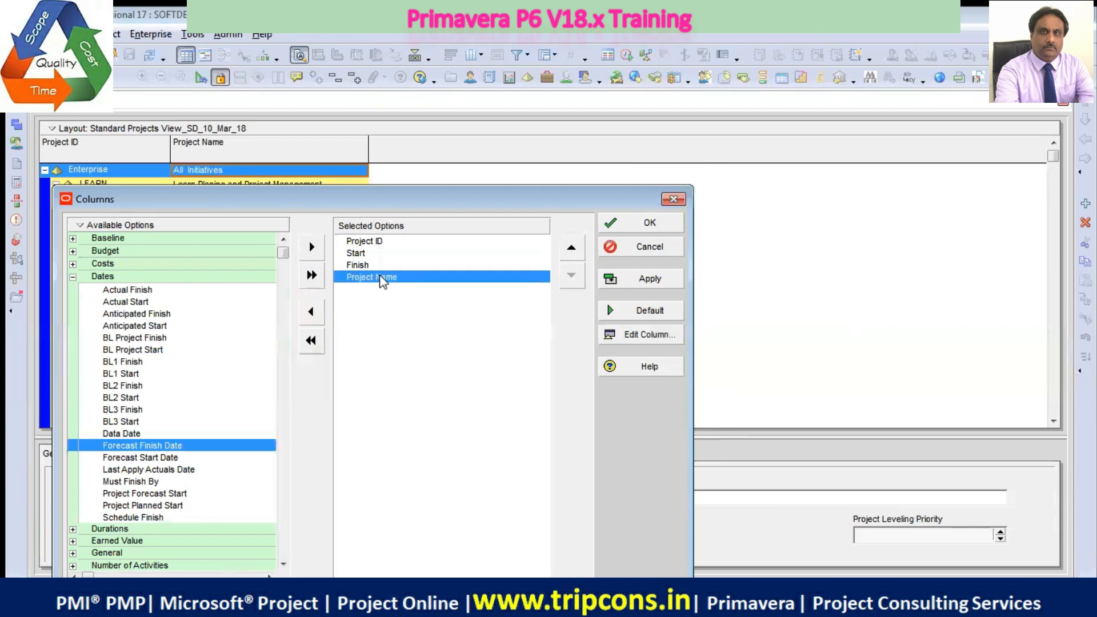
{"action": "left_click", "coordinate": [571, 251]}
{"action": "left_click", "coordinate": [571, 251]}
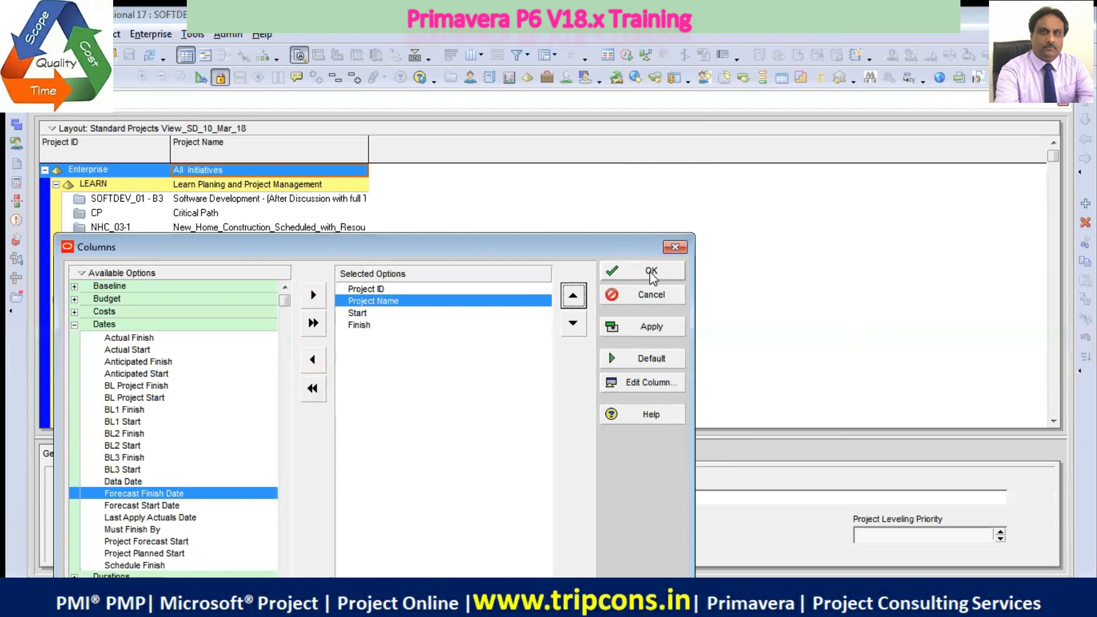
{"action": "left_click", "coordinate": [657, 329]}
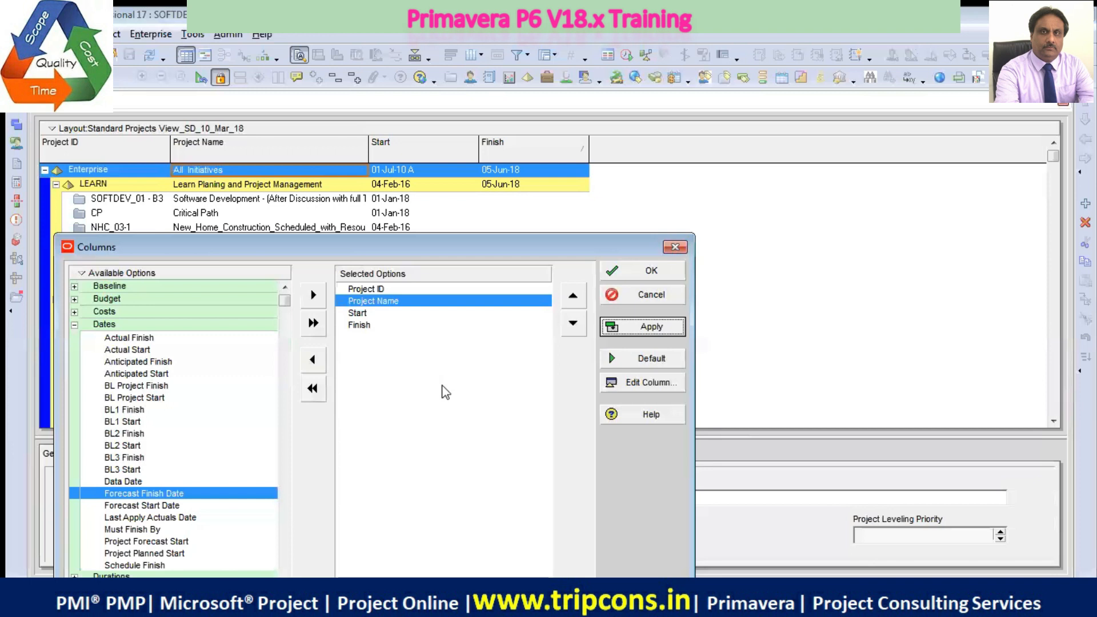
Add the BL Project Total Cost column from the Costs category, place it after Finish, and apply the change
{"action": "left_click", "coordinate": [74, 325]}
{"action": "left_click", "coordinate": [74, 312]}
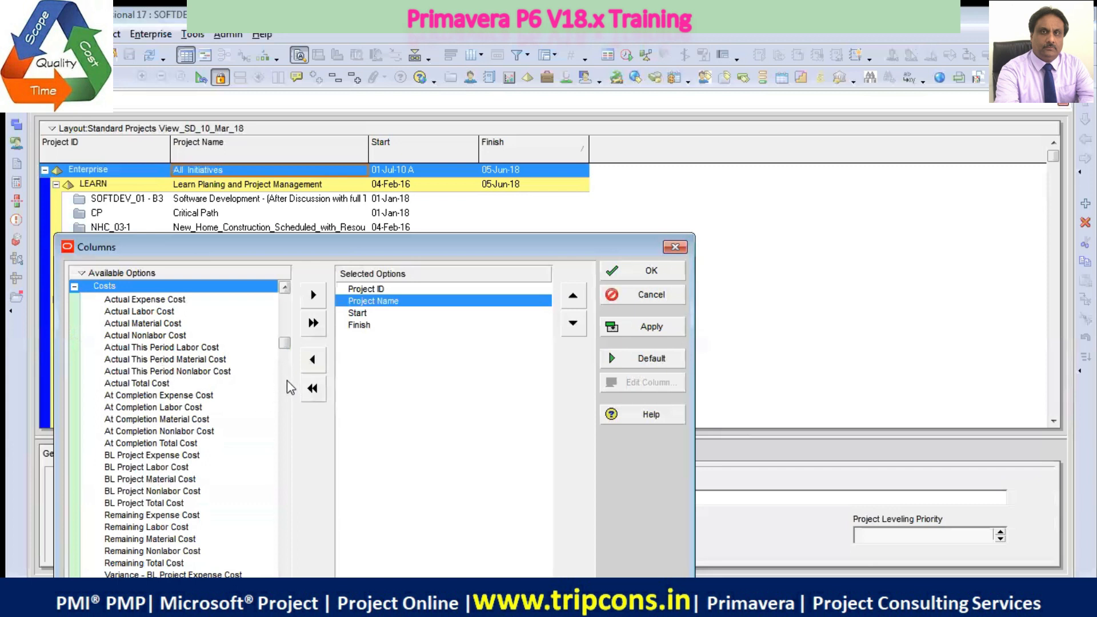
{"action": "left_click", "coordinate": [186, 505]}
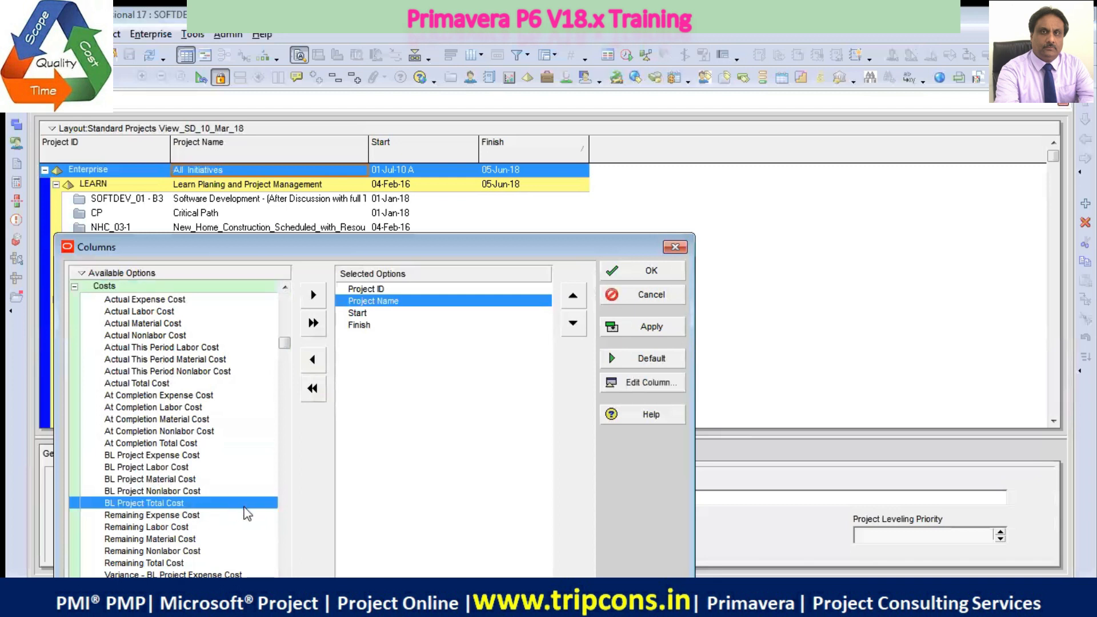
{"action": "left_click", "coordinate": [313, 294]}
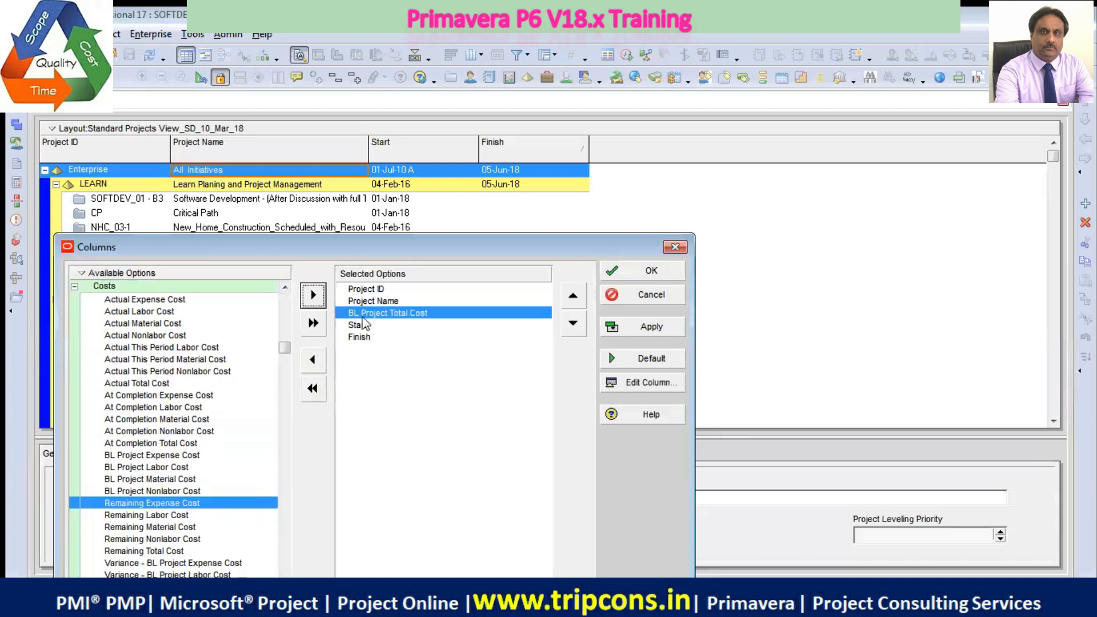
{"action": "left_click", "coordinate": [572, 329]}
{"action": "left_click", "coordinate": [571, 329]}
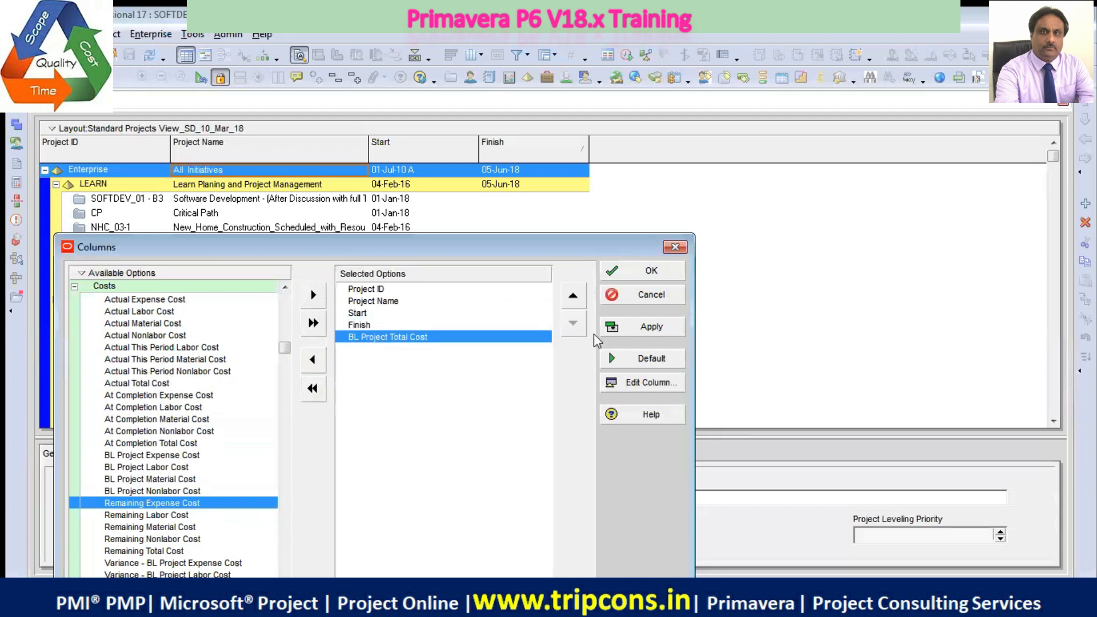
{"action": "left_click", "coordinate": [650, 325]}
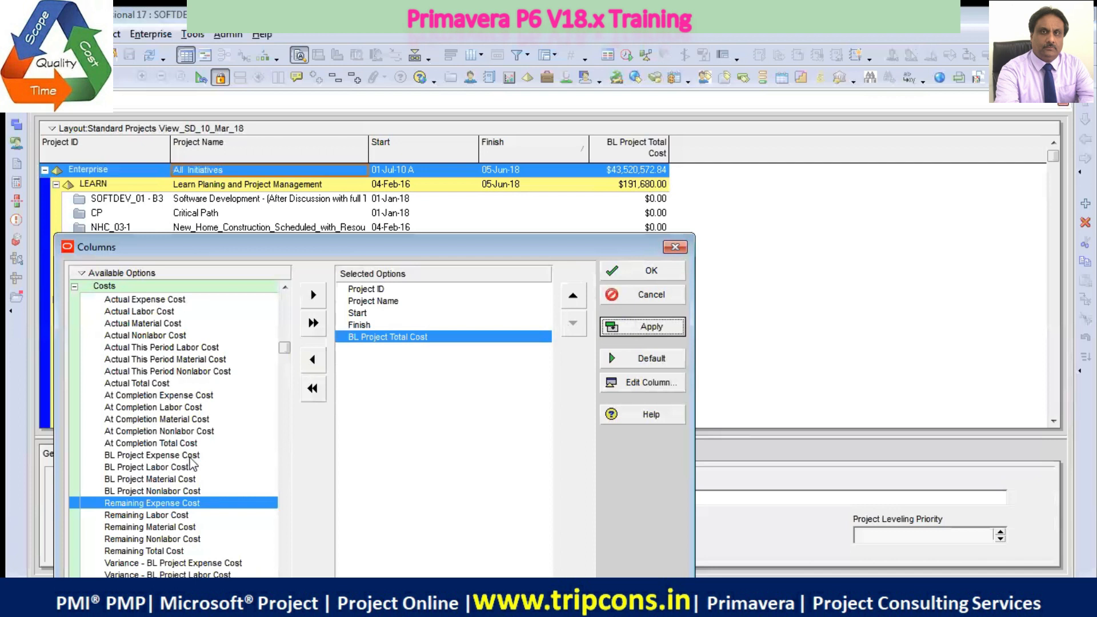
Add the BL Project Expense Cost, Labor Cost, Material Cost and Nonlabor Cost columns after BL Project Total Cost
{"action": "left_click", "coordinate": [190, 458]}
{"action": "left_click", "coordinate": [313, 295]}
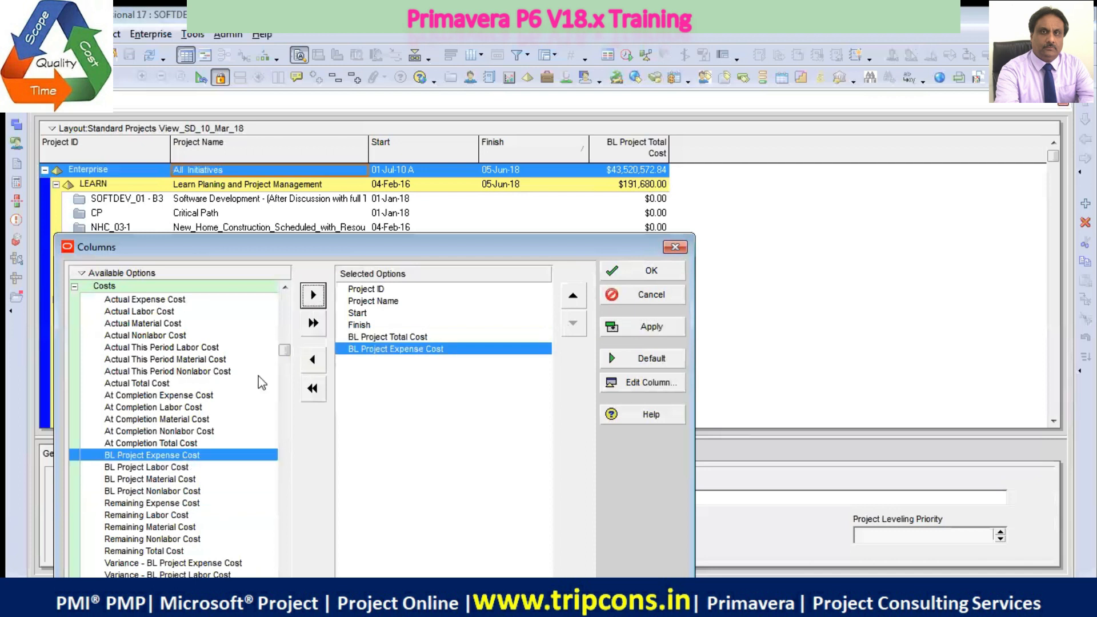
{"action": "left_click", "coordinate": [313, 295]}
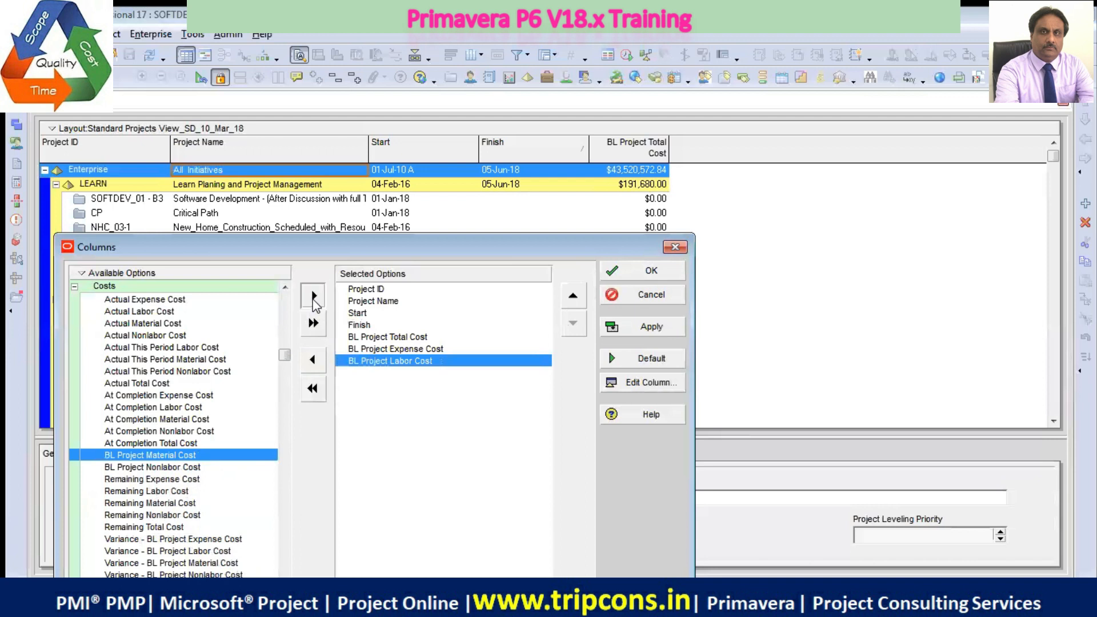
{"action": "left_click", "coordinate": [313, 295]}
{"action": "left_click", "coordinate": [313, 295]}
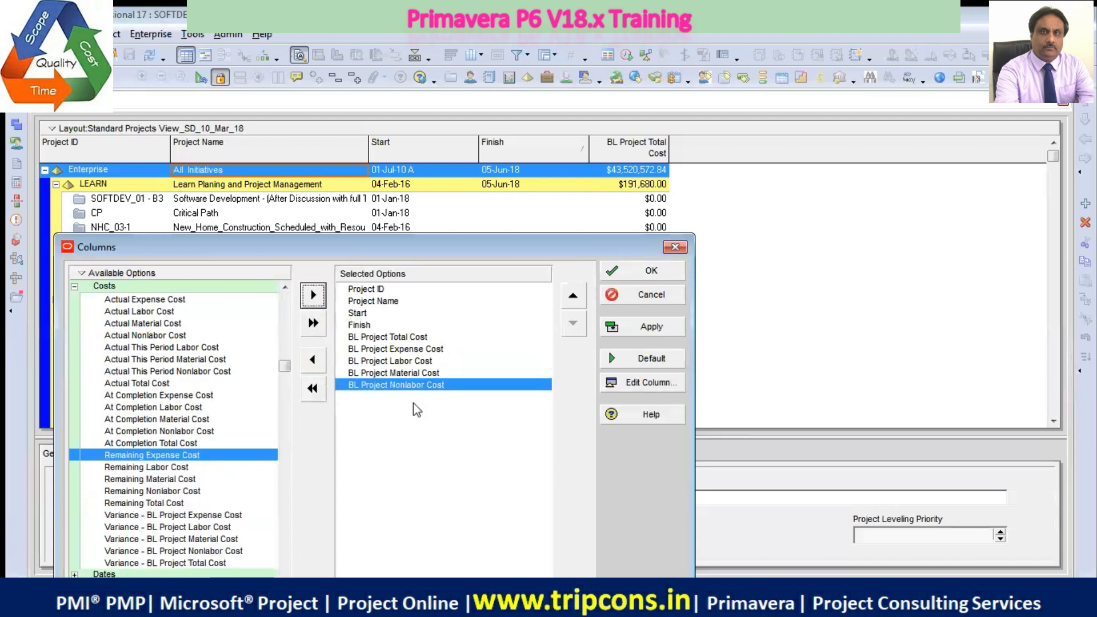
Move BL Project Total Cost to the end of the selected columns, after BL Project Nonlabor Cost
{"action": "left_click", "coordinate": [412, 338]}
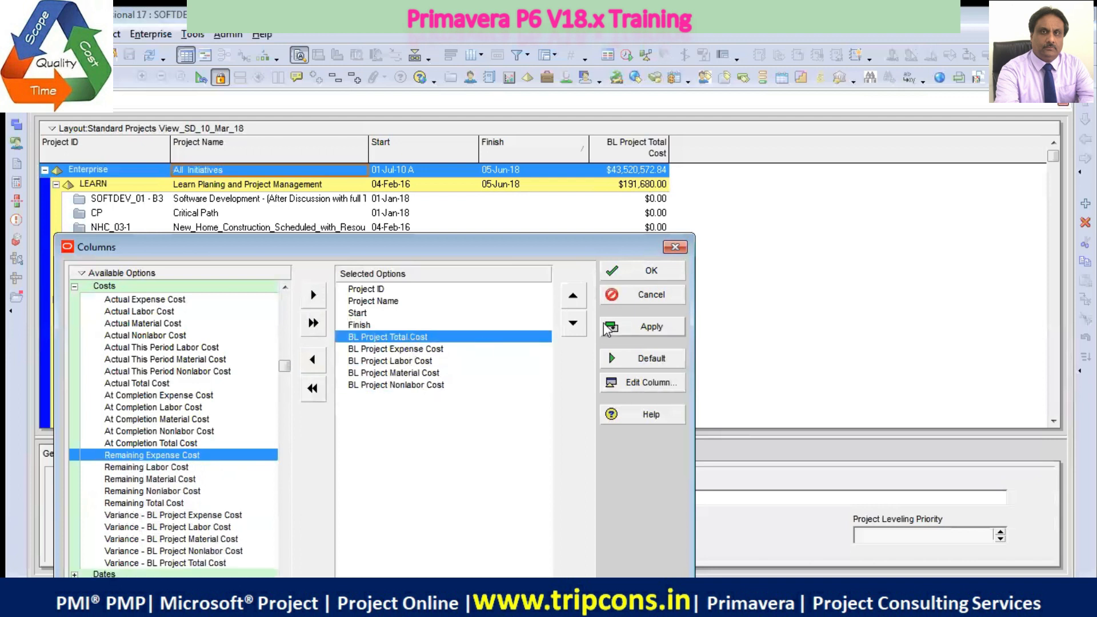
{"action": "left_click", "coordinate": [574, 324]}
{"action": "left_click", "coordinate": [573, 324]}
{"action": "left_click", "coordinate": [574, 323]}
{"action": "left_click", "coordinate": [573, 324]}
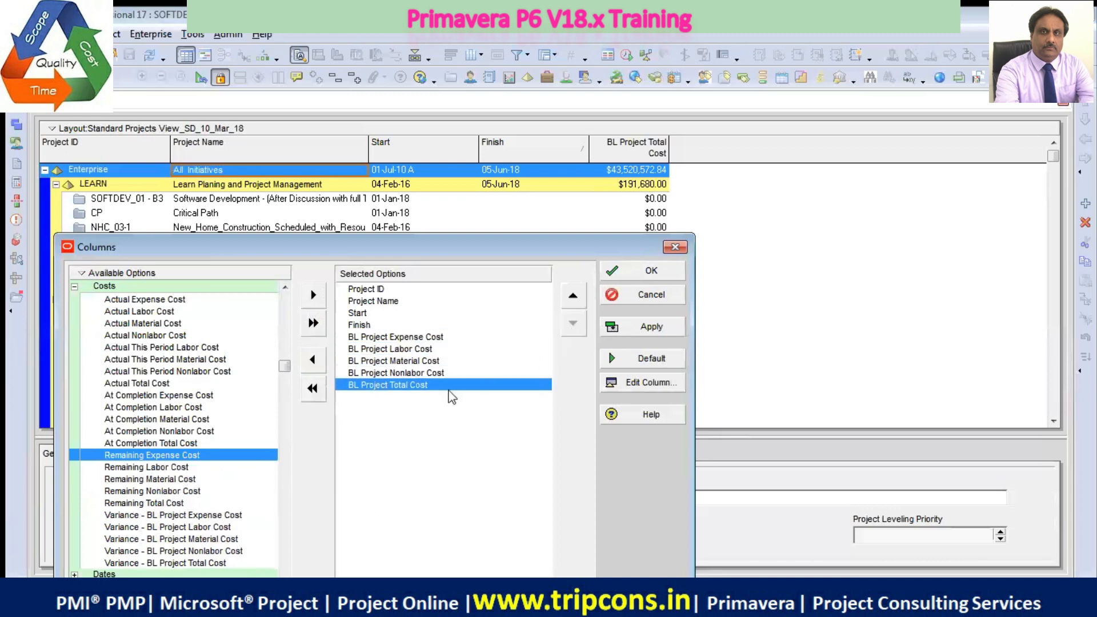
Order the baseline component cost columns as Labor, Nonlabor, Material and Expense, apply the order and close the column customization
{"action": "left_click", "coordinate": [429, 351]}
{"action": "left_click", "coordinate": [571, 297]}
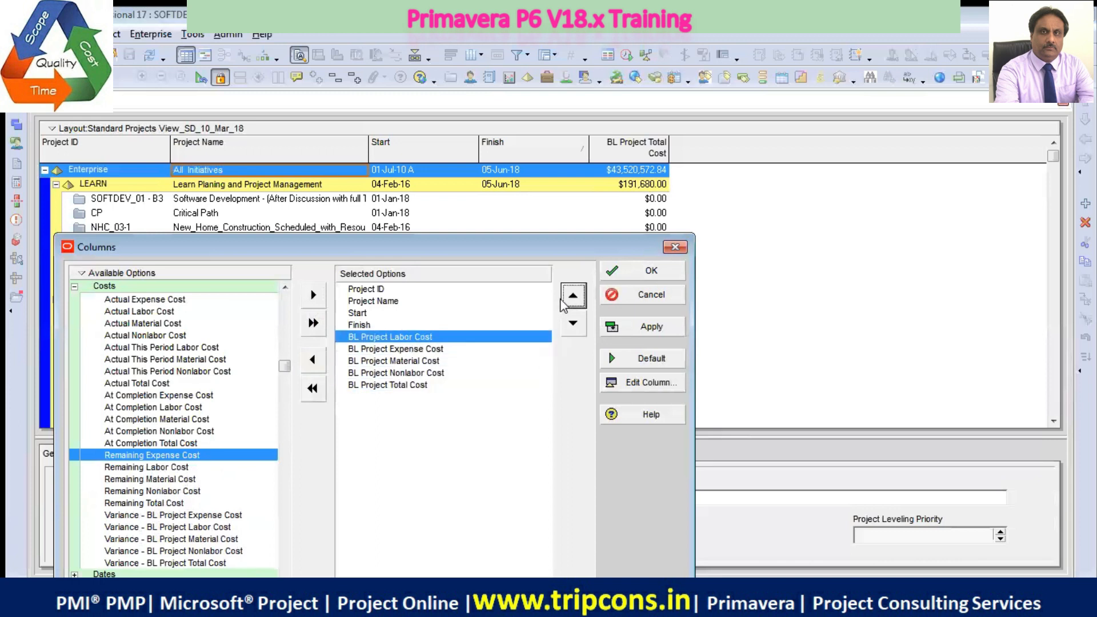
{"action": "left_click", "coordinate": [435, 372]}
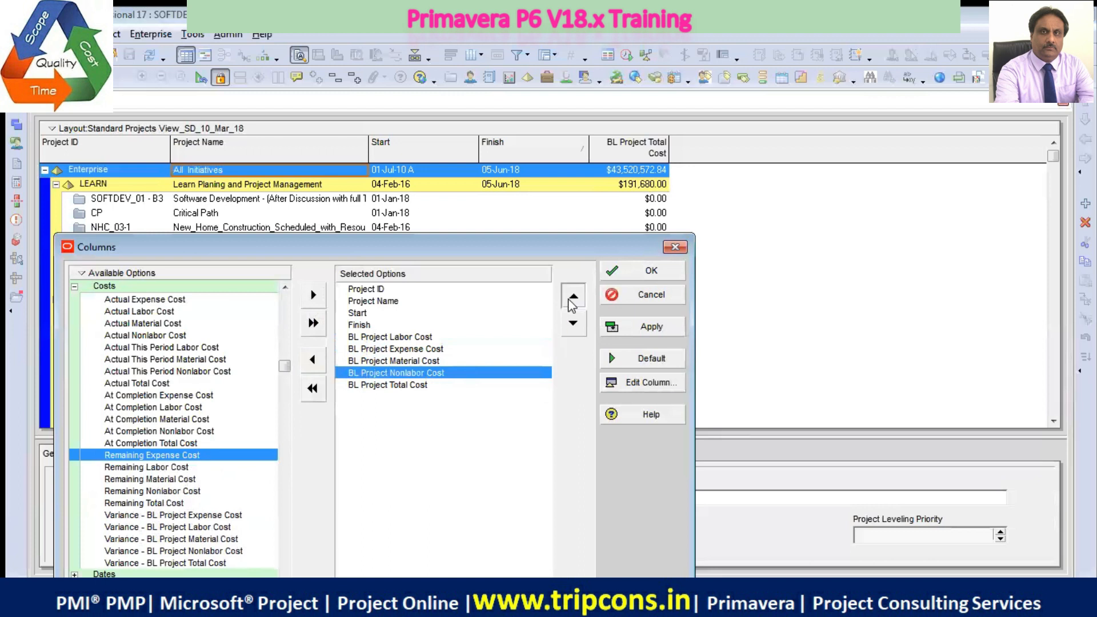
{"action": "left_click", "coordinate": [574, 295]}
{"action": "left_click", "coordinate": [573, 296]}
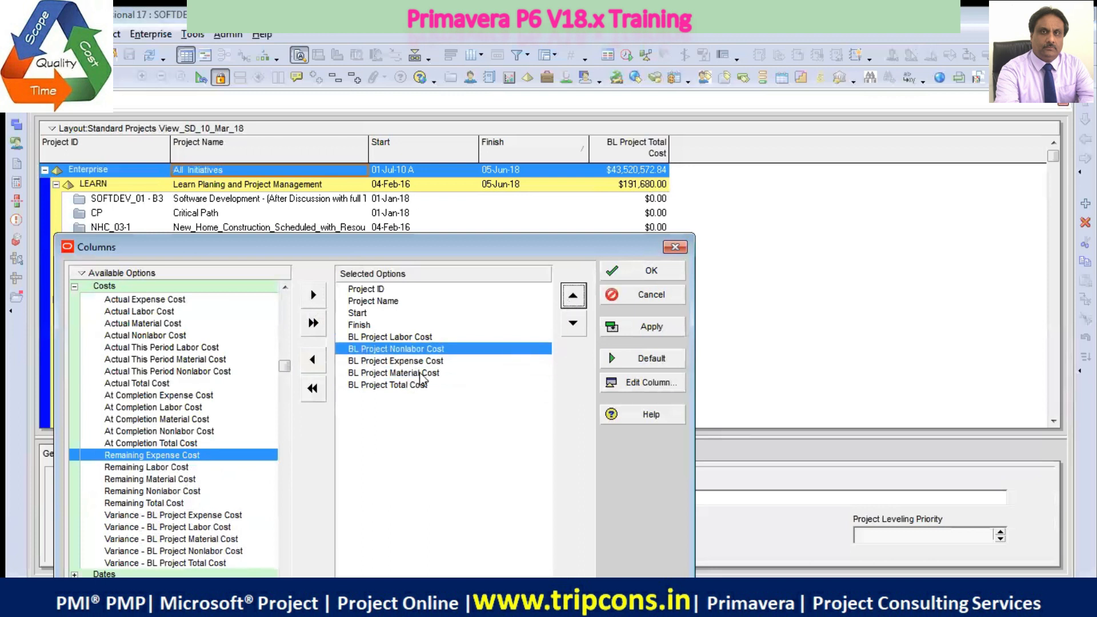
{"action": "left_click", "coordinate": [422, 374]}
{"action": "left_click", "coordinate": [573, 296]}
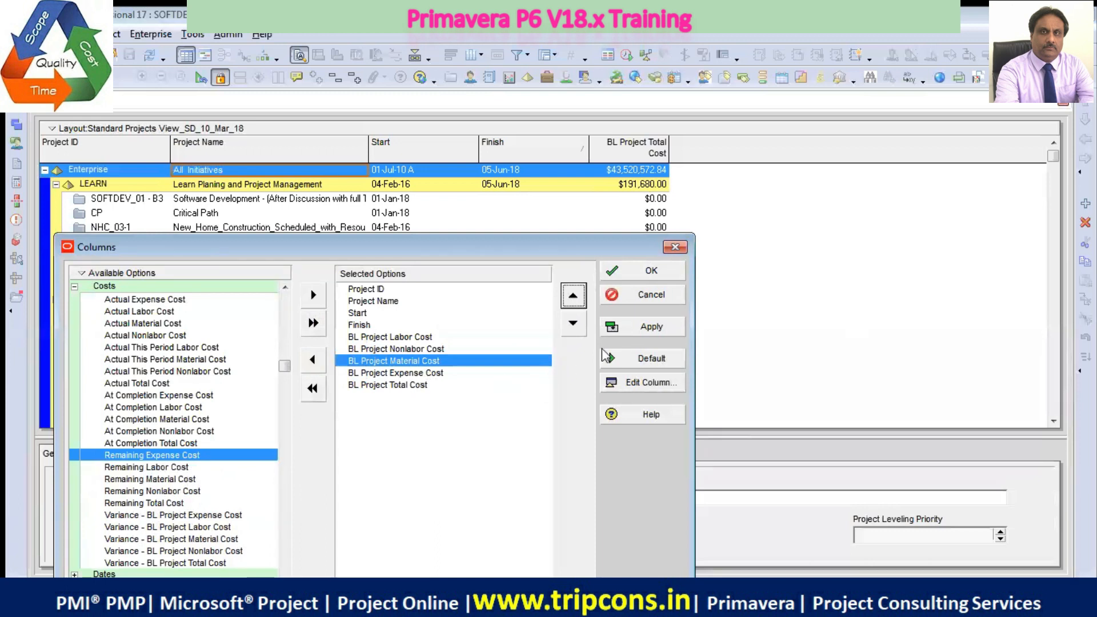
{"action": "left_click", "coordinate": [652, 330]}
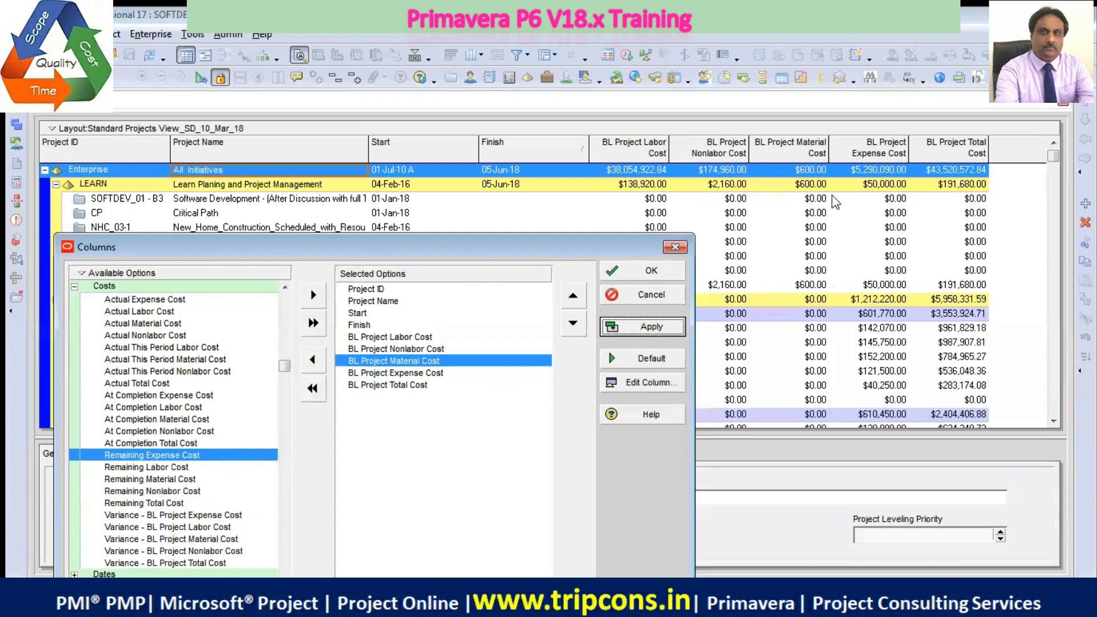
{"action": "left_click", "coordinate": [657, 273]}
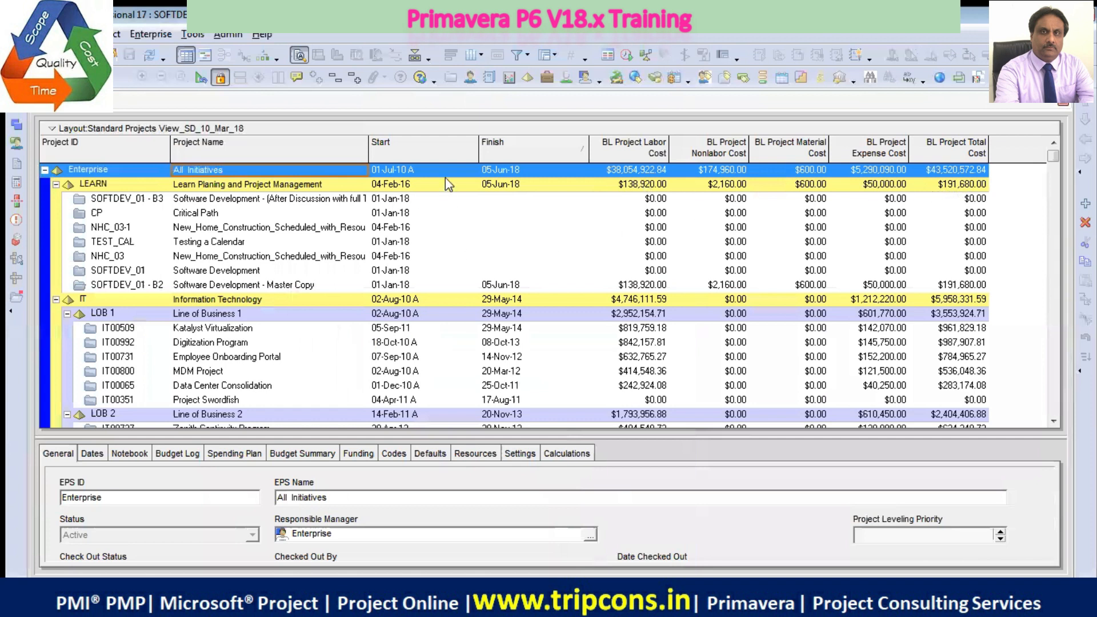
Narrow the Start column, and move BL Project Total Cost directly after Finish, ahead of BL Project Labor Cost, applying the new order
{"action": "left_click_drag", "start_coordinate": [479, 155], "coordinate": [453, 153]}
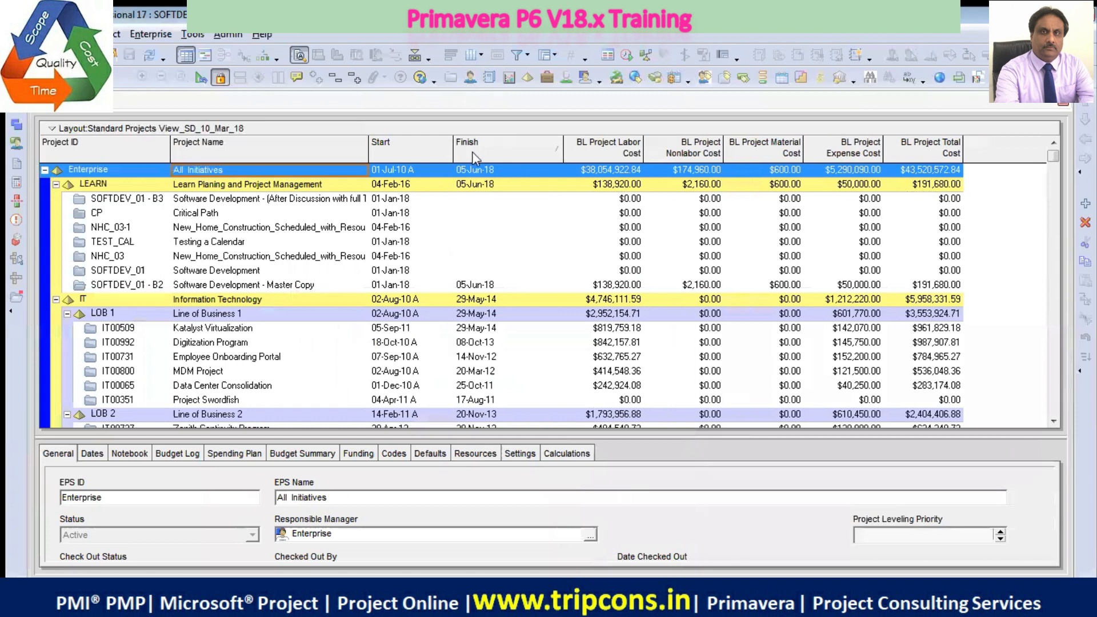
{"action": "right_click", "coordinate": [431, 152]}
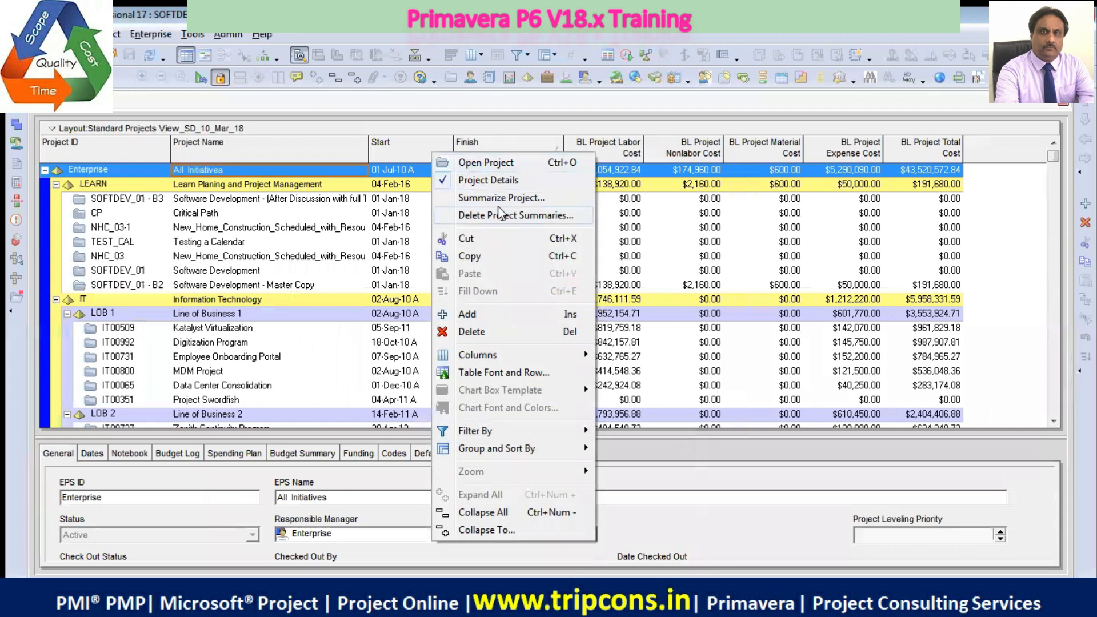
{"action": "mouse_move", "coordinate": [487, 355]}
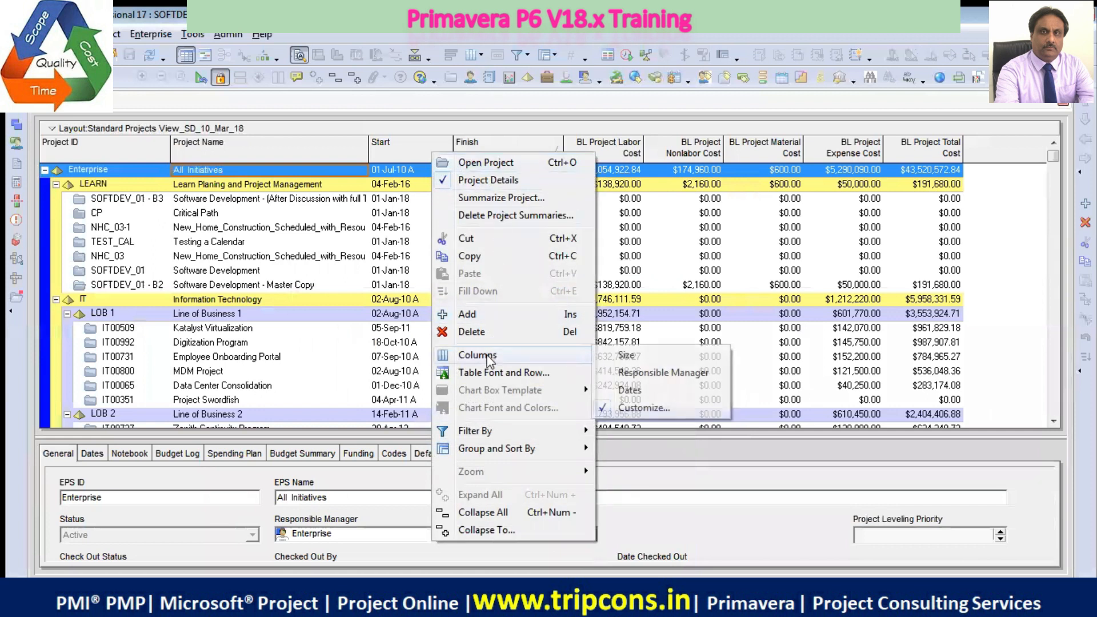
{"action": "left_click", "coordinate": [667, 408]}
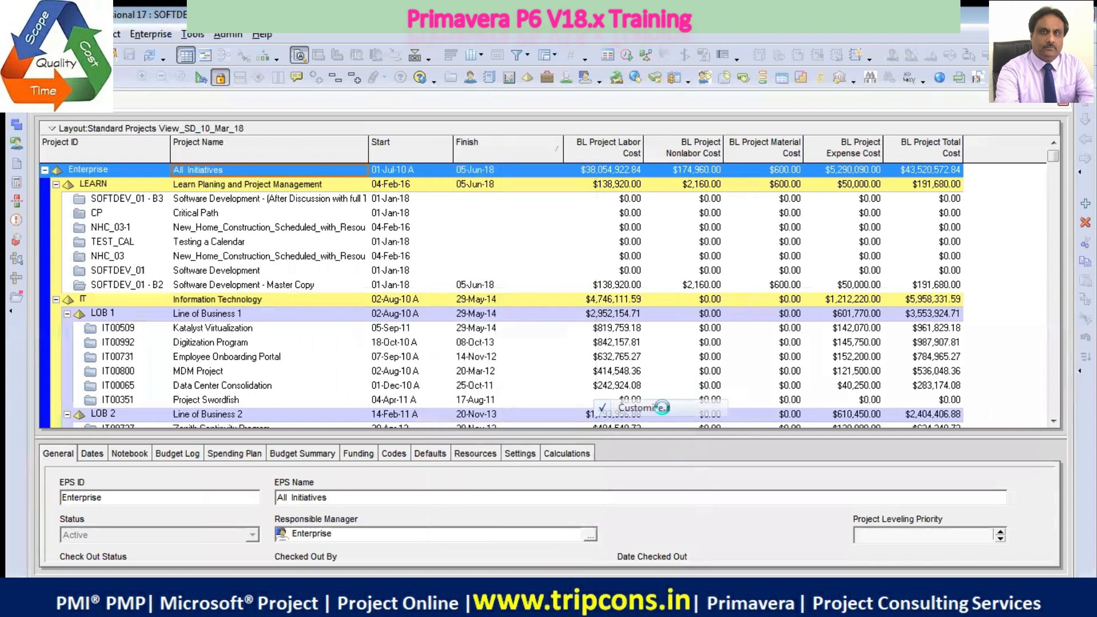
{"action": "left_click", "coordinate": [412, 356]}
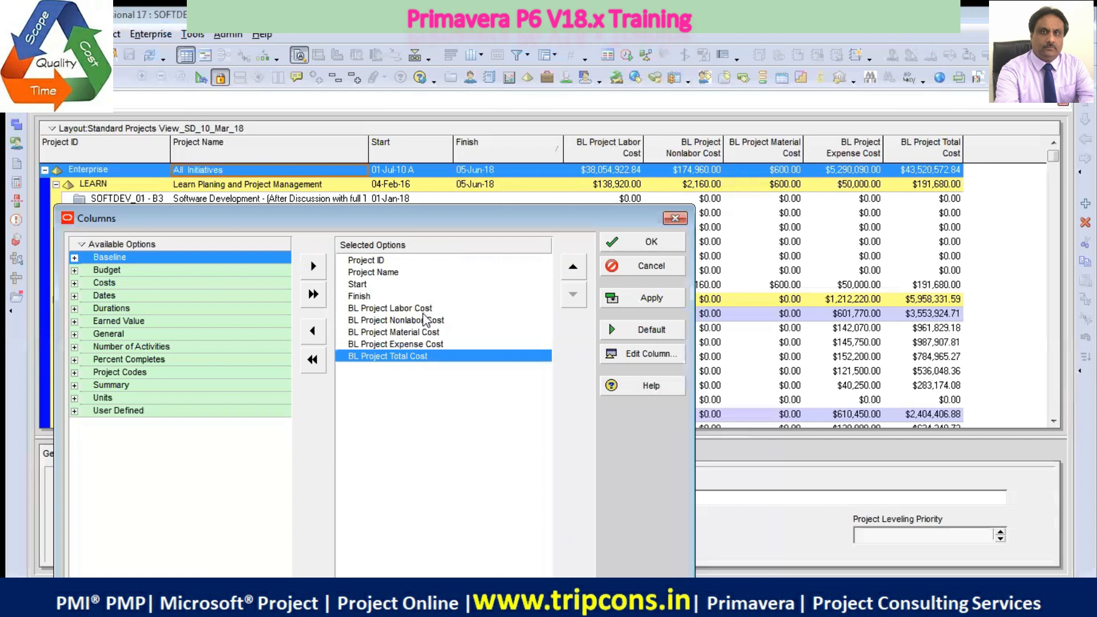
{"action": "left_click", "coordinate": [573, 269]}
{"action": "left_click", "coordinate": [573, 269]}
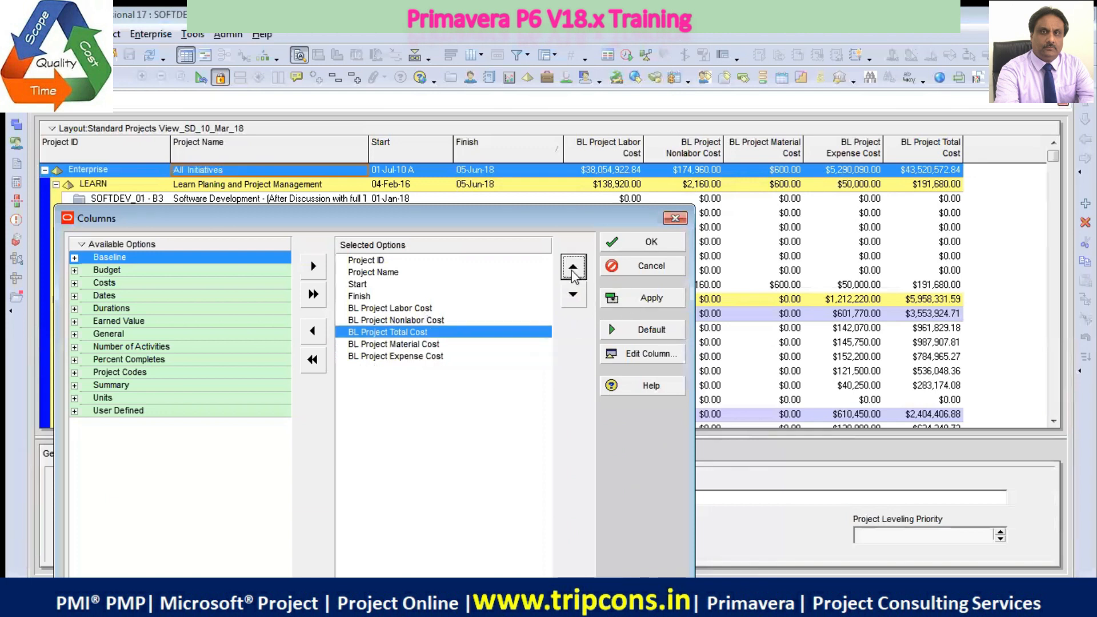
{"action": "left_click", "coordinate": [574, 268]}
{"action": "left_click", "coordinate": [573, 269]}
{"action": "left_click", "coordinate": [634, 299]}
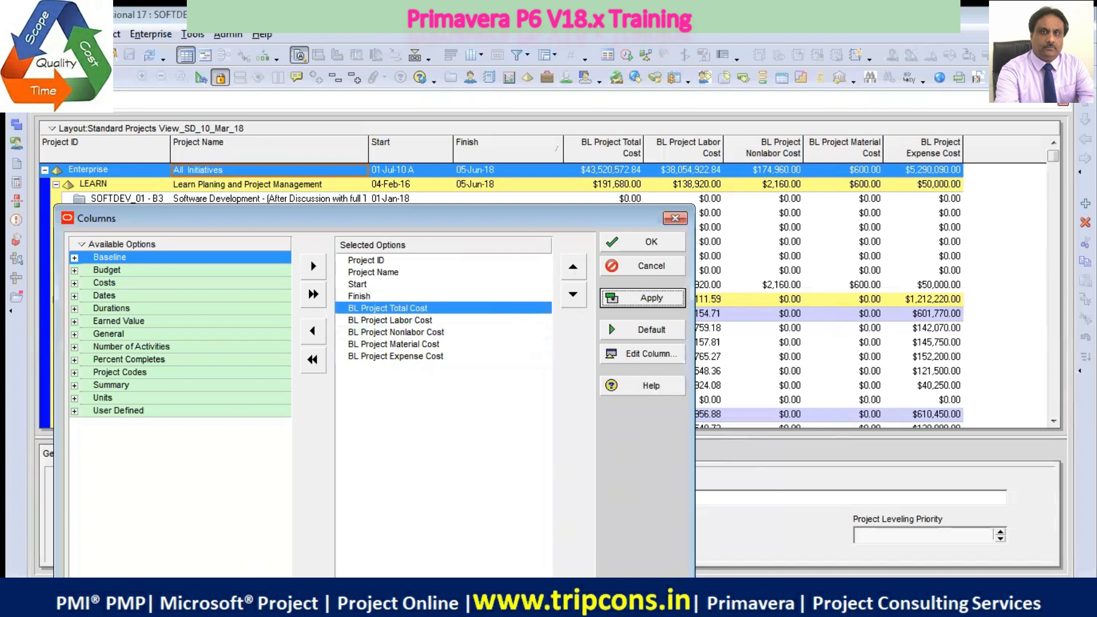
Group the available column options as a flat list instead of by category
{"action": "left_click", "coordinate": [440, 32]}
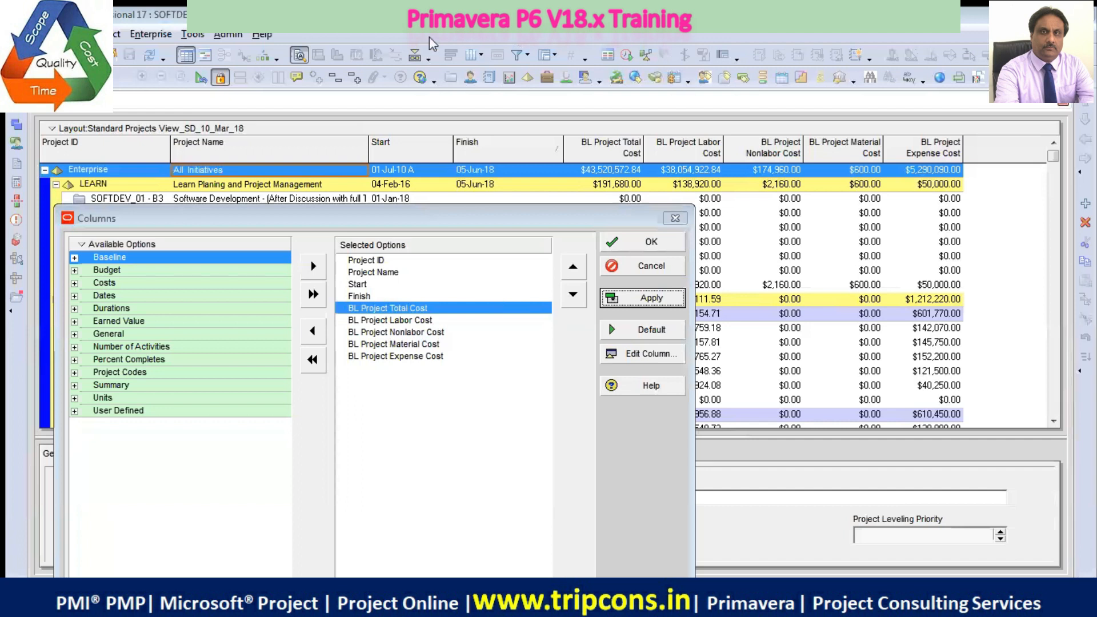
{"action": "right_click", "coordinate": [80, 246]}
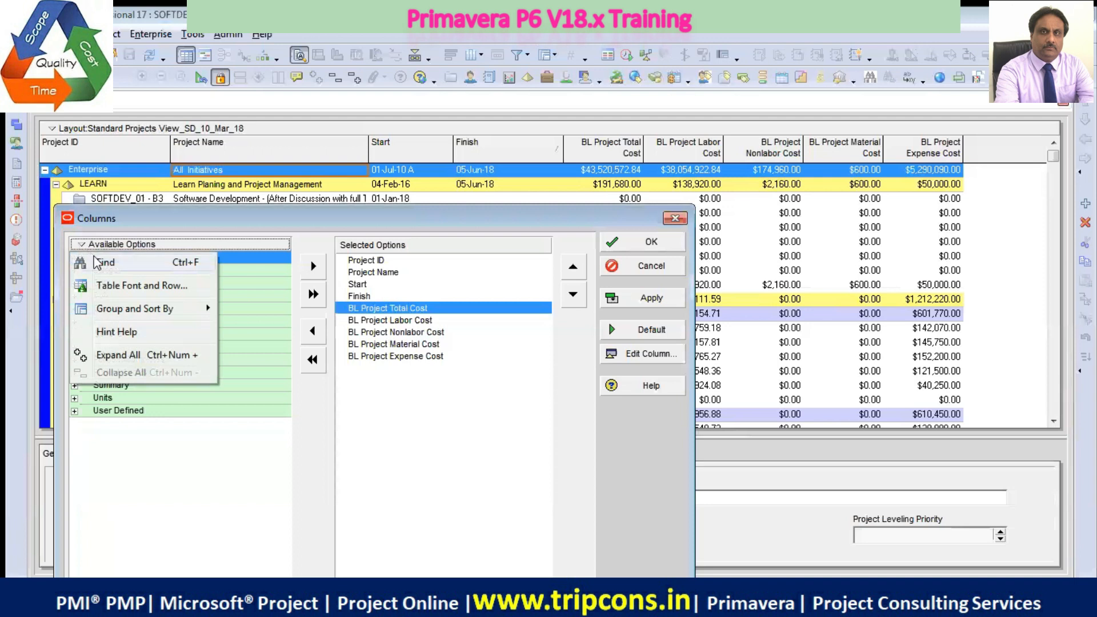
{"action": "mouse_move", "coordinate": [155, 310]}
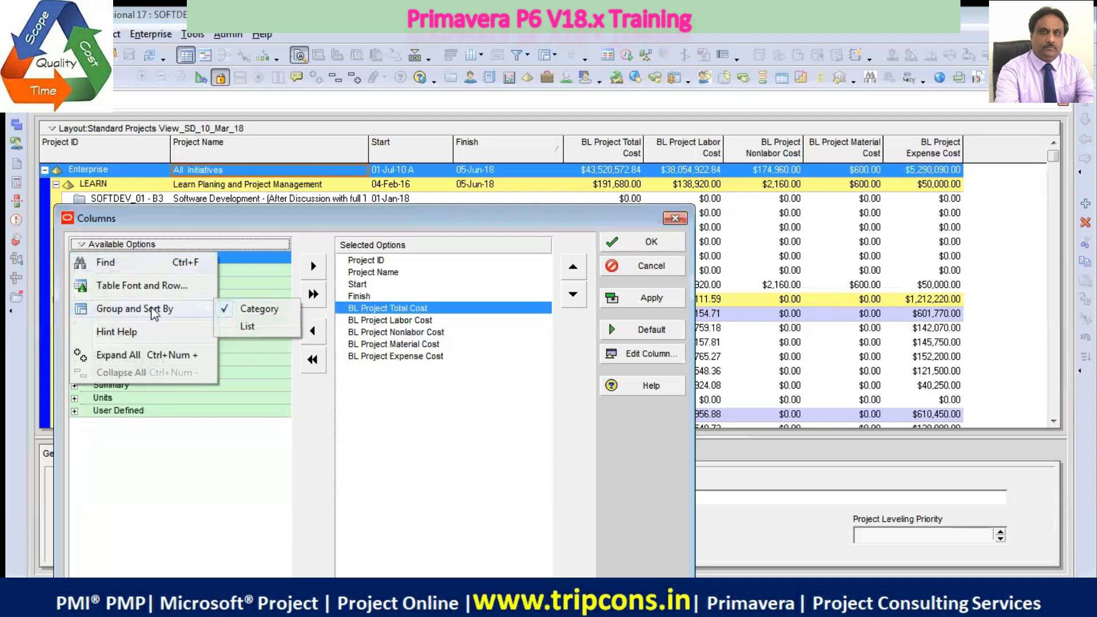
{"action": "left_click", "coordinate": [256, 329]}
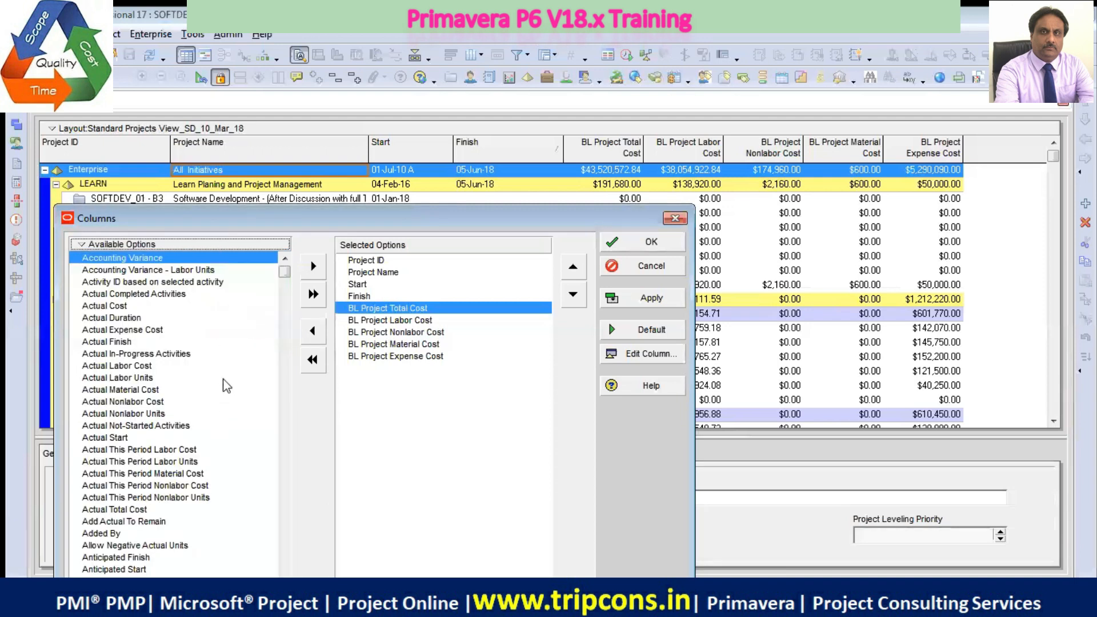
Add the Phone column directly after Finish, ahead of BL Project Total Cost, and apply it to the project table
{"action": "left_click_drag", "start_coordinate": [280, 275], "coordinate": [280, 448]}
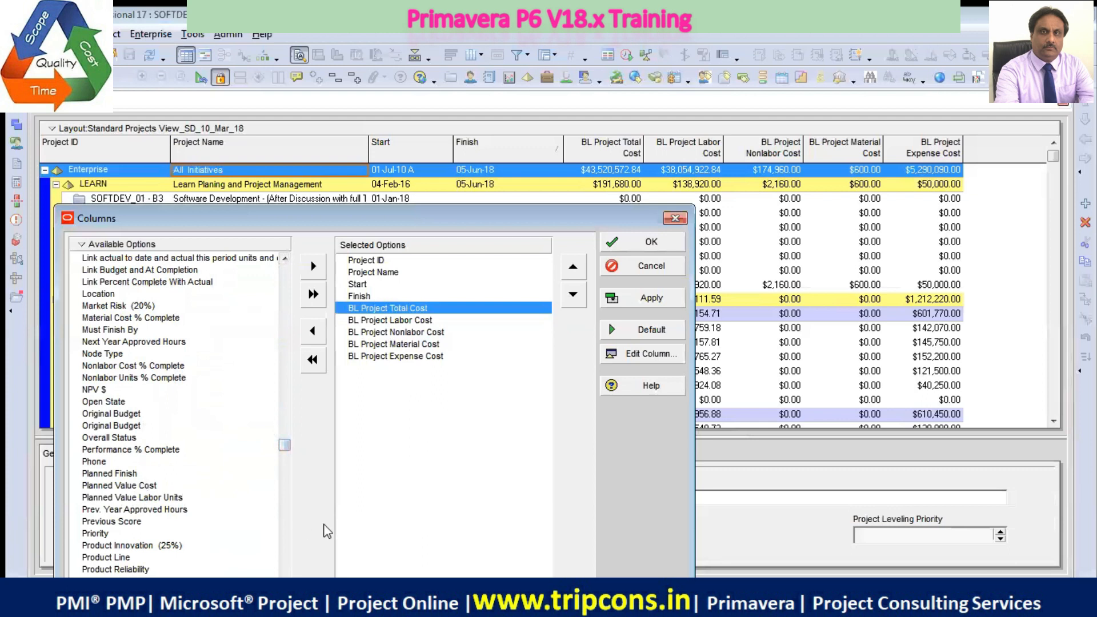
{"action": "left_click", "coordinate": [104, 463]}
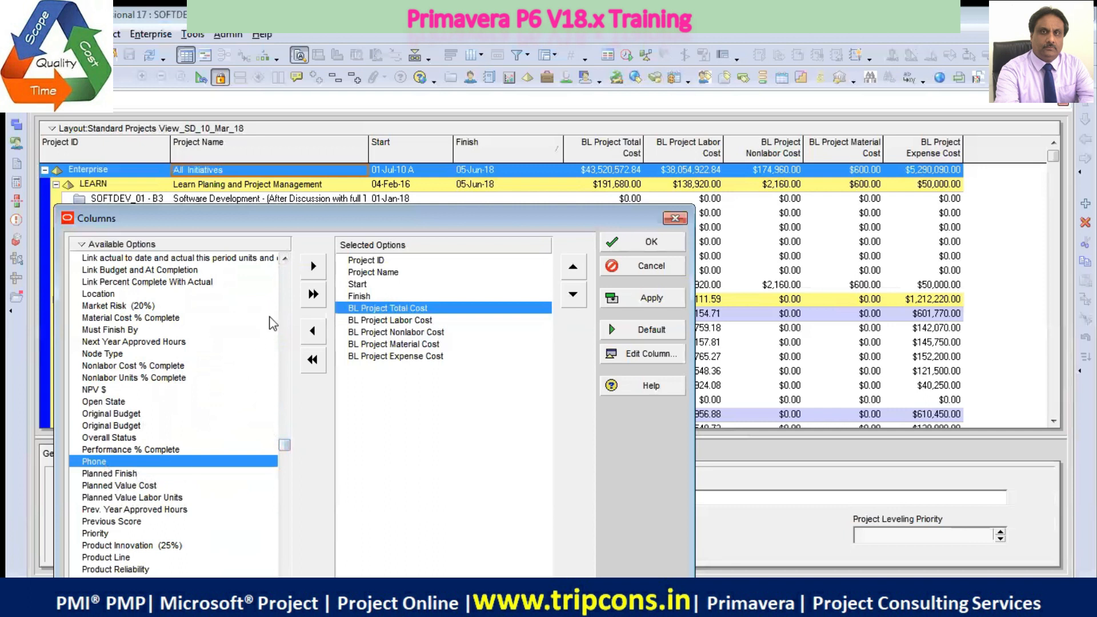
{"action": "left_click", "coordinate": [311, 273]}
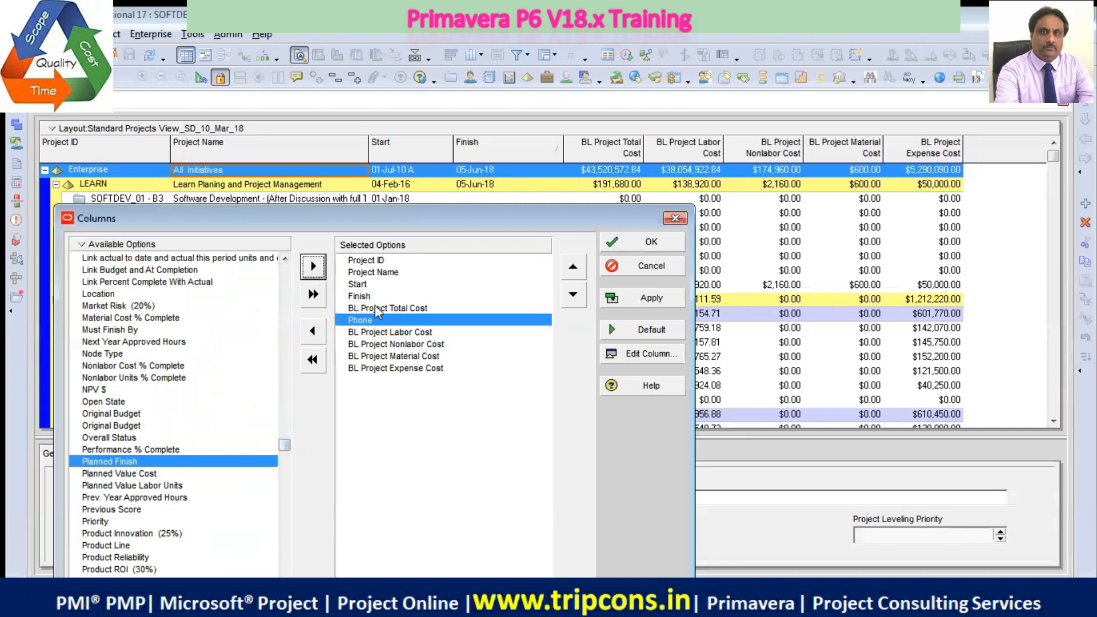
{"action": "left_click", "coordinate": [573, 267]}
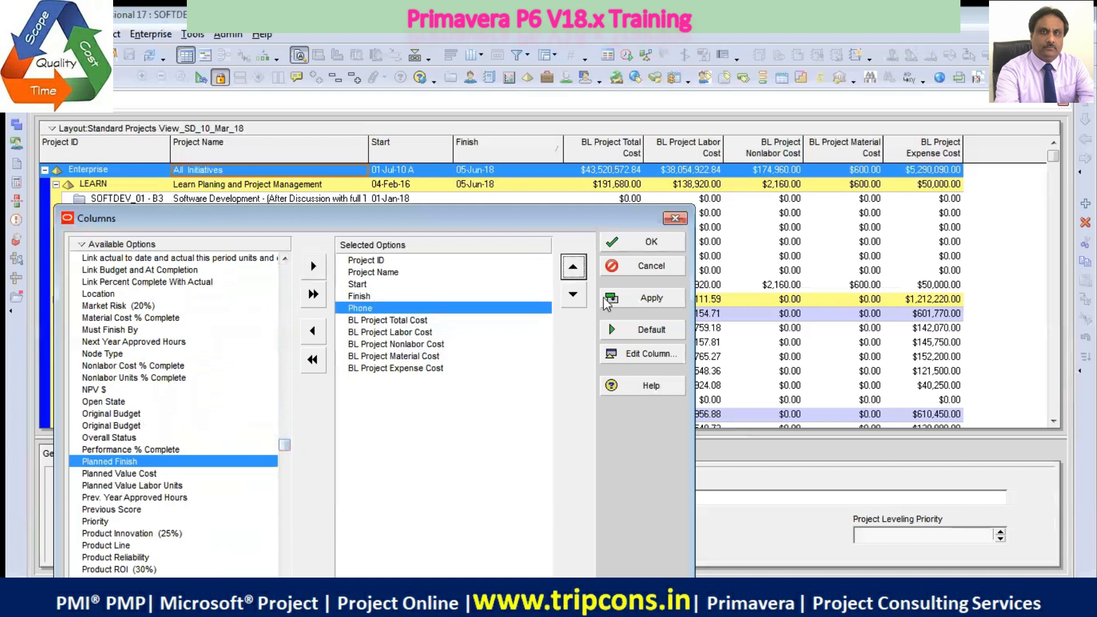
{"action": "left_click", "coordinate": [656, 298]}
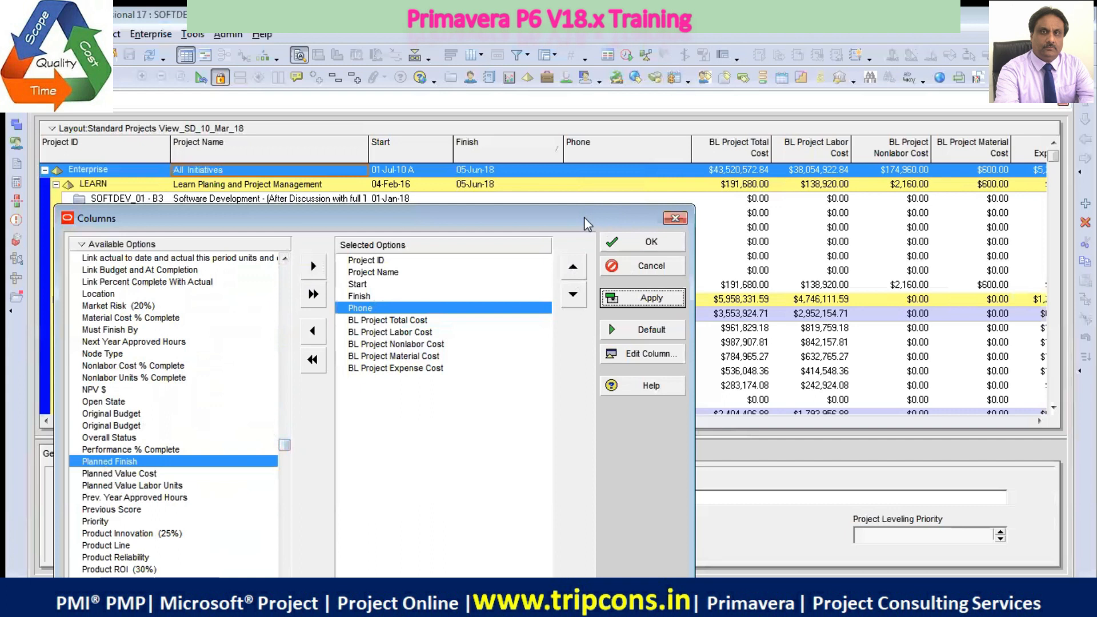
{"action": "left_click_drag", "start_coordinate": [585, 218], "coordinate": [595, 436]}
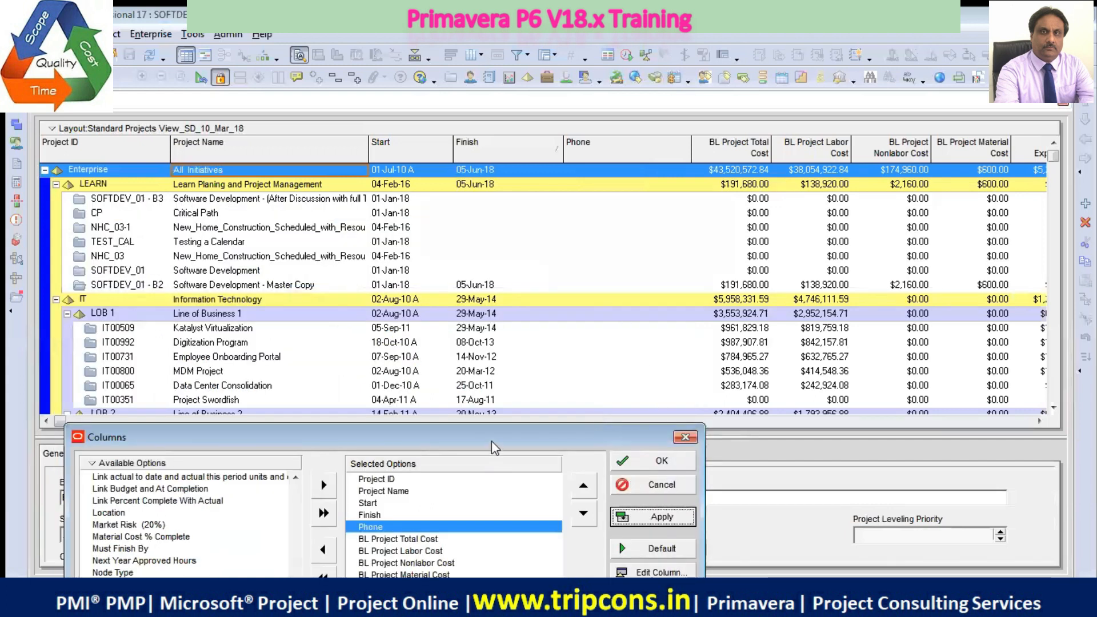
Remove the Phone column from the selected options and apply the change
{"action": "left_click_drag", "start_coordinate": [491, 441], "coordinate": [522, 307]}
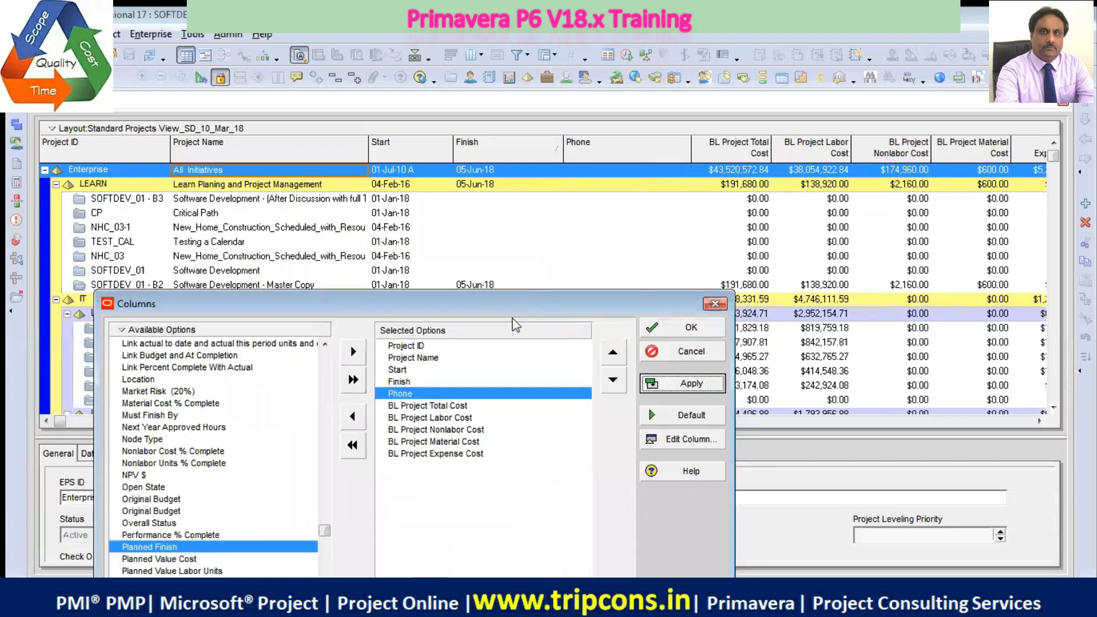
{"action": "left_click", "coordinate": [352, 422]}
{"action": "left_click", "coordinate": [686, 386]}
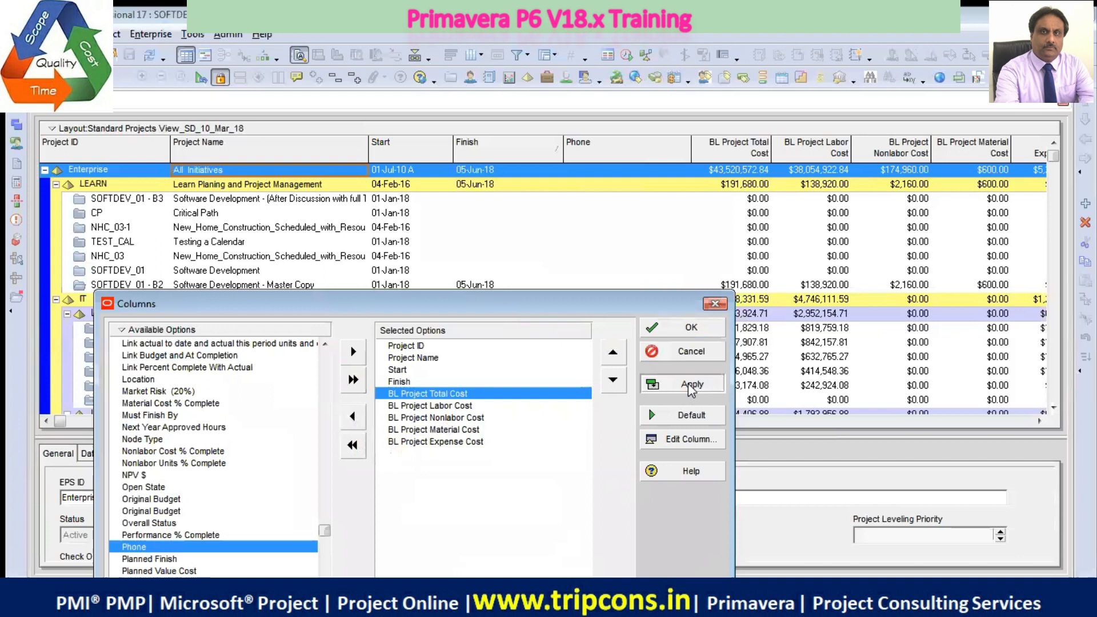
Add the Priority column between Finish and BL Project Total Cost and apply it to the project table
{"action": "left_click_drag", "start_coordinate": [511, 308], "coordinate": [570, 179]}
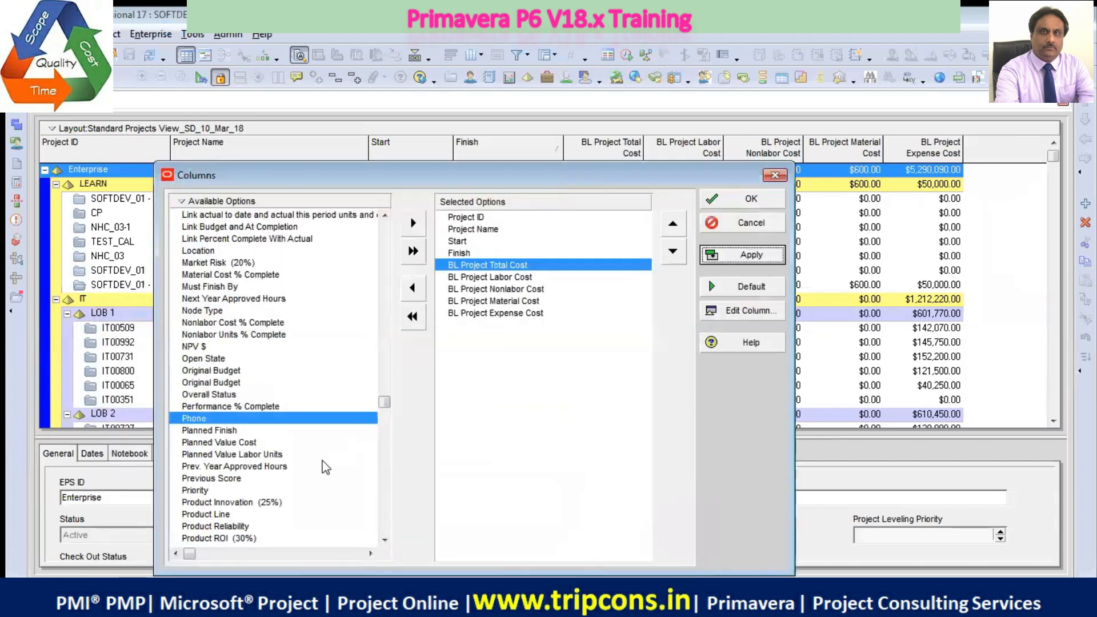
{"action": "left_click", "coordinate": [205, 491]}
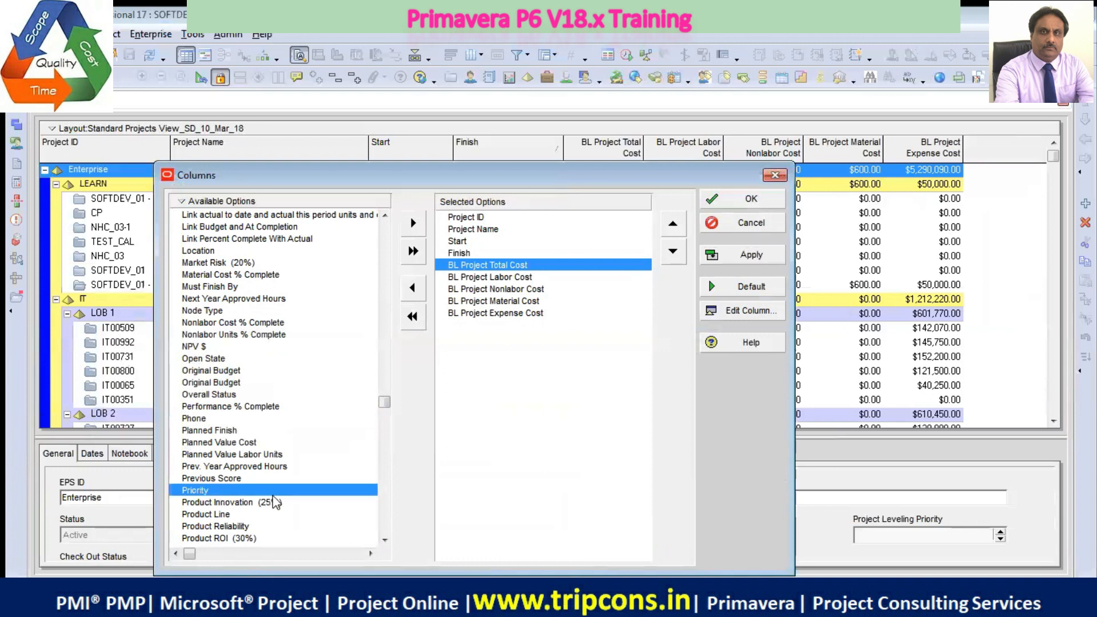
{"action": "left_click", "coordinate": [414, 223]}
{"action": "left_click", "coordinate": [673, 223]}
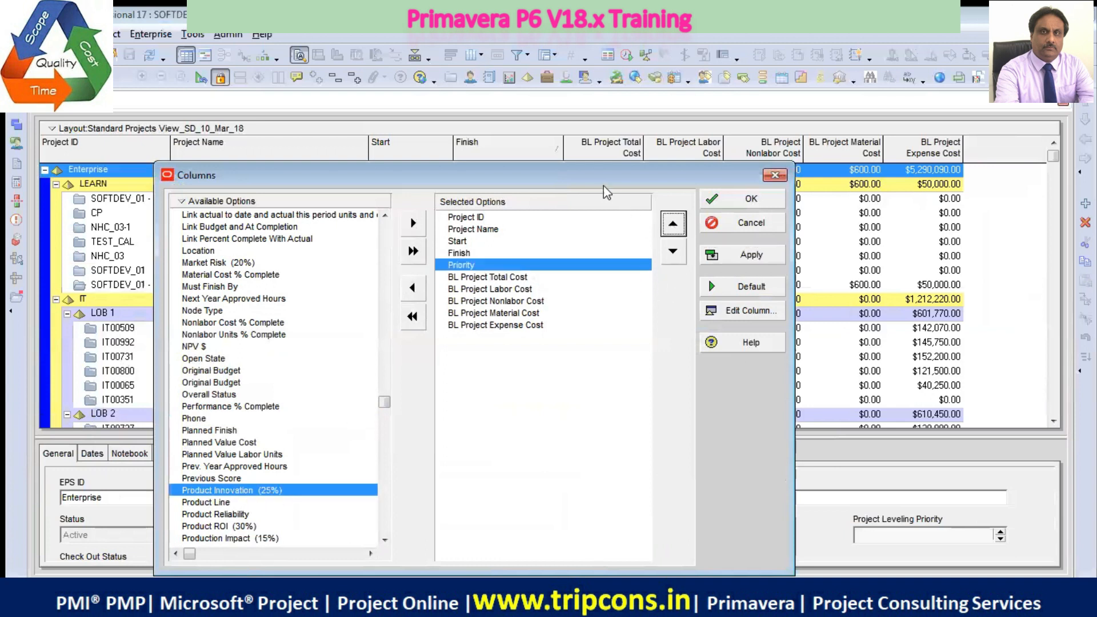
{"action": "left_click_drag", "start_coordinate": [603, 186], "coordinate": [550, 280]}
{"action": "left_click", "coordinate": [693, 349]}
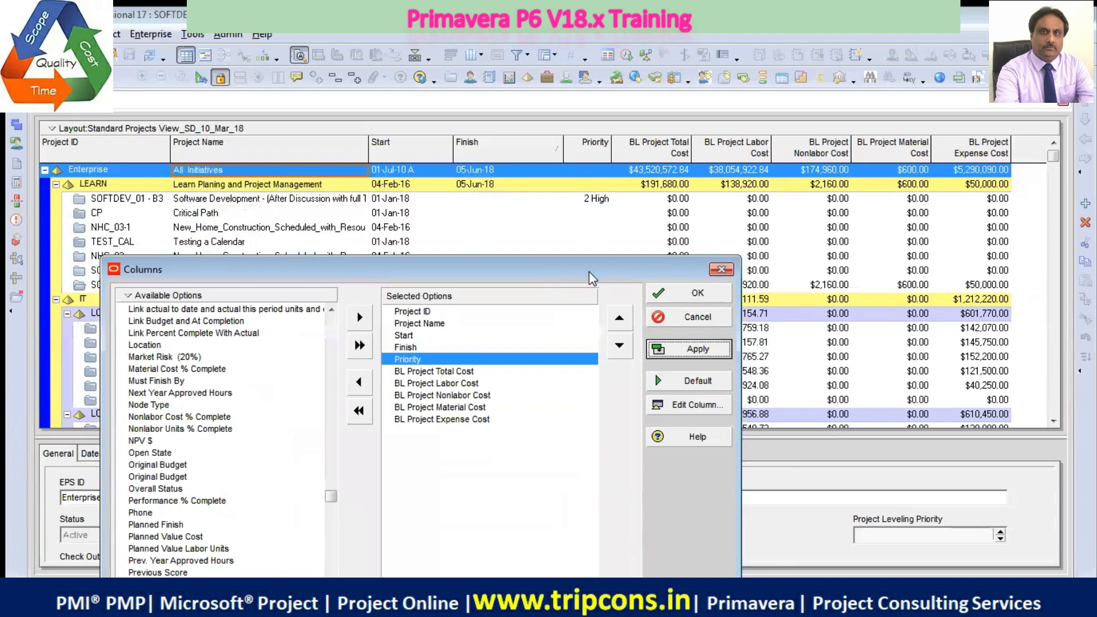
{"action": "left_click_drag", "start_coordinate": [591, 279], "coordinate": [600, 215]}
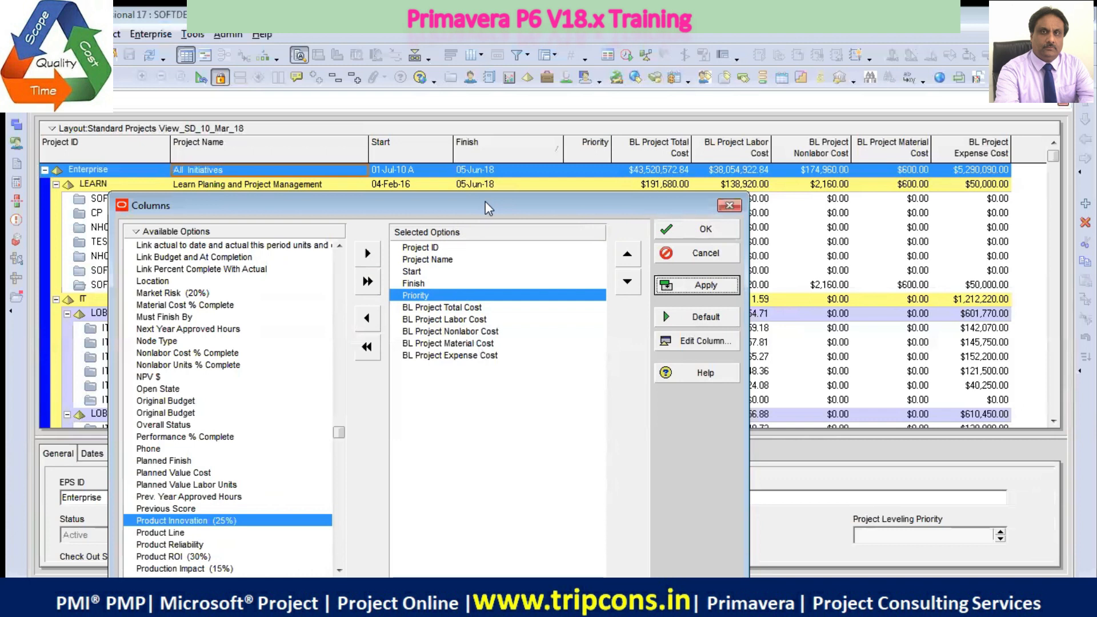
Take the Priority column out of the selected options and apply the change
{"action": "left_click_drag", "start_coordinate": [485, 203], "coordinate": [551, 398]}
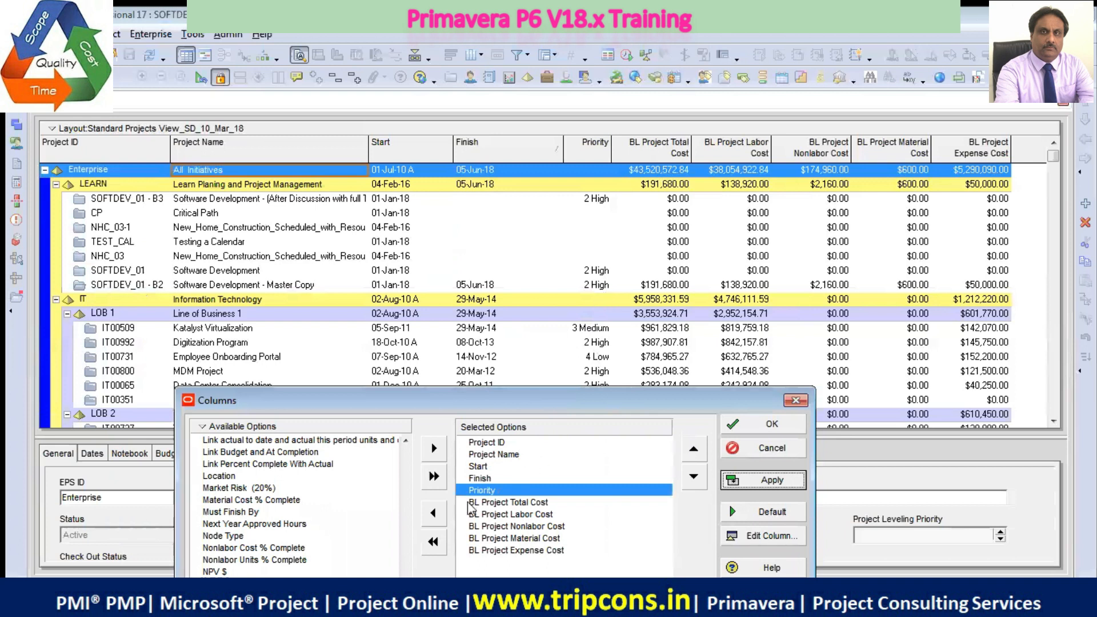
{"action": "left_click", "coordinate": [434, 513]}
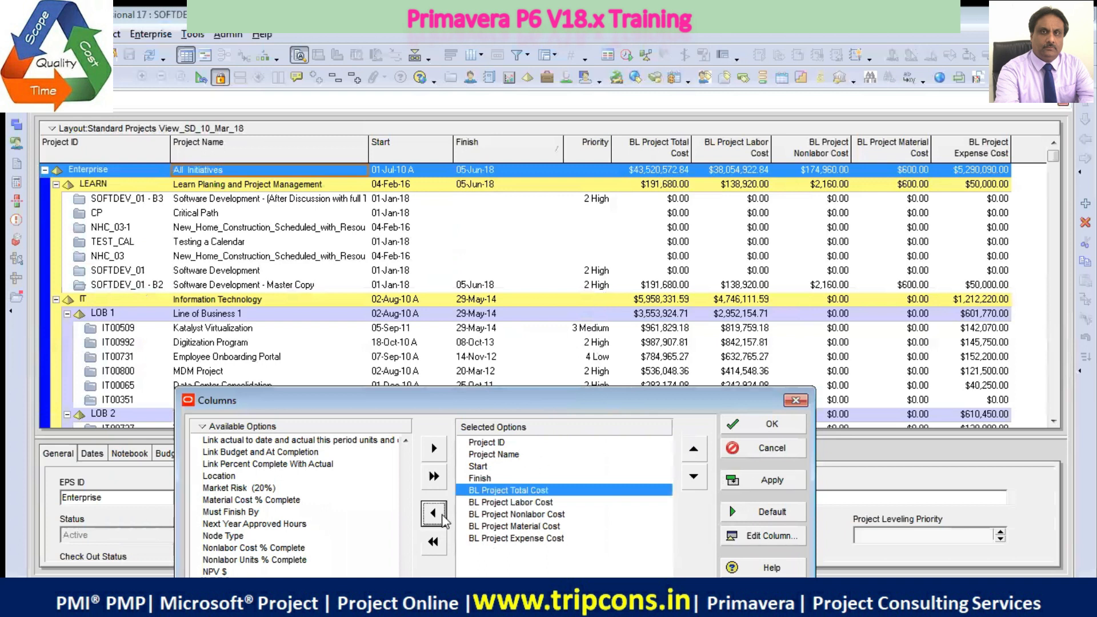
{"action": "left_click", "coordinate": [764, 485]}
Add the Risk column between Finish and BL Project Total Cost and apply it to the project table
{"action": "left_click_drag", "start_coordinate": [585, 403], "coordinate": [623, 181]}
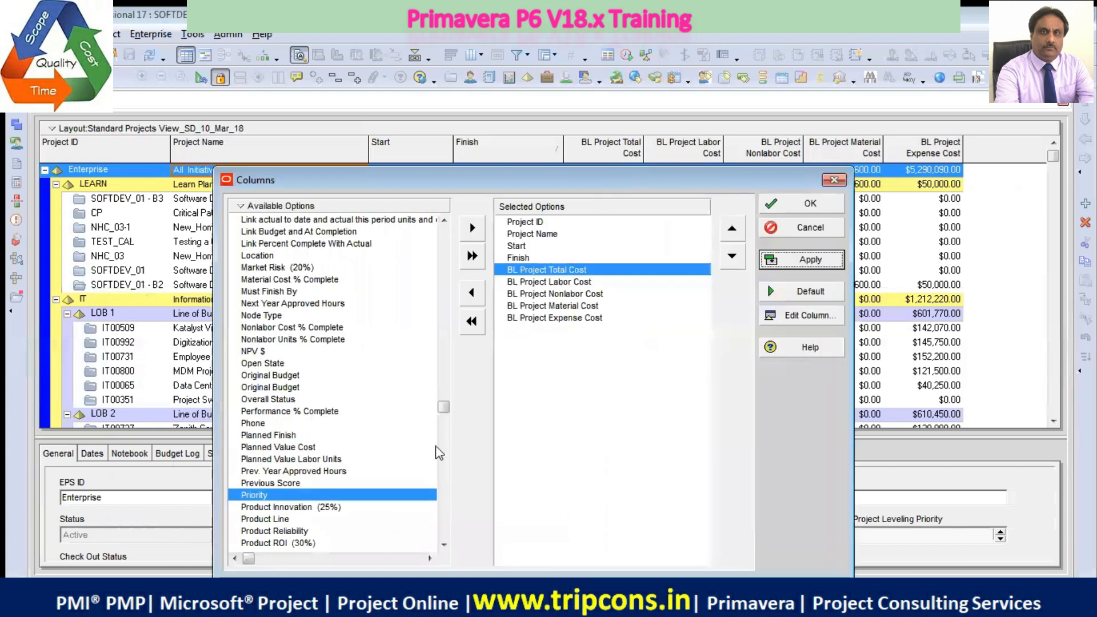
{"action": "left_click", "coordinate": [444, 545]}
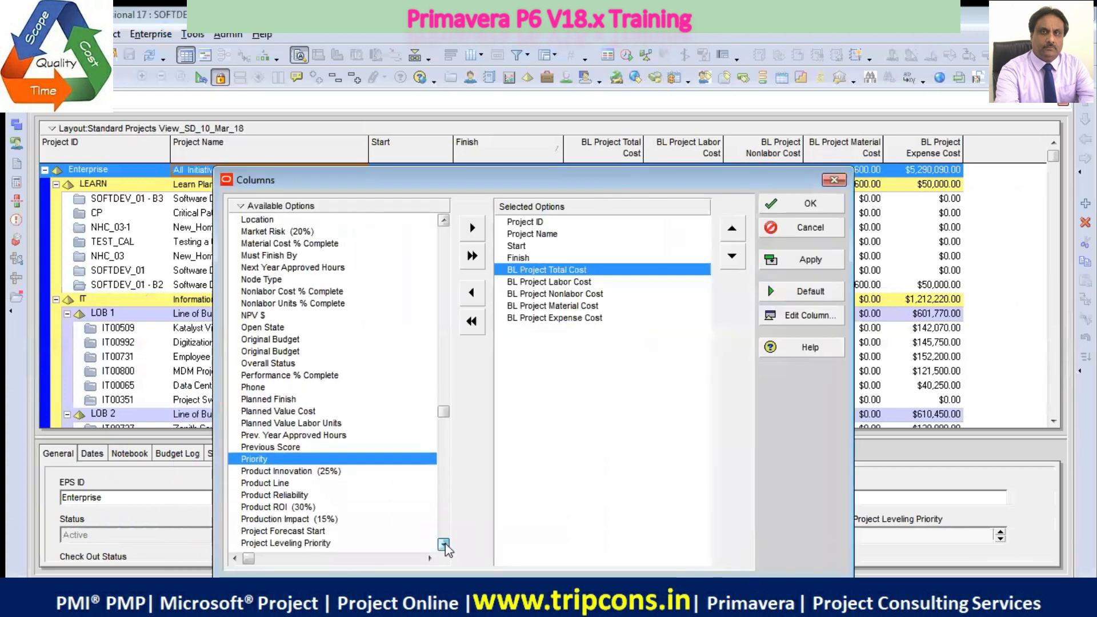
{"action": "left_click_drag", "start_coordinate": [444, 544], "coordinate": [445, 544]}
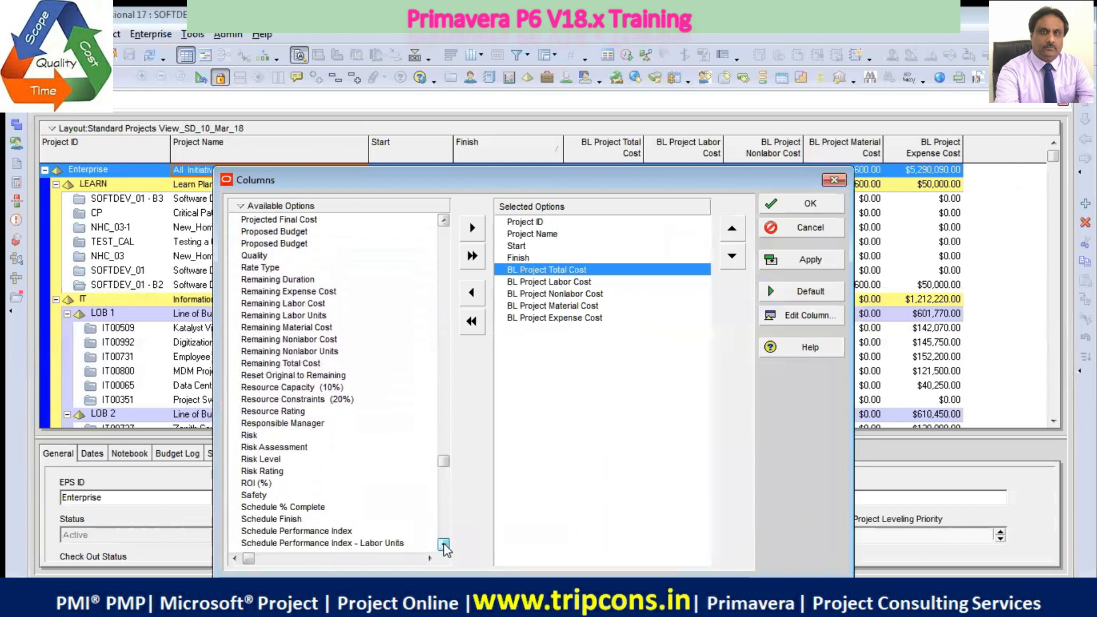
{"action": "left_click", "coordinate": [250, 436]}
{"action": "left_click", "coordinate": [472, 228]}
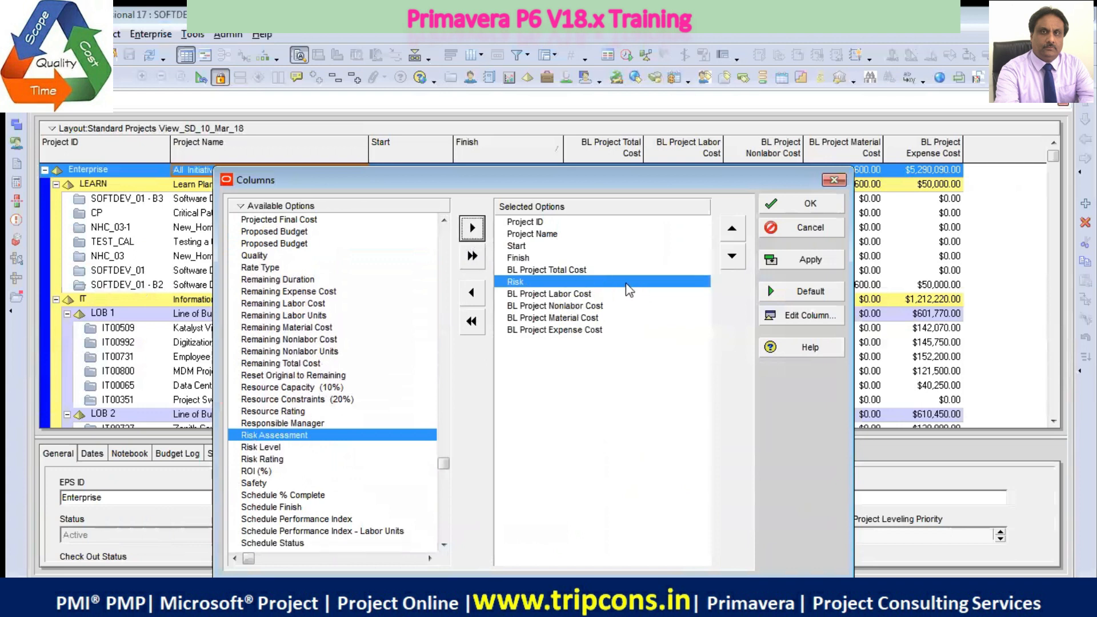
{"action": "left_click", "coordinate": [733, 228]}
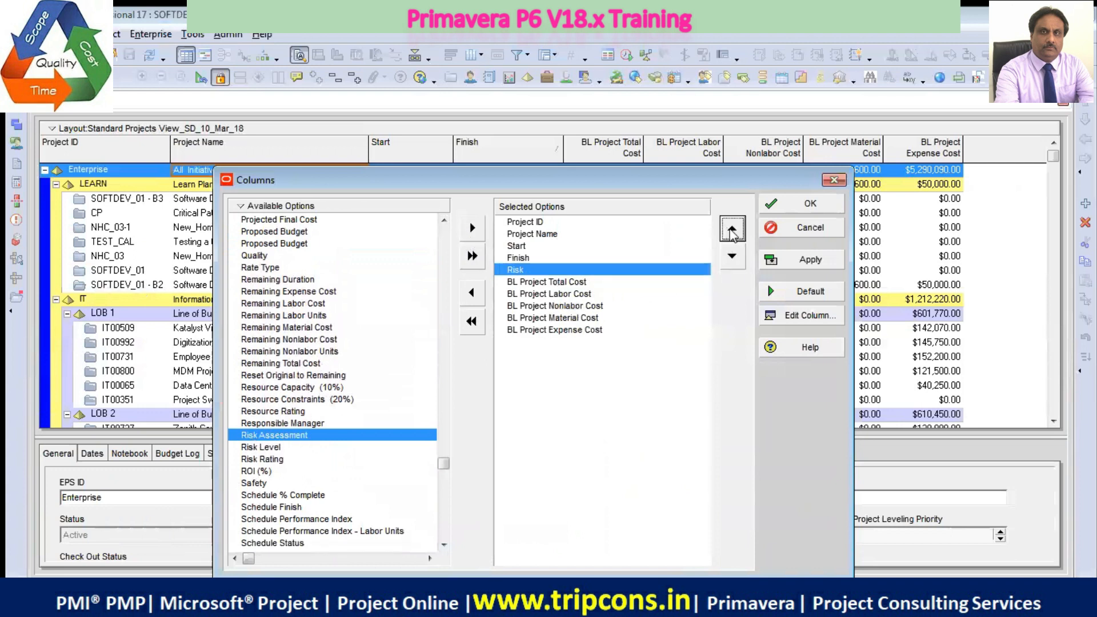
{"action": "left_click", "coordinate": [810, 263]}
Remove the Risk column from the selected options and apply the change
{"action": "left_click_drag", "start_coordinate": [691, 182], "coordinate": [690, 446]}
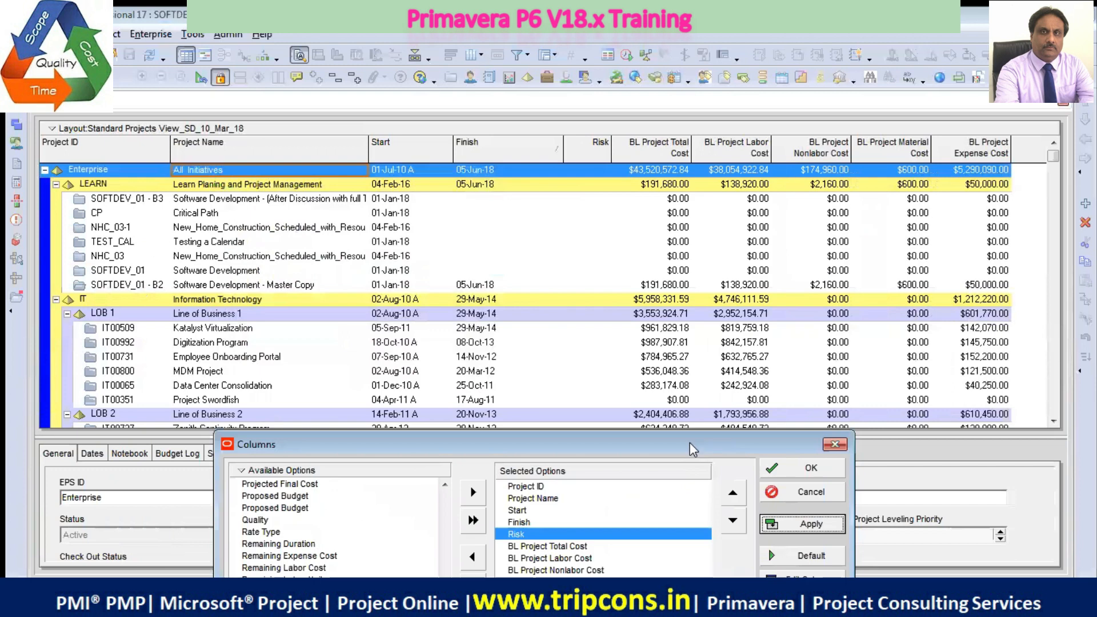
{"action": "left_click", "coordinate": [472, 557]}
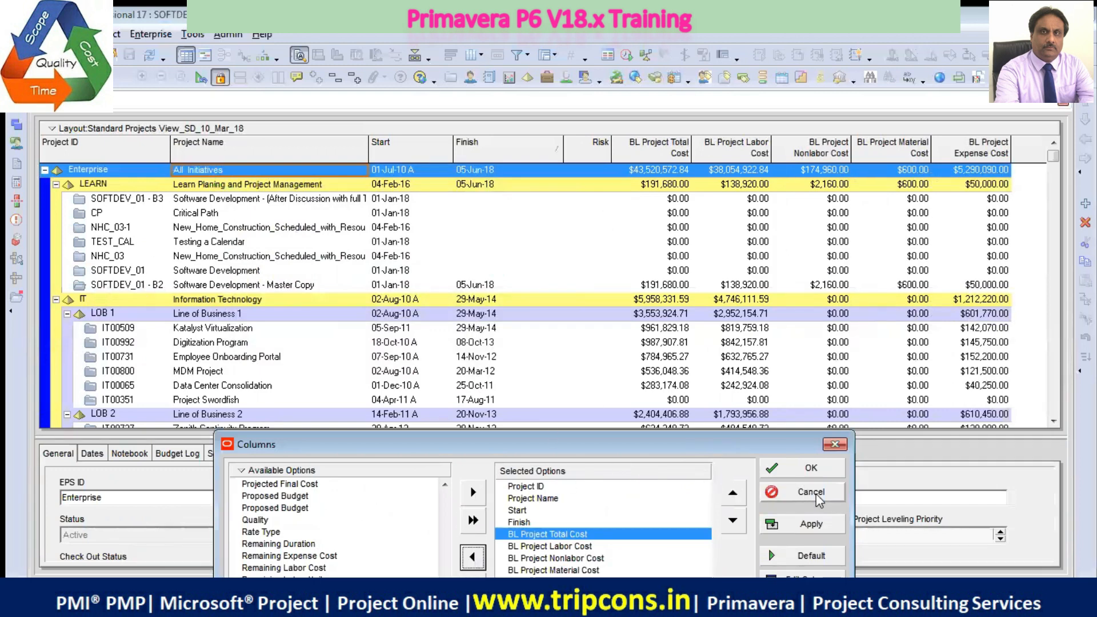
{"action": "left_click", "coordinate": [817, 520]}
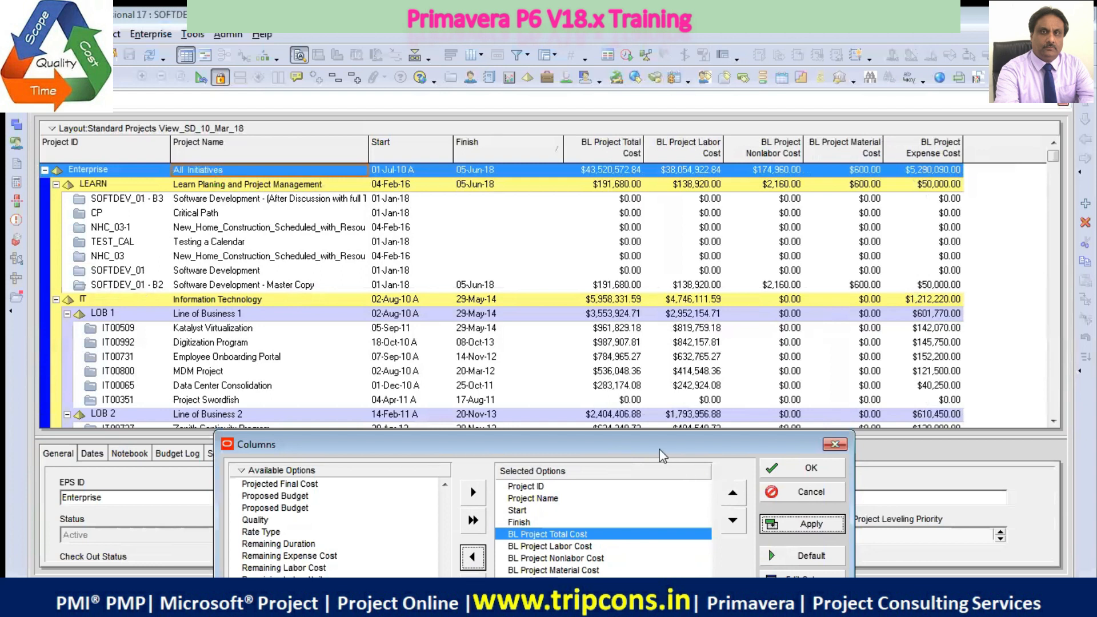
Examine the remaining available columns from Risk to the end of the list
{"action": "left_click_drag", "start_coordinate": [661, 449], "coordinate": [684, 116]}
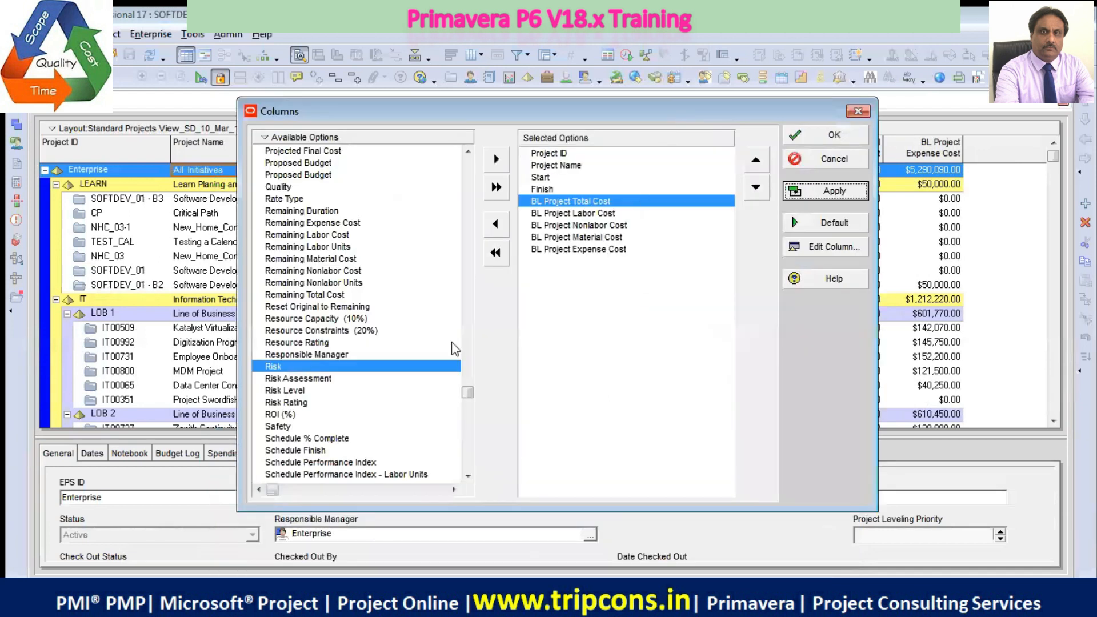
{"action": "left_click", "coordinate": [289, 415]}
{"action": "left_click", "coordinate": [468, 476]}
{"action": "scroll", "coordinate": [467, 477], "scroll_direction": "down", "scroll_amount": 2}
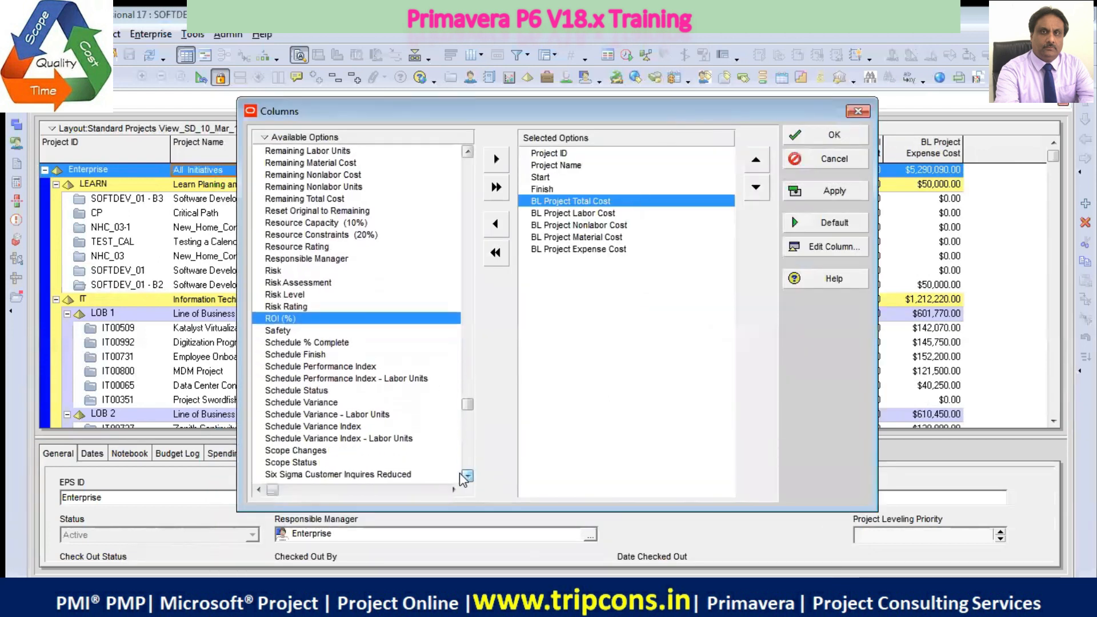
{"action": "left_click", "coordinate": [461, 475]}
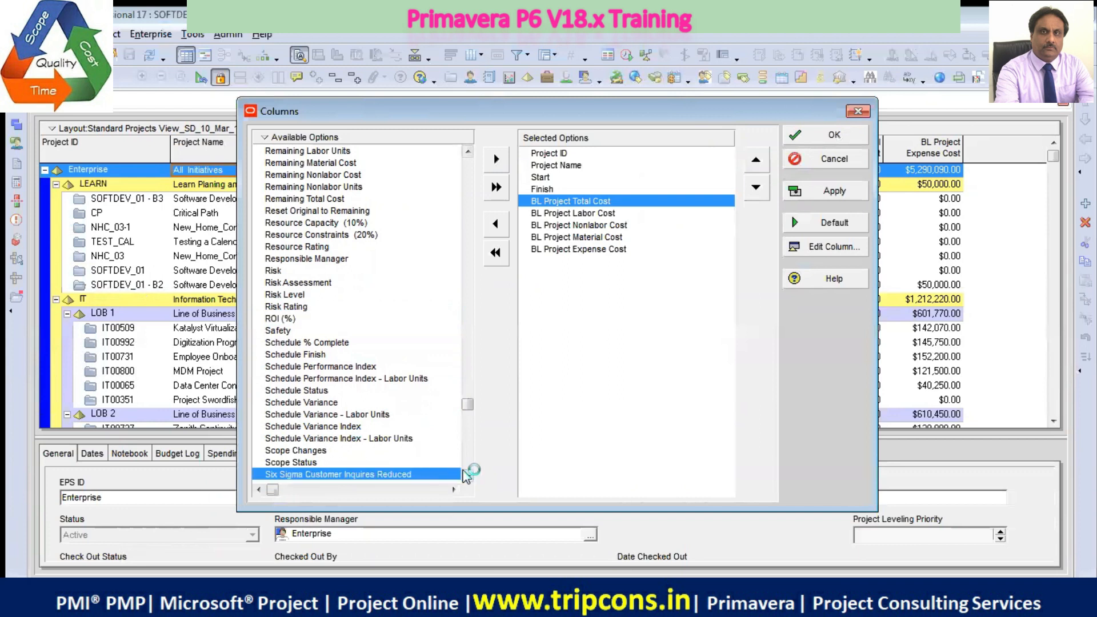
{"action": "left_click", "coordinate": [467, 476]}
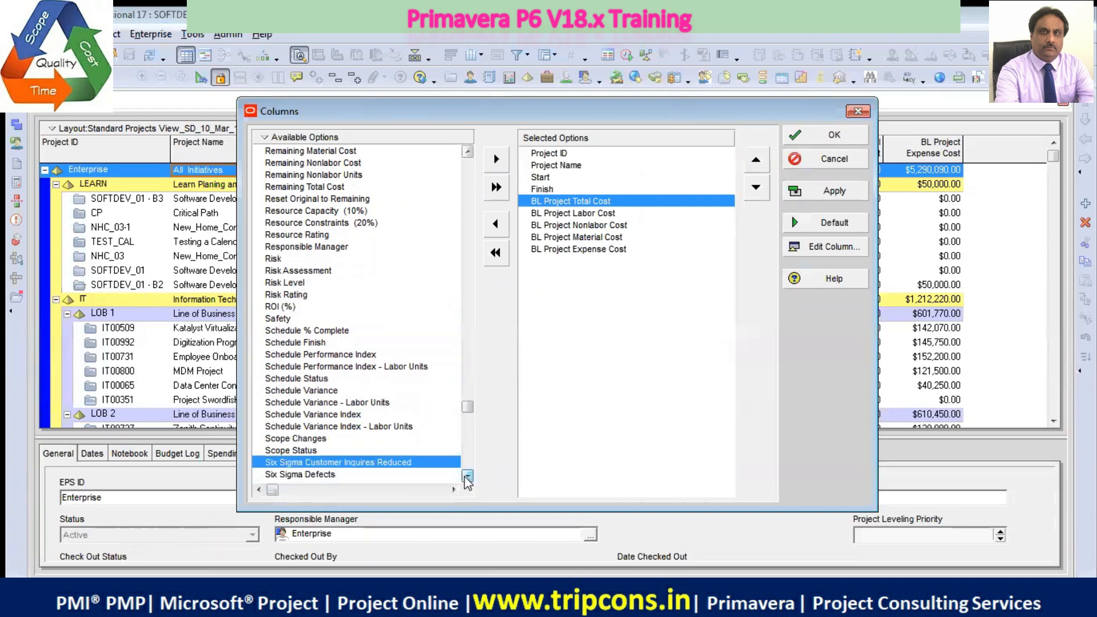
{"action": "scroll", "coordinate": [468, 476], "scroll_direction": "down", "scroll_amount": 8}
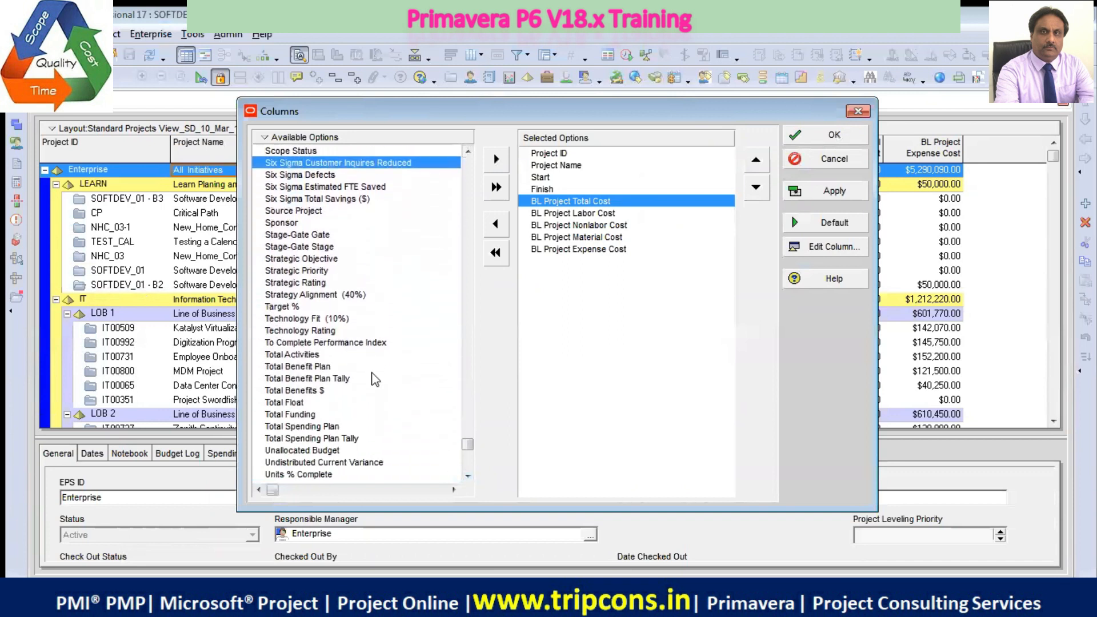
{"action": "left_click", "coordinate": [467, 476]}
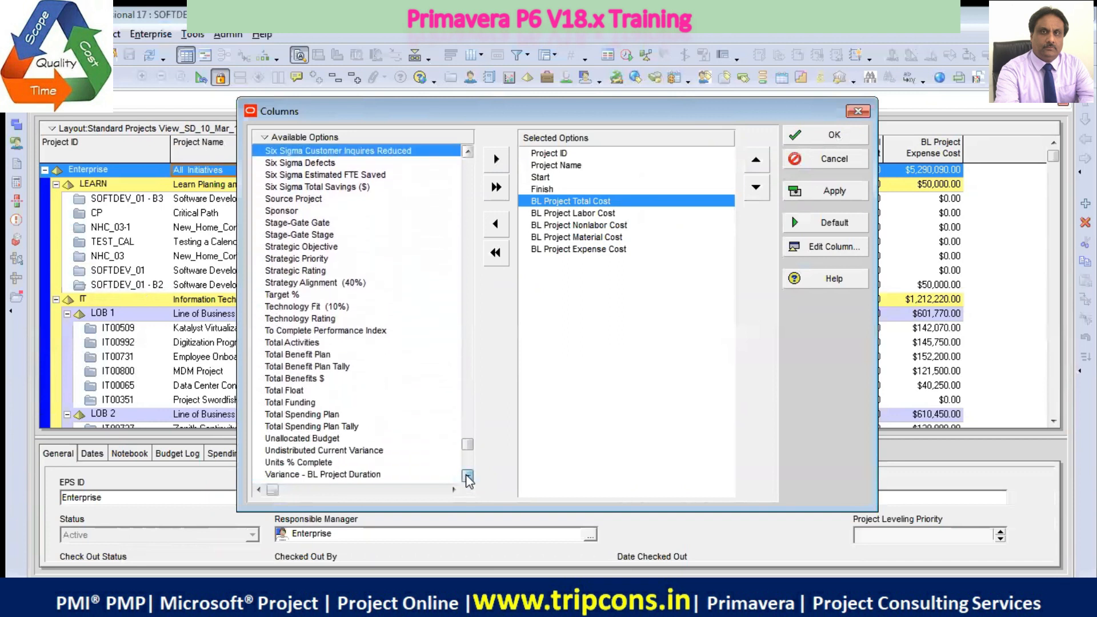
{"action": "left_click", "coordinate": [467, 476]}
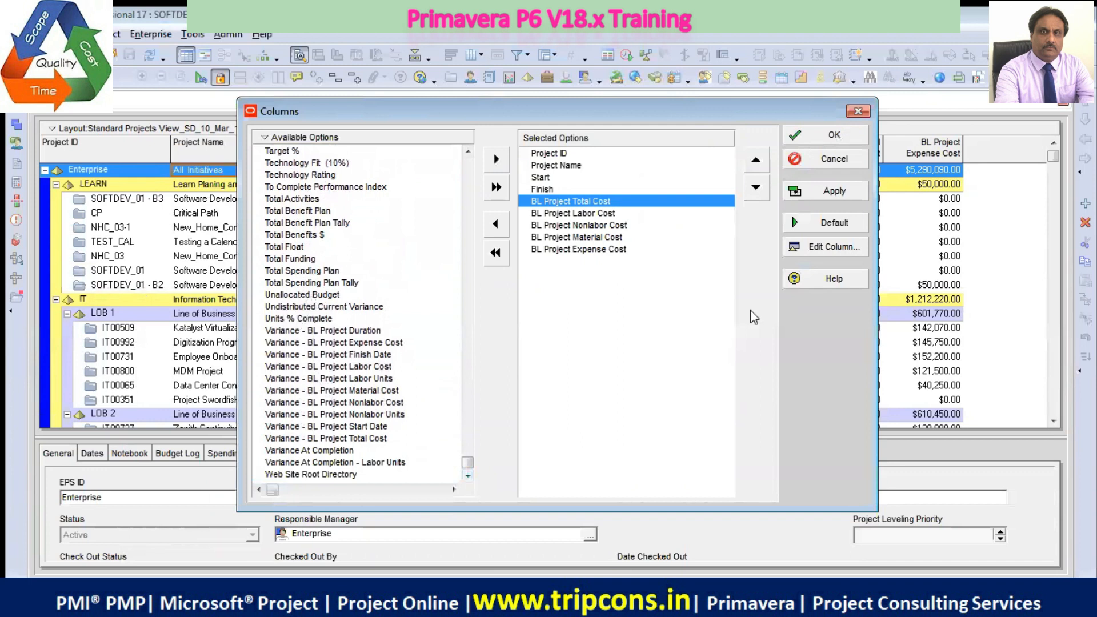
Review the title, width and alignment settings for the Six Sigma Customer Inquires Reduced column, leaving them as they are
{"action": "left_click", "coordinate": [830, 247]}
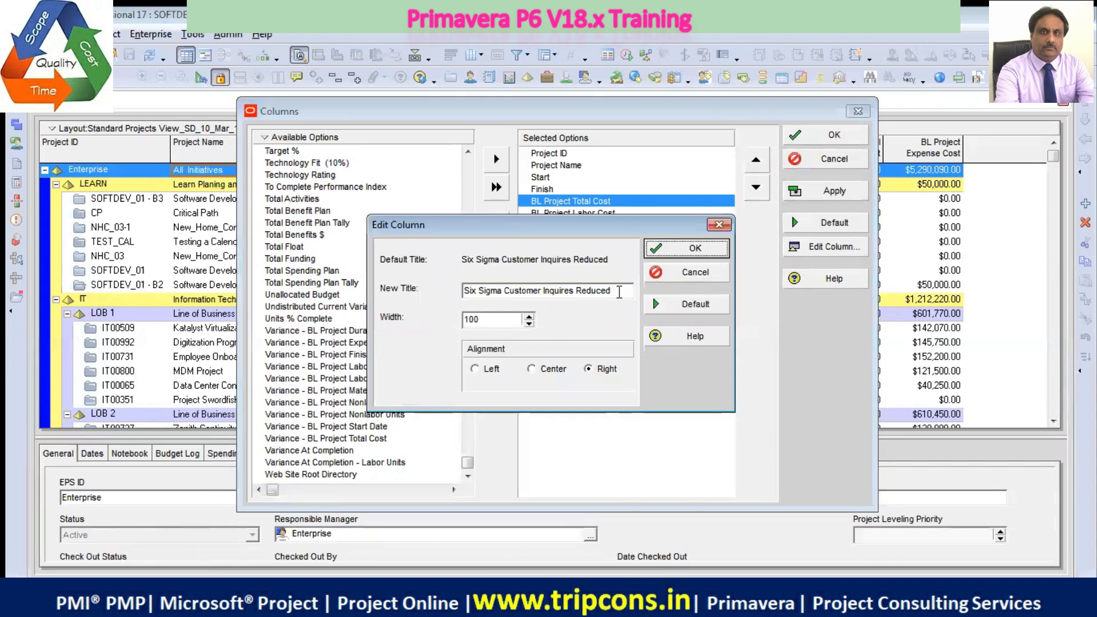
{"action": "left_click", "coordinate": [620, 291]}
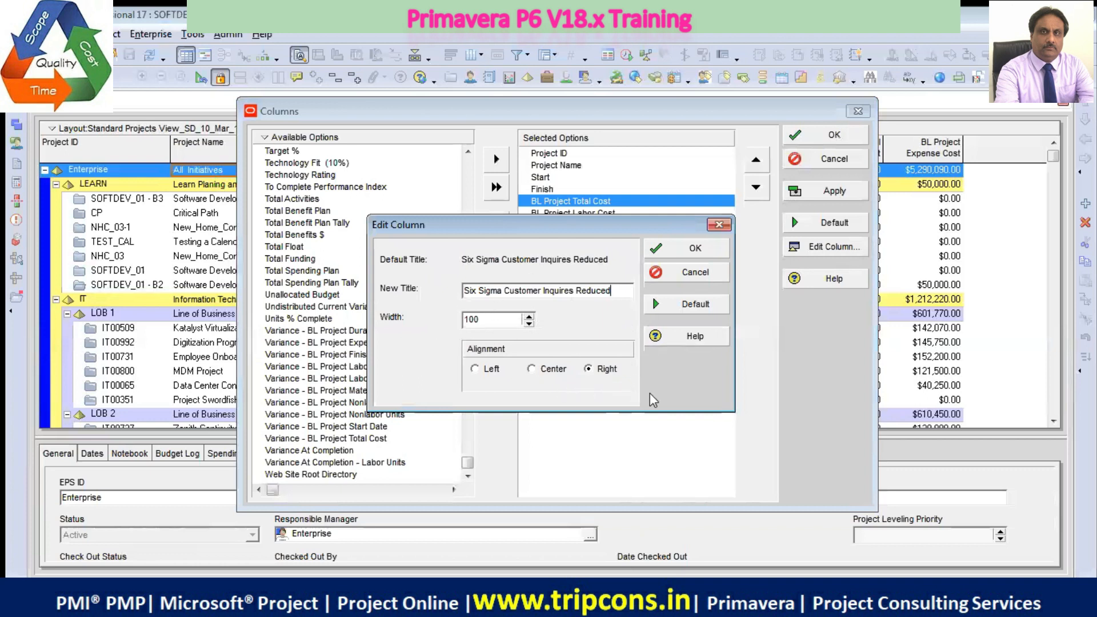
{"action": "left_click", "coordinate": [706, 280]}
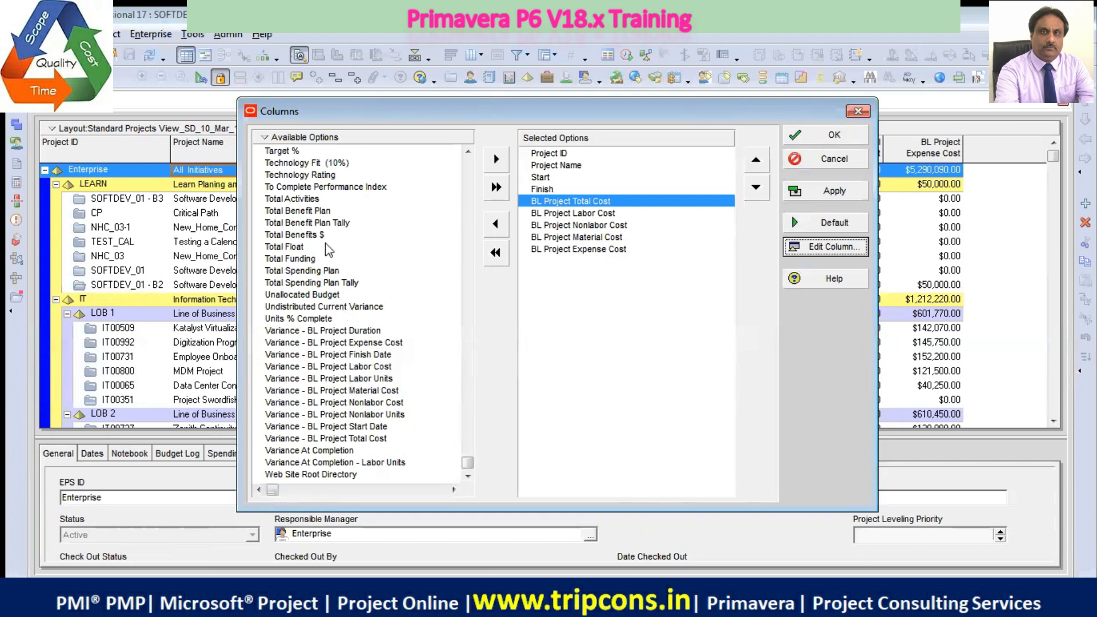
Search the available column options for "baseli" and close the search
{"action": "right_click", "coordinate": [291, 144]}
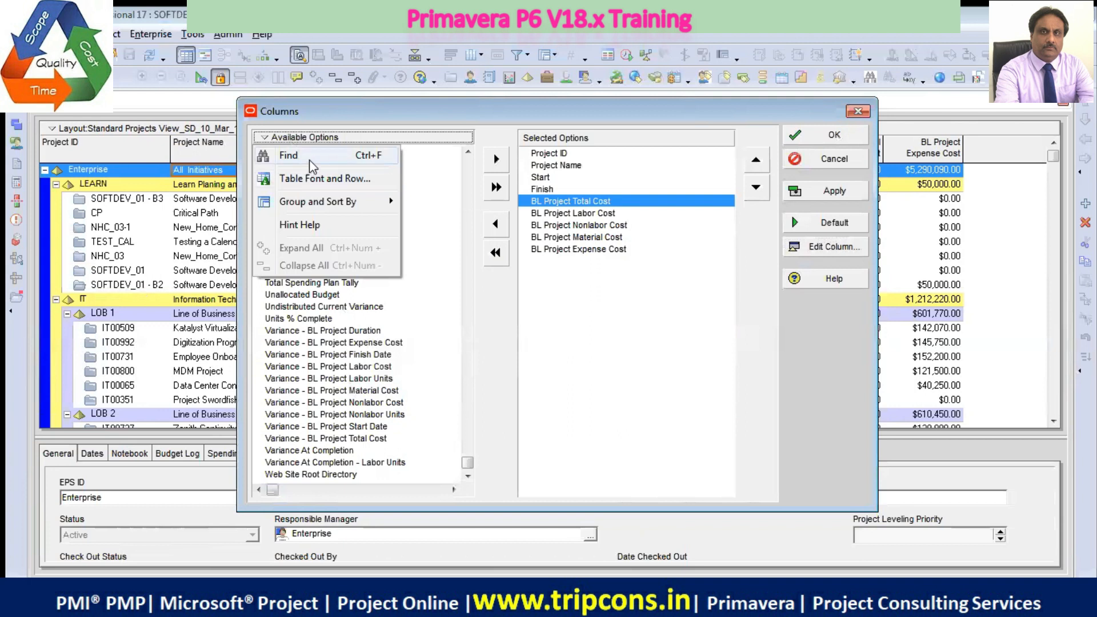
{"action": "left_click", "coordinate": [310, 159]}
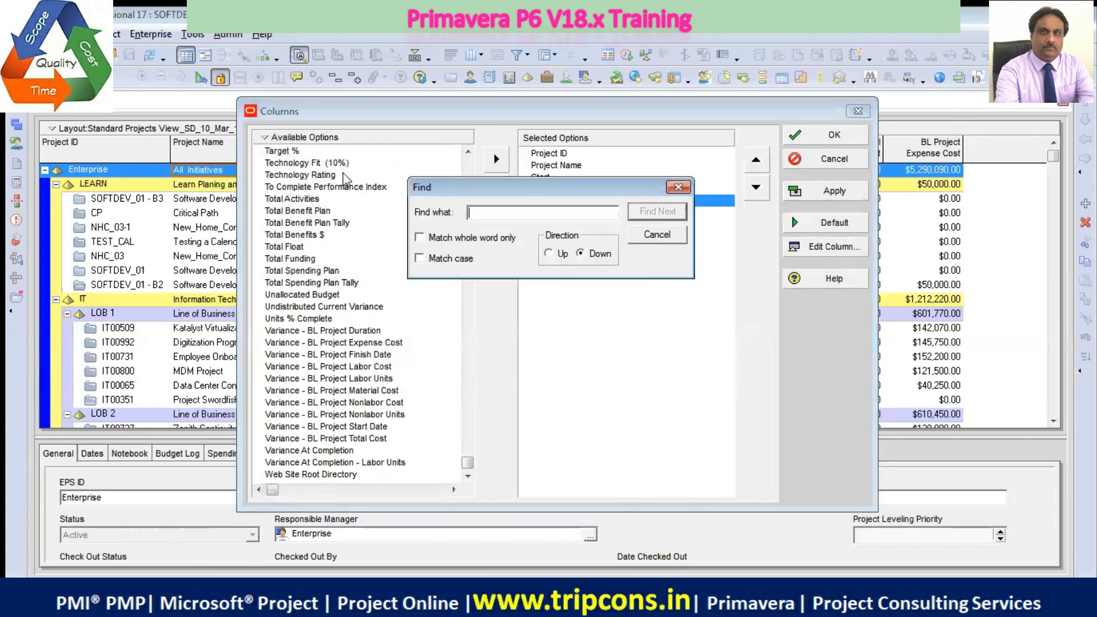
{"action": "type", "text": "baseli"}
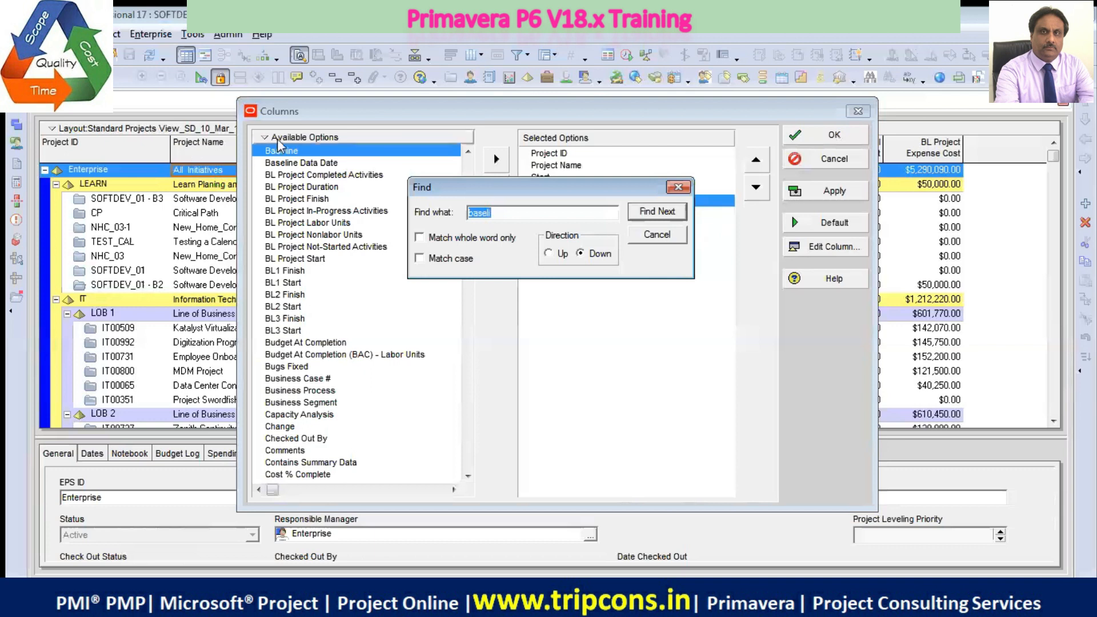
{"action": "left_click", "coordinate": [657, 234]}
Group the available column options by Category and return them to the List arrangement
{"action": "right_click", "coordinate": [294, 147]}
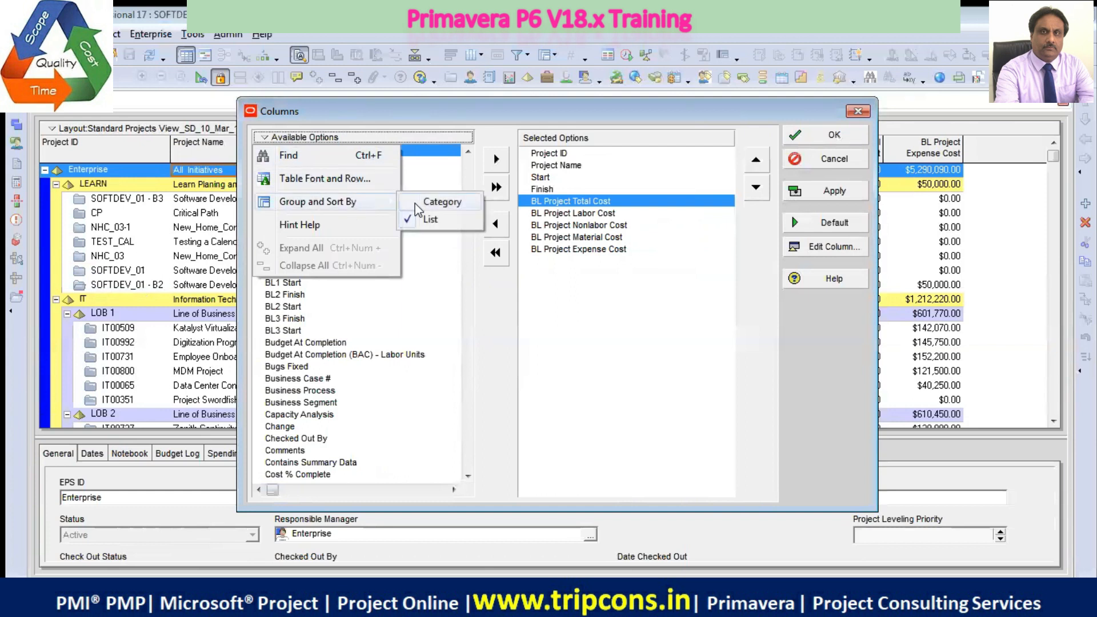
{"action": "left_click", "coordinate": [417, 201]}
{"action": "left_click", "coordinate": [258, 151]}
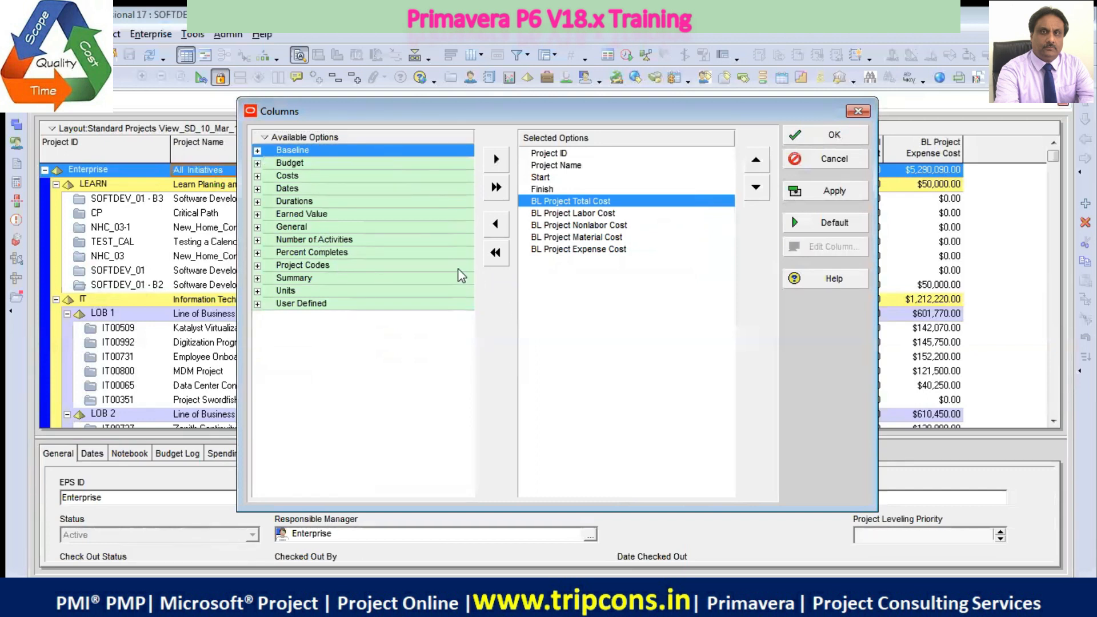
{"action": "right_click", "coordinate": [262, 138]}
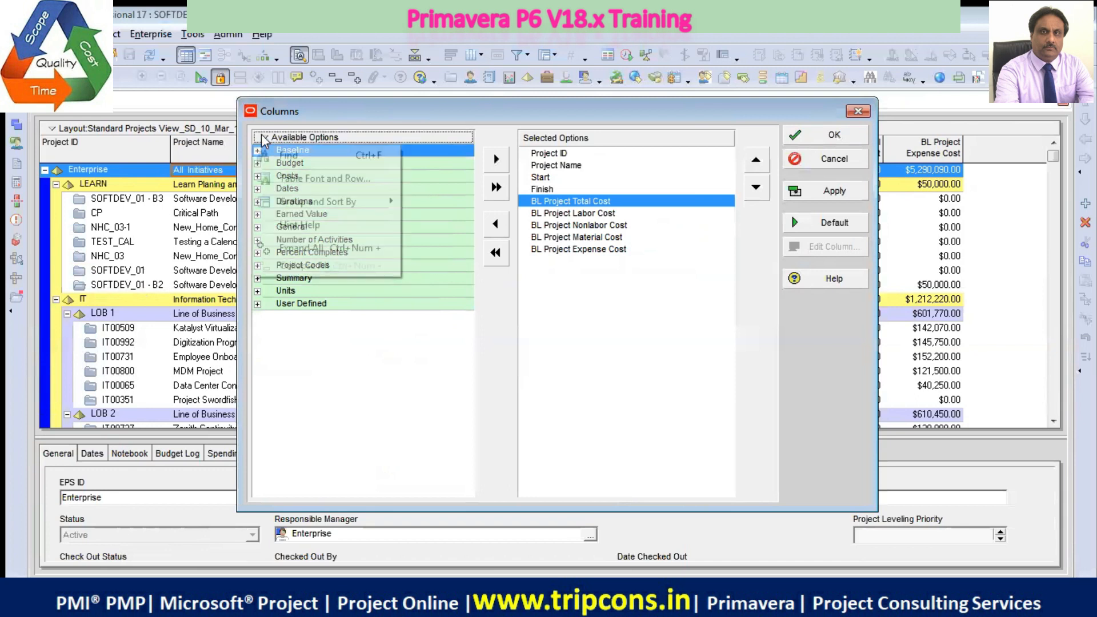
{"action": "mouse_move", "coordinate": [368, 205]}
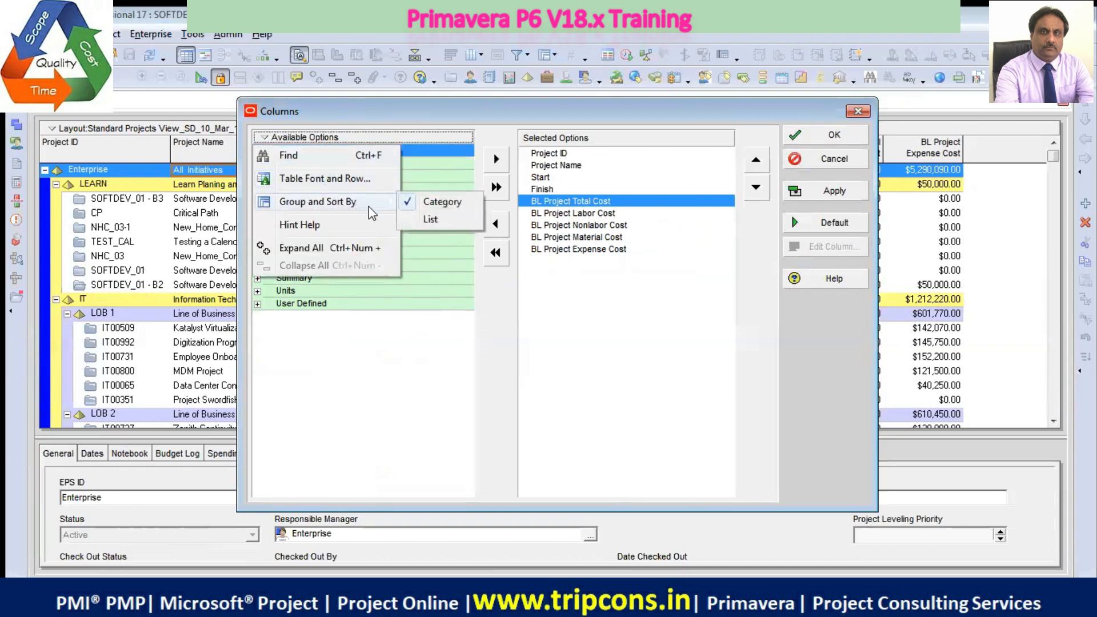
{"action": "left_click", "coordinate": [430, 221]}
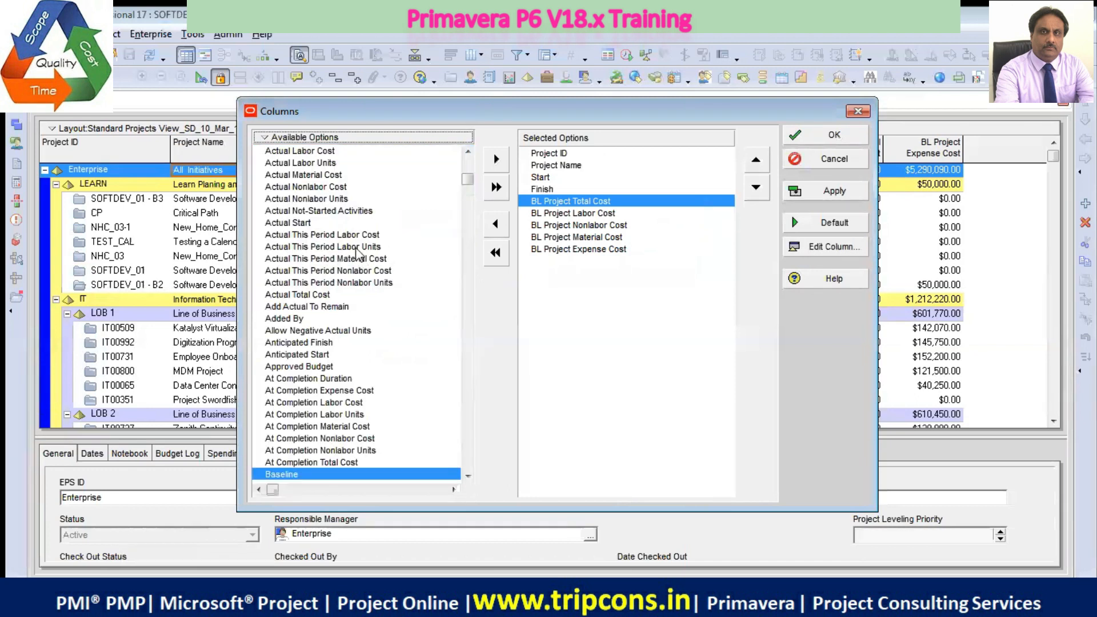
Add the Actual Start column to the selected options between Finish and BL Project Total Cost
{"action": "left_click", "coordinate": [302, 224]}
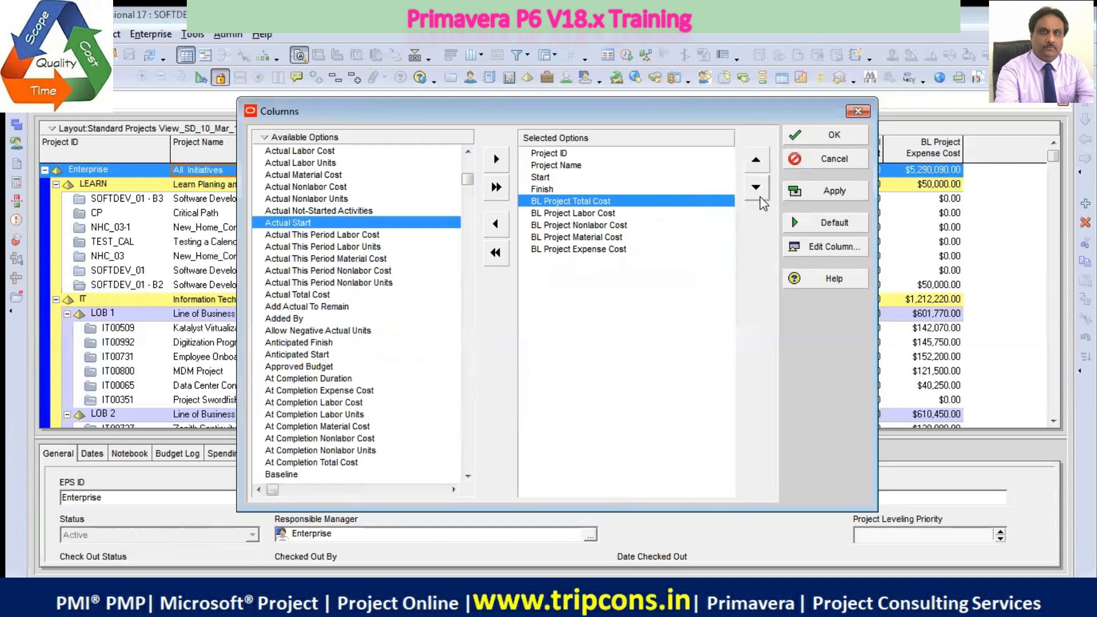
{"action": "left_click", "coordinate": [496, 160]}
{"action": "left_click", "coordinate": [756, 160]}
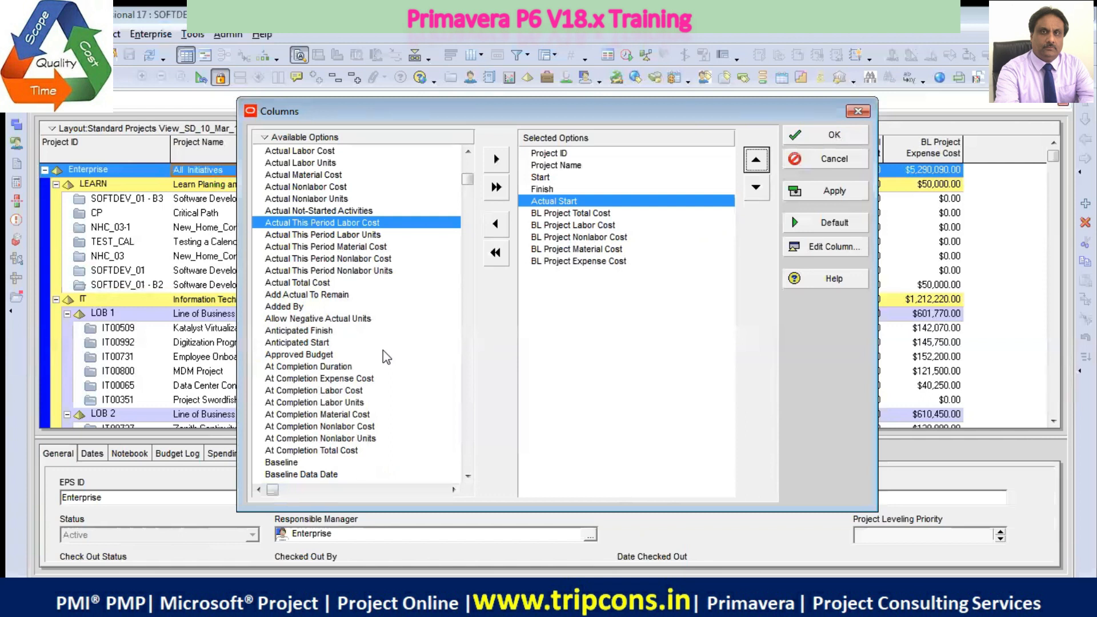
Add the Actual Finish column after Actual Start and apply the column selection to the project table
{"action": "left_click", "coordinate": [468, 152]}
{"action": "left_click", "coordinate": [468, 152]}
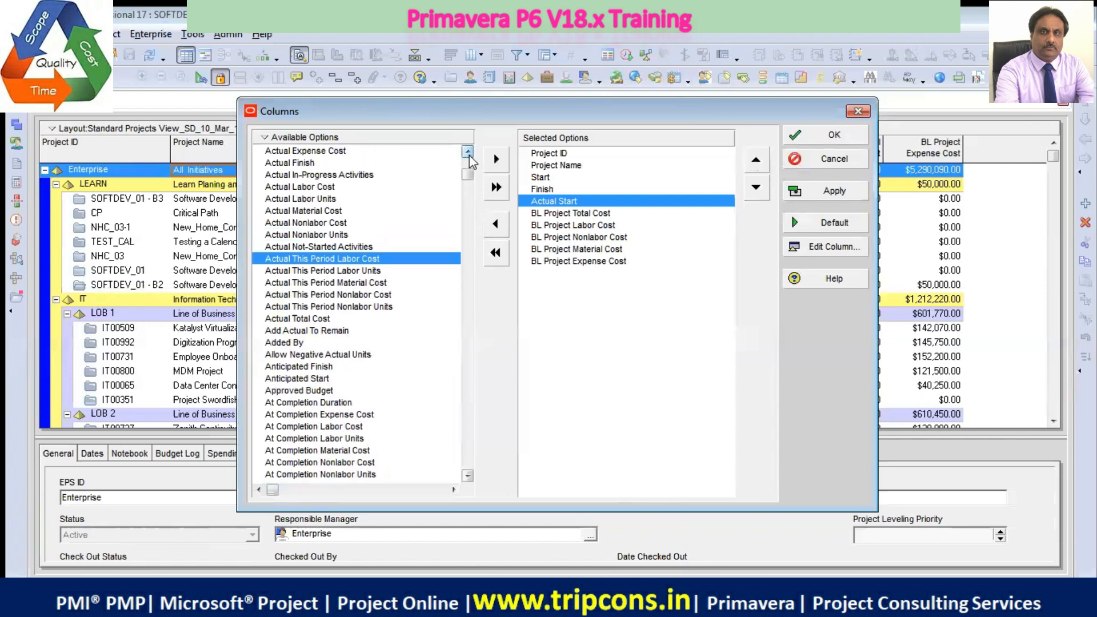
{"action": "left_click", "coordinate": [468, 152]}
{"action": "left_click", "coordinate": [468, 152]}
{"action": "left_click", "coordinate": [324, 175]}
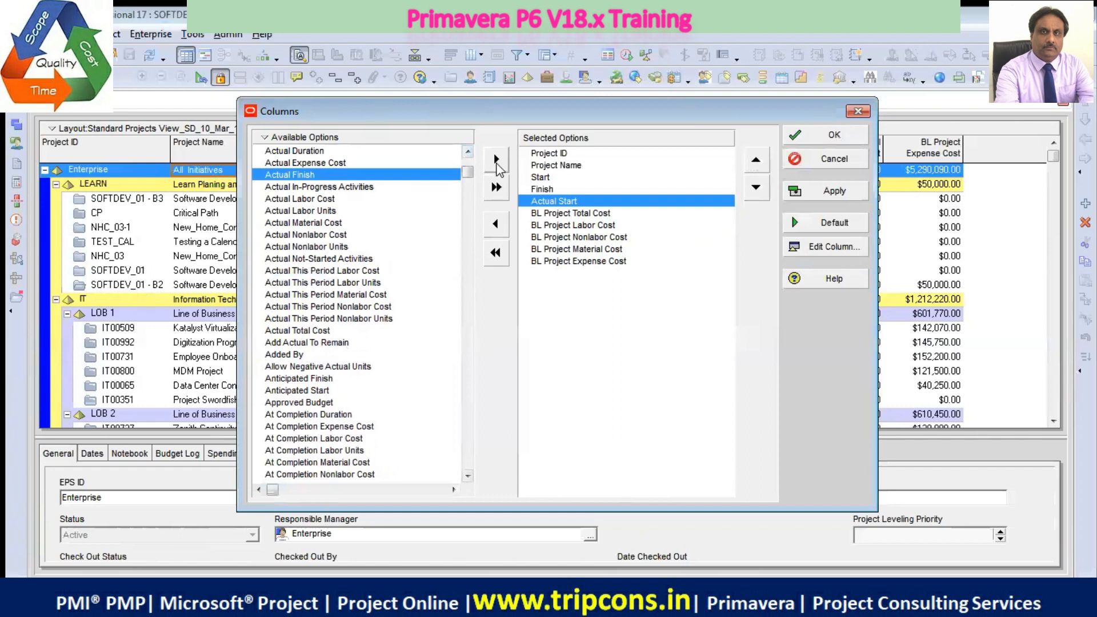
{"action": "left_click", "coordinate": [496, 160]}
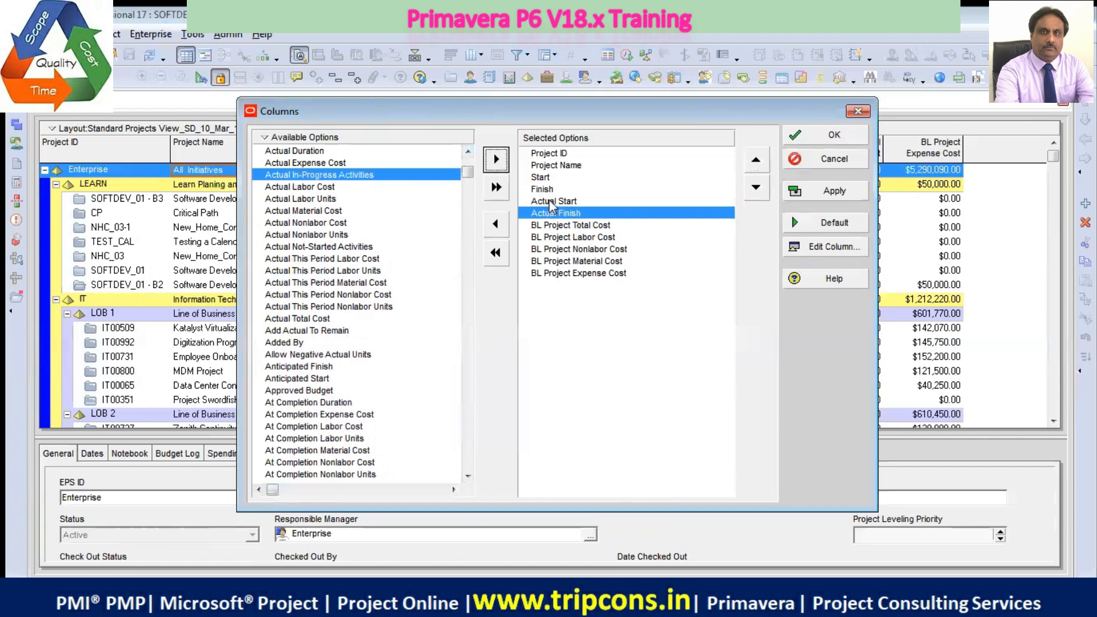
{"action": "left_click", "coordinate": [834, 192]}
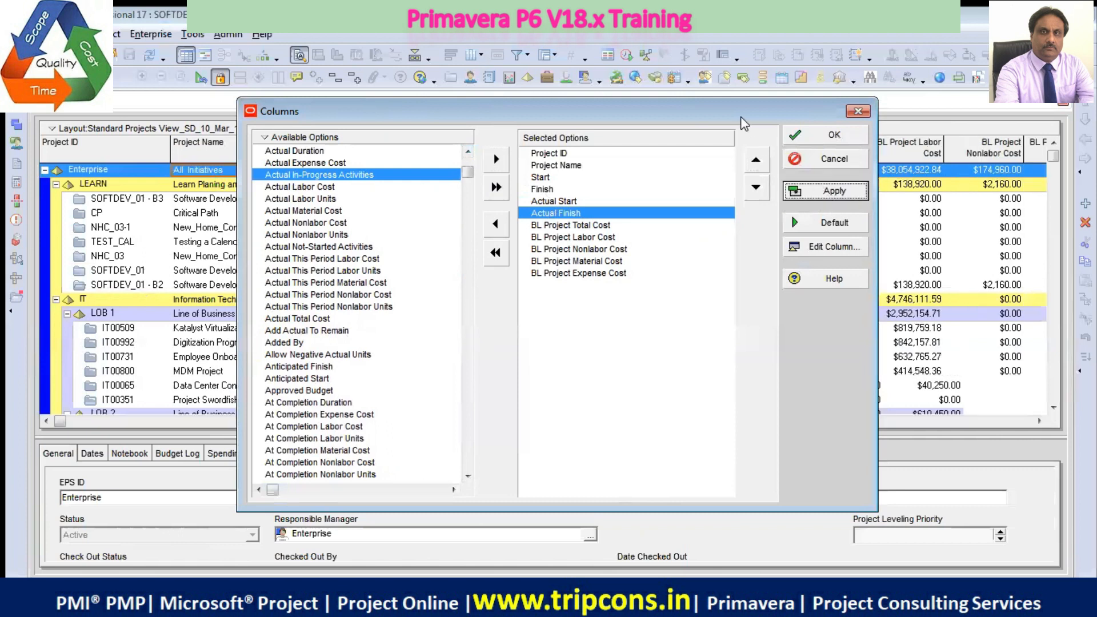
{"action": "left_click_drag", "start_coordinate": [744, 123], "coordinate": [722, 403]}
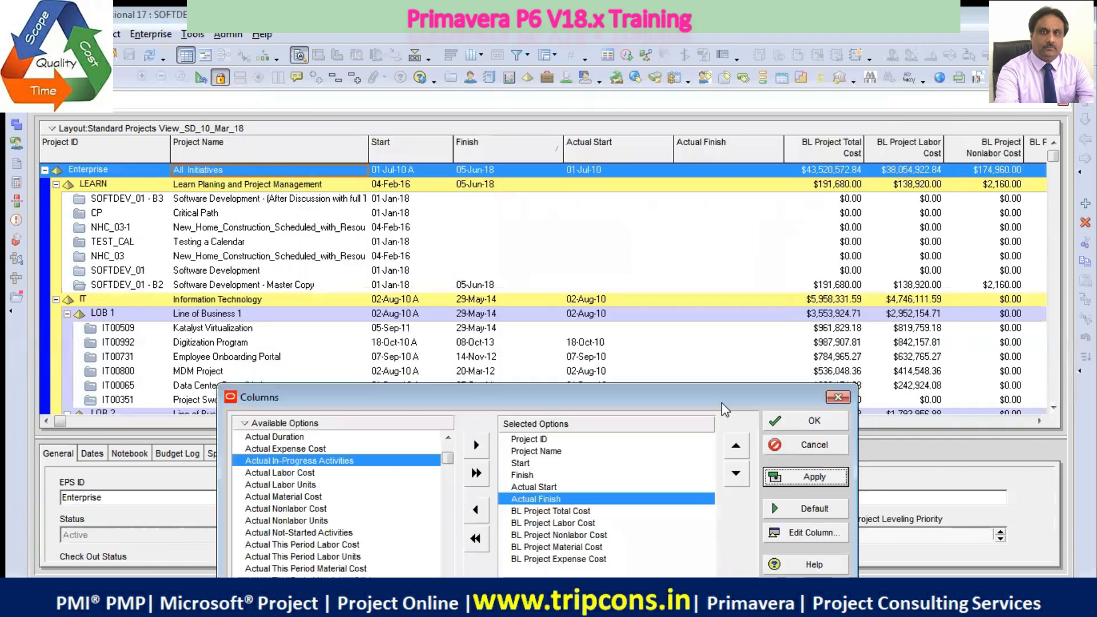
{"action": "left_click", "coordinate": [812, 416]}
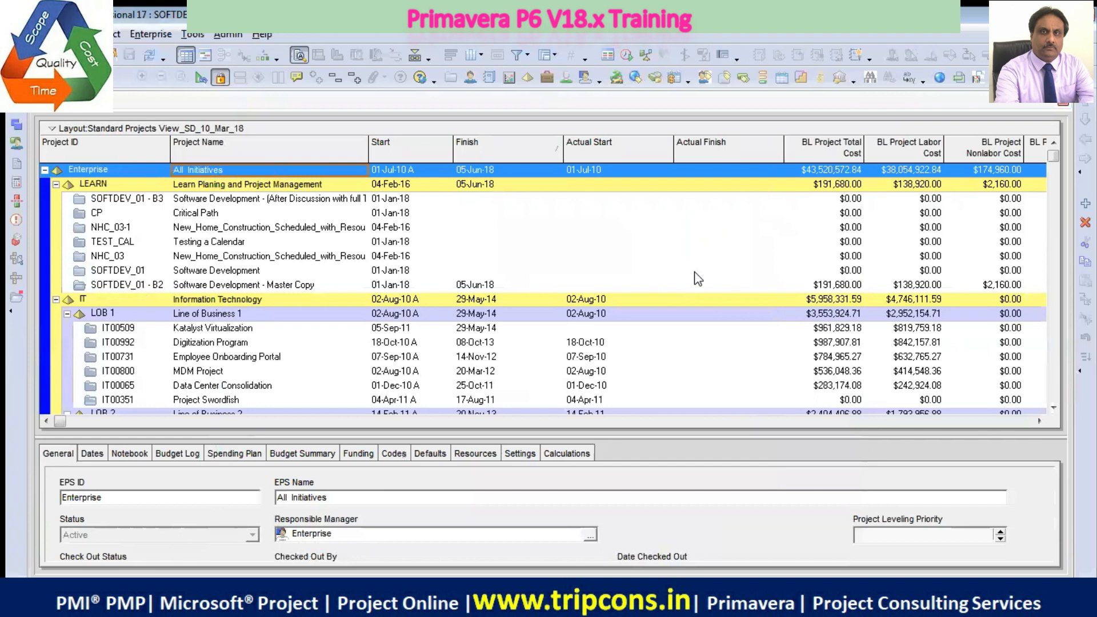
Compare the Start and Actual Start dates of the Katalyst Virtualization, Digitization Program and Zenith Continuity Program projects
{"action": "scroll", "coordinate": [685, 299], "scroll_direction": "down", "scroll_amount": 1}
{"action": "scroll", "coordinate": [681, 299], "scroll_direction": "down", "scroll_amount": 2}
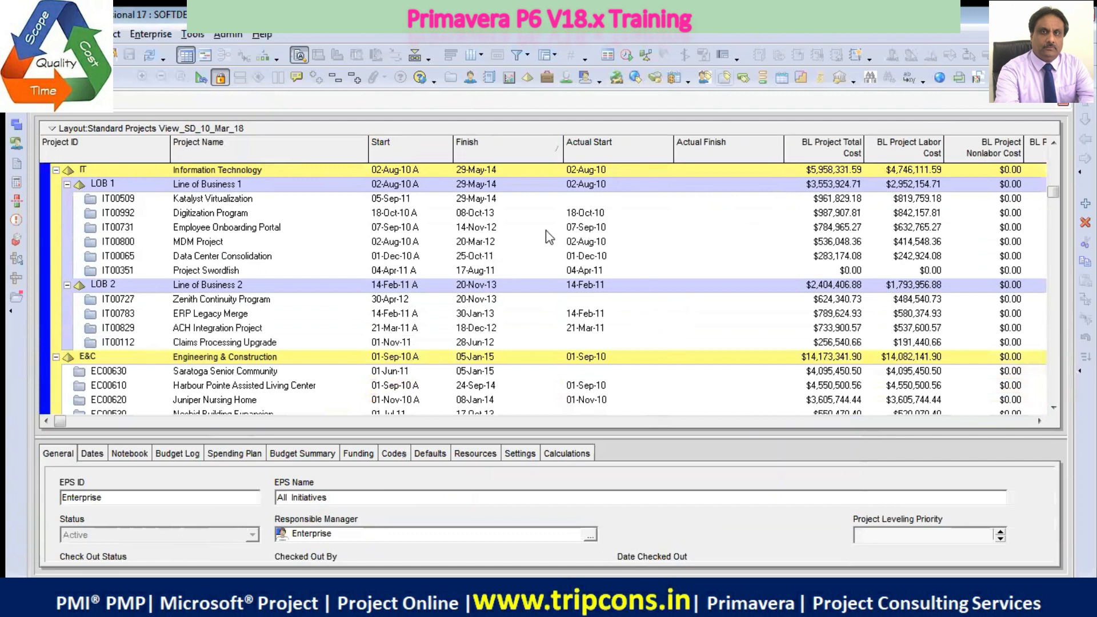
{"action": "left_click", "coordinate": [401, 218]}
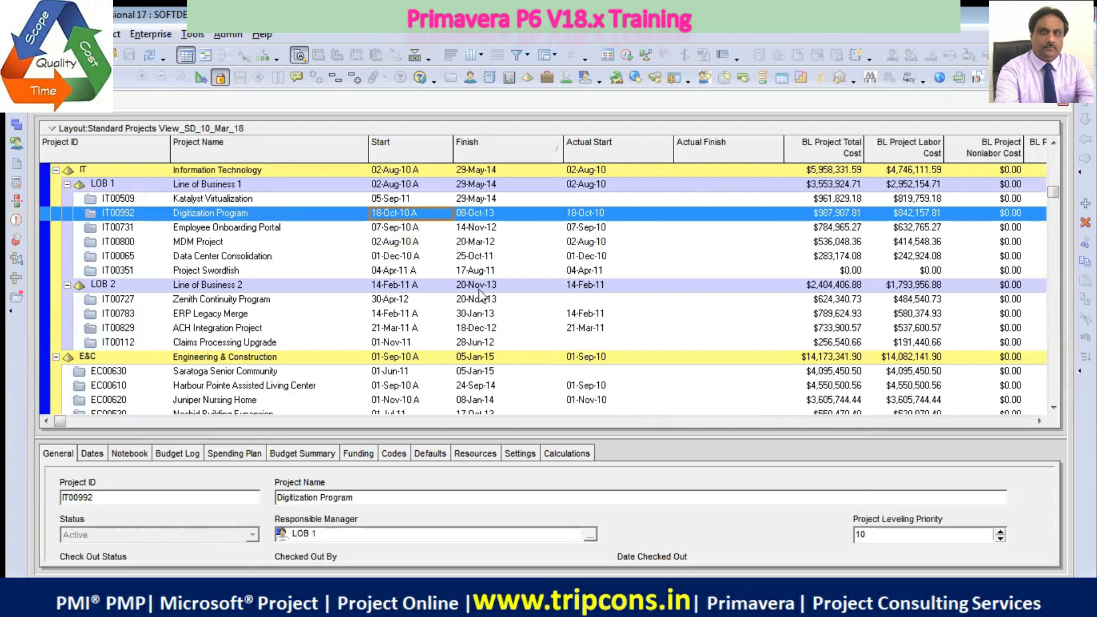
{"action": "left_click", "coordinate": [417, 301]}
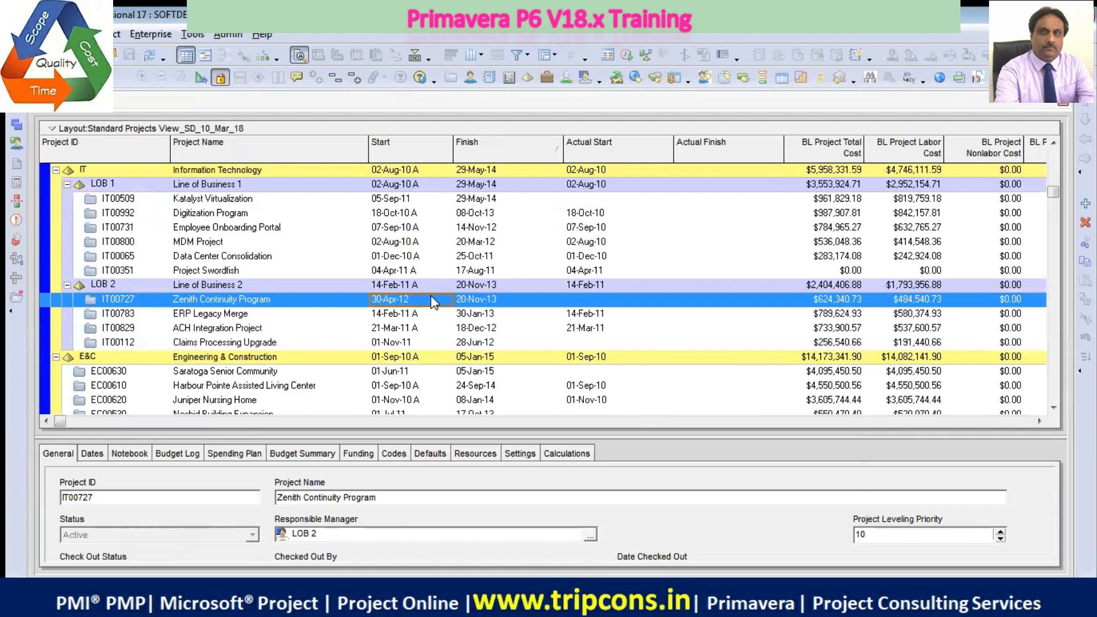
{"action": "left_click", "coordinate": [420, 199]}
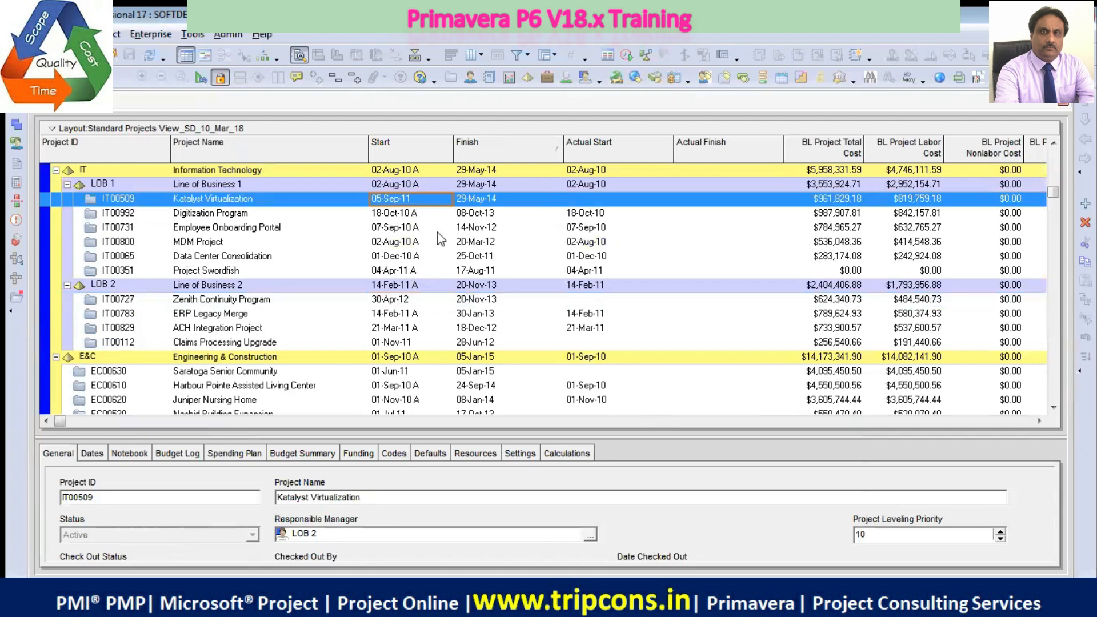
{"action": "left_click", "coordinate": [413, 217]}
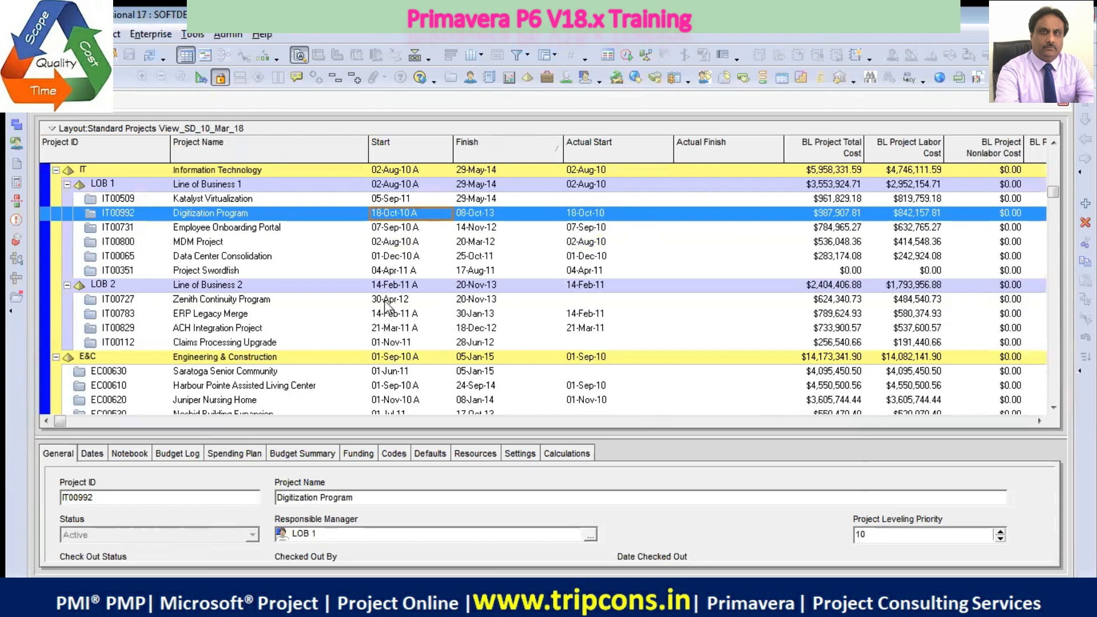
{"action": "left_click", "coordinate": [323, 300]}
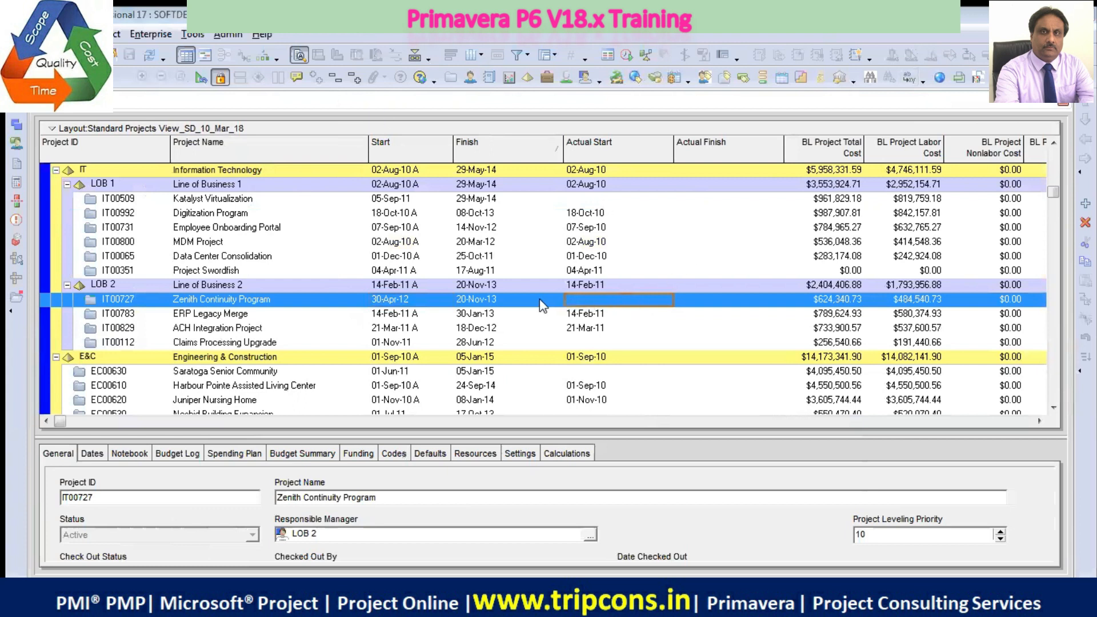
Check the project table's selected columns in the column customization and accept them without changes
{"action": "right_click", "coordinate": [590, 152]}
{"action": "mouse_move", "coordinate": [654, 372]}
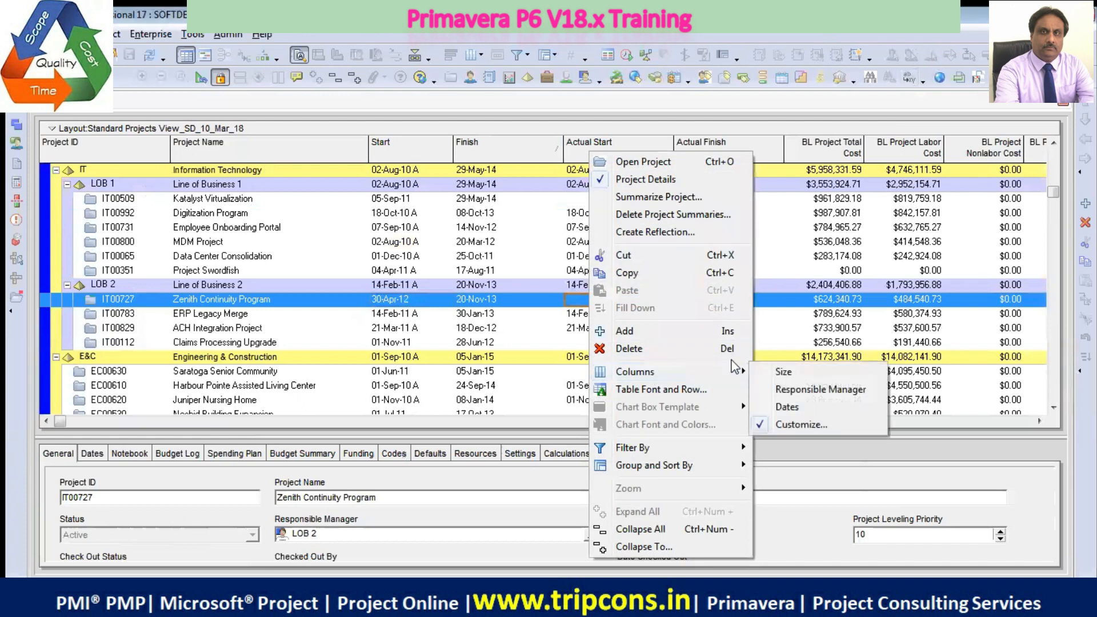
{"action": "left_click", "coordinate": [813, 430]}
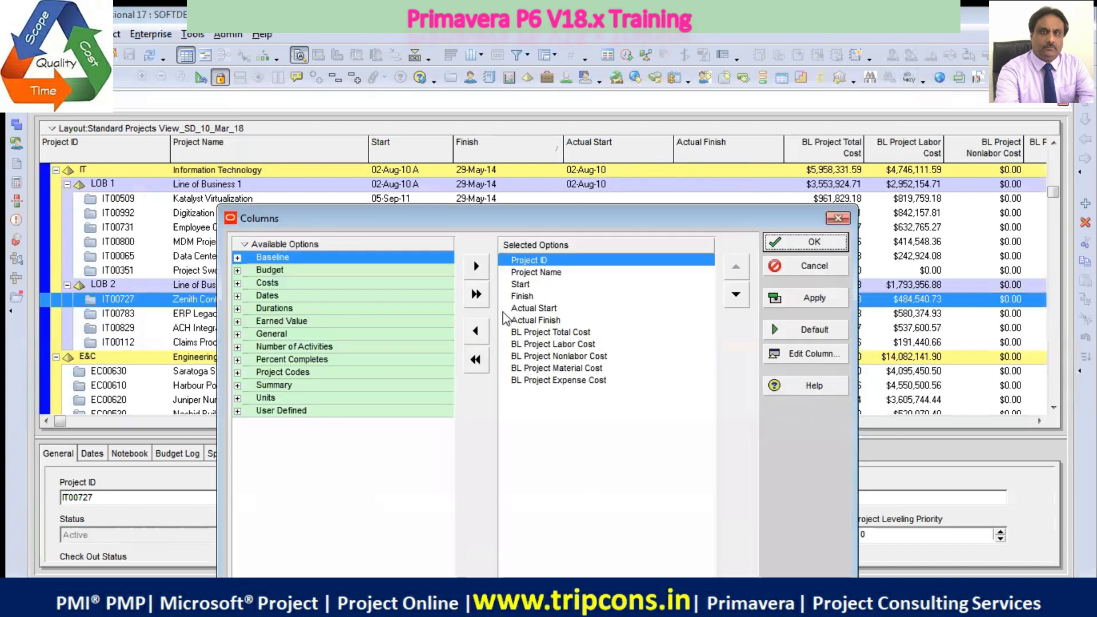
{"action": "left_click", "coordinate": [814, 242]}
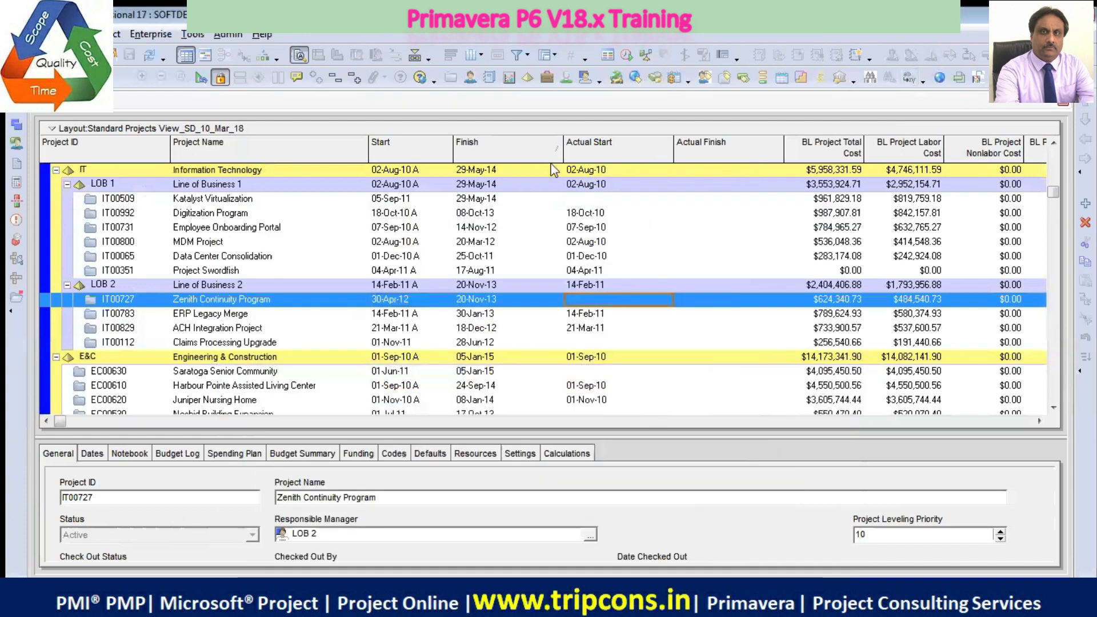
Switch the project table to the predefined Responsible Manager column set and check it from the Enterprise row down
{"action": "right_click", "coordinate": [529, 132]}
{"action": "mouse_move", "coordinate": [595, 195]}
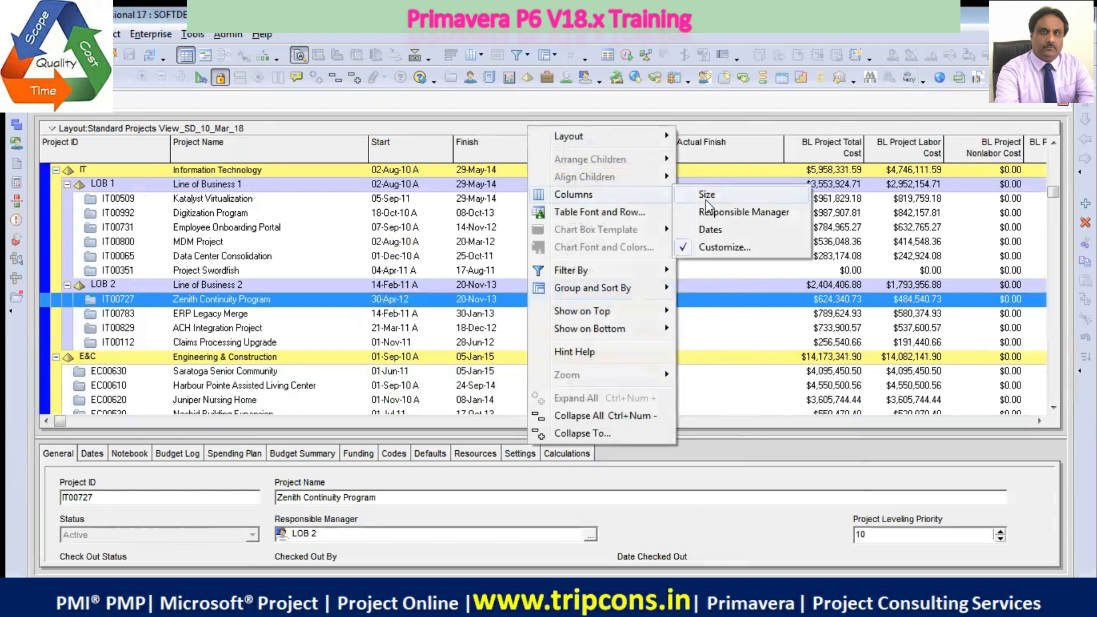
{"action": "left_click", "coordinate": [719, 218]}
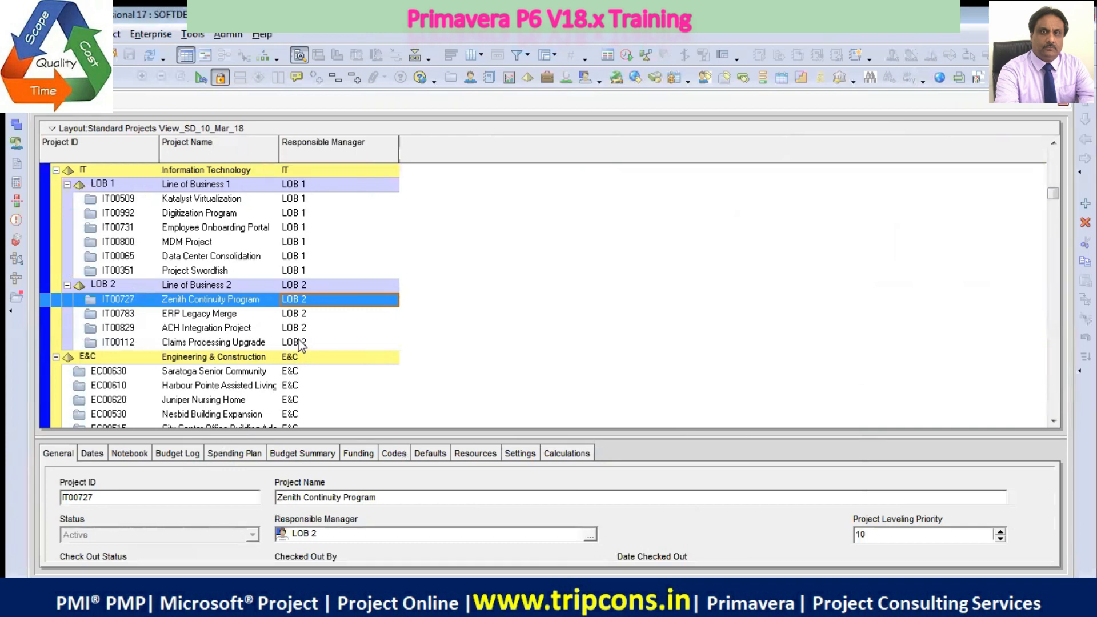
{"action": "scroll", "coordinate": [320, 346], "scroll_direction": "up", "scroll_amount": 3}
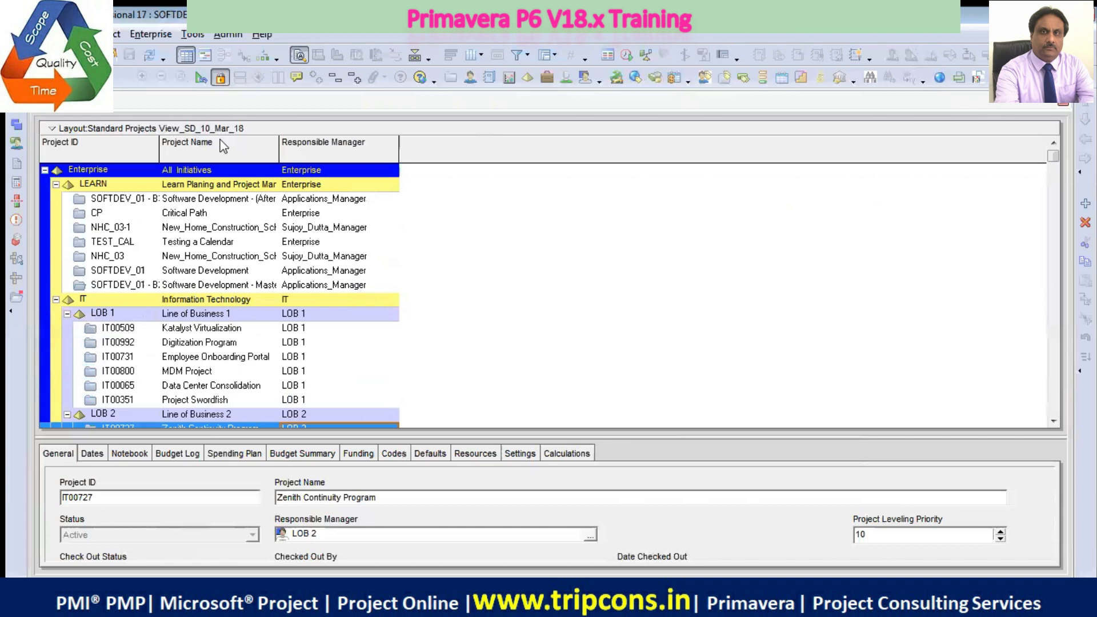
Inspect which columns make up the Responsible Manager set in the column customization and close it unchanged
{"action": "right_click", "coordinate": [391, 125]}
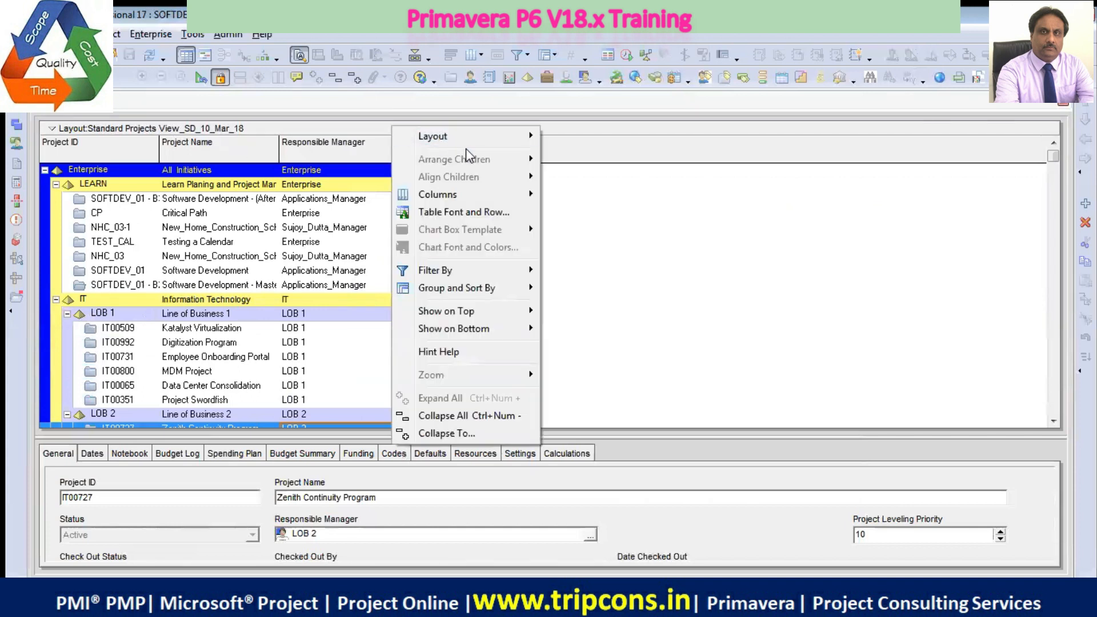
{"action": "mouse_move", "coordinate": [474, 195]}
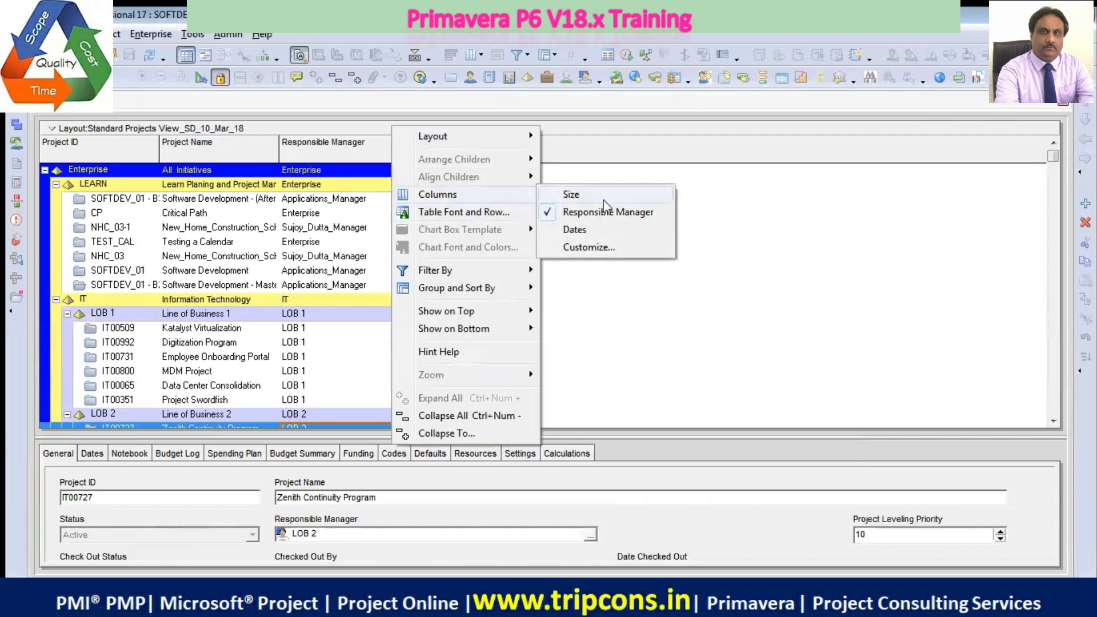
{"action": "left_click", "coordinate": [595, 248]}
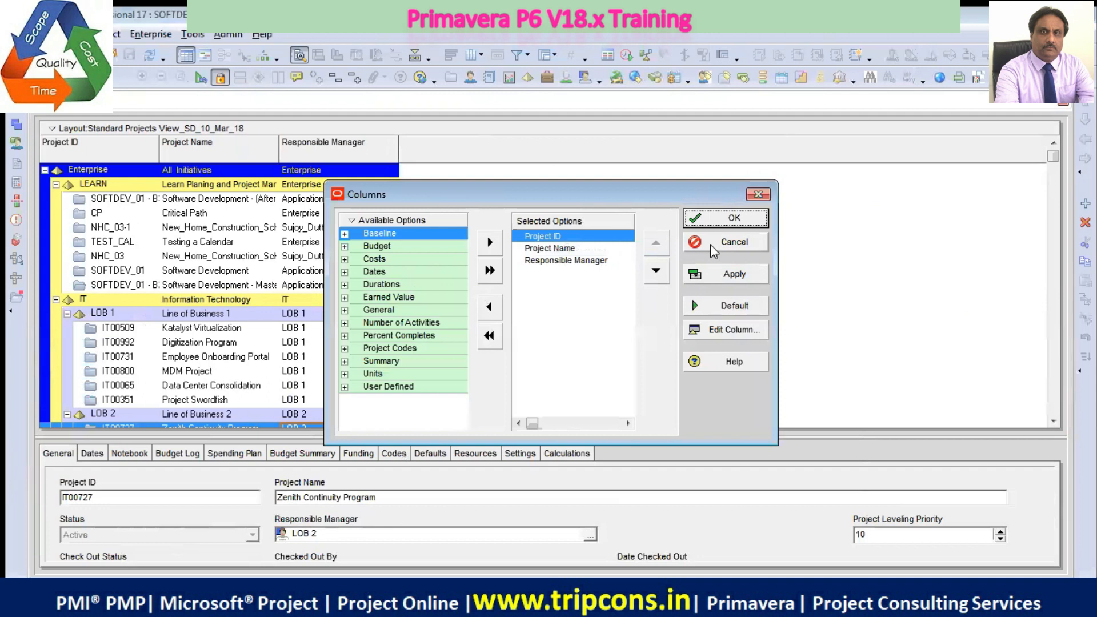
{"action": "left_click", "coordinate": [722, 219]}
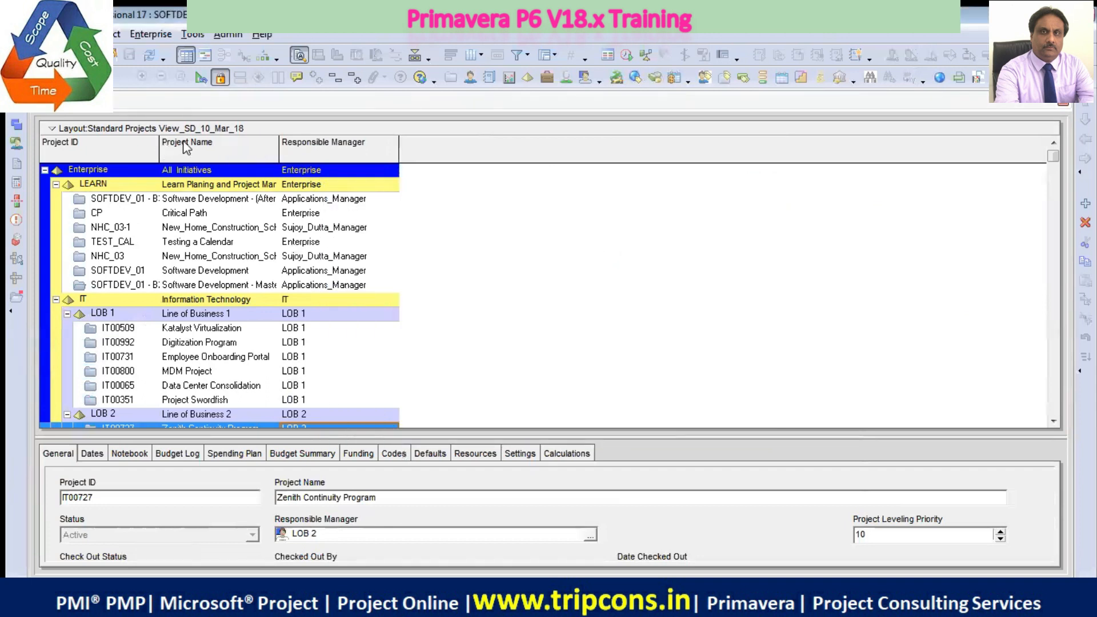
Reopen the Standard Projects View_SD_10_Mar_18 layout without saving the current column changes, dismissing the Zoom notice on the way
{"action": "right_click", "coordinate": [430, 129]}
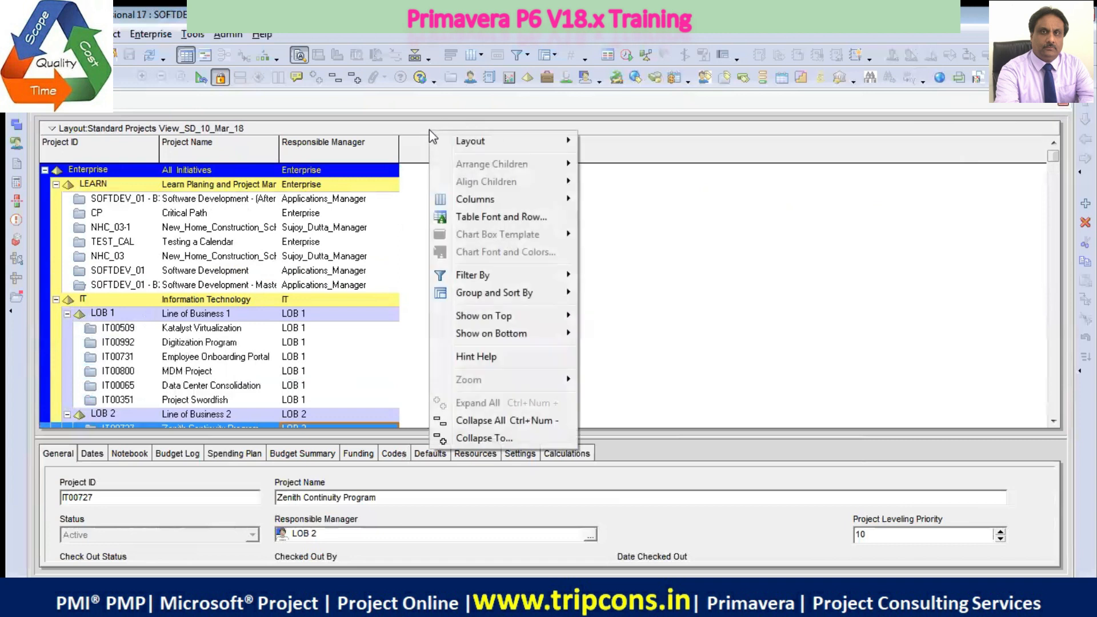
{"action": "mouse_move", "coordinate": [508, 142]}
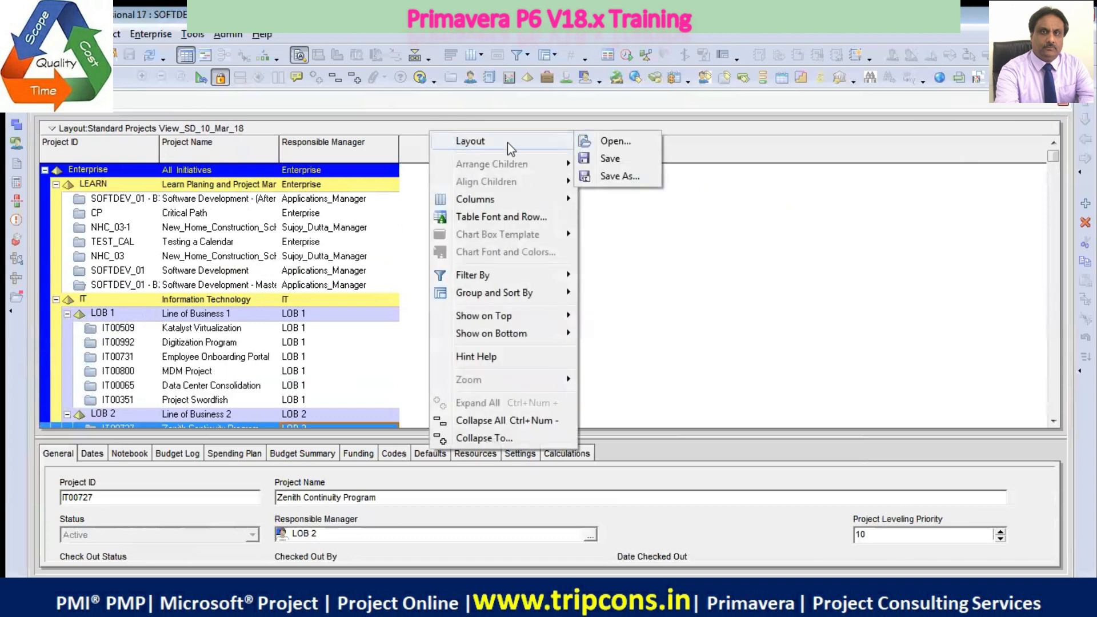
{"action": "left_click", "coordinate": [620, 143]}
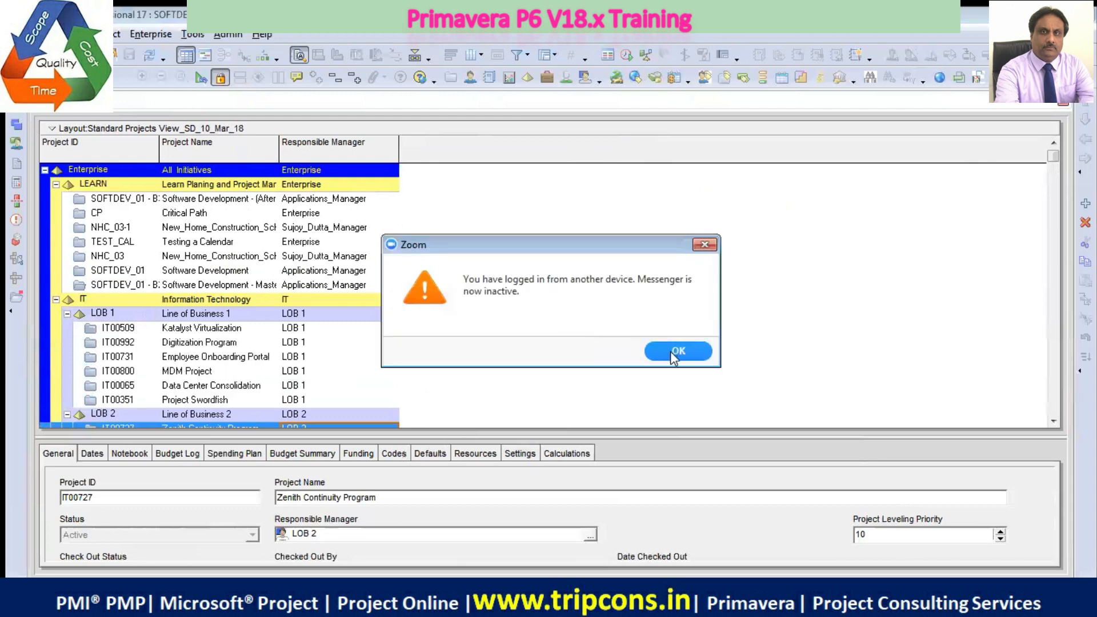
{"action": "left_click", "coordinate": [672, 354]}
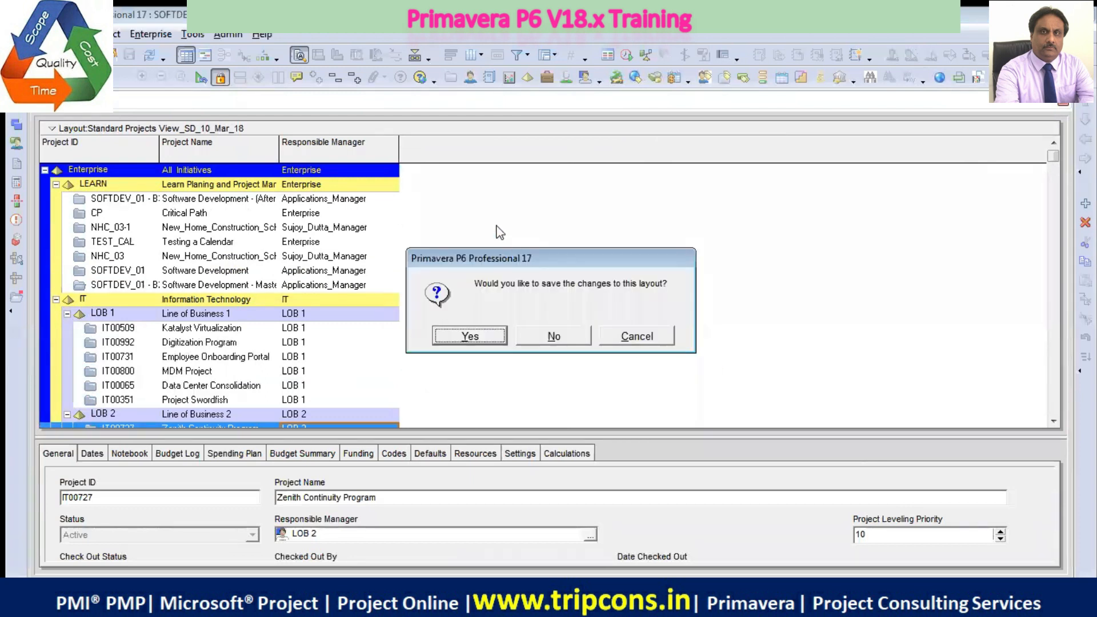
{"action": "left_click", "coordinate": [567, 341]}
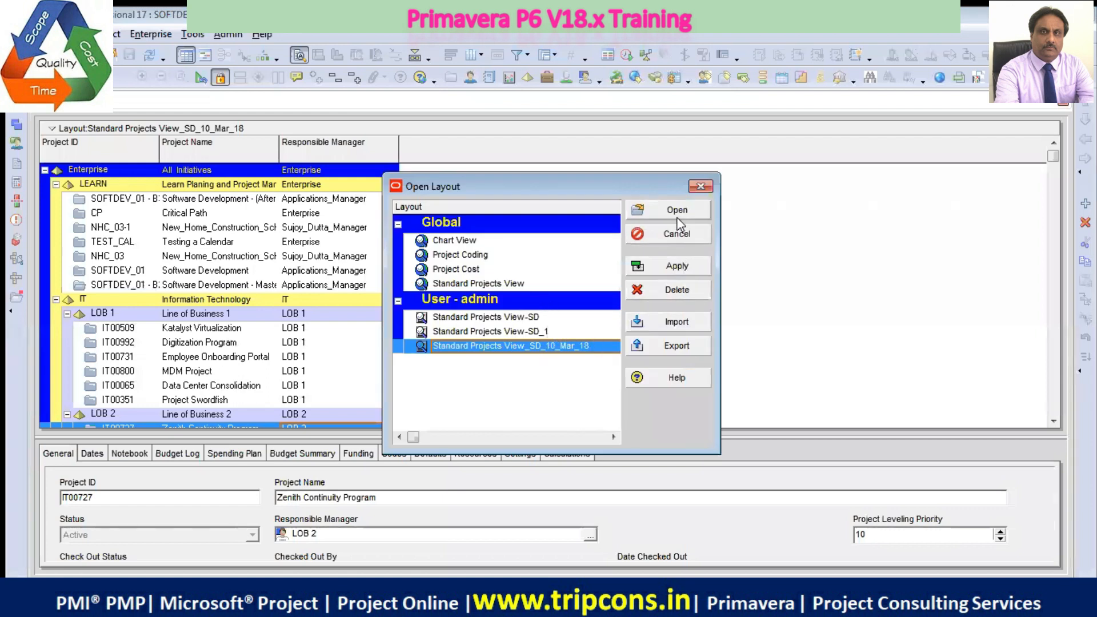
{"action": "left_click", "coordinate": [677, 269]}
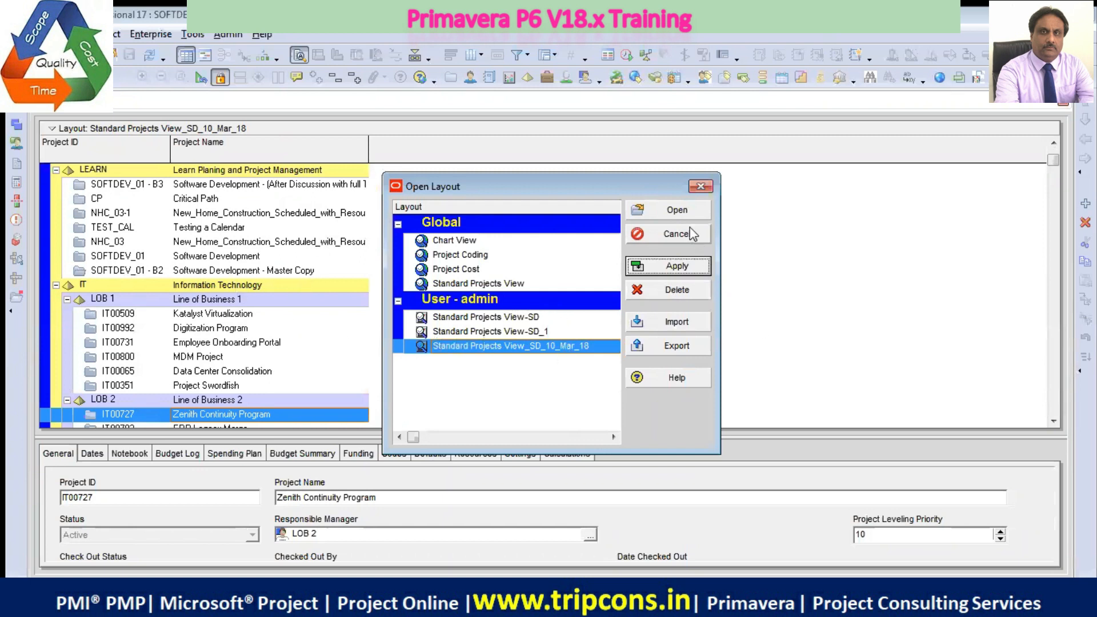
{"action": "left_click", "coordinate": [680, 211]}
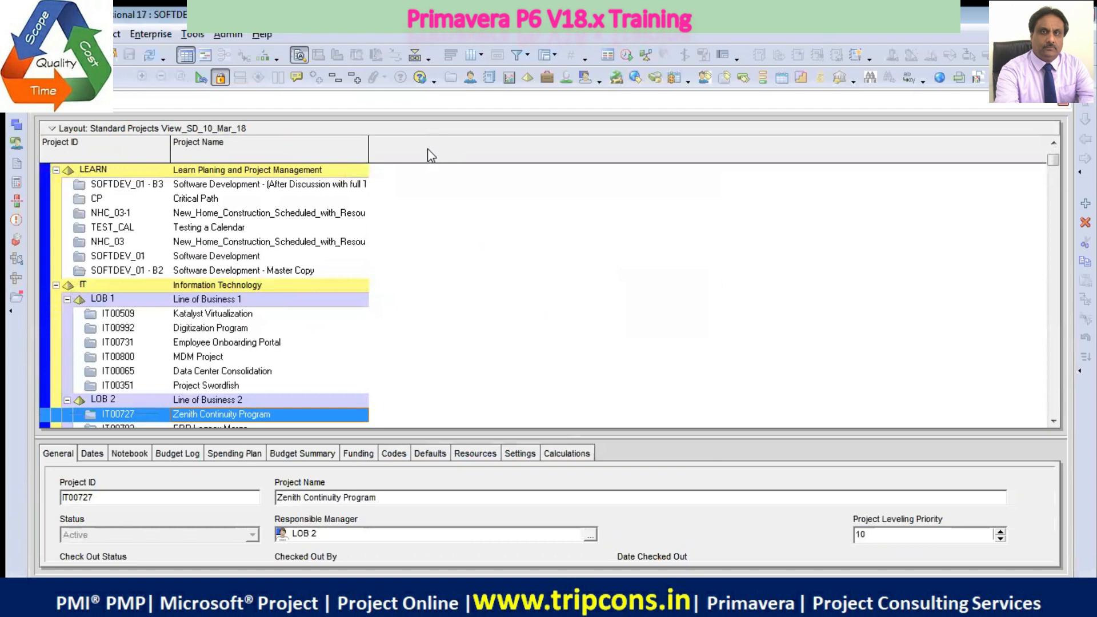
Add the Finish and Start date columns to the project table's column selection, ordered Finish then Start after Project Name
{"action": "right_click", "coordinate": [428, 150]}
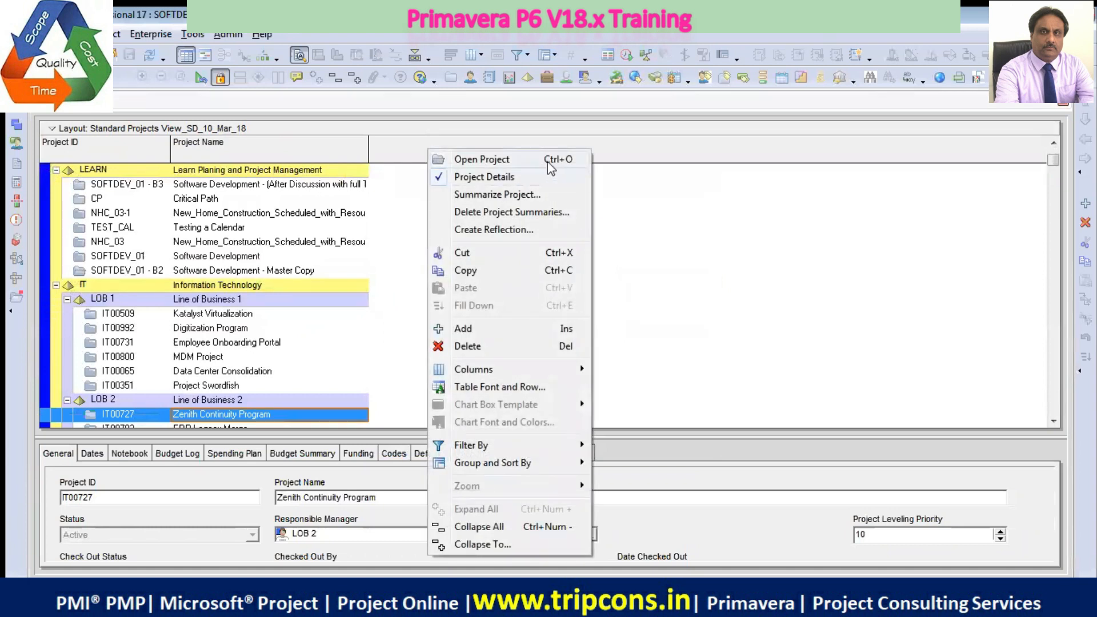
{"action": "mouse_move", "coordinate": [544, 372]}
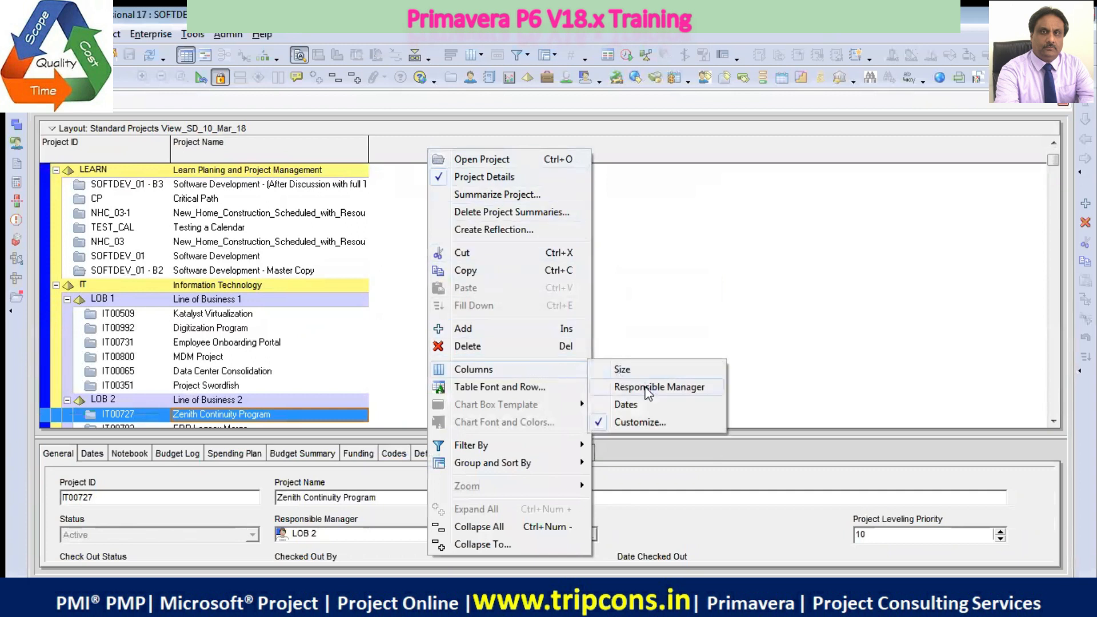
{"action": "left_click", "coordinate": [640, 421]}
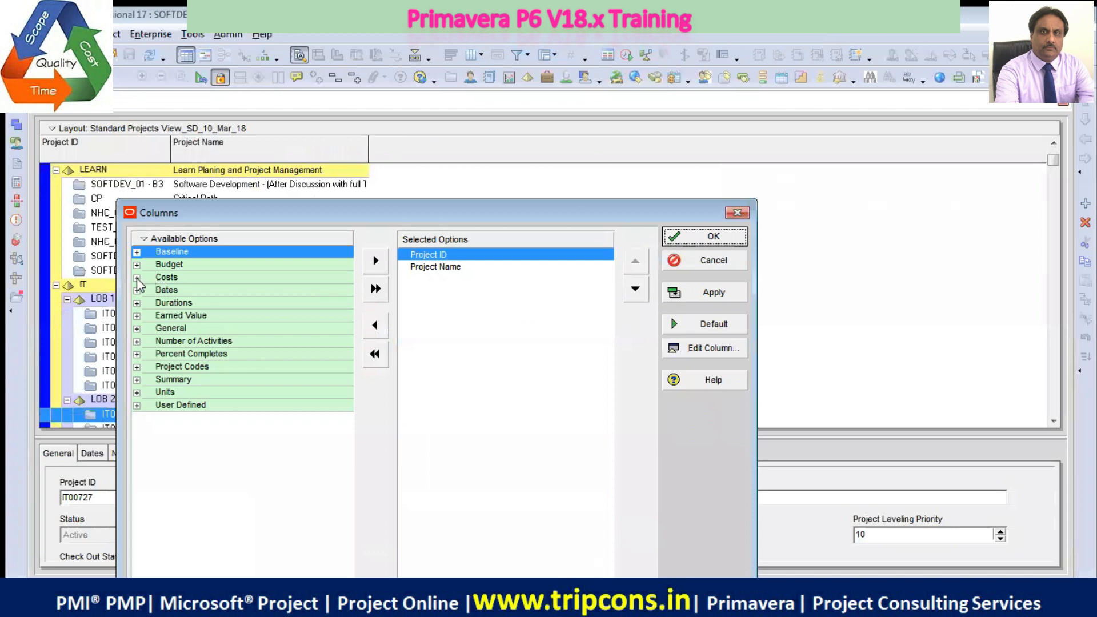
{"action": "left_click", "coordinate": [137, 290]}
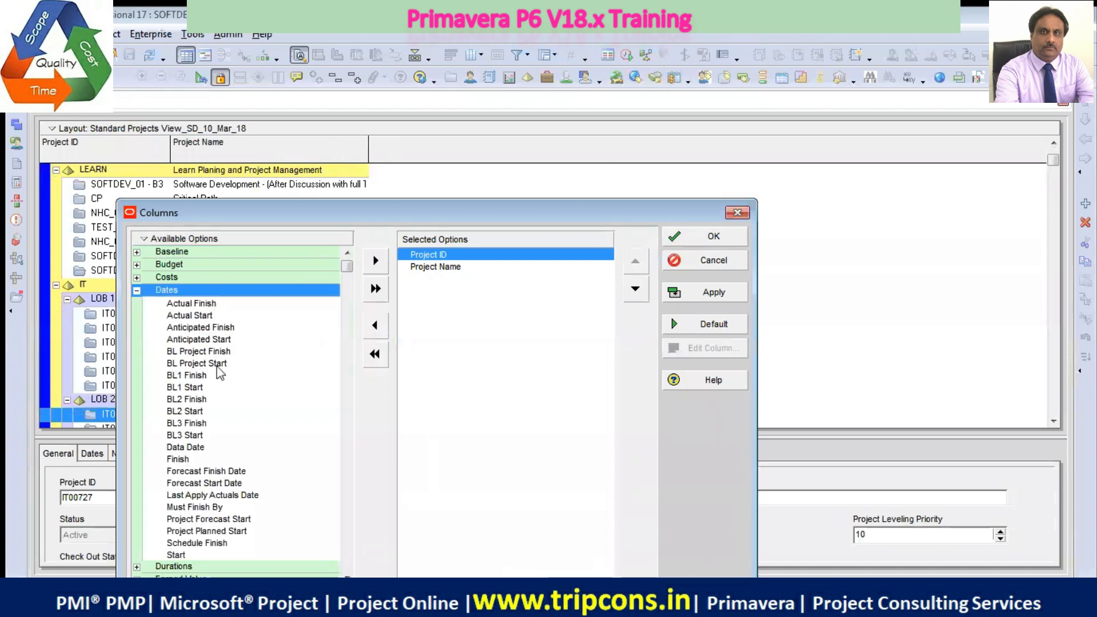
{"action": "left_click", "coordinate": [183, 461]}
{"action": "left_click", "coordinate": [376, 261]}
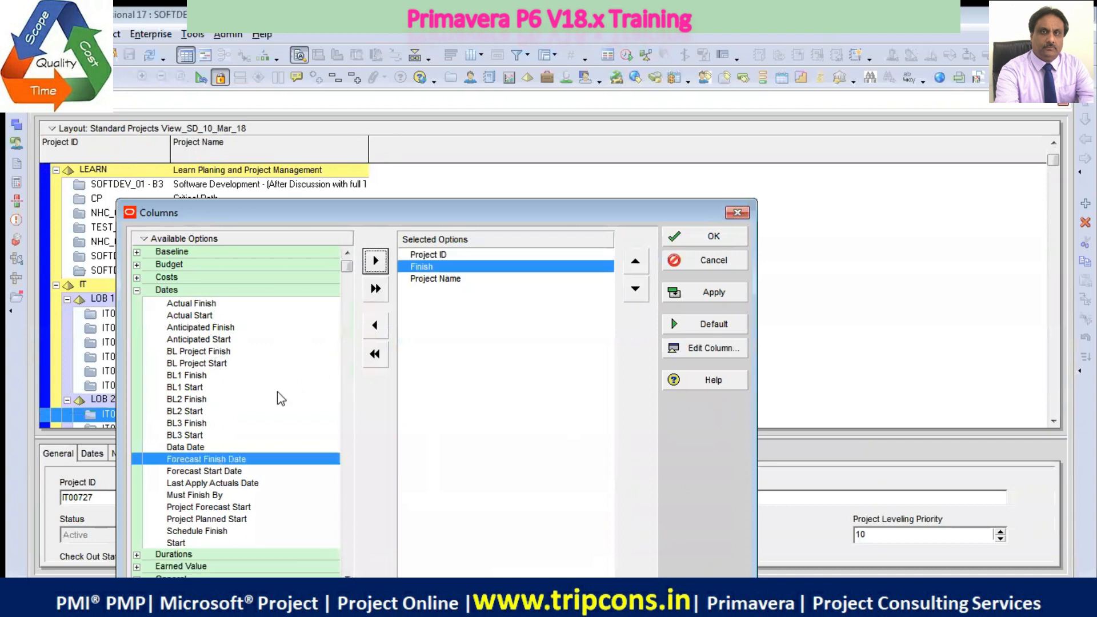
{"action": "left_click", "coordinate": [177, 543]}
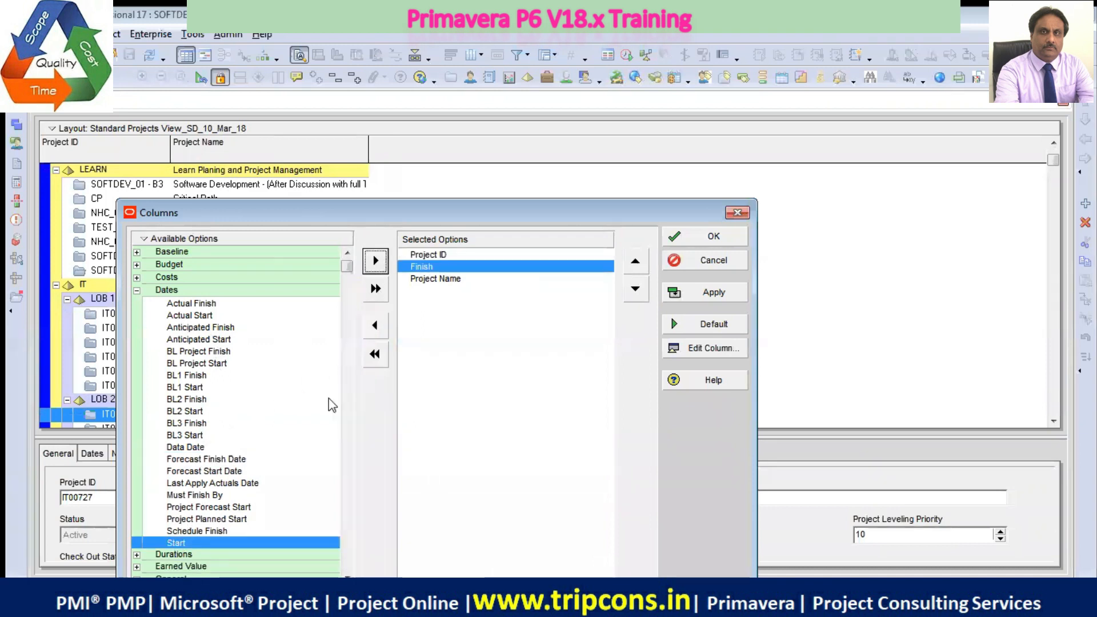
{"action": "left_click", "coordinate": [375, 260]}
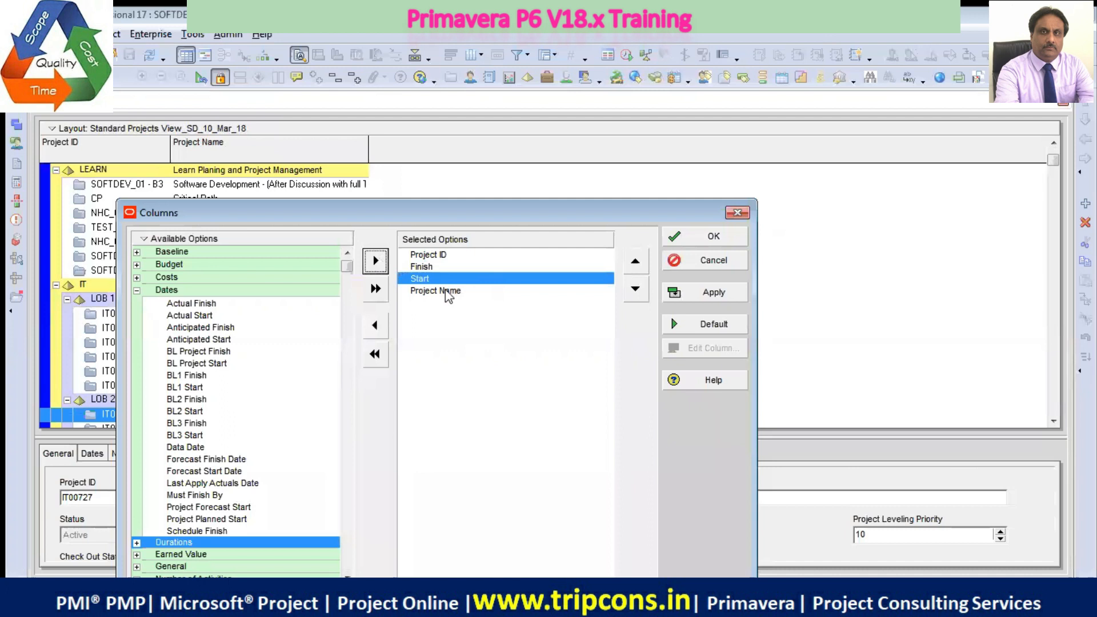
{"action": "left_click", "coordinate": [635, 289]}
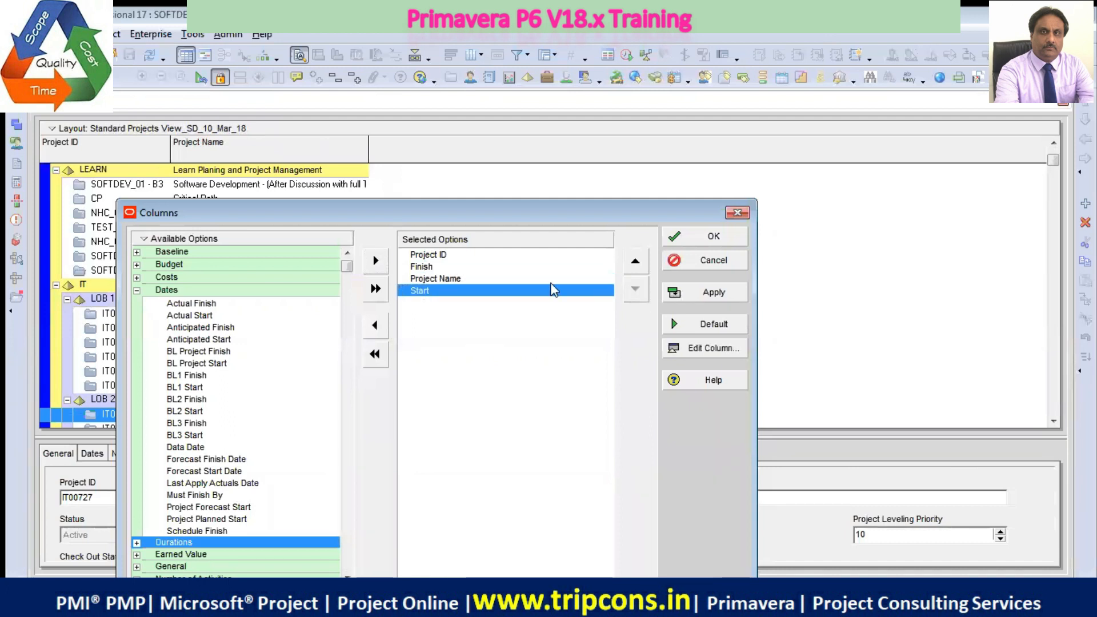
{"action": "left_click", "coordinate": [434, 268]}
{"action": "left_click", "coordinate": [636, 289]}
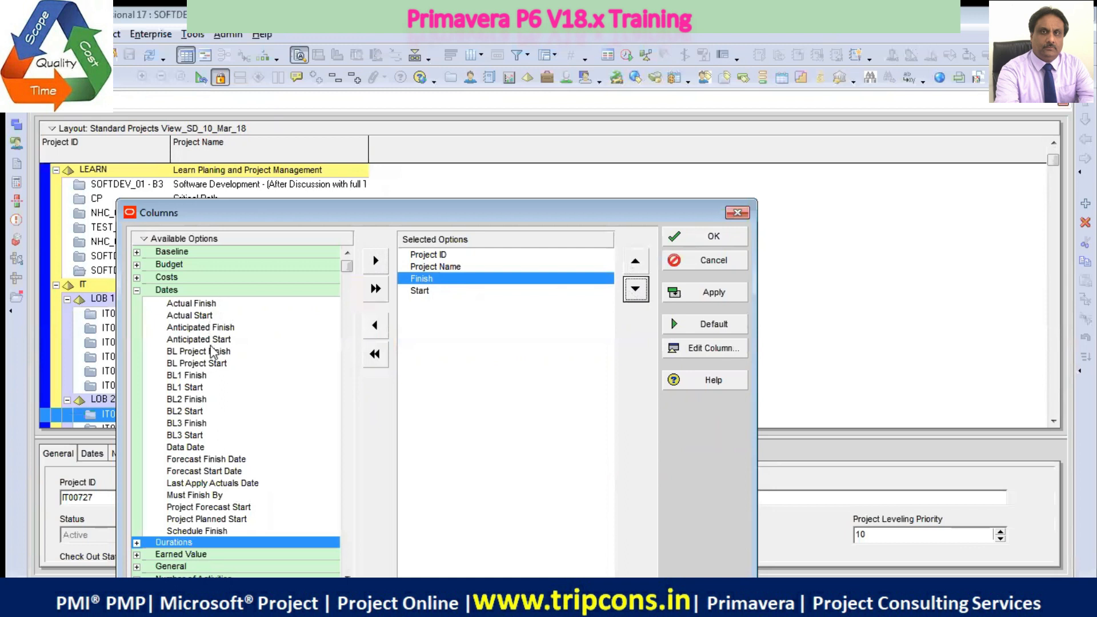
Add the BL Project Duration column directly after Project Name and apply the column selection to the project table
{"action": "left_click", "coordinate": [136, 290]}
{"action": "left_click", "coordinate": [136, 303]}
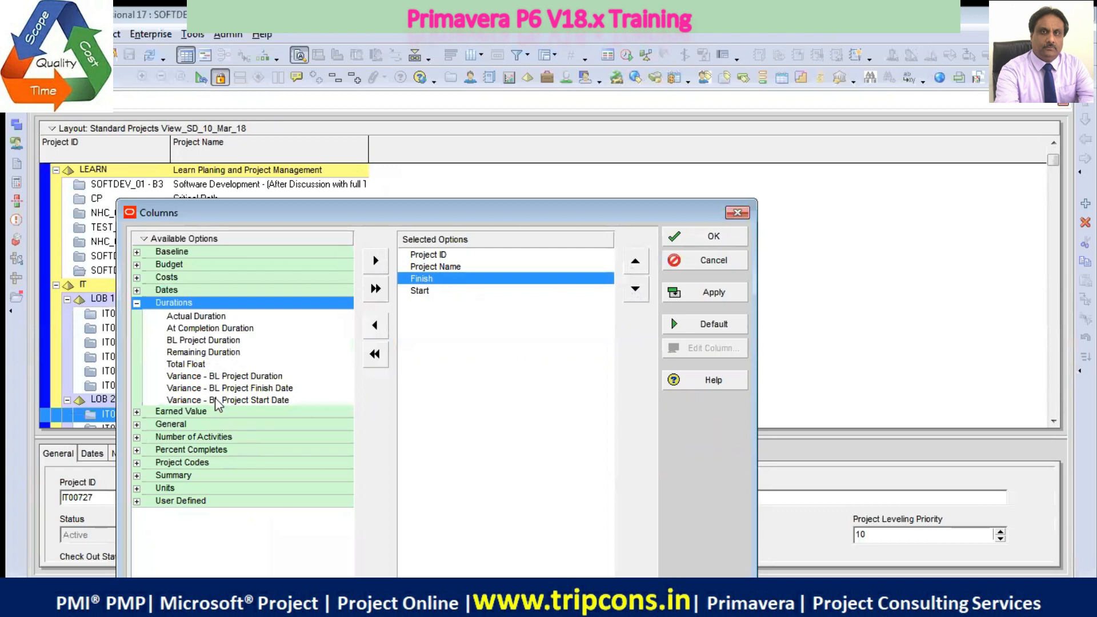
{"action": "left_click", "coordinate": [226, 342]}
{"action": "left_click", "coordinate": [376, 260]}
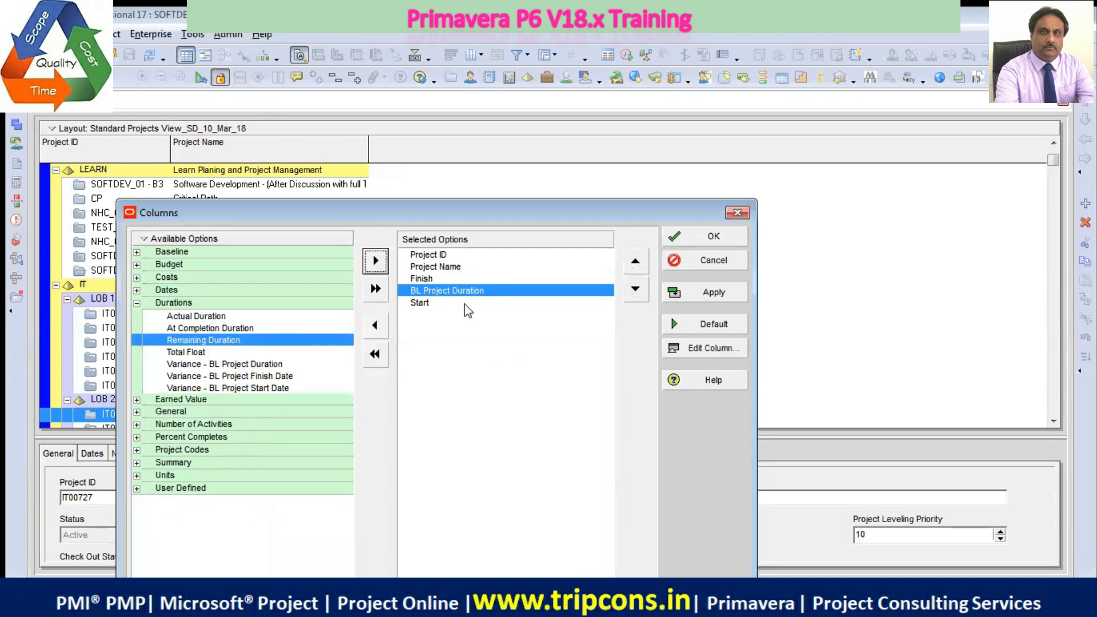
{"action": "left_click", "coordinate": [635, 261]}
{"action": "left_click", "coordinate": [700, 294]}
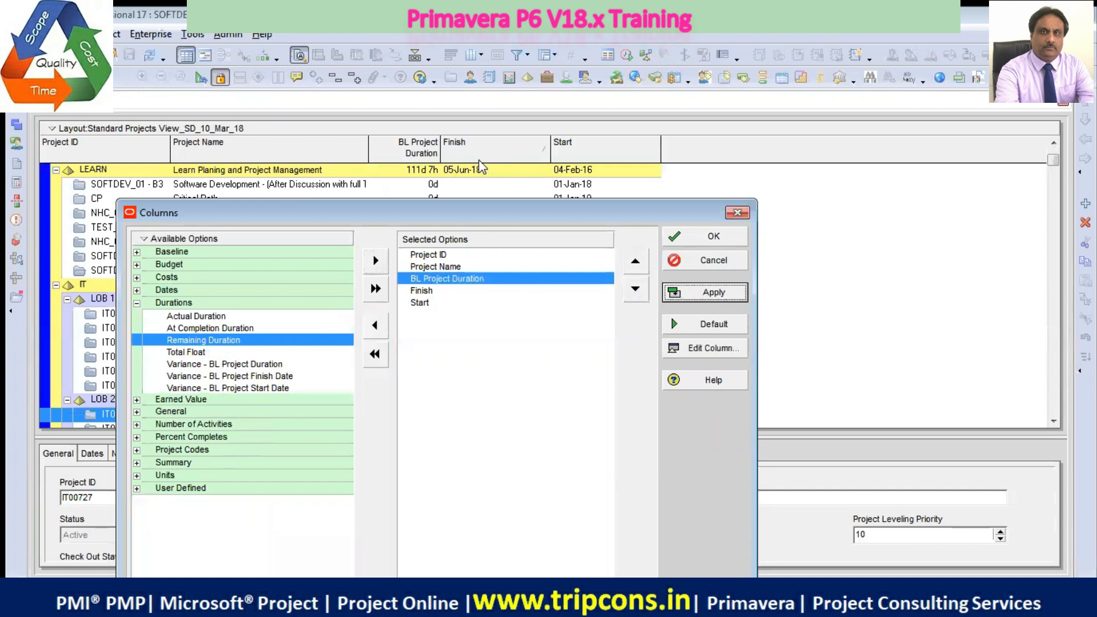
{"action": "left_click", "coordinate": [714, 238]}
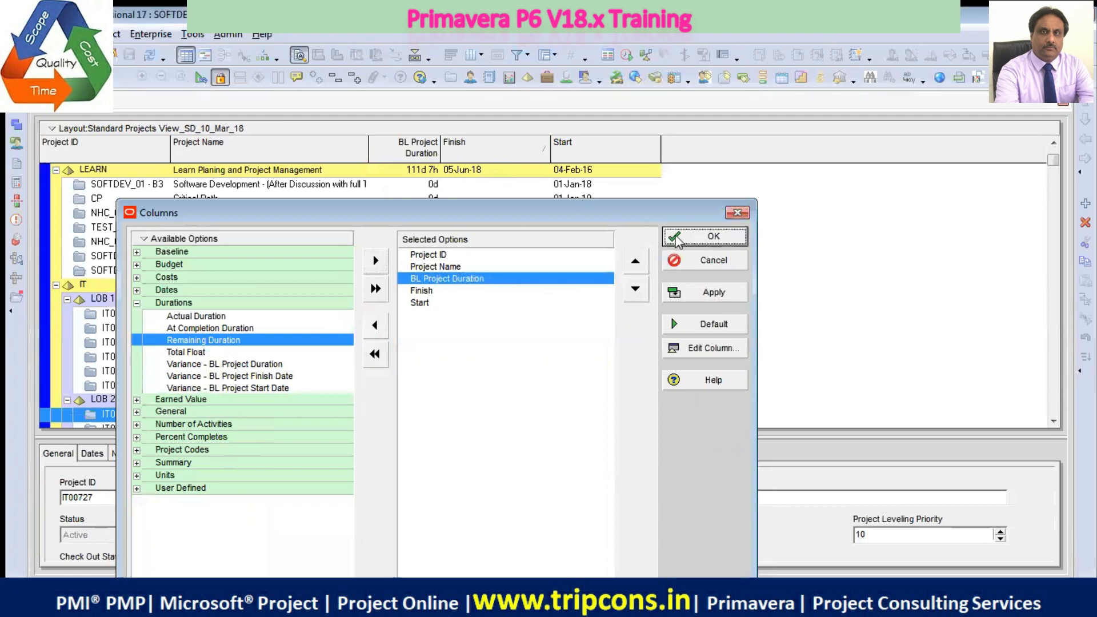
Save the current column arrangement to the existing project layout
{"action": "right_click", "coordinate": [510, 127]}
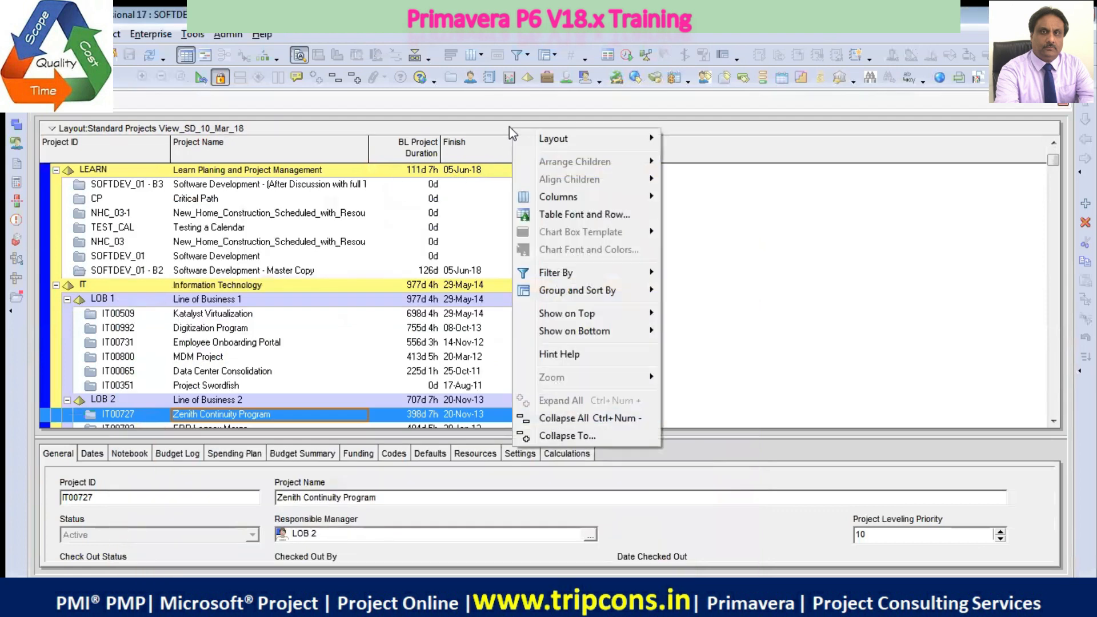
{"action": "mouse_move", "coordinate": [635, 138]}
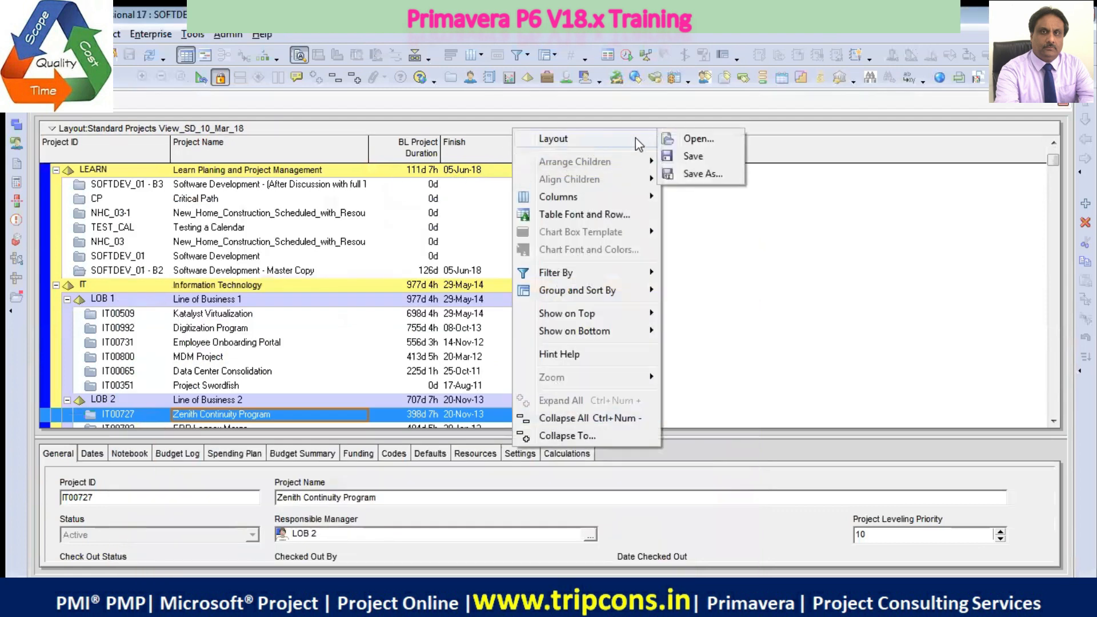
{"action": "left_click", "coordinate": [696, 160]}
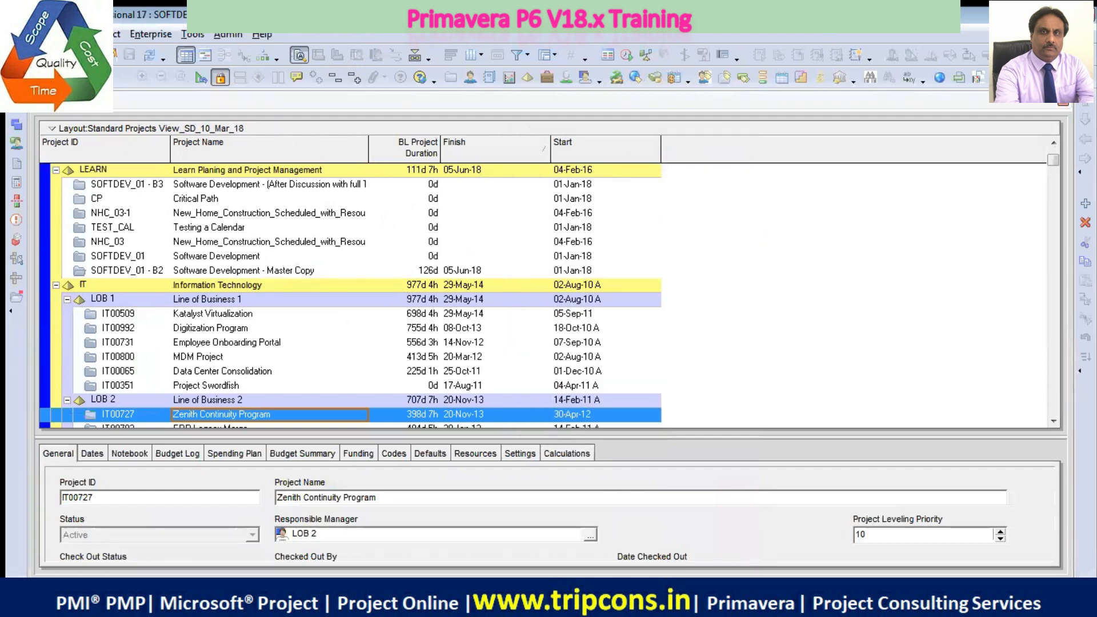
Add the BL Project Total Cost column as the last column after Start and apply it to the project table
{"action": "right_click", "coordinate": [681, 150]}
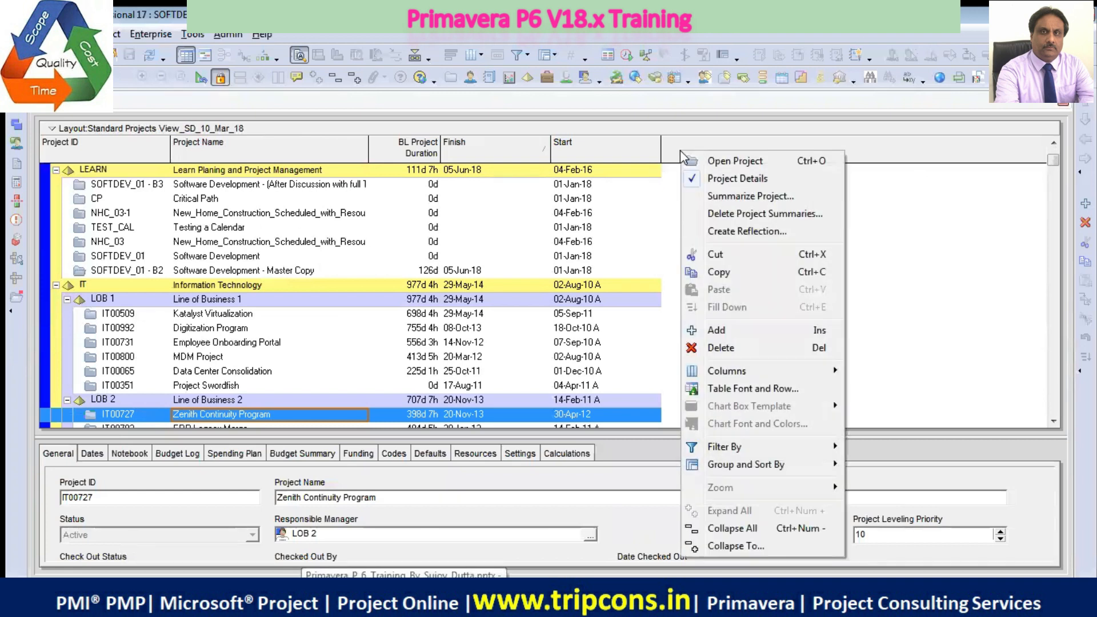
{"action": "mouse_move", "coordinate": [823, 379]}
{"action": "left_click", "coordinate": [901, 423]}
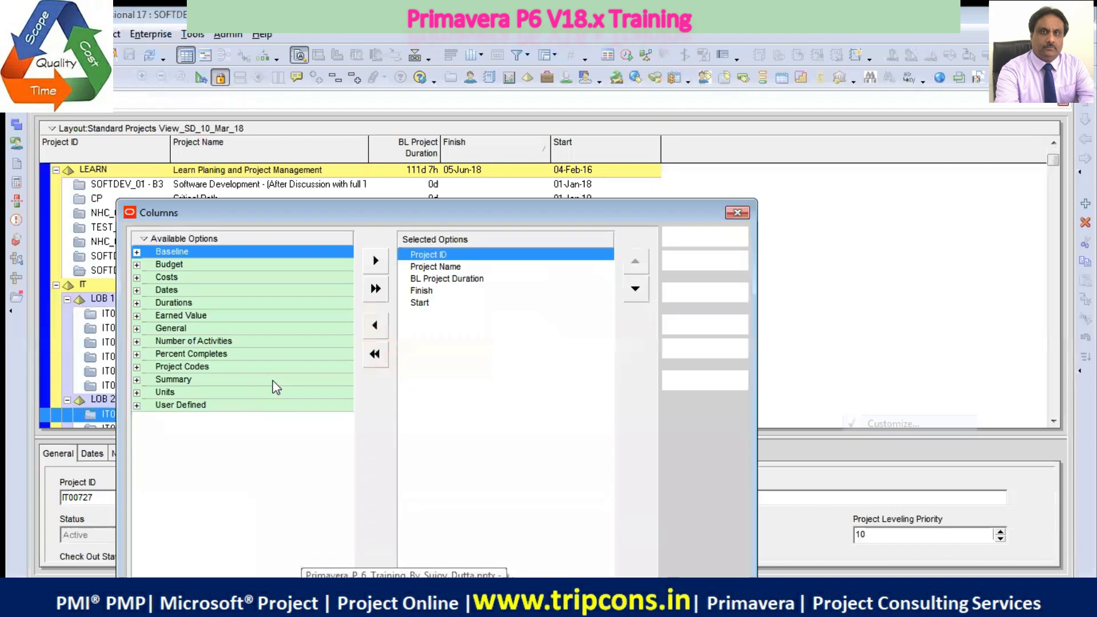
{"action": "left_click", "coordinate": [137, 277]}
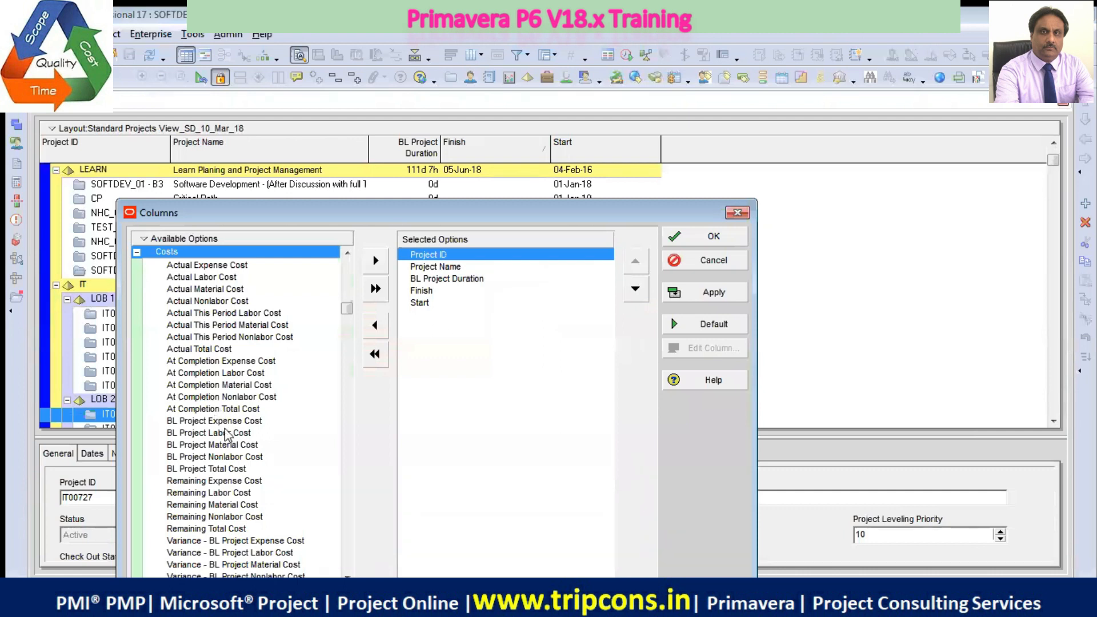
{"action": "left_click", "coordinate": [231, 469]}
{"action": "left_click", "coordinate": [376, 261]}
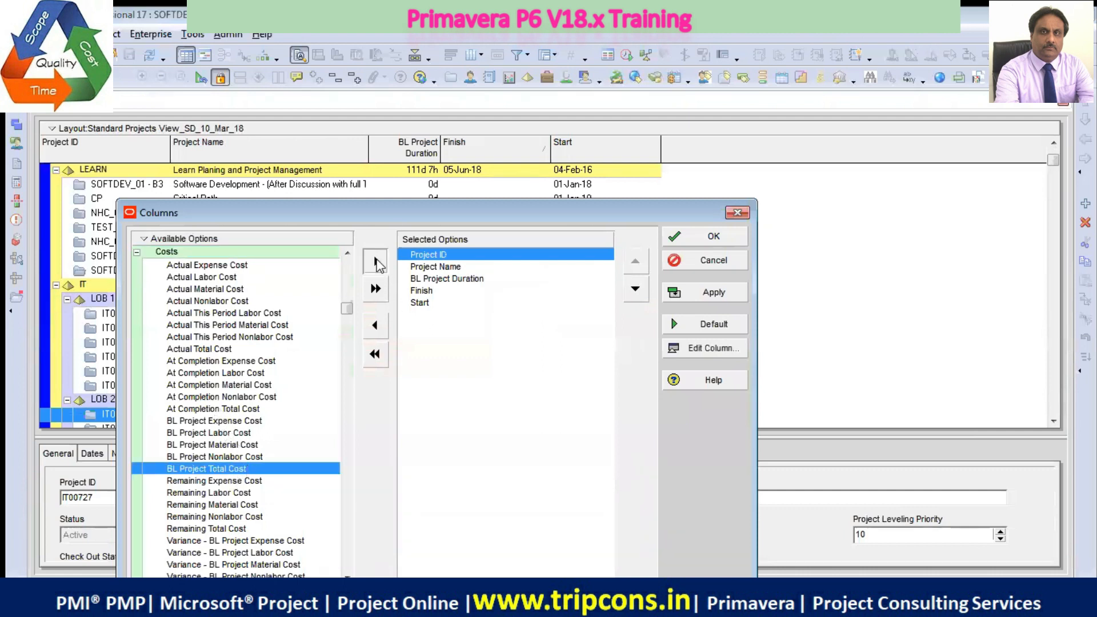
{"action": "left_click", "coordinate": [635, 288]}
{"action": "left_click", "coordinate": [636, 289]}
{"action": "left_click", "coordinate": [636, 288]}
{"action": "left_click", "coordinate": [636, 289]}
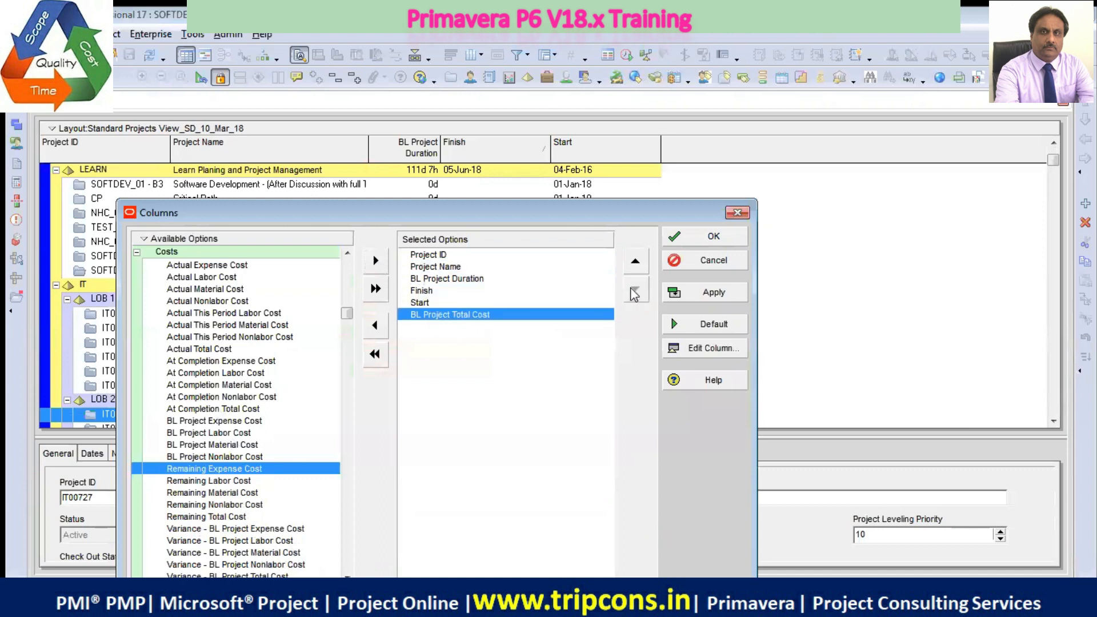
{"action": "left_click", "coordinate": [720, 303]}
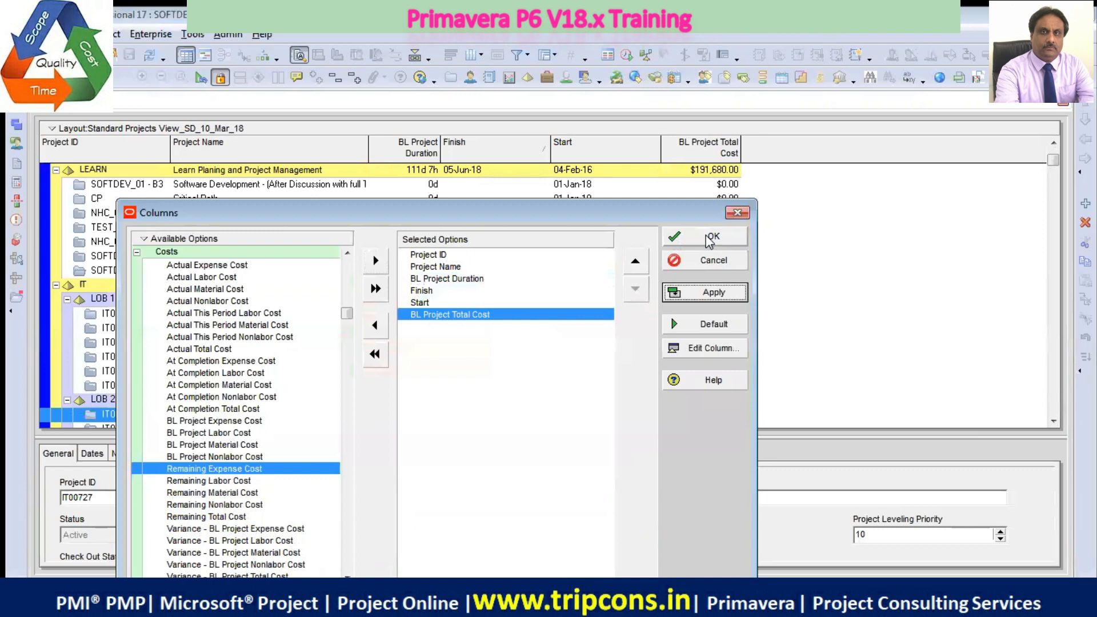
Append the BL Project Labor Cost, BL Project Nonlabor Cost, BL Project Material Cost and Remaining Expense Cost columns and accept the selection
{"action": "left_click", "coordinate": [252, 433]}
{"action": "left_click", "coordinate": [376, 261]}
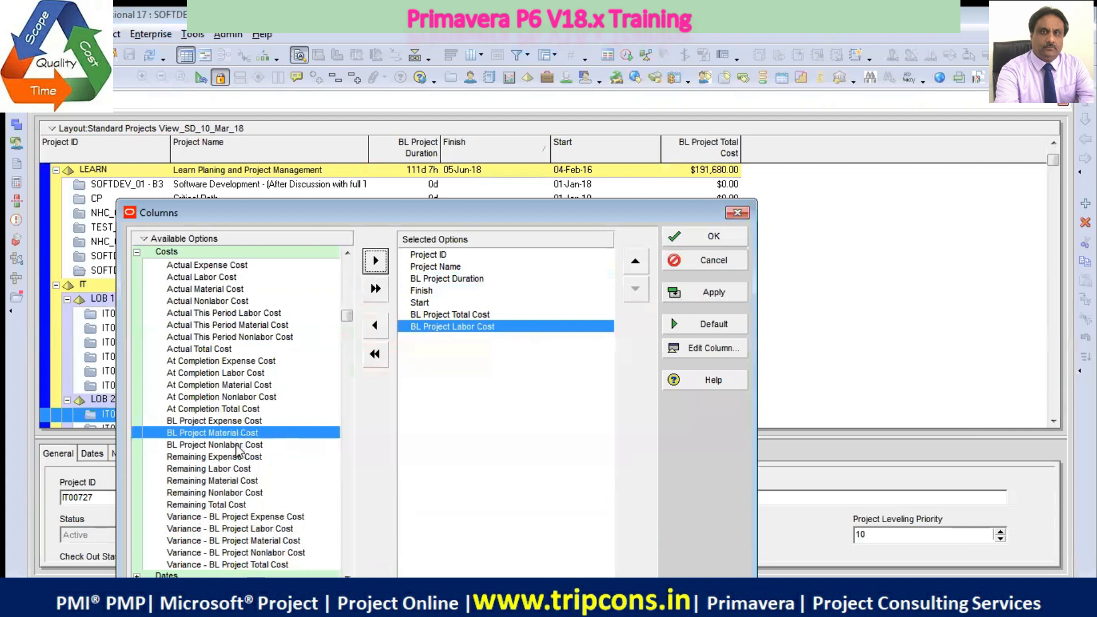
{"action": "left_click", "coordinate": [258, 446]}
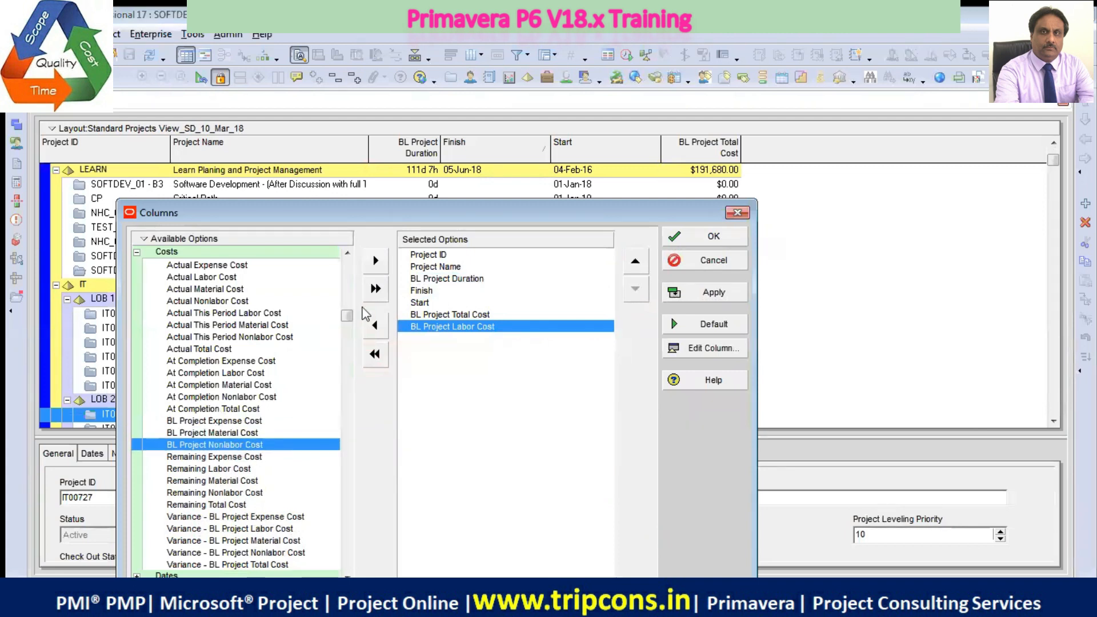
{"action": "left_click", "coordinate": [376, 261]}
{"action": "left_click", "coordinate": [264, 433]}
{"action": "left_click", "coordinate": [376, 262]}
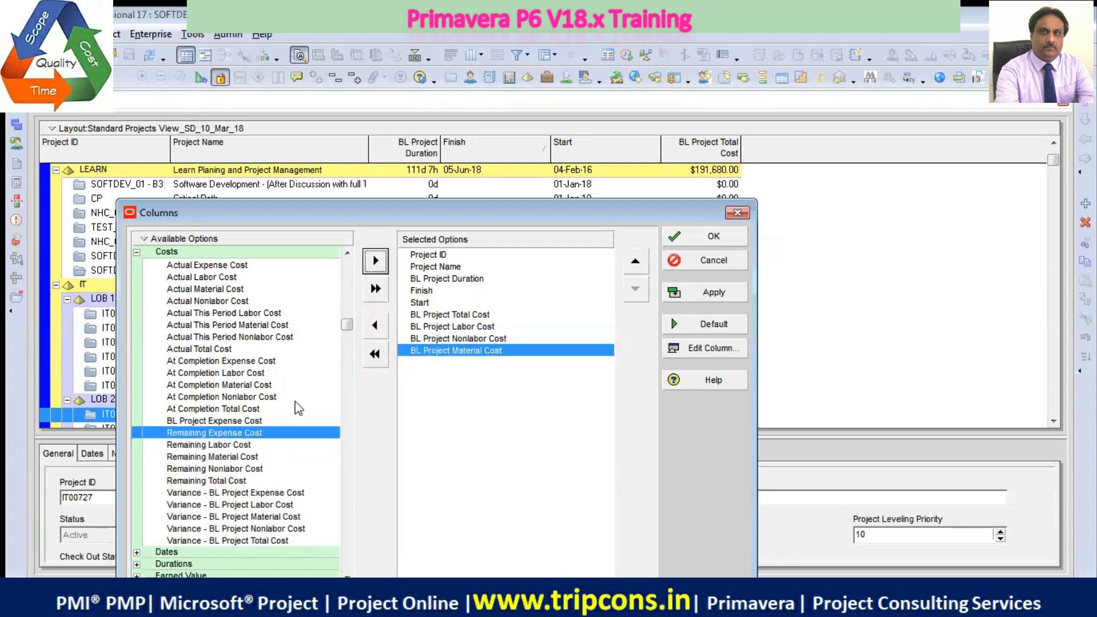
{"action": "left_click", "coordinate": [374, 264]}
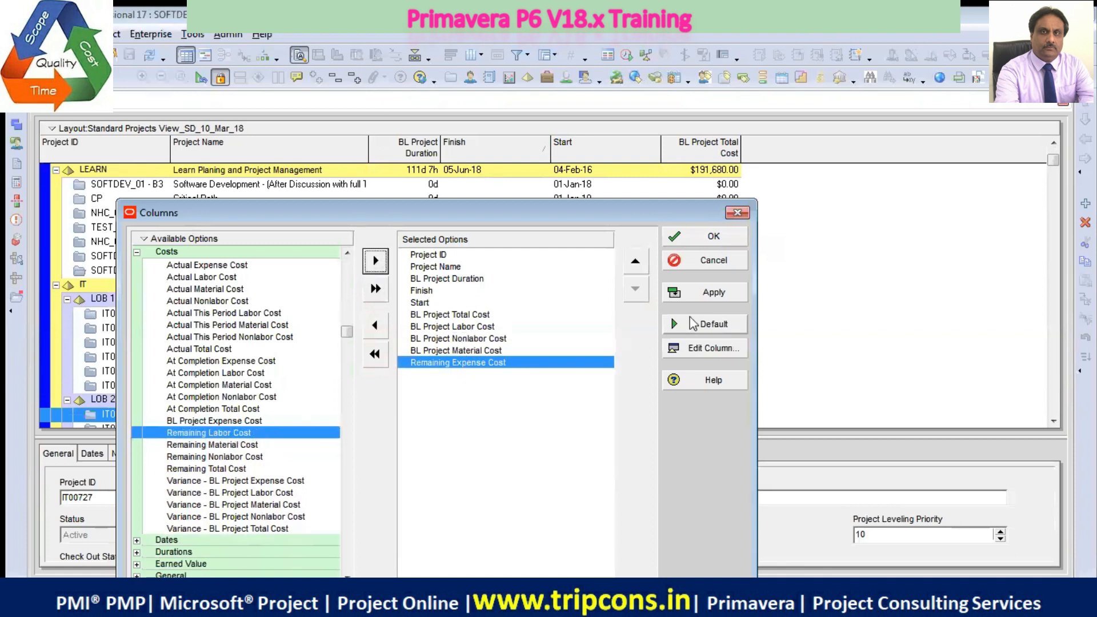
{"action": "left_click", "coordinate": [711, 292]}
{"action": "left_click", "coordinate": [715, 236]}
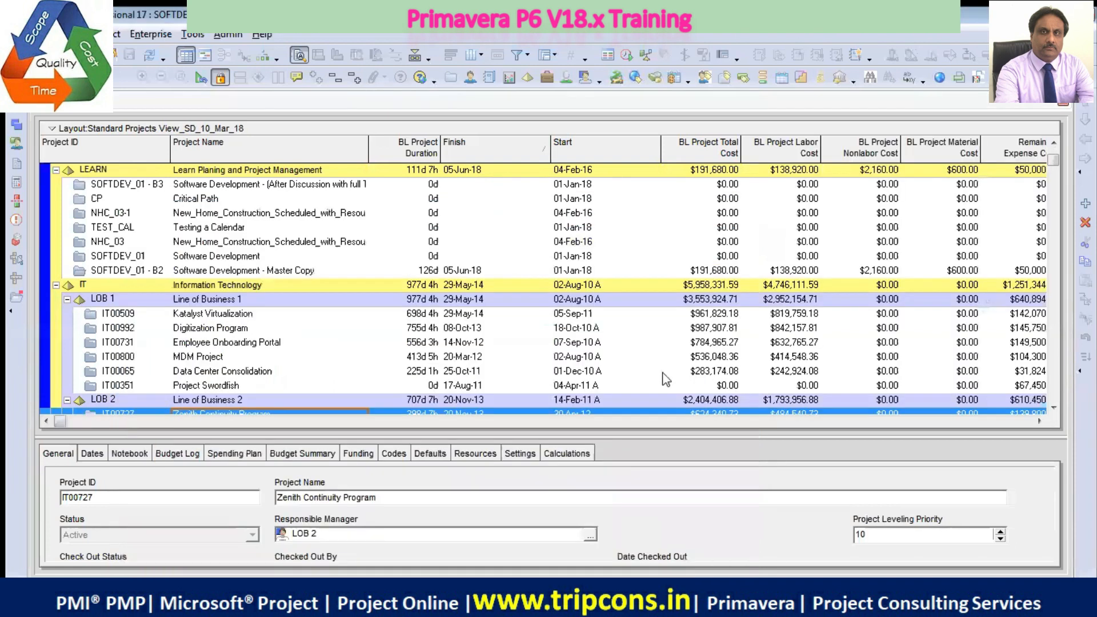
Save the project table's added baseline and remaining expense cost columns to the current project layout
{"action": "right_click", "coordinate": [365, 130]}
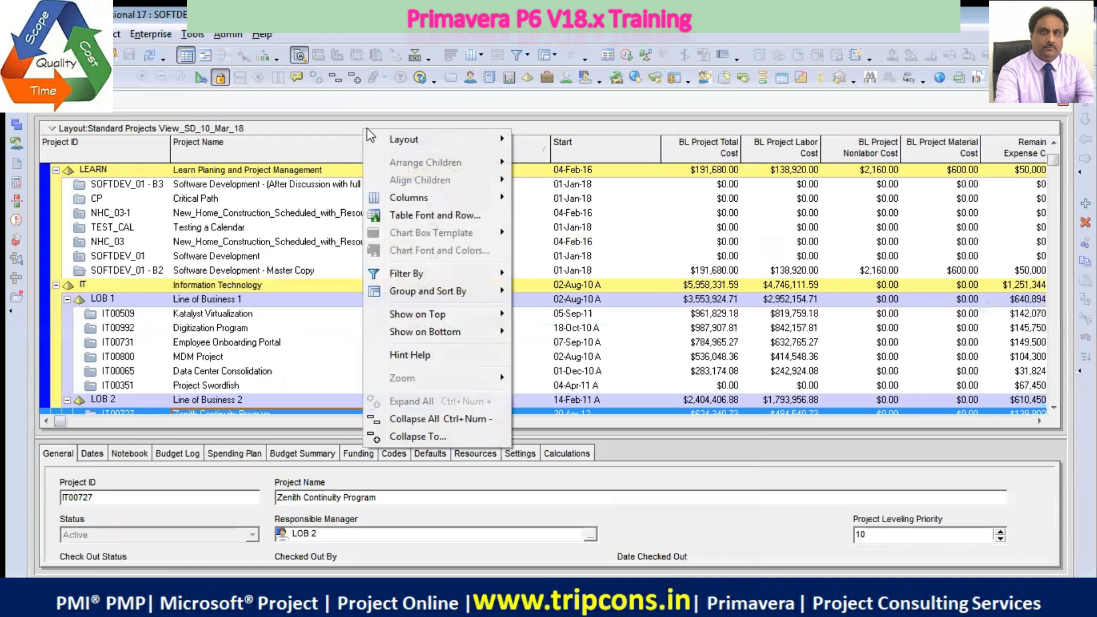
{"action": "mouse_move", "coordinate": [461, 200]}
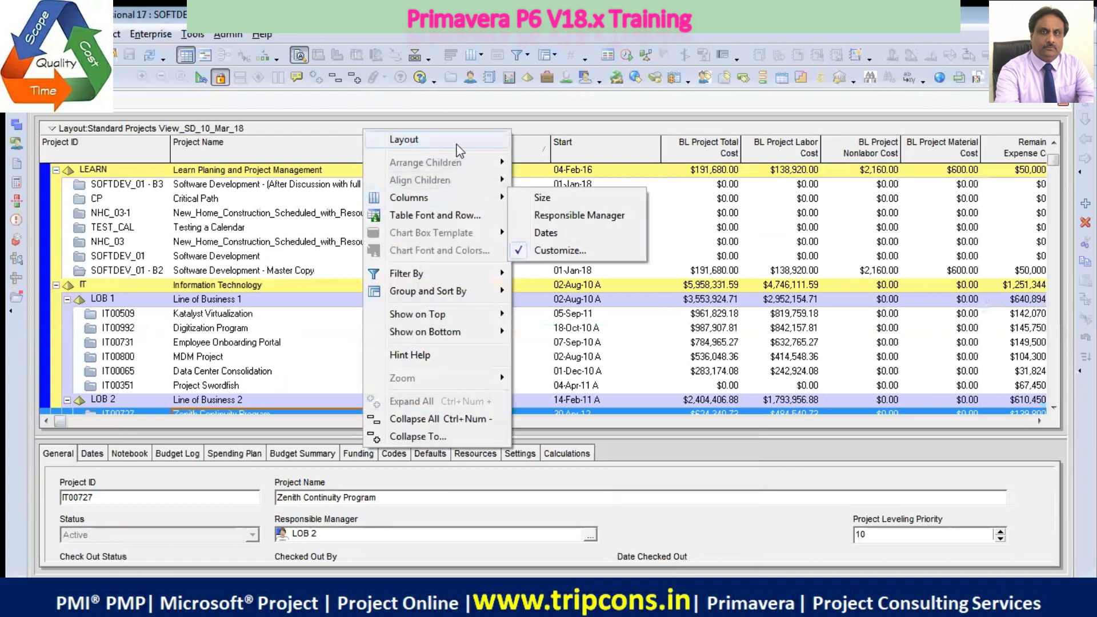
{"action": "mouse_move", "coordinate": [446, 140]}
{"action": "left_click", "coordinate": [537, 158]}
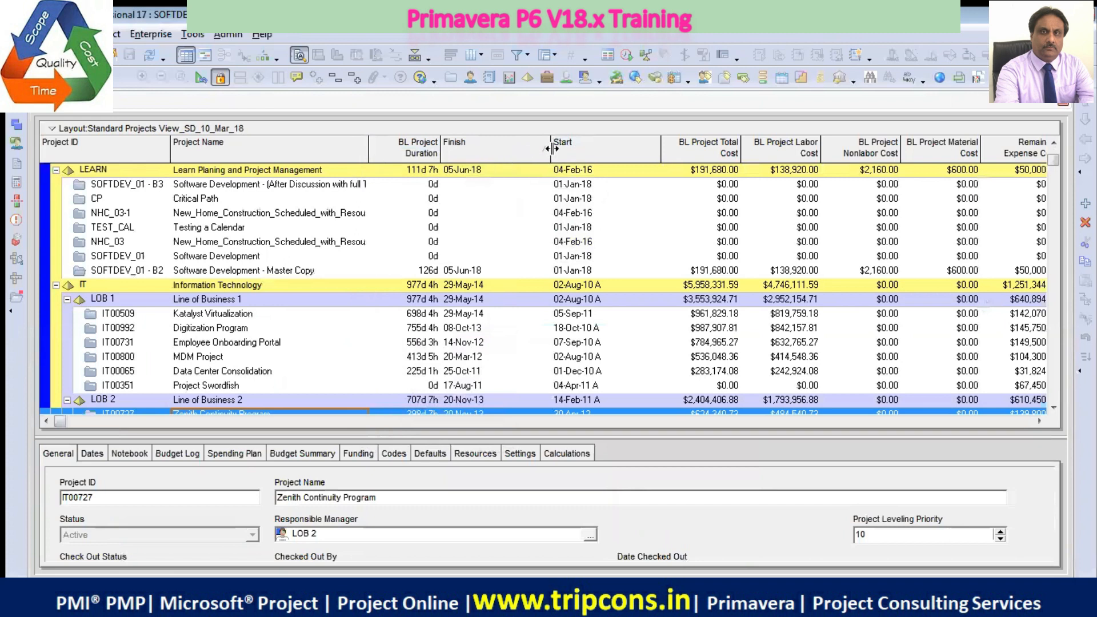
Narrow the Finish and Start columns in the project table and move Start ahead of Finish in the column order
{"action": "left_click_drag", "start_coordinate": [533, 154], "coordinate": [514, 153]}
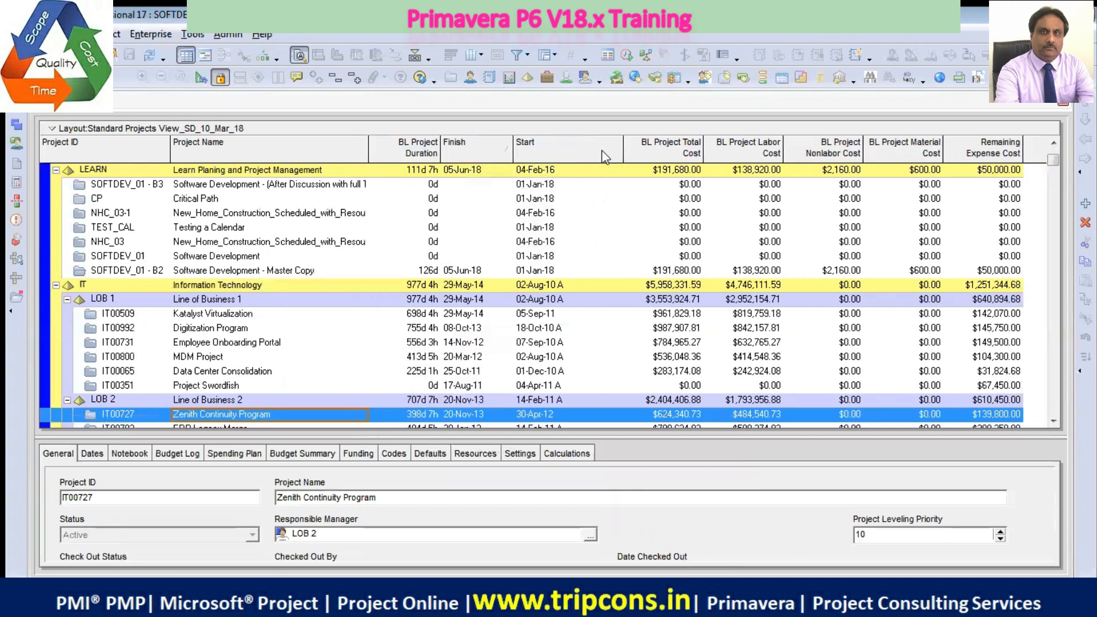
{"action": "left_click_drag", "start_coordinate": [624, 147], "coordinate": [585, 148]}
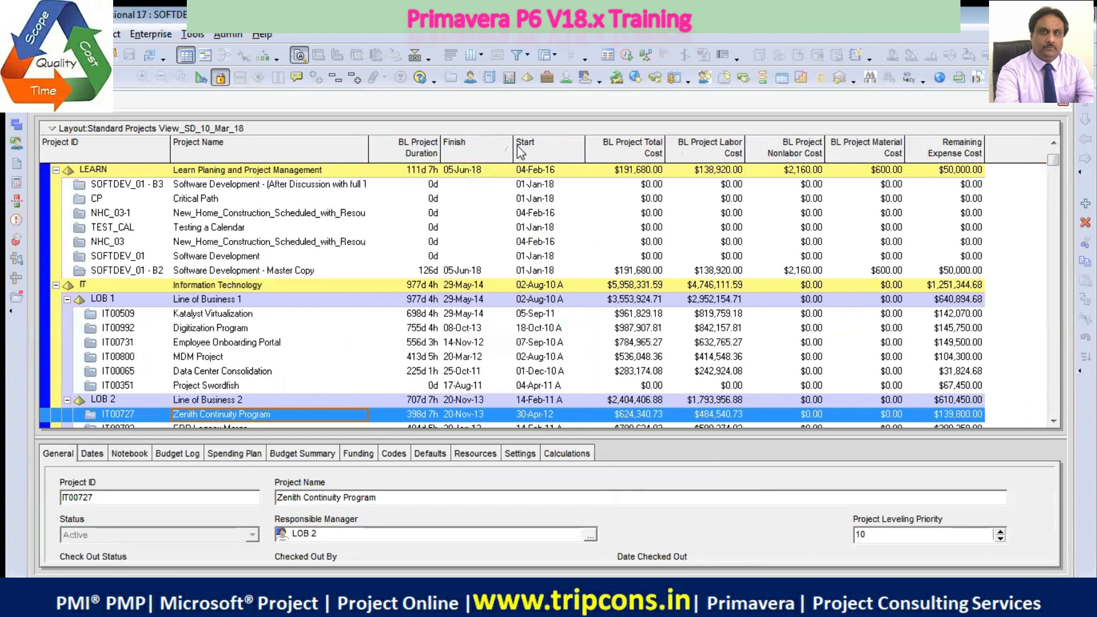
{"action": "right_click", "coordinate": [509, 129]}
{"action": "mouse_move", "coordinate": [571, 197]}
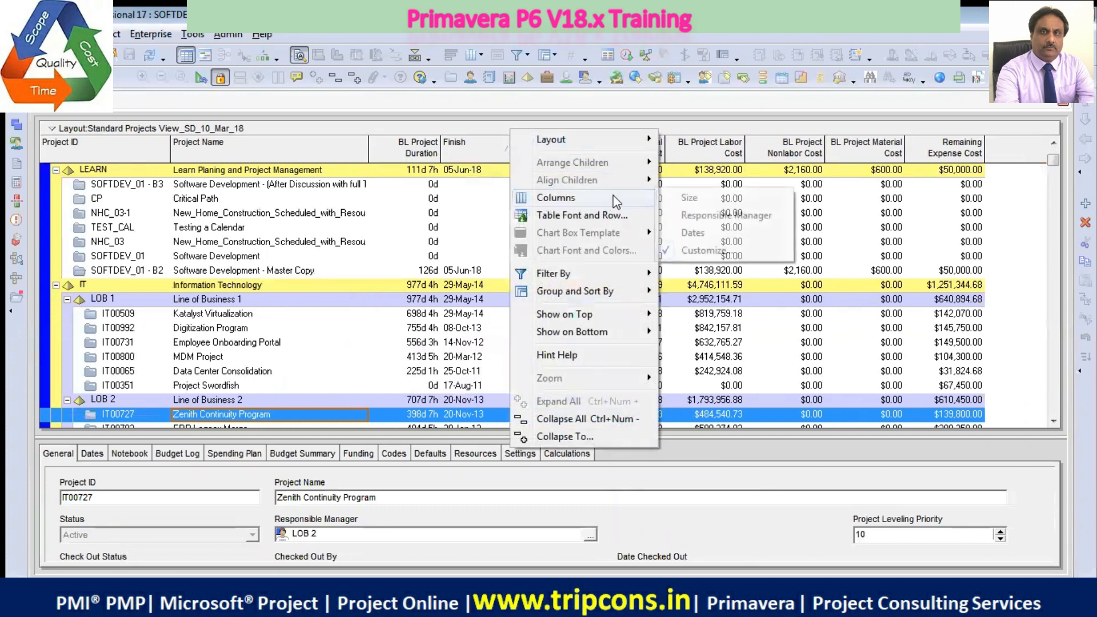
{"action": "left_click", "coordinate": [692, 251]}
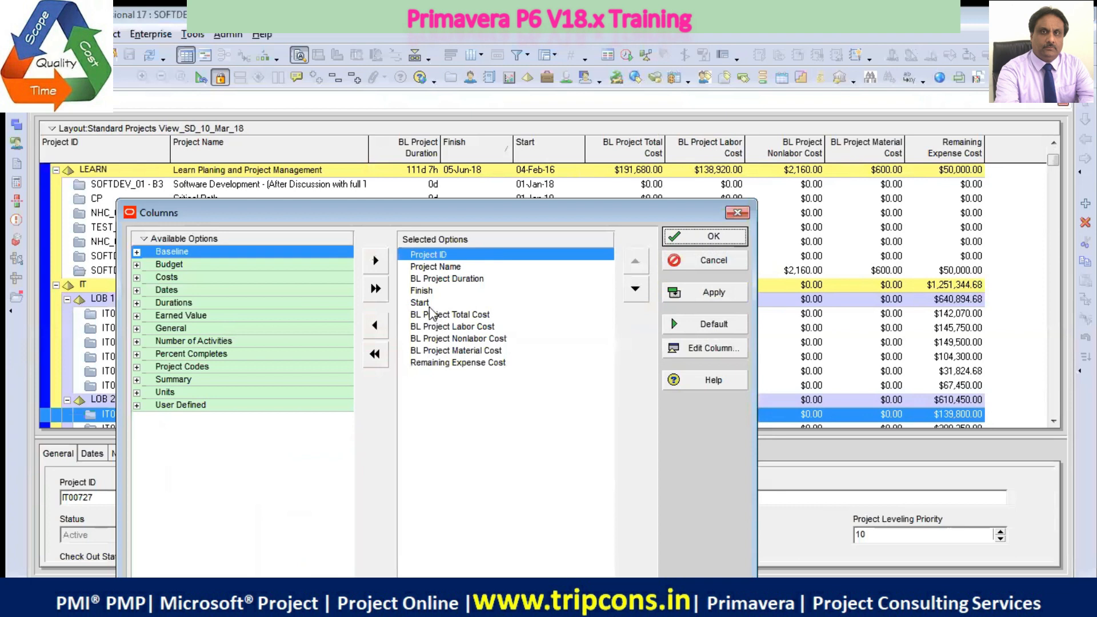
{"action": "left_click", "coordinate": [538, 302]}
{"action": "left_click", "coordinate": [635, 261]}
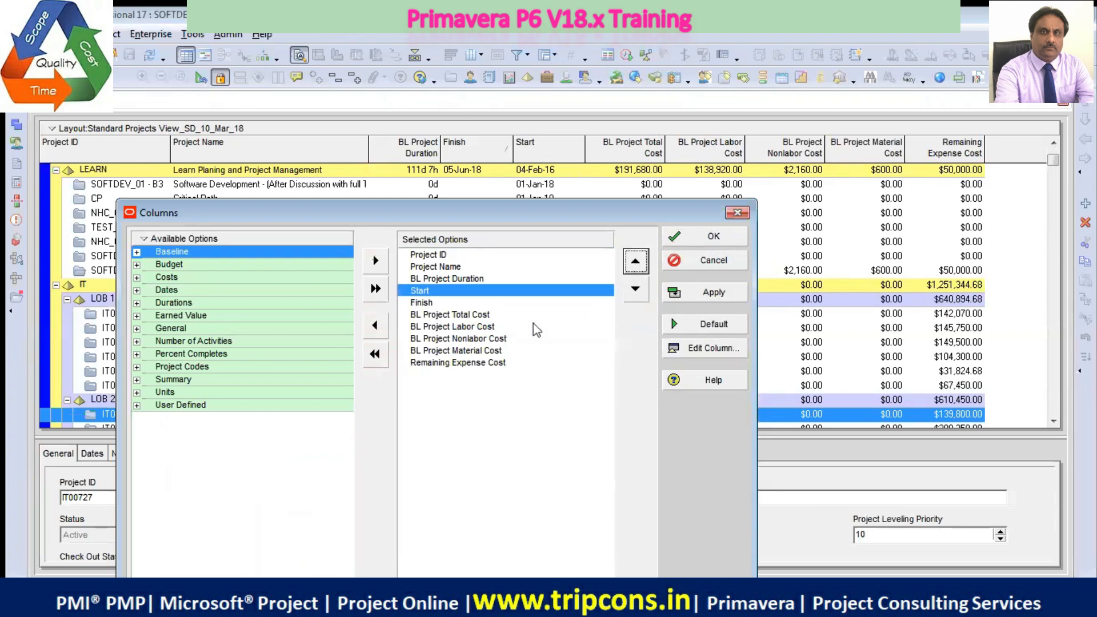
{"action": "left_click", "coordinate": [704, 292]}
{"action": "left_click", "coordinate": [714, 236]}
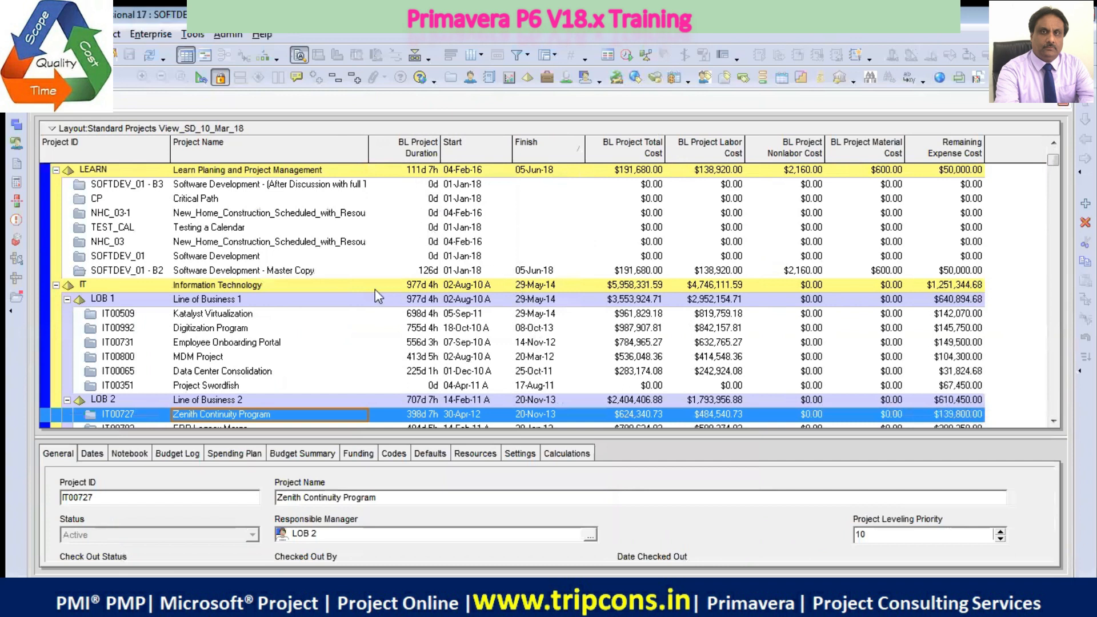
Open the SOFTDEV_01 - B3 project and widen its activity table to expose the columns through Variance - BL Project Total Cost
{"action": "left_click", "coordinate": [247, 186]}
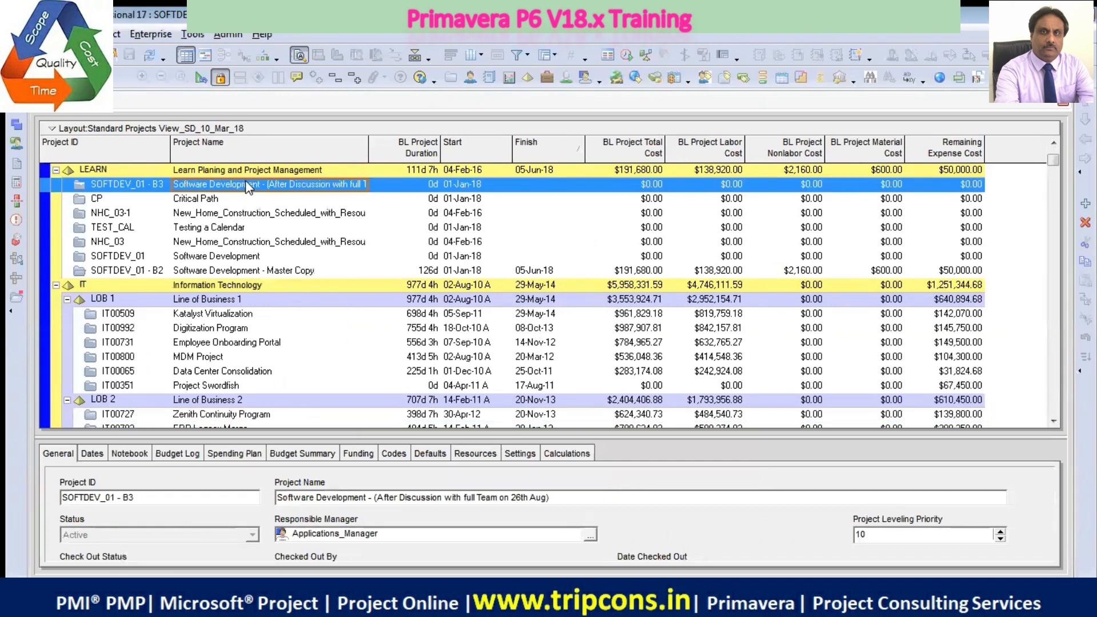
{"action": "right_click", "coordinate": [328, 191]}
{"action": "left_click", "coordinate": [370, 194]}
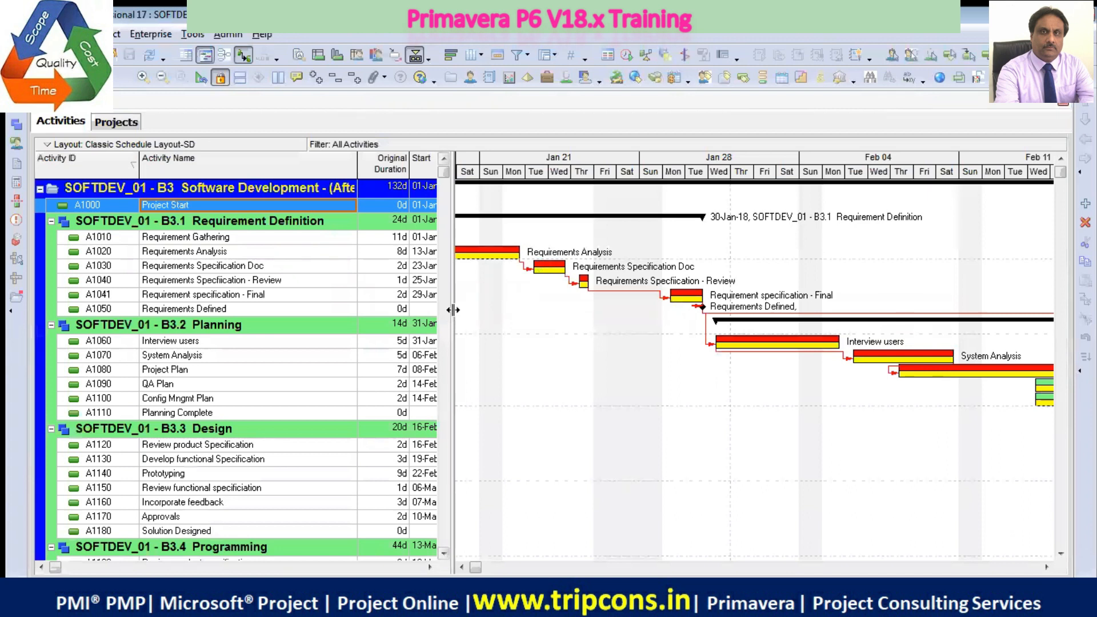
{"action": "left_click_drag", "start_coordinate": [454, 310], "coordinate": [717, 347]}
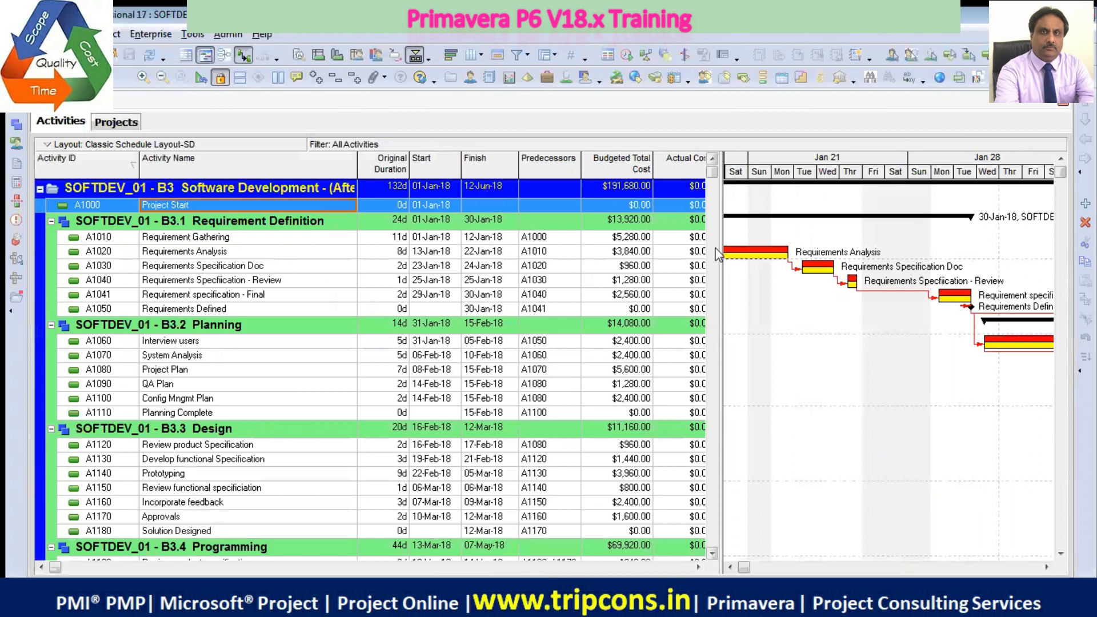
{"action": "left_click_drag", "start_coordinate": [719, 277], "coordinate": [850, 280]}
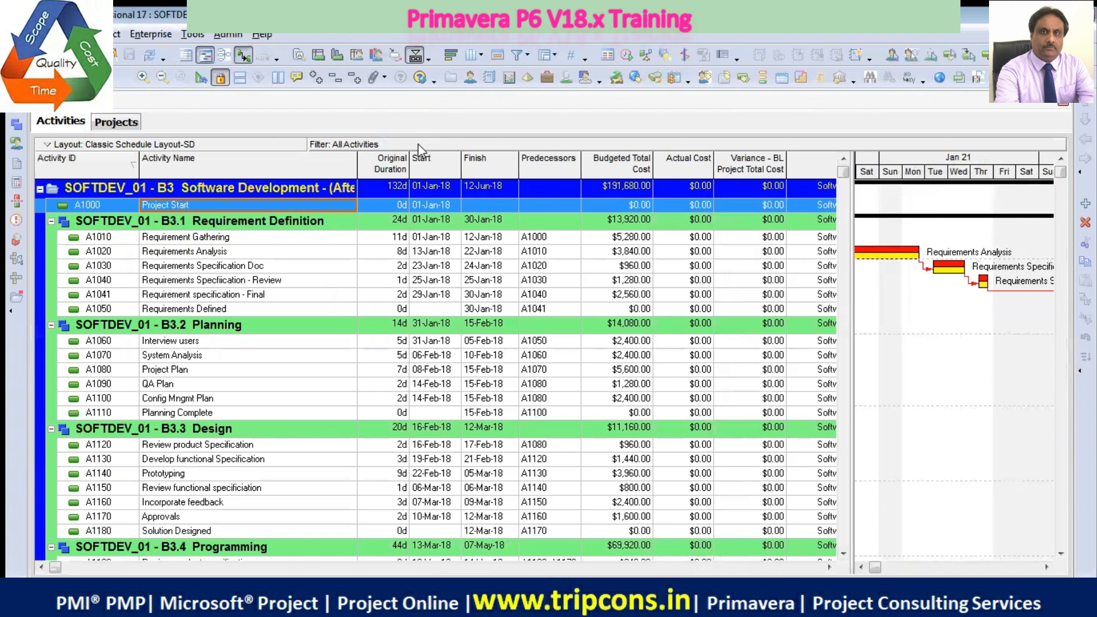
Bring up the list of activity layouts without saving the changes to the current layout
{"action": "right_click", "coordinate": [278, 144]}
{"action": "mouse_move", "coordinate": [361, 154]}
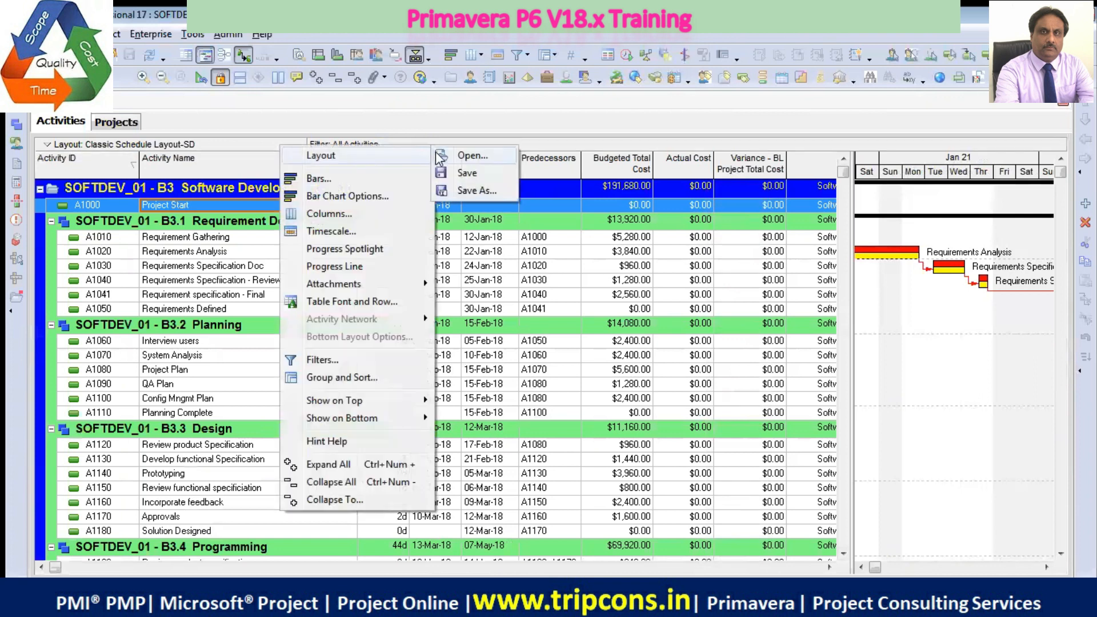
{"action": "left_click", "coordinate": [468, 159]}
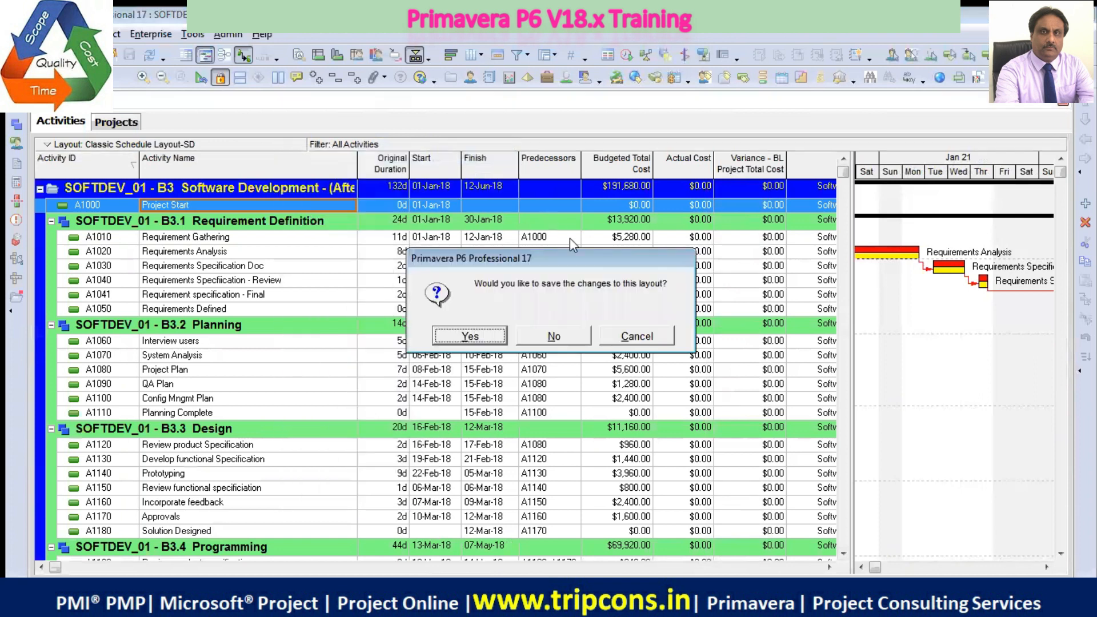
{"action": "left_click", "coordinate": [537, 342]}
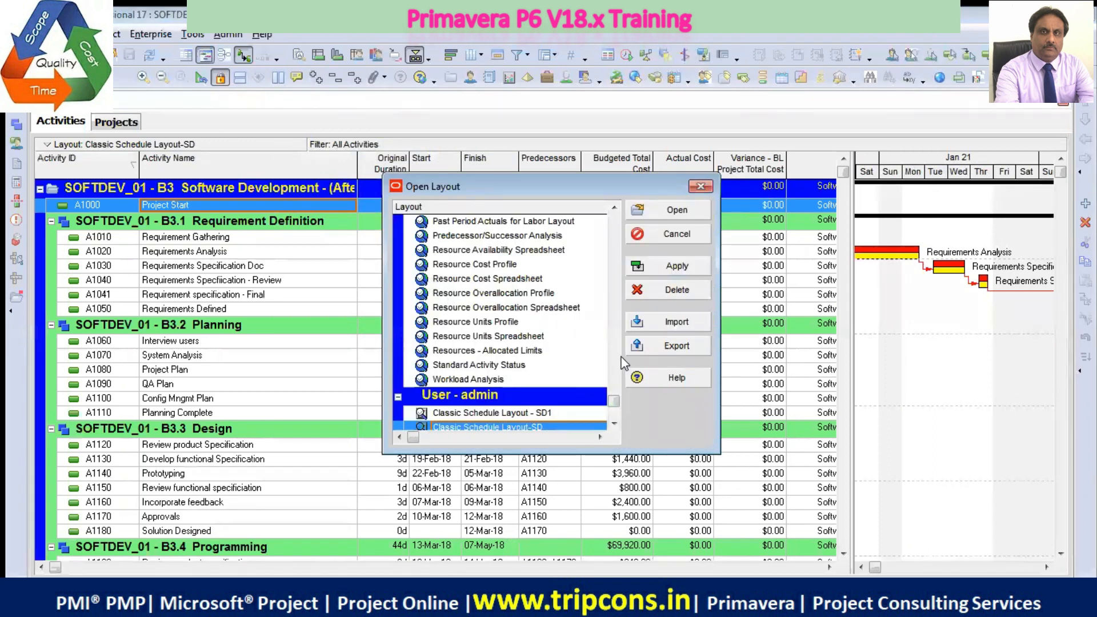
Look through the Global and User - admin activity layouts in the list
{"action": "left_click", "coordinate": [531, 223]}
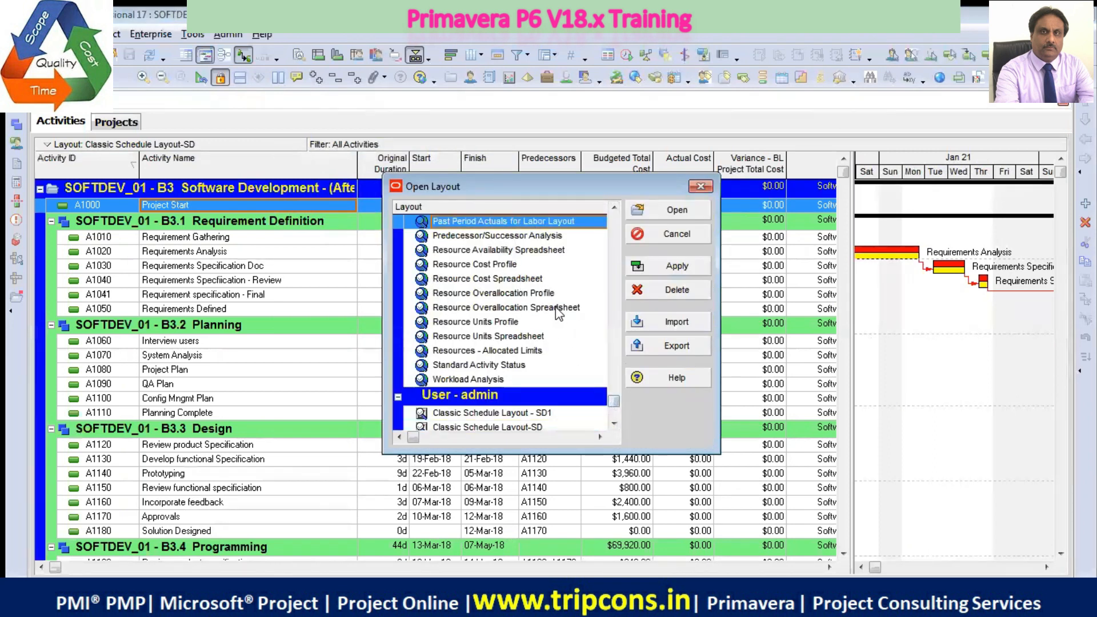
{"action": "scroll", "coordinate": [552, 297], "scroll_direction": "up", "scroll_amount": 3}
{"action": "scroll", "coordinate": [546, 292], "scroll_direction": "up", "scroll_amount": 5}
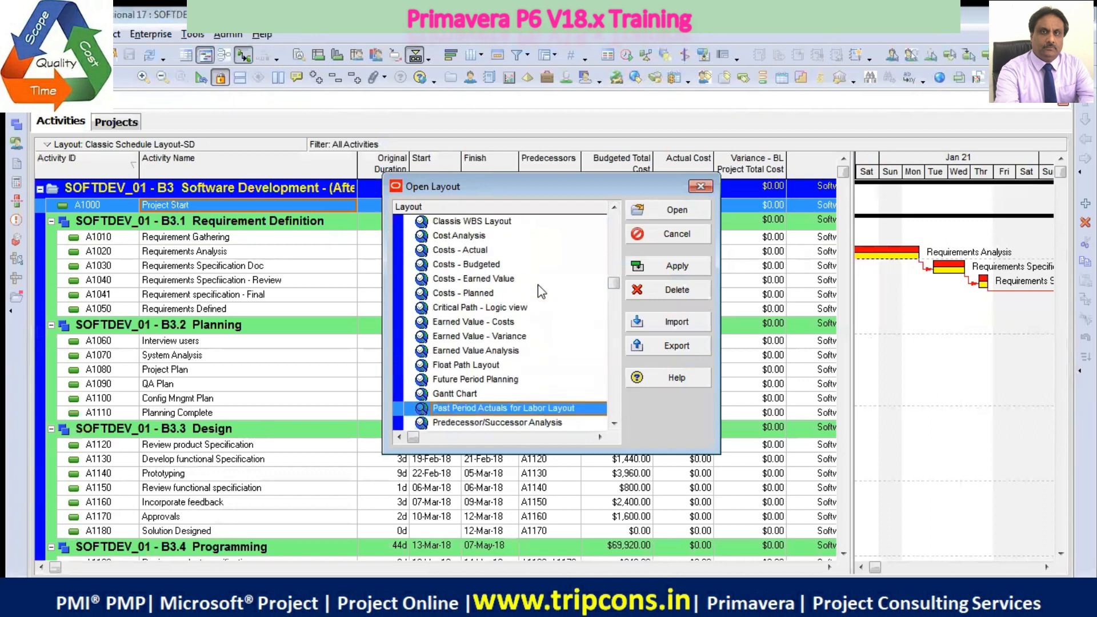
{"action": "scroll", "coordinate": [539, 290], "scroll_direction": "up", "scroll_amount": 1}
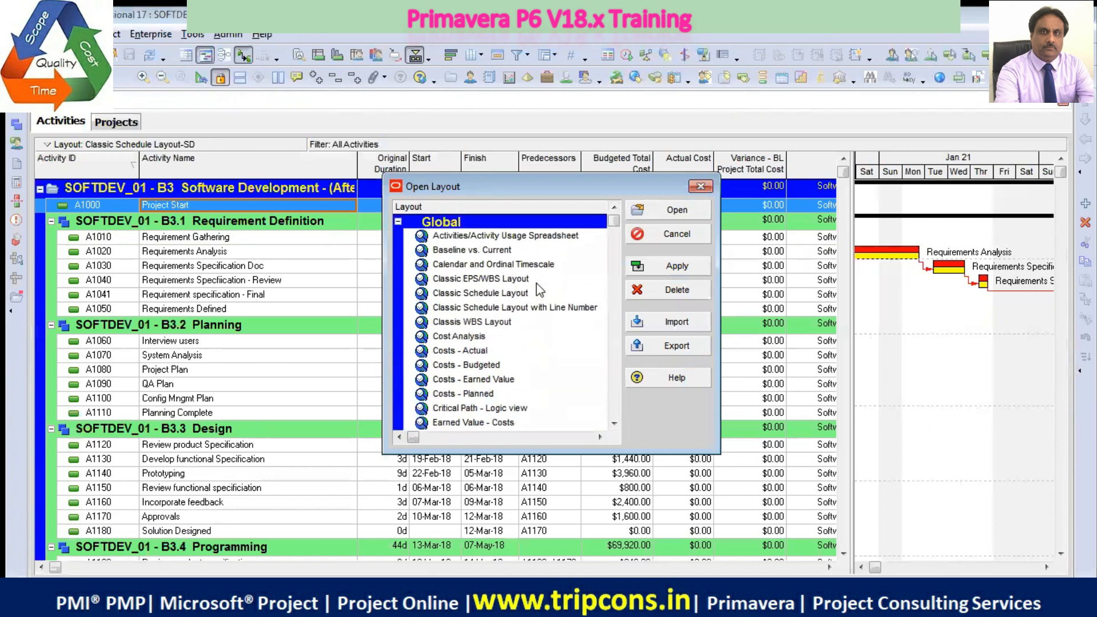
{"action": "left_click", "coordinate": [485, 324]}
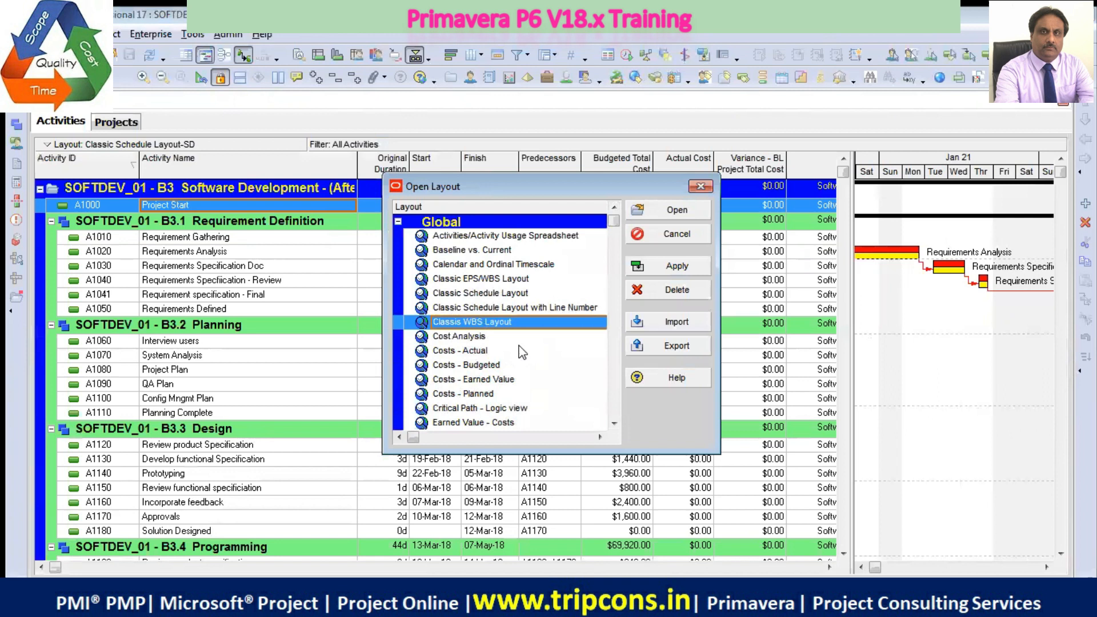
{"action": "scroll", "coordinate": [503, 306], "scroll_direction": "down", "scroll_amount": 5}
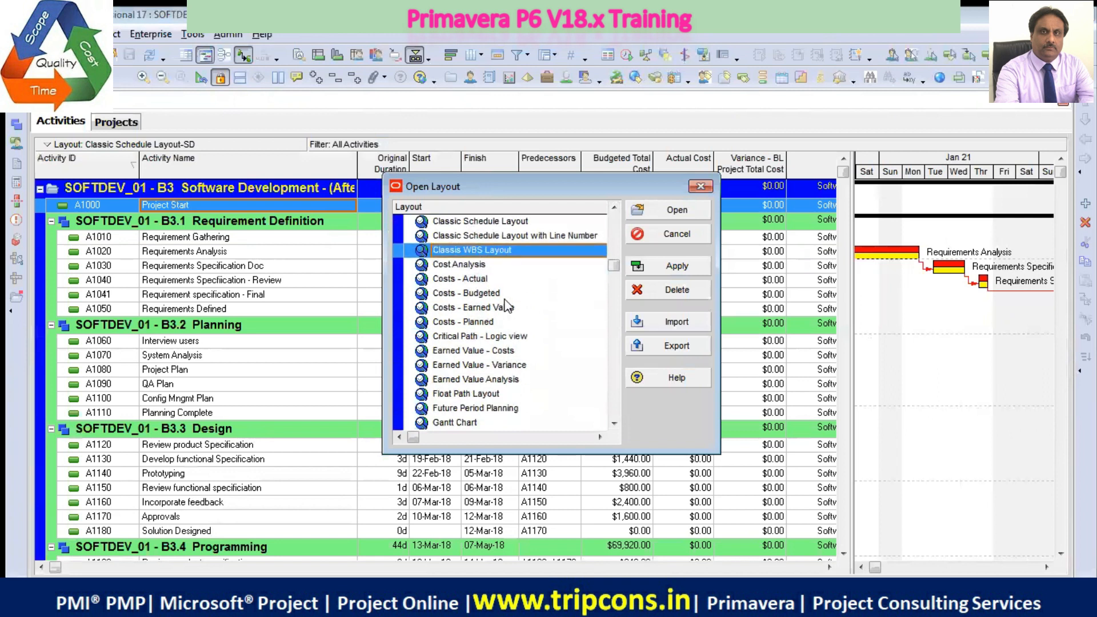
{"action": "scroll", "coordinate": [503, 306], "scroll_direction": "down", "scroll_amount": 1}
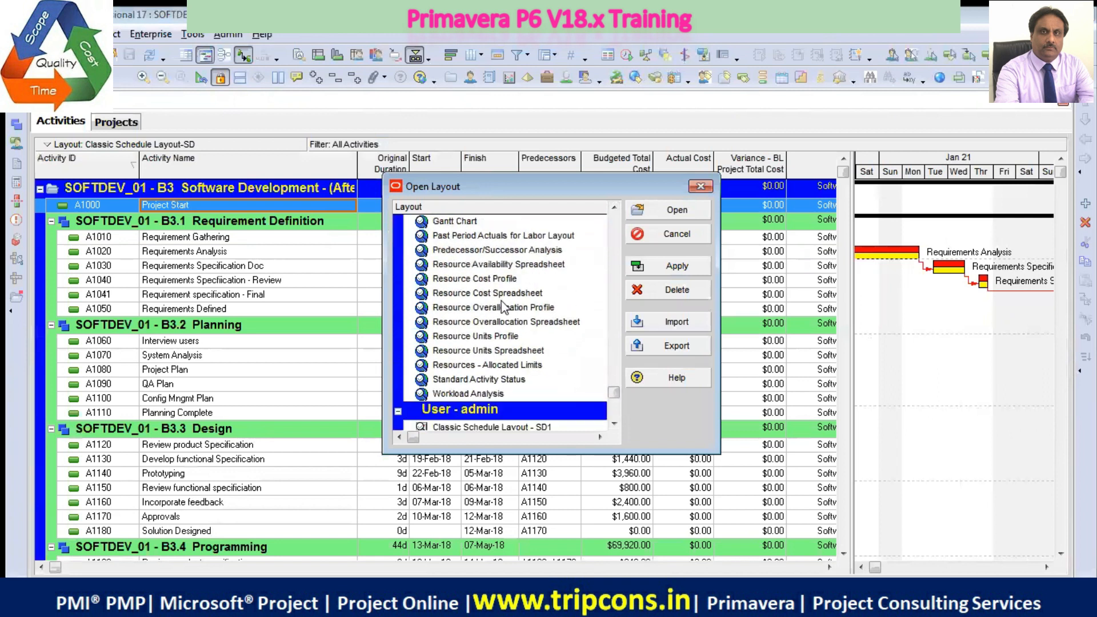
{"action": "scroll", "coordinate": [503, 308], "scroll_direction": "down", "scroll_amount": 1}
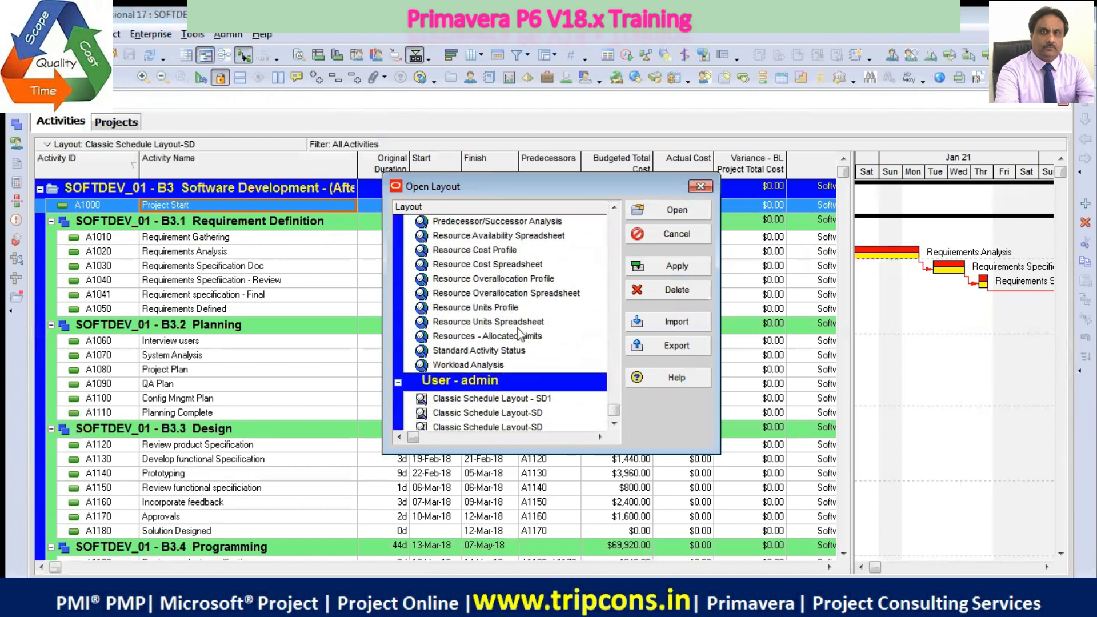
Apply the user layout Classic Schedule Layout - SD1 to the activities, keeping the layout list open
{"action": "left_click", "coordinate": [543, 400]}
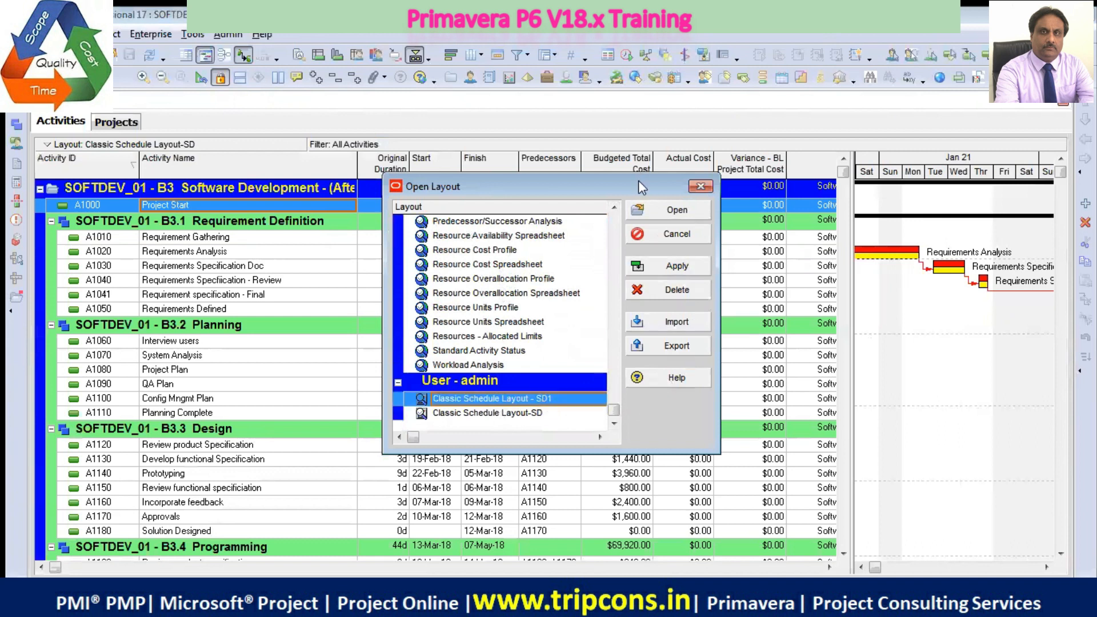
{"action": "left_click_drag", "start_coordinate": [616, 187], "coordinate": [540, 258]}
{"action": "left_click", "coordinate": [600, 338]}
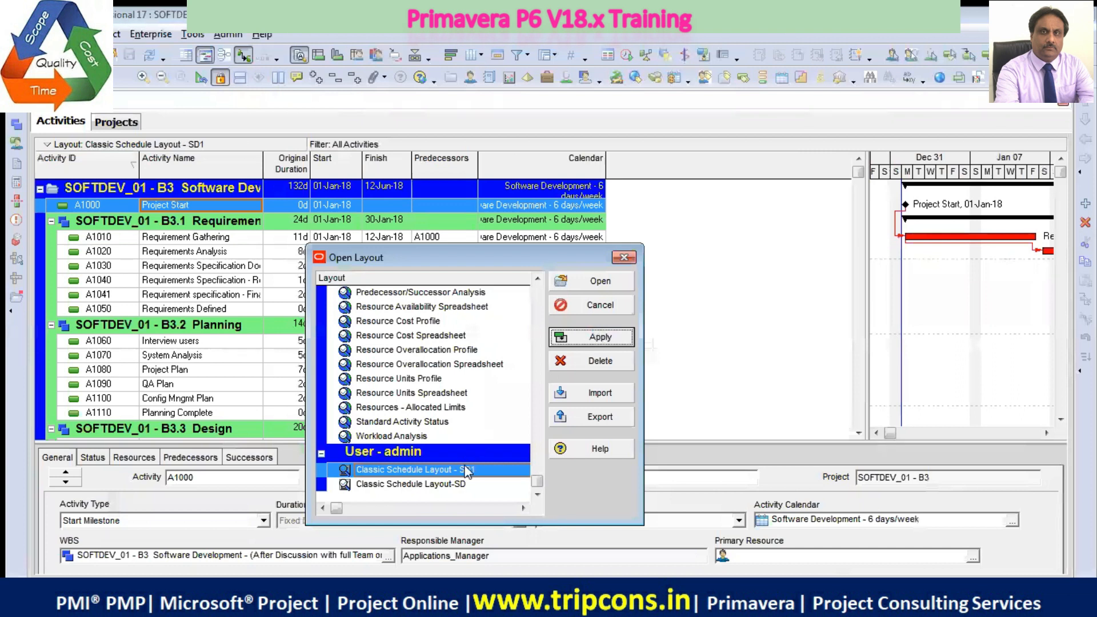
Apply the user layout Classic Schedule Layout-SD to the activities and open it
{"action": "left_click", "coordinate": [461, 483]}
{"action": "left_click", "coordinate": [601, 341]}
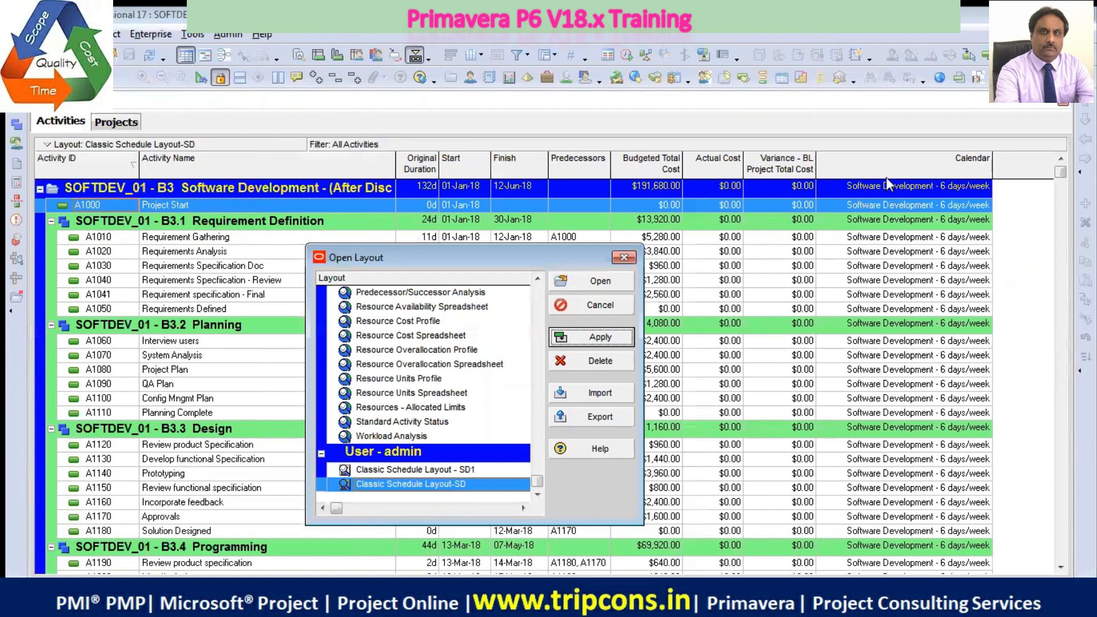
{"action": "left_click", "coordinate": [600, 281]}
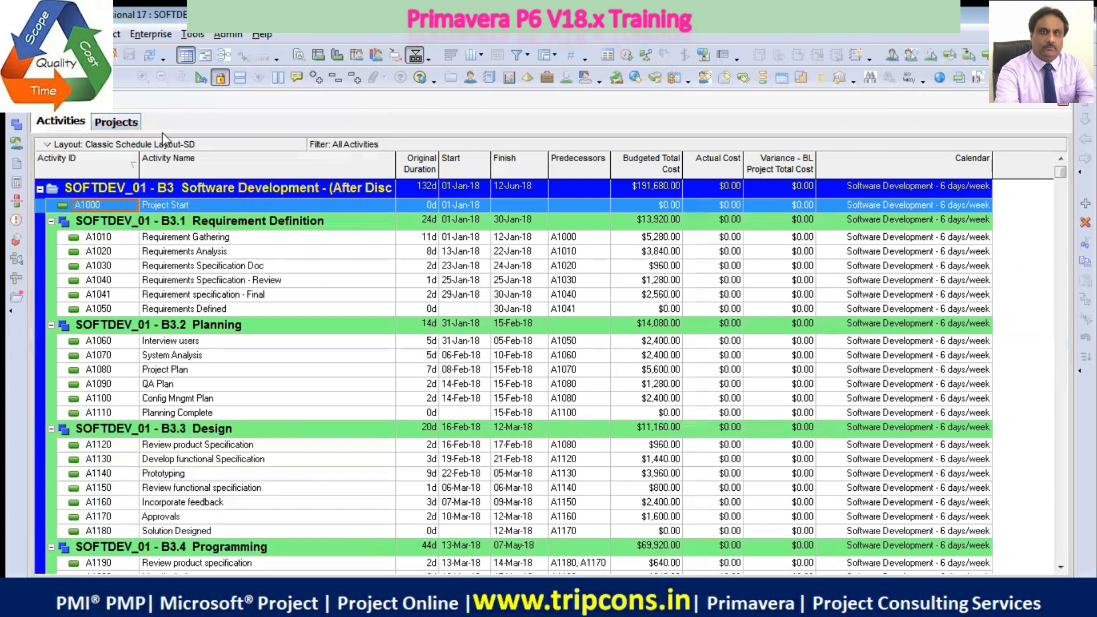
Place the Projects view ahead of the Activities view and hide the project detail window
{"action": "left_click_drag", "start_coordinate": [112, 121], "coordinate": [64, 119]}
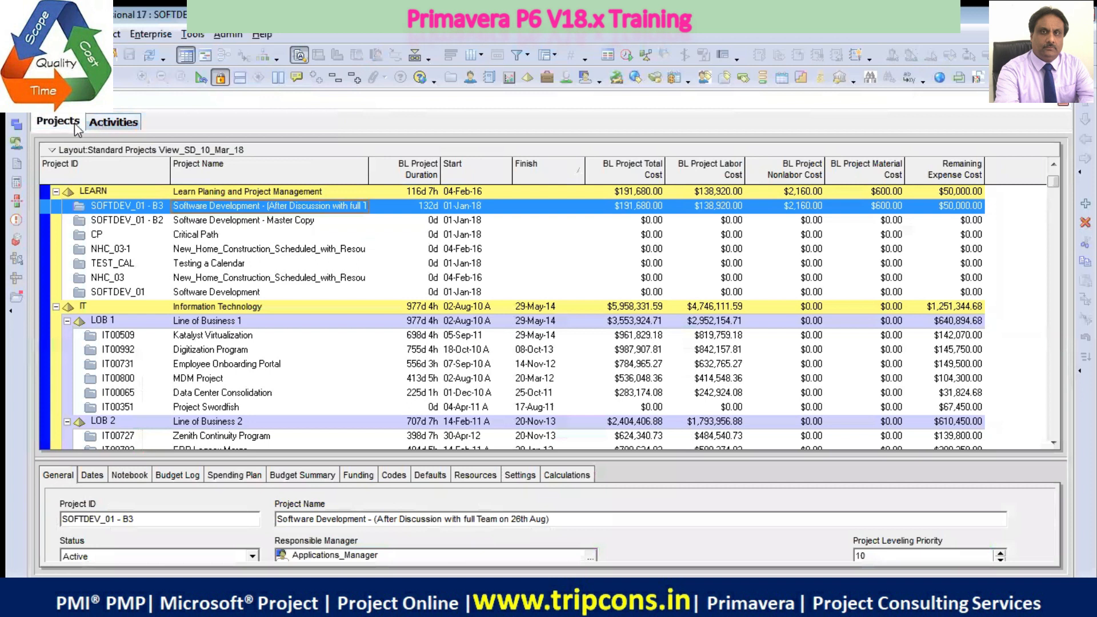
{"action": "left_click", "coordinate": [118, 123]}
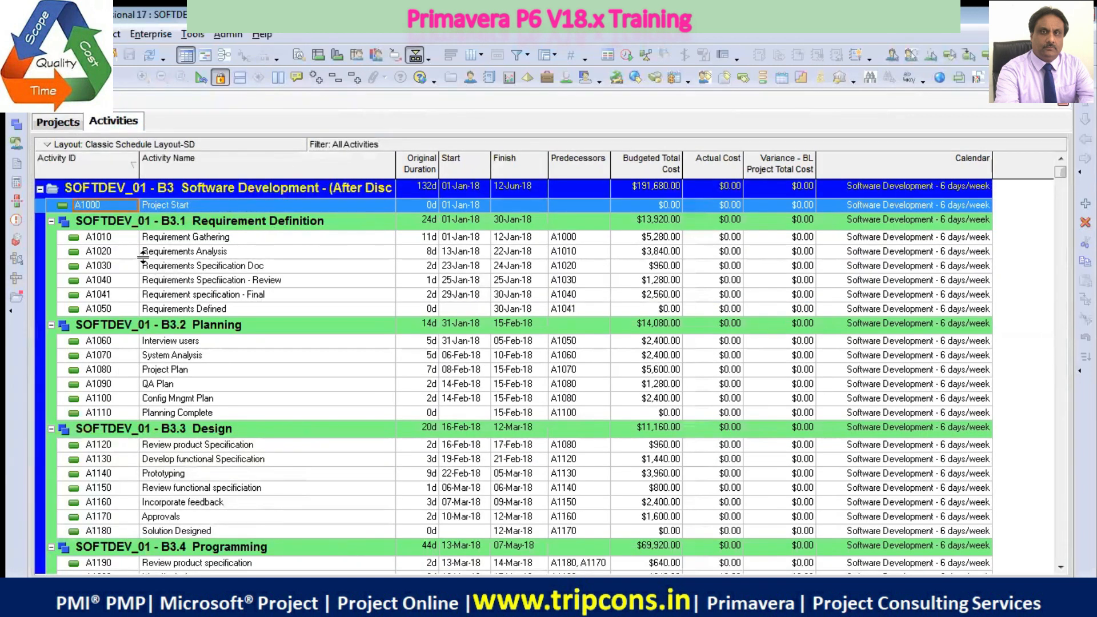
{"action": "left_click", "coordinate": [47, 123]}
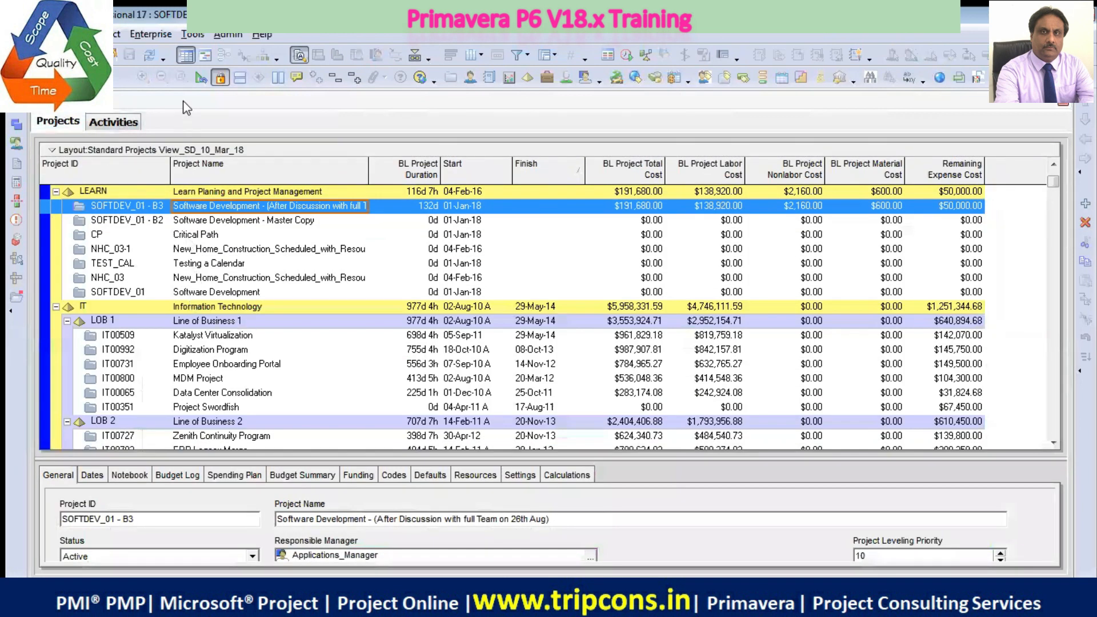
{"action": "right_click", "coordinate": [689, 473]}
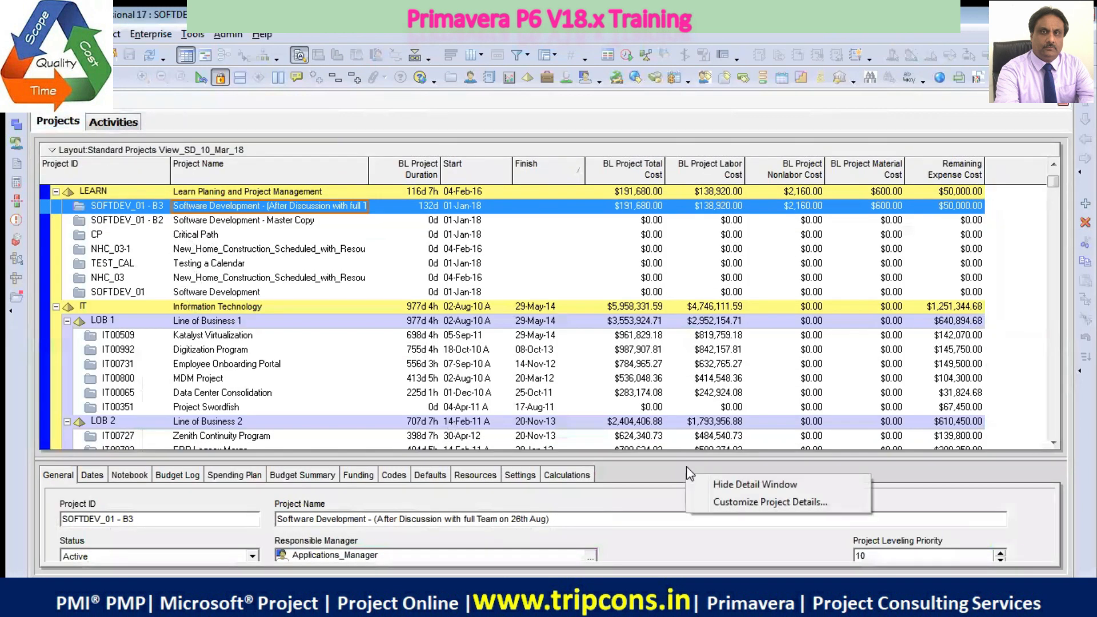
{"action": "left_click", "coordinate": [728, 485]}
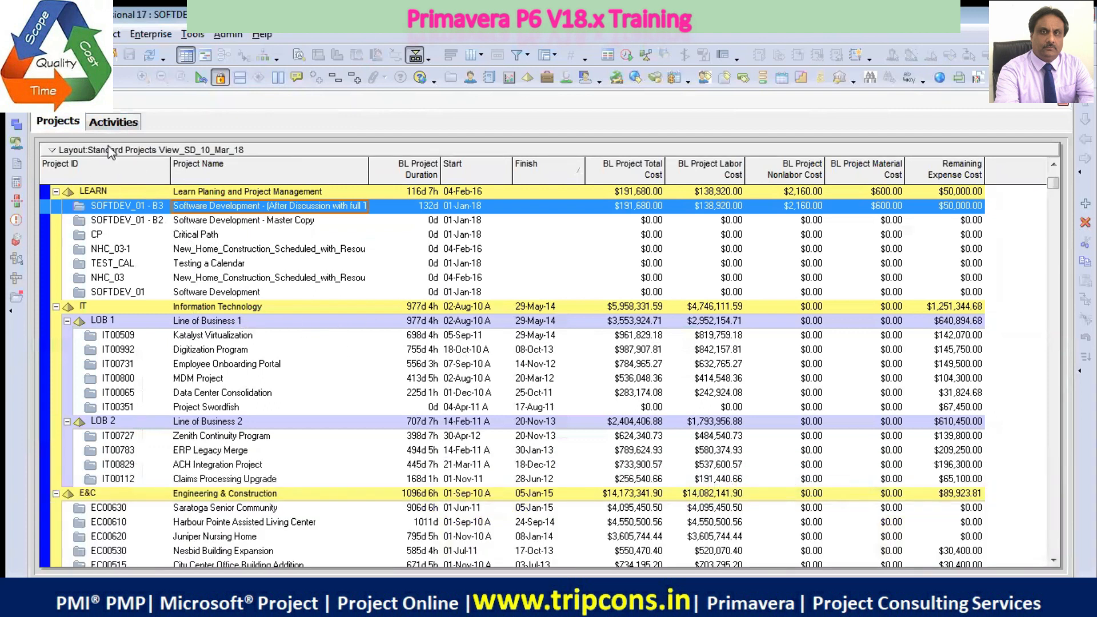
View the commands available for the LEARN EPS node, then select the SOFTDEV_01 - B3 project
{"action": "left_click", "coordinate": [107, 192]}
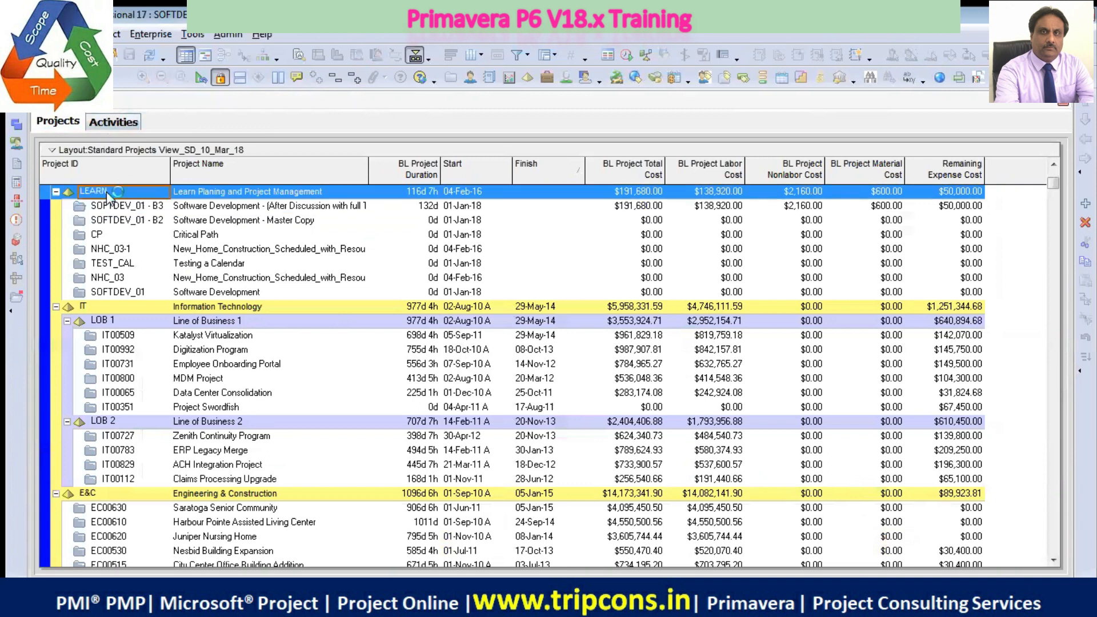
{"action": "right_click", "coordinate": [107, 191]}
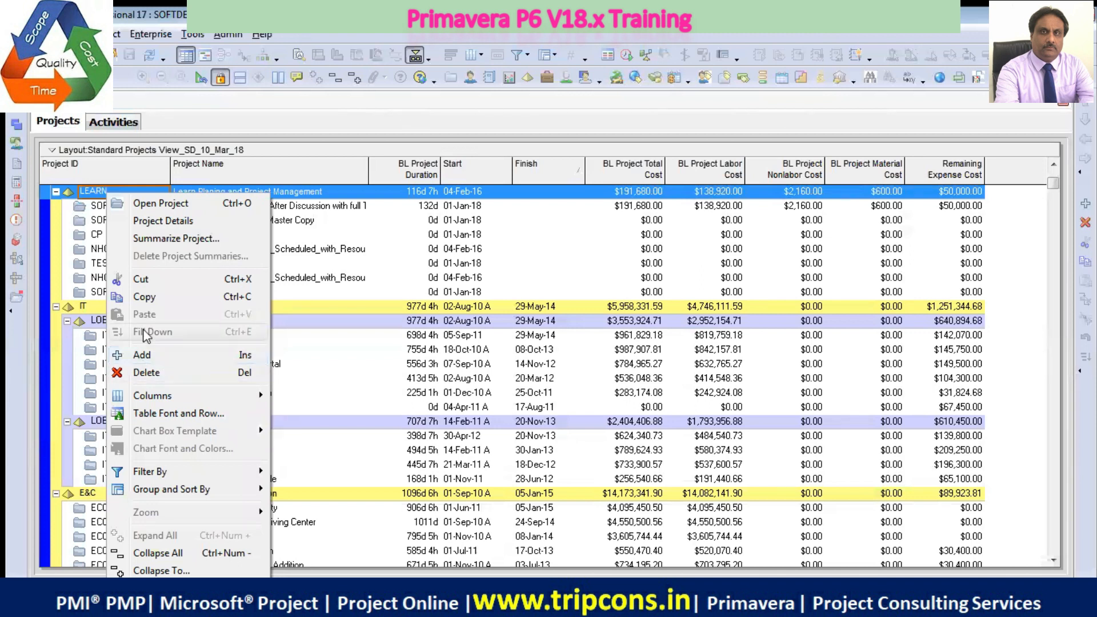
{"action": "left_click", "coordinate": [99, 207]}
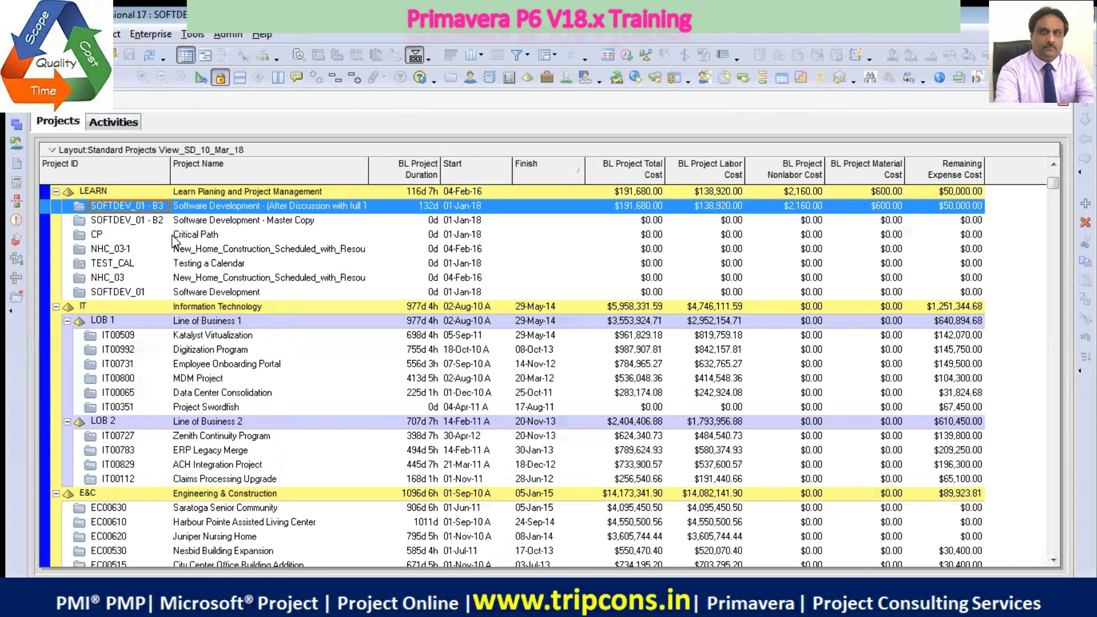
View the commands available for the SOFTDEV_01 project in the LEARN group
{"action": "left_click", "coordinate": [198, 293]}
{"action": "right_click", "coordinate": [199, 293]}
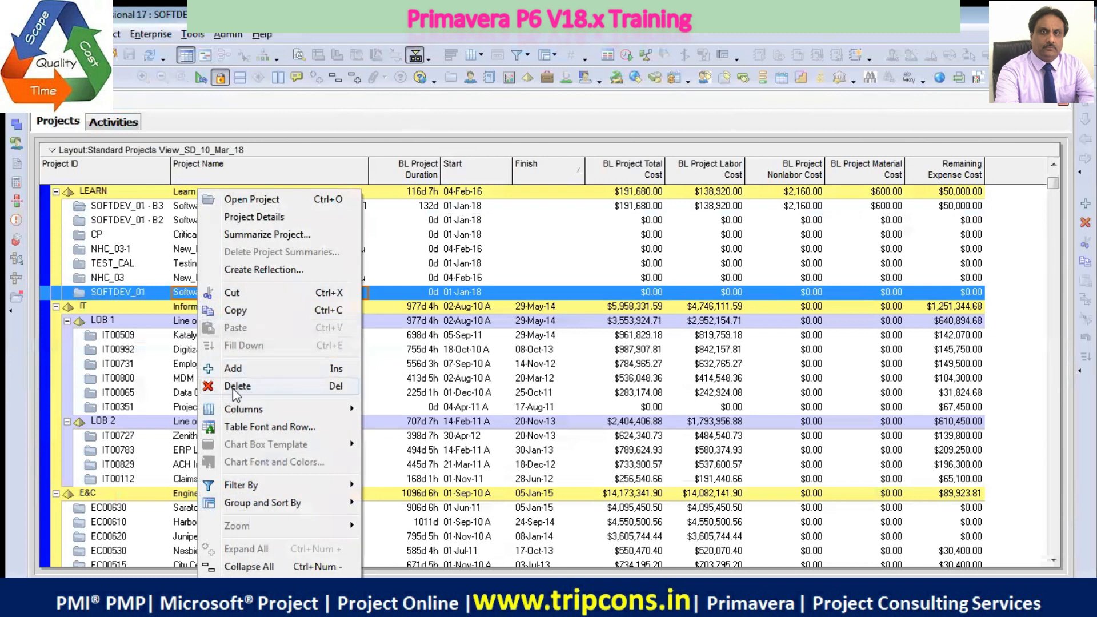
{"action": "left_click", "coordinate": [139, 193]}
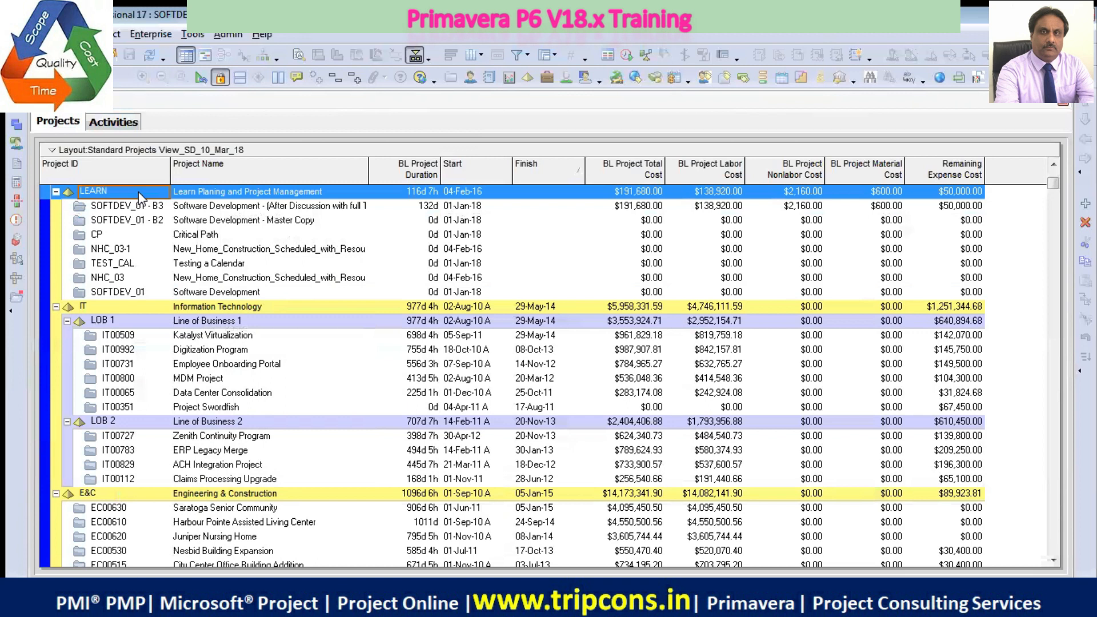
{"action": "right_click", "coordinate": [140, 198]}
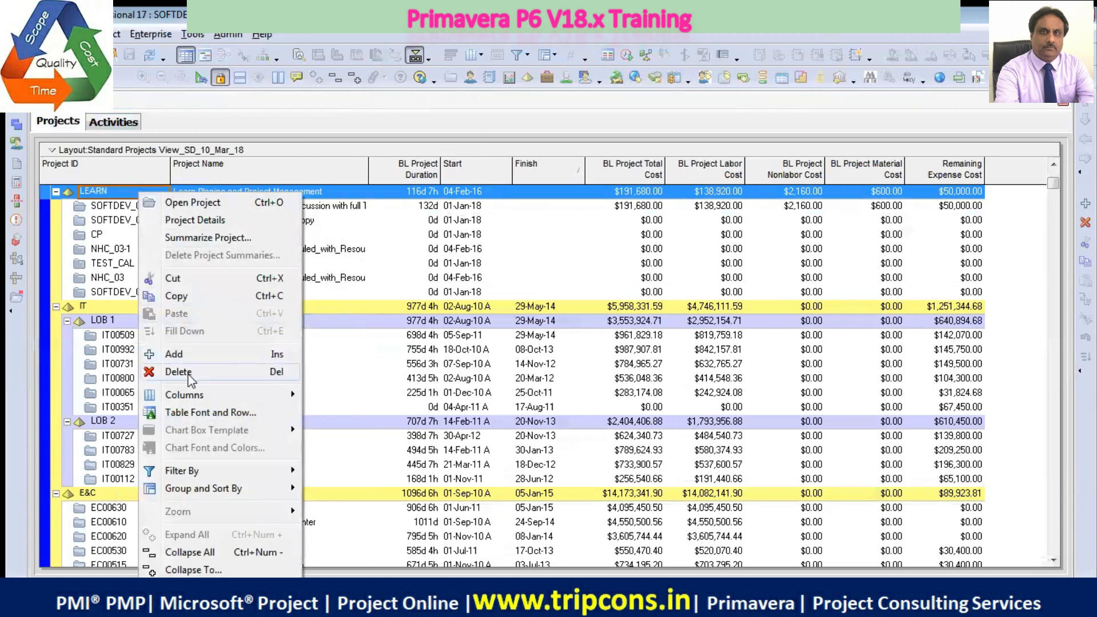
{"action": "left_click", "coordinate": [174, 354]}
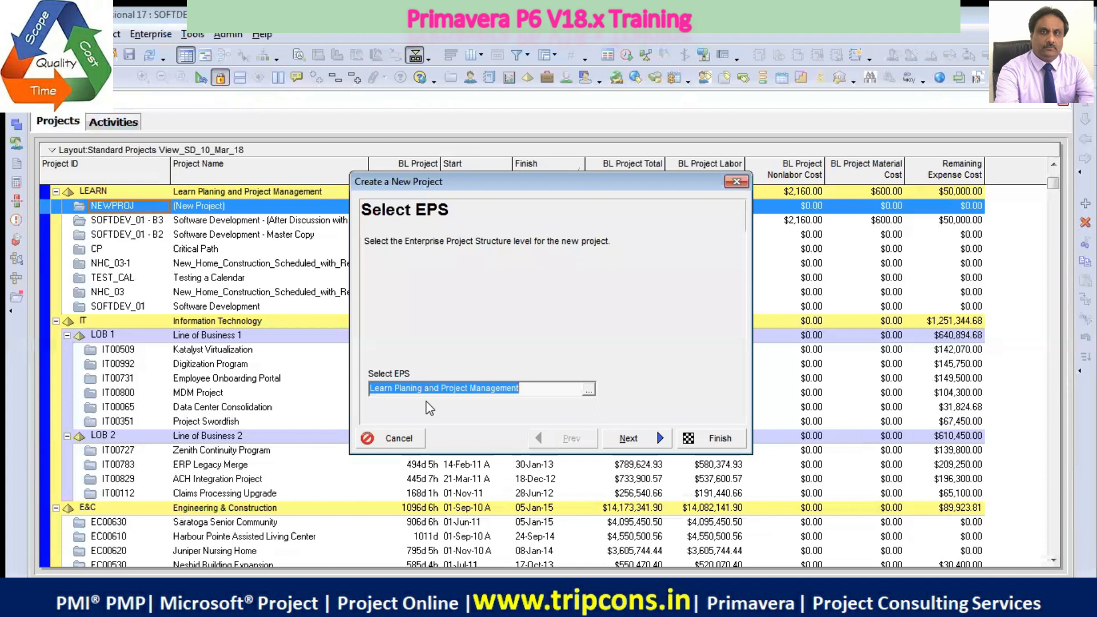
{"action": "left_click", "coordinate": [589, 389]}
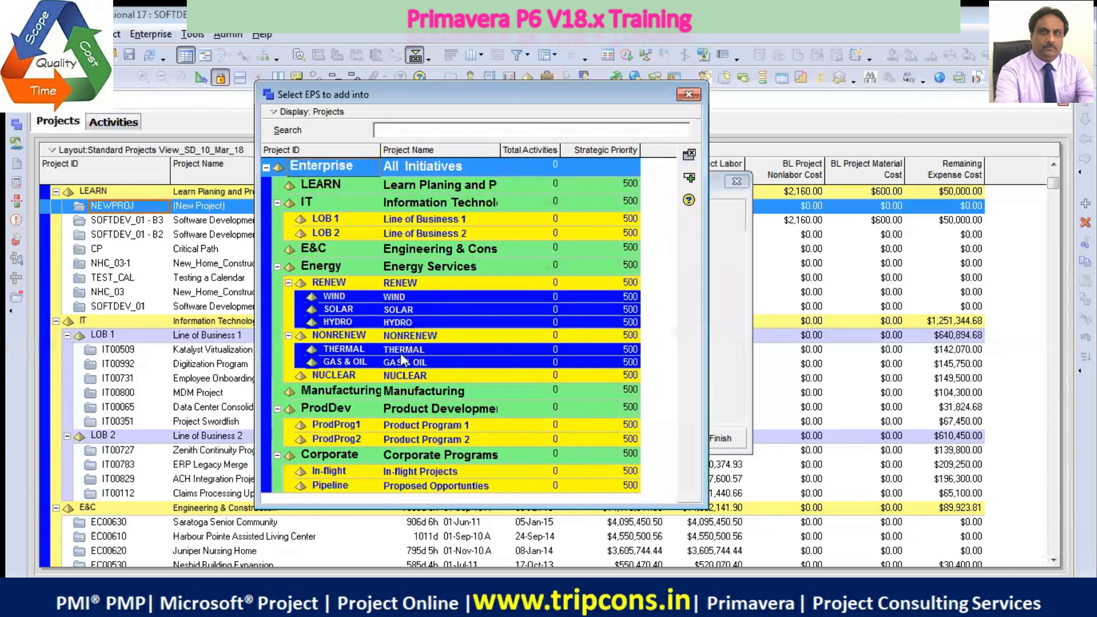
{"action": "left_click", "coordinate": [321, 184]}
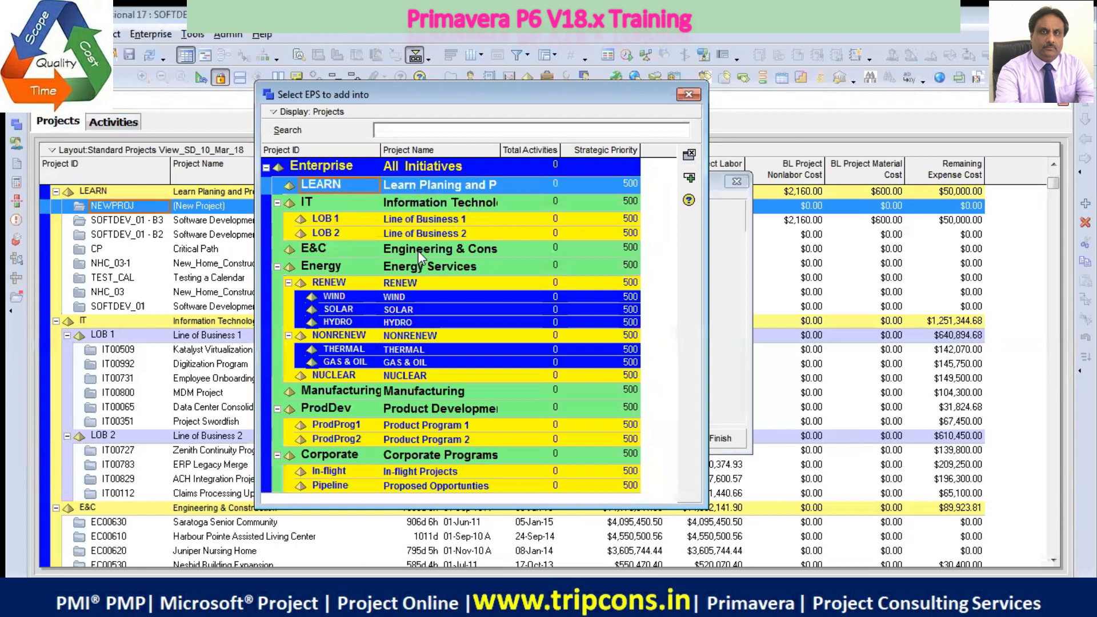
{"action": "left_click", "coordinate": [465, 192]}
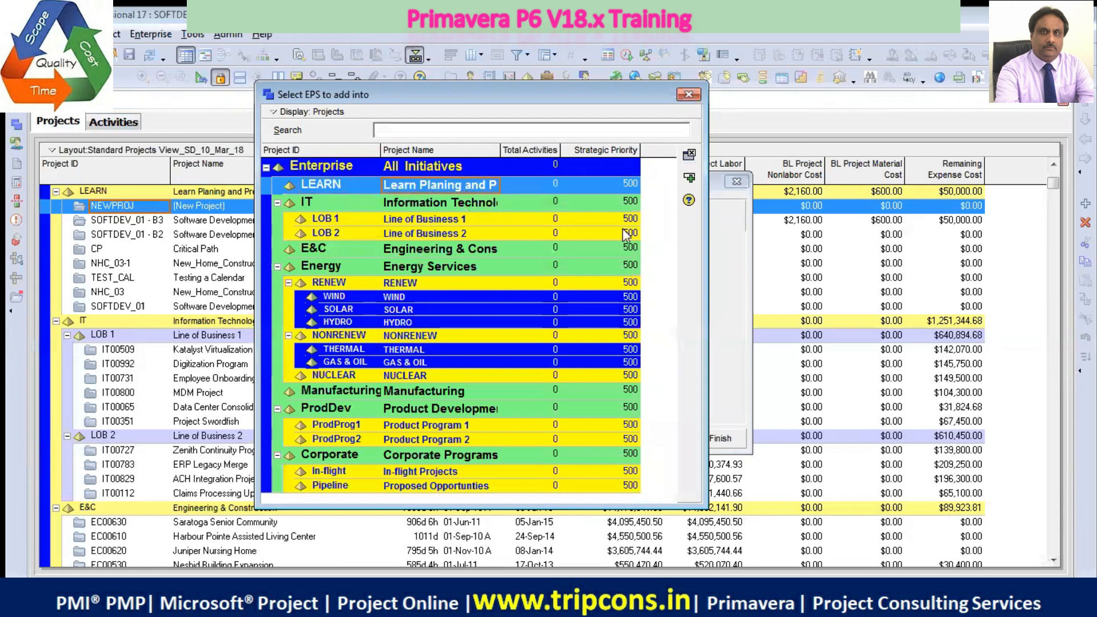
{"action": "left_click", "coordinate": [691, 180]}
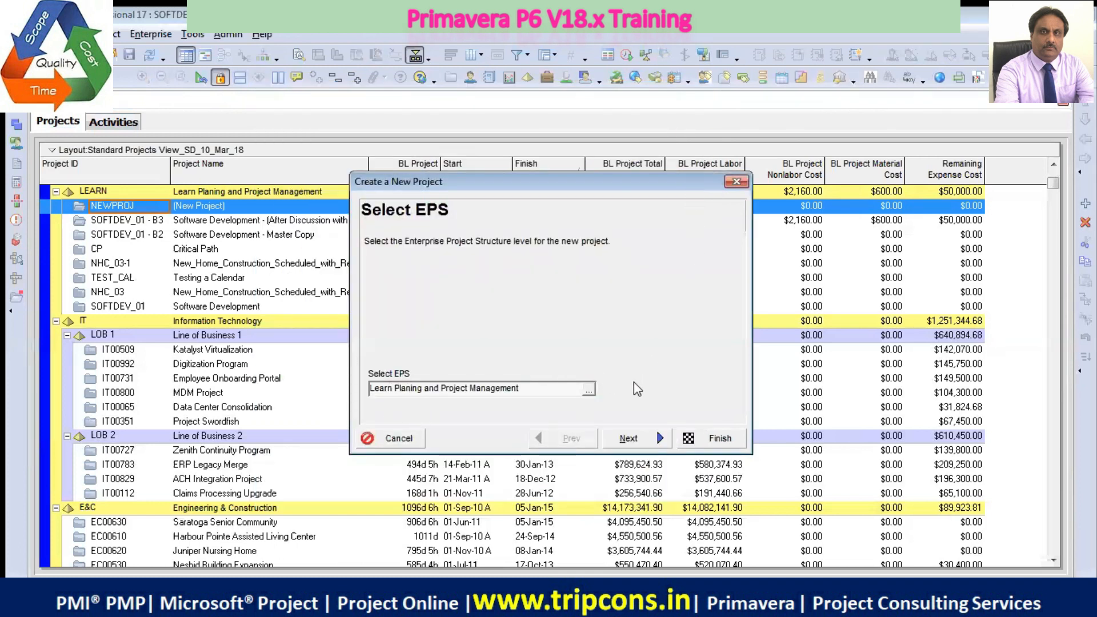
{"action": "left_click_drag", "start_coordinate": [544, 182], "coordinate": [406, 174]}
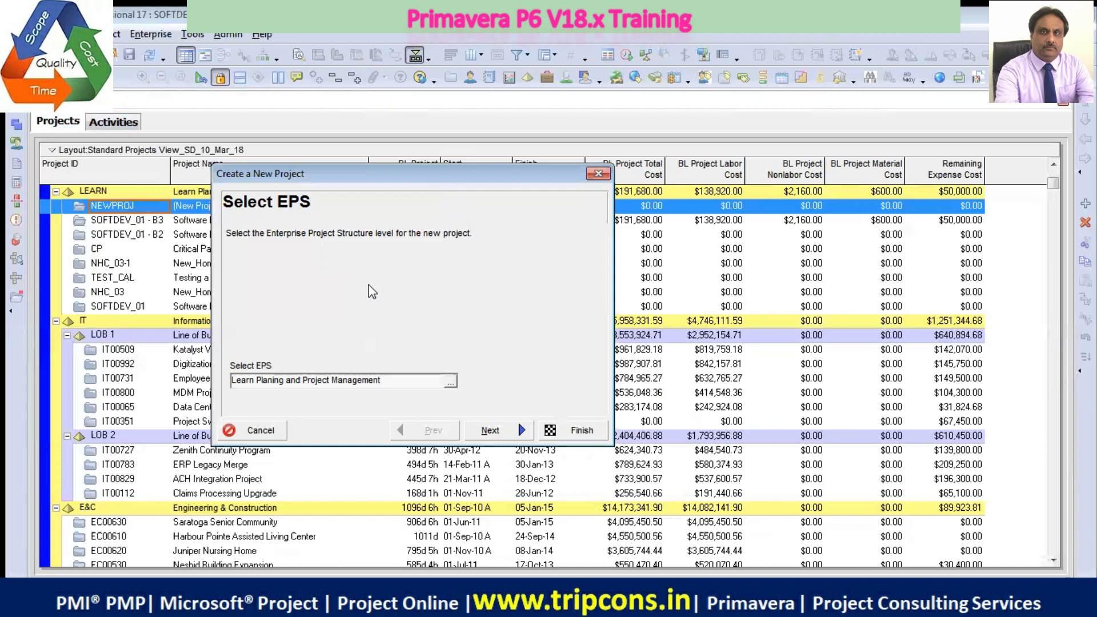
{"action": "left_click", "coordinate": [598, 173]}
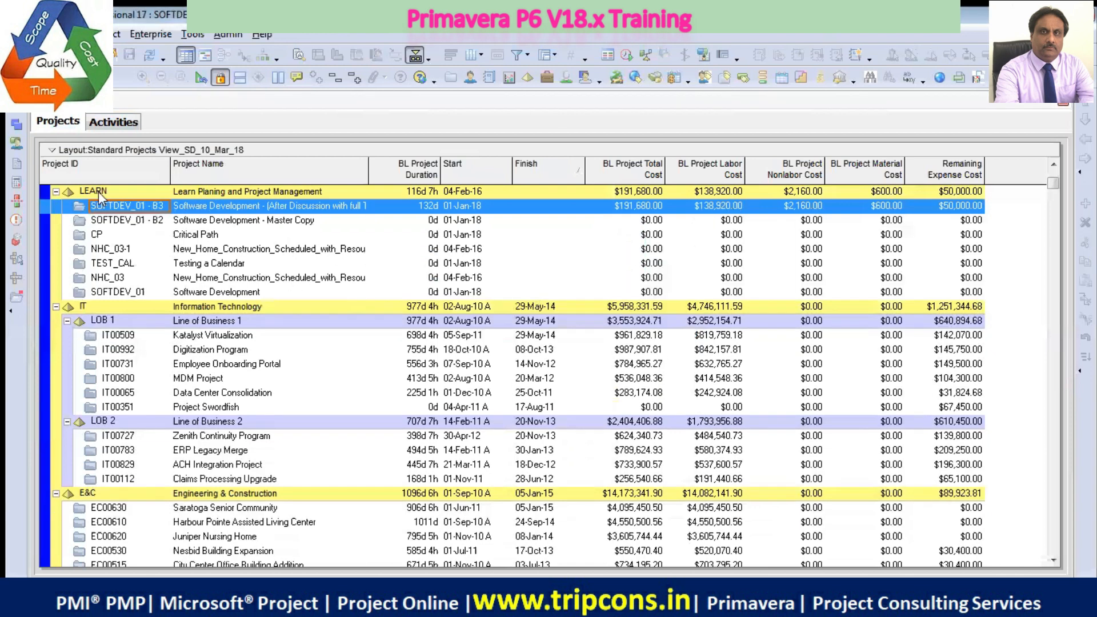
{"action": "left_click", "coordinate": [98, 191]}
{"action": "right_click", "coordinate": [98, 191]}
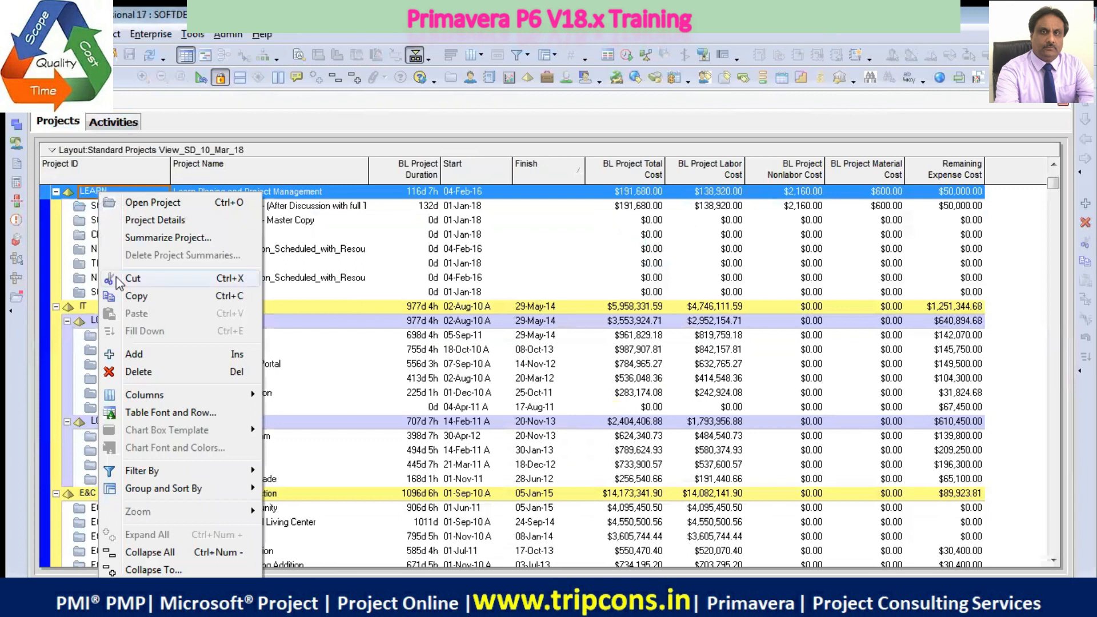
{"action": "left_click", "coordinate": [138, 354]}
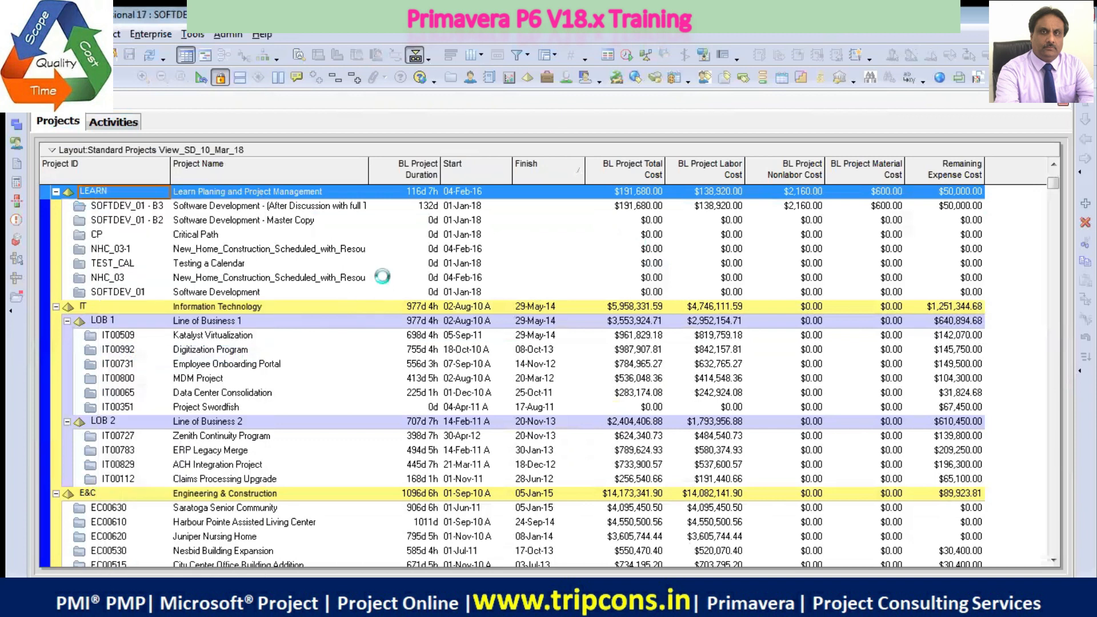
{"action": "left_click", "coordinate": [588, 390]}
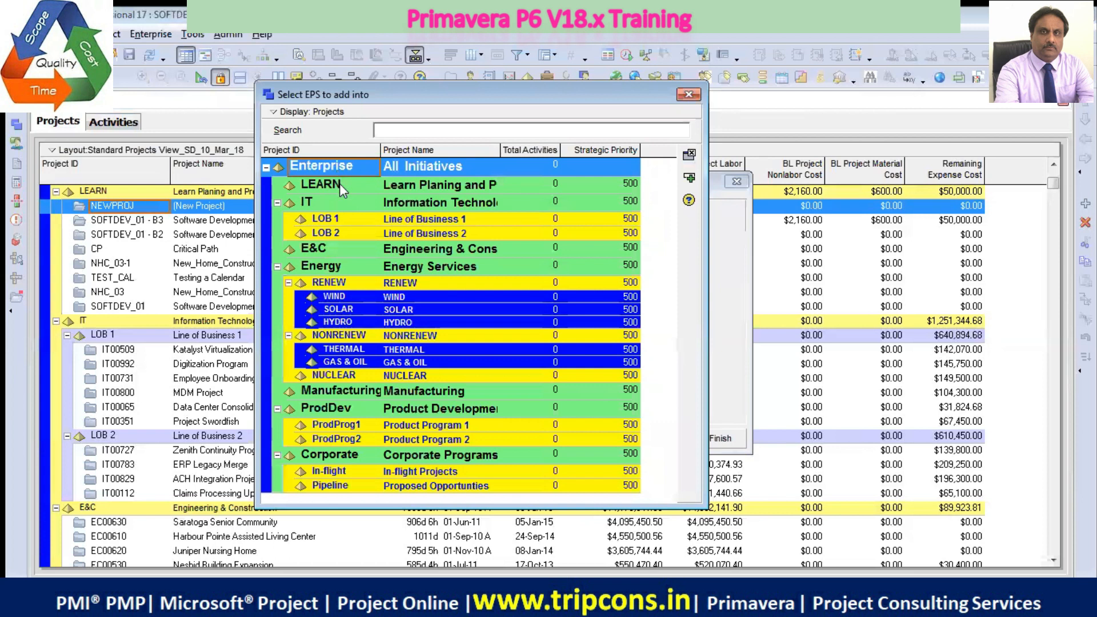
{"action": "left_click", "coordinate": [339, 186]}
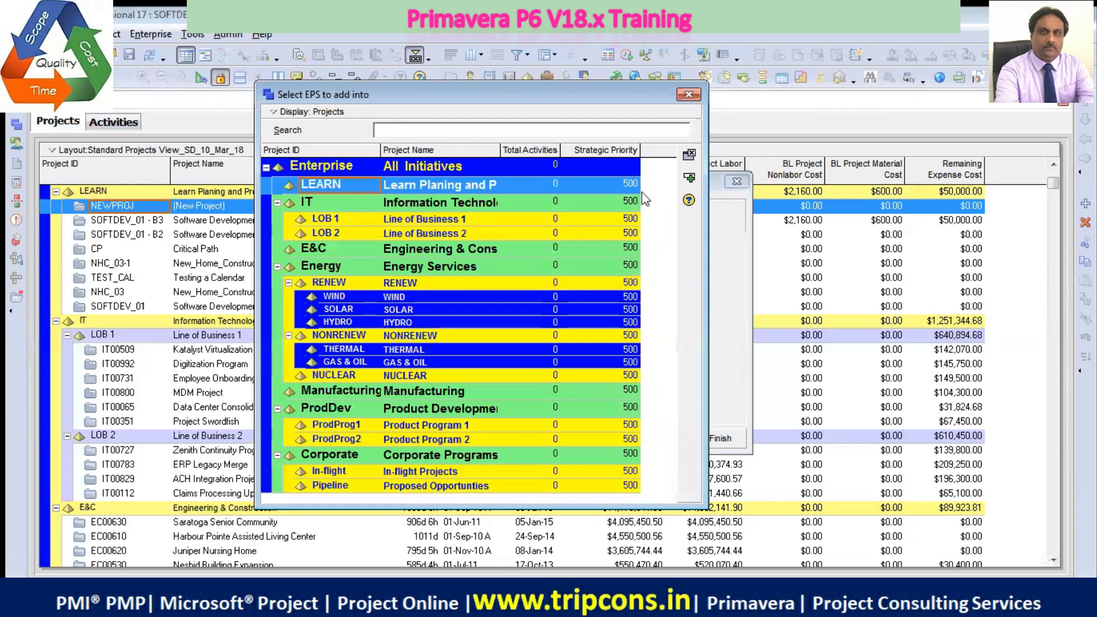
{"action": "left_click", "coordinate": [689, 178]}
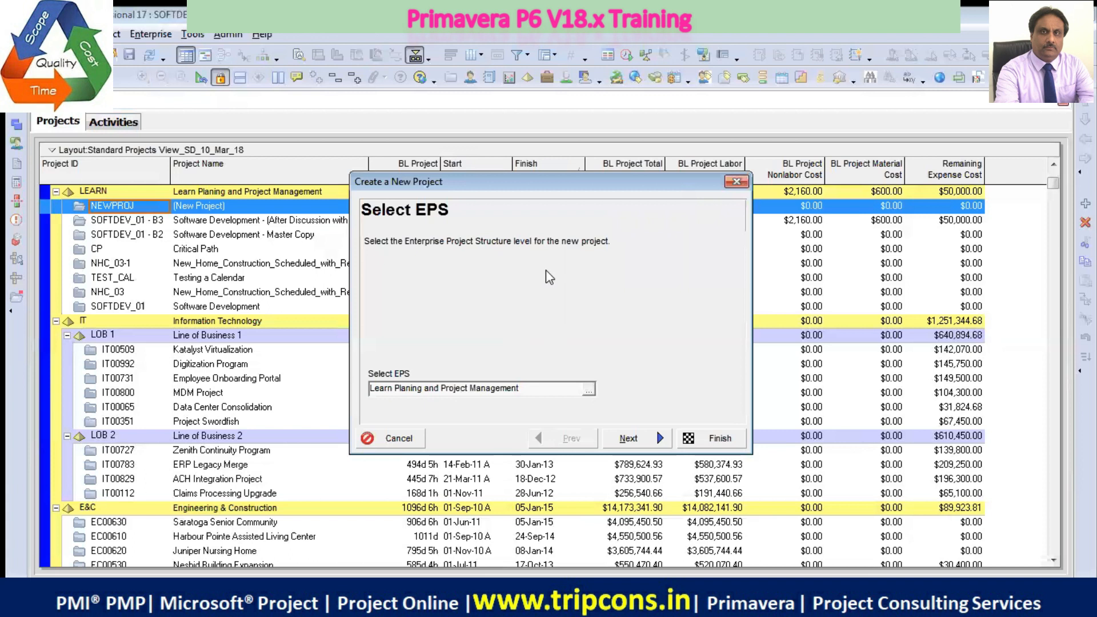
{"action": "left_click", "coordinate": [736, 182]}
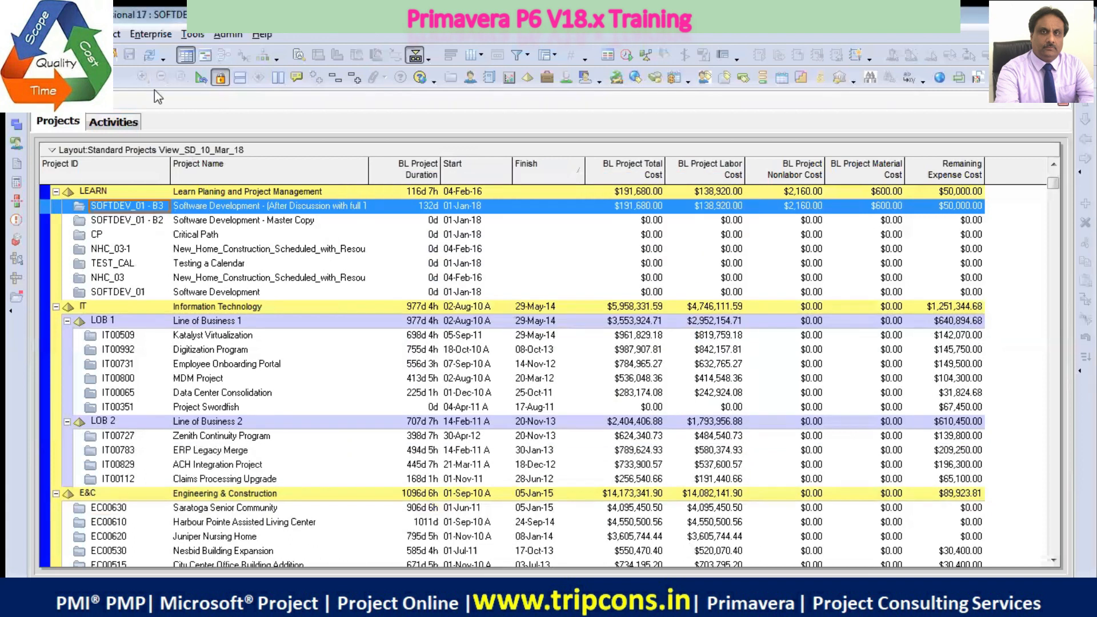
Correct the LEARN node's name to Learn Planning and Project Management in the Enterprise Project Structure
{"action": "left_click", "coordinate": [144, 35]}
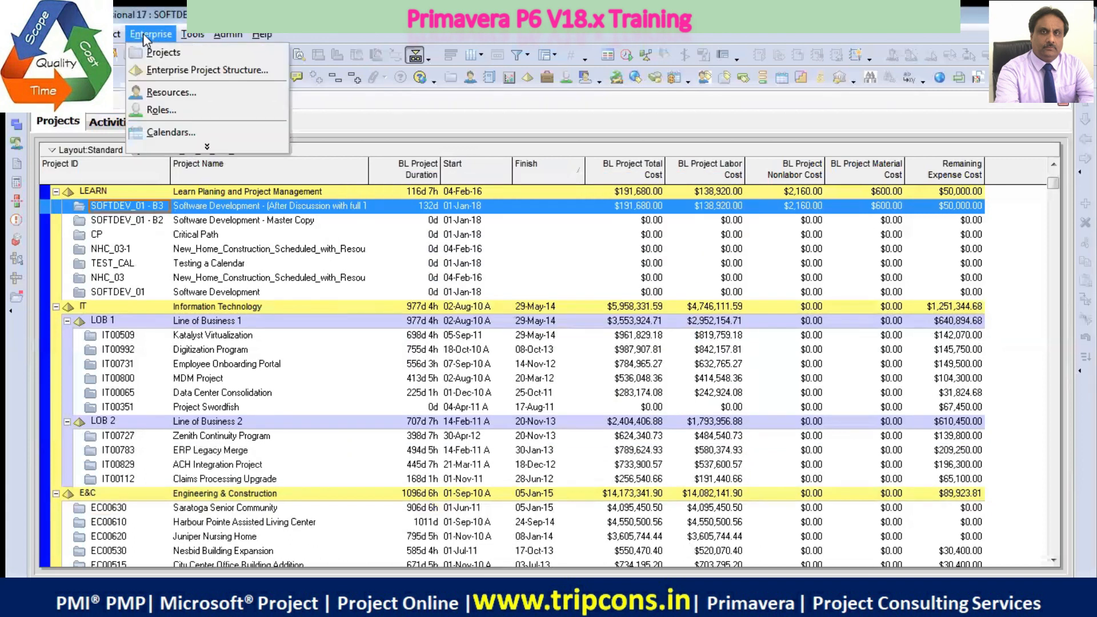
{"action": "left_click", "coordinate": [188, 73]}
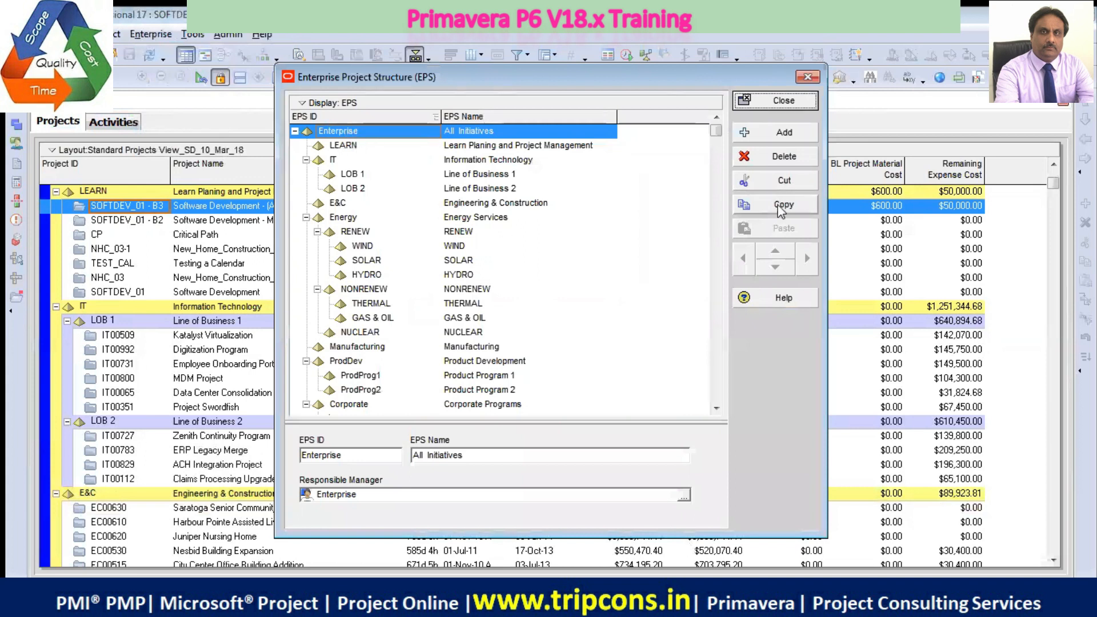
{"action": "left_click", "coordinate": [352, 146]}
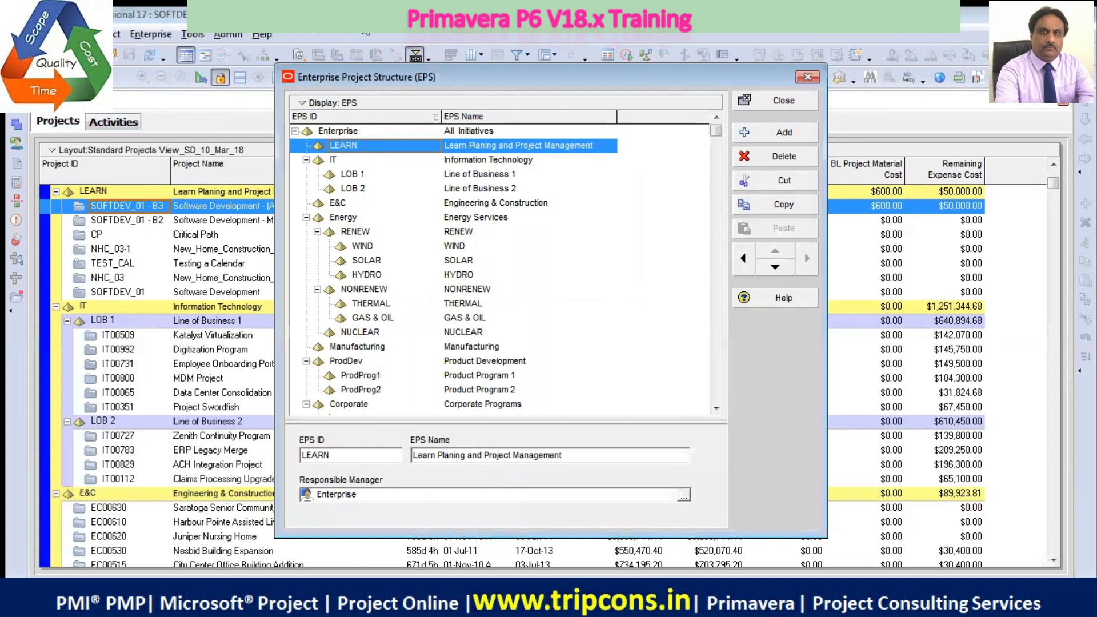
{"action": "left_click", "coordinate": [341, 162]}
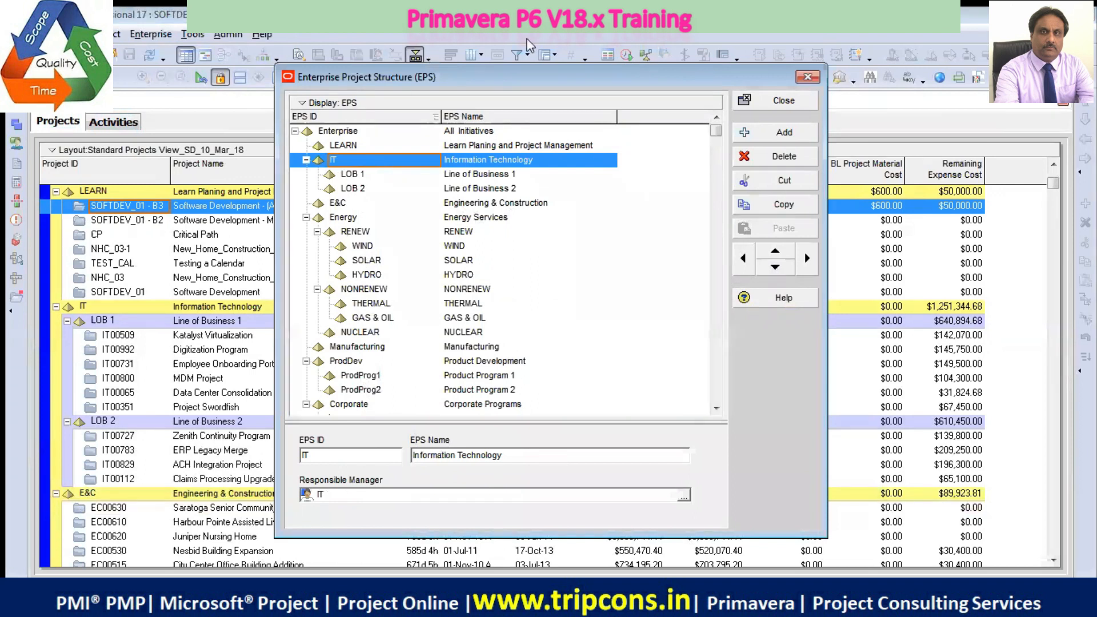
{"action": "left_click", "coordinate": [482, 147]}
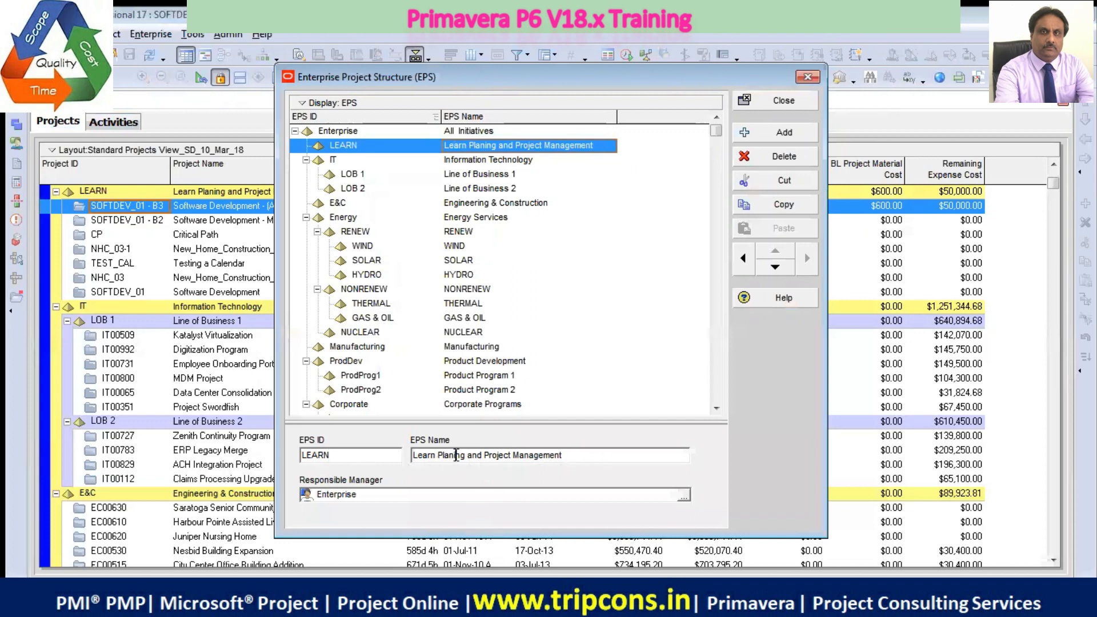
{"action": "type", "text": "n"}
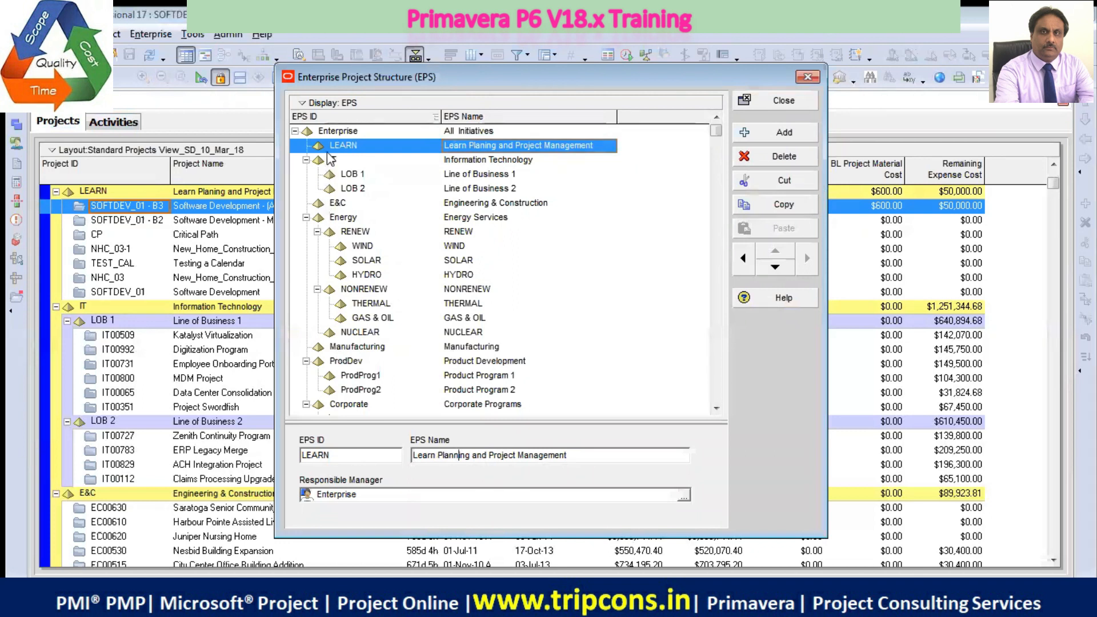
{"action": "left_click", "coordinate": [780, 102]}
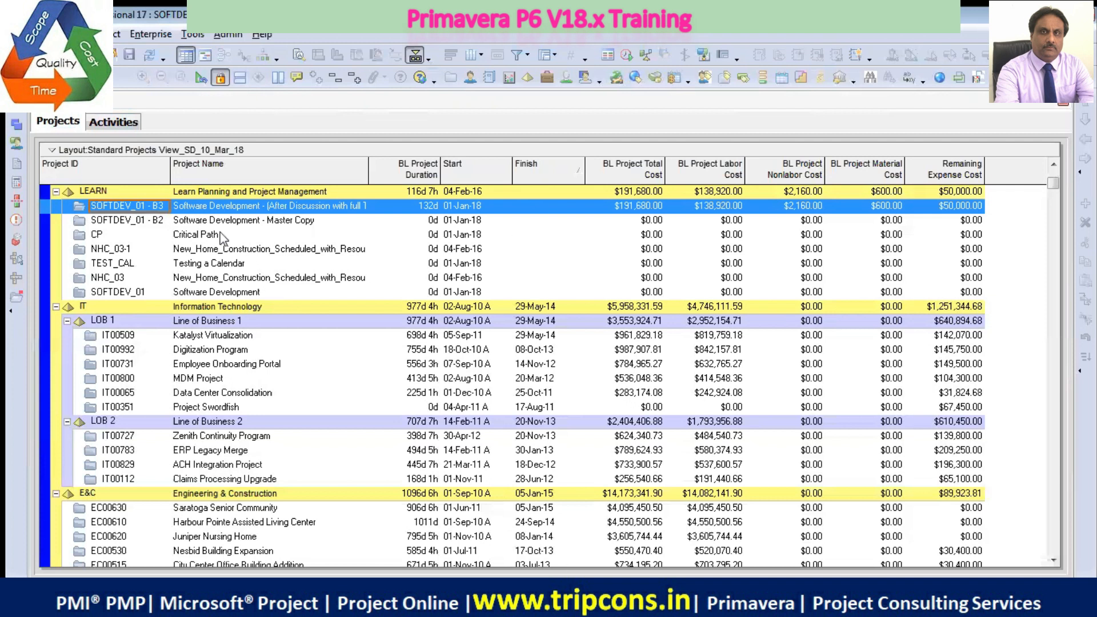
Start creating a new project under the LEARN EPS node
{"action": "left_click", "coordinate": [159, 193]}
{"action": "right_click", "coordinate": [159, 195]}
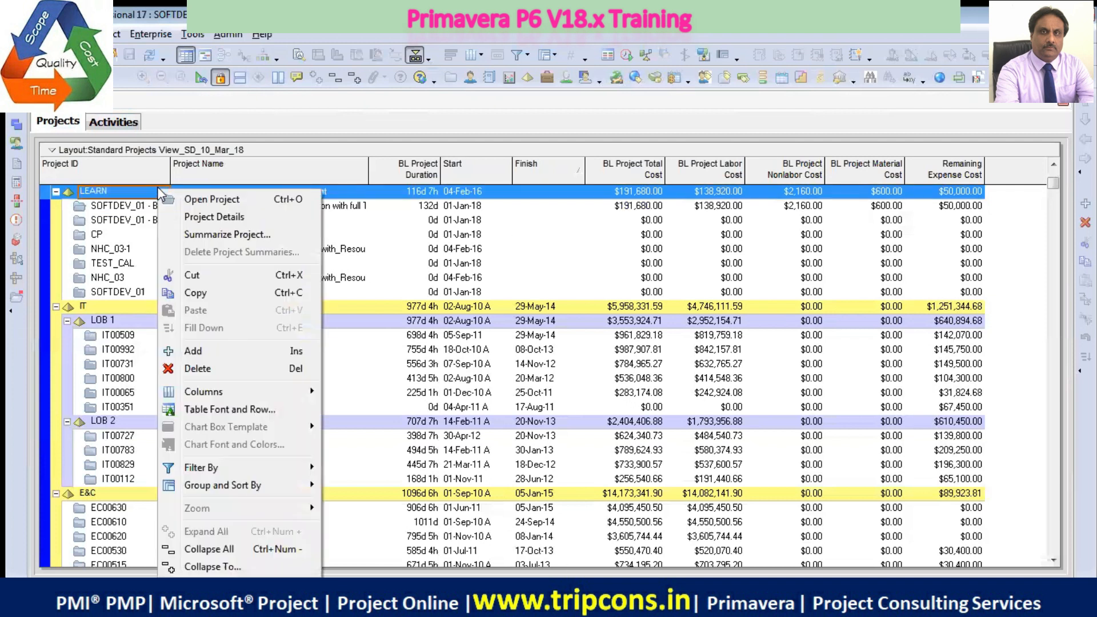
{"action": "left_click", "coordinate": [215, 352]}
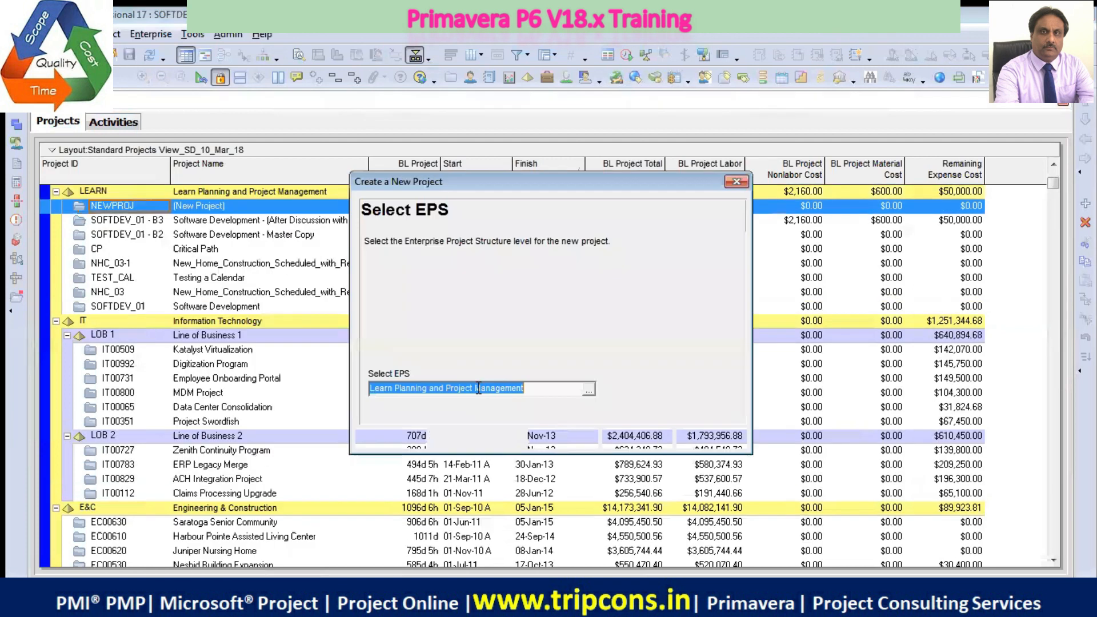
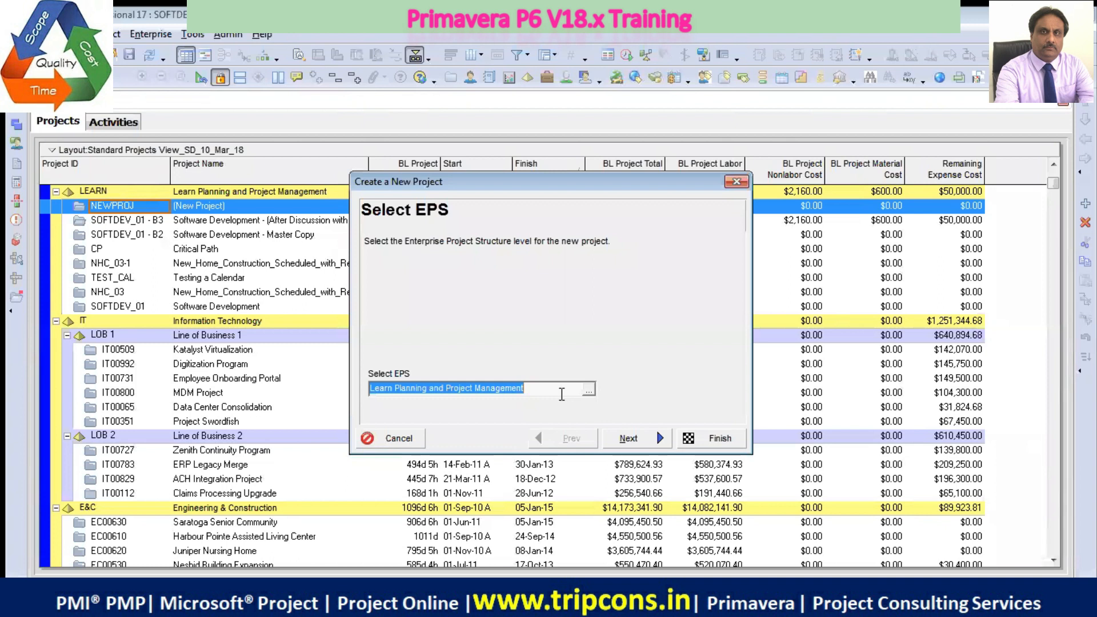
Keep Learn Planning and Project Management as the new project's EPS and set its project ID to TEST_10_March
{"action": "left_click", "coordinate": [657, 432]}
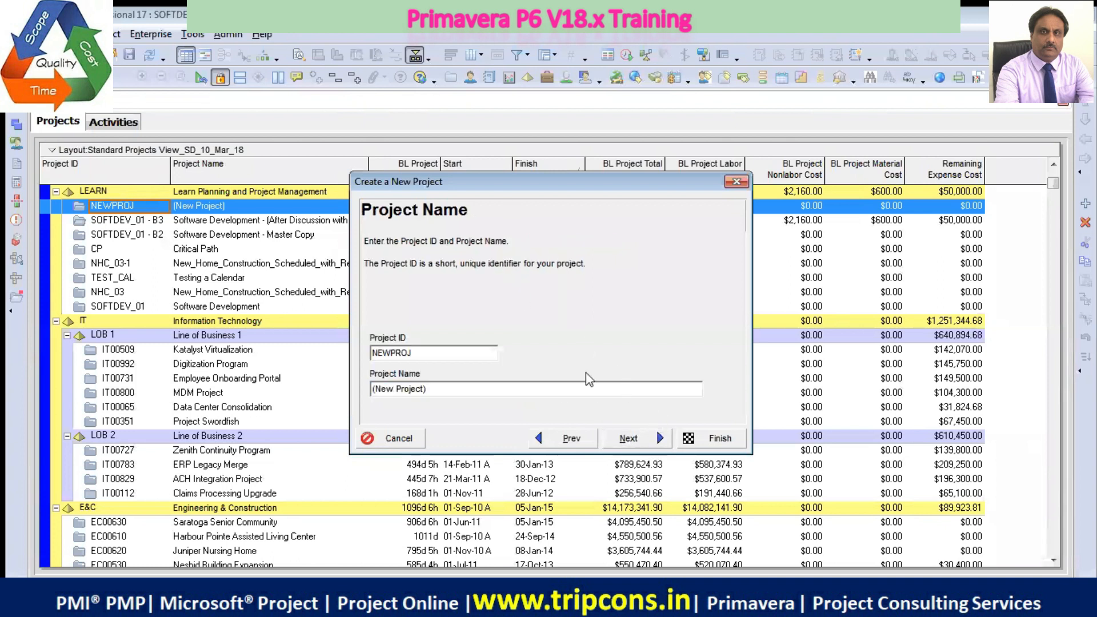
{"action": "double_click", "coordinate": [432, 354]}
{"action": "type", "text": "TEST_10_March"}
{"action": "key", "text": "shift+Home"}
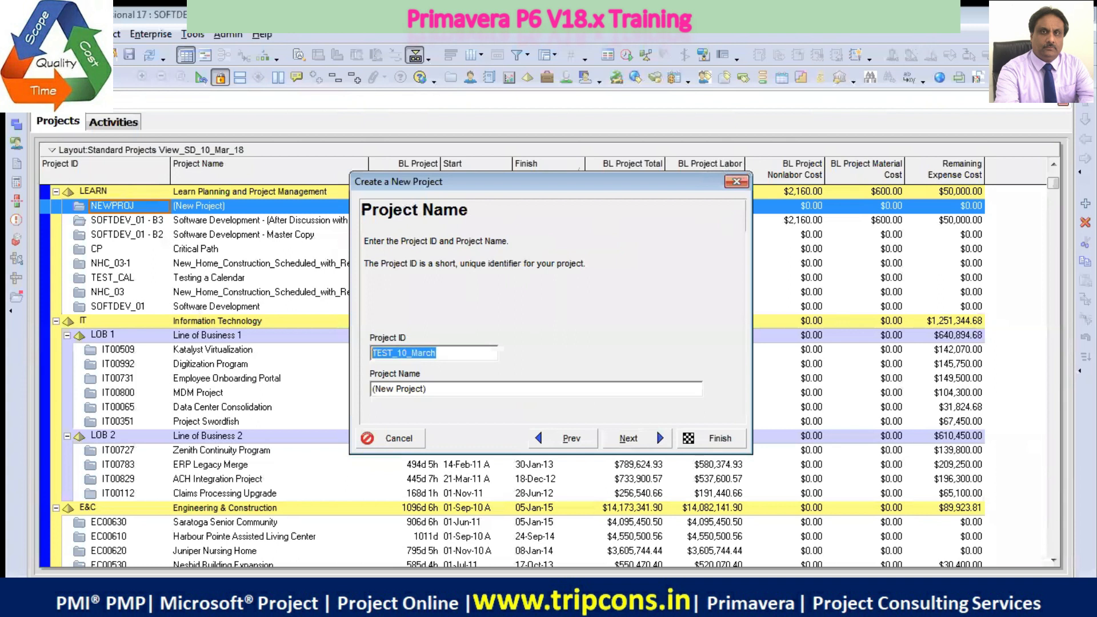
Copy the project ID TEST_10_March into the project name and continue to the project dates
{"action": "key", "text": "Tab"}
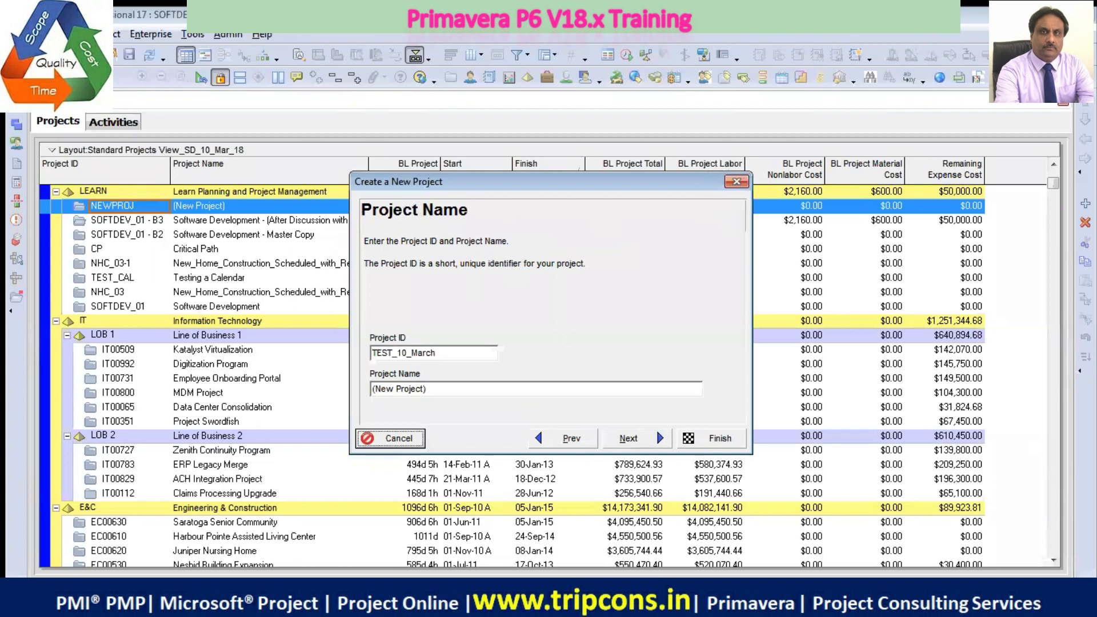
{"action": "key", "text": "shift+Tab"}
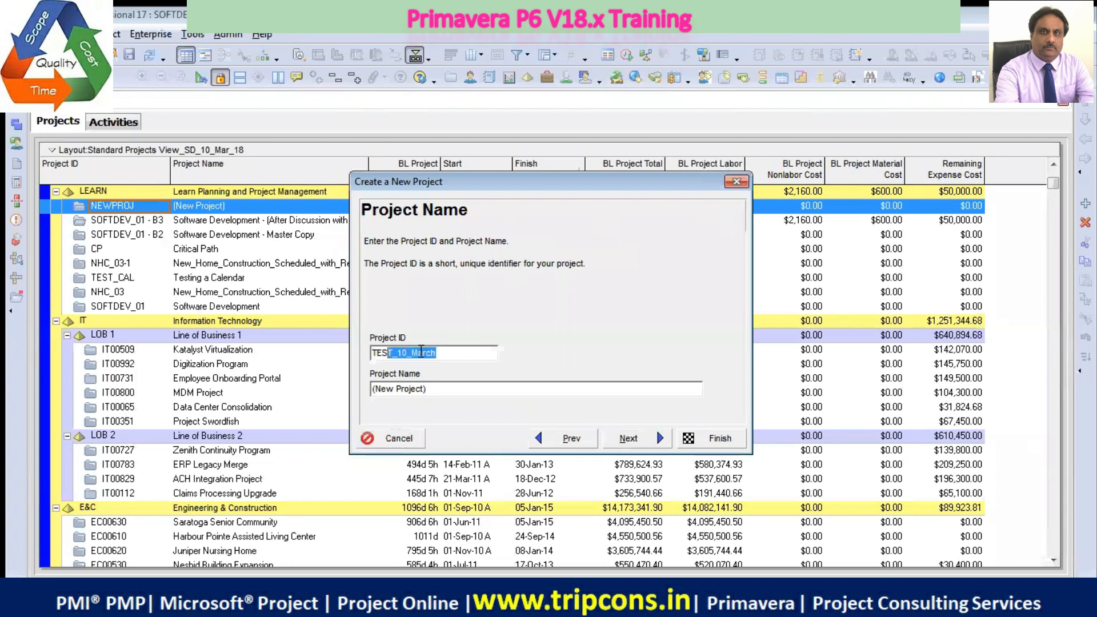
{"action": "key", "text": "ctrl+c"}
{"action": "key", "text": "Tab"}
{"action": "key", "text": "ctrl+v"}
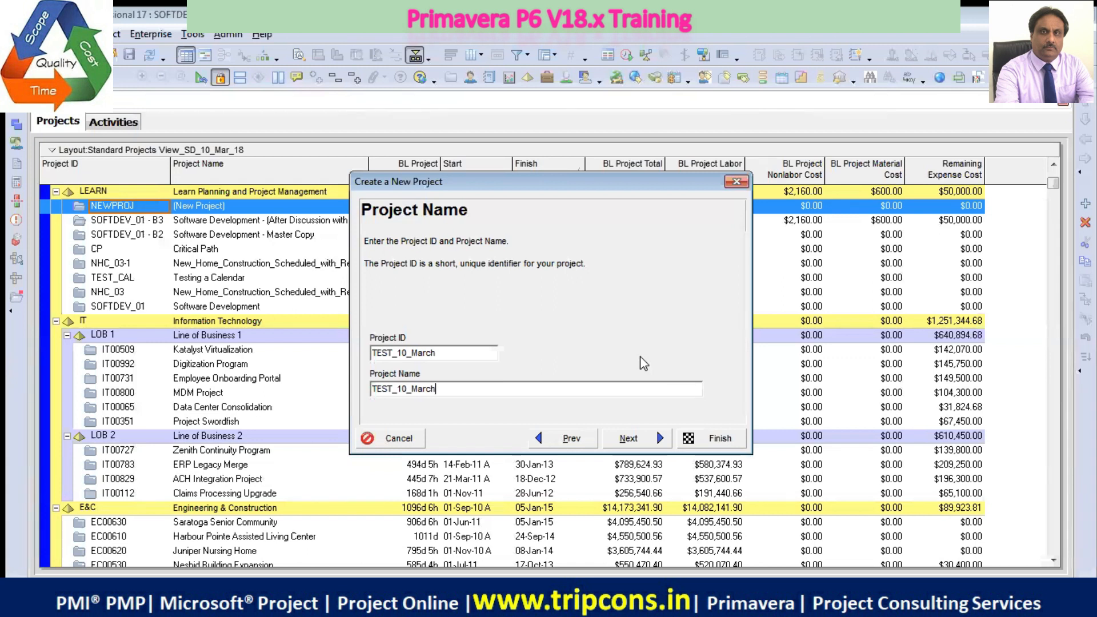
{"action": "left_click", "coordinate": [656, 430]}
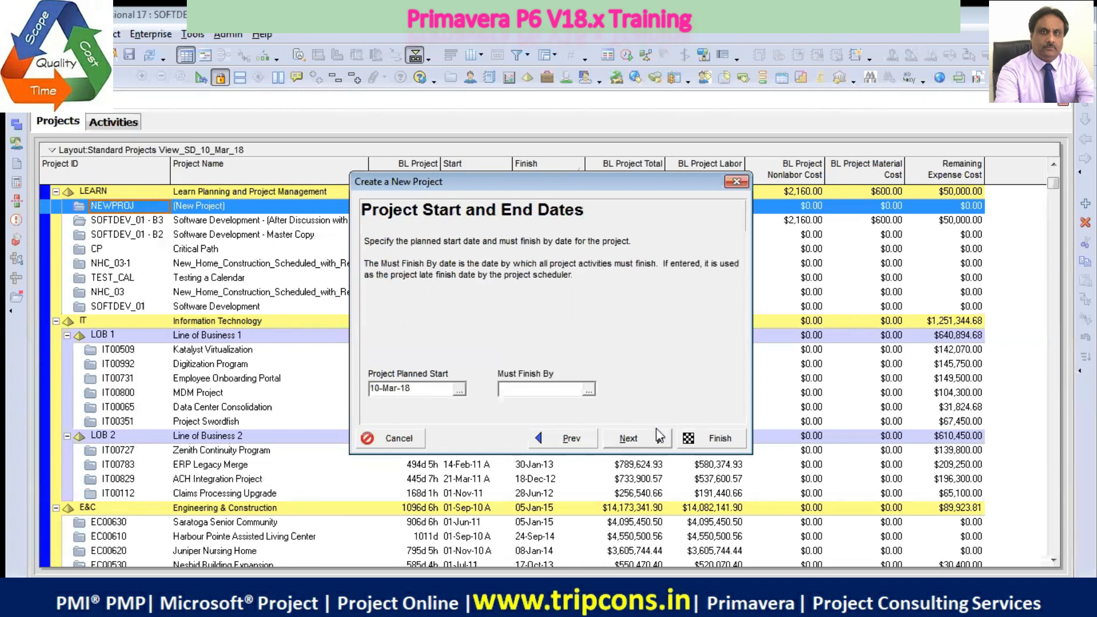
Set the project's planned start to 04-Jun-18, leave the must-finish date empty and continue to the responsible manager
{"action": "left_click", "coordinate": [460, 389]}
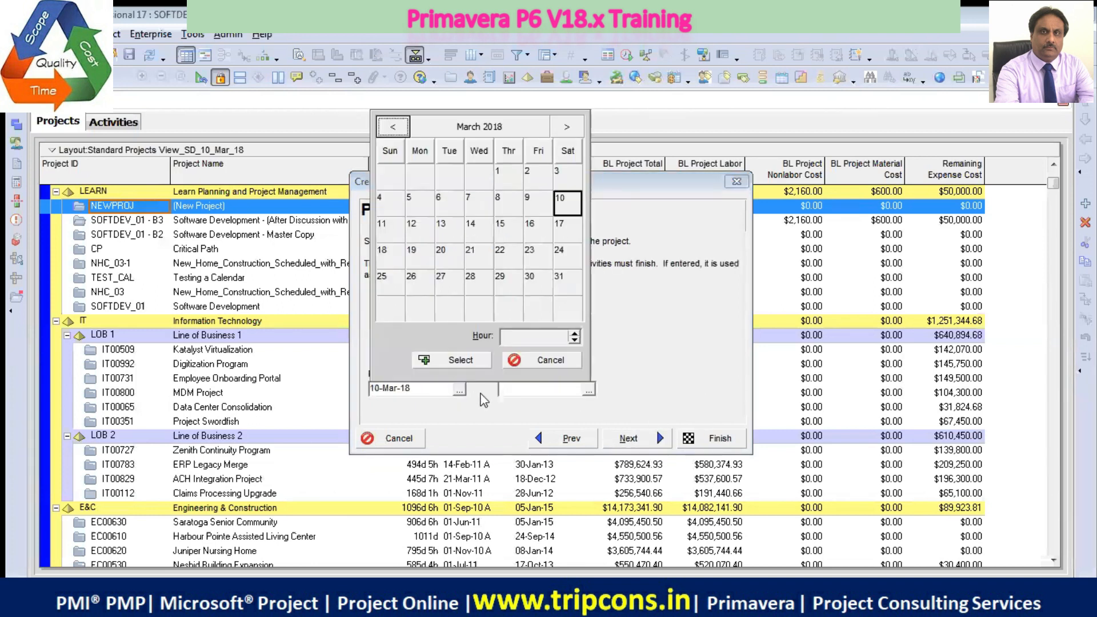
{"action": "left_click", "coordinate": [567, 128]}
{"action": "left_click", "coordinate": [567, 128]}
{"action": "left_click", "coordinate": [568, 129]}
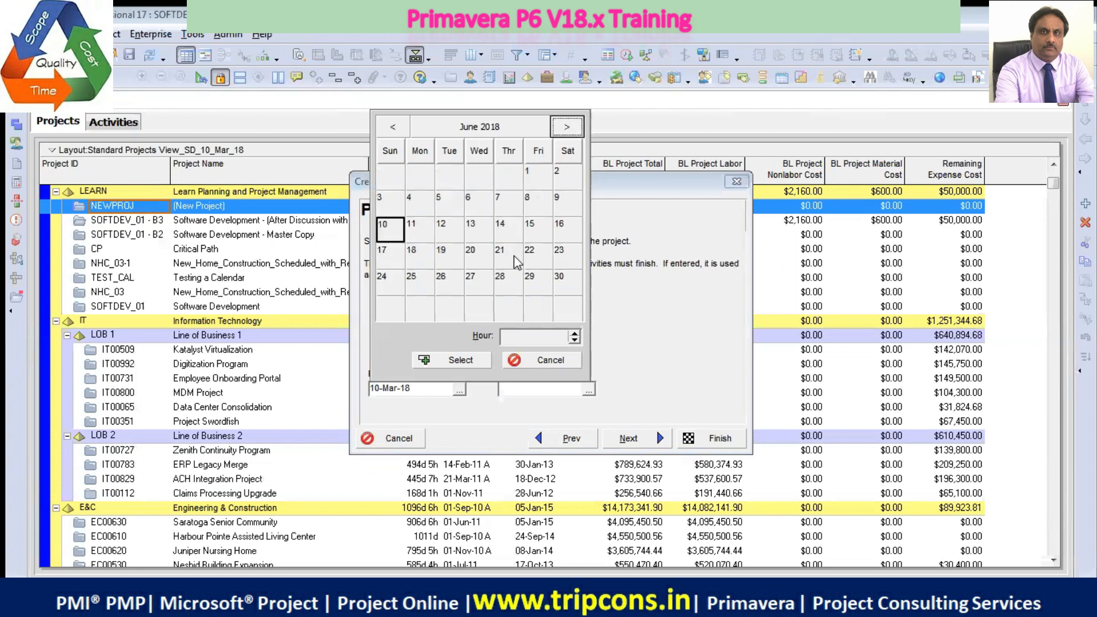
{"action": "left_click", "coordinate": [421, 206]}
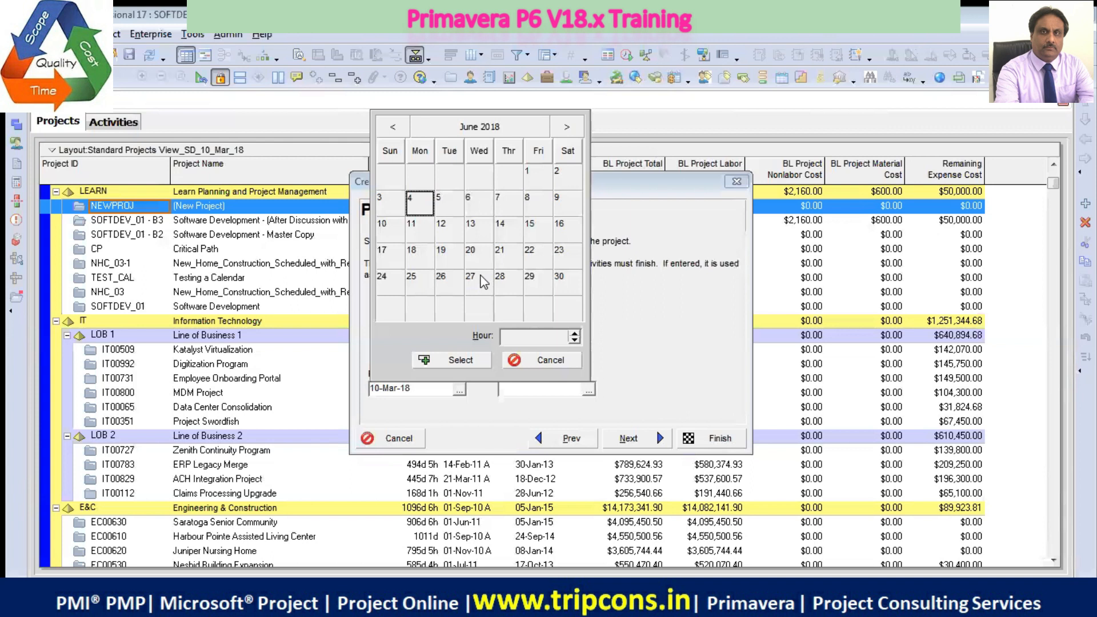
{"action": "left_click", "coordinate": [478, 363]}
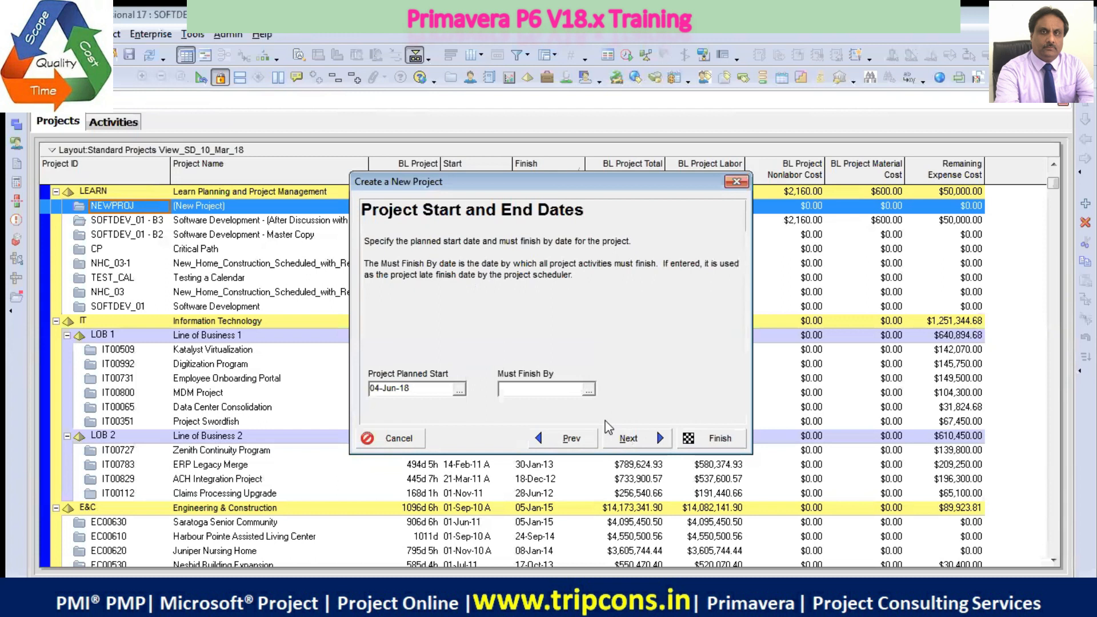
{"action": "left_click", "coordinate": [616, 438]}
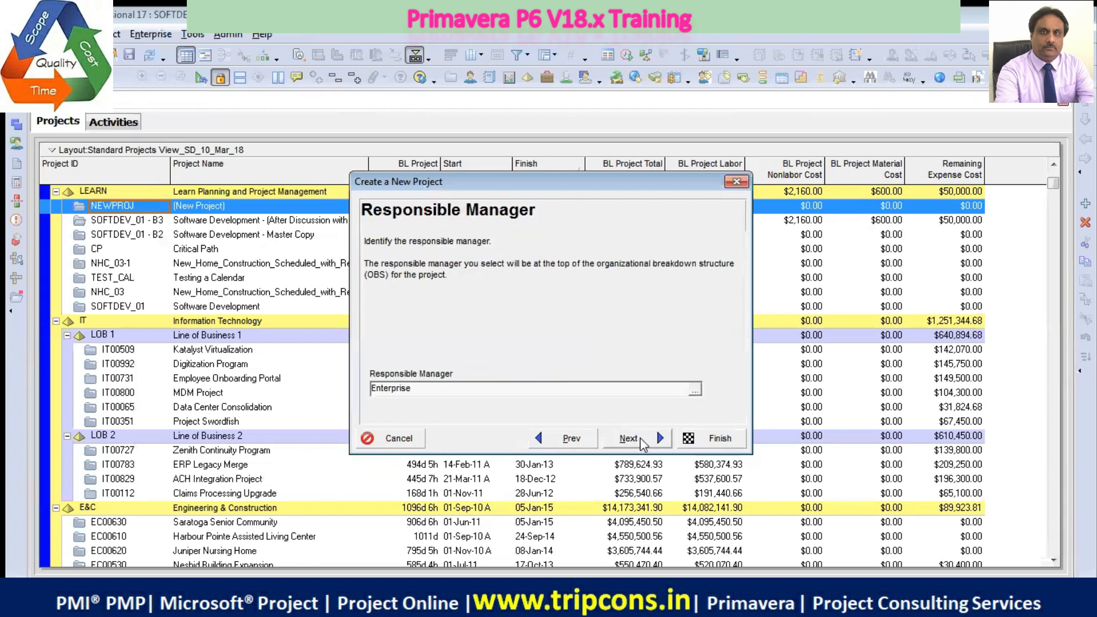
Assign the named manager listed directly below E&C in the OBS as the project's responsible manager
{"action": "left_click", "coordinate": [695, 389]}
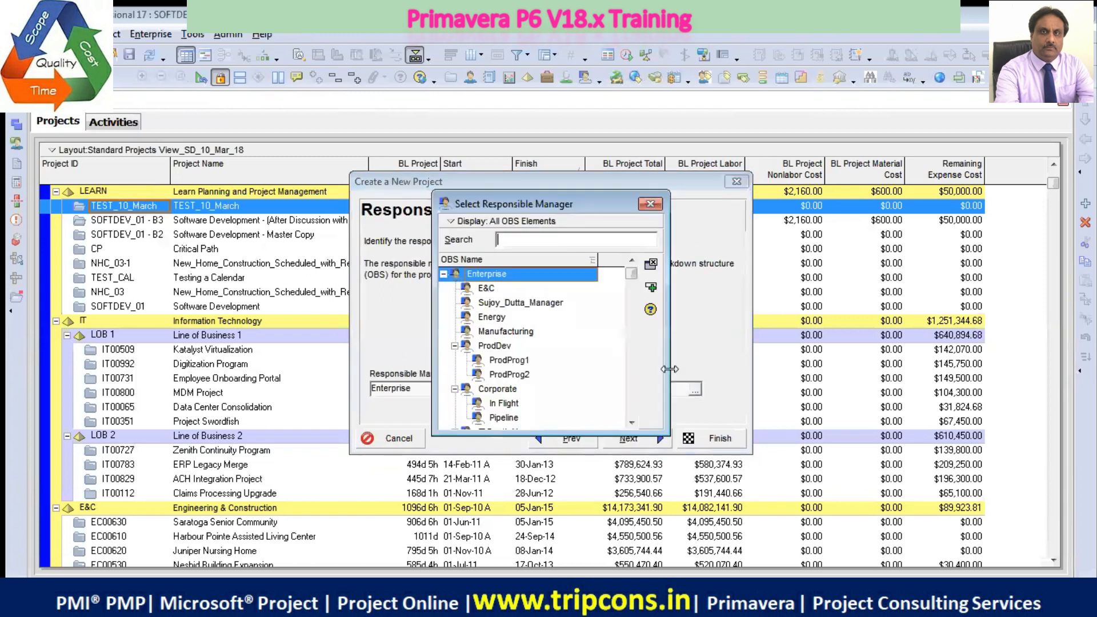
{"action": "left_click", "coordinate": [540, 303]}
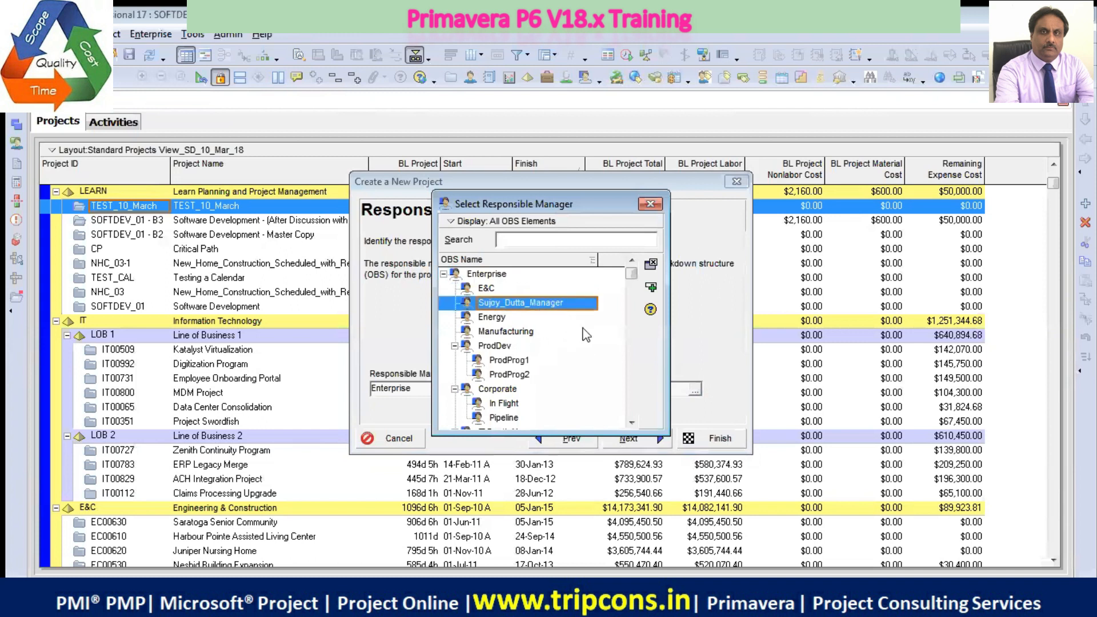
{"action": "left_click", "coordinate": [651, 288]}
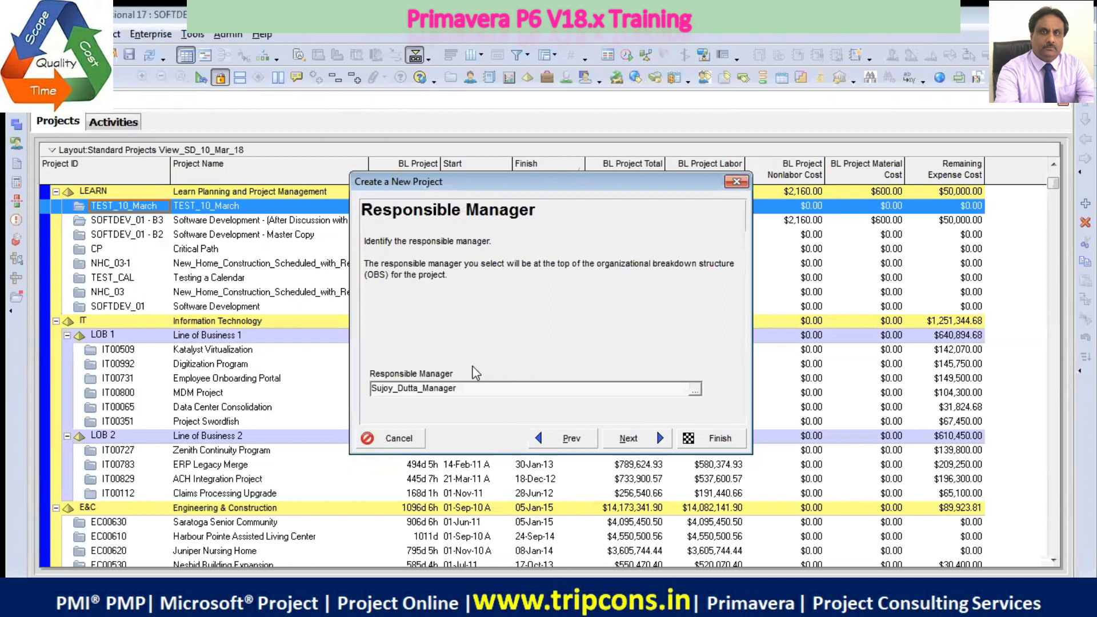
Keep Standard Rate as the default assignment rate type and finish creating the project
{"action": "left_click", "coordinate": [641, 438]}
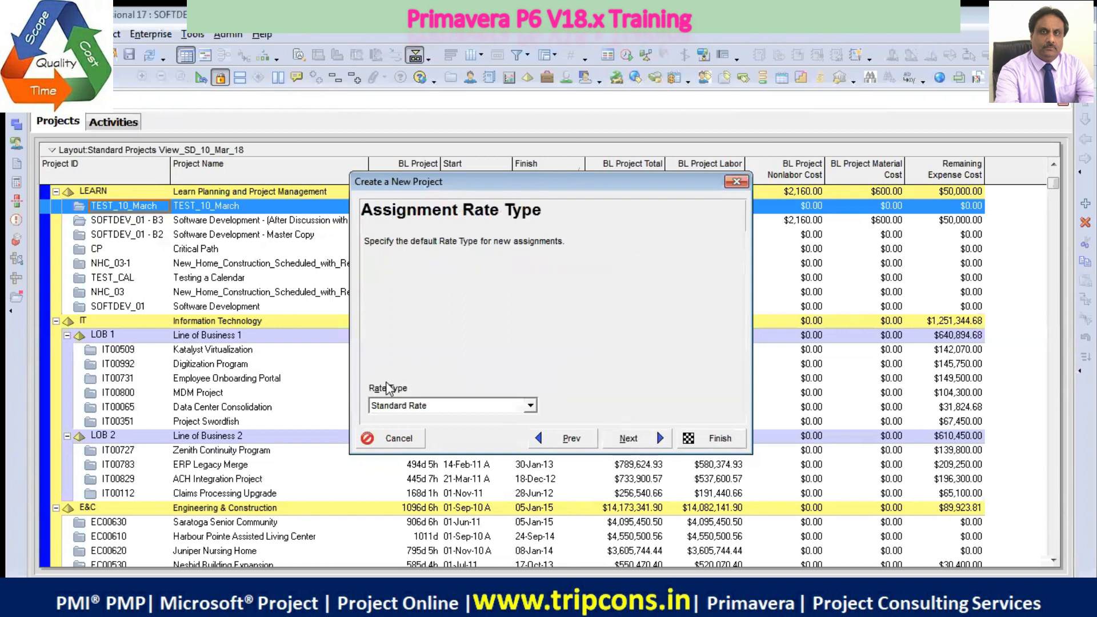
{"action": "left_click", "coordinate": [633, 439]}
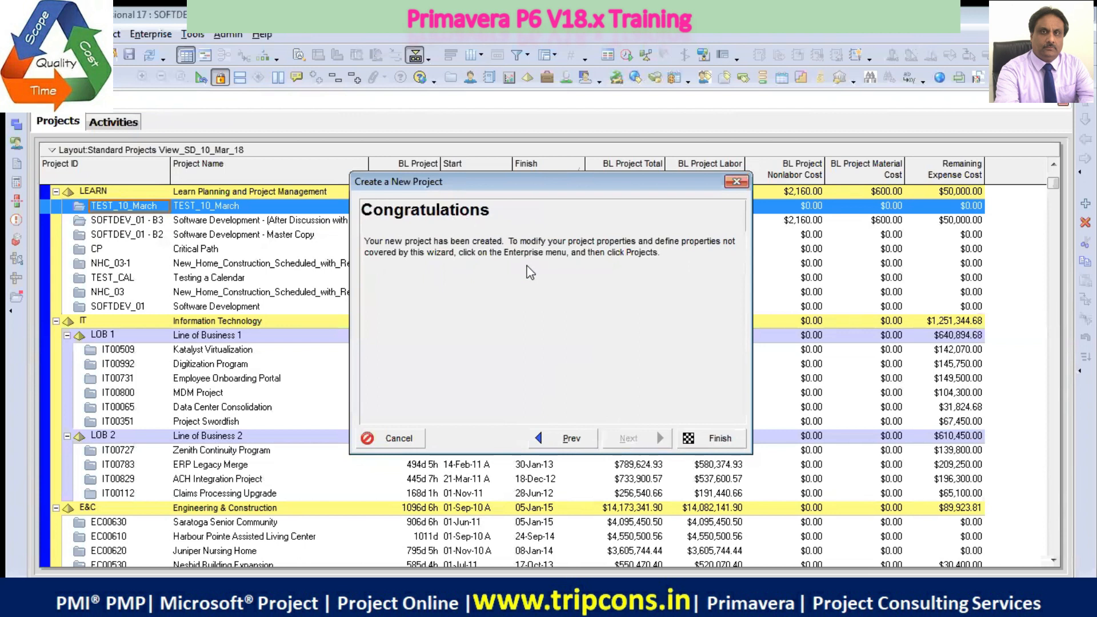
{"action": "left_click", "coordinate": [719, 439]}
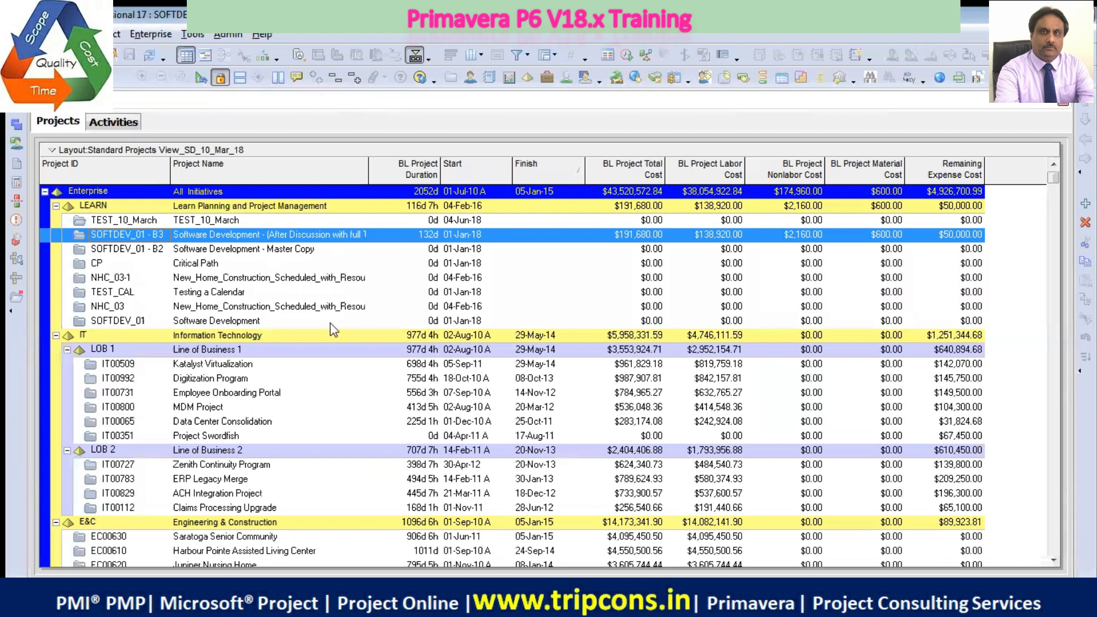
Open the TEST_10_March project from the LEARN group of the projects list
{"action": "left_click", "coordinate": [236, 222]}
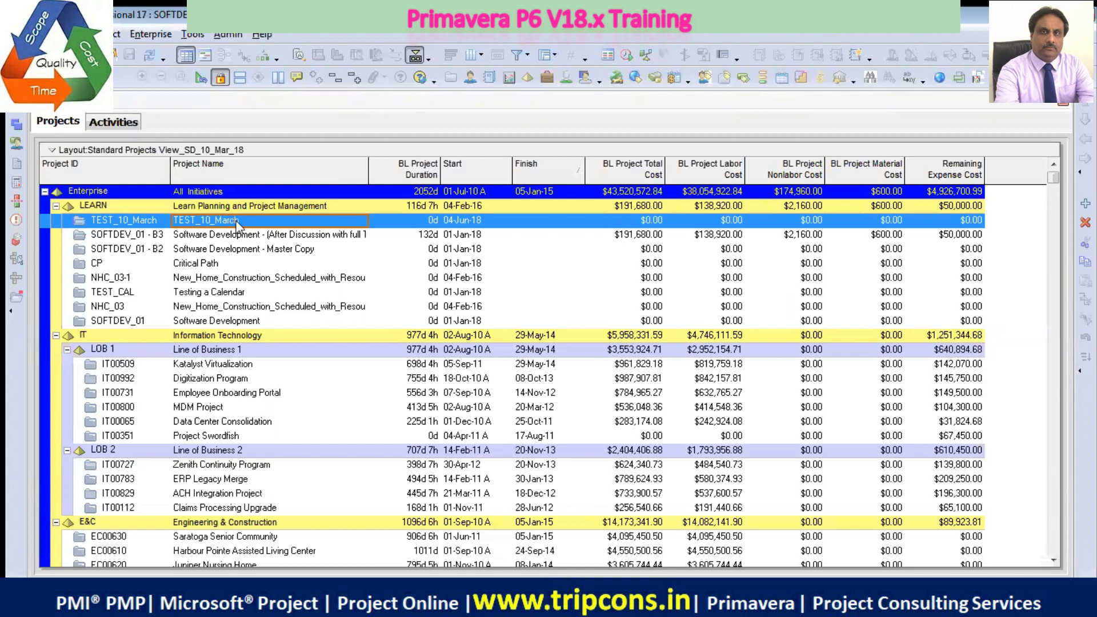
{"action": "right_click", "coordinate": [238, 227]}
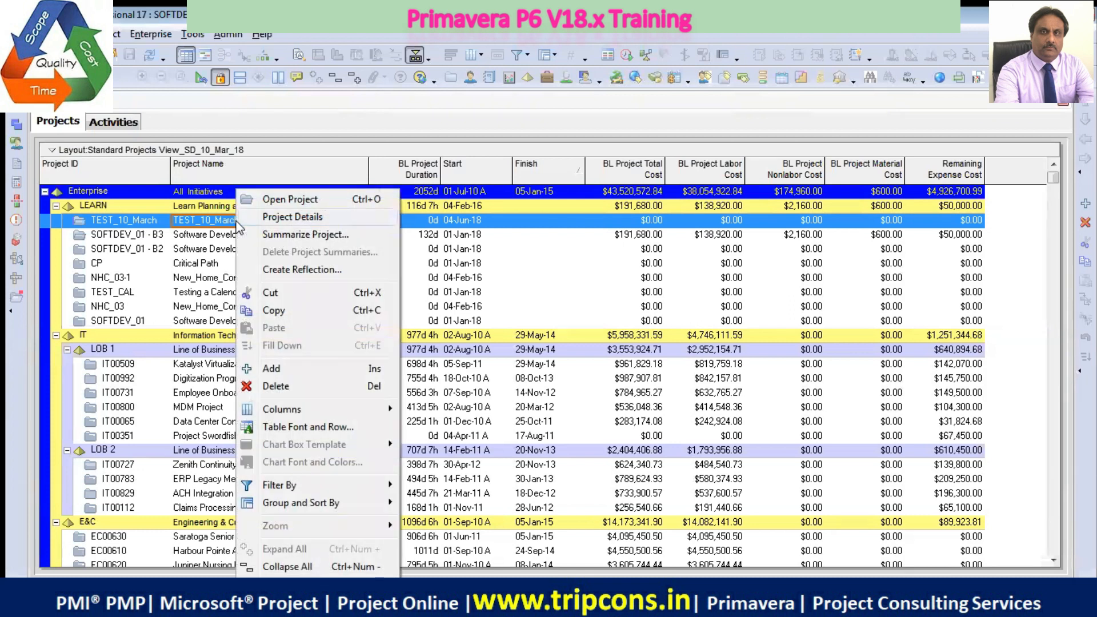
{"action": "left_click", "coordinate": [282, 200]}
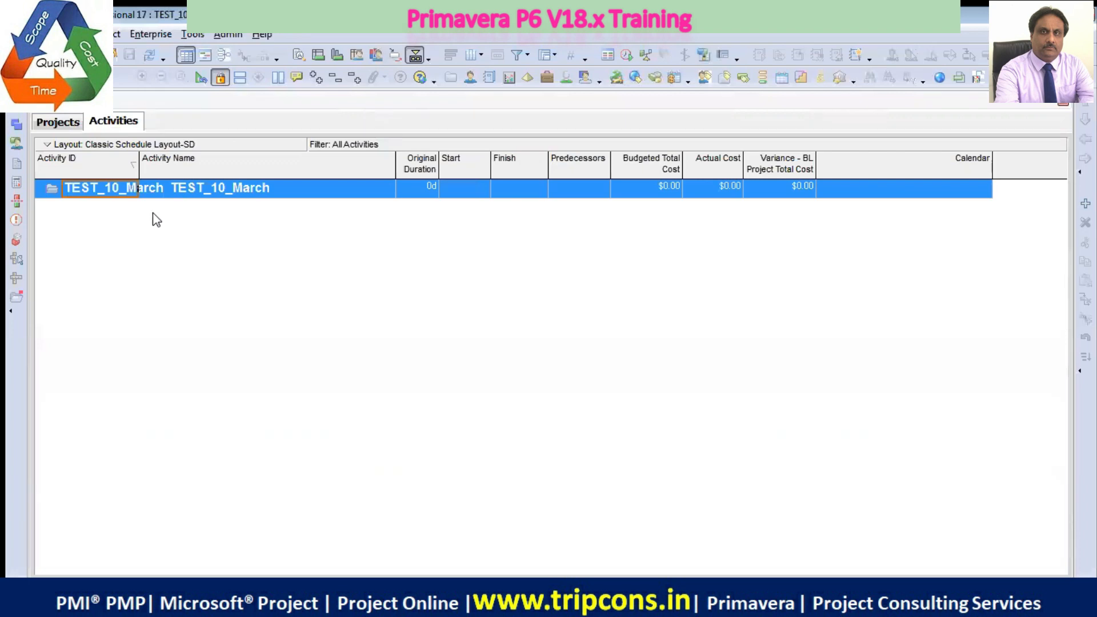
Show the Gantt chart beside the activity table and narrow the table so it ends just past the Finish column
{"action": "left_click", "coordinate": [204, 56]}
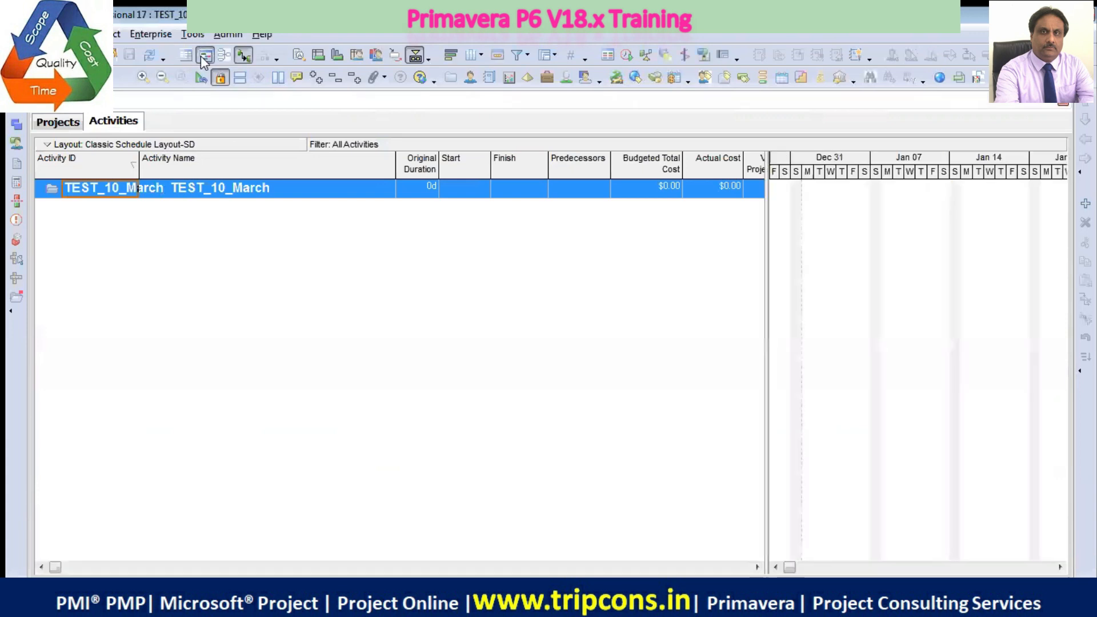
{"action": "left_click_drag", "start_coordinate": [767, 323], "coordinate": [538, 282]}
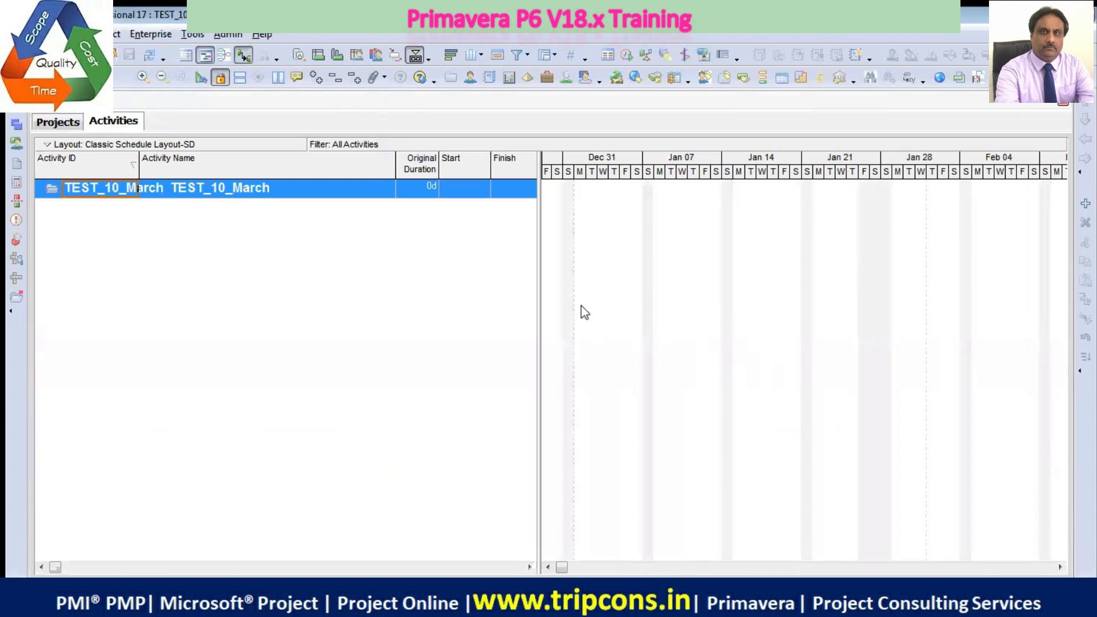
{"action": "left_click_drag", "start_coordinate": [538, 299], "coordinate": [572, 303]}
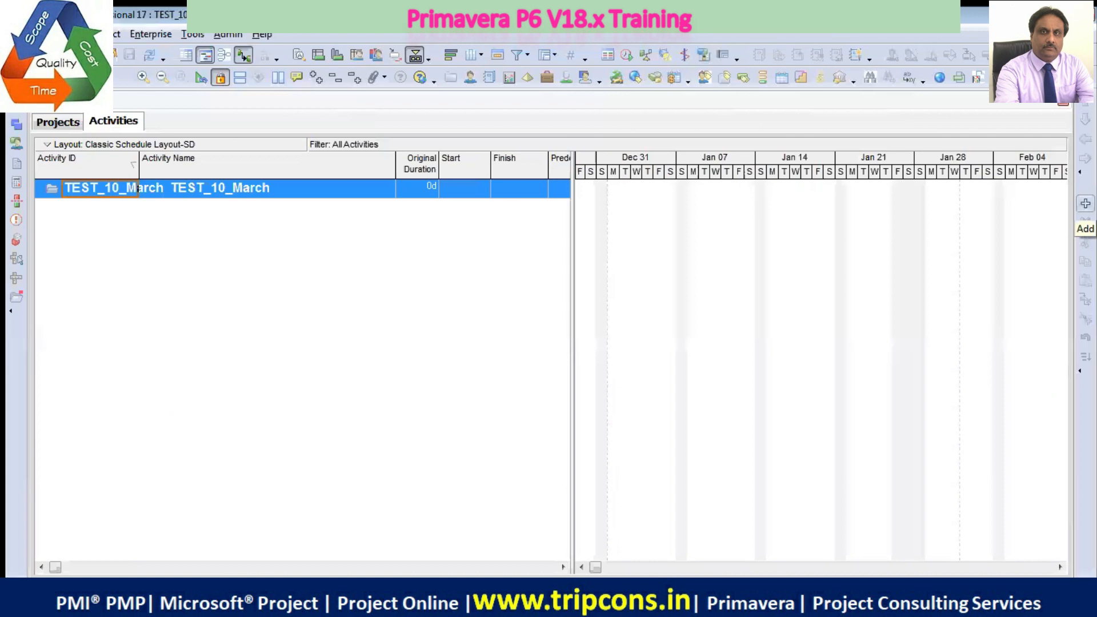
Add a new activity to the TEST_10_March project
{"action": "right_click", "coordinate": [262, 190]}
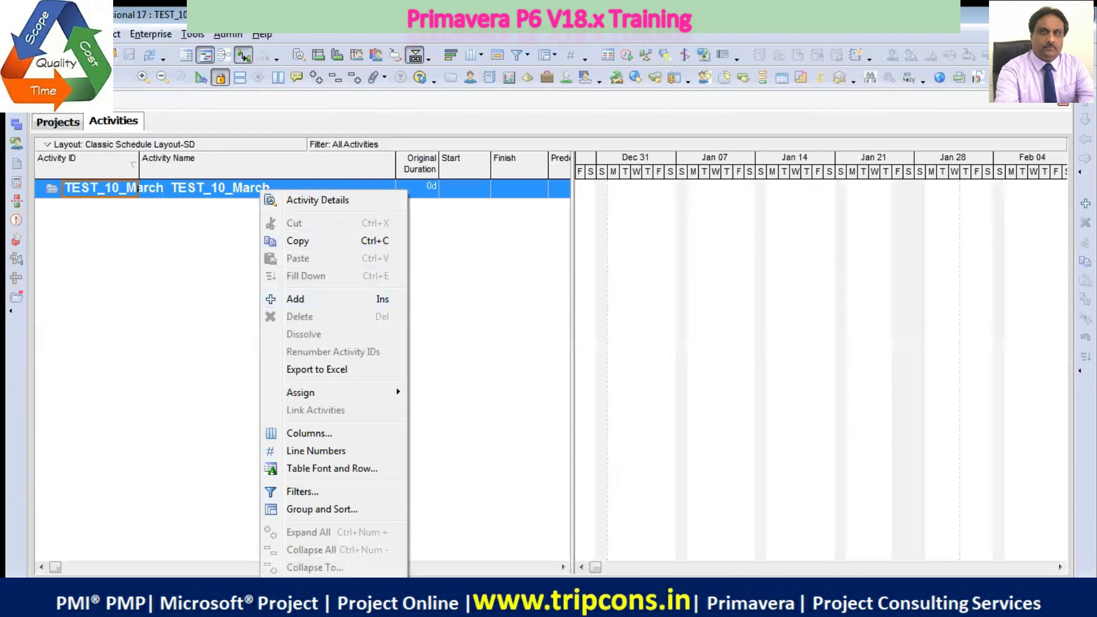
{"action": "left_click", "coordinate": [426, 303]}
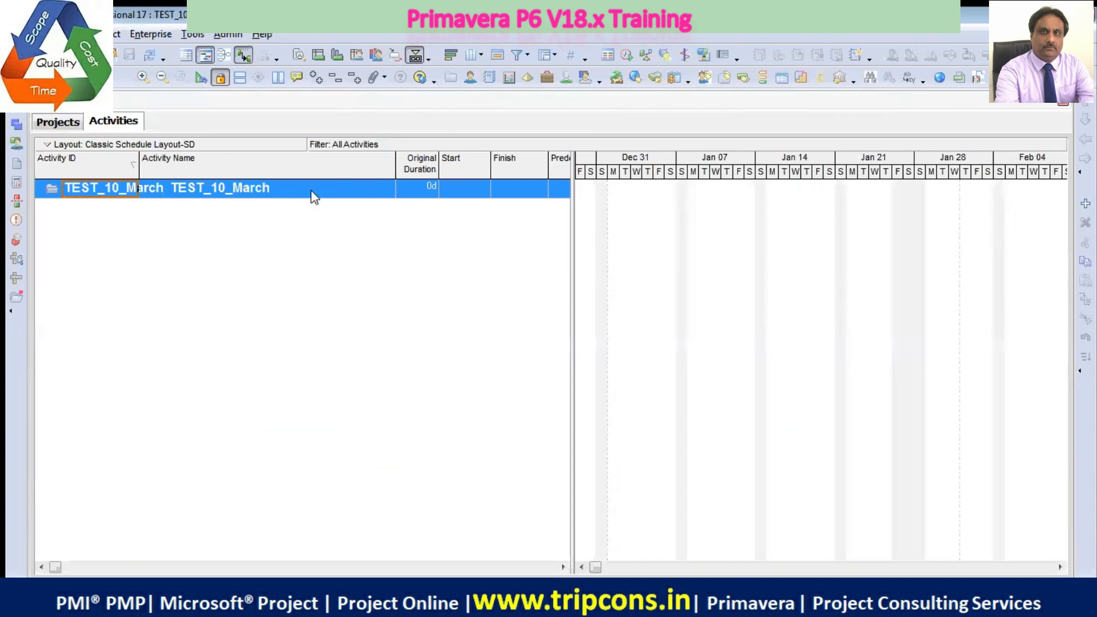
{"action": "key", "text": "Insert"}
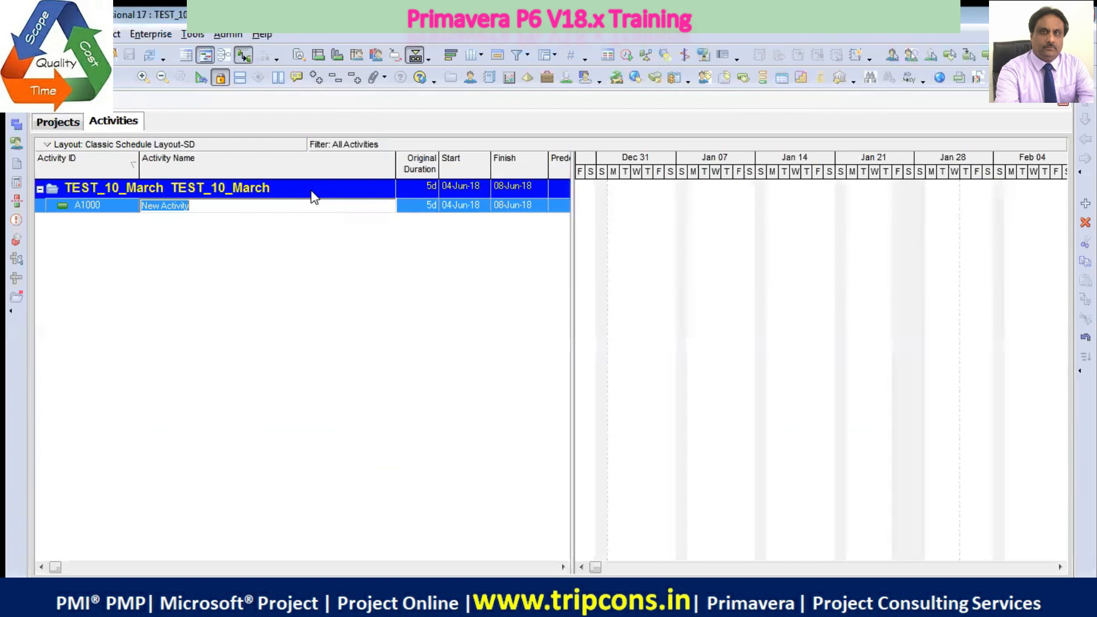
Go back to the projects list and reopen the TEST_10_March project
{"action": "left_click", "coordinate": [73, 120]}
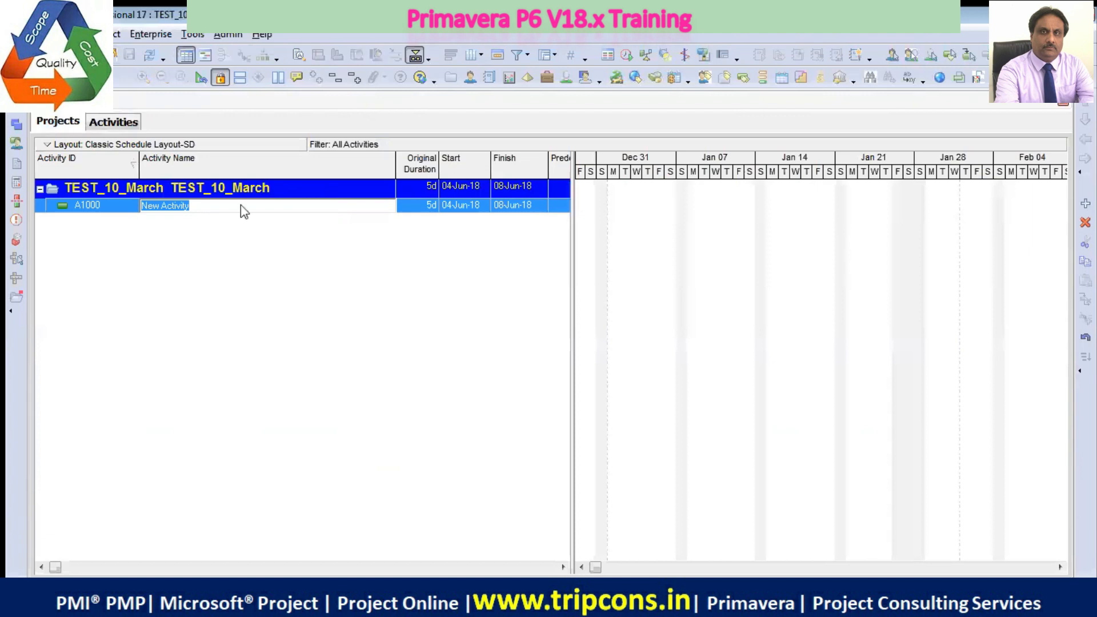
{"action": "left_click", "coordinate": [222, 220]}
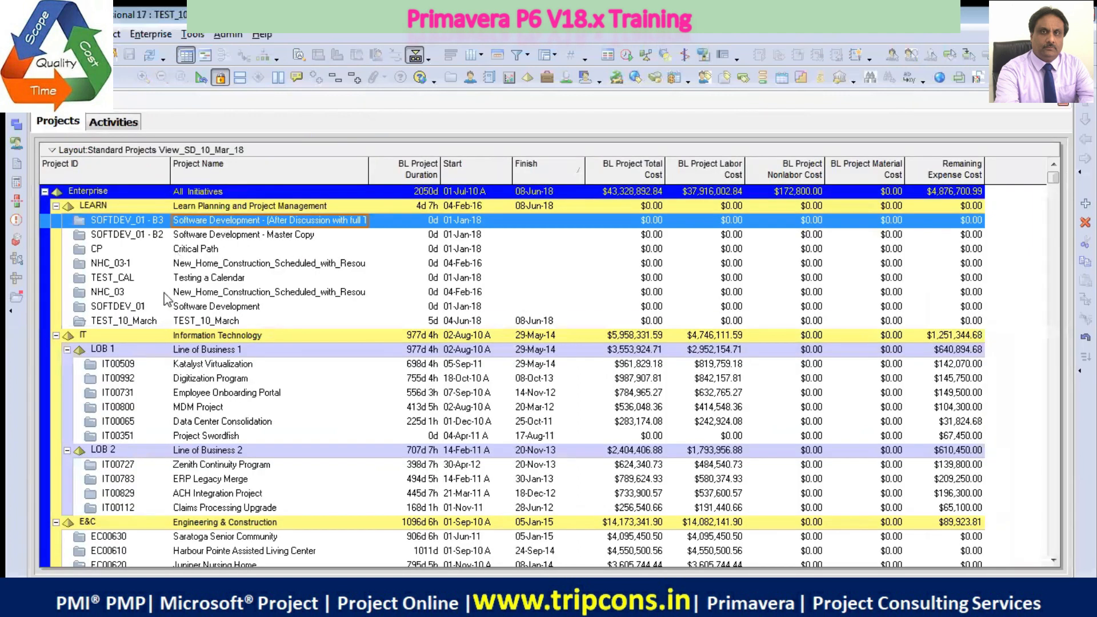
{"action": "left_click", "coordinate": [188, 322]}
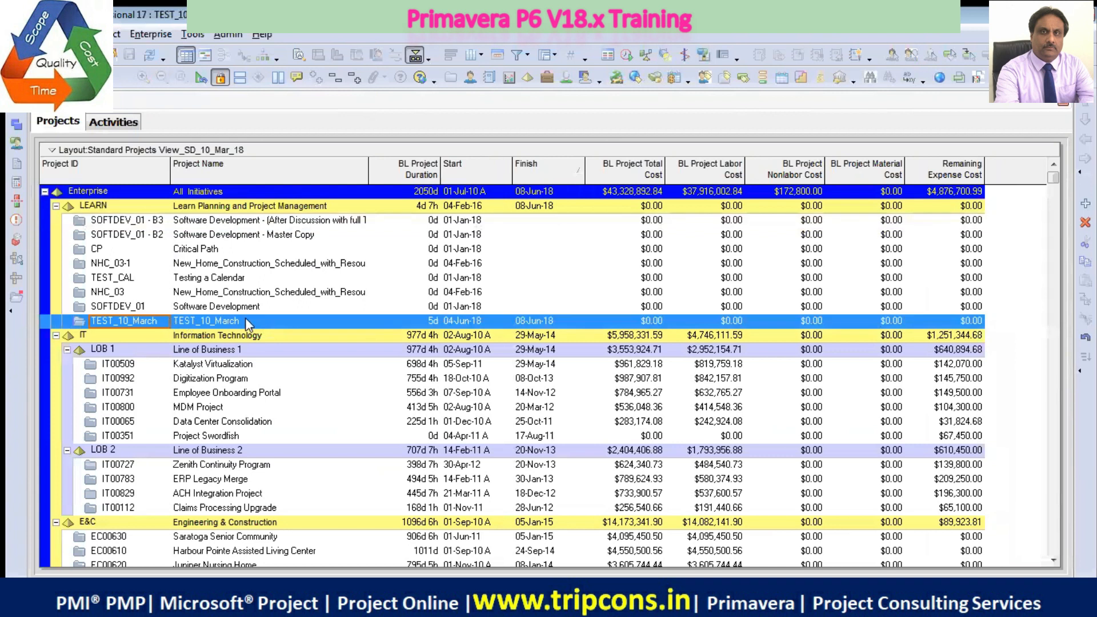
{"action": "right_click", "coordinate": [246, 321]}
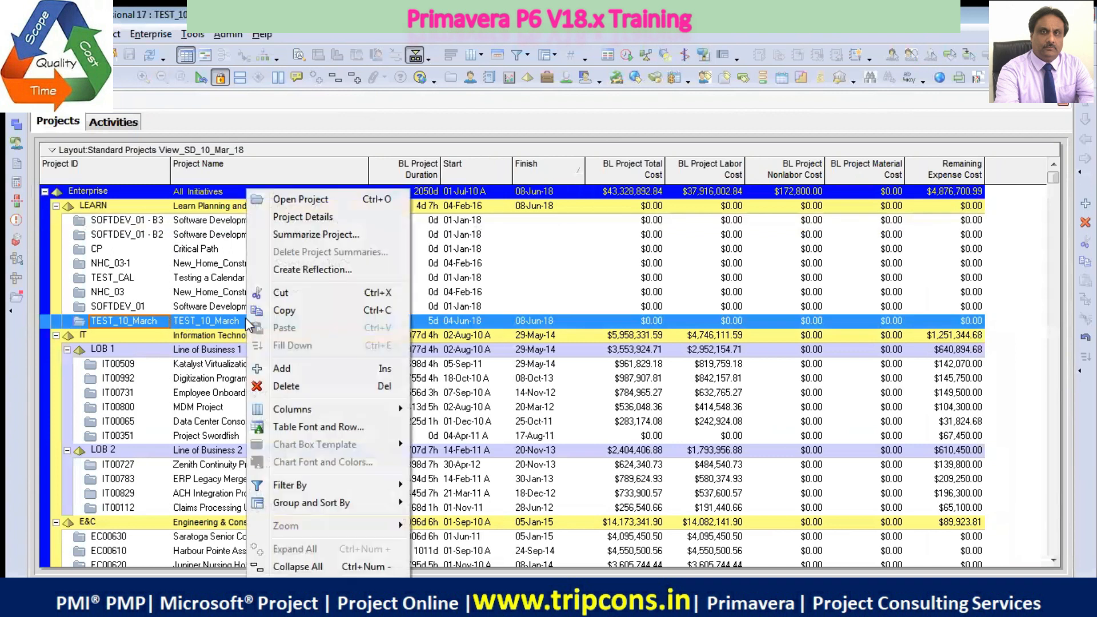
{"action": "left_click", "coordinate": [306, 200]}
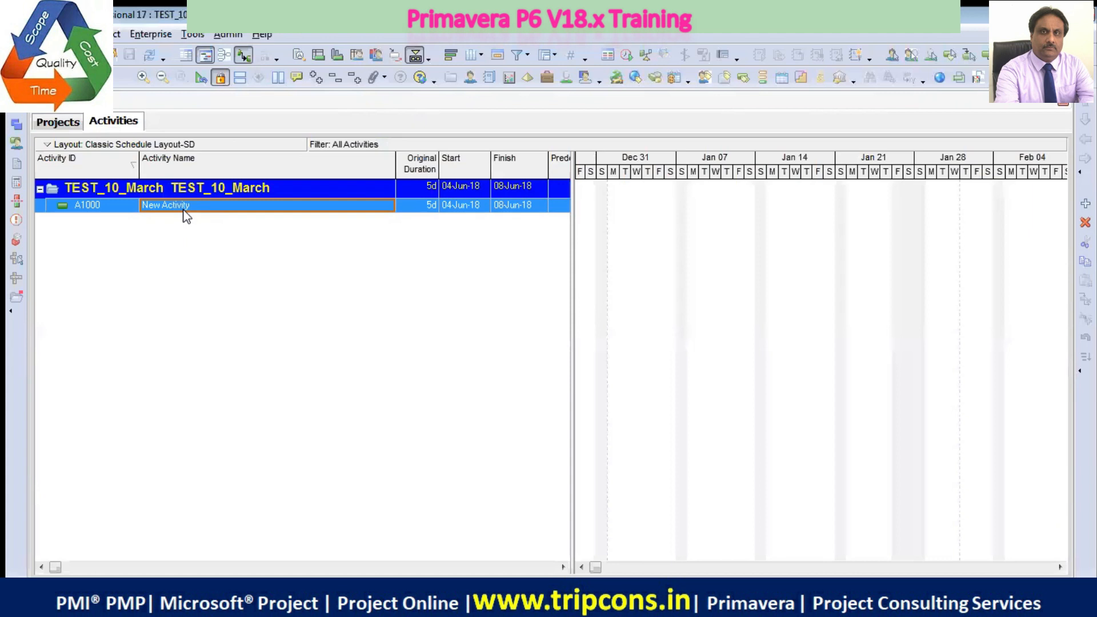
Rename activity A1000 as Task 1
{"action": "type", "text": "Task 1"}
{"action": "key", "text": "Return"}
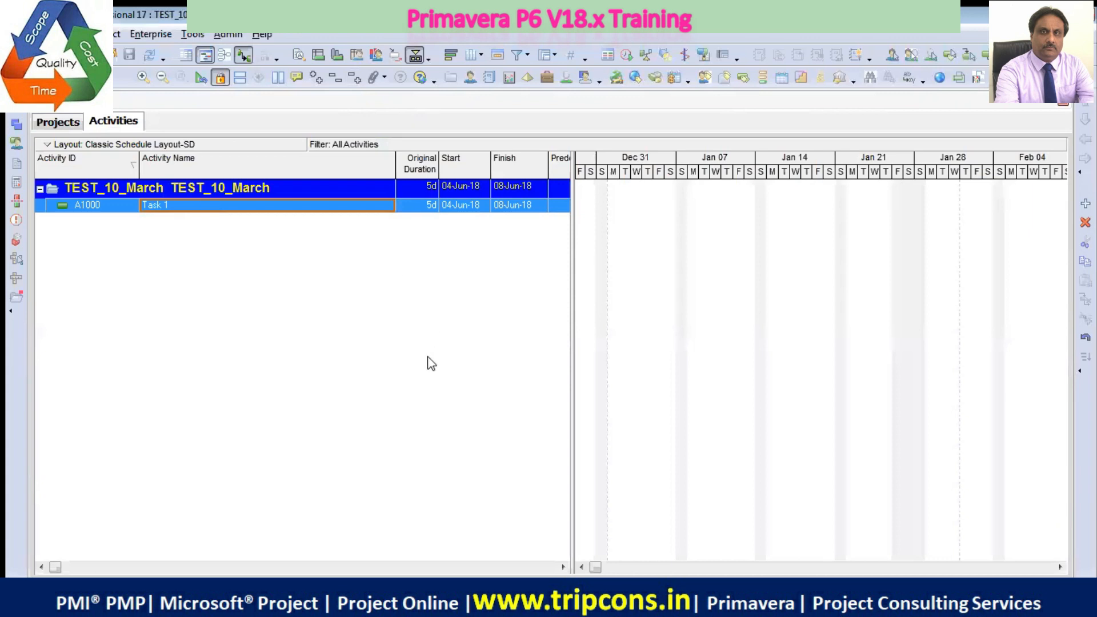
Narrow the Activity Name column, widen the activity table slightly and bring Task 1's bar into view in the Gantt chart
{"action": "left_click_drag", "start_coordinate": [395, 167], "coordinate": [215, 167]}
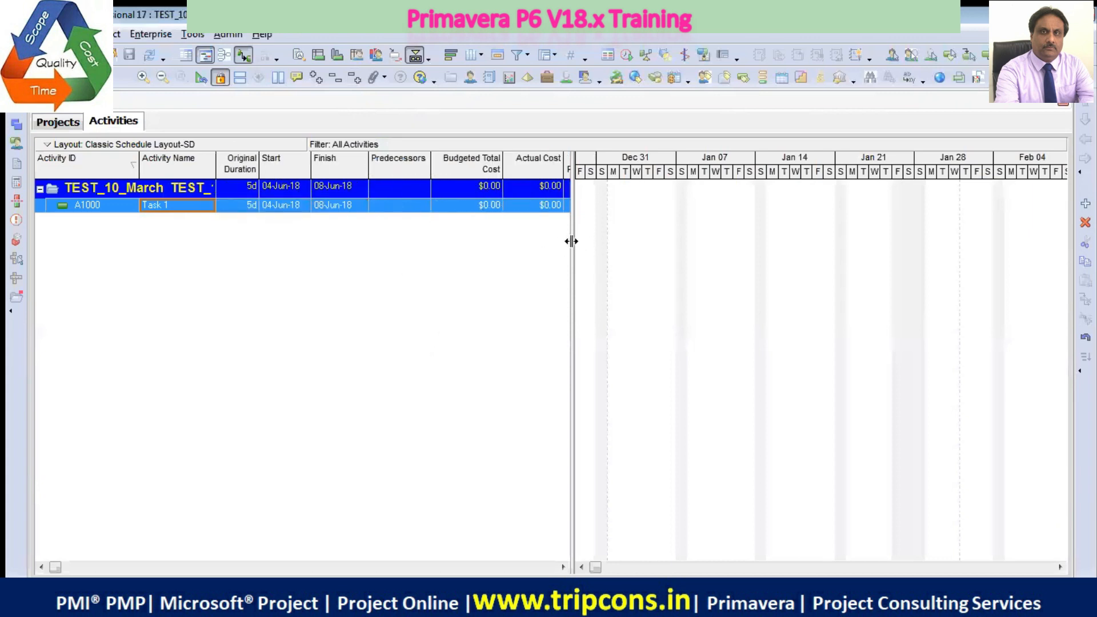
{"action": "left_click_drag", "start_coordinate": [572, 241], "coordinate": [588, 241]}
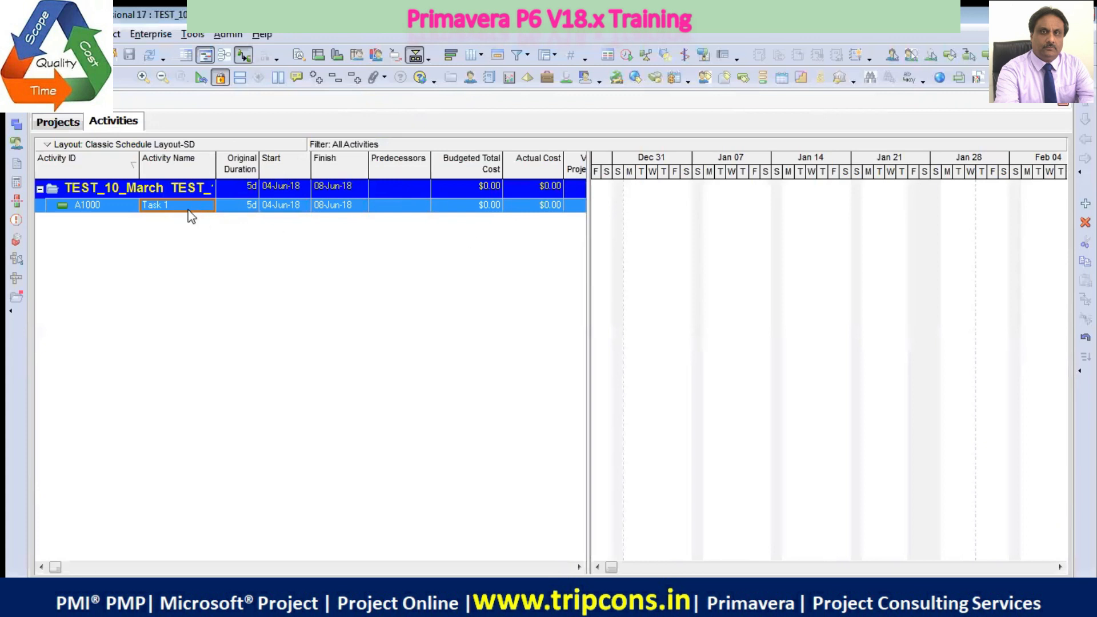
{"action": "double_click", "coordinate": [639, 206]}
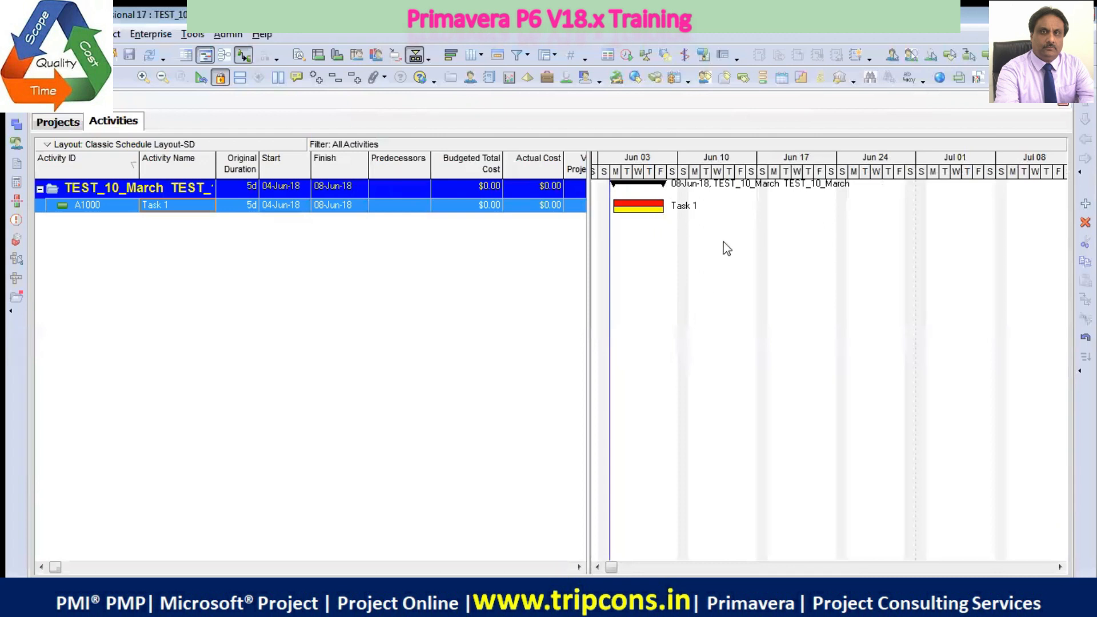
Set the original duration of Task 1 to 6 days
{"action": "left_click_drag", "start_coordinate": [613, 568], "coordinate": [1035, 567]}
{"action": "left_click", "coordinate": [1061, 567]}
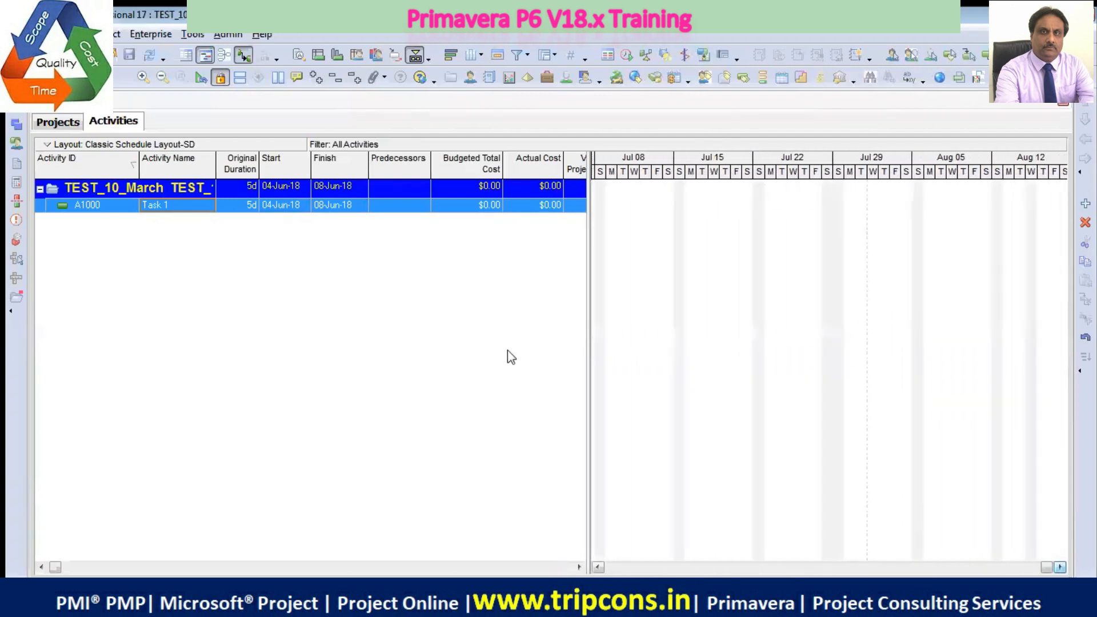
{"action": "double_click", "coordinate": [642, 207]}
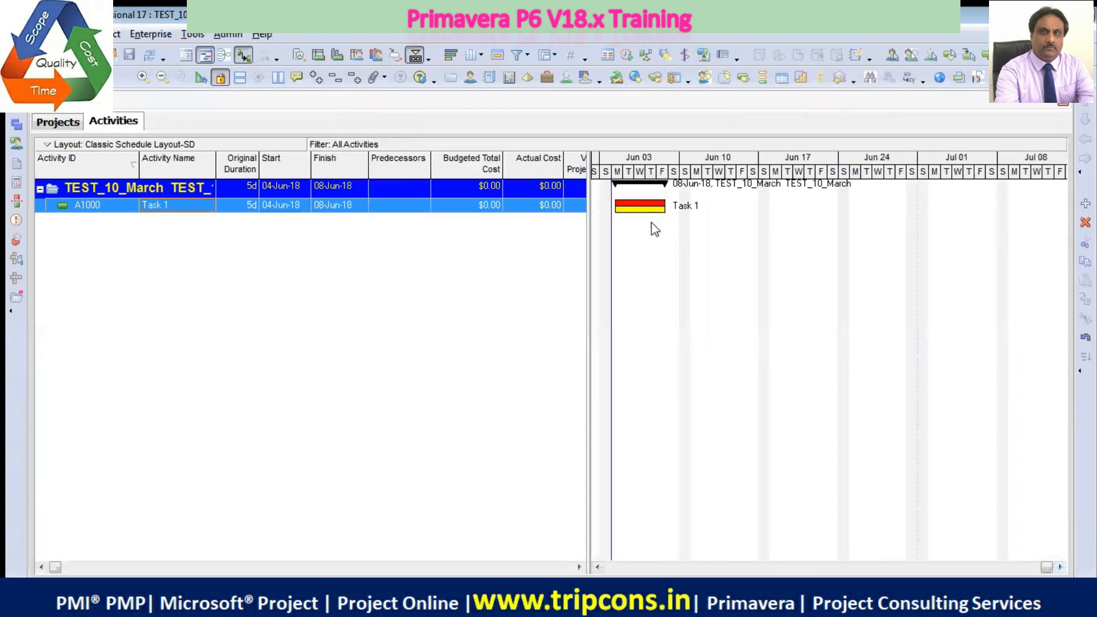
{"action": "left_click", "coordinate": [244, 207]}
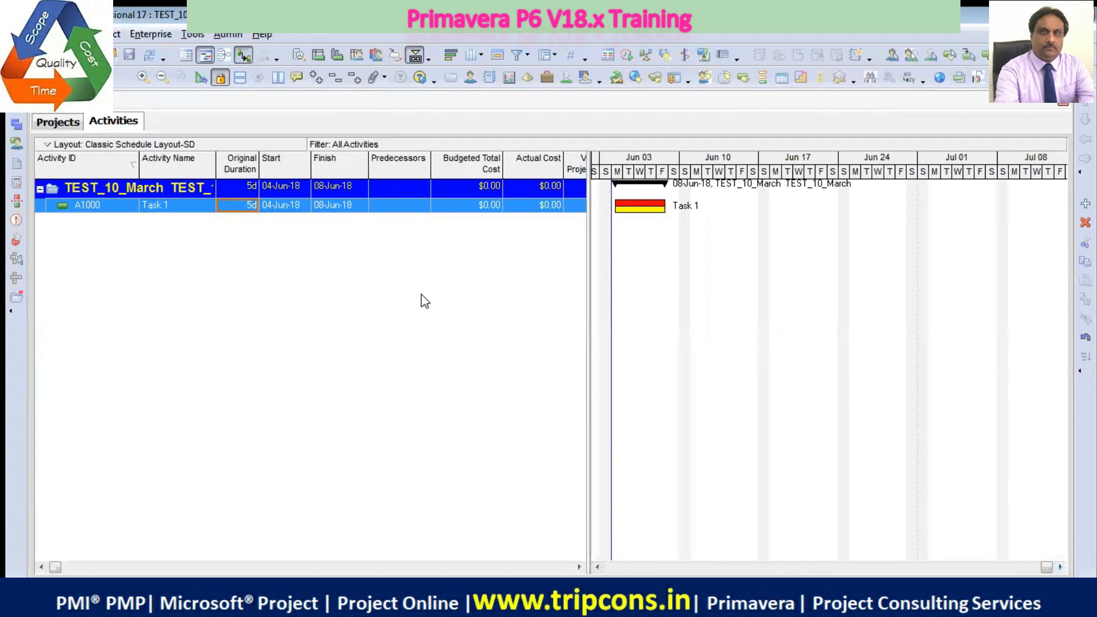
{"action": "type", "text": "6"}
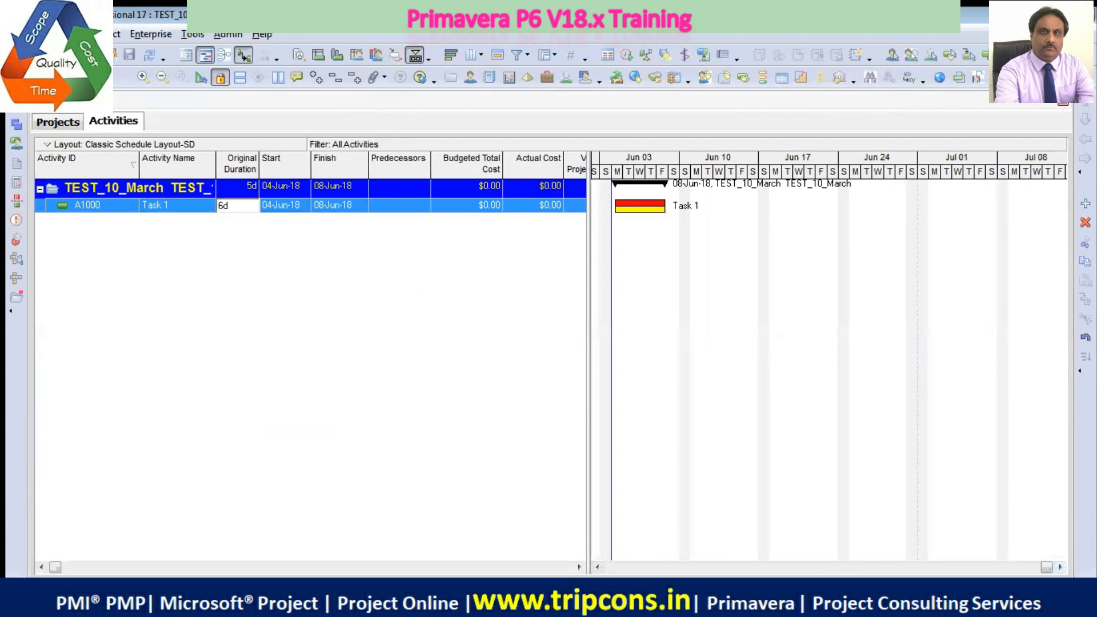
{"action": "key", "text": "Return"}
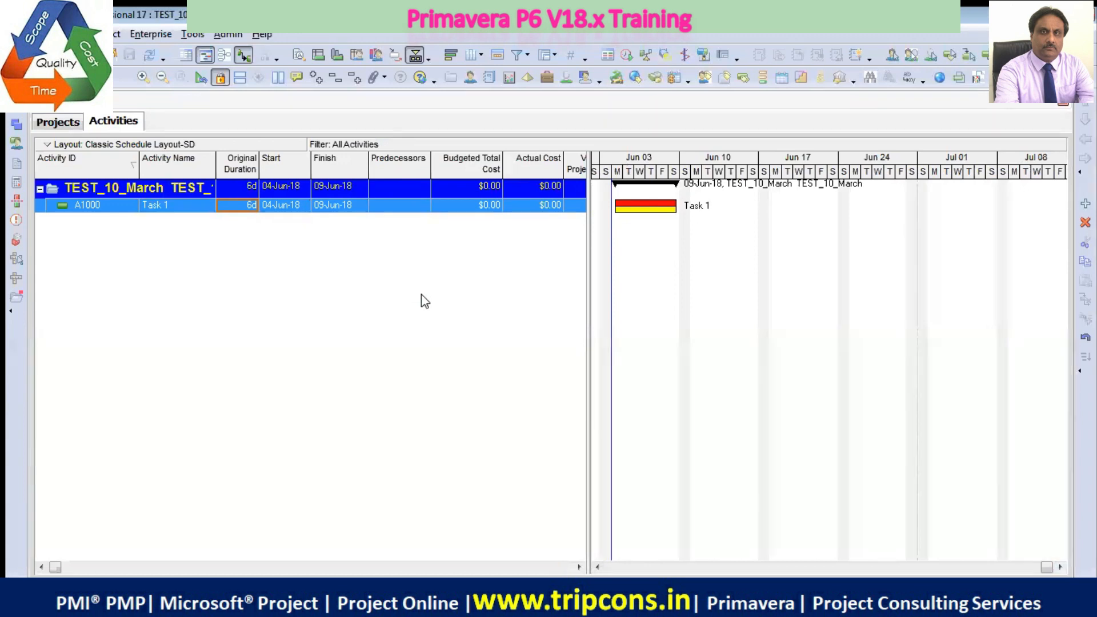
View the activity table on its own to check the Calendar column, and restore the Gantt chart
{"action": "left_click", "coordinate": [205, 57]}
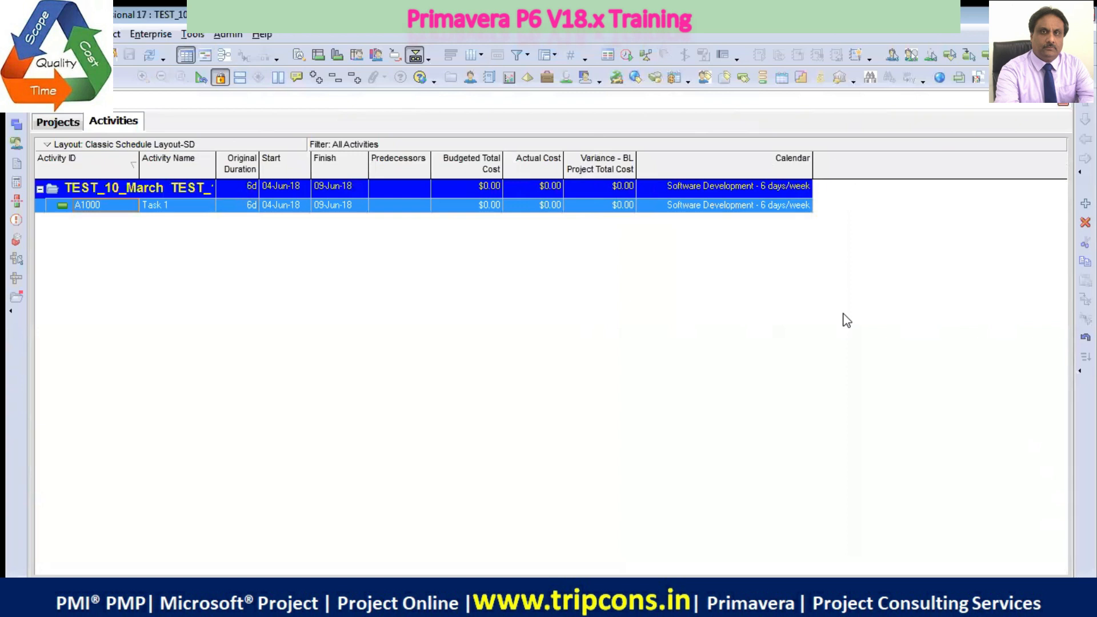
{"action": "left_click", "coordinate": [212, 57]}
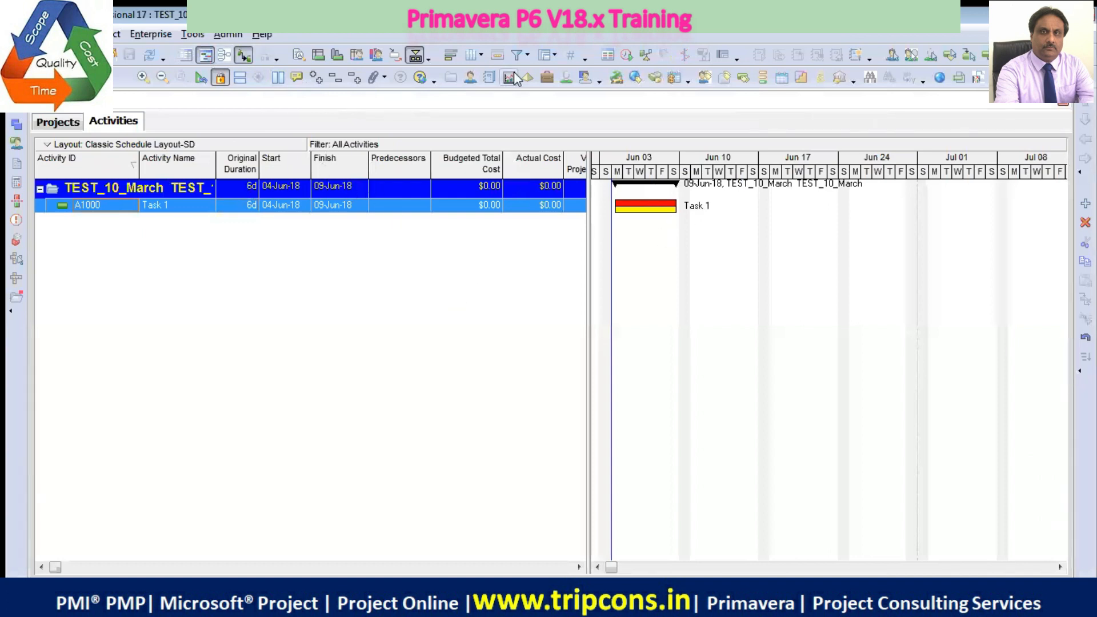
Show the TEST_10_March project's details from the projects list, enlarge the details area and display its schedule dates
{"action": "left_click", "coordinate": [48, 123]}
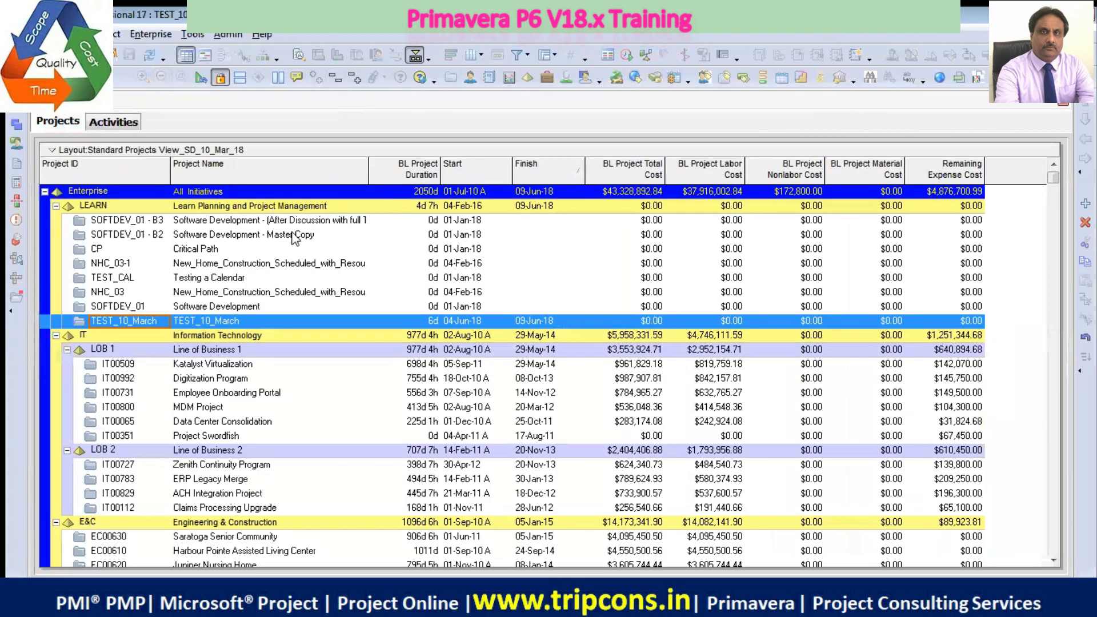
{"action": "right_click", "coordinate": [229, 325]}
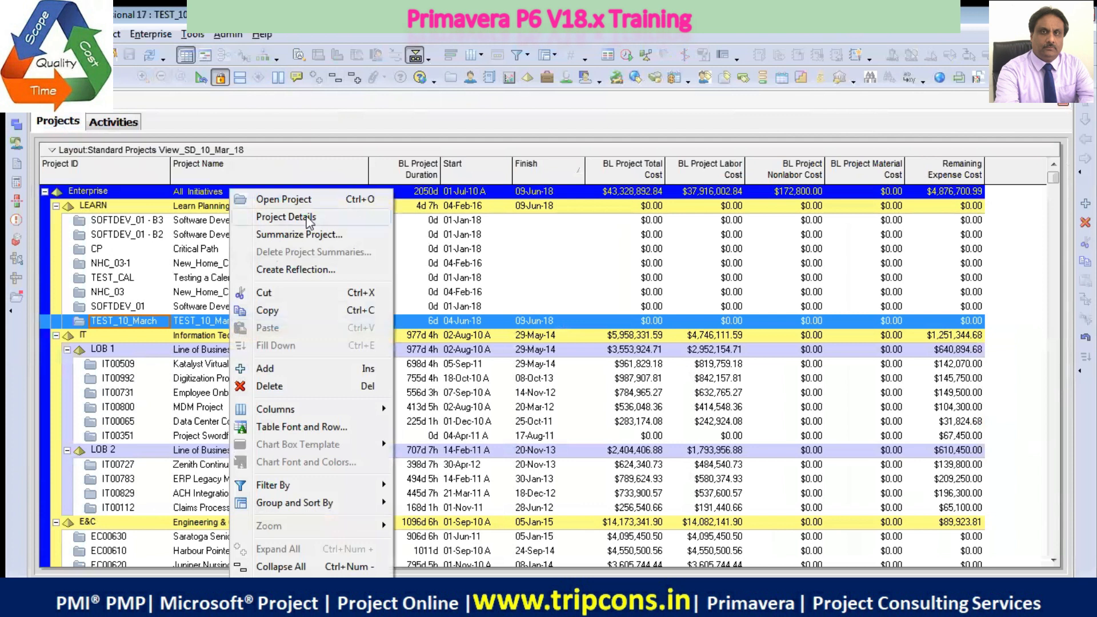
{"action": "left_click", "coordinate": [286, 216]}
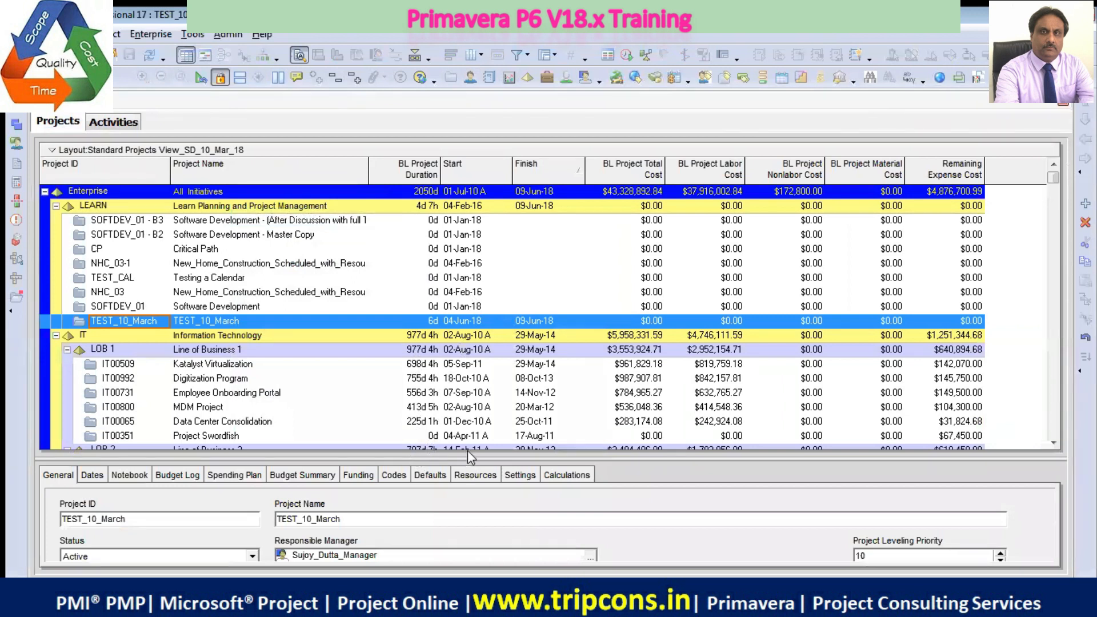
{"action": "left_click_drag", "start_coordinate": [467, 455], "coordinate": [498, 322]}
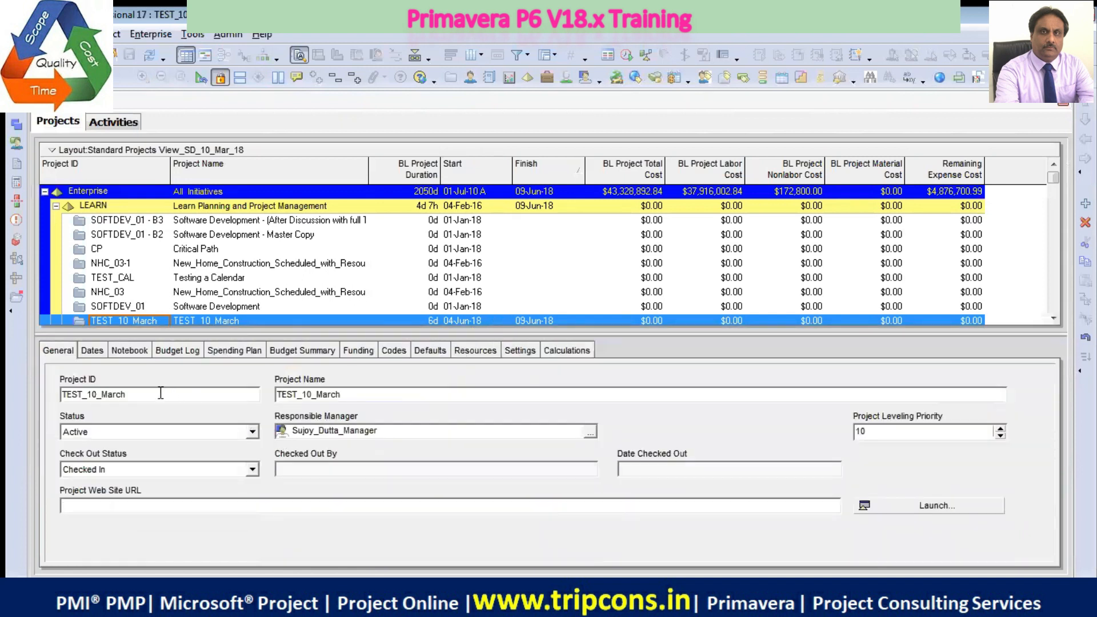
{"action": "left_click", "coordinate": [94, 351]}
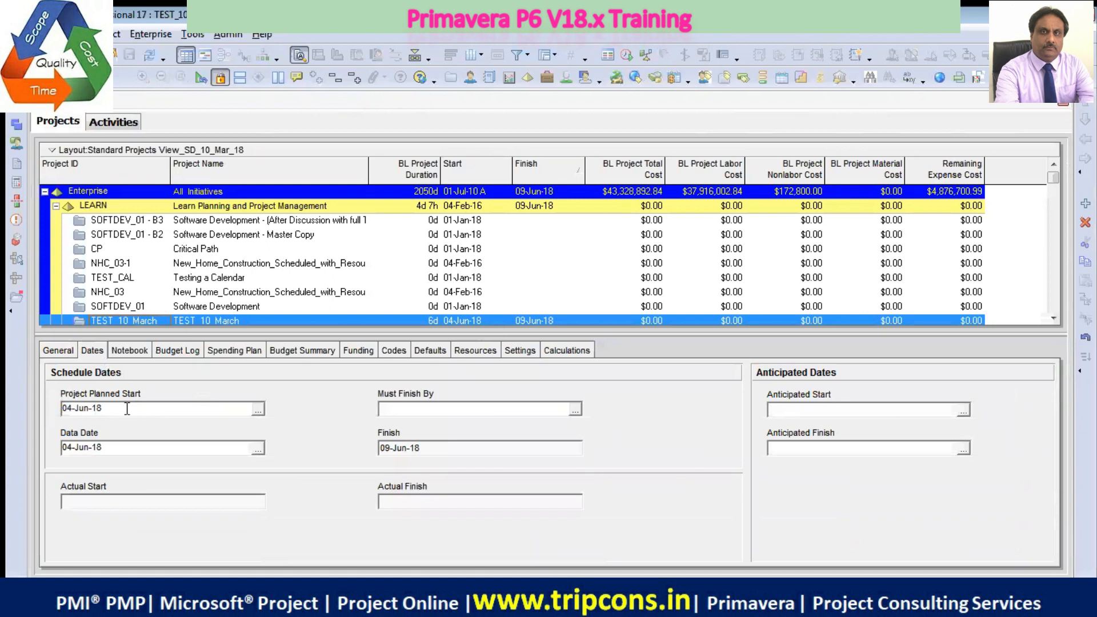
{"action": "key", "text": "BackSpace"}
{"action": "type", "text": "3"}
{"action": "key", "text": "BackSpace"}
{"action": "type", "text": "8"}
Return to the project's general information and hide the project details
{"action": "left_click", "coordinate": [66, 351]}
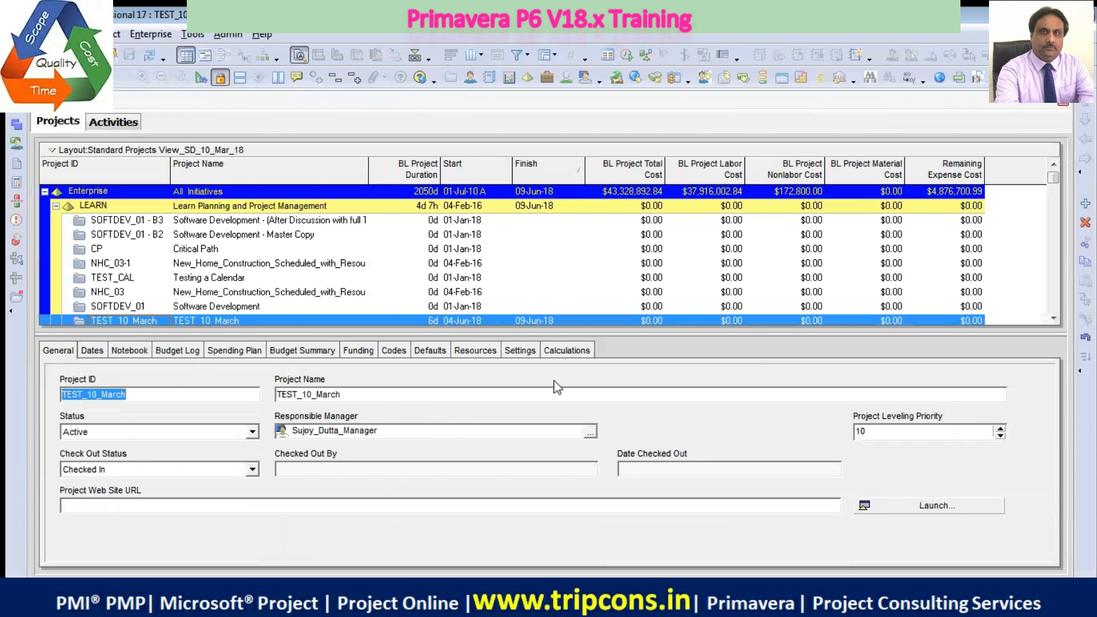
{"action": "right_click", "coordinate": [647, 348]}
{"action": "left_click", "coordinate": [686, 360]}
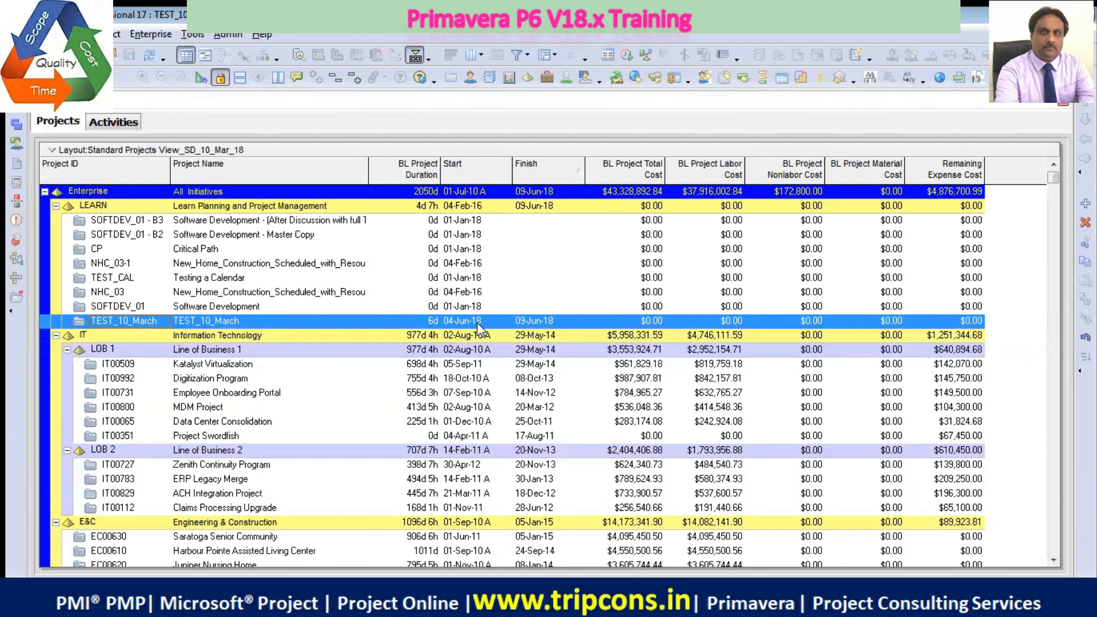
Return to the project's activities and set the original duration of Task 1 to 7 days
{"action": "left_click", "coordinate": [117, 122]}
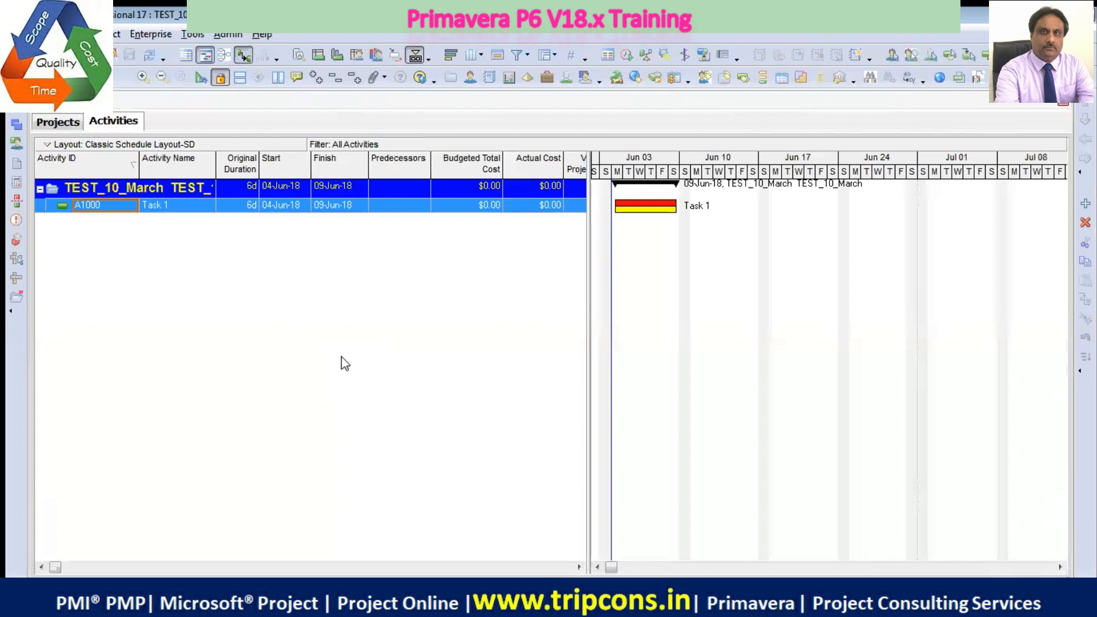
{"action": "left_click", "coordinate": [247, 206]}
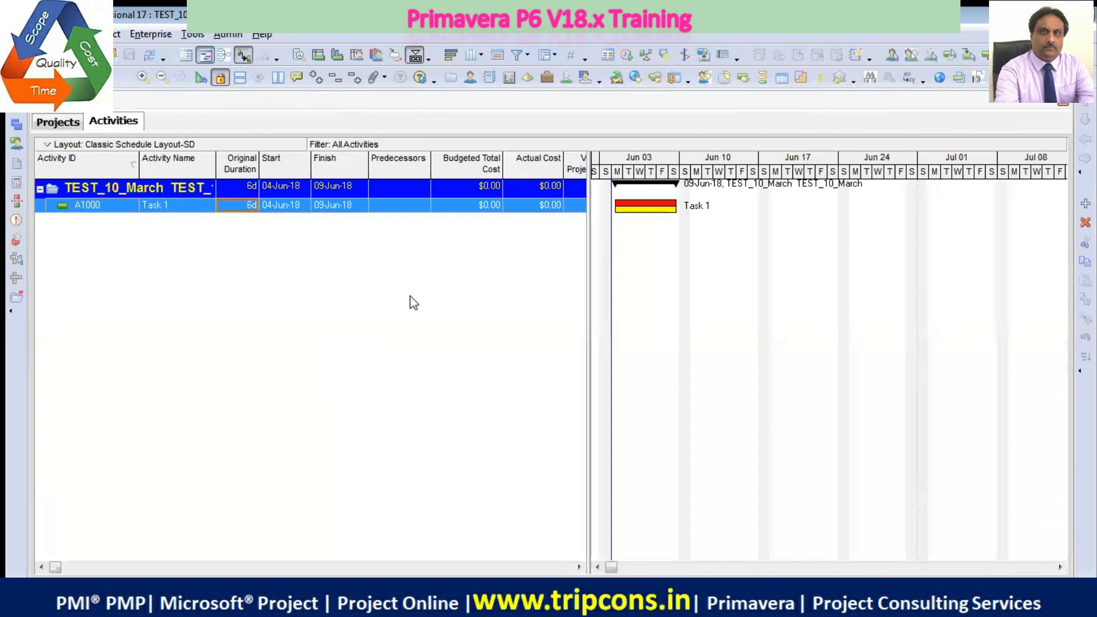
{"action": "type", "text": "7"}
{"action": "key", "text": "Return"}
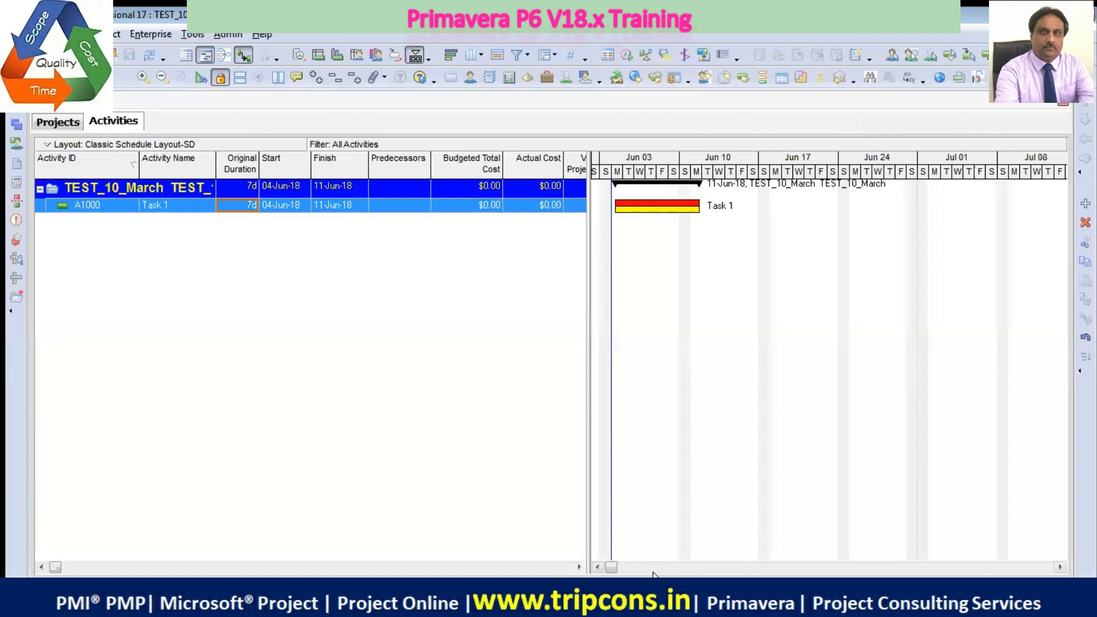
Open the Gantt chart's bar settings and look through the bar list, widening the Name column and narrowing the User Finish Date column
{"action": "right_click", "coordinate": [645, 236]}
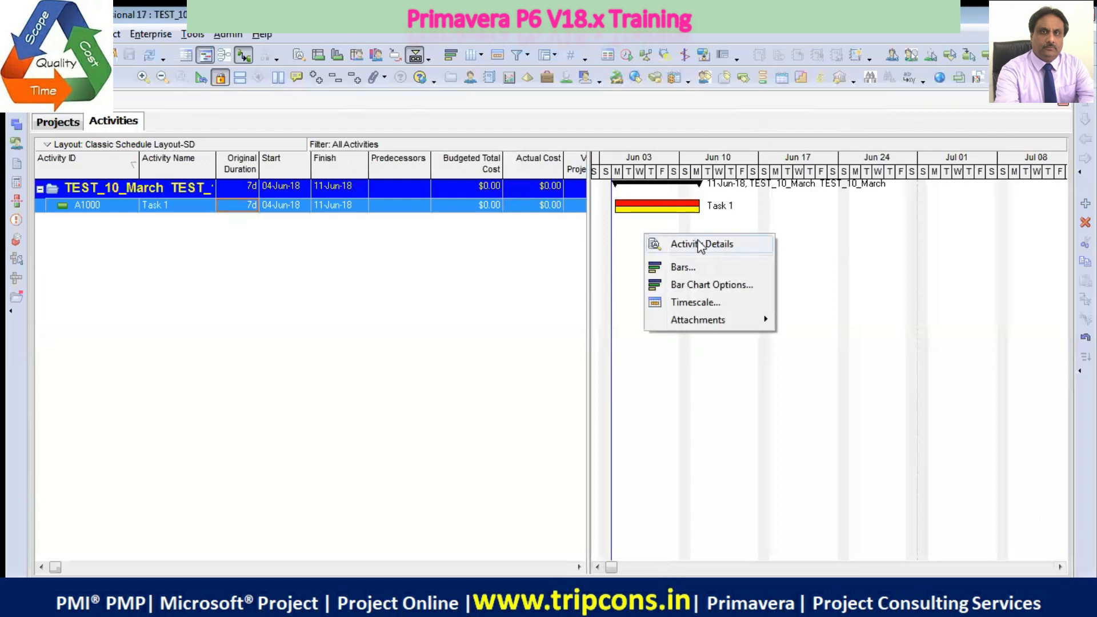
{"action": "left_click", "coordinate": [705, 266]}
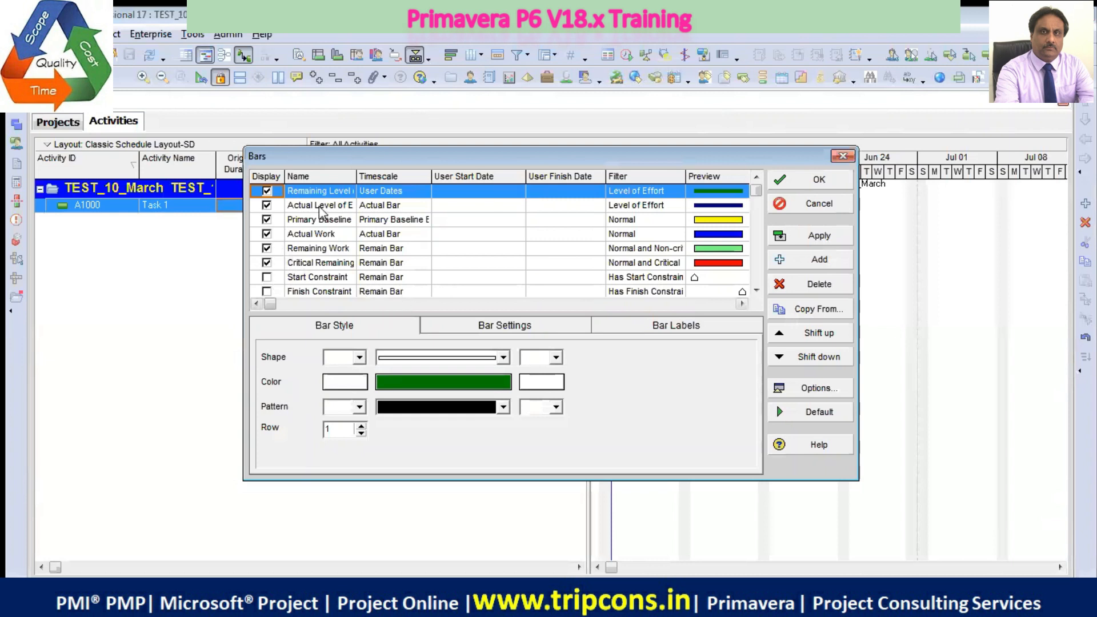
{"action": "left_click_drag", "start_coordinate": [357, 177], "coordinate": [411, 239]}
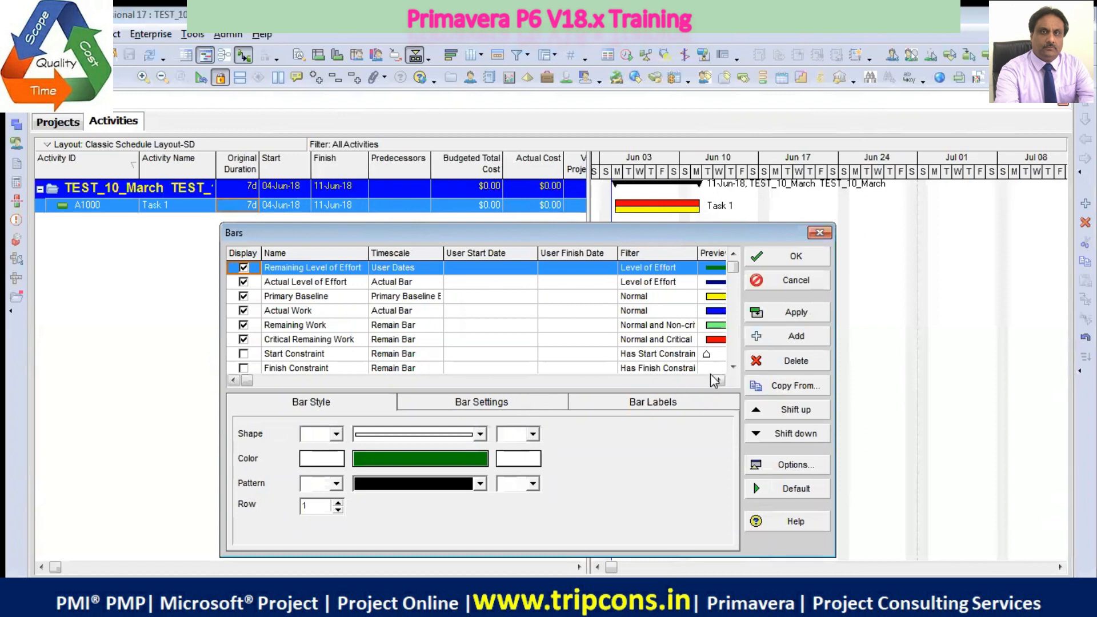
{"action": "left_click", "coordinate": [732, 367]}
{"action": "left_click", "coordinate": [733, 366]}
{"action": "left_click", "coordinate": [733, 366]}
{"action": "left_click", "coordinate": [732, 367]}
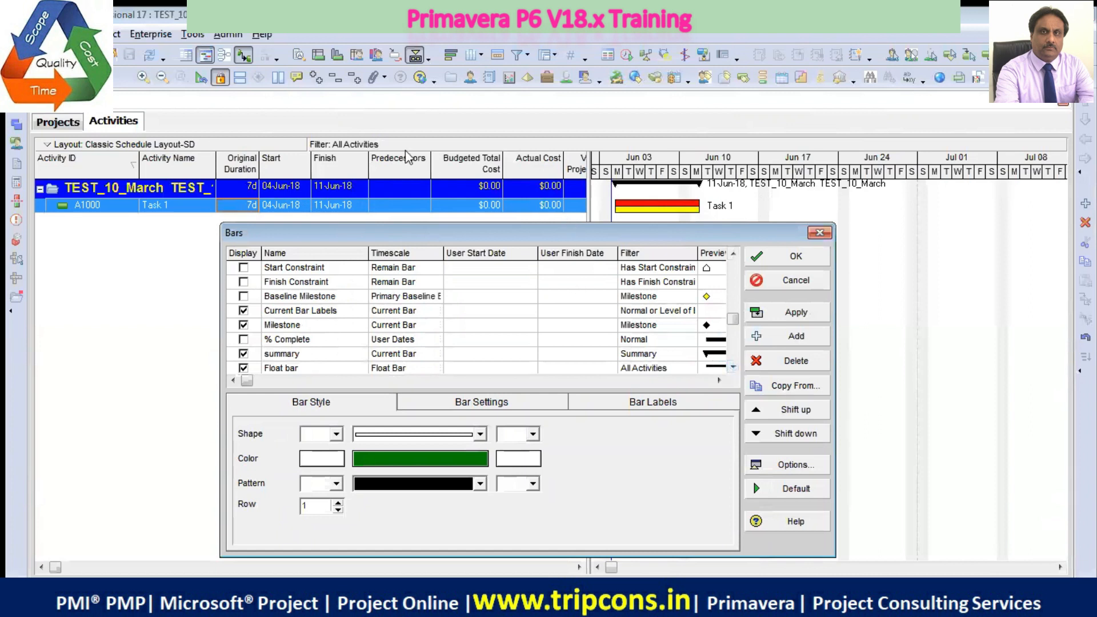
{"action": "left_click_drag", "start_coordinate": [437, 236], "coordinate": [437, 190]}
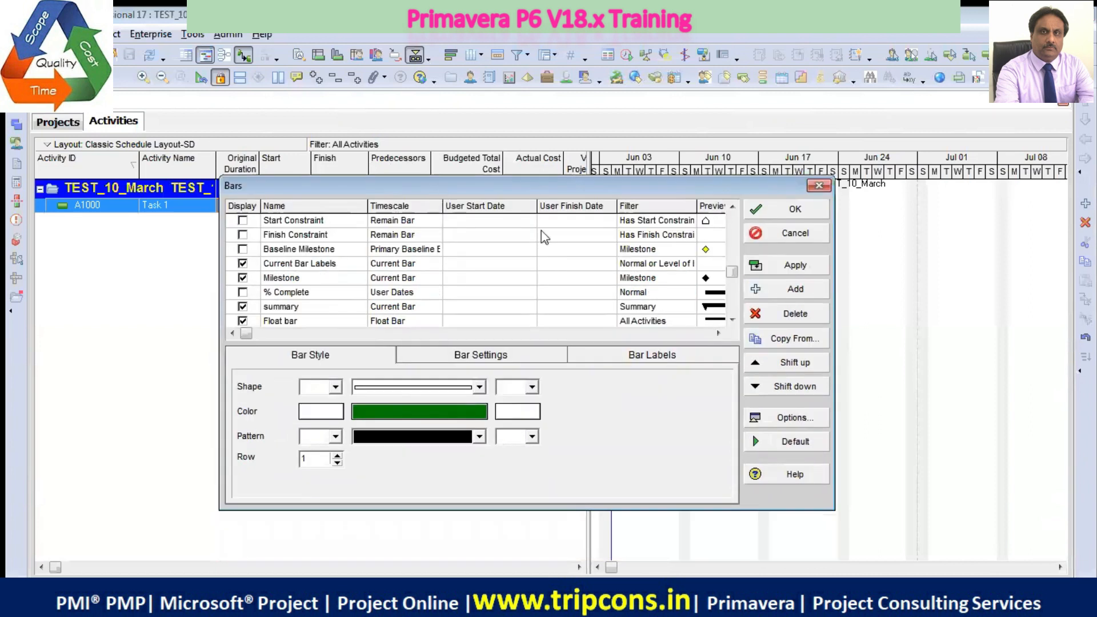
{"action": "left_click_drag", "start_coordinate": [733, 276], "coordinate": [732, 220]}
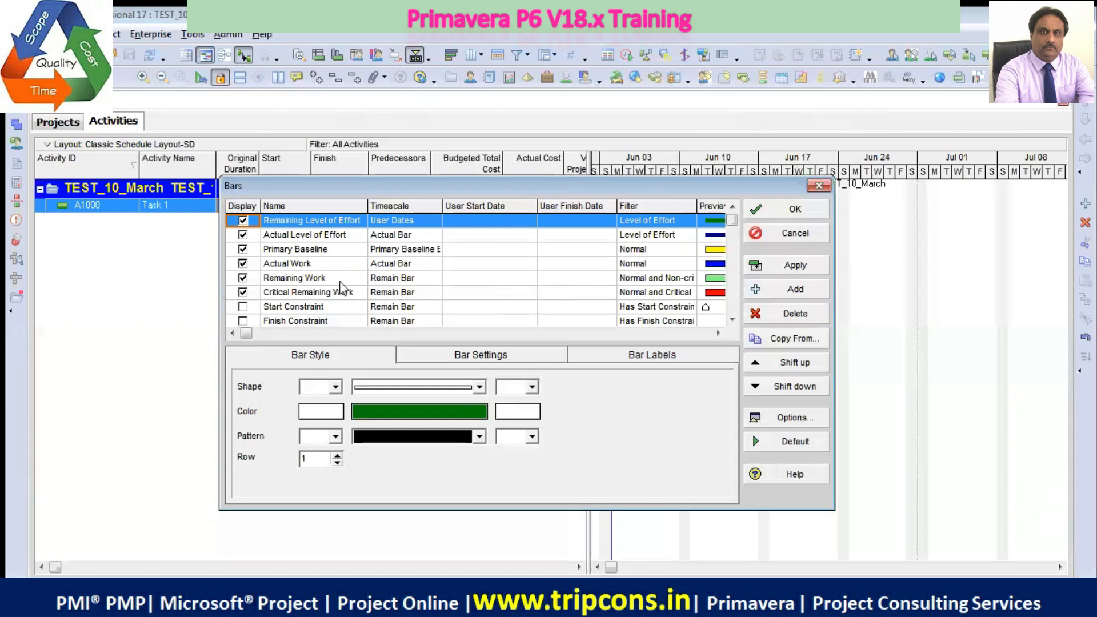
{"action": "left_click_drag", "start_coordinate": [354, 183], "coordinate": [312, 246]}
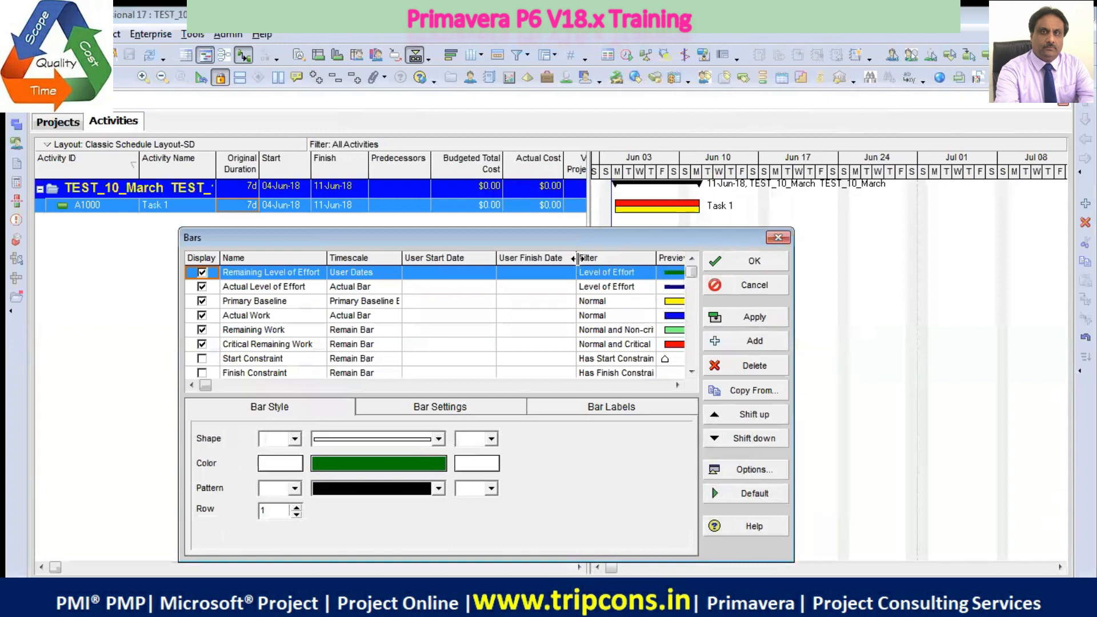
{"action": "left_click_drag", "start_coordinate": [576, 257], "coordinate": [527, 258]}
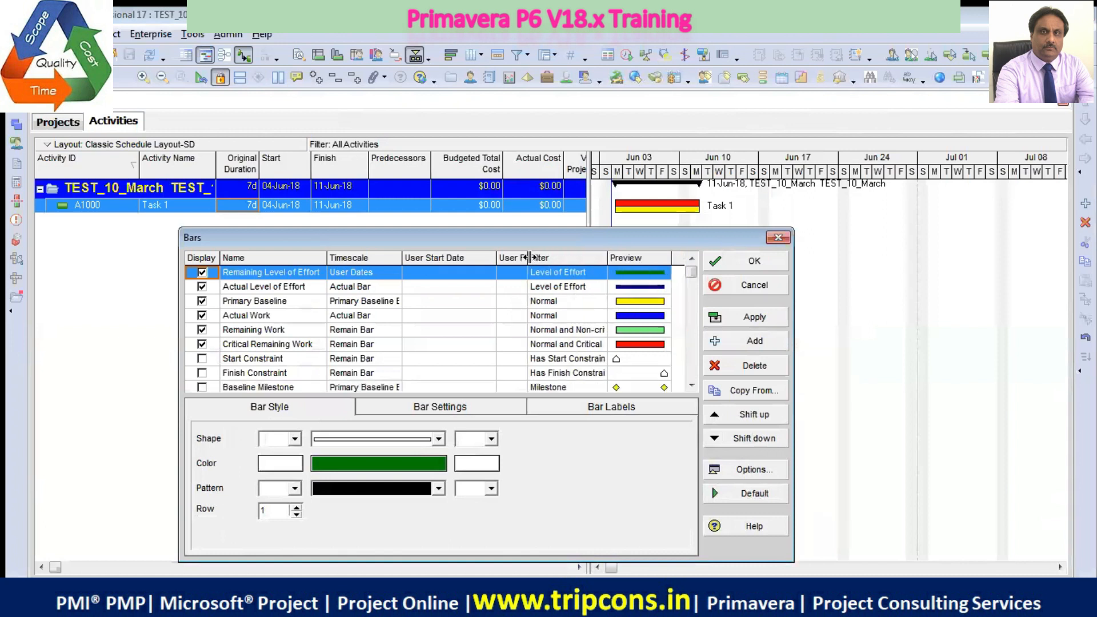
Examine the Primary Baseline bar's timescale and shape options, widening the Timescale column and keeping the current bar shape
{"action": "left_click", "coordinate": [634, 303]}
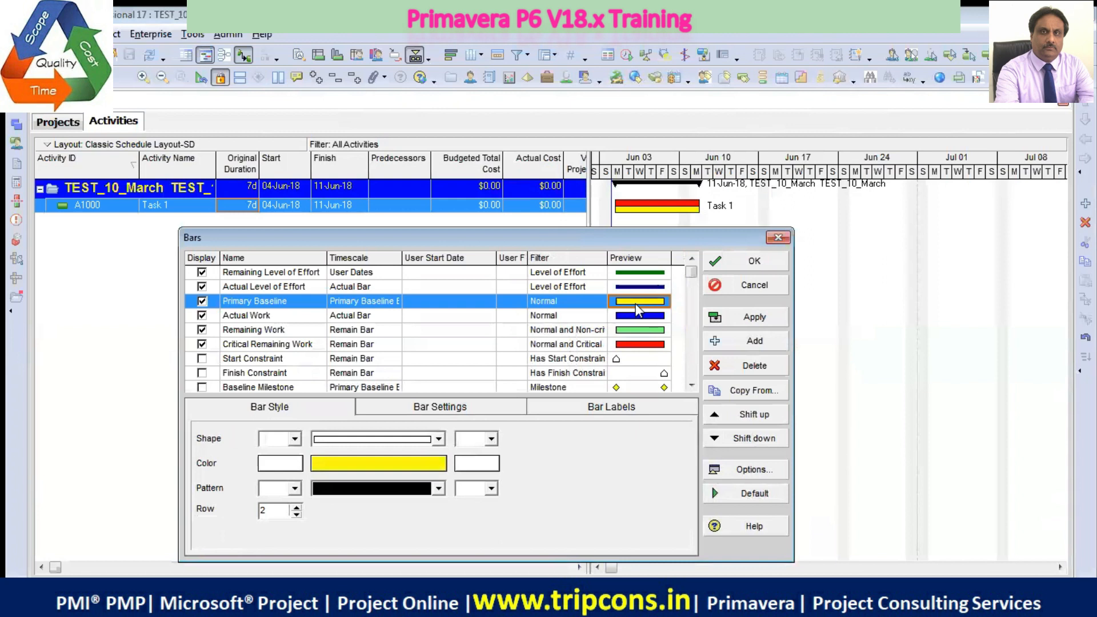
{"action": "left_click_drag", "start_coordinate": [403, 257], "coordinate": [433, 257]}
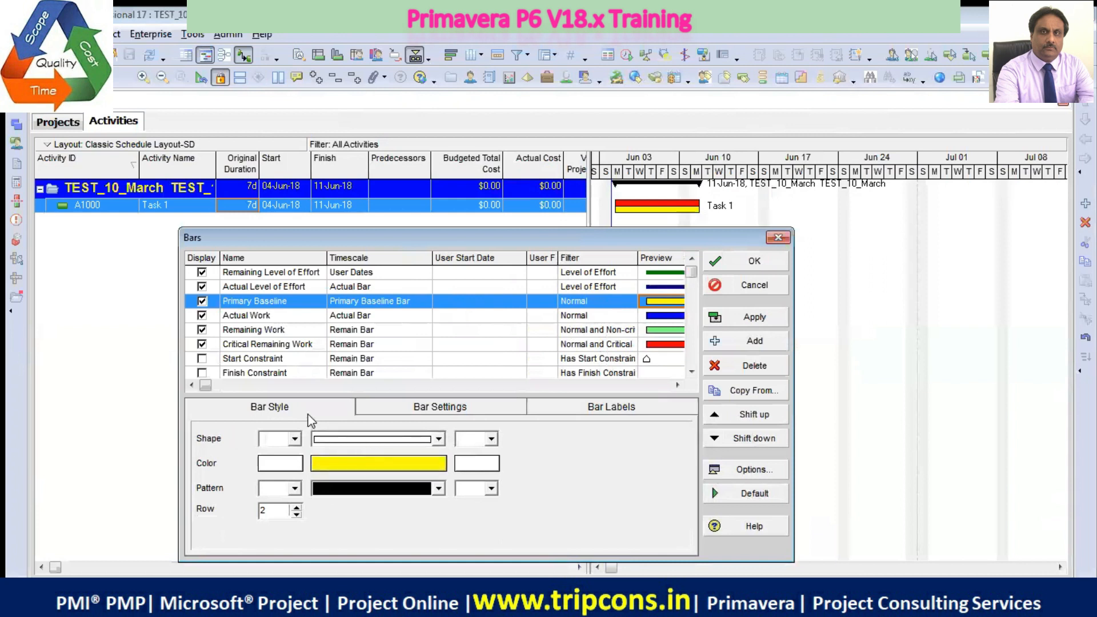
{"action": "left_click", "coordinate": [437, 441]}
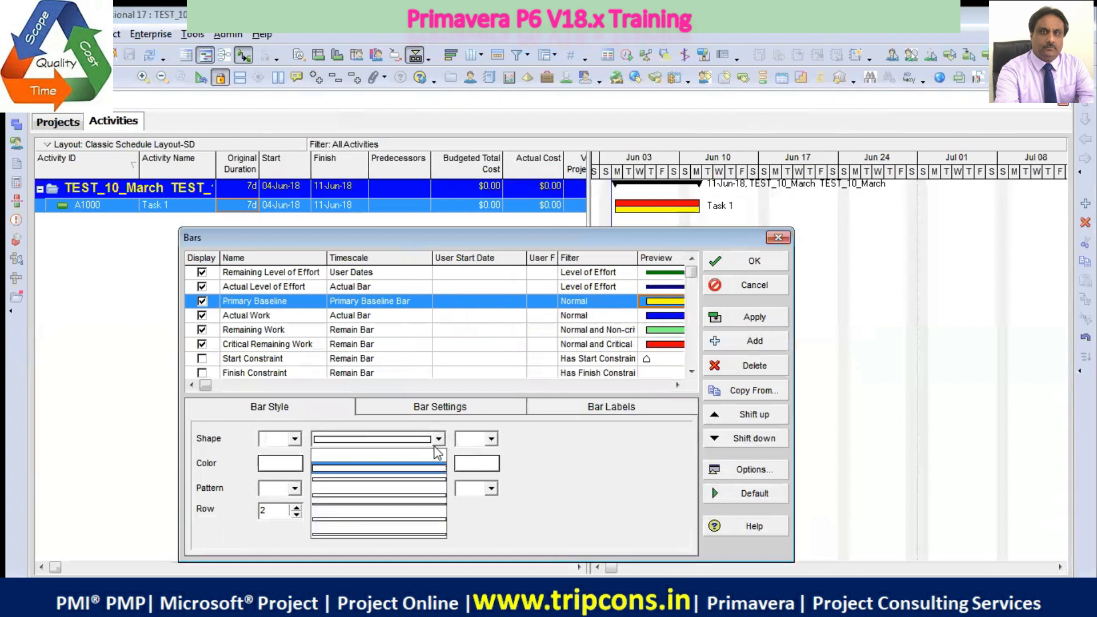
{"action": "left_click", "coordinate": [422, 467]}
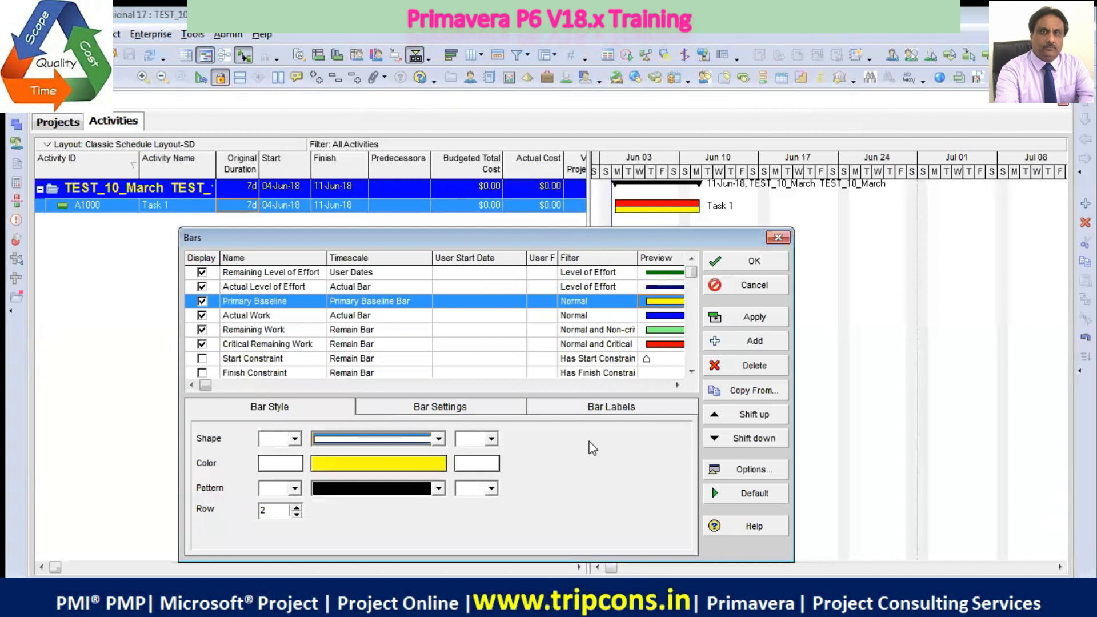
Examine the style of the Actual Level of Effort, Primary Baseline, Actual Work, Remaining Work and Critical Remaining Work bars
{"action": "left_click", "coordinate": [309, 287]}
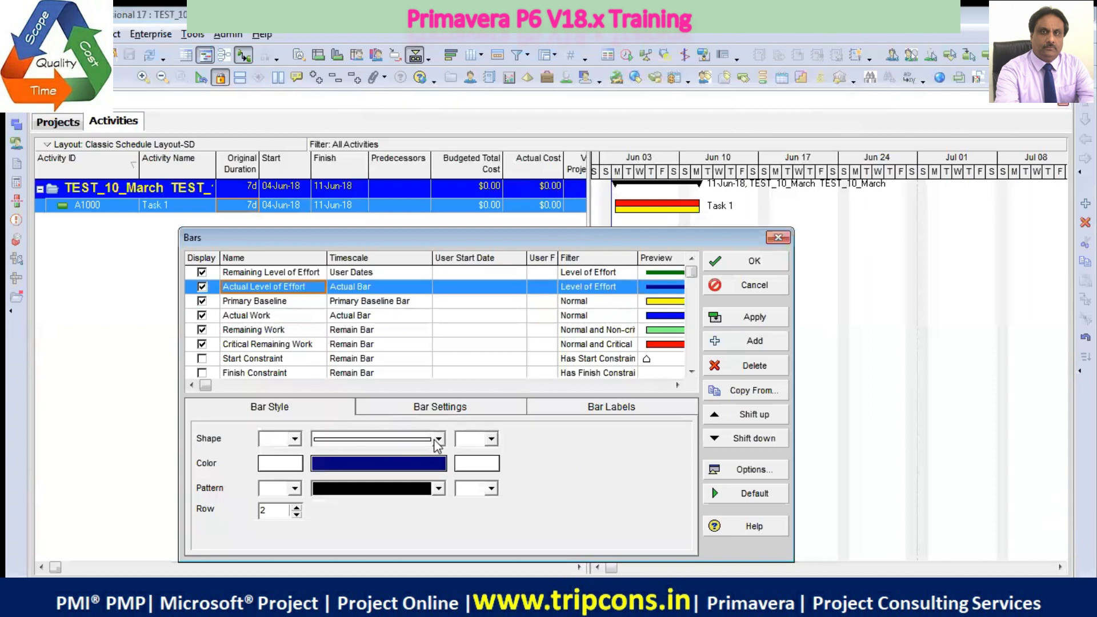
{"action": "left_click", "coordinate": [288, 303]}
{"action": "left_click", "coordinate": [293, 316]}
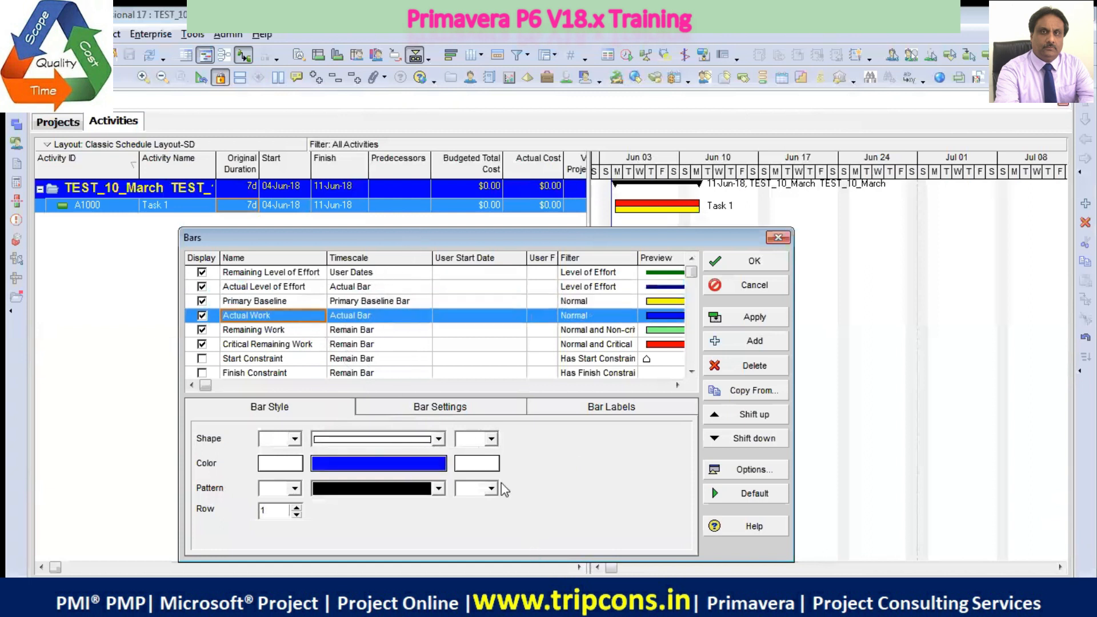
{"action": "left_click_drag", "start_coordinate": [505, 233], "coordinate": [376, 225]}
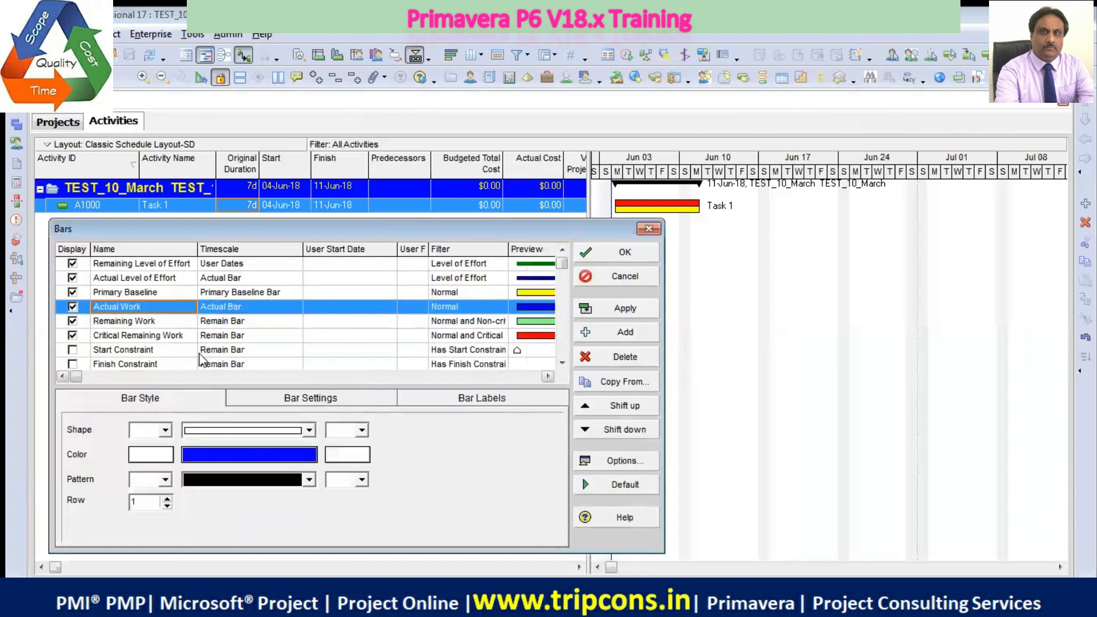
{"action": "left_click", "coordinate": [169, 326]}
{"action": "left_click", "coordinate": [170, 335]}
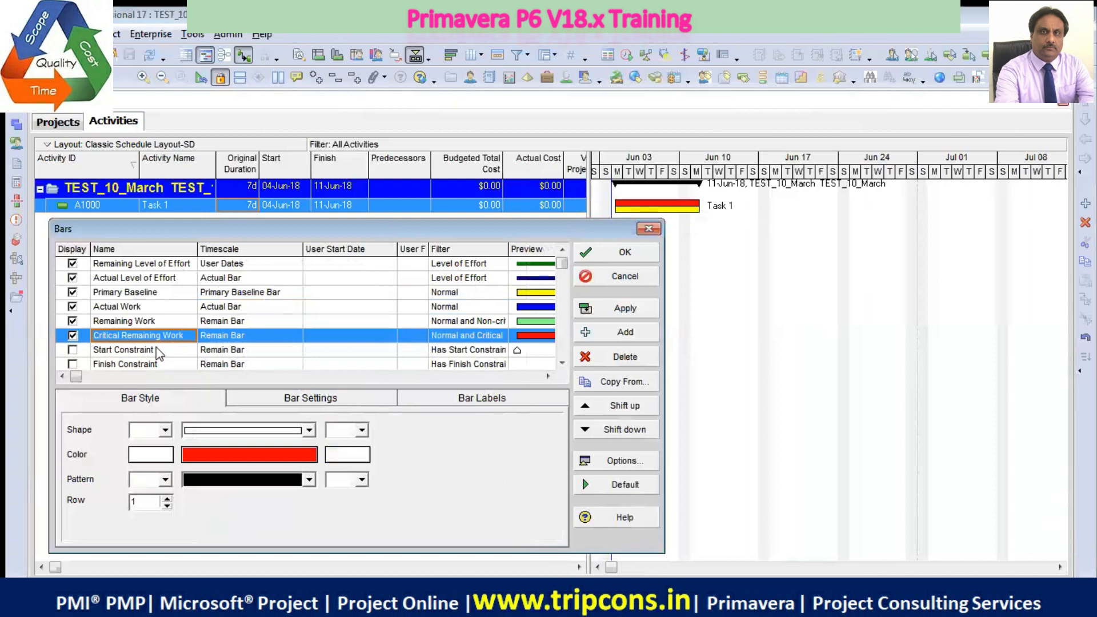
{"action": "left_click", "coordinate": [160, 323]}
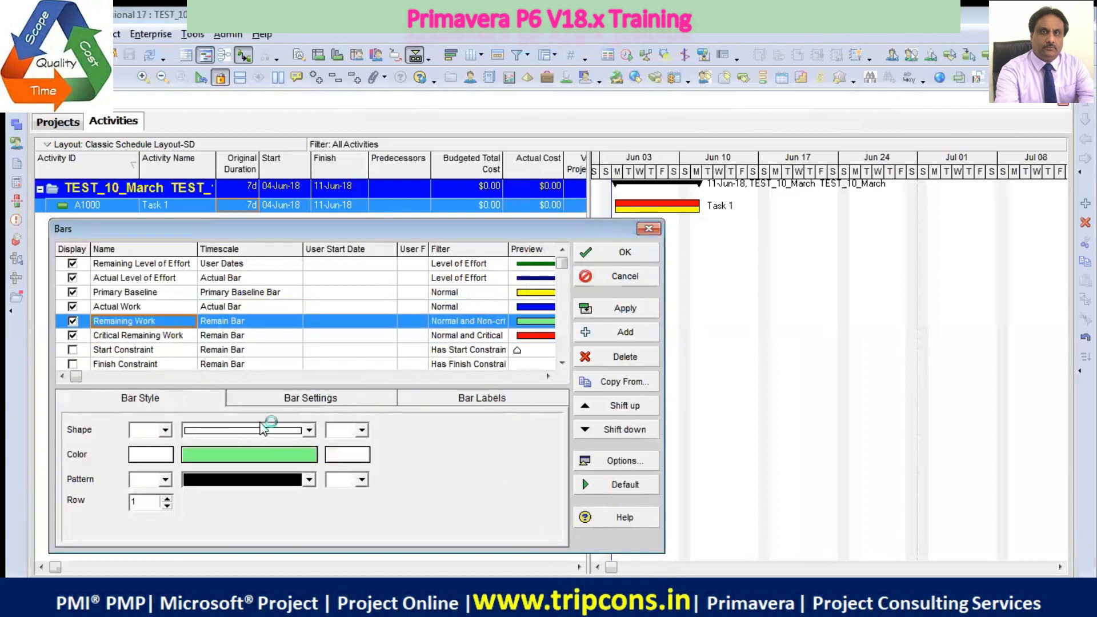
Look through the rest of the bar list, from the constraint and milestone bars to the summary and float bars
{"action": "left_click", "coordinate": [563, 362]}
{"action": "left_click", "coordinate": [563, 362]}
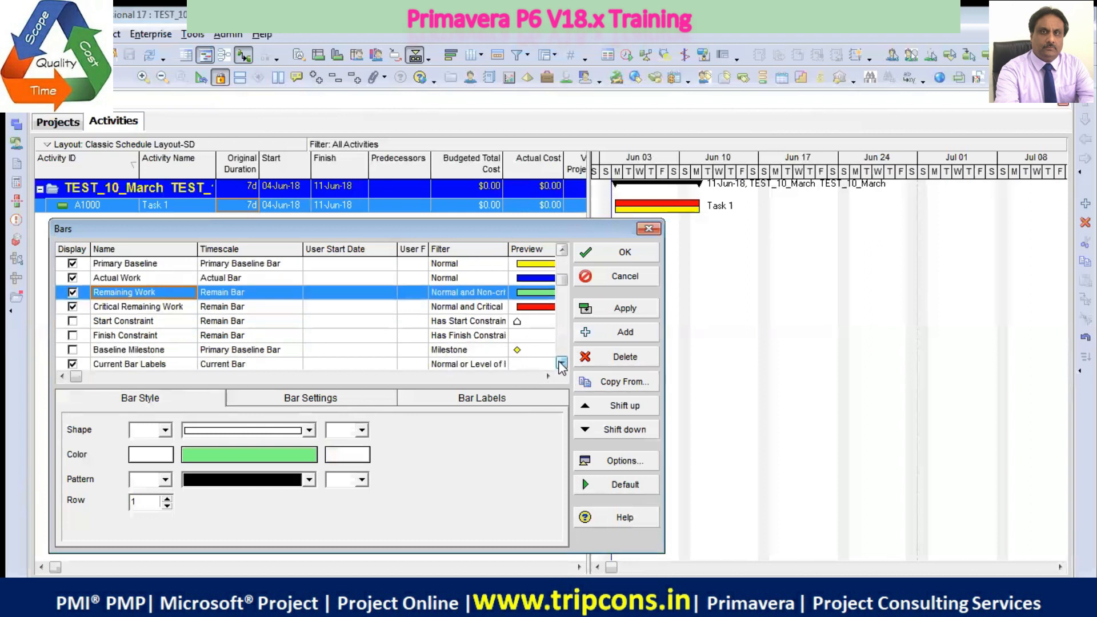
{"action": "left_click", "coordinate": [563, 362]}
{"action": "left_click", "coordinate": [562, 362]}
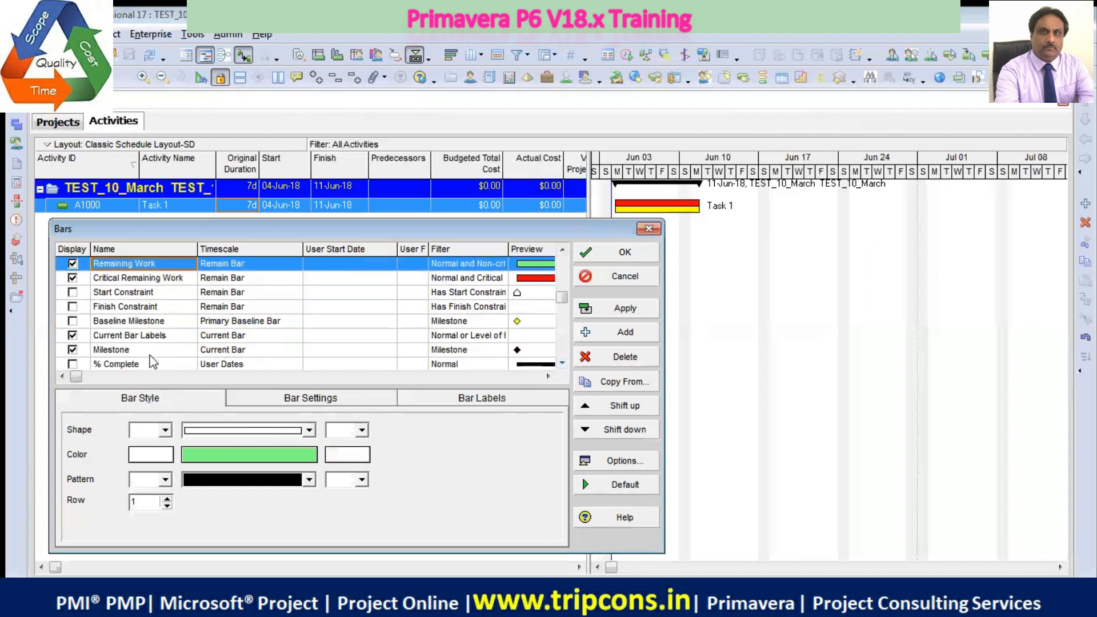
{"action": "left_click", "coordinate": [562, 363]}
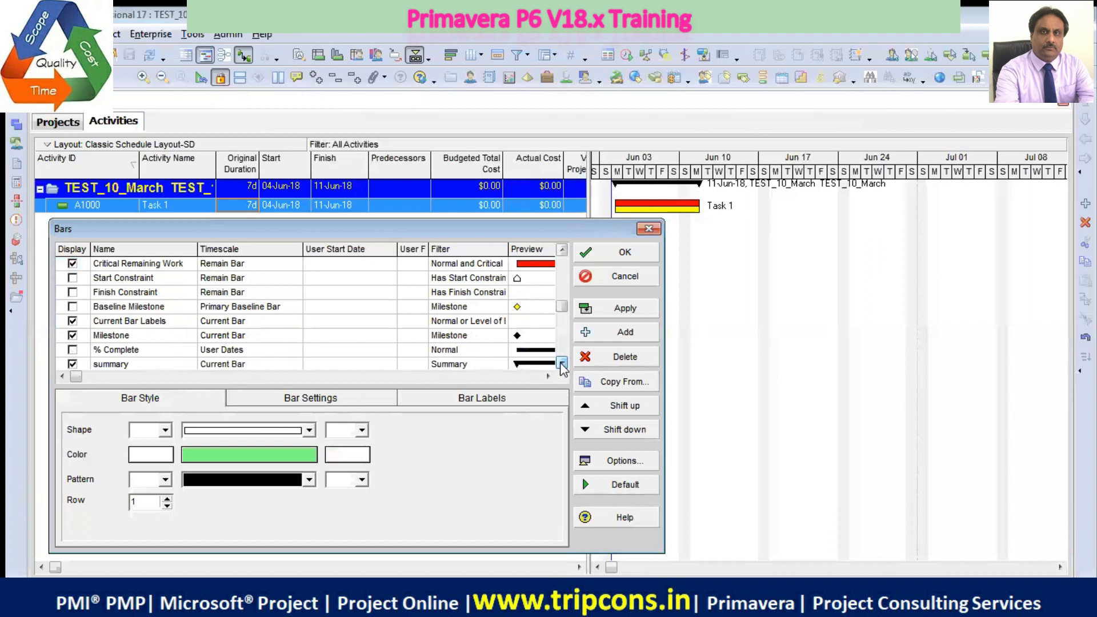
{"action": "left_click", "coordinate": [561, 363]}
{"action": "left_click", "coordinate": [562, 363]}
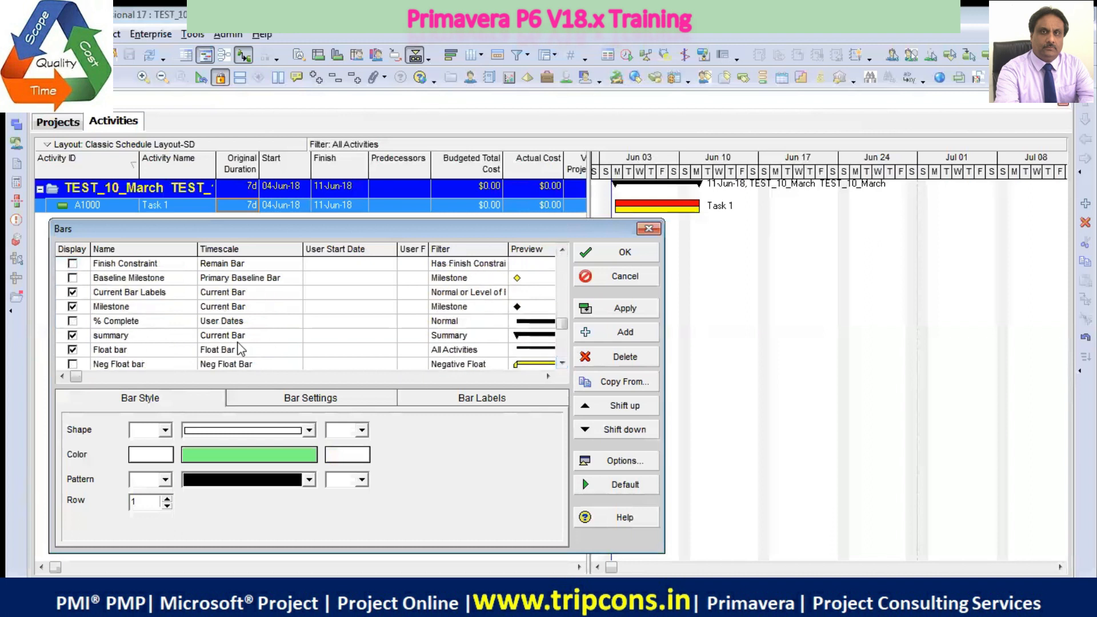
{"action": "left_click", "coordinate": [562, 363]}
{"action": "left_click", "coordinate": [562, 363]}
{"action": "left_click", "coordinate": [562, 363]}
{"action": "left_click_drag", "start_coordinate": [563, 350], "coordinate": [562, 262]}
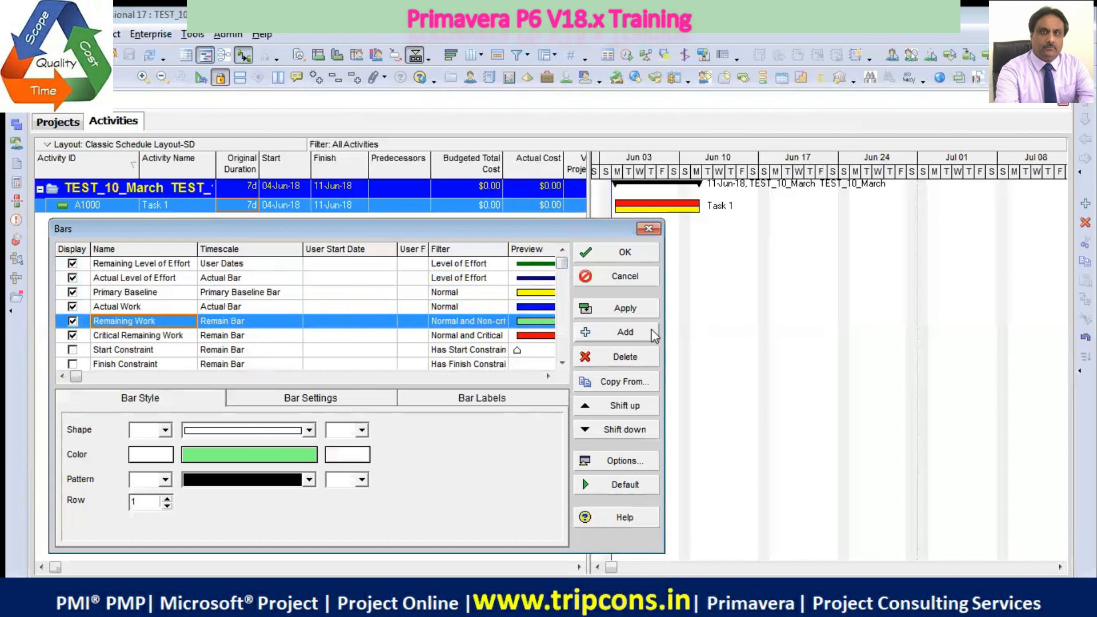
Narrow the User Start Date column to review the bars' filters and previews, and close the bar settings
{"action": "left_click_drag", "start_coordinate": [397, 249], "coordinate": [346, 249]}
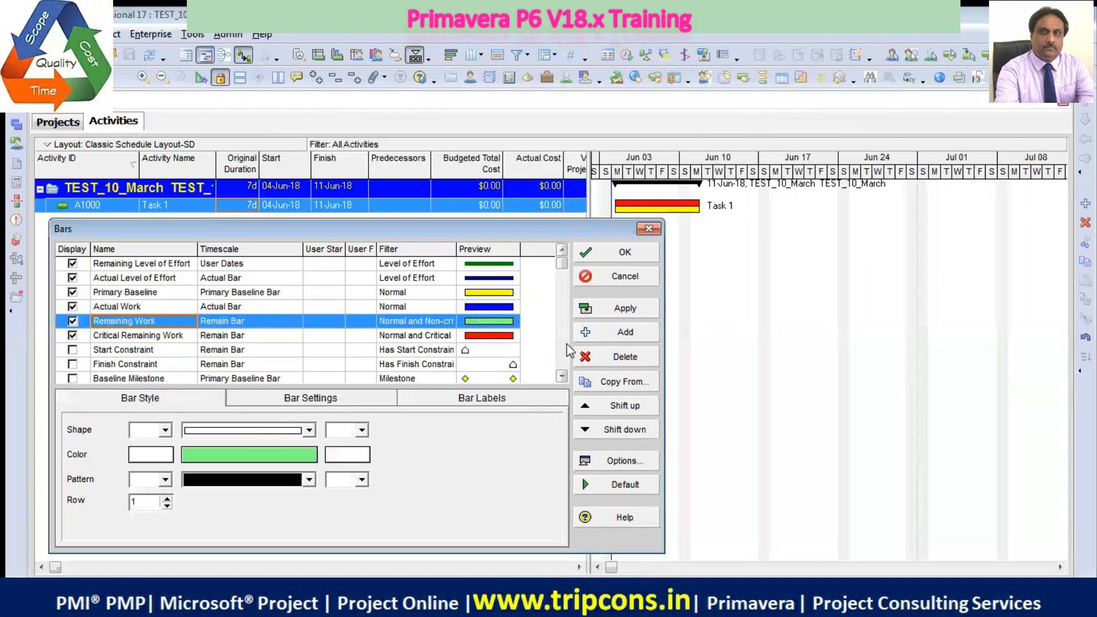
{"action": "left_click_drag", "start_coordinate": [570, 237], "coordinate": [559, 102]}
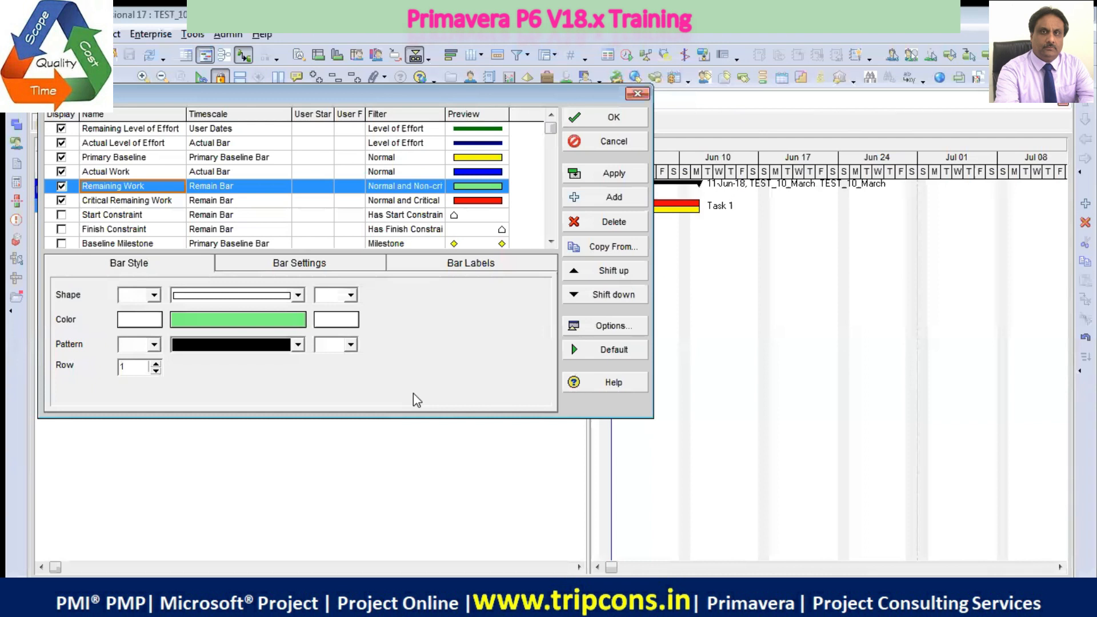
{"action": "left_click", "coordinate": [551, 243]}
{"action": "left_click", "coordinate": [551, 242]}
{"action": "left_click", "coordinate": [551, 243]}
{"action": "left_click", "coordinate": [551, 242]}
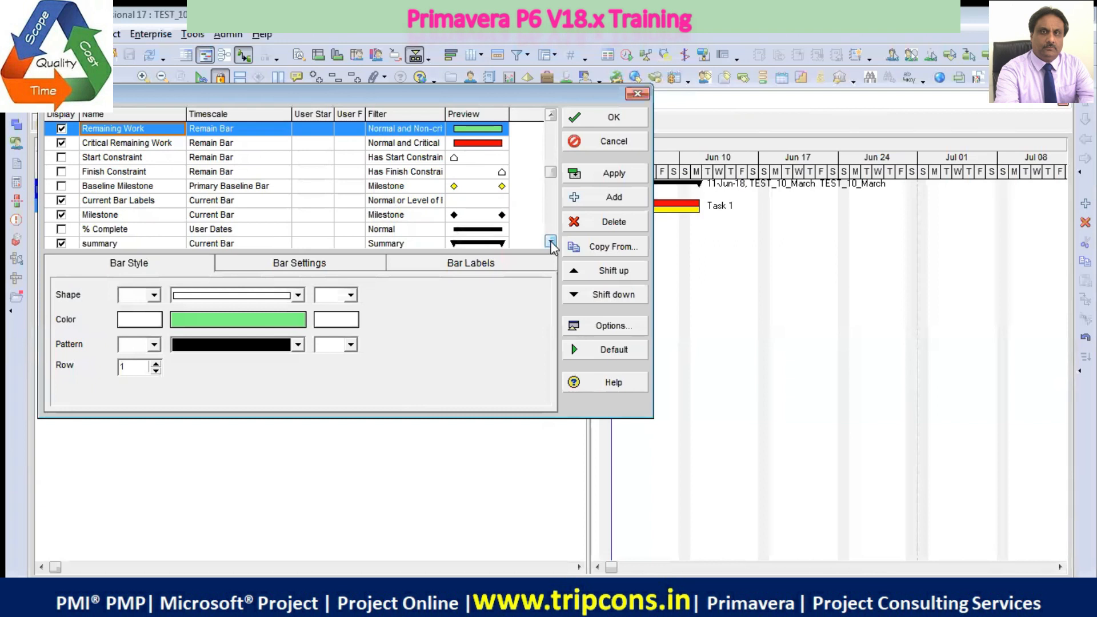
{"action": "left_click", "coordinate": [551, 242]}
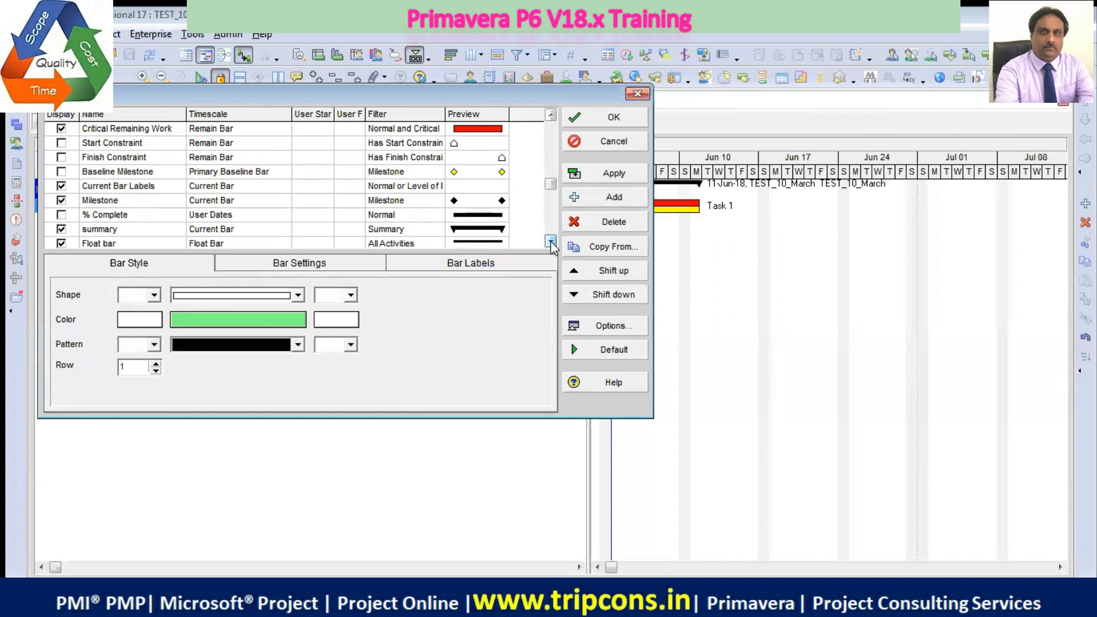
{"action": "left_click", "coordinate": [551, 243]}
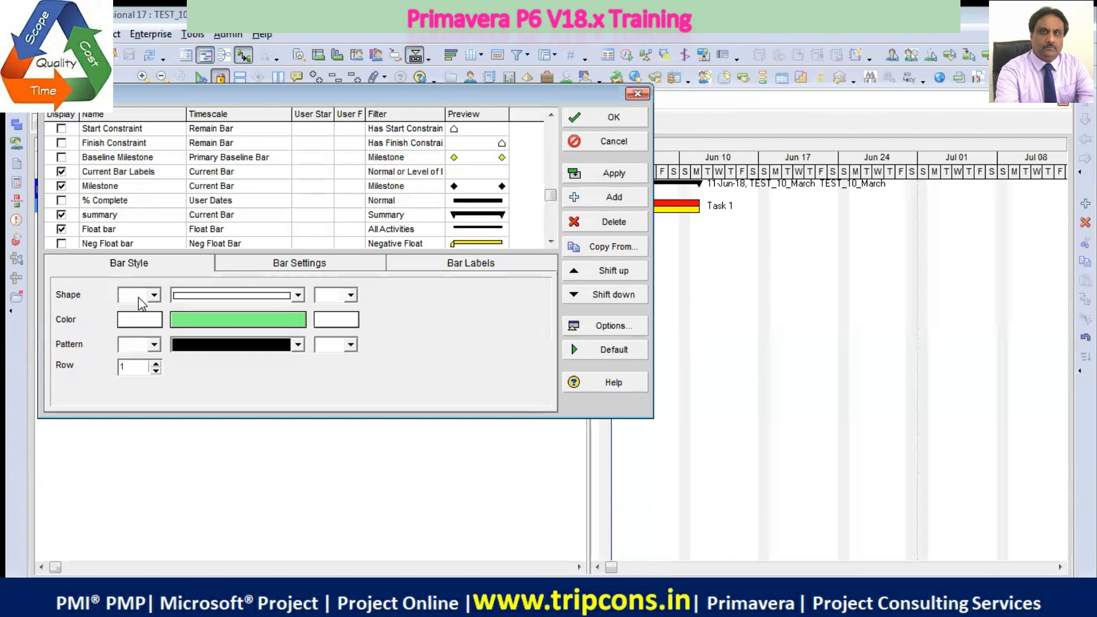
{"action": "left_click", "coordinate": [621, 114]}
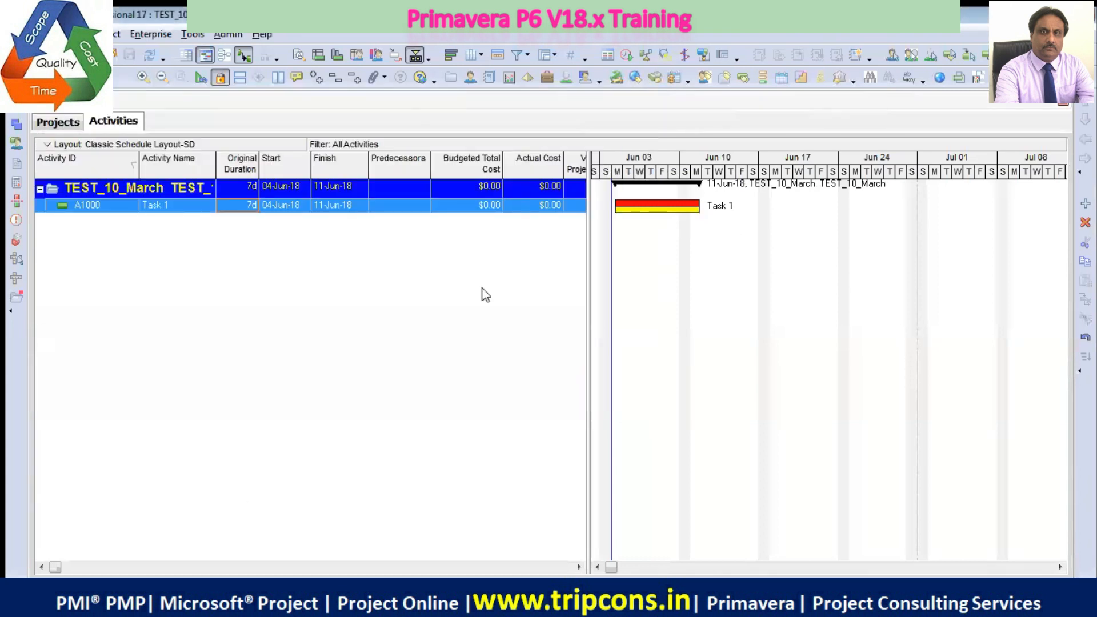
View the activity table's remaining columns and compare the Gantt timescale in quarters, months and weeks, ending on weeks and days around Task 1
{"action": "left_click_drag", "start_coordinate": [588, 282], "coordinate": [830, 282]}
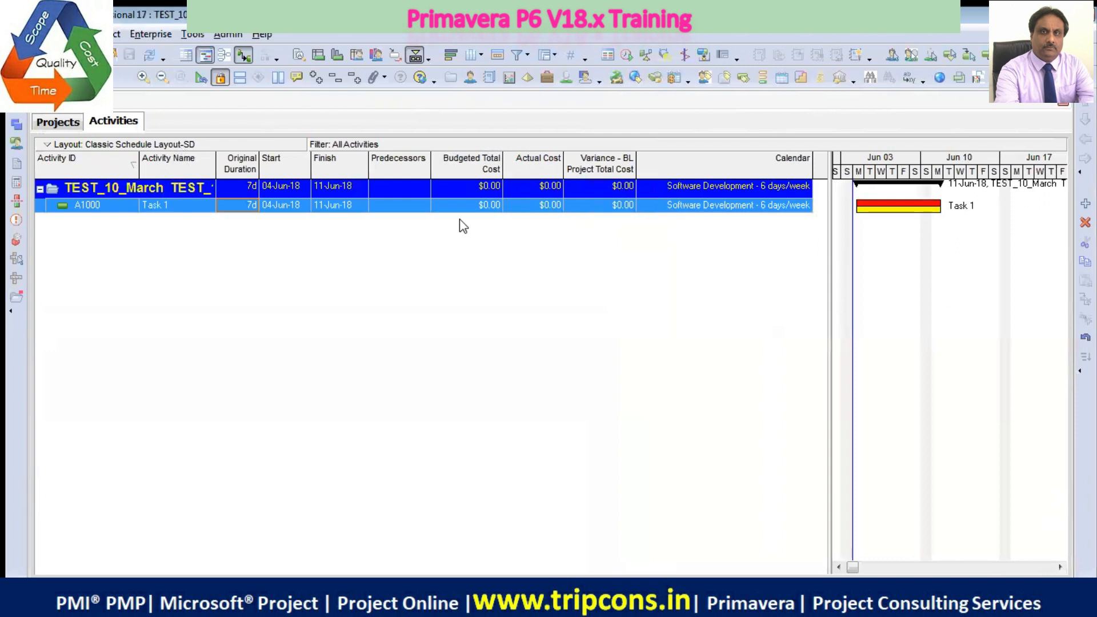
{"action": "left_click_drag", "start_coordinate": [829, 293], "coordinate": [495, 266]}
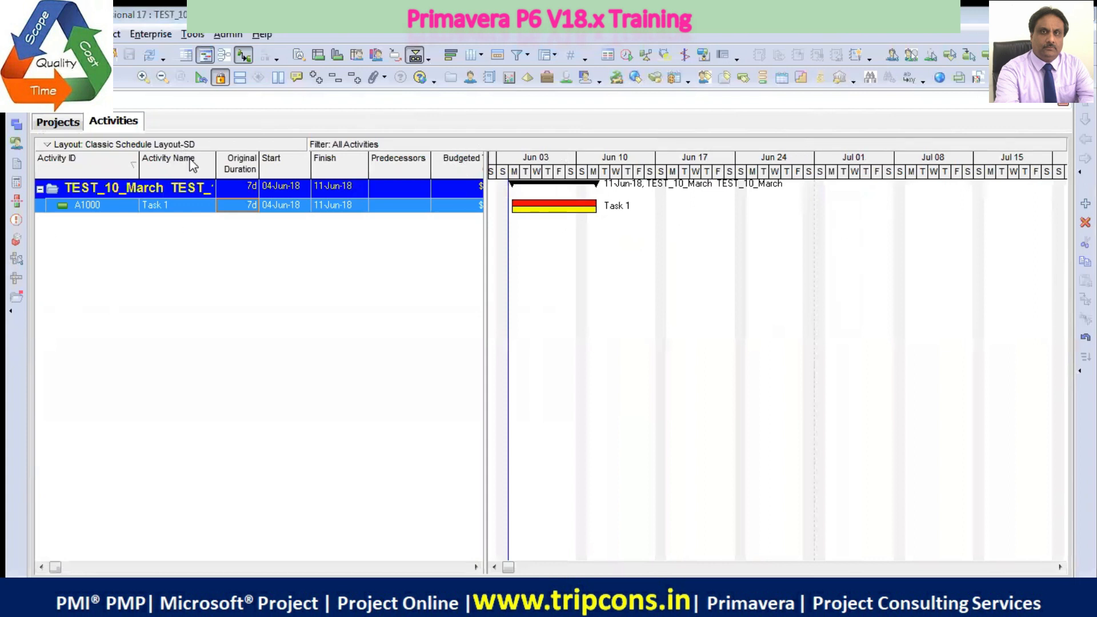
{"action": "left_click", "coordinate": [162, 78]}
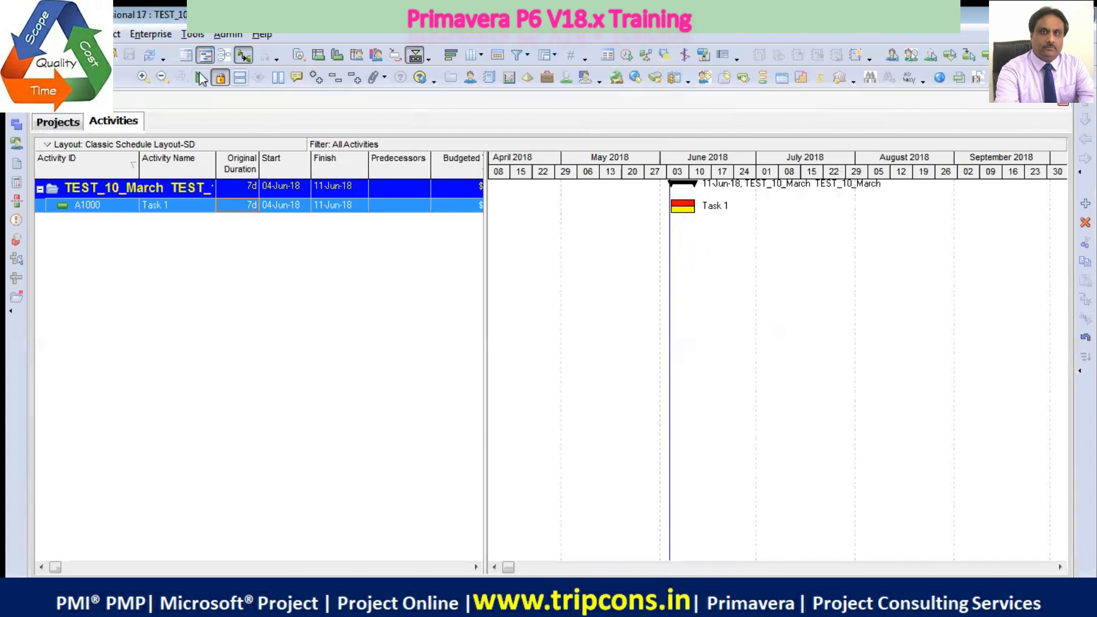
{"action": "left_click", "coordinate": [162, 78]}
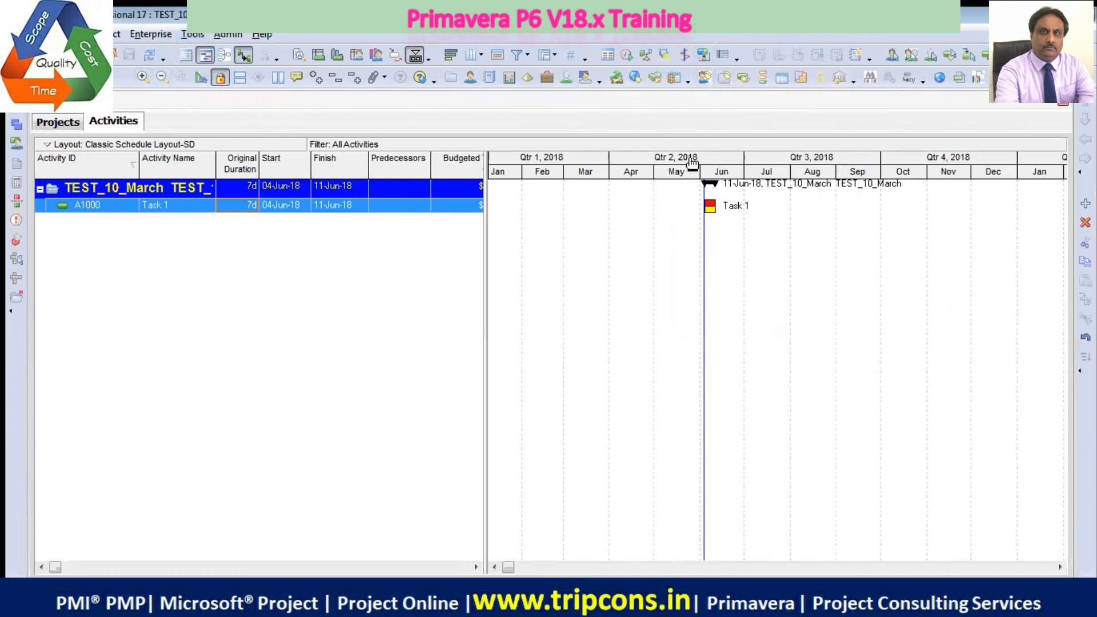
{"action": "left_click_drag", "start_coordinate": [688, 172], "coordinate": [623, 172]}
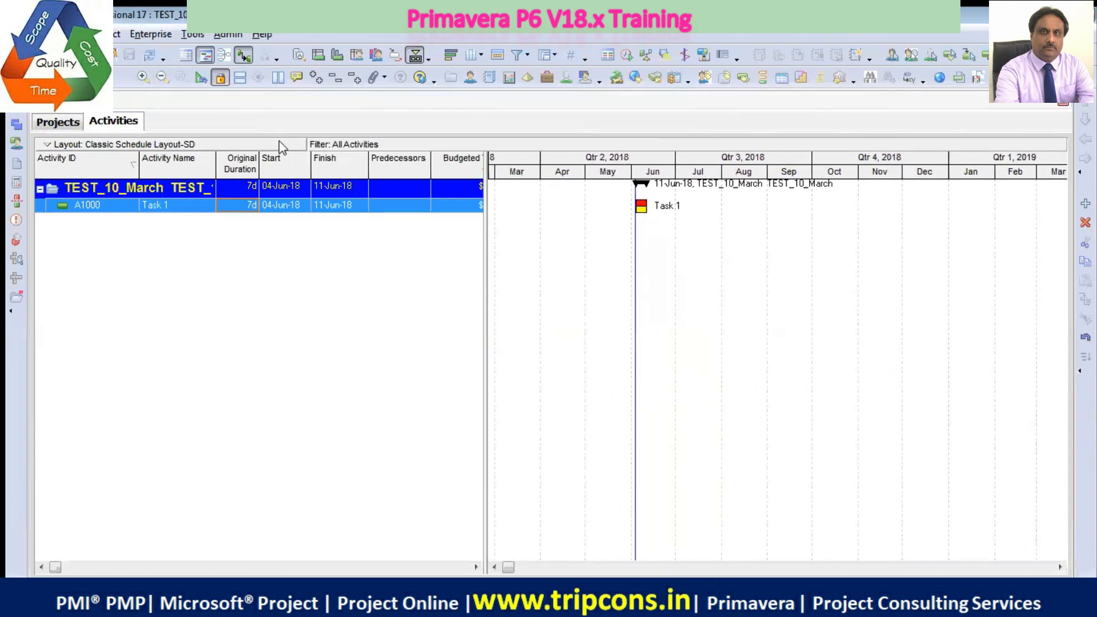
{"action": "left_click", "coordinate": [143, 78]}
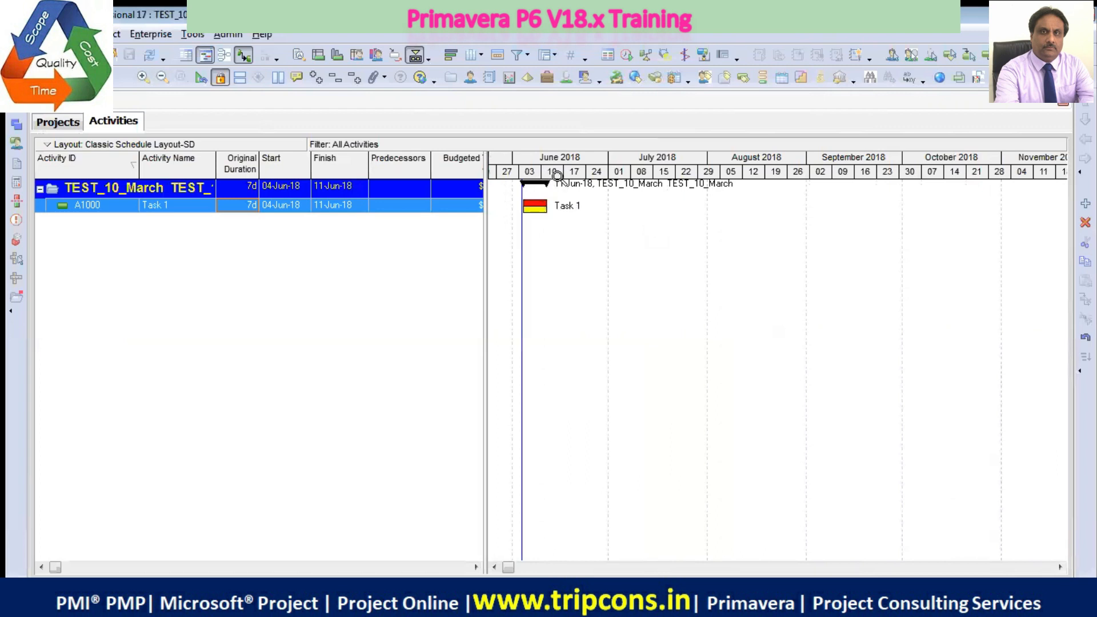
{"action": "left_click", "coordinate": [142, 77]}
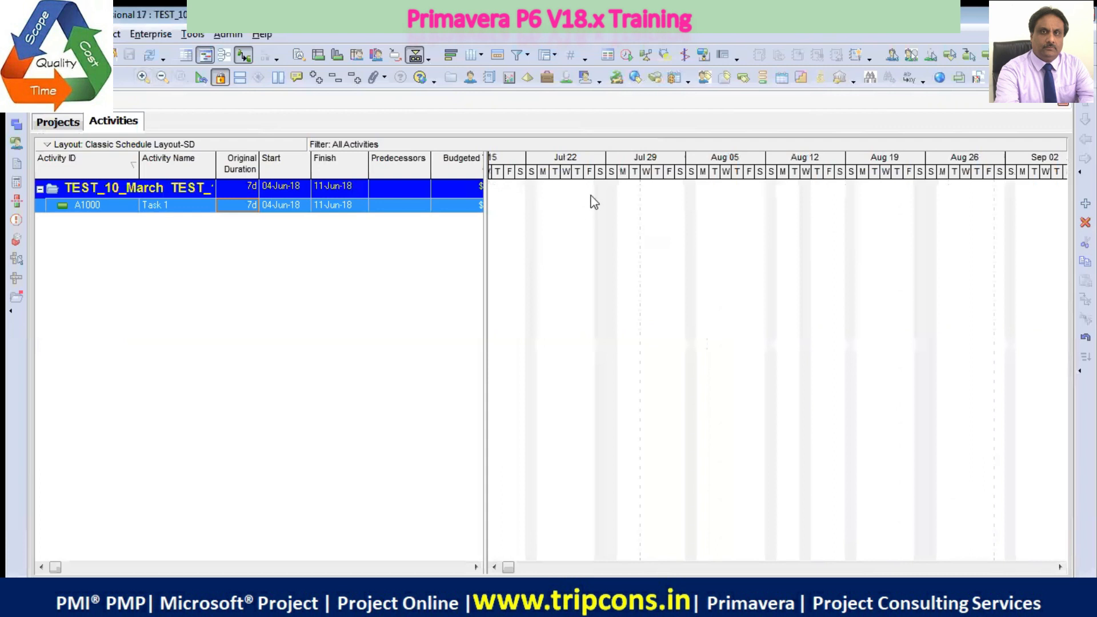
{"action": "double_click", "coordinate": [510, 200]}
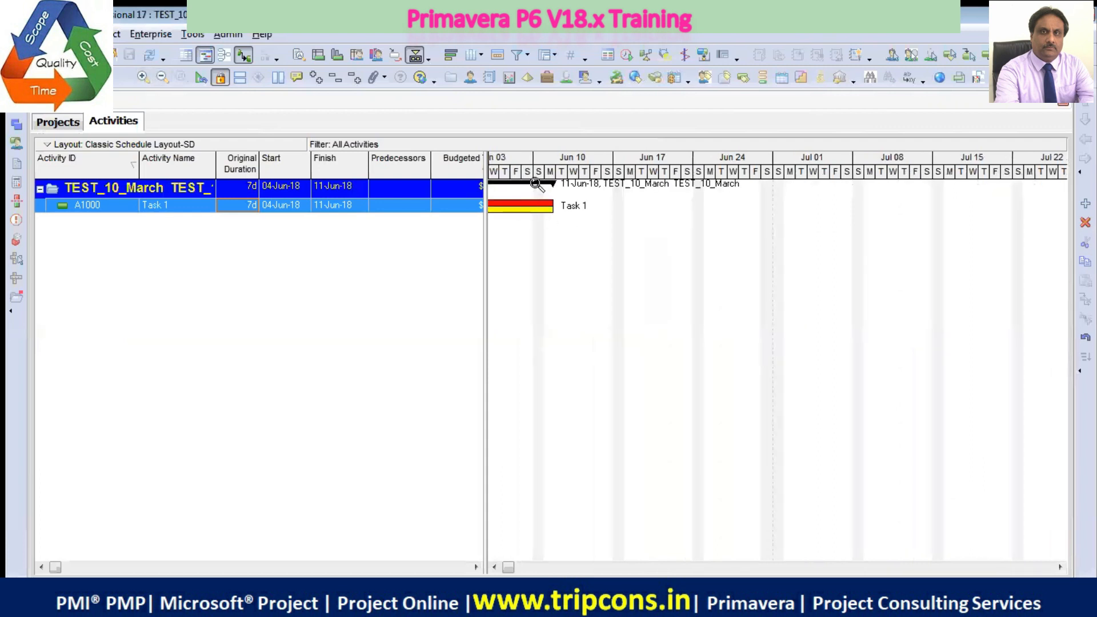
{"action": "left_click_drag", "start_coordinate": [515, 163], "coordinate": [554, 158]}
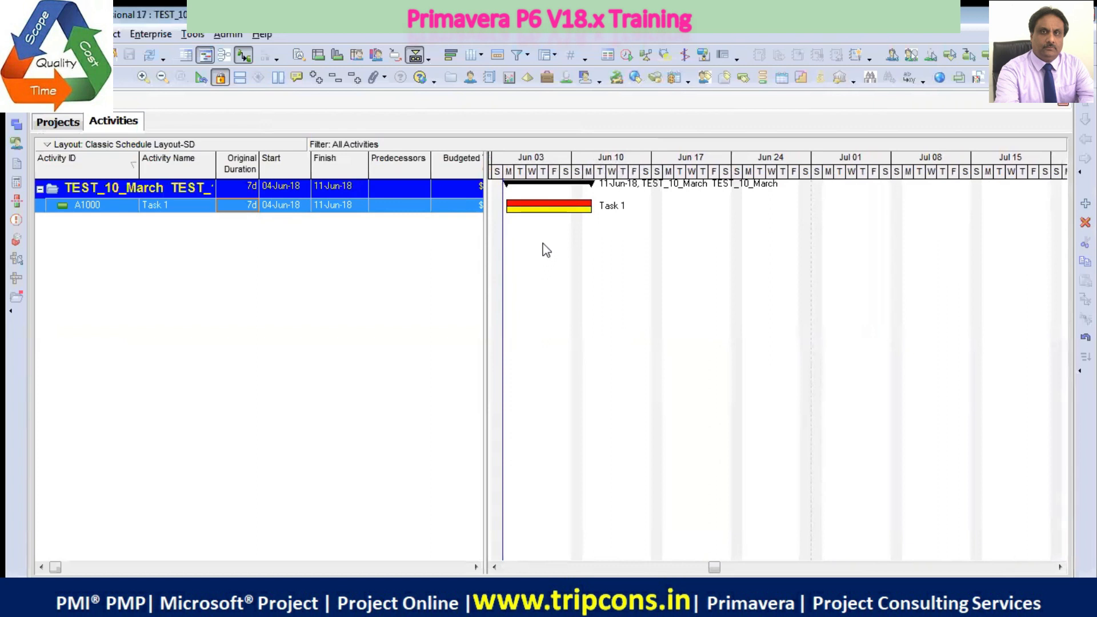
Reopen the bar settings, turn the Critical Remaining Work bar's display off and on again, and accept the settings
{"action": "right_click", "coordinate": [627, 221]}
{"action": "left_click", "coordinate": [645, 252]}
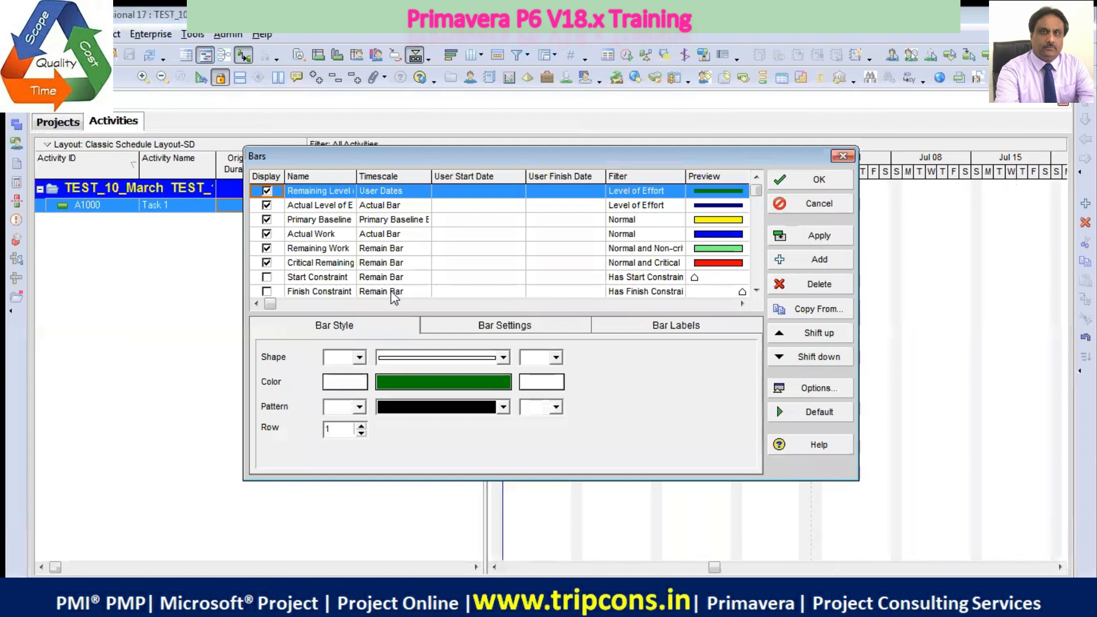
{"action": "left_click", "coordinate": [297, 264]}
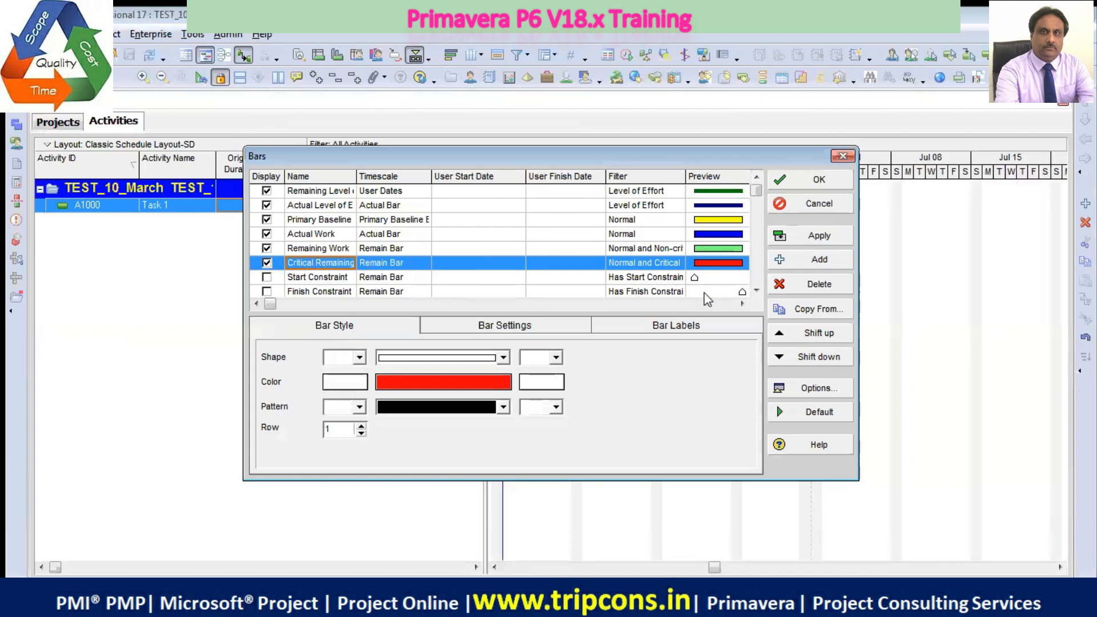
{"action": "left_click", "coordinate": [267, 263]}
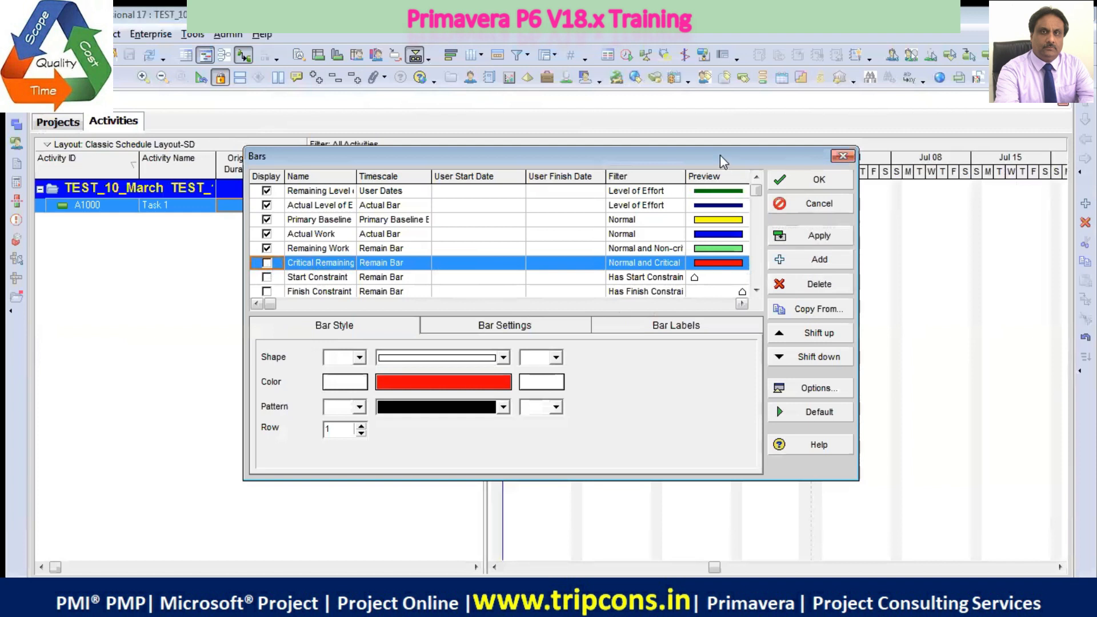
{"action": "left_click_drag", "start_coordinate": [721, 161], "coordinate": [745, 172]}
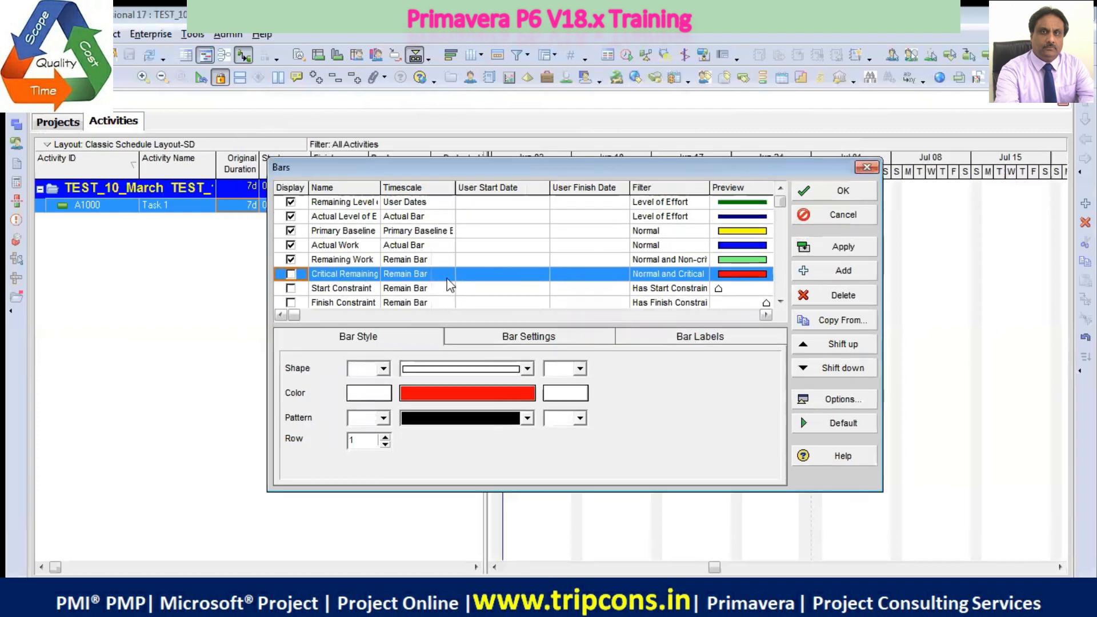
{"action": "left_click", "coordinate": [266, 263]}
{"action": "left_click", "coordinate": [849, 191]}
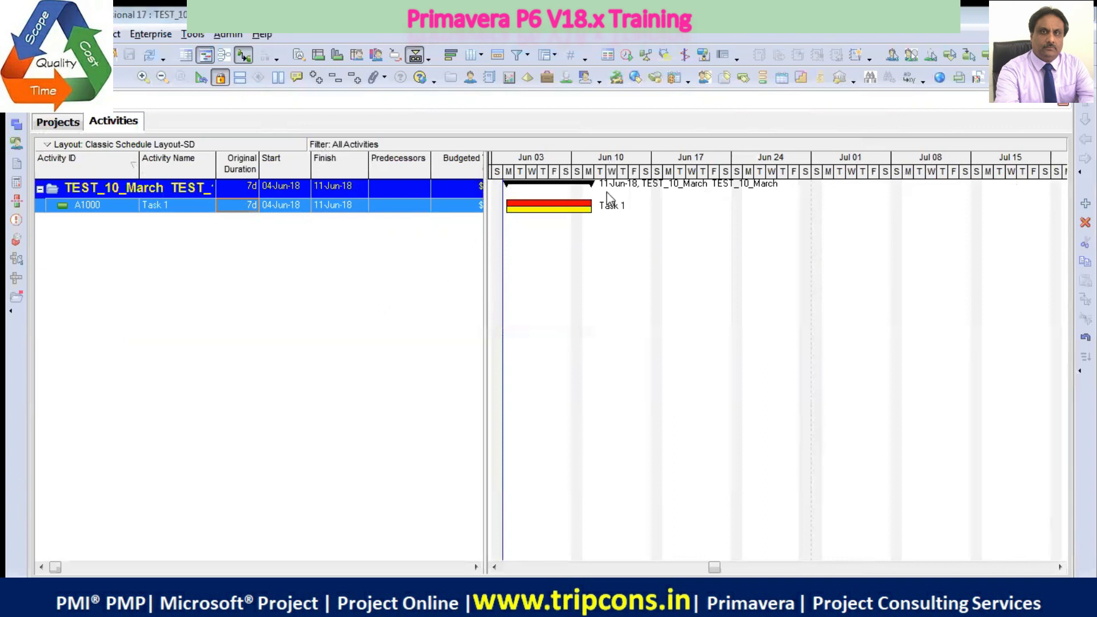
Switch to the activity table alone and back to the Gantt chart, and widen the table area and its Calendar column to show Task 1's calendar
{"action": "left_click", "coordinate": [186, 57]}
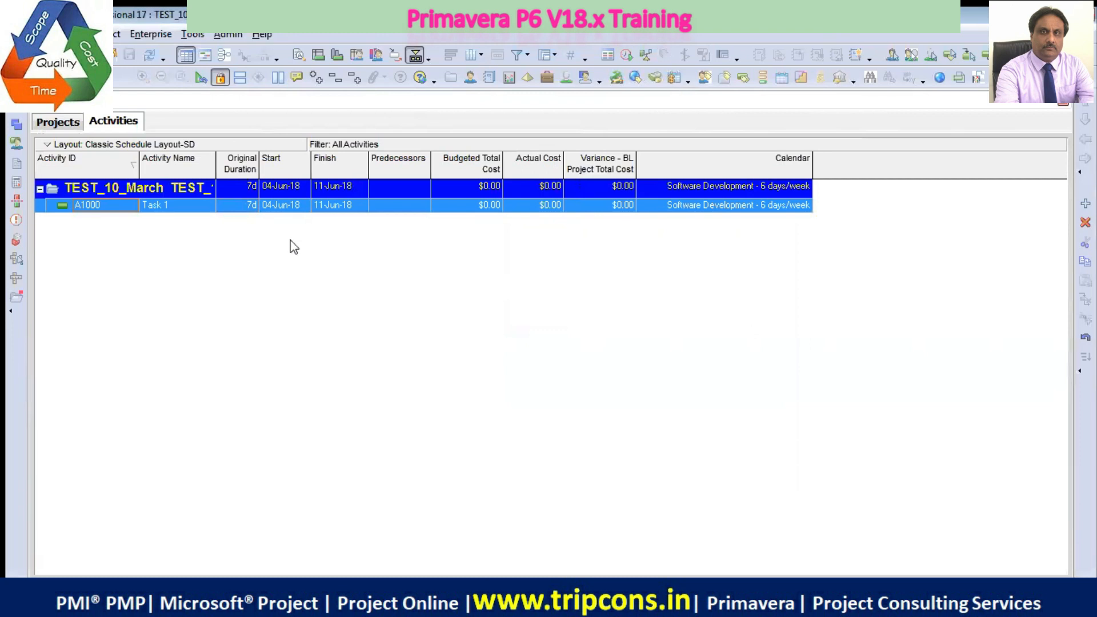
{"action": "left_click", "coordinate": [204, 55]}
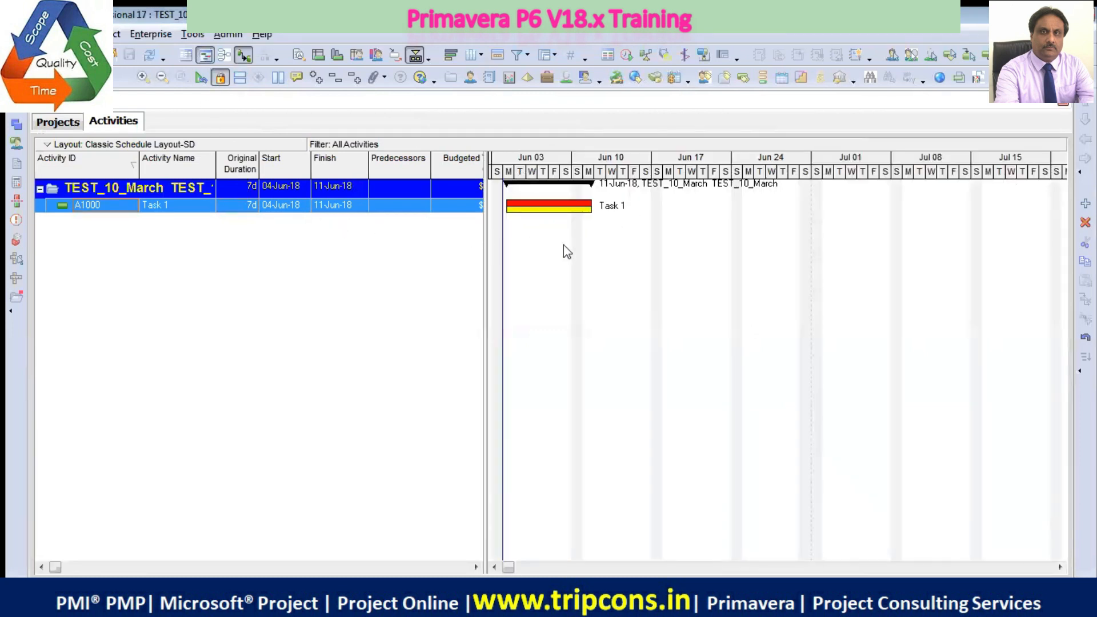
{"action": "left_click_drag", "start_coordinate": [486, 280], "coordinate": [724, 282]}
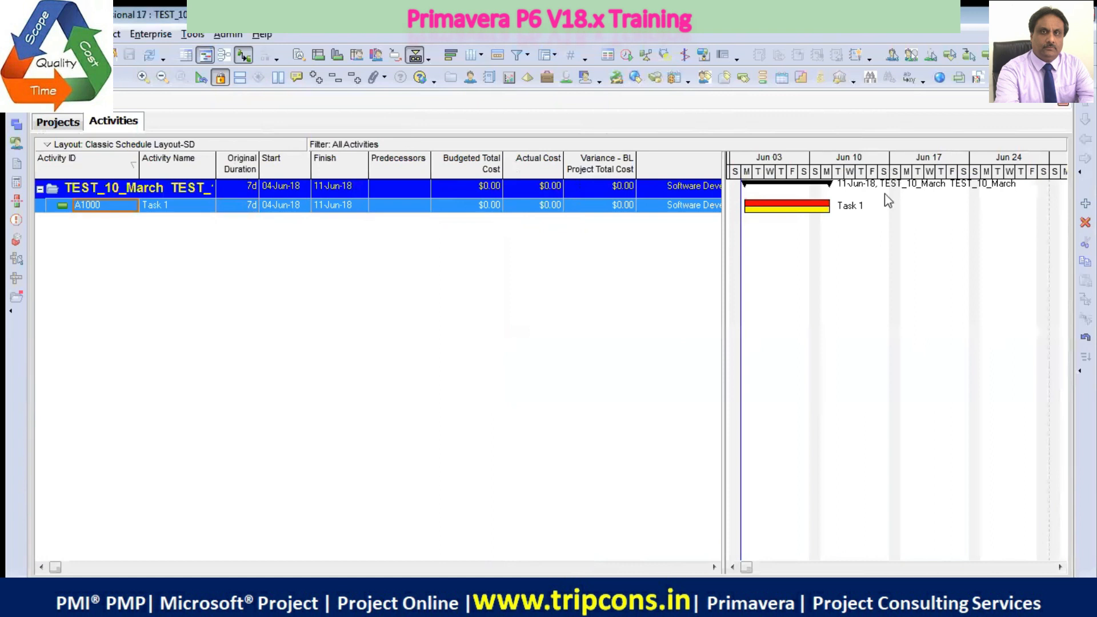
{"action": "left_click_drag", "start_coordinate": [721, 278], "coordinate": [870, 275]}
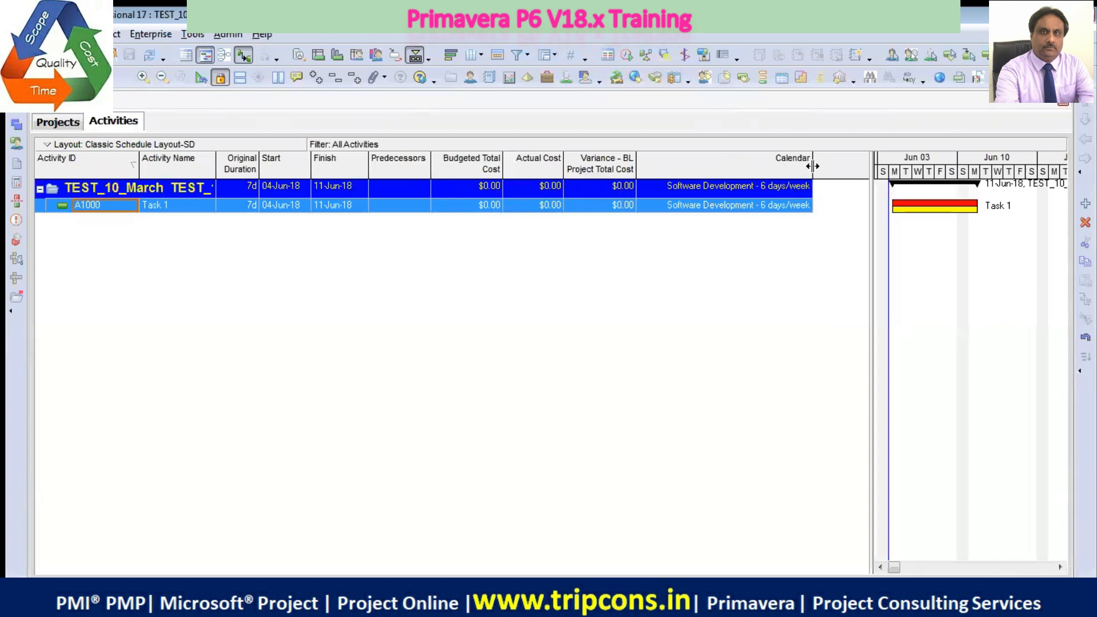
{"action": "left_click_drag", "start_coordinate": [813, 165], "coordinate": [833, 166]}
{"action": "left_click", "coordinate": [762, 207]}
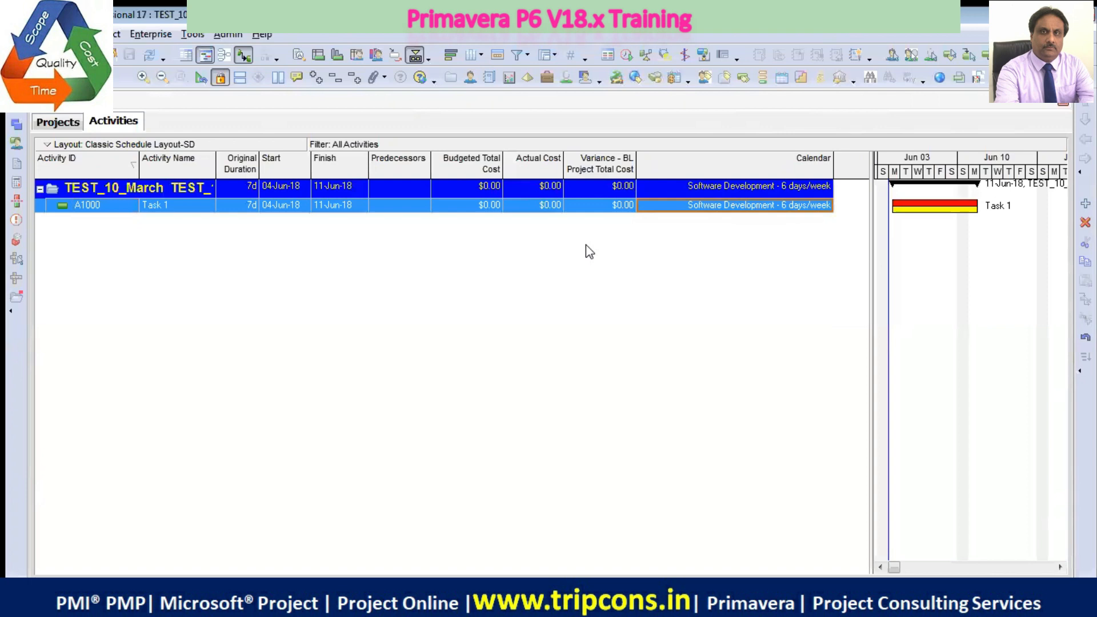
Widen the activity table area, regroup the column chooser's available options from categories into a plain list, and accept the columns
{"action": "left_click_drag", "start_coordinate": [870, 250], "coordinate": [547, 246]}
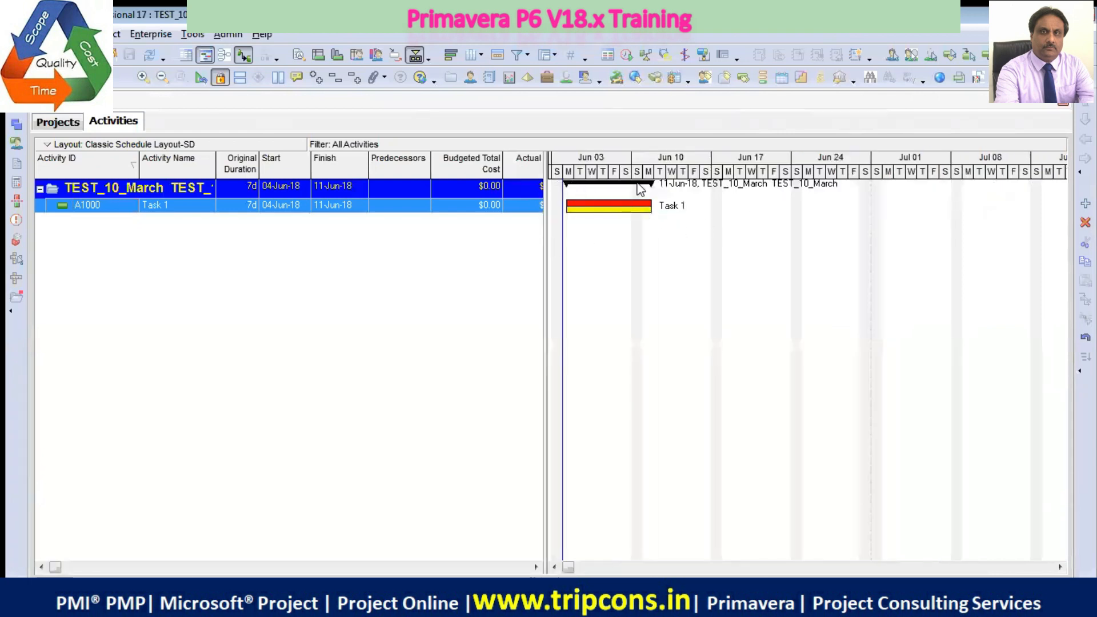
{"action": "left_click_drag", "start_coordinate": [544, 263], "coordinate": [921, 256]}
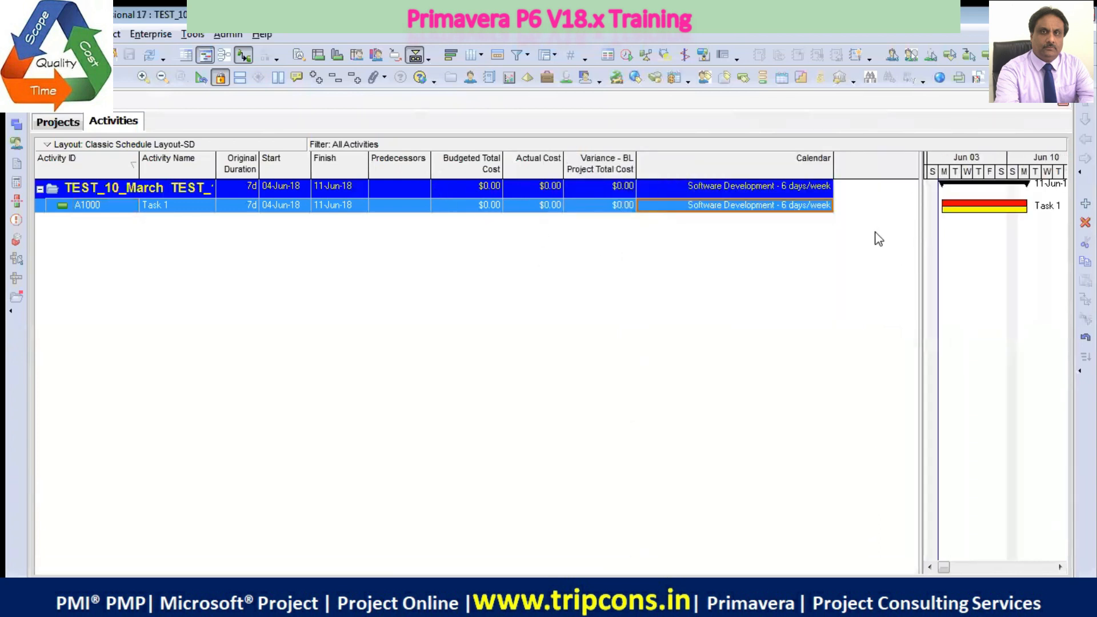
{"action": "right_click", "coordinate": [855, 171]}
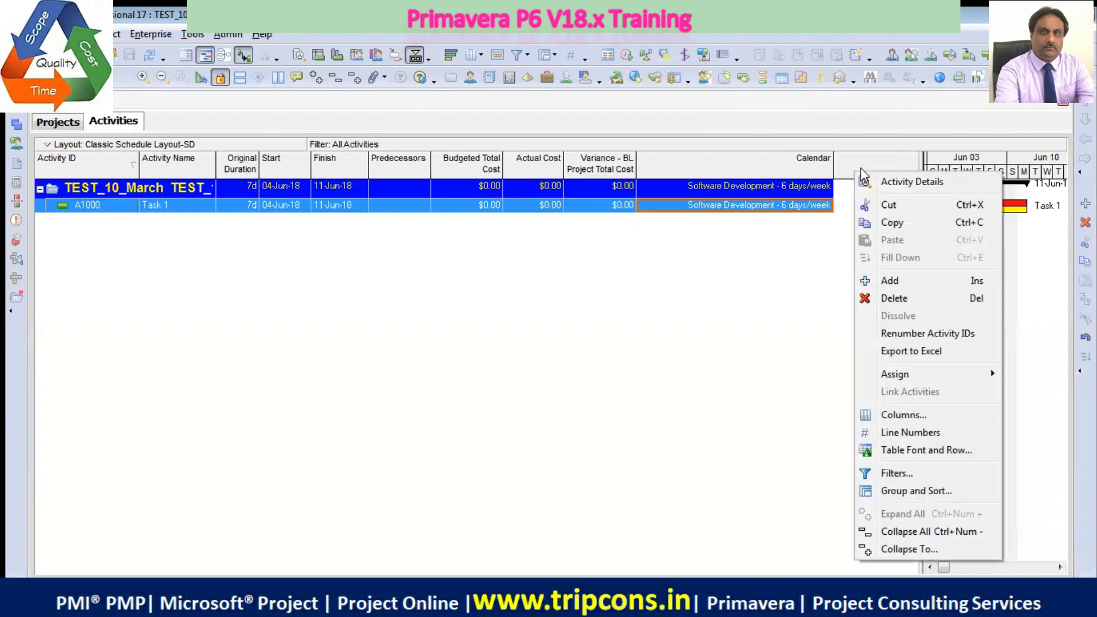
{"action": "left_click", "coordinate": [913, 417]}
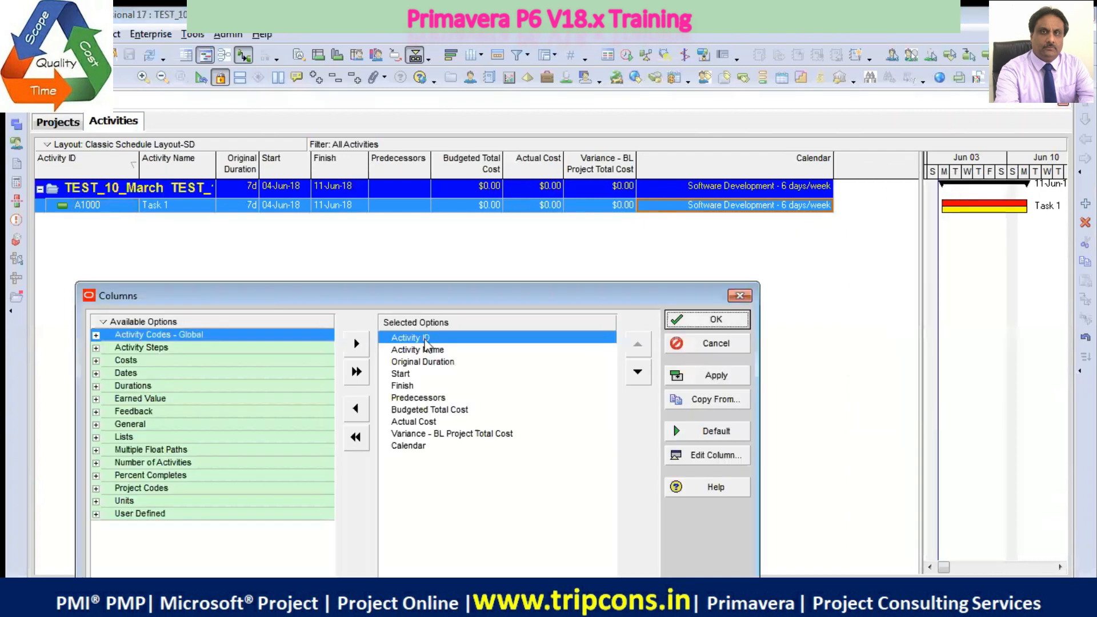
{"action": "left_click_drag", "start_coordinate": [437, 303], "coordinate": [417, 235]}
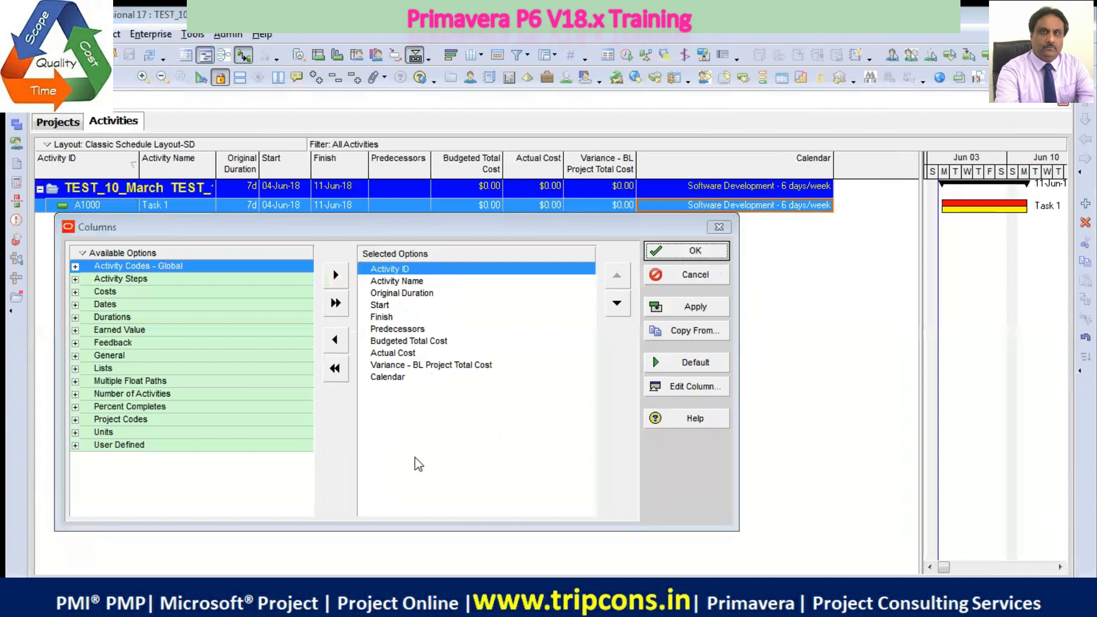
{"action": "right_click", "coordinate": [91, 252]}
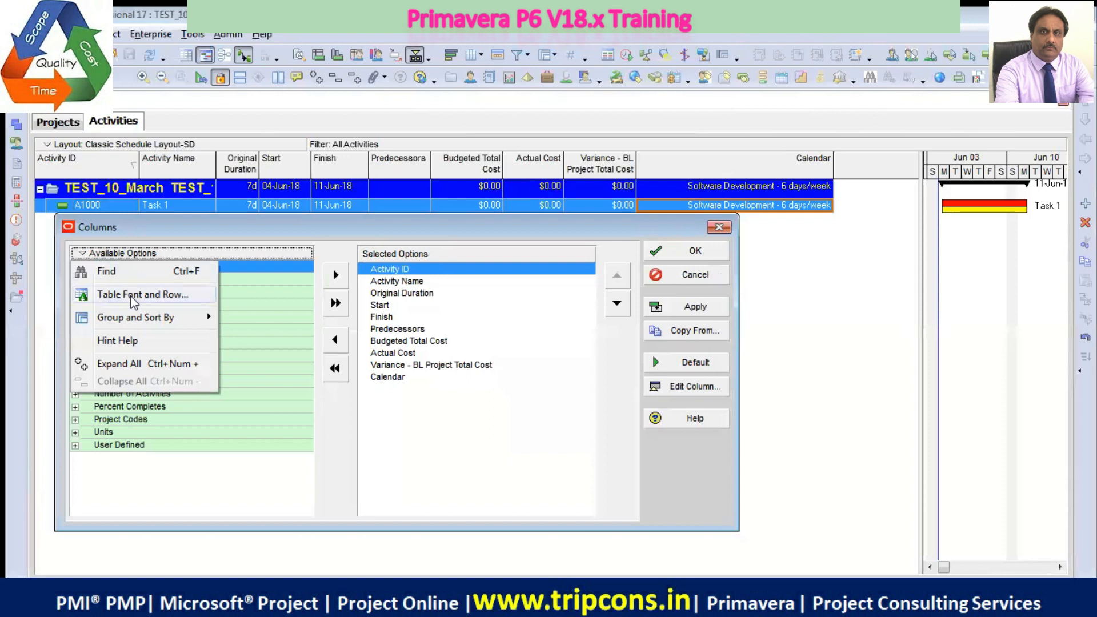
{"action": "mouse_move", "coordinate": [170, 315]}
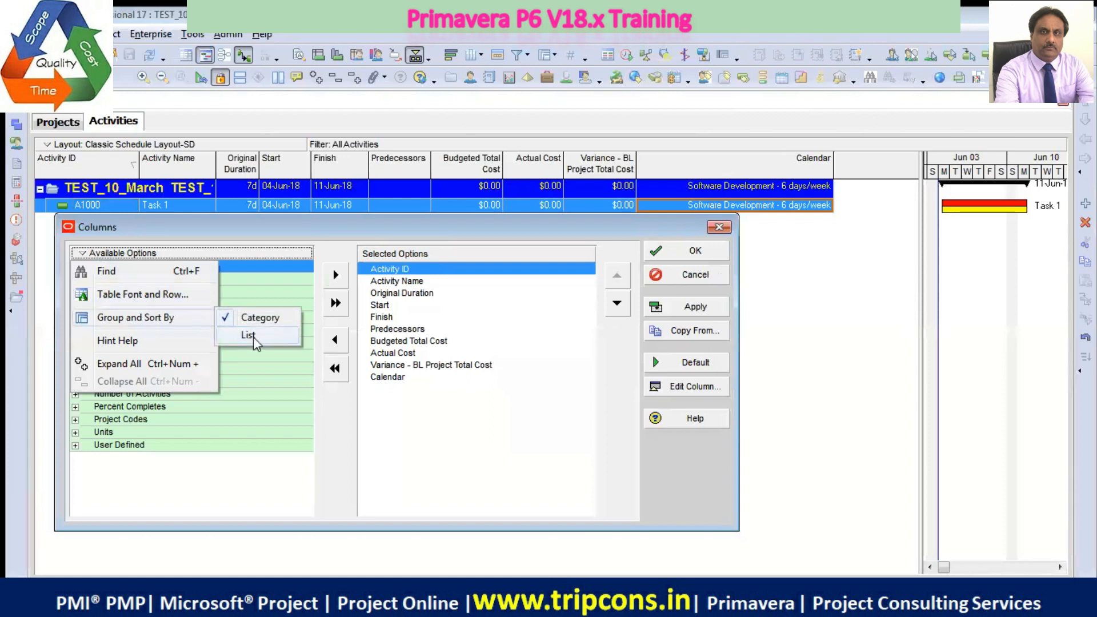
{"action": "left_click", "coordinate": [256, 336]}
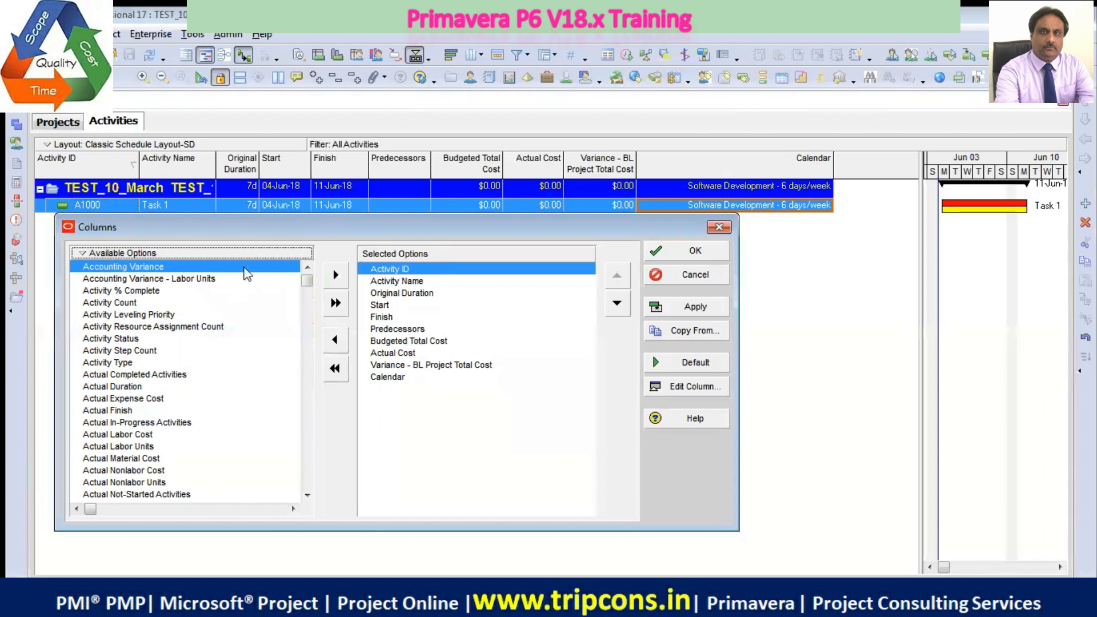
{"action": "left_click_drag", "start_coordinate": [274, 235], "coordinate": [266, 276]}
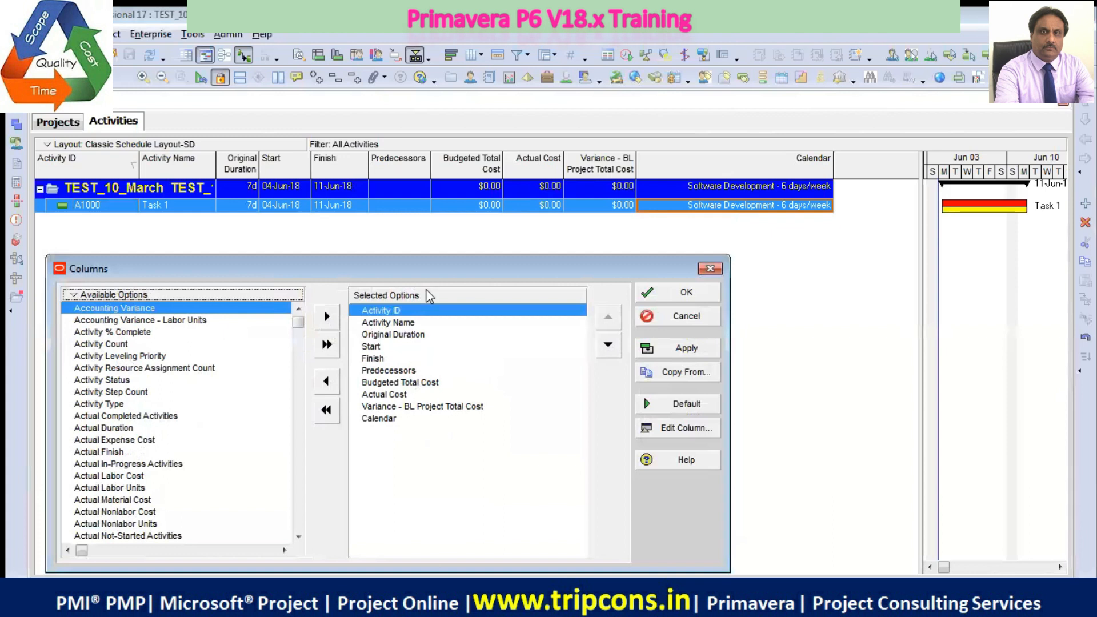
{"action": "mouse_move", "coordinate": [401, 269]}
{"action": "left_mouse_down"}
{"action": "mouse_move", "coordinate": [412, 235]}
{"action": "mouse_move", "coordinate": [392, 252]}
{"action": "left_mouse_up"}
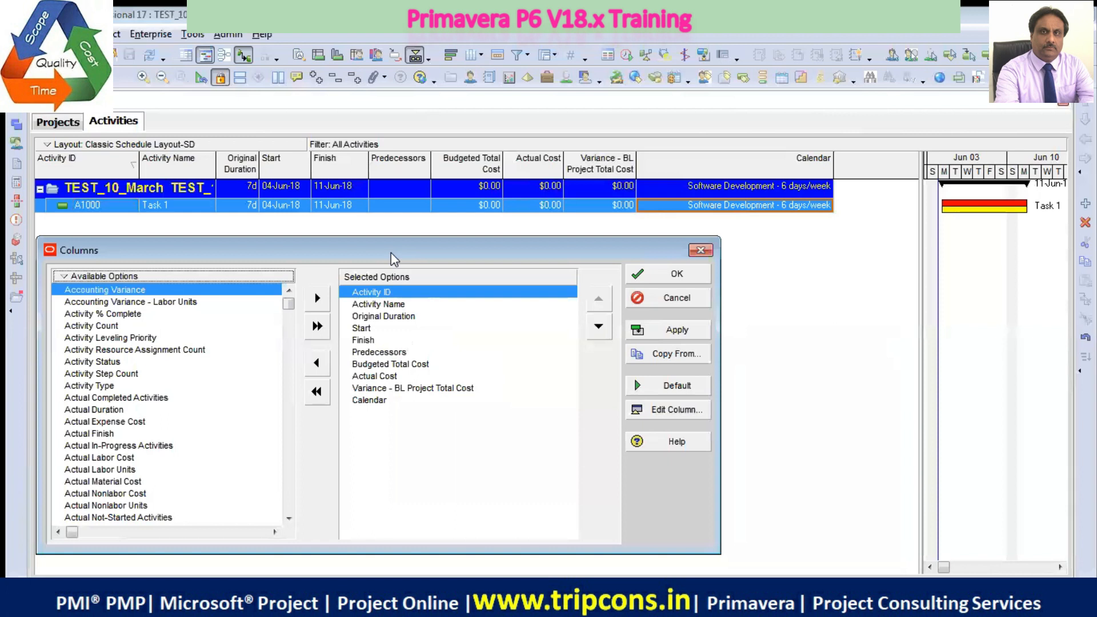
{"action": "left_click", "coordinate": [676, 275]}
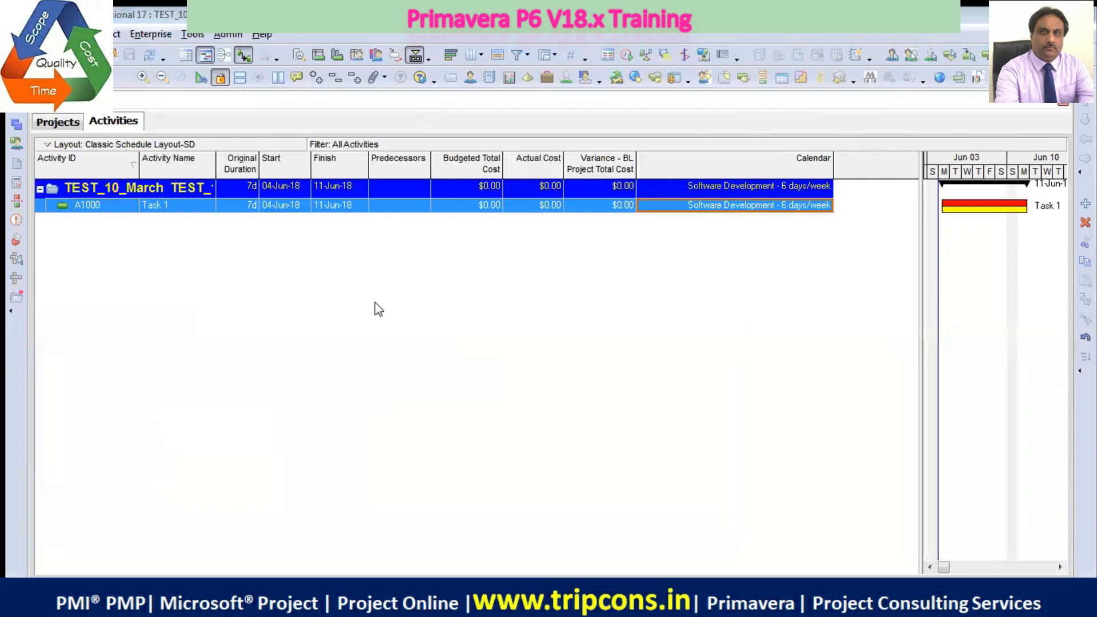
In the admin preferences, set the first day of the week to Monday and the default activity duration to 1d
{"action": "left_click", "coordinate": [230, 34]}
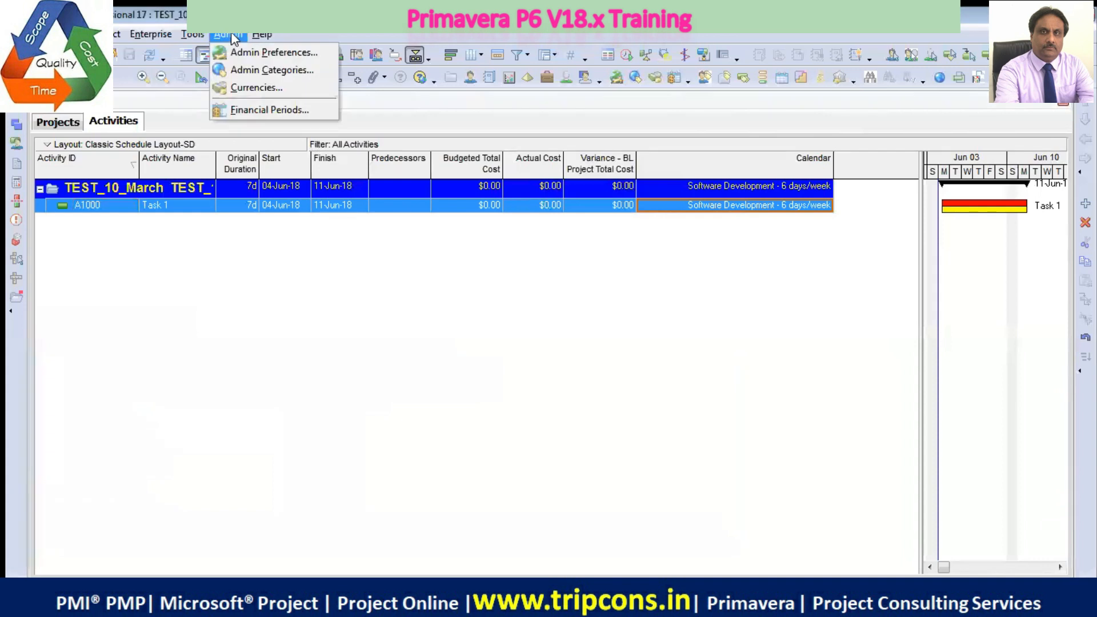
{"action": "left_click", "coordinate": [260, 52]}
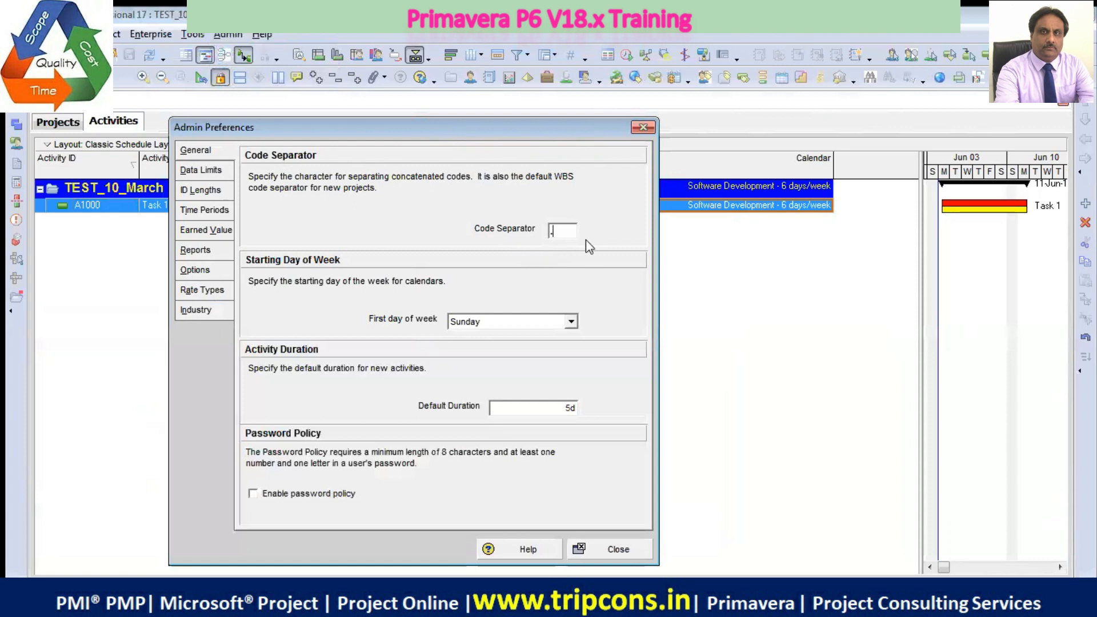
{"action": "left_click", "coordinate": [571, 323]}
{"action": "left_click", "coordinate": [500, 346]}
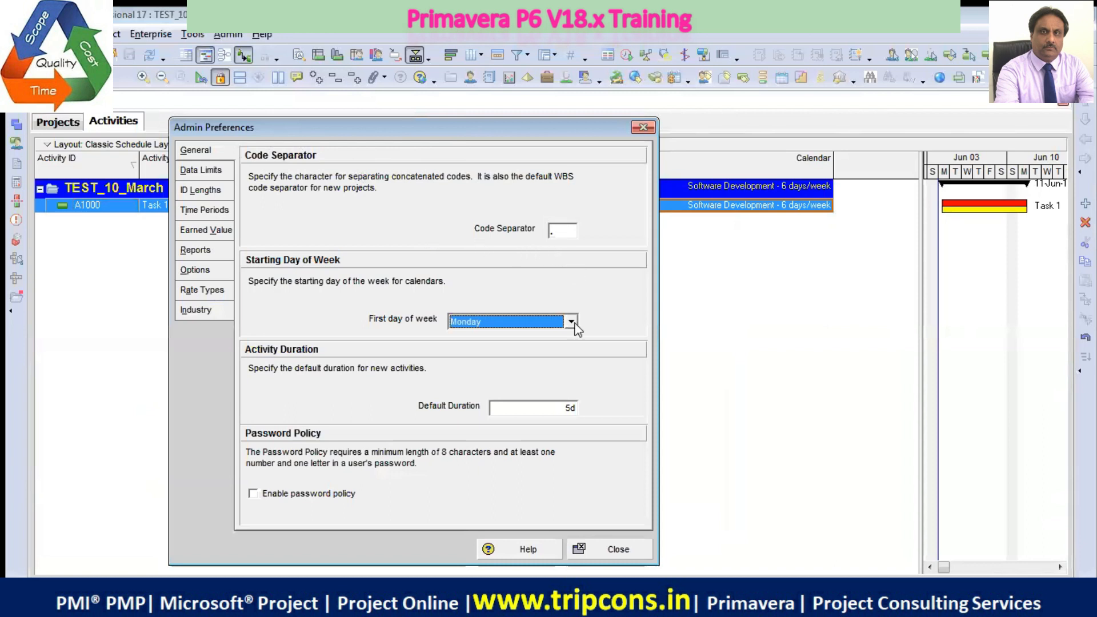
{"action": "left_click", "coordinate": [562, 407]}
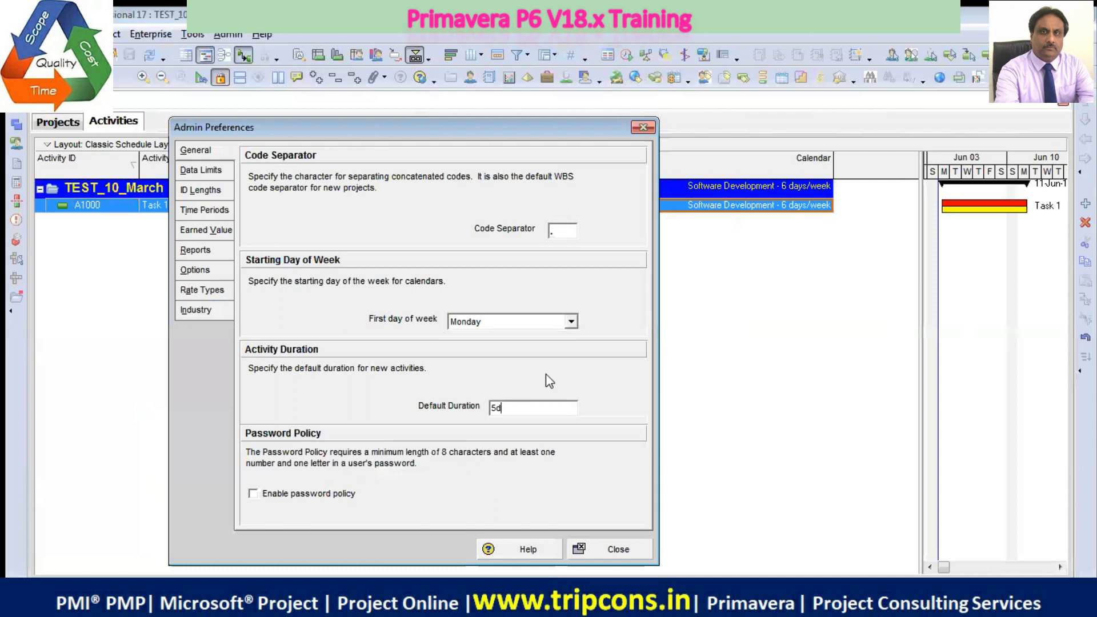
{"action": "key", "text": "BackSpace"}
{"action": "key", "text": "BackSpace"}
{"action": "type", "text": "1d"}
Review the admin preferences' data limits and ID lengths, ending on the hours per time period
{"action": "left_click", "coordinate": [215, 171]}
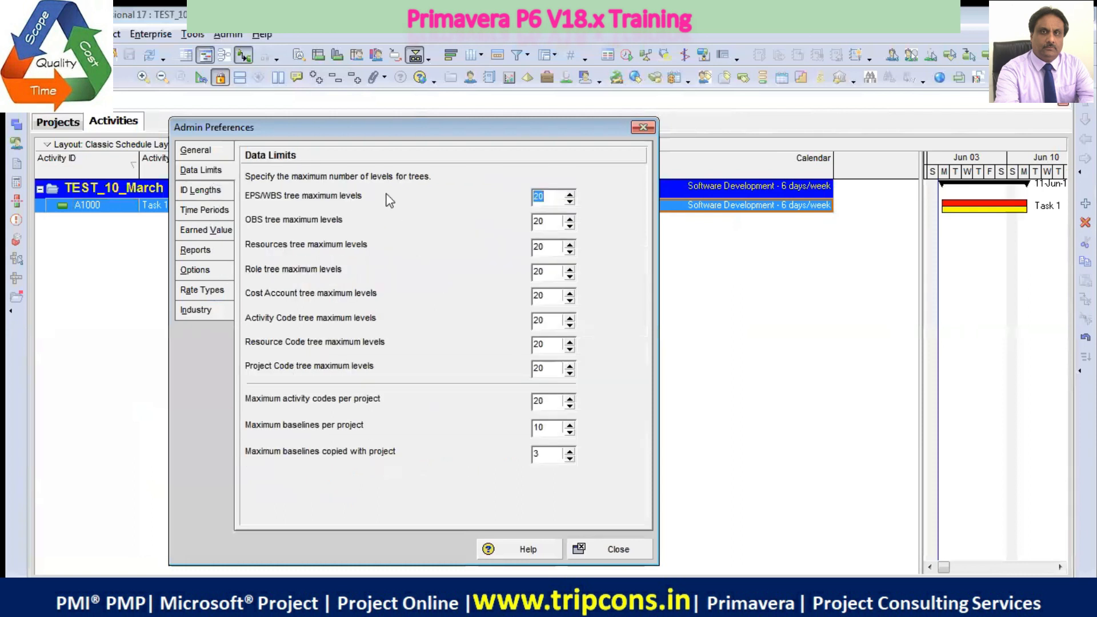
{"action": "left_click", "coordinate": [201, 190]}
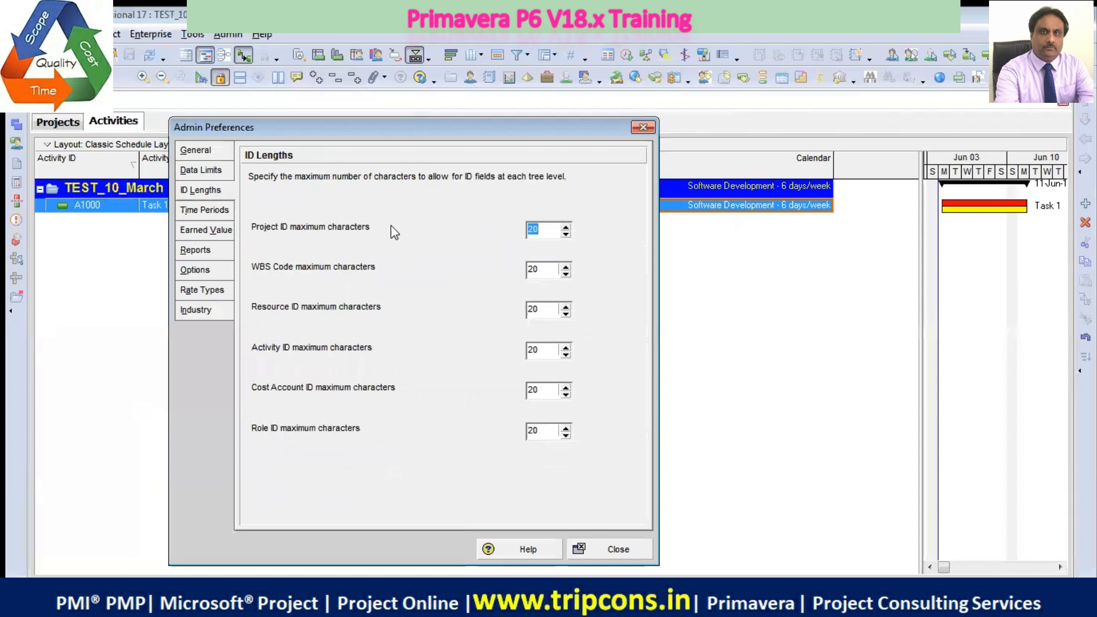
{"action": "left_click", "coordinate": [216, 210]}
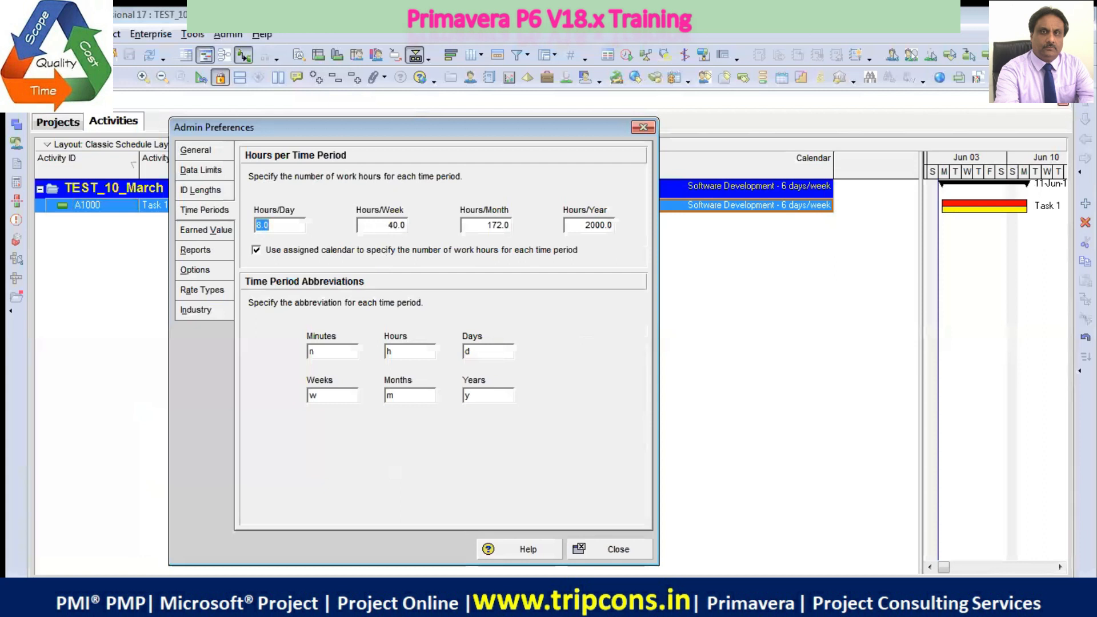
Switch to the Calculator, compute 172/8 and 22*8 to check the monthly work hours, and minimize it
{"action": "left_click", "coordinate": [128, 601]}
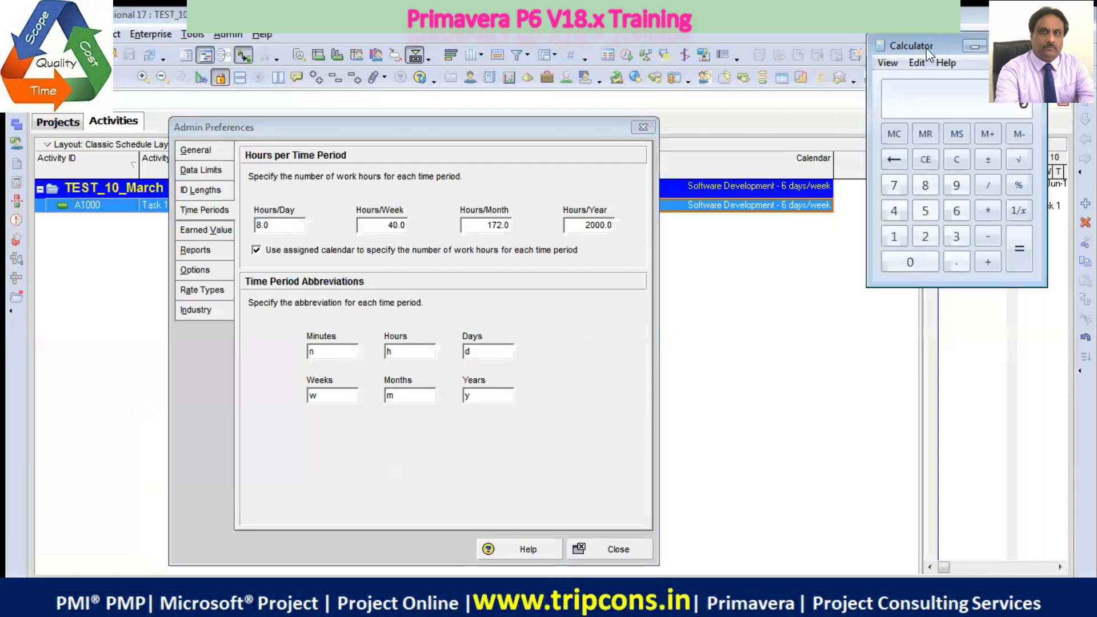
{"action": "left_click_drag", "start_coordinate": [927, 50], "coordinate": [752, 228]}
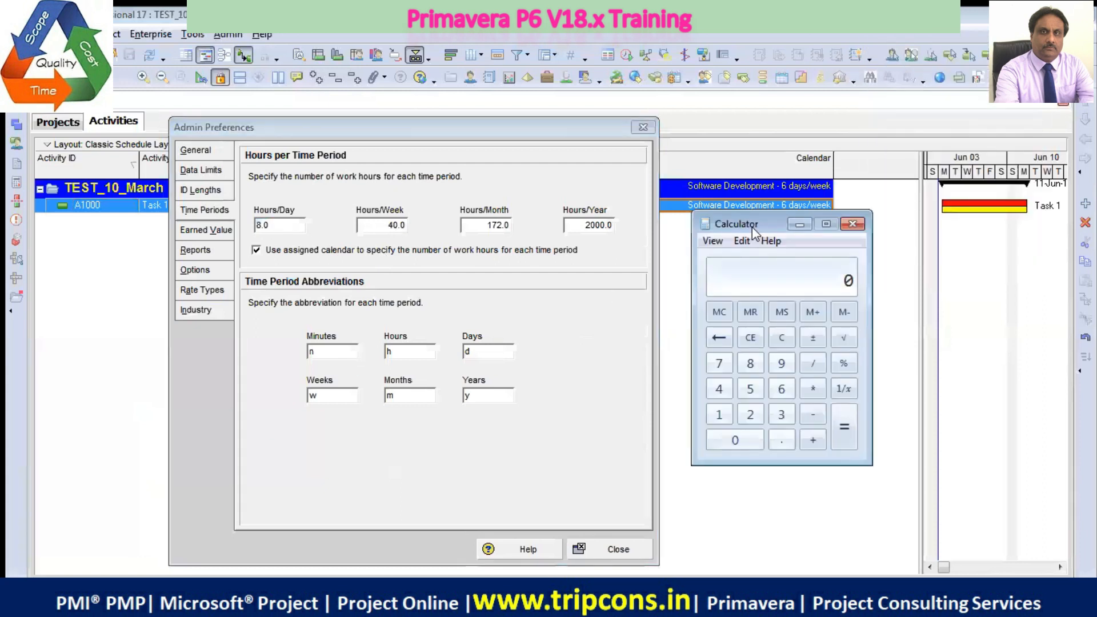
{"action": "key", "text": "Num_Lock"}
{"action": "type", "text": "172/8"}
{"action": "key", "text": "Return"}
{"action": "key", "text": "Escape"}
{"action": "type", "text": "22*8"}
{"action": "key", "text": "Return"}
{"action": "left_click", "coordinate": [799, 223]}
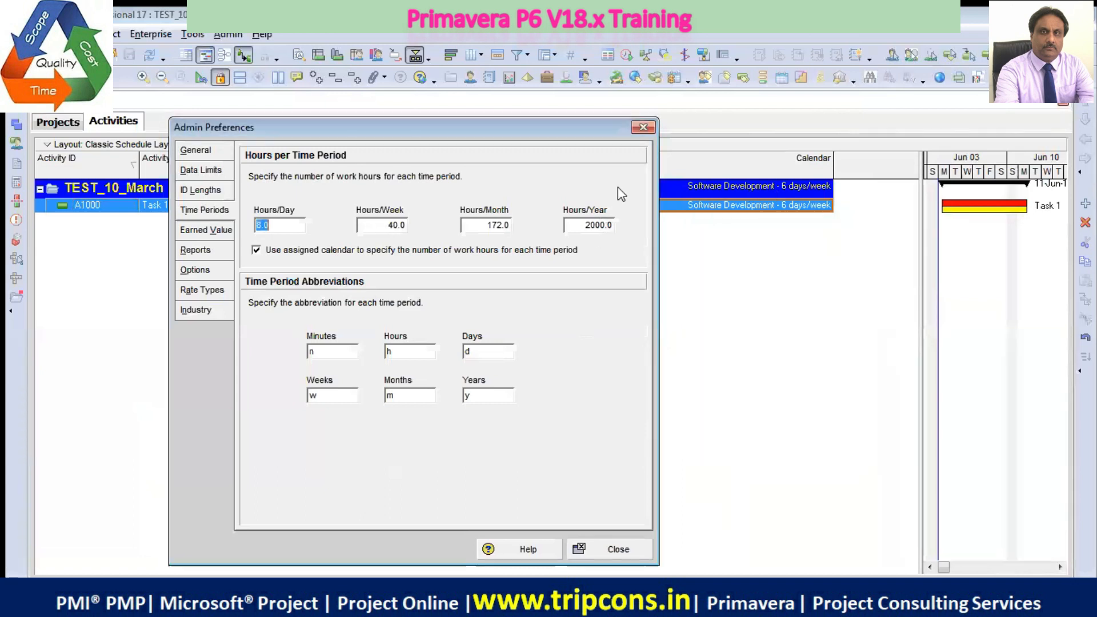
Set the hours per month to 176
{"action": "left_click", "coordinate": [504, 225]}
{"action": "key", "text": "BackSpace"}
{"action": "key", "text": "BackSpace"}
{"action": "key", "text": "BackSpace"}
{"action": "type", "text": "6"}
Multiply the monthly hours by 12 in the Calculator and set the hours per year to 2112
{"action": "left_click", "coordinate": [587, 226]}
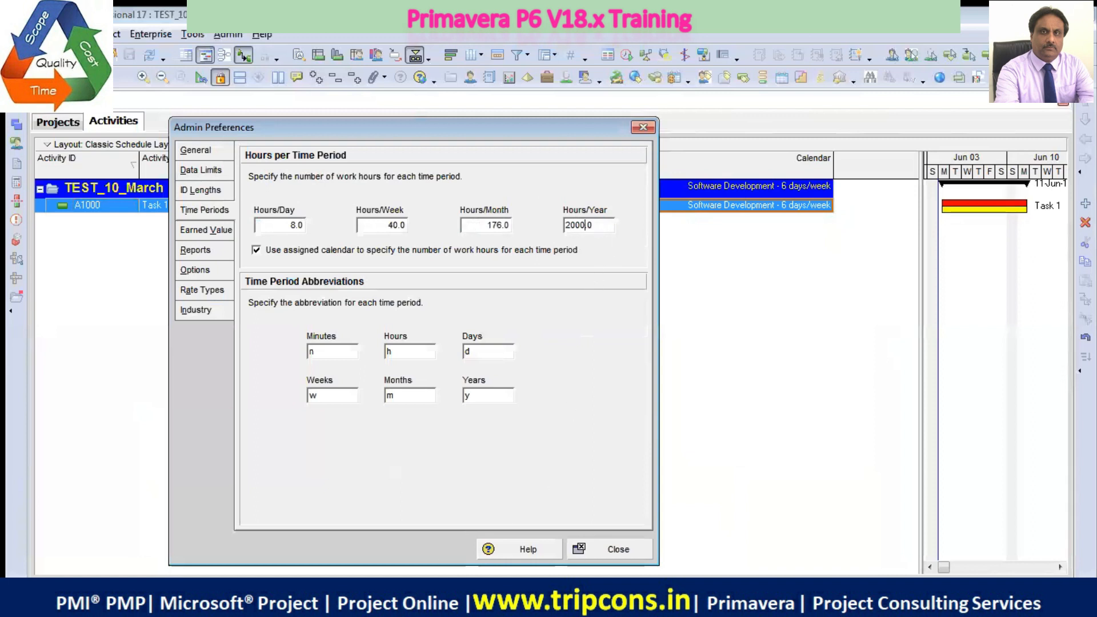
{"action": "left_click", "coordinate": [371, 601]}
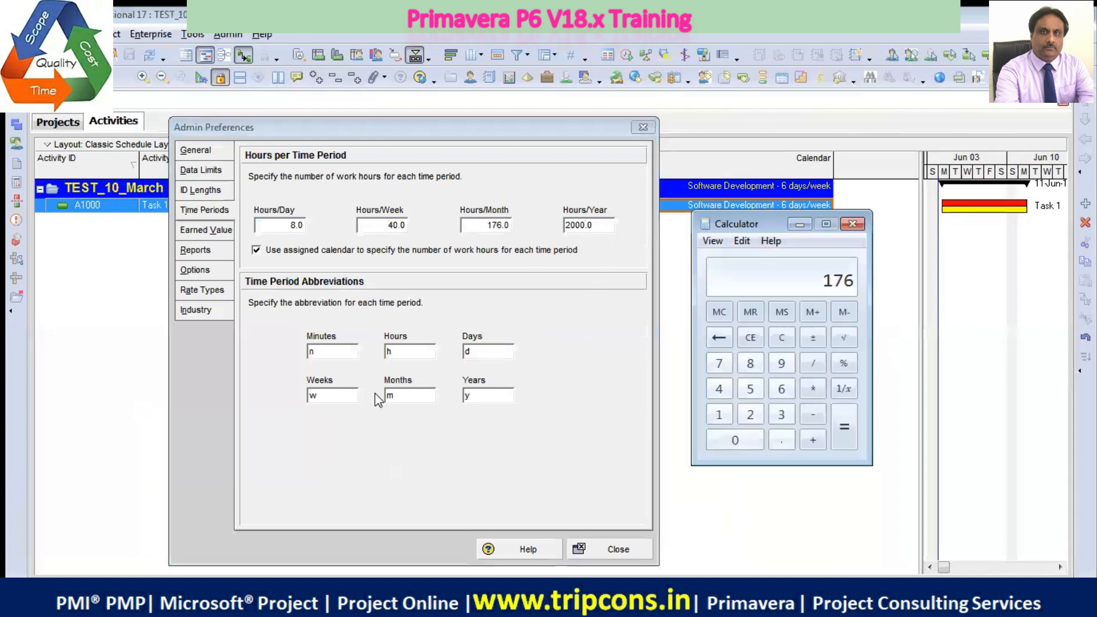
{"action": "type", "text": "*12"}
{"action": "key", "text": "Return"}
{"action": "left_click", "coordinate": [798, 225]}
{"action": "left_click_drag", "start_coordinate": [605, 225], "coordinate": [537, 218]}
{"action": "type", "text": "2112"}
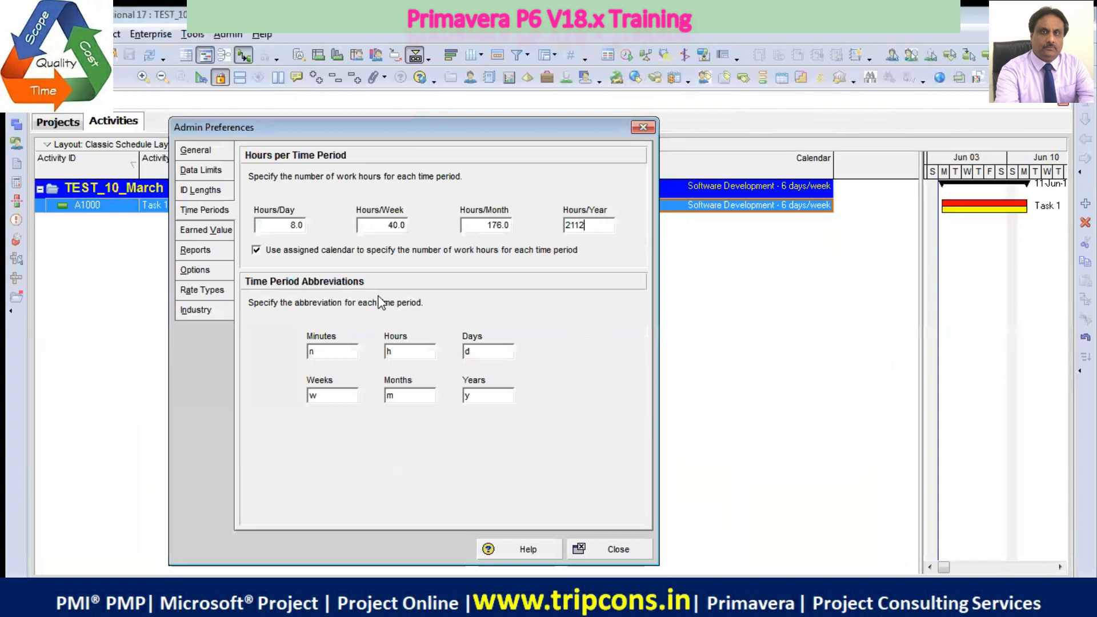
Change the time period abbreviations to mo for months and m for minutes
{"action": "left_click", "coordinate": [479, 225]}
{"action": "left_click", "coordinate": [346, 350]}
{"action": "left_click", "coordinate": [414, 393]}
{"action": "left_click", "coordinate": [554, 338]}
{"action": "type", "text": "n"}
{"action": "type", "text": "oo"}
{"action": "key", "text": "BackSpace"}
{"action": "left_click", "coordinate": [345, 354]}
{"action": "key", "text": "BackSpace"}
{"action": "type", "text": "m"}
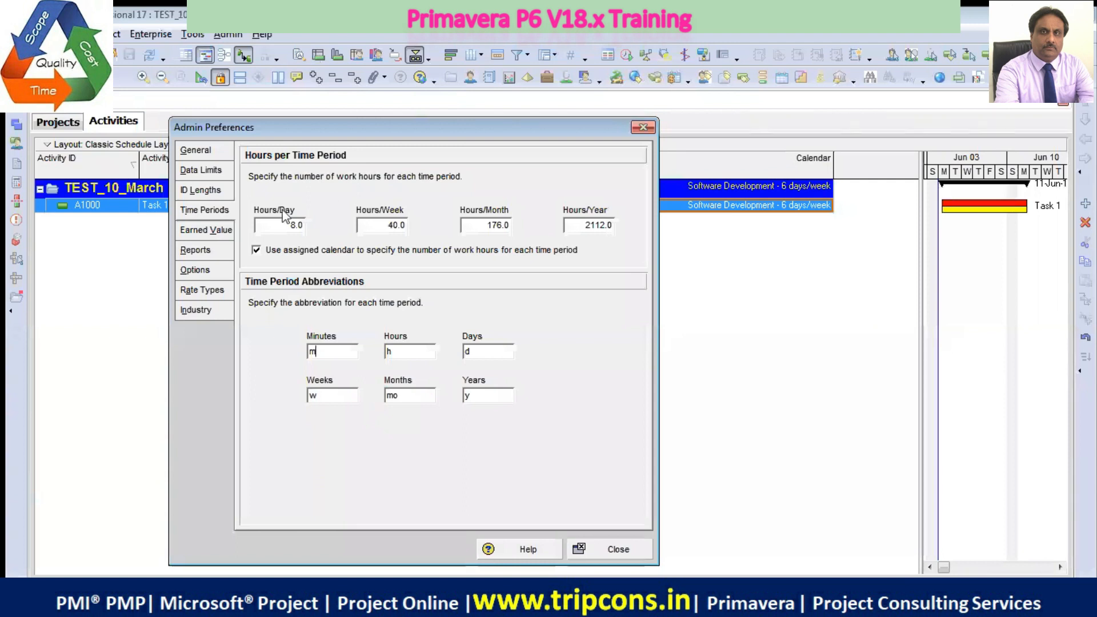
Review the earned value, reports, options, rate types and industry preferences, and close the admin preferences
{"action": "left_click", "coordinate": [207, 230]}
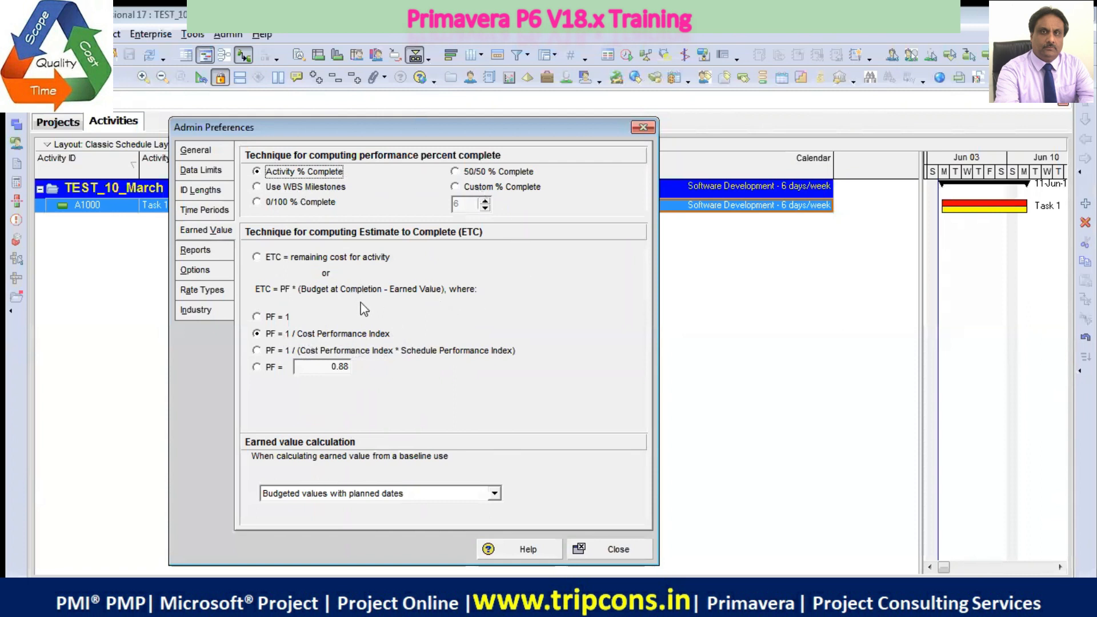
{"action": "left_click", "coordinate": [216, 256]}
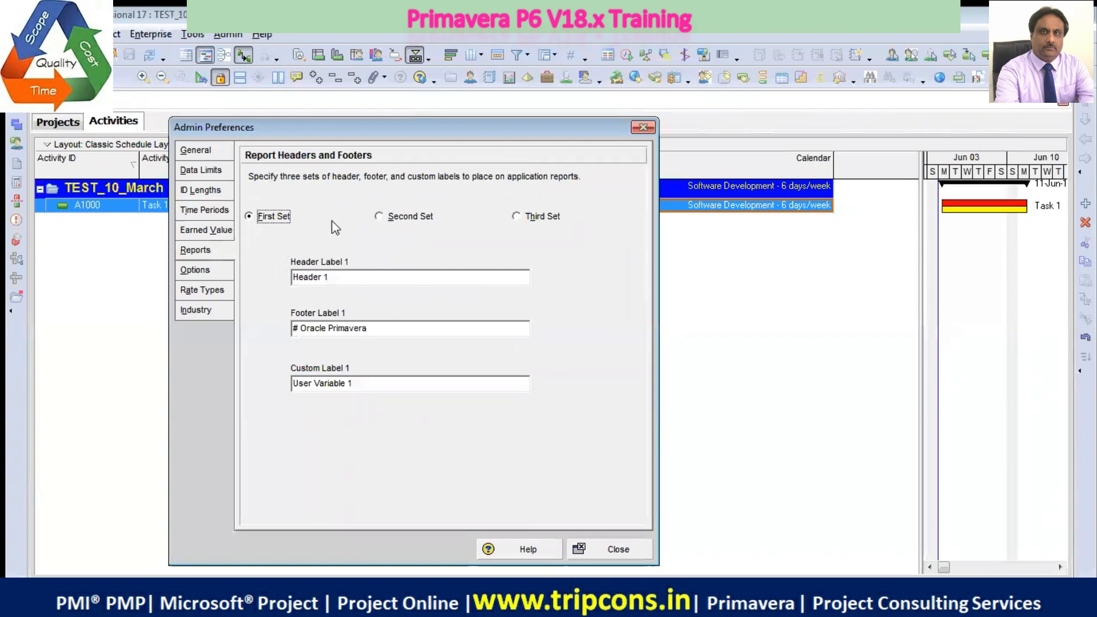
{"action": "left_click", "coordinate": [376, 328]}
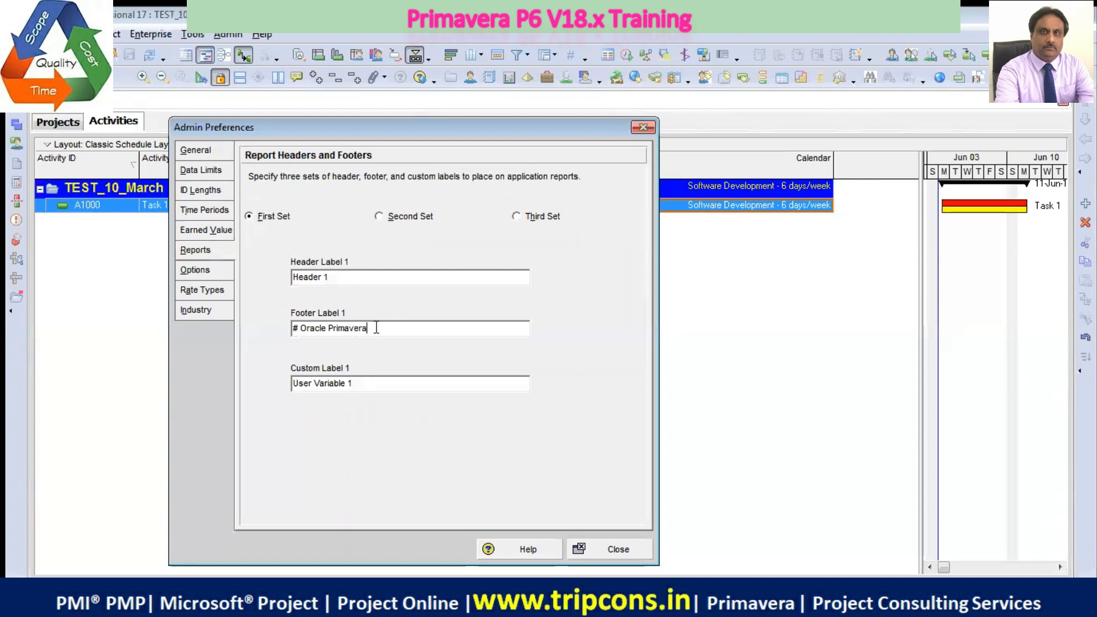
{"action": "left_click", "coordinate": [216, 274]}
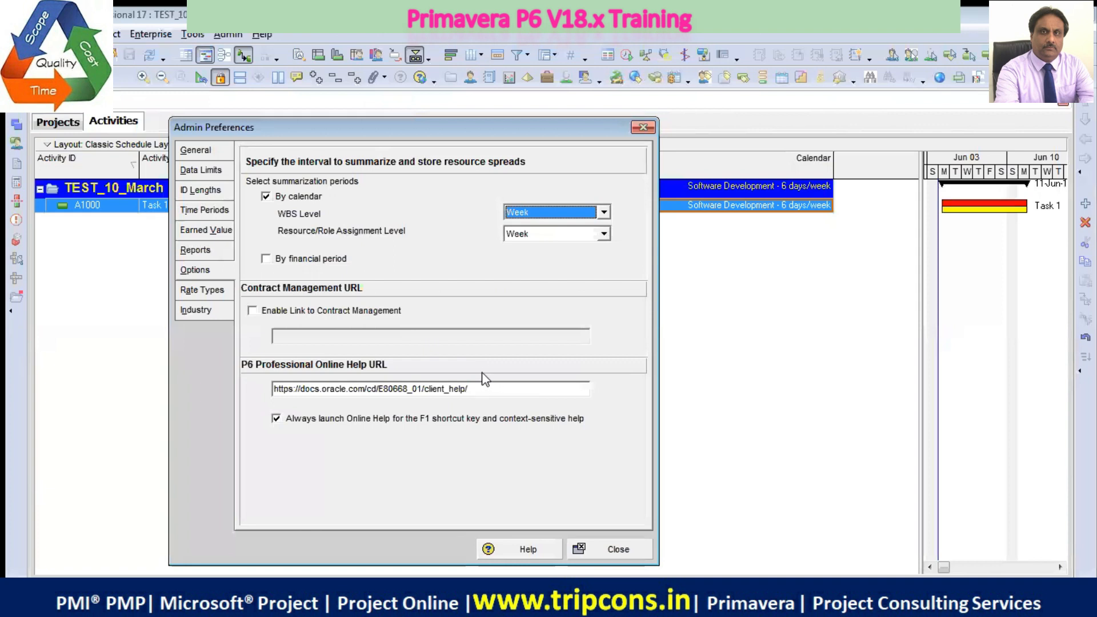
{"action": "left_click", "coordinate": [203, 290]}
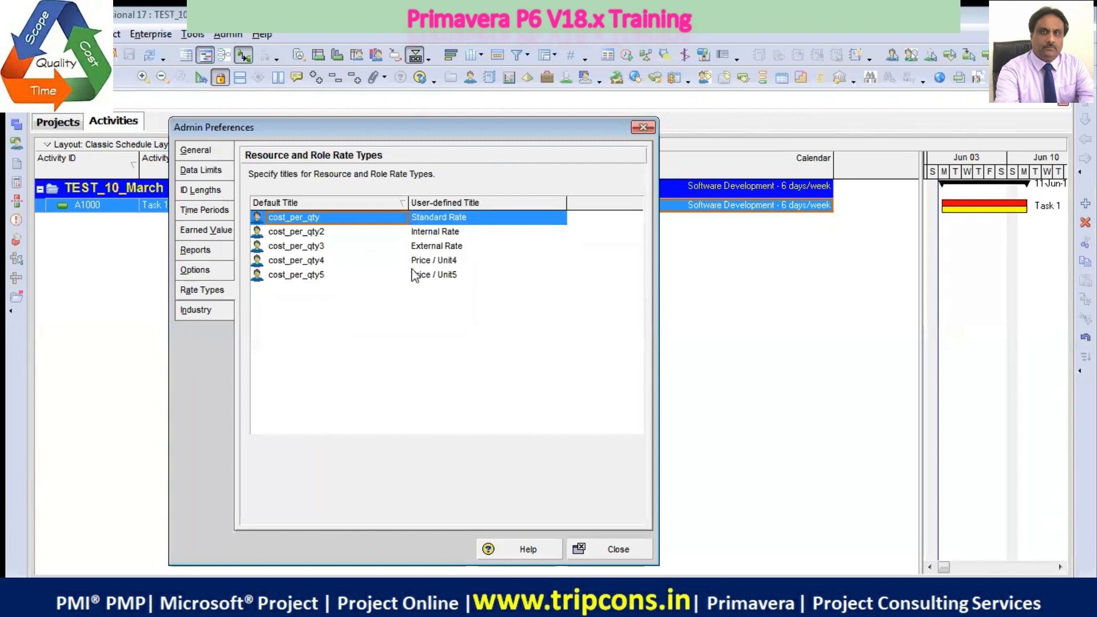
{"action": "left_click", "coordinate": [217, 313]}
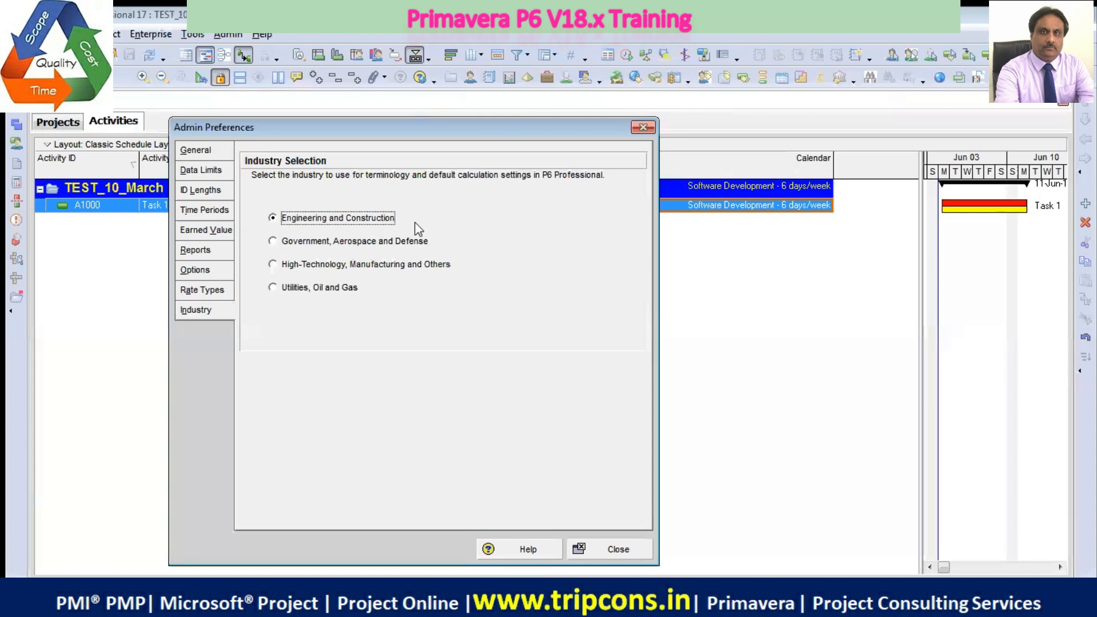
{"action": "left_click", "coordinate": [619, 548]}
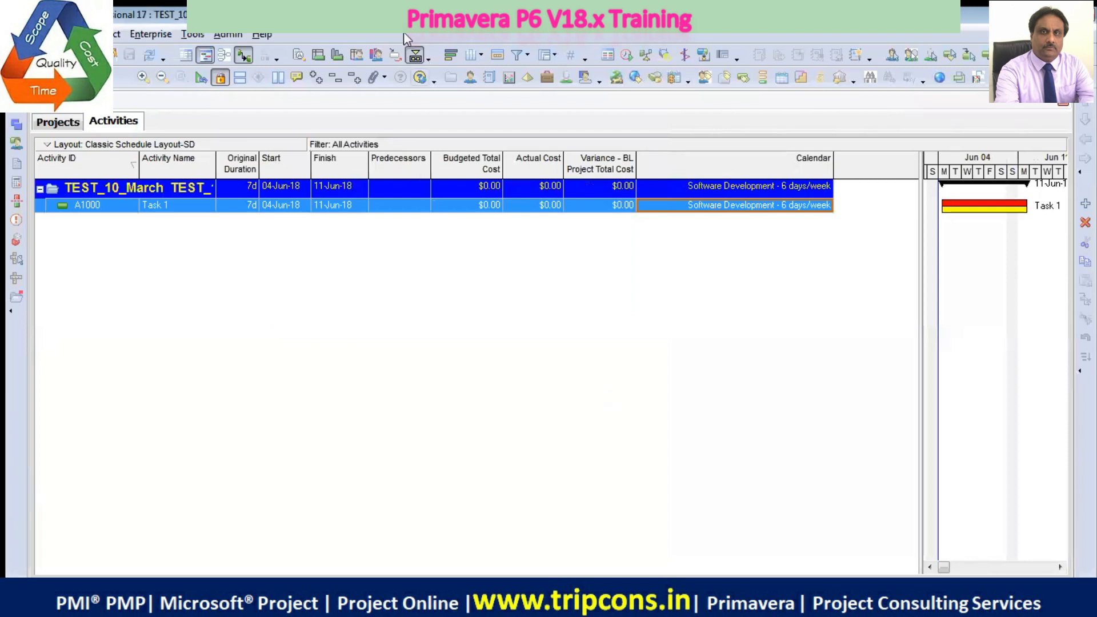
Open the currencies list and move its window clear of the activity table's cost columns to examine the defined currencies
{"action": "left_click", "coordinate": [228, 34]}
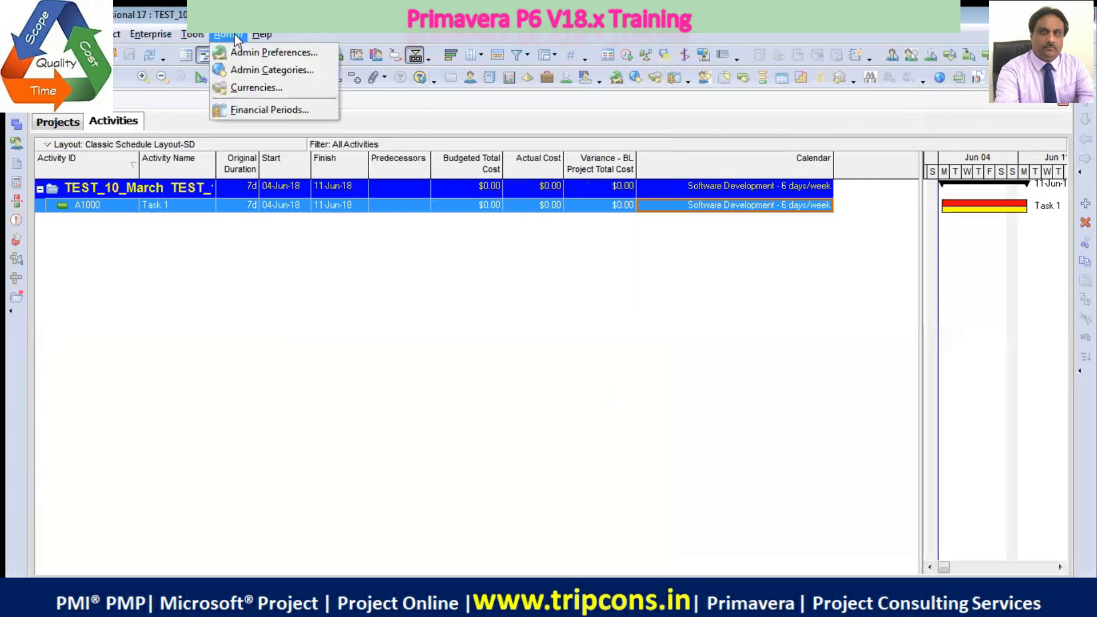
{"action": "left_click", "coordinate": [259, 89]}
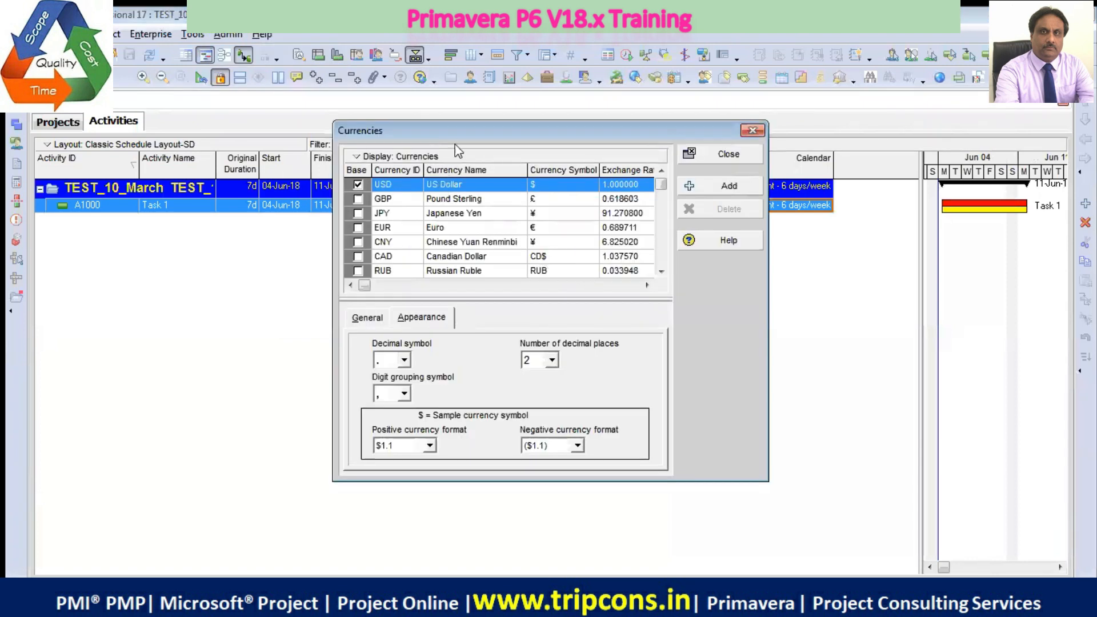
{"action": "left_click_drag", "start_coordinate": [460, 139], "coordinate": [225, 65]}
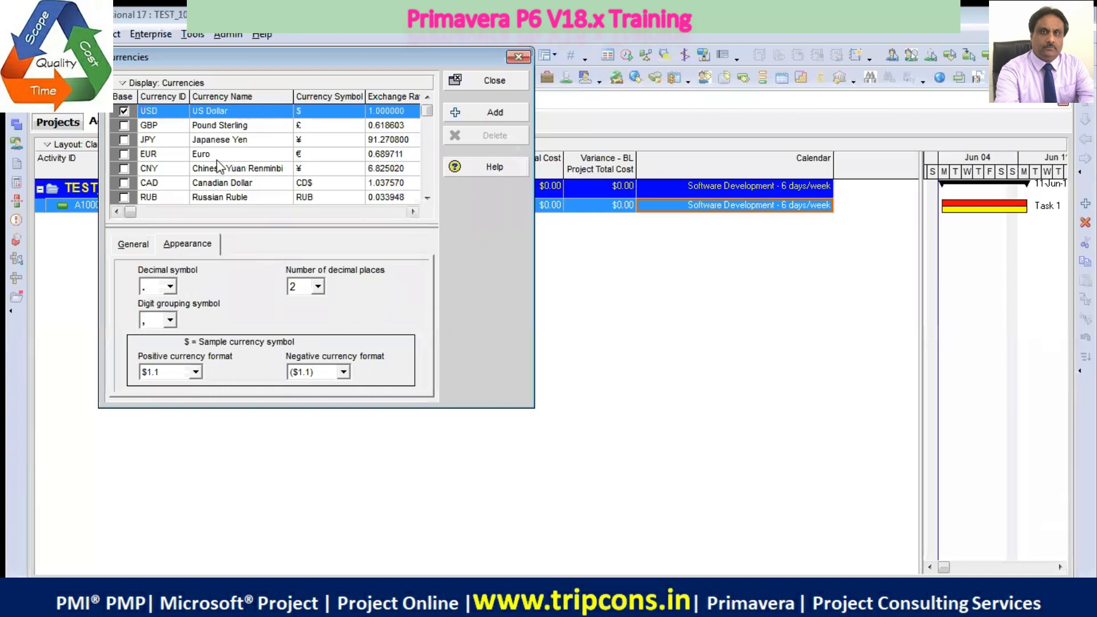
Delete the existing Indian Rupees currency from the end of the currencies list
{"action": "left_click", "coordinate": [244, 129]}
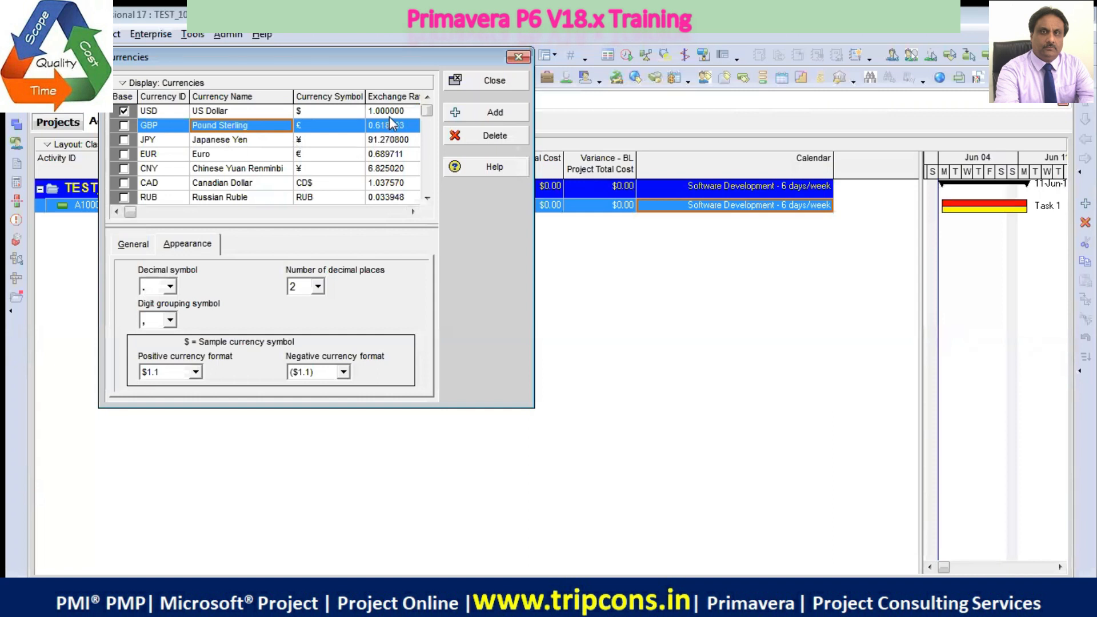
{"action": "left_click_drag", "start_coordinate": [427, 200], "coordinate": [428, 200]}
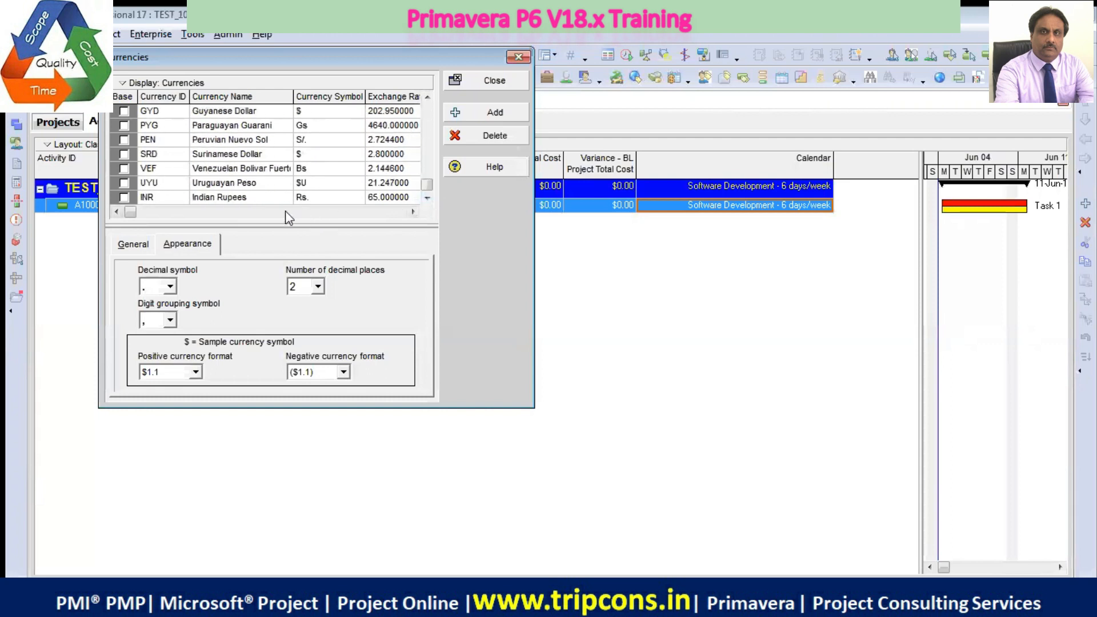
{"action": "left_click", "coordinate": [198, 198]}
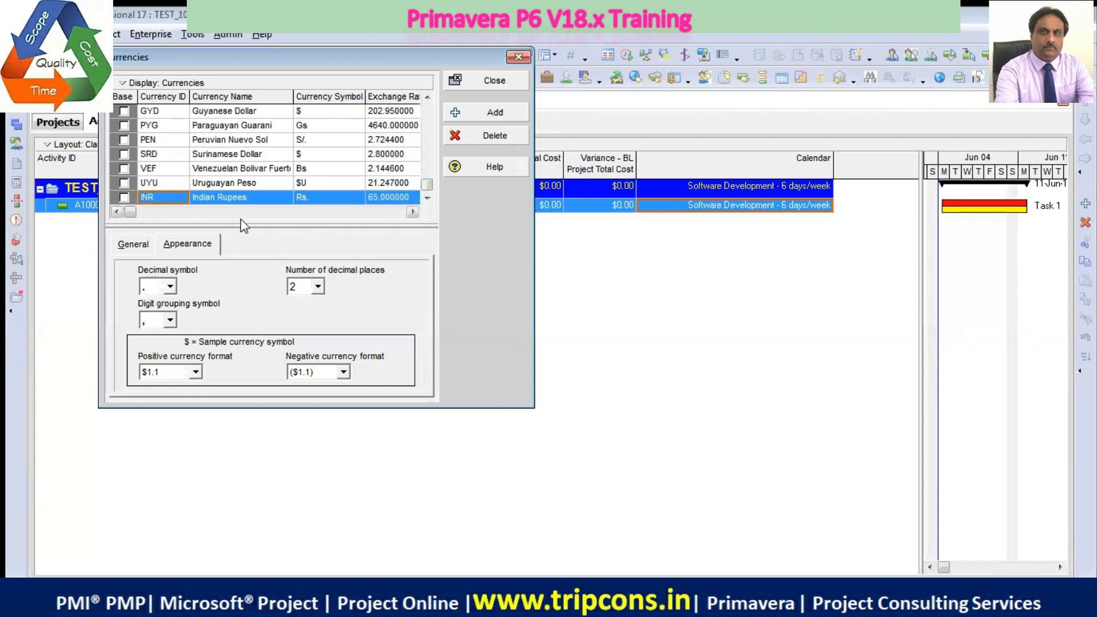
{"action": "scroll", "coordinate": [186, 197], "scroll_direction": "up", "scroll_amount": 3}
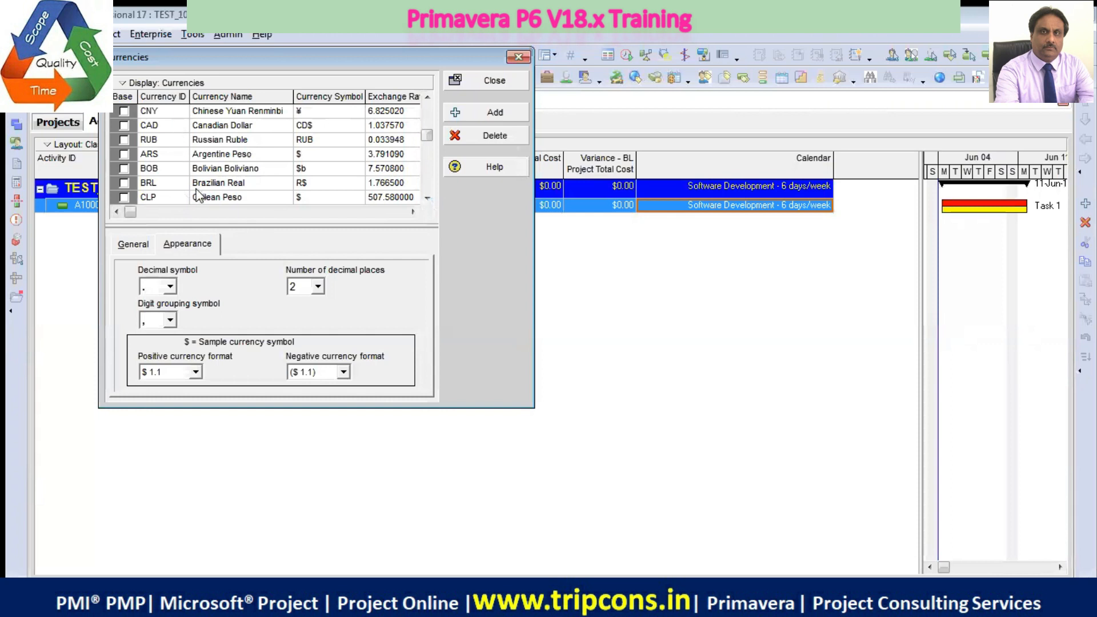
{"action": "scroll", "coordinate": [197, 191], "scroll_direction": "down", "scroll_amount": 3}
{"action": "left_click", "coordinate": [506, 137]}
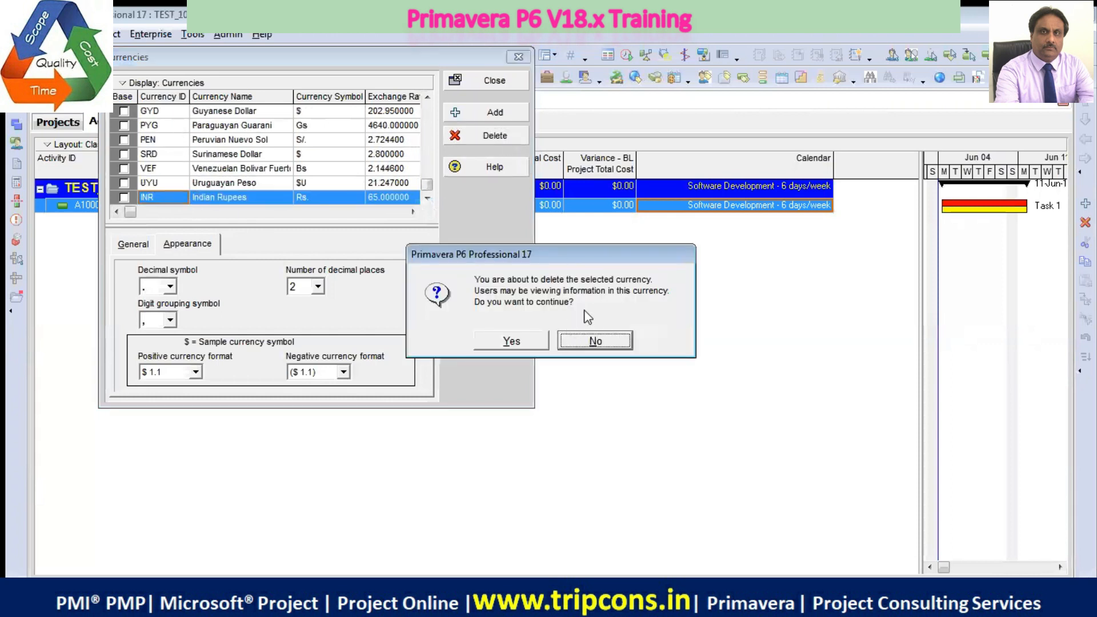
{"action": "left_click", "coordinate": [528, 345]}
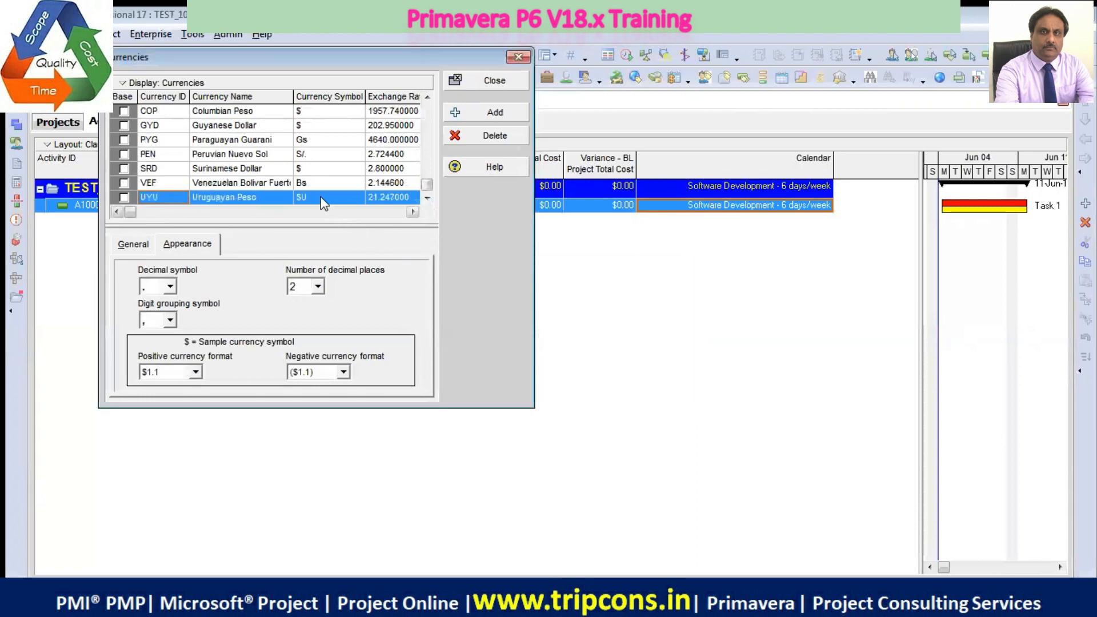
Add a new currency with the ID INR and the name Indian Rupees
{"action": "left_click", "coordinate": [485, 115]}
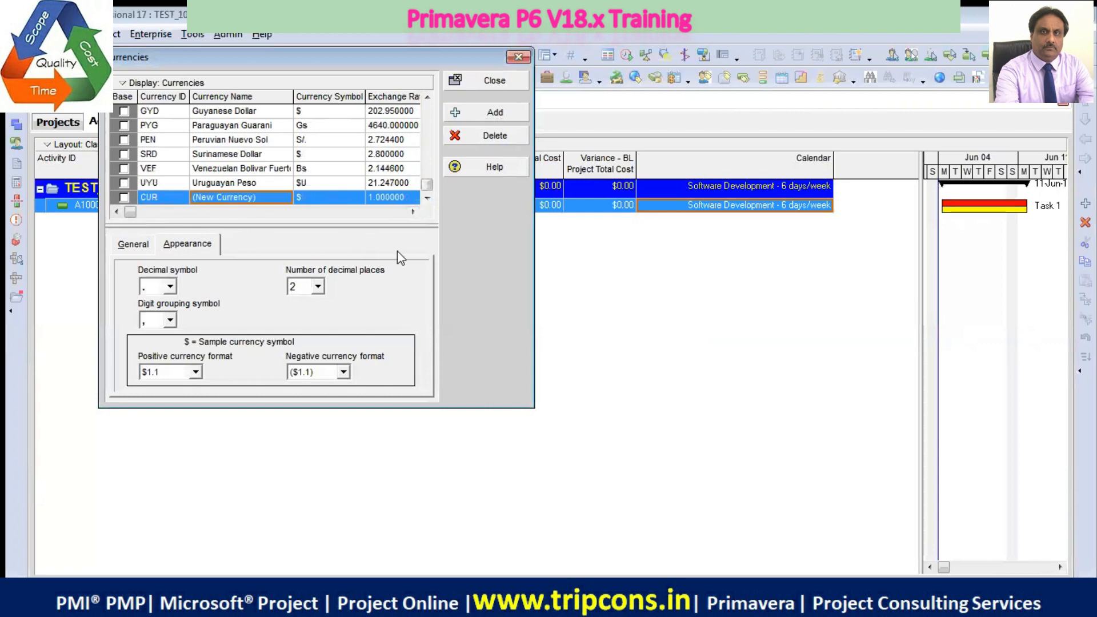
{"action": "left_click", "coordinate": [174, 197]}
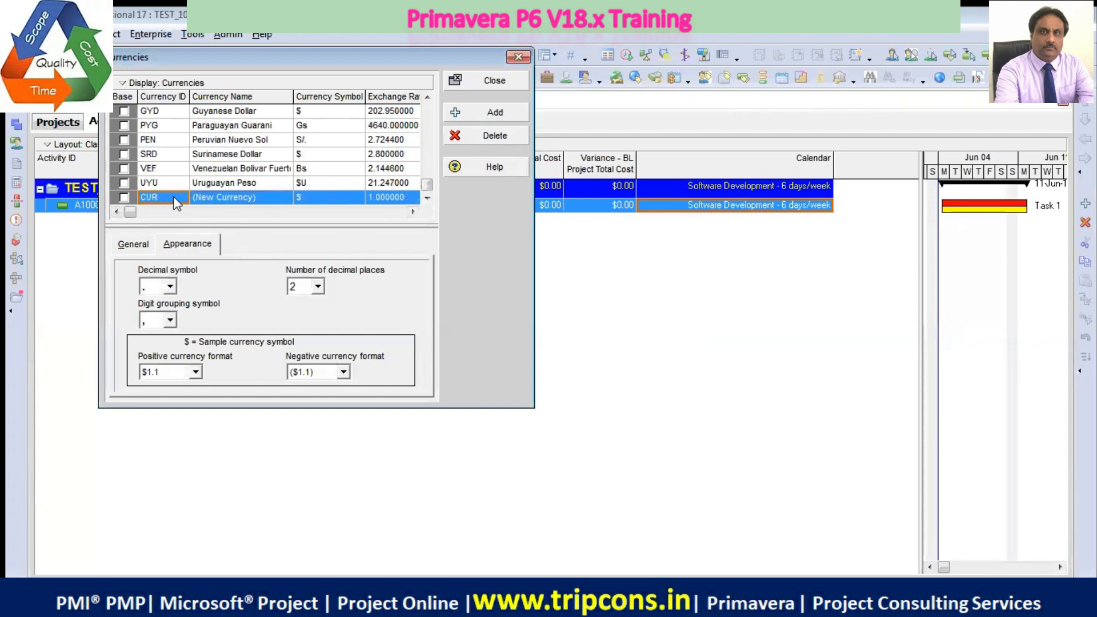
{"action": "type", "text": "INR"}
{"action": "left_click", "coordinate": [265, 198]}
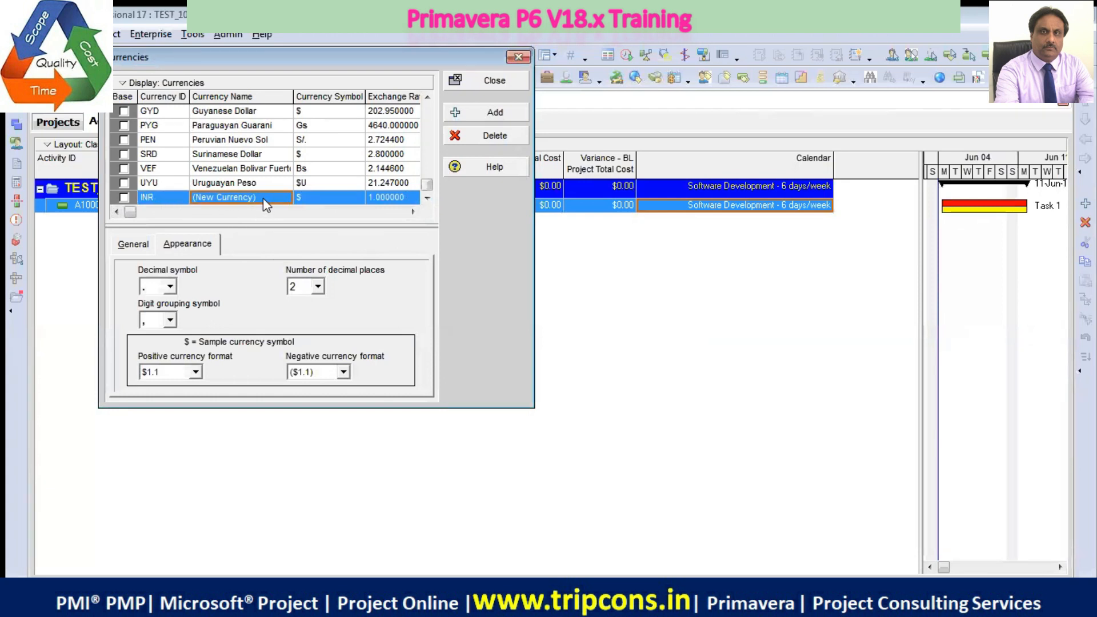
{"action": "type", "text": "Indian Rupees"}
{"action": "key", "text": "Return"}
Set the Indian Rupees currency symbol to Rs. and its exchange rate to 65
{"action": "left_click", "coordinate": [307, 199]}
{"action": "left_click", "coordinate": [307, 200]}
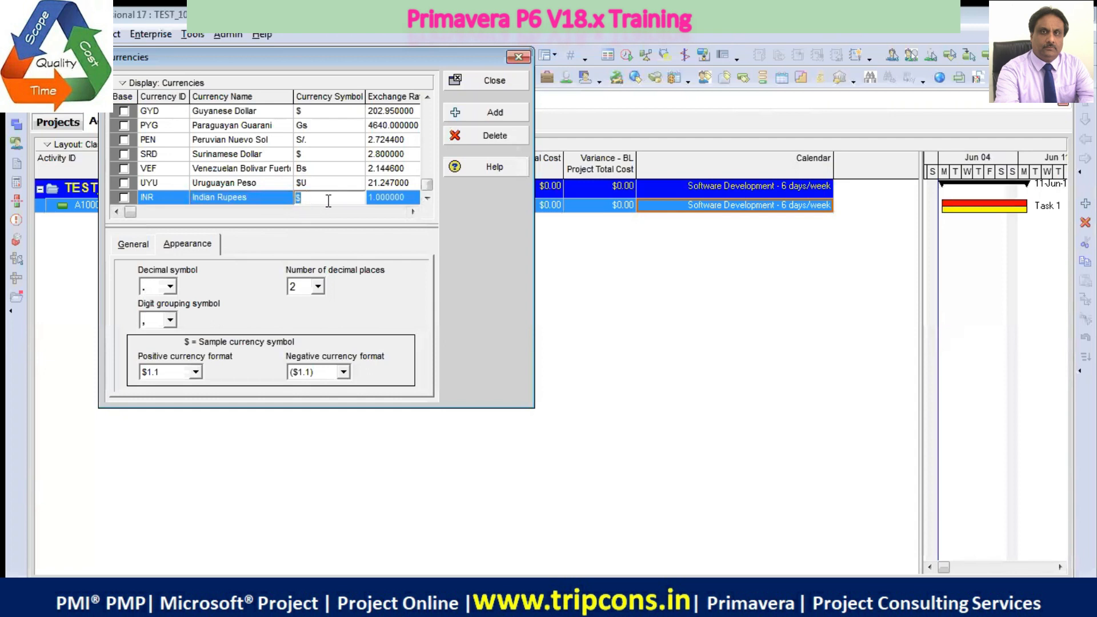
{"action": "type", "text": "Rs."}
{"action": "key", "text": "Return"}
{"action": "left_click", "coordinate": [403, 199]}
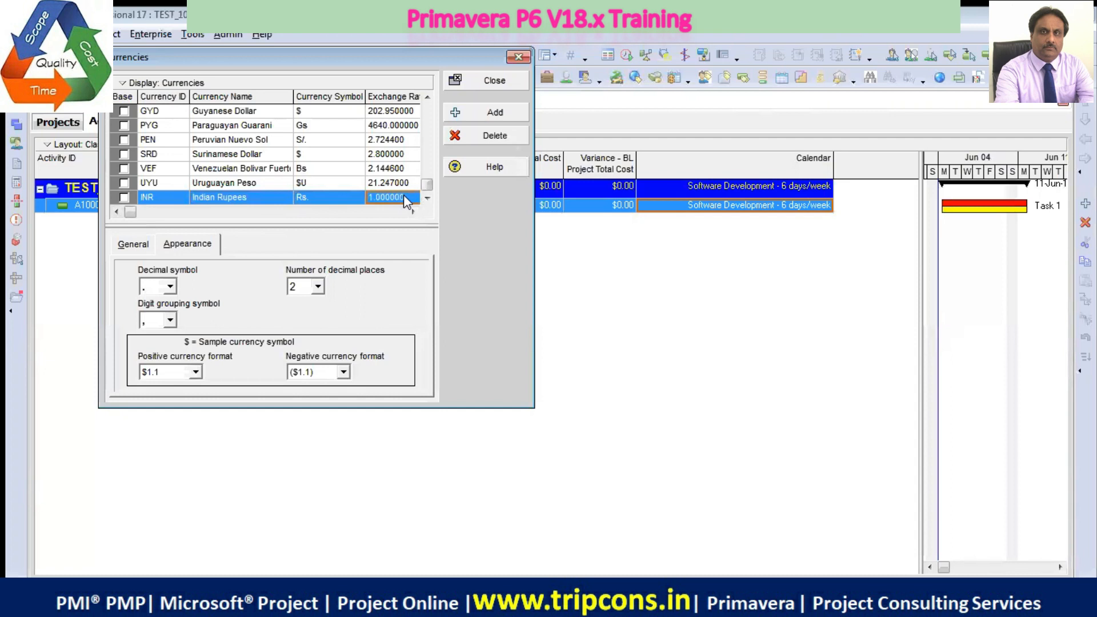
{"action": "type", "text": "65"}
Review the general details and appearance settings of the Indian Rupees currency, and close the currencies list
{"action": "left_click", "coordinate": [139, 245]}
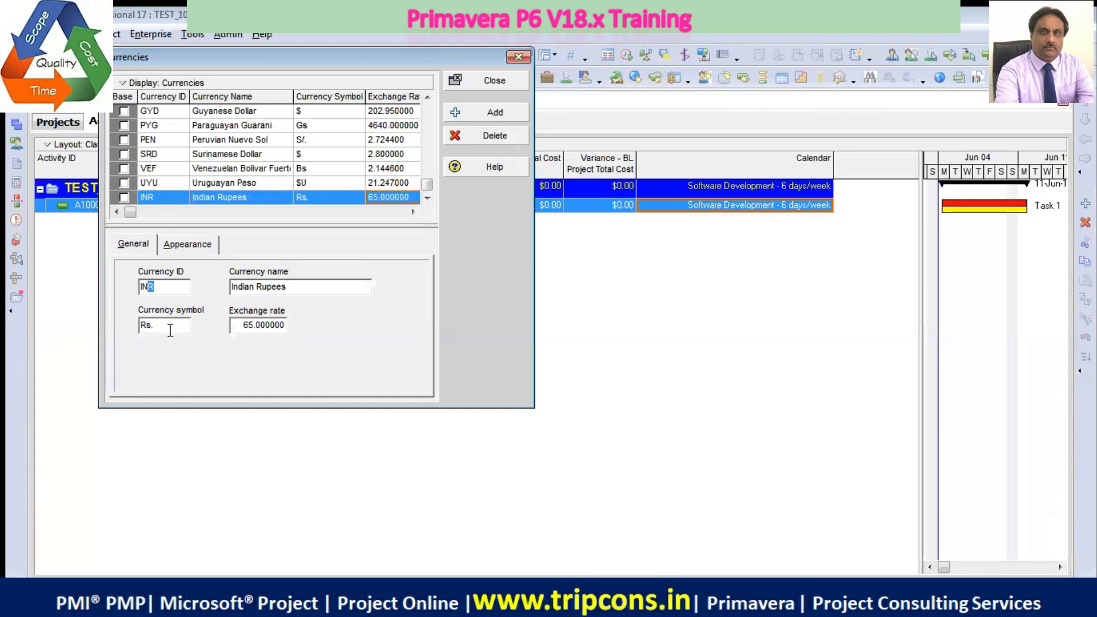
{"action": "left_click", "coordinate": [181, 246]}
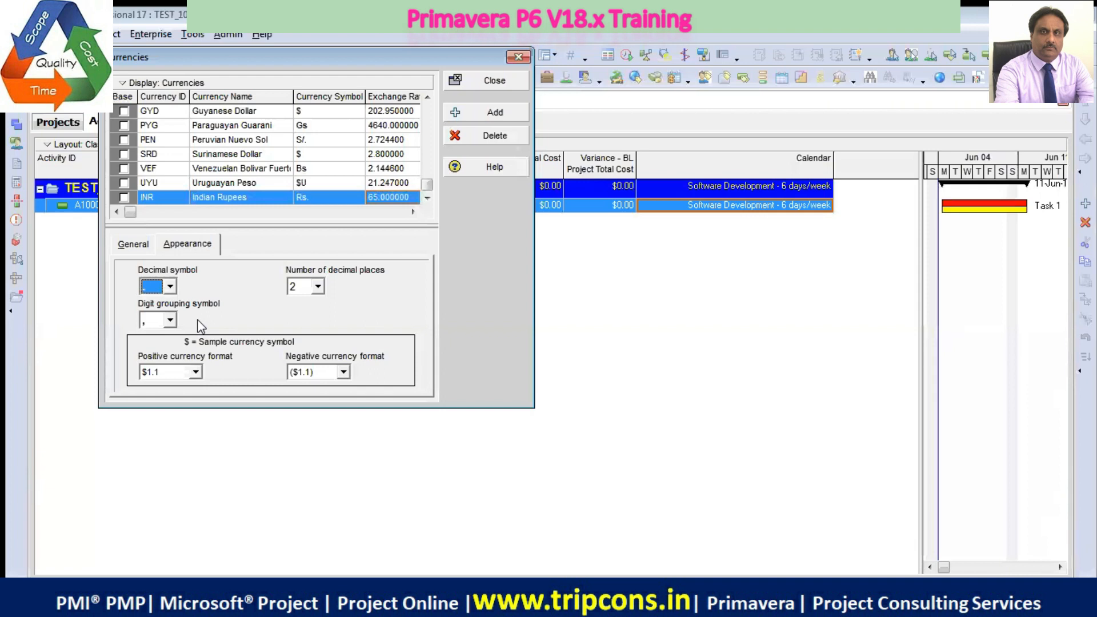
{"action": "left_click", "coordinate": [498, 81]}
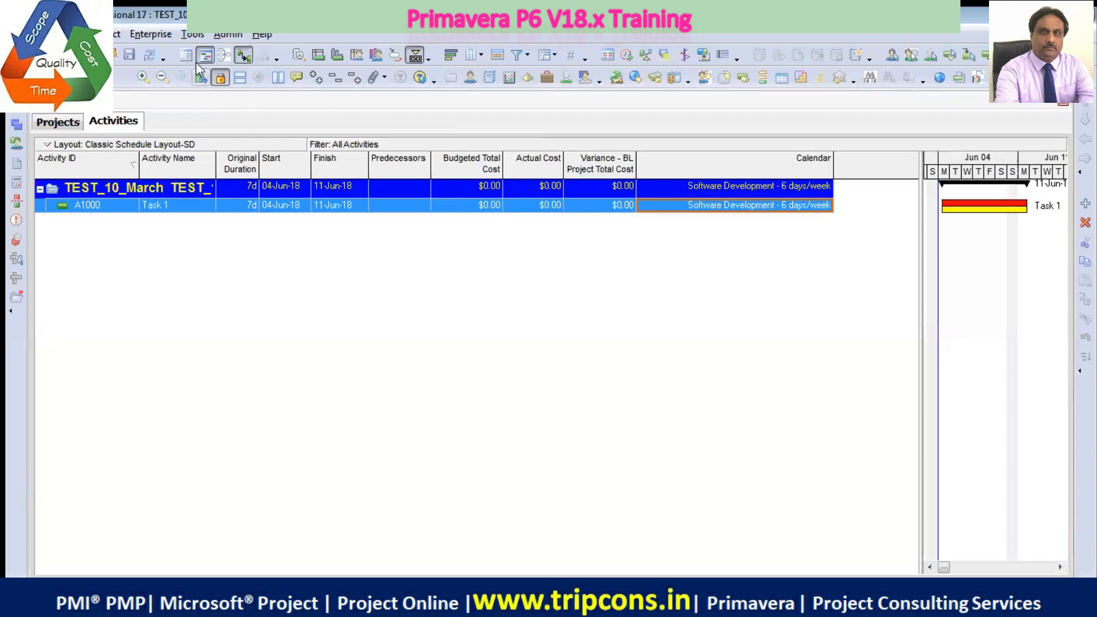
Open the admin categories and examine the baseline types and expense categories
{"action": "left_click", "coordinate": [218, 32]}
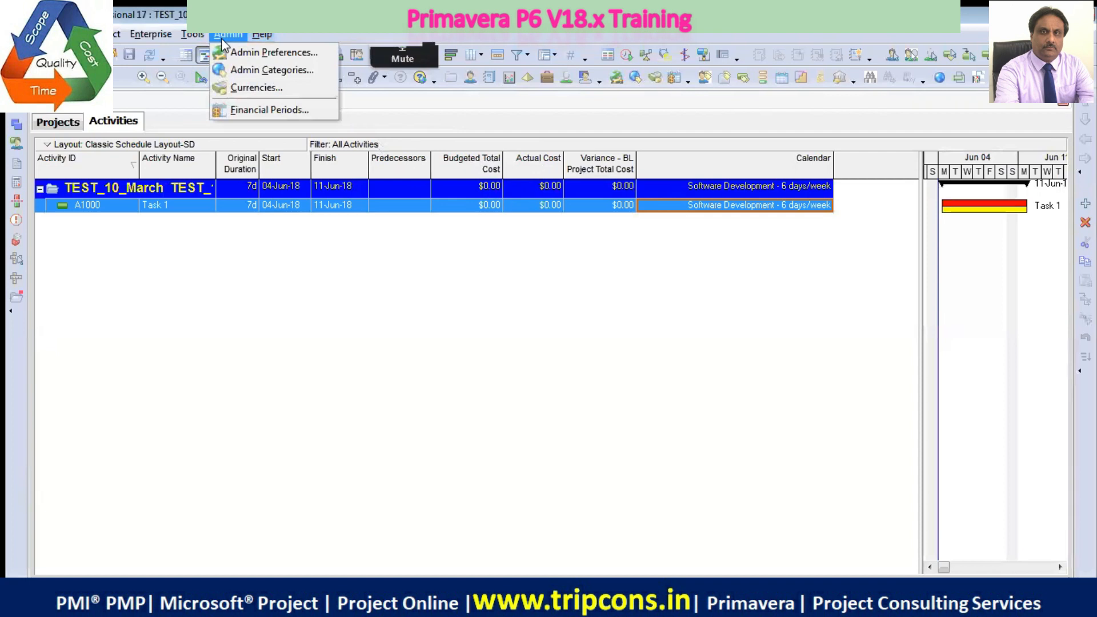
{"action": "left_click", "coordinate": [253, 71]}
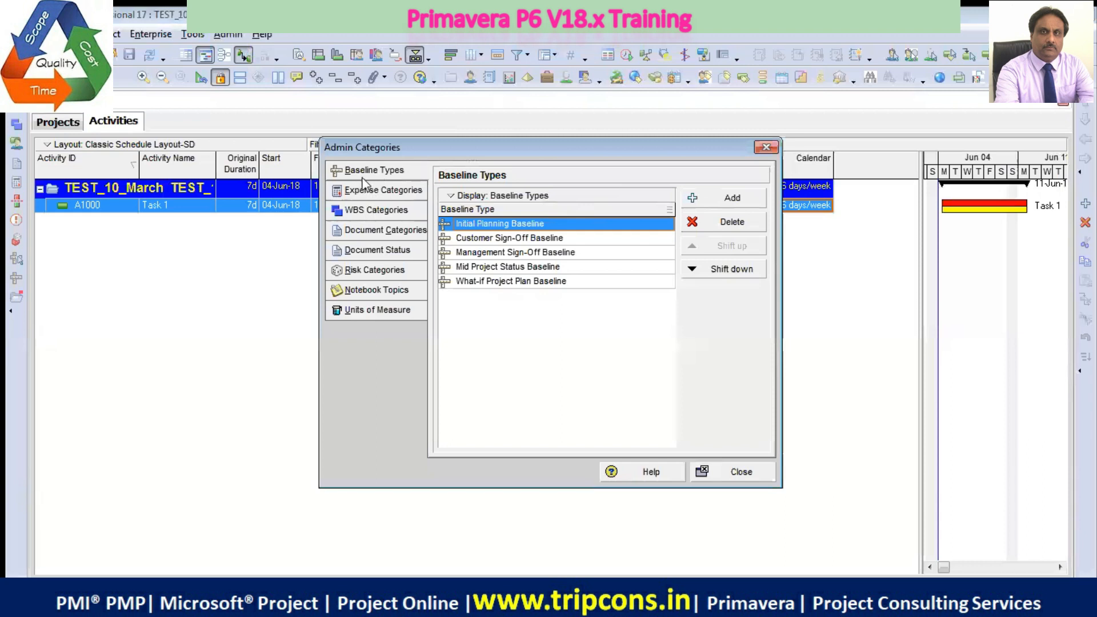
{"action": "left_click", "coordinate": [395, 195]}
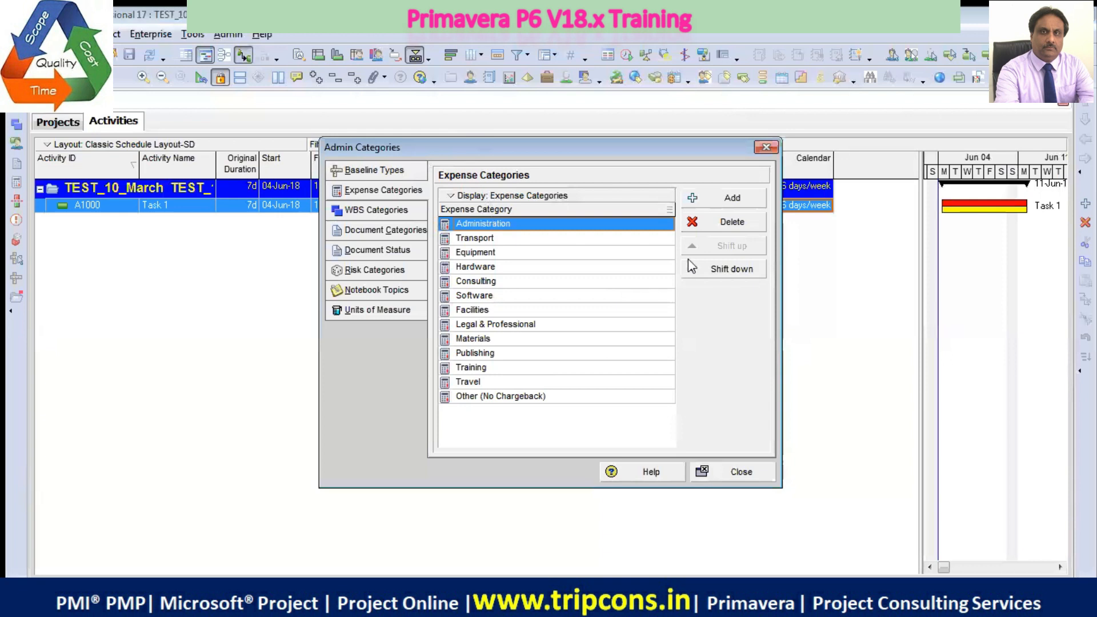
Add an expense category named My Expnse Head below Administration and delete it again
{"action": "left_click", "coordinate": [729, 200]}
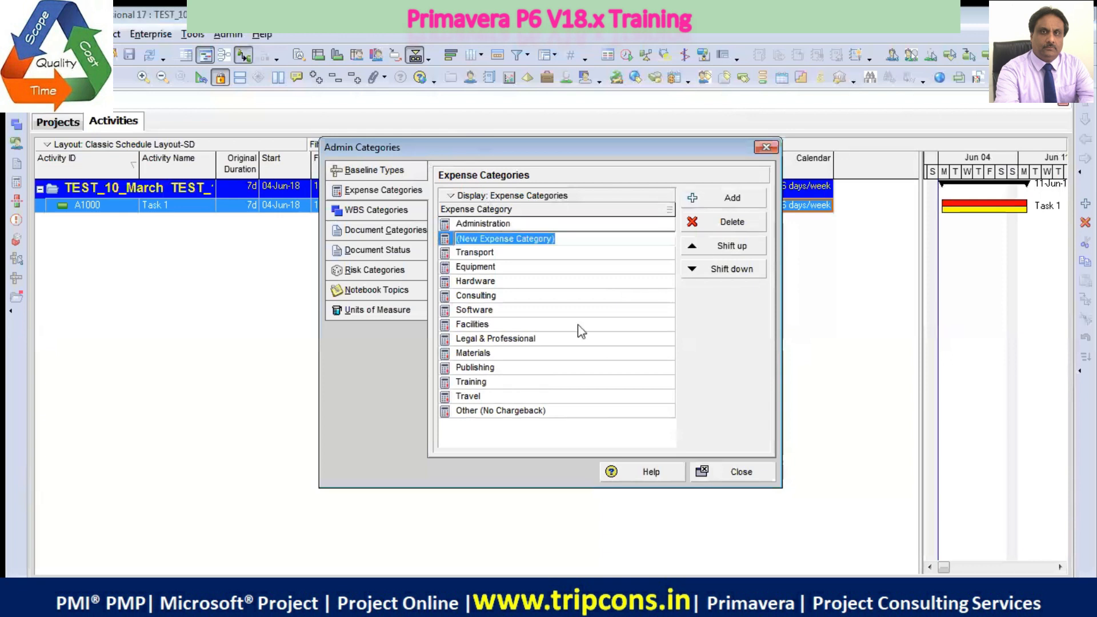
{"action": "type", "text": "My Expnse"}
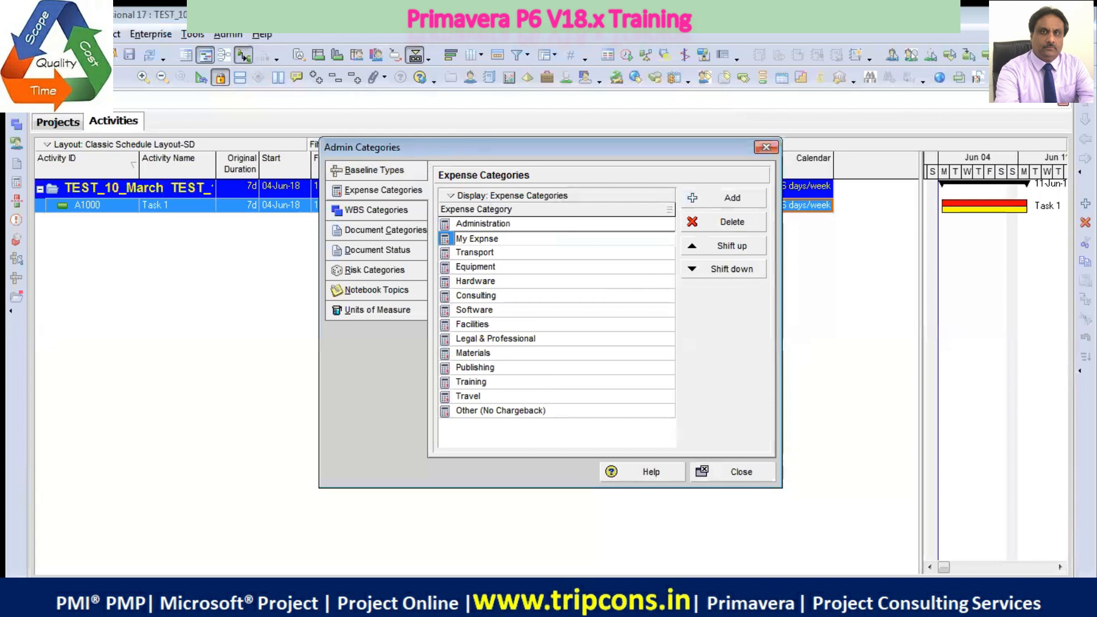
{"action": "type", "text": " Head"}
{"action": "key", "text": "Return"}
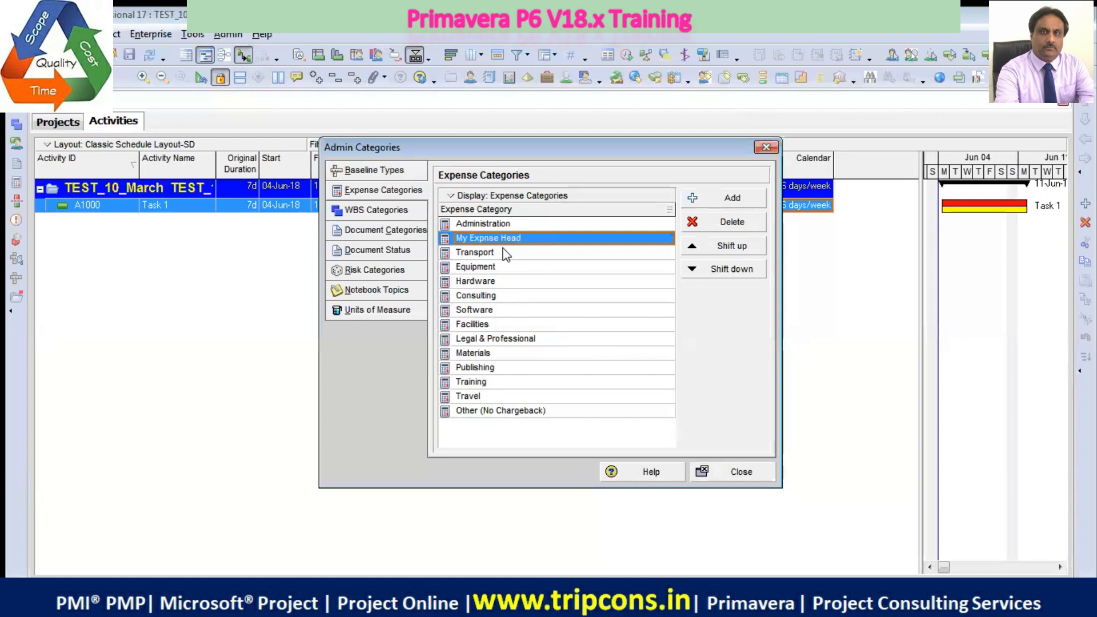
{"action": "left_click", "coordinate": [723, 222]}
{"action": "key", "text": "Return"}
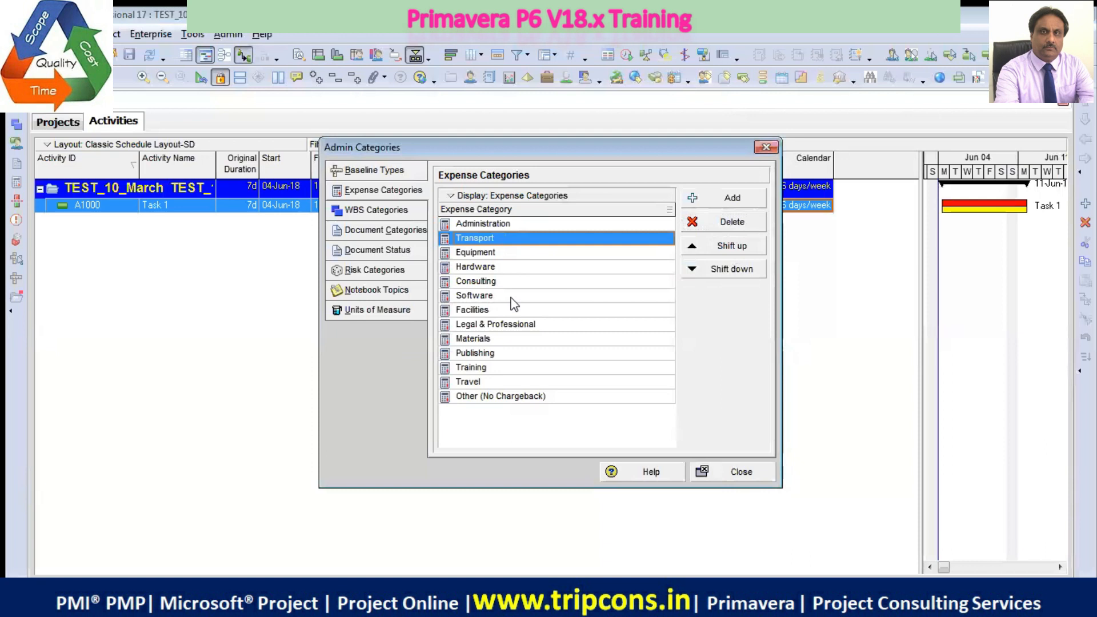
Examine the WBS categories, document categories, document status codes and risk categories
{"action": "left_click", "coordinate": [386, 211]}
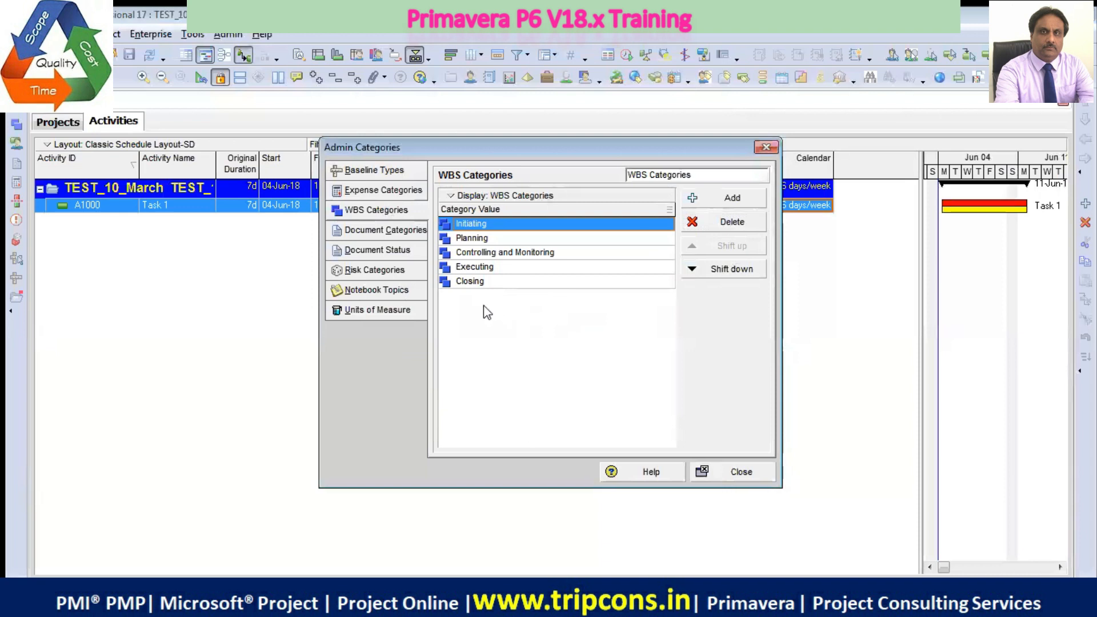
{"action": "left_click", "coordinate": [393, 235]}
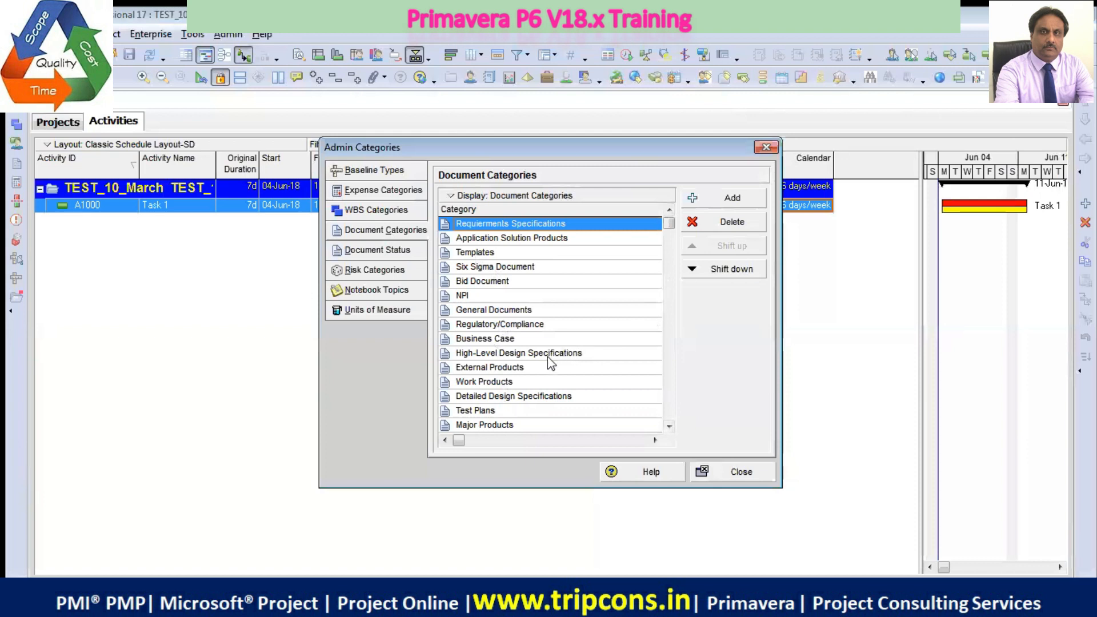
{"action": "left_click_drag", "start_coordinate": [670, 427], "coordinate": [669, 427]}
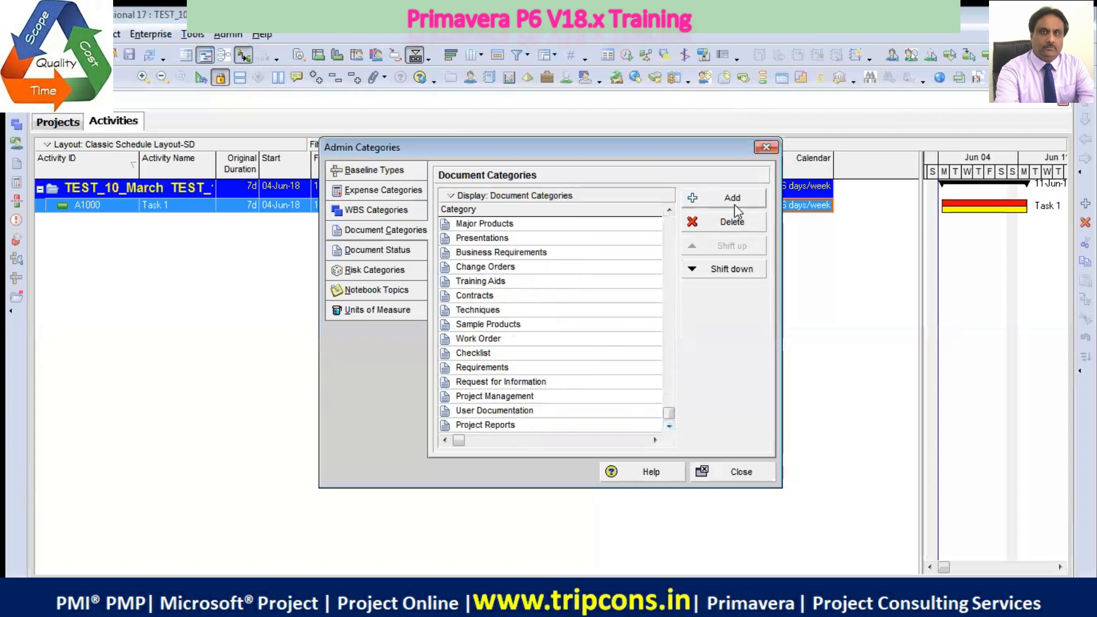
{"action": "left_click", "coordinate": [384, 251]}
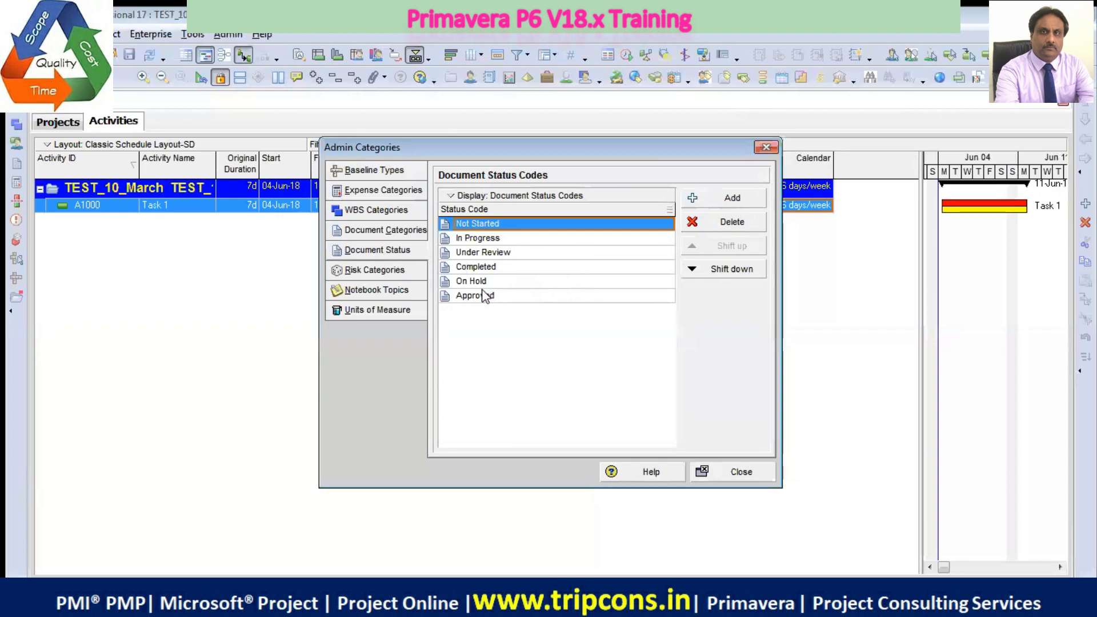
{"action": "left_click", "coordinate": [413, 274]}
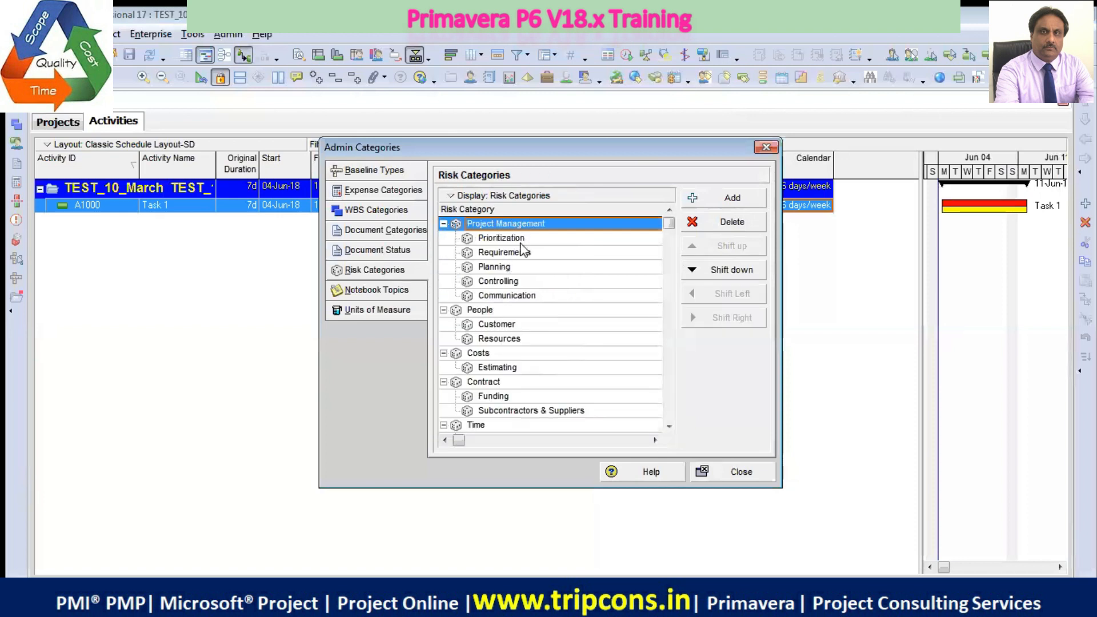
{"action": "scroll", "coordinate": [506, 378], "scroll_direction": "down", "scroll_amount": 3}
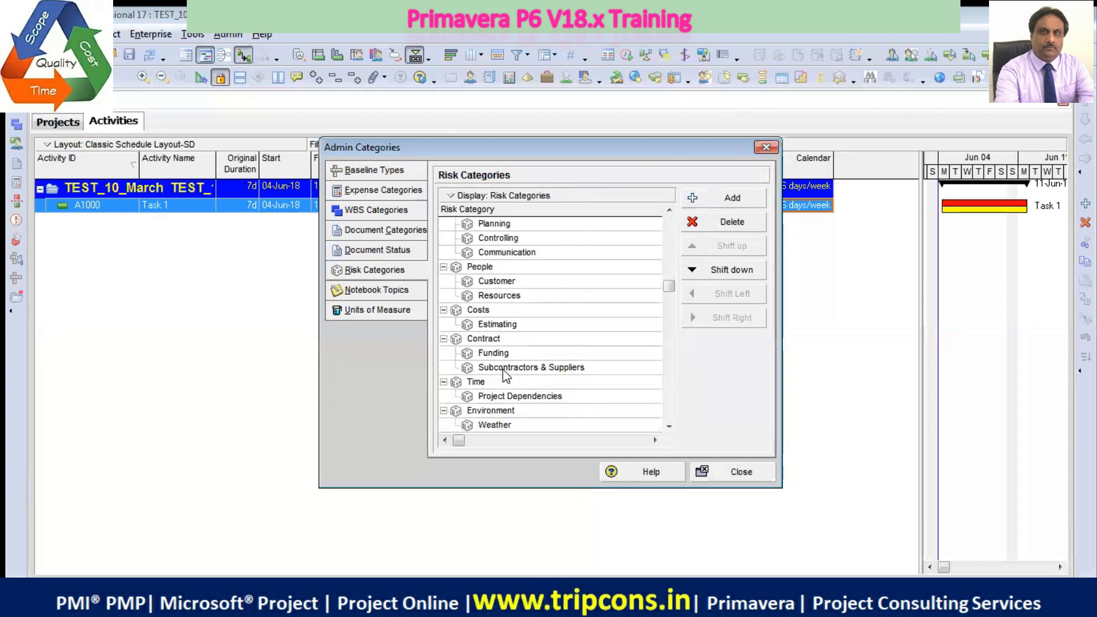
{"action": "scroll", "coordinate": [523, 400], "scroll_direction": "down", "scroll_amount": 1}
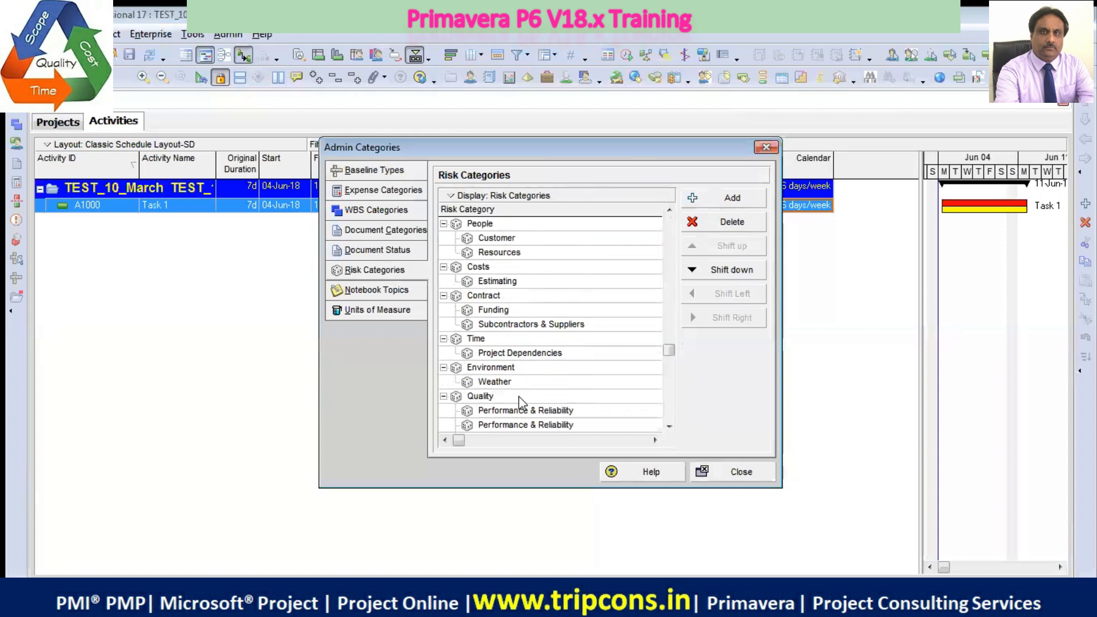
Review the notebook topics and units of measure, and close the admin categories
{"action": "left_click", "coordinate": [388, 293]}
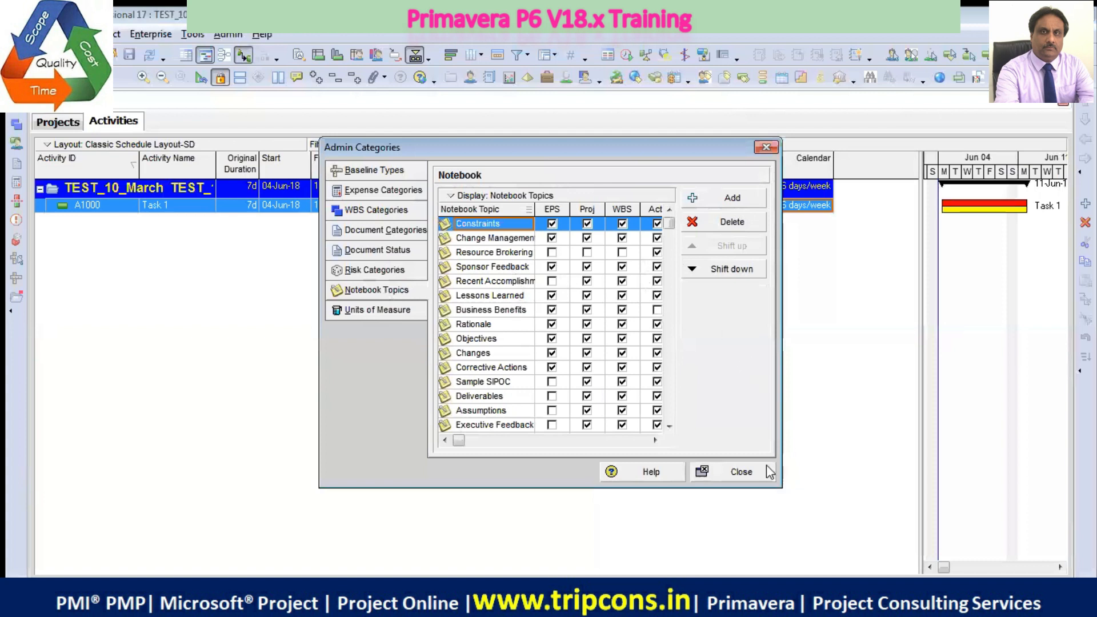
{"action": "left_click_drag", "start_coordinate": [665, 146], "coordinate": [510, 111]}
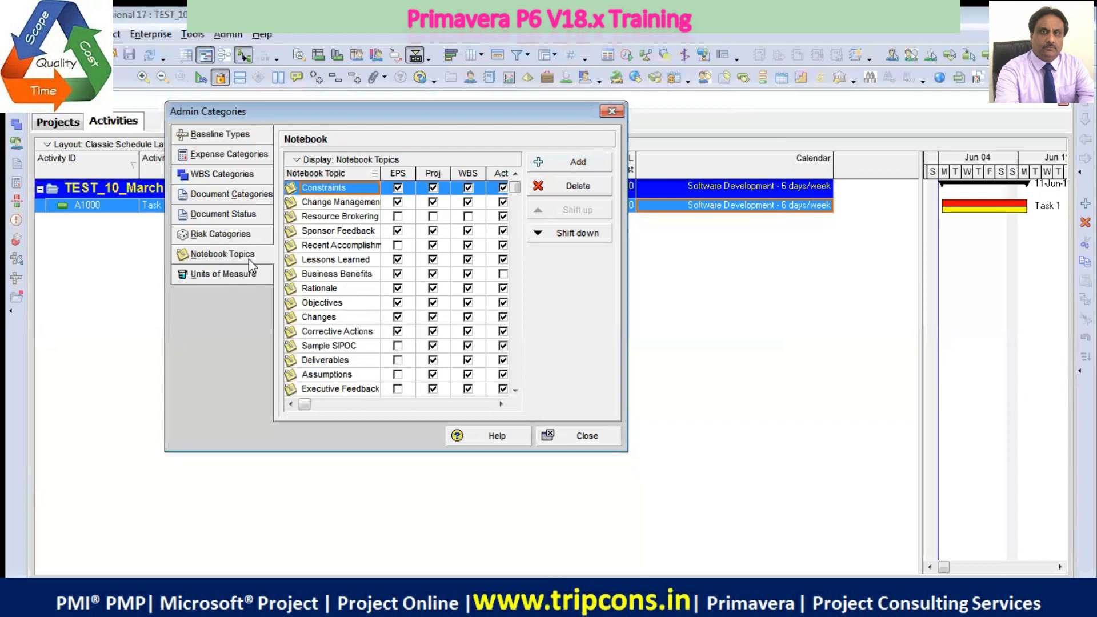
{"action": "left_click", "coordinate": [241, 277]}
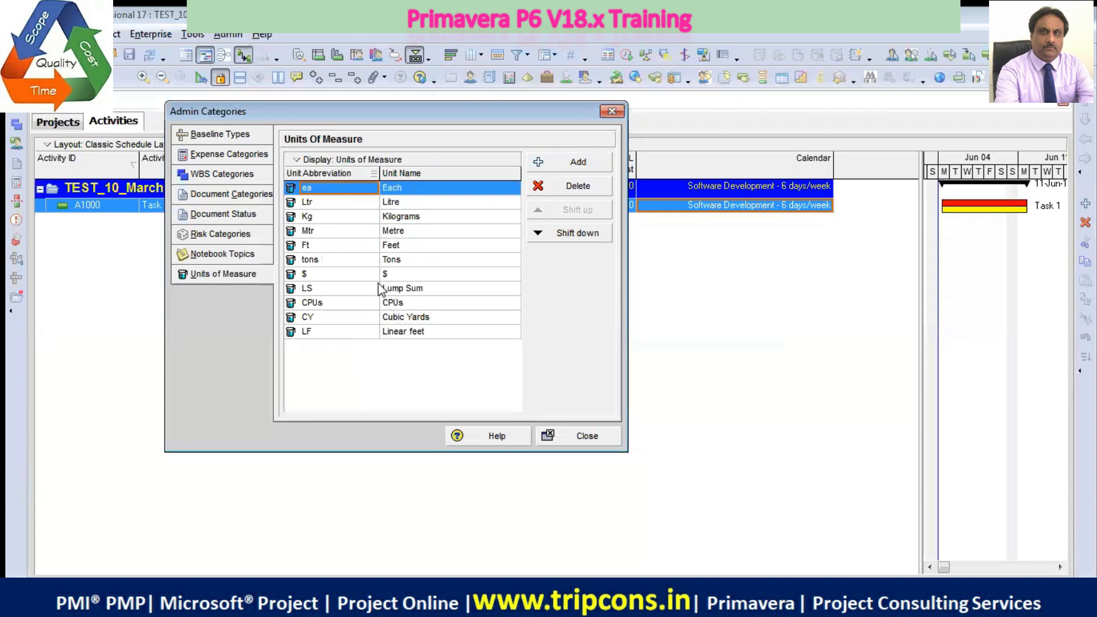
{"action": "left_click", "coordinate": [250, 255]}
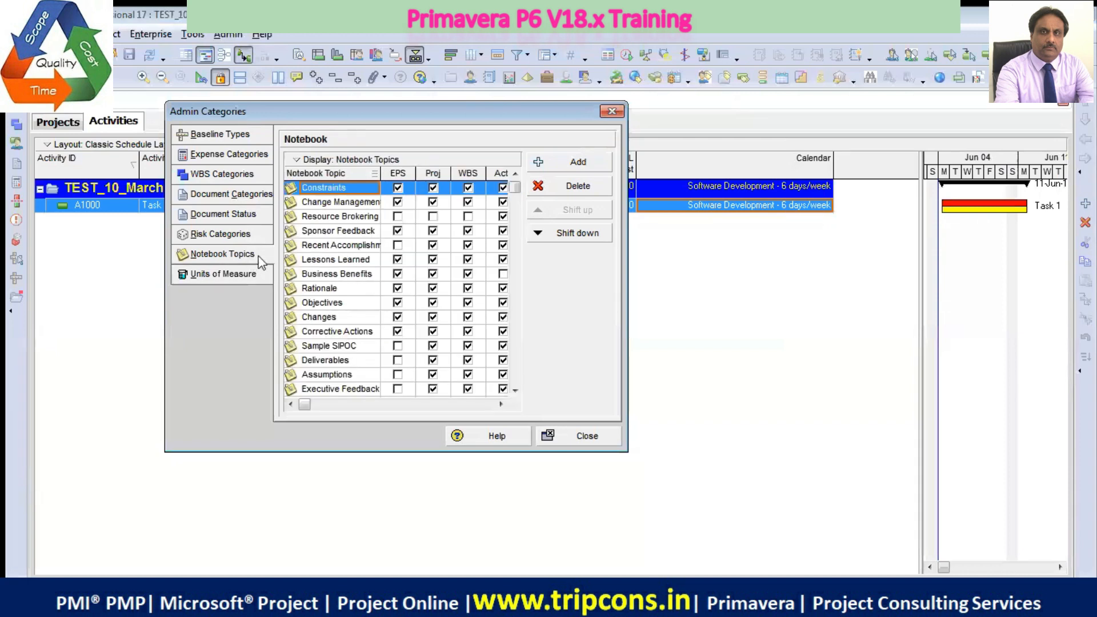
{"action": "left_click", "coordinate": [589, 440]}
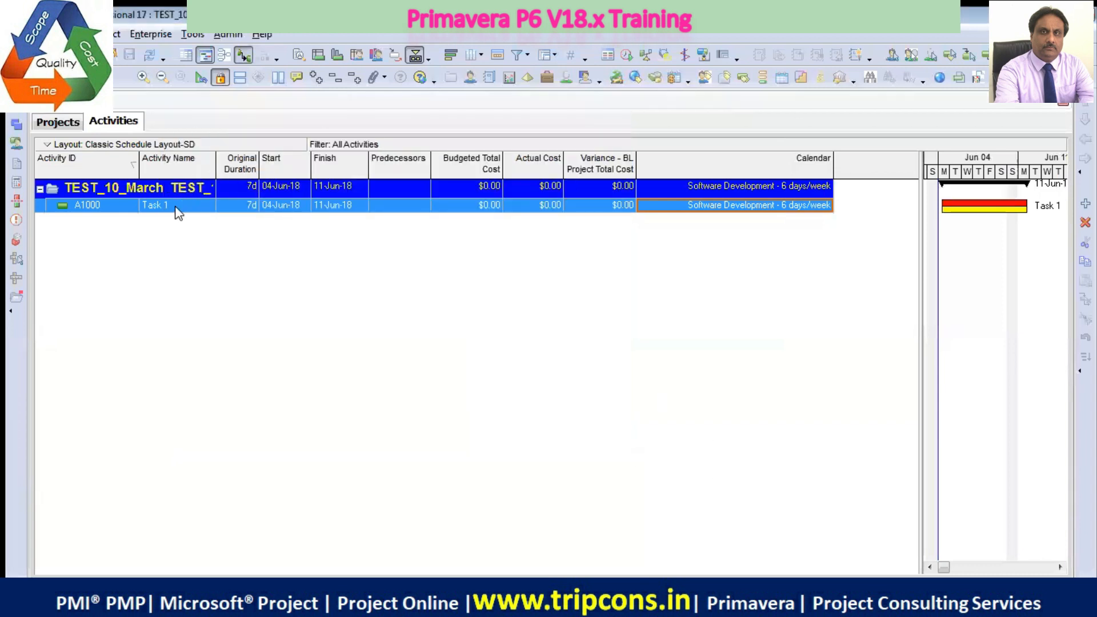
Show the activity details of Task 1 and review the notebook topics that can be assigned to it
{"action": "right_click", "coordinate": [179, 212]}
{"action": "left_click", "coordinate": [230, 217]}
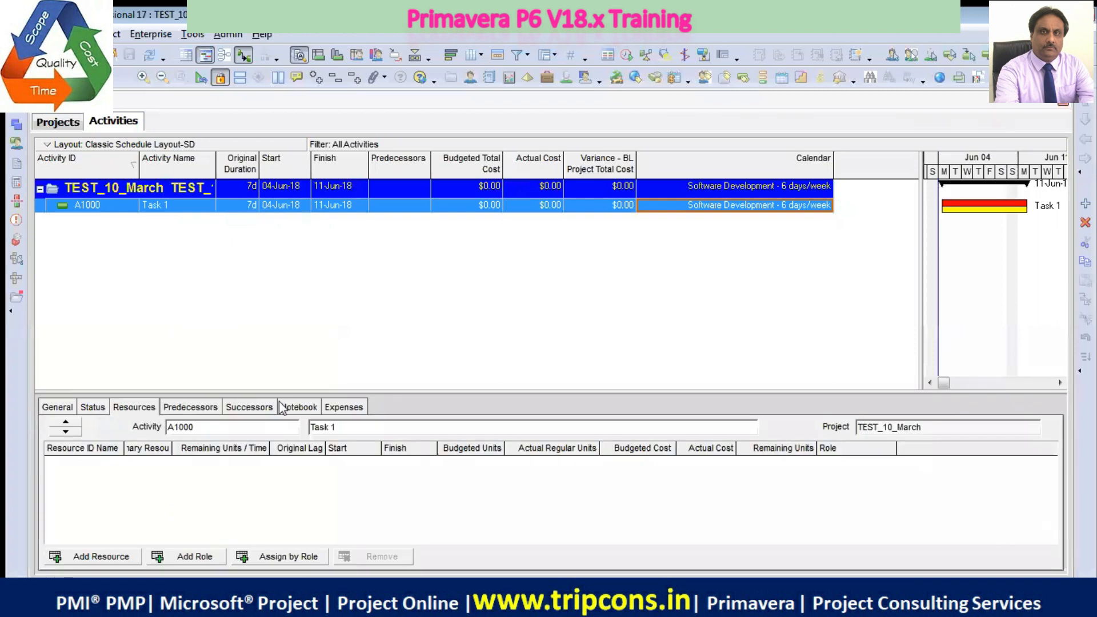
{"action": "left_click", "coordinate": [307, 408]}
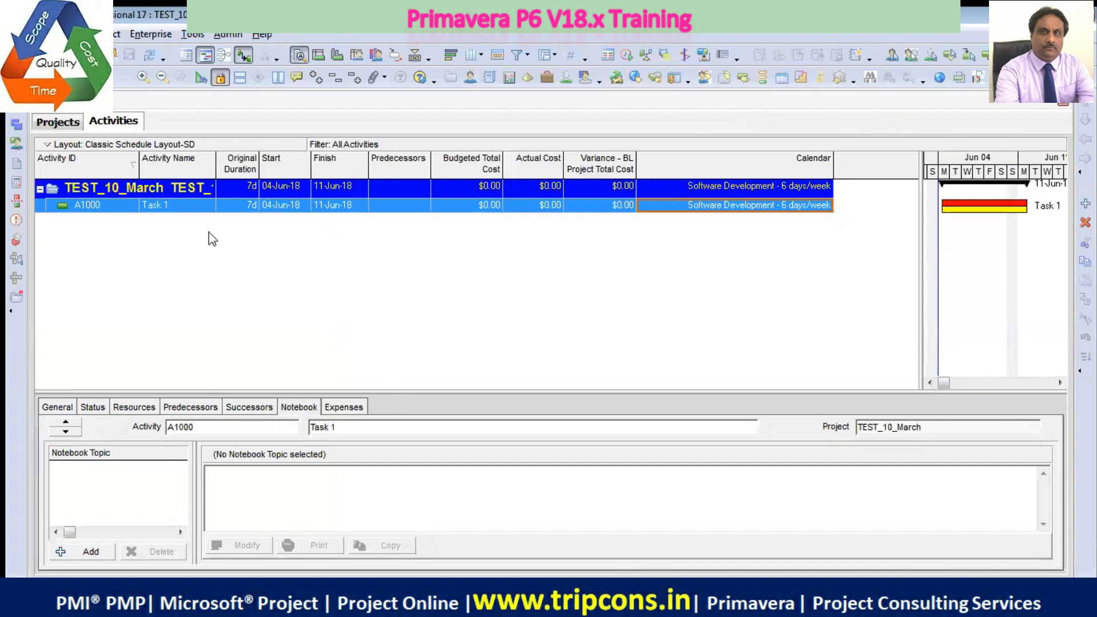
{"action": "left_click", "coordinate": [86, 552]}
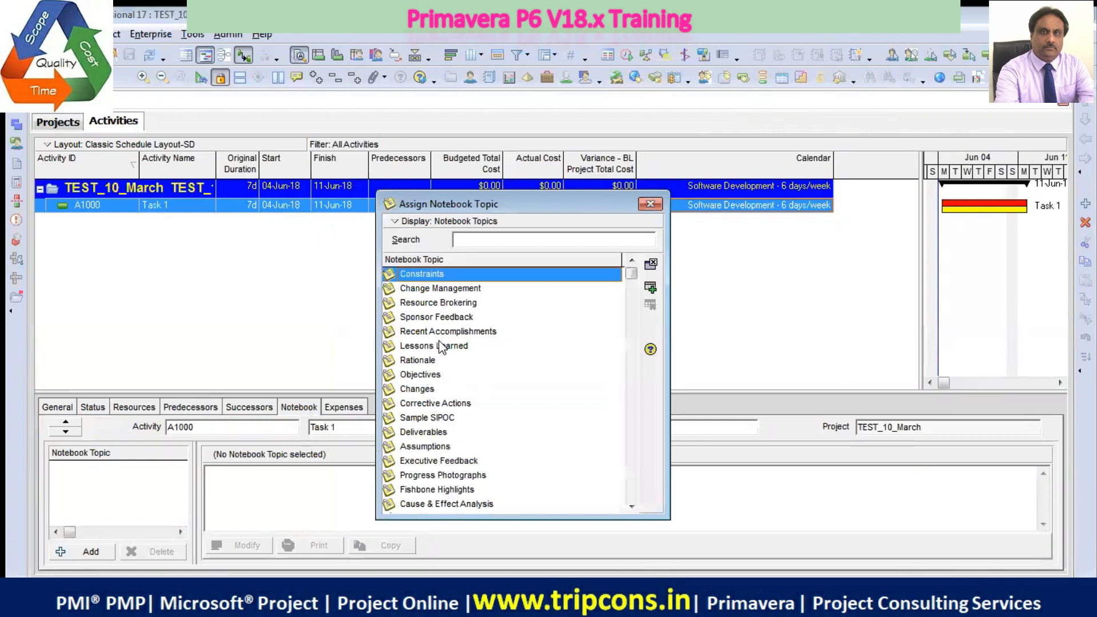
{"action": "left_click_drag", "start_coordinate": [632, 274], "coordinate": [632, 493]}
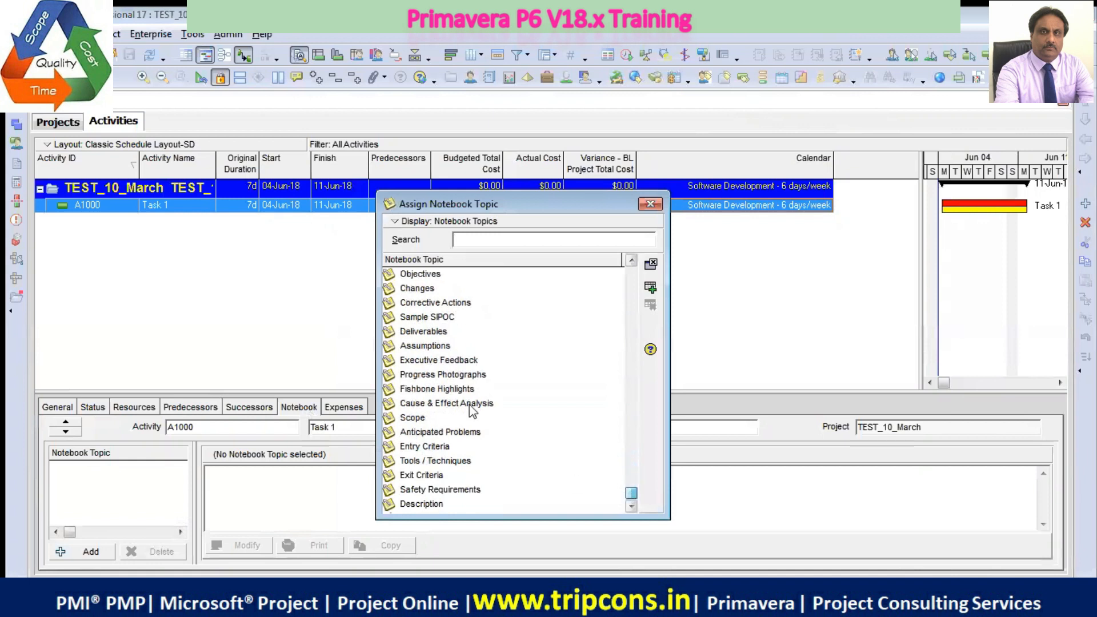
{"action": "left_click", "coordinate": [649, 205]}
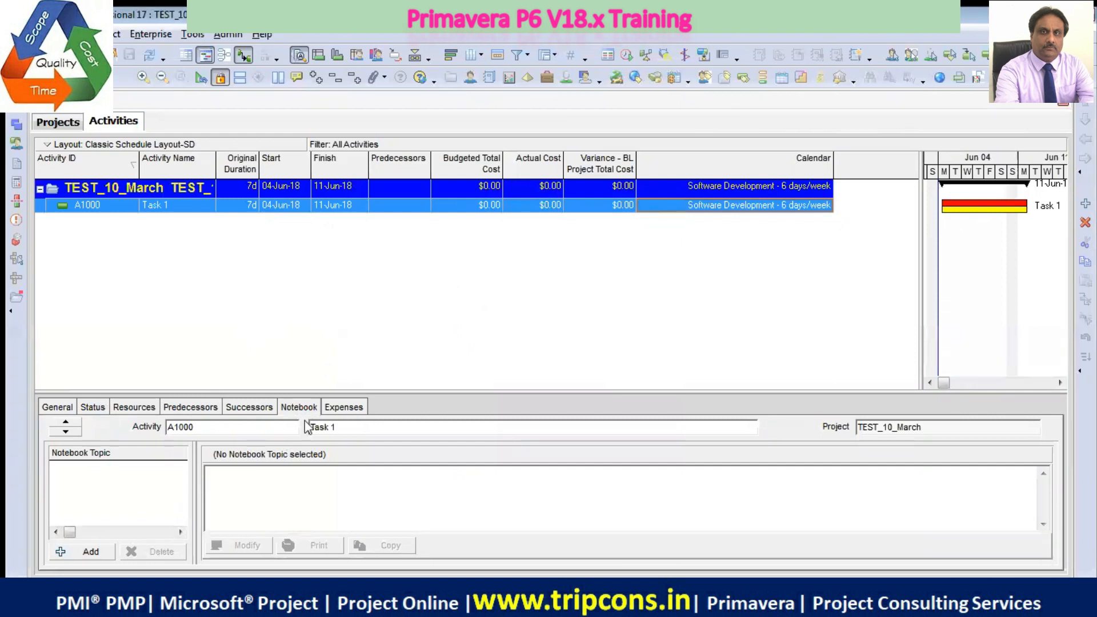
Assign the Constraints notebook topic to Task 1
{"action": "left_click", "coordinate": [91, 552]}
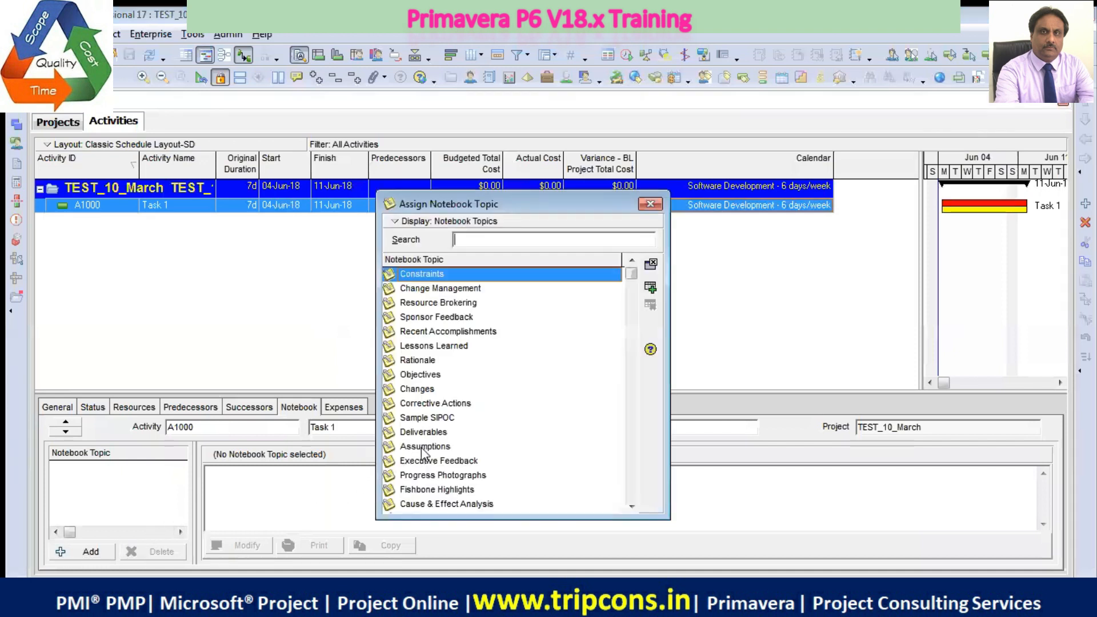
{"action": "left_click", "coordinate": [420, 417]}
{"action": "left_click", "coordinate": [427, 362]}
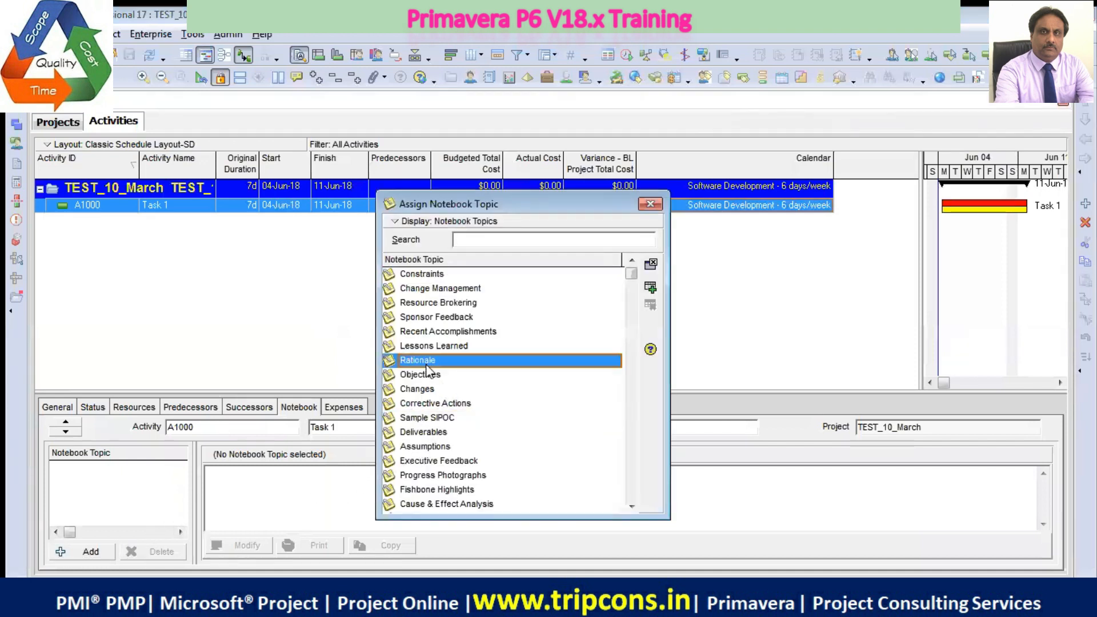
{"action": "left_click", "coordinate": [467, 347]}
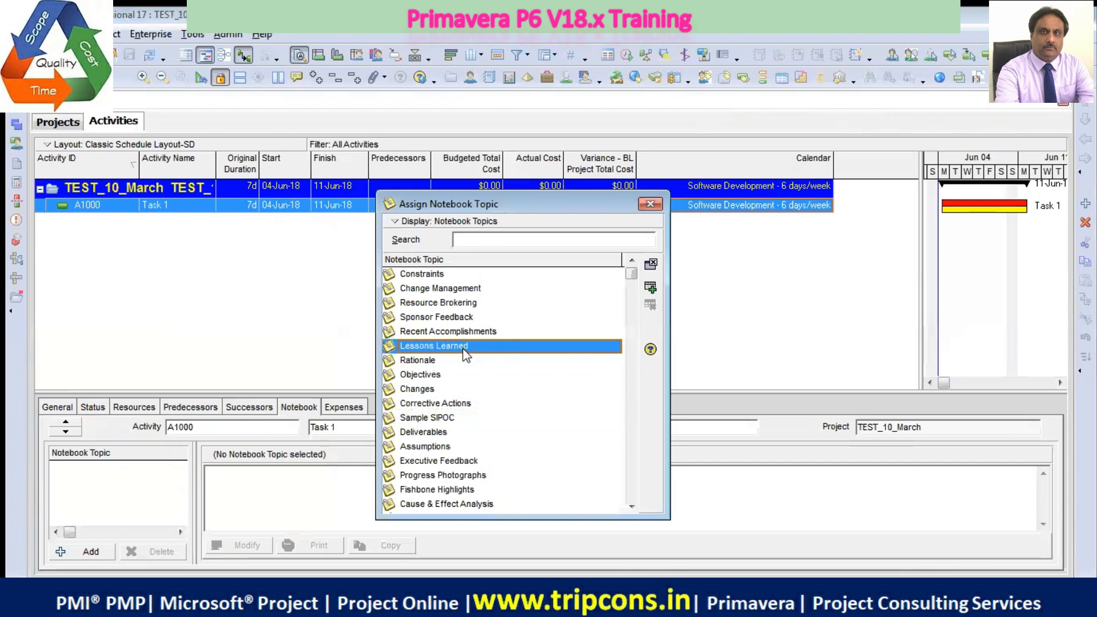
{"action": "left_click", "coordinate": [441, 277]}
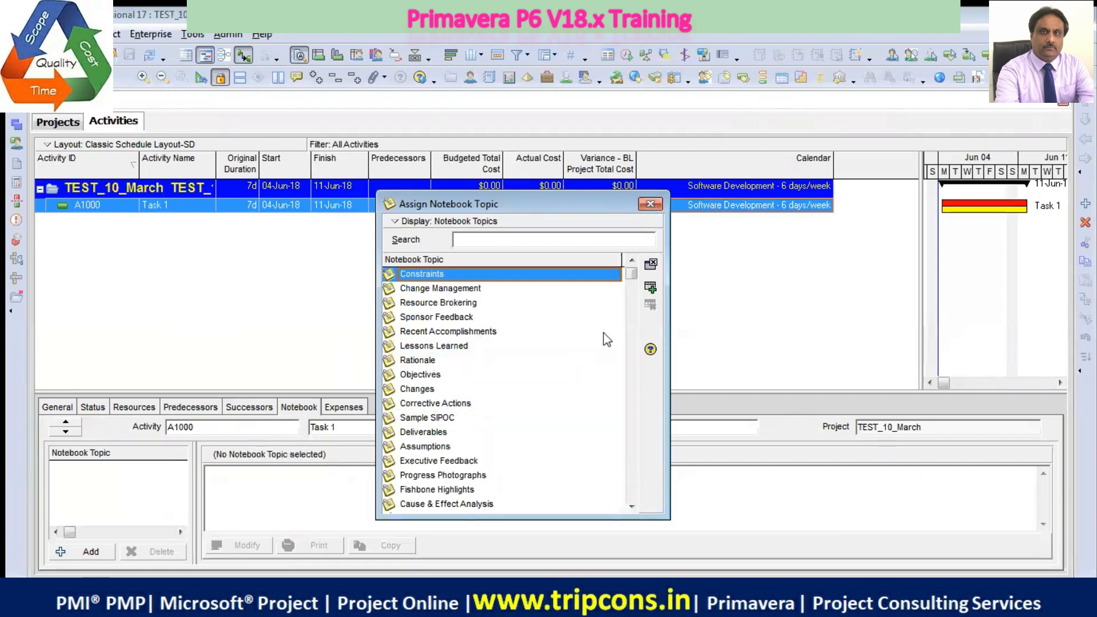
{"action": "left_click", "coordinate": [650, 287]}
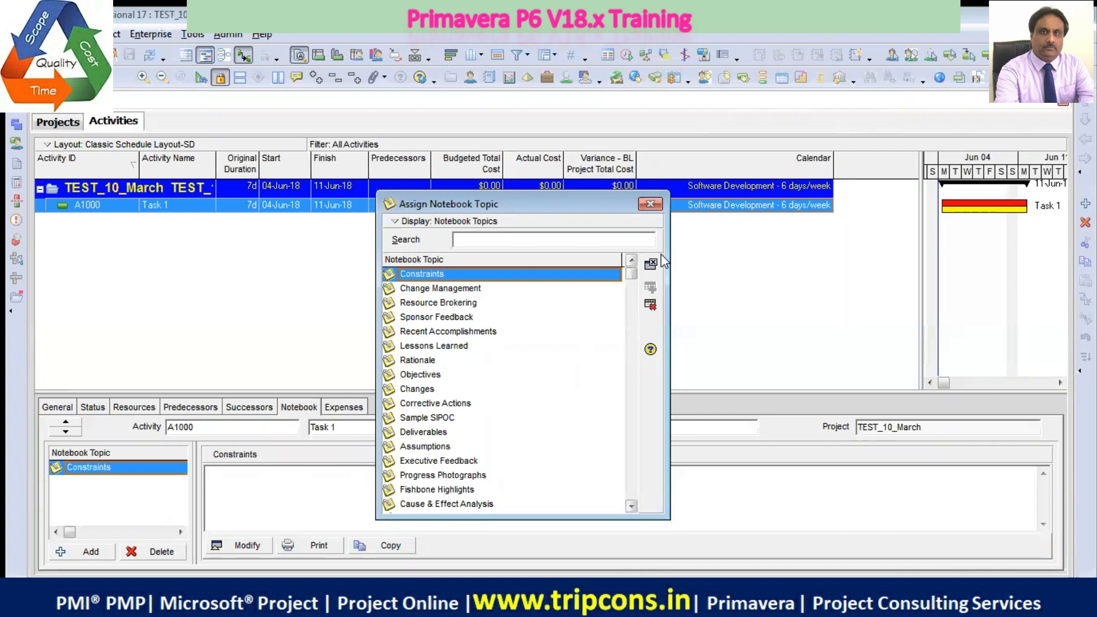
{"action": "left_click", "coordinate": [655, 207]}
Enter Constraint 1 and Constraint 2 on separate lines in the Constraints notebook topic and check the saved text
{"action": "left_click", "coordinate": [251, 545]}
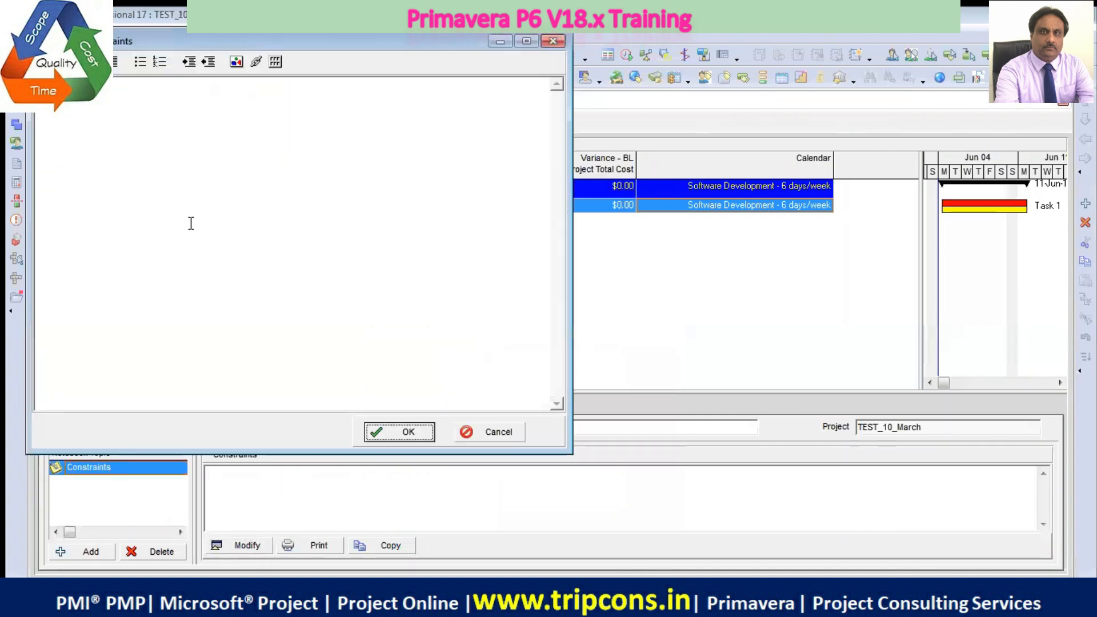
{"action": "left_click", "coordinate": [166, 216]}
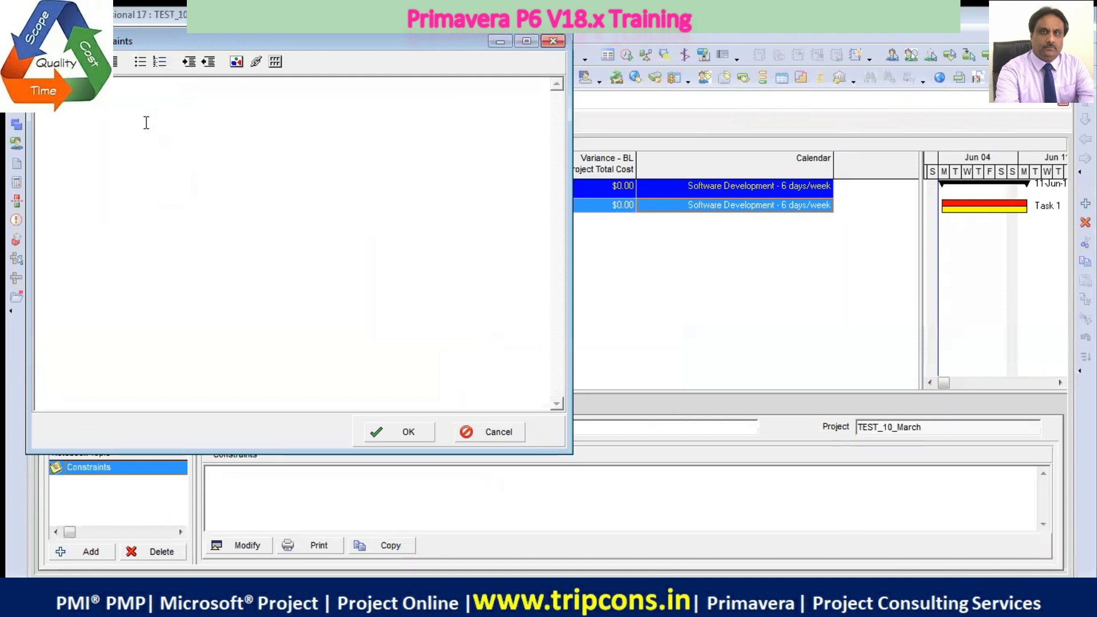
{"action": "type", "text": "Constraint 12"}
{"action": "left_click", "coordinate": [380, 431]}
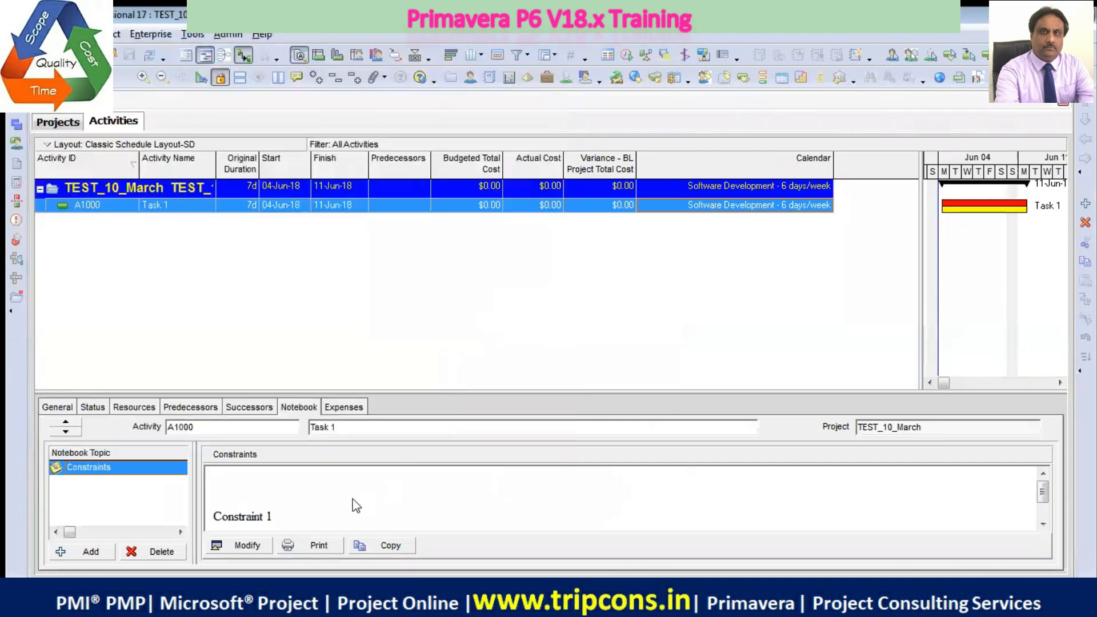
{"action": "left_click", "coordinate": [1043, 524]}
{"action": "left_click", "coordinate": [1044, 524]}
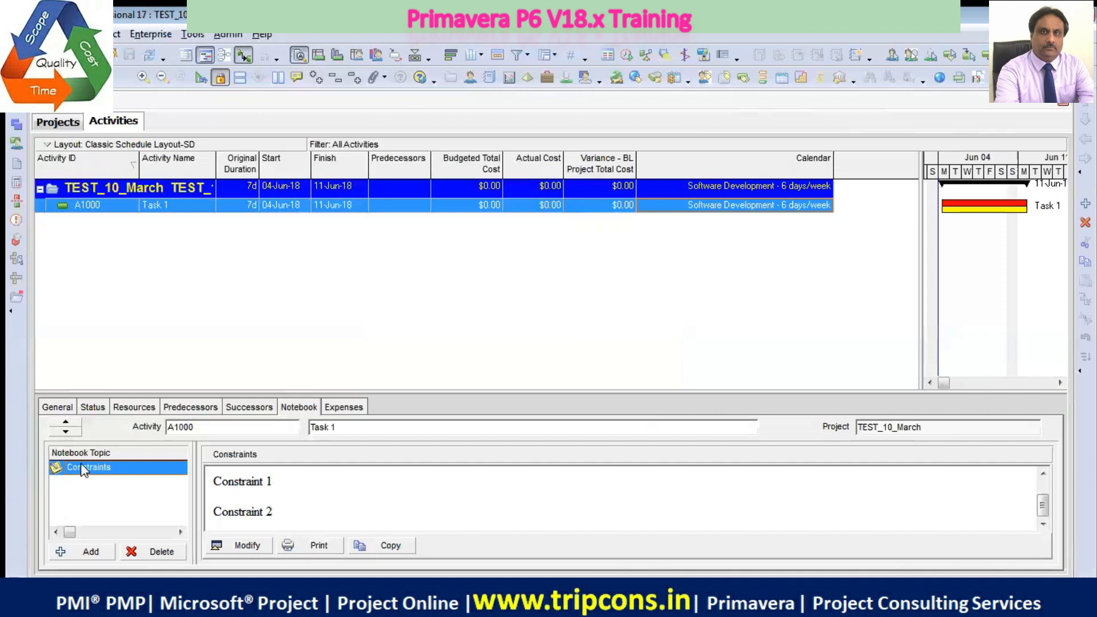
{"action": "left_click", "coordinate": [93, 470]}
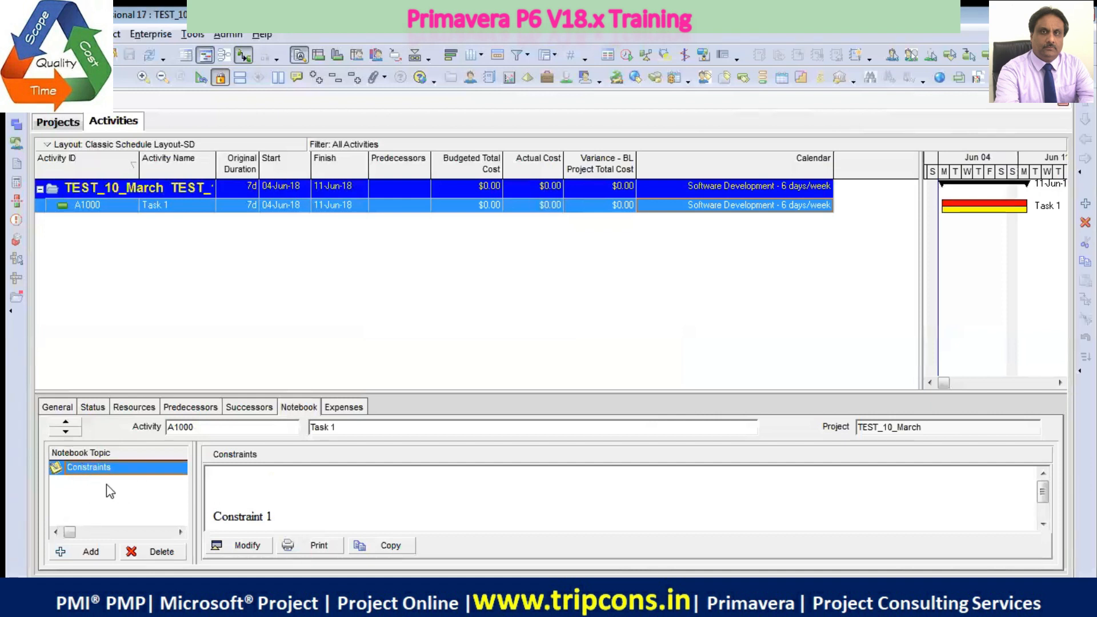
Assign the Lessons Learned notebook topic to Task 1
{"action": "left_click", "coordinate": [92, 553]}
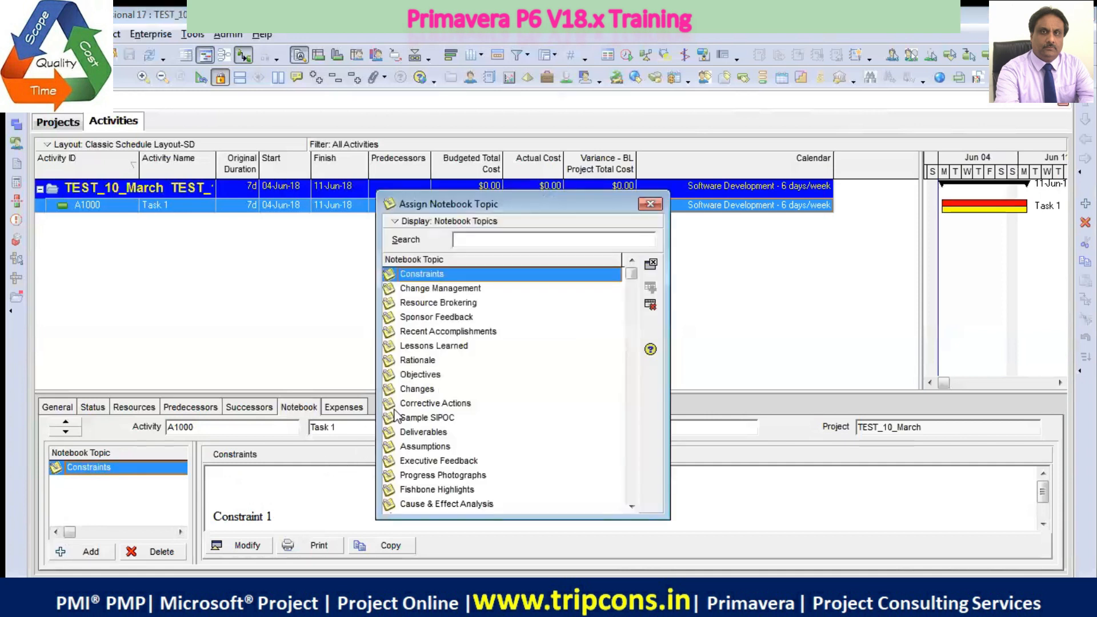
{"action": "left_click", "coordinate": [444, 349]}
{"action": "left_click", "coordinate": [650, 287]}
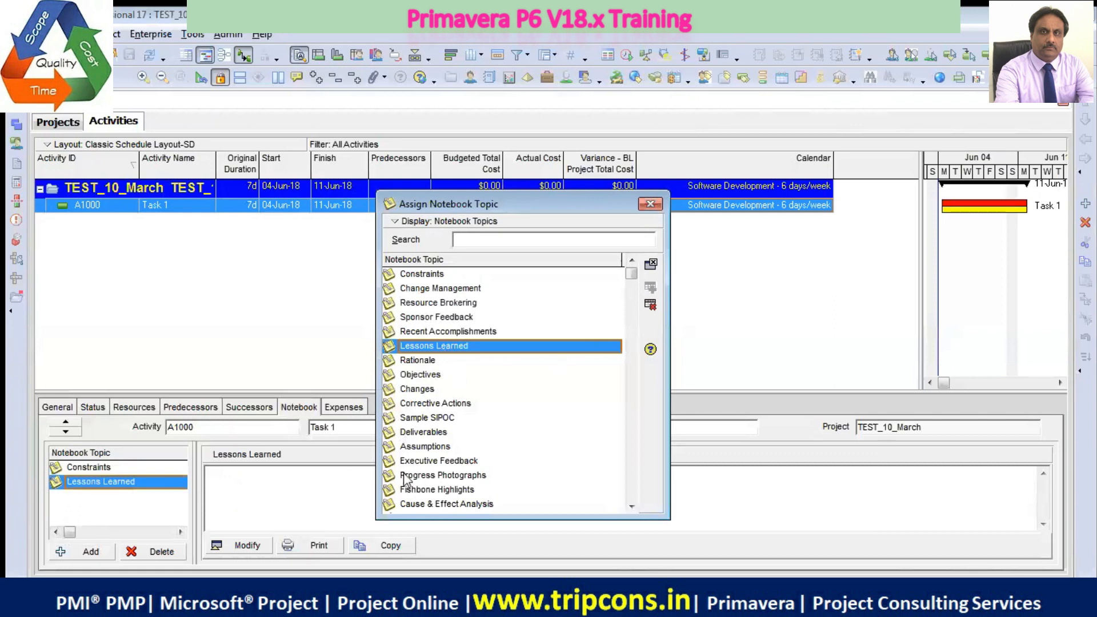
{"action": "left_click", "coordinate": [652, 203]}
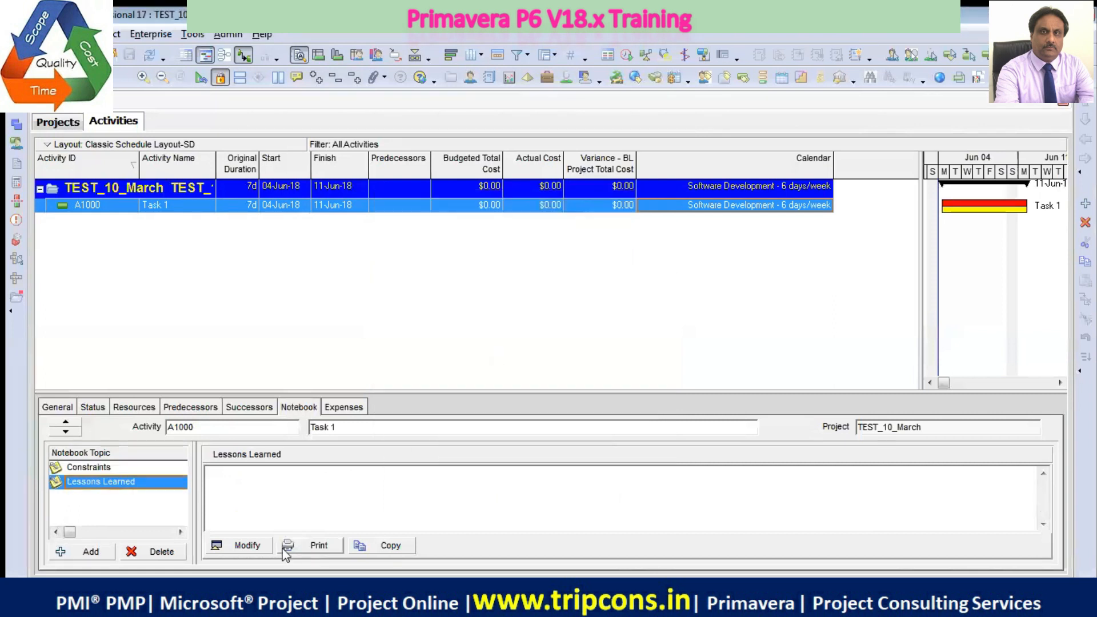
Write "Lessons learnt from the past" in the Lessons Learned notebook topic and save it
{"action": "left_click", "coordinate": [241, 545]}
{"action": "left_click", "coordinate": [249, 228]}
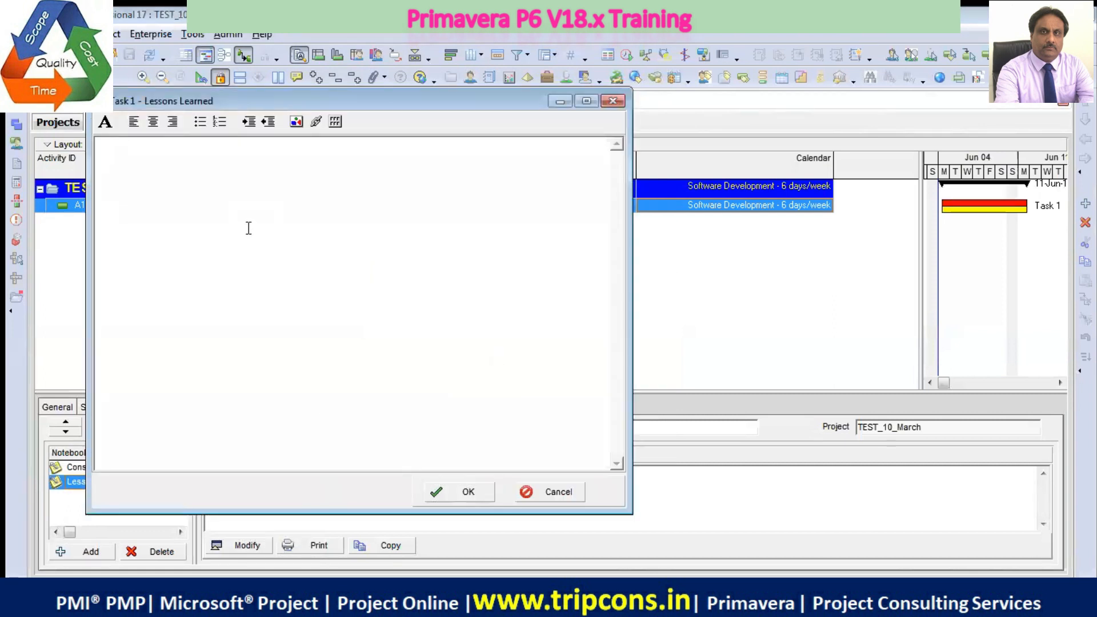
{"action": "type", "text": "Lessons learnt from the past"}
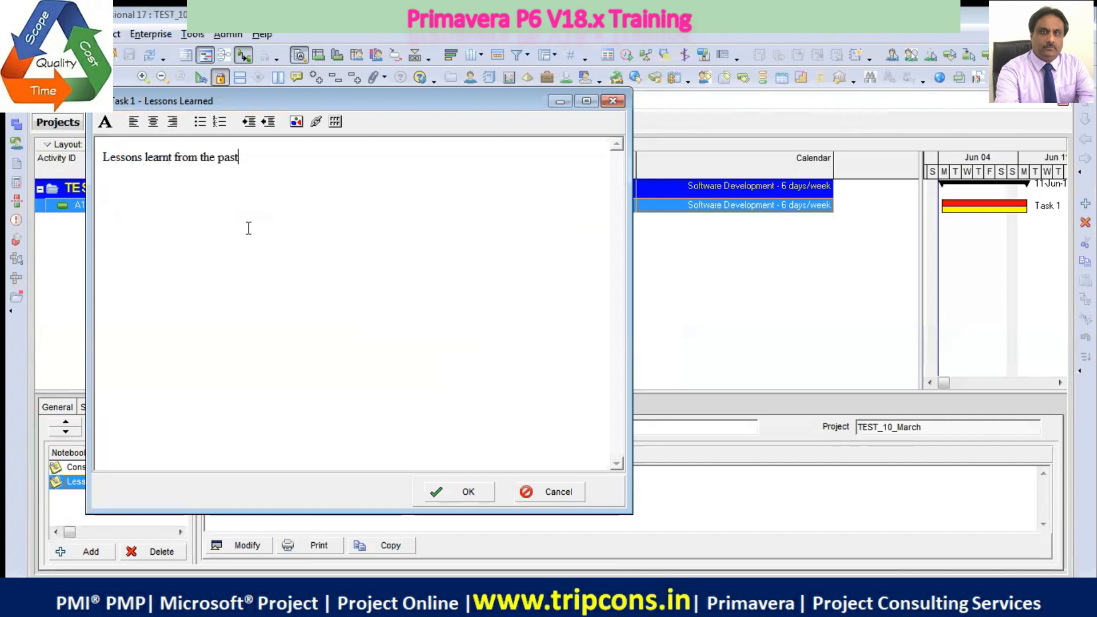
{"action": "left_click", "coordinate": [467, 493]}
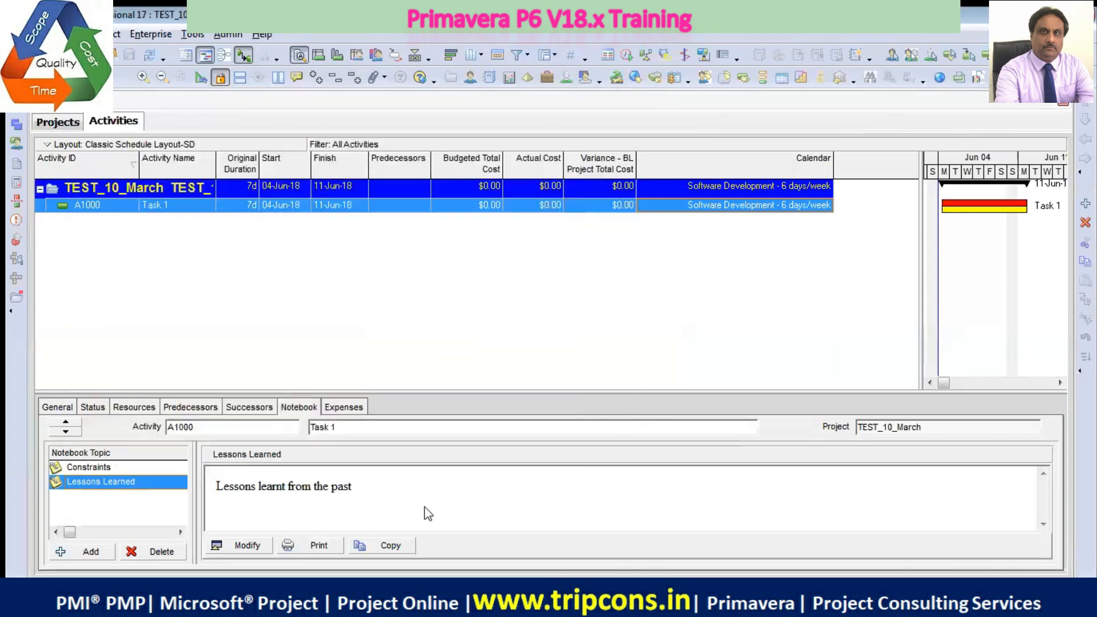
{"action": "right_click", "coordinate": [447, 404]}
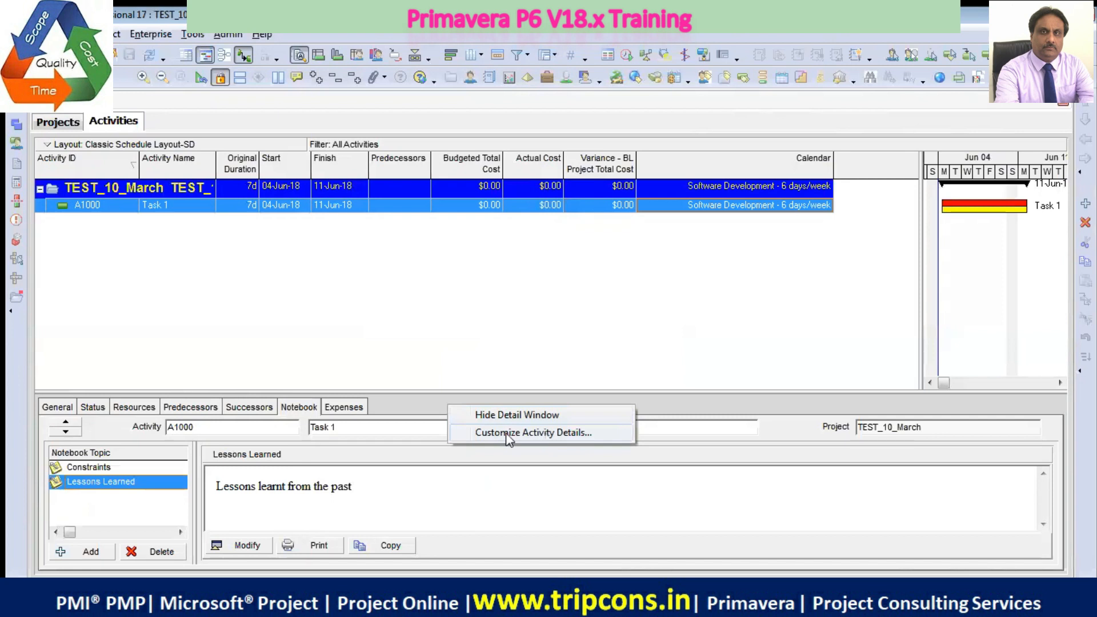
{"action": "right_click", "coordinate": [425, 406]}
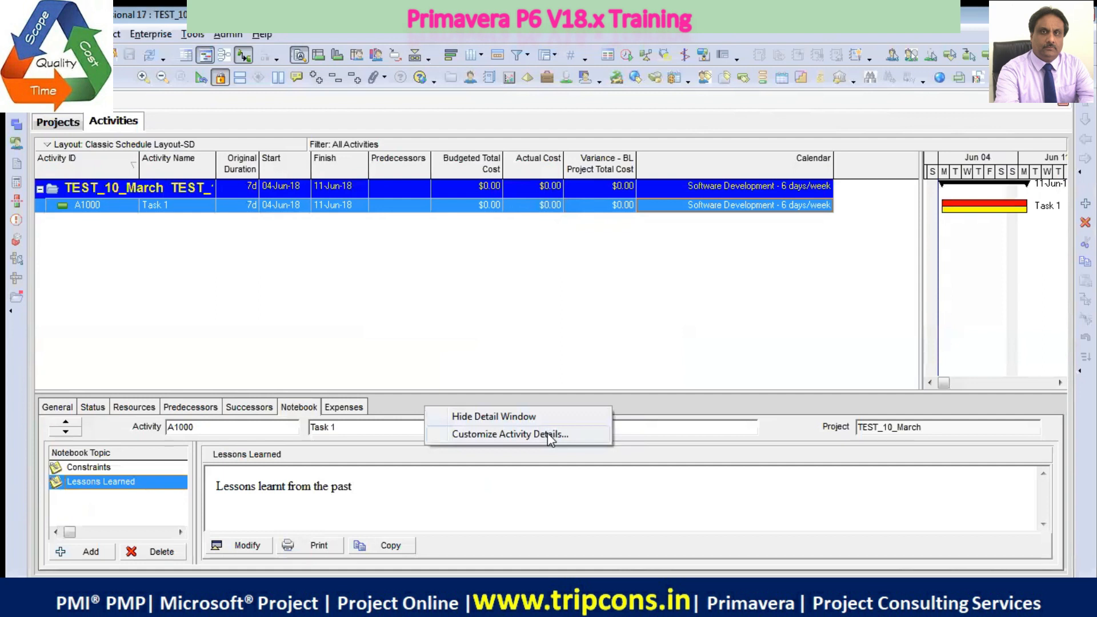
{"action": "left_click", "coordinate": [547, 434]}
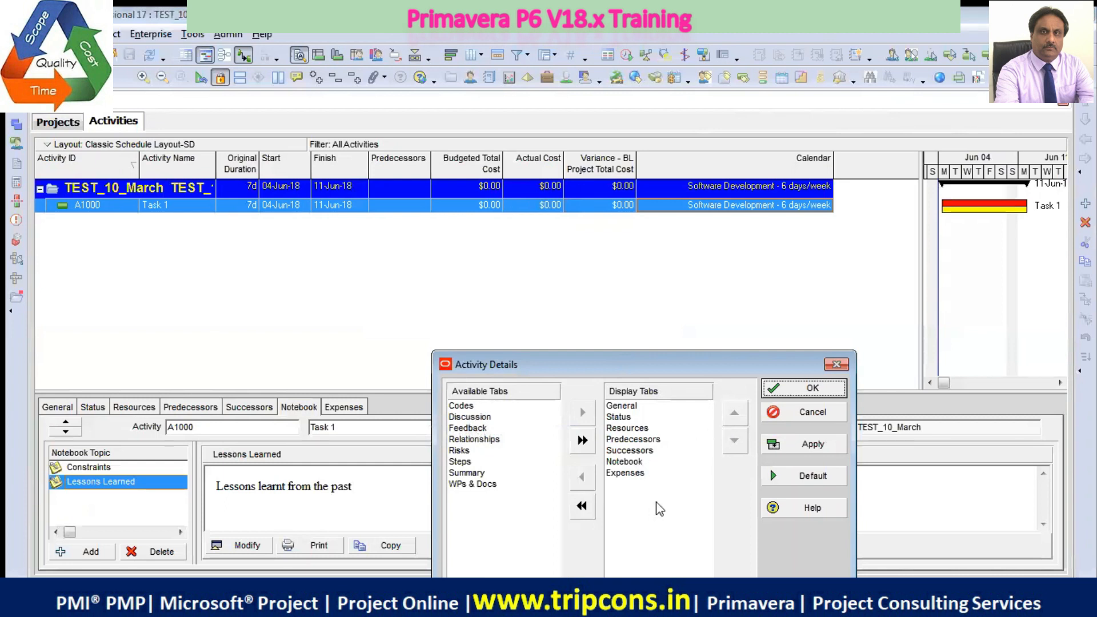
{"action": "left_click", "coordinate": [490, 440]}
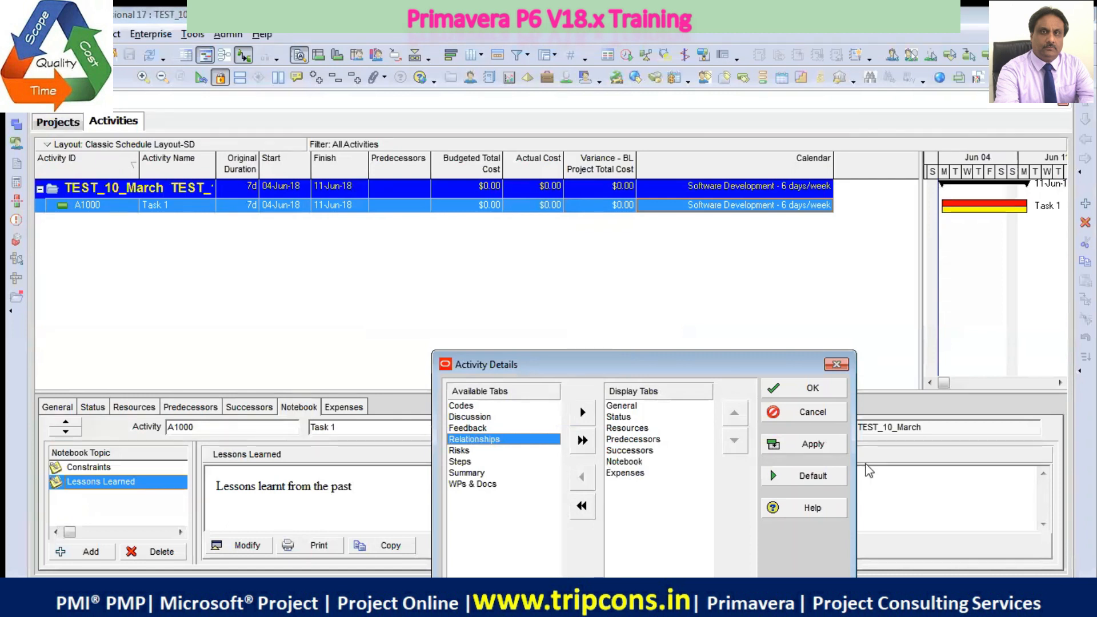
{"action": "left_click", "coordinate": [813, 389]}
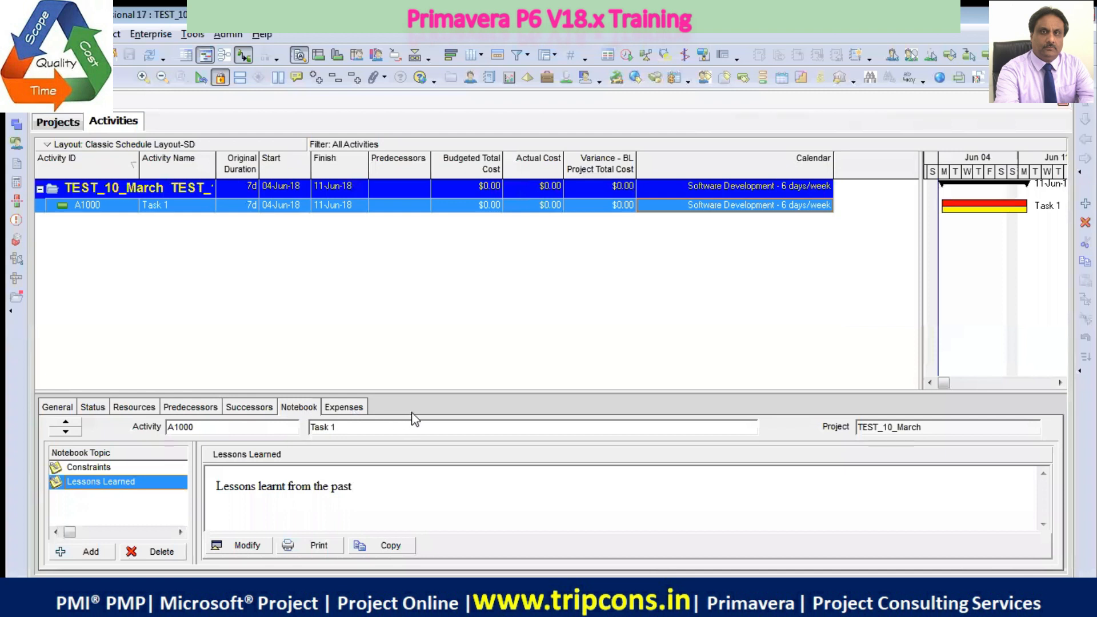
Customize the activity details to display Relationships, placed between Resources and Predecessors
{"action": "right_click", "coordinate": [427, 407]}
{"action": "left_click", "coordinate": [497, 435]}
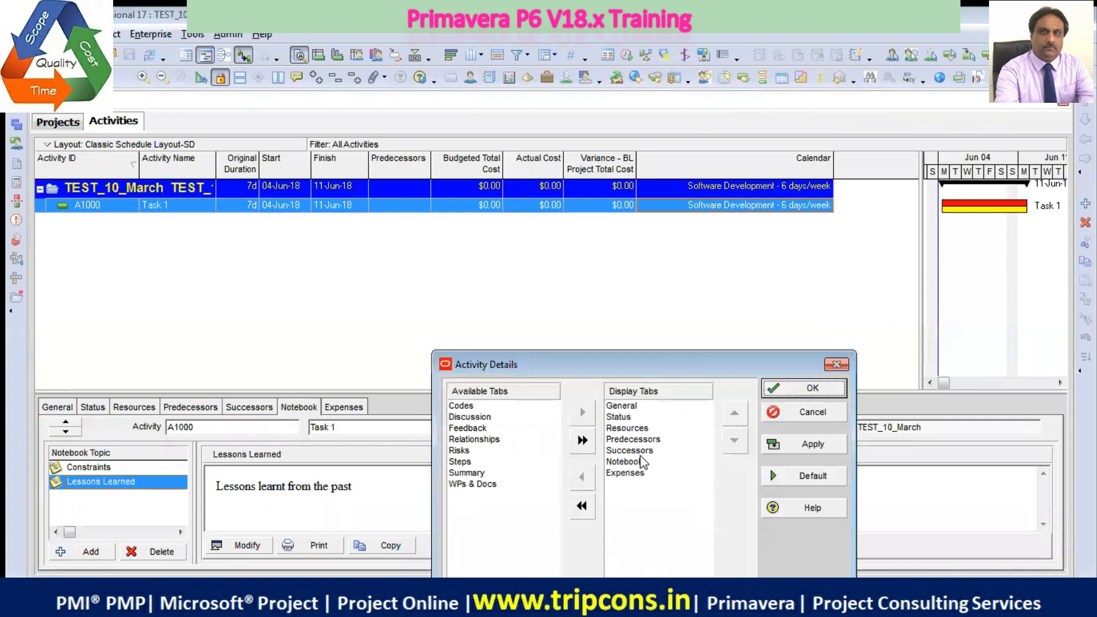
{"action": "left_click", "coordinate": [495, 440]}
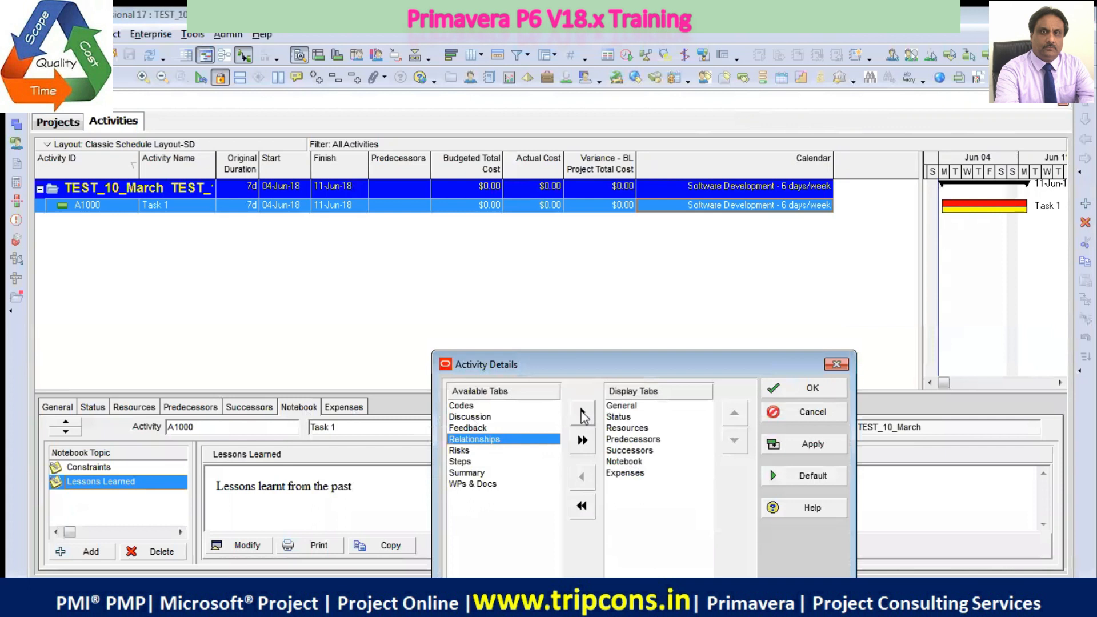
{"action": "left_click", "coordinate": [583, 413]}
{"action": "left_click", "coordinate": [635, 485]}
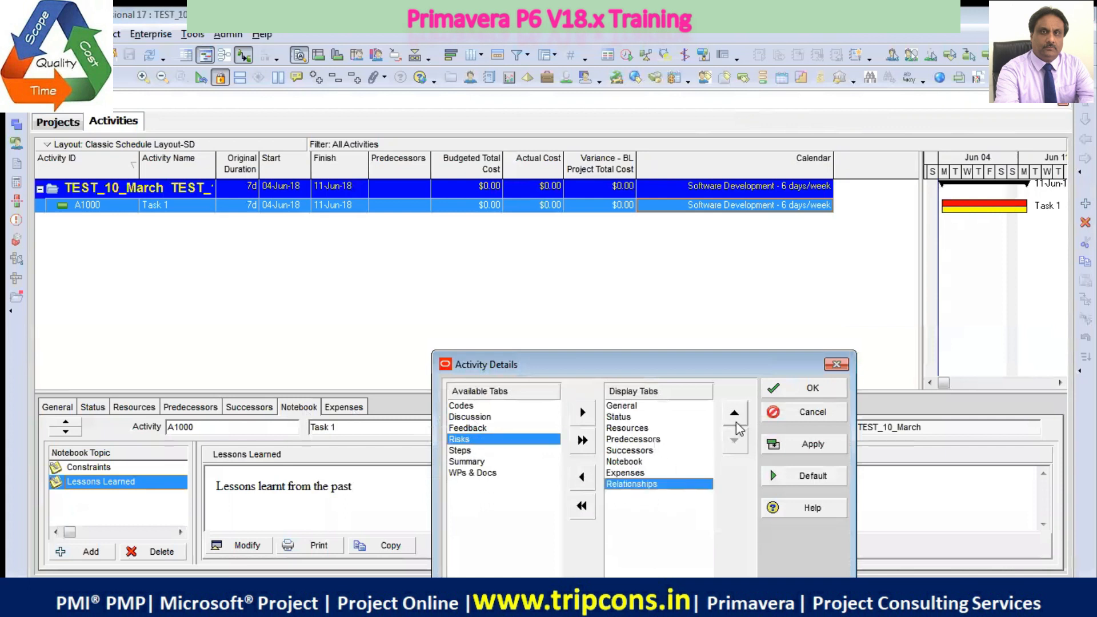
{"action": "left_click", "coordinate": [735, 421]}
{"action": "left_click", "coordinate": [736, 421]}
{"action": "left_click", "coordinate": [736, 420]}
{"action": "left_click", "coordinate": [736, 420]}
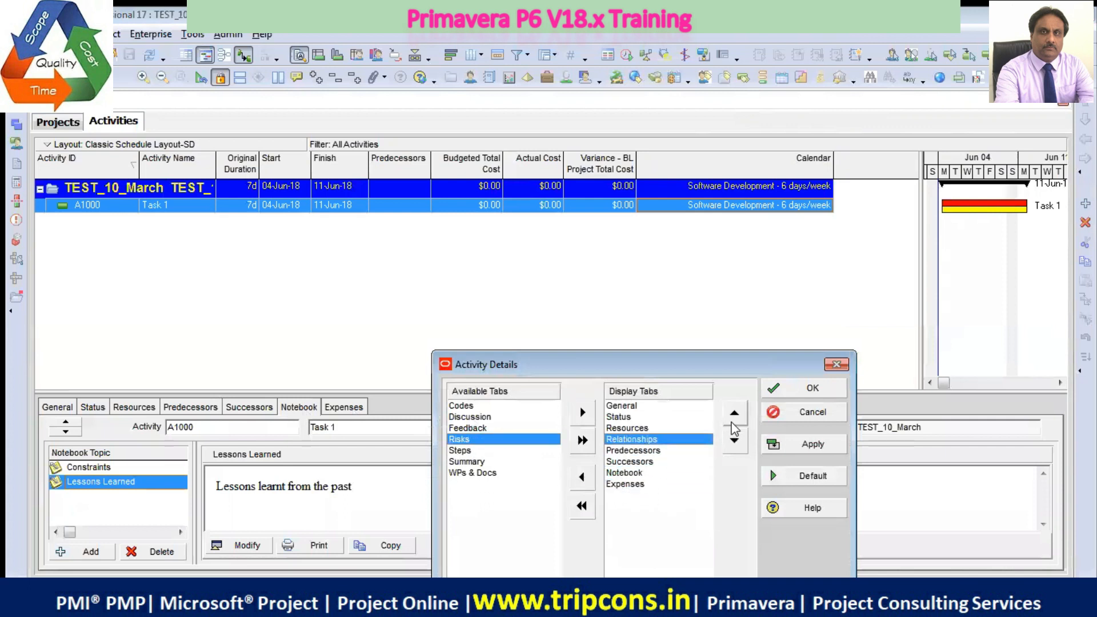
{"action": "left_click", "coordinate": [821, 447]}
{"action": "left_click", "coordinate": [832, 388]}
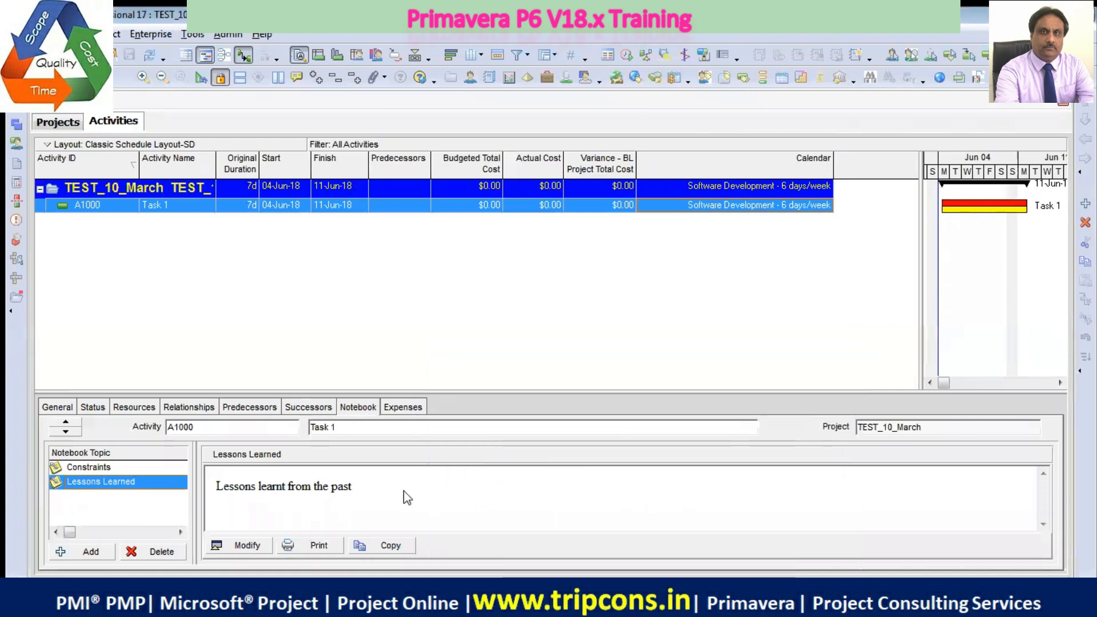
Compare the combined Relationships details of Task 1 with its separate Predecessors and Successors details
{"action": "left_click", "coordinate": [213, 412]}
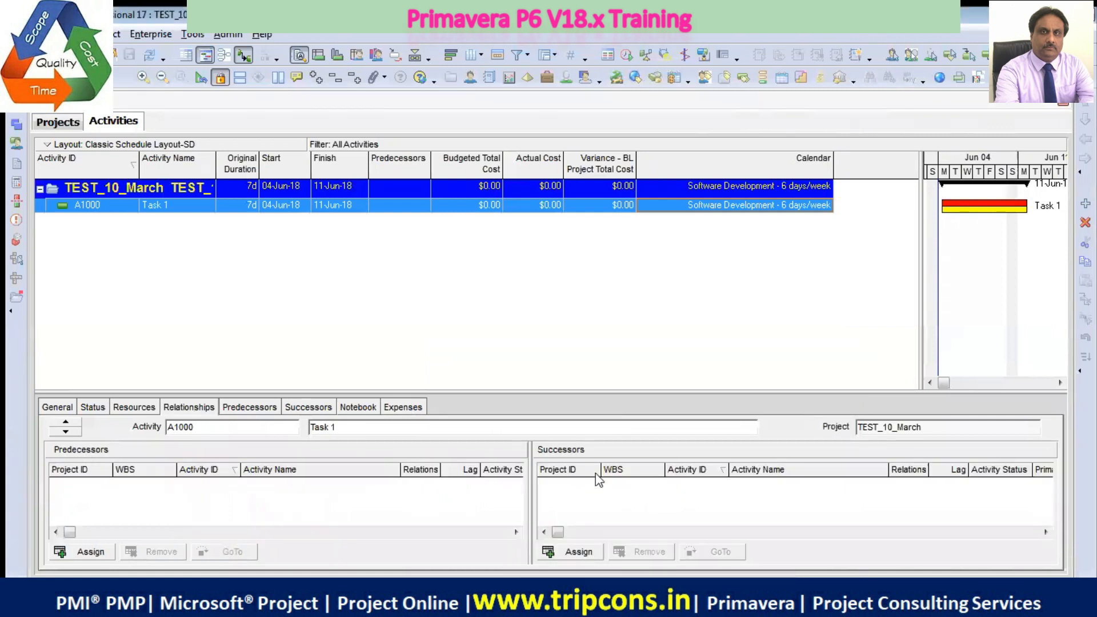
{"action": "left_click", "coordinate": [254, 408]}
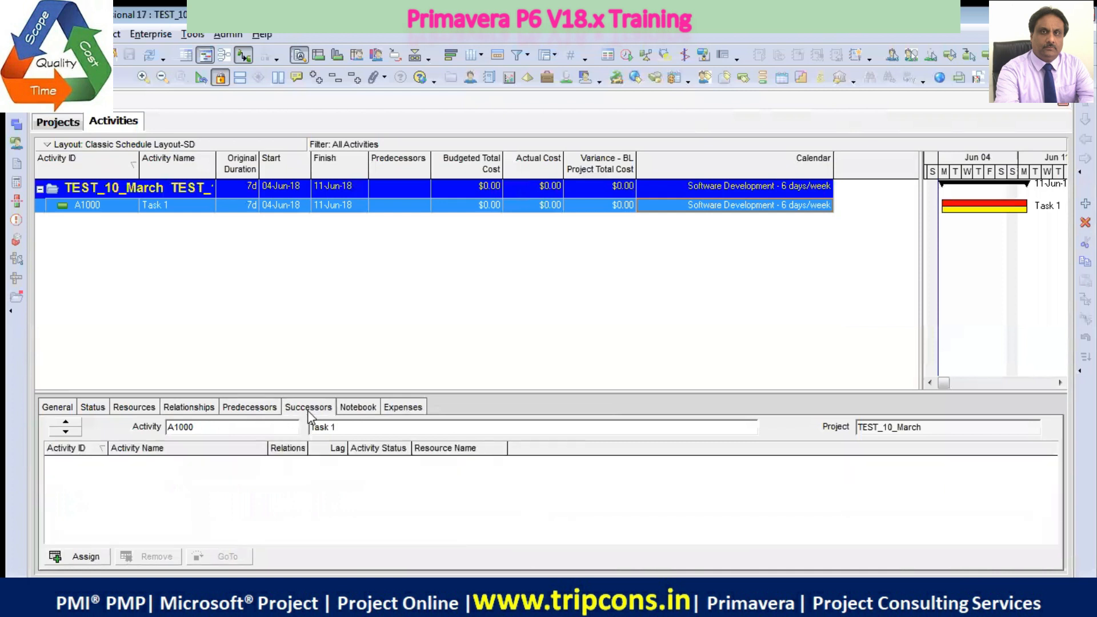
{"action": "left_click", "coordinate": [264, 411]}
{"action": "left_click", "coordinate": [322, 411]}
{"action": "left_click", "coordinate": [246, 409]}
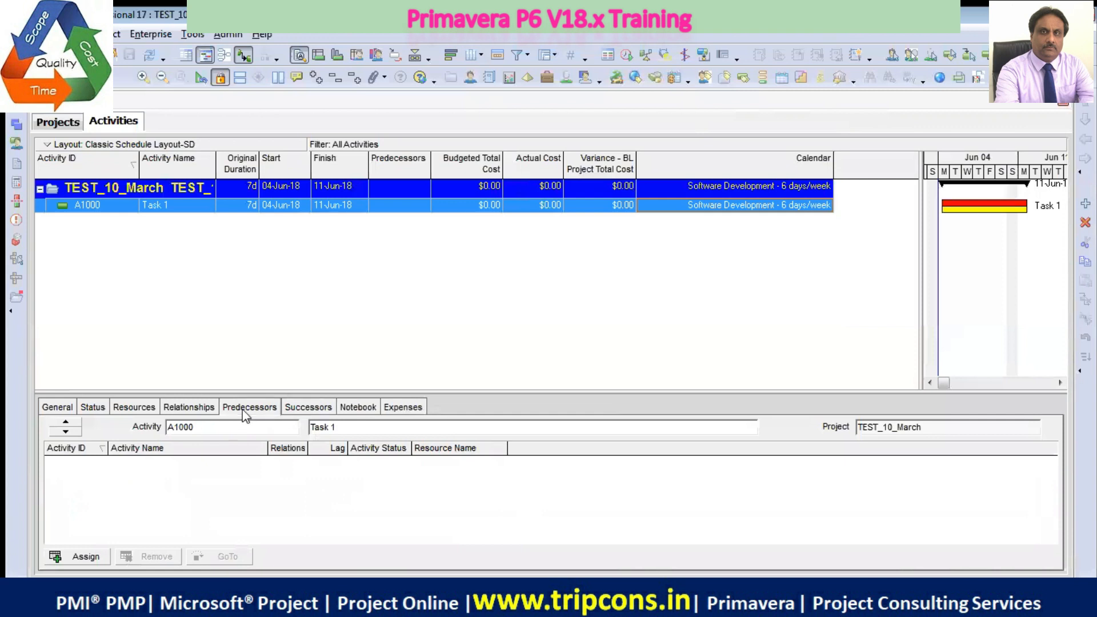
Remove Predecessors and Successors from the displayed activity details, and show the Relationships details of Task 1
{"action": "right_click", "coordinate": [520, 411]}
{"action": "left_click", "coordinate": [581, 434]}
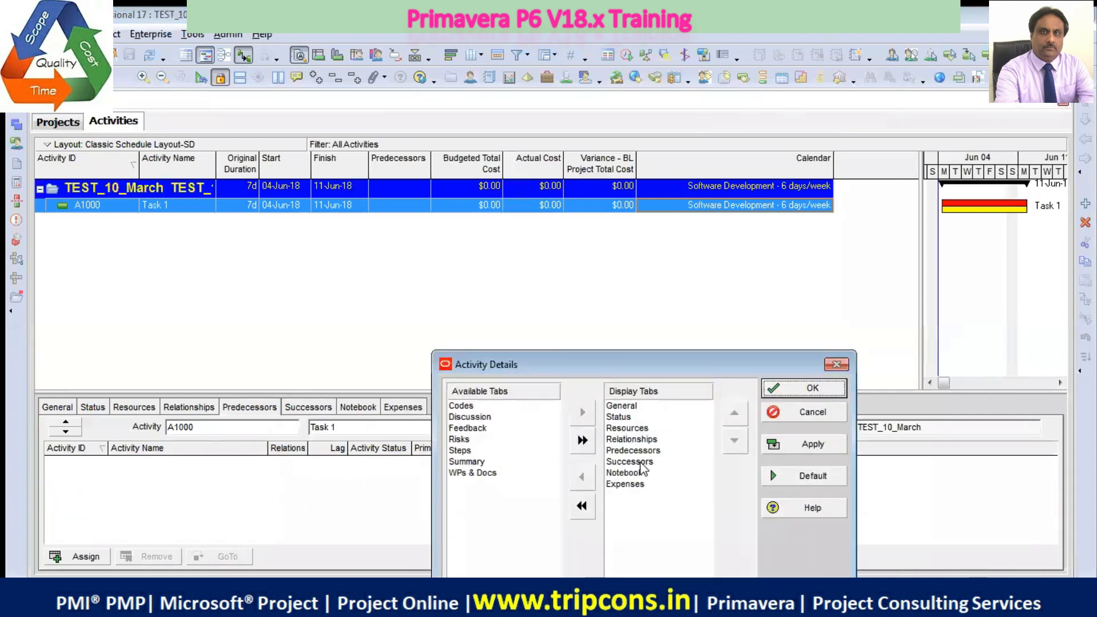
{"action": "left_click", "coordinate": [643, 452]}
{"action": "left_click", "coordinate": [626, 464], "text": "shift"}
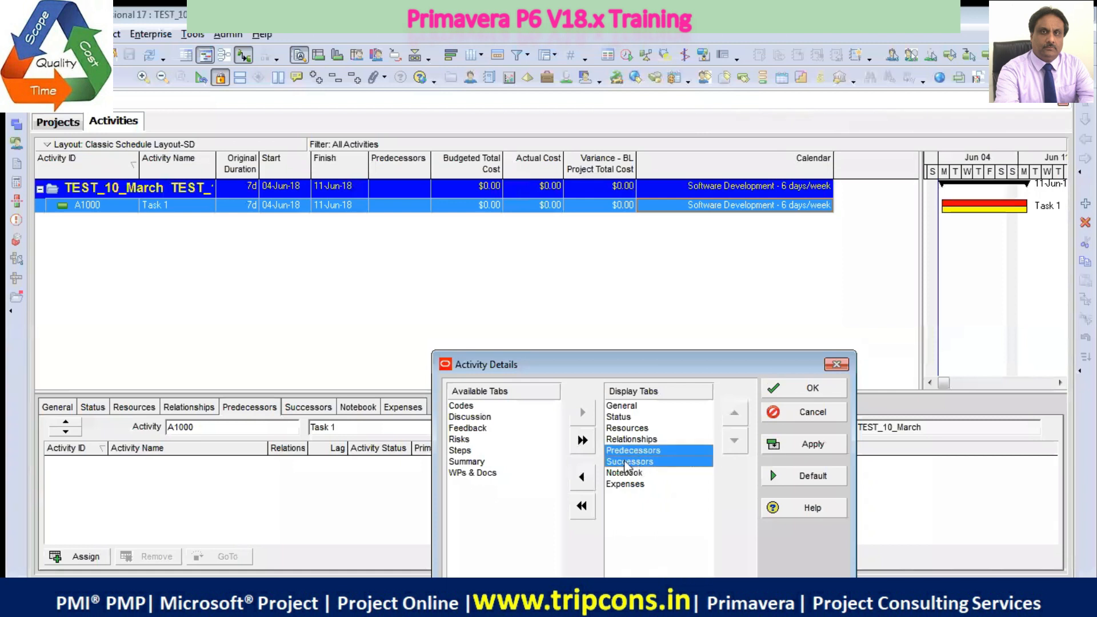
{"action": "left_click", "coordinate": [582, 477]}
{"action": "left_click", "coordinate": [812, 445]}
{"action": "left_click", "coordinate": [810, 389]}
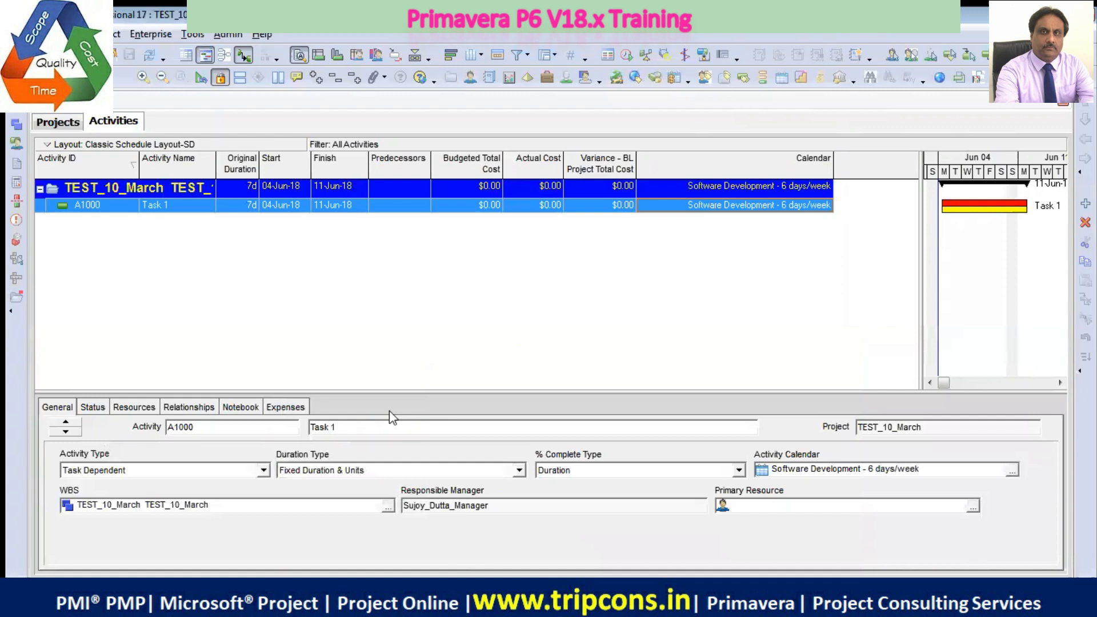
{"action": "left_click", "coordinate": [213, 405]}
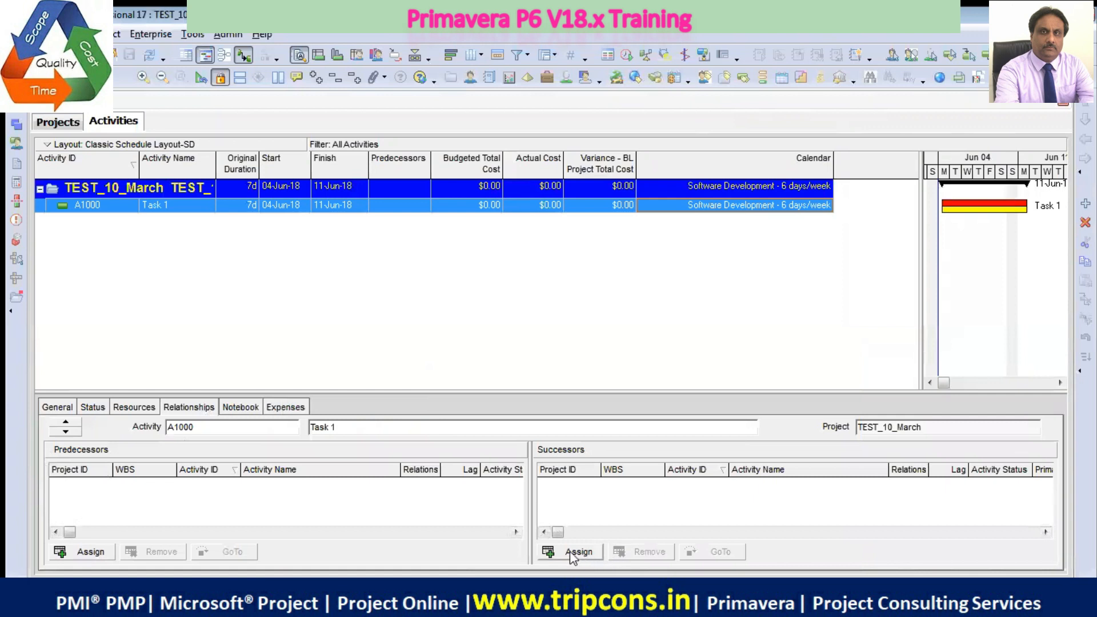
Examine in the admin categories which notebook topics are available at EPS, project, WBS and activity level, comparing Lessons Learned with Business Benefits
{"action": "left_click", "coordinate": [239, 407]}
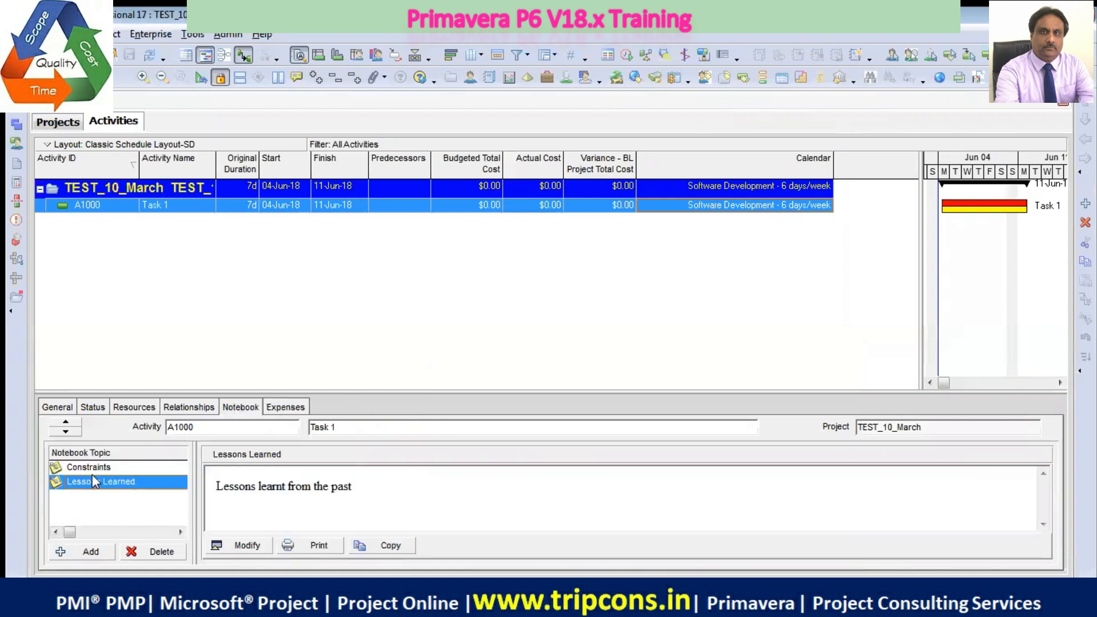
{"action": "left_click", "coordinate": [230, 36]}
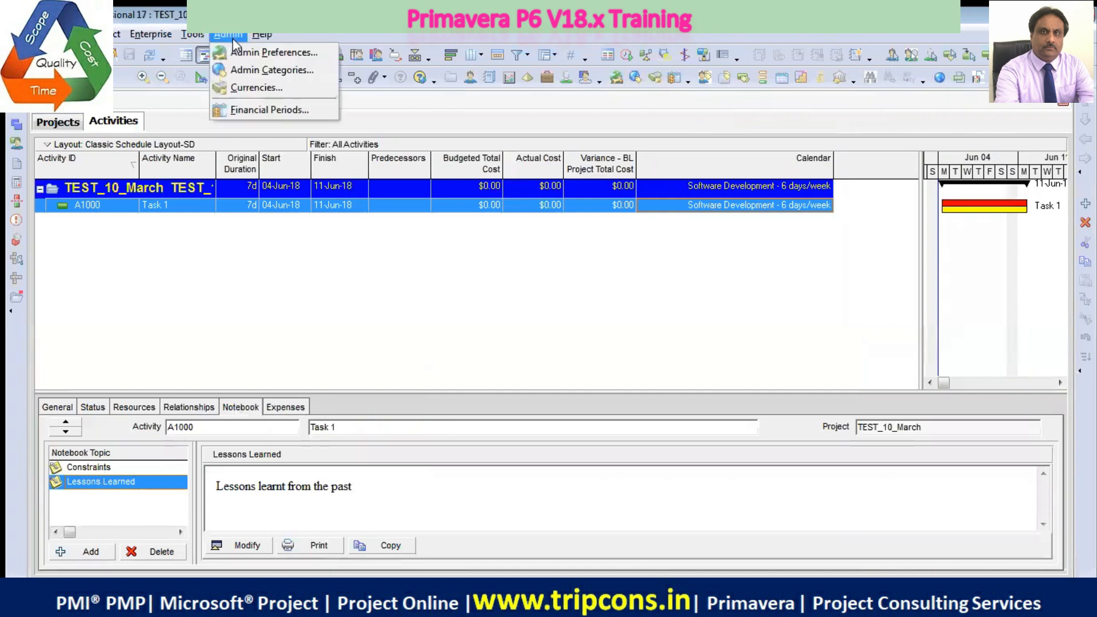
{"action": "left_click", "coordinate": [287, 69]}
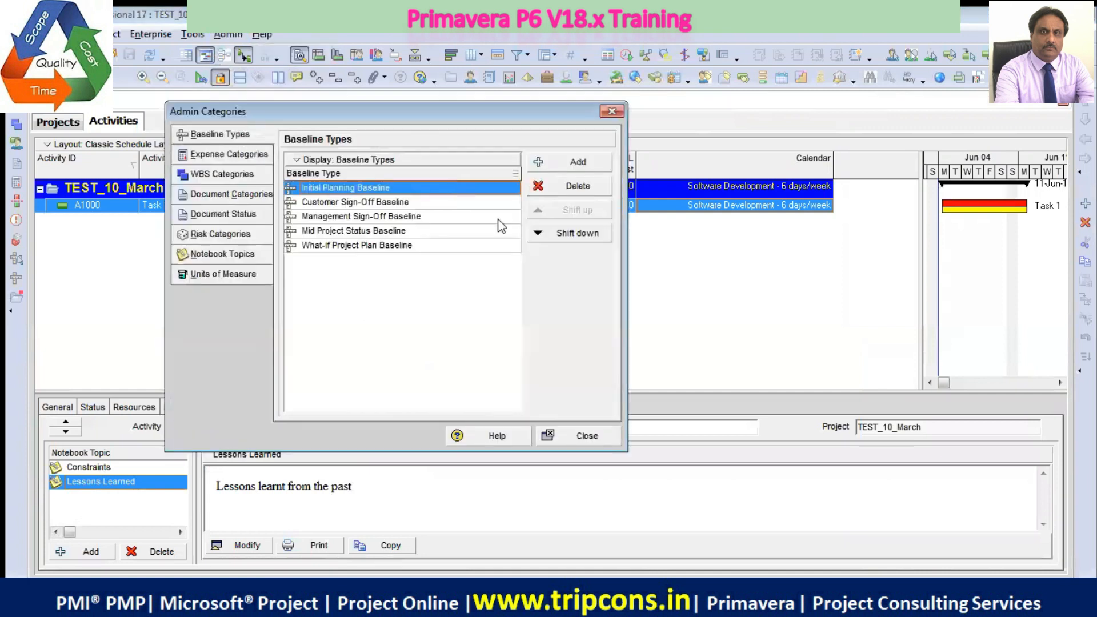
{"action": "left_click", "coordinate": [228, 253]}
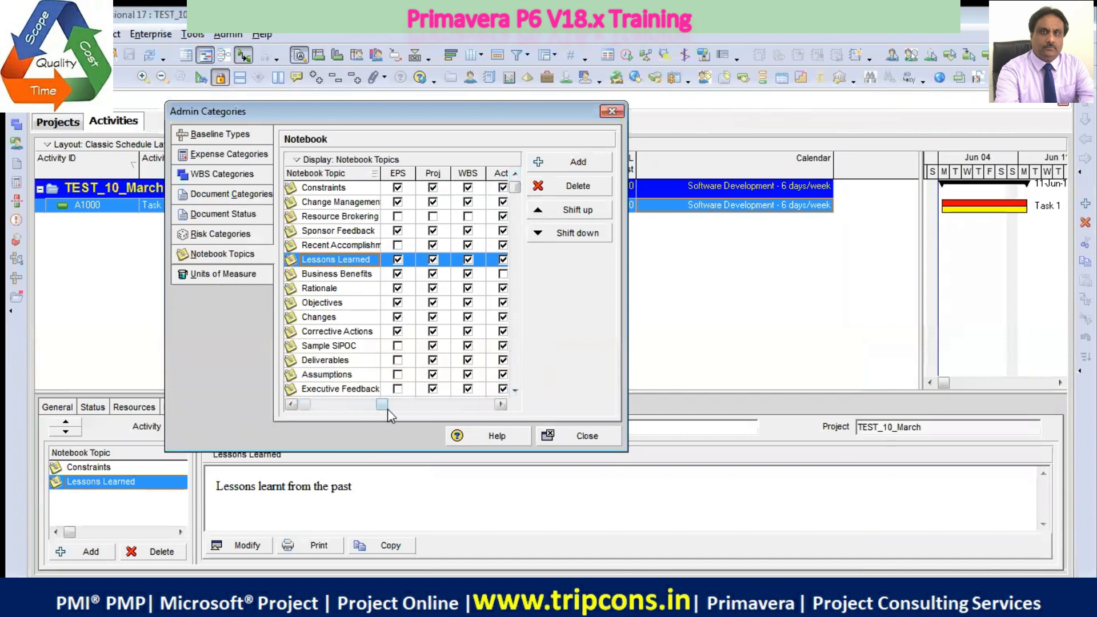
{"action": "left_click", "coordinate": [496, 406]}
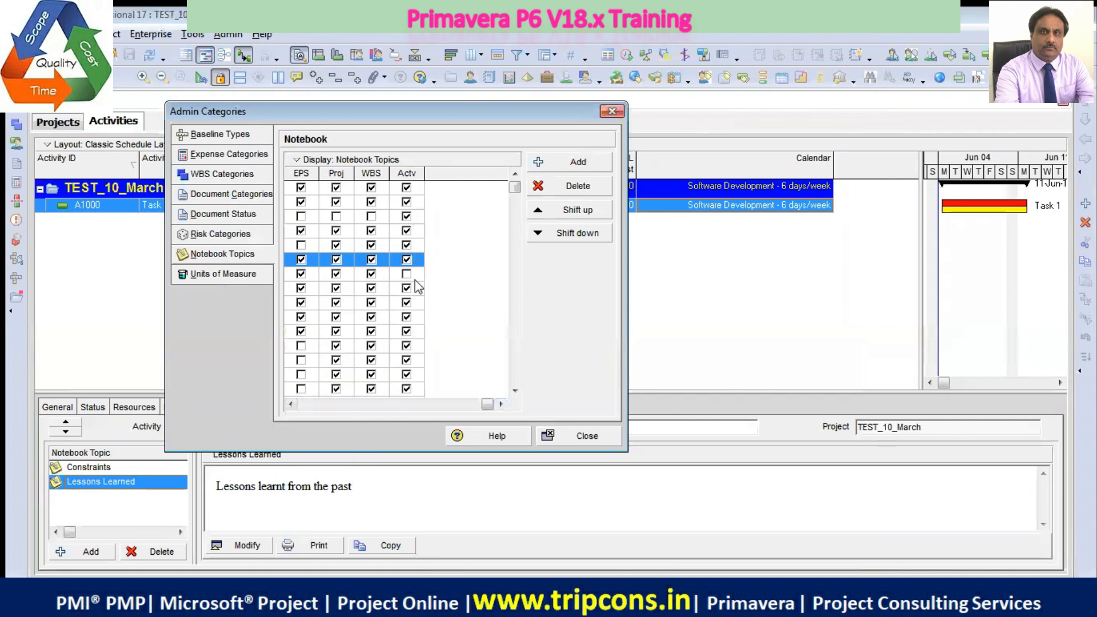
{"action": "left_click", "coordinate": [291, 404]}
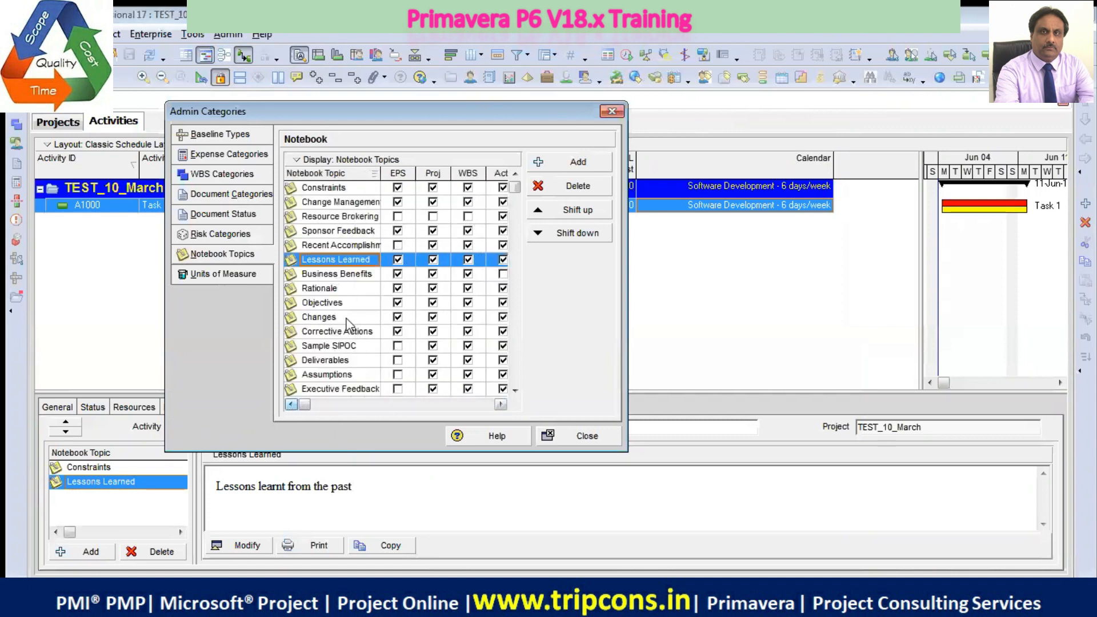
{"action": "left_click", "coordinate": [501, 404]}
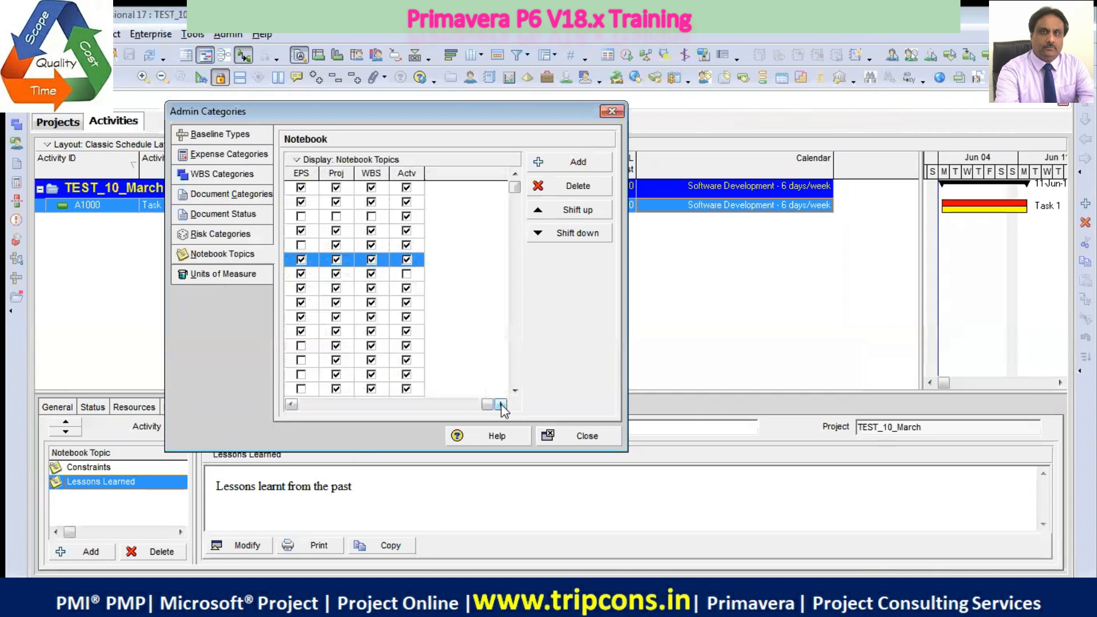
{"action": "left_click", "coordinate": [291, 404]}
{"action": "left_click", "coordinate": [341, 277]}
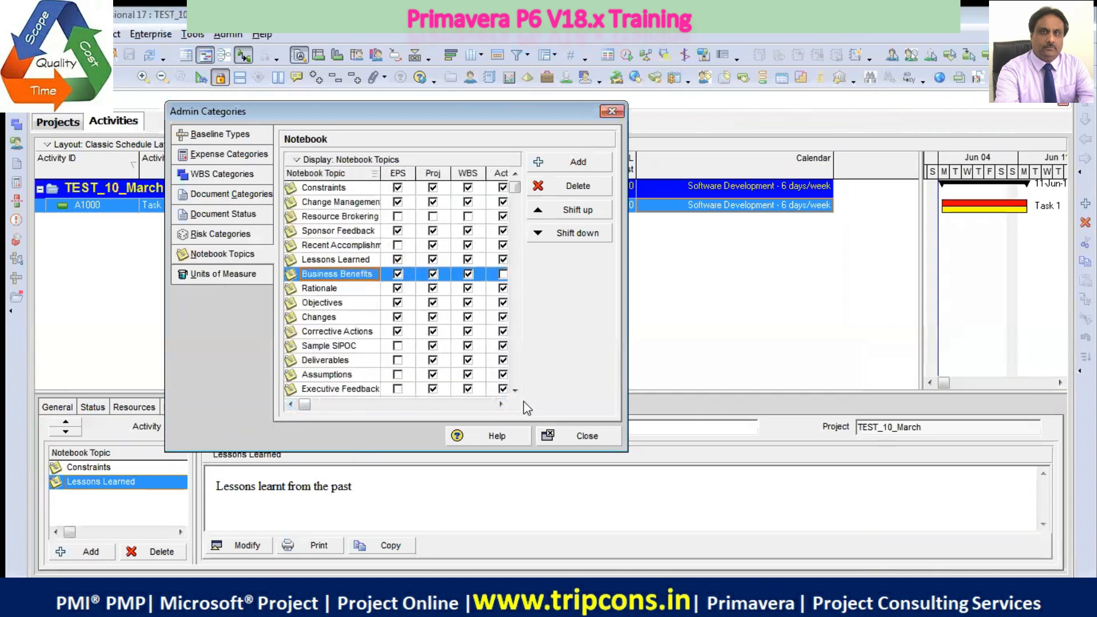
{"action": "left_click", "coordinate": [501, 404]}
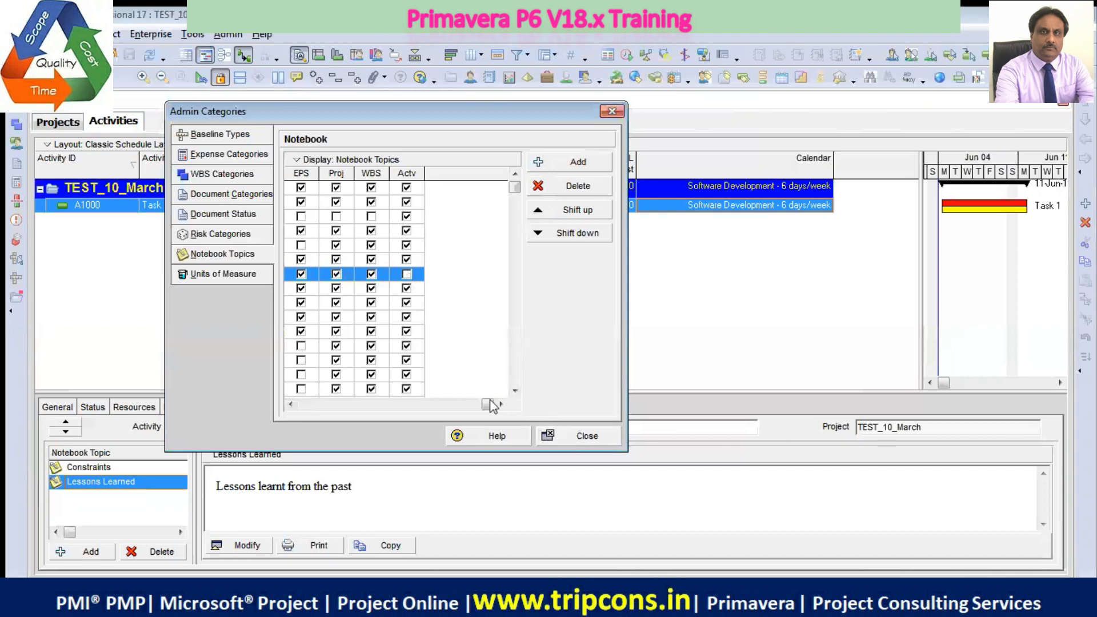
{"action": "left_click", "coordinate": [515, 391]}
{"action": "left_click", "coordinate": [515, 391]}
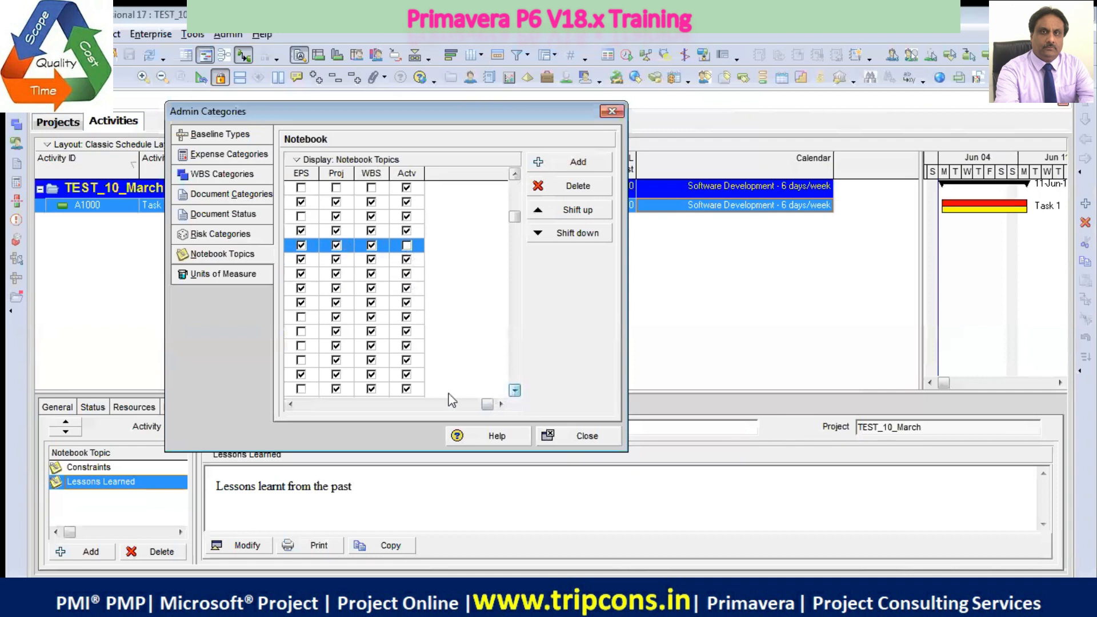
{"action": "left_click", "coordinate": [292, 404]}
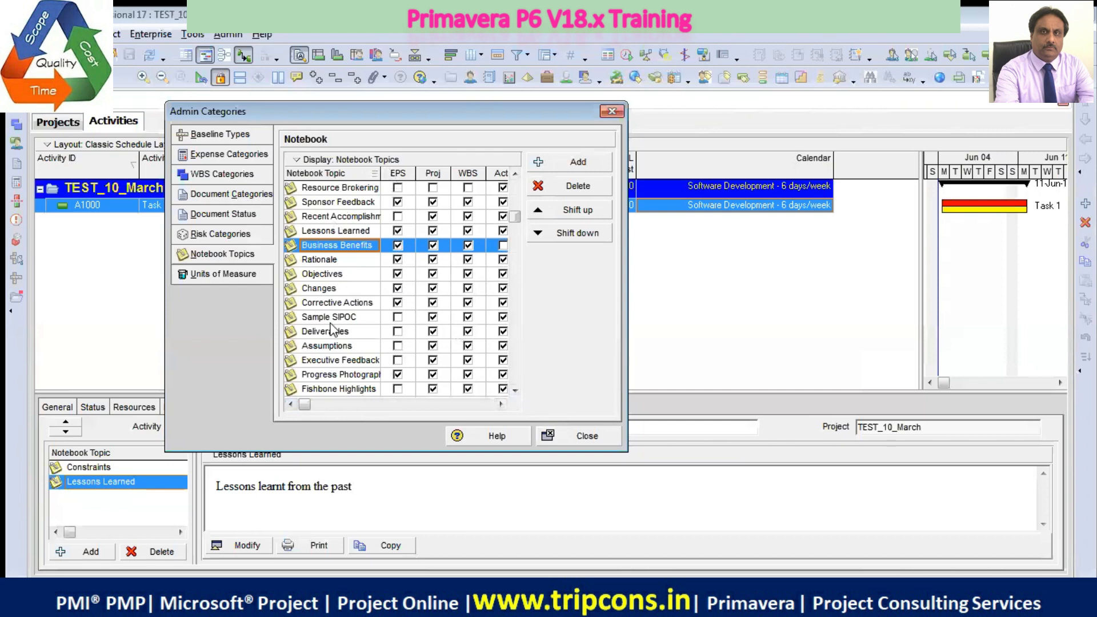
{"action": "left_click", "coordinate": [579, 438]}
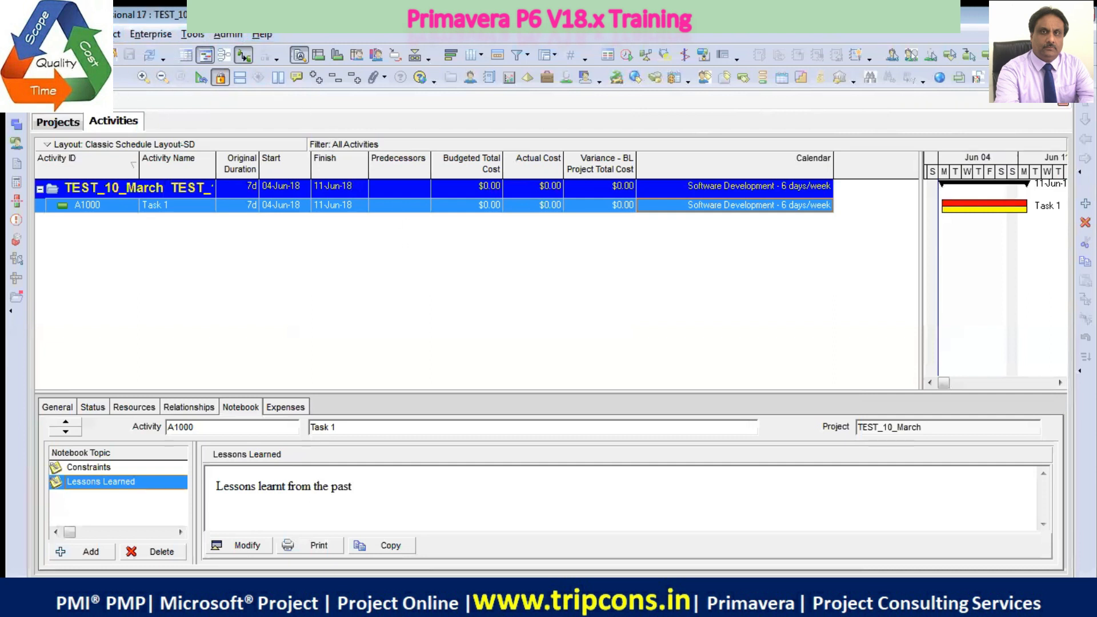
Review the time unit and date format settings in the user preferences
{"action": "left_click", "coordinate": [45, 35]}
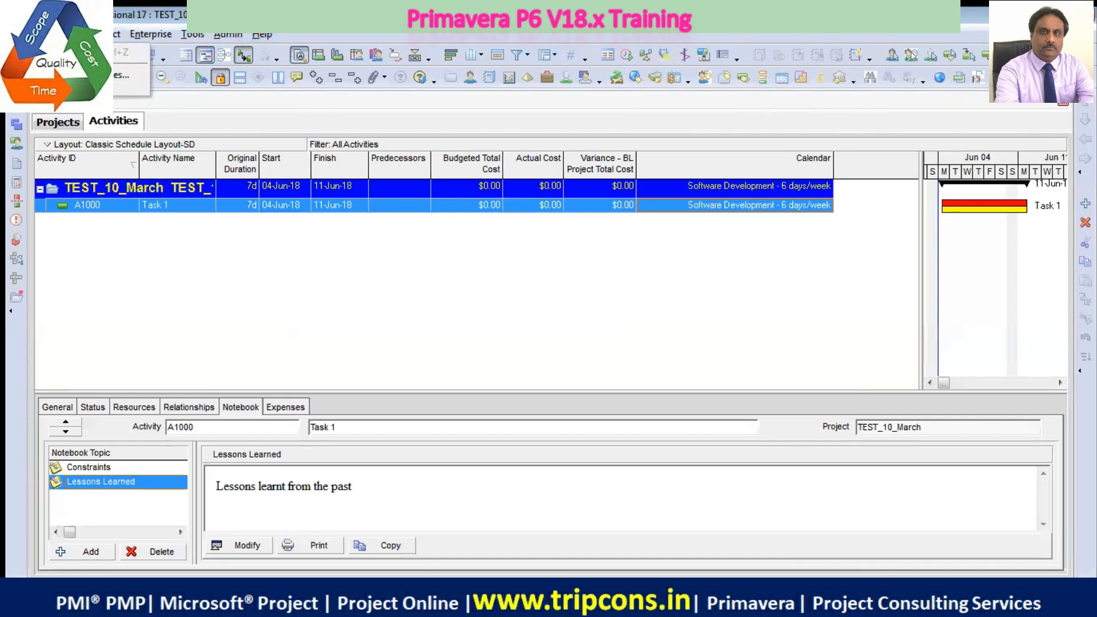
{"action": "left_click", "coordinate": [86, 74]}
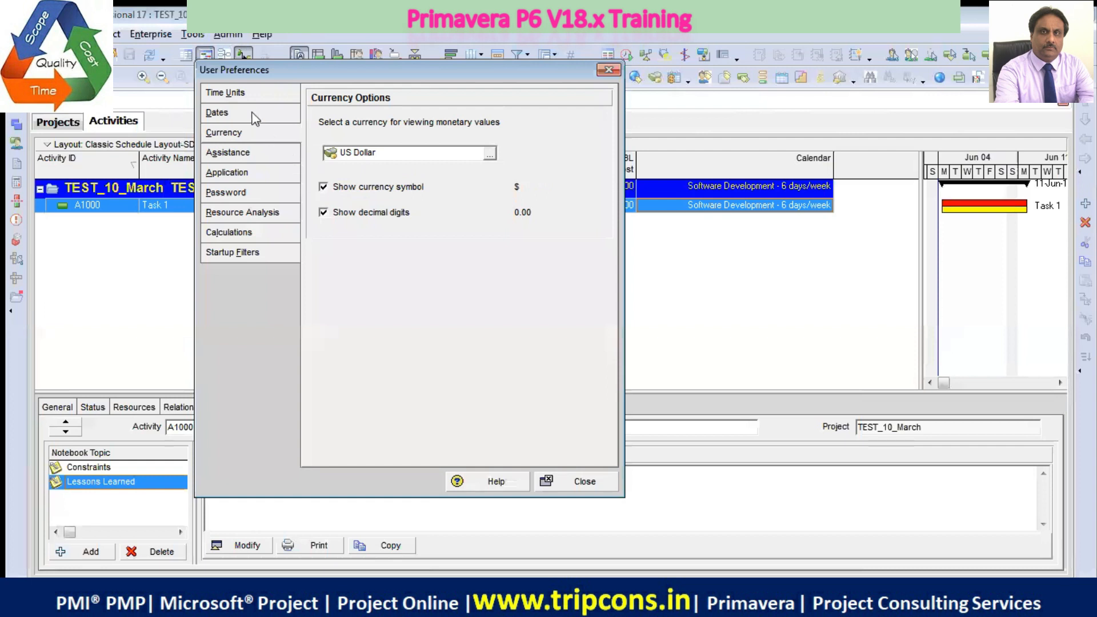
{"action": "left_click", "coordinate": [246, 96]}
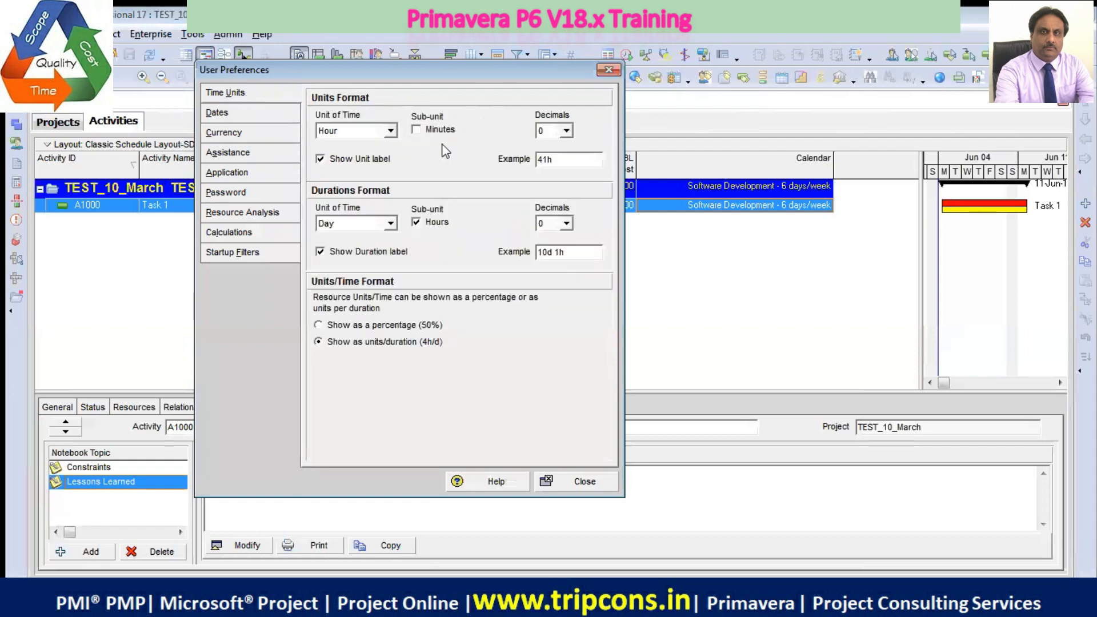
{"action": "left_click_drag", "start_coordinate": [335, 73], "coordinate": [322, 128]}
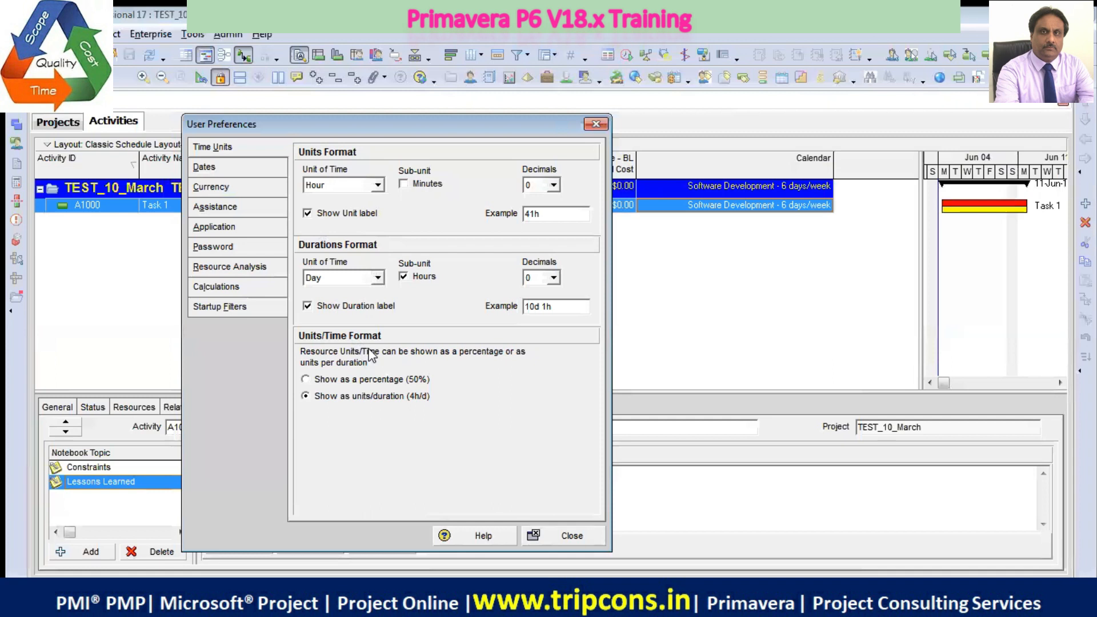
{"action": "left_click", "coordinate": [248, 170]}
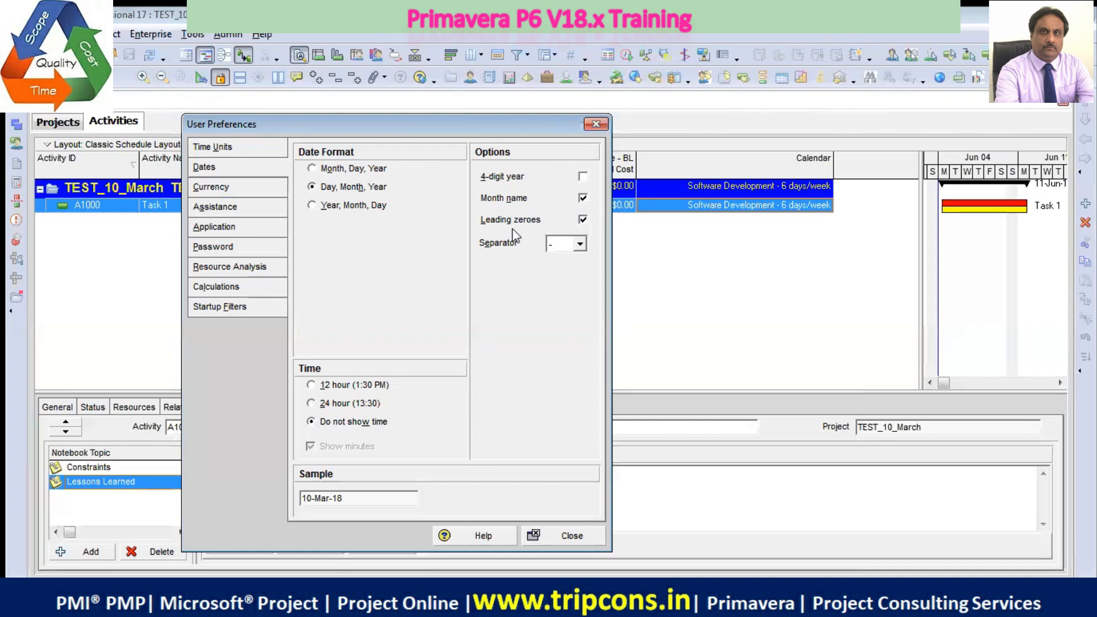
{"action": "left_click_drag", "start_coordinate": [452, 124], "coordinate": [255, 185]}
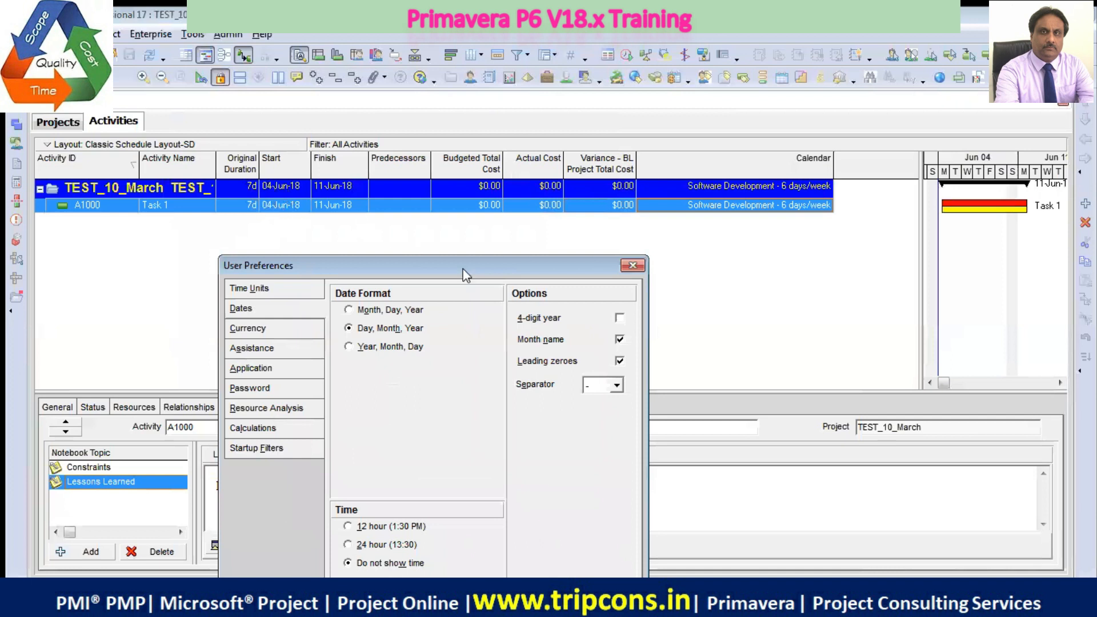
{"action": "left_click_drag", "start_coordinate": [458, 269], "coordinate": [654, 137]}
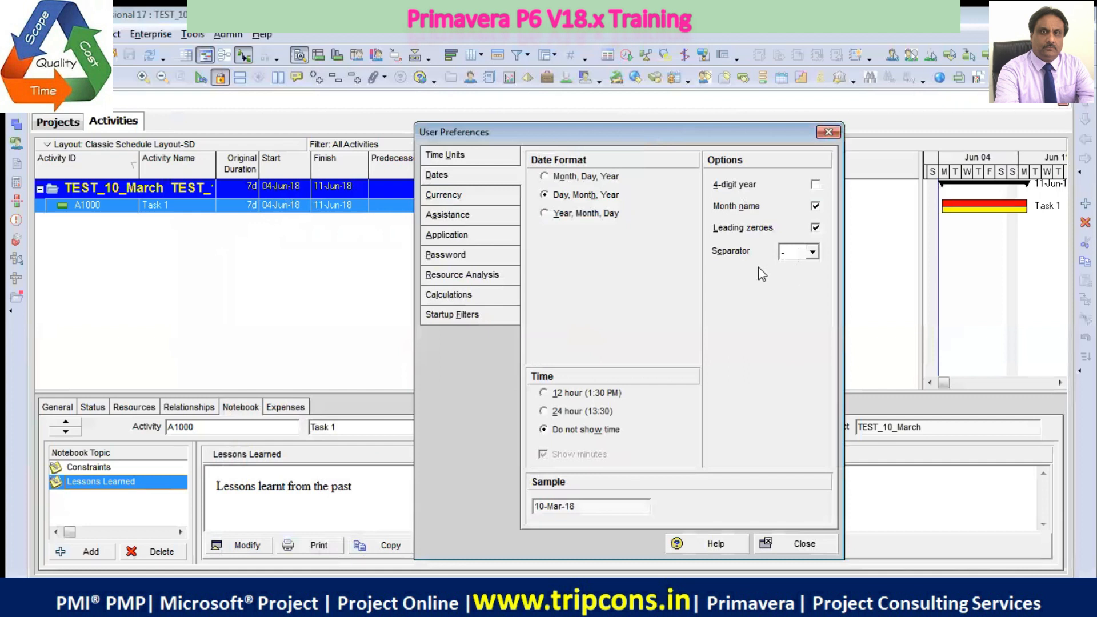
Set the currency for viewing monetary values to Indian Rupees in the user preferences, and widen the Budgeted Total Cost column
{"action": "left_click", "coordinate": [477, 197]}
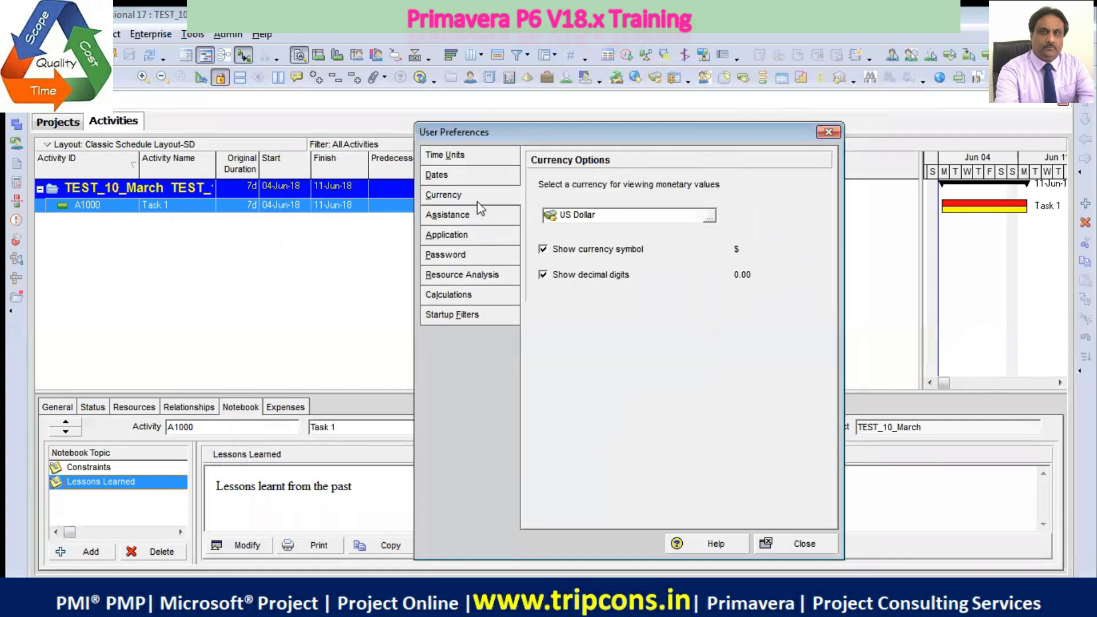
{"action": "left_click", "coordinate": [709, 217]}
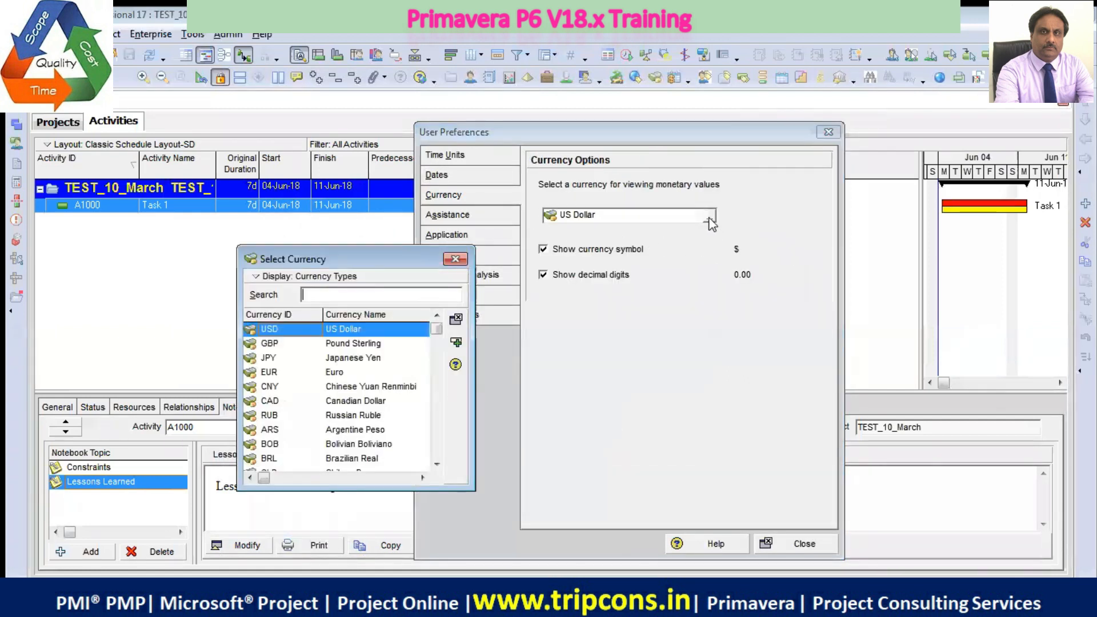
{"action": "left_click", "coordinate": [436, 465]}
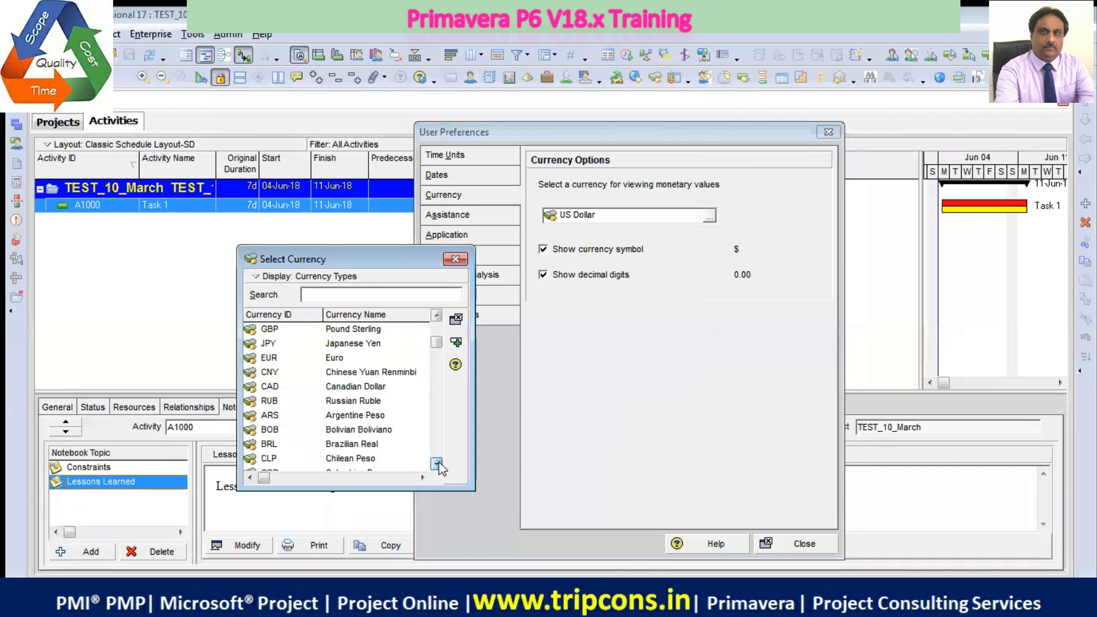
{"action": "left_click", "coordinate": [395, 459]}
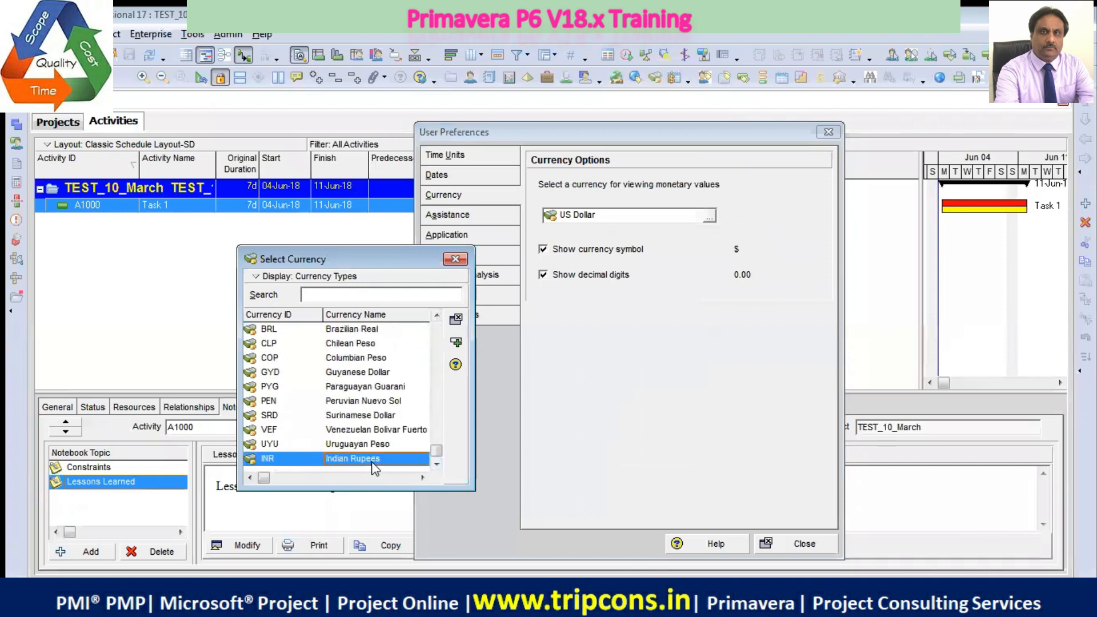
{"action": "left_click", "coordinate": [455, 342]}
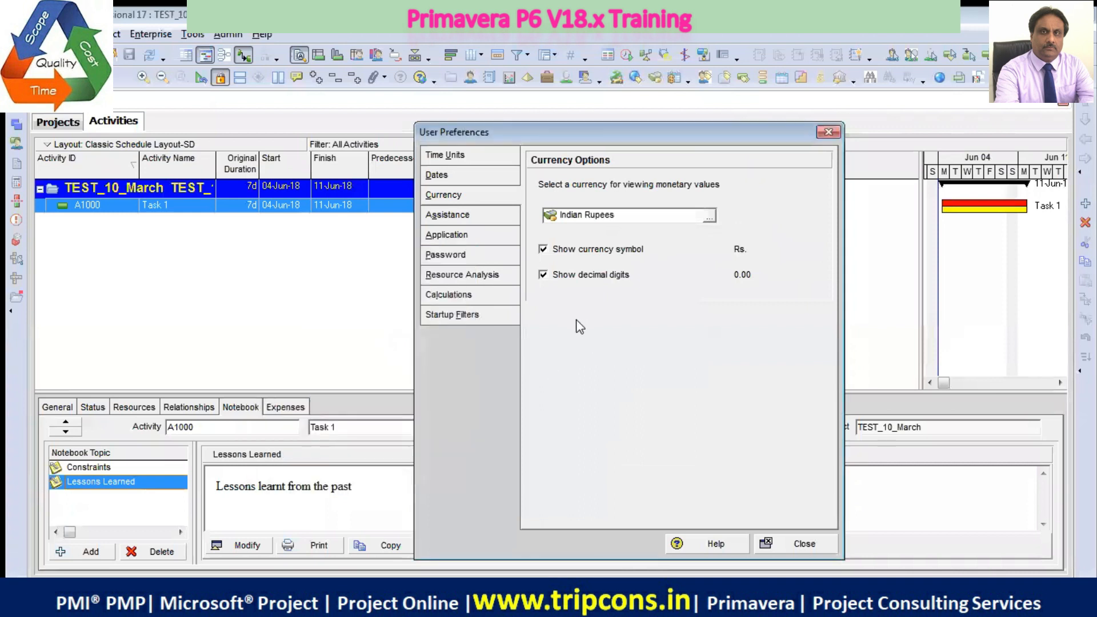
{"action": "left_click", "coordinate": [807, 544]}
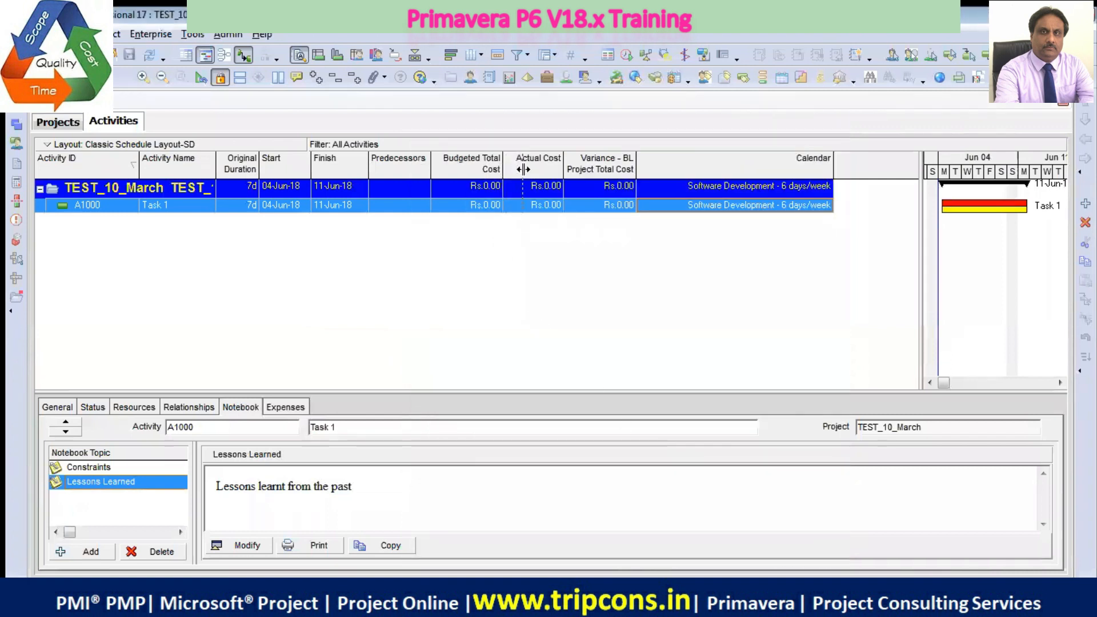
{"action": "left_click_drag", "start_coordinate": [523, 169], "coordinate": [522, 170]}
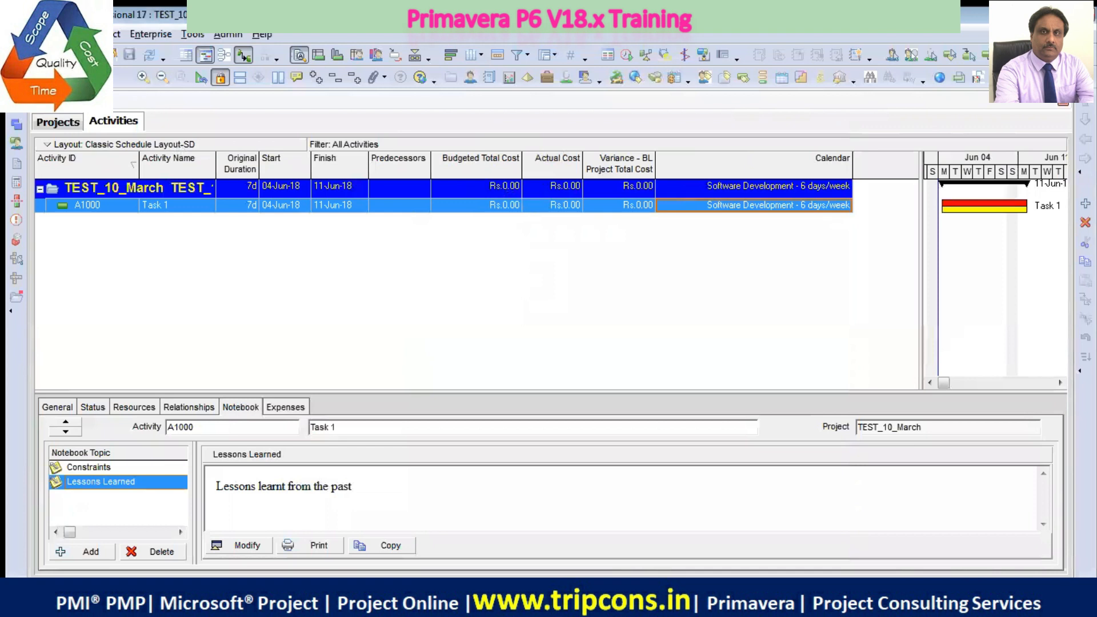
Review the Assistance, Application, Calculations, Time Units, Dates and Currency settings in the user preferences without changing them
{"action": "left_click", "coordinate": [46, 35]}
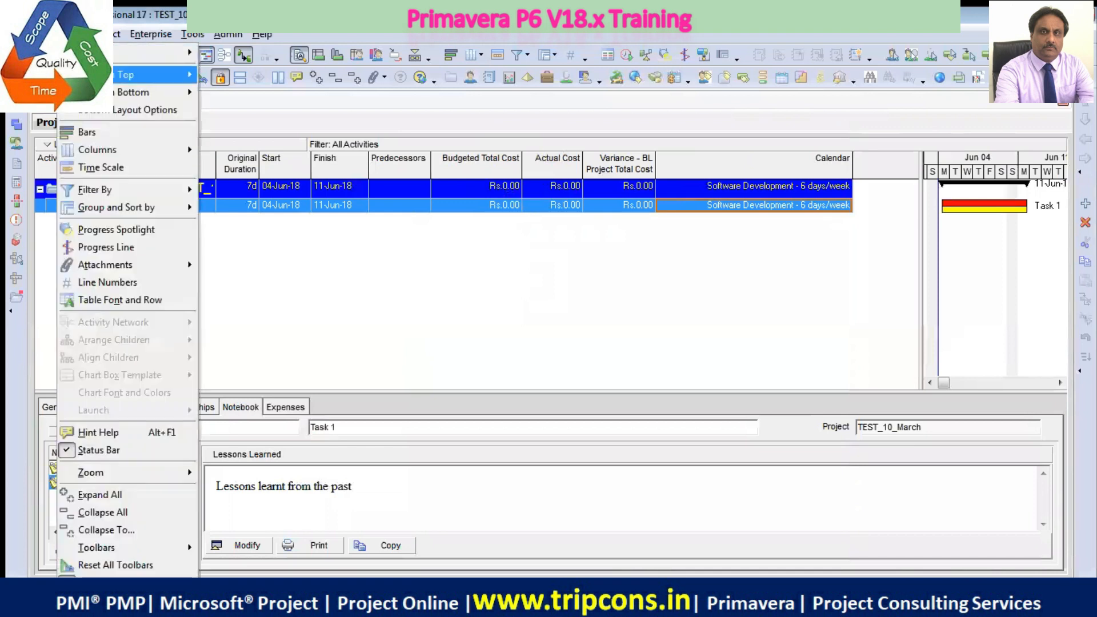
{"action": "left_click", "coordinate": [108, 75]}
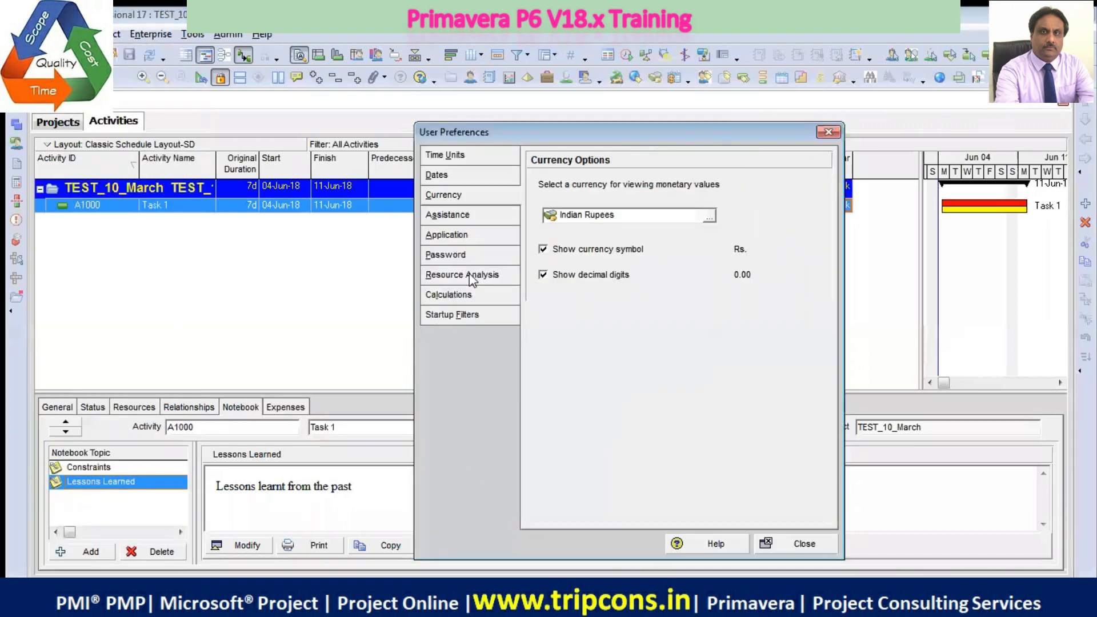
{"action": "left_click", "coordinate": [447, 217]}
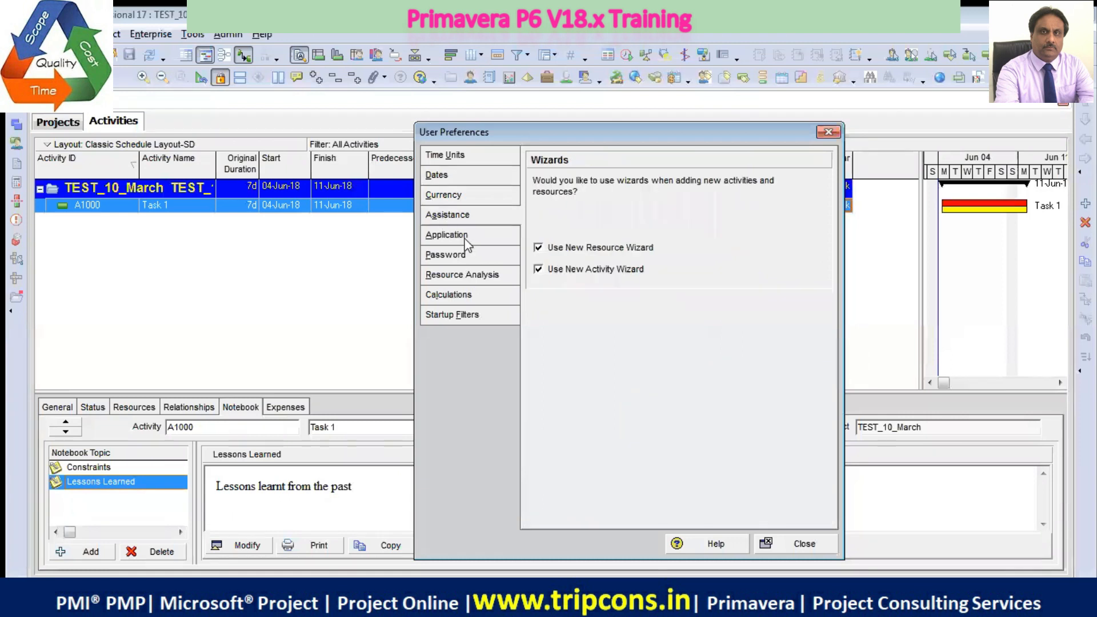
{"action": "left_click", "coordinate": [465, 237]}
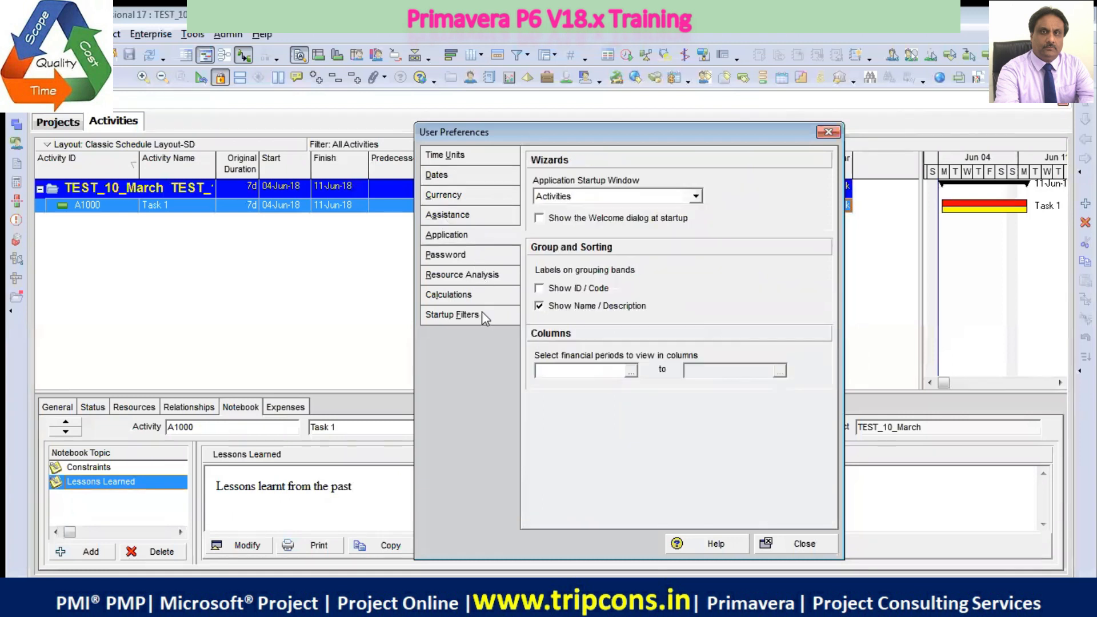
{"action": "left_click", "coordinate": [474, 299]}
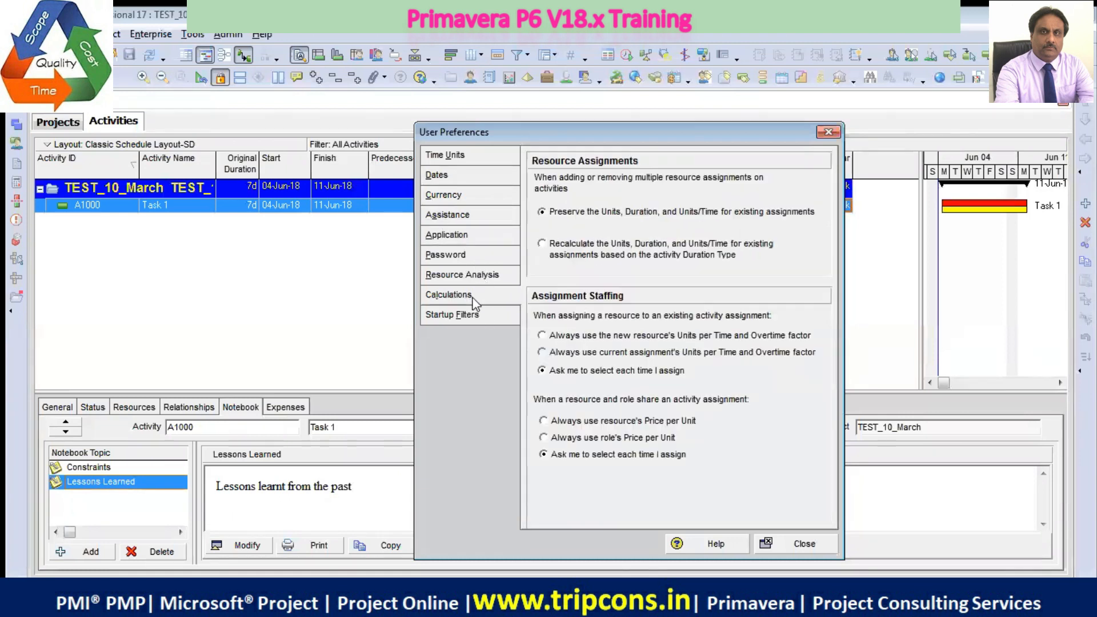
{"action": "left_click", "coordinate": [457, 159]}
{"action": "left_click", "coordinate": [457, 179]}
{"action": "left_click", "coordinate": [462, 197]}
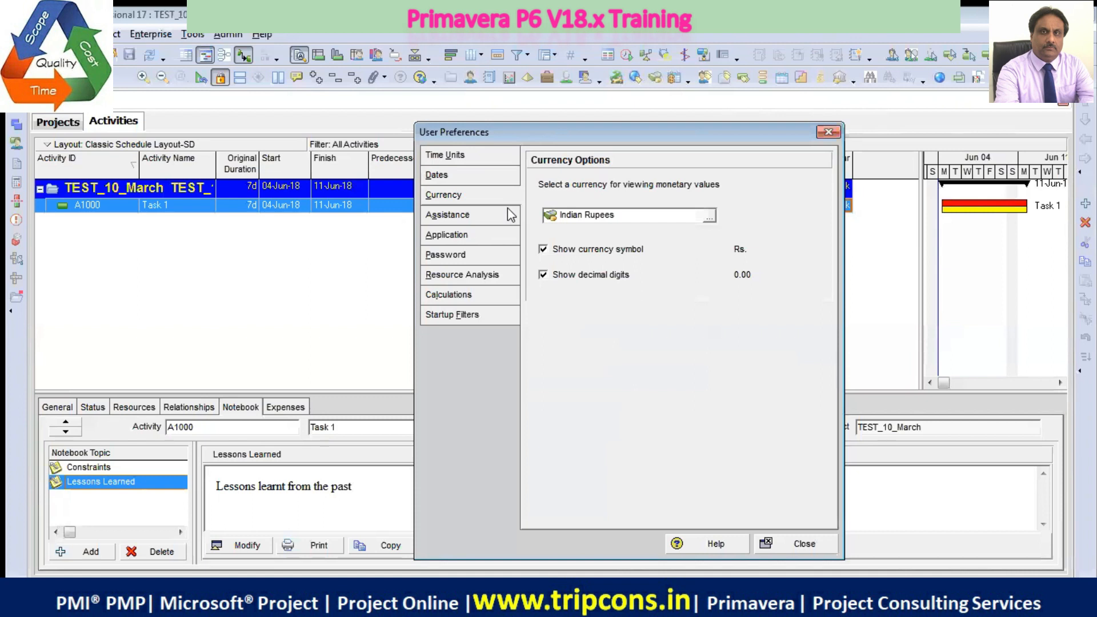
{"action": "left_click", "coordinate": [800, 545]}
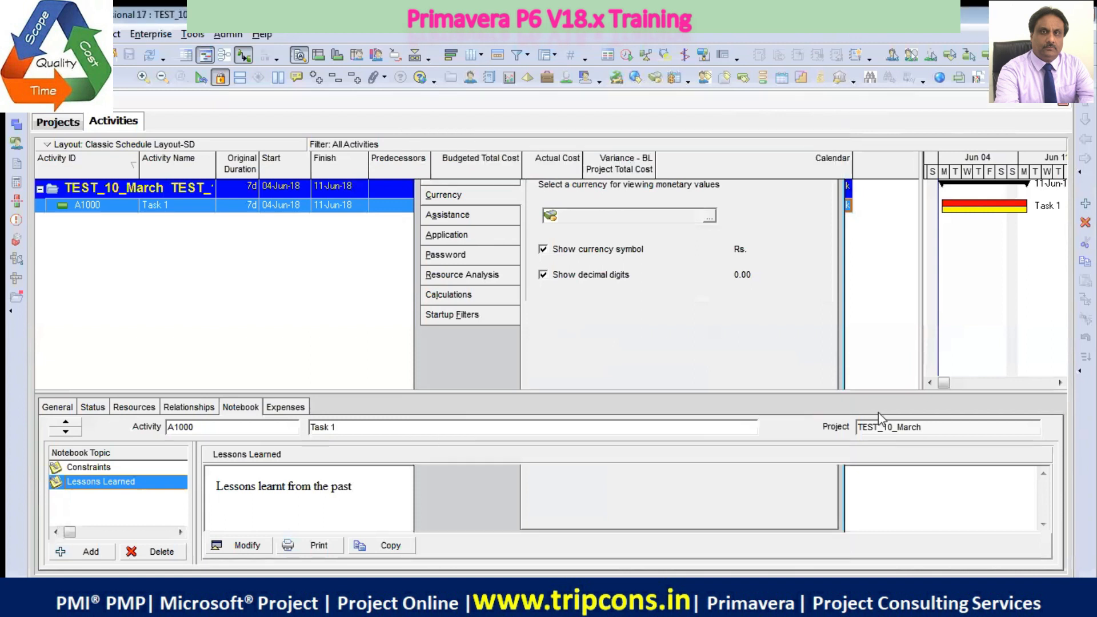
Enlarge the Gantt chart area by narrowing the activity table so that it ends at the Finish column
{"action": "left_click_drag", "start_coordinate": [919, 293], "coordinate": [349, 223]}
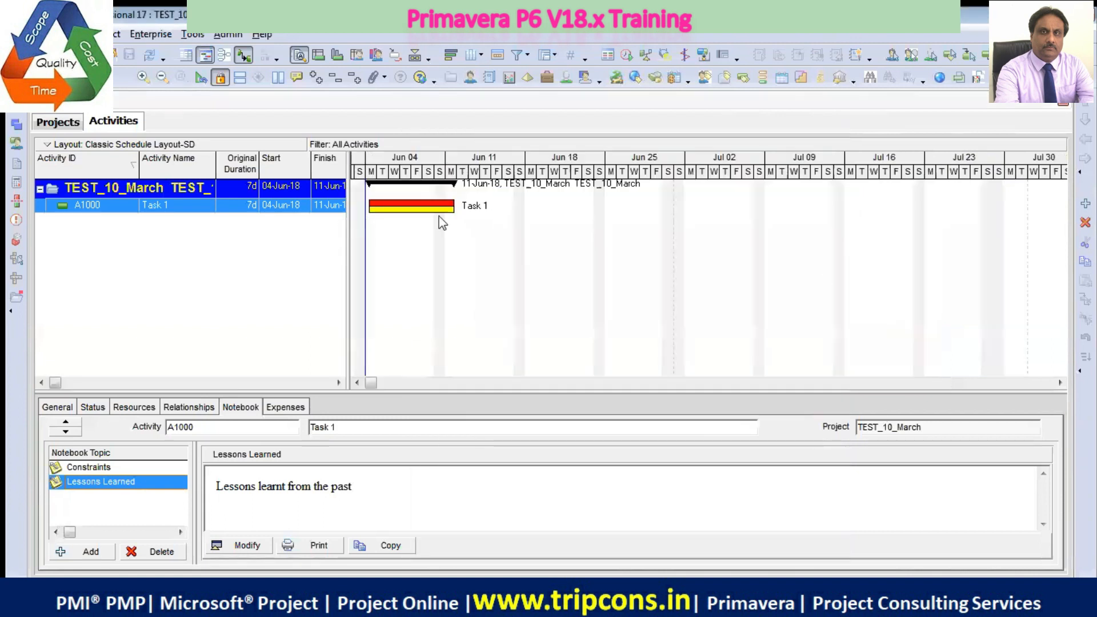
{"action": "right_click", "coordinate": [478, 233]}
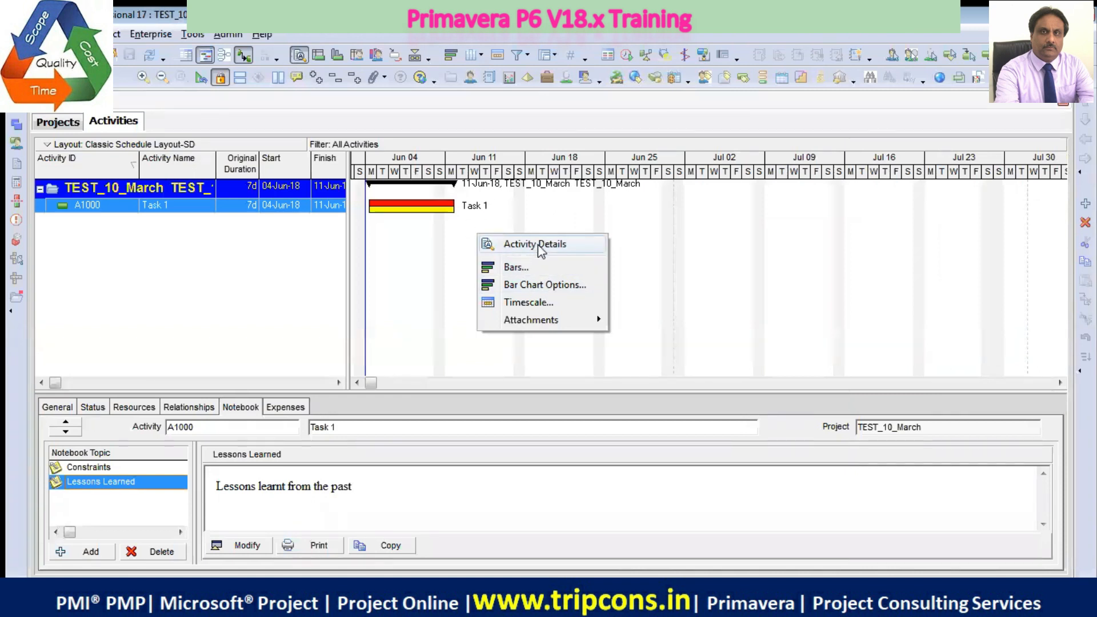
Examine the general schedule options for TEST_10_March, including retained logic and the total float calculation, and leave them without changes
{"action": "left_click", "coordinate": [191, 33]}
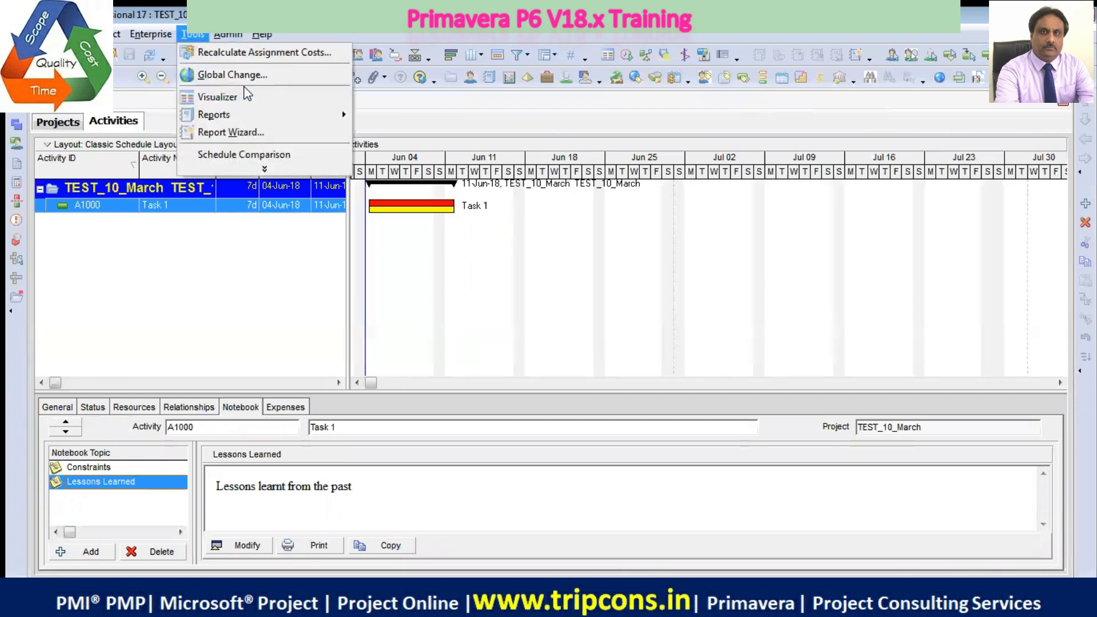
{"action": "left_click", "coordinate": [264, 171]}
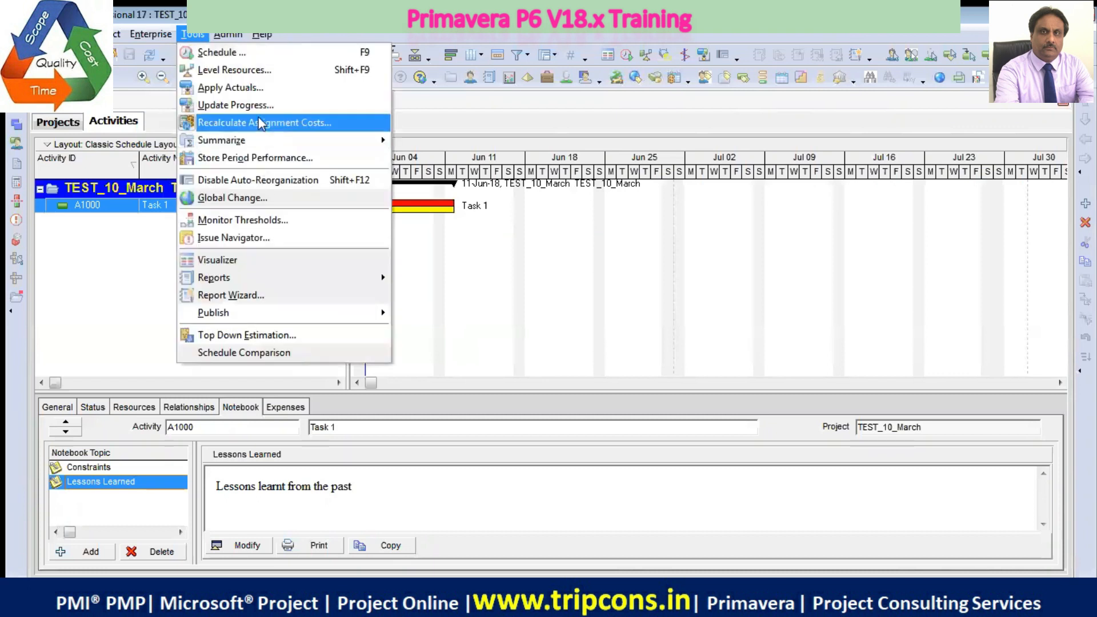
{"action": "left_click", "coordinate": [236, 55]}
{"action": "left_click_drag", "start_coordinate": [469, 195], "coordinate": [426, 152]}
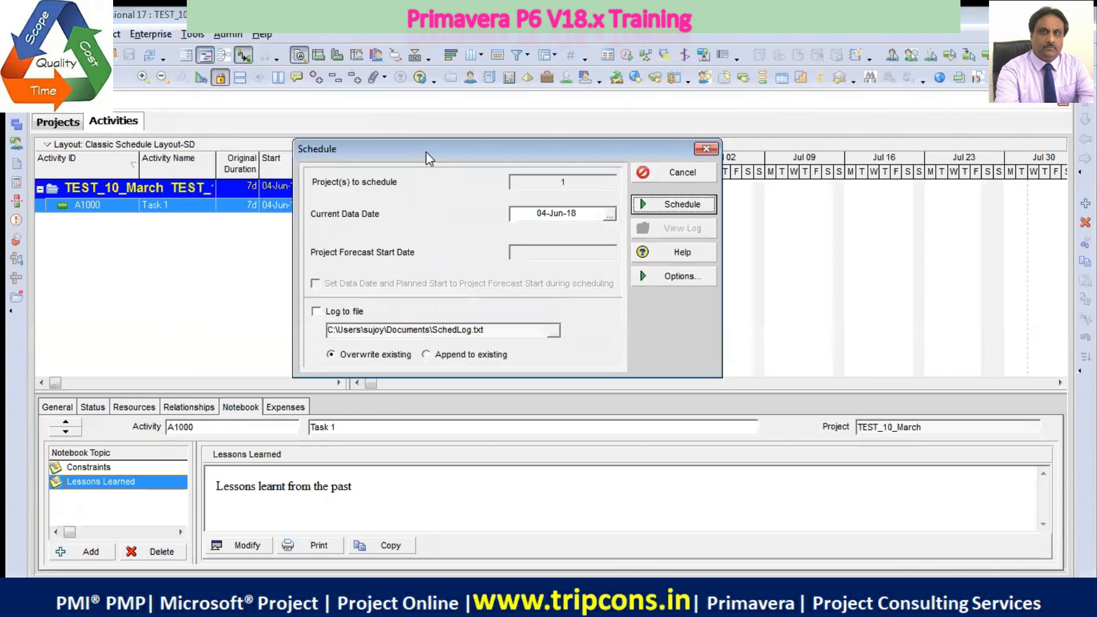
{"action": "left_click", "coordinate": [667, 279]}
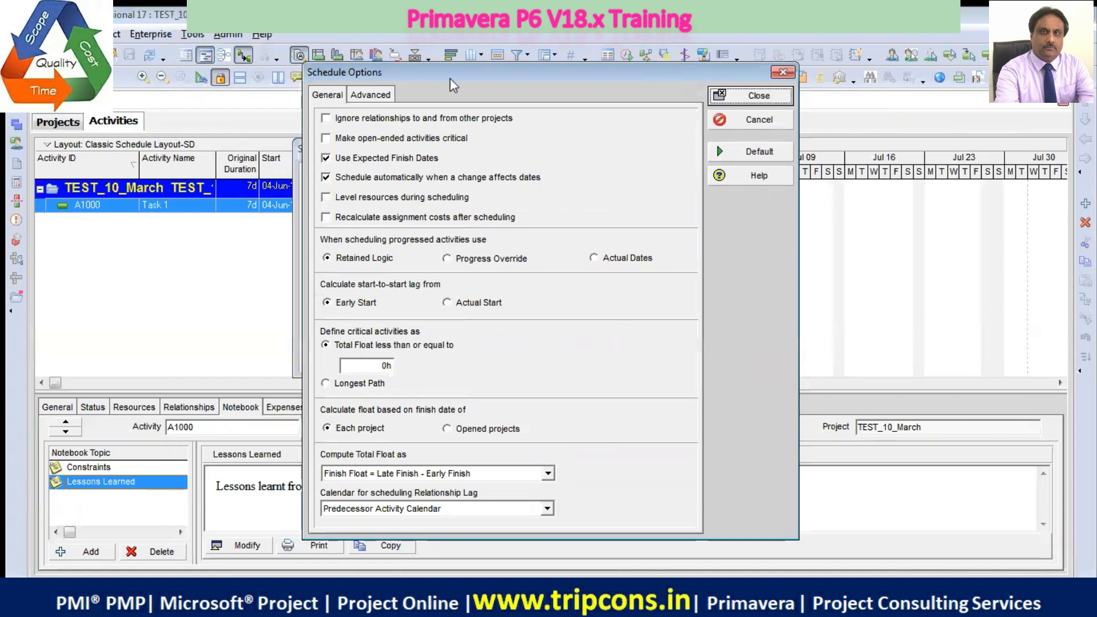
{"action": "left_click_drag", "start_coordinate": [451, 78], "coordinate": [458, 97]}
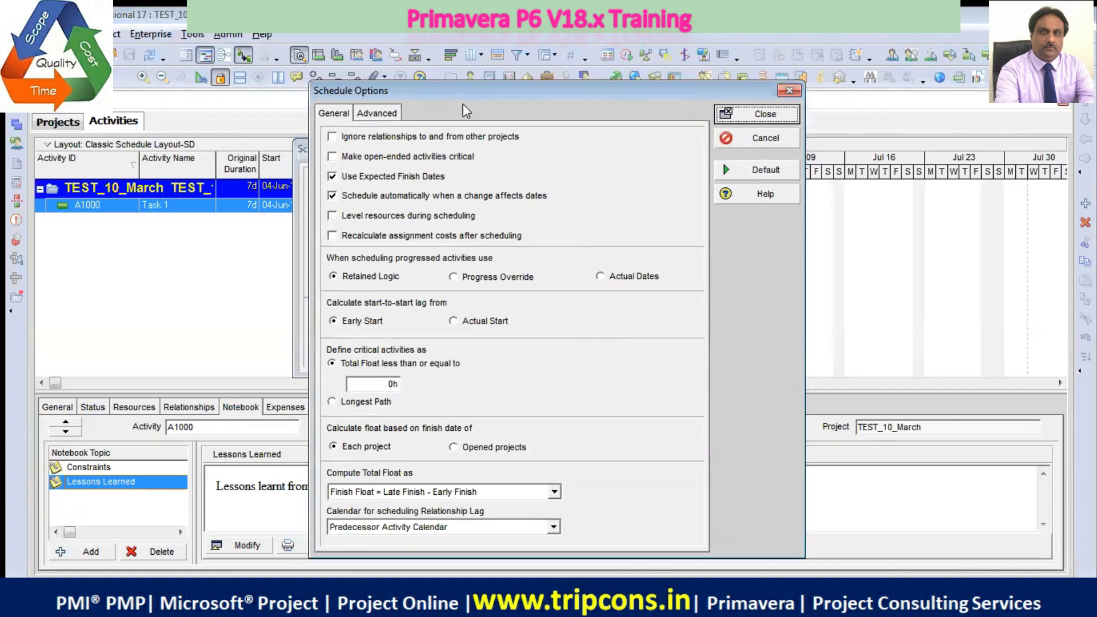
{"action": "left_click", "coordinate": [761, 138]}
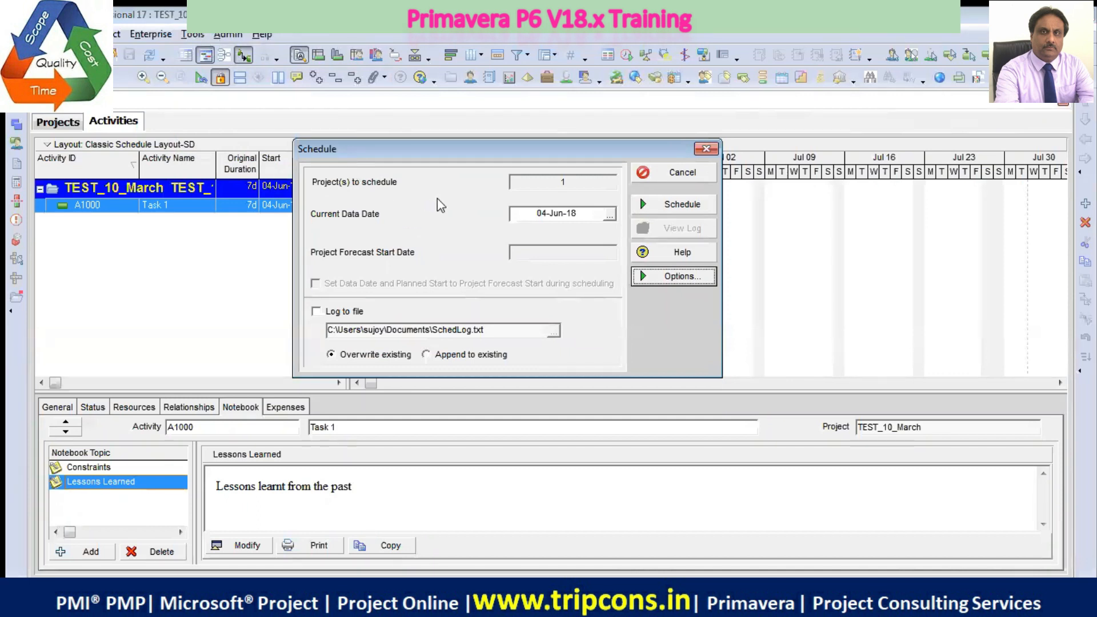
Keep critical activities defined as total float less than or equal to 0h, and schedule the project with data date 04-Jun-18
{"action": "left_click", "coordinate": [672, 278]}
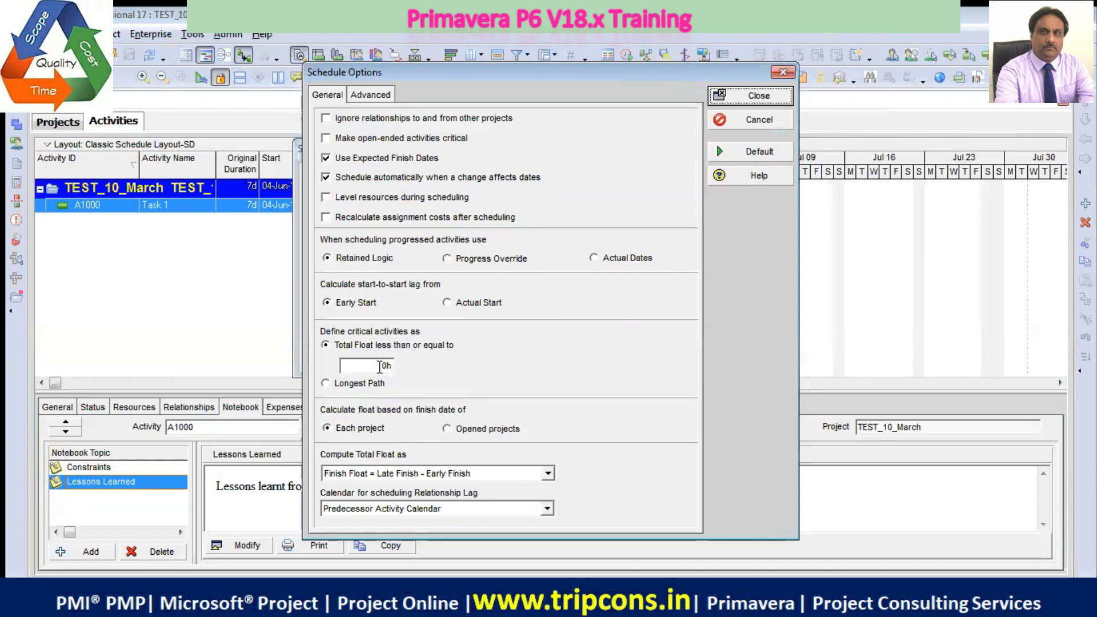
{"action": "left_click", "coordinate": [377, 366]}
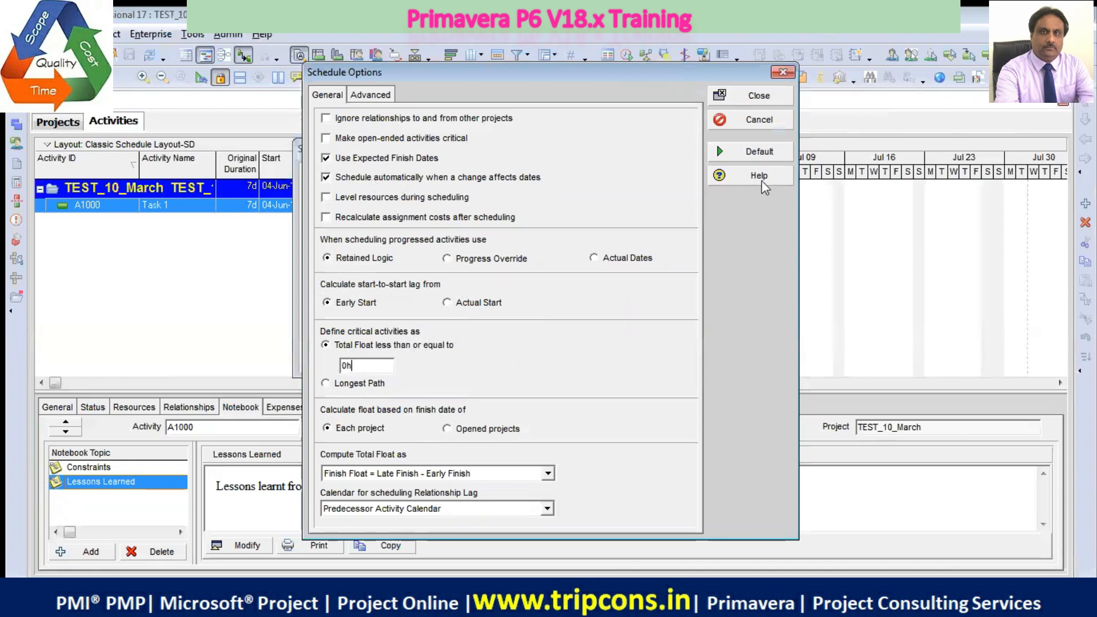
{"action": "left_click", "coordinate": [758, 99]}
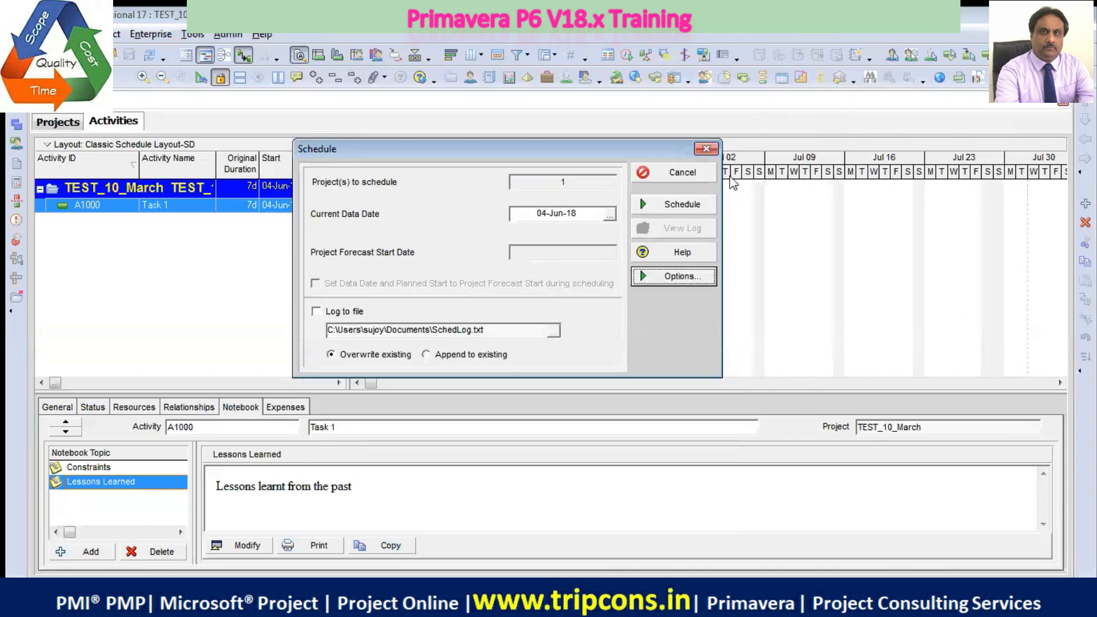
{"action": "left_click", "coordinate": [681, 206]}
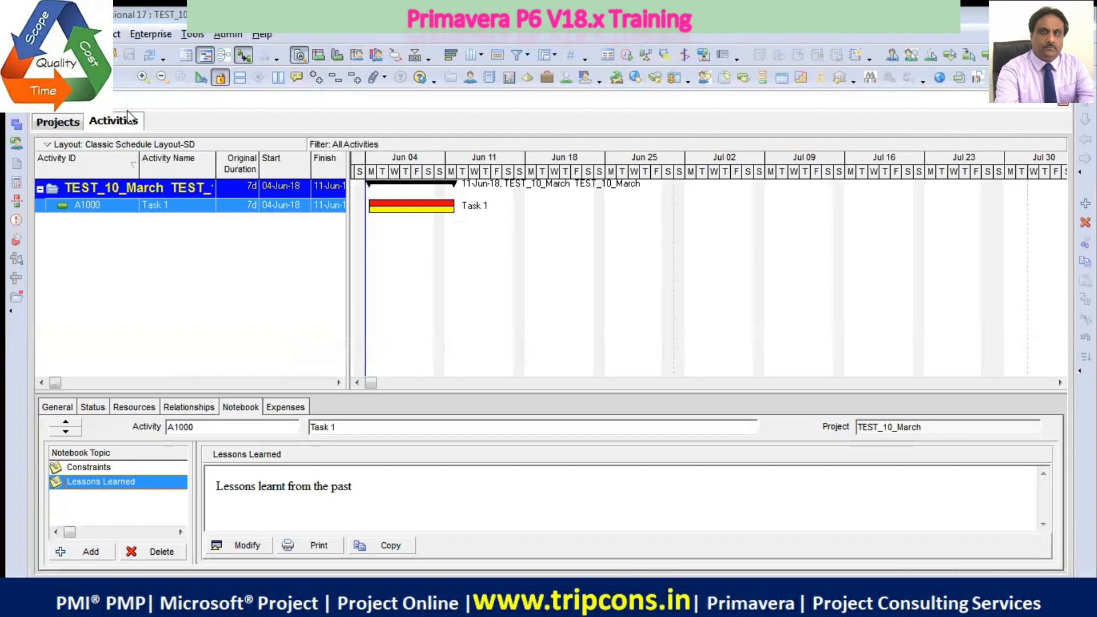
Recheck the time units, date format and currency options in the user preferences, and close them
{"action": "left_click", "coordinate": [45, 34]}
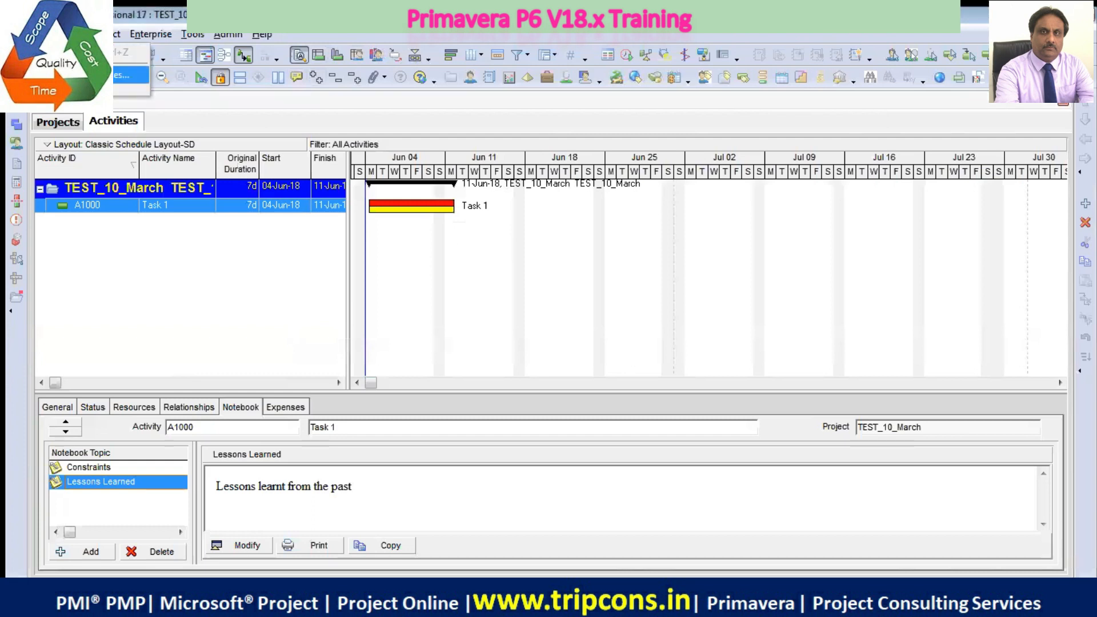
{"action": "left_click", "coordinate": [91, 90]}
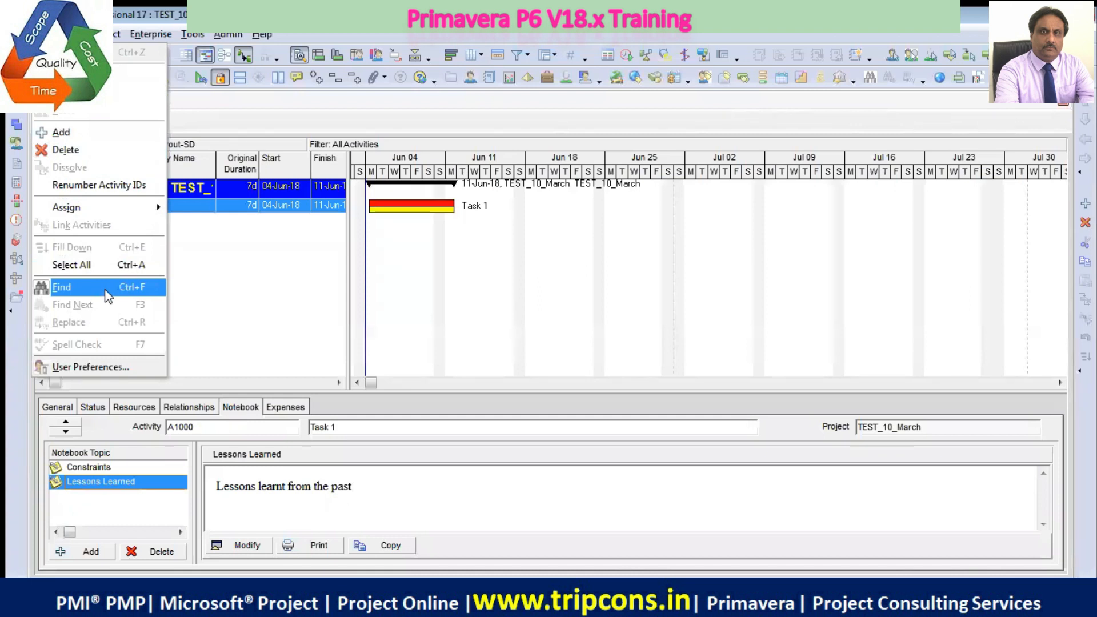
{"action": "left_click", "coordinate": [101, 361]}
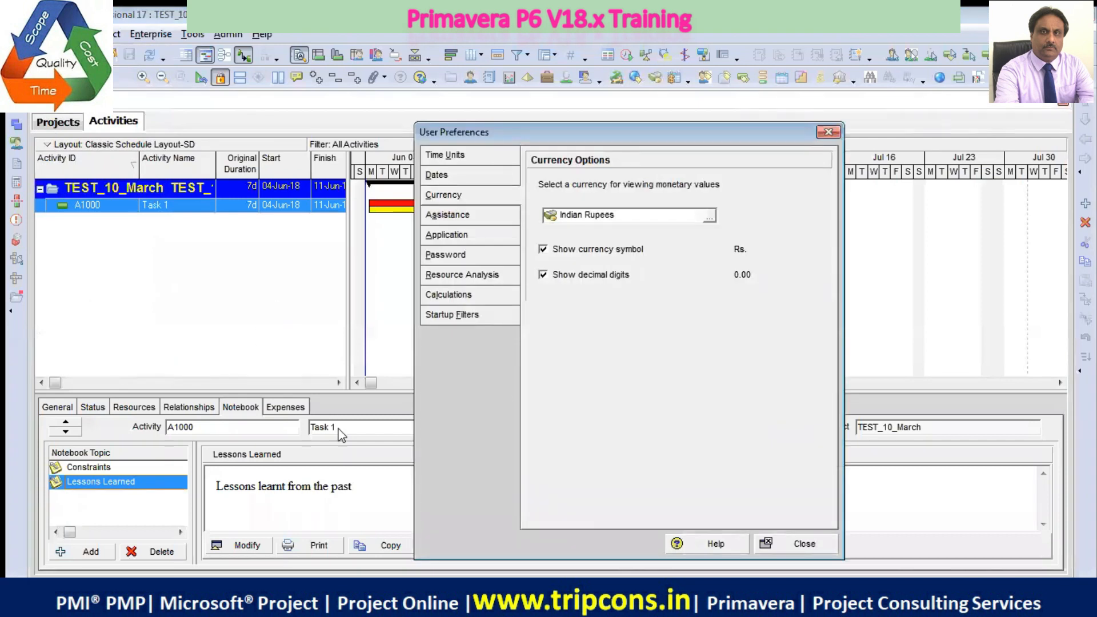
{"action": "left_click", "coordinate": [478, 160]}
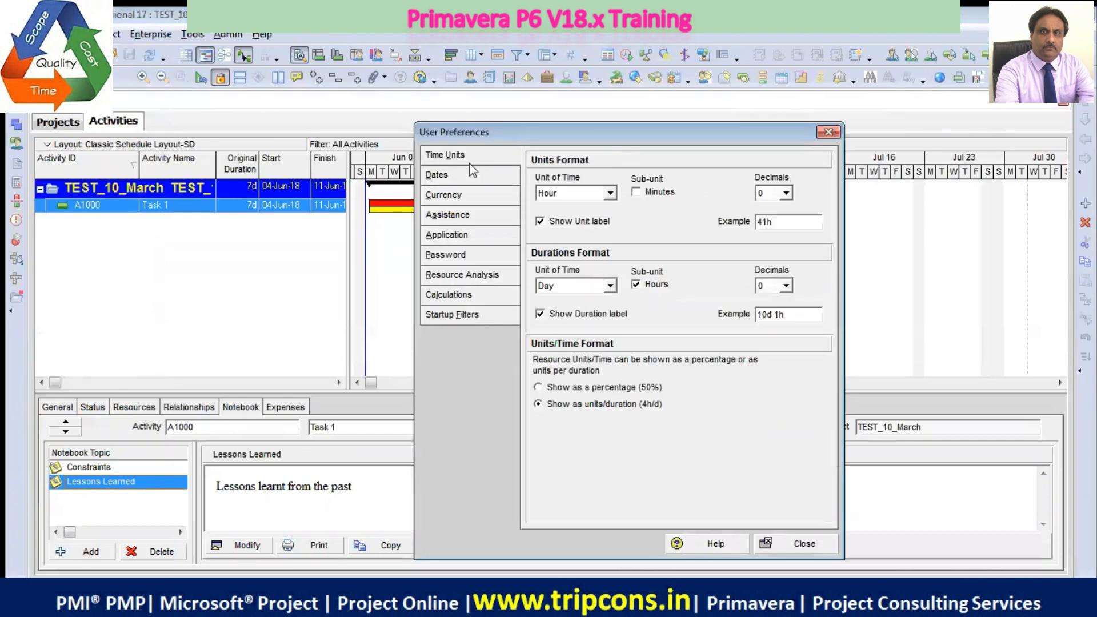
{"action": "left_click", "coordinate": [458, 176]}
{"action": "left_click", "coordinate": [465, 196]}
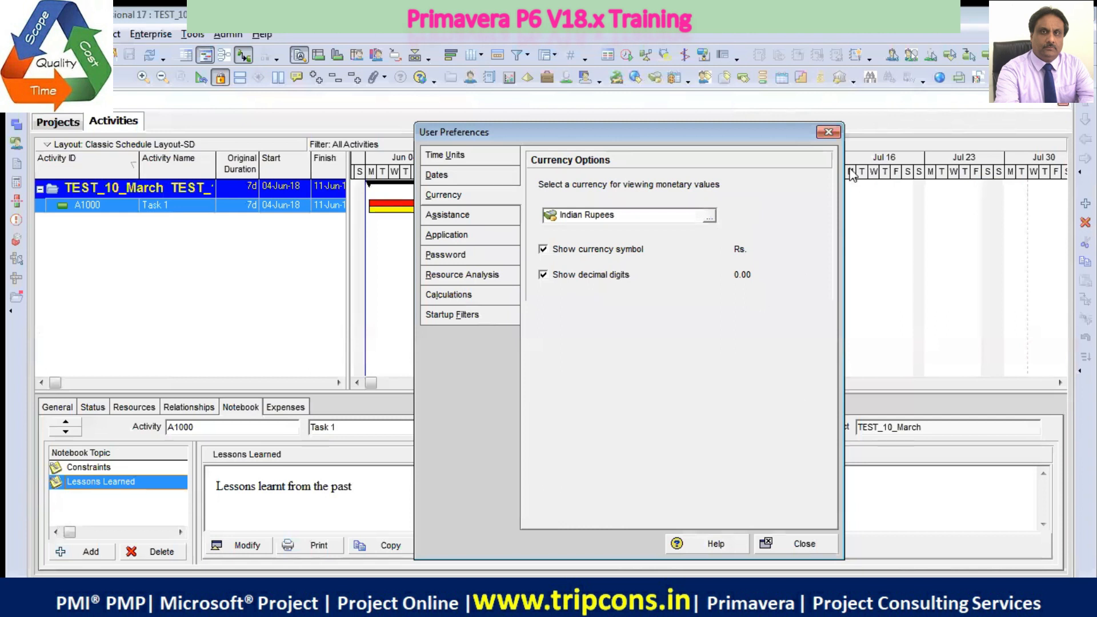
{"action": "left_click", "coordinate": [829, 133]}
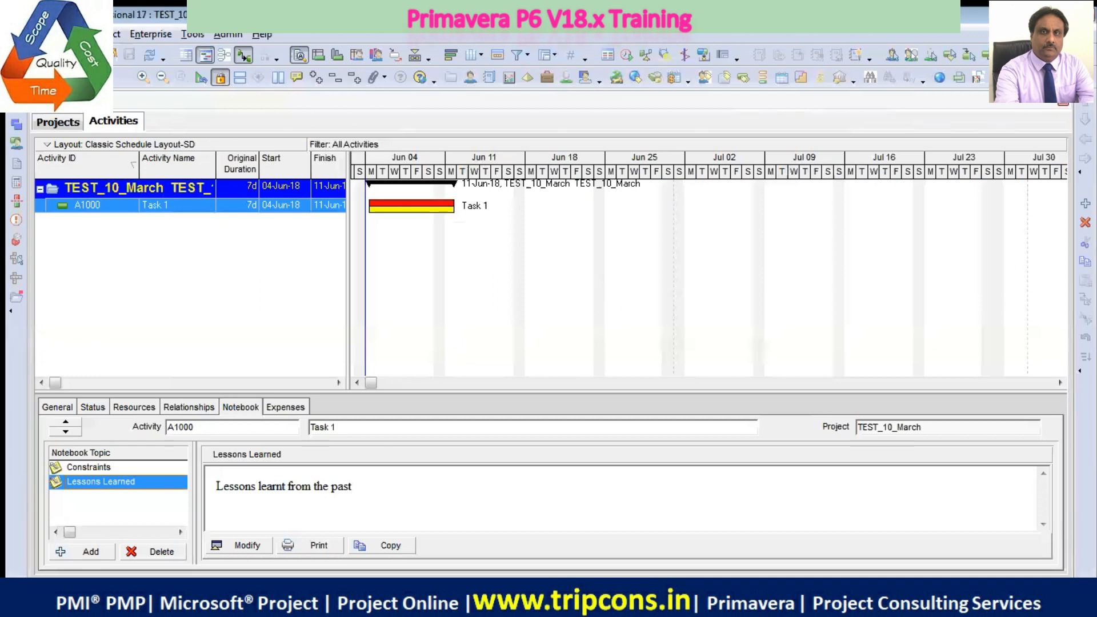
Exit Primavera P6 Professional and confirm the exit
{"action": "left_click", "coordinate": [17, 35]}
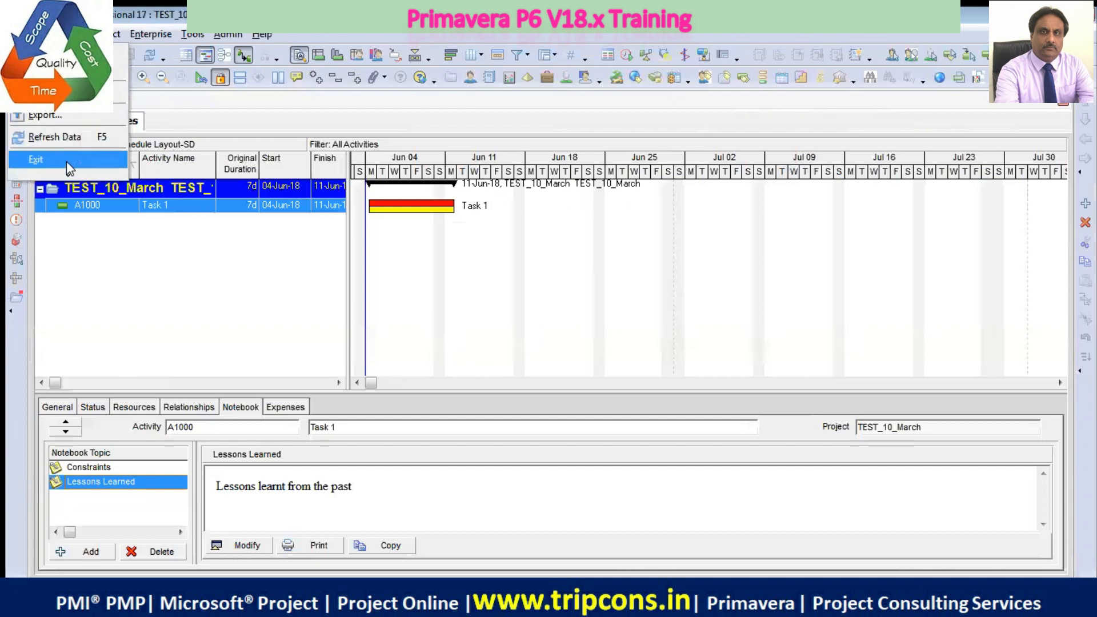
{"action": "left_click", "coordinate": [67, 161]}
{"action": "left_click", "coordinate": [52, 162]}
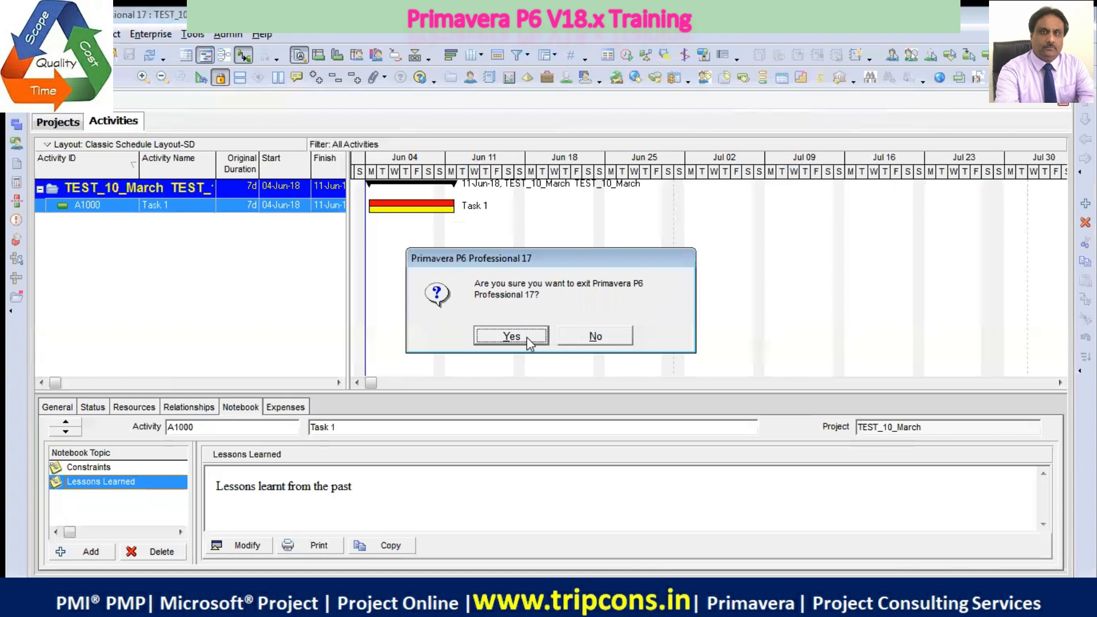
{"action": "left_click", "coordinate": [512, 336]}
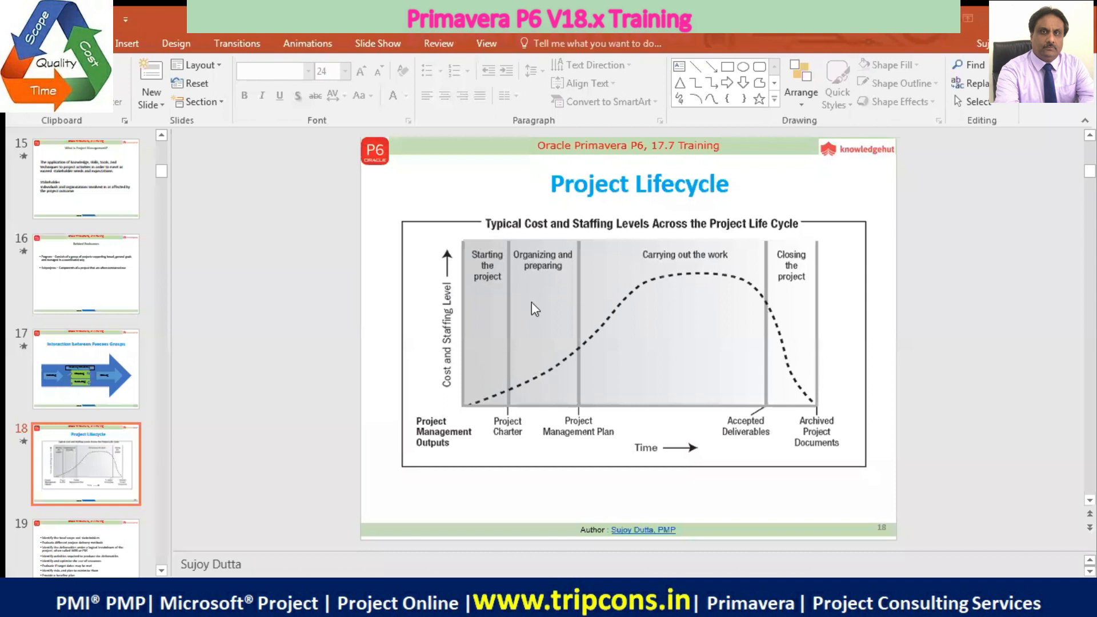